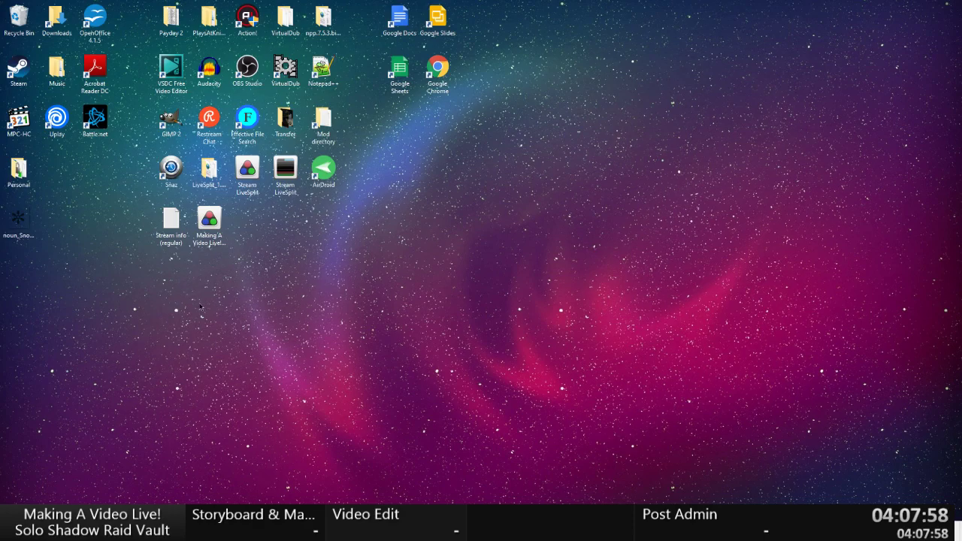
Open the Time spent file in Payday 2's Videos > Solo Shadow Raid Vault + Helicopter Trick folder and uncover the folder's file list.
{"action": "double_click", "coordinate": [171, 23]}
{"action": "double_click", "coordinate": [258, 296]}
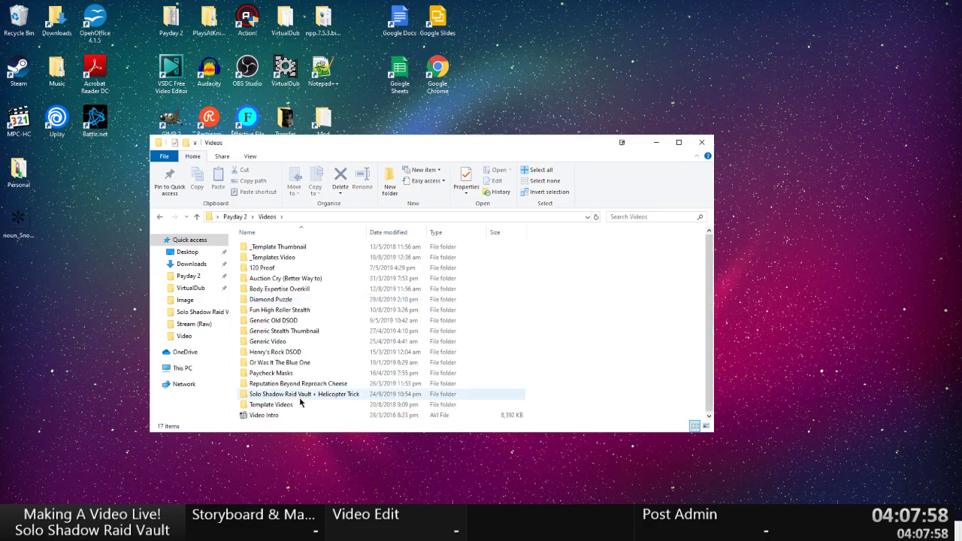
{"action": "double_click", "coordinate": [293, 396]}
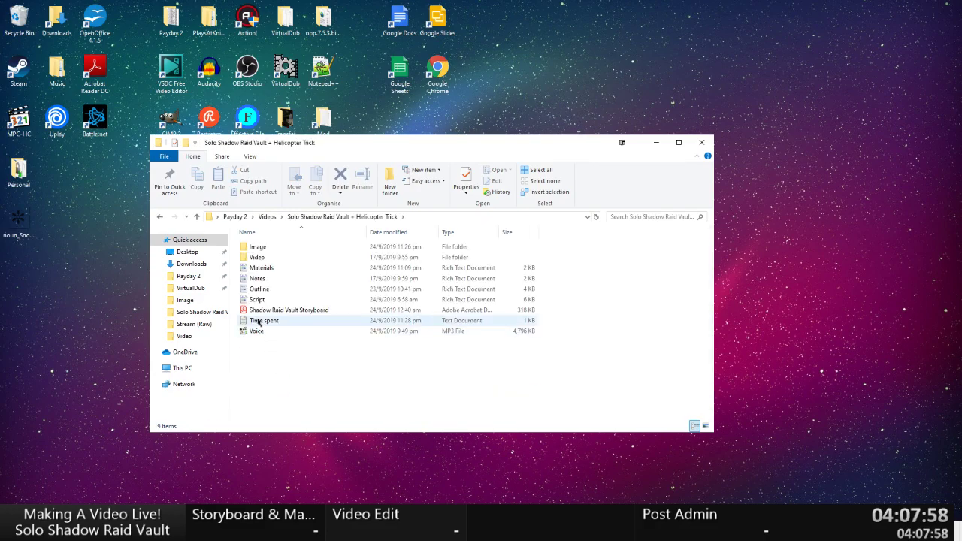
{"action": "double_click", "coordinate": [263, 320]}
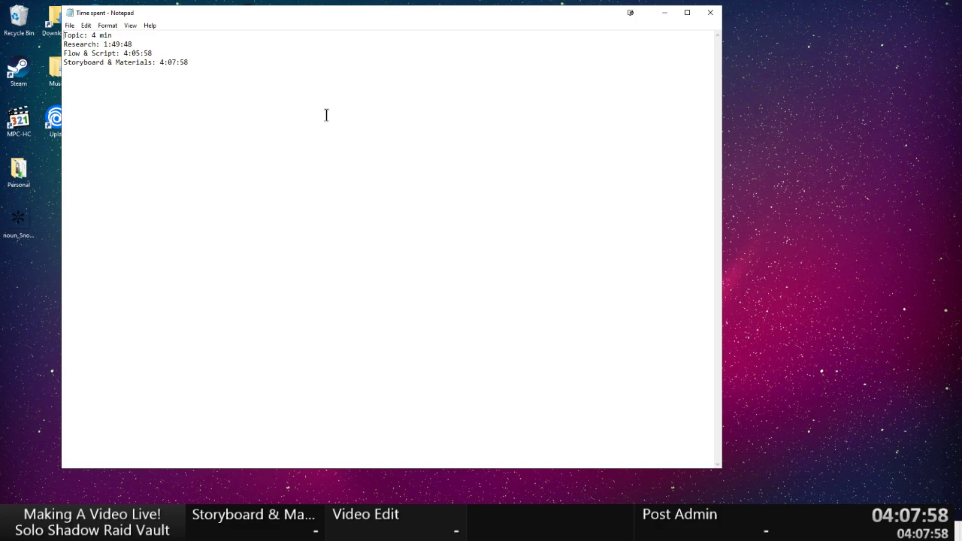
{"action": "left_click", "coordinate": [327, 96]}
{"action": "left_click_drag", "start_coordinate": [252, 18], "coordinate": [305, 387]}
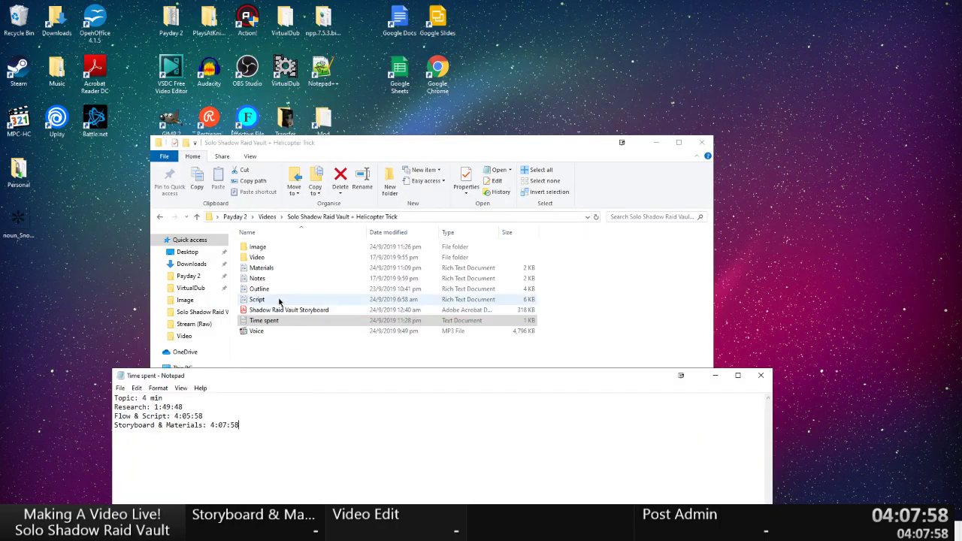
View the first two pages of the Shadow Raid Vault Storyboard PDF zoomed out, and minimise it.
{"action": "left_click", "coordinate": [270, 311]}
{"action": "double_click", "coordinate": [270, 314]}
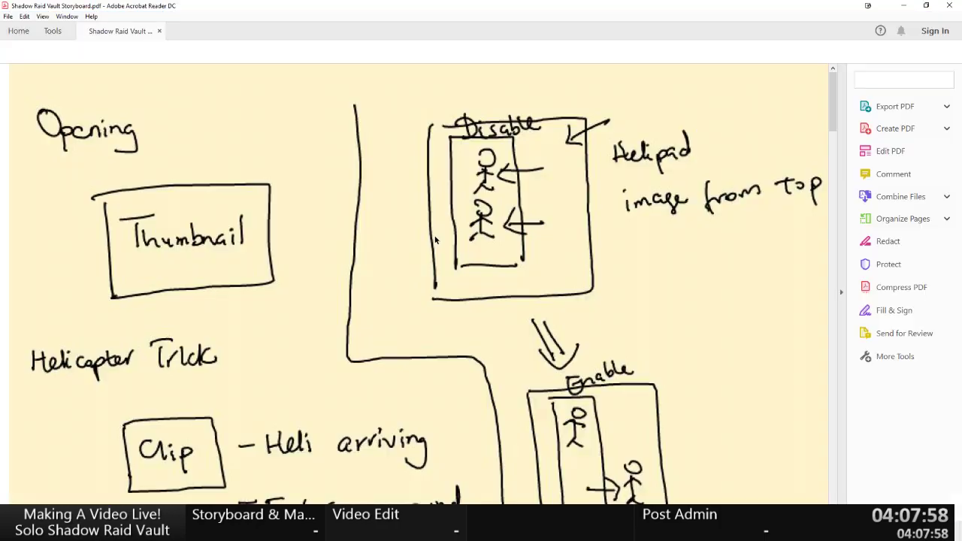
{"action": "scroll", "coordinate": [435, 235], "scroll_direction": "down", "scroll_amount": 2, "text": "ctrl"}
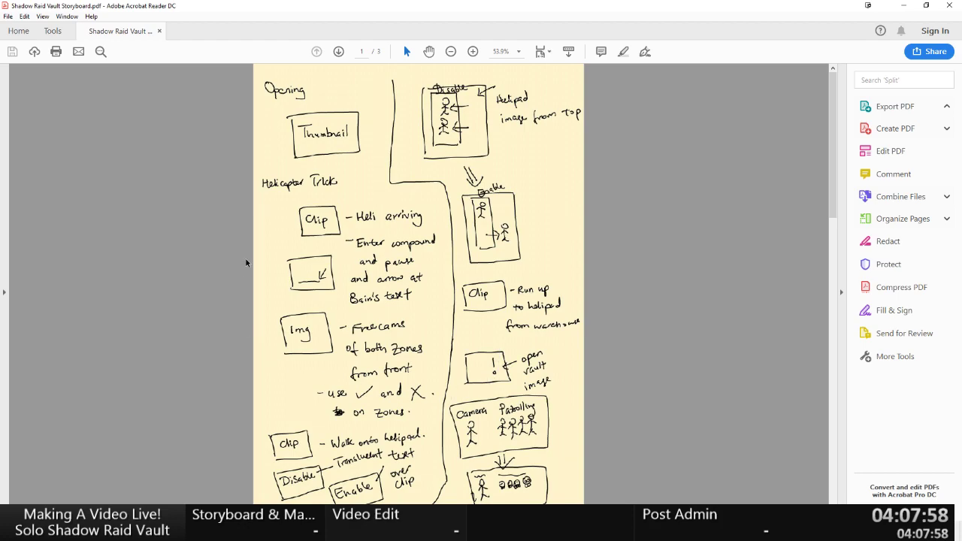
{"action": "left_click", "coordinate": [338, 51]}
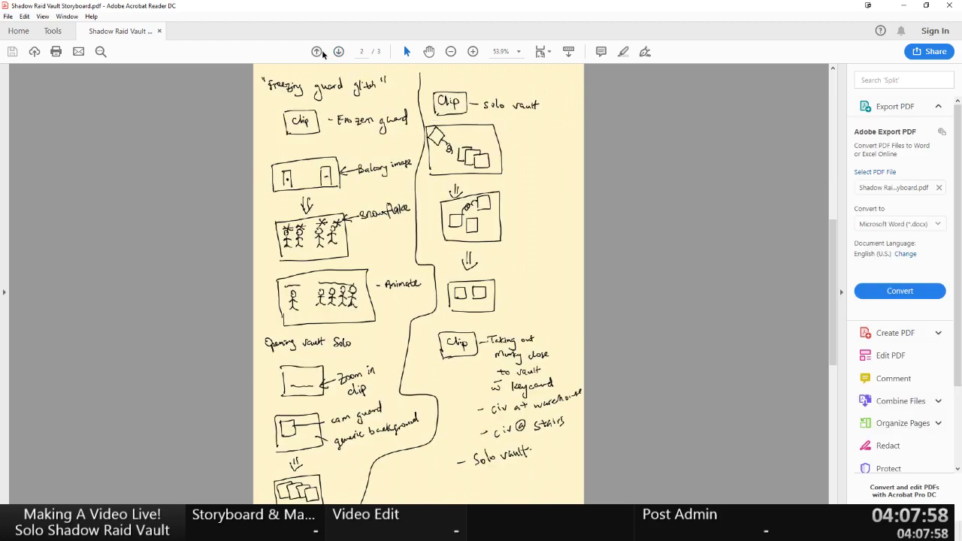
{"action": "left_click", "coordinate": [316, 51]}
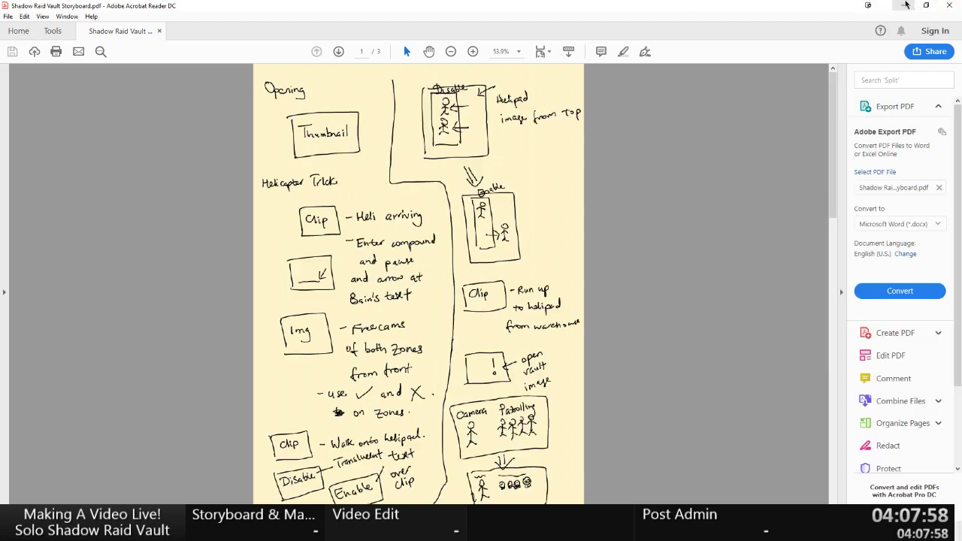
{"action": "left_click", "coordinate": [905, 4]}
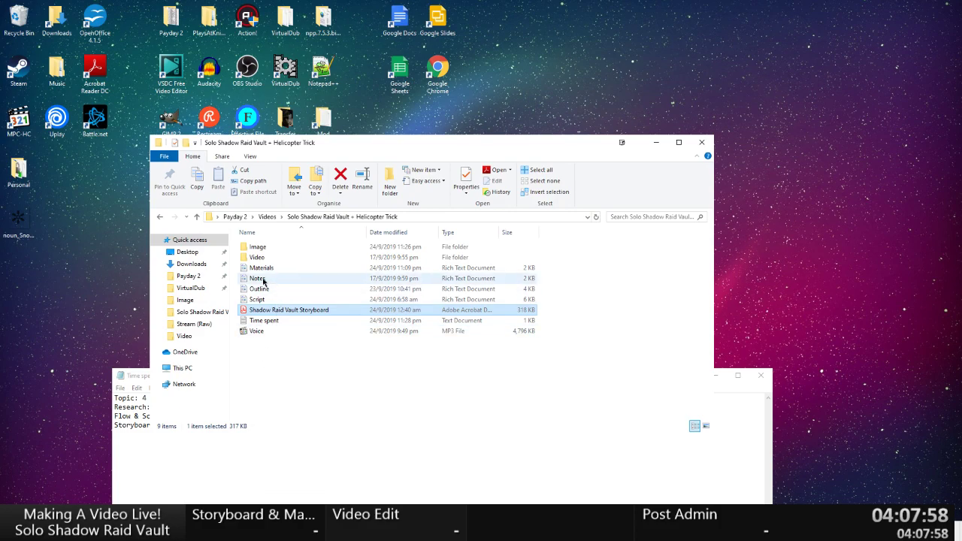
Bring the Time spent notes back into view, review the time entries for each production stage, and close the file.
{"action": "left_click", "coordinate": [361, 451]}
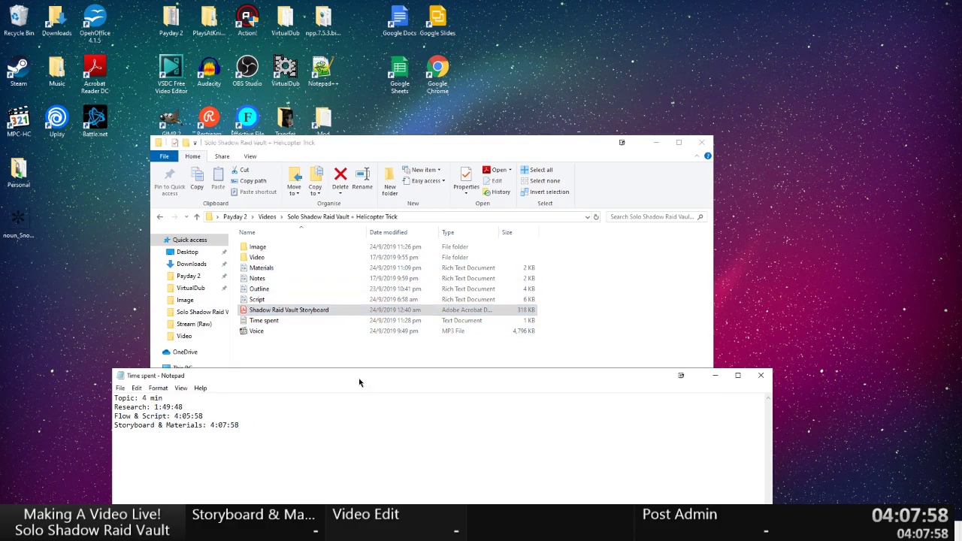
{"action": "left_click_drag", "start_coordinate": [361, 382], "coordinate": [341, 126]}
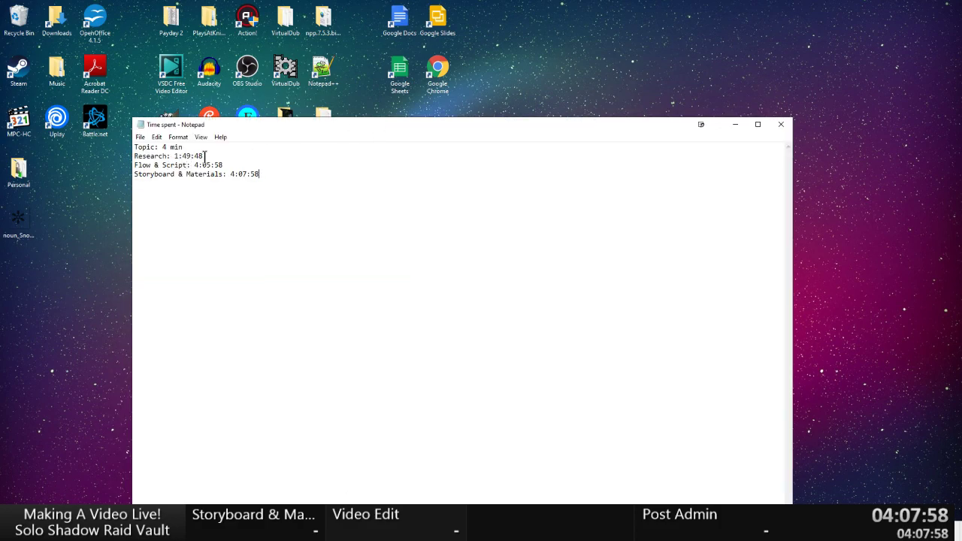
{"action": "left_click_drag", "start_coordinate": [212, 157], "coordinate": [152, 129]}
{"action": "left_click", "coordinate": [280, 174]}
{"action": "key", "text": "ctrl+a"}
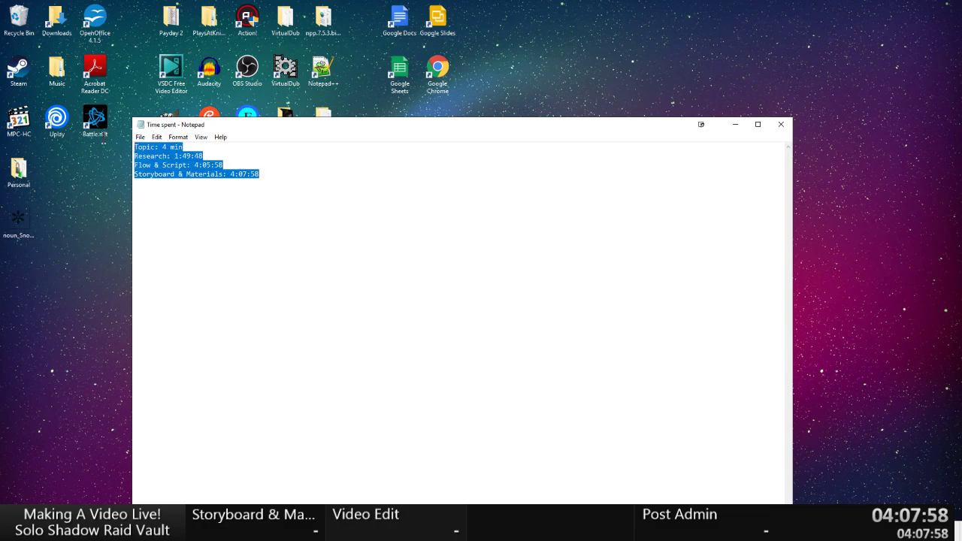
{"action": "left_click", "coordinate": [287, 175]}
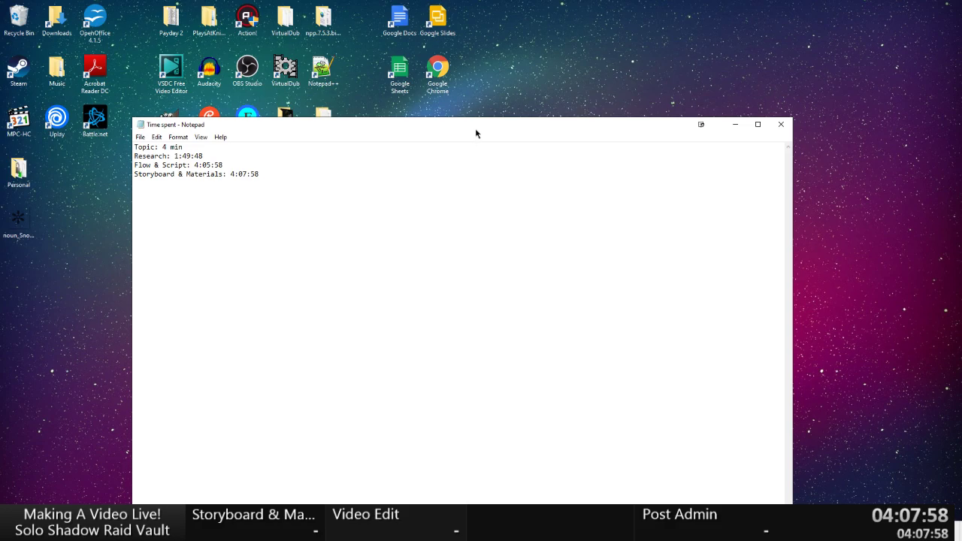
{"action": "left_click_drag", "start_coordinate": [475, 128], "coordinate": [457, 28]}
{"action": "left_click", "coordinate": [762, 24]}
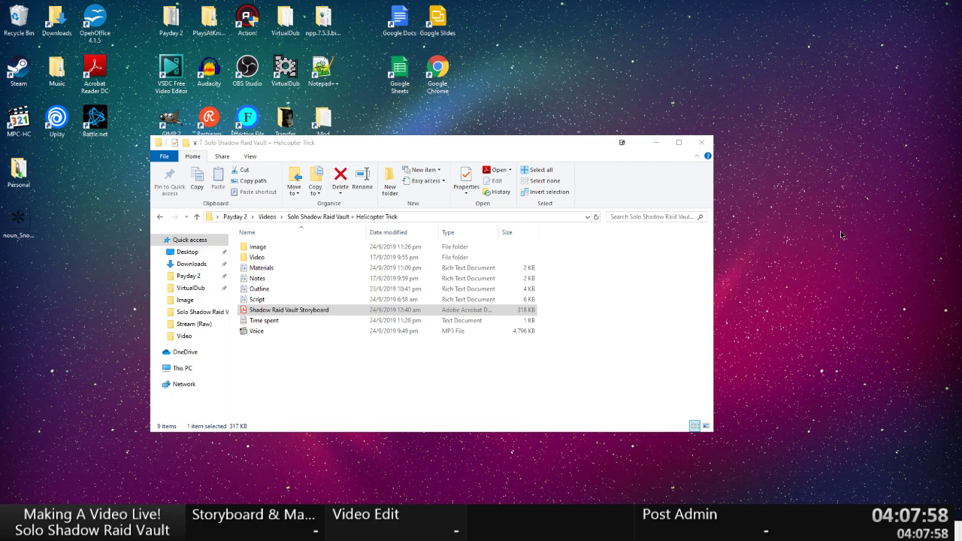
Start the timer for the Storyboard & Materials segment.
{"action": "key", "text": "KP_1"}
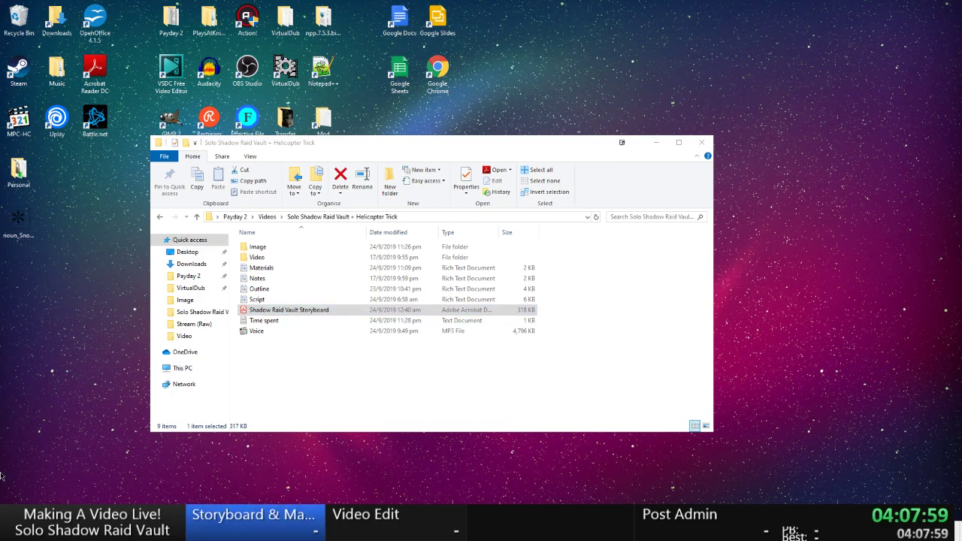
{"action": "left_click", "coordinate": [20, 224]}
{"action": "left_click", "coordinate": [57, 281]}
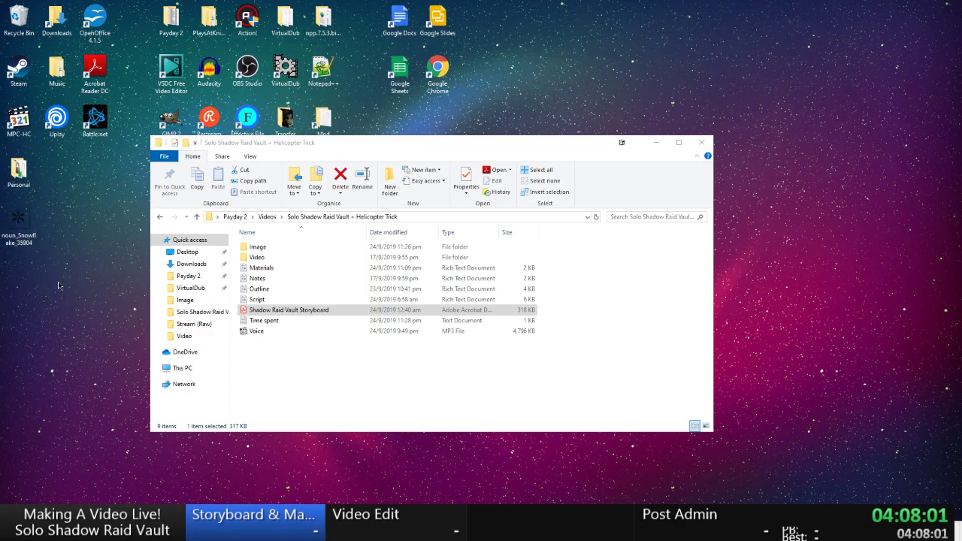
Open the Materials document and look through its checklist from end to beginning.
{"action": "double_click", "coordinate": [261, 268]}
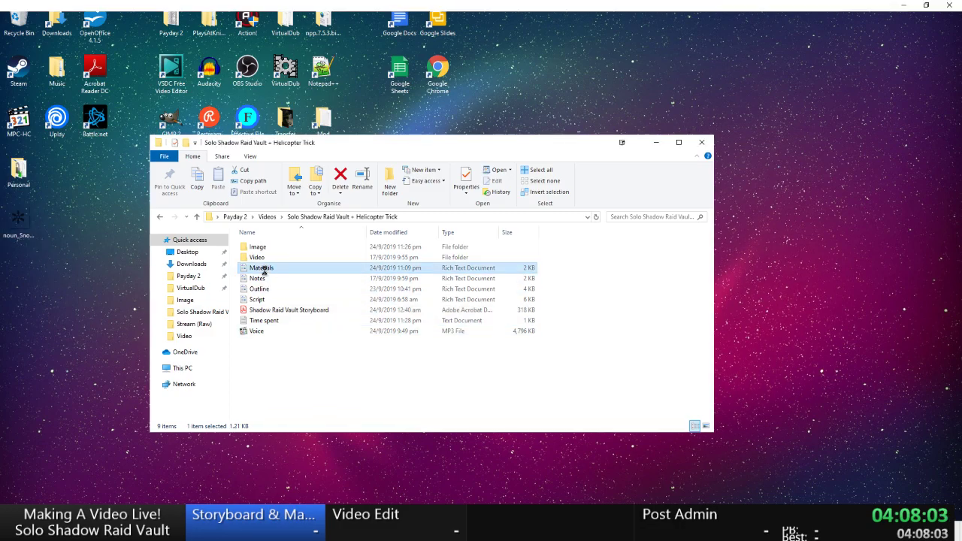
{"action": "scroll", "coordinate": [505, 272], "scroll_direction": "down", "scroll_amount": 4}
{"action": "left_click_drag", "start_coordinate": [471, 443], "coordinate": [281, 366]}
{"action": "left_click", "coordinate": [577, 391]}
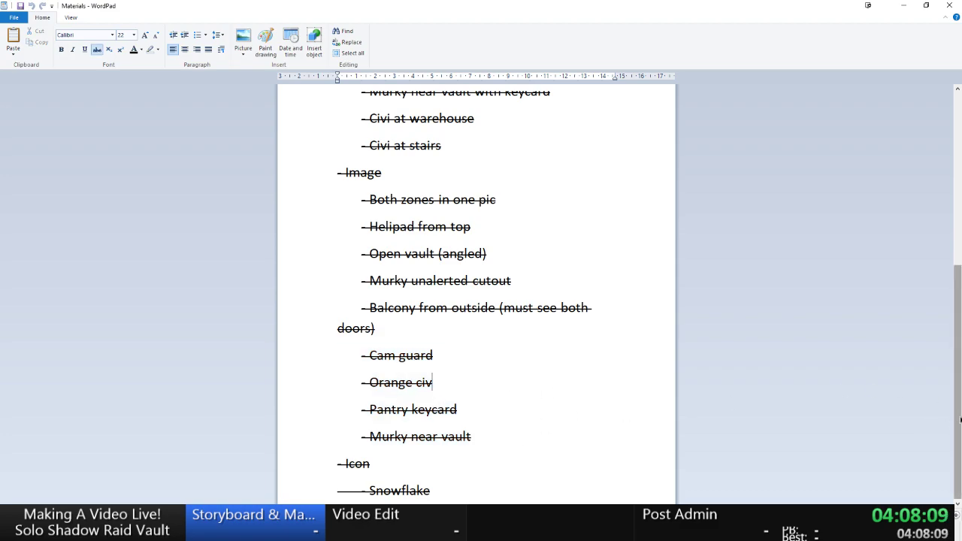
{"action": "left_click_drag", "start_coordinate": [960, 419], "coordinate": [956, 241]}
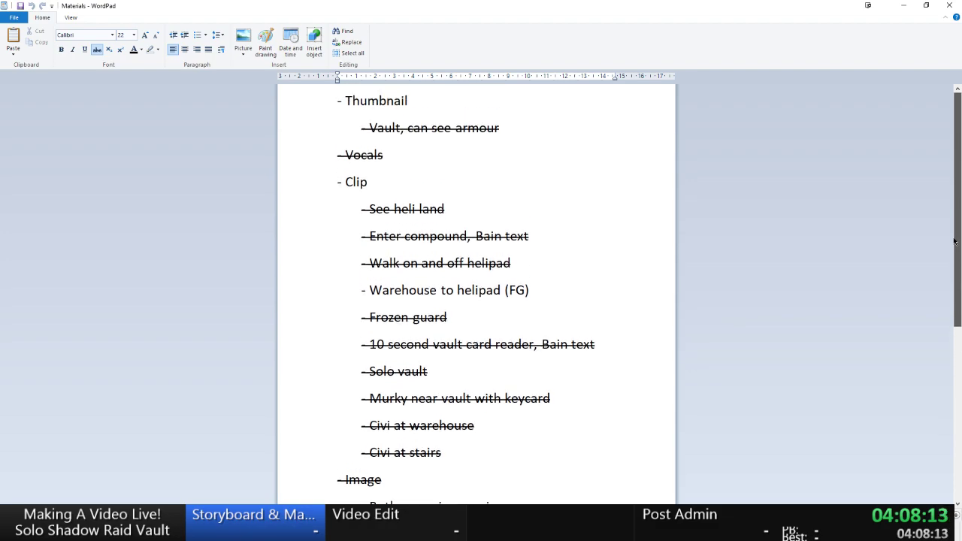
Delete the Thumbnail and Vocals entries from the start of the checklist, keeping the dash before Clip.
{"action": "left_click", "coordinate": [293, 107]}
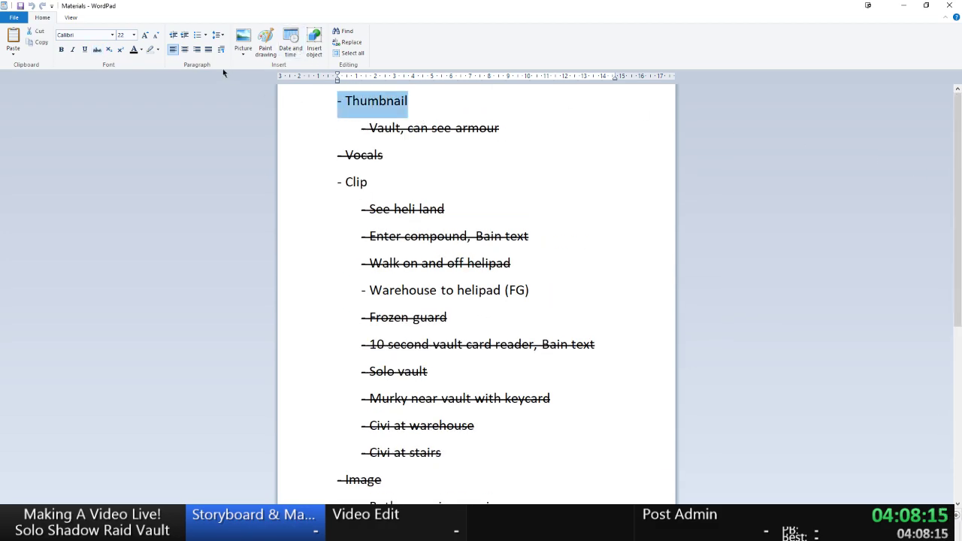
{"action": "left_click", "coordinate": [558, 140], "text": "shift"}
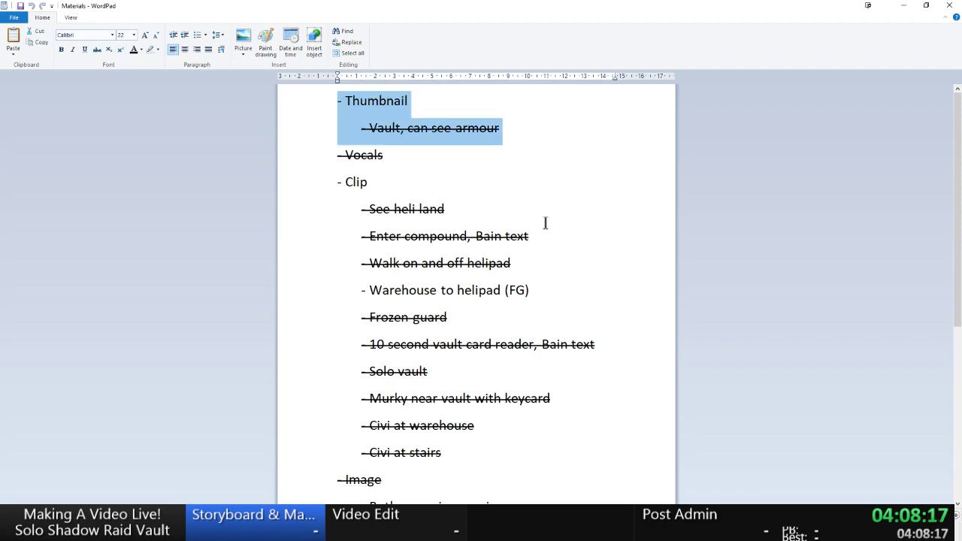
{"action": "key", "text": "Delete"}
{"action": "key", "text": "Delete"}
{"action": "key", "text": "Delete"}
{"action": "key", "text": "Delete"}
{"action": "key", "text": "Delete"}
{"action": "key", "text": "Delete"}
{"action": "key", "text": "Delete"}
{"action": "key", "text": "Delete"}
{"action": "key", "text": "Delete"}
{"action": "key", "text": "Delete"}
{"action": "key", "text": "Delete"}
{"action": "key", "text": "Delete"}
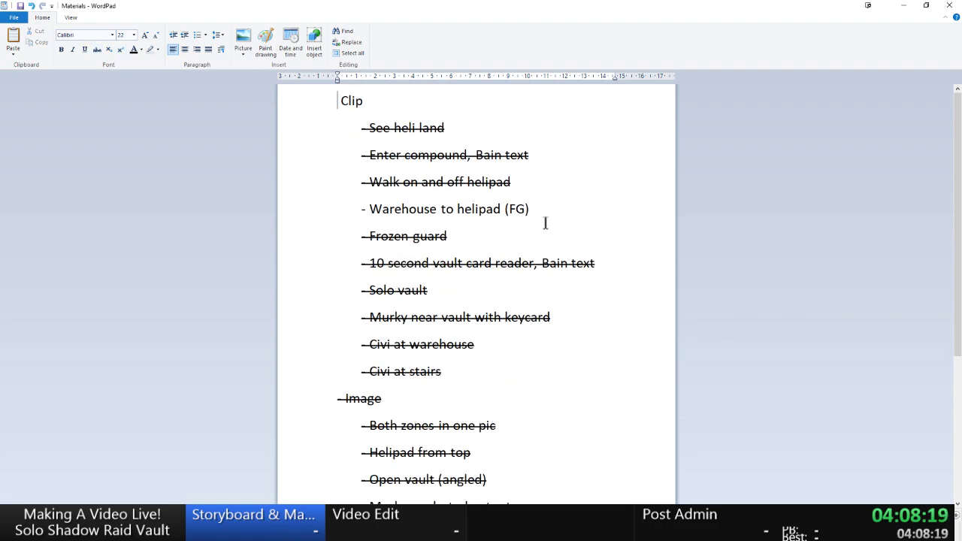
{"action": "type", "text": "-"}
Delete the Image section with all its entries from the checklist, save the document and minimise it.
{"action": "key", "text": "ctrl+End"}
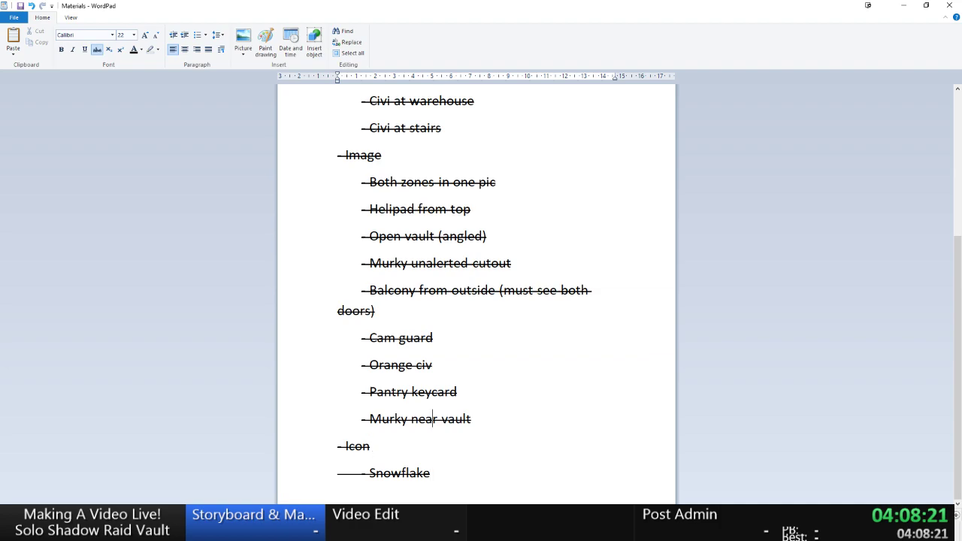
{"action": "left_click_drag", "start_coordinate": [503, 425], "coordinate": [328, 155]}
{"action": "key", "text": "Delete"}
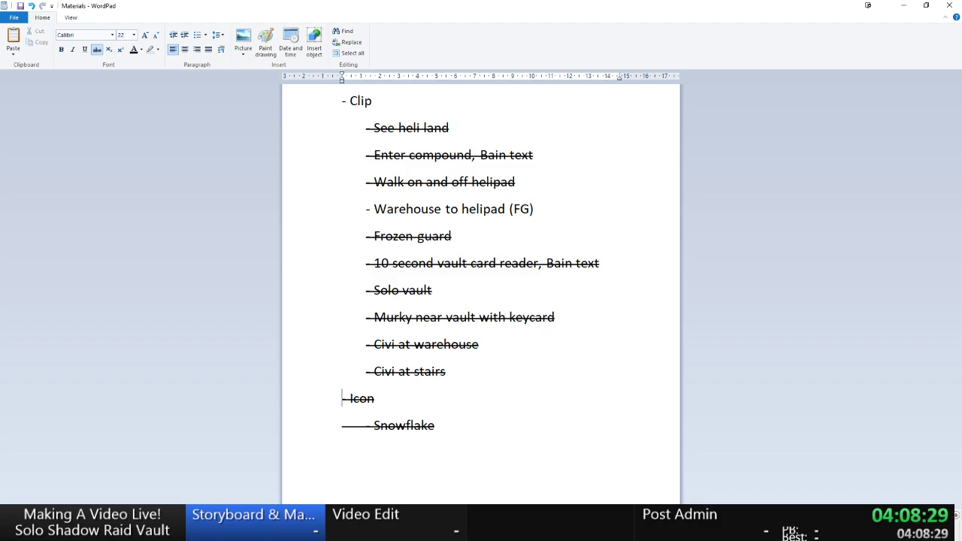
{"action": "left_click", "coordinate": [902, 5]}
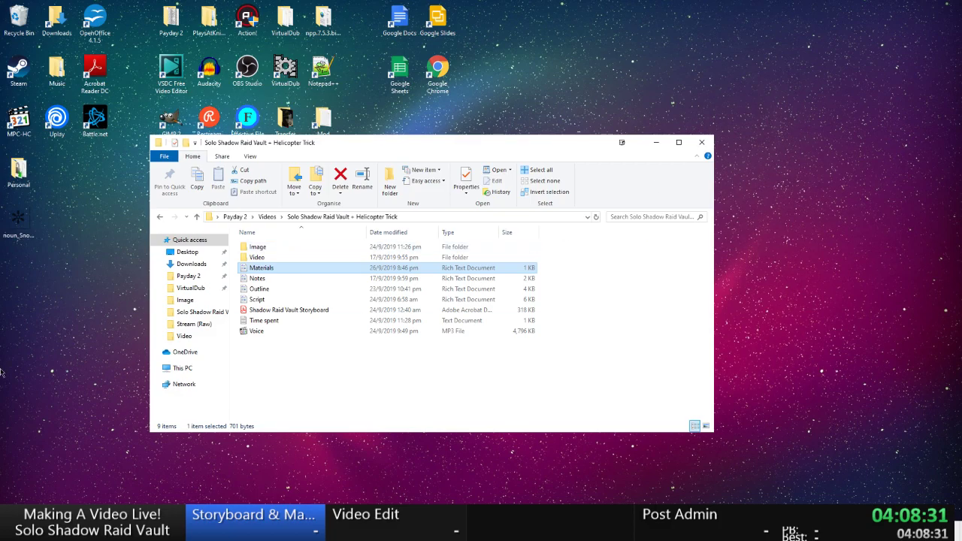
Move the project folder window clear of the desktop snowflake image and launch GIMP.
{"action": "left_click", "coordinate": [18, 221]}
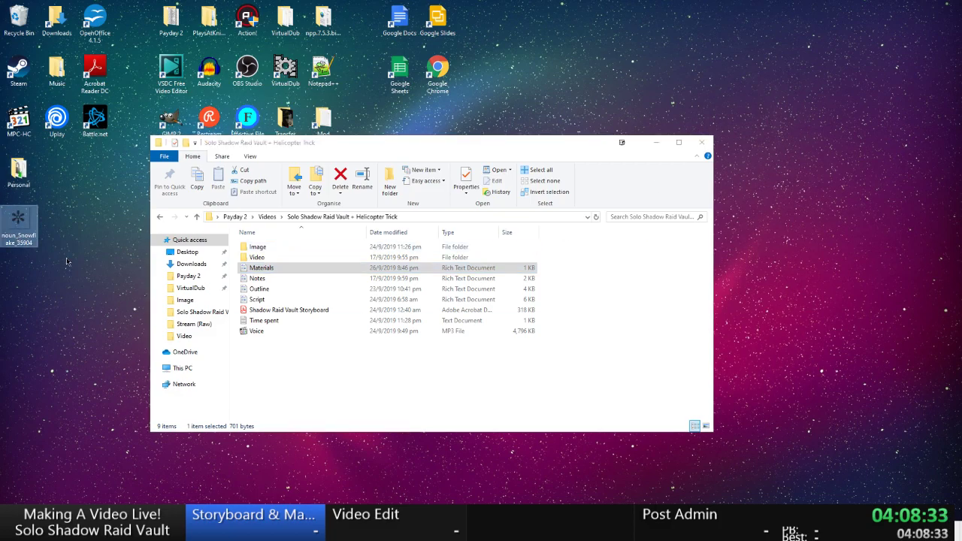
{"action": "left_click_drag", "start_coordinate": [319, 148], "coordinate": [328, 216]}
{"action": "key", "text": "super"}
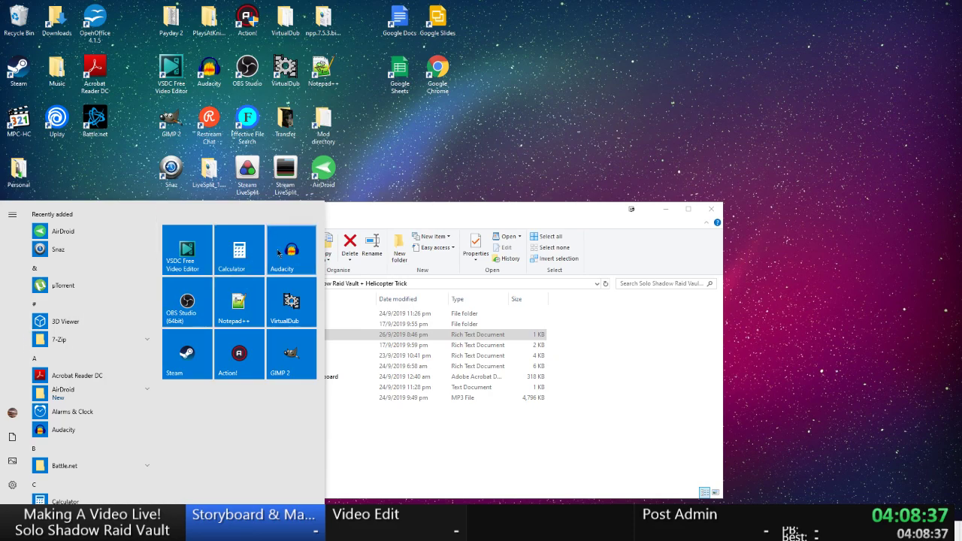
{"action": "key", "text": "super"}
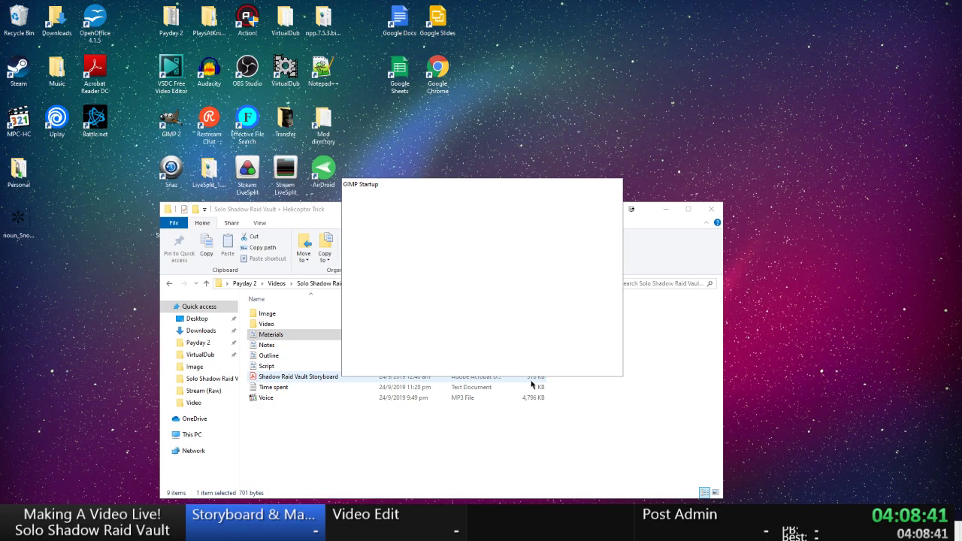
Open a second folder window beside the project folder and browse it to Payday 2 > Assets > Misc.
{"action": "left_click", "coordinate": [310, 430]}
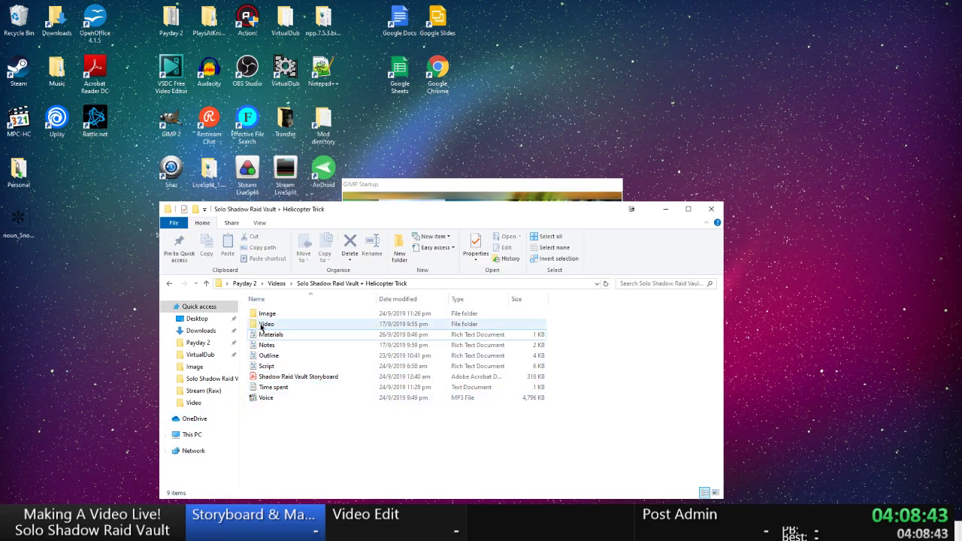
{"action": "key", "text": "ctrl+n"}
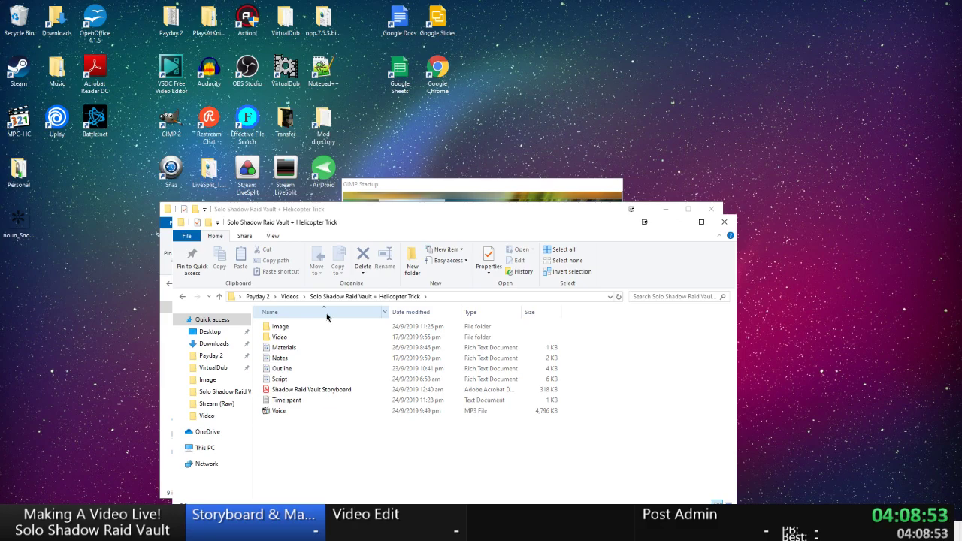
{"action": "left_click_drag", "start_coordinate": [431, 223], "coordinate": [519, 133]}
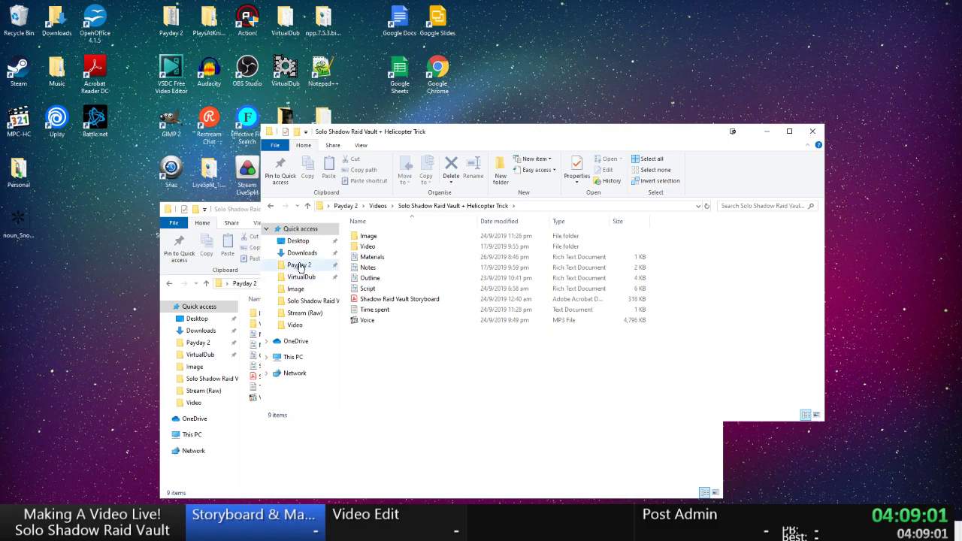
{"action": "left_click", "coordinate": [299, 265]}
{"action": "double_click", "coordinate": [366, 235]}
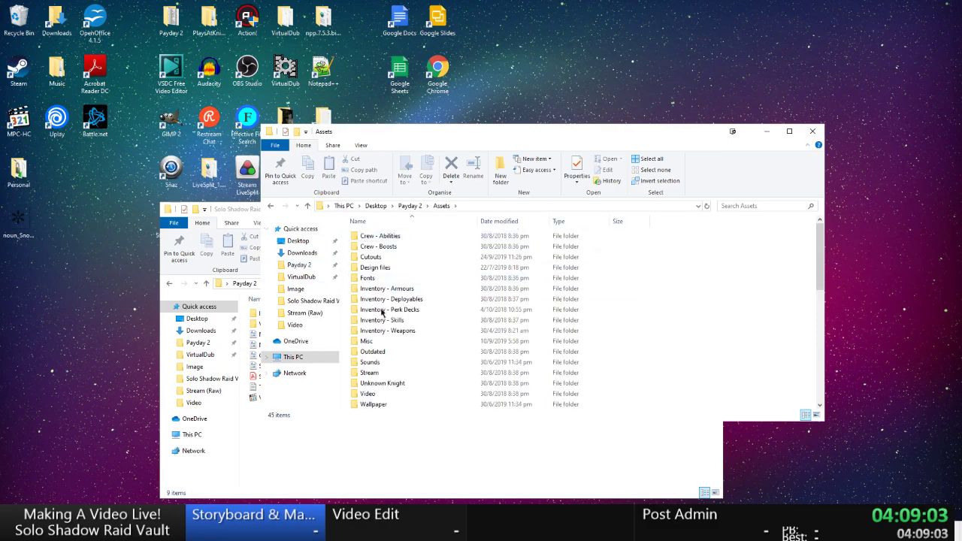
{"action": "left_click", "coordinate": [366, 290]}
{"action": "key", "text": "m"}
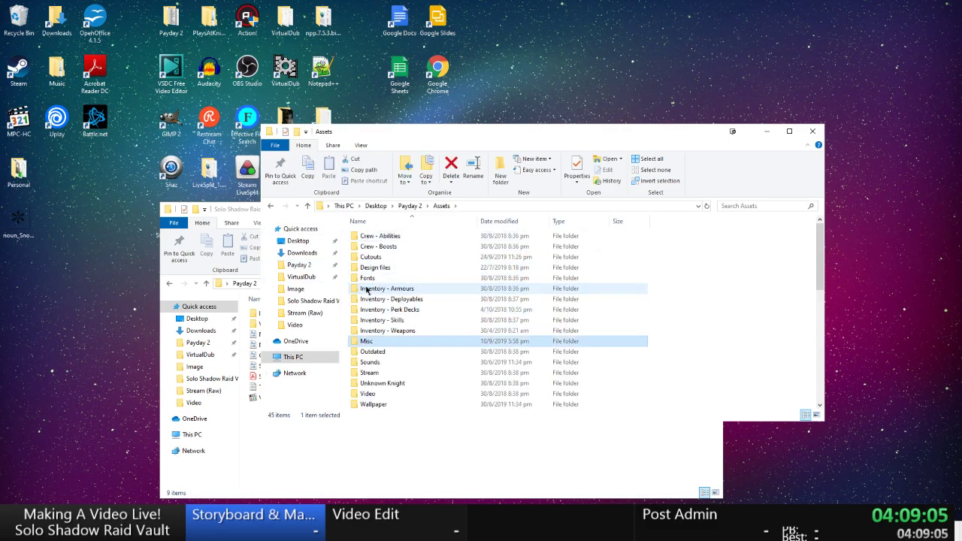
{"action": "key", "text": "Return"}
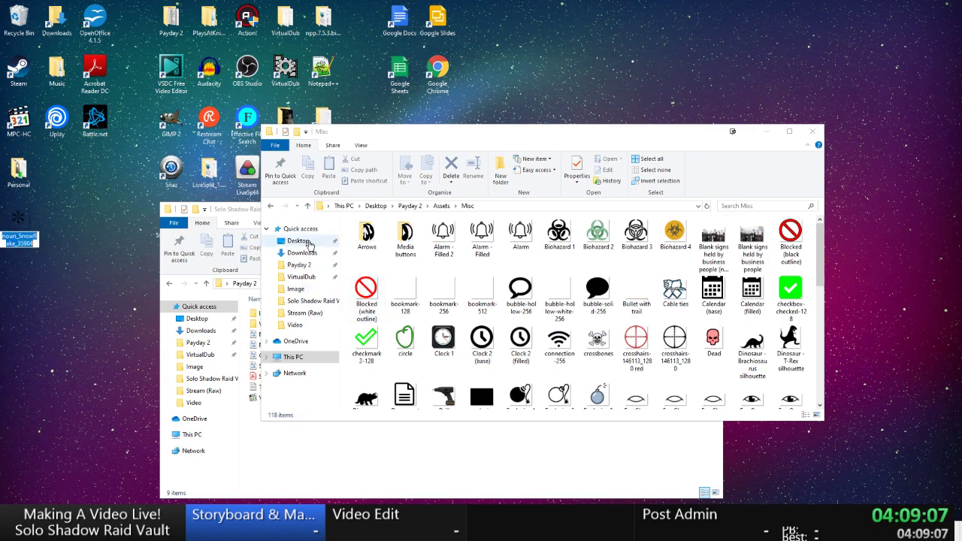
Rename the desktop snowflake image as Snowflake and move it into the Payday 2 > Assets > Misc folder.
{"action": "type", "text": "Snowflake"}
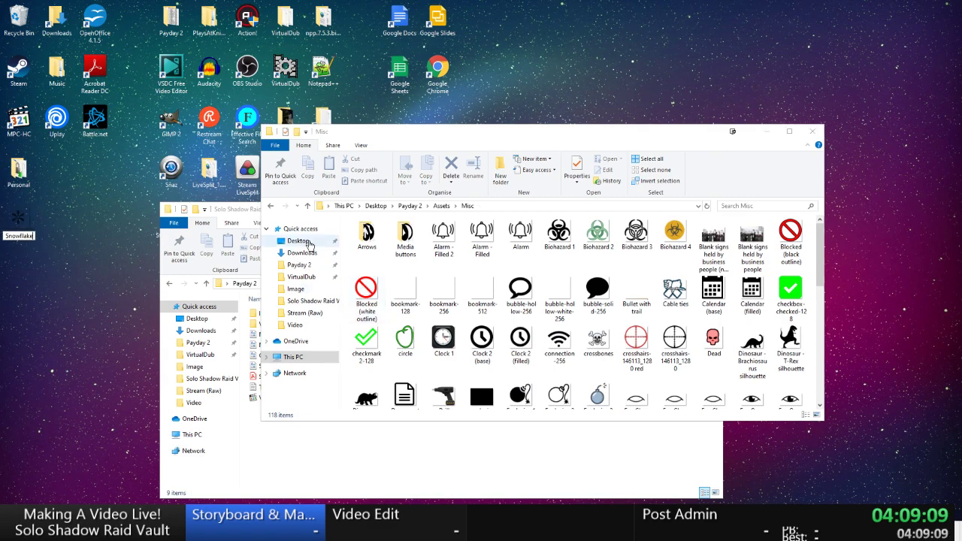
{"action": "key", "text": "Return"}
{"action": "key", "text": "ctrl+x"}
{"action": "left_click", "coordinate": [624, 294]}
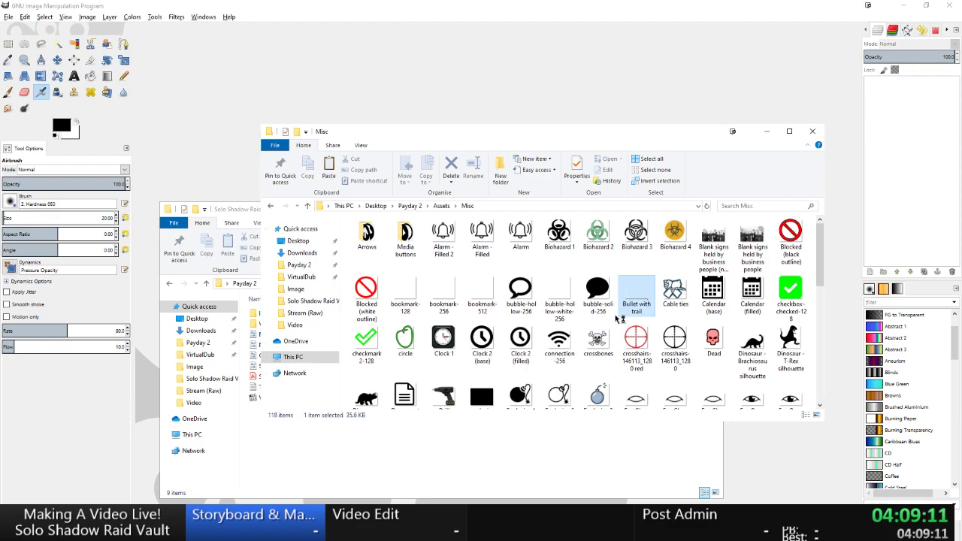
{"action": "key", "text": "ctrl+v"}
Open the Snowflake image from the Misc folder in GIMP.
{"action": "key", "text": "alt+Tab"}
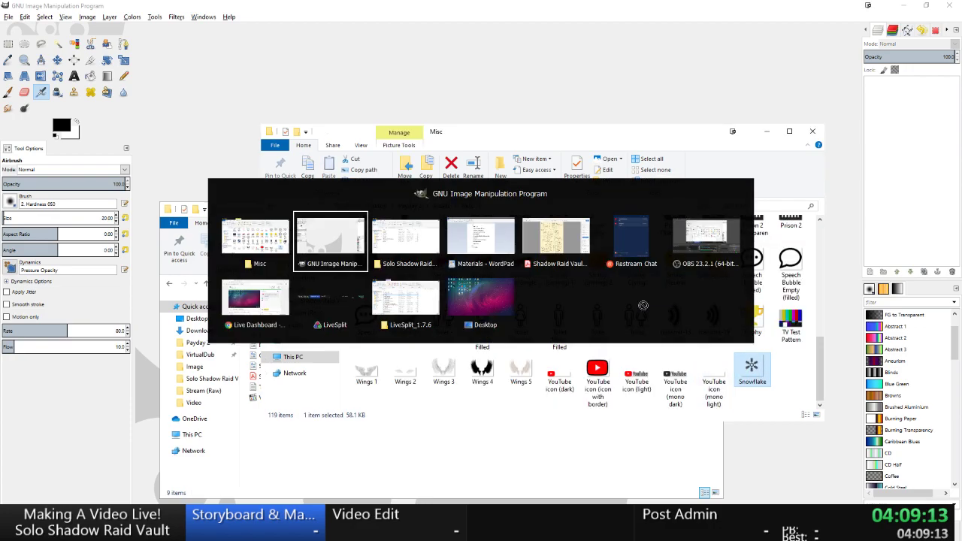
{"action": "left_click_drag", "start_coordinate": [639, 304], "coordinate": [475, 321]}
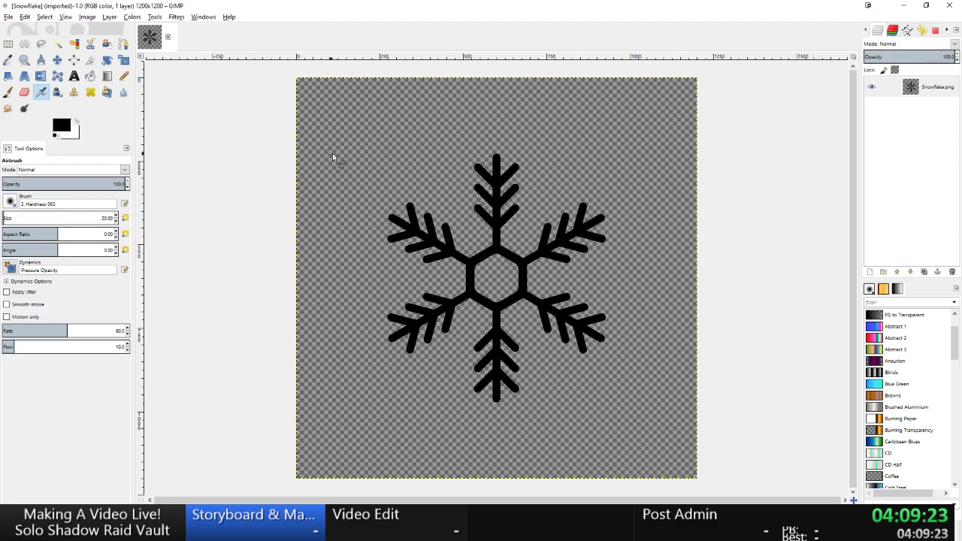
{"action": "left_click", "coordinate": [99, 16]}
{"action": "mouse_move", "coordinate": [63, 20]}
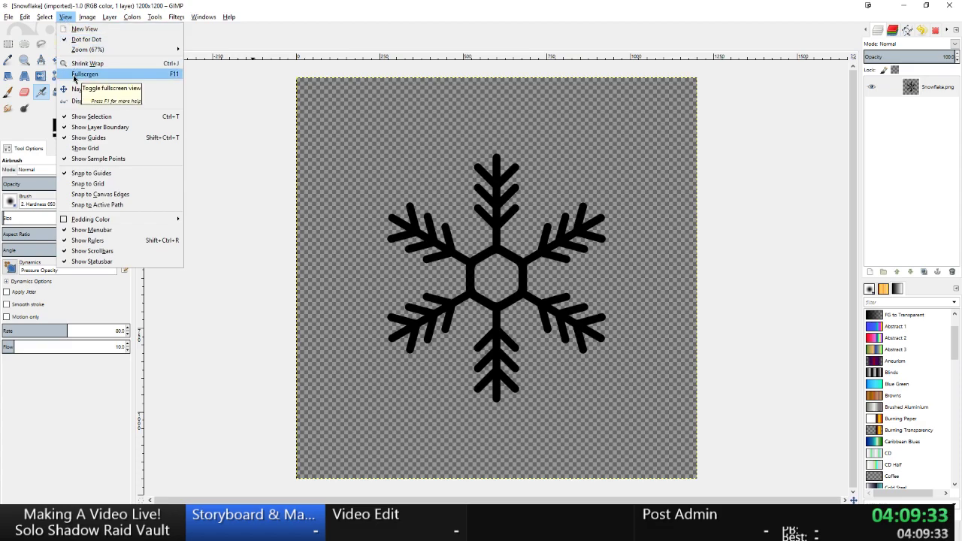
{"action": "left_click", "coordinate": [507, 179]}
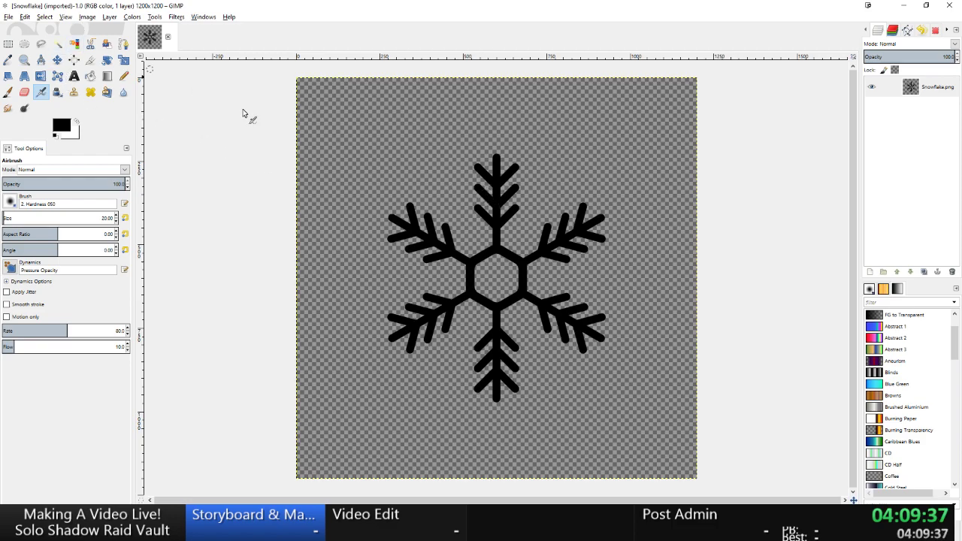
Rename the Snowflake file in the Misc folder as "Snowflake (base)" and return to the open image in GIMP.
{"action": "key", "text": "alt+Tab"}
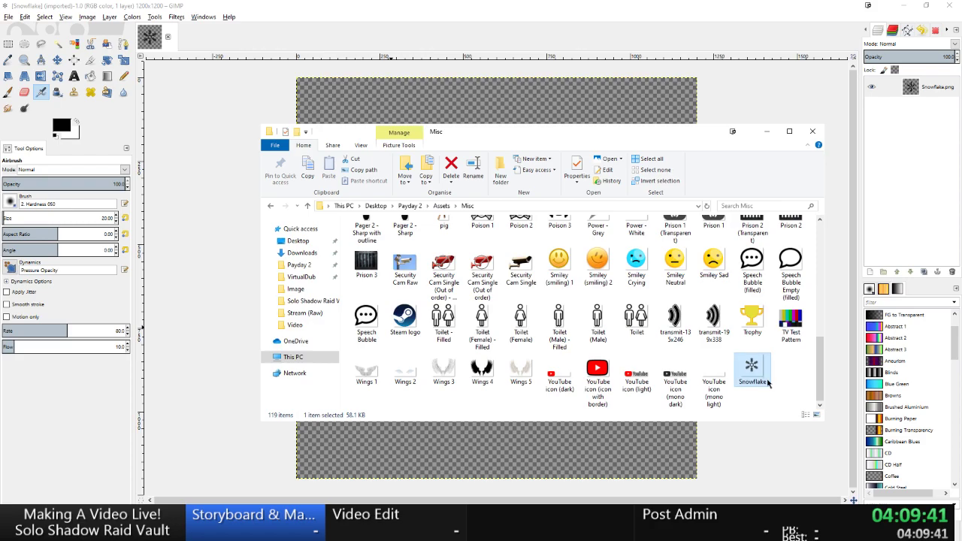
{"action": "left_click", "coordinate": [767, 382]}
{"action": "left_click", "coordinate": [767, 383]}
{"action": "type", "text": "(base"}
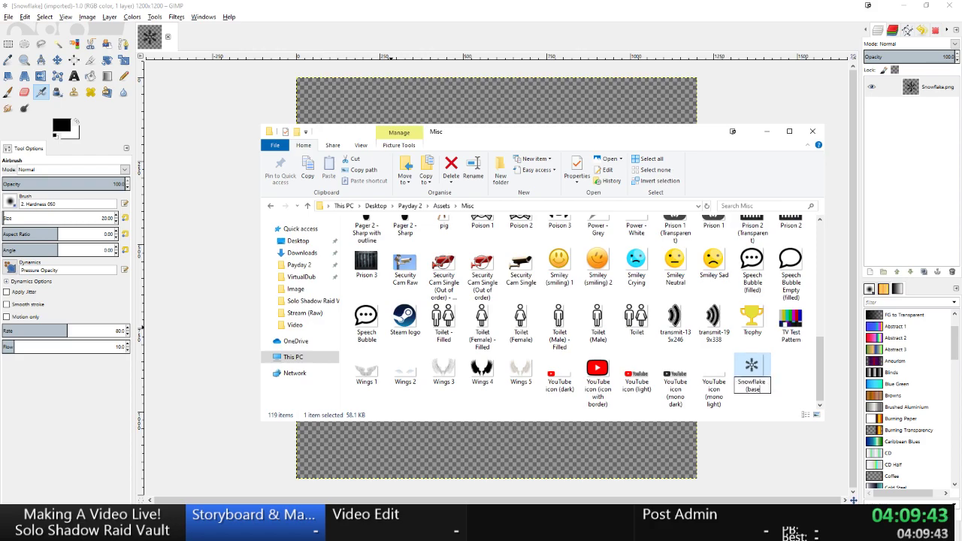
{"action": "type", "text": ")"}
{"action": "key", "text": "Return"}
{"action": "left_click", "coordinate": [766, 132]}
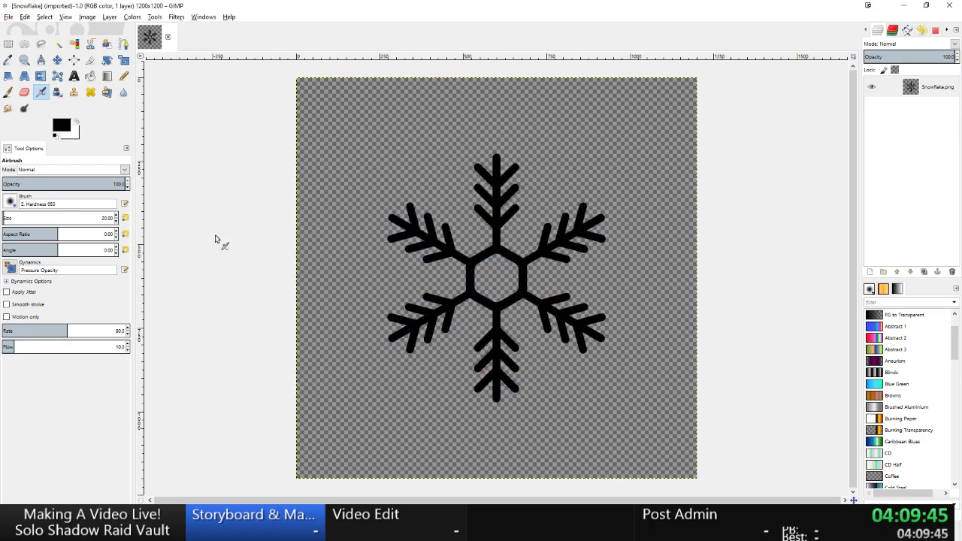
{"action": "key", "text": "alt+Tab"}
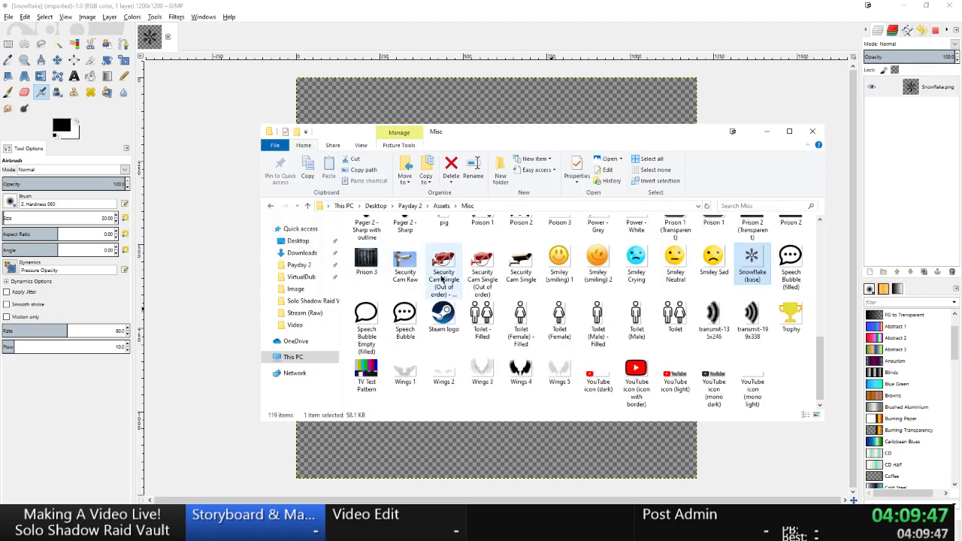
{"action": "key", "text": "alt+Tab"}
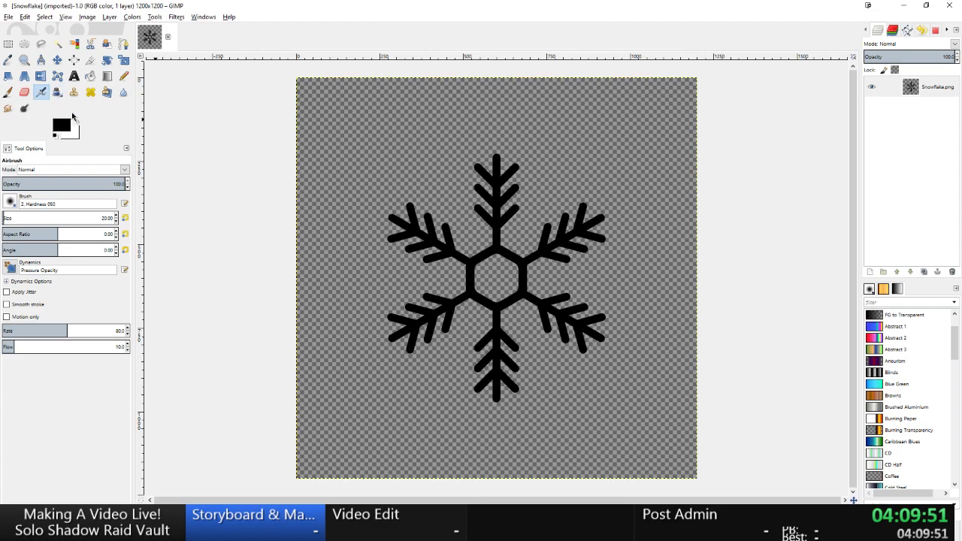
Set the foreground colour to cyan 00fff6 and fill the black snowflake with it using Bucket Fill.
{"action": "key", "text": "shift+b"}
{"action": "left_click", "coordinate": [63, 125]}
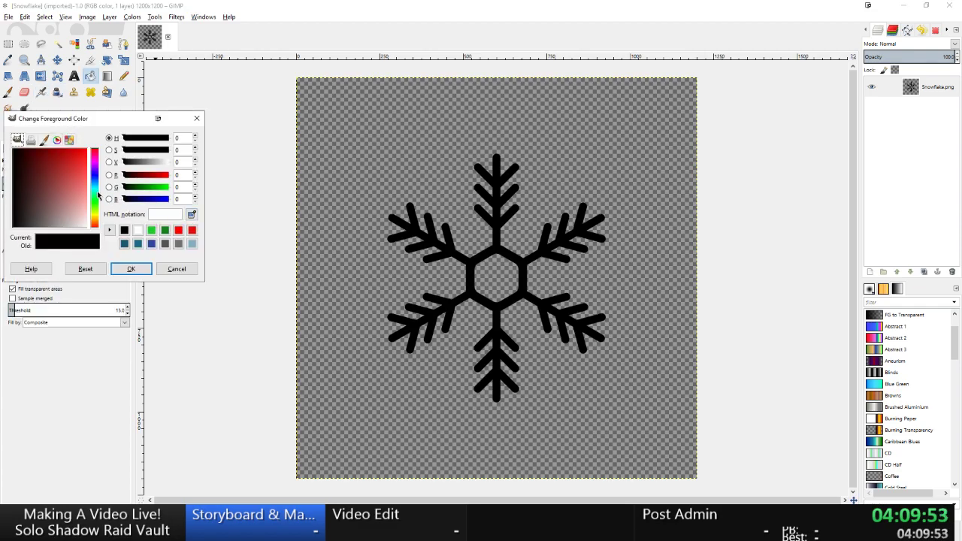
{"action": "left_click_drag", "start_coordinate": [98, 195], "coordinate": [97, 193]}
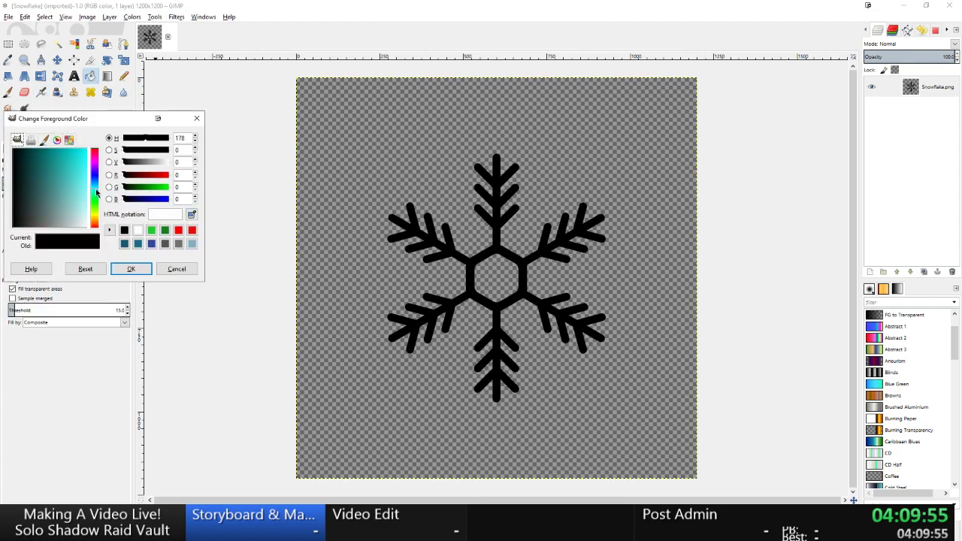
{"action": "left_click_drag", "start_coordinate": [83, 158], "coordinate": [91, 118]}
{"action": "left_click", "coordinate": [131, 268]}
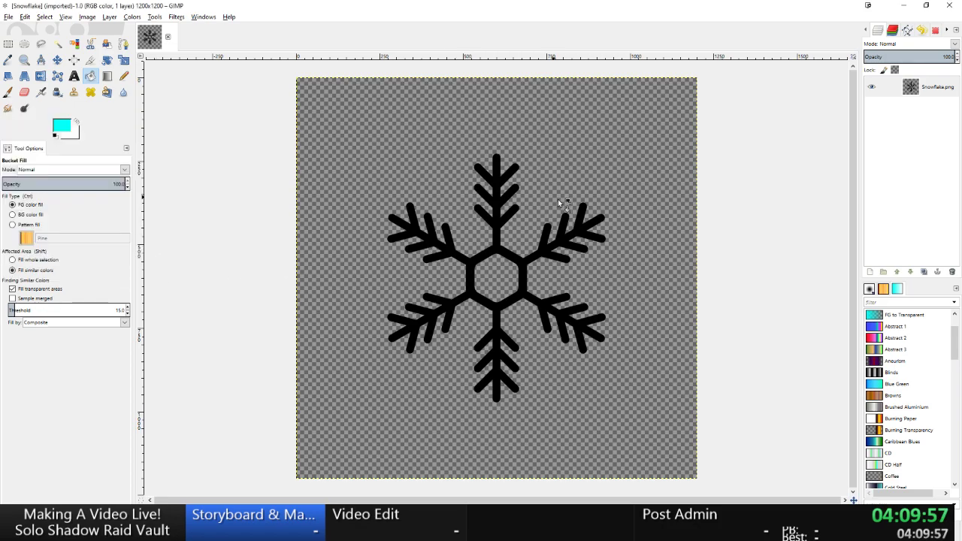
{"action": "left_click", "coordinate": [490, 198]}
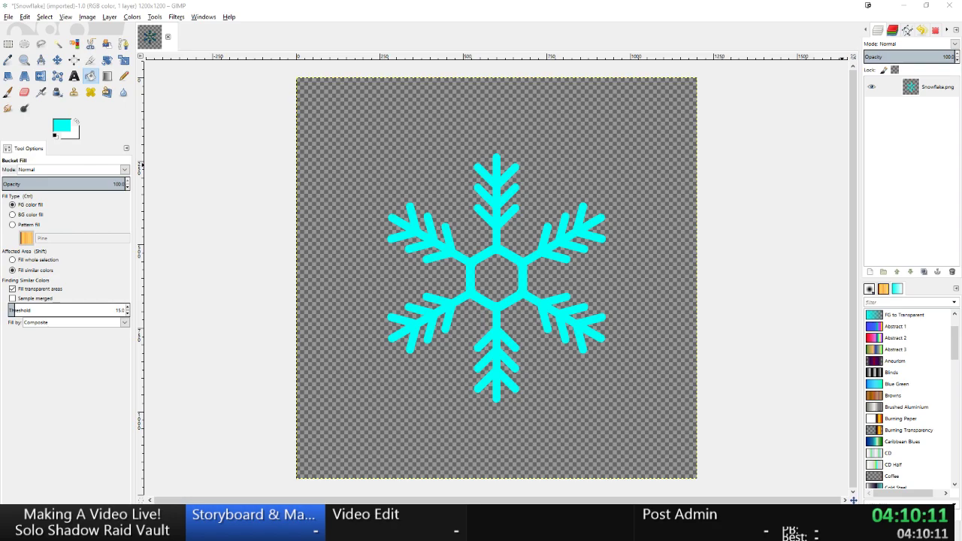
Examine the snowflake image search results in the browser for colour reference and close the browser window.
{"action": "left_click_drag", "start_coordinate": [961, 115], "coordinate": [558, 147]}
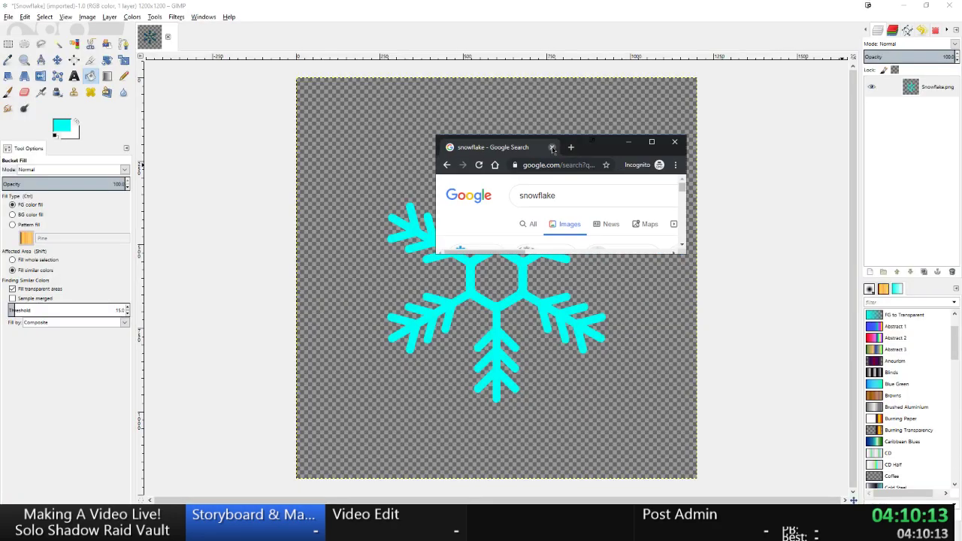
{"action": "double_click", "coordinate": [557, 146]}
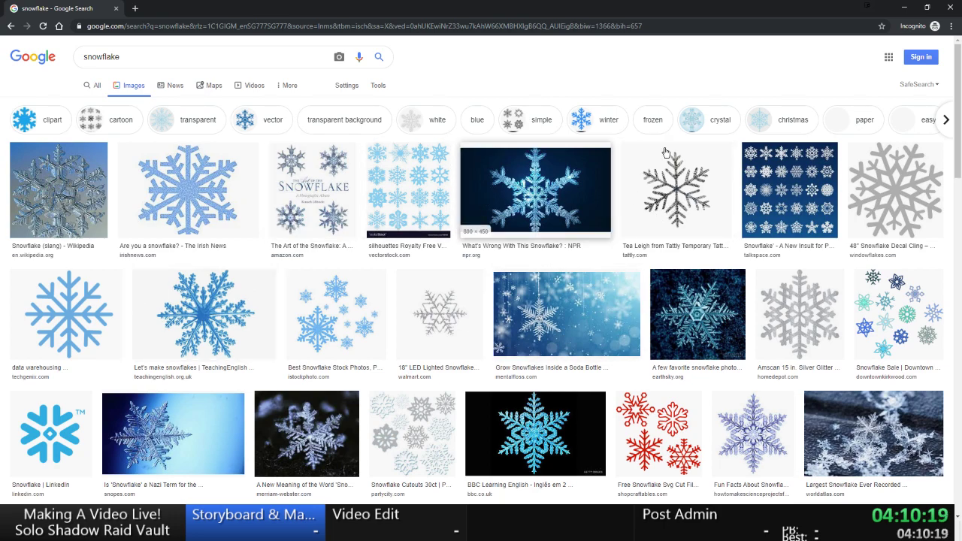
{"action": "left_click", "coordinate": [949, 6]}
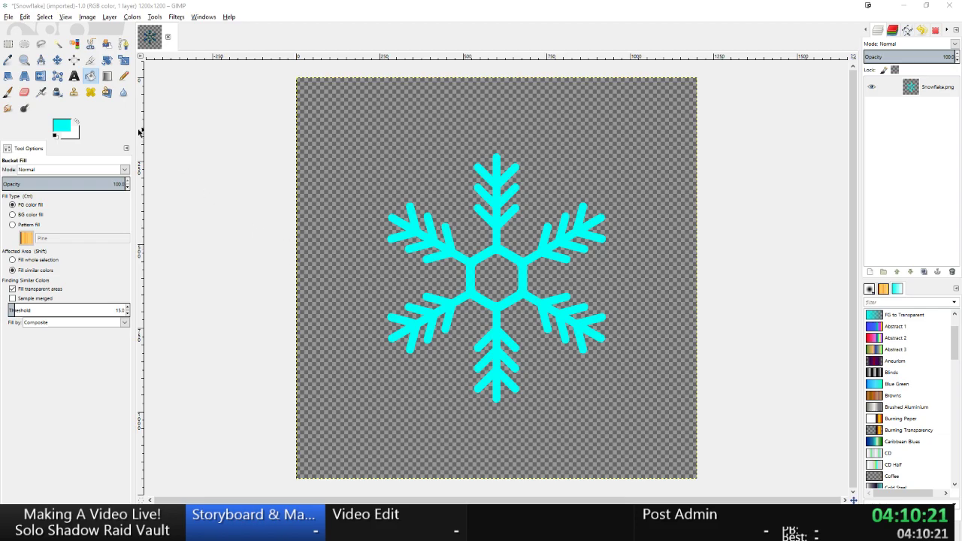
Change the foreground colour to pale turquoise 8fece9 and refill the snowflake with it.
{"action": "left_click", "coordinate": [62, 126]}
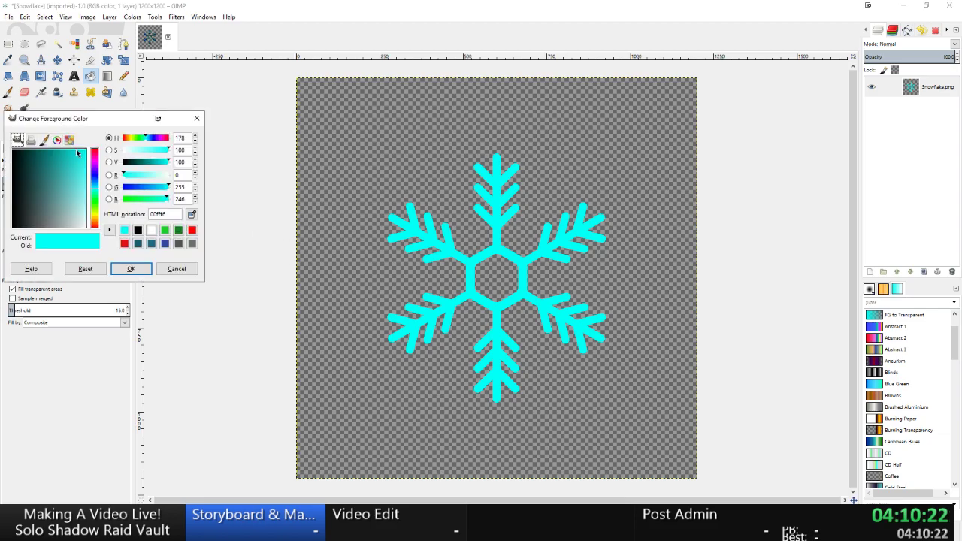
{"action": "left_click", "coordinate": [78, 204]}
{"action": "left_click", "coordinate": [83, 199]}
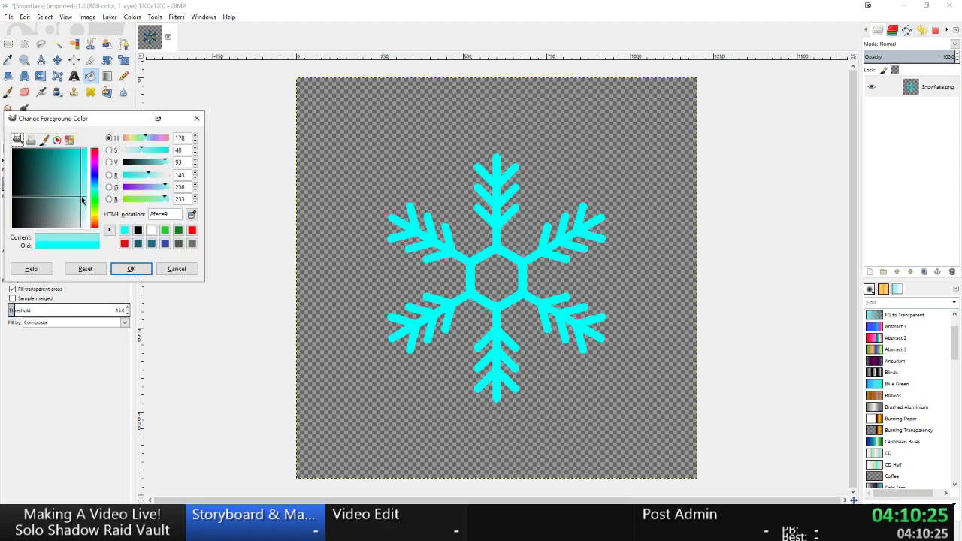
{"action": "left_click", "coordinate": [130, 268]}
{"action": "left_click", "coordinate": [502, 215]}
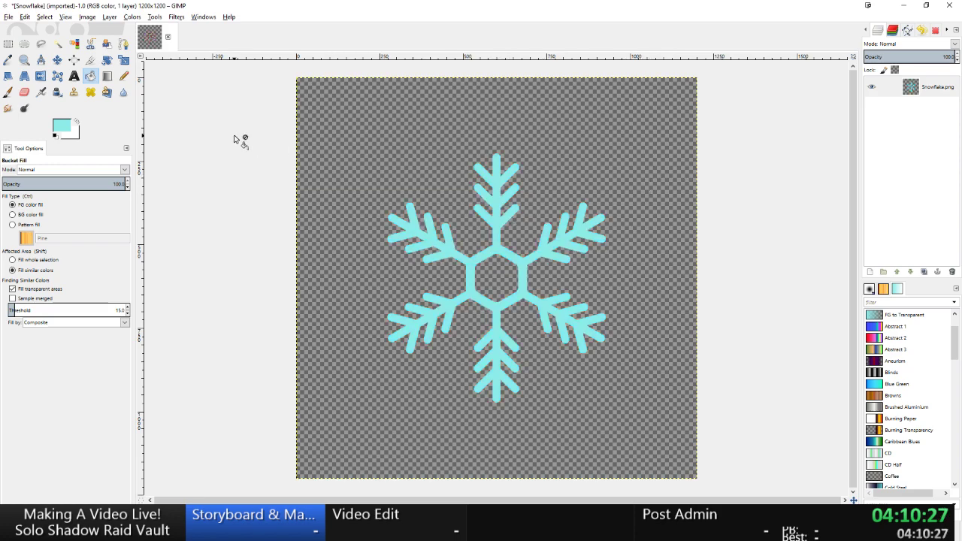
Set the foreground colour to 74f3ef and refill only the snowflake, undoing the fill that spills onto the background.
{"action": "left_click", "coordinate": [62, 129]}
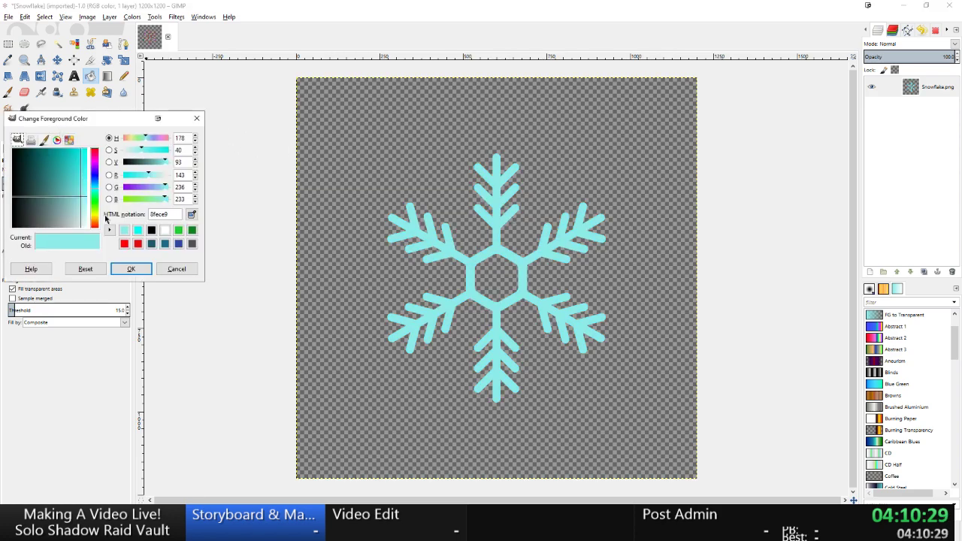
{"action": "left_click_drag", "start_coordinate": [86, 206], "coordinate": [84, 188]}
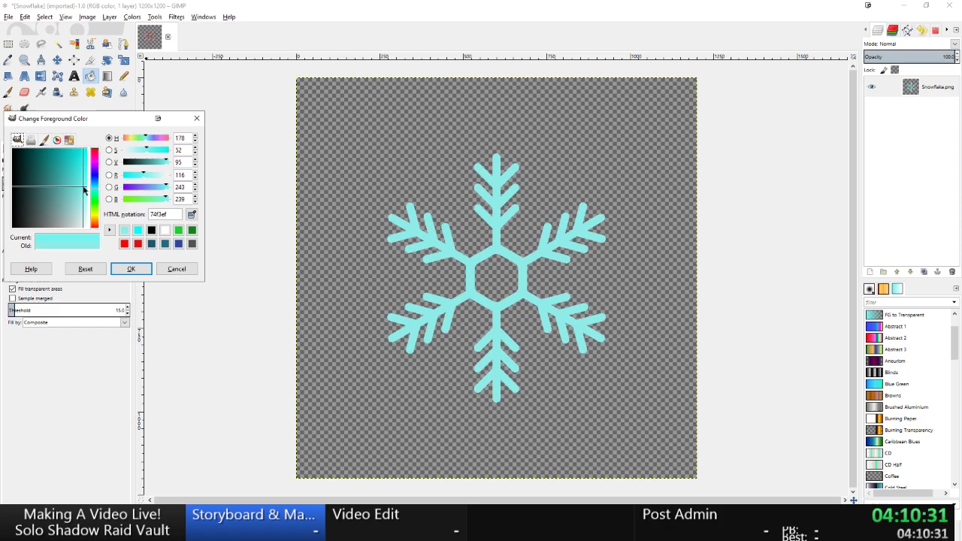
{"action": "left_click", "coordinate": [131, 268]}
{"action": "left_click", "coordinate": [496, 226]}
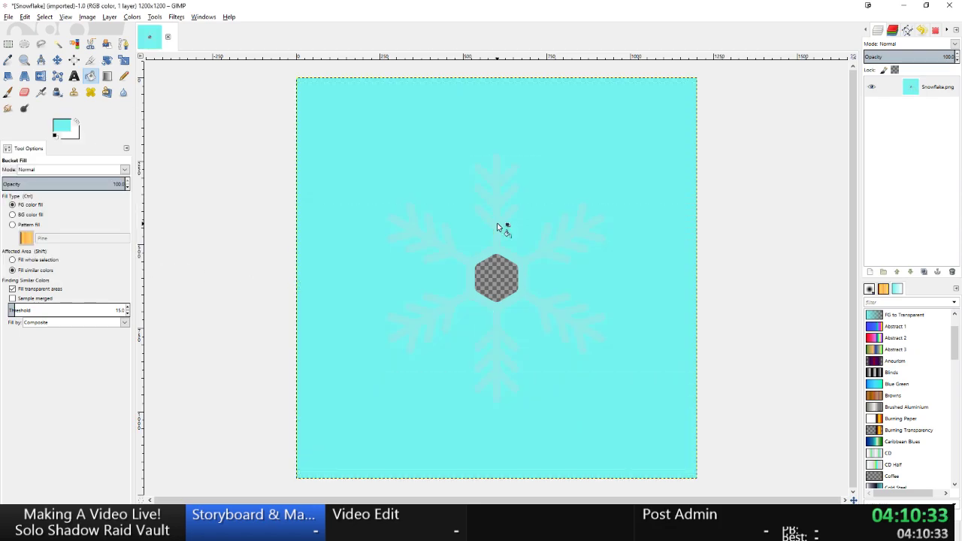
{"action": "key", "text": "ctrl+z"}
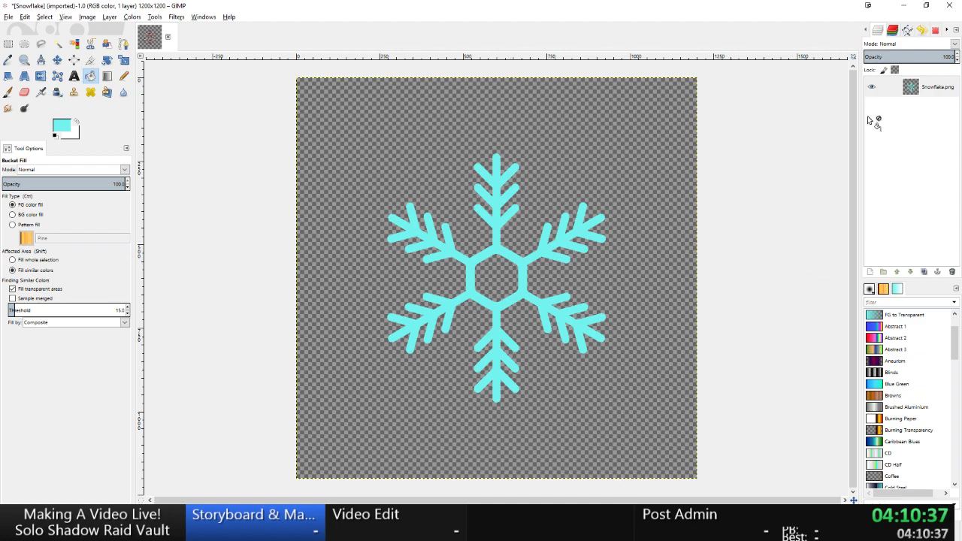
Create a 1200 x 1200 px transparent layer named Outline and place it below the Snowflake.png layer.
{"action": "left_click", "coordinate": [885, 86]}
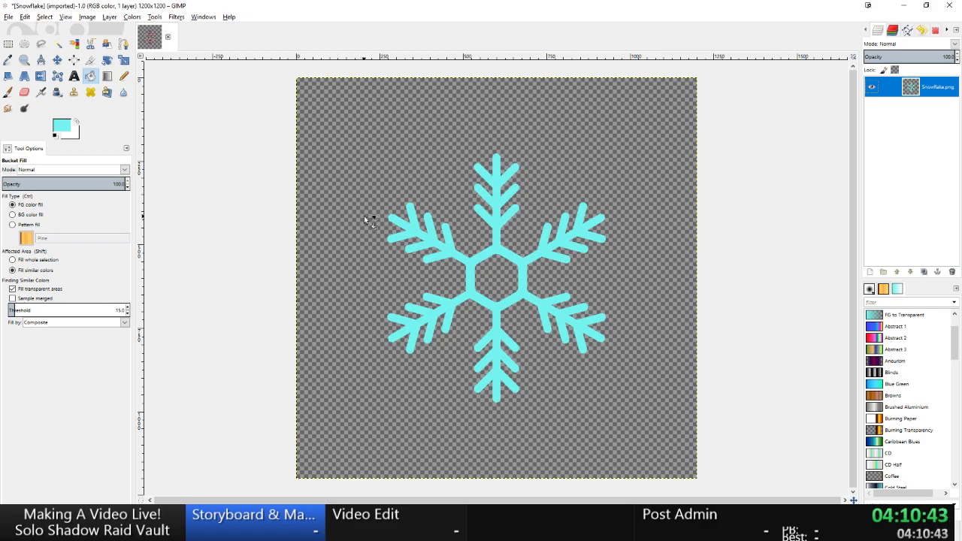
{"action": "right_click", "coordinate": [924, 88]}
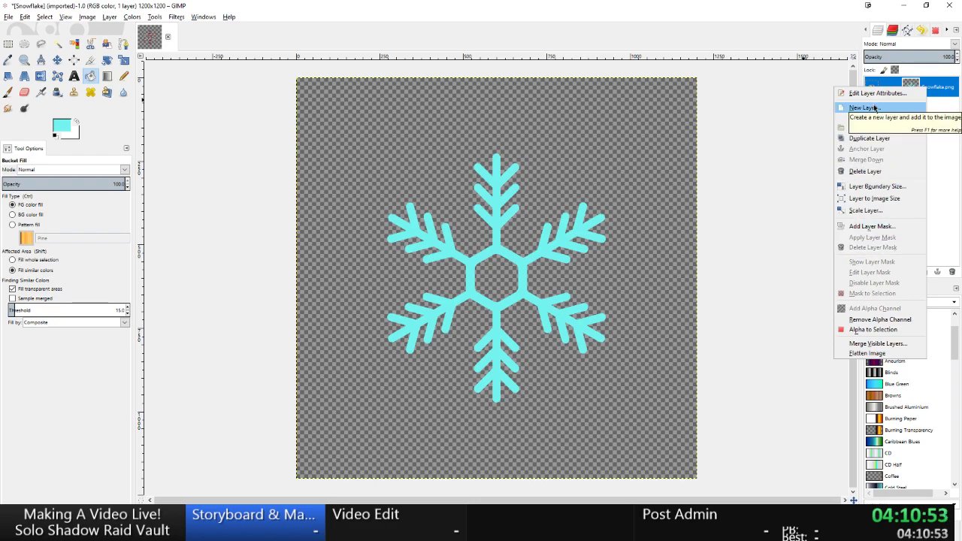
{"action": "left_click", "coordinate": [867, 108]}
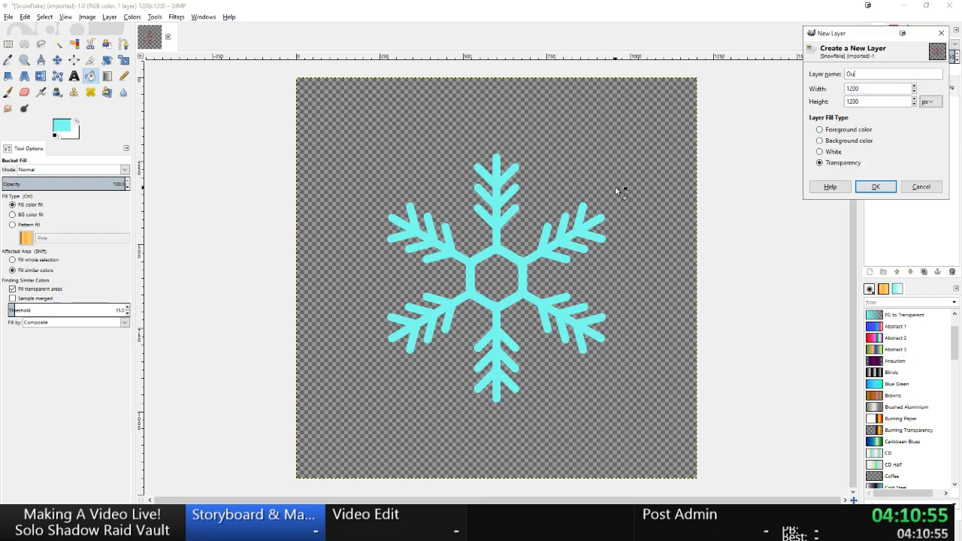
{"action": "key", "text": "Return"}
{"action": "left_click_drag", "start_coordinate": [926, 78], "coordinate": [926, 121]}
Select the turquoise snowflake shape on the Snowflake.png layer with Fuzzy Select and add its hexagonal centre to the selection.
{"action": "left_click", "coordinate": [58, 44]}
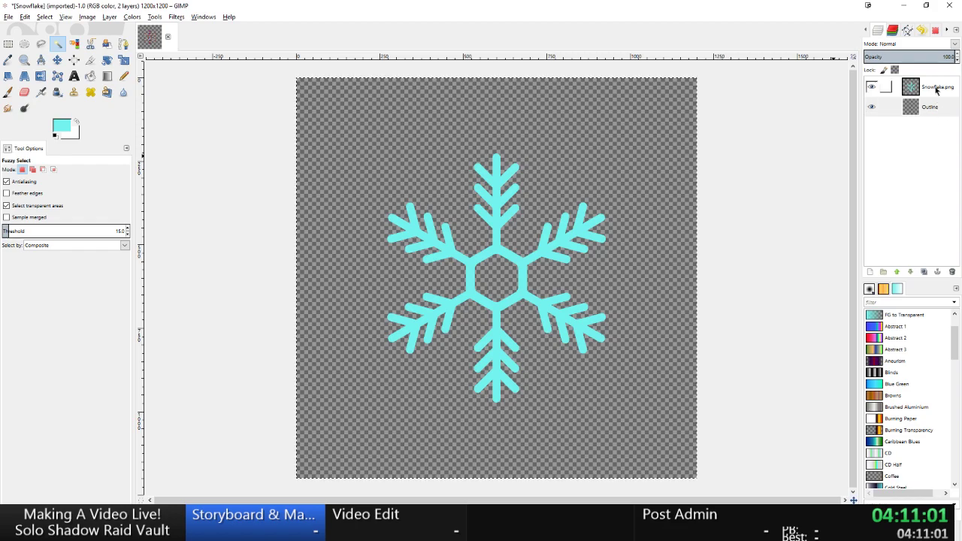
{"action": "left_click", "coordinate": [493, 227]}
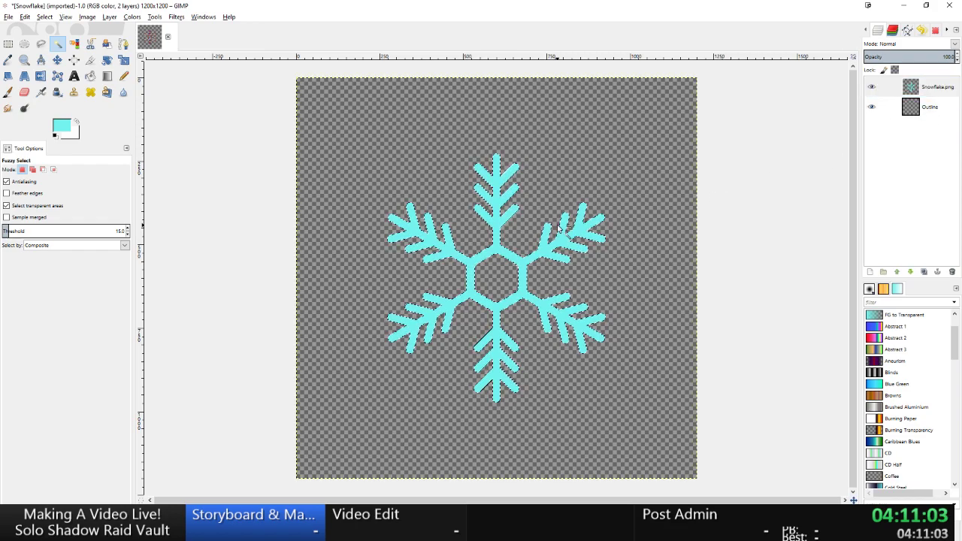
{"action": "left_click", "coordinate": [487, 285], "text": "shift"}
Grow the snowflake selection by 15 px and fill it with white on the Outline layer.
{"action": "key", "text": "alt+s"}
{"action": "type", "text": "g15"}
{"action": "key", "text": "Return"}
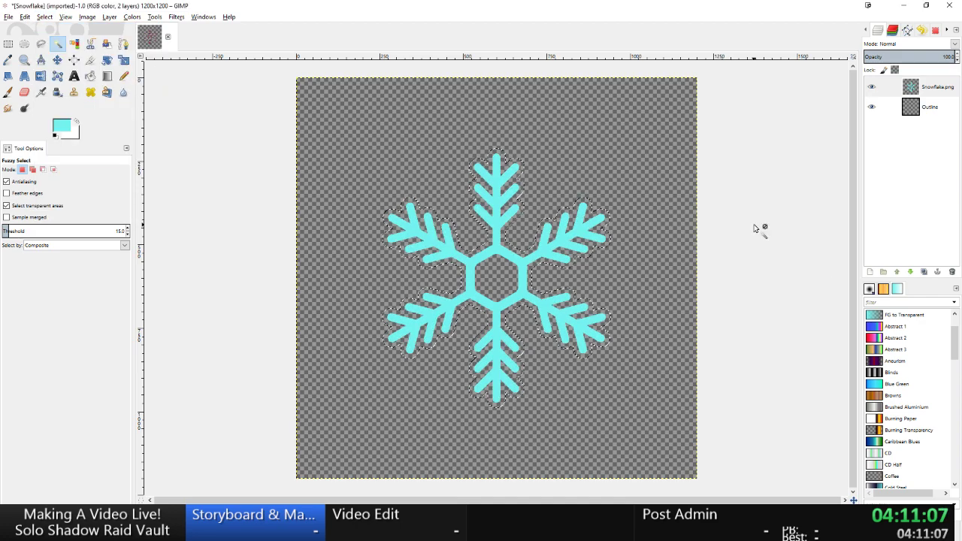
{"action": "key", "text": "shift+b"}
{"action": "left_click", "coordinate": [940, 110]}
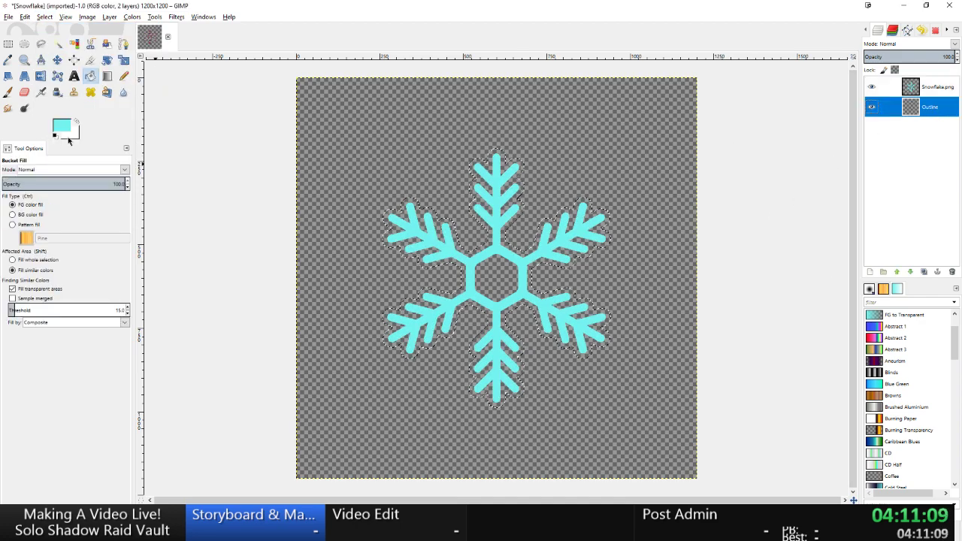
{"action": "key", "text": "x"}
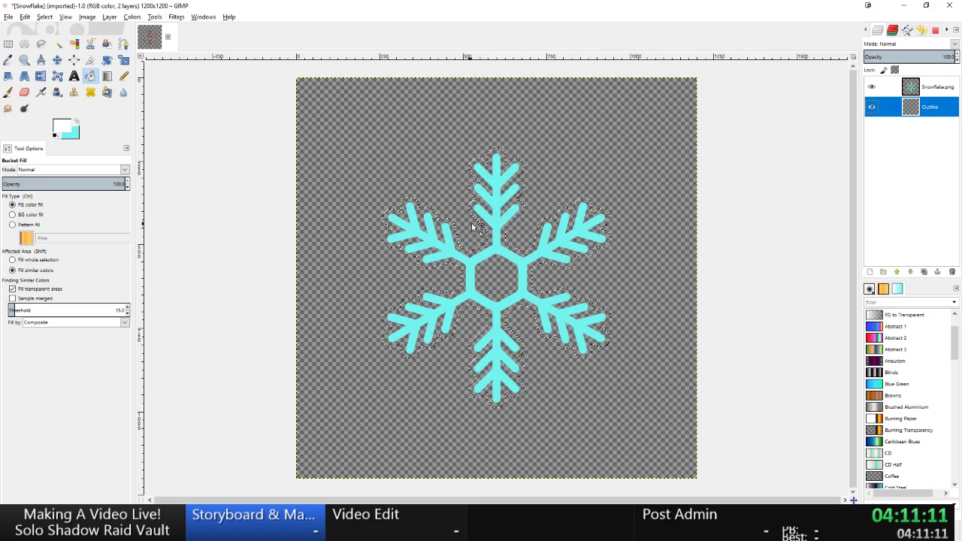
{"action": "left_click", "coordinate": [693, 258], "text": "ctrl"}
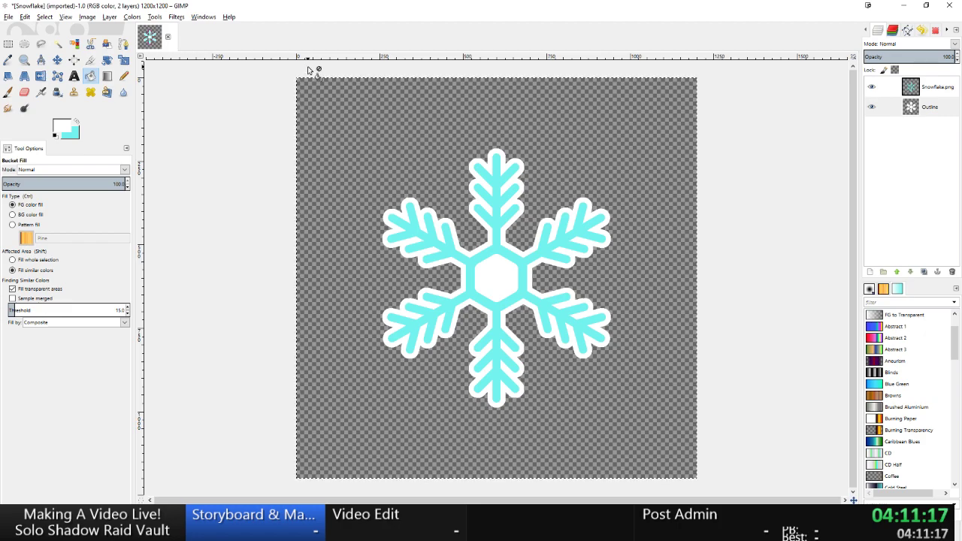
Undo the white outline fill and the growth of the snowflake selection.
{"action": "key", "text": "ctrl+z"}
{"action": "key", "text": "ctrl+z"}
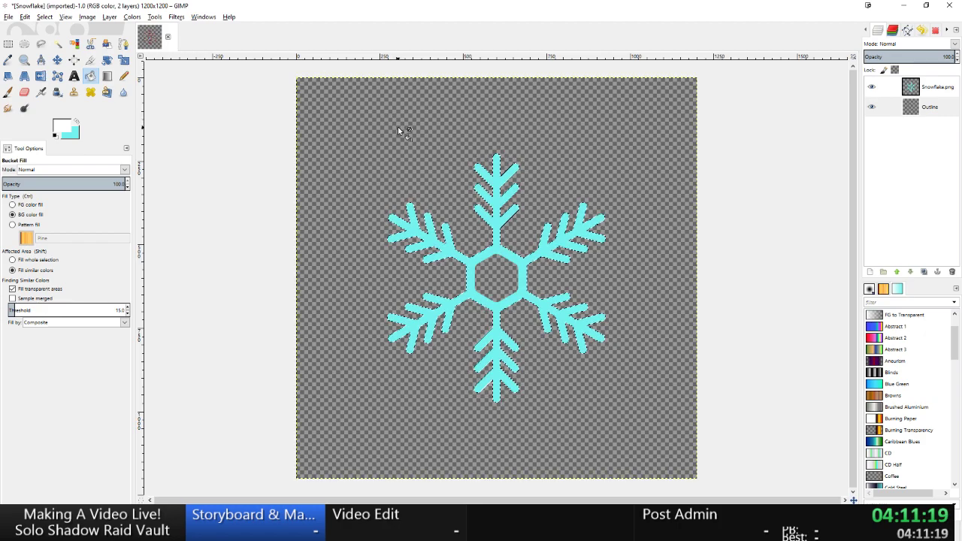
Expand the snowflake selection by 15 px, fill it with white on the Outline layer, and extend the selection to the whole canvas.
{"action": "key", "text": "alt+s"}
{"action": "key", "text": "g"}
{"action": "key", "text": "Return"}
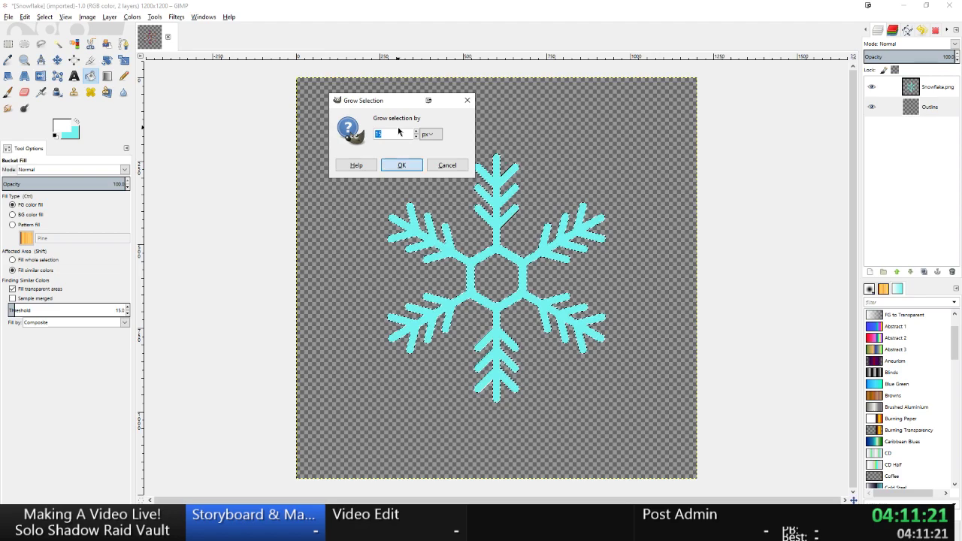
{"action": "left_click", "coordinate": [925, 107]}
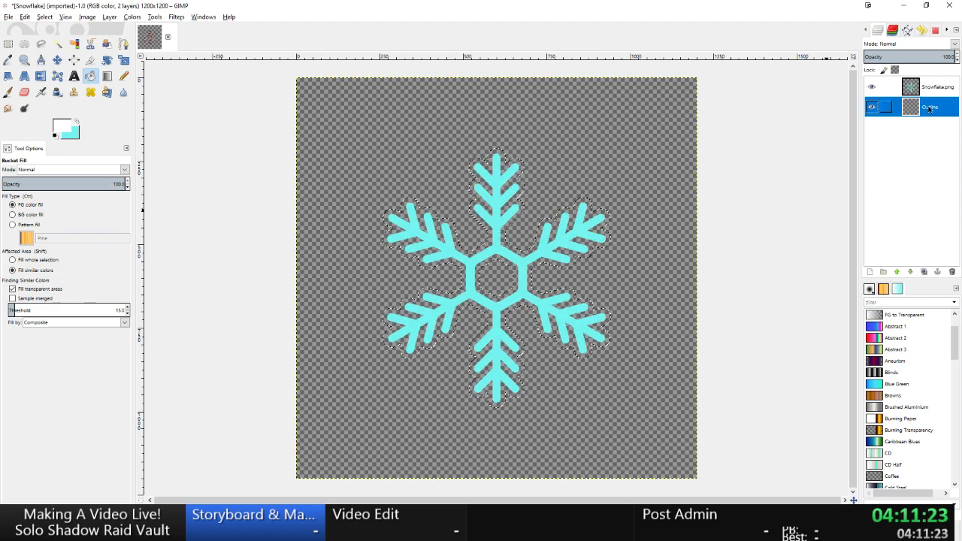
{"action": "left_click", "coordinate": [484, 265], "text": "ctrl"}
{"action": "key", "text": "ctrl+a"}
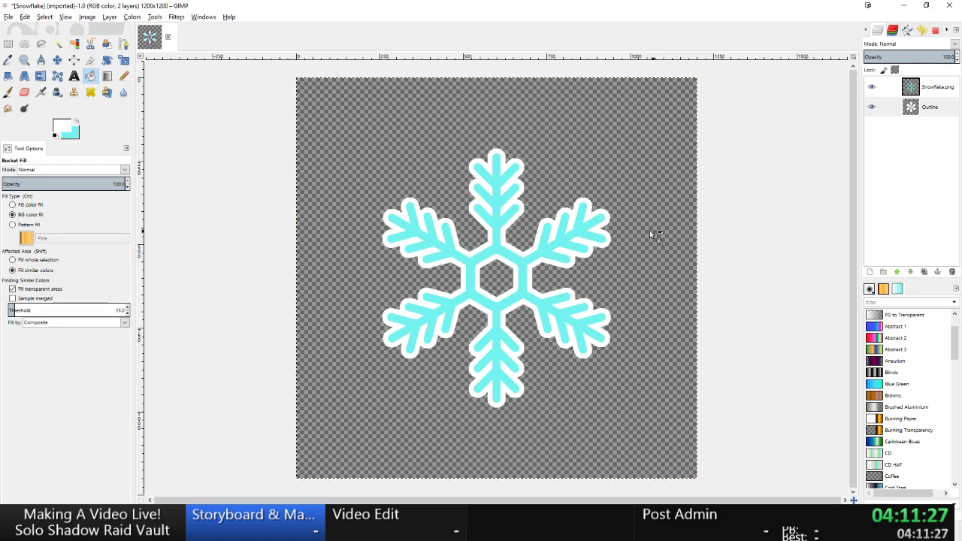
{"action": "scroll", "coordinate": [626, 237], "scroll_direction": "down", "scroll_amount": 5}
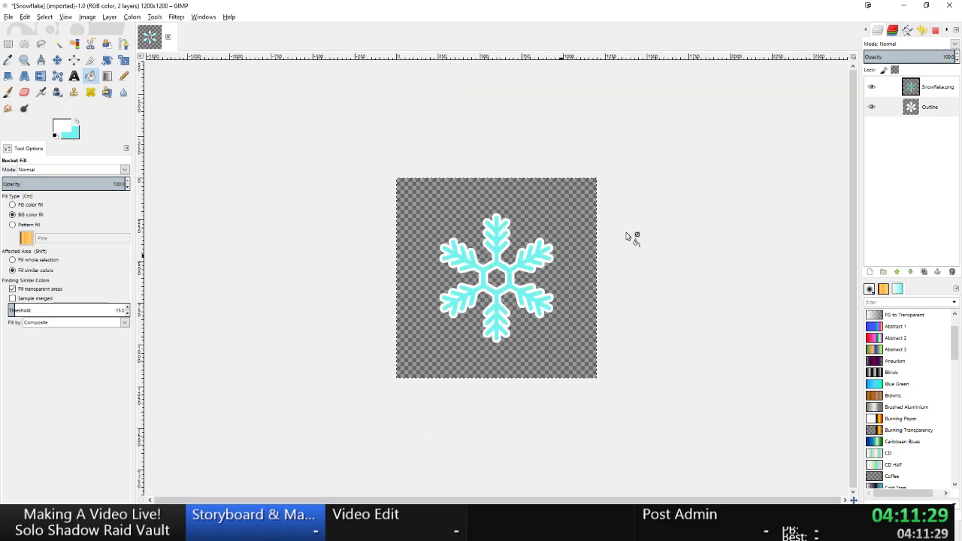
{"action": "scroll", "coordinate": [626, 237], "scroll_direction": "up", "scroll_amount": 5}
{"action": "key", "text": "ctrl+shift+e"}
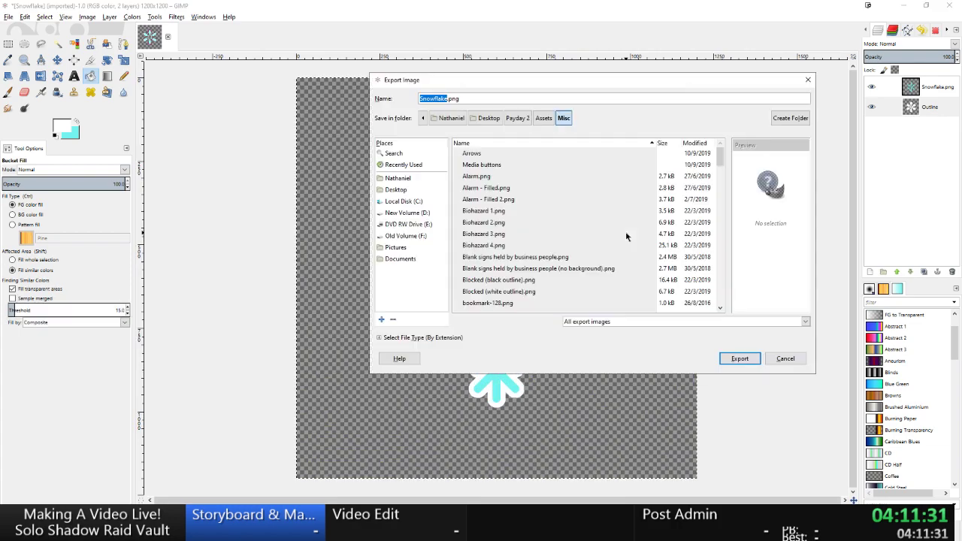
{"action": "key", "text": "Left"}
{"action": "key", "text": "Left"}
{"action": "key", "text": "Left"}
{"action": "key", "text": "Left"}
{"action": "type", "text": "(whi"}
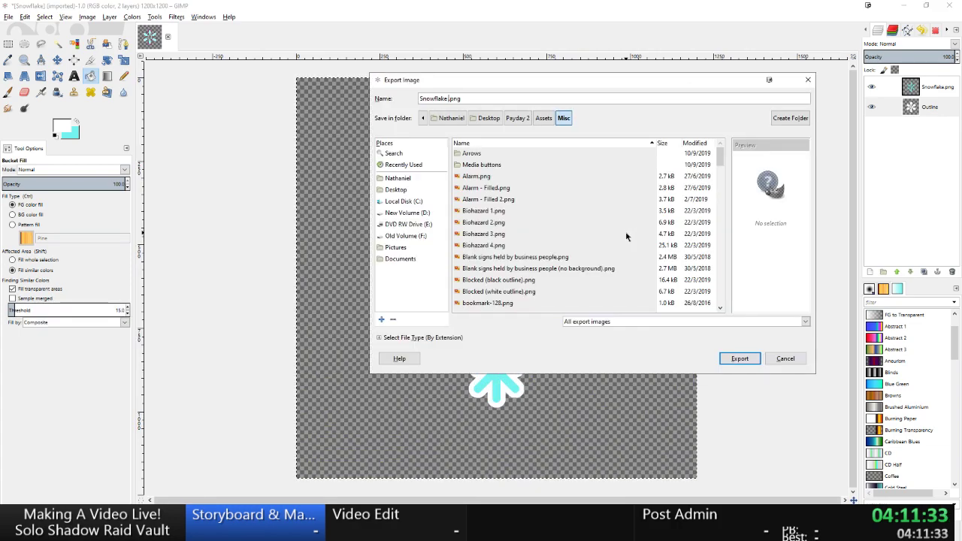
{"action": "key", "text": "Return"}
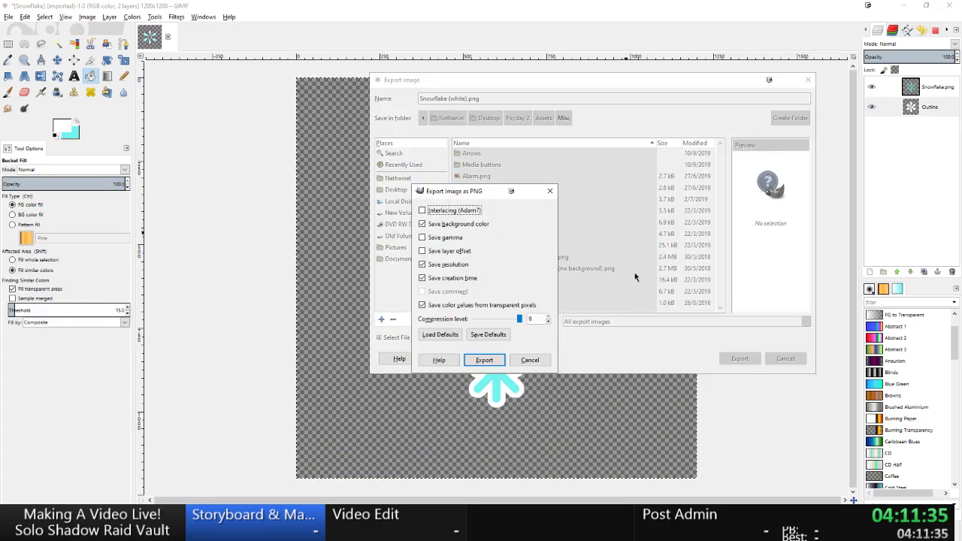
{"action": "key", "text": "Return"}
Autocrop the image to the outlined snowflake and export it to the Misc folder as Snowflake (white).png with the default PNG options.
{"action": "left_click", "coordinate": [87, 17]}
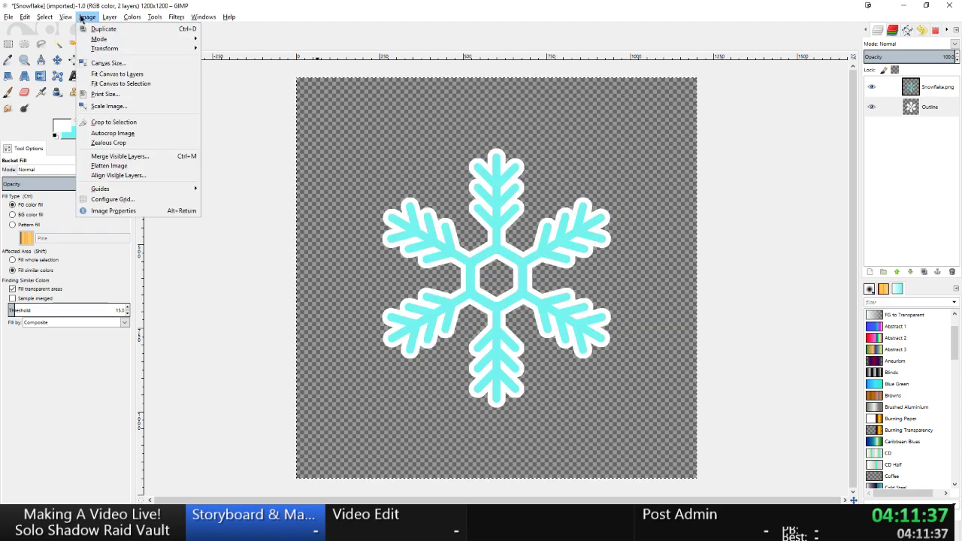
{"action": "mouse_move", "coordinate": [68, 17]}
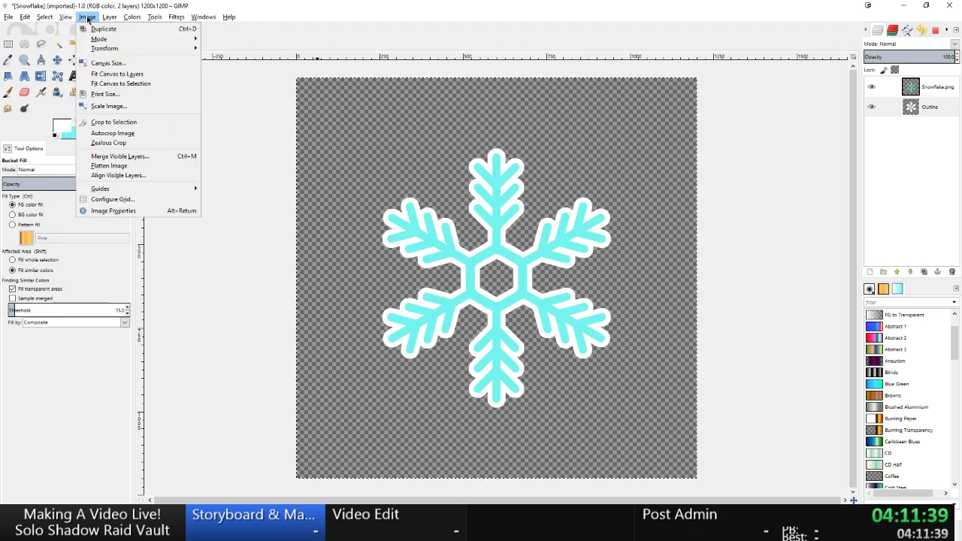
{"action": "left_click", "coordinate": [104, 135]}
{"action": "key", "text": "ctrl+shift+e"}
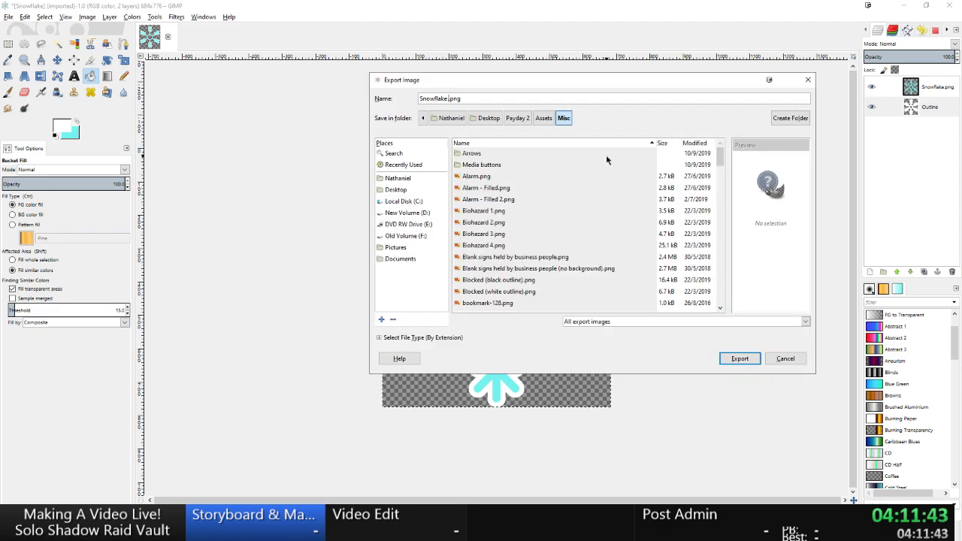
{"action": "key", "text": "Return"}
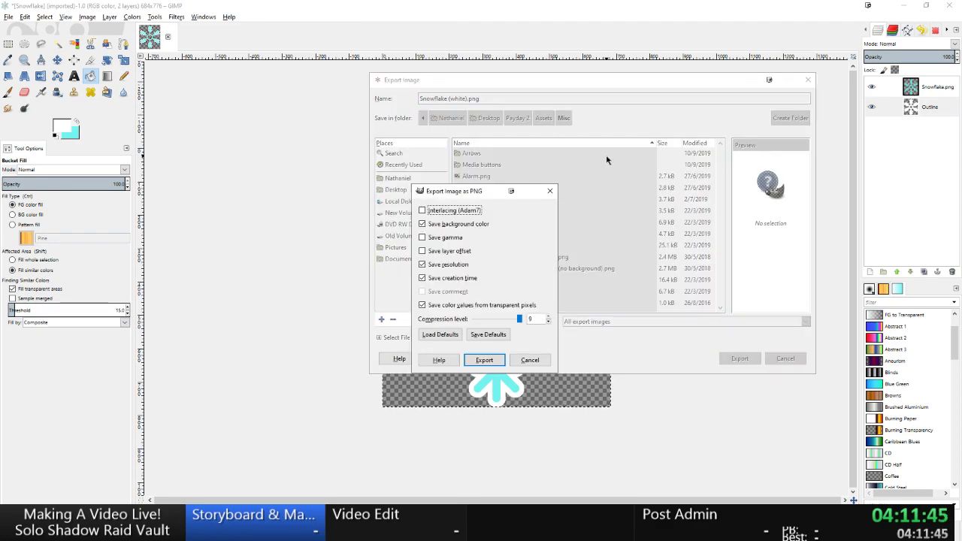
{"action": "key", "text": "Return"}
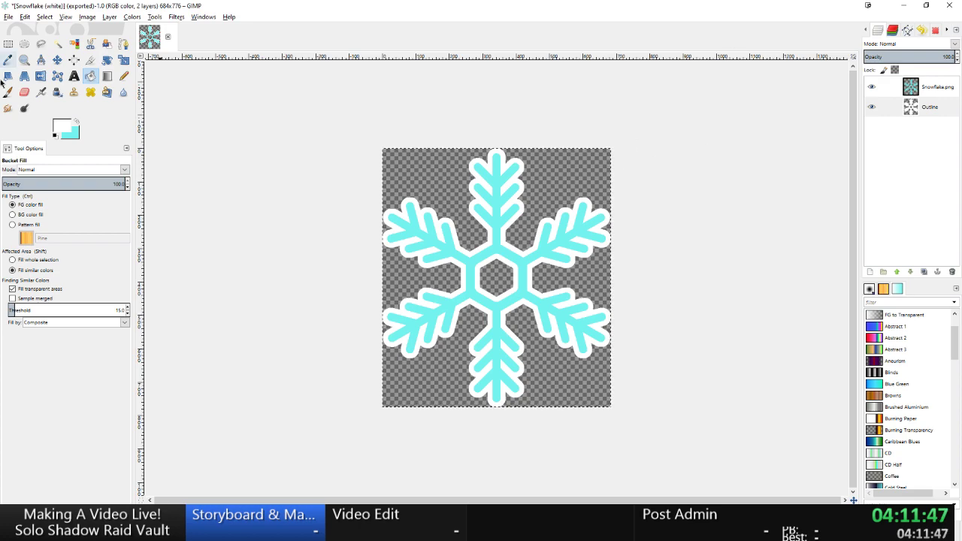
Set the foreground colour to black (000000) and recolour the snowflake's outline with it on the Outline layer.
{"action": "left_click", "coordinate": [57, 136]}
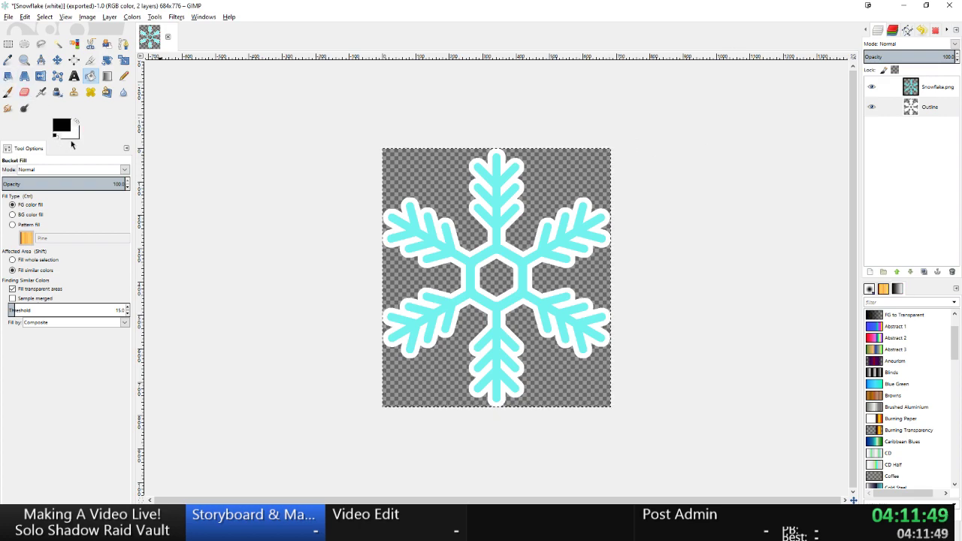
{"action": "left_click", "coordinate": [63, 127]}
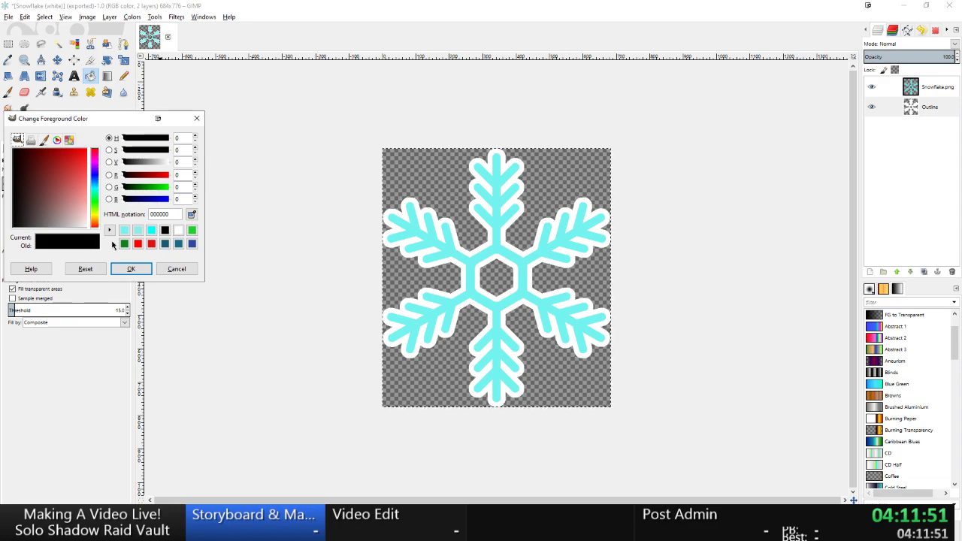
{"action": "left_click", "coordinate": [127, 270]}
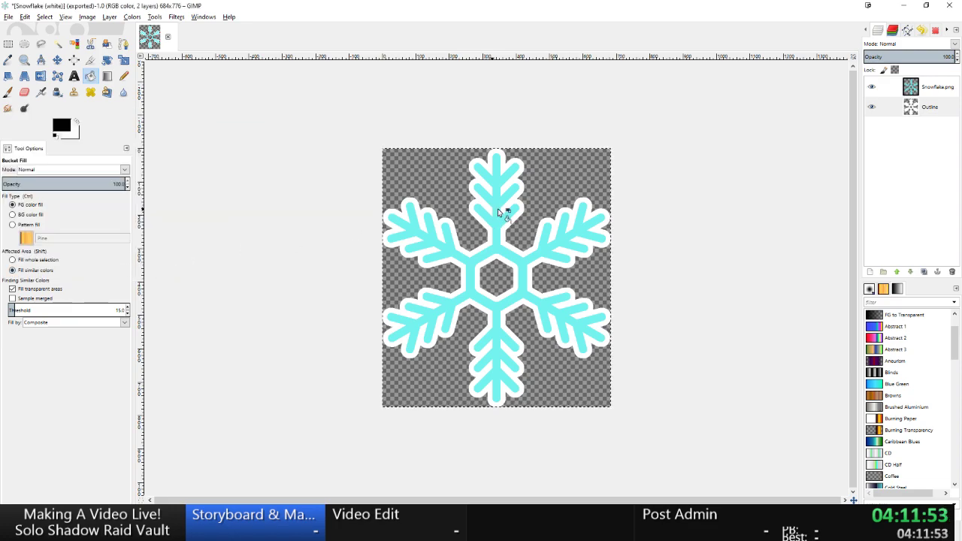
{"action": "left_click", "coordinate": [925, 107]}
{"action": "left_click", "coordinate": [486, 212]}
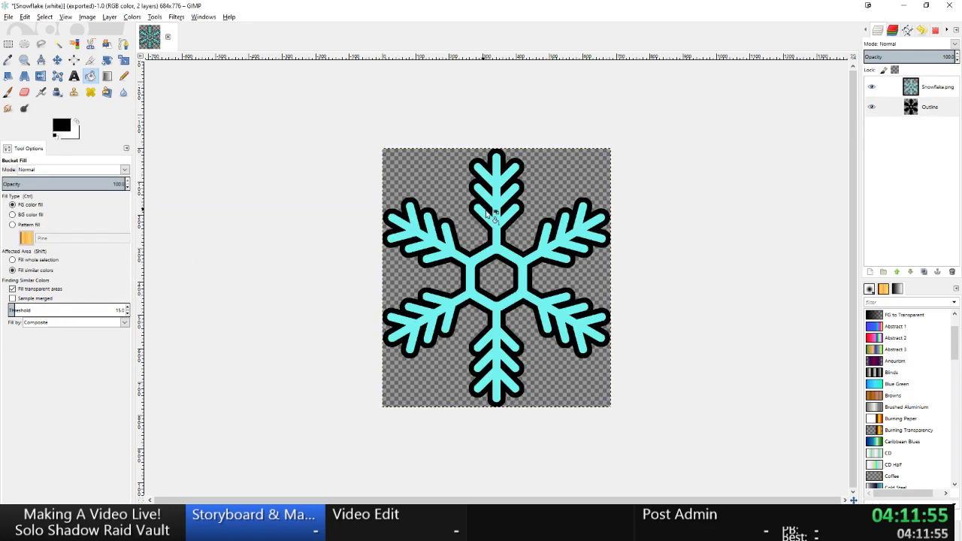
Export the black-outlined snowflake to the Misc folder as Snowflake (black).png and quit GIMP, discarding the unsaved changes.
{"action": "key", "text": "ctrl+shift+e"}
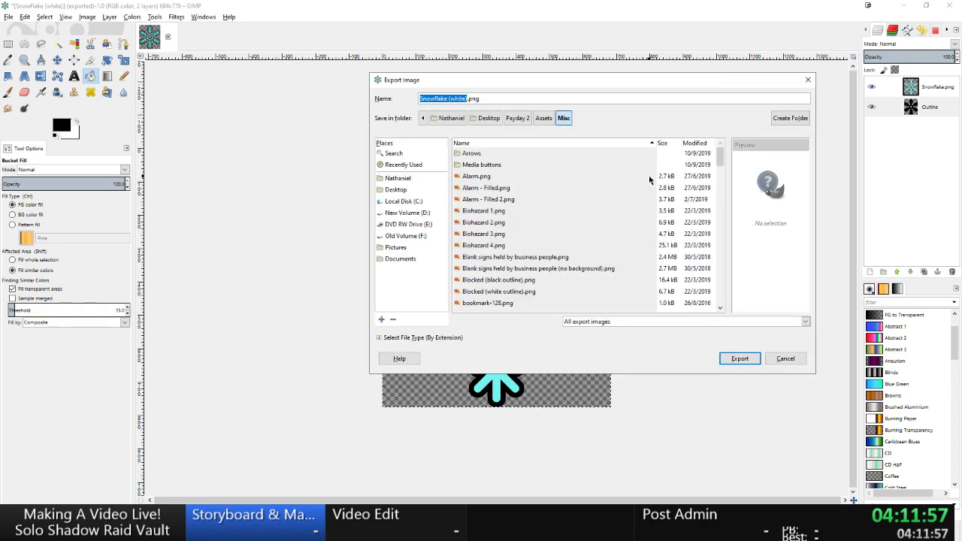
{"action": "key", "text": "Right"}
{"action": "type", "text": "bla"}
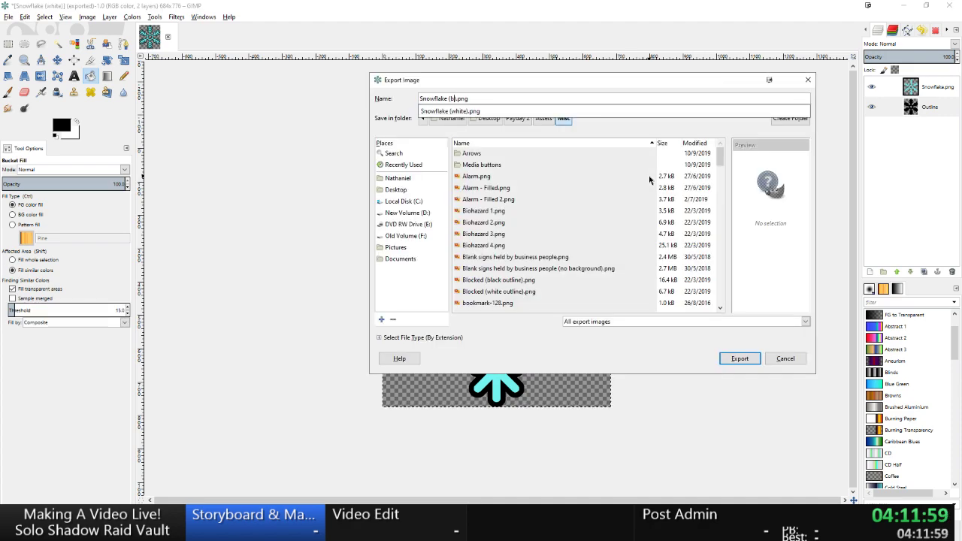
{"action": "type", "text": "ck)"}
{"action": "key", "text": "Return"}
{"action": "key", "text": "Return"}
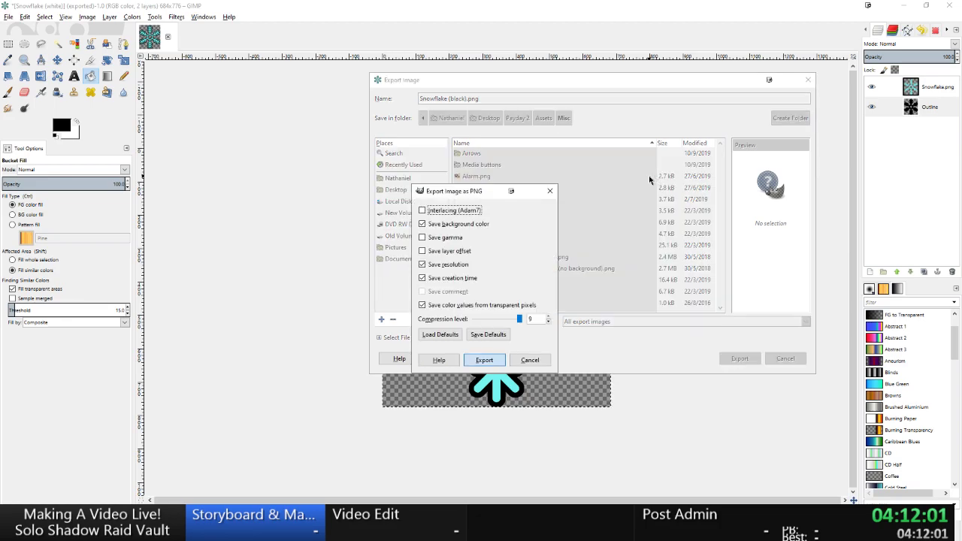
{"action": "key", "text": "ctrl+q"}
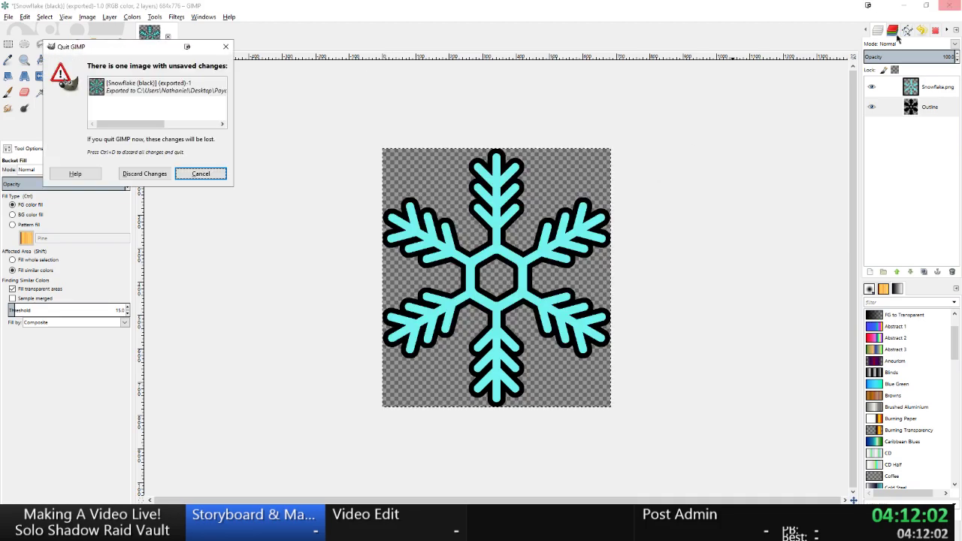
{"action": "left_click", "coordinate": [144, 173]}
Switch to the Materials document in WordPad, delete the struck-through Icon and Snowflake lines, and close the document.
{"action": "key", "text": "alt+Tab"}
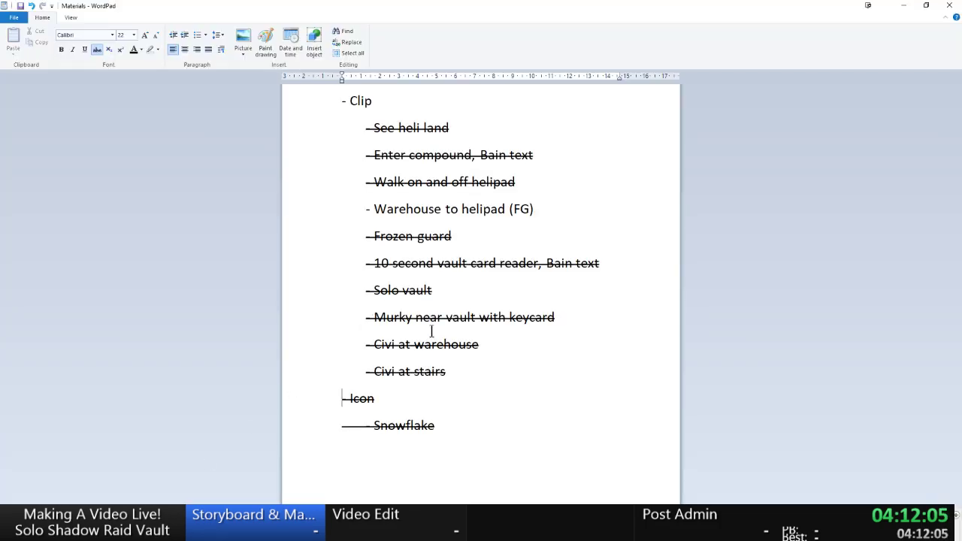
{"action": "left_click_drag", "start_coordinate": [452, 431], "coordinate": [279, 402]}
{"action": "key", "text": "BackSpace"}
{"action": "key", "text": "BackSpace"}
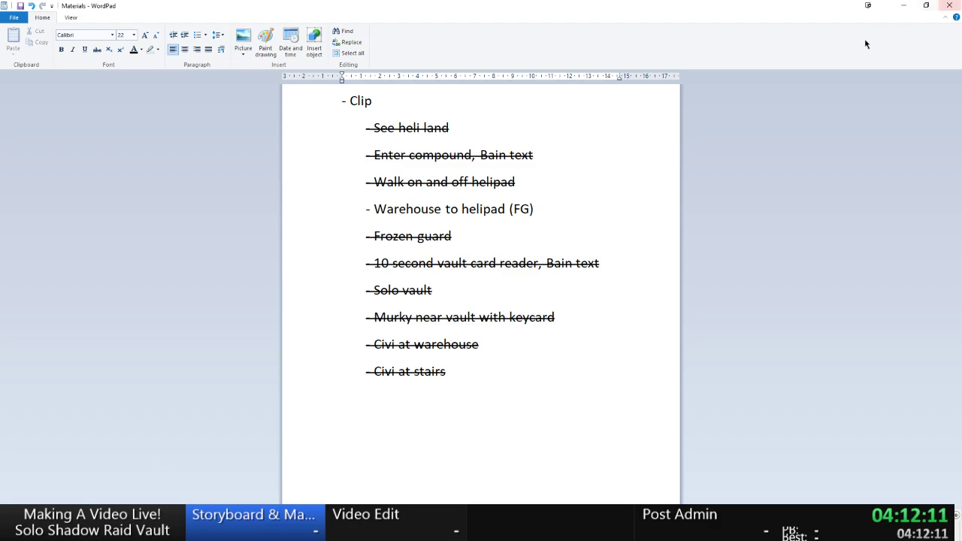
{"action": "left_click", "coordinate": [948, 5]}
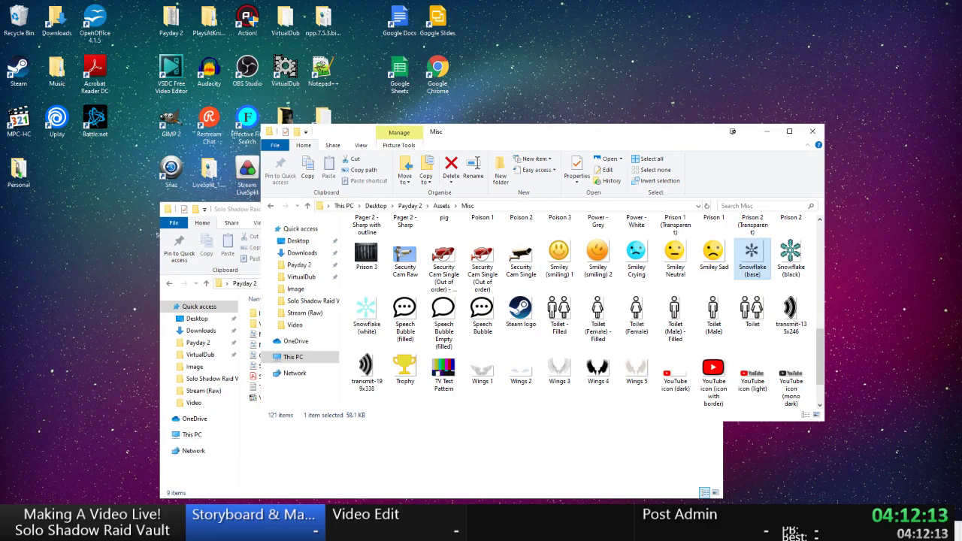
Open the Video folder inside Action on New Volume (D:) in File Explorer and find the recorded clips.
{"action": "left_click", "coordinate": [193, 392]}
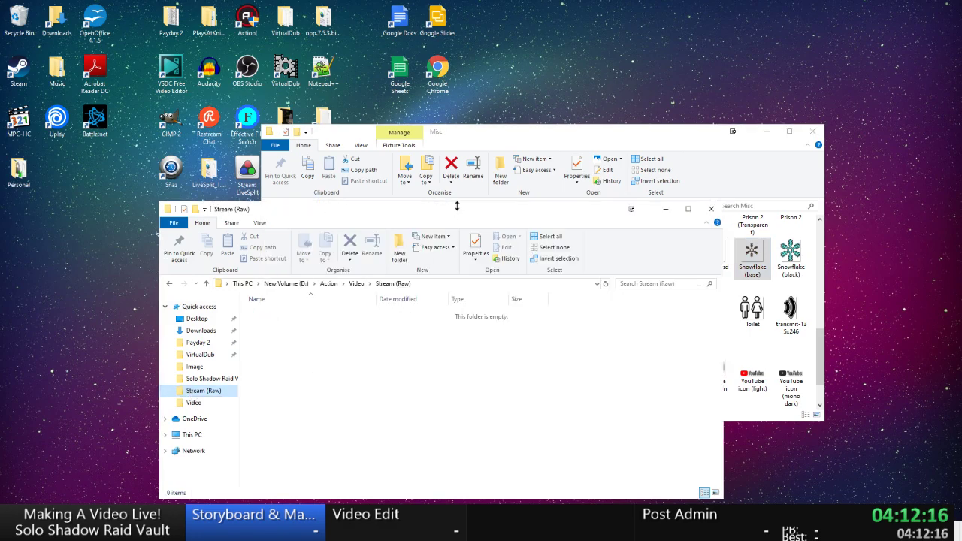
{"action": "left_click", "coordinate": [352, 283]}
{"action": "left_click_drag", "start_coordinate": [436, 213], "coordinate": [373, 67]}
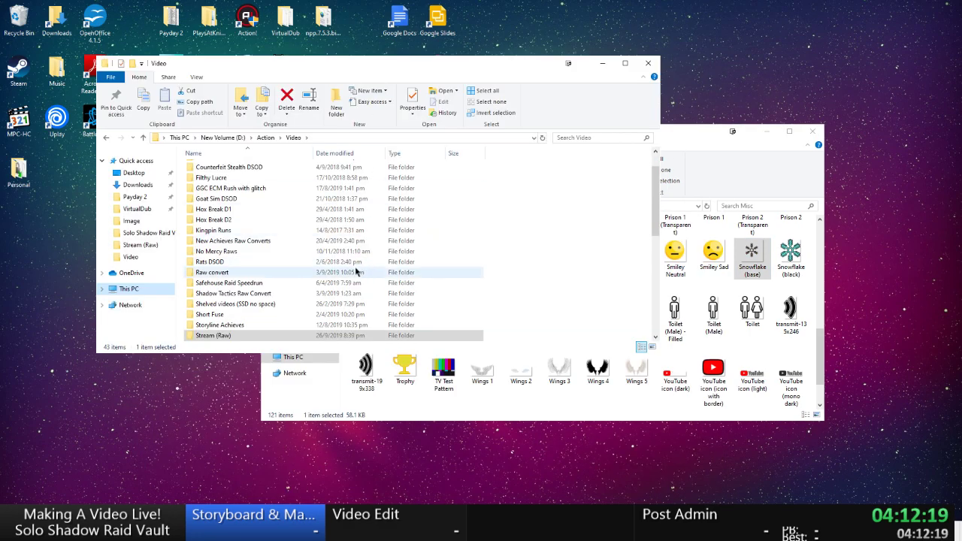
{"action": "left_click_drag", "start_coordinate": [655, 218], "coordinate": [658, 308]}
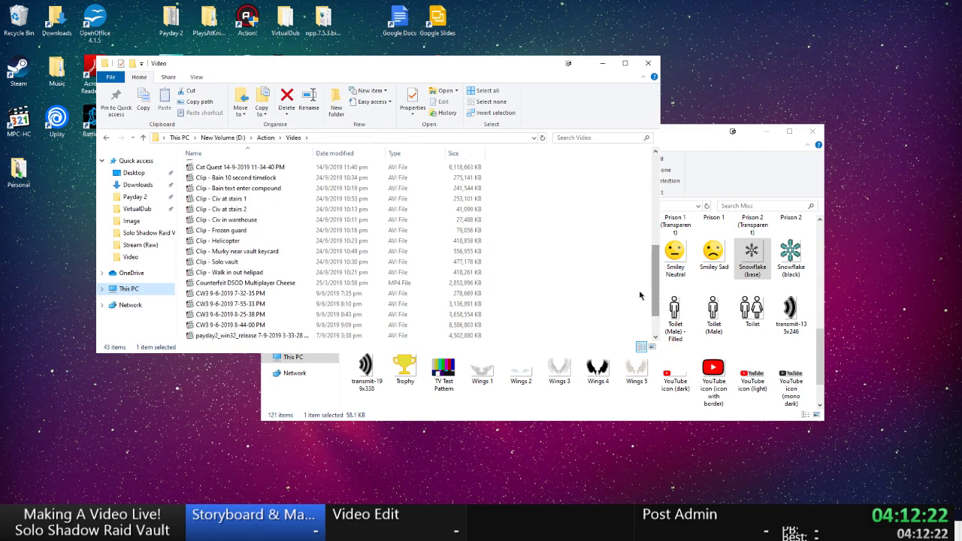
Review the prepared footage by selecting the ten files from Clip - Bain 10 second timelock onward, followed by the three Shadow Raid recordings.
{"action": "left_click", "coordinate": [218, 177]}
{"action": "left_click", "coordinate": [224, 269], "text": "shift"}
{"action": "scroll", "coordinate": [338, 256], "scroll_direction": "down", "scroll_amount": 2}
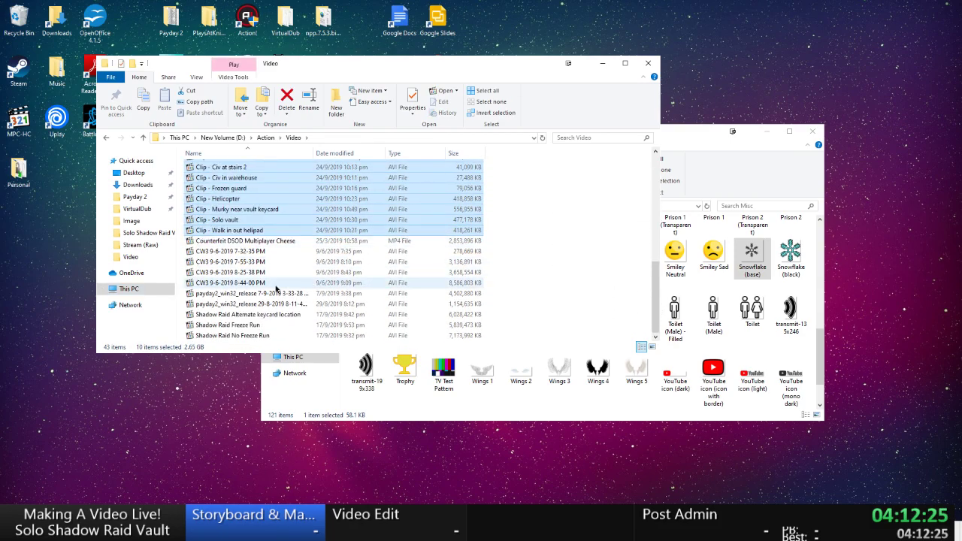
{"action": "left_click", "coordinate": [230, 316]}
{"action": "left_click", "coordinate": [256, 336], "text": "shift"}
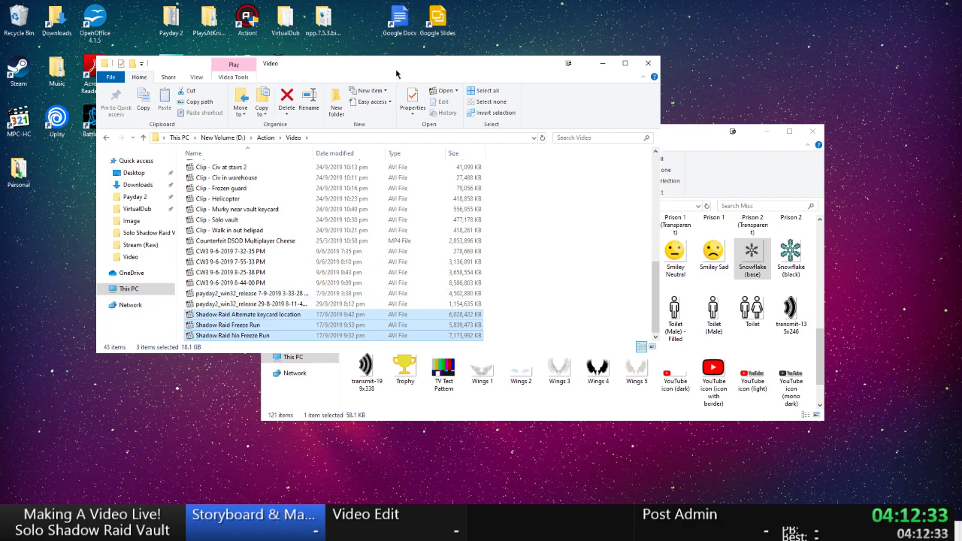
{"action": "mouse_move", "coordinate": [396, 74]}
{"action": "left_mouse_down"}
{"action": "mouse_move", "coordinate": [398, 247]}
{"action": "mouse_move", "coordinate": [391, 82]}
{"action": "left_mouse_up"}
Look through the icons in the Misc folder, including the base, black and white Snowflake images.
{"action": "left_click", "coordinate": [790, 255]}
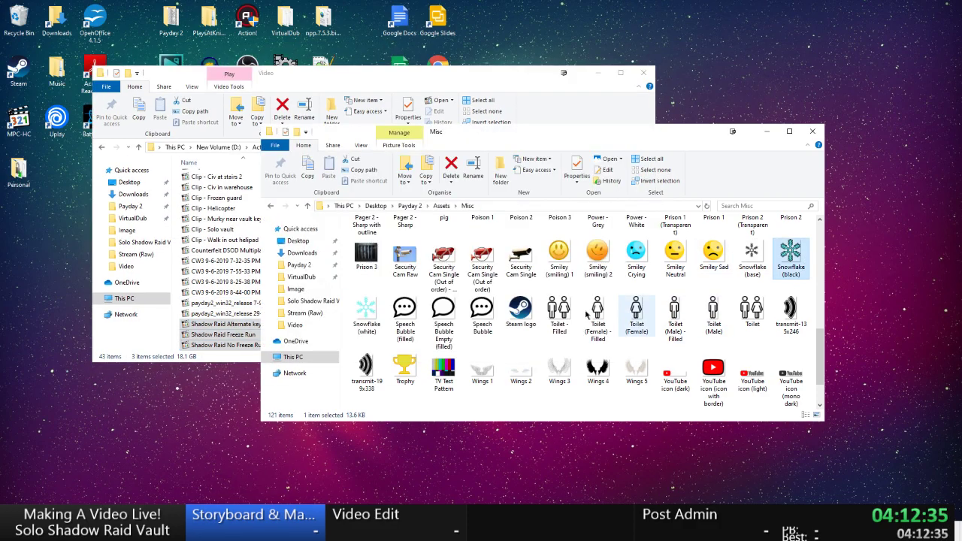
{"action": "left_click", "coordinate": [426, 315]}
{"action": "scroll", "coordinate": [425, 316], "scroll_direction": "up", "scroll_amount": 5}
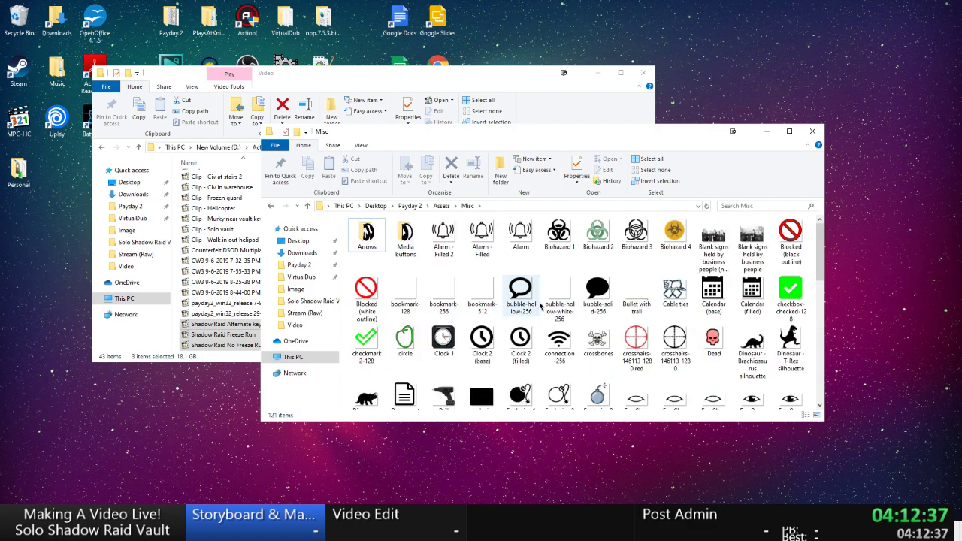
{"action": "scroll", "coordinate": [540, 304], "scroll_direction": "down", "scroll_amount": 5}
{"action": "scroll", "coordinate": [550, 303], "scroll_direction": "down", "scroll_amount": 3}
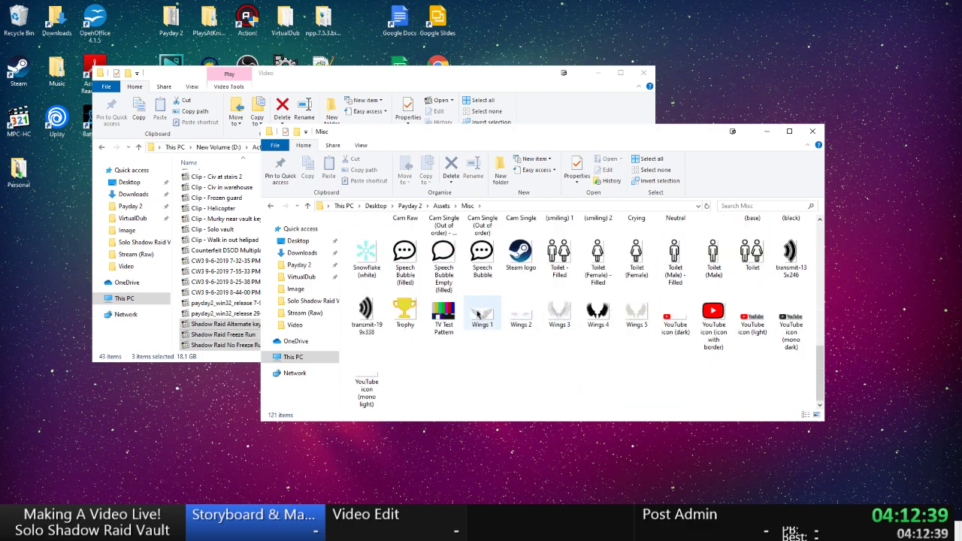
{"action": "scroll", "coordinate": [483, 308], "scroll_direction": "up", "scroll_amount": 2}
{"action": "left_click", "coordinate": [761, 281]}
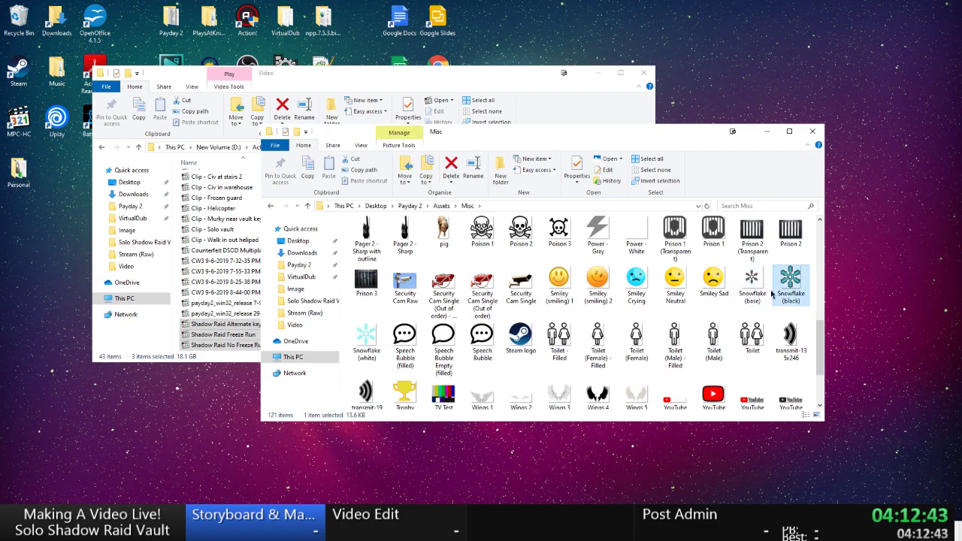
{"action": "left_click", "coordinate": [791, 339]}
Open Shadow Raid Alternate keycard location.avi from the Video folder and skip to about 08:14 near its end.
{"action": "left_click", "coordinate": [213, 324]}
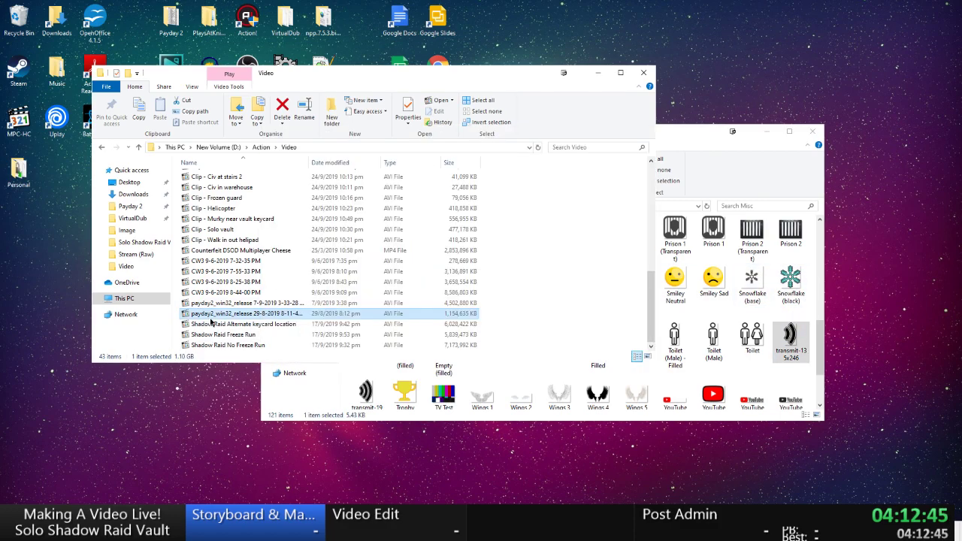
{"action": "double_click", "coordinate": [212, 324]}
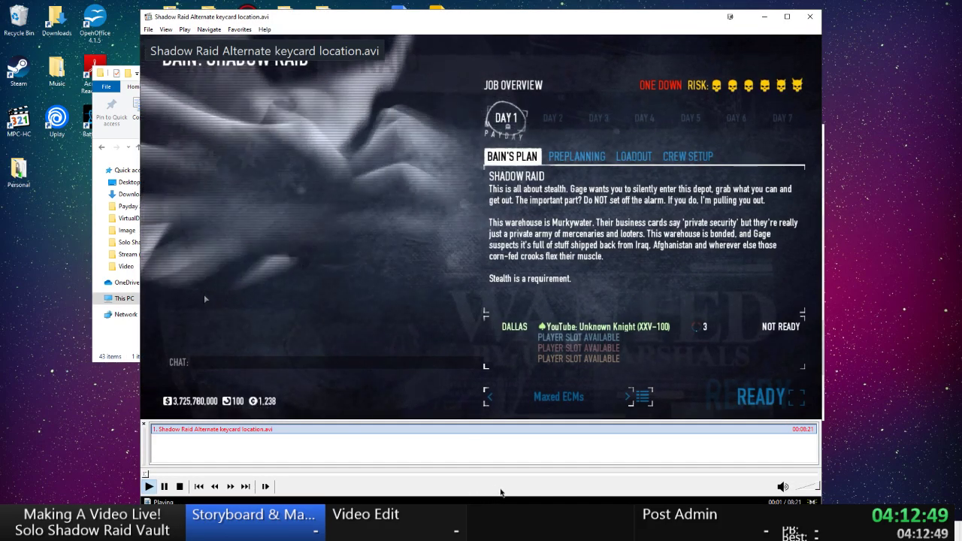
{"action": "left_click", "coordinate": [796, 474]}
{"action": "left_click", "coordinate": [808, 474]}
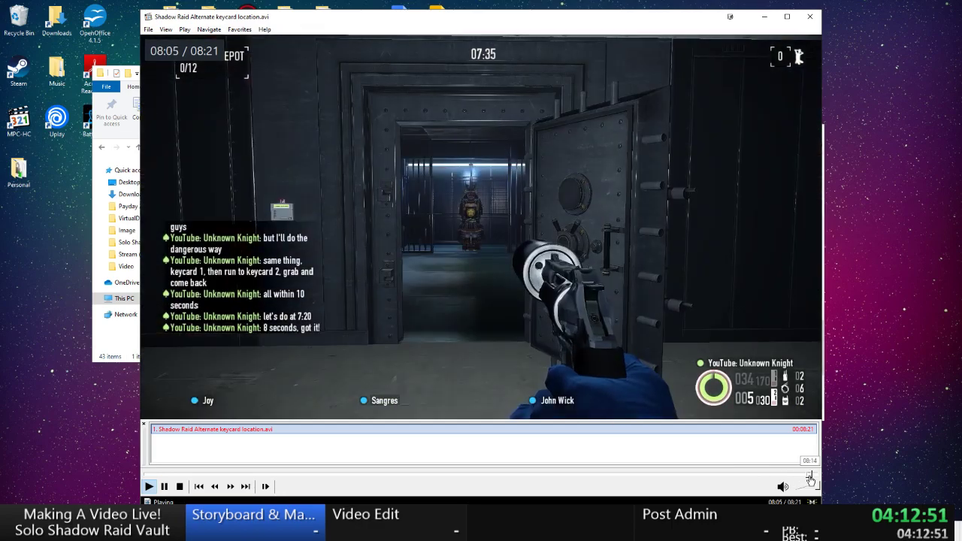
Reopen Shadow Raid Alternate keycard location.avi and find the segment where the guard's body is carried, playing it from about 07:13.
{"action": "key", "text": "alt+F4"}
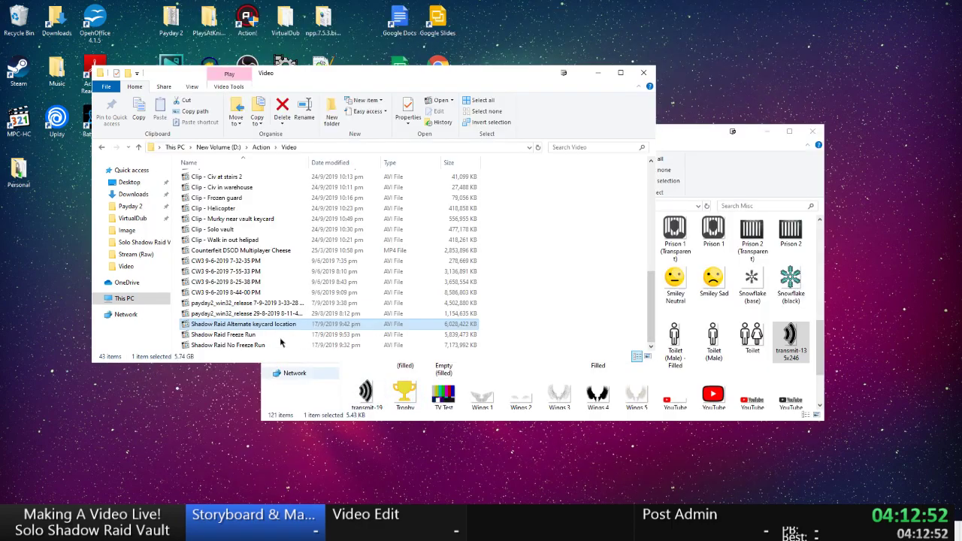
{"action": "double_click", "coordinate": [239, 324]}
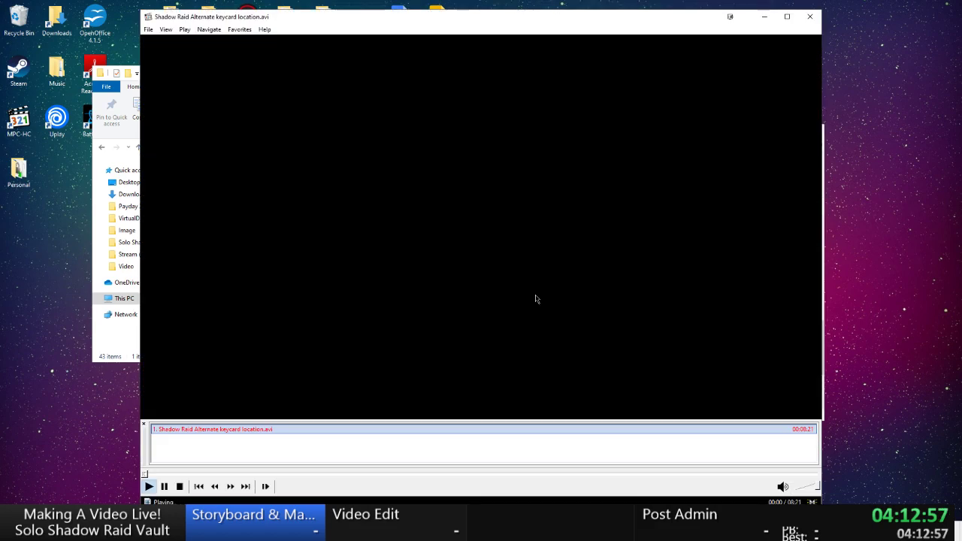
{"action": "key", "text": "space"}
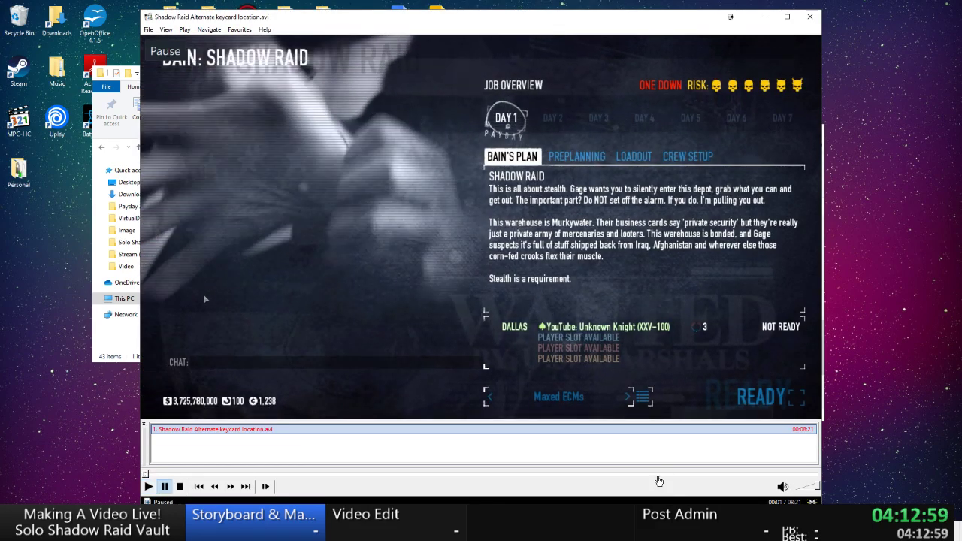
{"action": "left_click", "coordinate": [658, 480]}
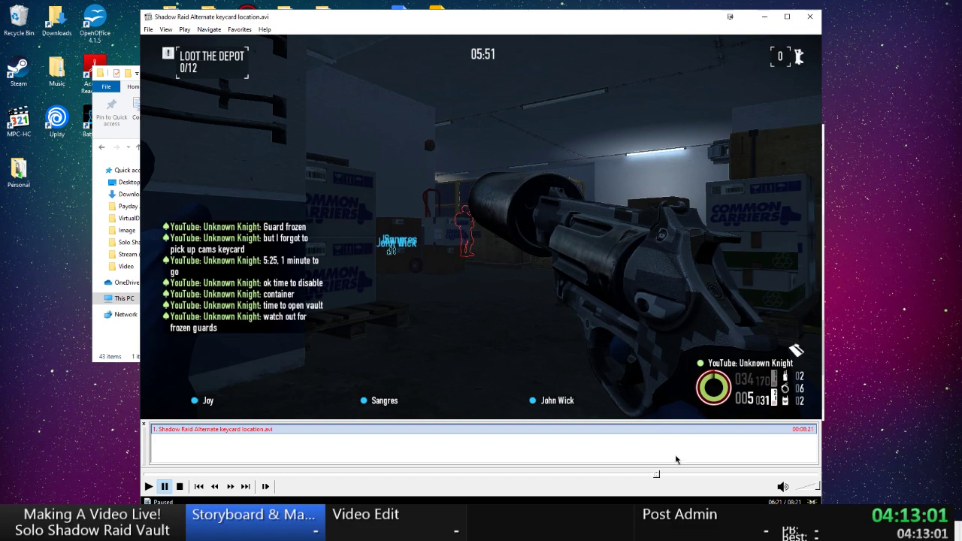
{"action": "left_click", "coordinate": [683, 478]}
{"action": "left_click", "coordinate": [728, 479]}
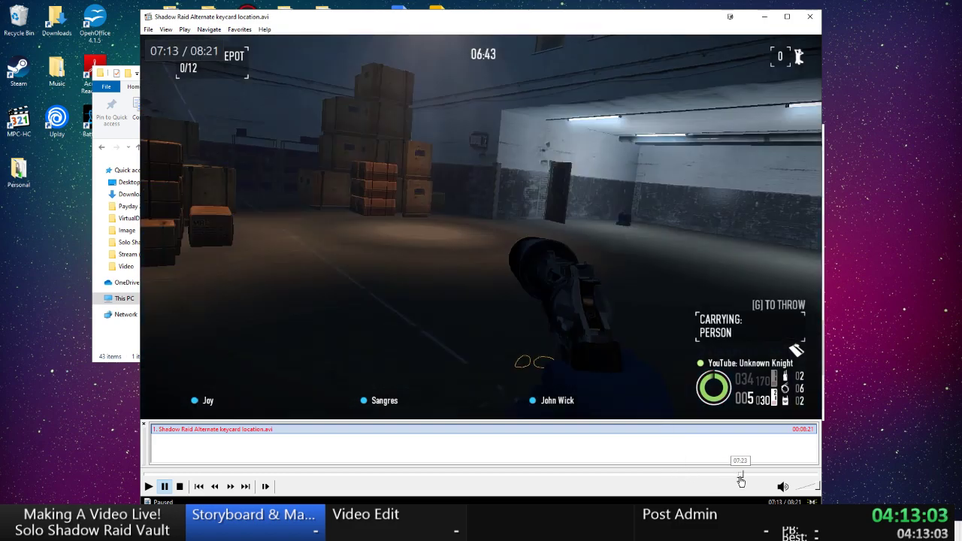
{"action": "left_click", "coordinate": [758, 480]}
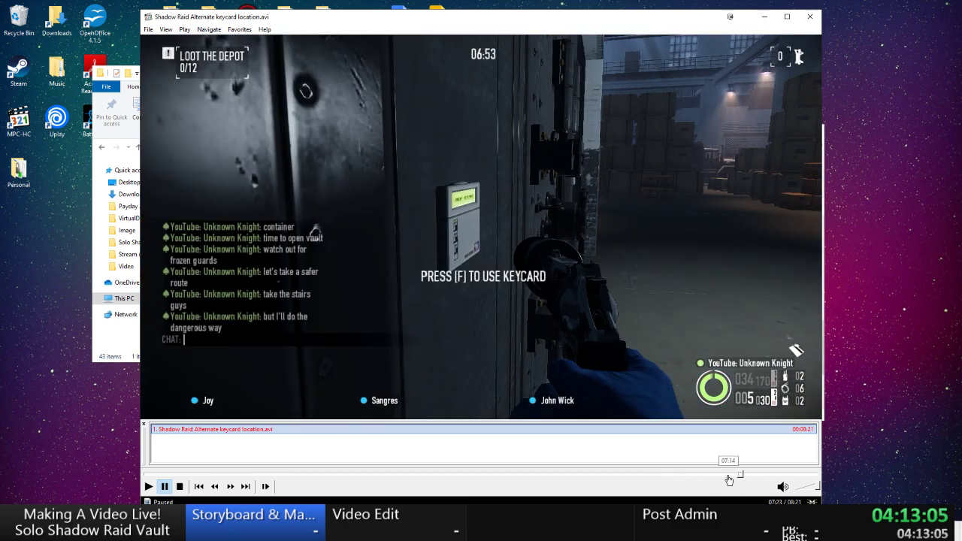
{"action": "left_click", "coordinate": [728, 479]}
{"action": "key", "text": "space"}
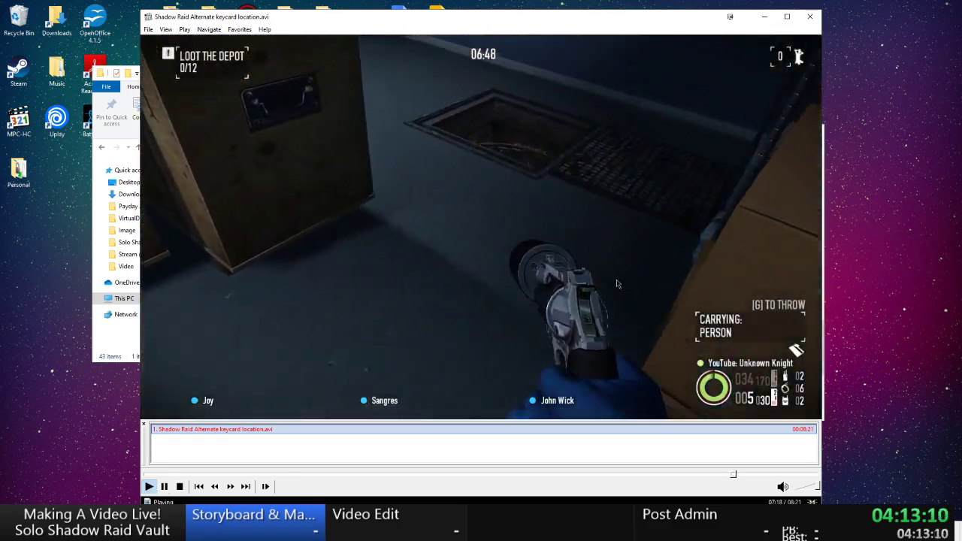
Watch the approach to the vault keycard reader, then rewind to about 07:21 and replay the chat message being typed there.
{"action": "left_click", "coordinate": [615, 283]}
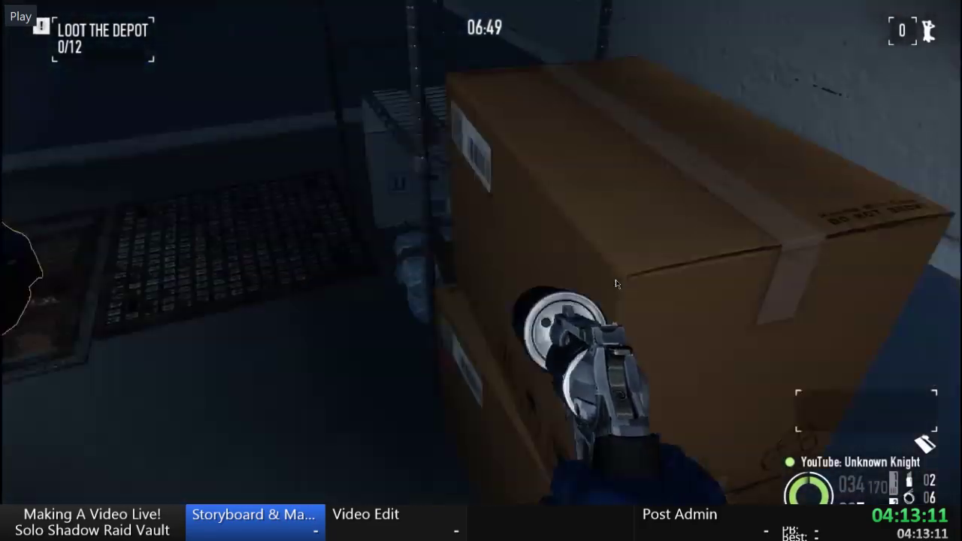
{"action": "double_click", "coordinate": [616, 284]}
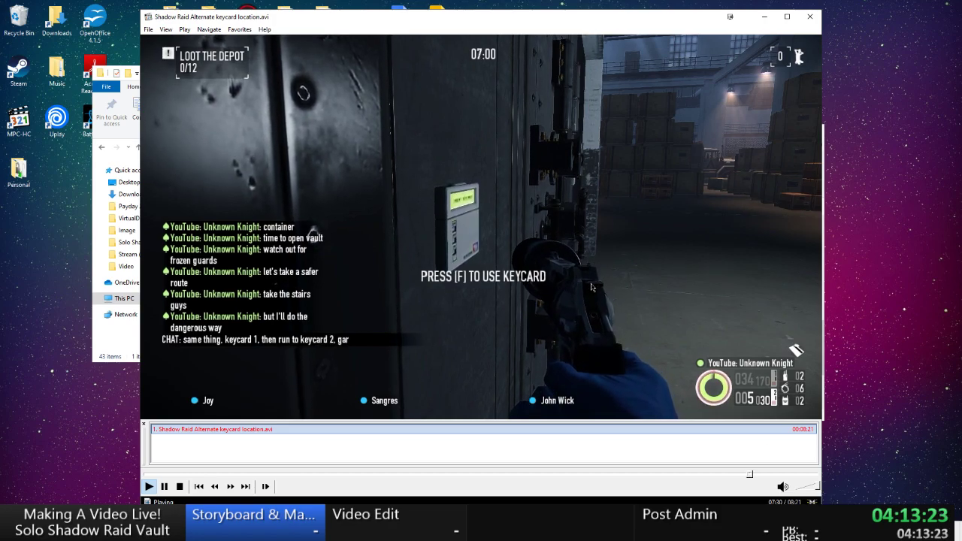
{"action": "key", "text": "Left"}
{"action": "key", "text": "Left"}
{"action": "key", "text": "Left"}
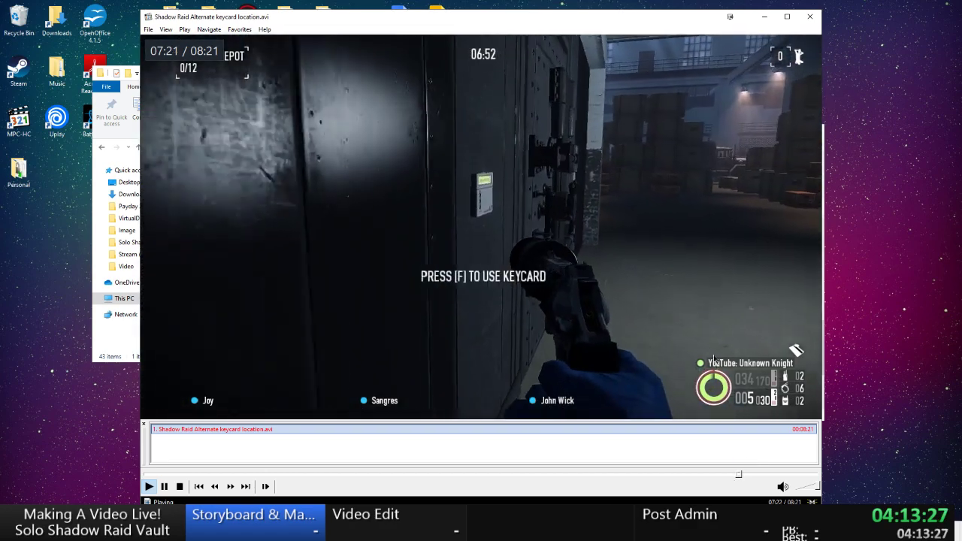
{"action": "left_click", "coordinate": [652, 284]}
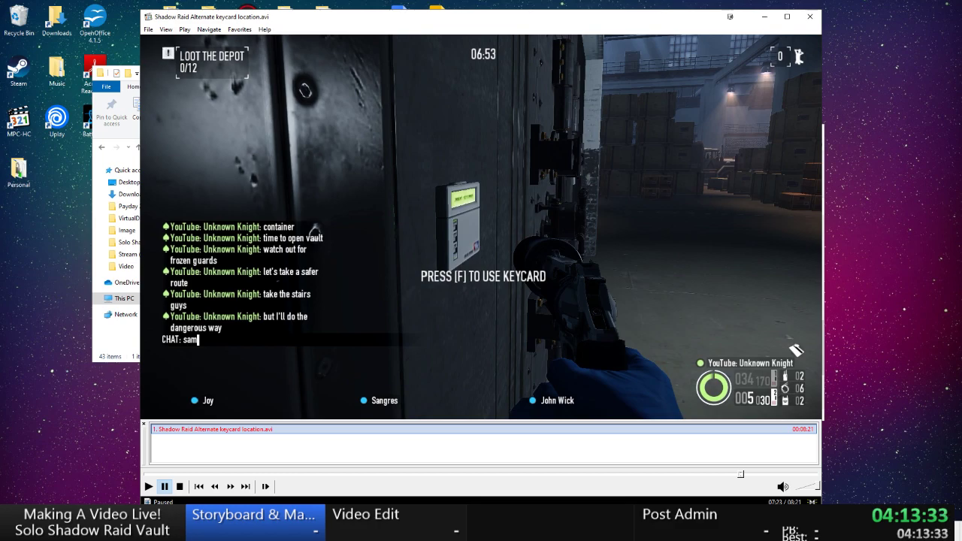
{"action": "left_click", "coordinate": [671, 284]}
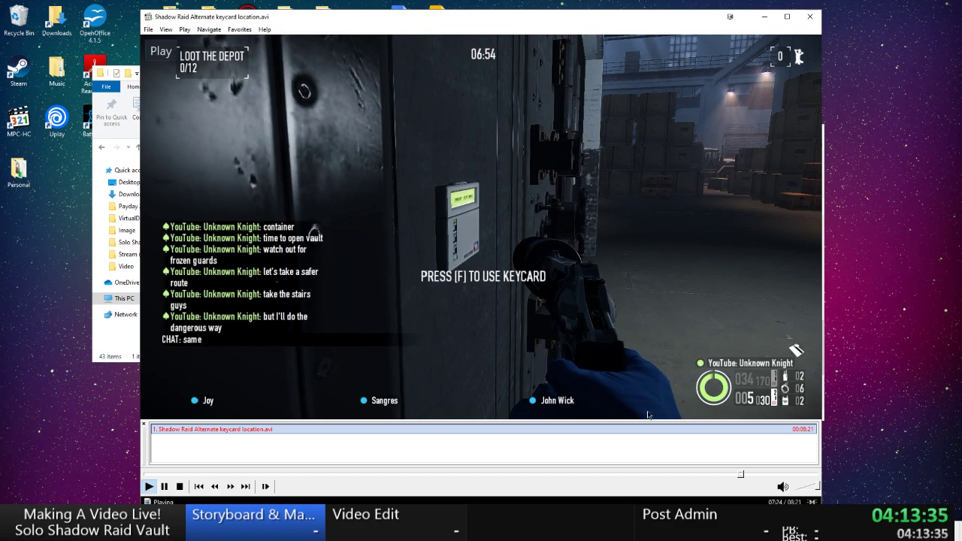
Skip to the second keycard pickup at about 07:54, watch the vault door open and pause at 08:05.
{"action": "left_click", "coordinate": [770, 474]}
{"action": "left_click", "coordinate": [783, 475]}
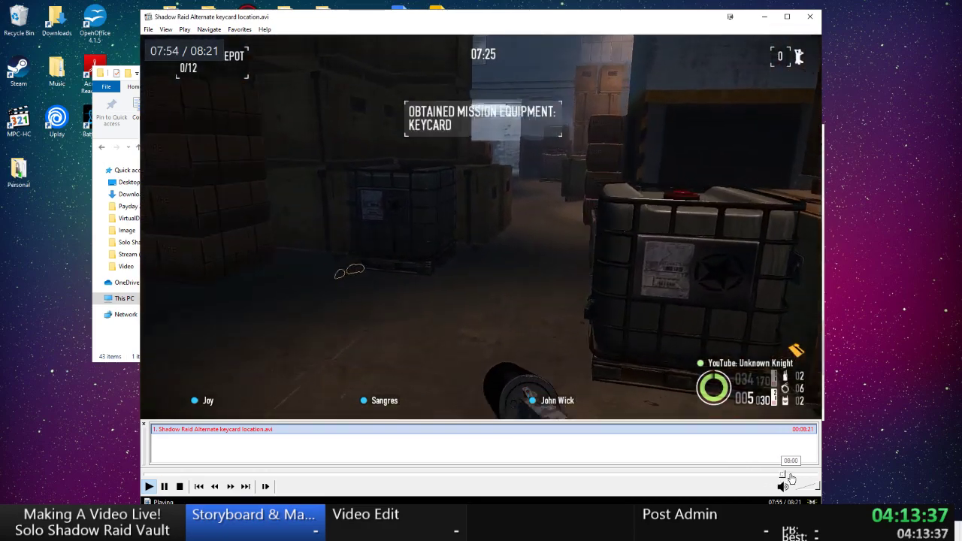
{"action": "left_click", "coordinate": [793, 475]}
{"action": "left_click", "coordinate": [783, 474]}
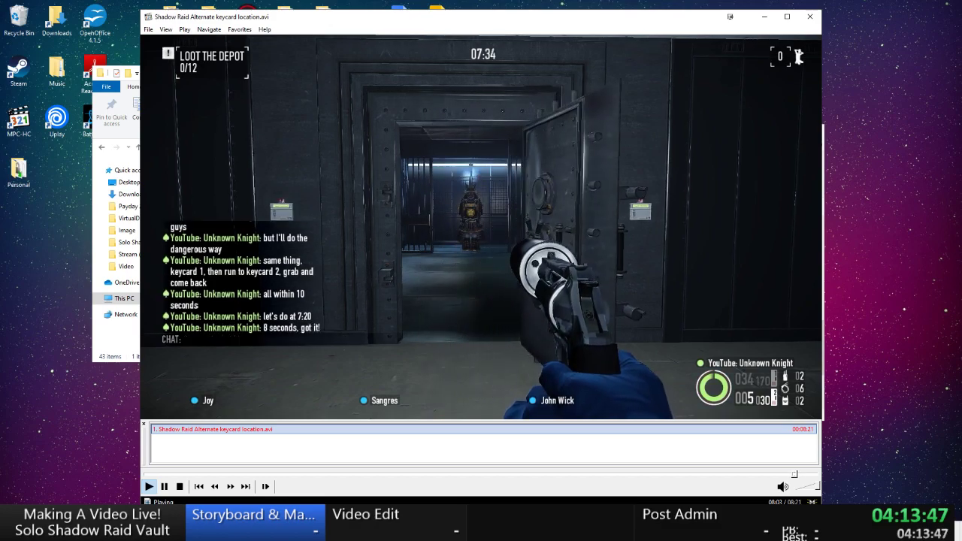
{"action": "left_click", "coordinate": [571, 181]}
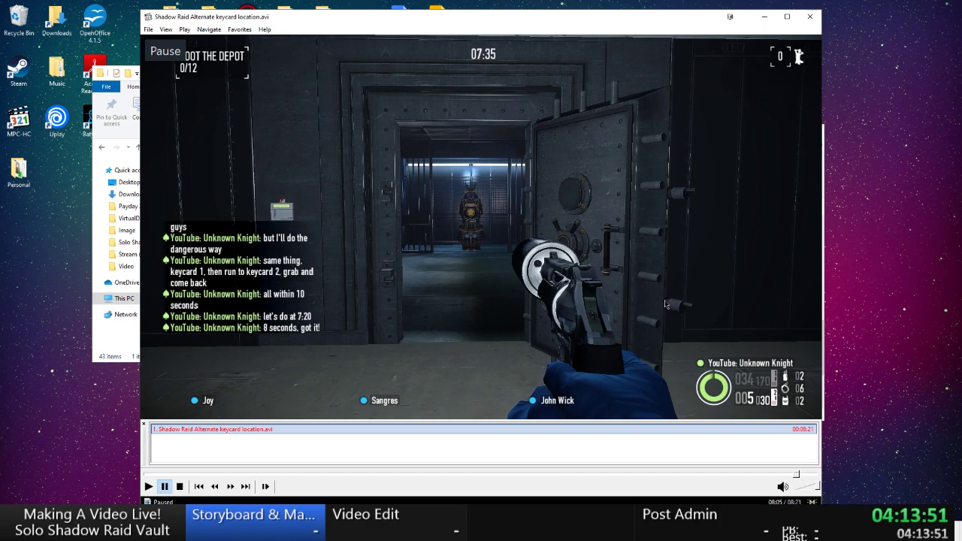
Switch to VirtualDub and load the 7.5 Mbps.vdscript configuration script.
{"action": "key", "text": "super"}
{"action": "left_click", "coordinate": [314, 306]}
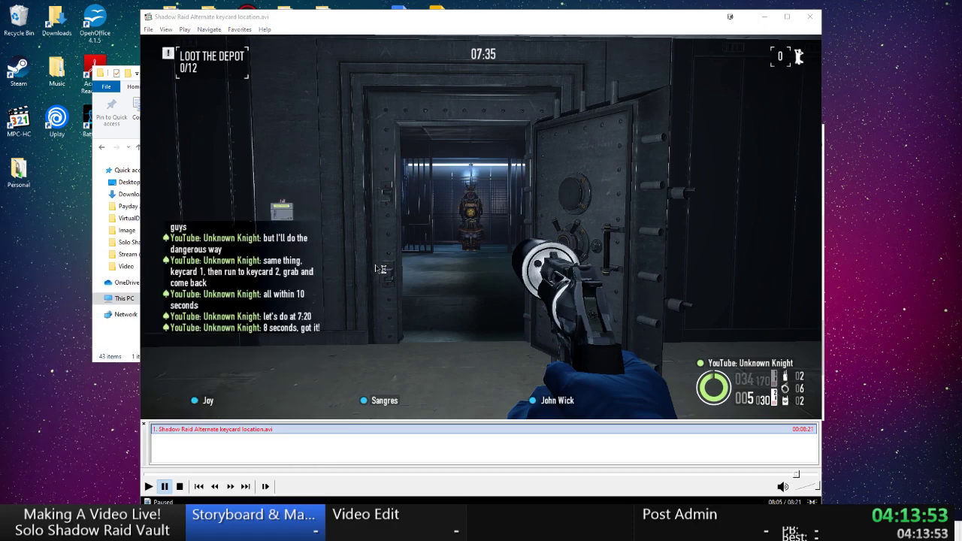
{"action": "key", "text": "ctrl+l"}
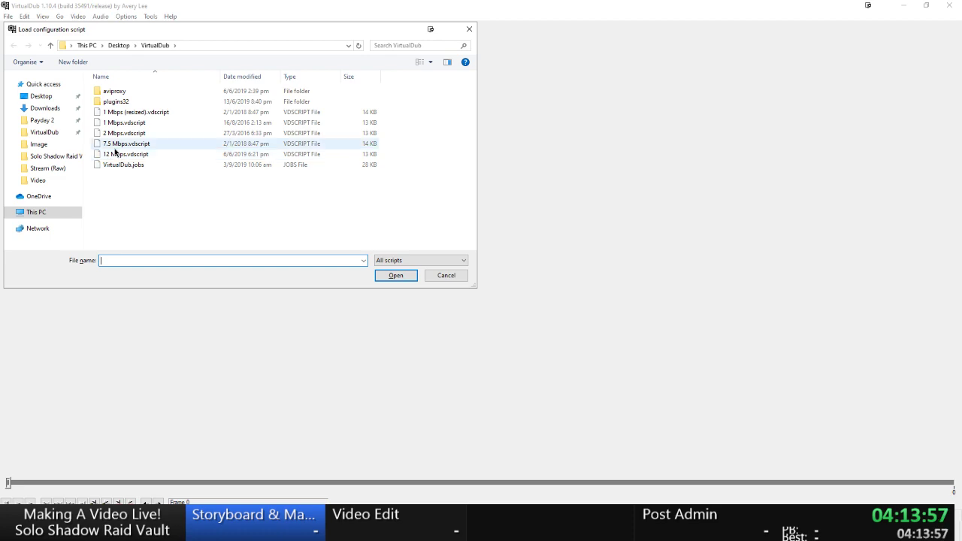
{"action": "double_click", "coordinate": [115, 150]}
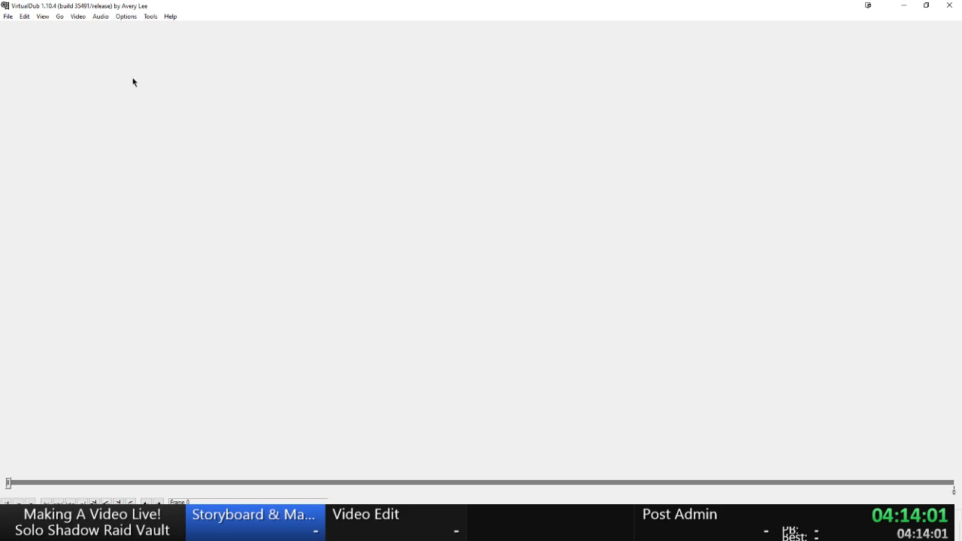
{"action": "key", "text": "ctrl+l"}
{"action": "left_click", "coordinate": [128, 146]}
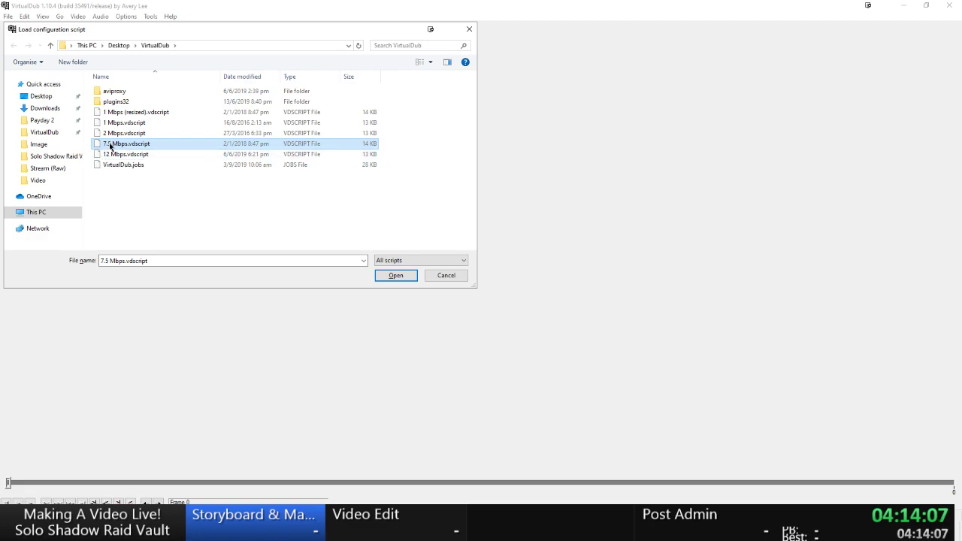
{"action": "double_click", "coordinate": [112, 146]}
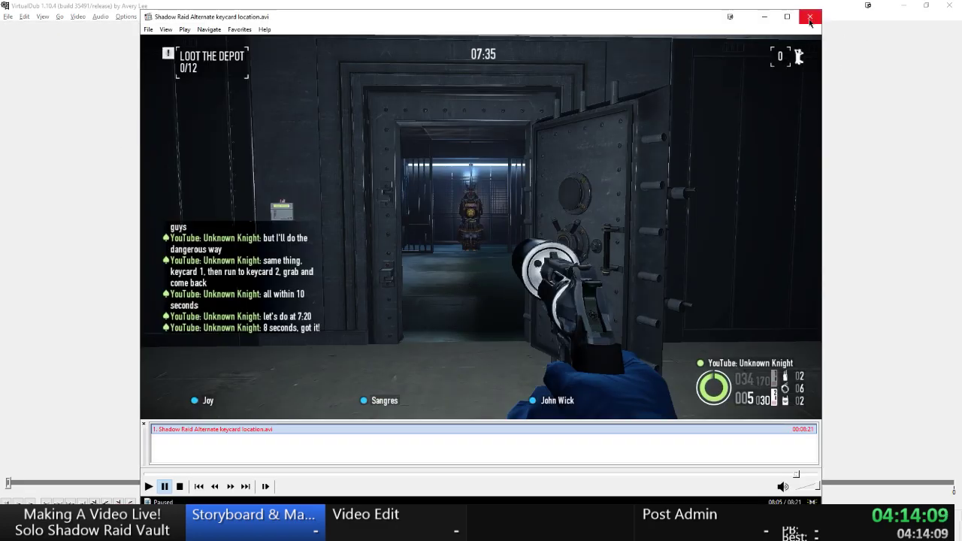
Recheck the keycard recording in the media player around 07:48 and at the vault keycard reader, pausing at about 07:23.
{"action": "left_click", "coordinate": [775, 476]}
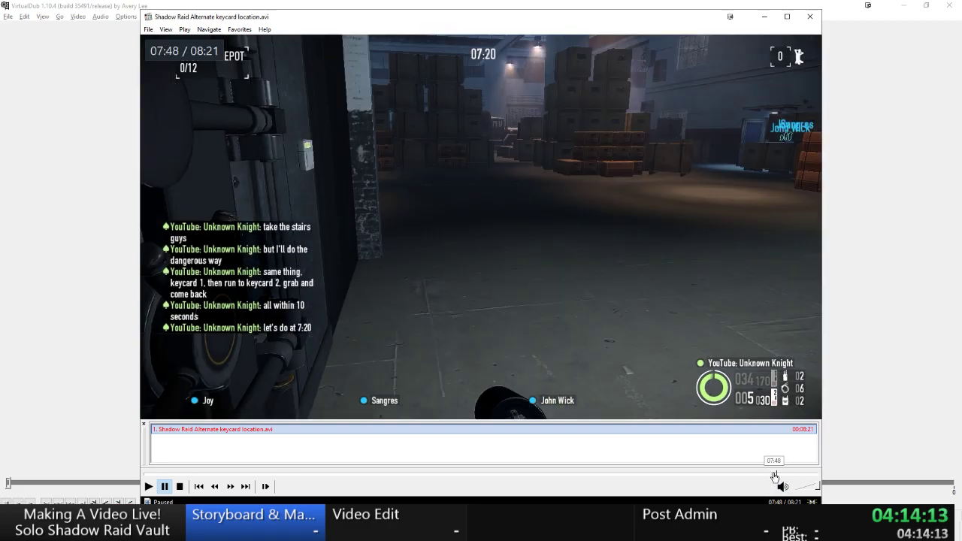
{"action": "left_click_drag", "start_coordinate": [775, 475], "coordinate": [731, 478]}
{"action": "key", "text": "space"}
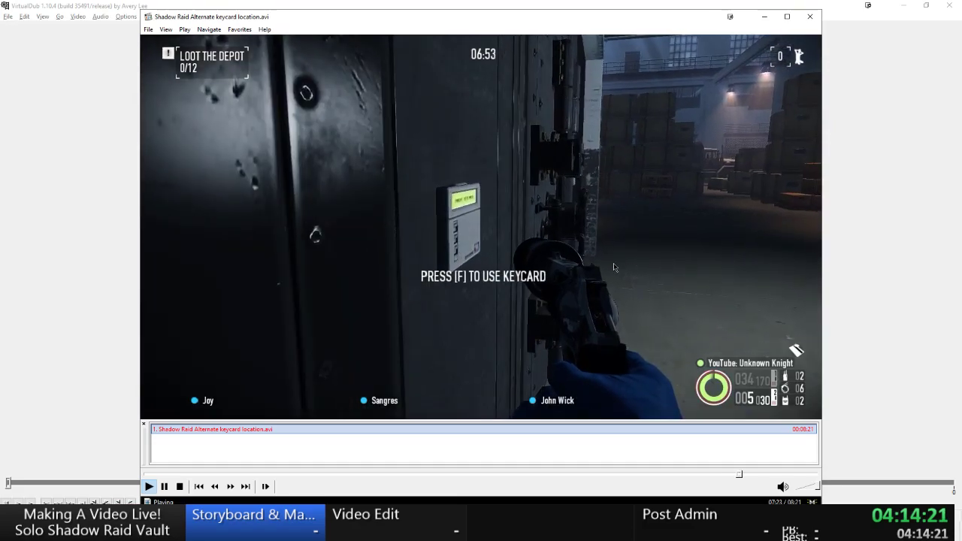
{"action": "key", "text": "space"}
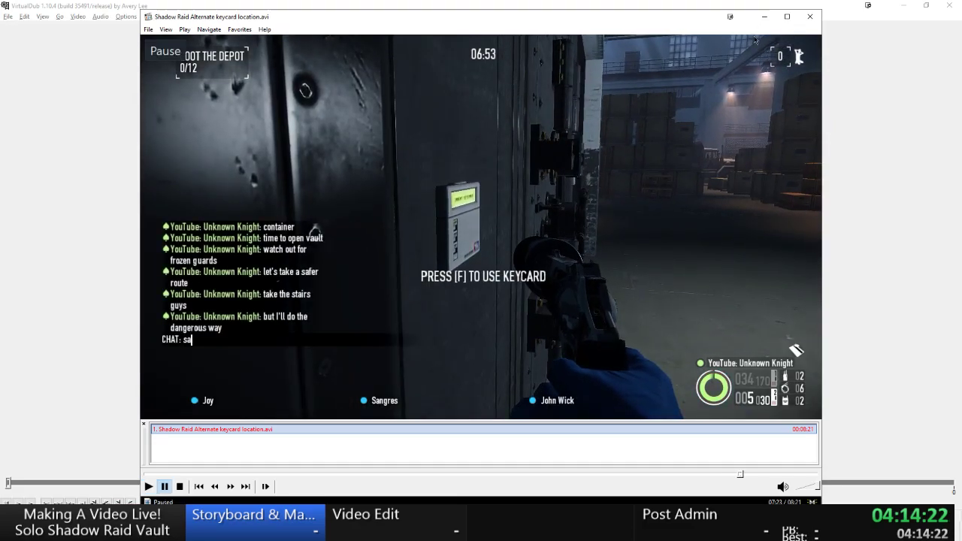
Close the media player and load Shadow Raid Alternate keycard location.avi from the Video folder into VirtualDub.
{"action": "left_click", "coordinate": [810, 17]}
{"action": "key", "text": "alt+Tab"}
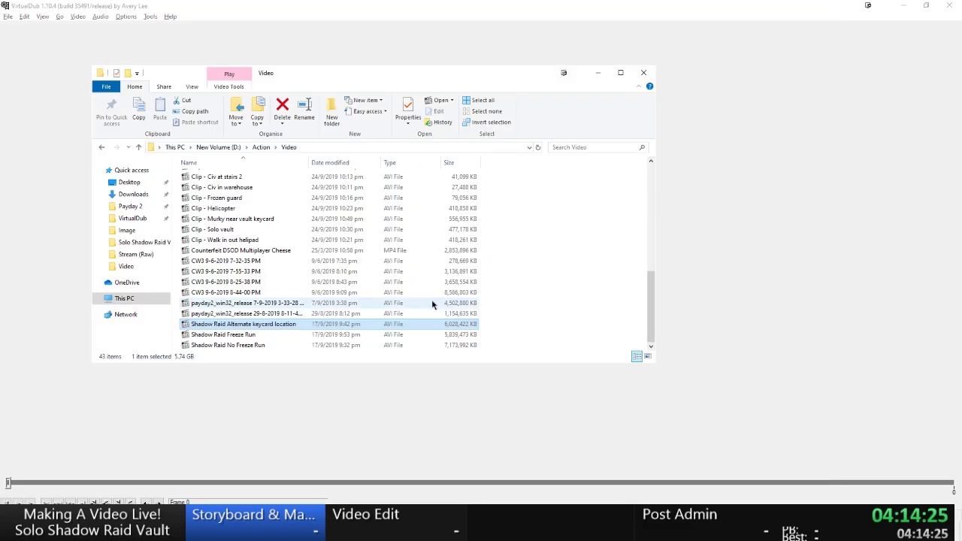
{"action": "key", "text": "alt+Tab"}
{"action": "left_click_drag", "start_coordinate": [210, 325], "coordinate": [637, 280]}
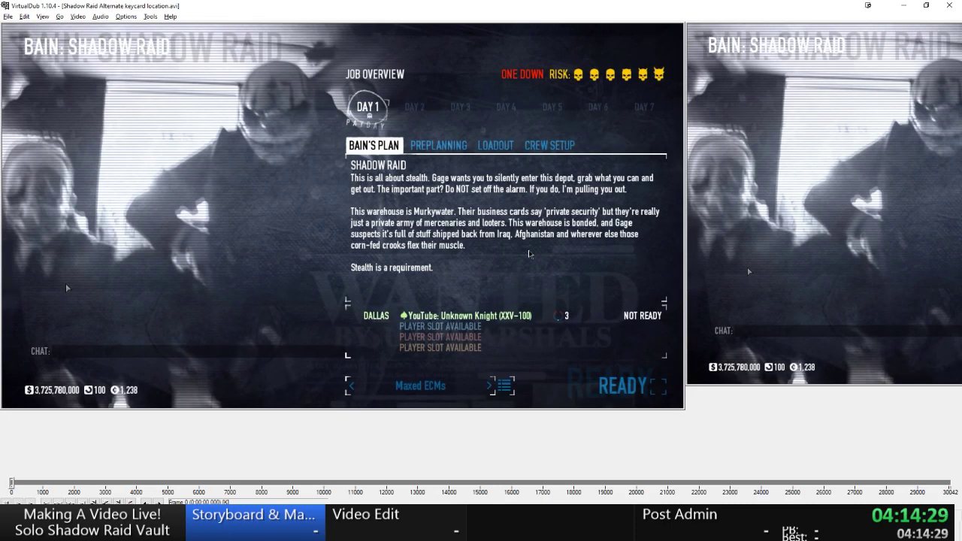
Mark the clip selection in the recording from 7:13 to 8:15.
{"action": "key", "text": "ctrl+g"}
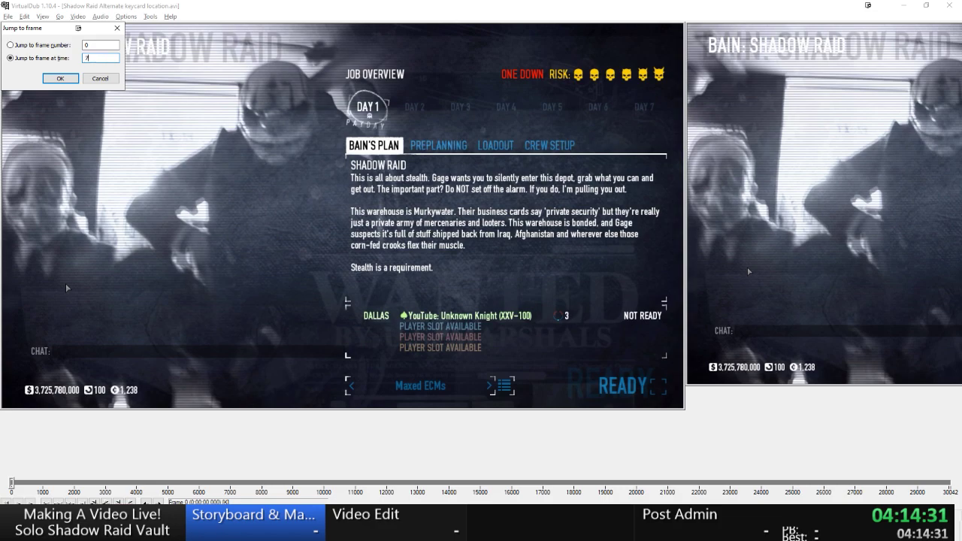
{"action": "key", "text": "Return"}
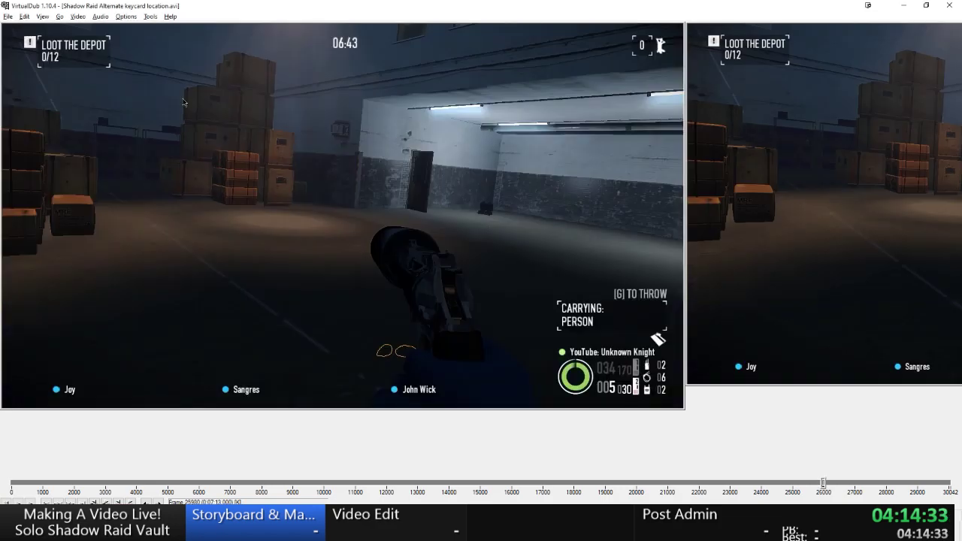
{"action": "key", "text": "ctrl+g"}
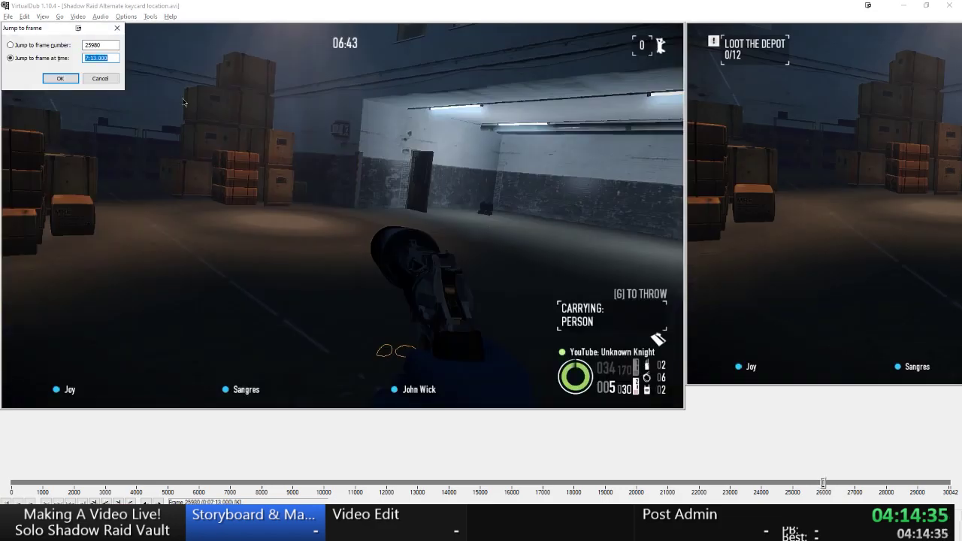
{"action": "type", "text": "8:15"}
{"action": "key", "text": "Return"}
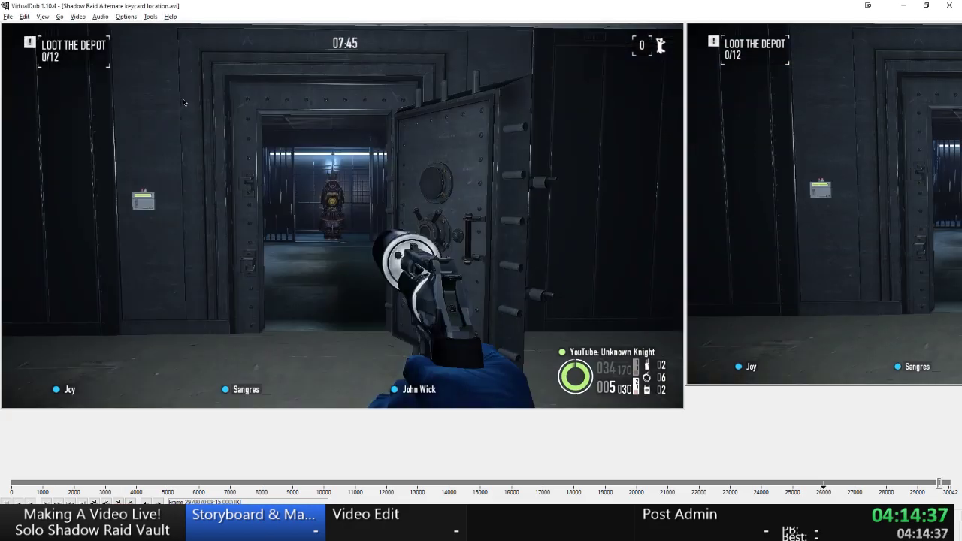
{"action": "key", "text": "End"}
Crop the recording to the selected range.
{"action": "key", "text": "alt+e"}
{"action": "key", "text": "Down"}
{"action": "key", "text": "Down"}
{"action": "key", "text": "Down"}
{"action": "key", "text": "Down"}
{"action": "key", "text": "Down"}
{"action": "key", "text": "Down"}
{"action": "key", "text": "Down"}
{"action": "key", "text": "Down"}
{"action": "key", "text": "Return"}
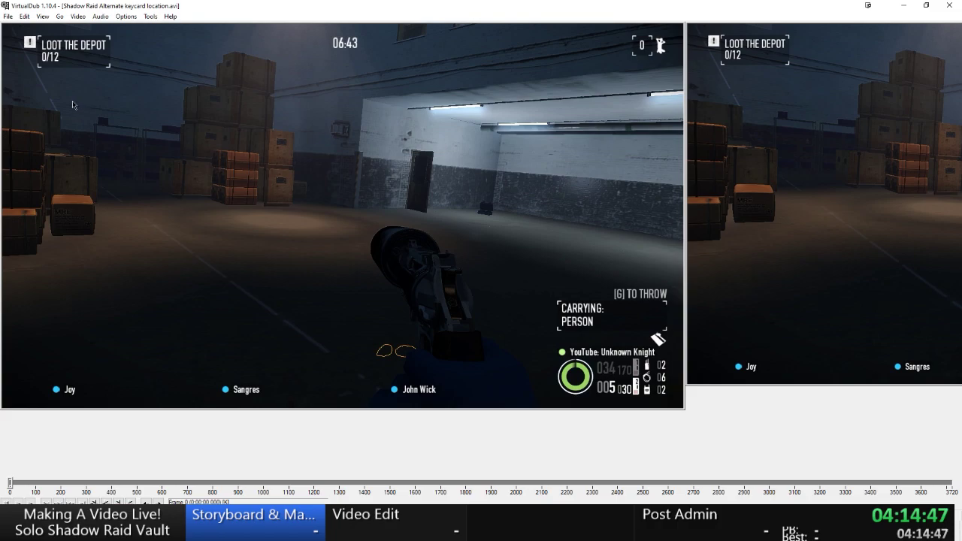
Queue the cropped clip for saving as Clip - Open Vault (alternate) in the Solo Shadow Raid Vault + Helicopter Trick project's Video > High folder.
{"action": "key", "text": "F7"}
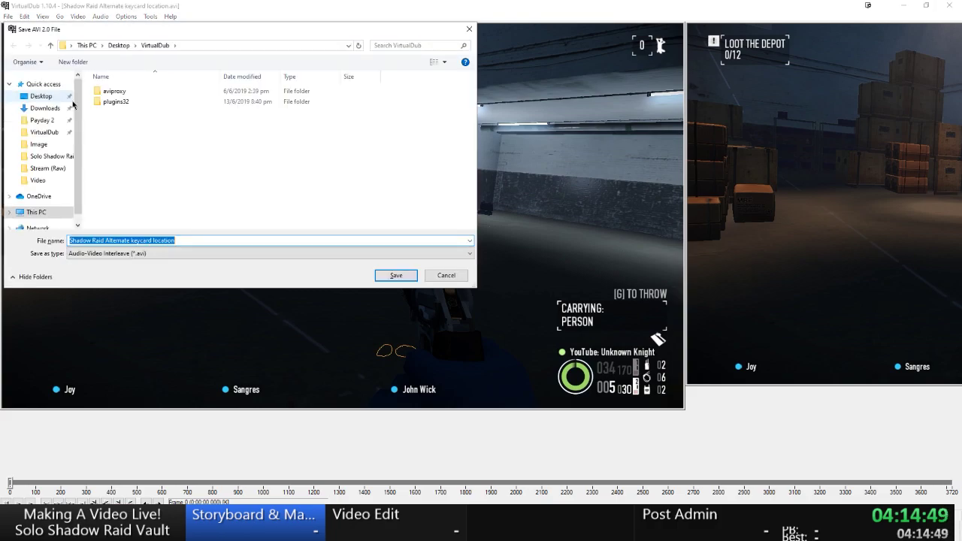
{"action": "left_click", "coordinate": [35, 122]}
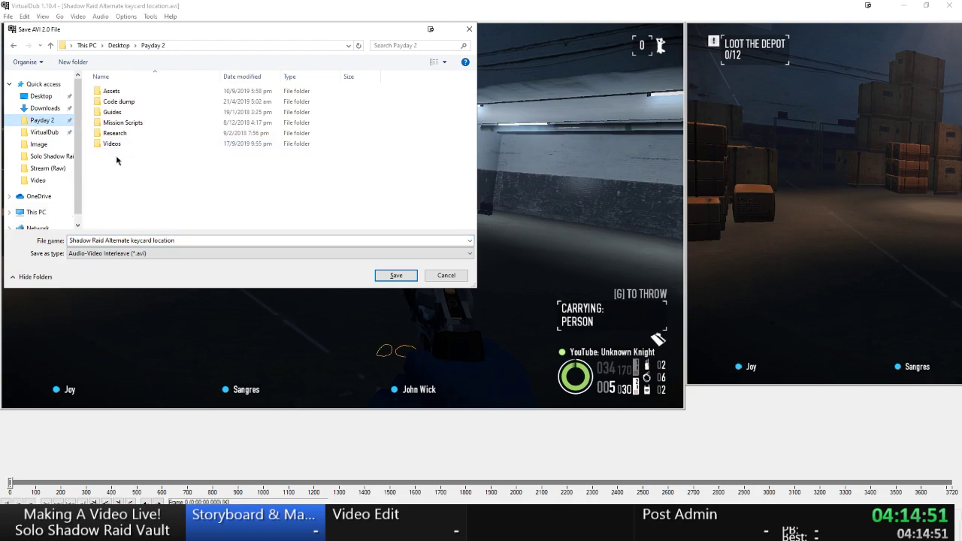
{"action": "double_click", "coordinate": [117, 146]}
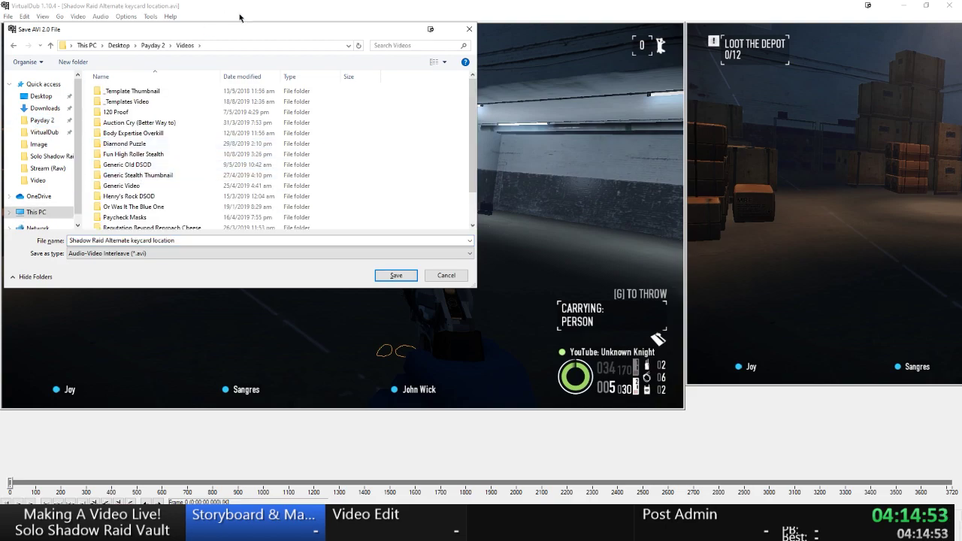
{"action": "left_click_drag", "start_coordinate": [229, 38], "coordinate": [255, 94]}
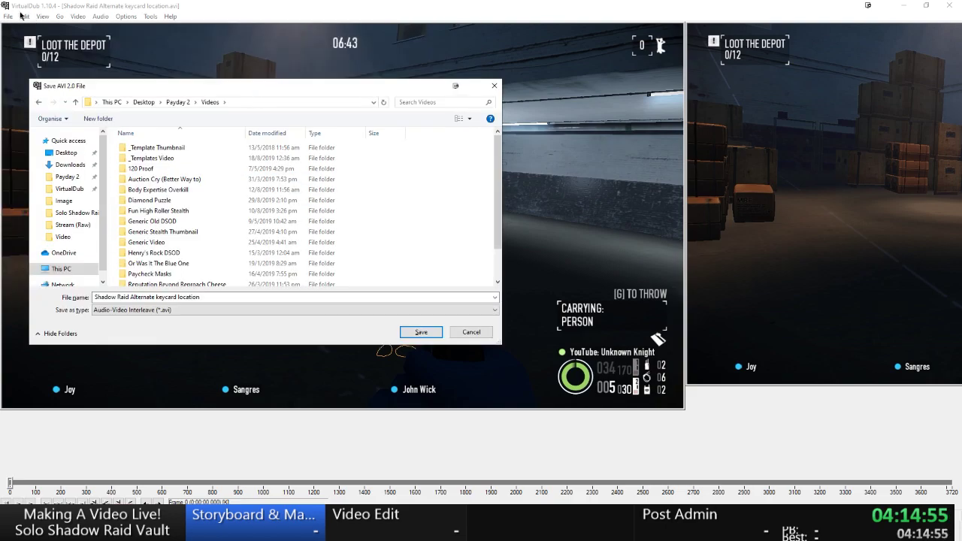
{"action": "scroll", "coordinate": [447, 217], "scroll_direction": "down", "scroll_amount": 2}
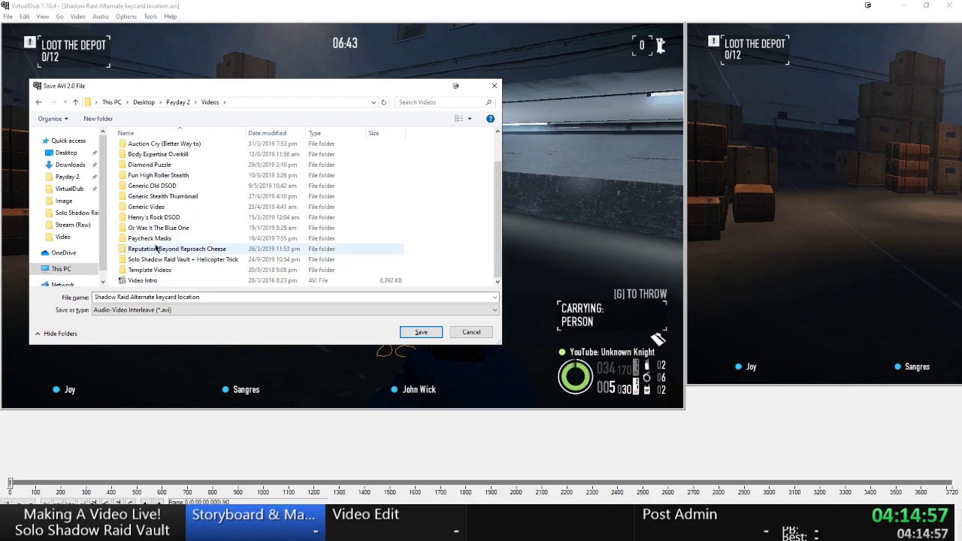
{"action": "double_click", "coordinate": [137, 259]}
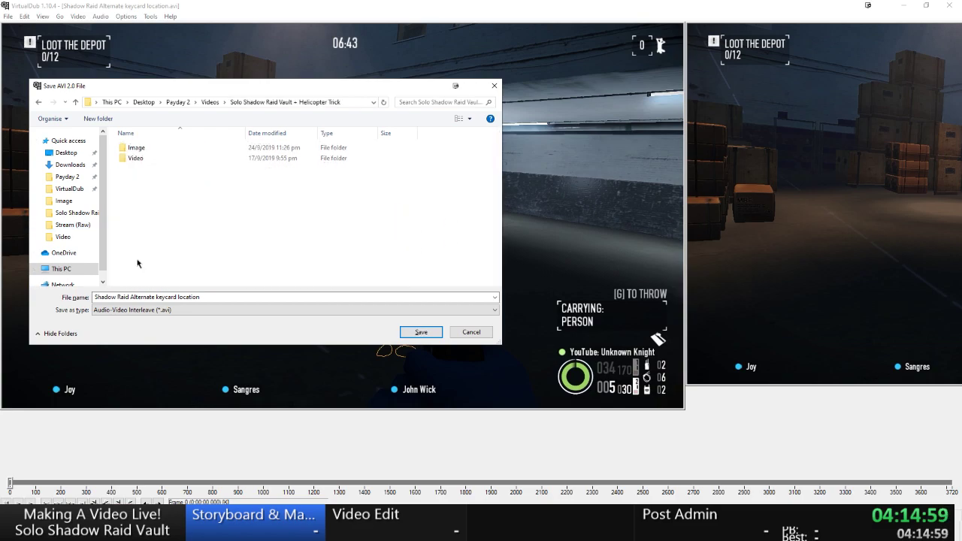
{"action": "double_click", "coordinate": [132, 158]}
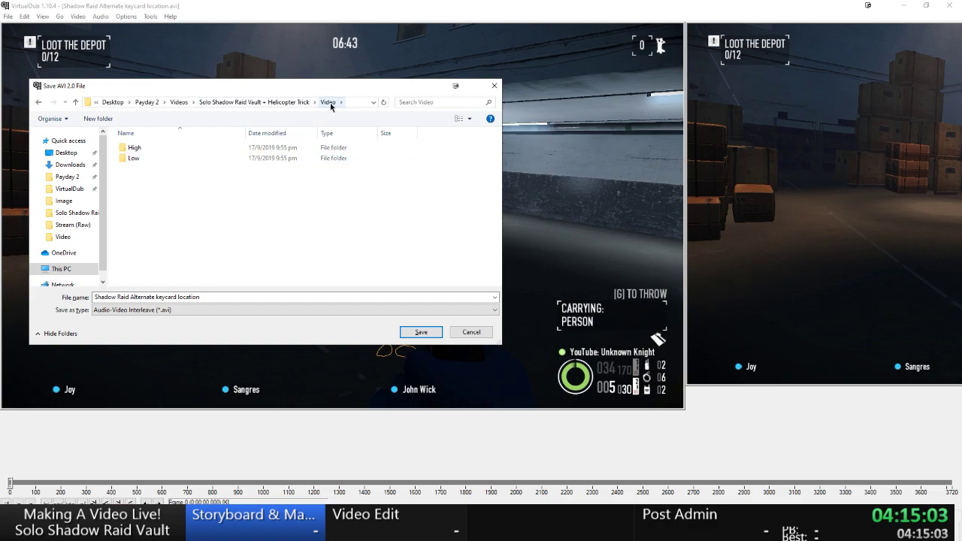
{"action": "double_click", "coordinate": [134, 148]}
{"action": "triple_click", "coordinate": [227, 297]}
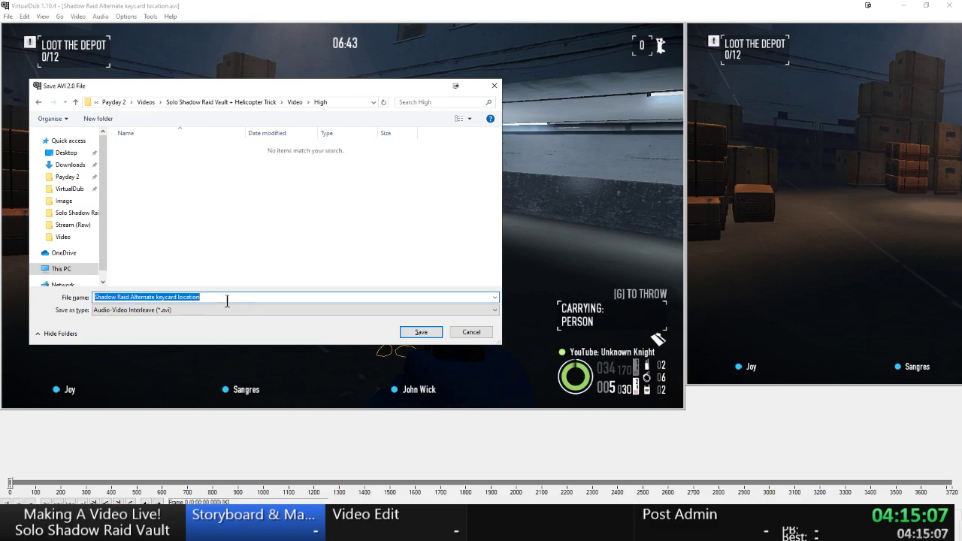
{"action": "type", "text": "Clip - Open Vault (alternate"}
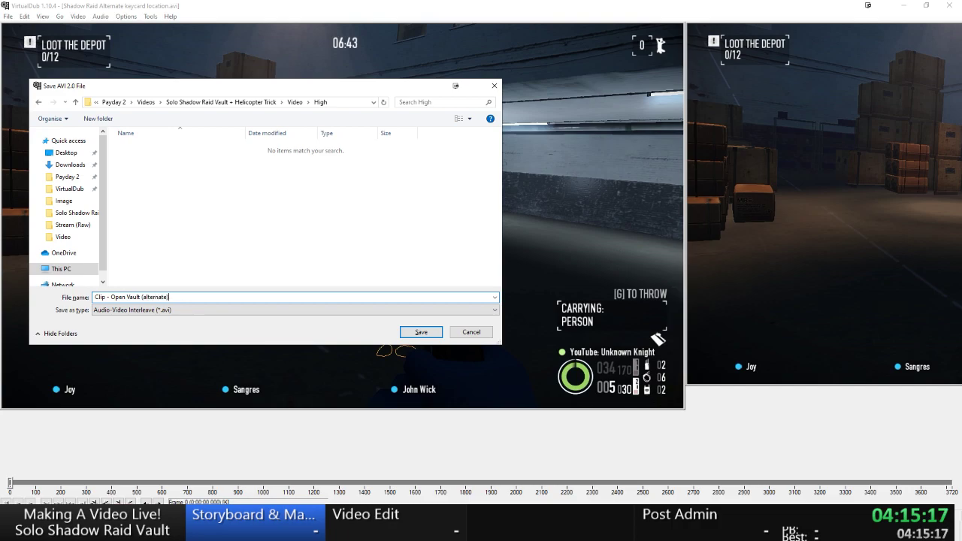
{"action": "key", "text": "Return"}
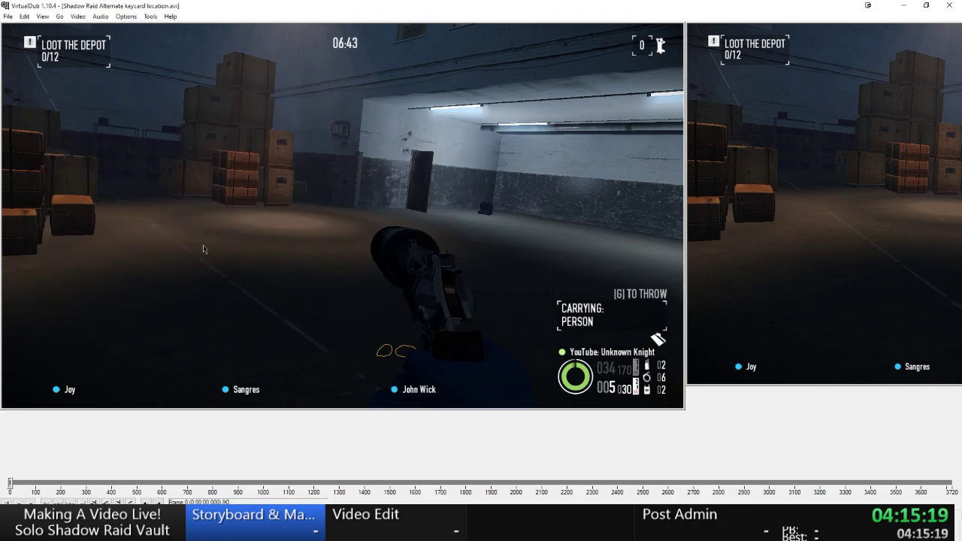
Delete the old Blue One Raw.avi and Counterfeit DSOD Multiplayer Cheese.avi jobs from the job queue, keeping the Open Vault clip job.
{"action": "key", "text": "F4"}
{"action": "left_click", "coordinate": [617, 140]}
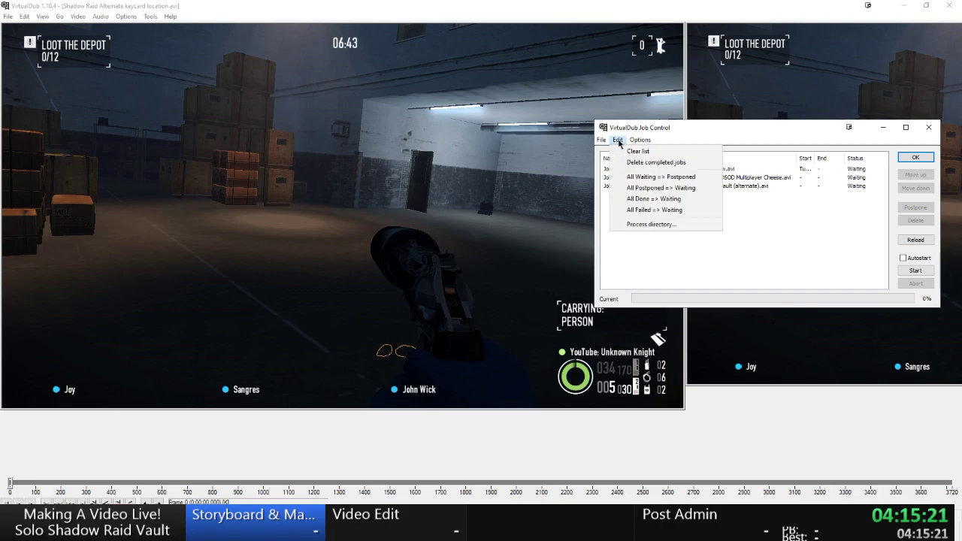
{"action": "mouse_move", "coordinate": [640, 140]}
{"action": "left_click", "coordinate": [679, 170]}
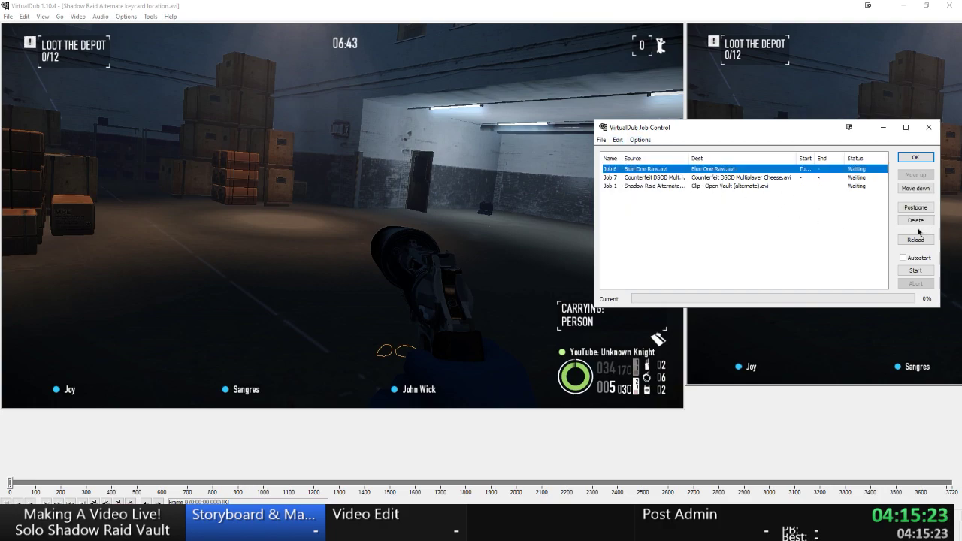
{"action": "left_click", "coordinate": [915, 219]}
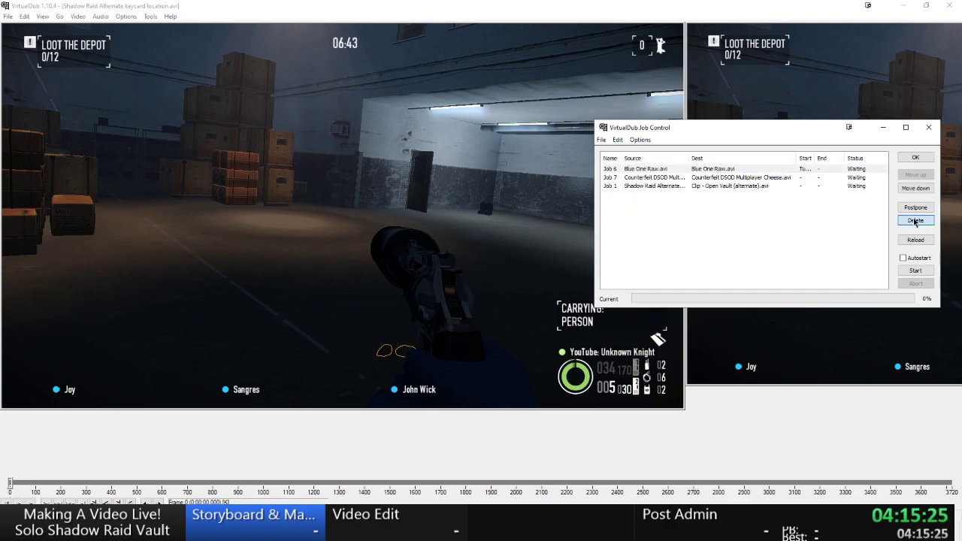
{"action": "left_click", "coordinate": [915, 220]}
{"action": "left_click_drag", "start_coordinate": [672, 129], "coordinate": [672, 127]}
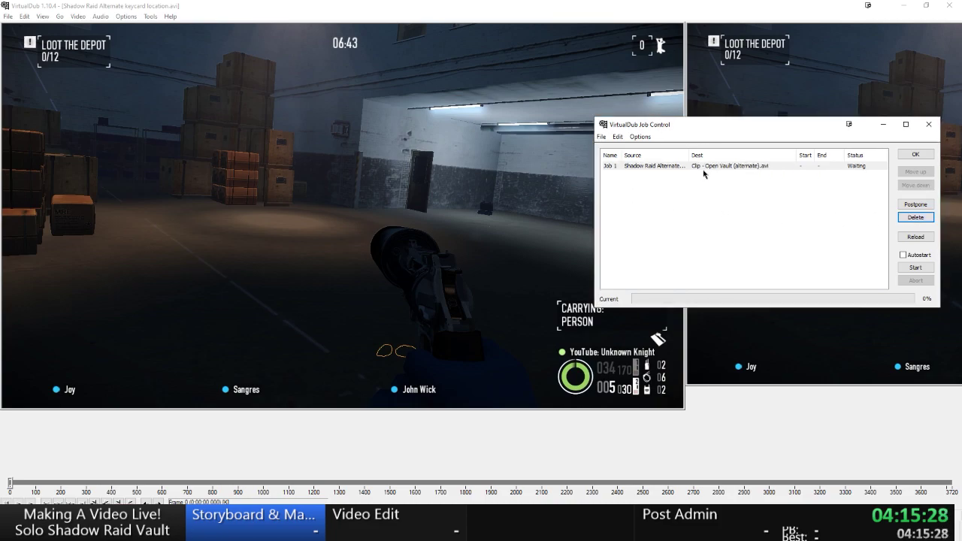
{"action": "left_click", "coordinate": [914, 155]}
Play Shadow Raid Freeze Run from the Video folder and check the vault keycard scene between 06:25 and 06:43, closing the player when finished.
{"action": "key", "text": "alt+Tab"}
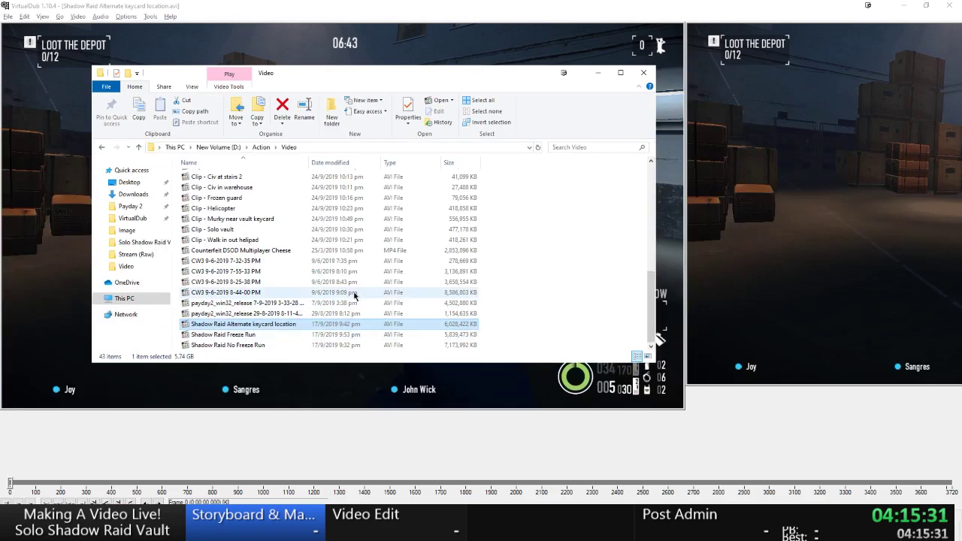
{"action": "double_click", "coordinate": [217, 336]}
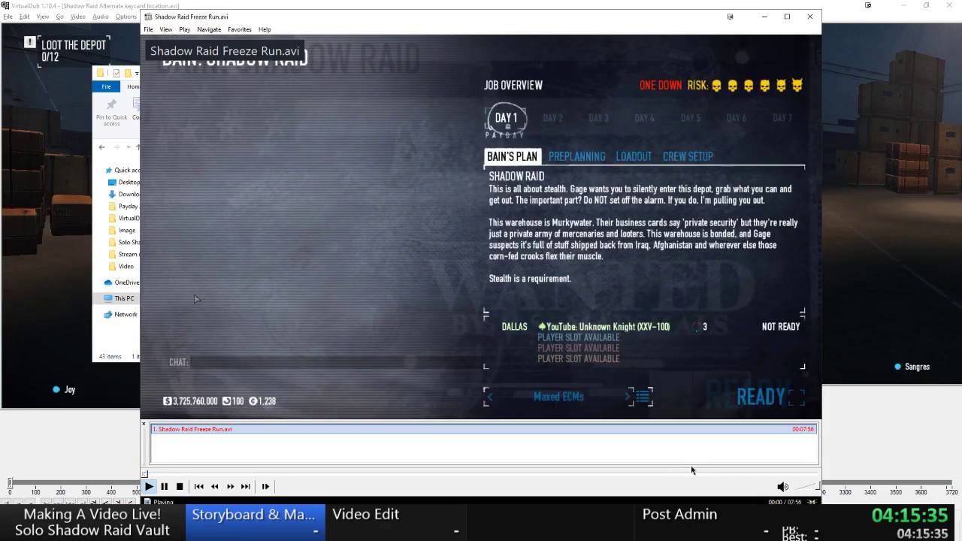
{"action": "left_click", "coordinate": [689, 473]}
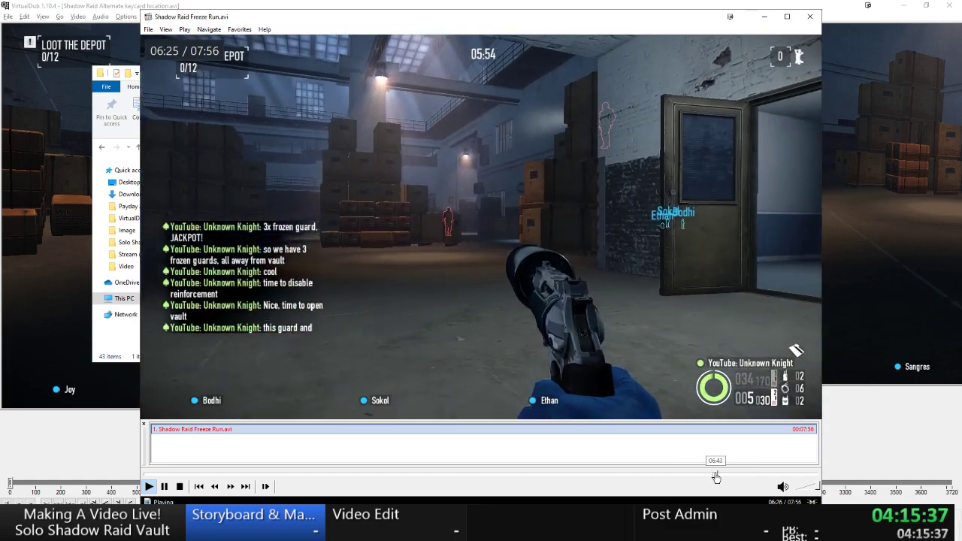
{"action": "left_click", "coordinate": [716, 475]}
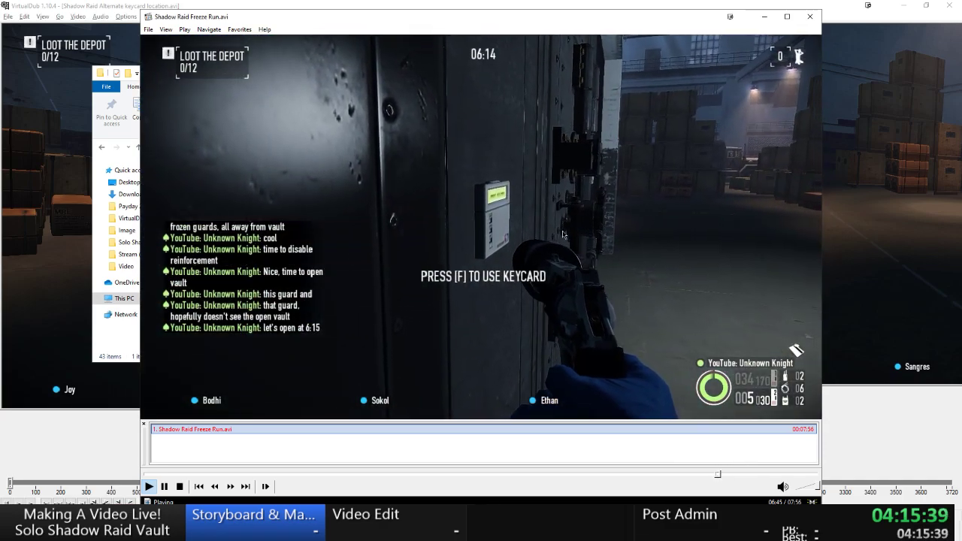
{"action": "left_click", "coordinate": [715, 475]}
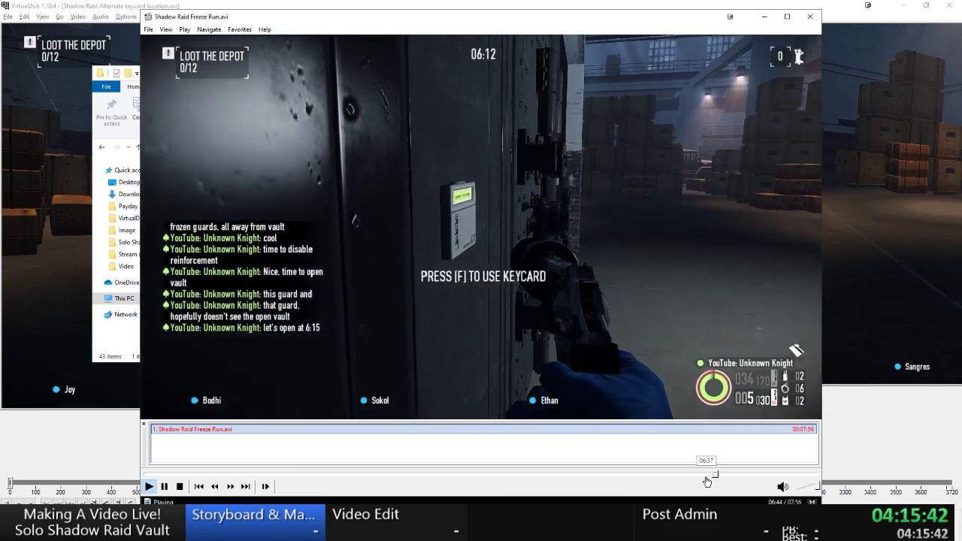
{"action": "left_click", "coordinate": [706, 475]}
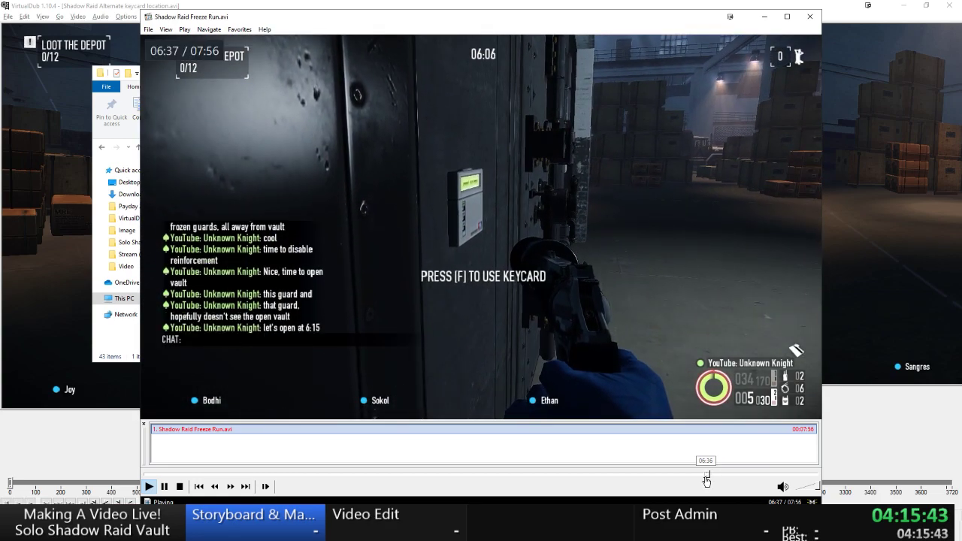
{"action": "left_click", "coordinate": [702, 475]}
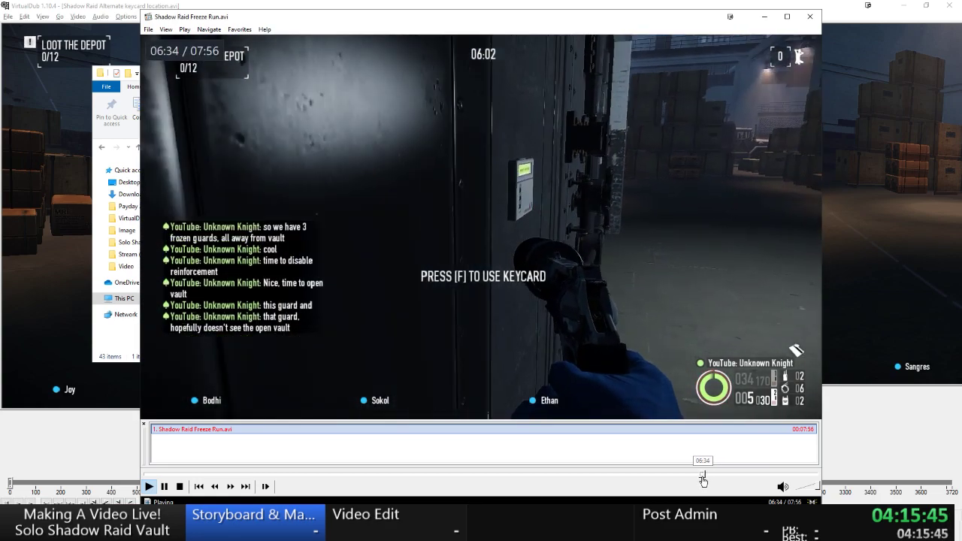
{"action": "key", "text": "alt+F4"}
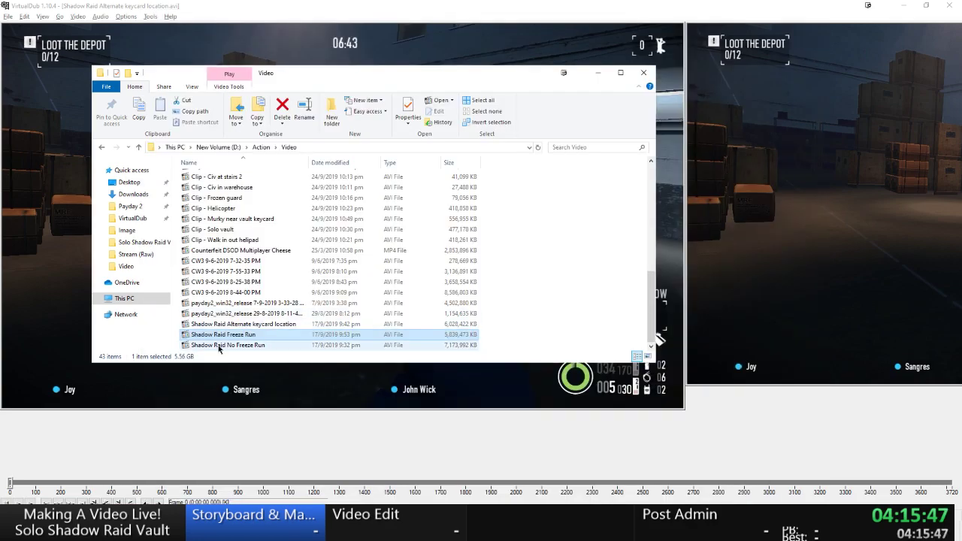
Play Shadow Raid No Freeze Run and check the keycard rehearsal at the vault reader around 09:05 to 09:11.
{"action": "double_click", "coordinate": [219, 346]}
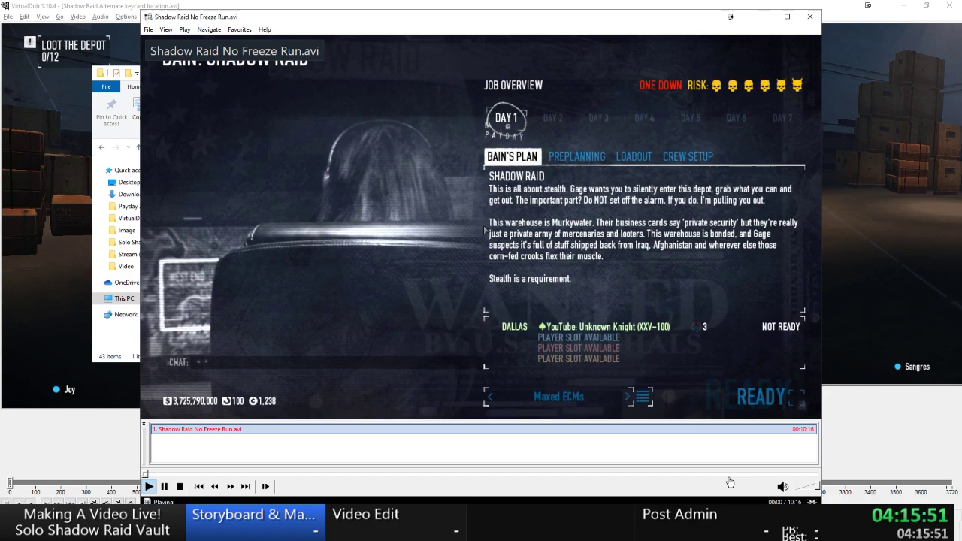
{"action": "left_click", "coordinate": [728, 475]}
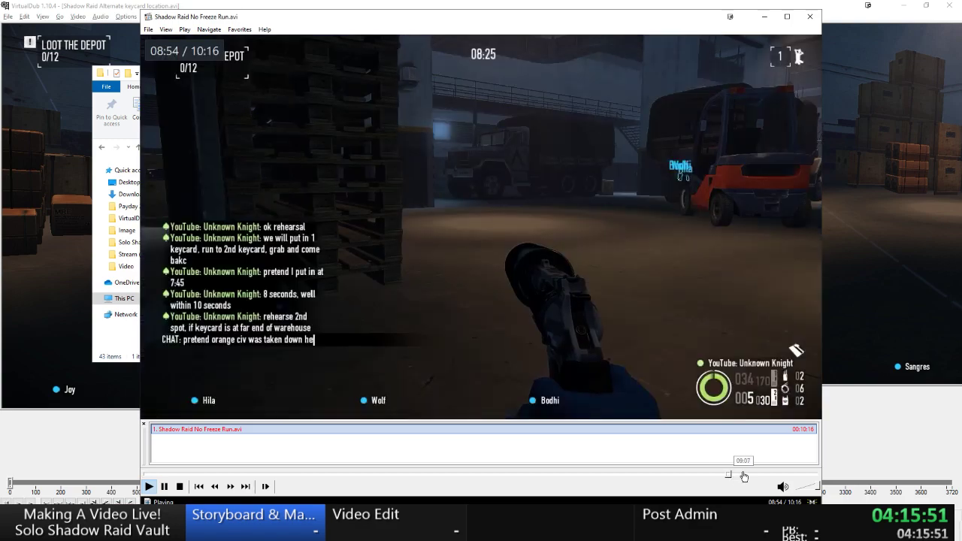
{"action": "left_click", "coordinate": [747, 476]}
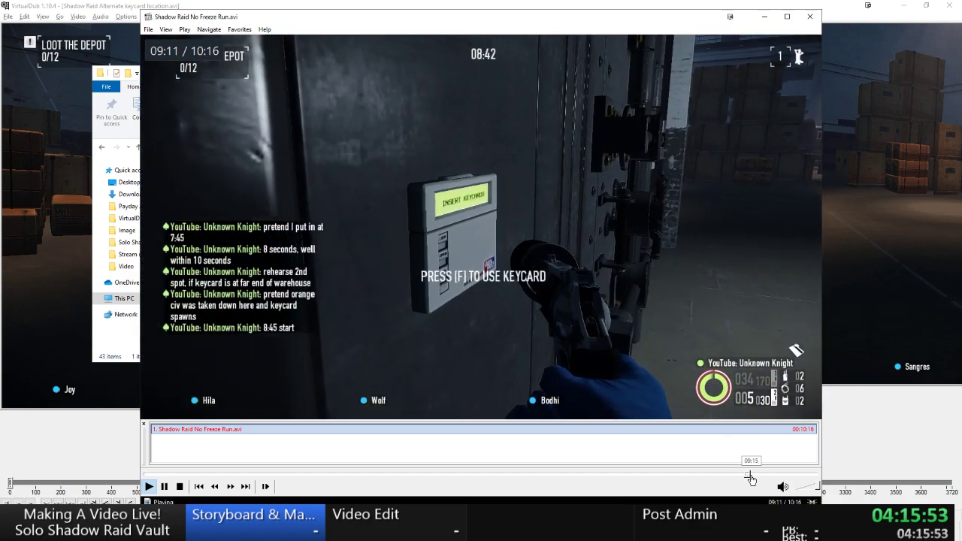
{"action": "left_click", "coordinate": [741, 475]}
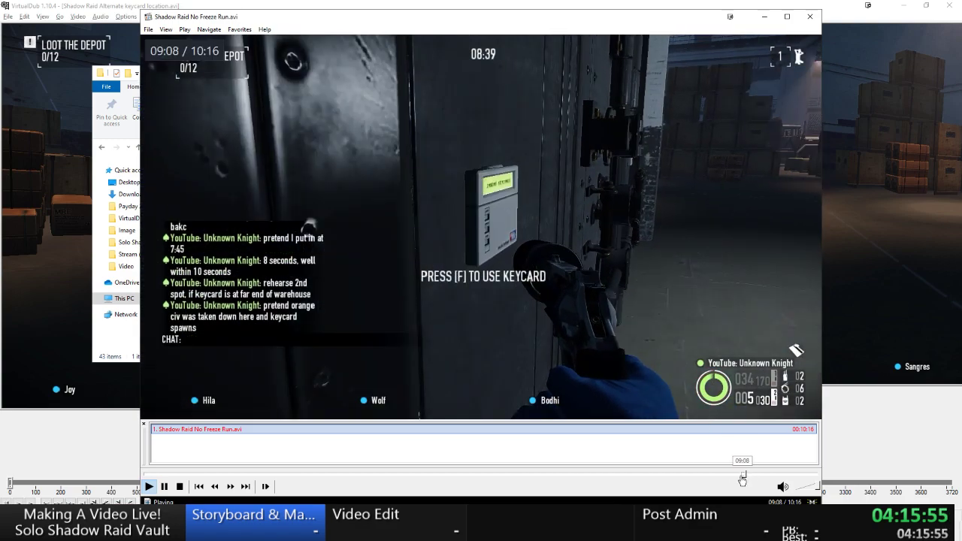
{"action": "left_click", "coordinate": [741, 476]}
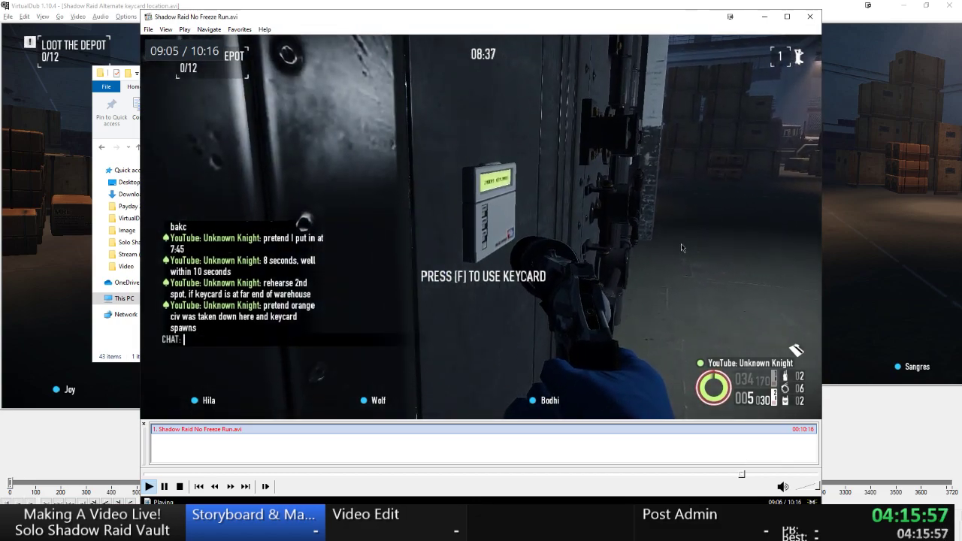
{"action": "left_click", "coordinate": [681, 248]}
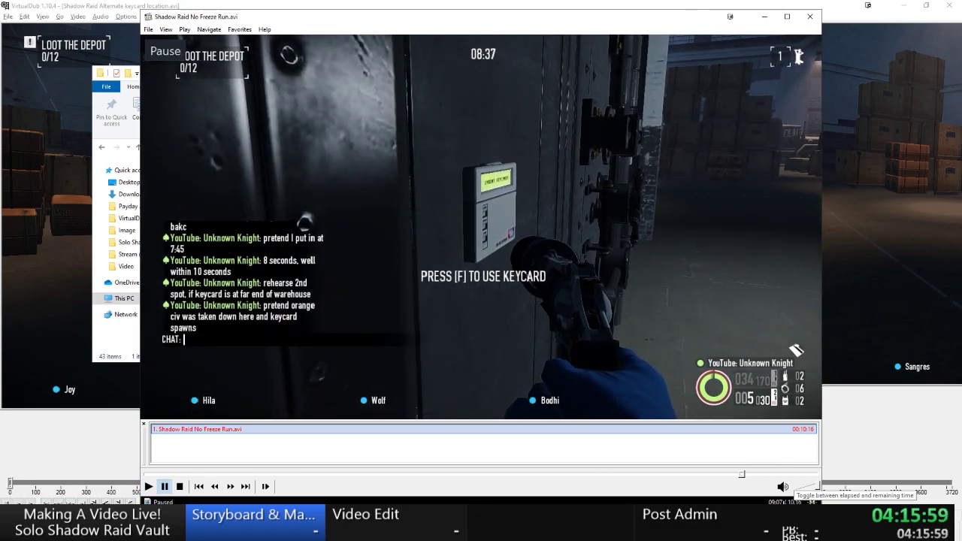
{"action": "key", "text": "space"}
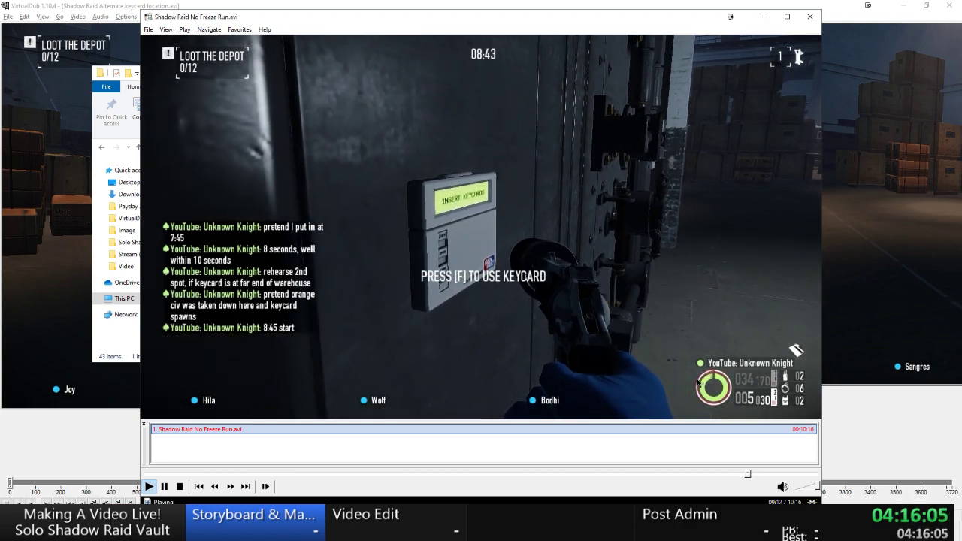
Check the vault opening in the No Freeze Run recording from 09:44 to 10:00, and close the media player.
{"action": "left_click", "coordinate": [780, 473]}
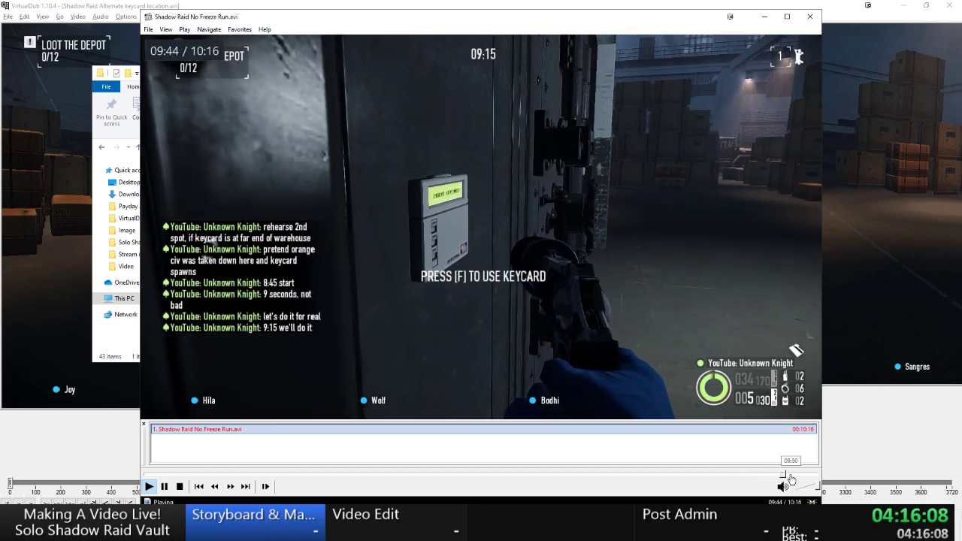
{"action": "left_click", "coordinate": [789, 474]}
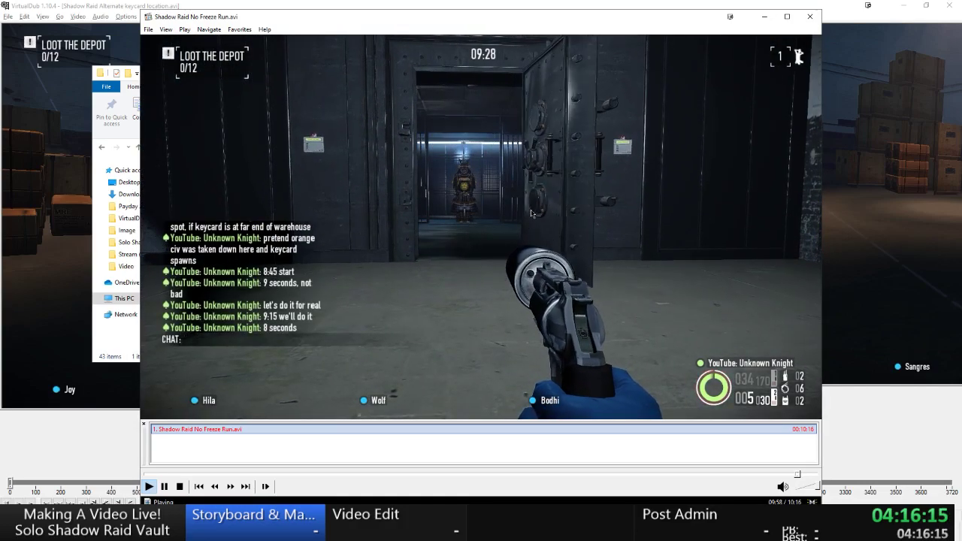
{"action": "key", "text": "space"}
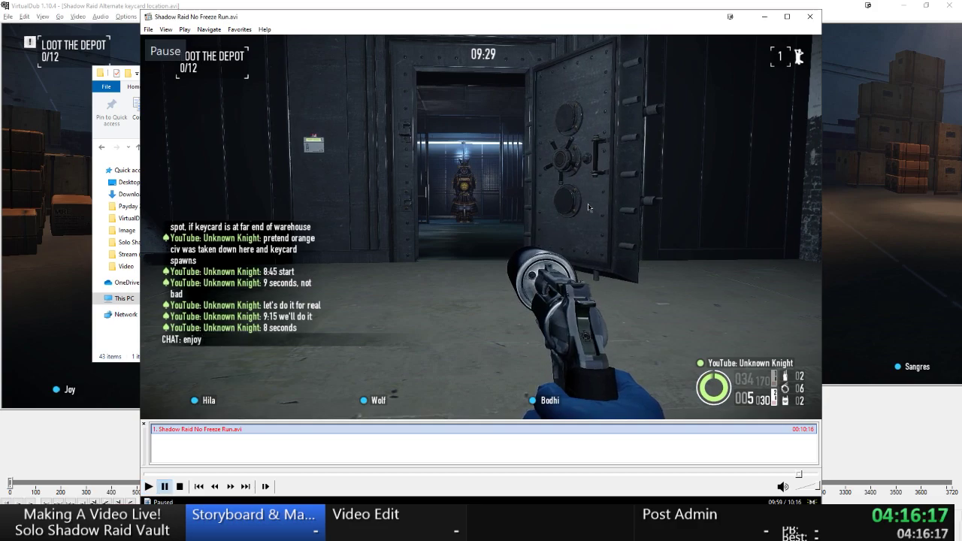
{"action": "key", "text": "space"}
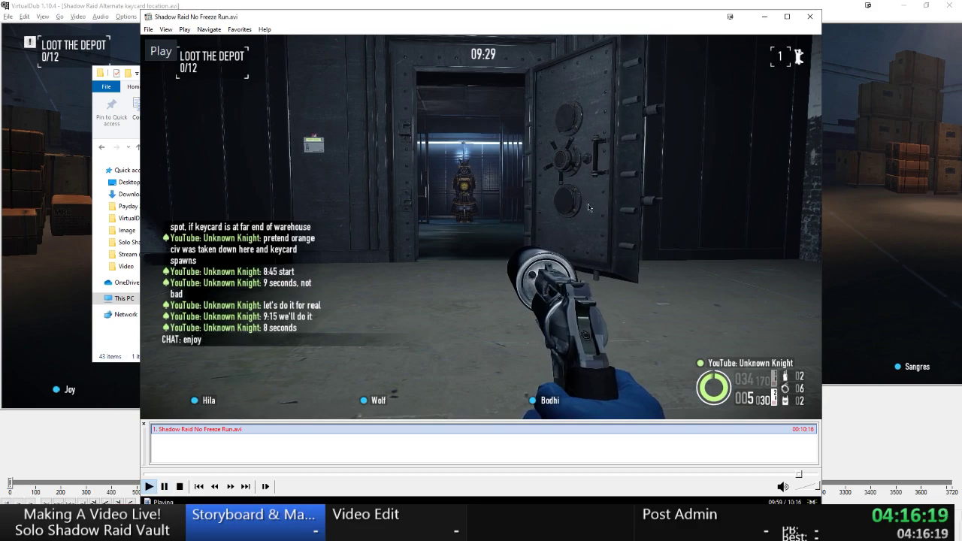
{"action": "key", "text": "space"}
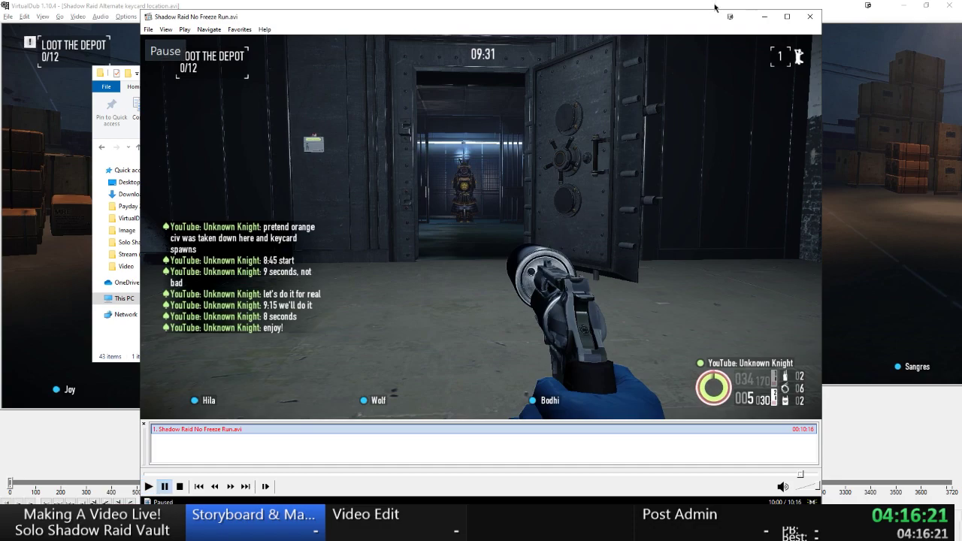
{"action": "left_click", "coordinate": [808, 17]}
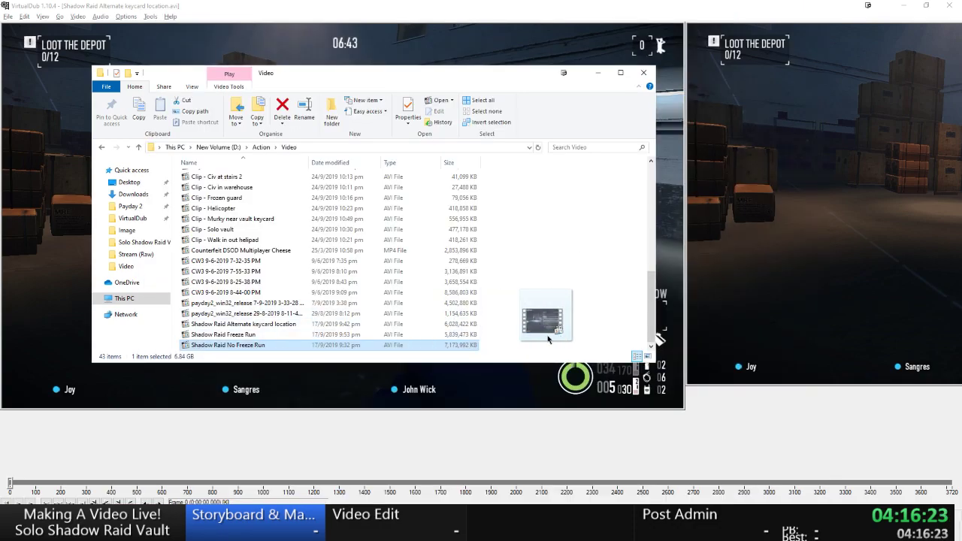
Load Shadow Raid No Freeze Run into VirtualDub and select the range from 0:08:57.000 to 0:10:10.000.
{"action": "left_click_drag", "start_coordinate": [547, 339], "coordinate": [332, 251]}
{"action": "key", "text": "ctrl+g"}
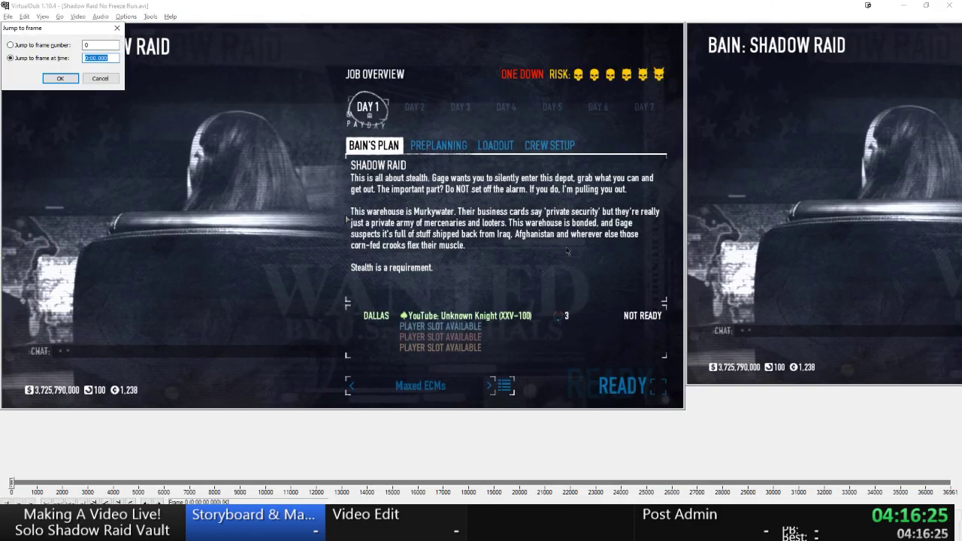
{"action": "key", "text": "Return"}
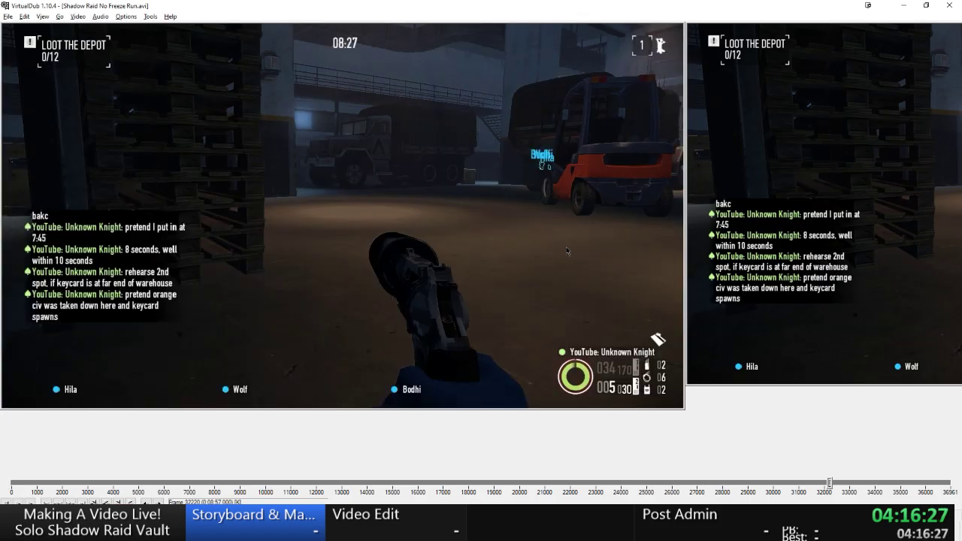
{"action": "key", "text": "ctrl+g"}
{"action": "key", "text": "Return"}
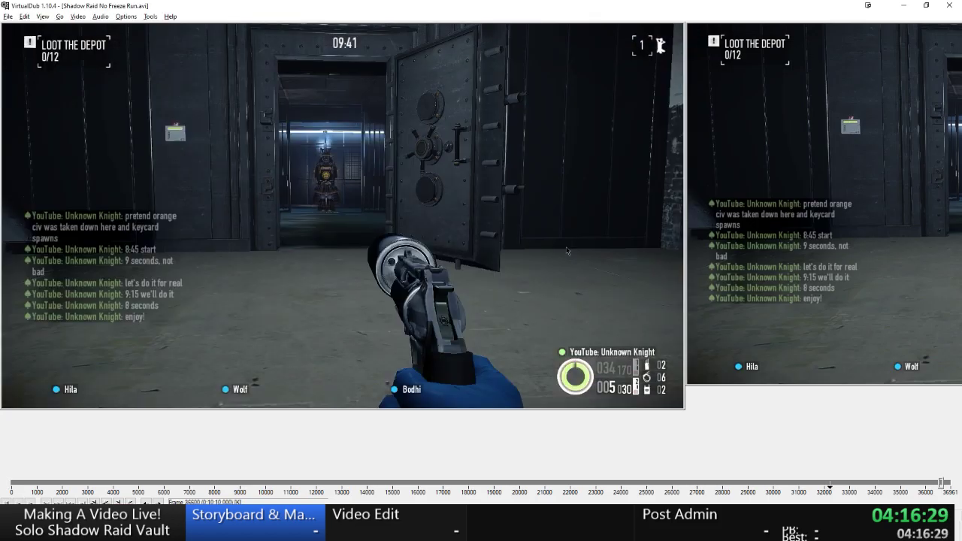
Crop the No Freeze Run recording to the selected range.
{"action": "key", "text": "alt+e"}
{"action": "key", "text": "Down"}
{"action": "key", "text": "Down"}
{"action": "key", "text": "Down"}
{"action": "key", "text": "Down"}
{"action": "key", "text": "Down"}
{"action": "key", "text": "Down"}
{"action": "key", "text": "Down"}
{"action": "key", "text": "Down"}
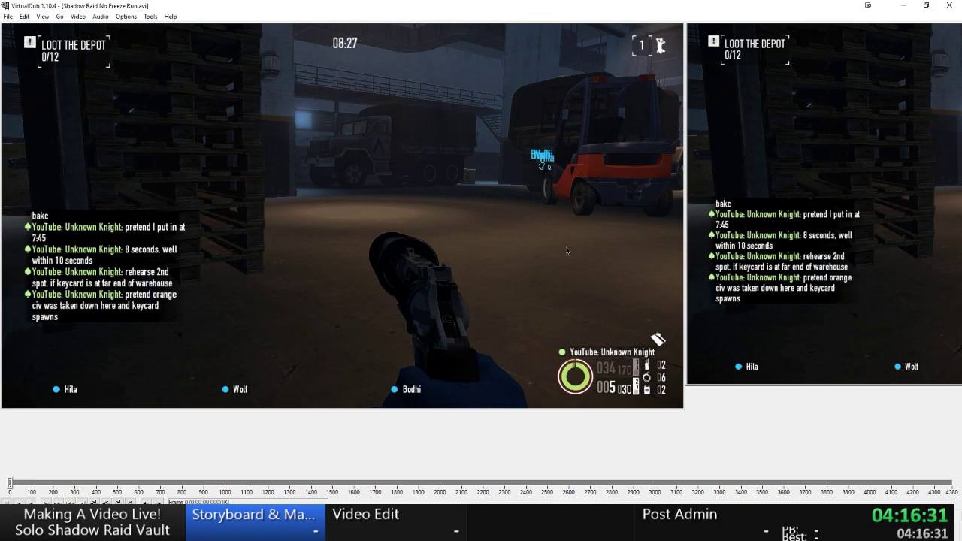
Queue the cropped recording for saving as Clip - Open Vault in the High folder and check the job queue.
{"action": "key", "text": "F7"}
{"action": "type", "text": "C"}
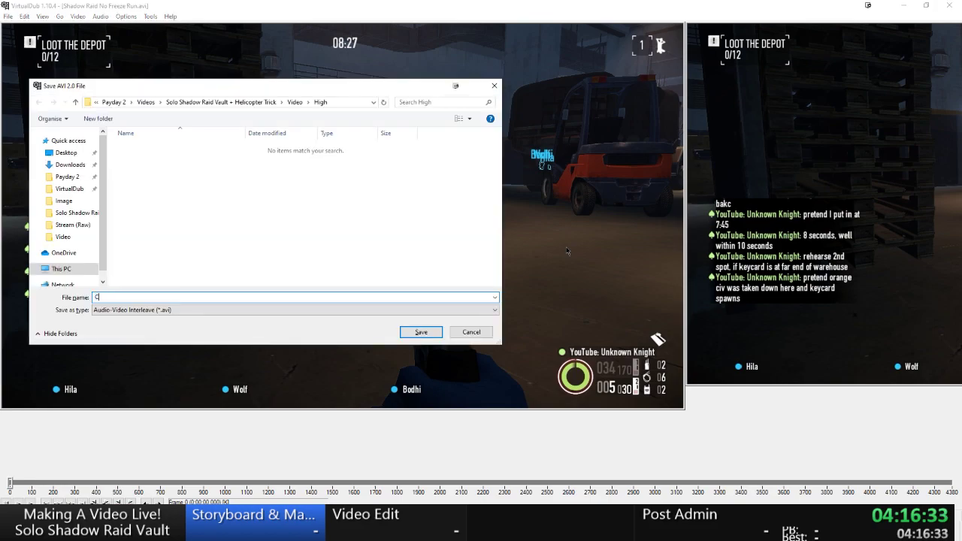
{"action": "type", "text": "lip - 0pen Vault"}
{"action": "key", "text": "Return"}
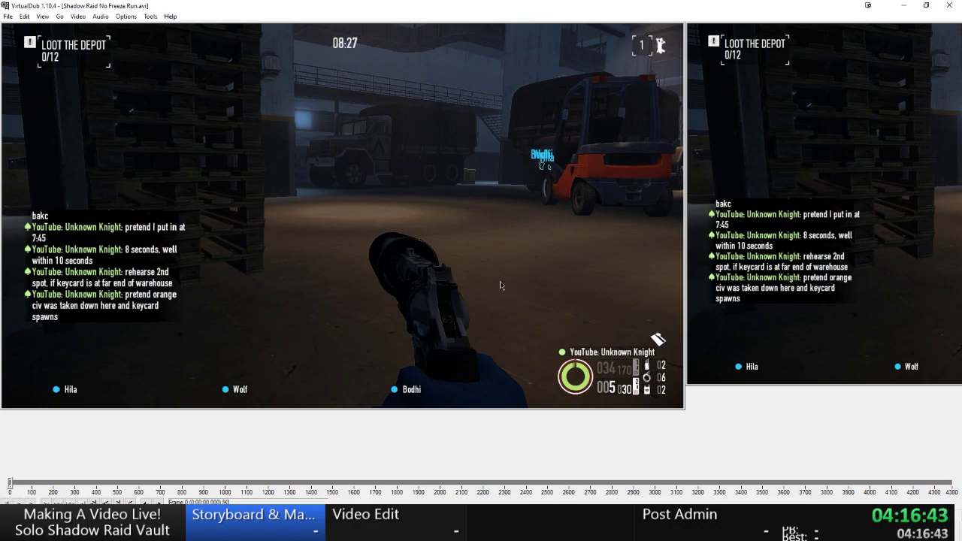
{"action": "key", "text": "F4"}
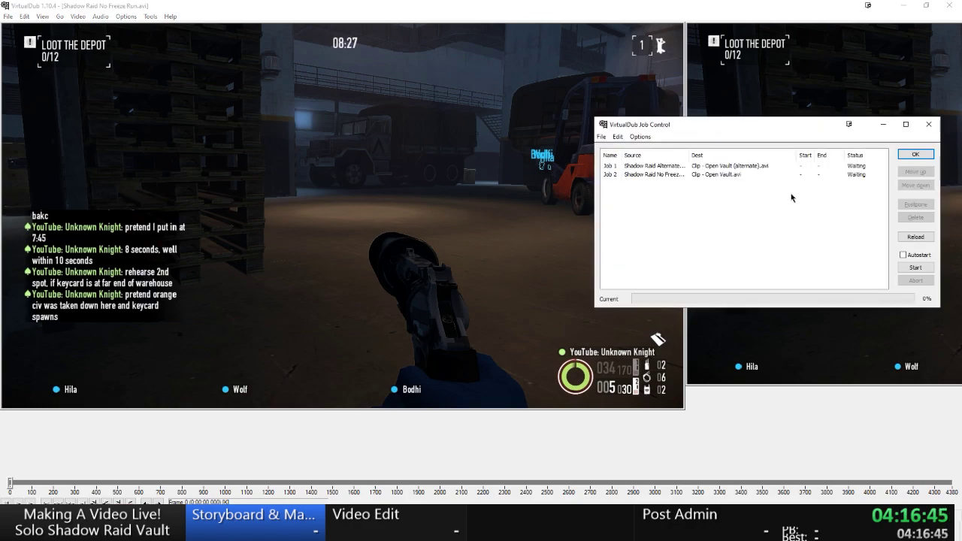
{"action": "left_click", "coordinate": [914, 154]}
Reload the full Shadow Raid No Freeze Run recording from the Video folder into VirtualDub.
{"action": "key", "text": "alt+Tab"}
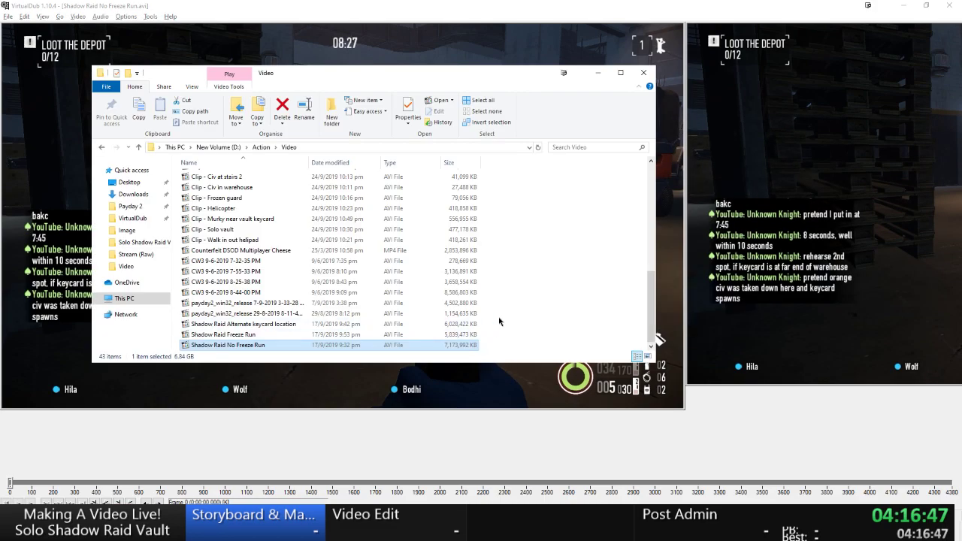
{"action": "left_click", "coordinate": [597, 314]}
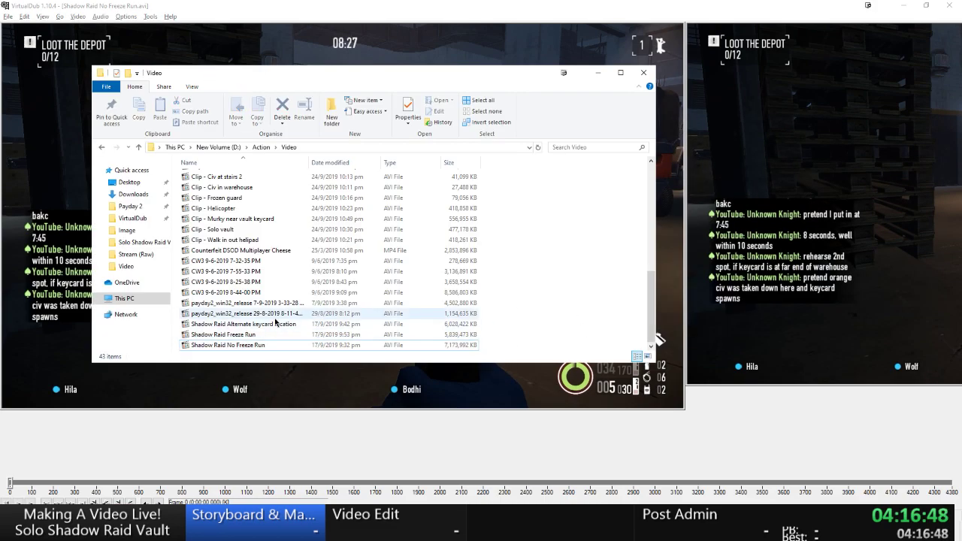
{"action": "left_click", "coordinate": [207, 346]}
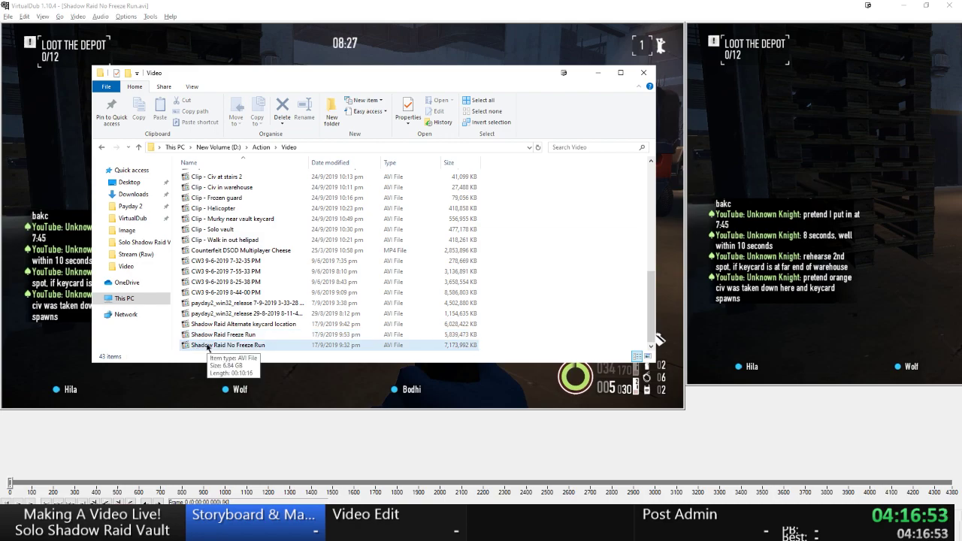
{"action": "left_click_drag", "start_coordinate": [207, 346], "coordinate": [740, 331]}
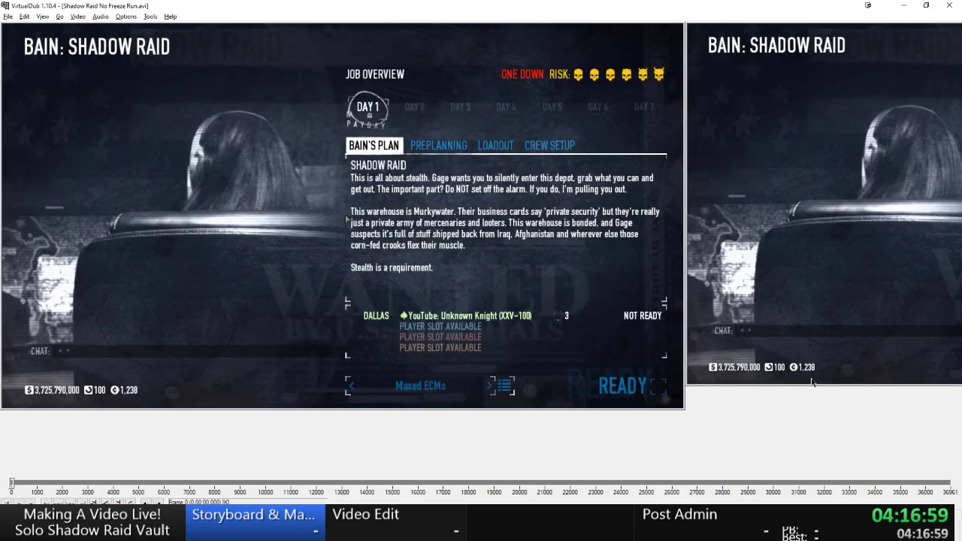
Check the video details in the properties of Shadow Raid No Freeze Run, then return to VirtualDub.
{"action": "key", "text": "alt+Tab"}
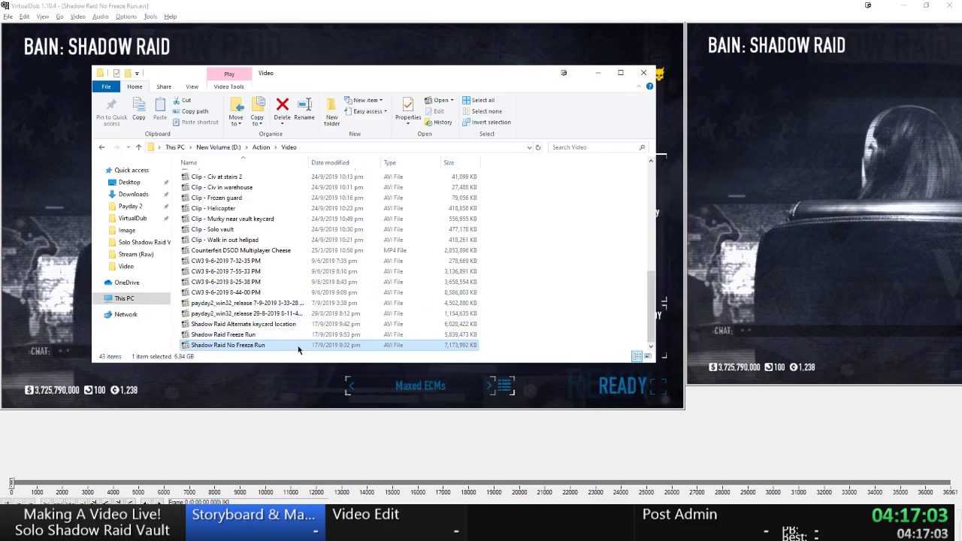
{"action": "right_click", "coordinate": [236, 350]}
{"action": "left_click", "coordinate": [268, 337]}
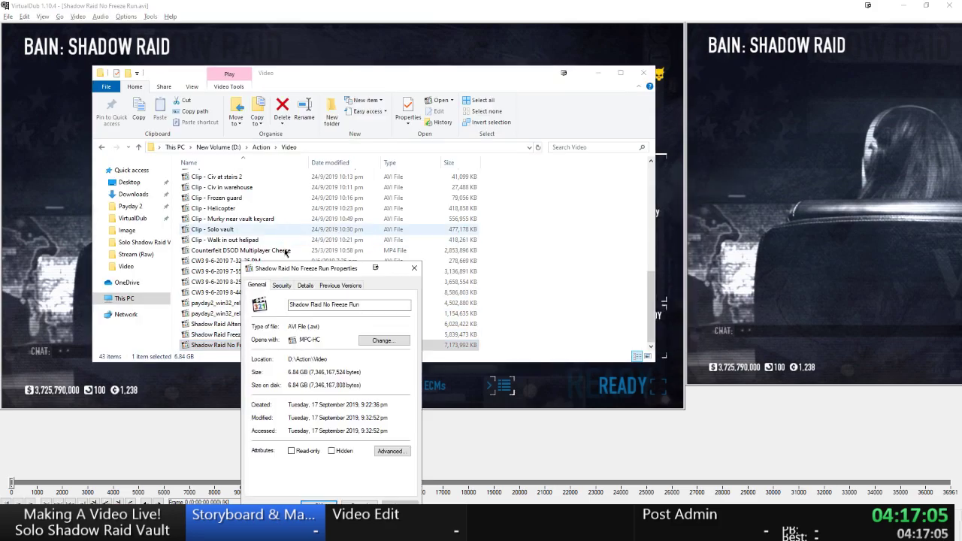
{"action": "left_click", "coordinate": [305, 286]}
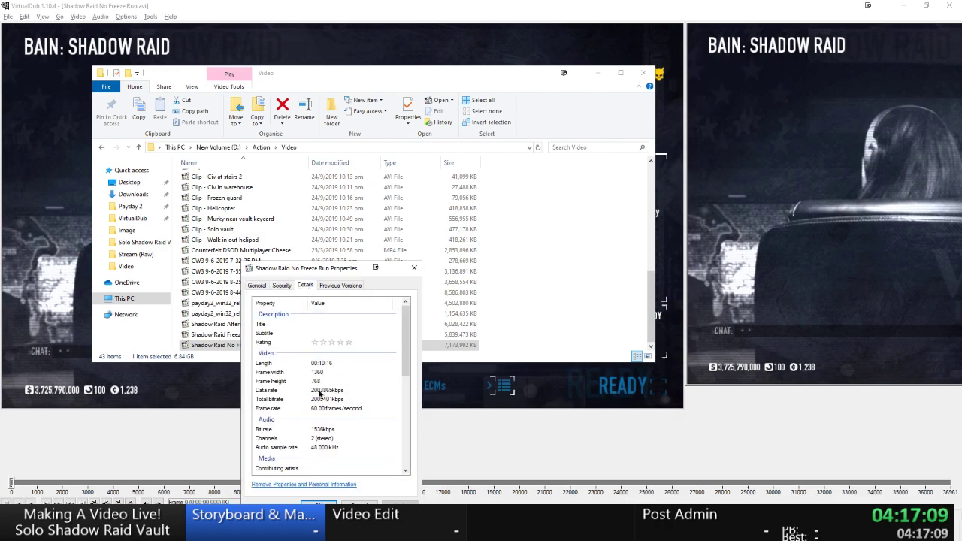
{"action": "left_click", "coordinate": [413, 268]}
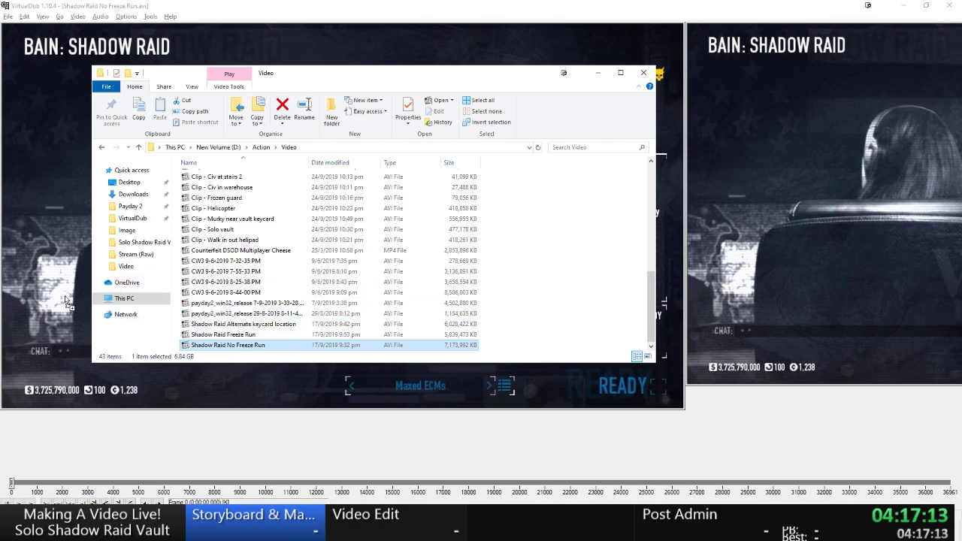
{"action": "left_click", "coordinate": [324, 5]}
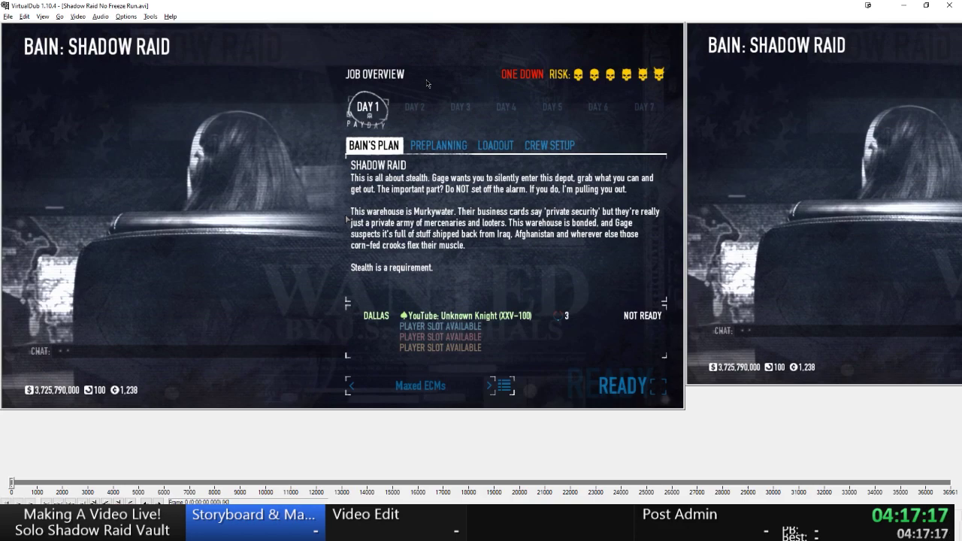
{"action": "key", "text": "F7"}
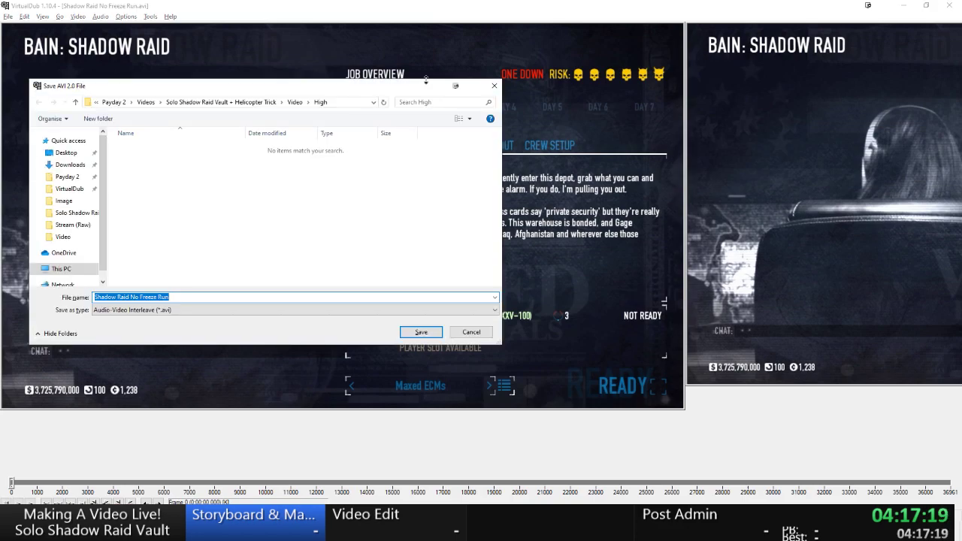
{"action": "type", "text": "Gamepaly"}
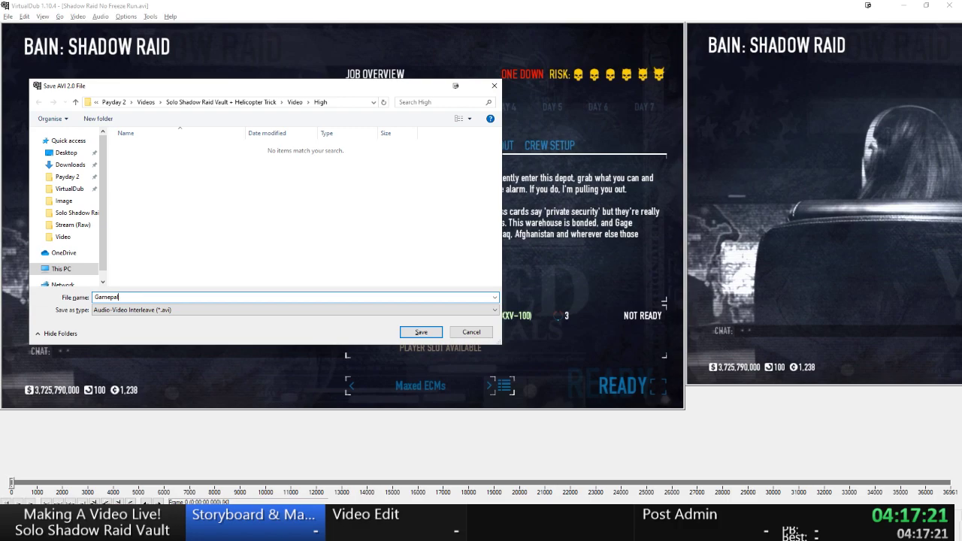
{"action": "key", "text": "Return"}
Queue the full No Freeze Run recording for saving as Gameplay - No freeze in the High folder.
{"action": "key", "text": "F7"}
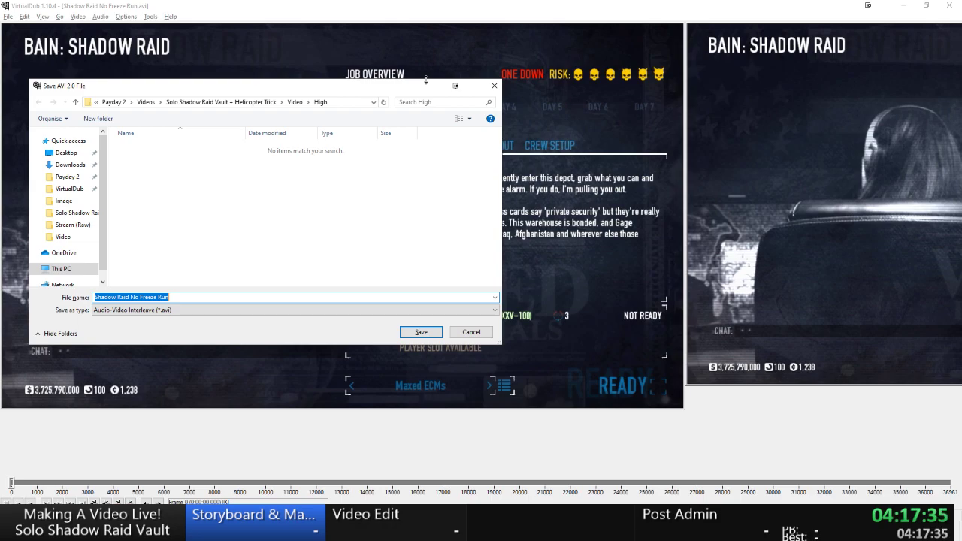
{"action": "type", "text": "Game"}
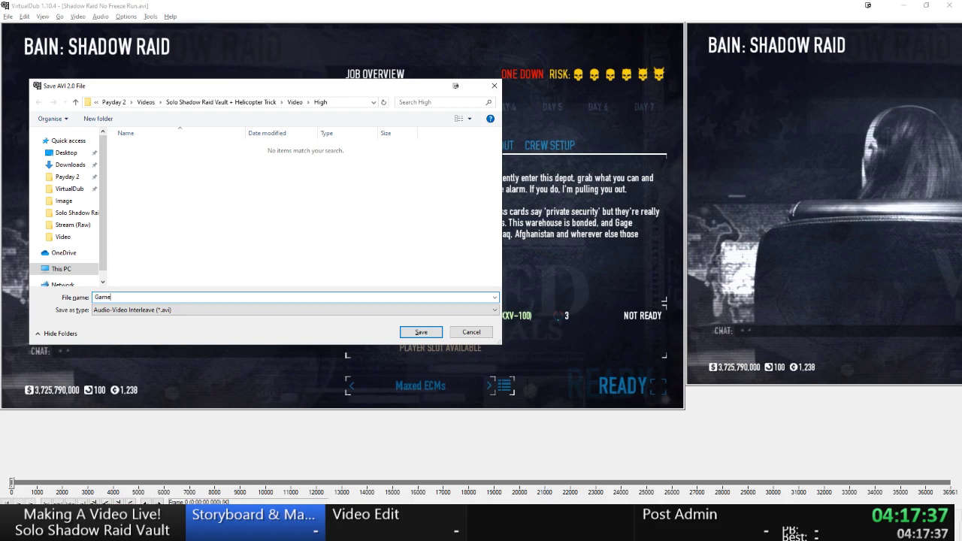
{"action": "type", "text": "play - No F"}
{"action": "type", "text": "freez"}
{"action": "key", "text": "Return"}
Load Shadow Raid Freeze Run into VirtualDub and queue it for saving as Gameplay - Freeze in the High folder.
{"action": "key", "text": "alt+Tab"}
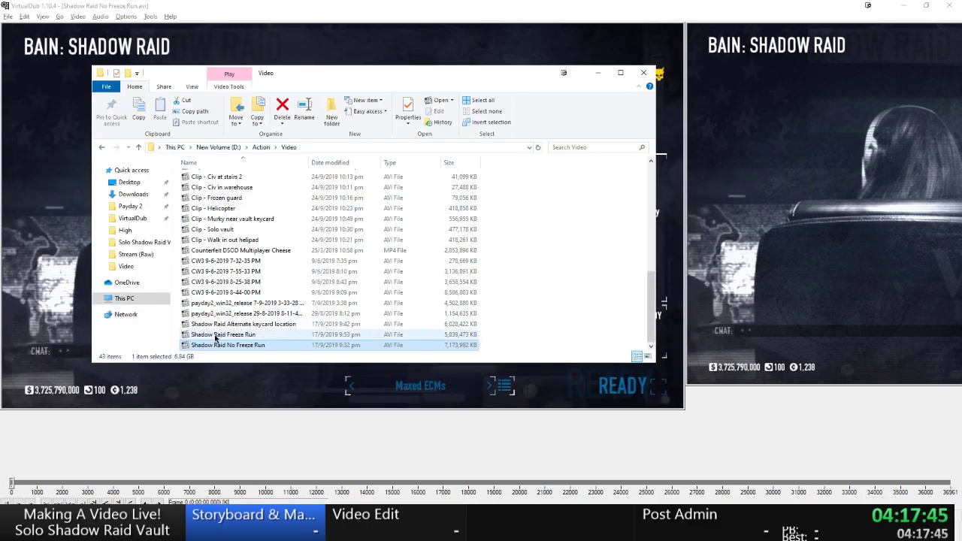
{"action": "key", "text": "alt+Tab"}
{"action": "left_click_drag", "start_coordinate": [215, 338], "coordinate": [314, 224]}
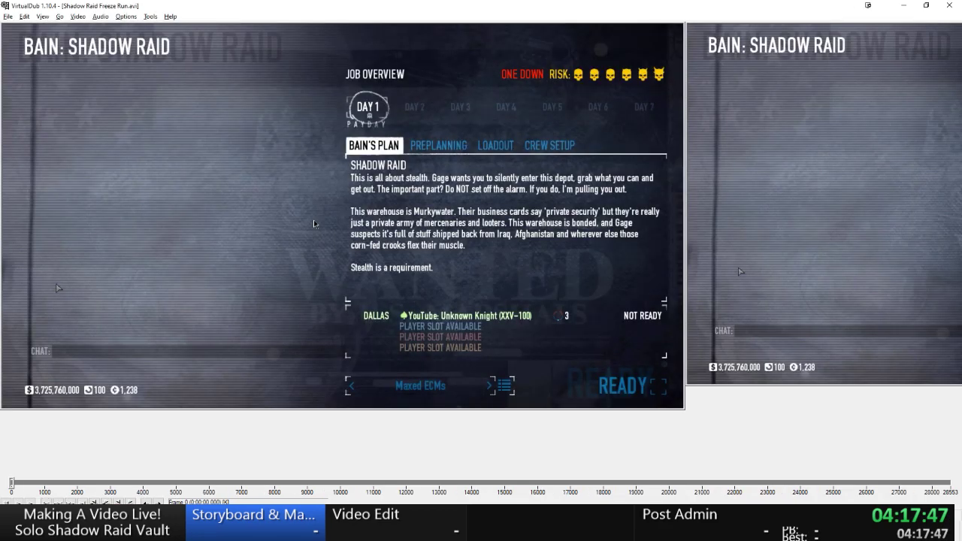
{"action": "key", "text": "F7"}
{"action": "type", "text": "Game"}
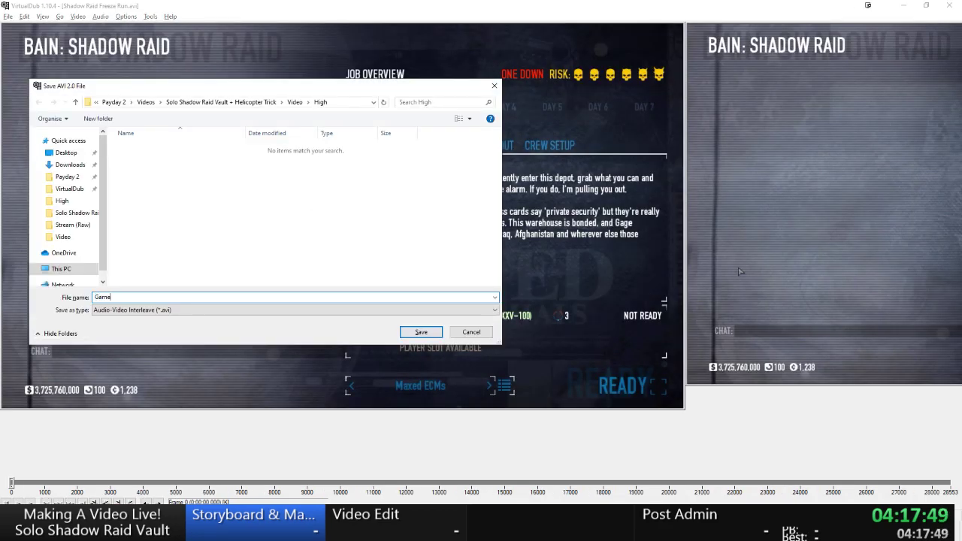
{"action": "type", "text": "play - Freeze"}
{"action": "key", "text": "Return"}
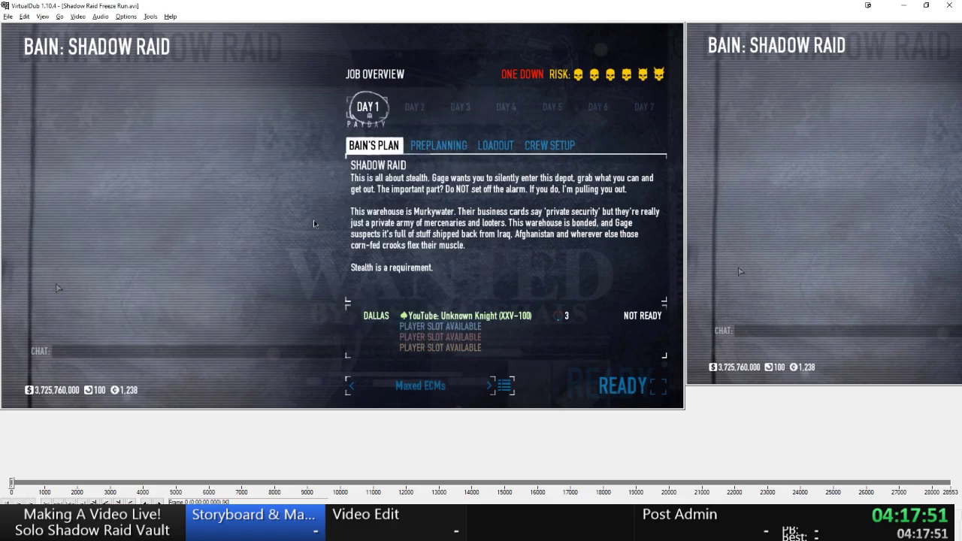
Check the job queue for the waiting clip and gameplay jobs, and close it.
{"action": "key", "text": "alt+Tab"}
{"action": "key", "text": "alt+Tab"}
{"action": "key", "text": "F4"}
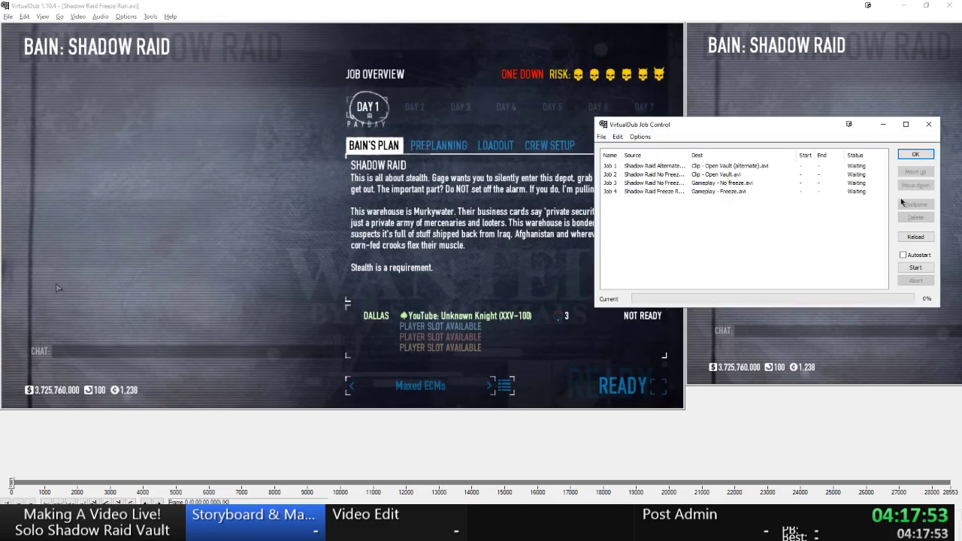
{"action": "left_click", "coordinate": [902, 157]}
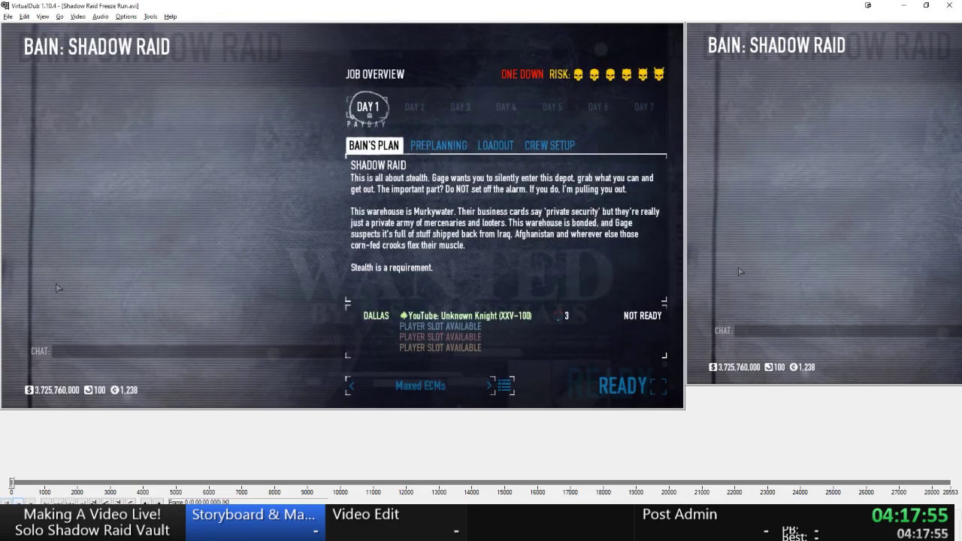
Open the Materials document from the Solo Shadow Raid Vault + Helicopter Trick folder and review the Warehouse to helipad (FG) clip entry.
{"action": "left_click", "coordinate": [80, 530]}
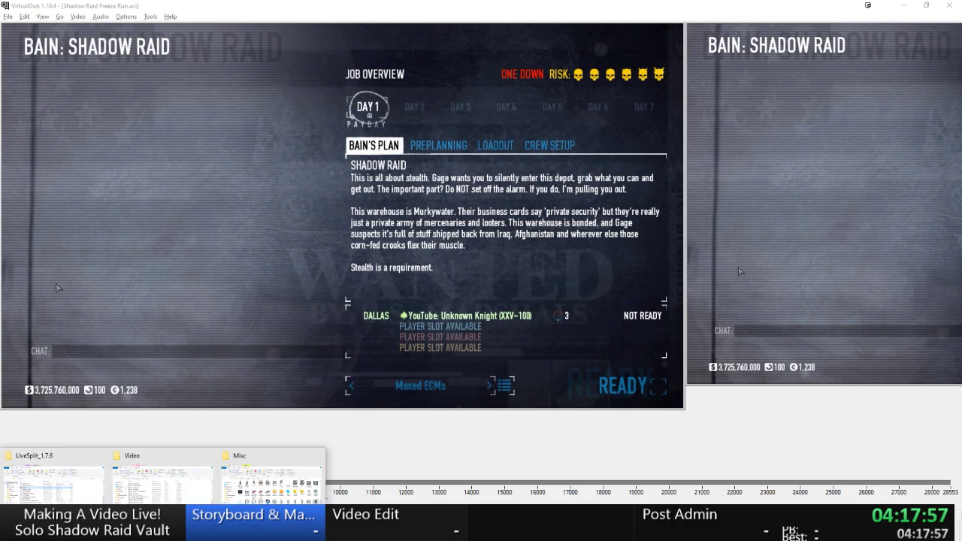
{"action": "key", "text": "alt+Tab"}
{"action": "key", "text": "alt+Tab"}
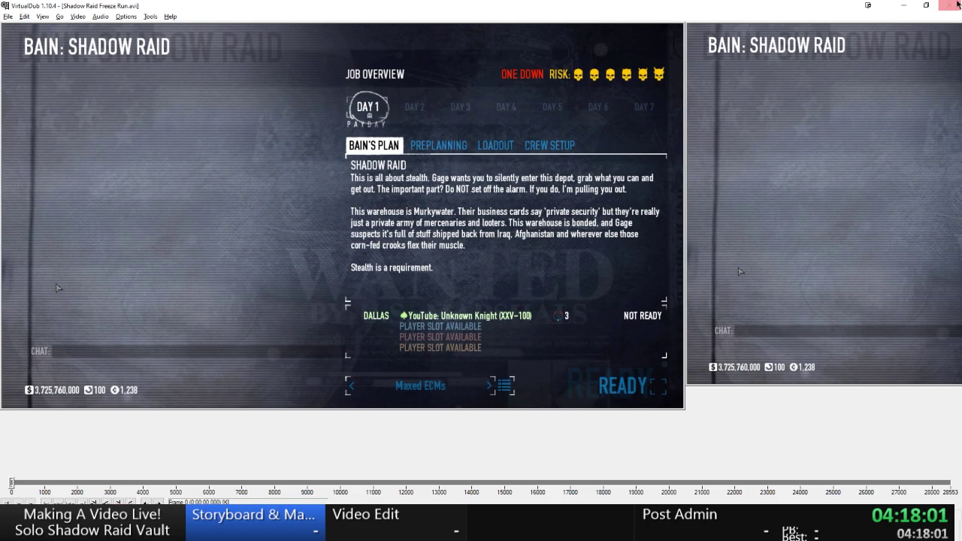
{"action": "mouse_move", "coordinate": [71, 501]}
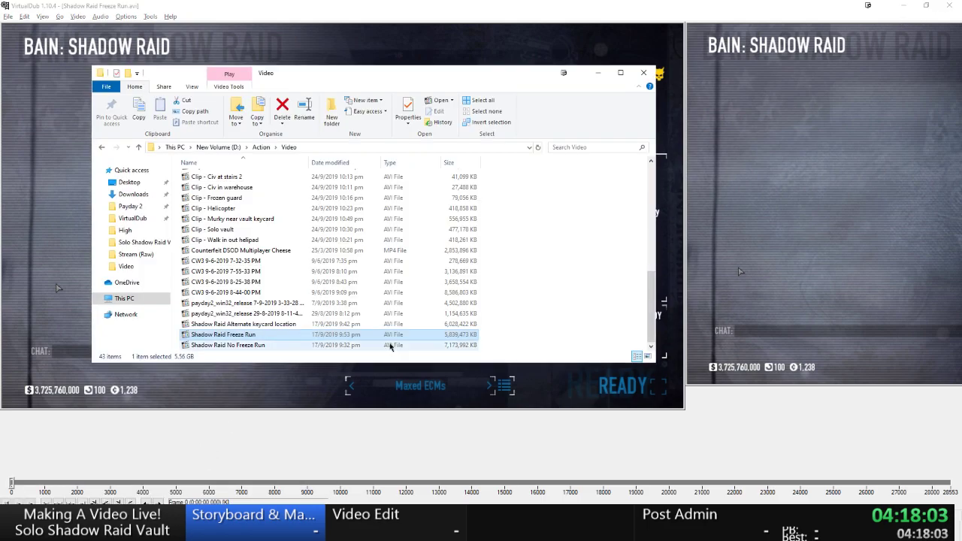
{"action": "left_click", "coordinate": [155, 483]}
{"action": "left_click", "coordinate": [70, 525]}
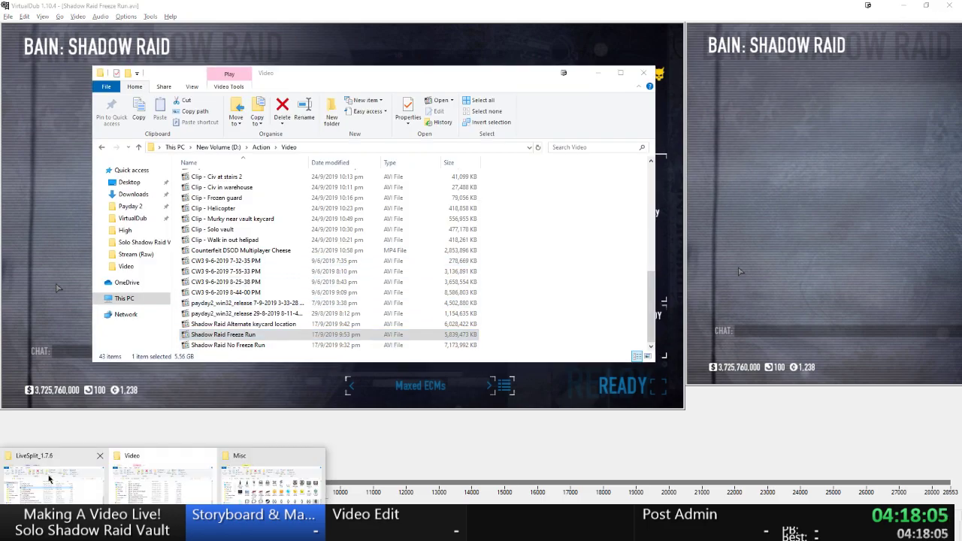
{"action": "left_click", "coordinate": [270, 481]}
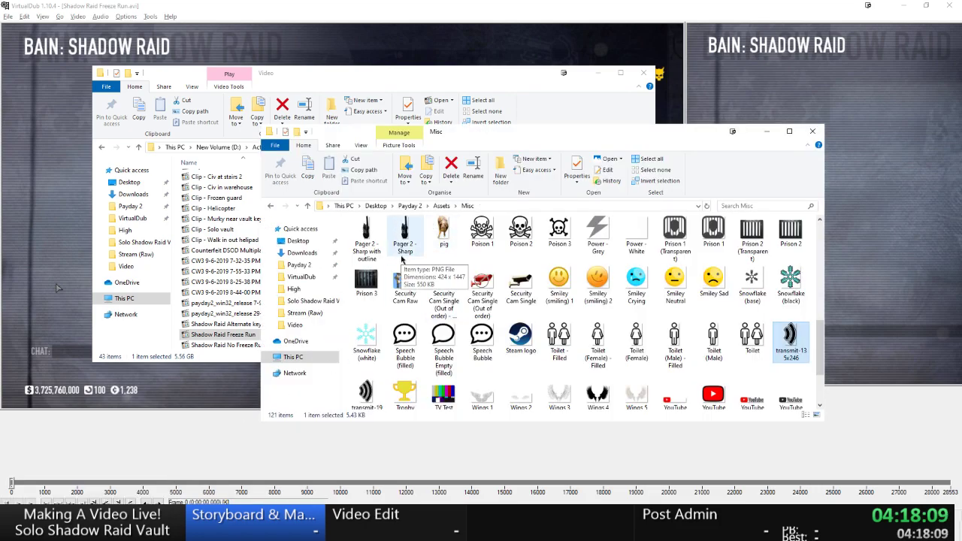
{"action": "left_click", "coordinate": [299, 303]}
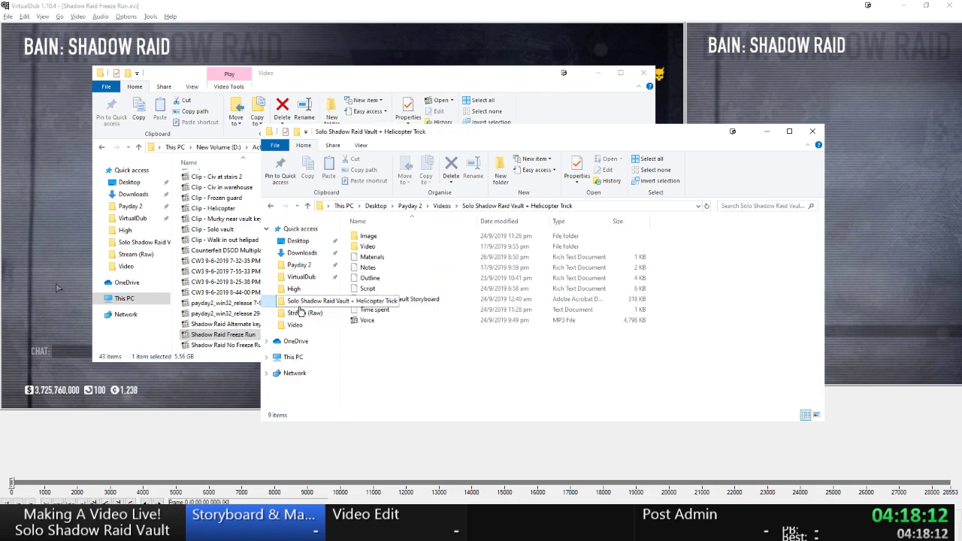
{"action": "double_click", "coordinate": [372, 259]}
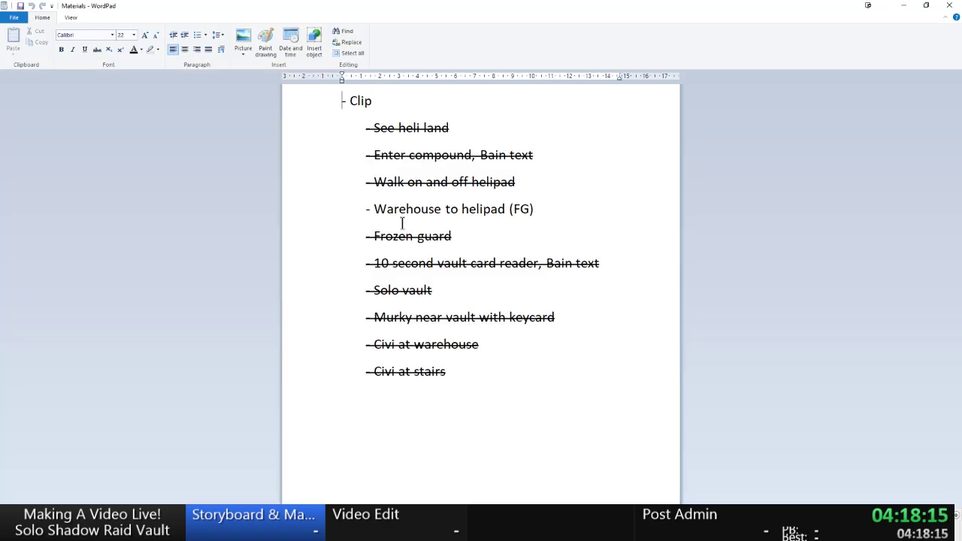
{"action": "left_click_drag", "start_coordinate": [376, 209], "coordinate": [526, 209]}
{"action": "left_click", "coordinate": [534, 210]}
Play the Shadow Raid Freeze Run recording, check it for footage of the walk from warehouse to helipad, and close it.
{"action": "left_click", "coordinate": [163, 481]}
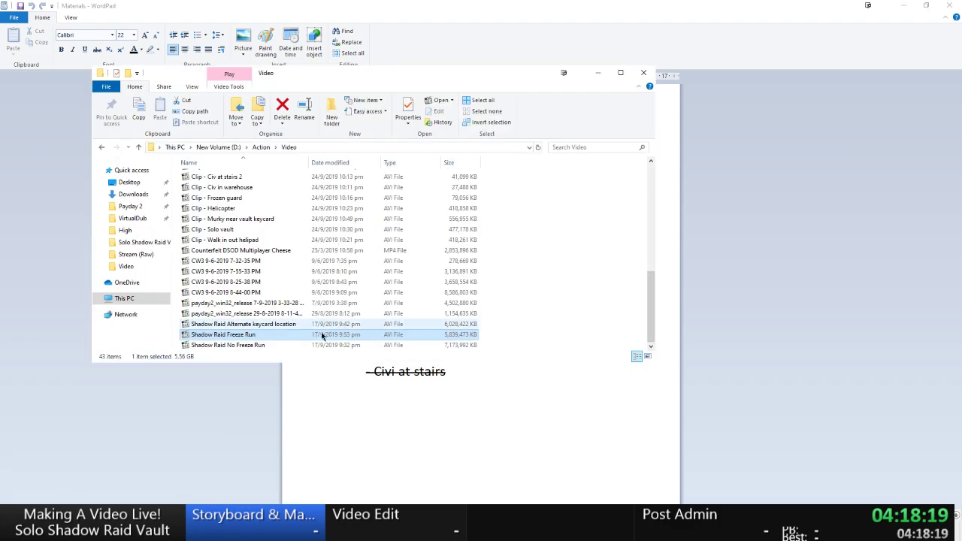
{"action": "double_click", "coordinate": [229, 335]}
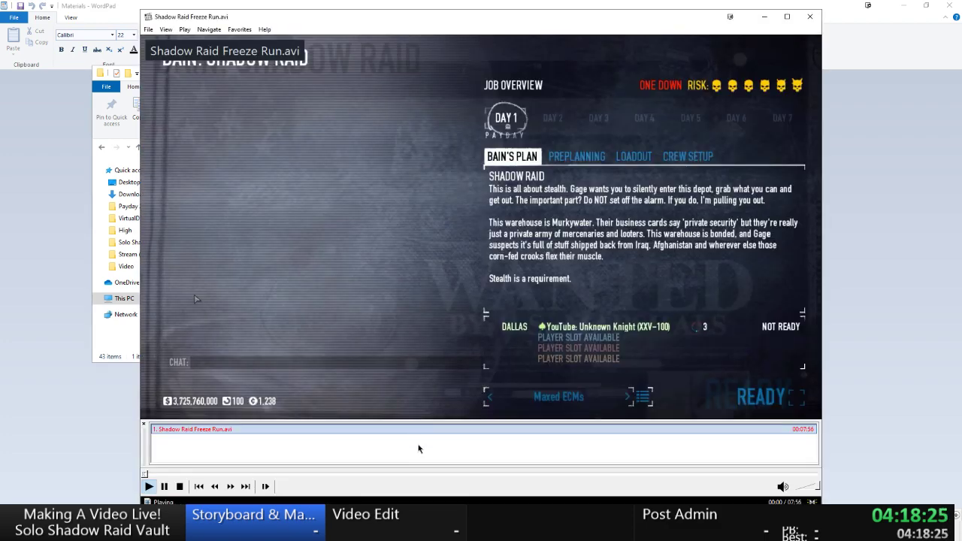
{"action": "left_click", "coordinate": [398, 475]}
{"action": "left_click_drag", "start_coordinate": [389, 476], "coordinate": [526, 475]}
{"action": "left_click", "coordinate": [546, 475]}
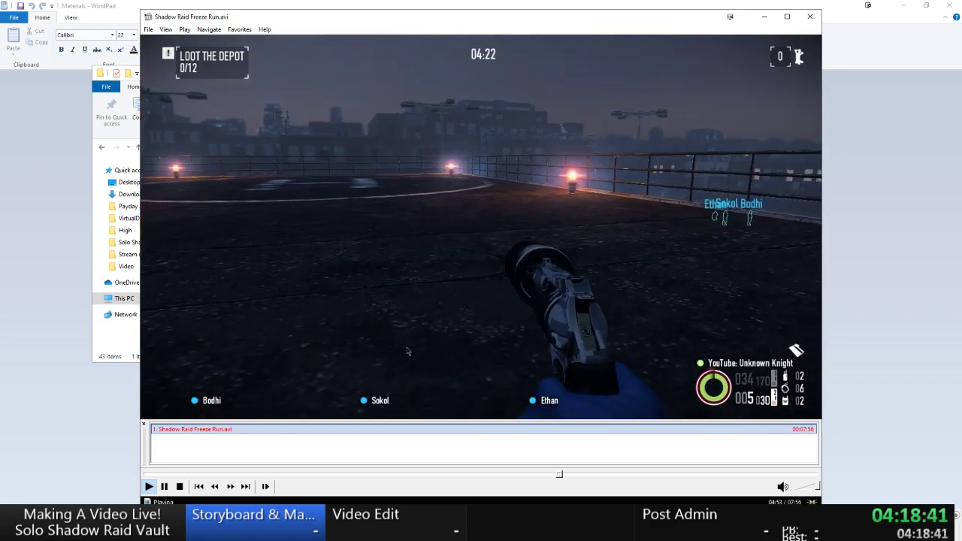
{"action": "key", "text": "alt+F4"}
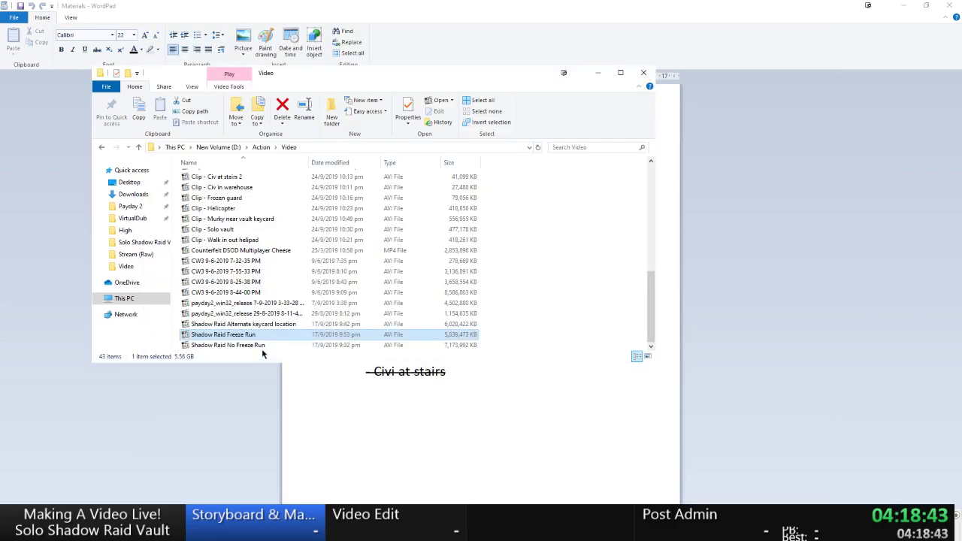
Play the Shadow Raid No Freeze Run recording and scan it for the warehouse-to-helipad walk, pausing at the helipad footage.
{"action": "key", "text": "Return"}
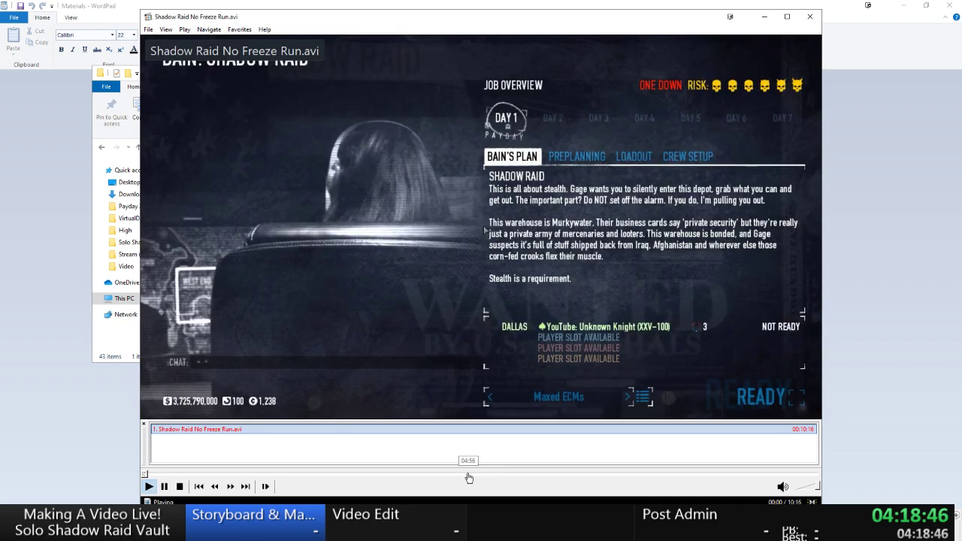
{"action": "left_click", "coordinate": [468, 476]}
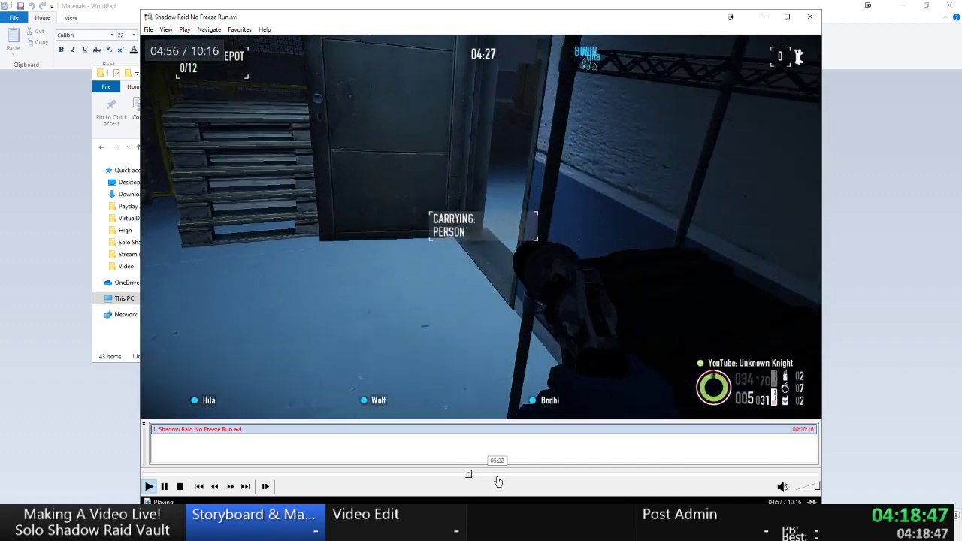
{"action": "left_click", "coordinate": [497, 482]}
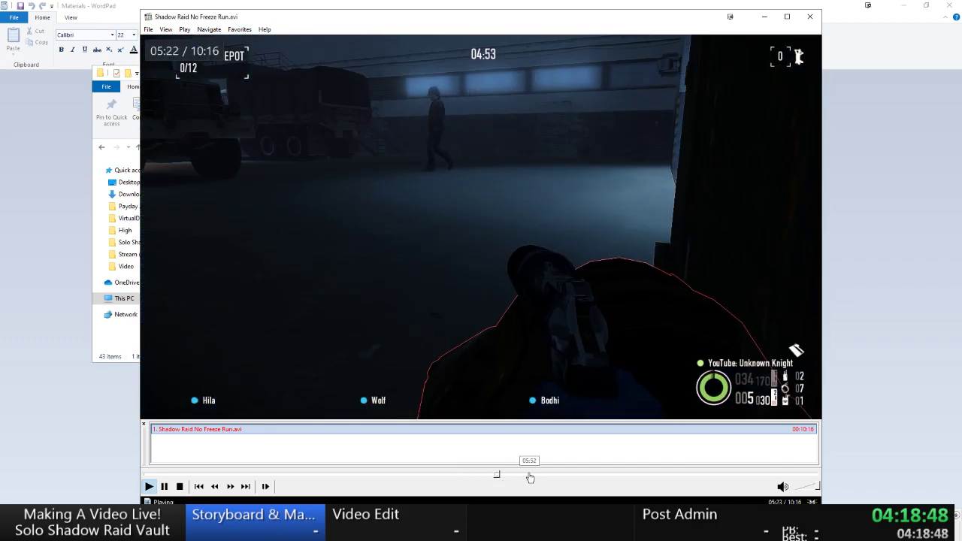
{"action": "left_click", "coordinate": [529, 478]}
{"action": "left_click", "coordinate": [542, 478]}
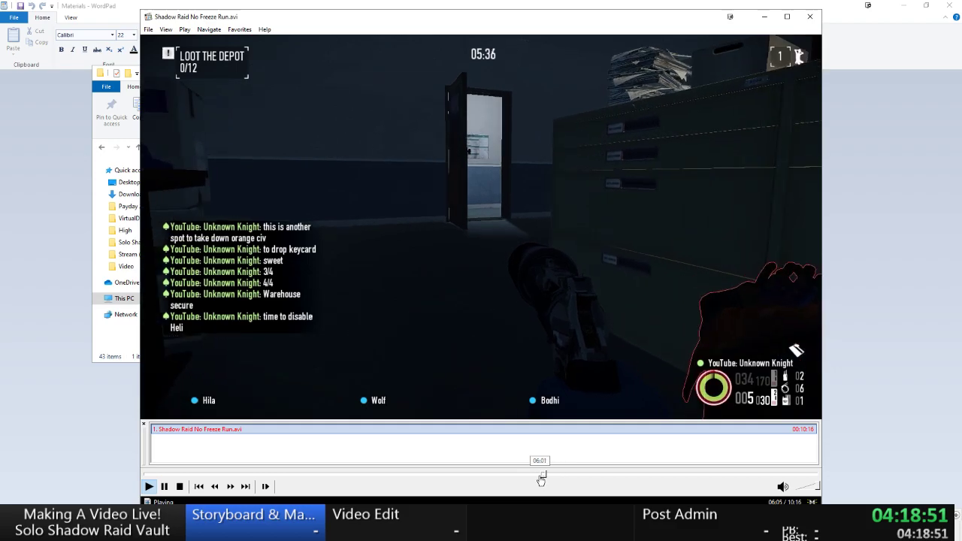
{"action": "left_click", "coordinate": [227, 487]}
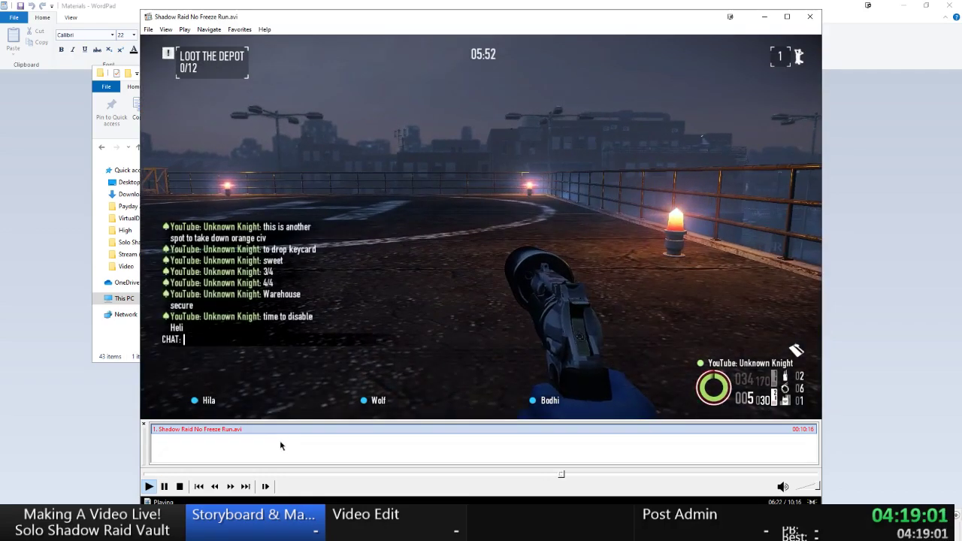
{"action": "left_click", "coordinate": [217, 488]}
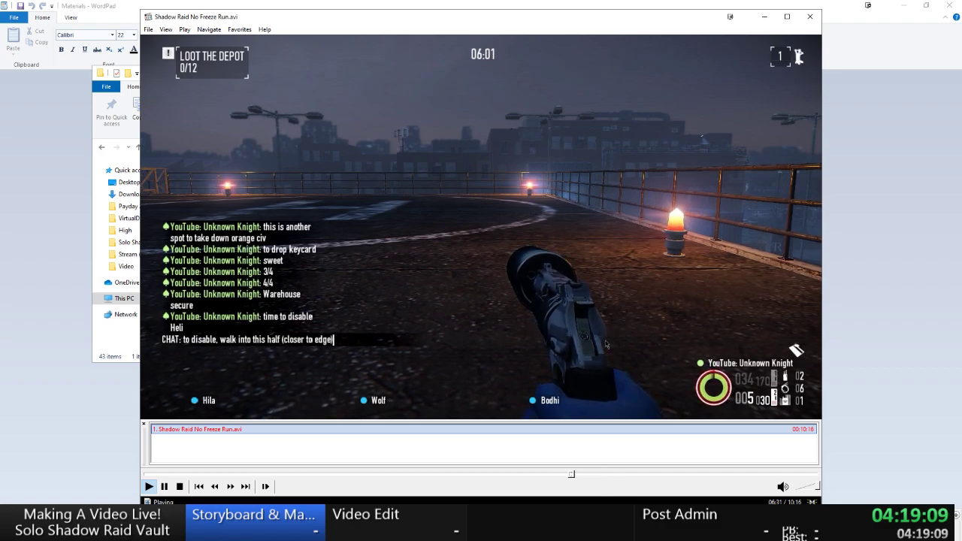
{"action": "left_click", "coordinate": [214, 487]}
{"action": "left_click", "coordinate": [214, 488]}
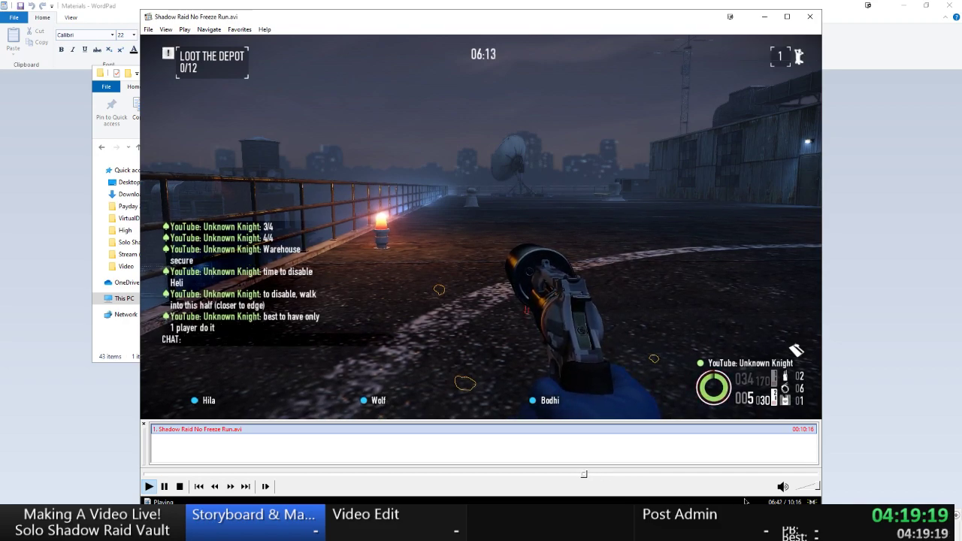
{"action": "left_click", "coordinate": [695, 309]}
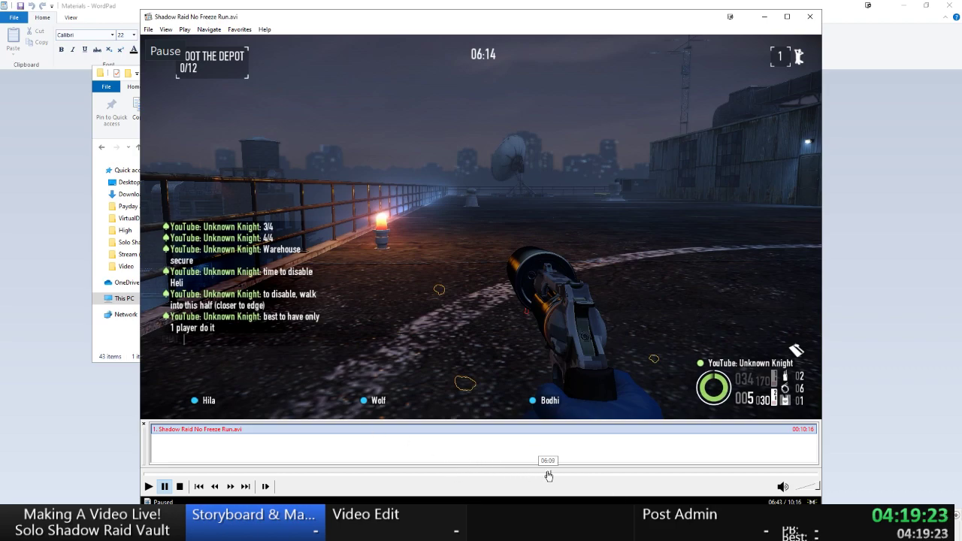
Locate where the warehouse-to-helipad segment begins in the No Freeze Run recording, and close the player.
{"action": "mouse_move", "coordinate": [548, 474]}
{"action": "left_mouse_down"}
{"action": "mouse_move", "coordinate": [532, 478]}
{"action": "mouse_move", "coordinate": [548, 478]}
{"action": "left_mouse_up"}
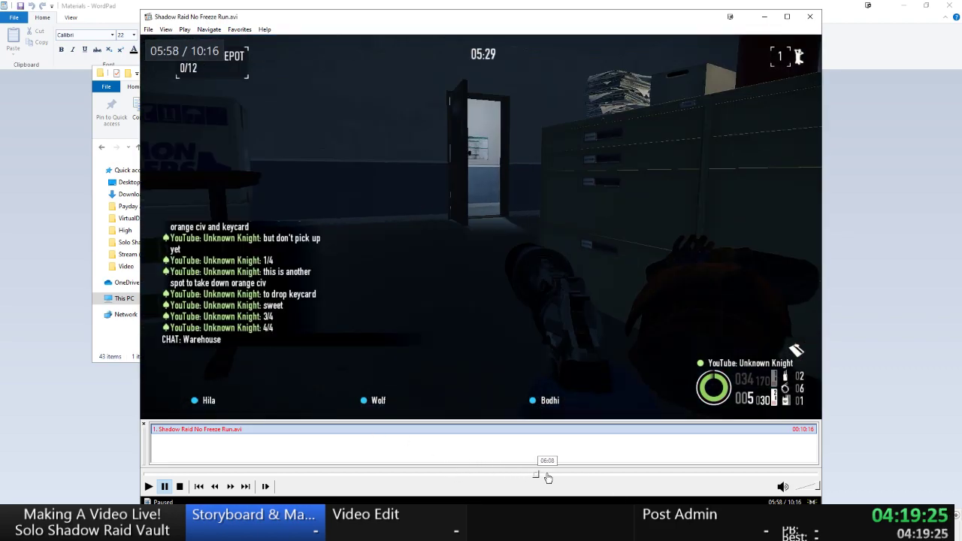
{"action": "key", "text": "space"}
{"action": "left_click", "coordinate": [548, 477]}
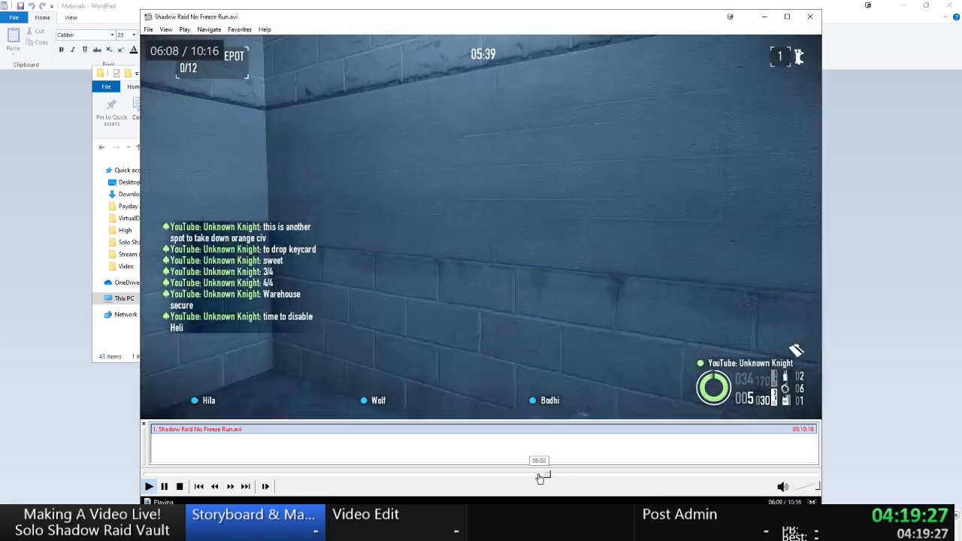
{"action": "left_click", "coordinate": [535, 478]}
{"action": "key", "text": "space"}
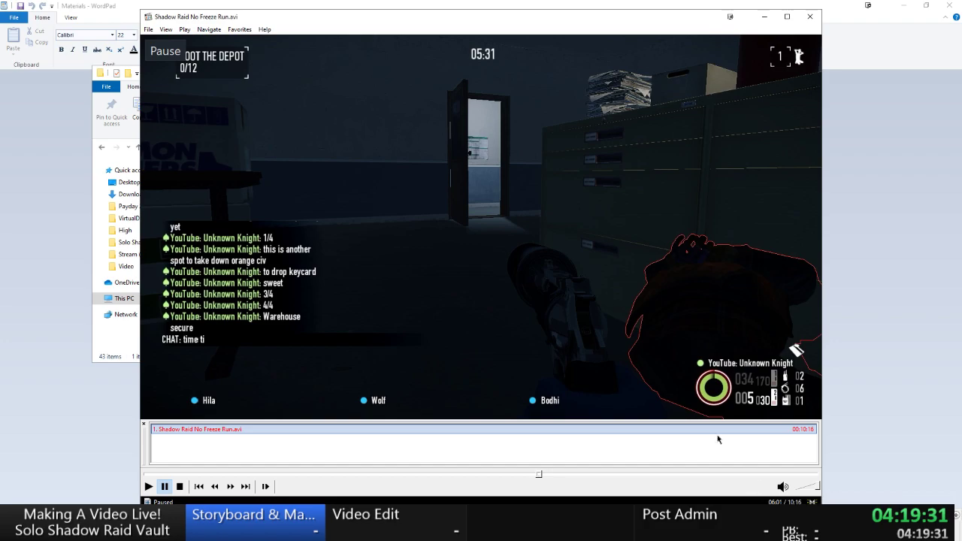
{"action": "left_click", "coordinate": [809, 17]}
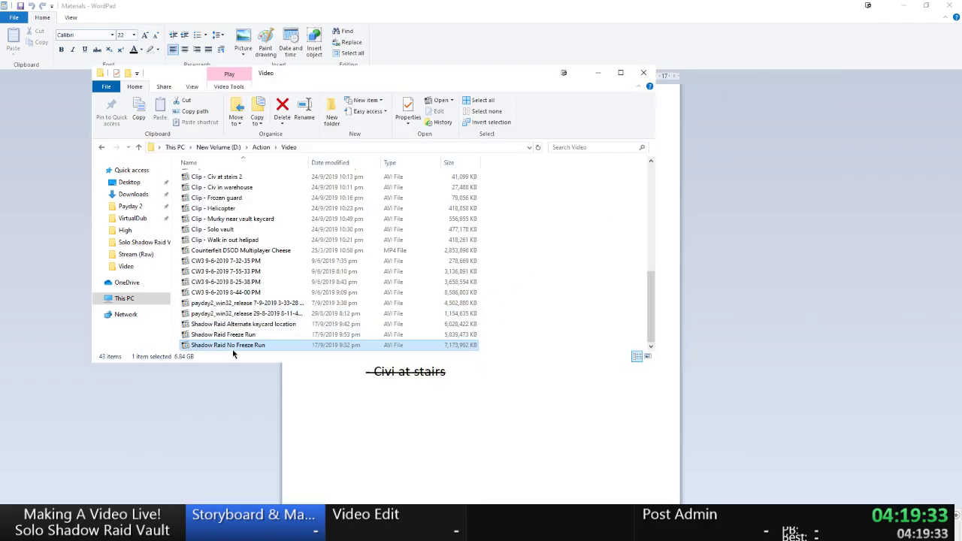
Load Shadow Raid No Freeze Run into VirtualDub and mark the selection start at frame 21000.
{"action": "key", "text": "alt+Tab"}
{"action": "key", "text": "alt+Tab"}
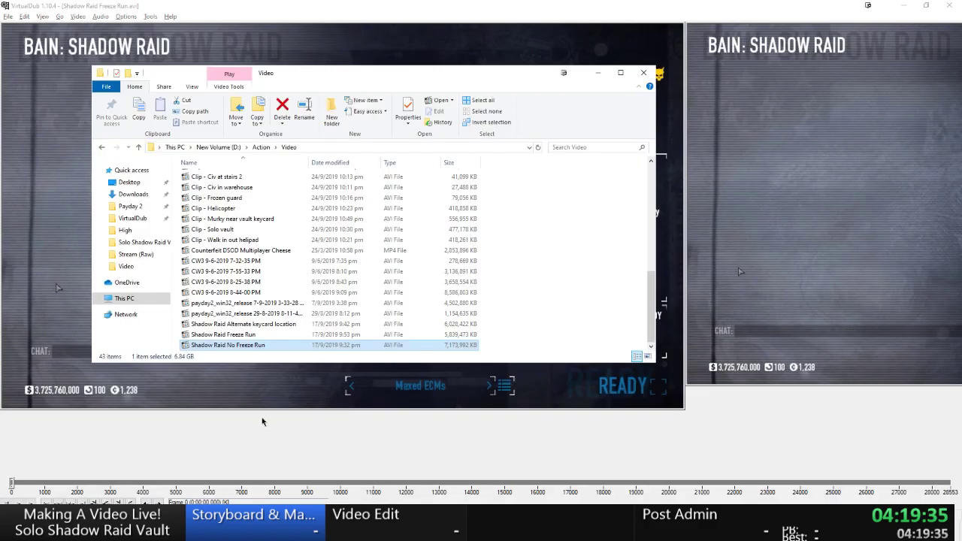
{"action": "left_click_drag", "start_coordinate": [225, 346], "coordinate": [283, 282]}
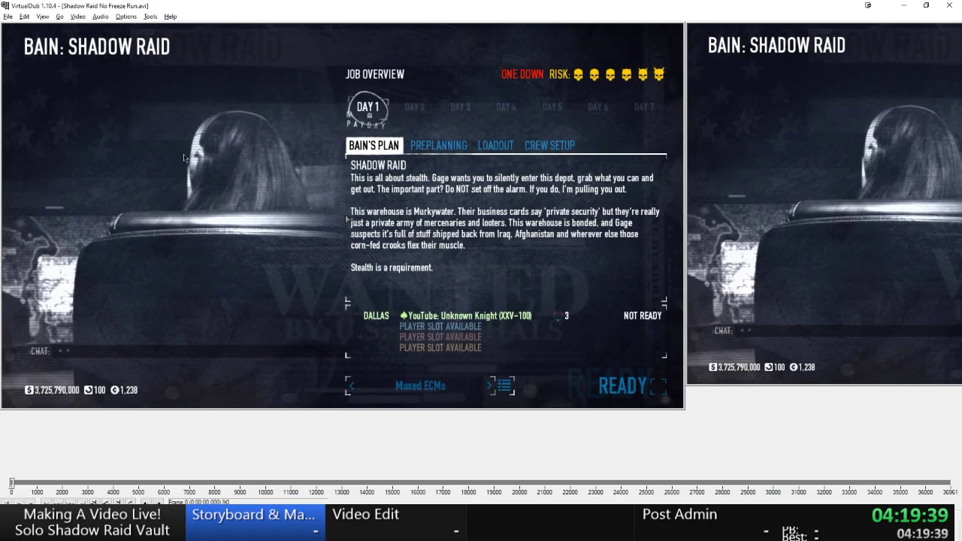
{"action": "key", "text": "ctrl+g"}
{"action": "type", "text": "21000"}
{"action": "key", "text": "Return"}
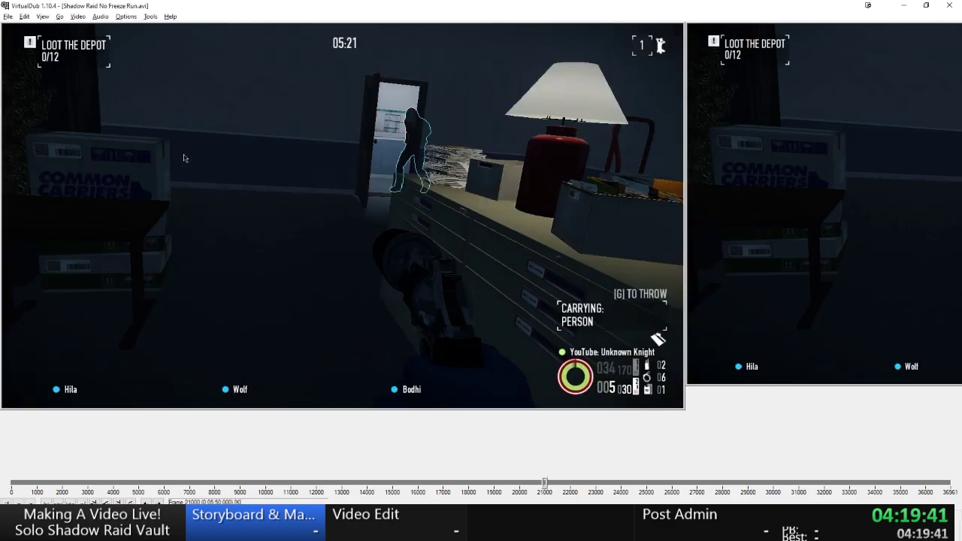
End the selection at 6:53 and crop the video to that selection.
{"action": "key", "text": "ctrl+g"}
{"action": "type", "text": "6:5"}
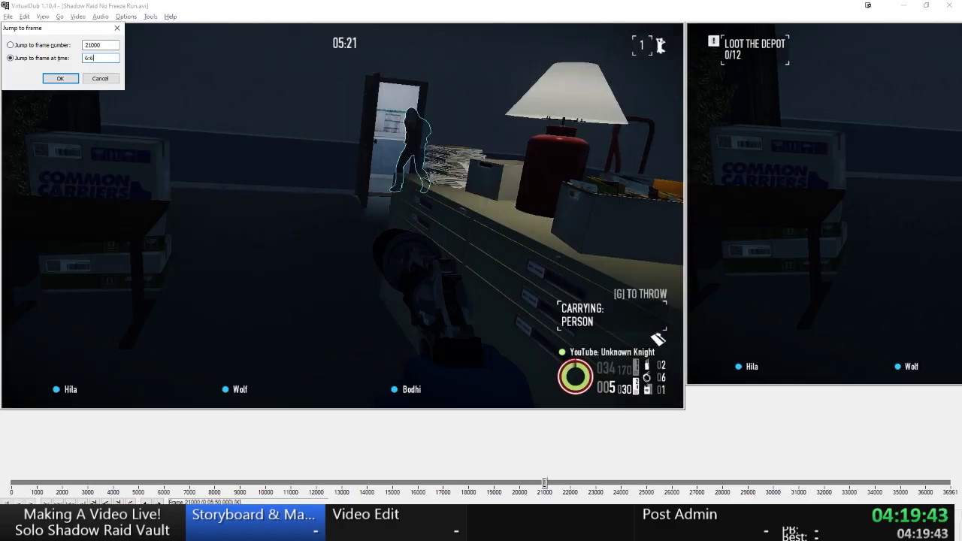
{"action": "type", "text": "3"}
{"action": "key", "text": "Return"}
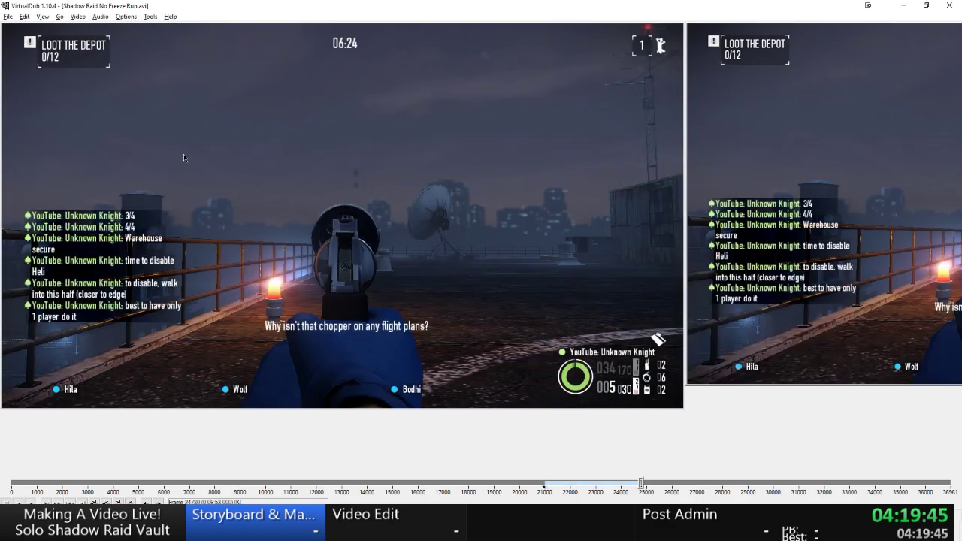
{"action": "key", "text": "alt+e"}
{"action": "key", "text": "Down"}
{"action": "key", "text": "Down"}
{"action": "key", "text": "Down"}
{"action": "key", "text": "Down"}
{"action": "key", "text": "Down"}
{"action": "key", "text": "Down"}
{"action": "key", "text": "Down"}
{"action": "key", "text": "Down"}
{"action": "key", "text": "Return"}
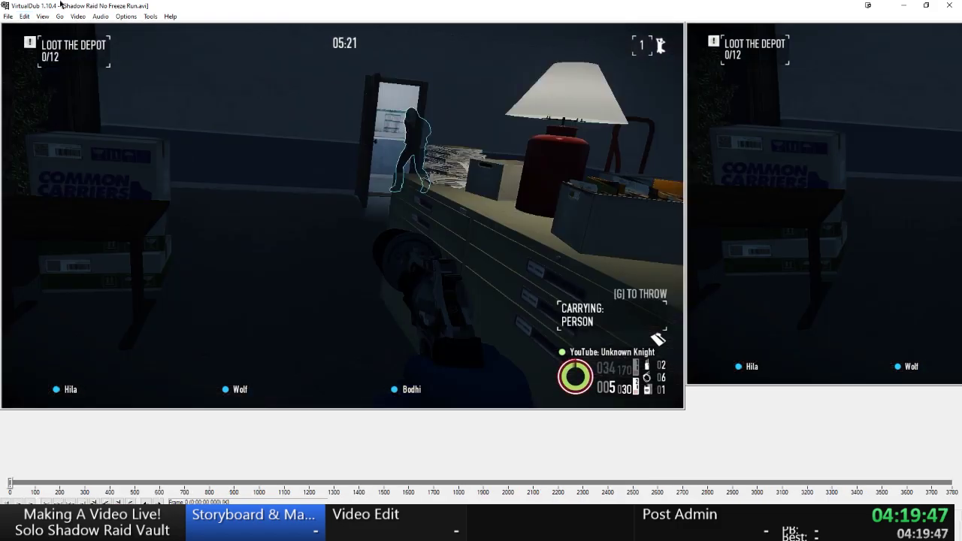
Remove the audio from the trimmed video and queue it for saving as the Clip - Warehouse file in the High folder.
{"action": "left_click", "coordinate": [100, 15]}
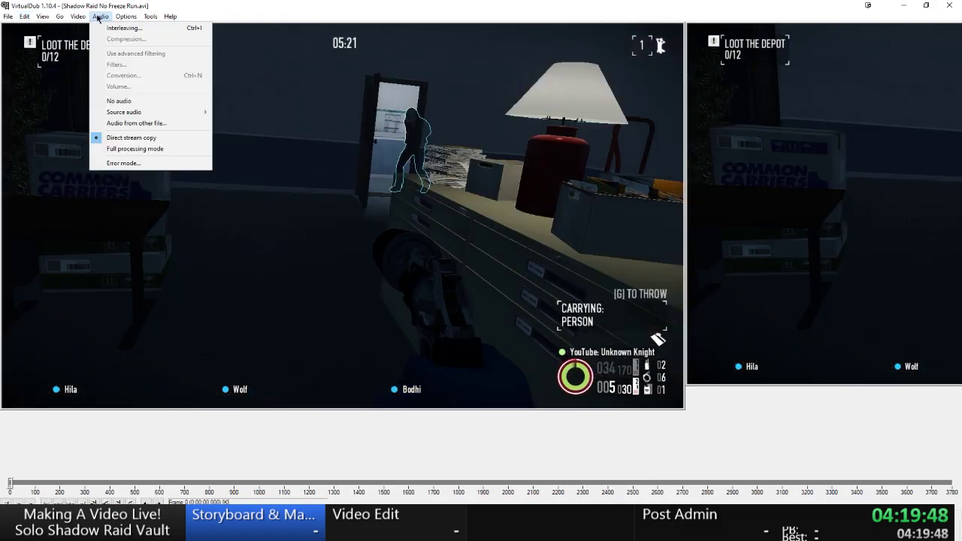
{"action": "left_click", "coordinate": [115, 102]}
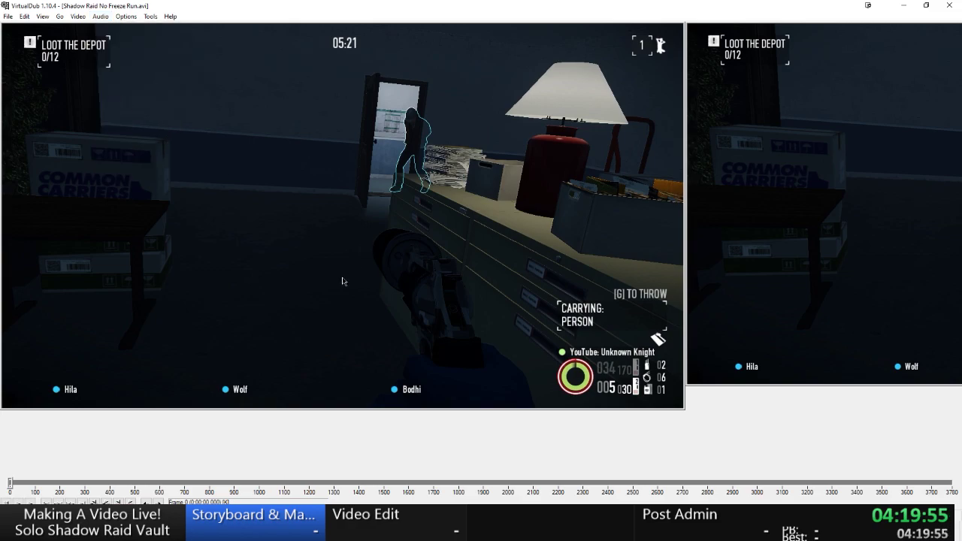
{"action": "key", "text": "F7"}
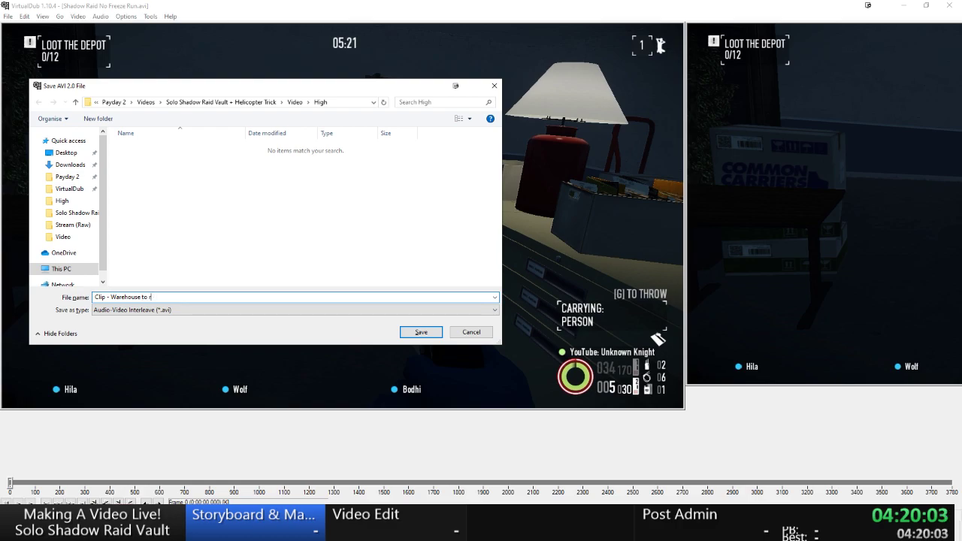
{"action": "key", "text": "Return"}
Switch to the Materials document in WordPad and delete the Warehouse to helipad (FG) line from the clip checklist.
{"action": "key", "text": "alt+Tab"}
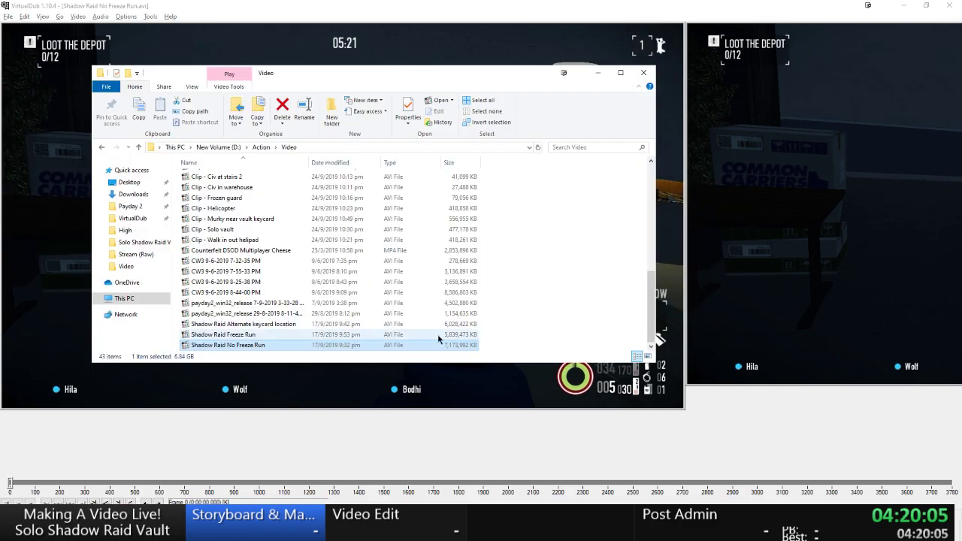
{"action": "left_click", "coordinate": [594, 306]}
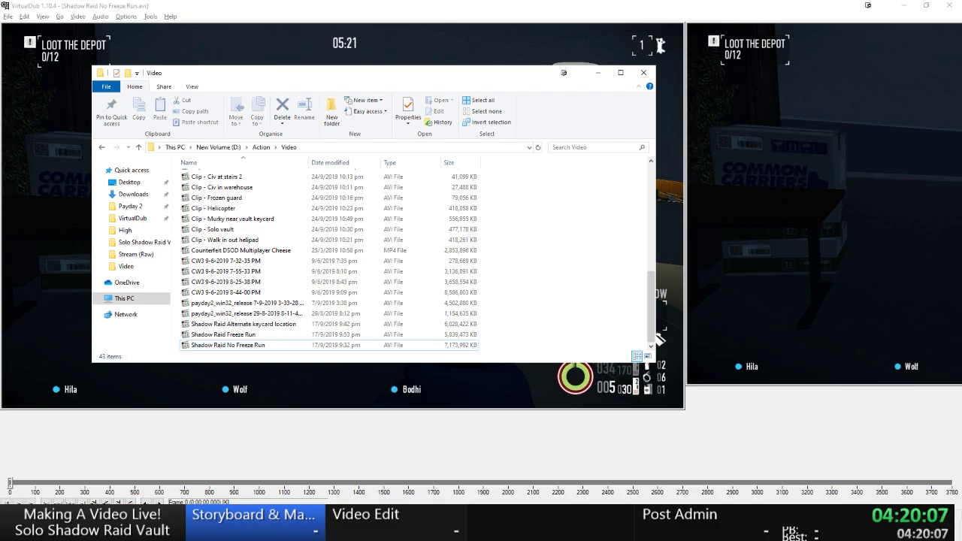
{"action": "key", "text": "alt+Tab"}
{"action": "left_click_drag", "start_coordinate": [538, 215], "coordinate": [351, 220]}
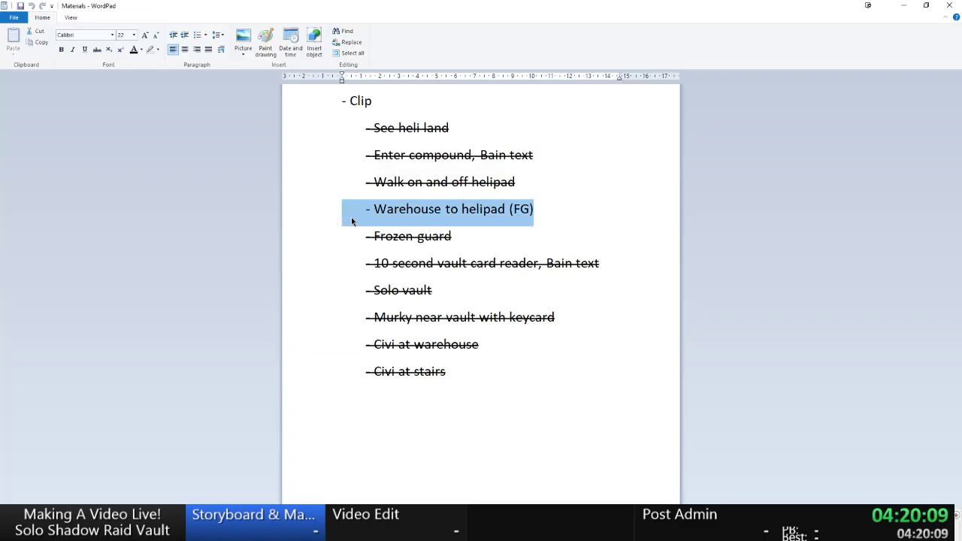
{"action": "left_click", "coordinate": [572, 208]}
{"action": "left_click_drag", "start_coordinate": [572, 208], "coordinate": [377, 213]}
{"action": "key", "text": "Delete"}
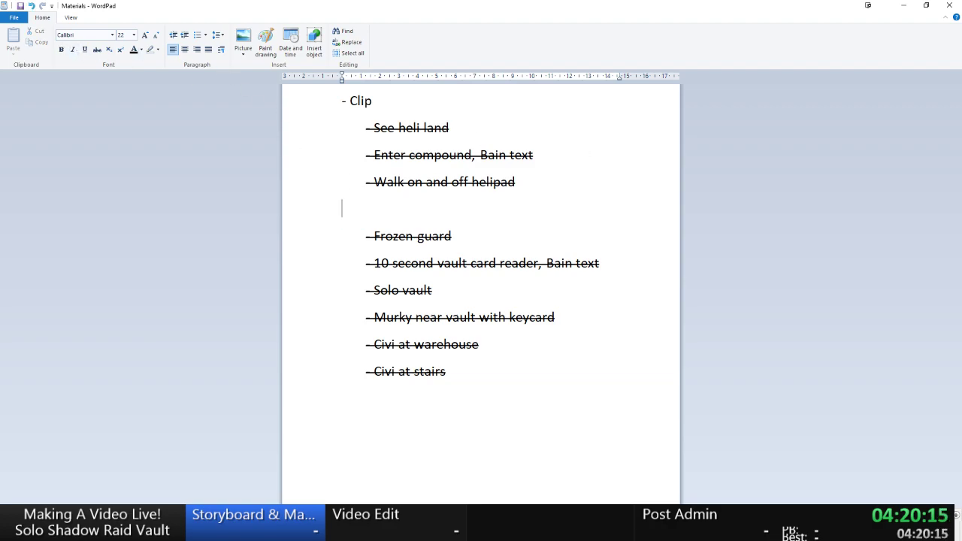
{"action": "key", "text": "BackSpace"}
Switch to the Video folder in File Explorer and review the Bain 10 second timelock and Bain text enter compound clips.
{"action": "mouse_move", "coordinate": [108, 526]}
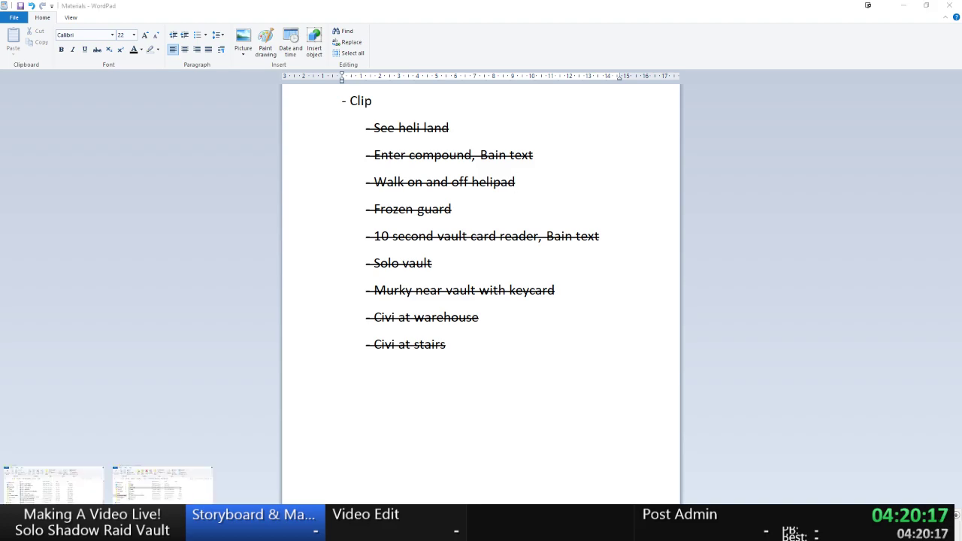
{"action": "left_click", "coordinate": [79, 489]}
{"action": "scroll", "coordinate": [374, 252], "scroll_direction": "up", "scroll_amount": 2}
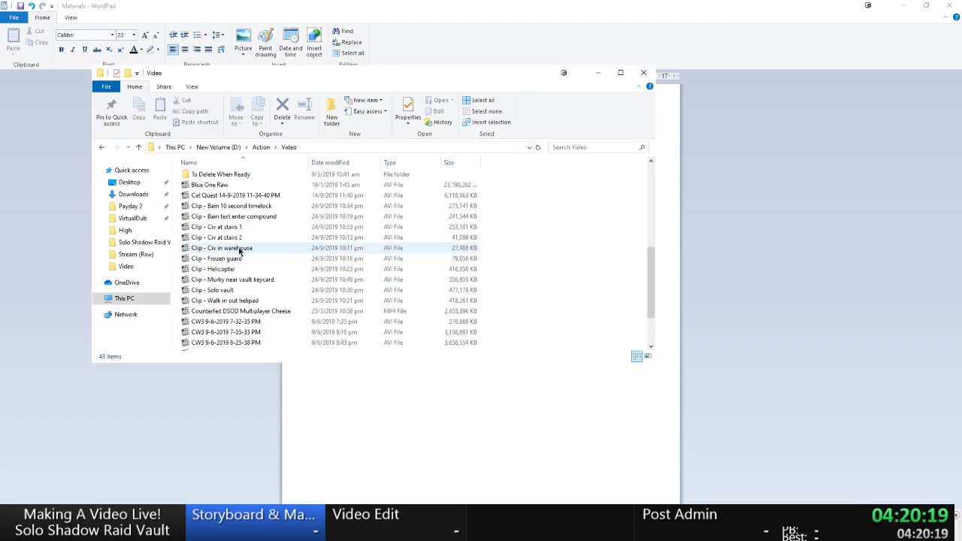
{"action": "double_click", "coordinate": [236, 205]}
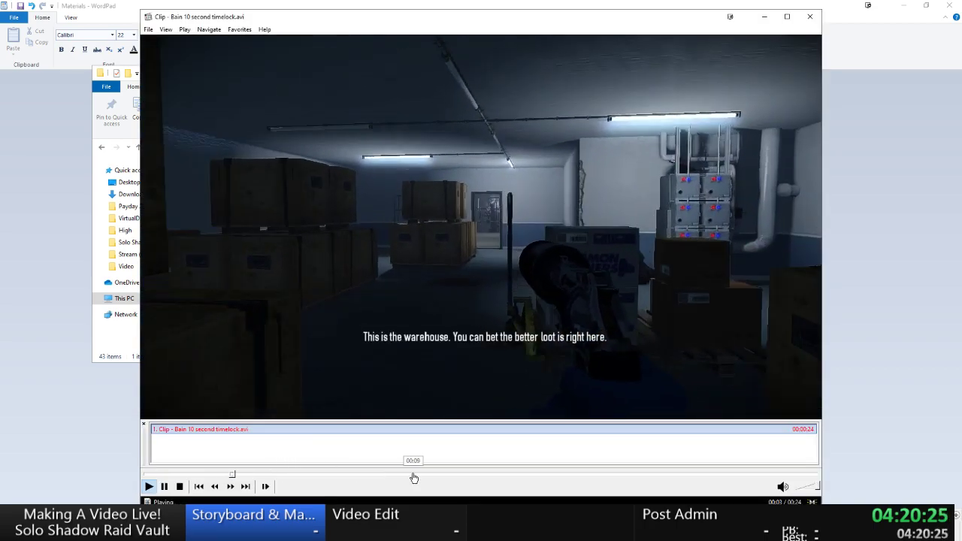
{"action": "left_click", "coordinate": [418, 477]}
{"action": "left_click", "coordinate": [482, 477]}
{"action": "left_click", "coordinate": [536, 477]}
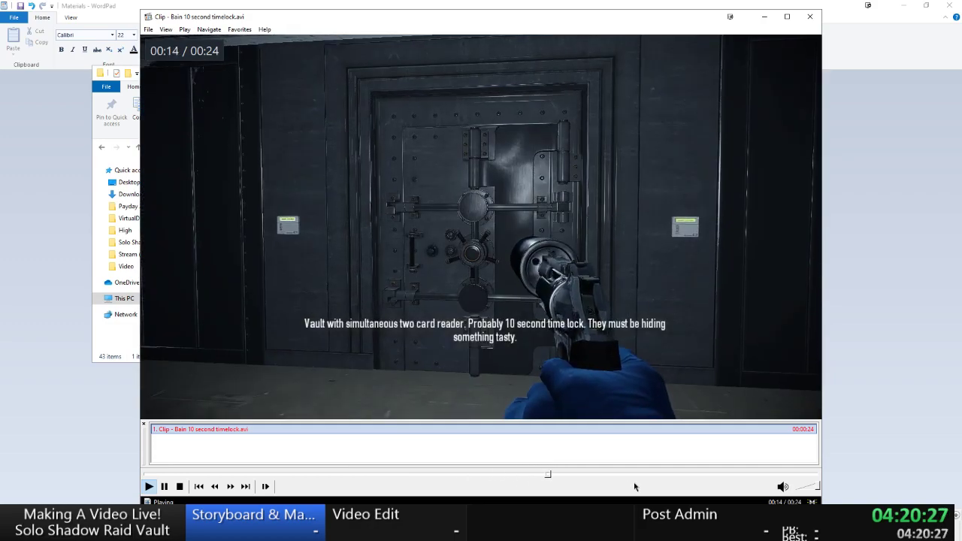
{"action": "left_click", "coordinate": [660, 477]}
{"action": "key", "text": "alt+F4"}
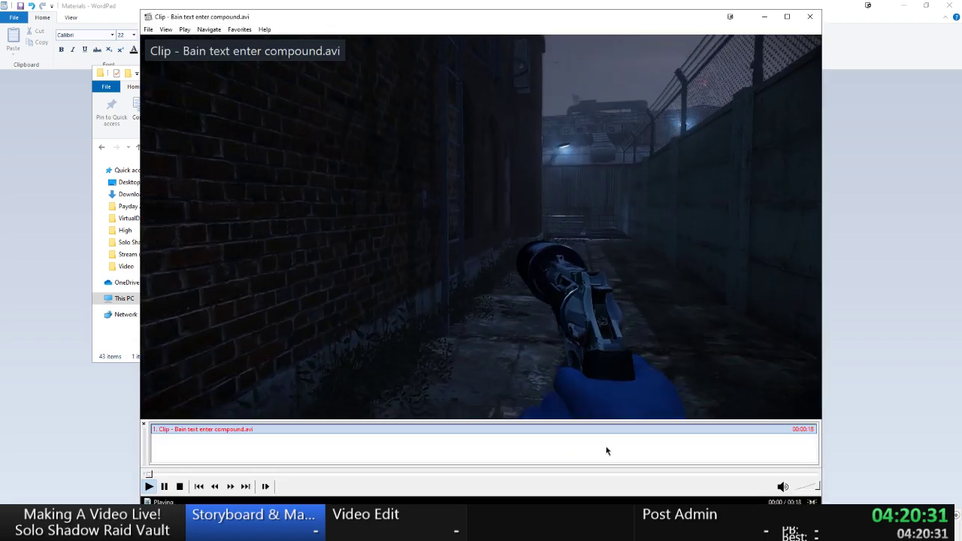
{"action": "key", "text": "alt+F4"}
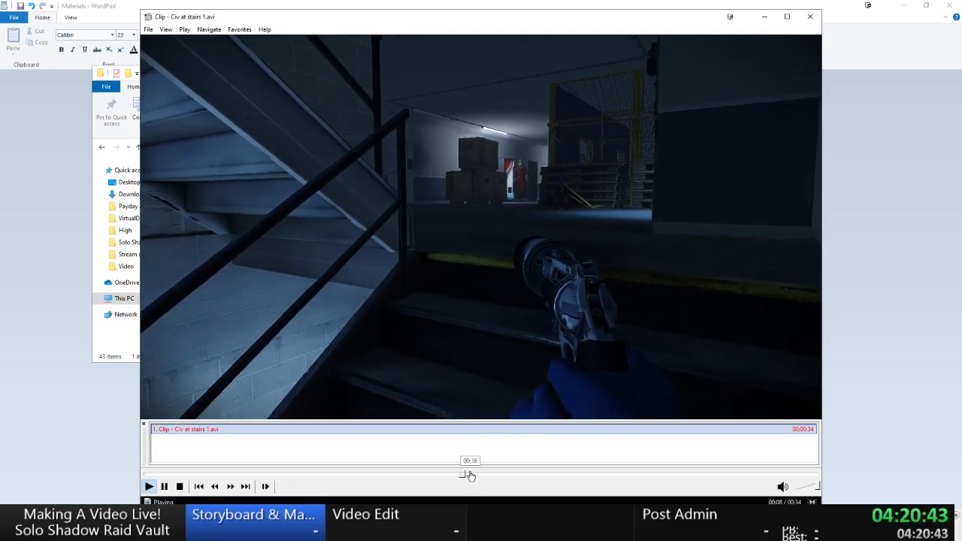
Skim through the rest of the Civ at stairs 1 clip and check the Civ at stairs 2 clip.
{"action": "left_click", "coordinate": [626, 475]}
{"action": "left_click", "coordinate": [666, 475]}
{"action": "key", "text": "alt+F4"}
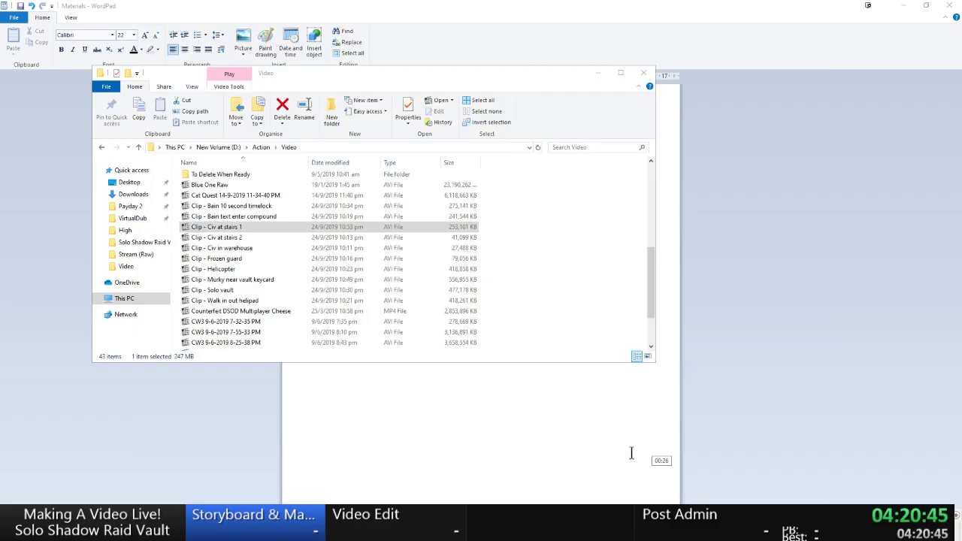
{"action": "double_click", "coordinate": [217, 238]}
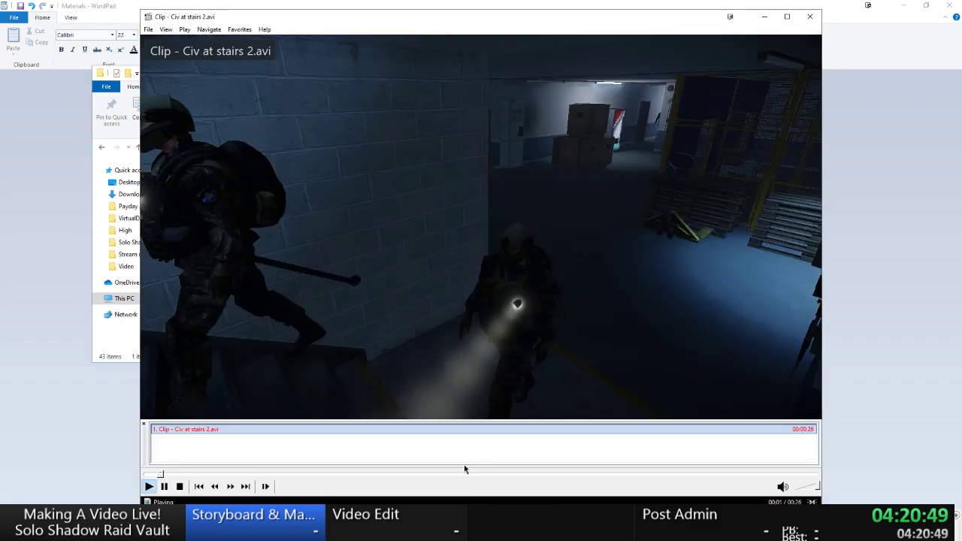
{"action": "key", "text": "alt+F4"}
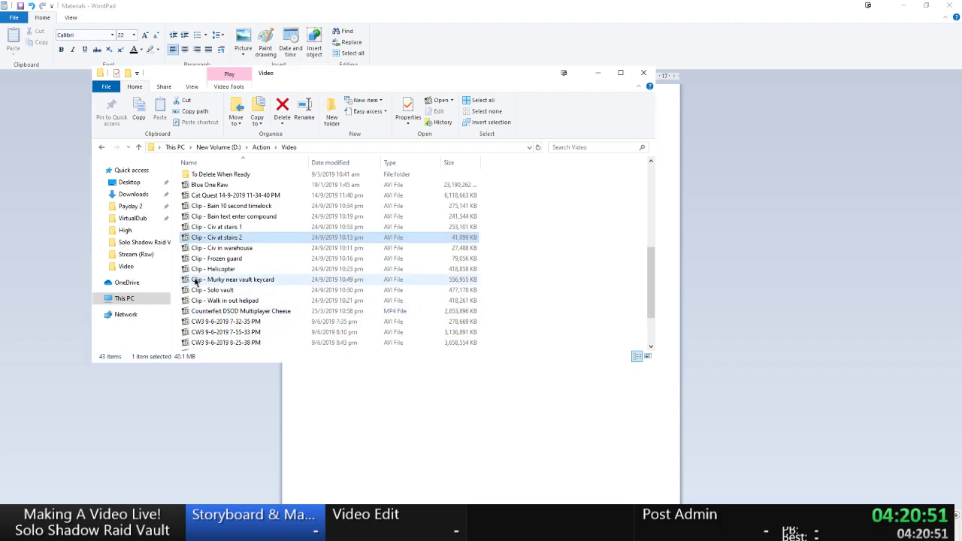
Play the Civ in warehouse clip, skimming towards its end, and check the Frozen guard clip.
{"action": "double_click", "coordinate": [212, 248]}
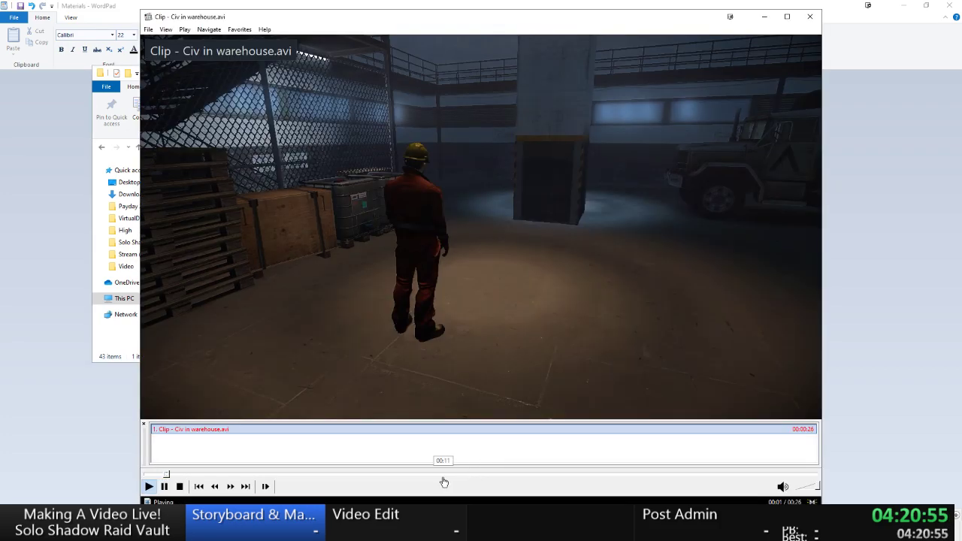
{"action": "left_click_drag", "start_coordinate": [444, 481], "coordinate": [700, 479]}
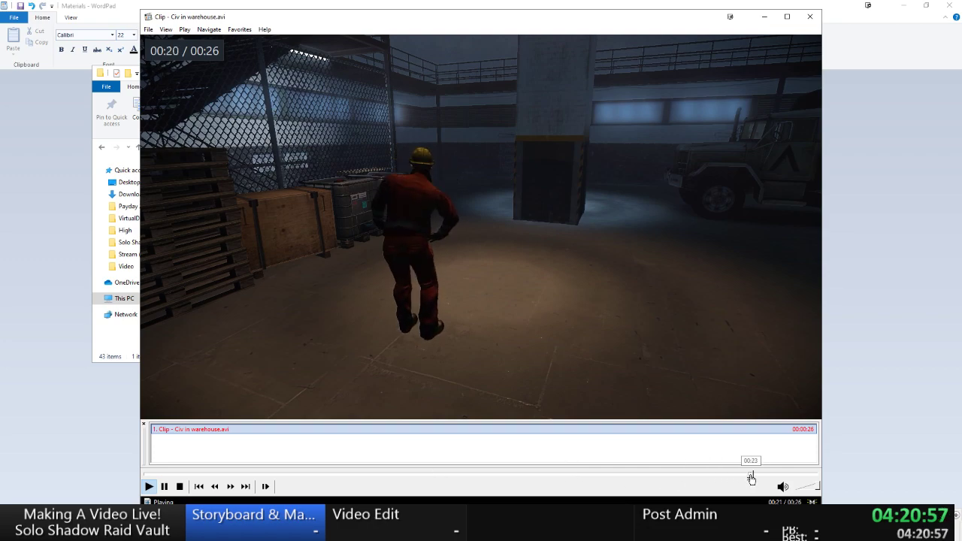
{"action": "key", "text": "alt+F4"}
{"action": "double_click", "coordinate": [204, 260]}
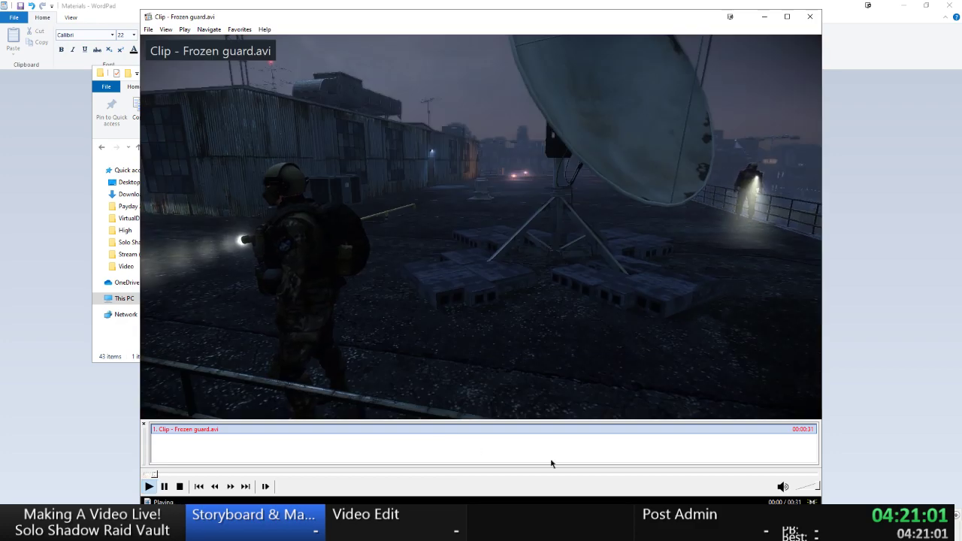
{"action": "key", "text": "alt+F4"}
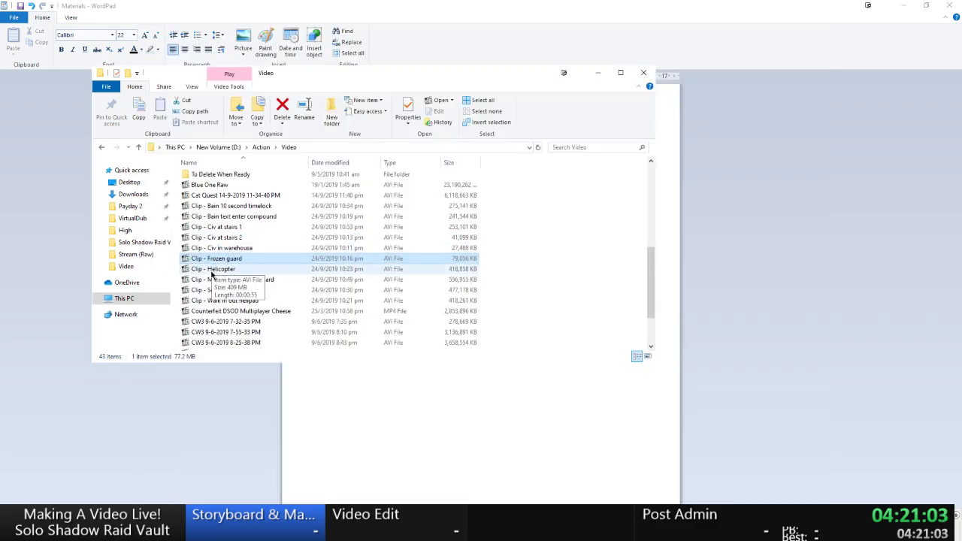
Play the Helicopter clip and skim through its middle part.
{"action": "double_click", "coordinate": [213, 269]}
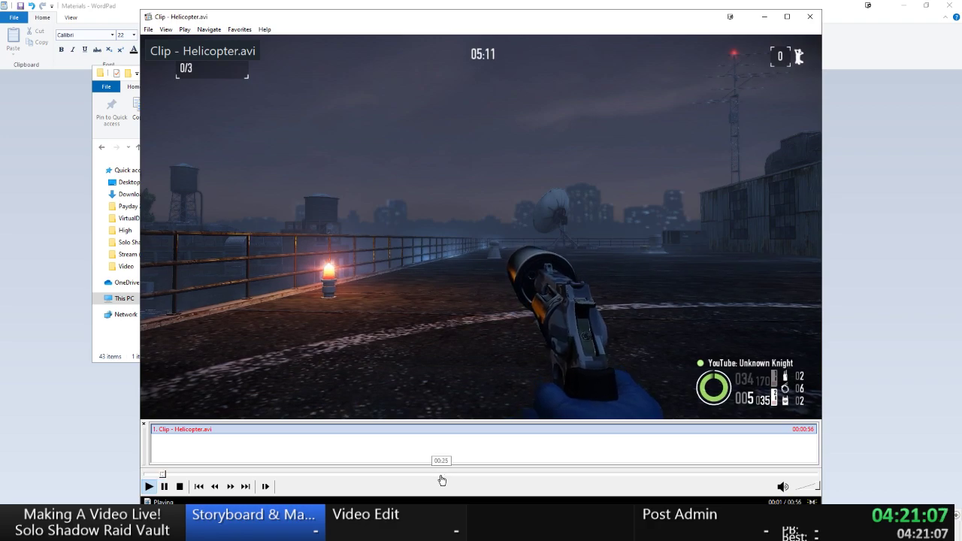
{"action": "left_click", "coordinate": [442, 473]}
{"action": "left_click", "coordinate": [543, 474]}
{"action": "key", "text": "alt+F4"}
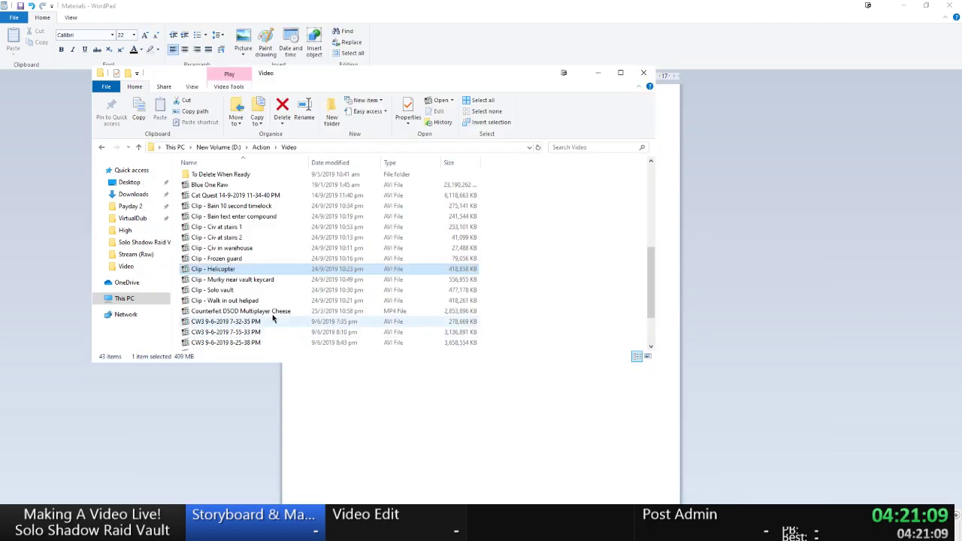
Review the Murky near vault keycard clip from start to end to find where the useful footage begins.
{"action": "double_click", "coordinate": [228, 279]}
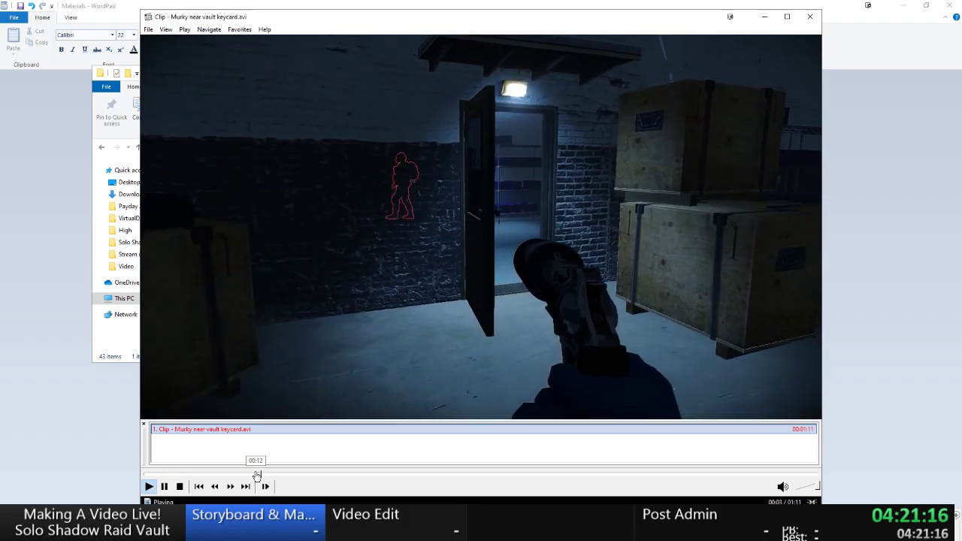
{"action": "left_click", "coordinate": [261, 474]}
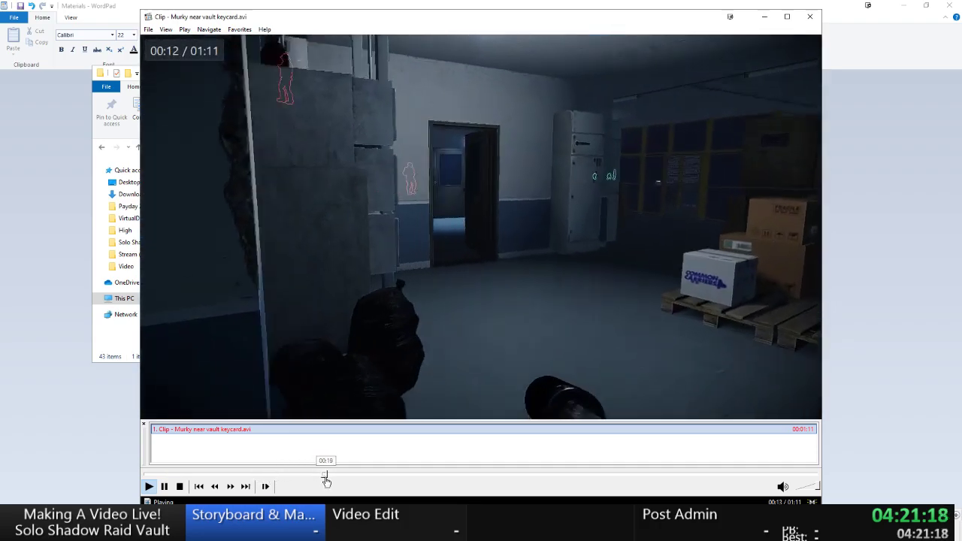
{"action": "left_click", "coordinate": [326, 474]}
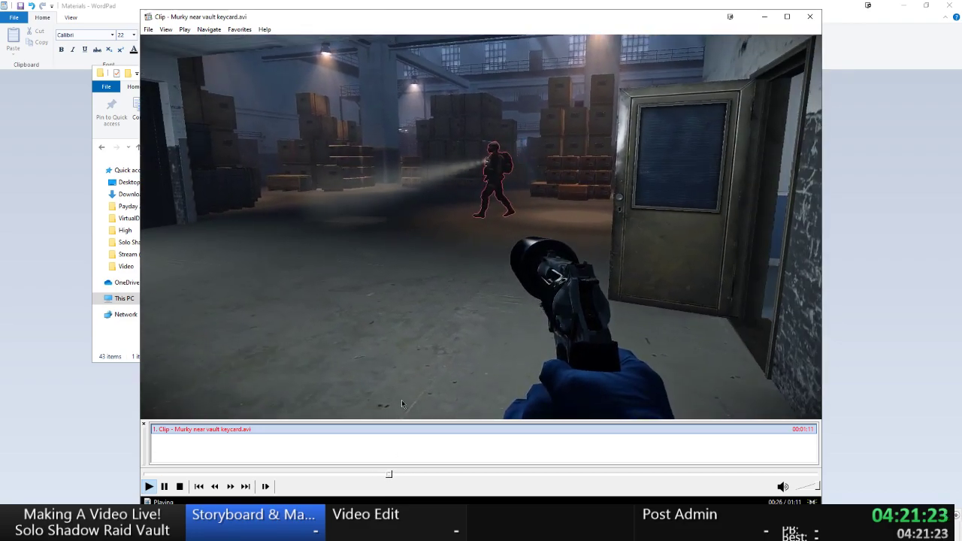
{"action": "left_click", "coordinate": [423, 474]}
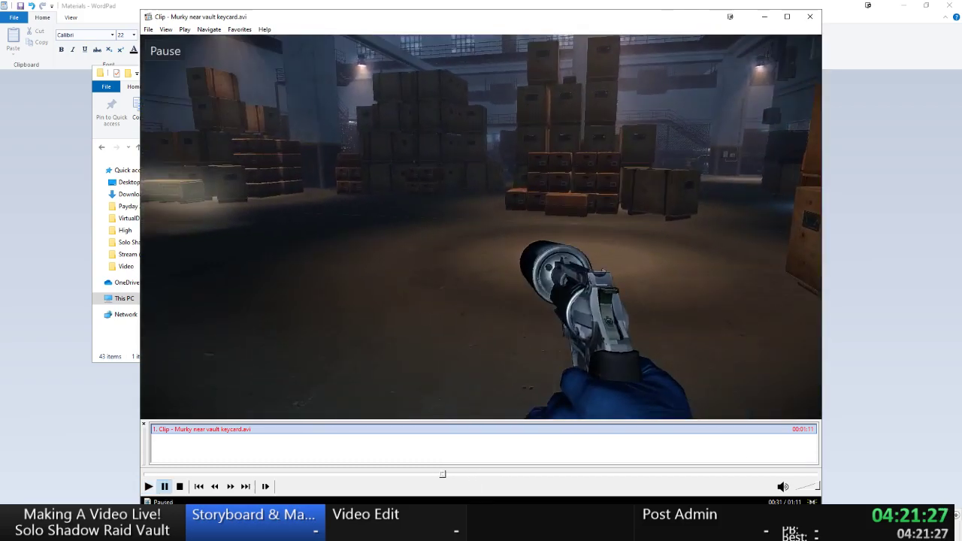
{"action": "left_click", "coordinate": [561, 384]}
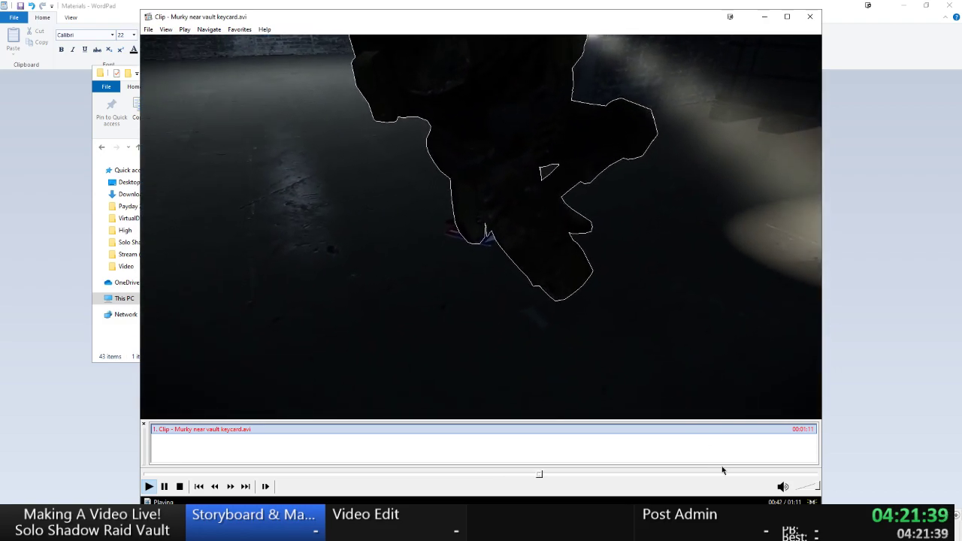
{"action": "left_click", "coordinate": [569, 474]}
{"action": "left_click", "coordinate": [609, 474]}
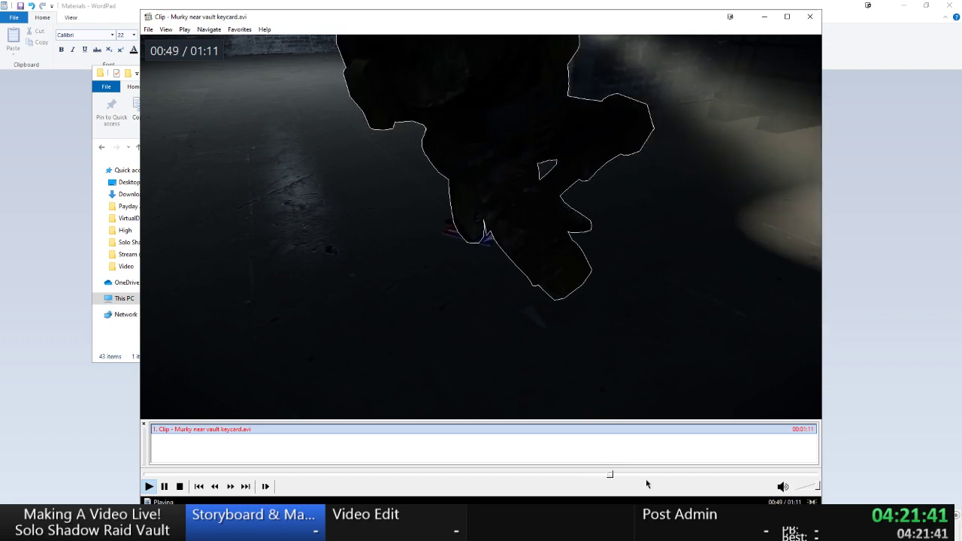
{"action": "left_click", "coordinate": [685, 474]}
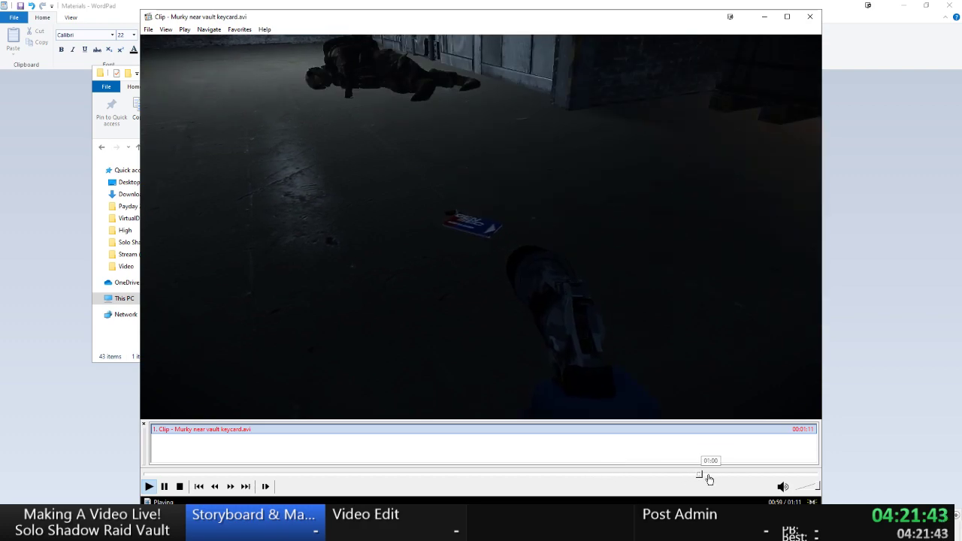
{"action": "left_click", "coordinate": [652, 474]}
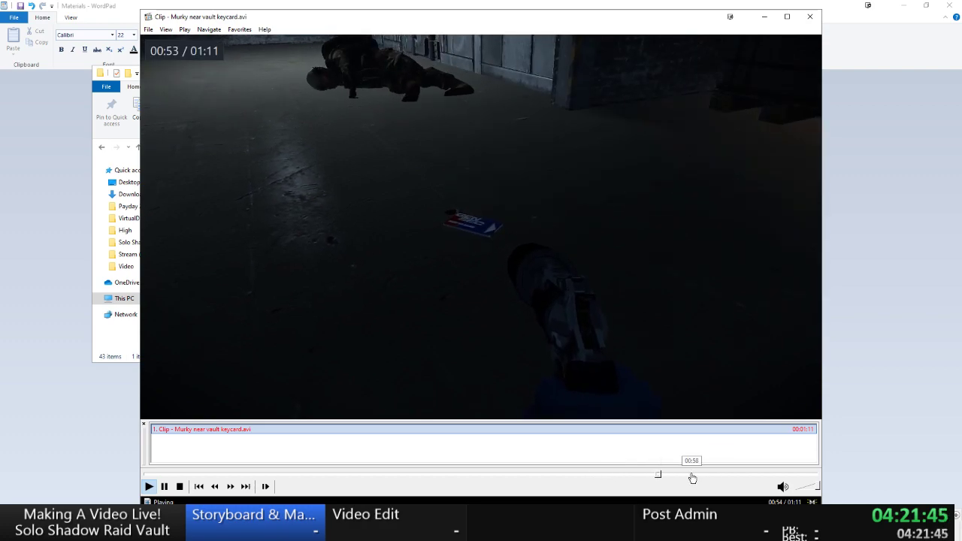
{"action": "left_click", "coordinate": [692, 477]}
{"action": "left_click", "coordinate": [742, 478]}
{"action": "left_click_drag", "start_coordinate": [741, 478], "coordinate": [801, 476]}
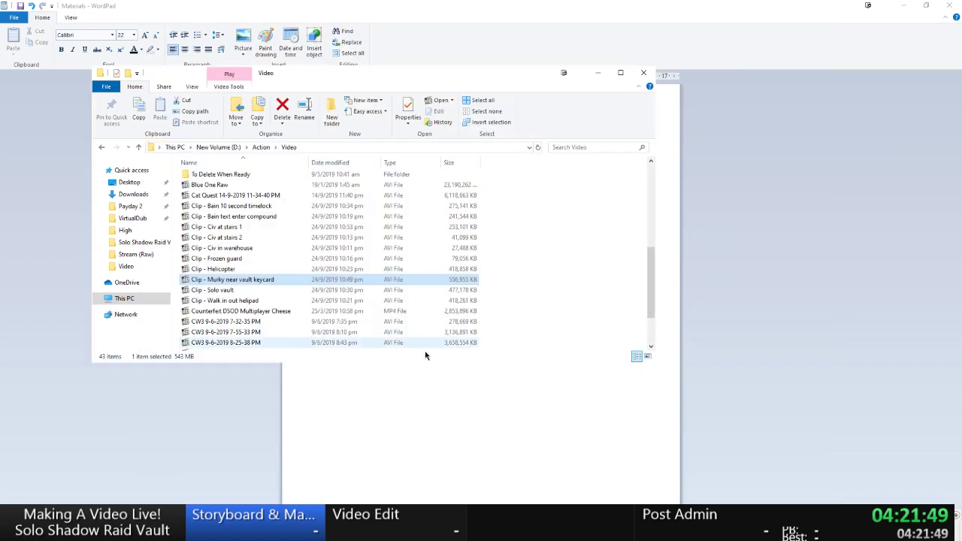
Load the Murky near vault keycard clip from the Video folder into VirtualDub and go to frame 1500.
{"action": "key", "text": "alt+Tab"}
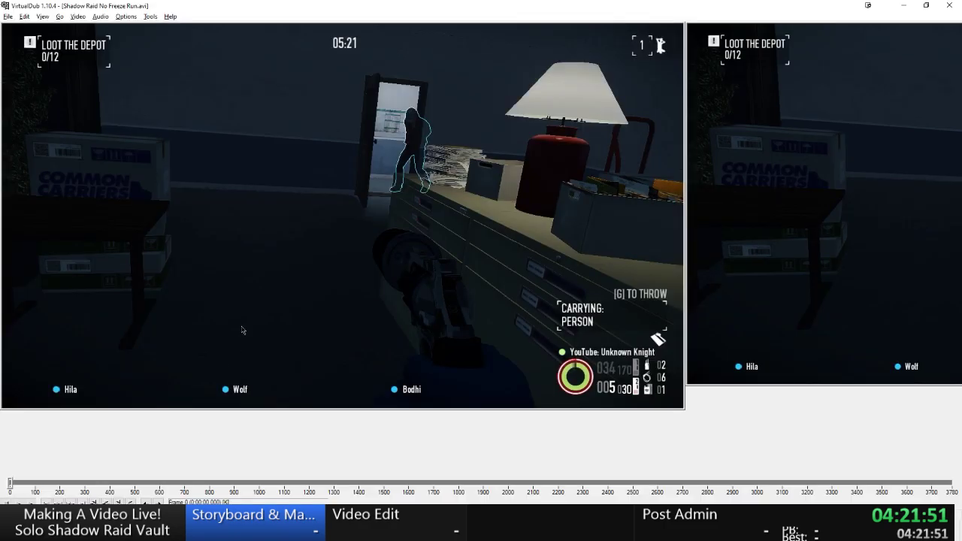
{"action": "key", "text": "alt+Tab"}
{"action": "key", "text": "alt+Tab"}
{"action": "left_click_drag", "start_coordinate": [220, 284], "coordinate": [350, 233]}
{"action": "key", "text": "ctrl+g"}
{"action": "key", "text": "Tab"}
{"action": "key", "text": "Return"}
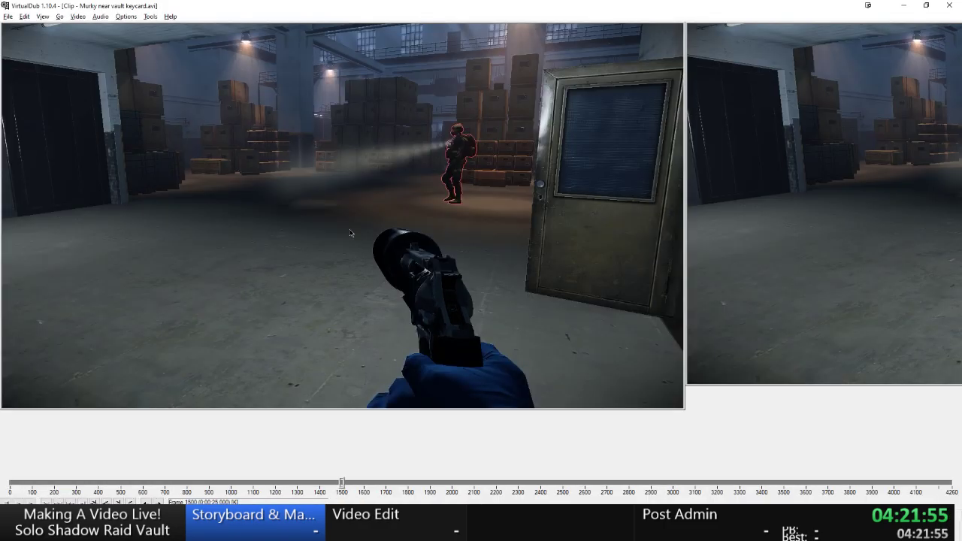
Crop the clip to the range from frame 1500 to the end and queue it for saving as Clip - Murky near vault keycard in the High folder.
{"action": "key", "text": "ctrl+Right"}
{"action": "key", "text": "End"}
{"action": "key", "text": "alt+e"}
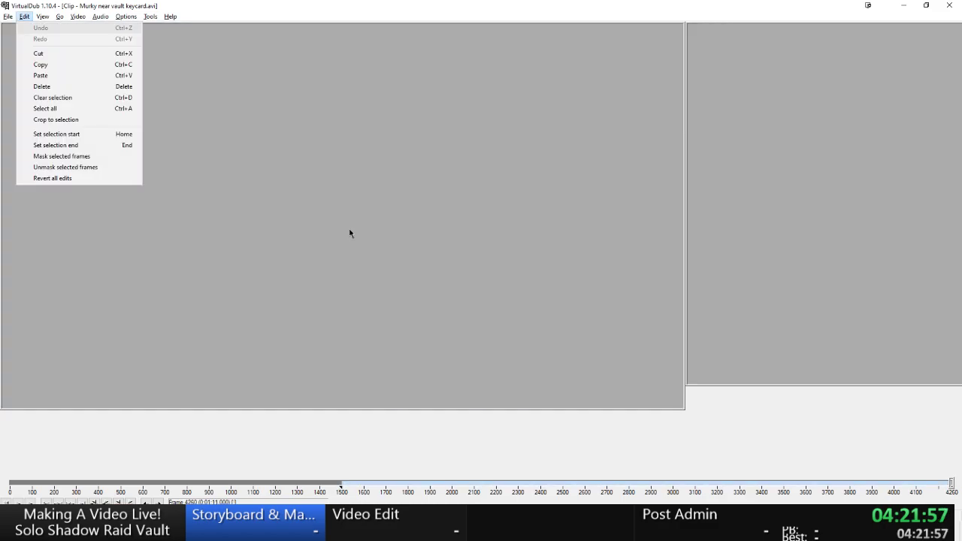
{"action": "key", "text": "o"}
{"action": "key", "text": "F7"}
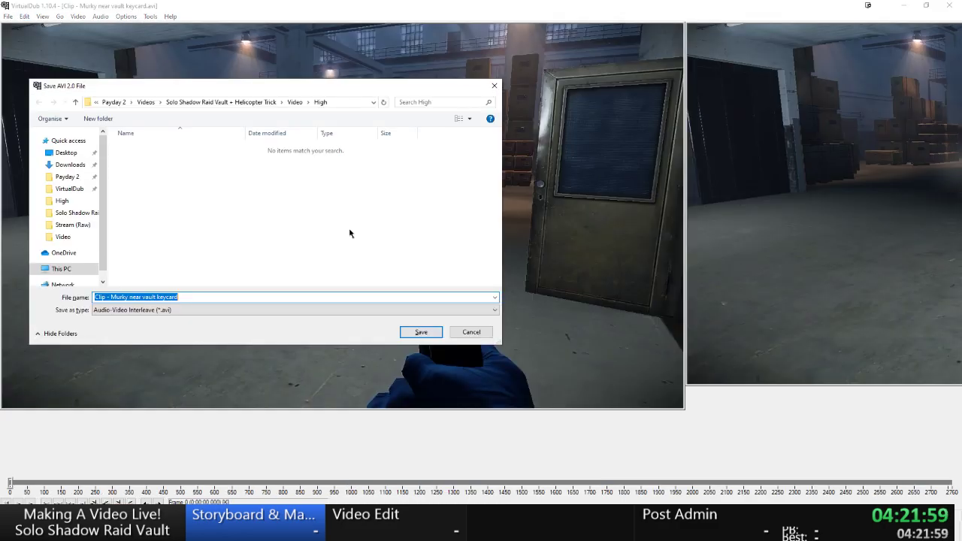
{"action": "key", "text": "Return"}
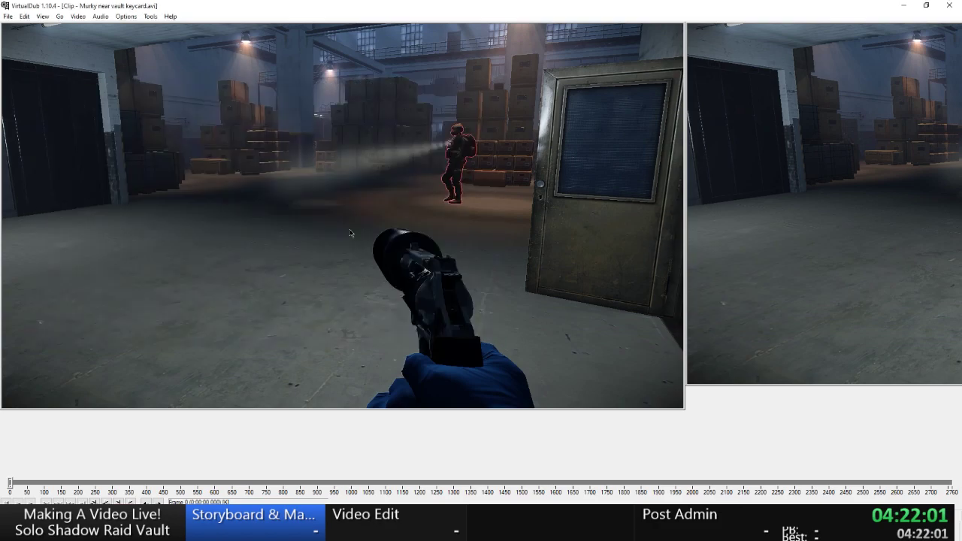
Check the Solo vault and Walk in out helipad clips from the Video folder, and return to VirtualDub.
{"action": "key", "text": "alt+Tab"}
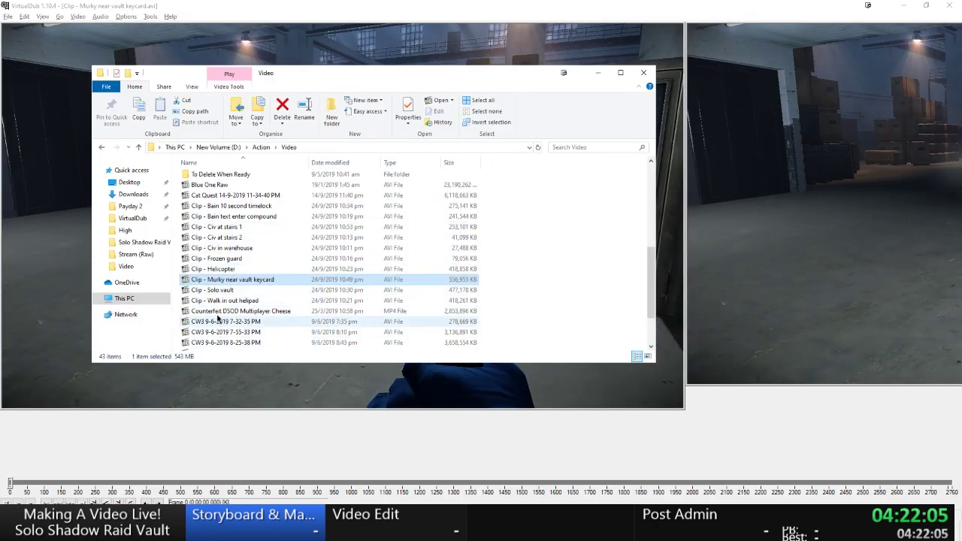
{"action": "double_click", "coordinate": [222, 290]}
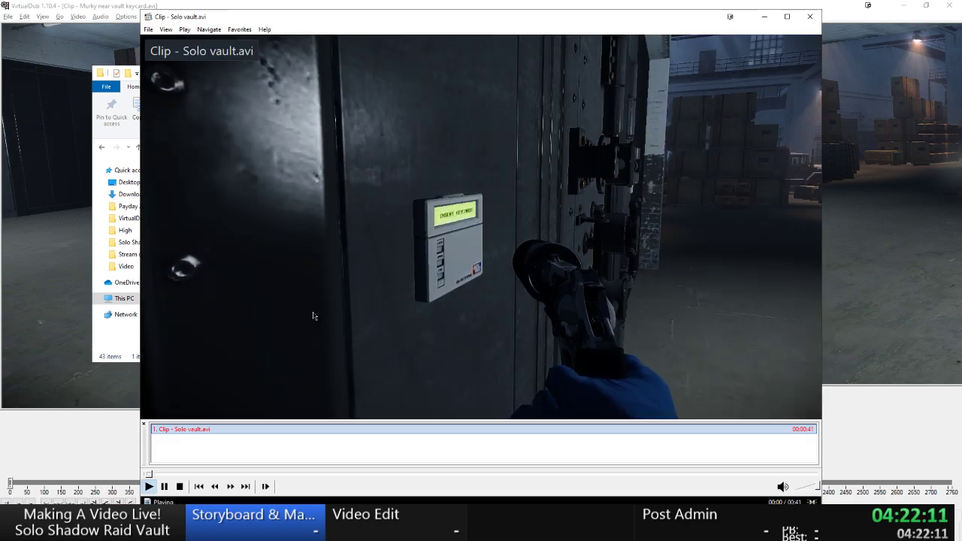
{"action": "key", "text": "alt+F4"}
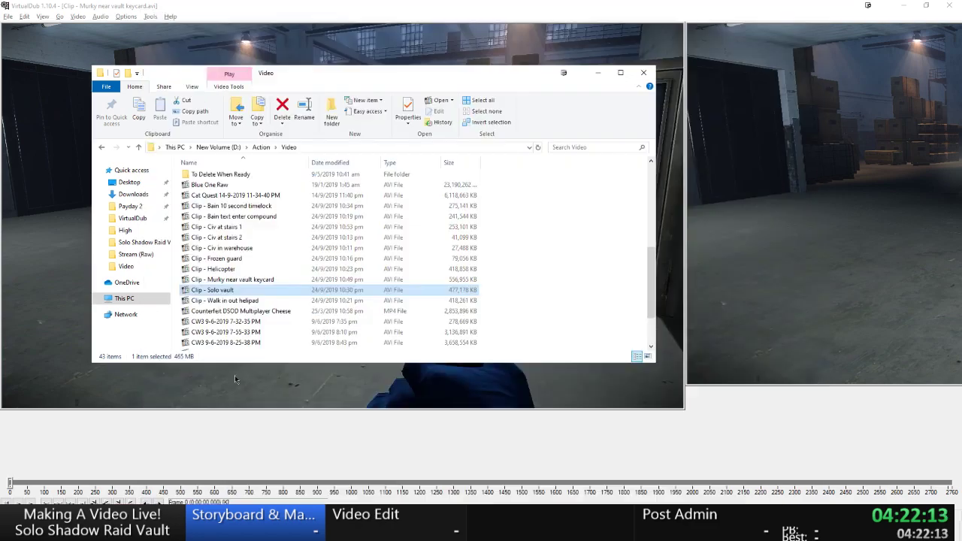
{"action": "double_click", "coordinate": [225, 301]}
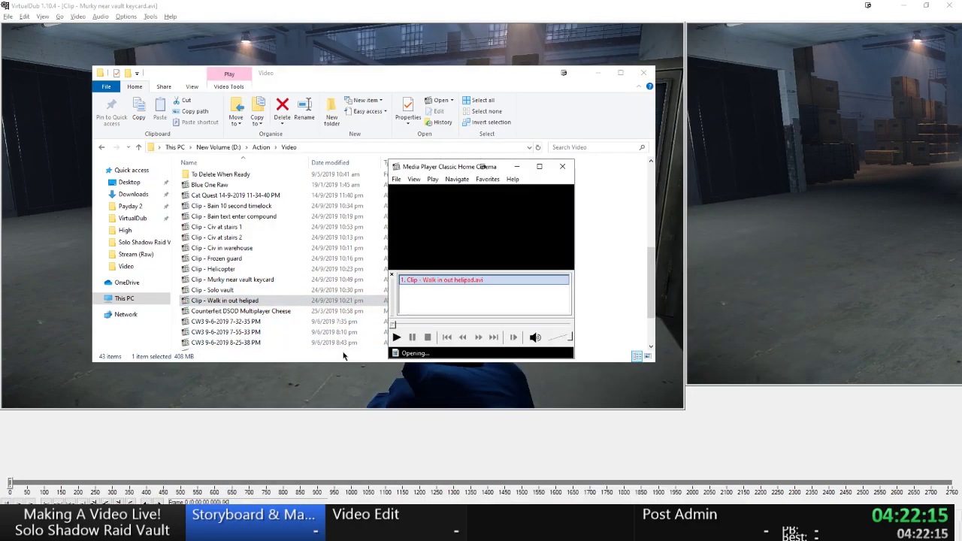
{"action": "key", "text": "alt+F4"}
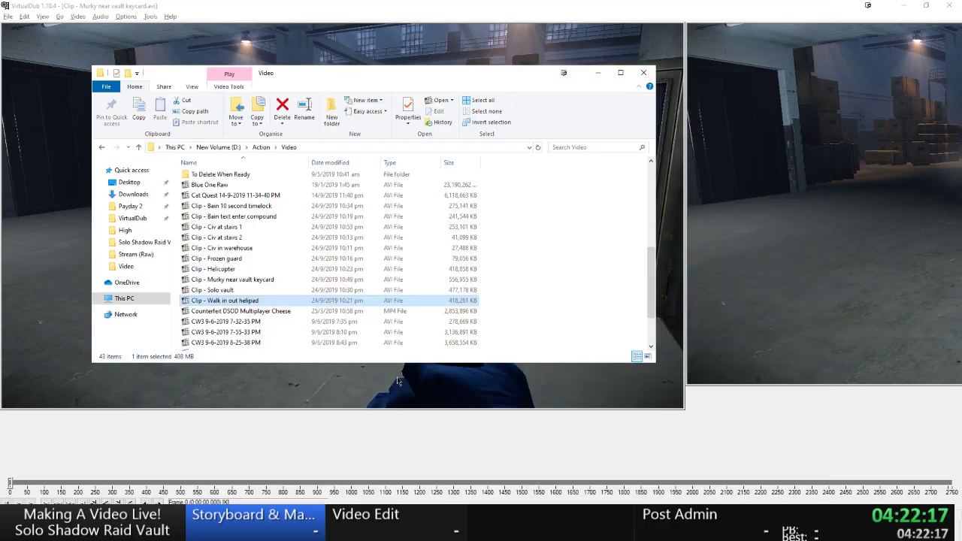
{"action": "key", "text": "alt+Tab"}
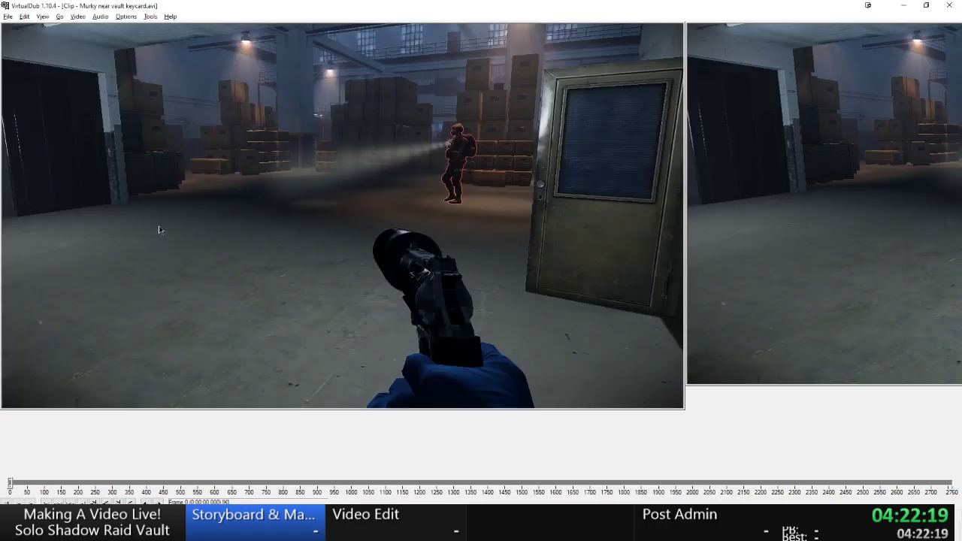
Check the jobs waiting in the VirtualDub job queue, including Gameplay - No freeze, and close the job list.
{"action": "key", "text": "F4"}
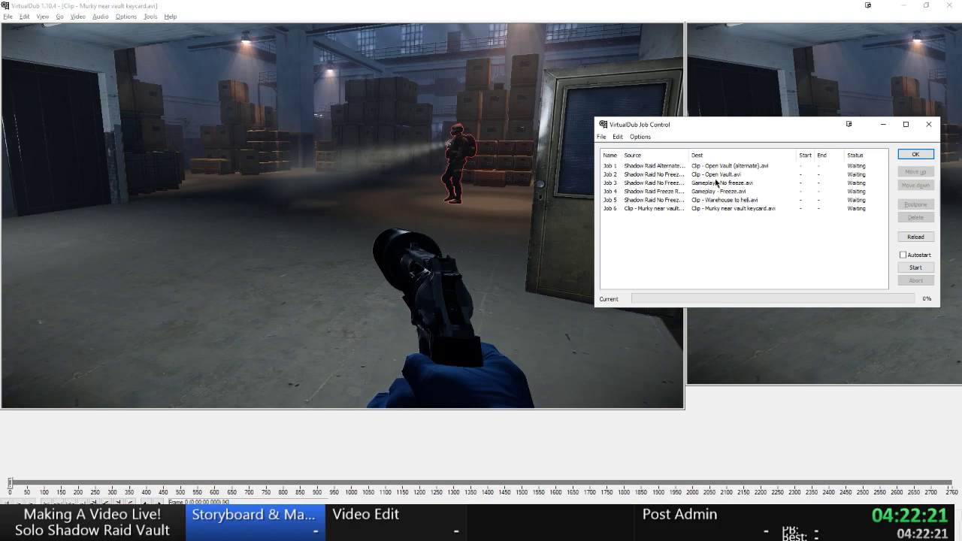
{"action": "left_click", "coordinate": [707, 185]}
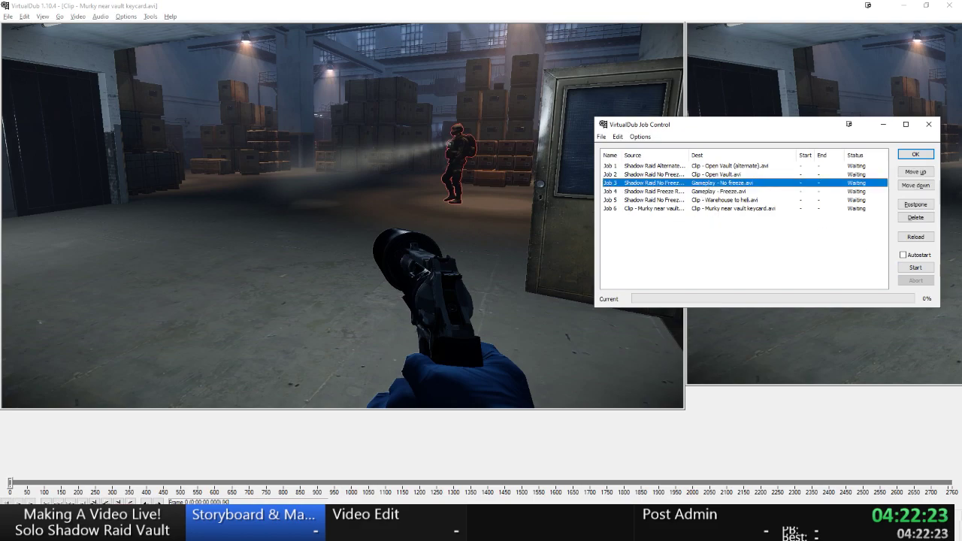
{"action": "key", "text": "Escape"}
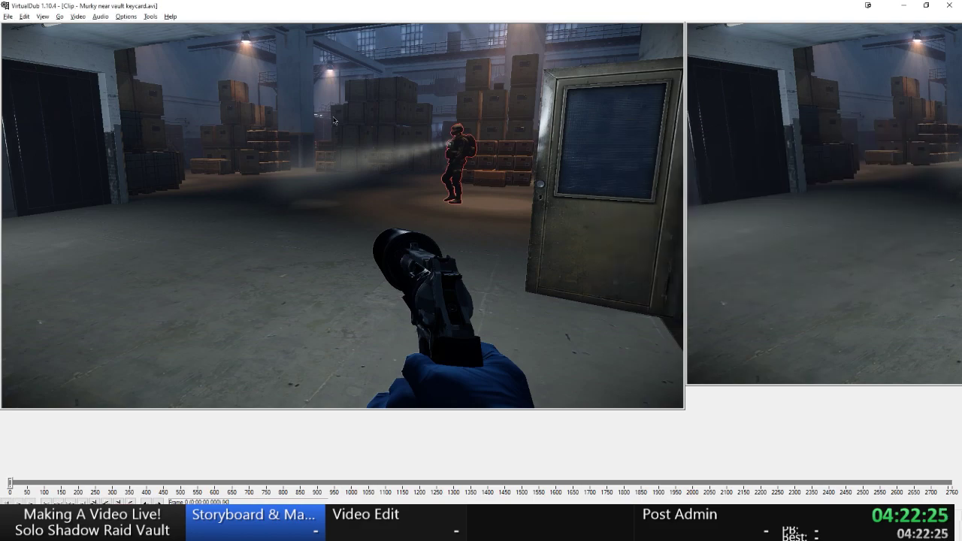
Open the Batch Wizard and set its output location to the Video\High folder of the Solo Shadow Raid Vault + Helicopter Trick project.
{"action": "left_click", "coordinate": [8, 16]}
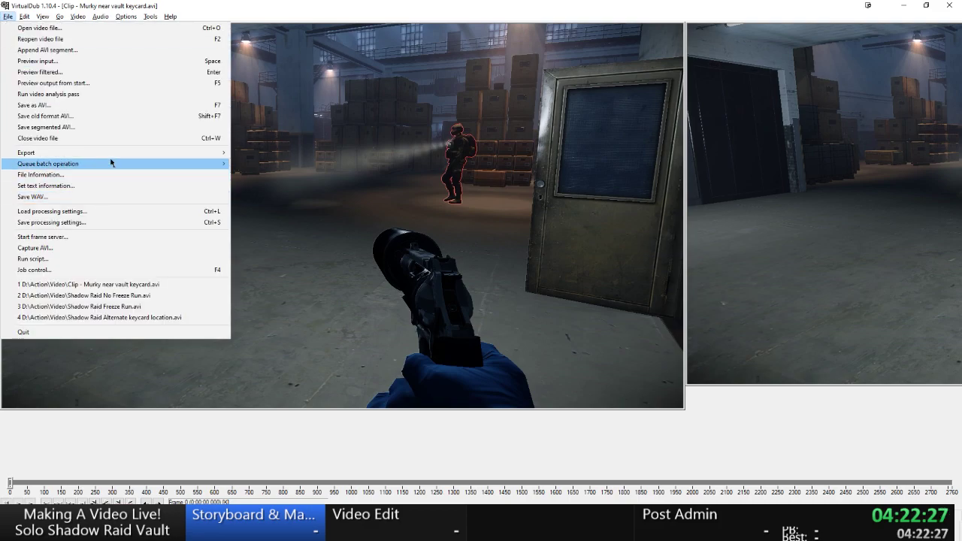
{"action": "mouse_move", "coordinate": [113, 155]}
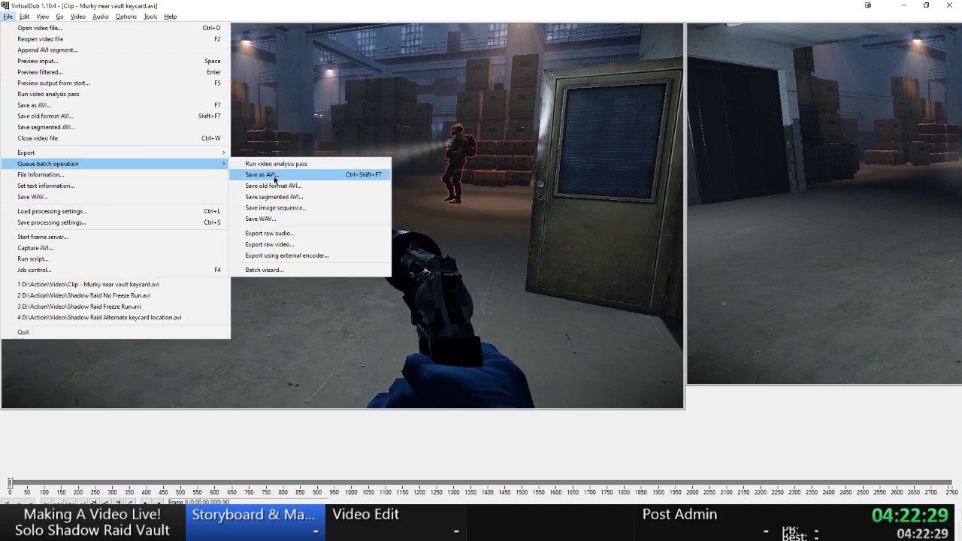
{"action": "left_click", "coordinate": [275, 270]}
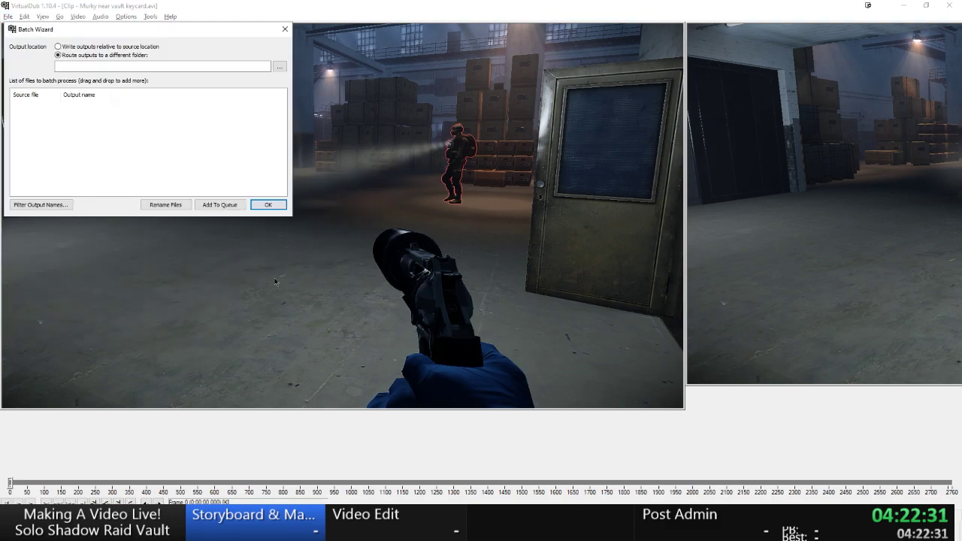
{"action": "left_click", "coordinate": [88, 525]}
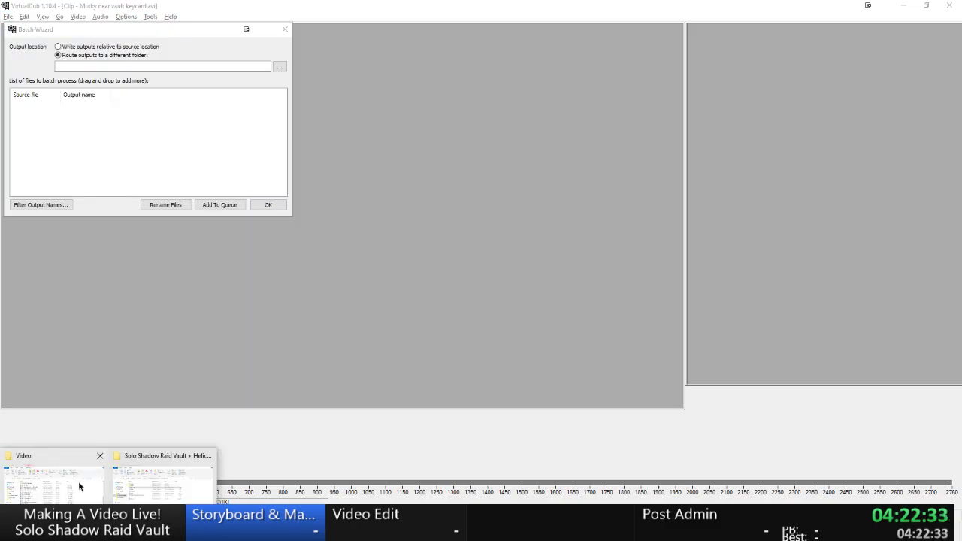
{"action": "left_click", "coordinate": [153, 490]}
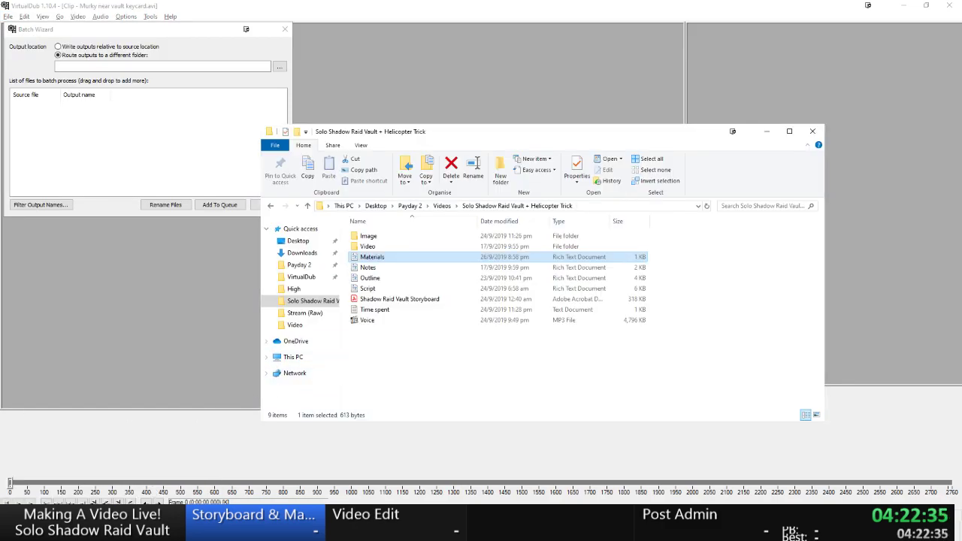
{"action": "left_click", "coordinate": [88, 526]}
{"action": "left_click", "coordinate": [200, 495]}
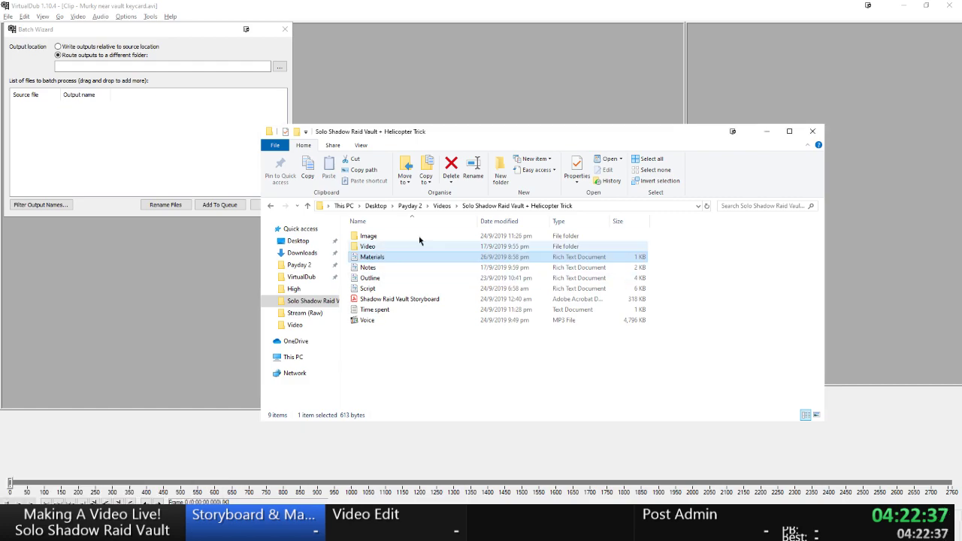
{"action": "double_click", "coordinate": [367, 246]}
{"action": "double_click", "coordinate": [366, 236]}
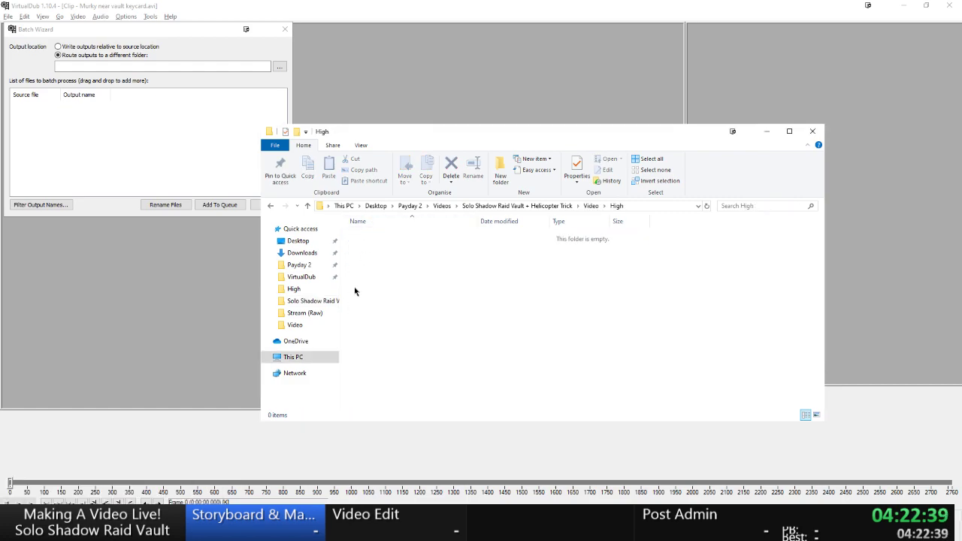
{"action": "key", "text": "alt+d"}
{"action": "left_click", "coordinate": [168, 64]}
{"action": "key", "text": "ctrl+v"}
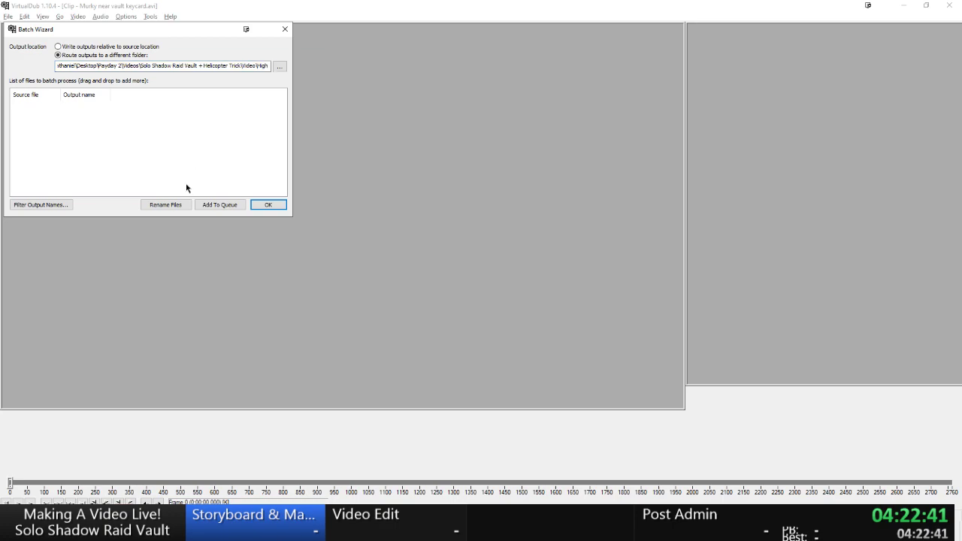
Add every "Clip -" file in the D: Action\Video folder except Murky near vault keycard to the Batch Wizard list.
{"action": "left_click", "coordinate": [58, 496]}
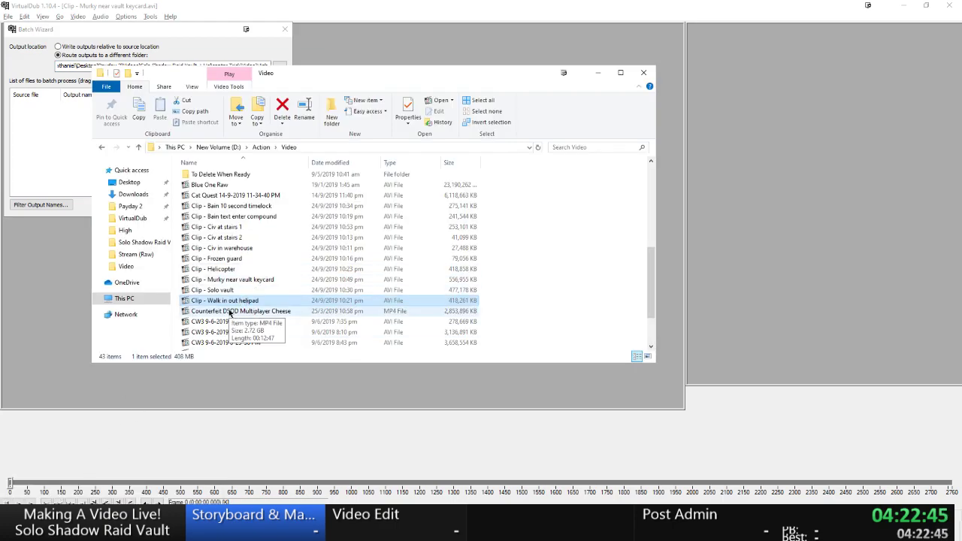
{"action": "left_click", "coordinate": [226, 207], "text": "shift"}
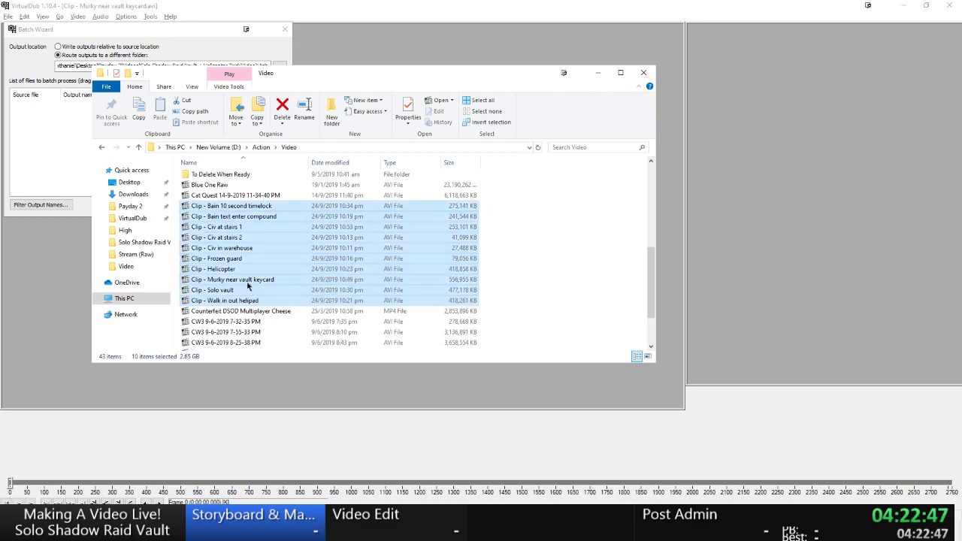
{"action": "left_click", "coordinate": [248, 282], "text": "ctrl"}
{"action": "left_click_drag", "start_coordinate": [213, 252], "coordinate": [55, 148]}
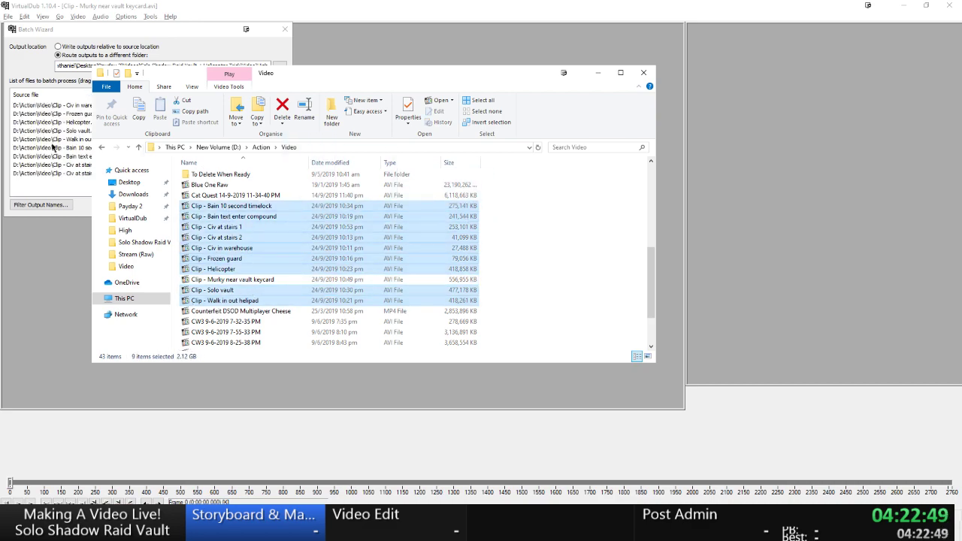
Queue all the listed clips to be re-saved as AVI and close the Batch Wizard.
{"action": "left_click", "coordinate": [55, 147]}
{"action": "left_click", "coordinate": [219, 206]}
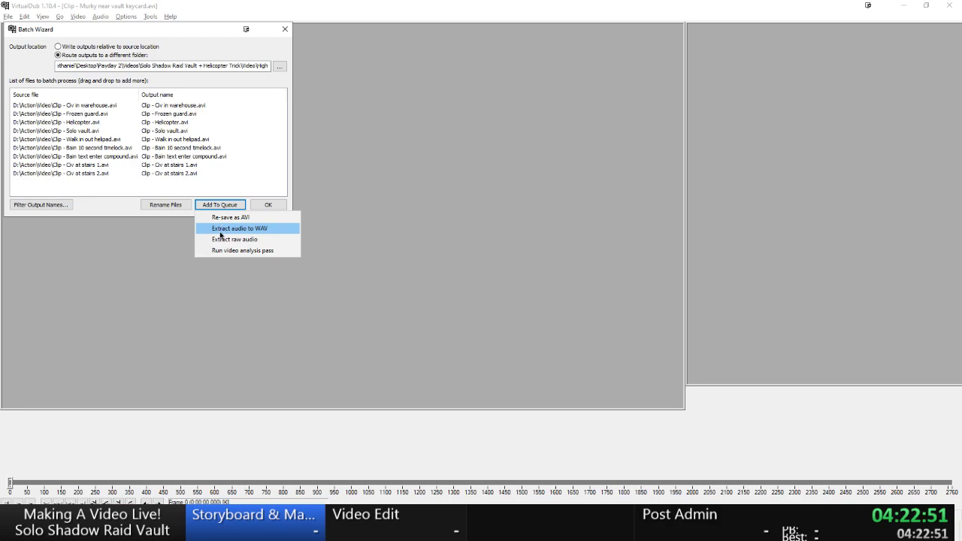
{"action": "left_click", "coordinate": [219, 217]}
{"action": "left_click", "coordinate": [280, 207]}
Open Job Control, look over the queued clips and start processing the queue.
{"action": "key", "text": "F4"}
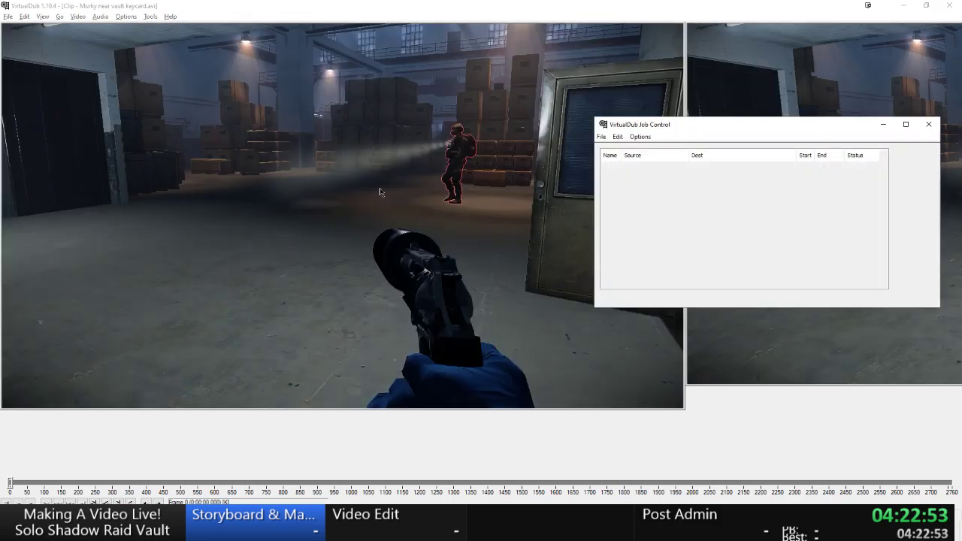
{"action": "mouse_move", "coordinate": [884, 188]}
{"action": "left_mouse_down"}
{"action": "mouse_move", "coordinate": [884, 203]}
{"action": "mouse_move", "coordinate": [884, 183]}
{"action": "left_mouse_up"}
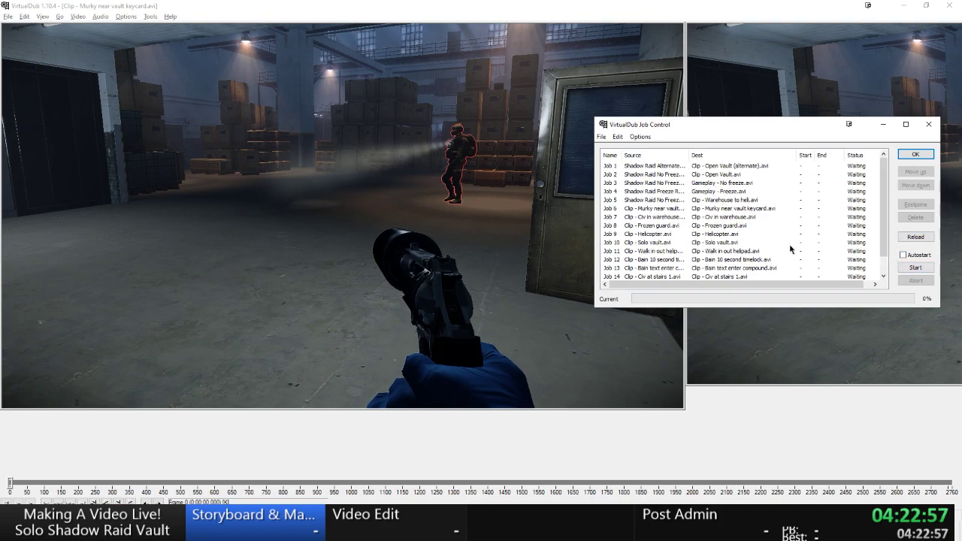
{"action": "left_click", "coordinate": [915, 268]}
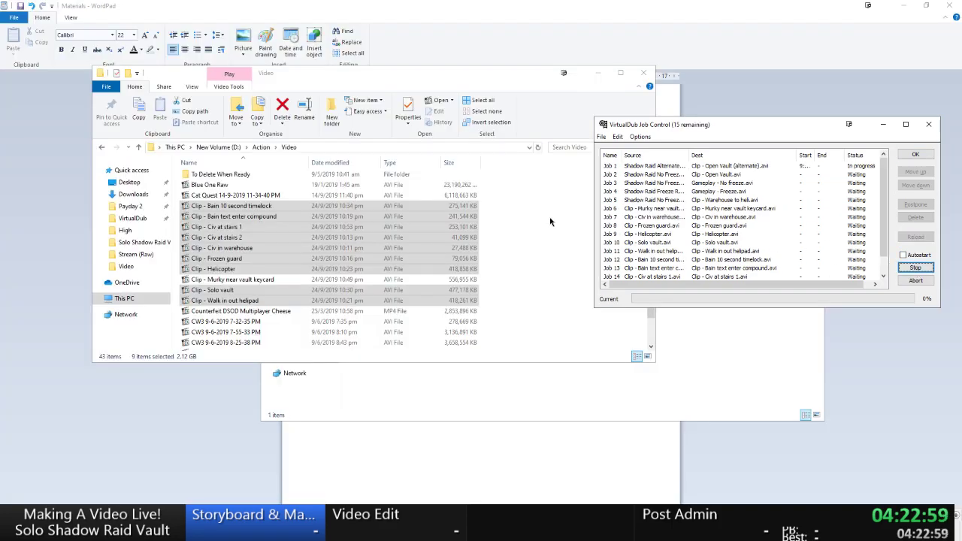
Minimize the Video folder window and move the High folder window clear of Job Control.
{"action": "left_click", "coordinate": [591, 73]}
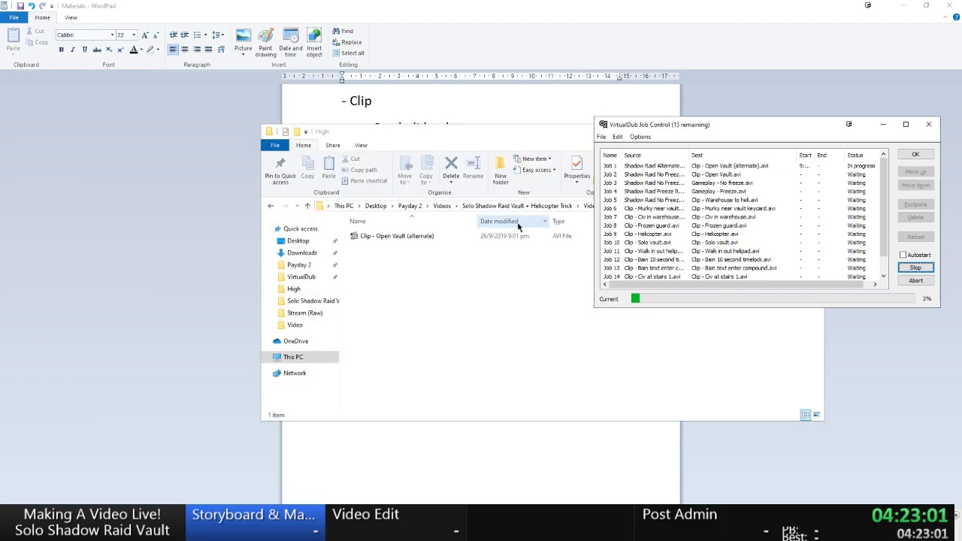
{"action": "left_click", "coordinate": [529, 224]}
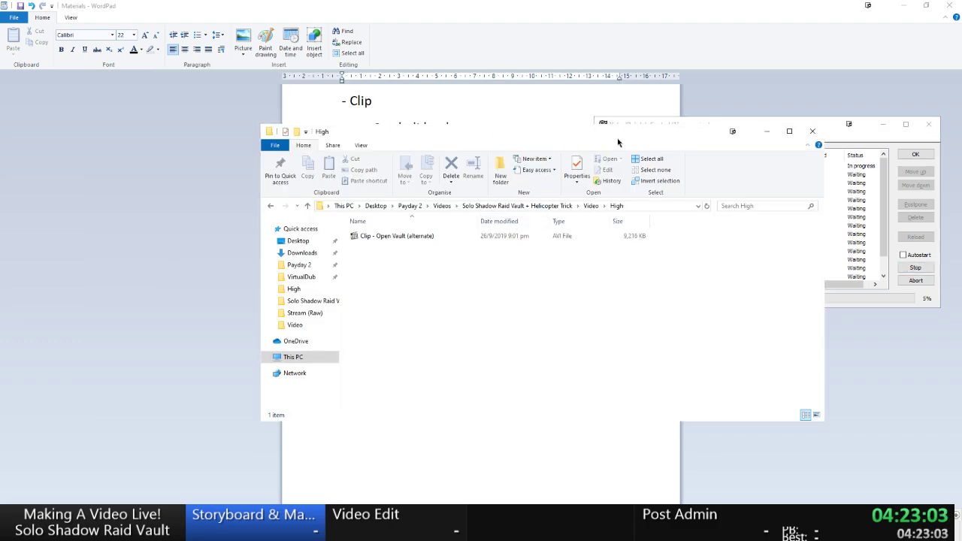
{"action": "left_click_drag", "start_coordinate": [617, 142], "coordinate": [366, 91]}
{"action": "left_click_drag", "start_coordinate": [430, 83], "coordinate": [446, 89]}
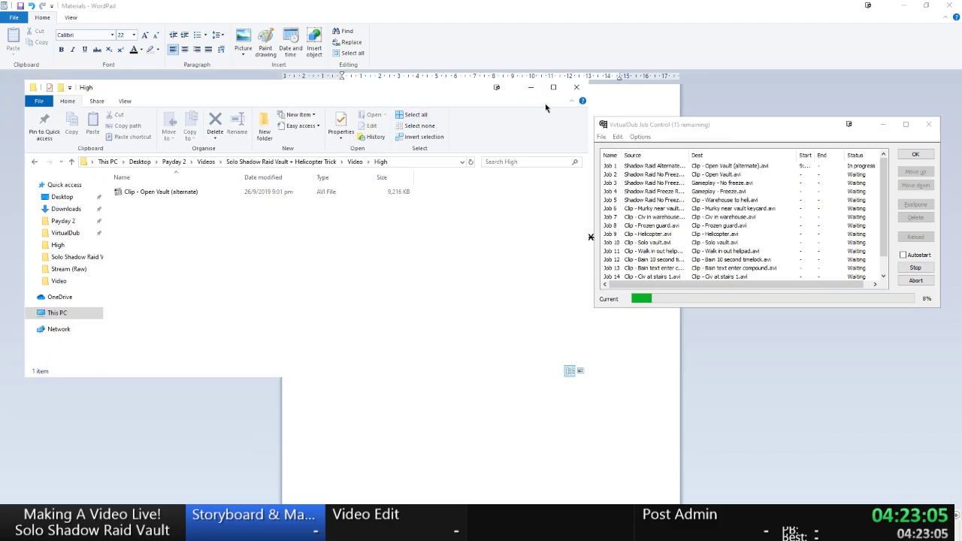
Maximize Job Control and move the Gameplay - No freeze job down to the end of the queue.
{"action": "left_click_drag", "start_coordinate": [737, 132], "coordinate": [485, 121]}
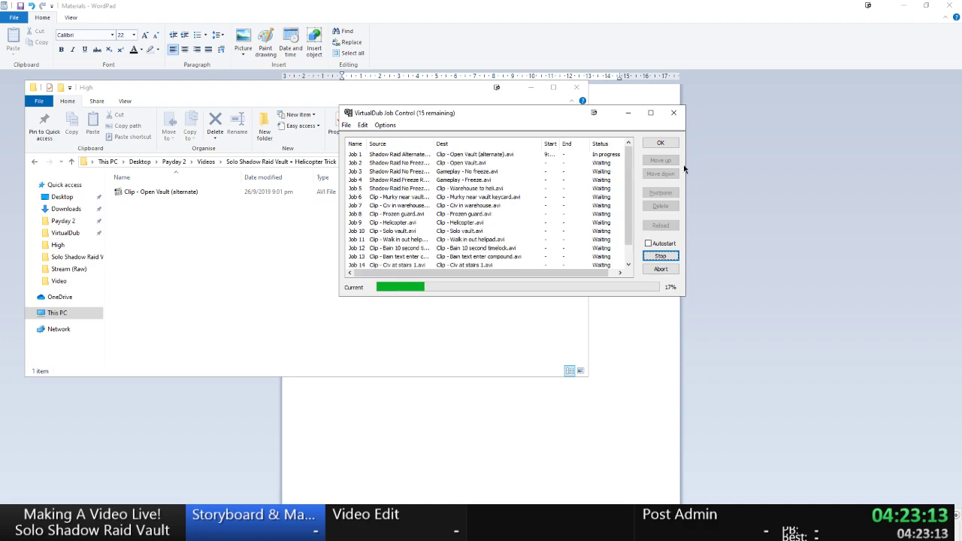
{"action": "left_click", "coordinate": [651, 113]}
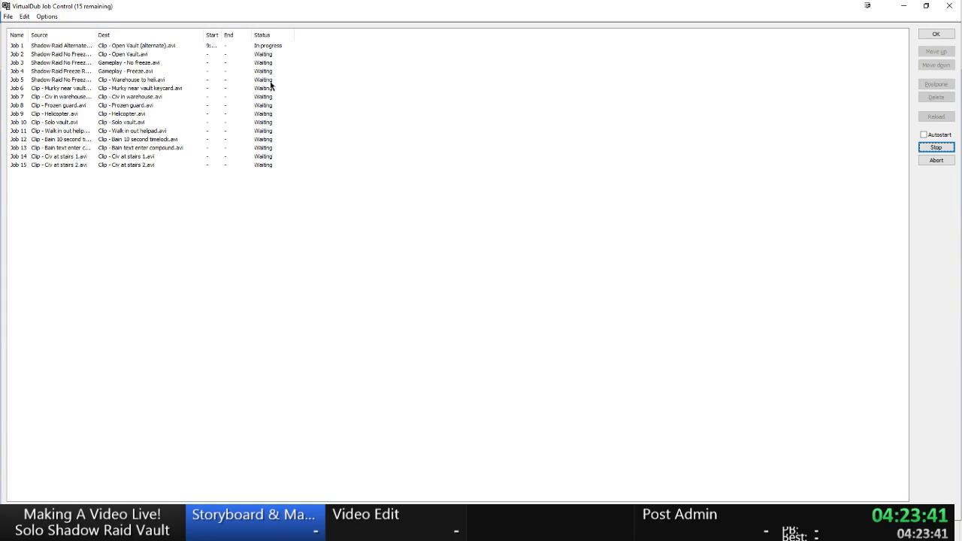
{"action": "left_click", "coordinate": [262, 56]}
{"action": "left_click", "coordinate": [126, 64]}
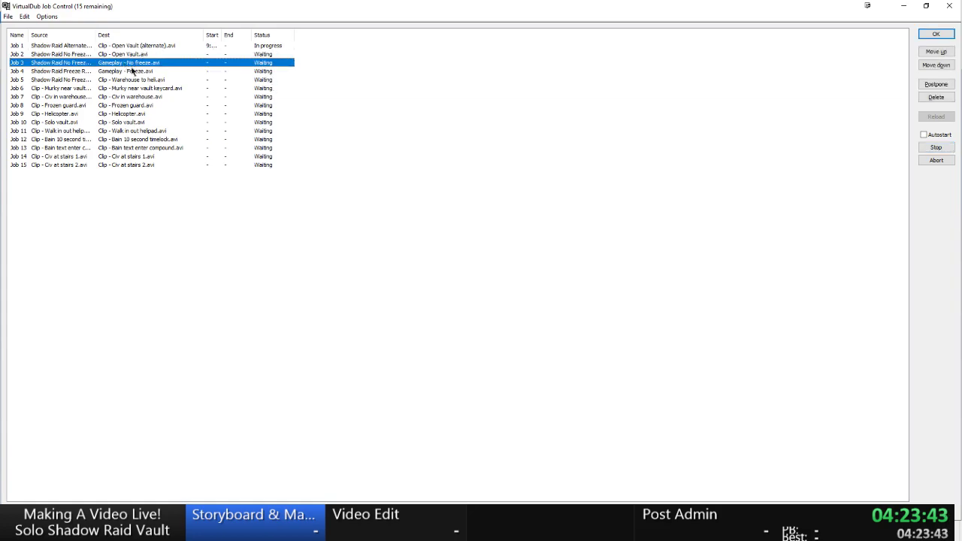
{"action": "left_click", "coordinate": [936, 66]}
{"action": "left_click", "coordinate": [936, 65]}
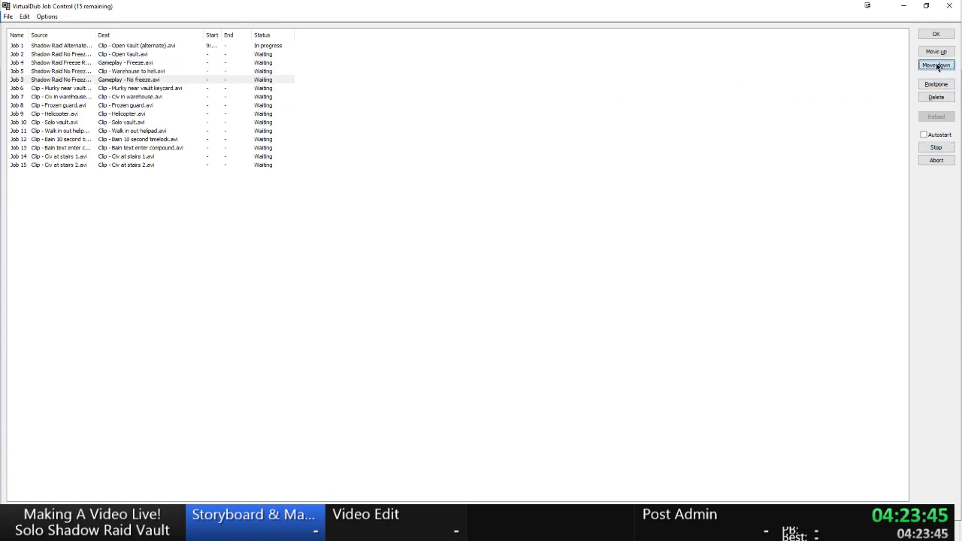
{"action": "left_click", "coordinate": [936, 65]}
{"action": "left_click", "coordinate": [936, 65]}
{"action": "left_click", "coordinate": [936, 66]}
{"action": "left_click", "coordinate": [936, 66]}
{"action": "left_click", "coordinate": [936, 66]}
{"action": "left_click", "coordinate": [936, 65]}
{"action": "left_click", "coordinate": [936, 66]}
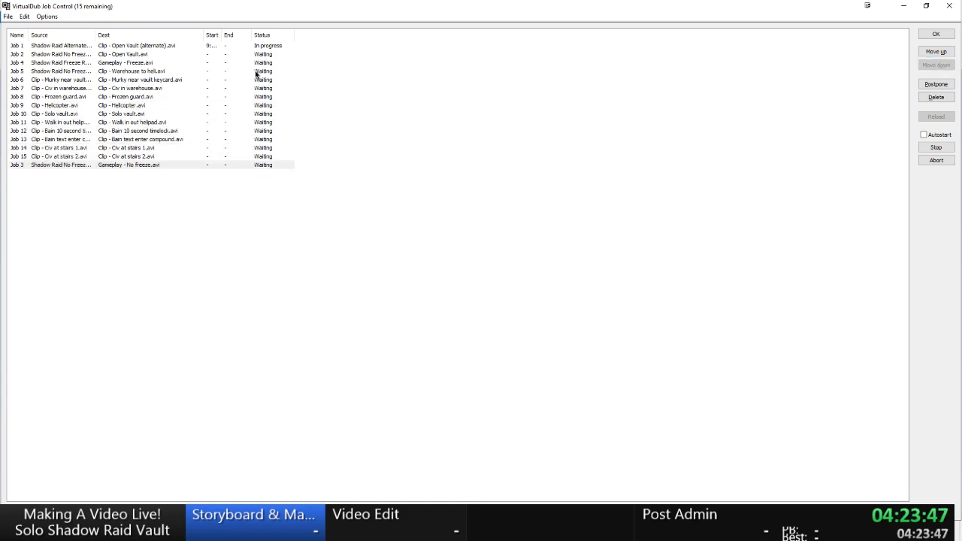
Move the Gameplay - Freeze job down the queue to just before the Gameplay - No freeze job.
{"action": "left_click", "coordinate": [117, 71]}
{"action": "left_click", "coordinate": [120, 63]}
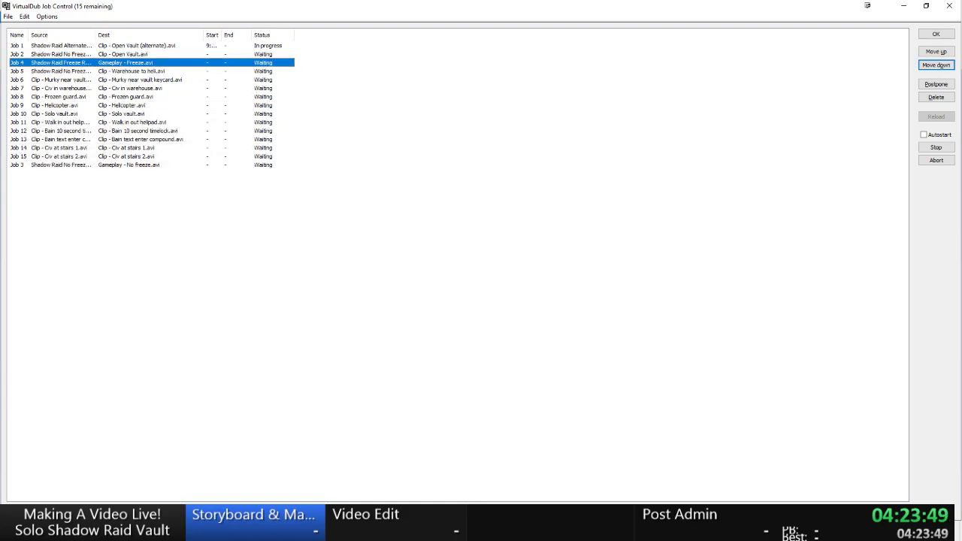
{"action": "left_click", "coordinate": [936, 66]}
{"action": "left_click", "coordinate": [936, 65]}
{"action": "left_click", "coordinate": [936, 65]}
{"action": "left_click", "coordinate": [936, 65]}
{"action": "left_click", "coordinate": [936, 66]}
{"action": "left_click", "coordinate": [936, 65]}
{"action": "left_click", "coordinate": [936, 65]}
{"action": "left_click", "coordinate": [936, 66]}
{"action": "left_click", "coordinate": [936, 66]}
{"action": "left_click", "coordinate": [936, 66]}
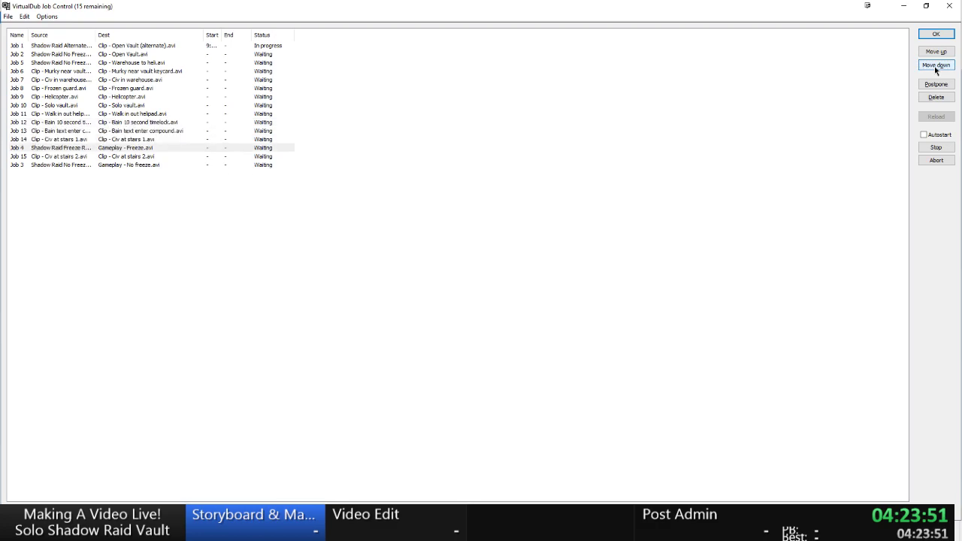
{"action": "left_click", "coordinate": [936, 65]}
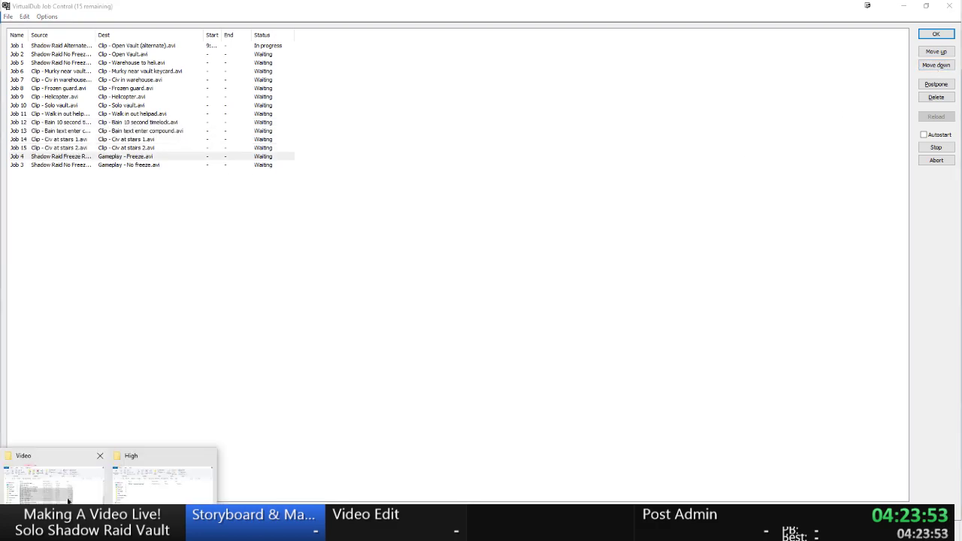
Play the Murky near vault keycard clip from the Video folder and examine the footage around its midpoint.
{"action": "left_click", "coordinate": [104, 484]}
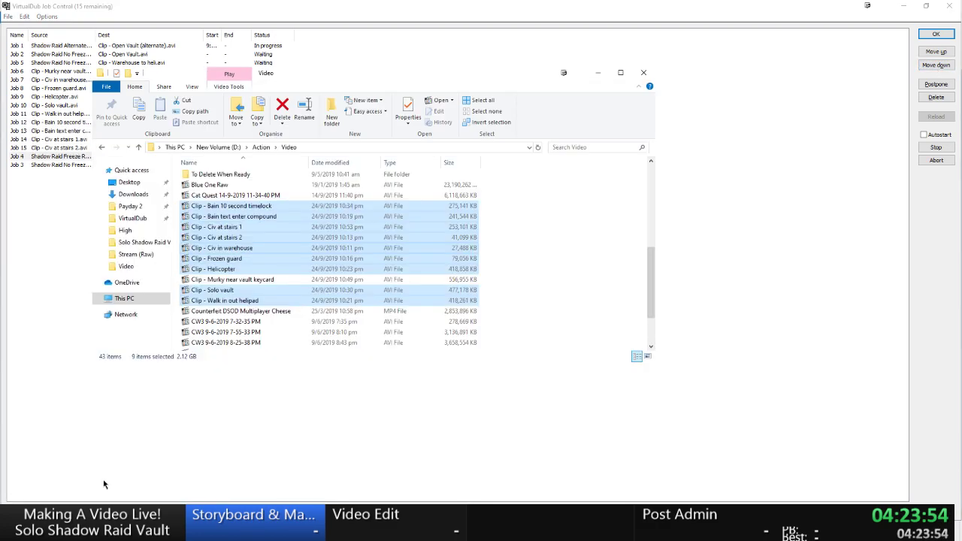
{"action": "left_click", "coordinate": [228, 281]}
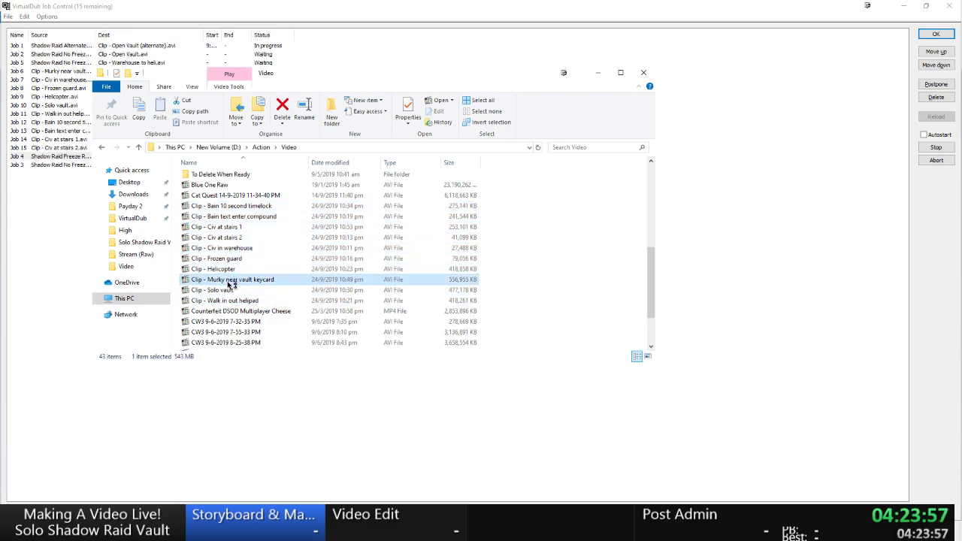
{"action": "double_click", "coordinate": [228, 281]}
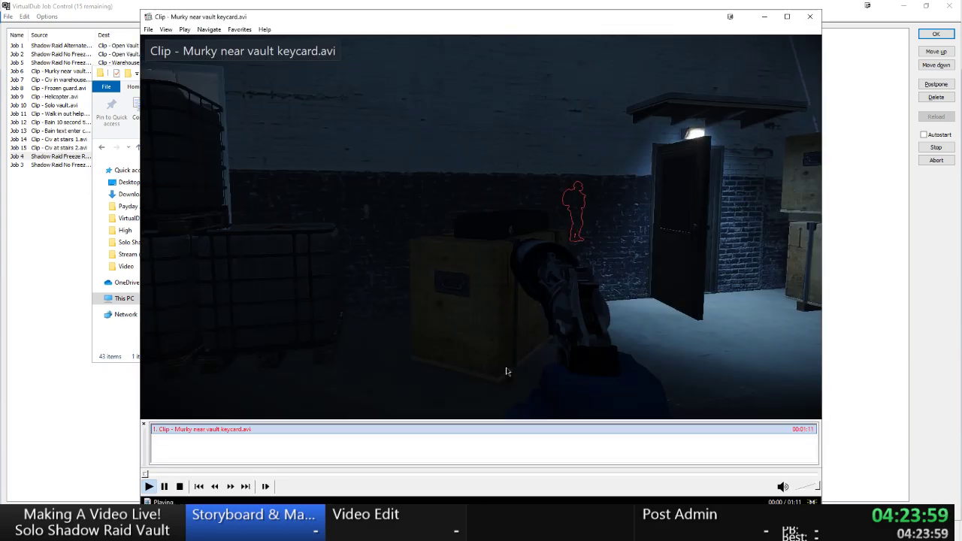
{"action": "left_click", "coordinate": [554, 473]}
{"action": "left_click", "coordinate": [526, 473]}
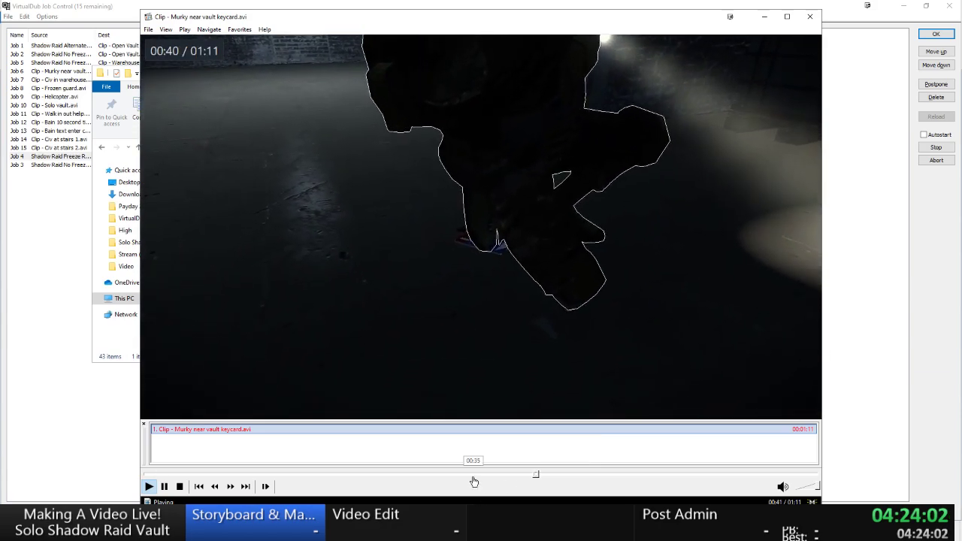
{"action": "left_click", "coordinate": [482, 474]}
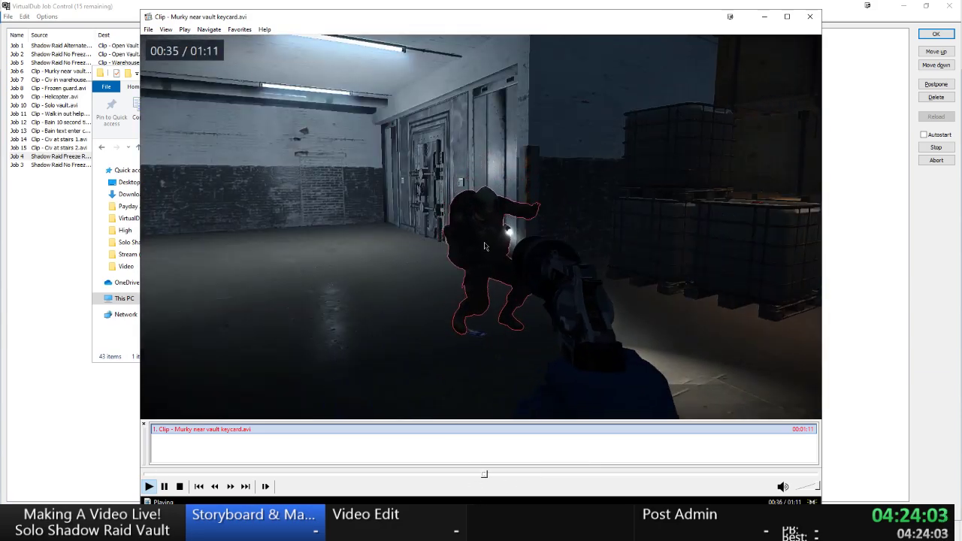
{"action": "left_click", "coordinate": [397, 473]}
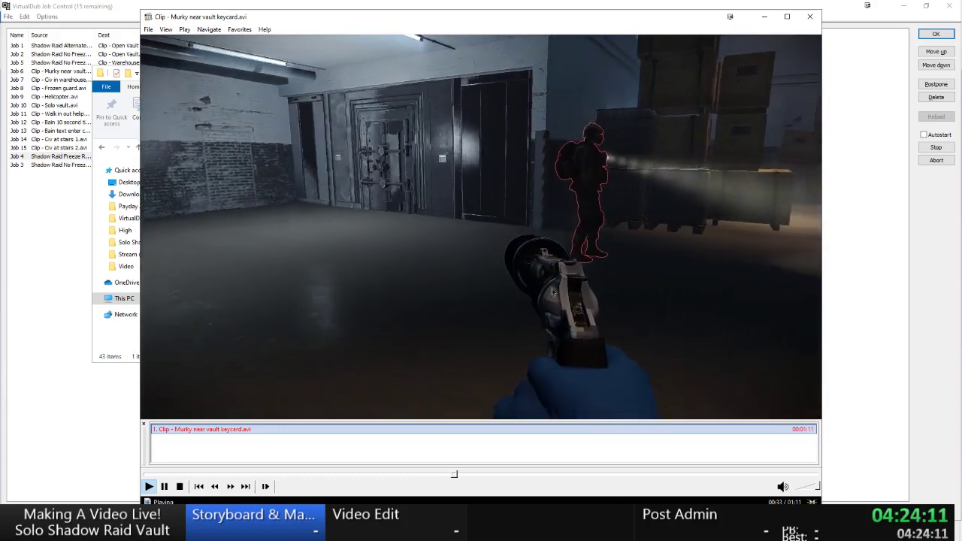
Pause and close the Murky near vault keycard clip, and bring the Job Control window back to the front.
{"action": "left_click", "coordinate": [502, 248]}
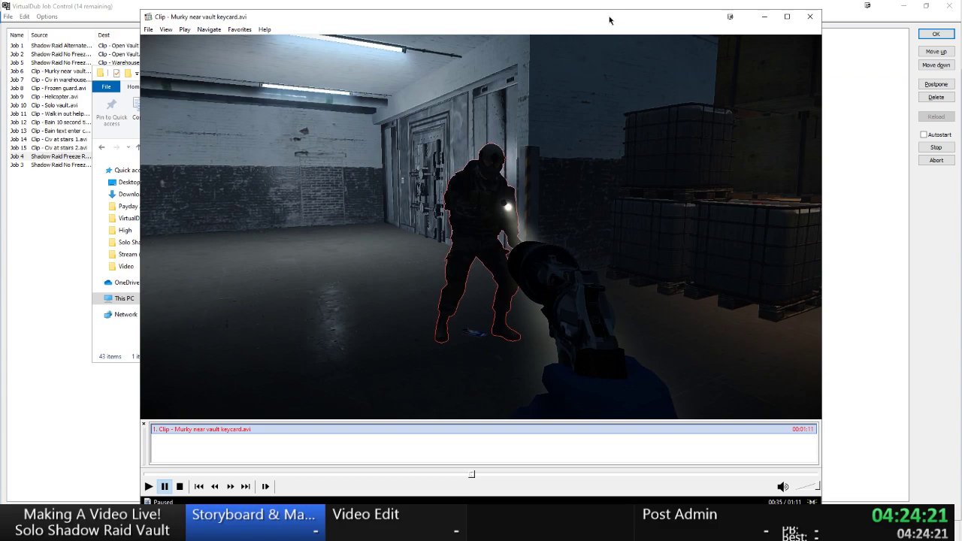
{"action": "left_click_drag", "start_coordinate": [609, 20], "coordinate": [580, 16]}
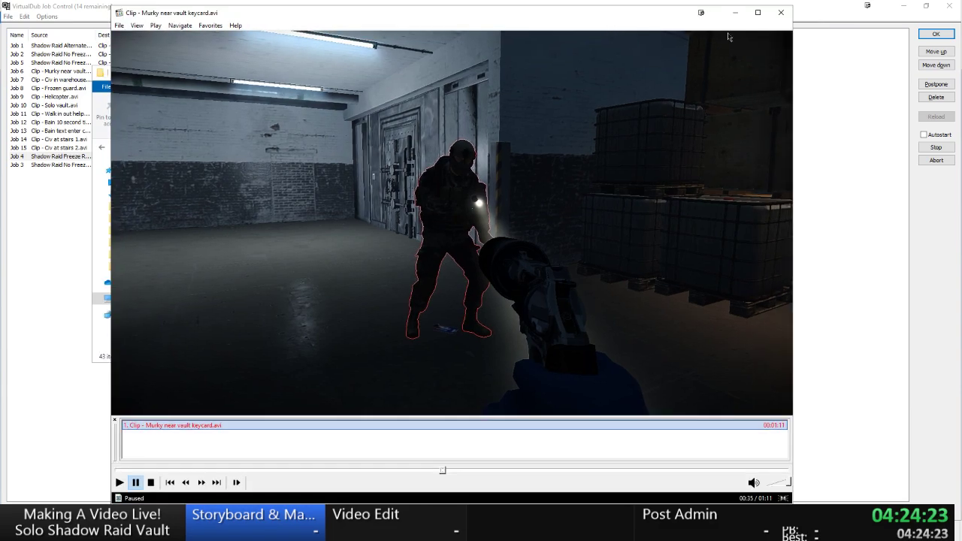
{"action": "left_click", "coordinate": [778, 16]}
{"action": "left_click_drag", "start_coordinate": [650, 272], "coordinate": [653, 319]}
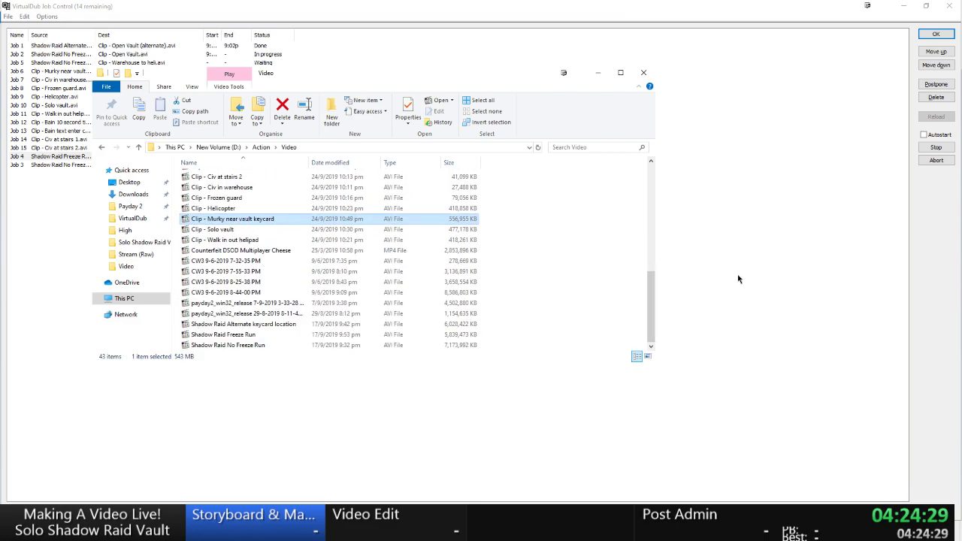
{"action": "left_click", "coordinate": [737, 276]}
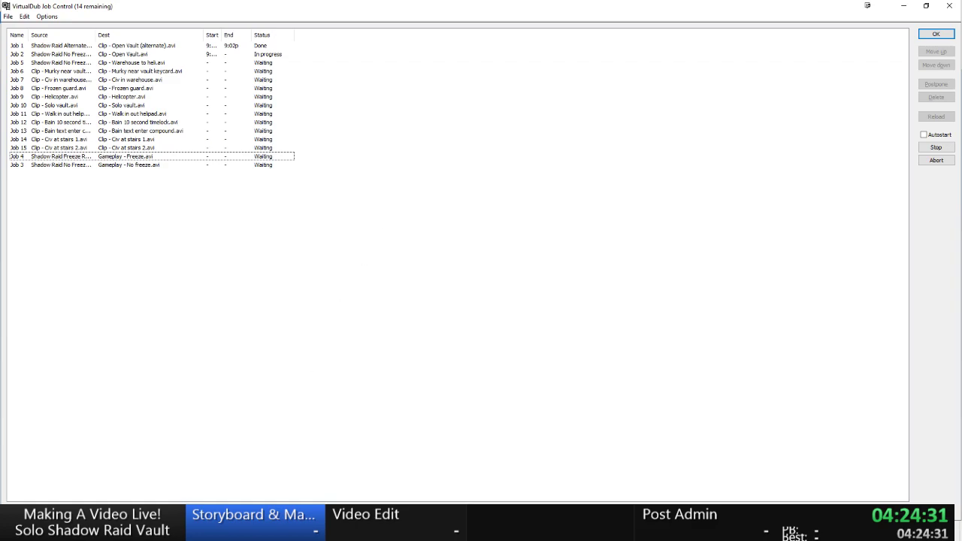
Check the crossed-off clip list in the Materials document in WordPad, and return to Job Control.
{"action": "key", "text": "alt+Tab"}
{"action": "left_click", "coordinate": [525, 314]}
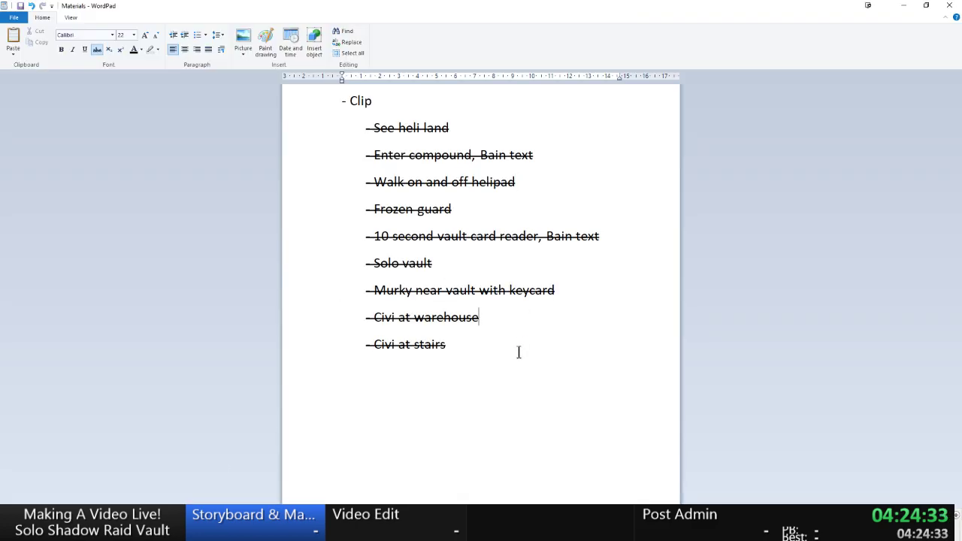
{"action": "left_click_drag", "start_coordinate": [518, 352], "coordinate": [306, 43]}
{"action": "left_click", "coordinate": [563, 213]}
{"action": "key", "text": "alt+Tab"}
Bring the High folder window to the front and go up to the Solo Shadow Raid Vault + Helicopter Trick folder.
{"action": "left_click", "coordinate": [91, 526]}
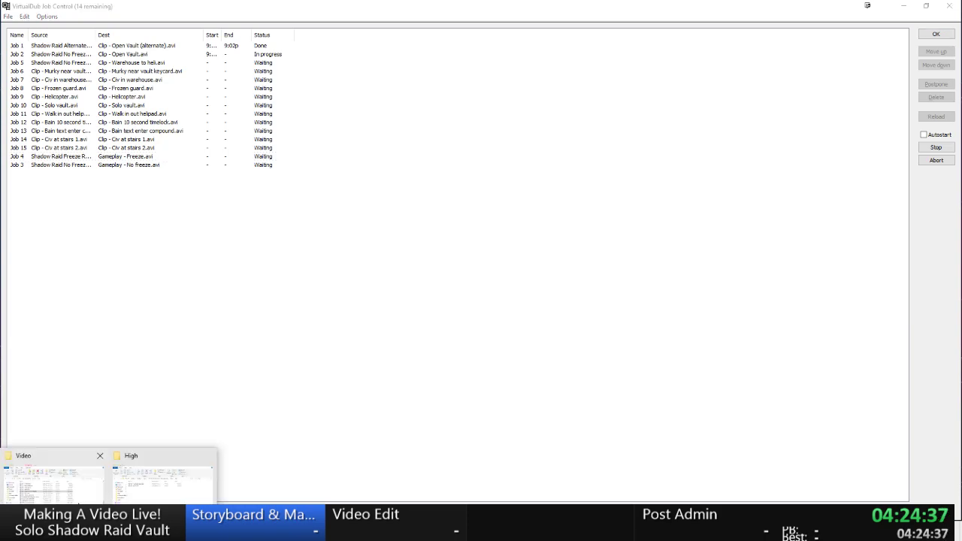
{"action": "left_click", "coordinate": [85, 496]}
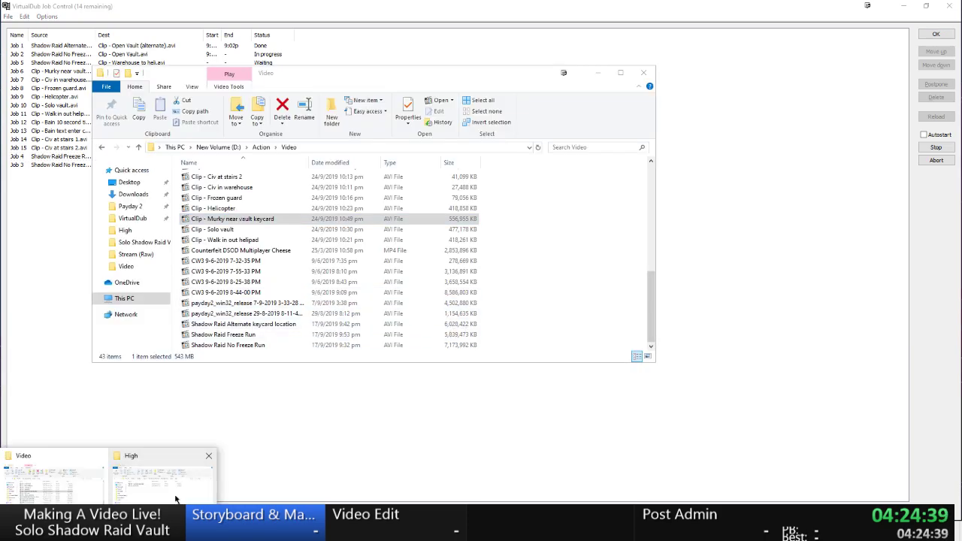
{"action": "left_click", "coordinate": [175, 498]}
{"action": "key", "text": "alt+Up"}
{"action": "key", "text": "alt+Up"}
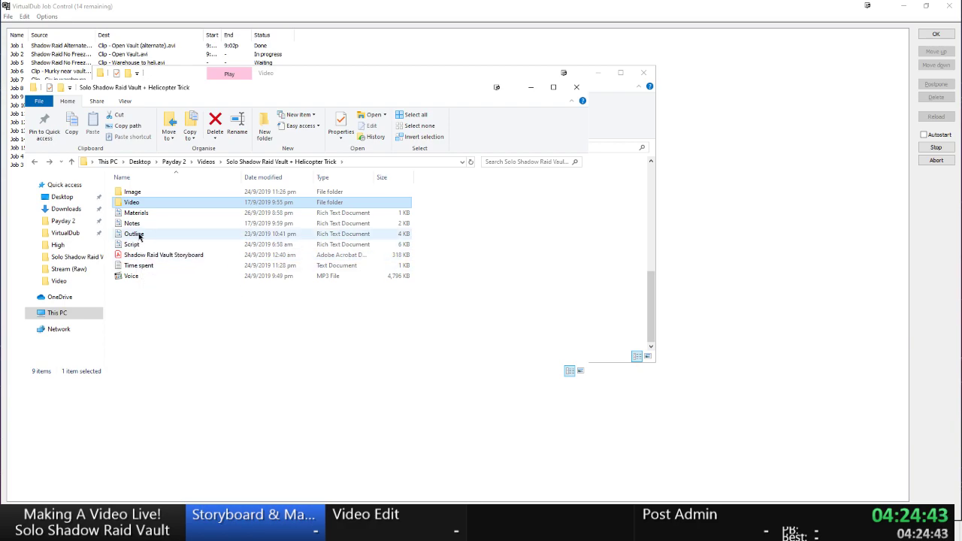
Permanently delete the Materials document from the project folder.
{"action": "key", "text": "Down"}
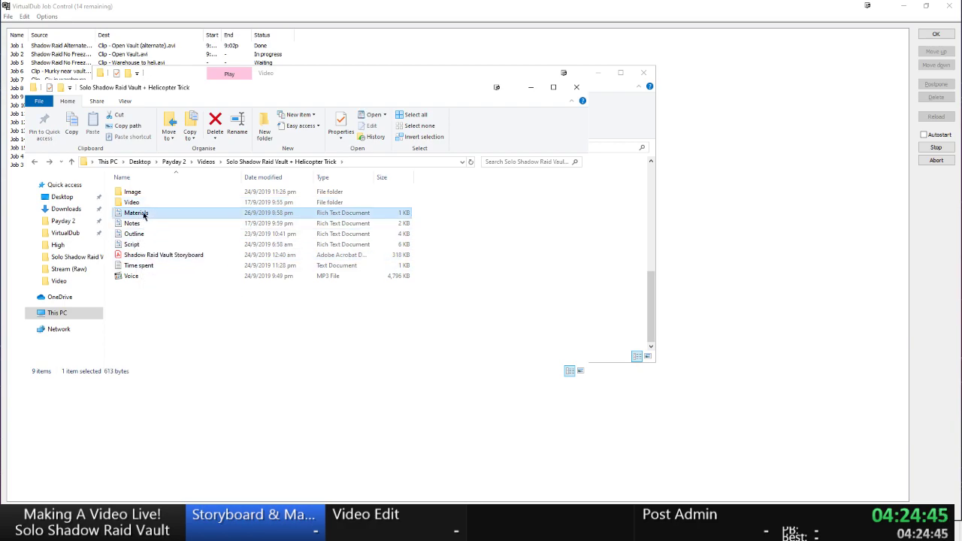
{"action": "left_click", "coordinate": [135, 234], "text": "shift"}
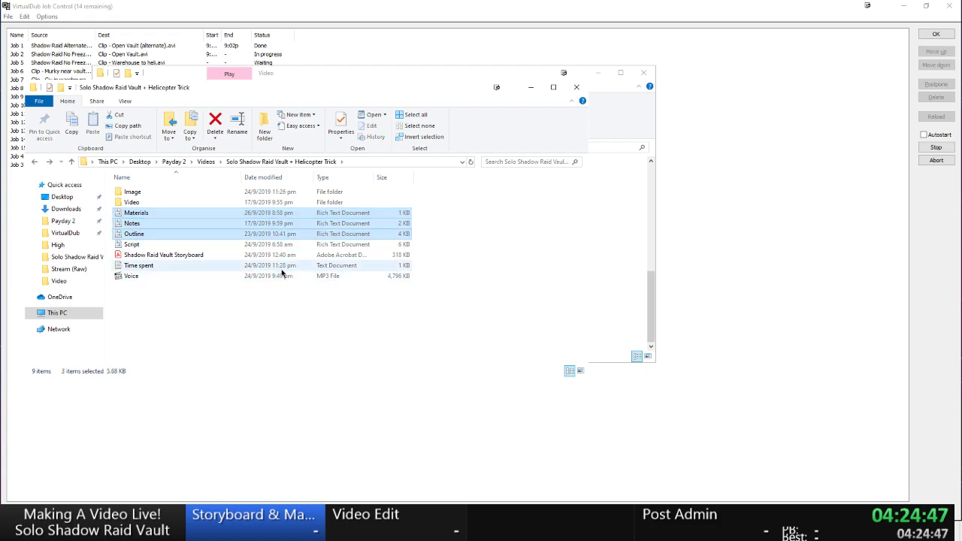
{"action": "left_click", "coordinate": [440, 241]}
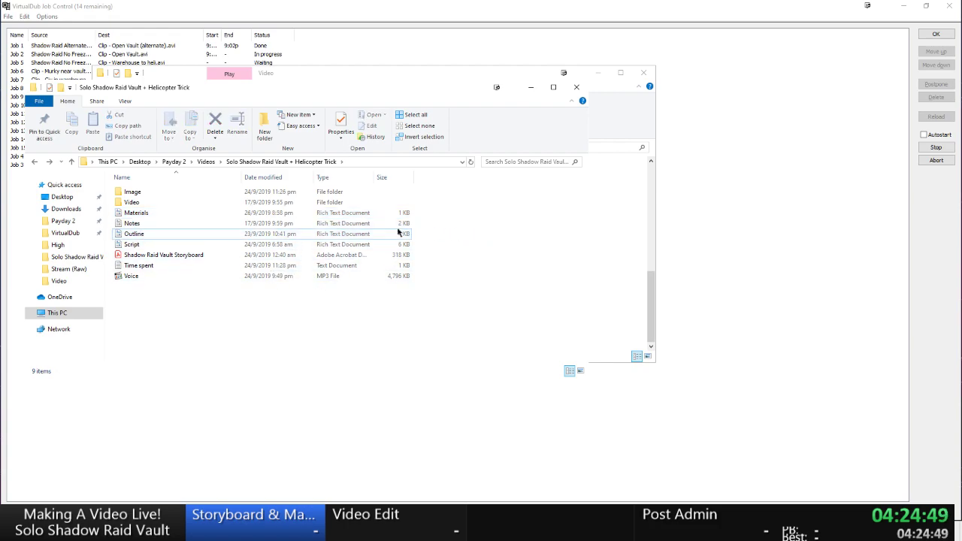
{"action": "left_click", "coordinate": [172, 216]}
{"action": "key", "text": "shift+Delete"}
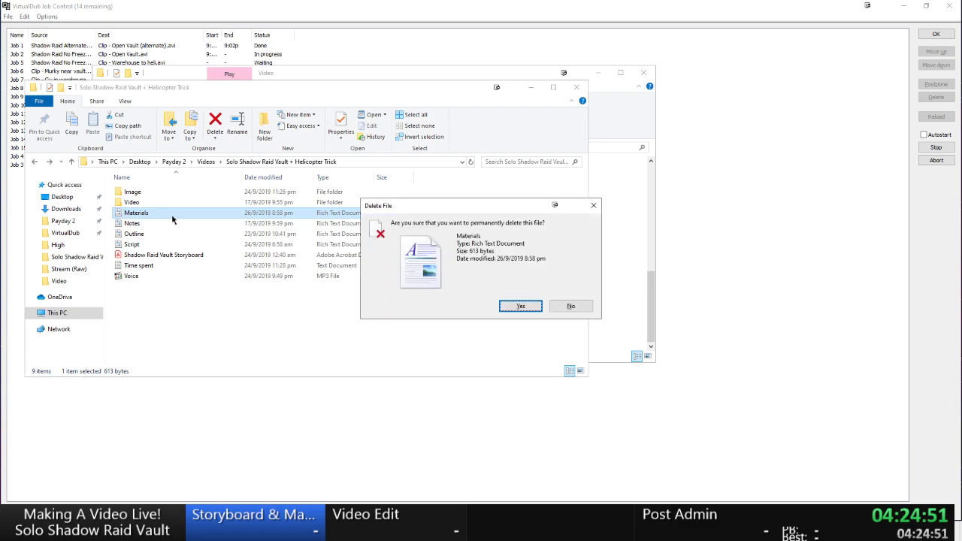
{"action": "key", "text": "Return"}
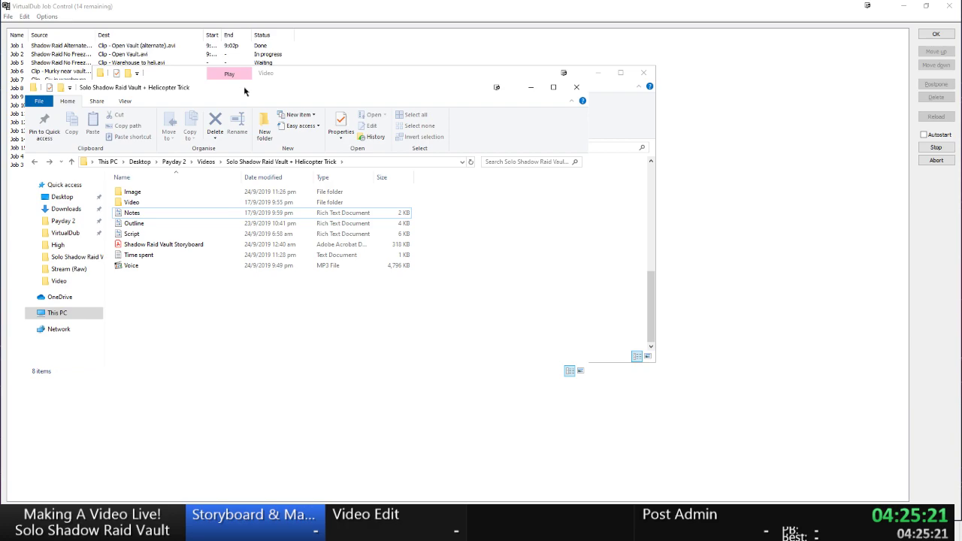
Move the project folder window clear of the job list and look through its Video and High folders.
{"action": "left_click_drag", "start_coordinate": [254, 87], "coordinate": [373, 116]}
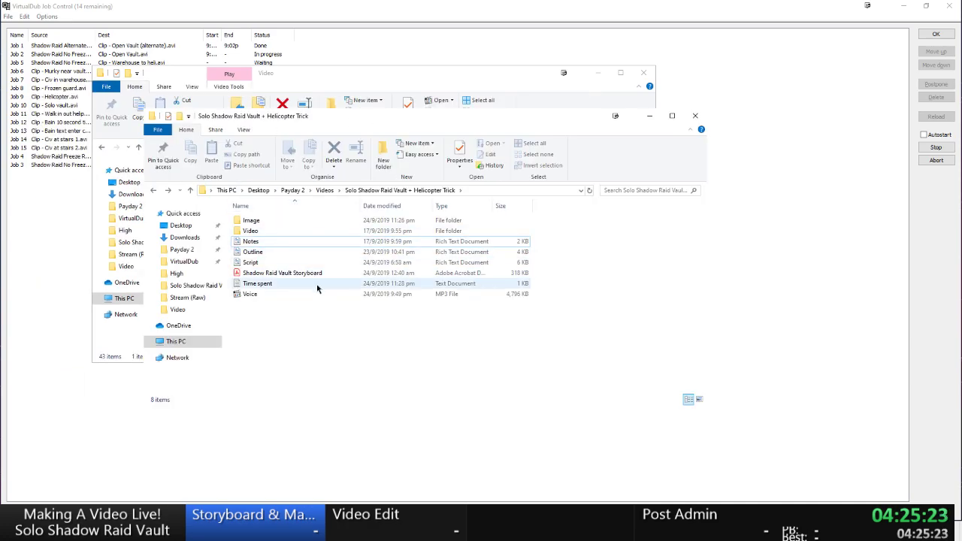
{"action": "double_click", "coordinate": [248, 231]}
{"action": "left_click", "coordinate": [247, 221]}
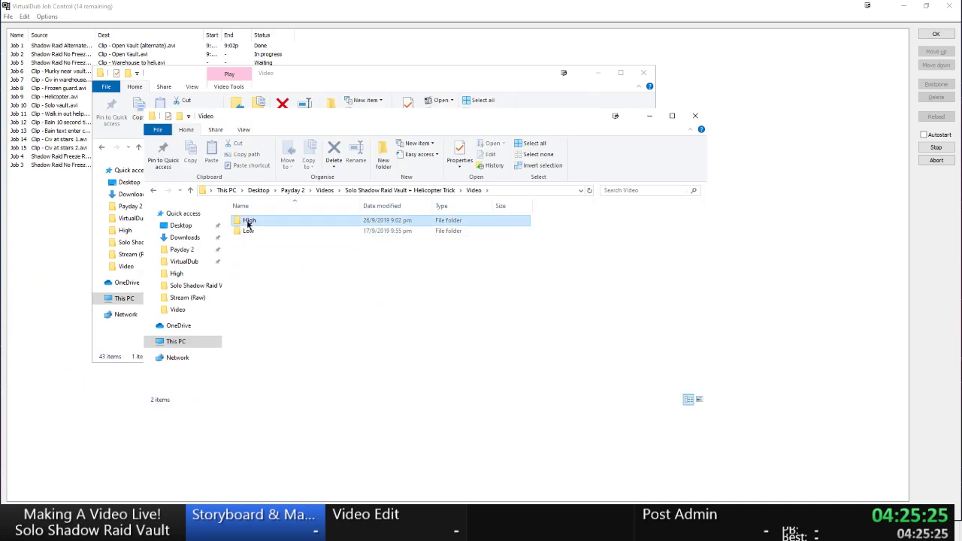
{"action": "double_click", "coordinate": [248, 220]}
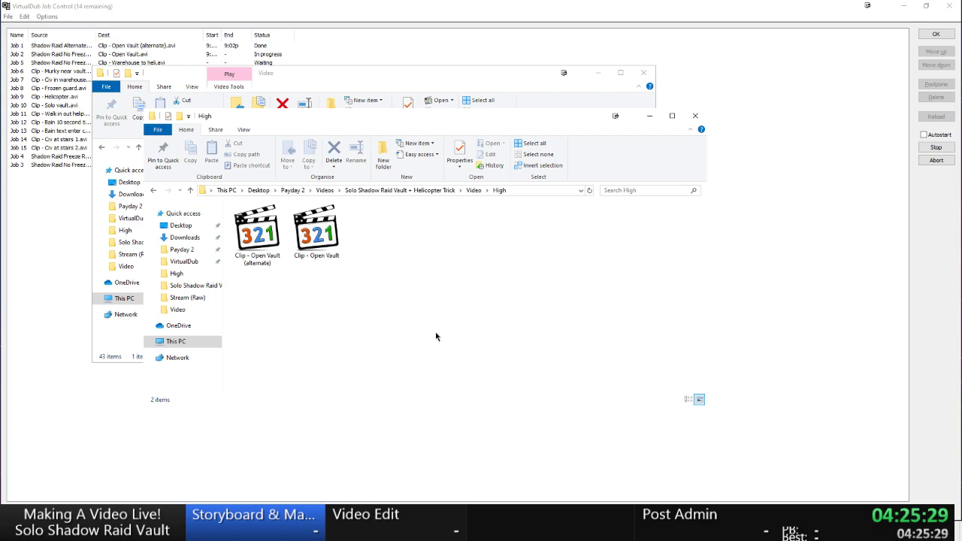
{"action": "key", "text": "BackSpace"}
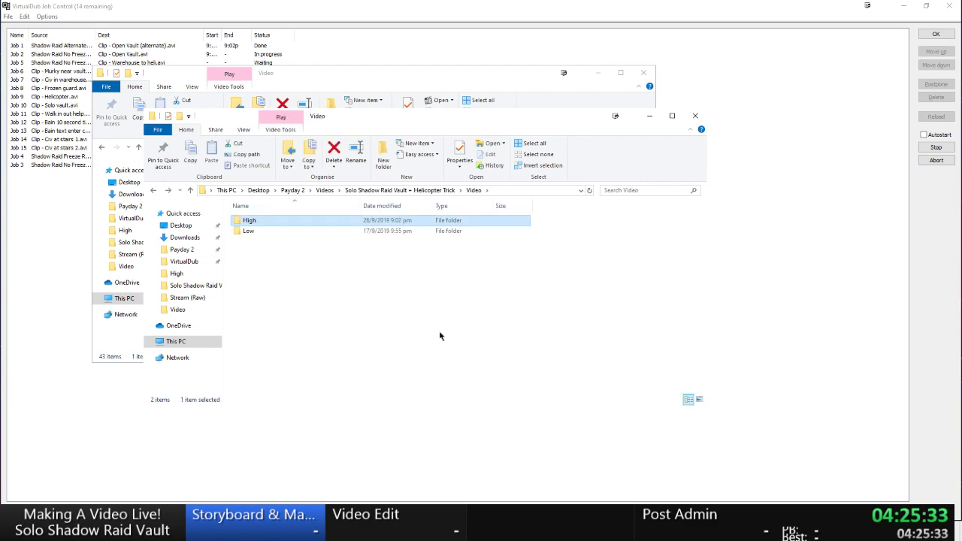
{"action": "left_click", "coordinate": [444, 337]}
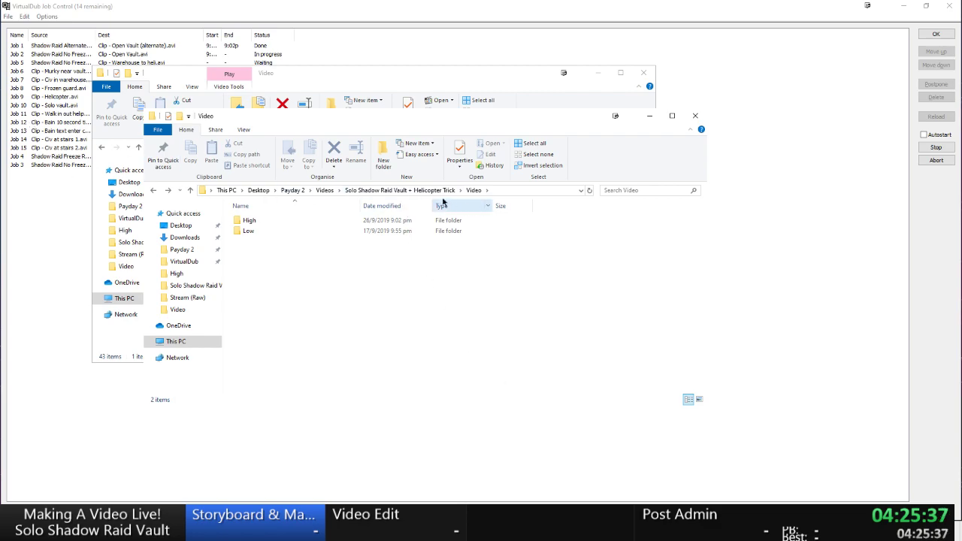
{"action": "left_click", "coordinate": [400, 190]}
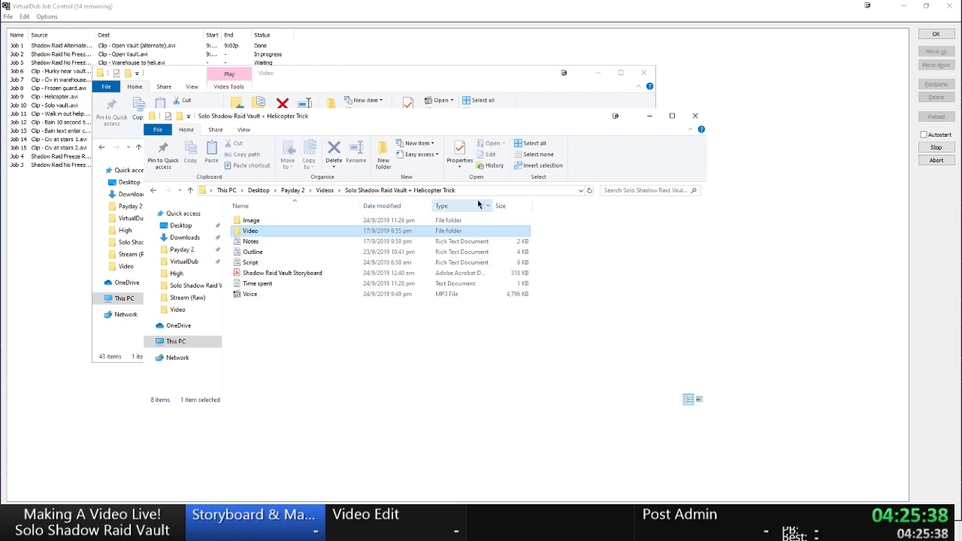
{"action": "double_click", "coordinate": [250, 231]}
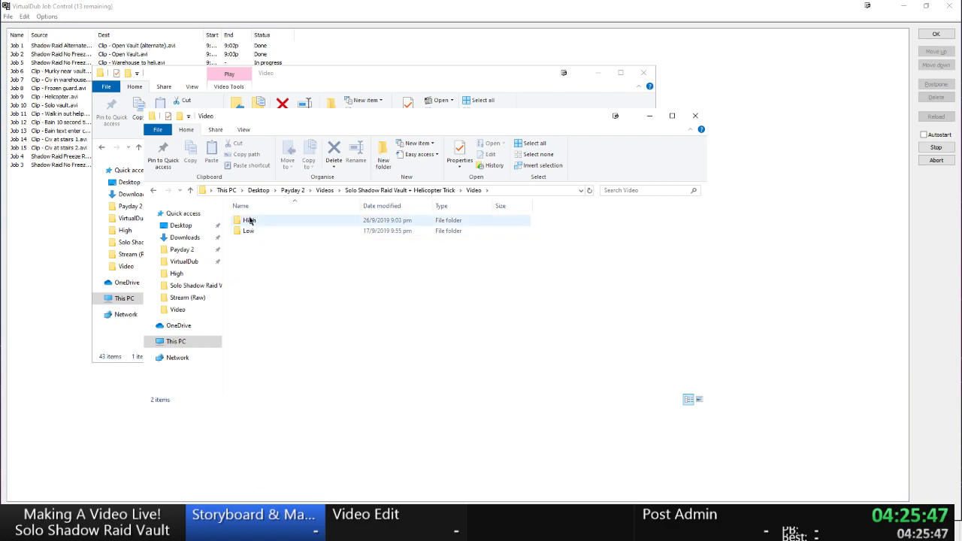
Copy the Open Vault (alternate) and Open Vault clips from the High folder into its parent Video folder.
{"action": "left_click", "coordinate": [250, 223]}
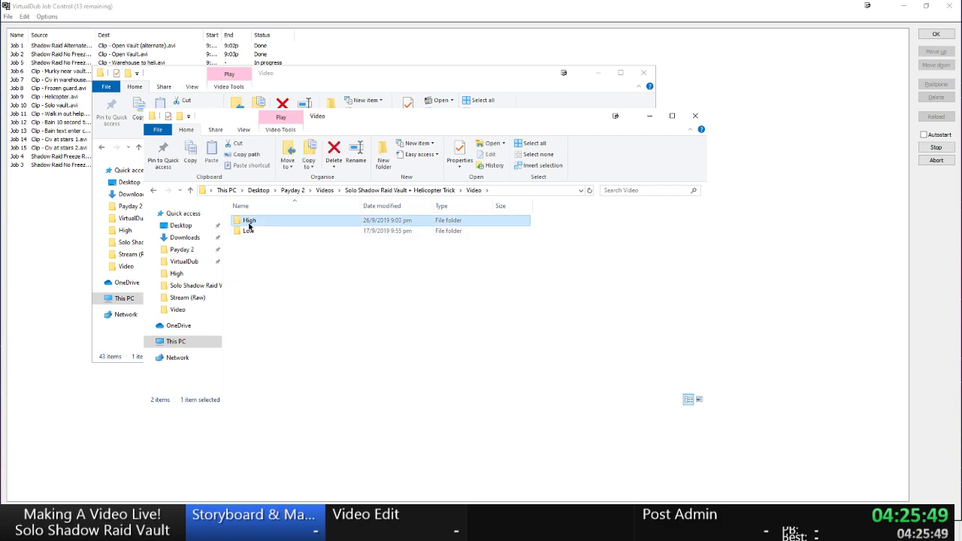
{"action": "double_click", "coordinate": [249, 223]}
{"action": "left_click", "coordinate": [252, 234]}
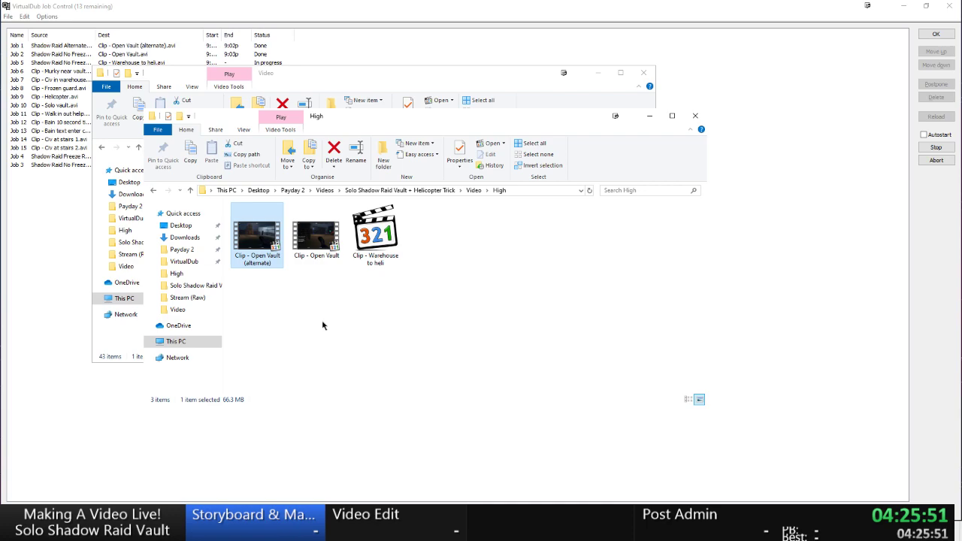
{"action": "left_click_drag", "start_coordinate": [567, 311], "coordinate": [256, 204]}
{"action": "left_click", "coordinate": [299, 303]}
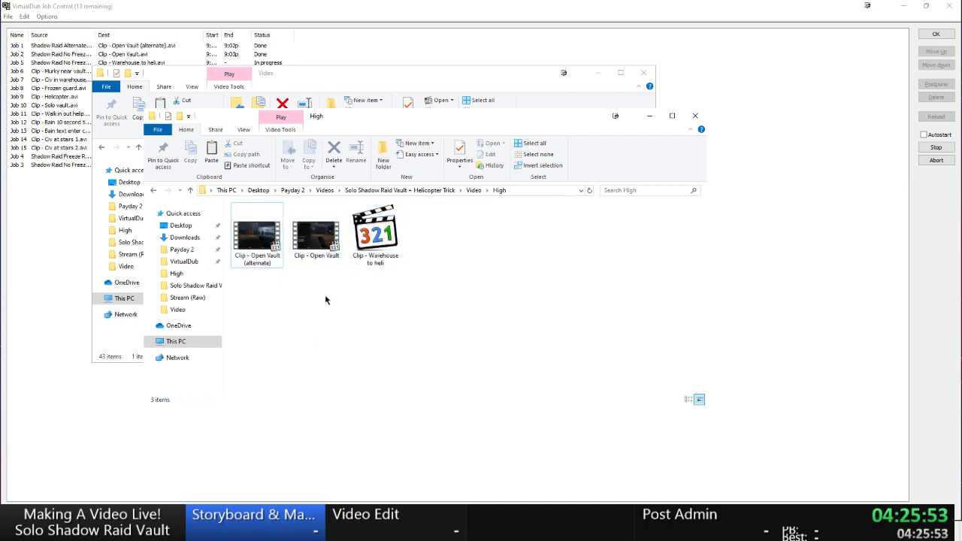
{"action": "left_click_drag", "start_coordinate": [325, 299], "coordinate": [224, 200]}
{"action": "key", "text": "BackSpace"}
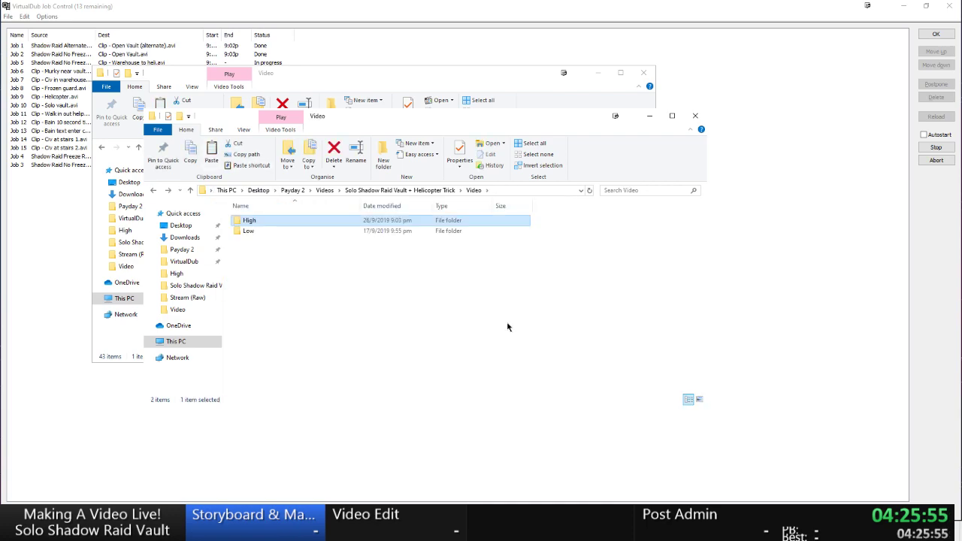
{"action": "key", "text": "ctrl+v"}
{"action": "left_click", "coordinate": [408, 341]}
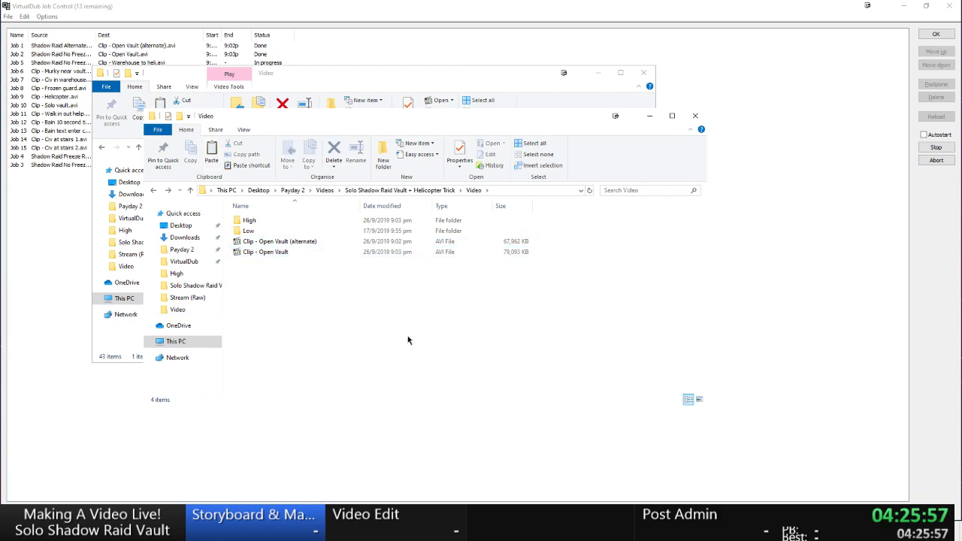
{"action": "left_click_drag", "start_coordinate": [408, 341], "coordinate": [275, 260]}
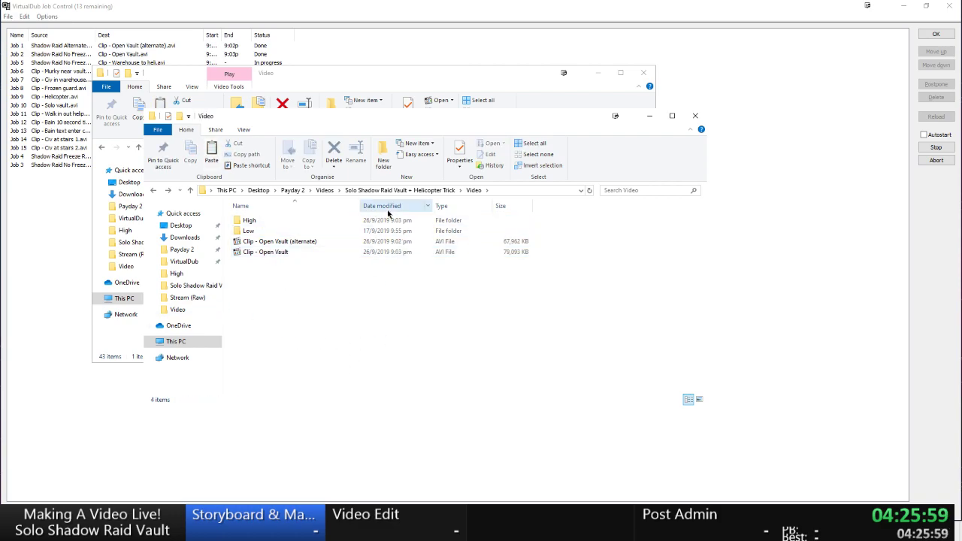
{"action": "left_click", "coordinate": [256, 252]}
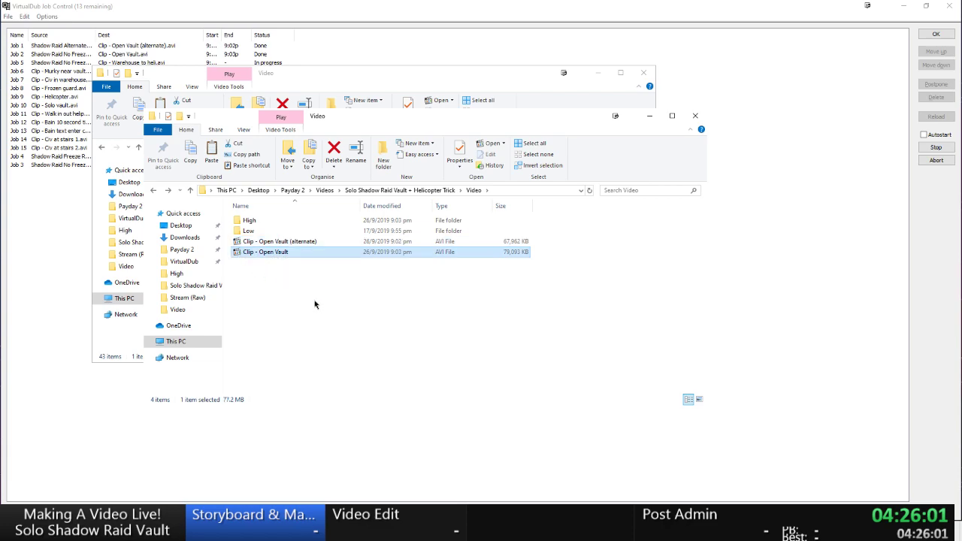
{"action": "left_click", "coordinate": [314, 305]}
{"action": "left_click", "coordinate": [284, 243]}
{"action": "left_click", "coordinate": [264, 252]}
{"action": "left_click", "coordinate": [329, 324]}
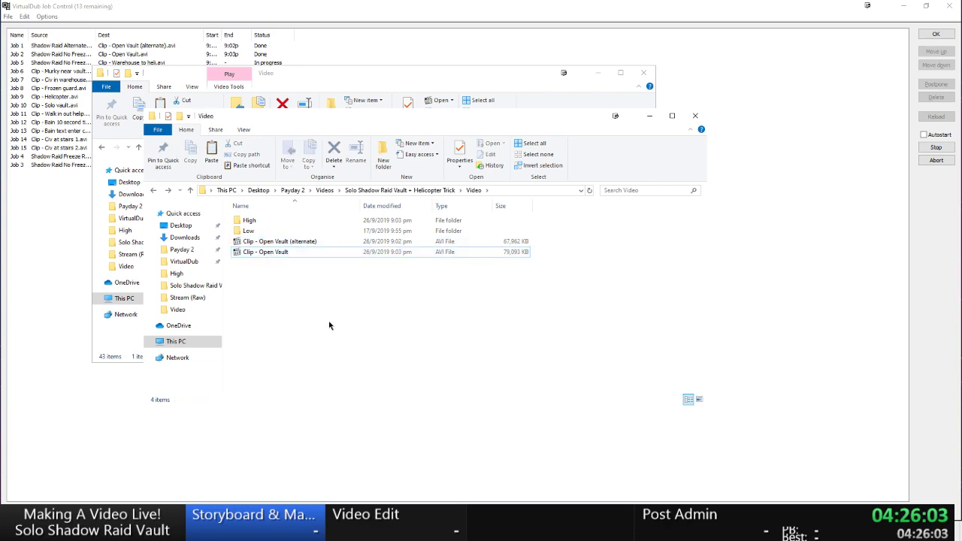
{"action": "left_click", "coordinate": [253, 254]}
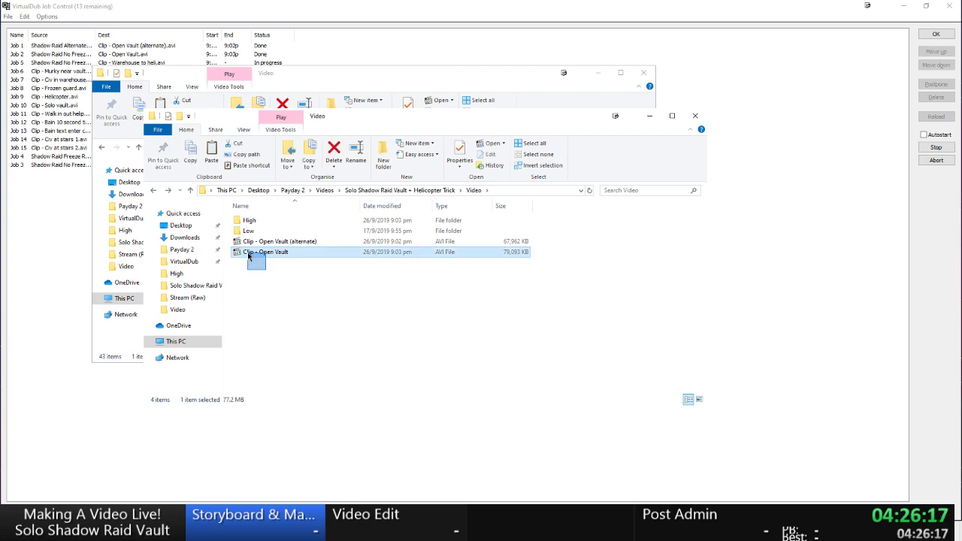
{"action": "left_click", "coordinate": [260, 283]}
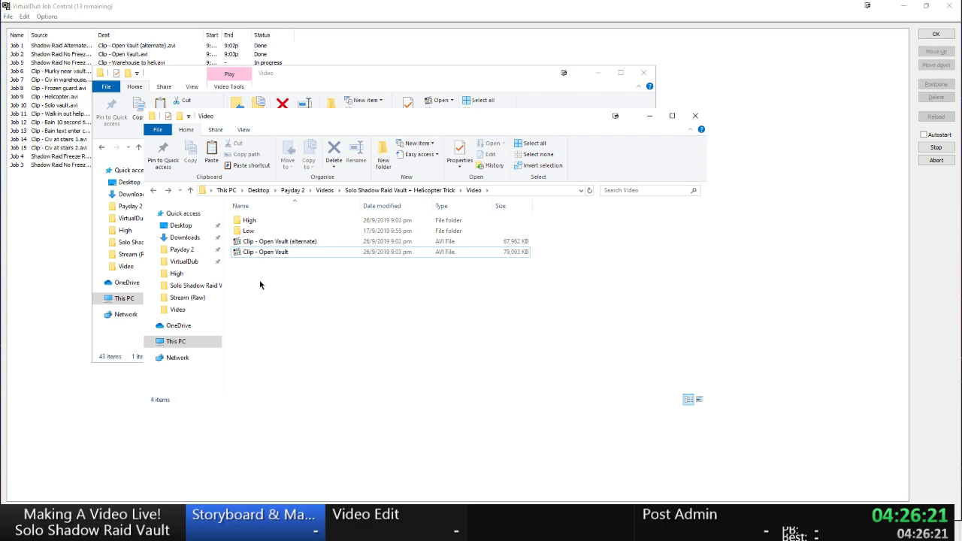
{"action": "left_click", "coordinate": [264, 252]}
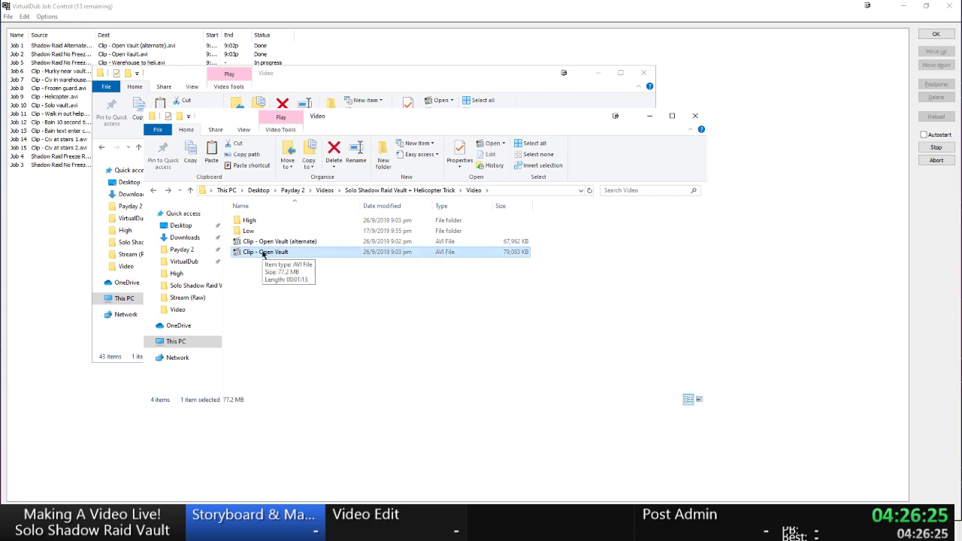
{"action": "left_click", "coordinate": [267, 279]}
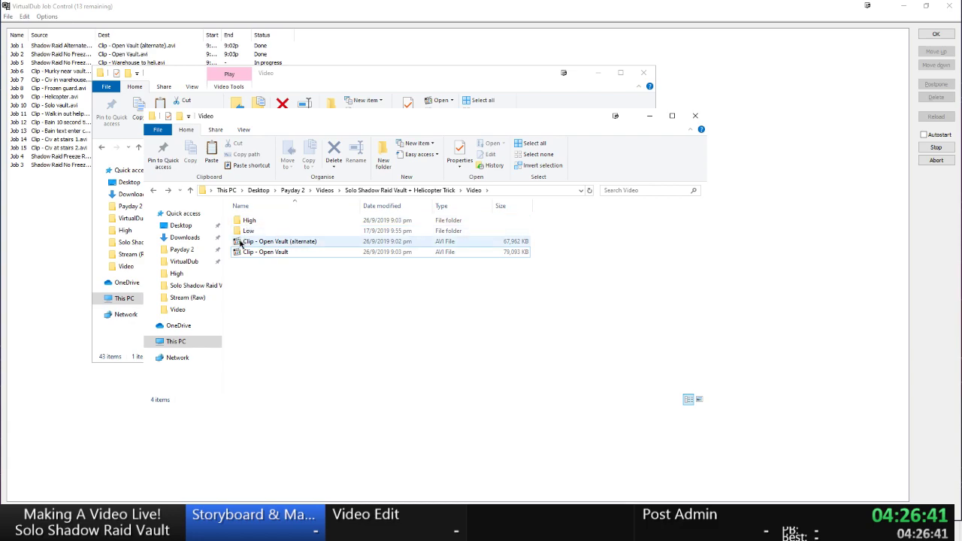
Check the contents of the High and Low folders, and return to the Video folder.
{"action": "double_click", "coordinate": [249, 220]}
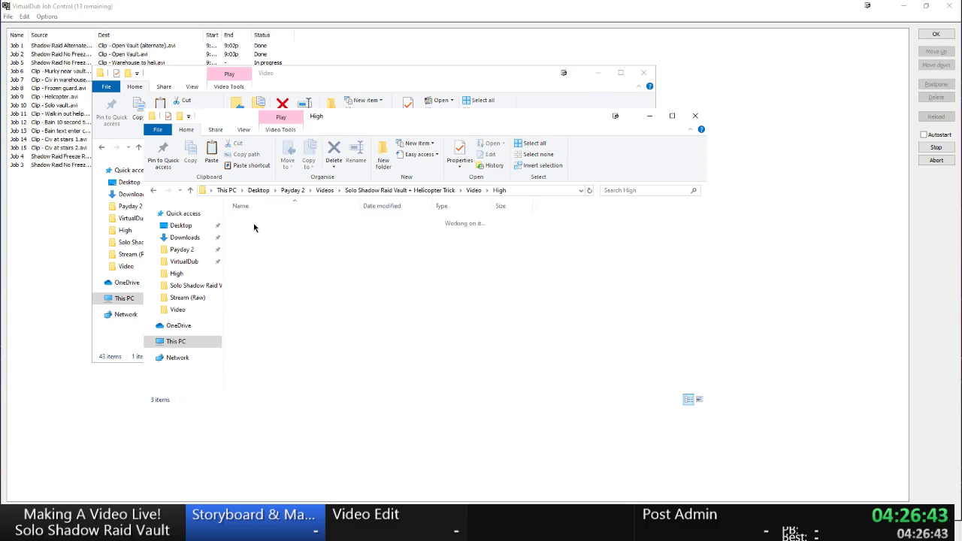
{"action": "key", "text": "BackSpace"}
{"action": "double_click", "coordinate": [315, 234]}
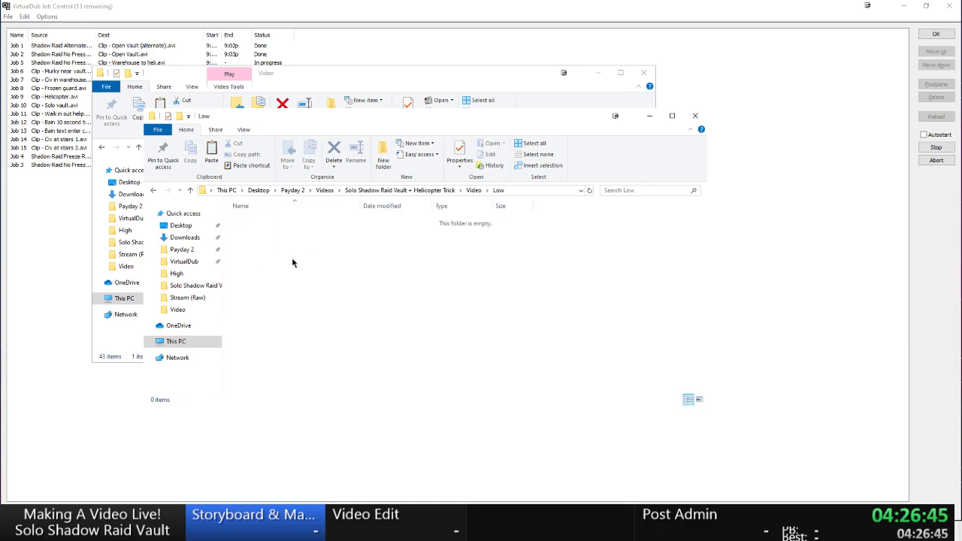
{"action": "key", "text": "BackSpace"}
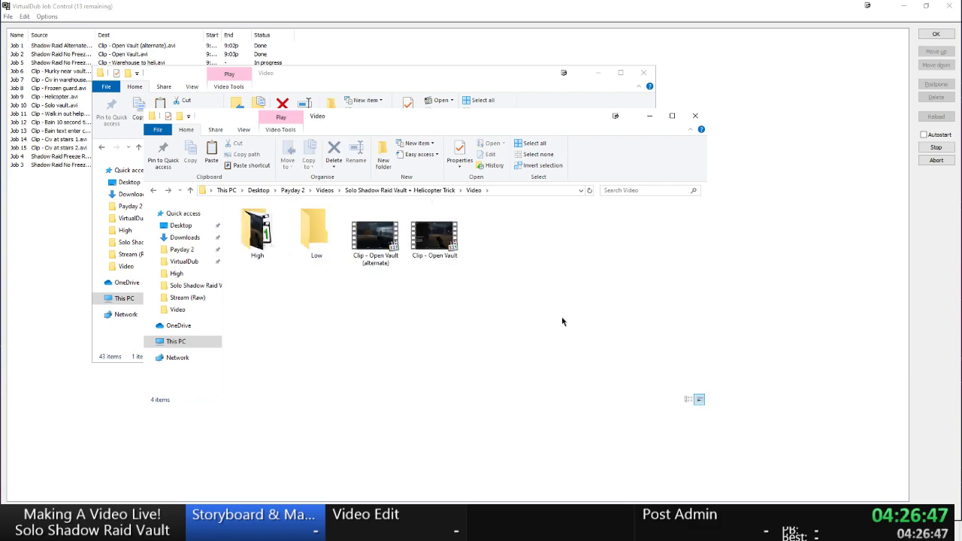
Check the High folder twice for newly processed clips and return to the project's Video folder.
{"action": "left_click_drag", "start_coordinate": [562, 322], "coordinate": [349, 202]}
{"action": "left_click", "coordinate": [609, 257]}
{"action": "double_click", "coordinate": [257, 233]}
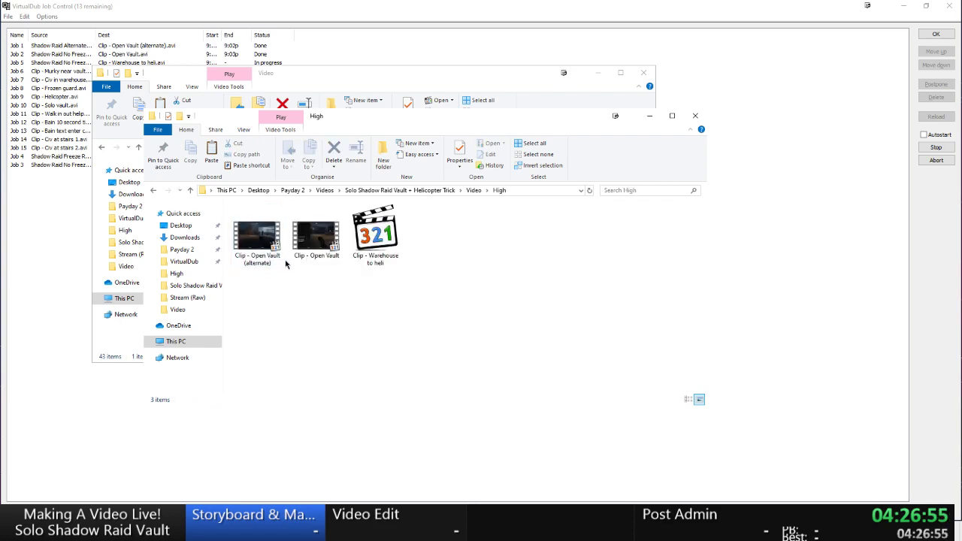
{"action": "key", "text": "BackSpace"}
{"action": "left_click_drag", "start_coordinate": [514, 323], "coordinate": [432, 291]}
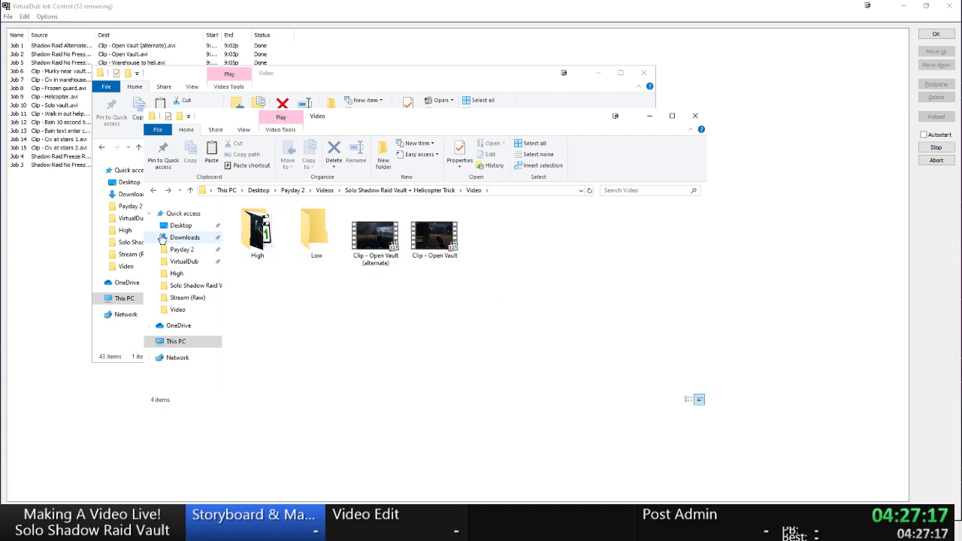
{"action": "double_click", "coordinate": [257, 232]}
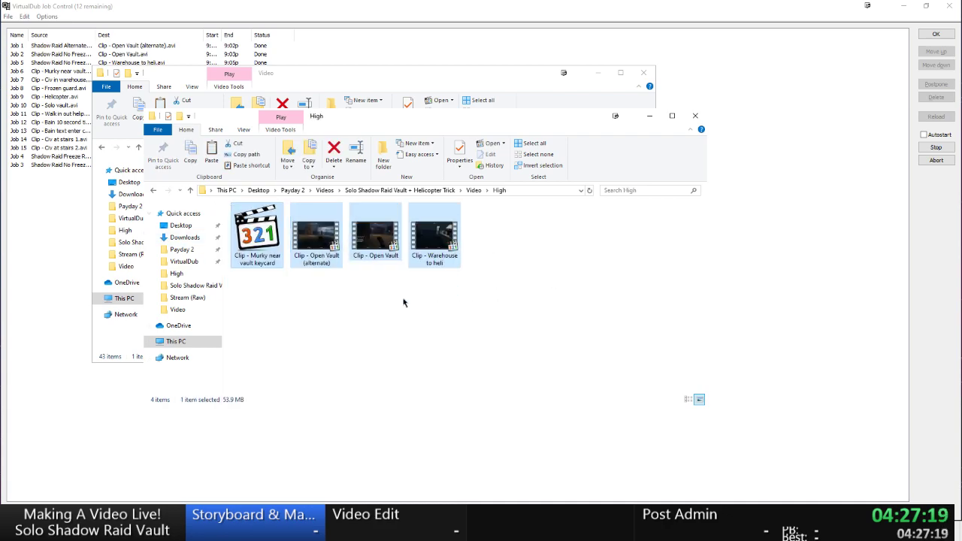
{"action": "key", "text": "alt+Left"}
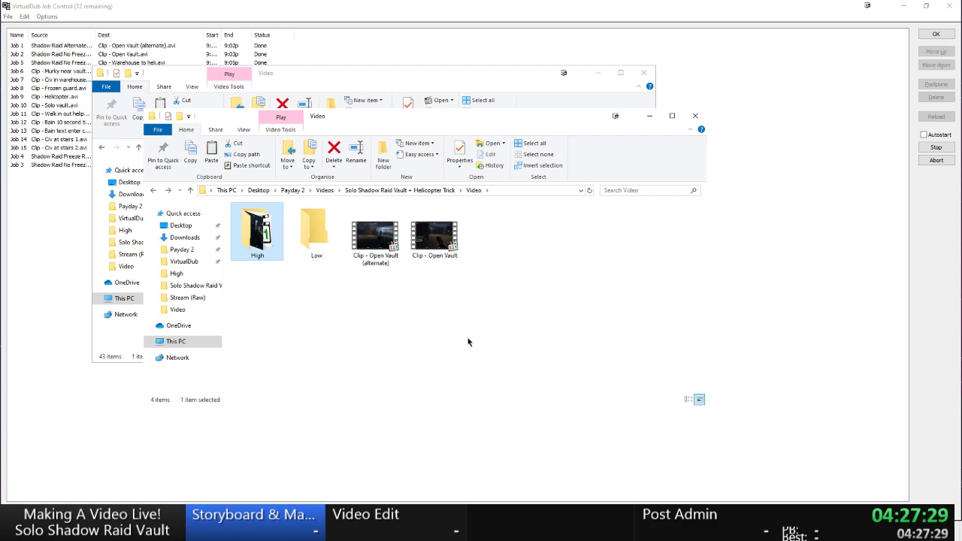
Move the project's Video folder window lower, check the job list, and compare it with the Video folder on drive D.
{"action": "left_click_drag", "start_coordinate": [445, 121], "coordinate": [462, 169]}
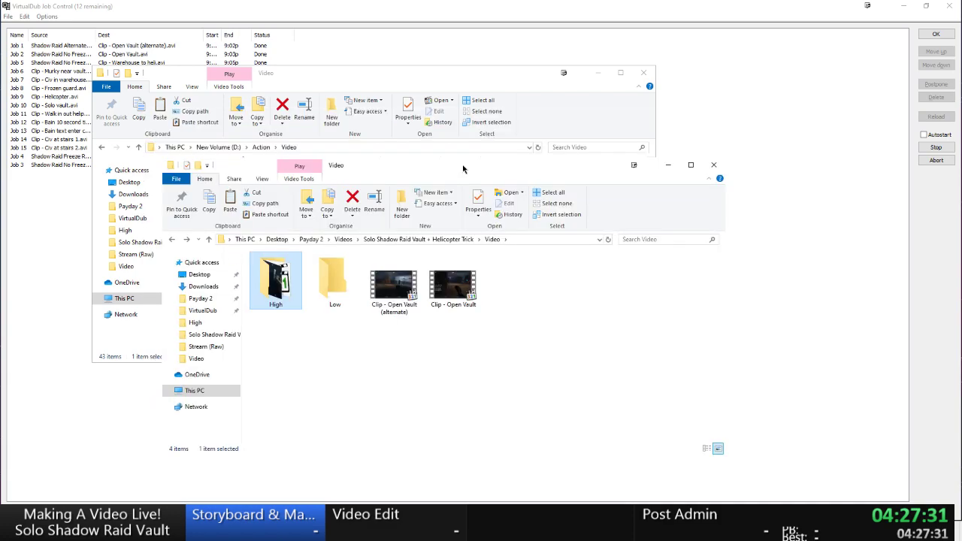
{"action": "left_click", "coordinate": [732, 106]}
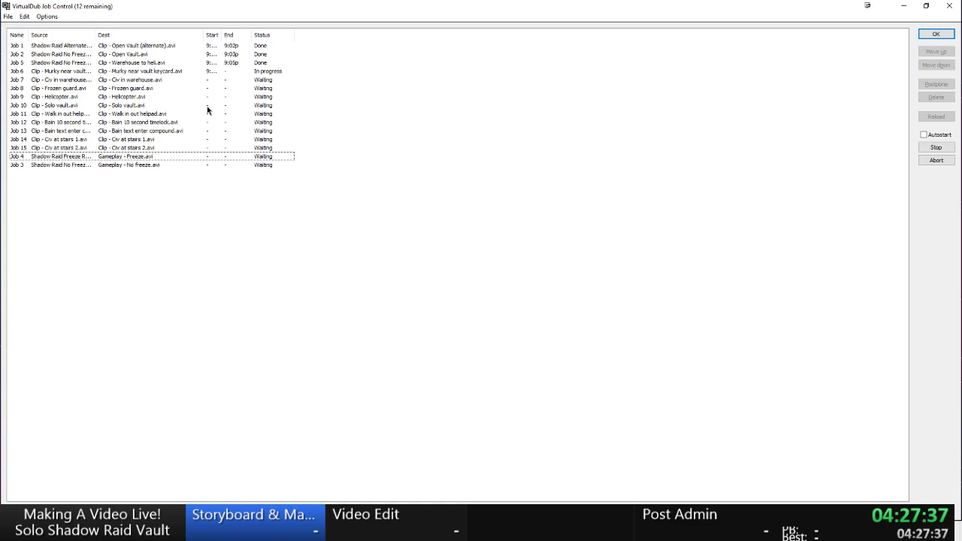
{"action": "left_click", "coordinate": [113, 531]}
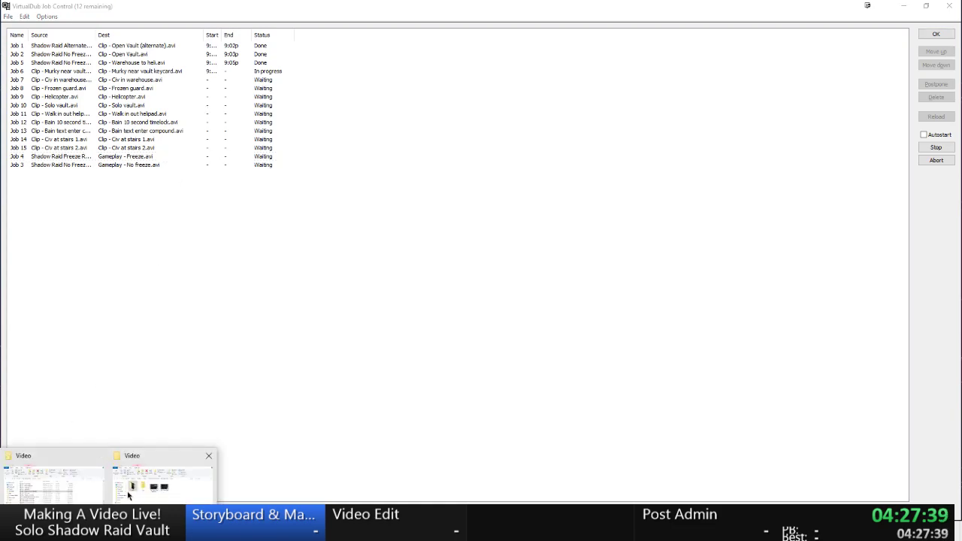
{"action": "left_click", "coordinate": [151, 496]}
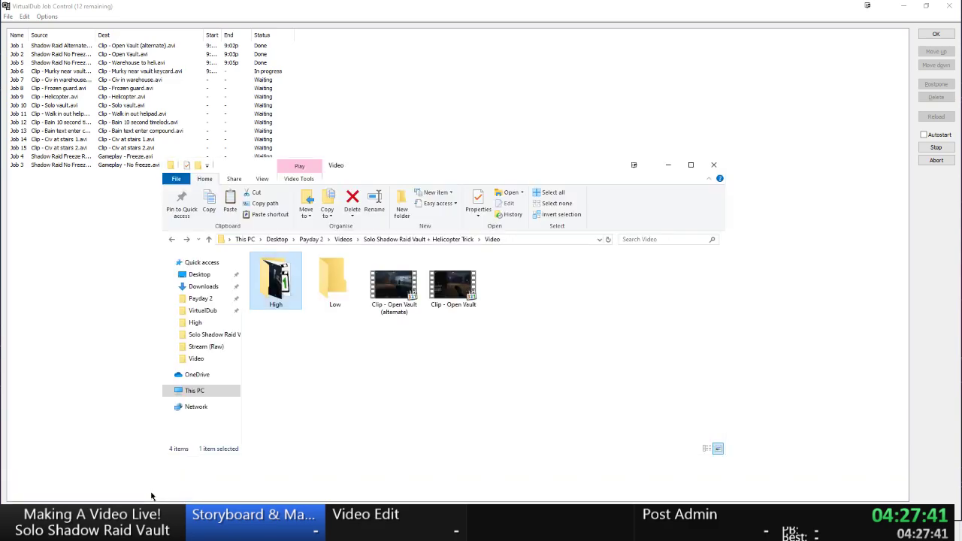
{"action": "left_click", "coordinate": [113, 530]}
{"action": "left_click", "coordinate": [101, 499]}
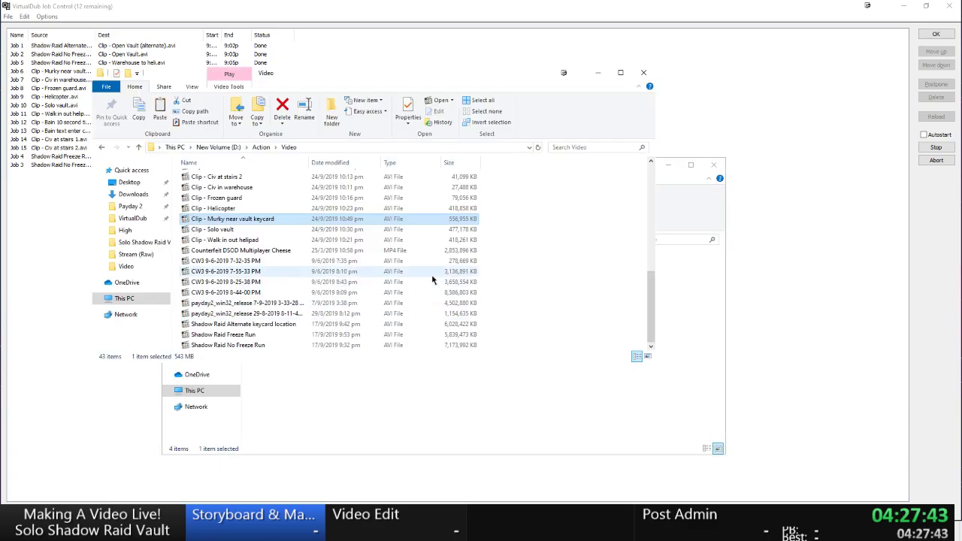
{"action": "left_click", "coordinate": [441, 397]}
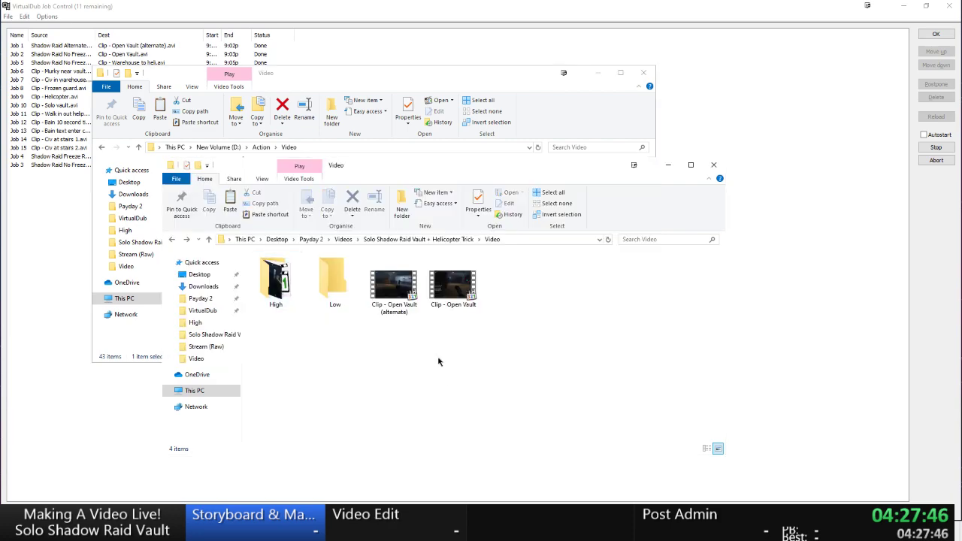
Open the Shadow Raid Vault Storyboard PDF from the project folder and check the VirtualDub job queue.
{"action": "left_click", "coordinate": [384, 240]}
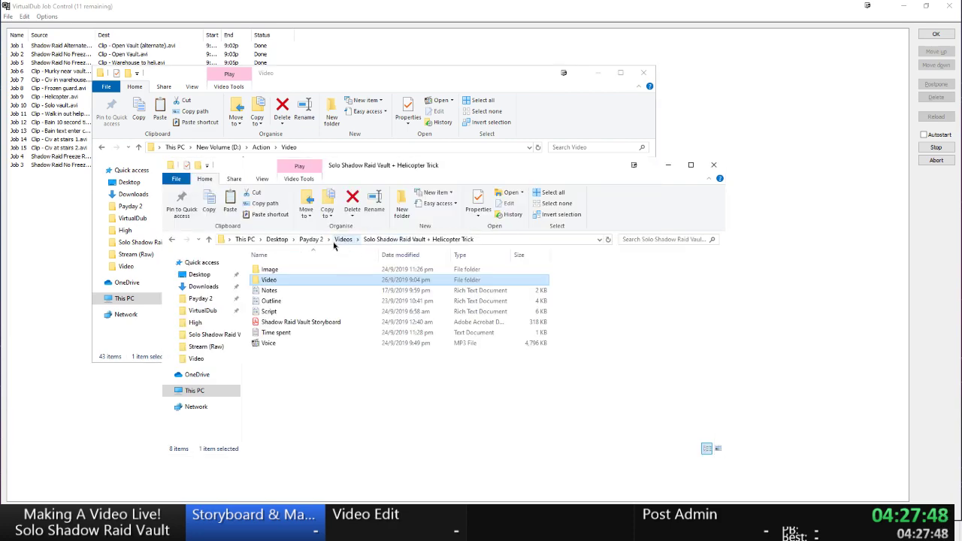
{"action": "double_click", "coordinate": [278, 321]}
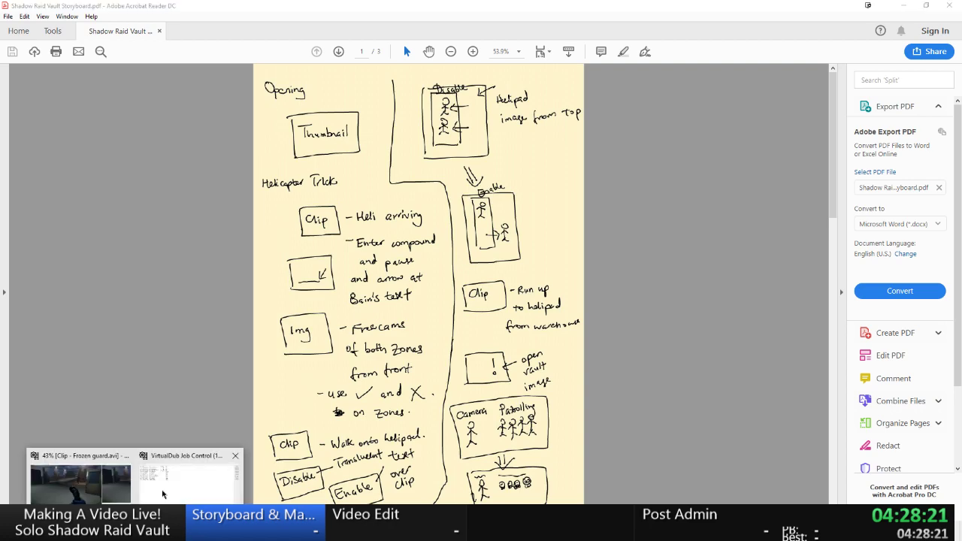
{"action": "left_click", "coordinate": [162, 493]}
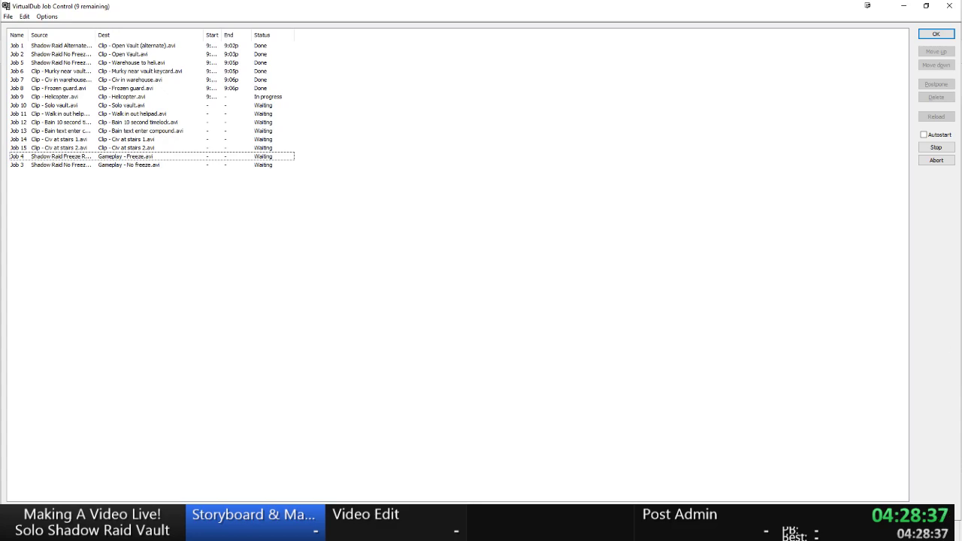
{"action": "left_click", "coordinate": [487, 516]}
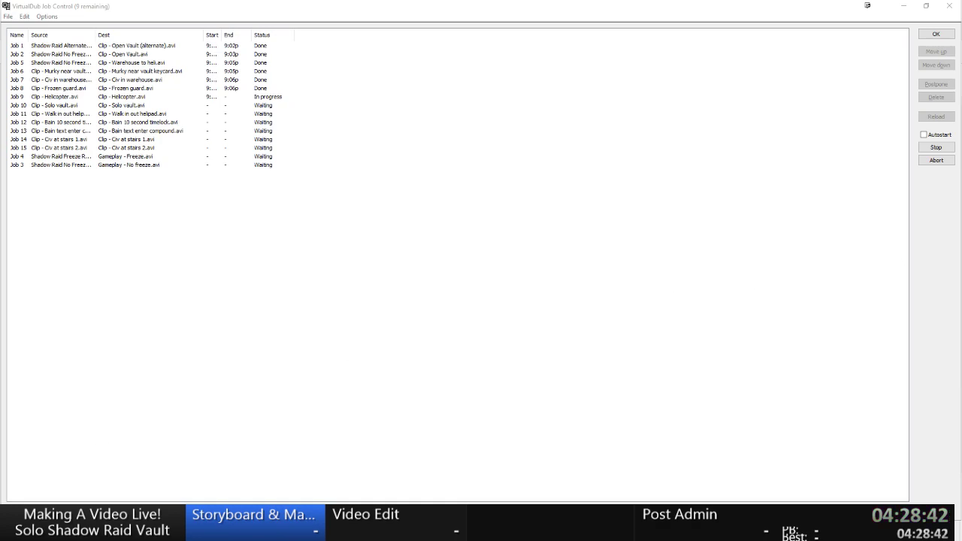
Update the Storyboard & Materials time in the project's Time spent document, save it and close it.
{"action": "mouse_move", "coordinate": [104, 526]}
{"action": "left_click", "coordinate": [143, 492]}
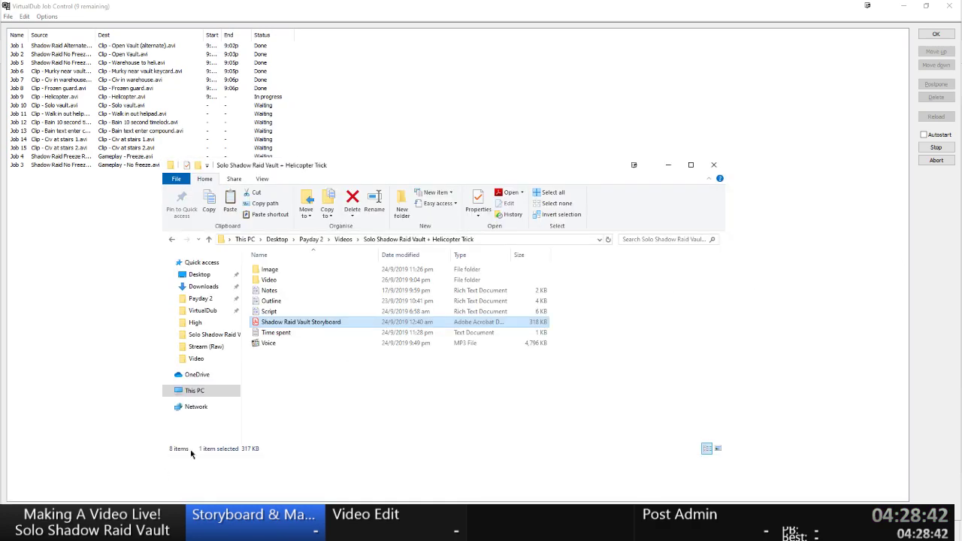
{"action": "double_click", "coordinate": [272, 333]}
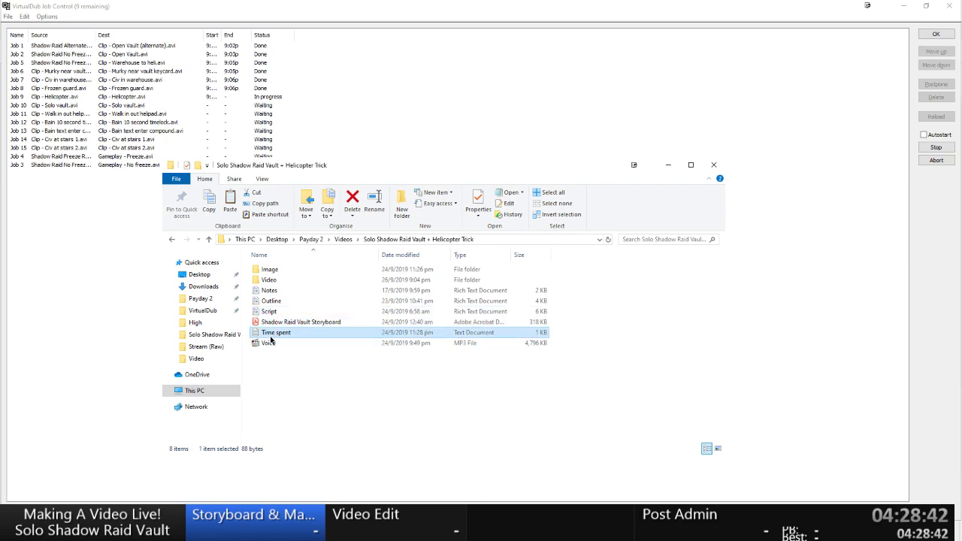
{"action": "left_click", "coordinate": [278, 78]}
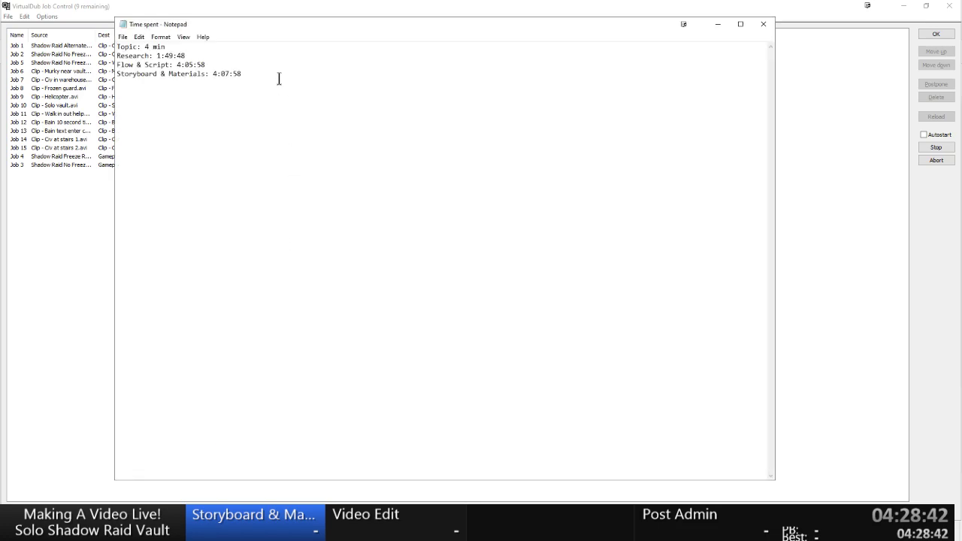
{"action": "key", "text": "shift+Left"}
{"action": "key", "text": "shift+Left"}
{"action": "key", "text": "shift+Left"}
{"action": "type", "text": "4"}
{"action": "key", "text": "ctrl+s"}
{"action": "key", "text": "KP_5"}
{"action": "key", "text": "BackSpace"}
{"action": "type", "text": "4"}
{"action": "key", "text": "ctrl+s"}
{"action": "left_click", "coordinate": [763, 24]}
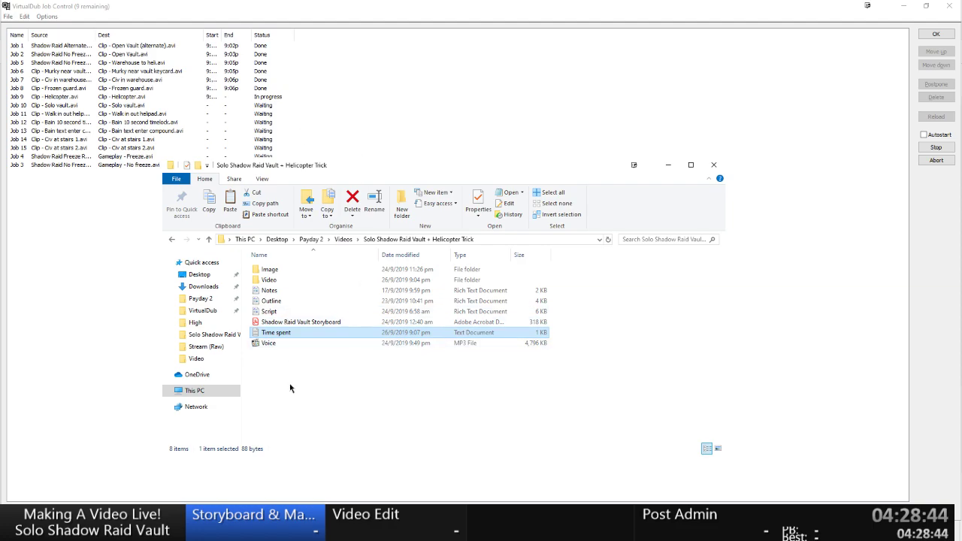
Postpone the Gameplay - Freeze and Gameplay - No freeze jobs in the VirtualDub job queue.
{"action": "left_click", "coordinate": [160, 526]}
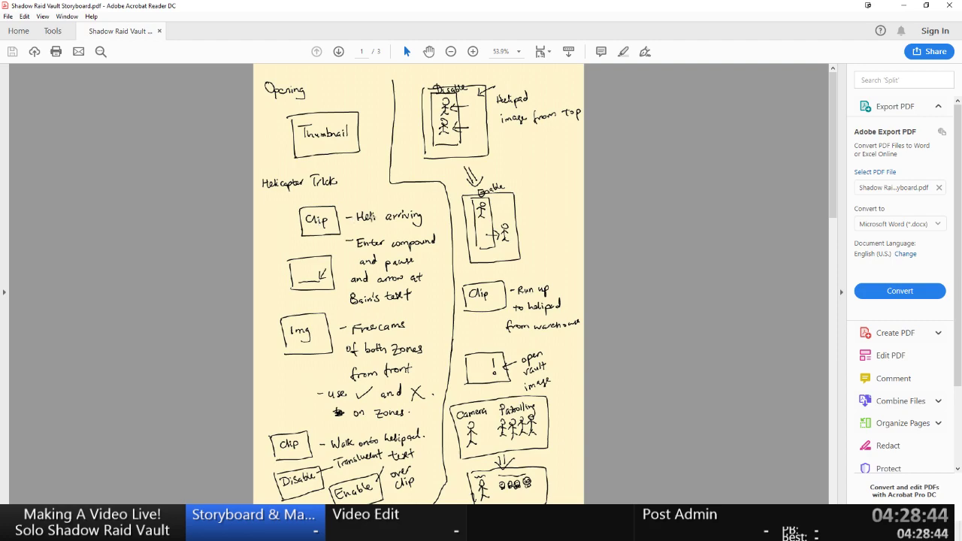
{"action": "key", "text": "alt+Tab"}
{"action": "key", "text": "alt+Tab"}
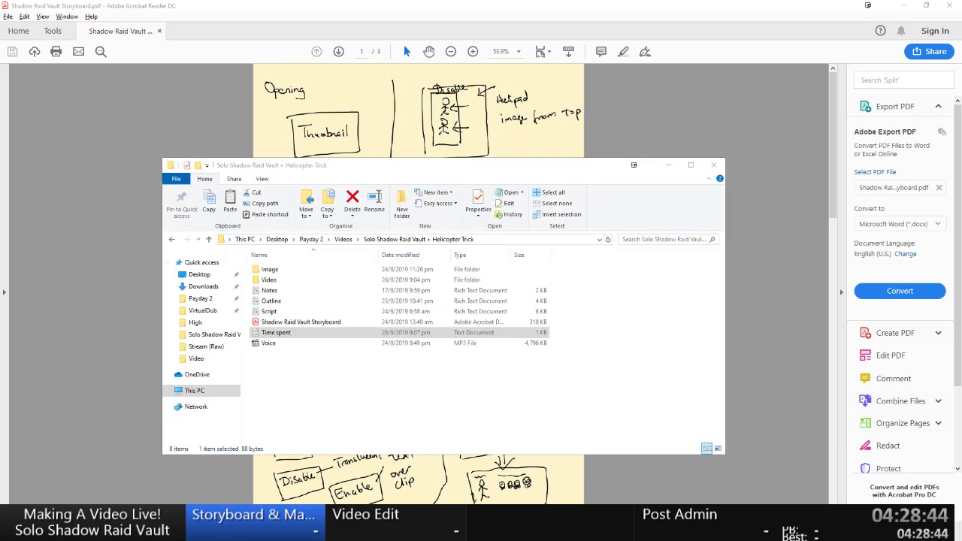
{"action": "left_click", "coordinate": [137, 526]}
{"action": "left_click", "coordinate": [180, 493]}
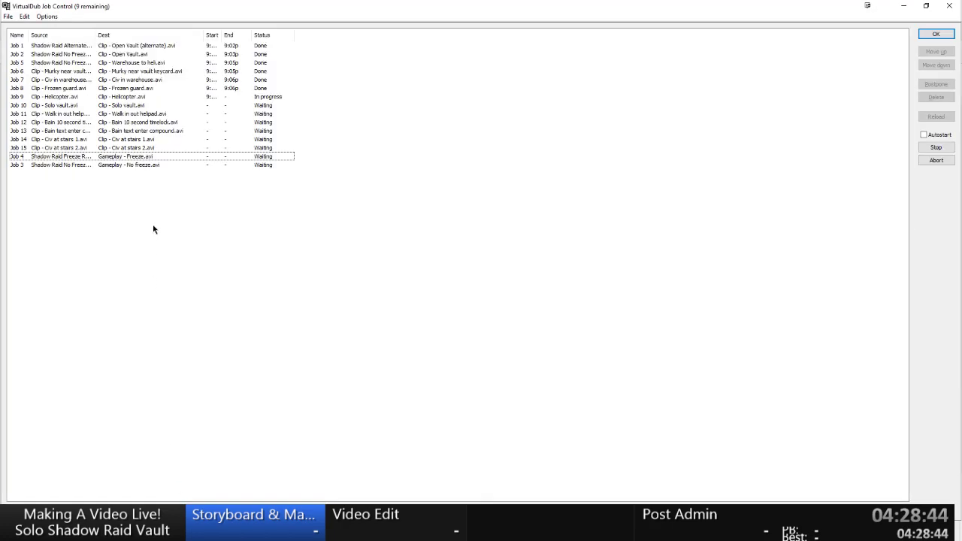
{"action": "left_click", "coordinate": [136, 156]}
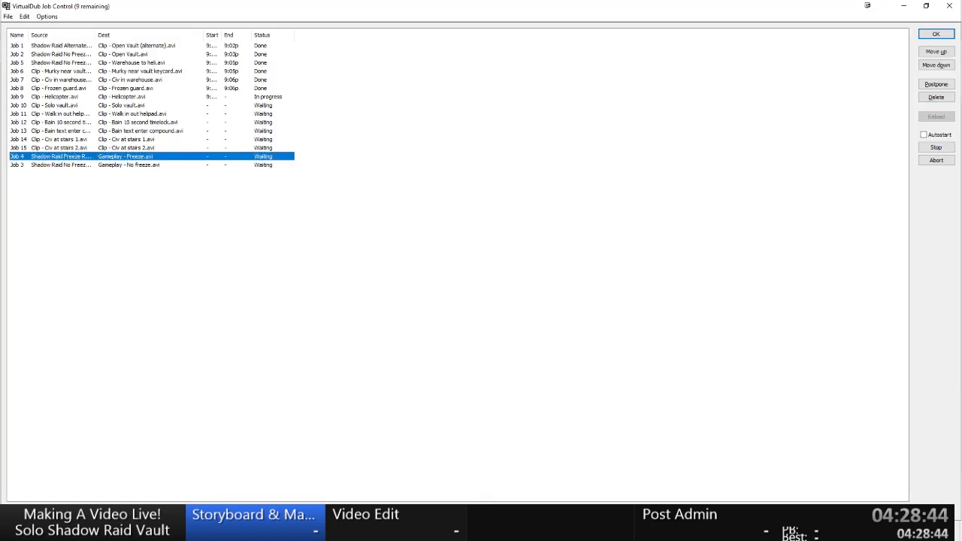
{"action": "left_click", "coordinate": [935, 84]}
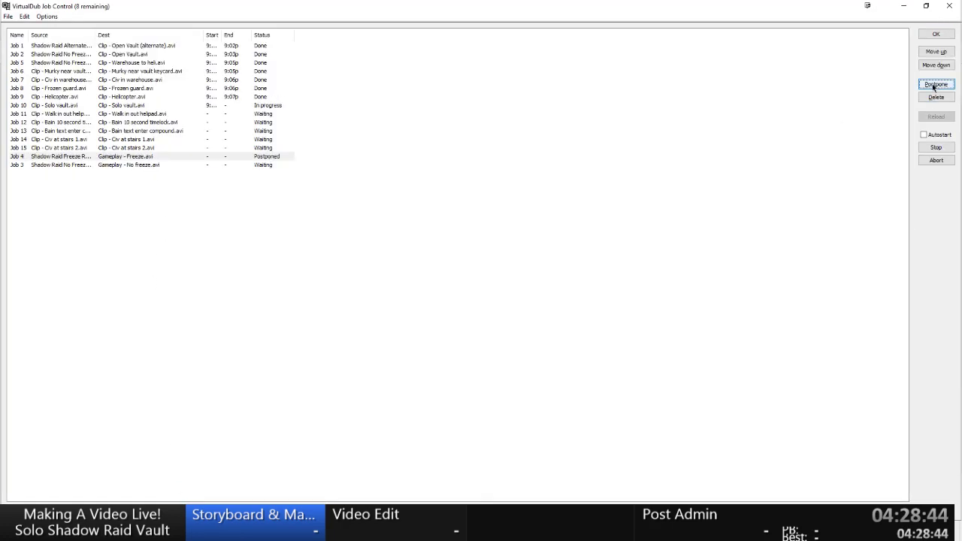
{"action": "left_click", "coordinate": [200, 173]}
{"action": "left_click", "coordinate": [207, 166]}
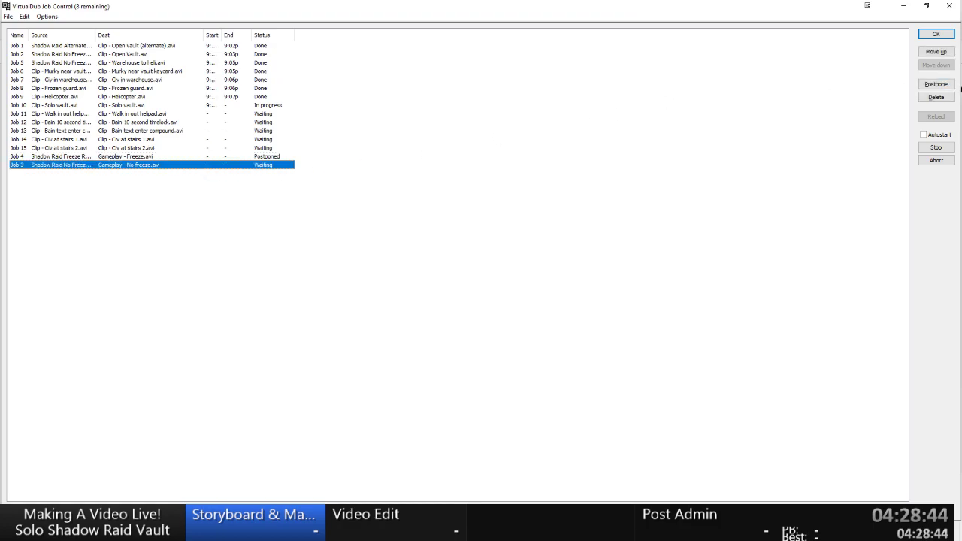
{"action": "left_click", "coordinate": [935, 84]}
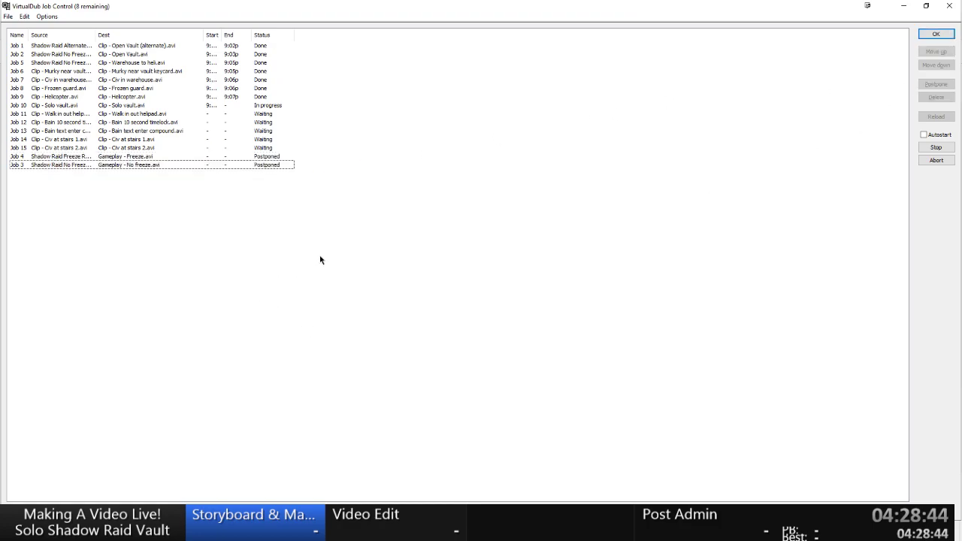
Restore the Job Control window to its smaller size and look through the project's Video folder.
{"action": "left_click", "coordinate": [127, 106]}
{"action": "left_click", "coordinate": [127, 149]}
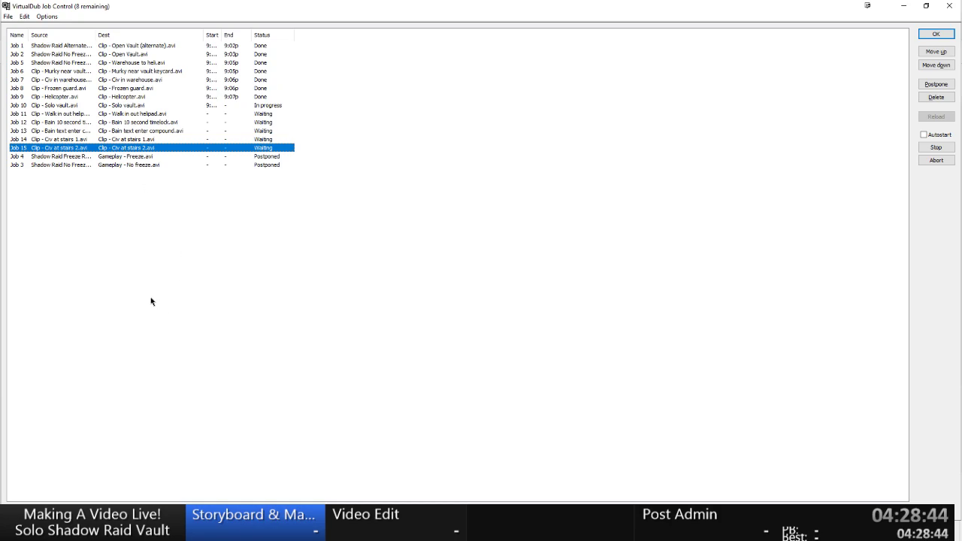
{"action": "left_click", "coordinate": [926, 6]}
{"action": "left_click", "coordinate": [376, 391]}
{"action": "double_click", "coordinate": [266, 279]}
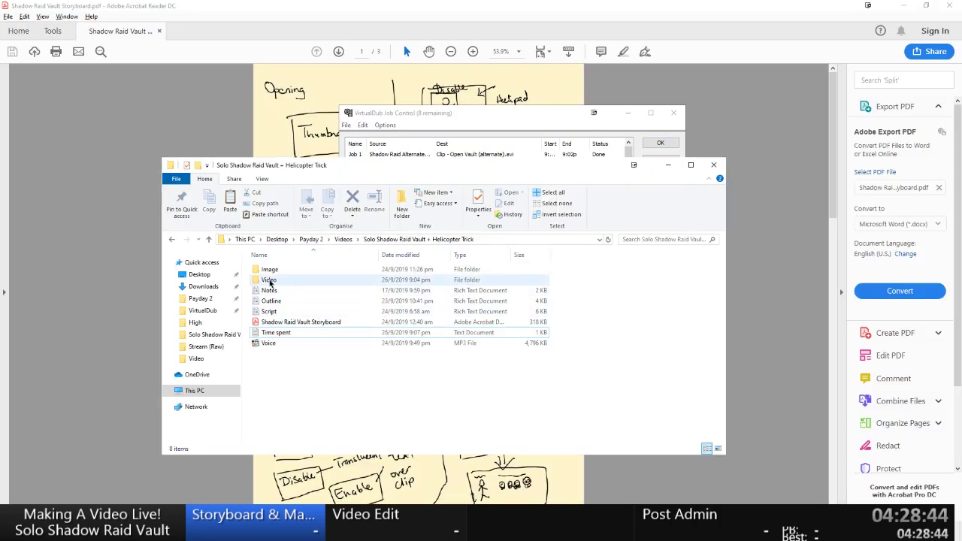
{"action": "left_click_drag", "start_coordinate": [607, 338], "coordinate": [386, 276]}
{"action": "left_click", "coordinate": [73, 221]}
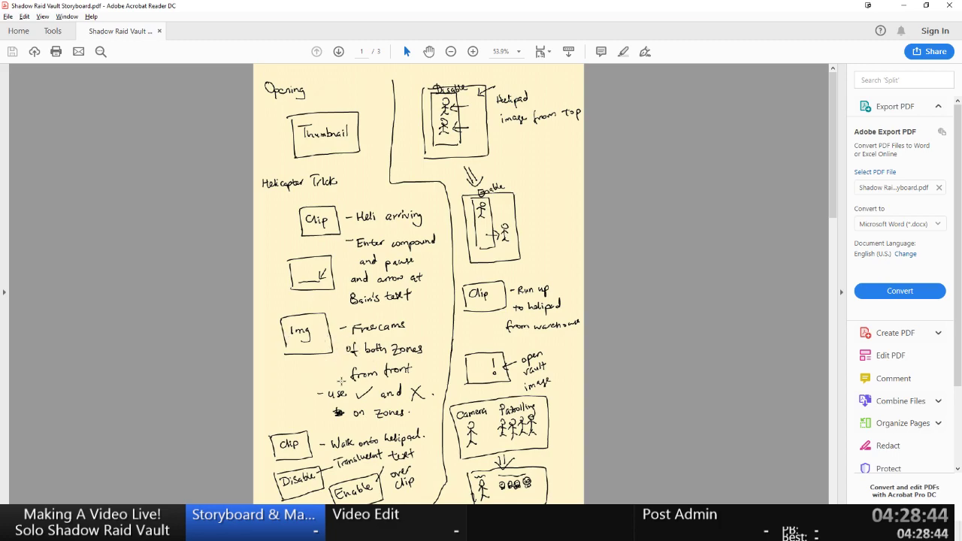
Open the project's Image folder, view the 2 Zones picture and close it.
{"action": "mouse_move", "coordinate": [53, 492]}
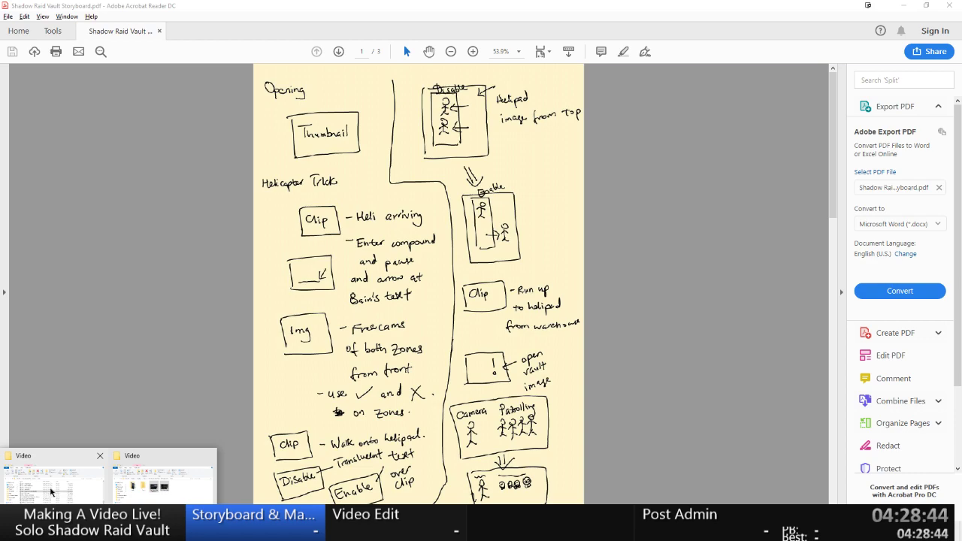
{"action": "left_click", "coordinate": [155, 497]}
{"action": "double_click", "coordinate": [272, 275]}
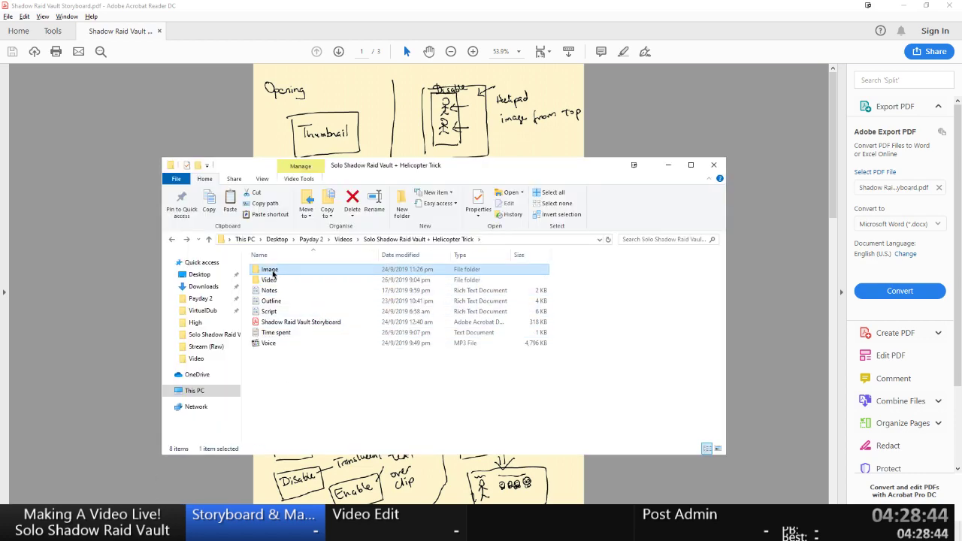
{"action": "double_click", "coordinate": [284, 292]}
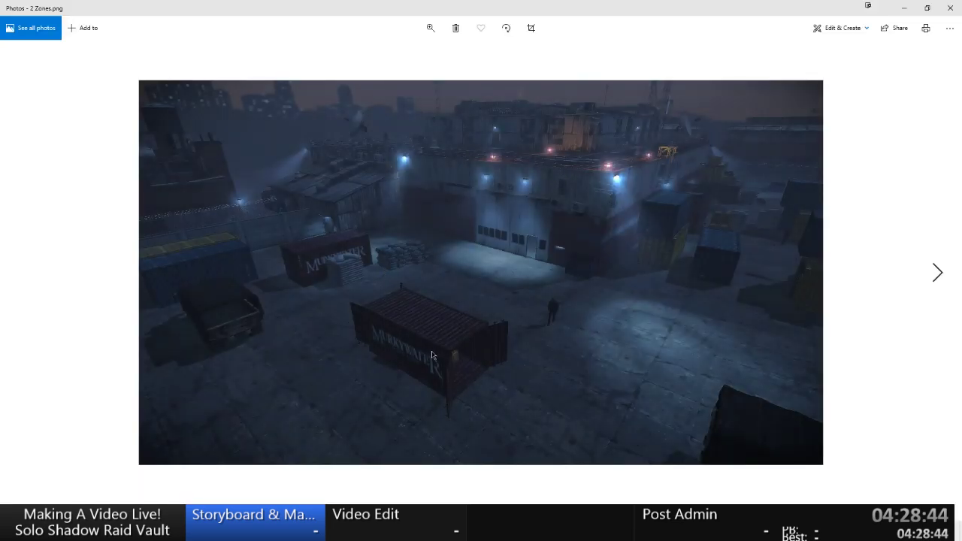
{"action": "left_click", "coordinate": [950, 7]}
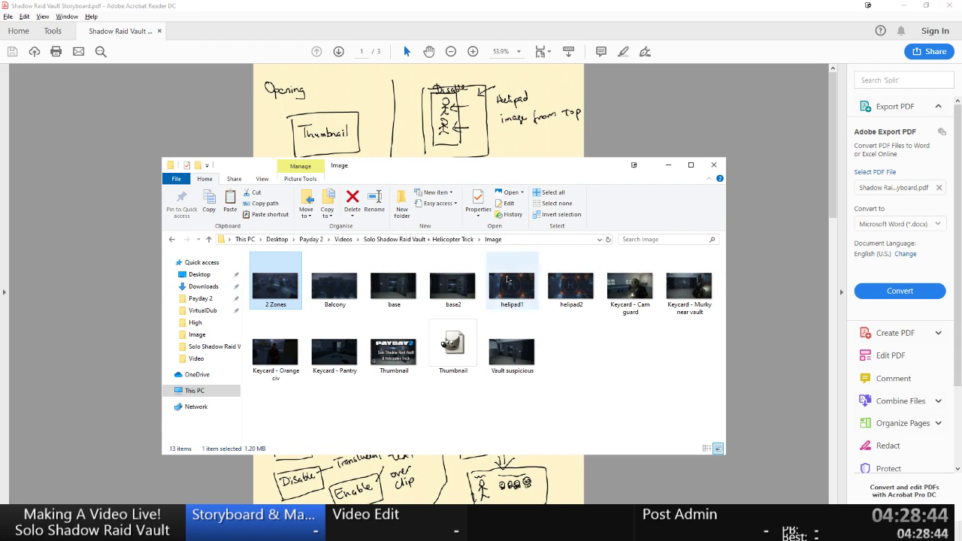
Review the storyboard up to page 2 and check the job progress in VirtualDub's Job Control.
{"action": "left_click", "coordinate": [100, 325]}
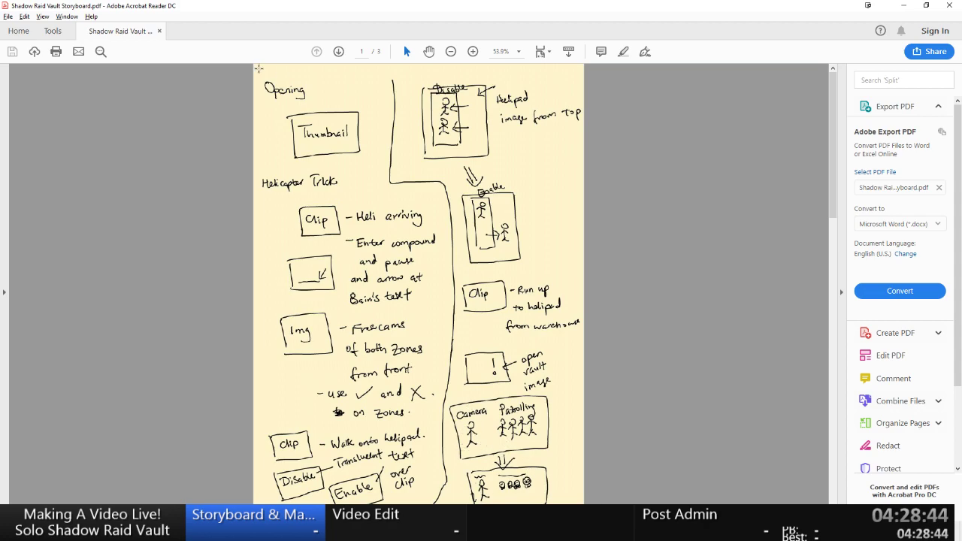
{"action": "left_click", "coordinate": [338, 52]}
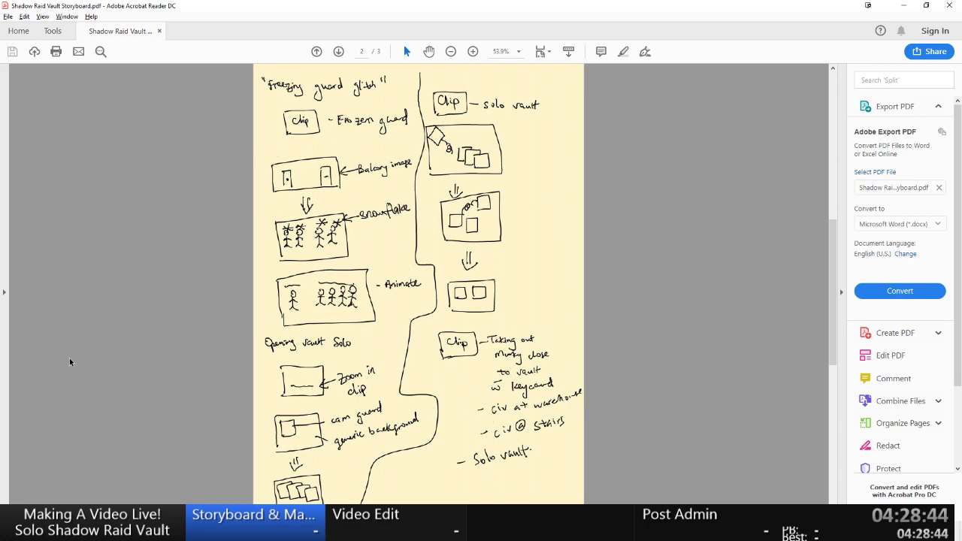
{"action": "mouse_move", "coordinate": [136, 526]}
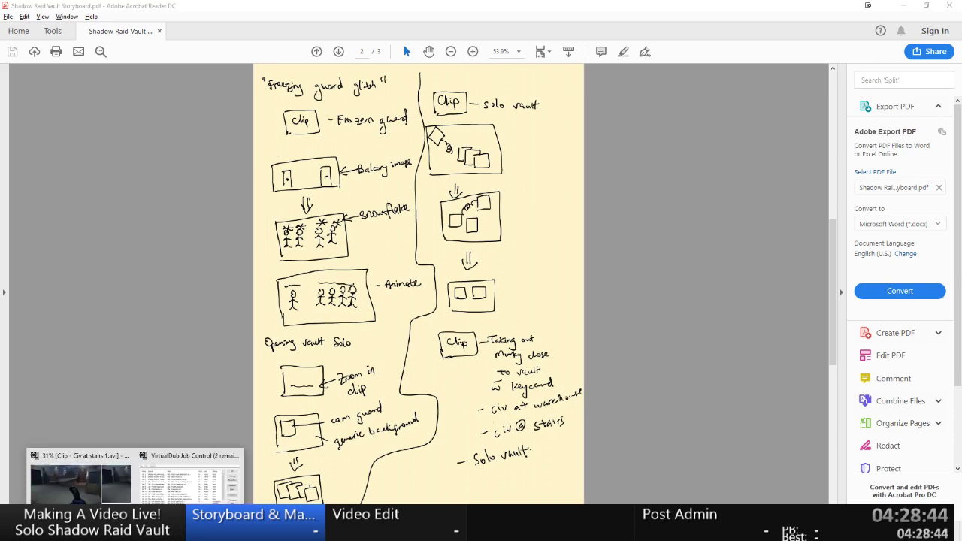
{"action": "left_click", "coordinate": [167, 491]}
{"action": "scroll", "coordinate": [632, 236], "scroll_direction": "down", "scroll_amount": 1}
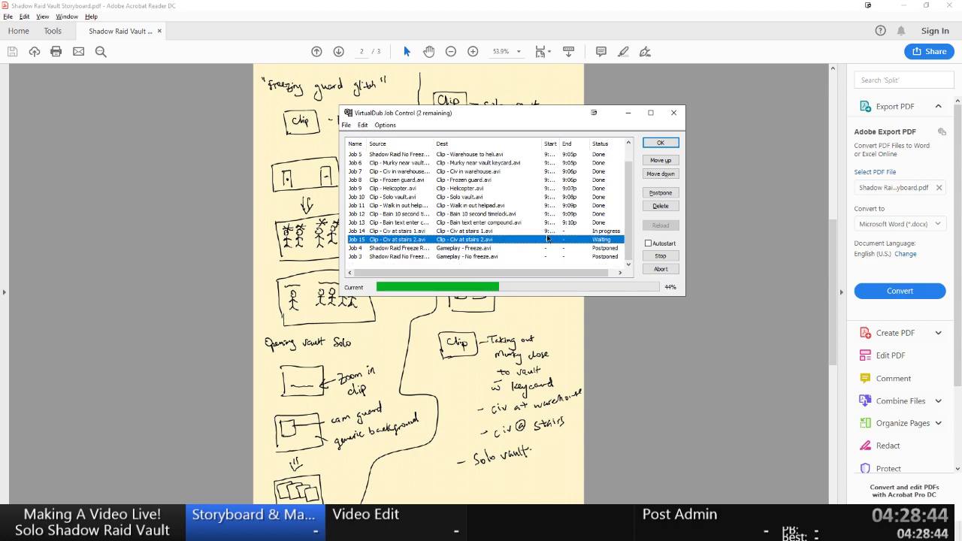
Switch to File Explorer, open the project's Video folder and move the window clear of the job list.
{"action": "mouse_move", "coordinate": [70, 526]}
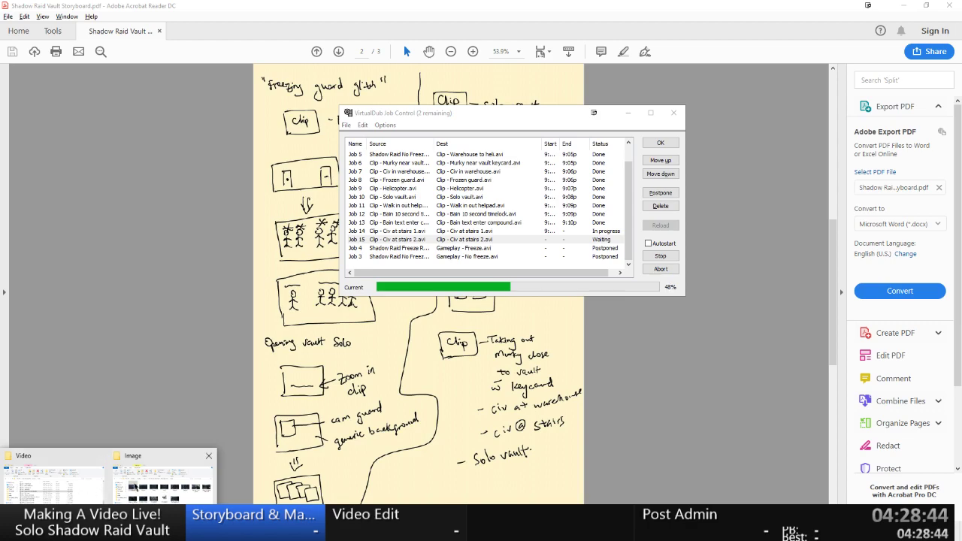
{"action": "left_click", "coordinate": [159, 478]}
{"action": "key", "text": "BackSpace"}
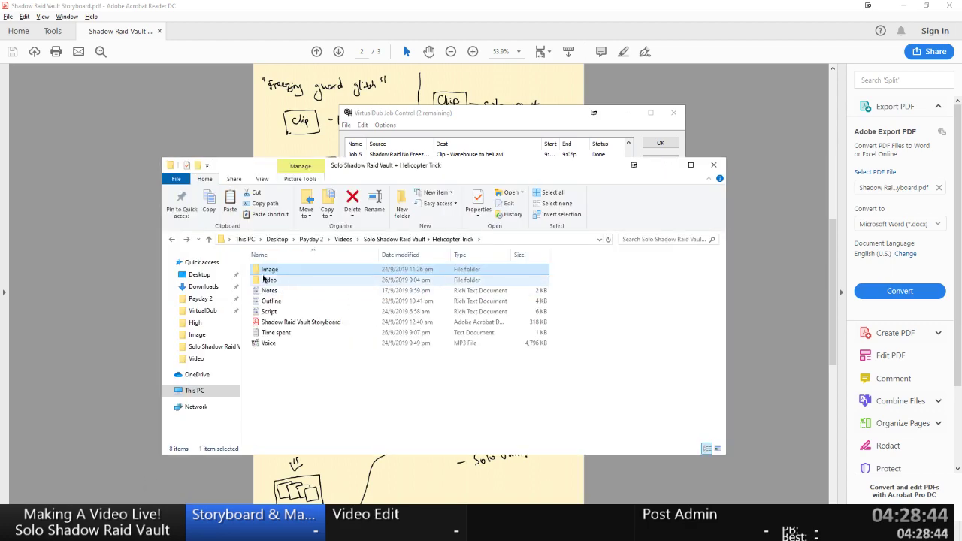
{"action": "double_click", "coordinate": [266, 279]}
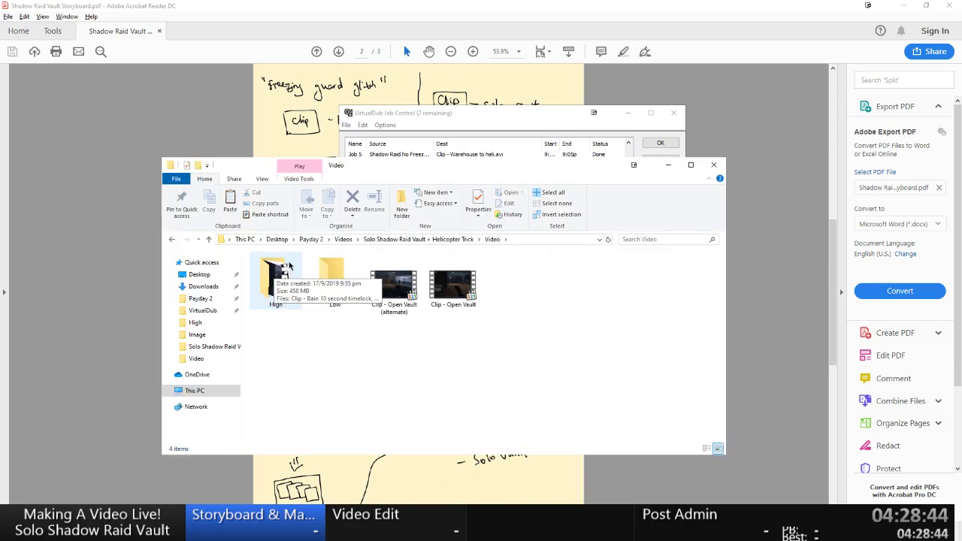
{"action": "left_click_drag", "start_coordinate": [455, 169], "coordinate": [569, 300]}
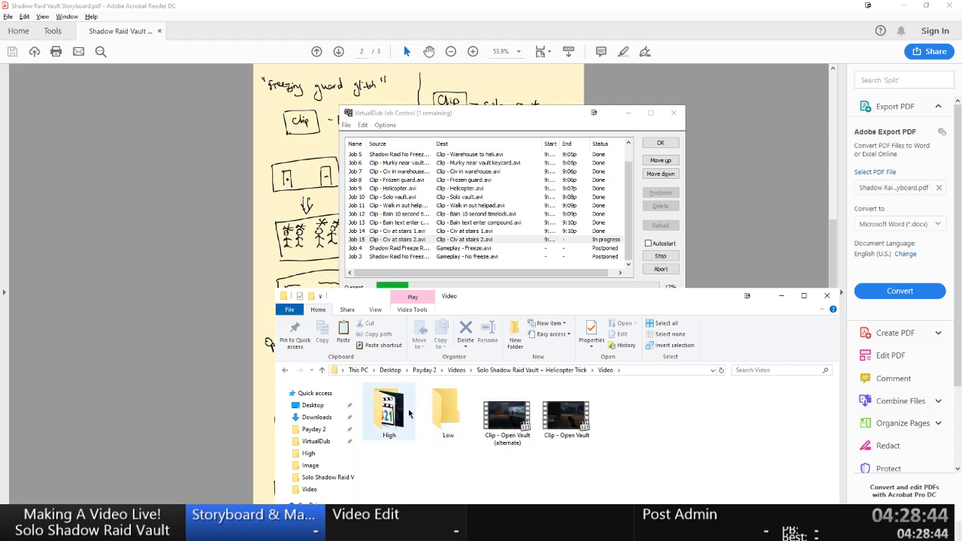
Delete the completed jobs from the VirtualDub queue and open the High folder of clips.
{"action": "left_click", "coordinate": [410, 248]}
{"action": "left_click", "coordinate": [408, 257]}
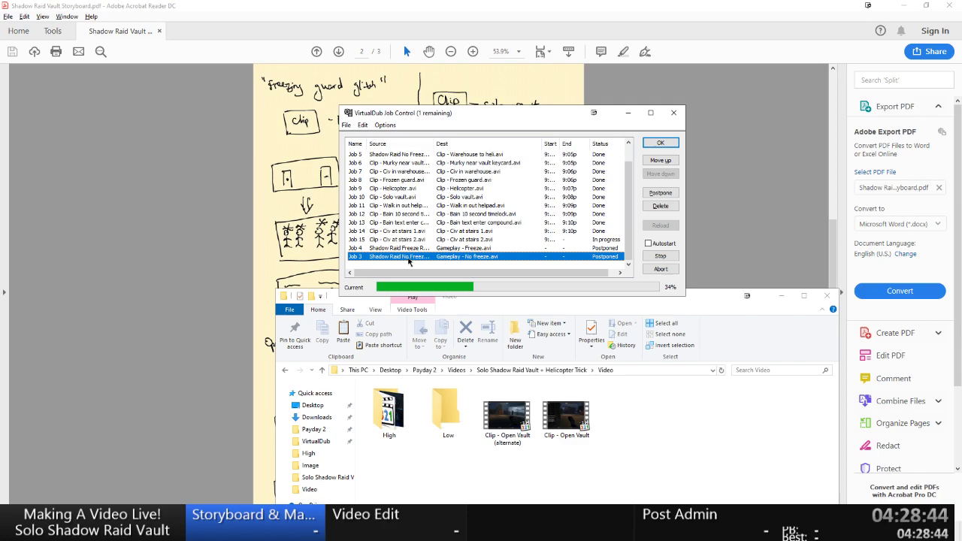
{"action": "left_click", "coordinate": [410, 248]}
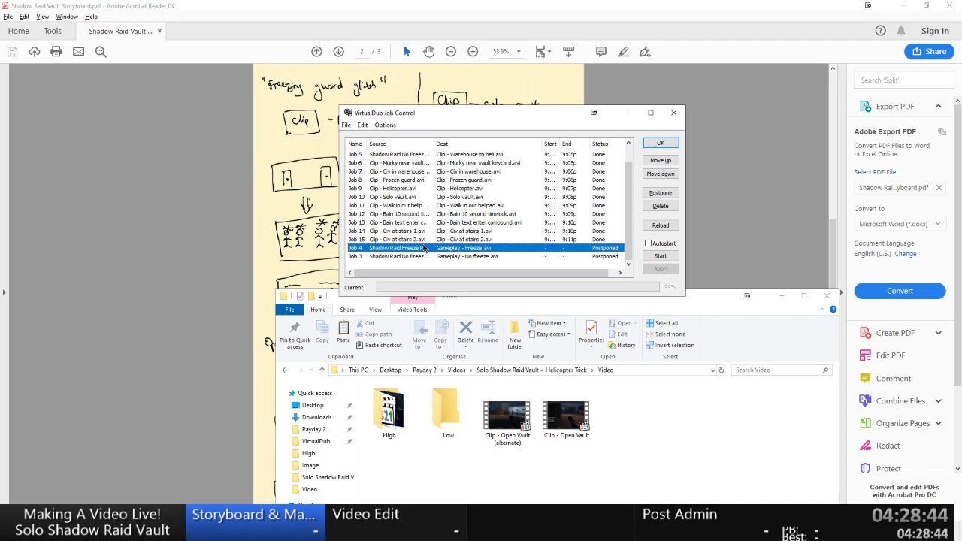
{"action": "left_click", "coordinate": [362, 125]}
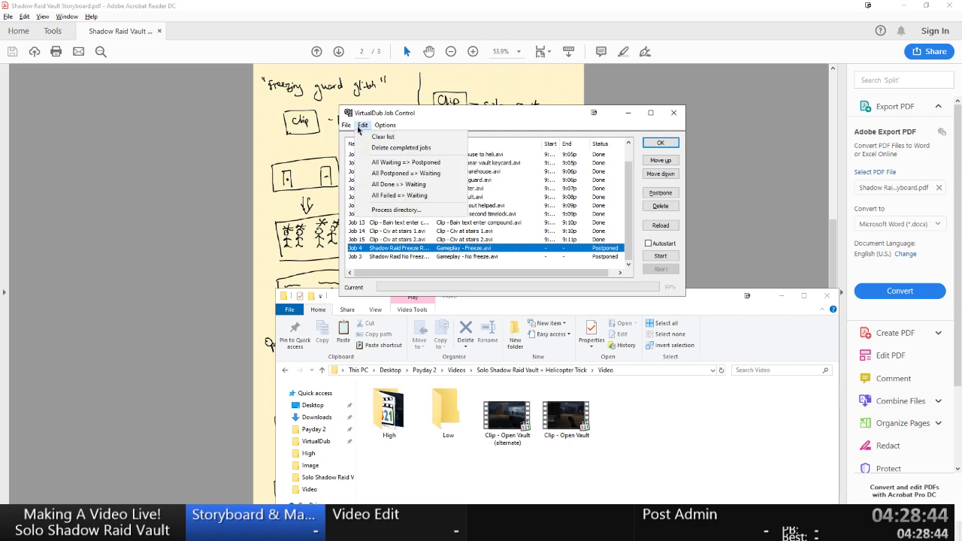
{"action": "left_click", "coordinate": [378, 149]}
{"action": "double_click", "coordinate": [388, 412]}
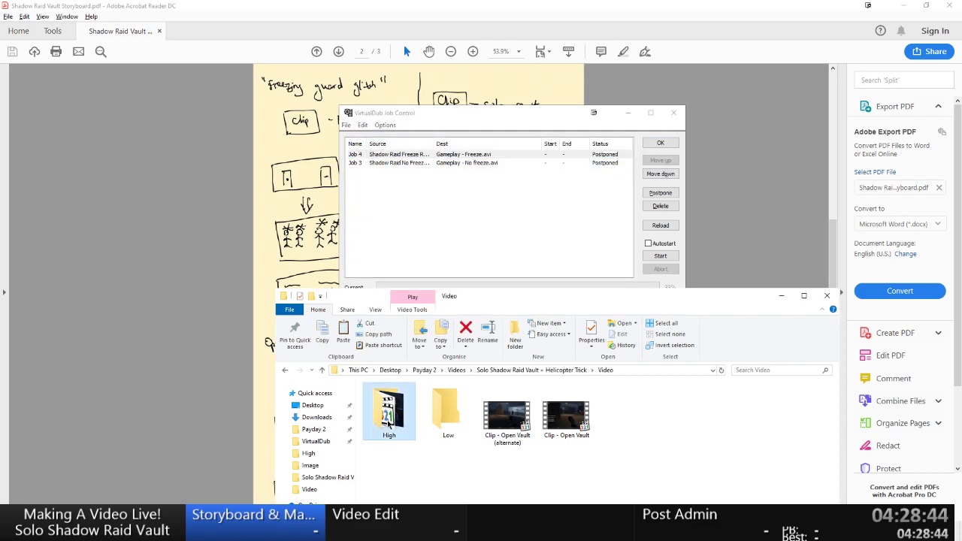
{"action": "left_click", "coordinate": [660, 141]}
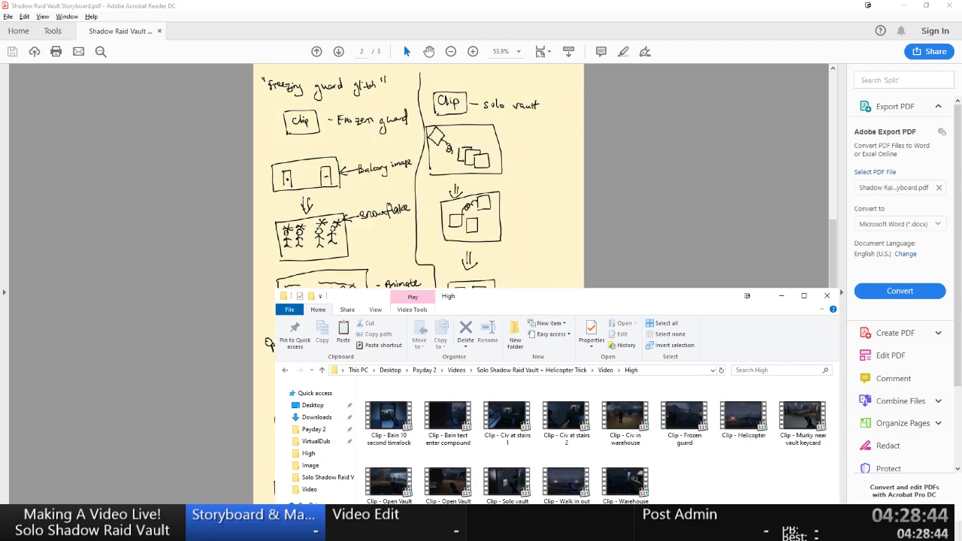
Switch to the main VirtualDub window and load the 1 Mbps (resized).vdscript processing settings.
{"action": "key", "text": "alt+Tab"}
{"action": "key", "text": "ctrl+l"}
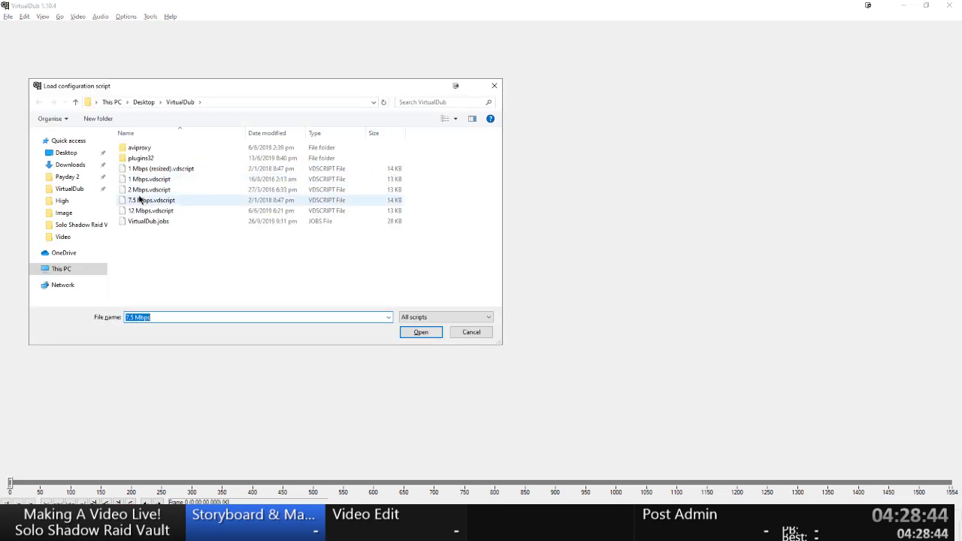
{"action": "left_click", "coordinate": [139, 201]}
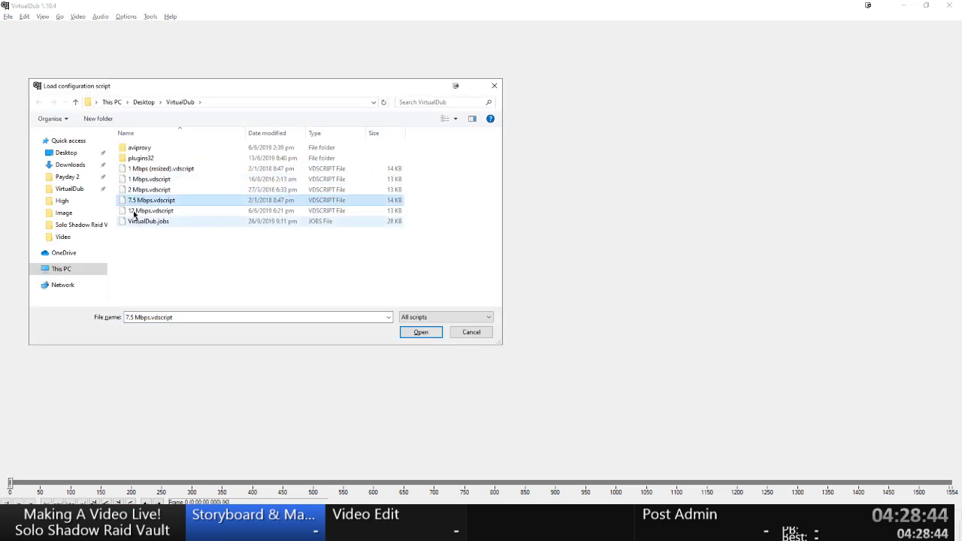
{"action": "double_click", "coordinate": [149, 170]}
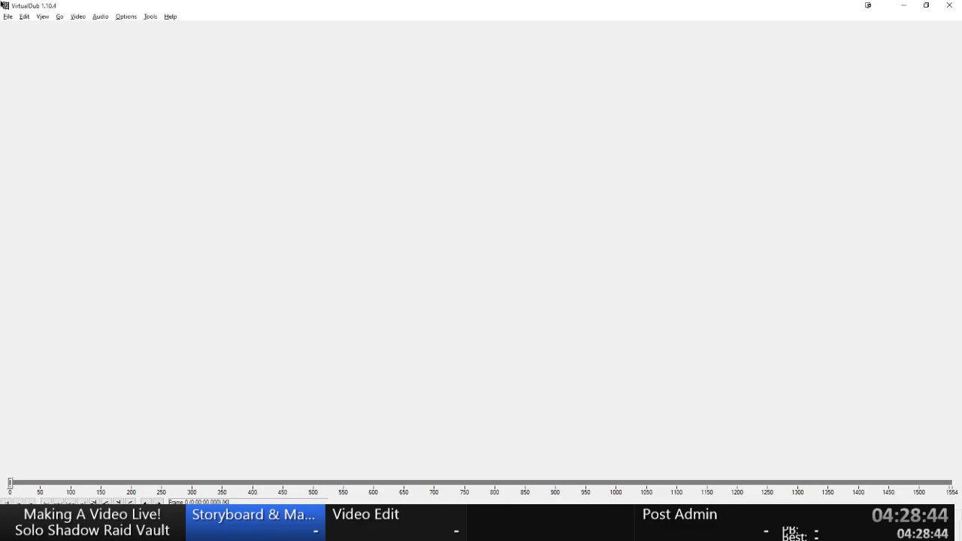
Open the Batch Wizard and add all the clips from the High folder to its file list.
{"action": "left_click", "coordinate": [13, 23]}
{"action": "mouse_move", "coordinate": [116, 163]}
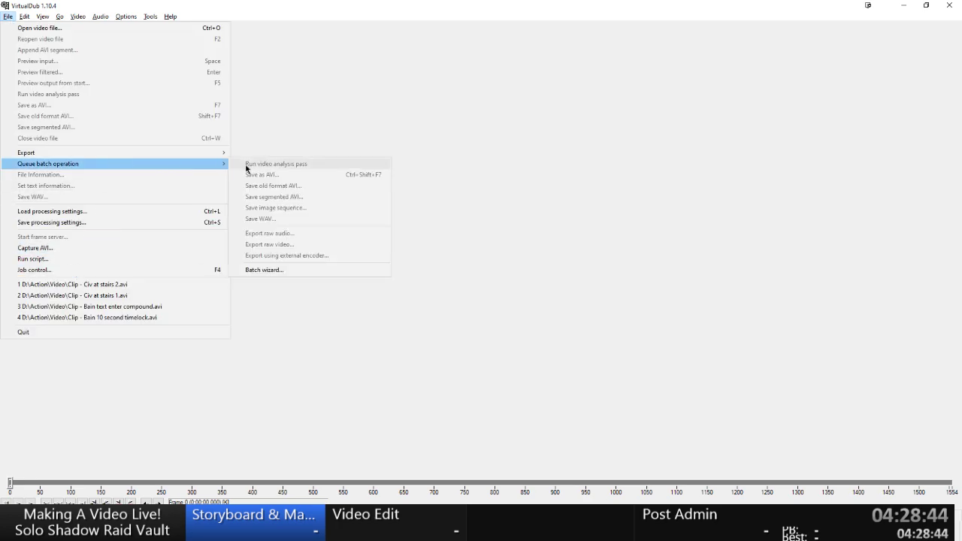
{"action": "left_click", "coordinate": [295, 270]}
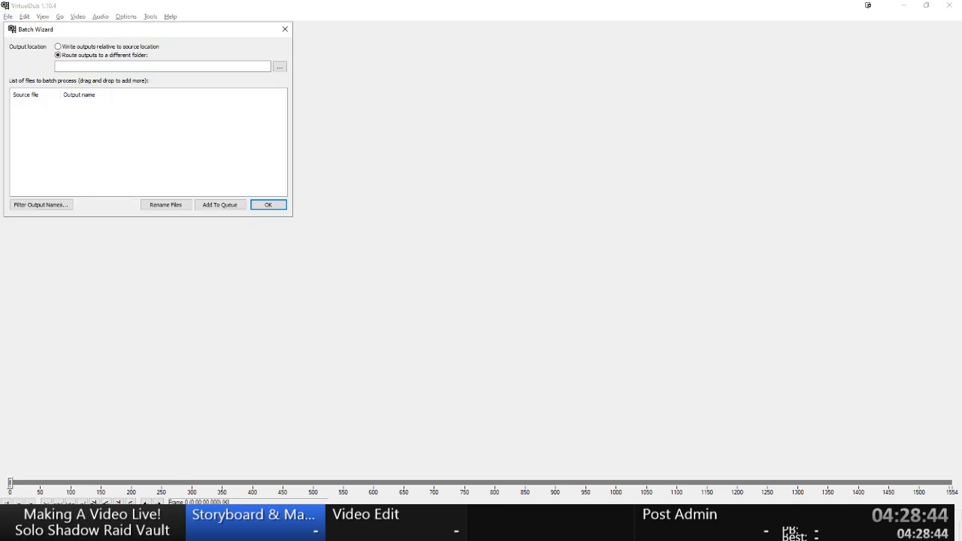
{"action": "left_click", "coordinate": [191, 473]}
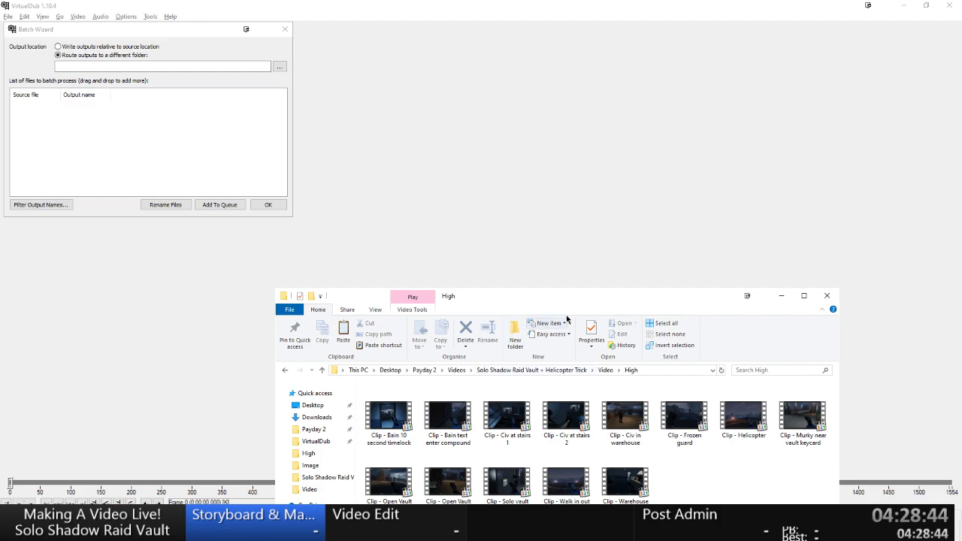
{"action": "left_click_drag", "start_coordinate": [573, 293], "coordinate": [601, 89]}
{"action": "key", "text": "ctrl+a"}
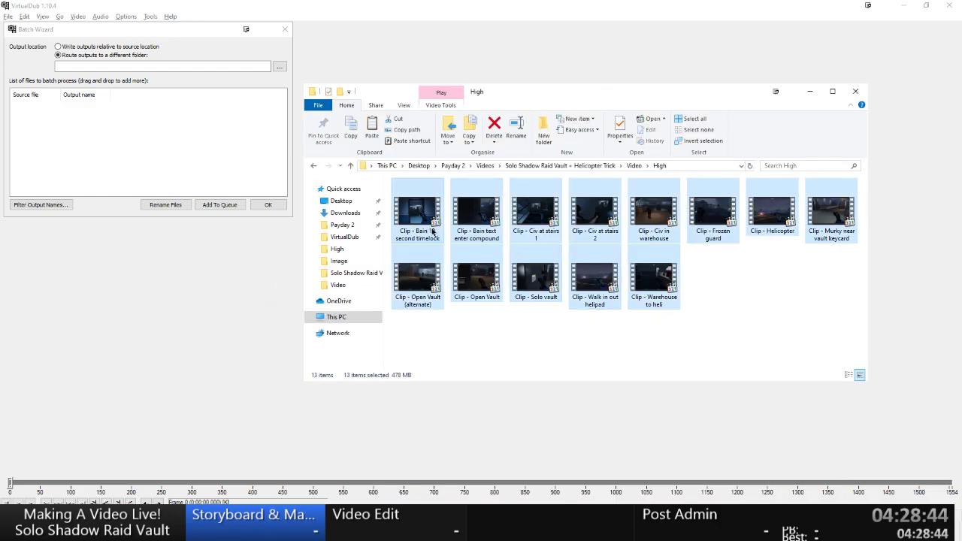
{"action": "left_click_drag", "start_coordinate": [431, 230], "coordinate": [226, 175]}
Route the batch outputs to the project's Video\Low folder by copying that folder's path.
{"action": "left_click", "coordinate": [350, 166]}
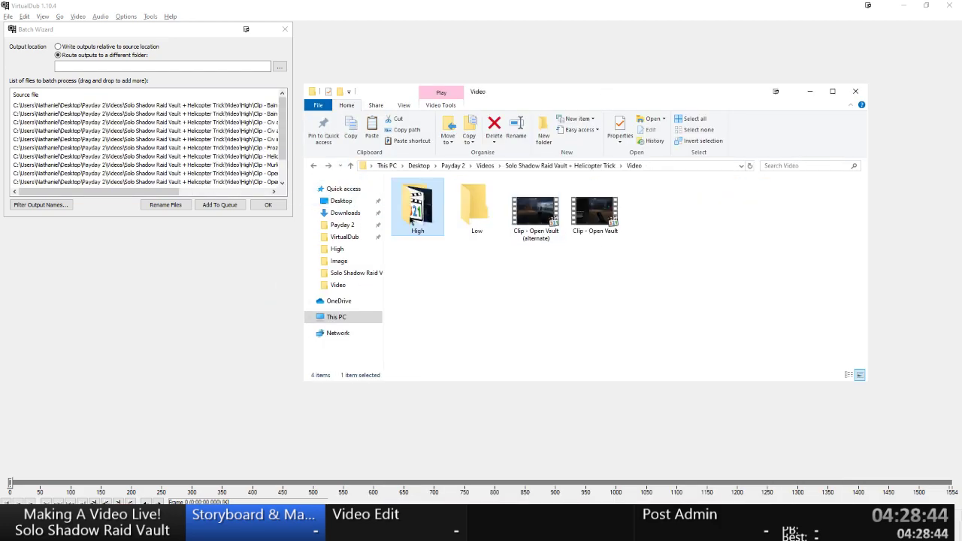
{"action": "double_click", "coordinate": [476, 211]}
{"action": "left_click", "coordinate": [419, 163]}
{"action": "key", "text": "ctrl+c"}
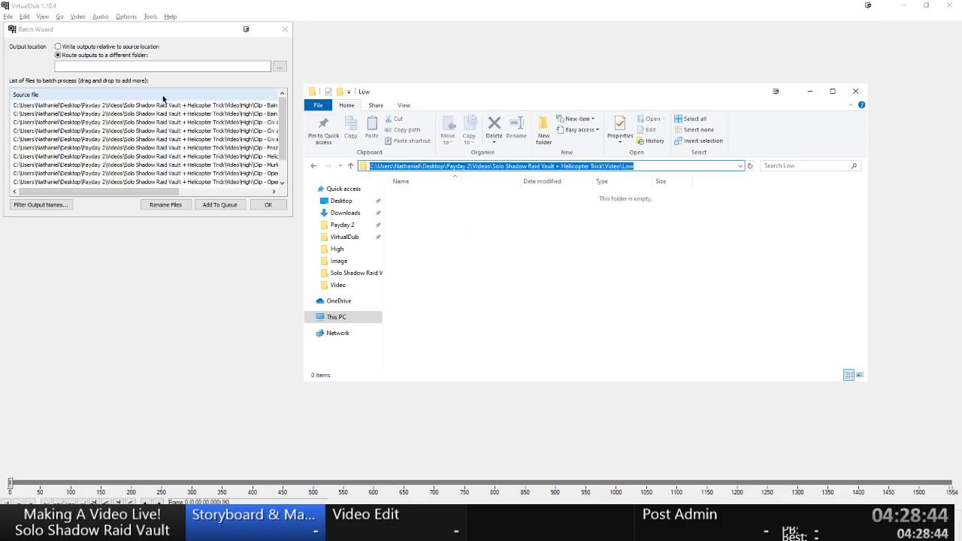
{"action": "left_click", "coordinate": [170, 67]}
{"action": "key", "text": "ctrl+v"}
Queue the batch files for re-saving as AVI and start processing the job queue.
{"action": "left_click", "coordinate": [220, 204]}
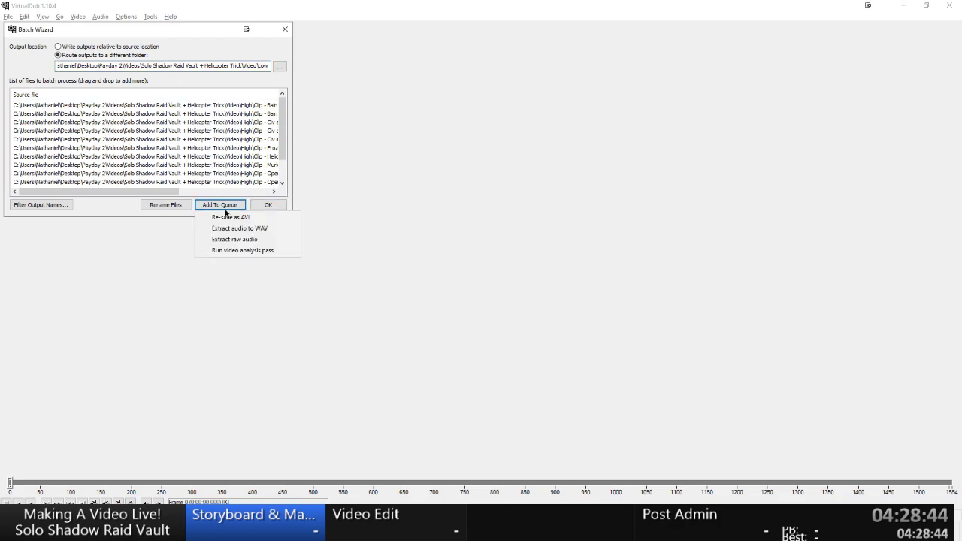
{"action": "left_click", "coordinate": [226, 218]}
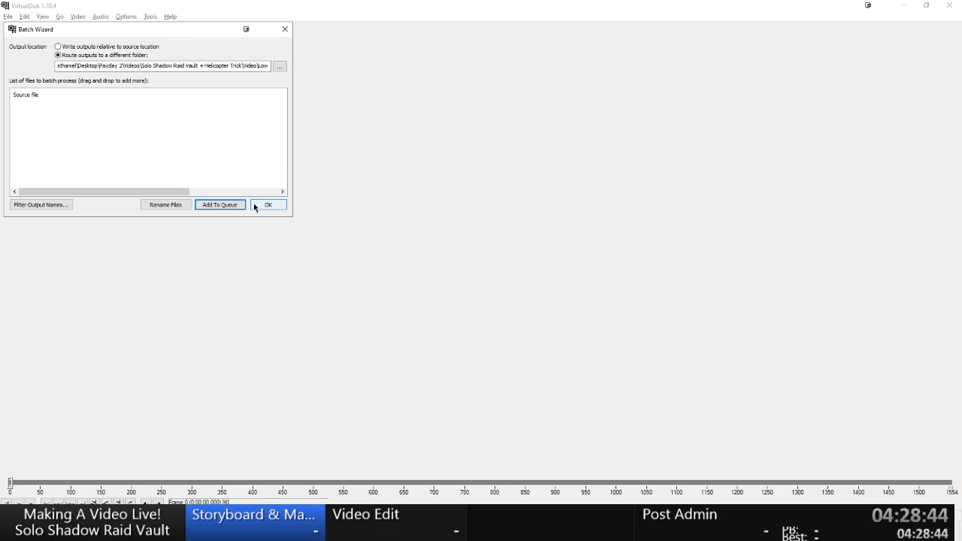
{"action": "left_click", "coordinate": [255, 205]}
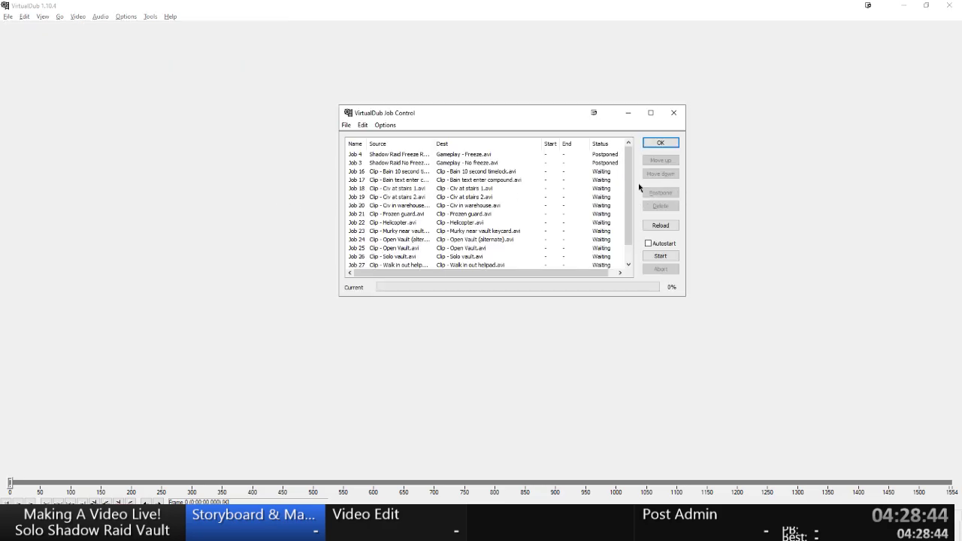
{"action": "left_click", "coordinate": [661, 257]}
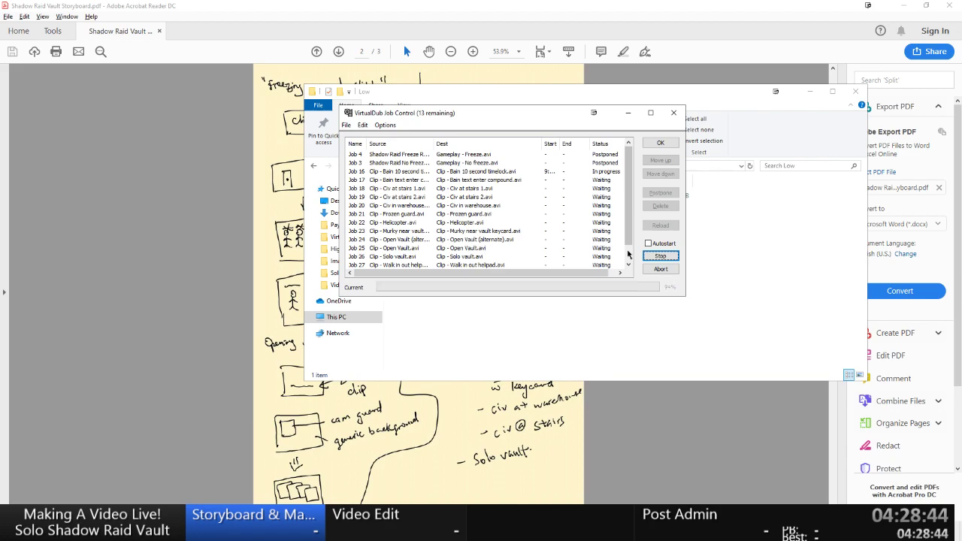
{"action": "left_click", "coordinate": [710, 269]}
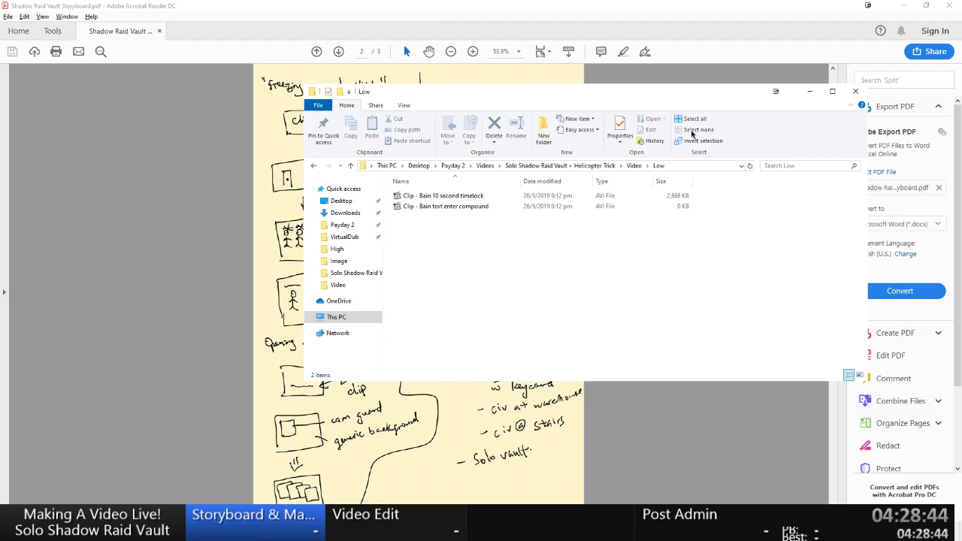
{"action": "left_click", "coordinate": [801, 95]}
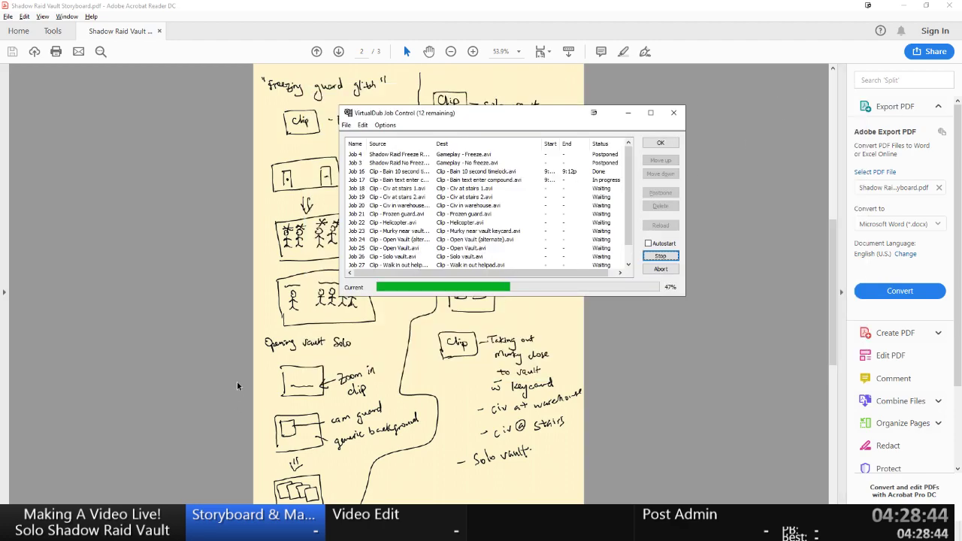
Permanently delete the ten clips from "Clip - Bain 10 second timelock" to "Clip - Walk in out helipad" in D:\Action\Video, checking them against the VirtualDub job list.
{"action": "left_click", "coordinate": [83, 525]}
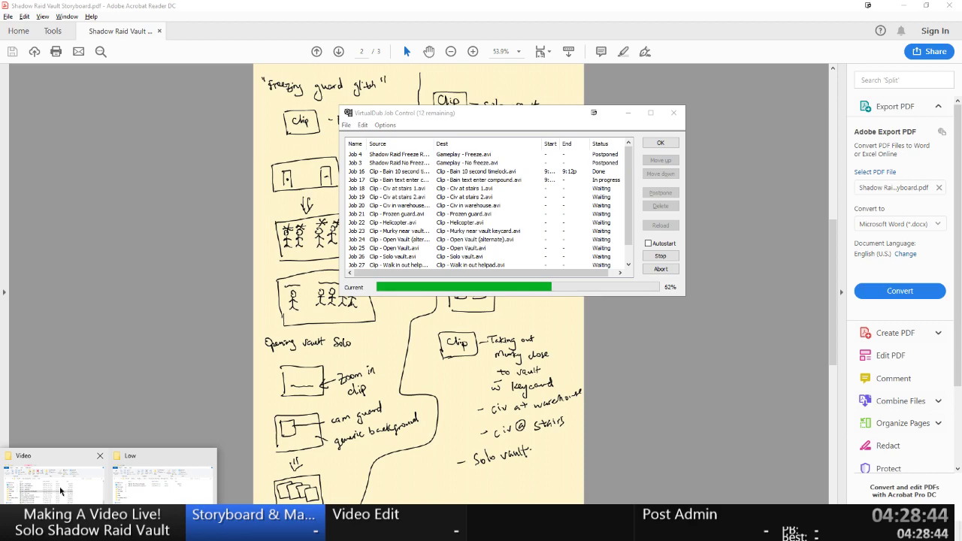
{"action": "left_click", "coordinate": [60, 490]}
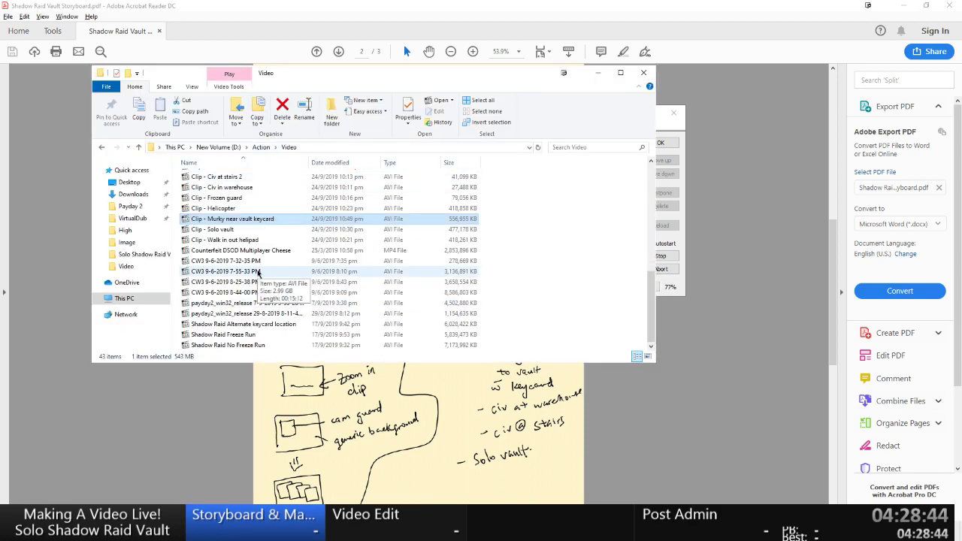
{"action": "left_click_drag", "start_coordinate": [516, 78], "coordinate": [566, 145]}
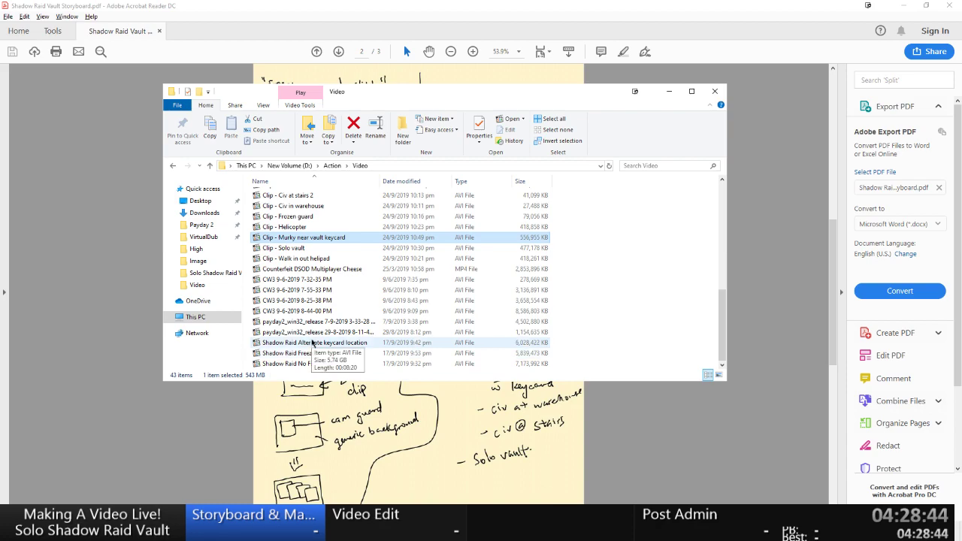
{"action": "left_click", "coordinate": [314, 345]}
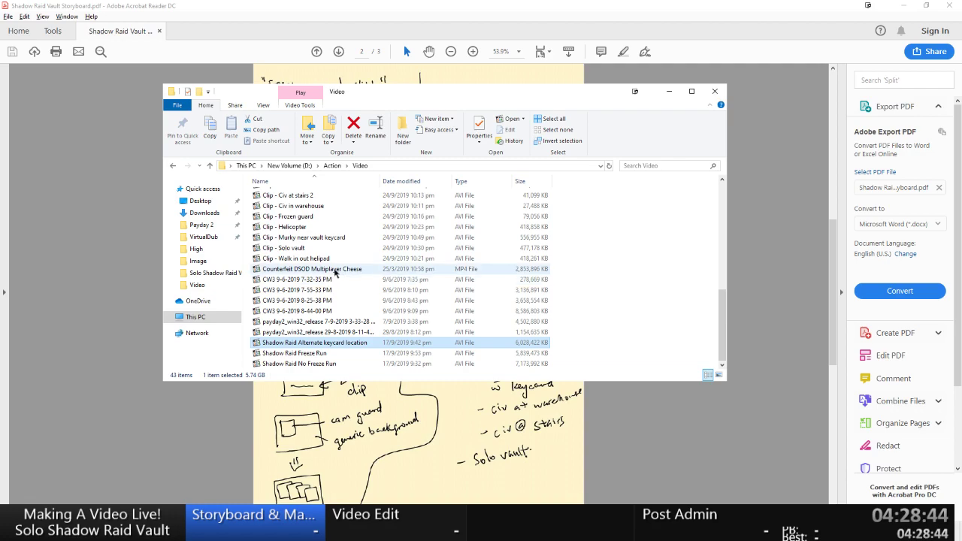
{"action": "scroll", "coordinate": [327, 270], "scroll_direction": "up", "scroll_amount": 5}
{"action": "scroll", "coordinate": [324, 269], "scroll_direction": "down", "scroll_amount": 3}
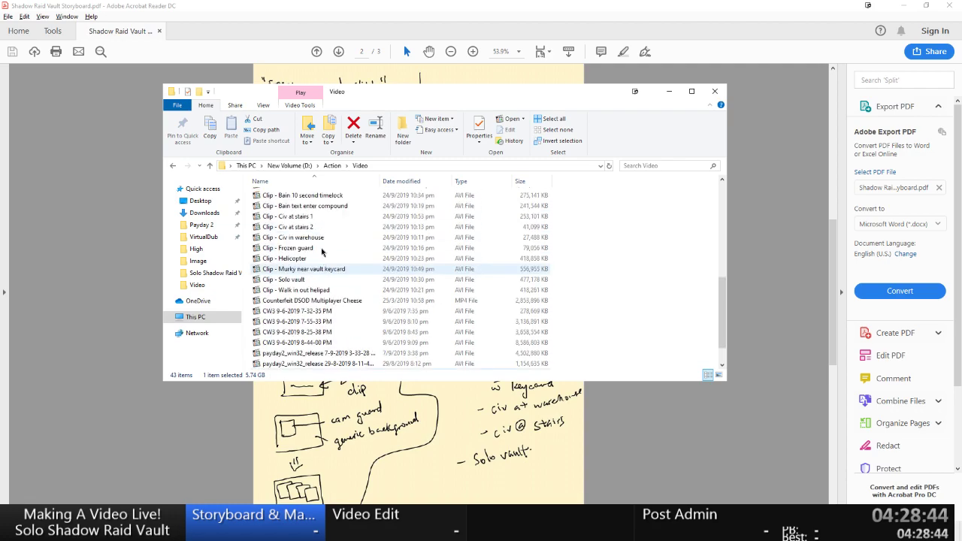
{"action": "scroll", "coordinate": [323, 267], "scroll_direction": "up", "scroll_amount": 1}
{"action": "left_click", "coordinate": [300, 224]}
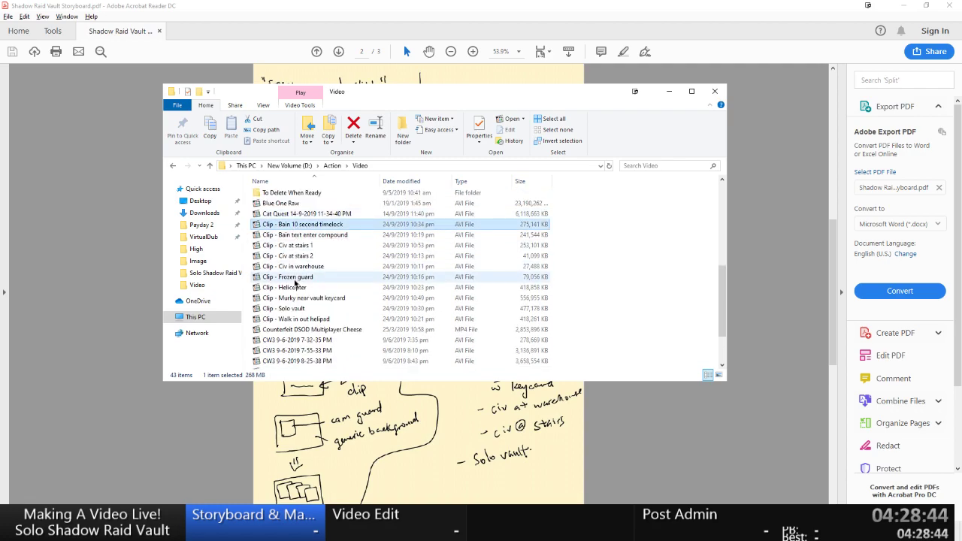
{"action": "left_click", "coordinate": [296, 319], "text": "shift"}
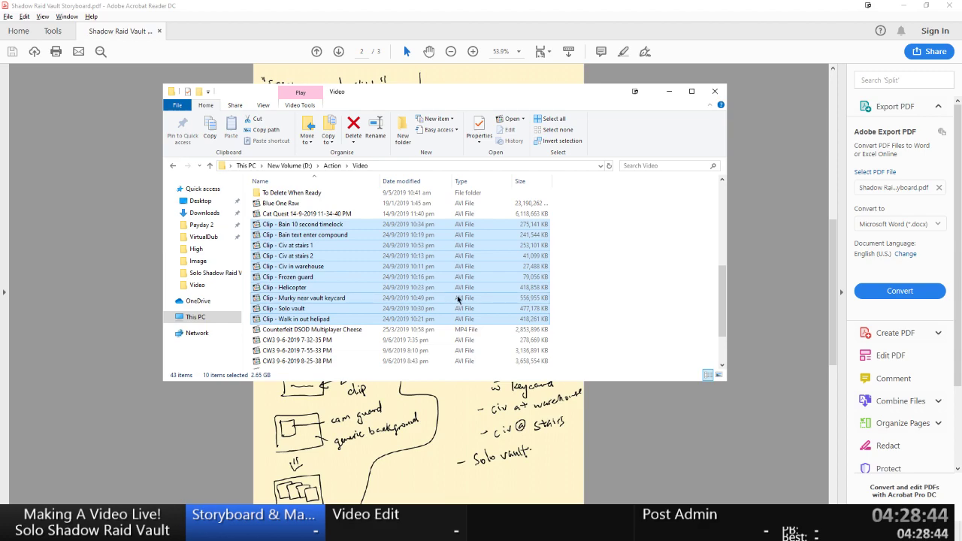
{"action": "key", "text": "shift+Delete"}
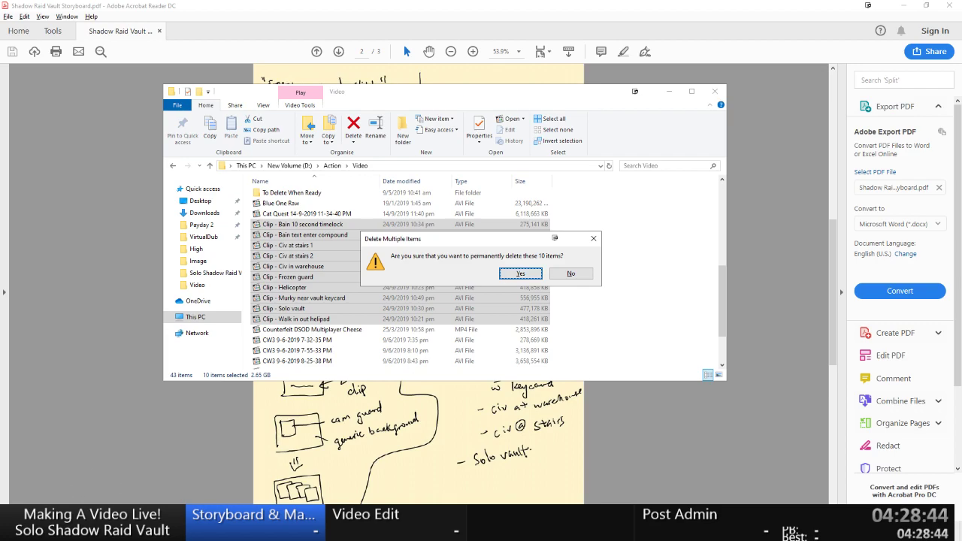
{"action": "left_click", "coordinate": [192, 477]}
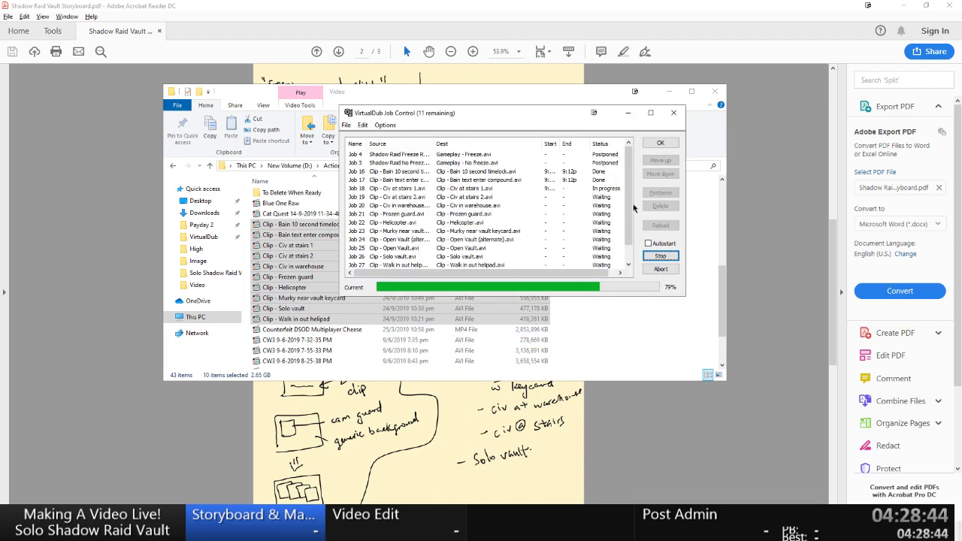
{"action": "left_click_drag", "start_coordinate": [630, 204], "coordinate": [631, 161]}
{"action": "left_click_drag", "start_coordinate": [488, 113], "coordinate": [96, 139]}
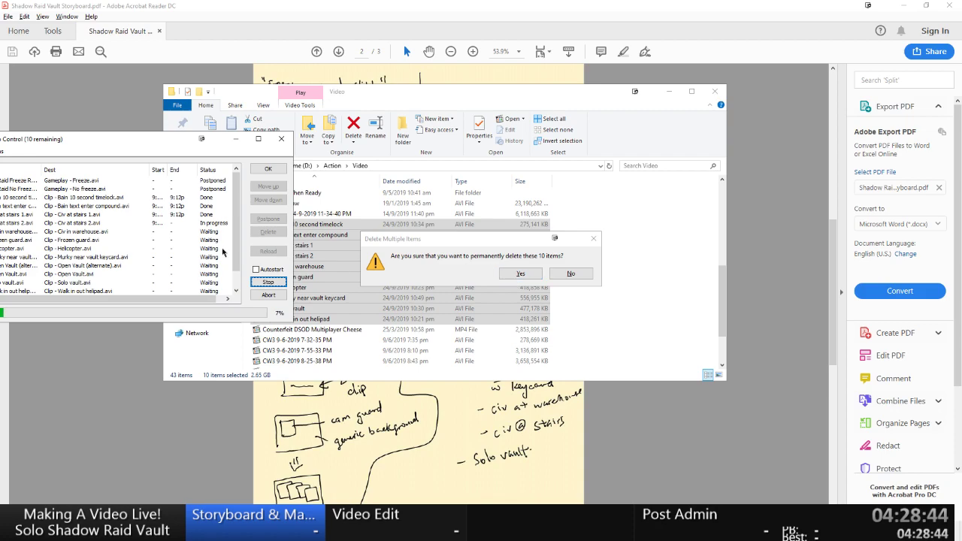
{"action": "left_click_drag", "start_coordinate": [69, 141], "coordinate": [233, 175]}
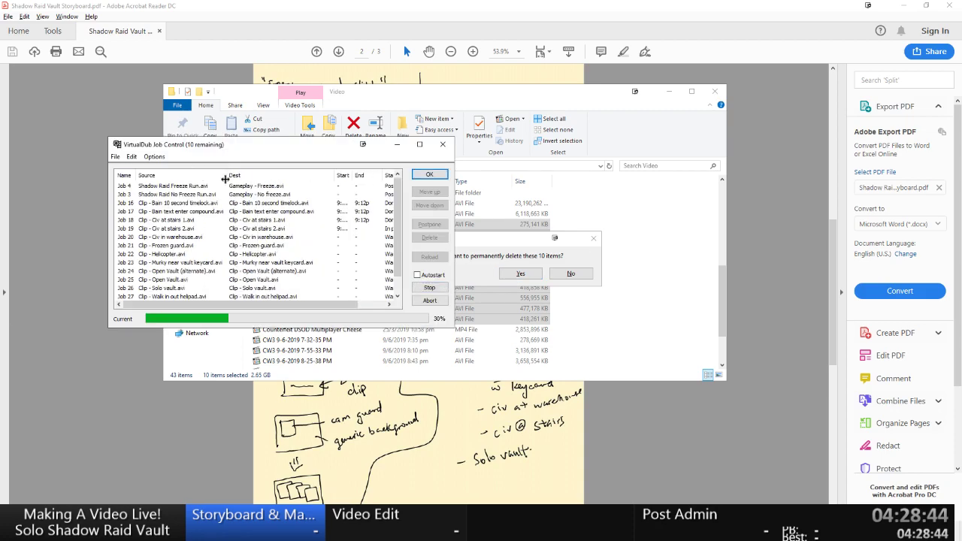
{"action": "left_click", "coordinate": [519, 273]}
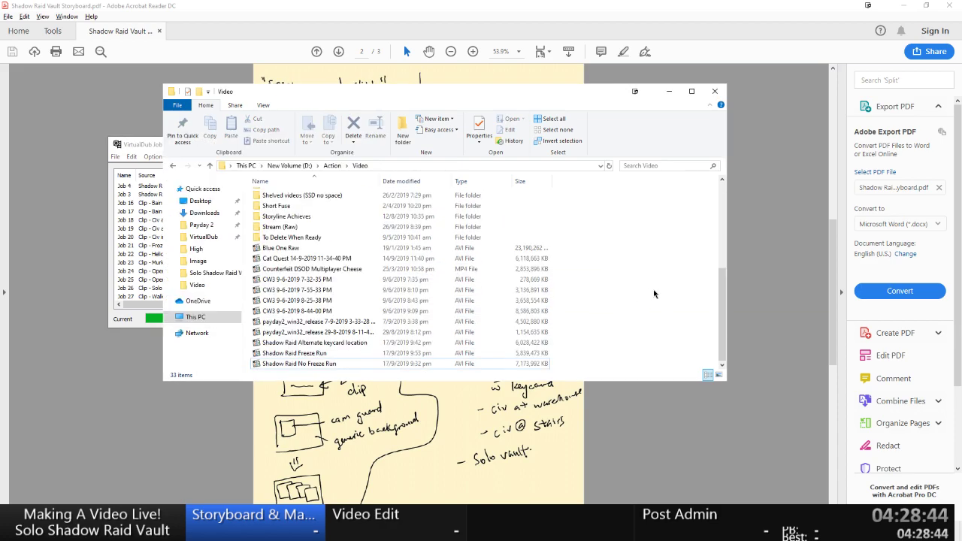
Permanently delete the "Shadow Raid Alternate keycard location" recording from the Video folder.
{"action": "left_click", "coordinate": [284, 345]}
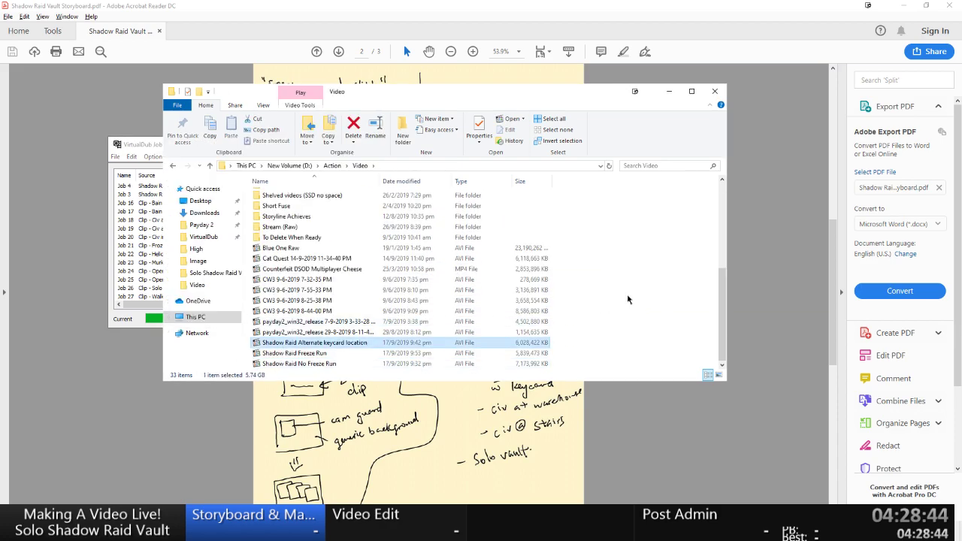
{"action": "key", "text": "shift+Delete"}
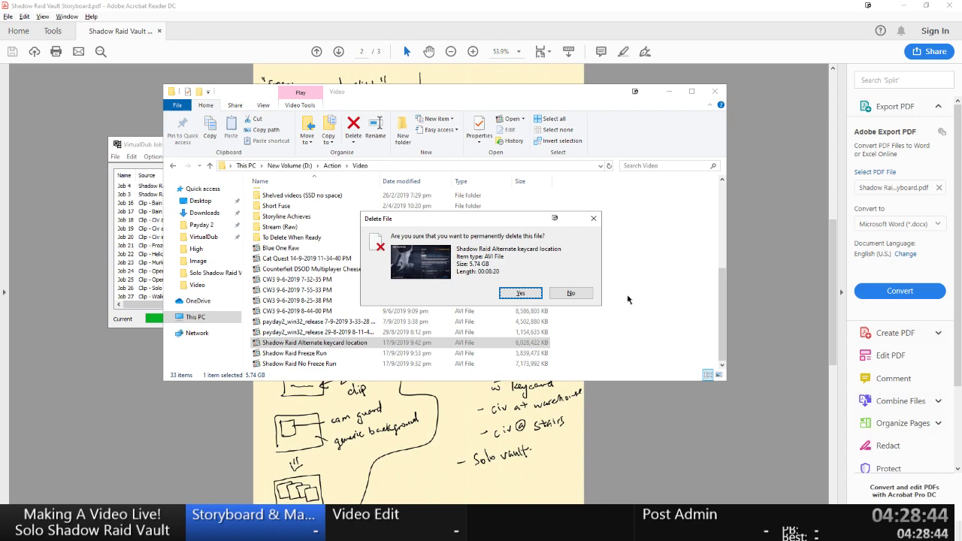
{"action": "left_click", "coordinate": [522, 294]}
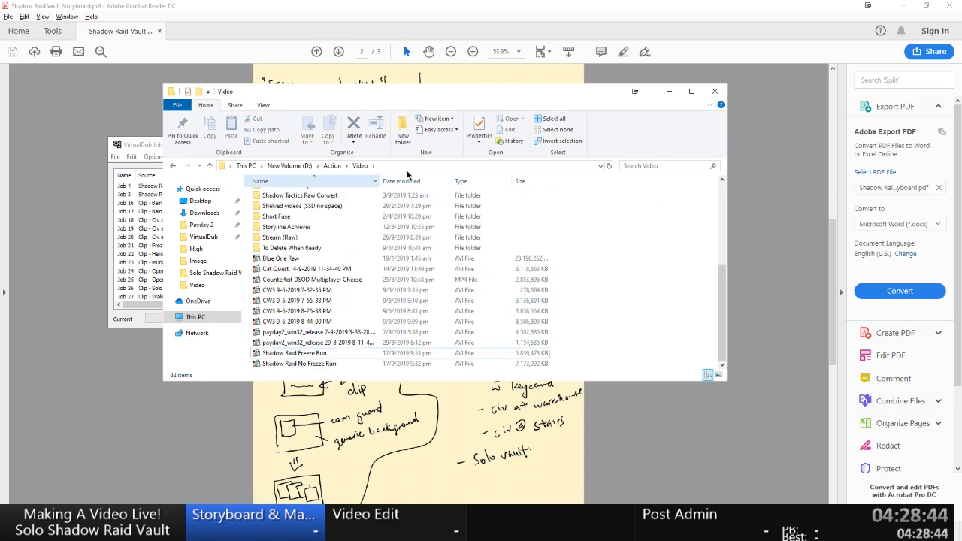
Go to the Solo Shadow Raid Vault + Helicopter Trick folder, duplicate its window, and open the Script document from it.
{"action": "left_click", "coordinate": [201, 225]}
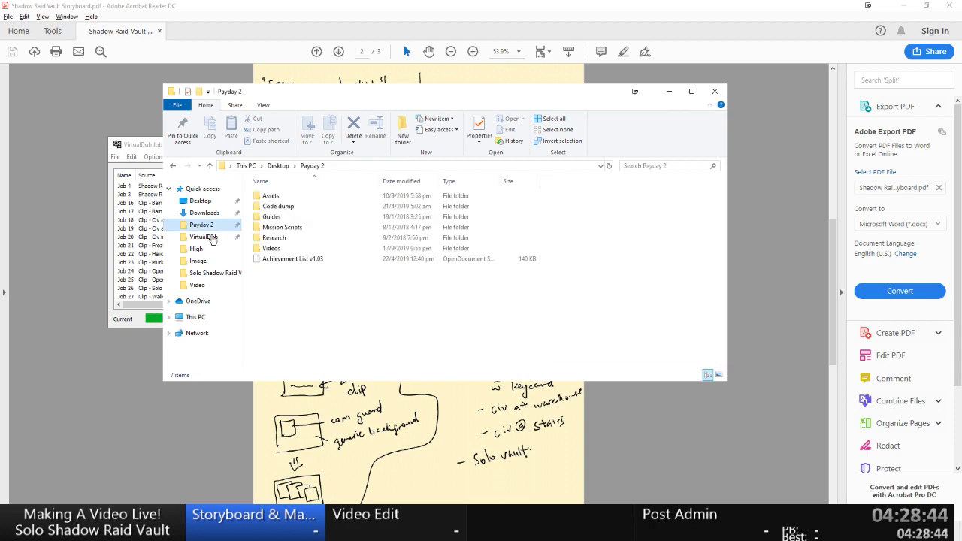
{"action": "left_click", "coordinate": [206, 273]}
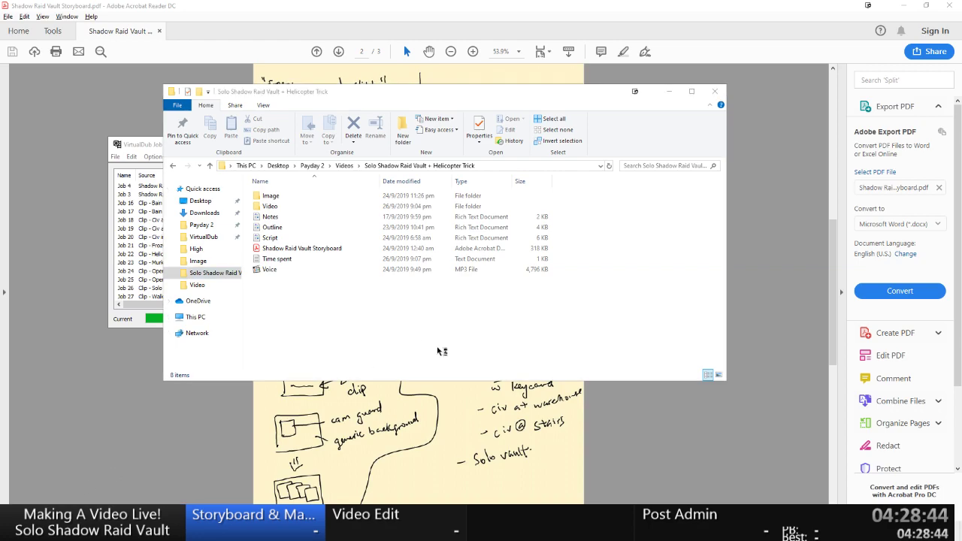
{"action": "key", "text": "ctrl+n"}
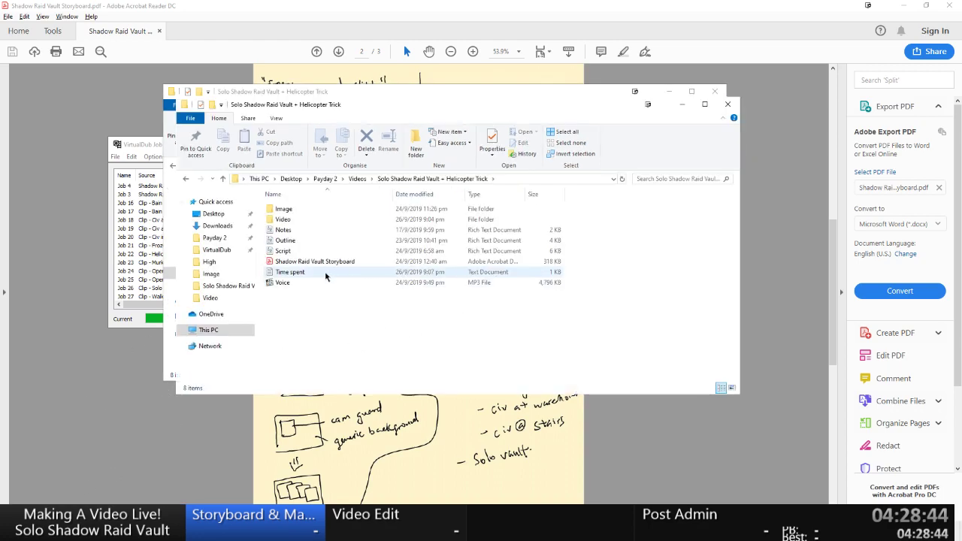
{"action": "double_click", "coordinate": [282, 251]}
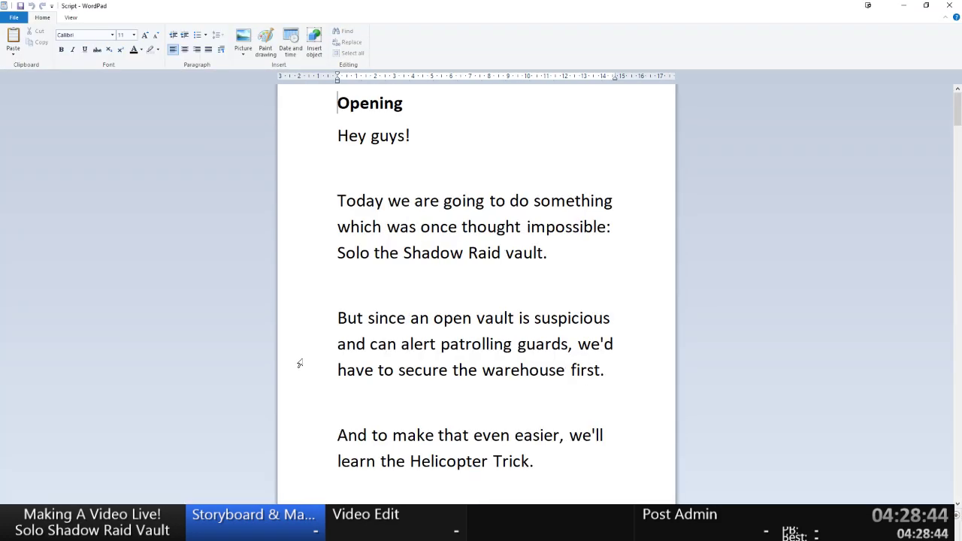
Switch back to the duplicate project folder window in File Explorer and browse it to Payday 2\Assets.
{"action": "left_click", "coordinate": [83, 526]}
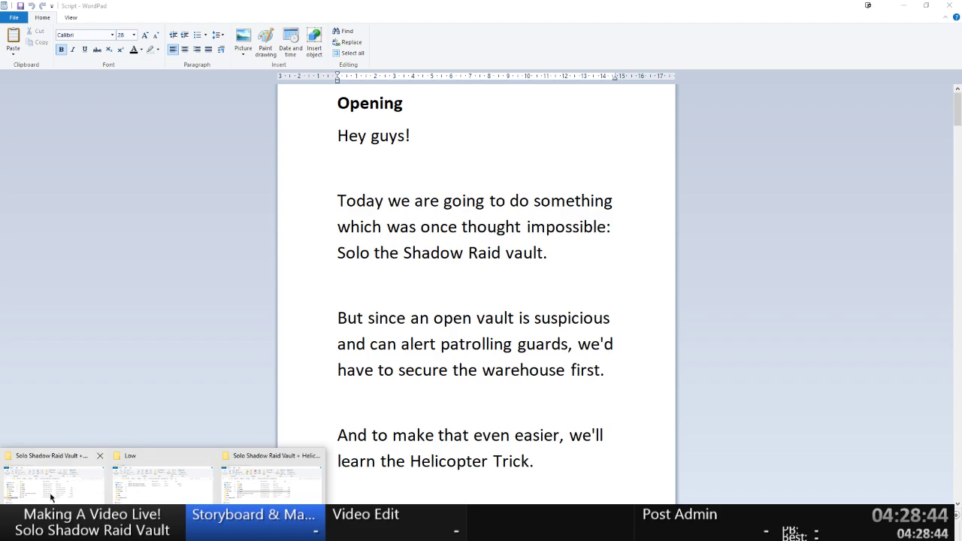
{"action": "left_click", "coordinate": [51, 497]}
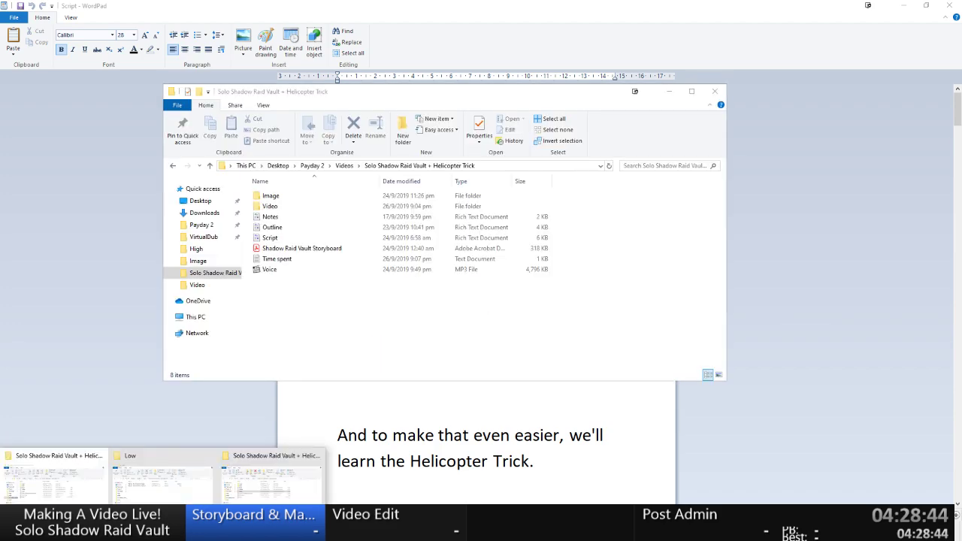
{"action": "left_click", "coordinate": [303, 493]}
{"action": "left_click", "coordinate": [218, 239]}
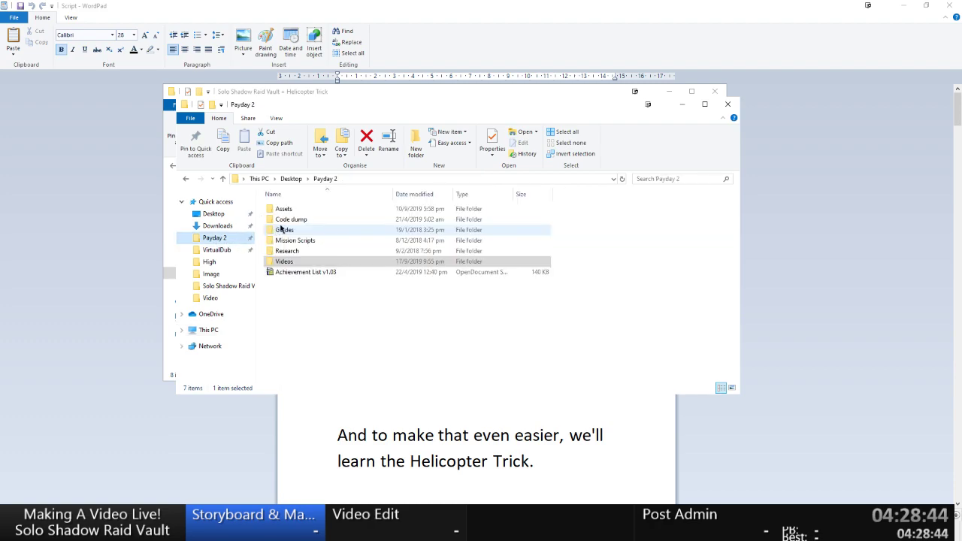
{"action": "double_click", "coordinate": [273, 212]}
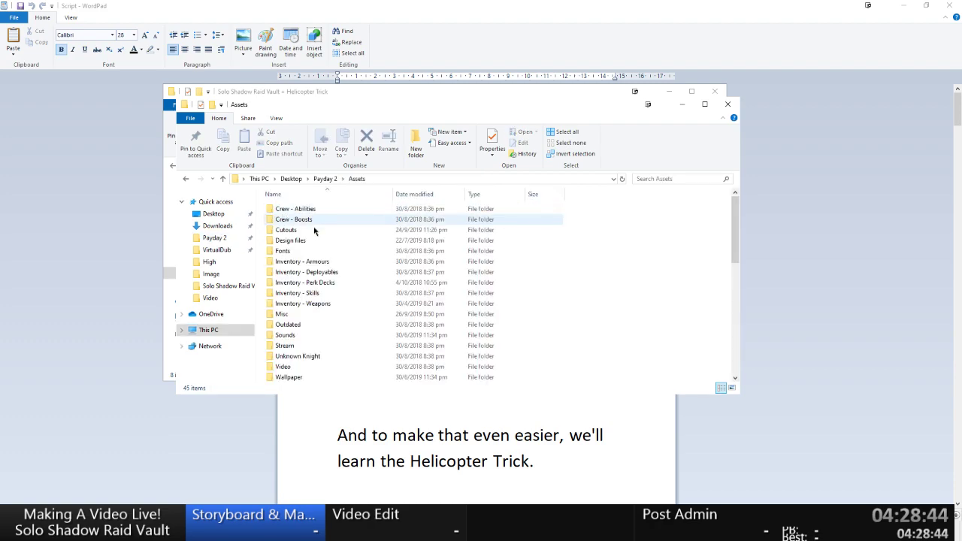
Arrange the project and Assets folder windows so both stay reachable, and close the Low folder window.
{"action": "left_click_drag", "start_coordinate": [412, 107], "coordinate": [483, 157]}
{"action": "left_click", "coordinate": [392, 94]}
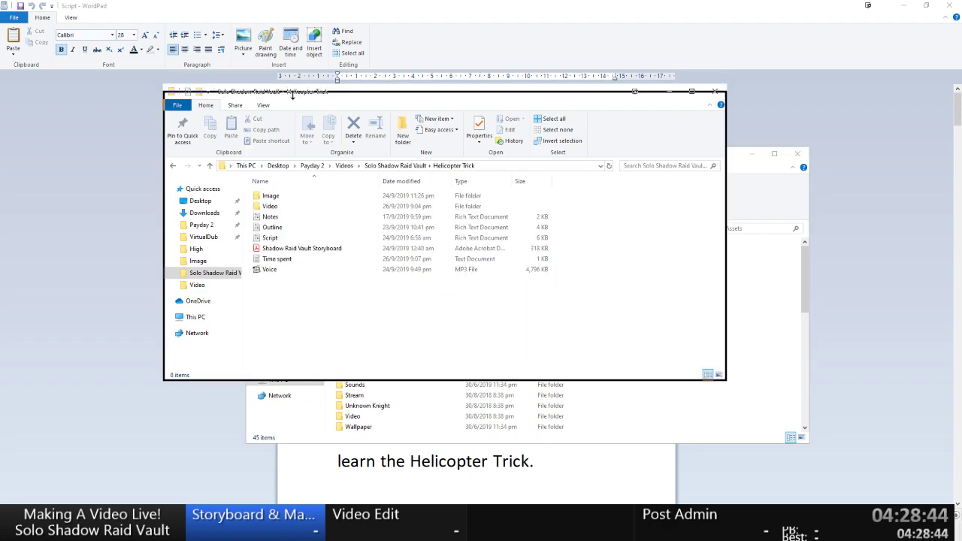
{"action": "left_click_drag", "start_coordinate": [374, 91], "coordinate": [275, 114]}
{"action": "left_click", "coordinate": [730, 298]}
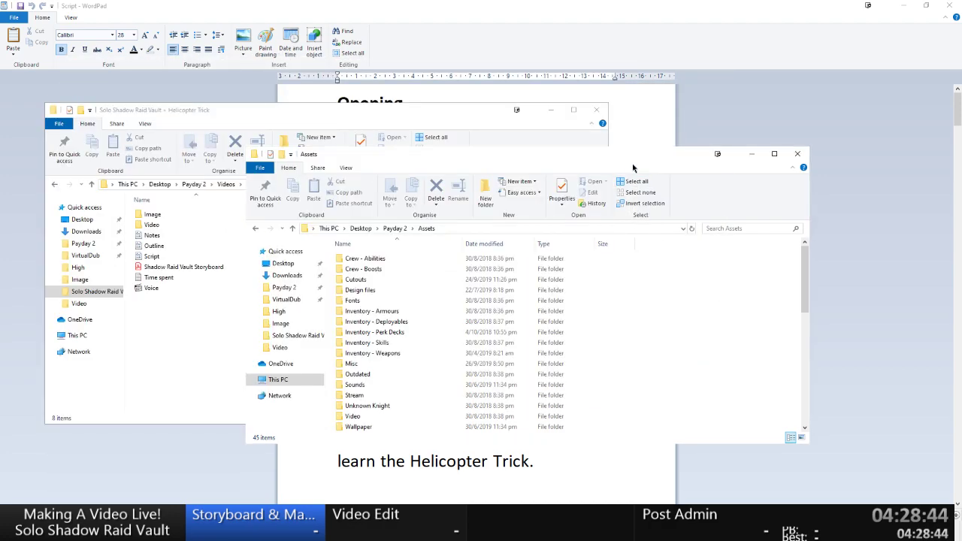
{"action": "left_click_drag", "start_coordinate": [633, 166], "coordinate": [604, 133]}
{"action": "left_click", "coordinate": [130, 526]}
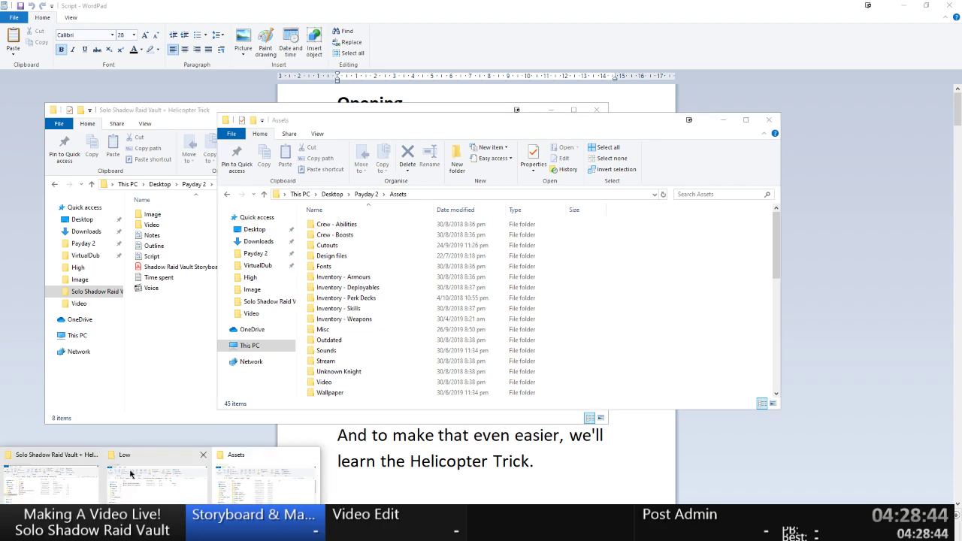
{"action": "left_click", "coordinate": [203, 455]}
{"action": "left_click", "coordinate": [196, 333]}
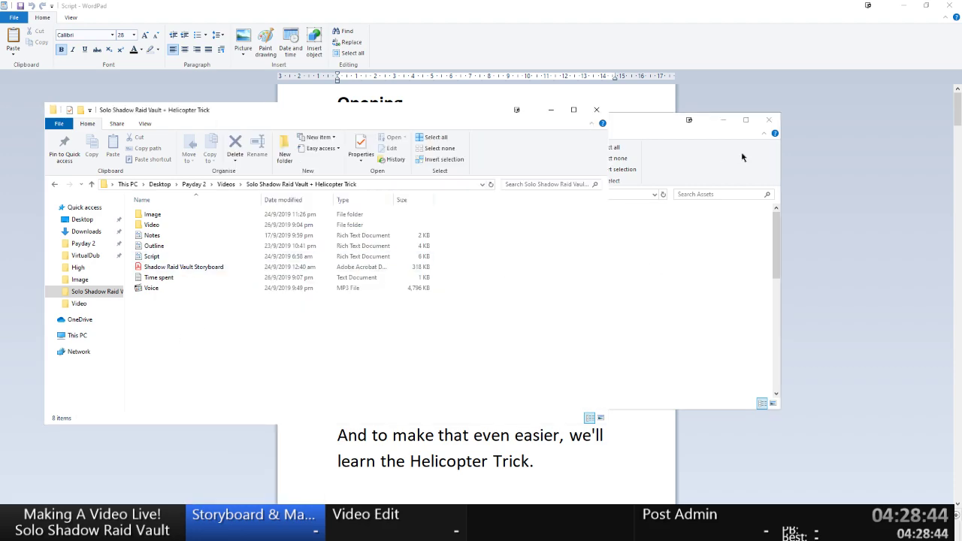
{"action": "left_click", "coordinate": [748, 251]}
Minimise the Script document and the storyboard PDF, leaving the two folder windows over the desktop.
{"action": "left_click", "coordinate": [184, 446]}
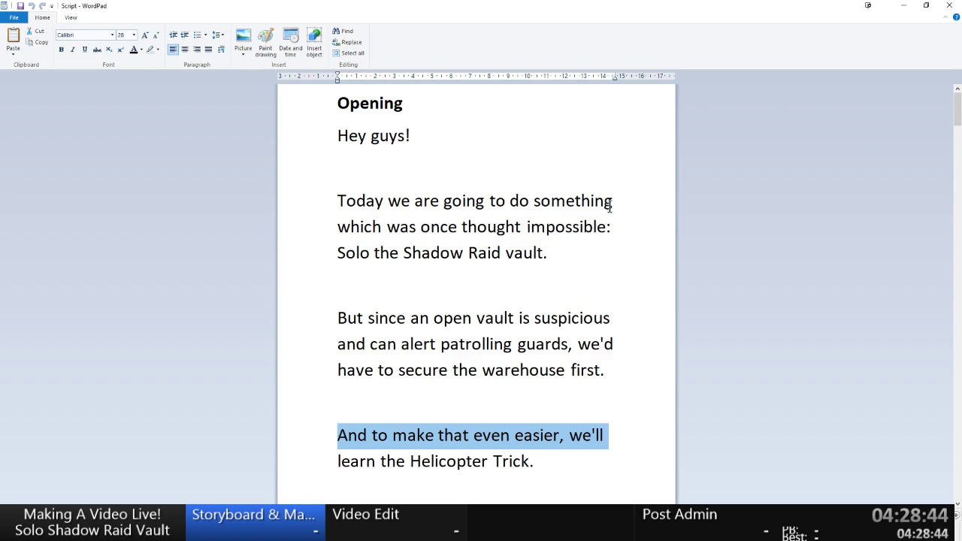
{"action": "left_click", "coordinate": [898, 173]}
{"action": "left_click", "coordinate": [904, 5]}
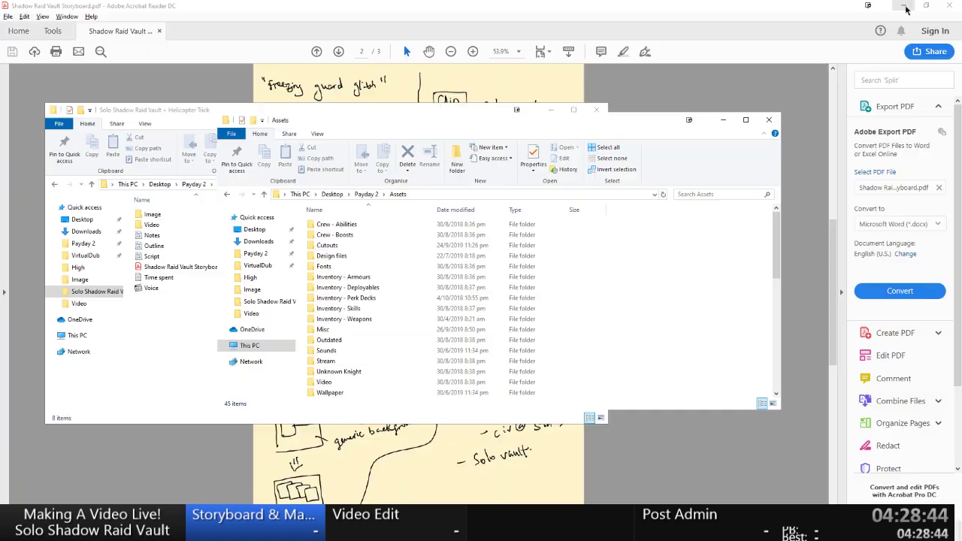
{"action": "left_click", "coordinate": [222, 465]}
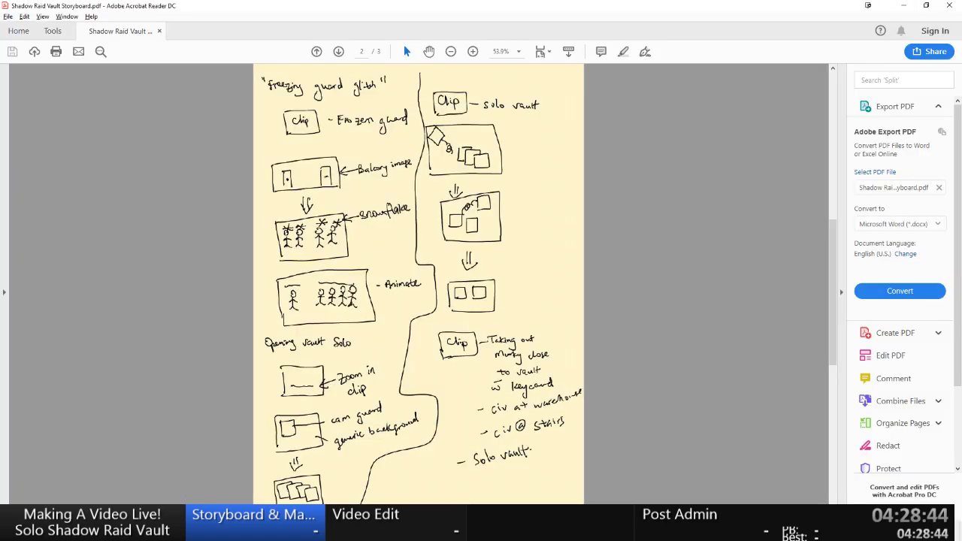
{"action": "left_click", "coordinate": [902, 5]}
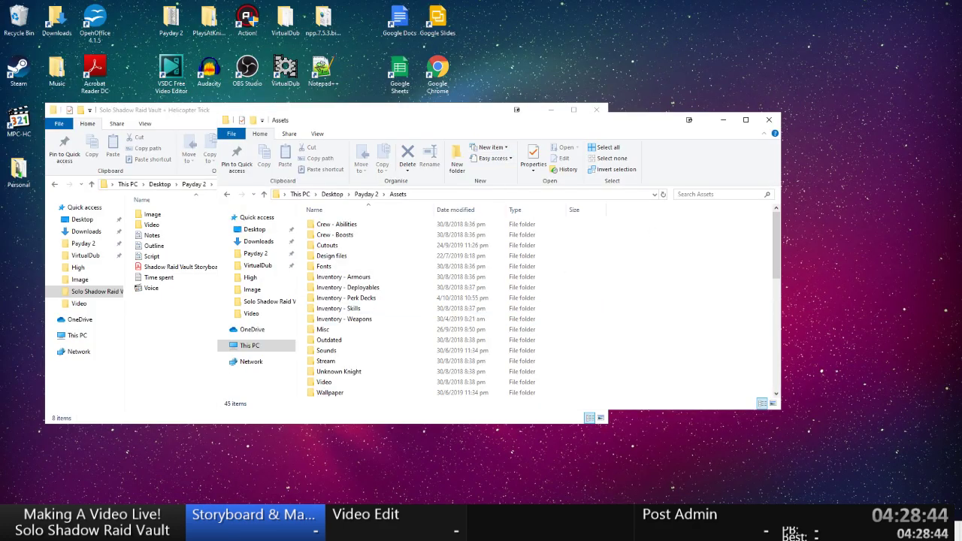
Switch to VirtualDub's Job Control window and remove the completed jobs from the queue.
{"action": "mouse_move", "coordinate": [135, 529]}
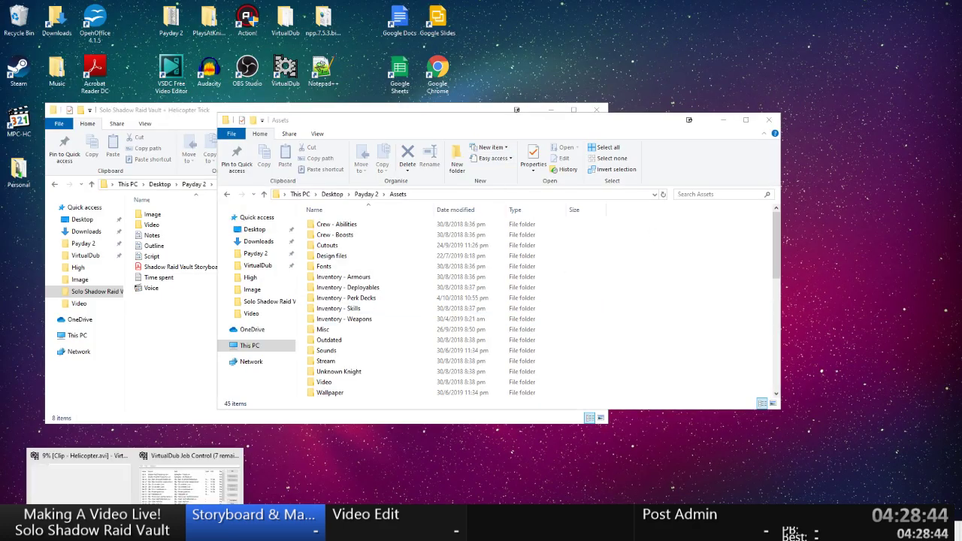
{"action": "left_click", "coordinate": [192, 481]}
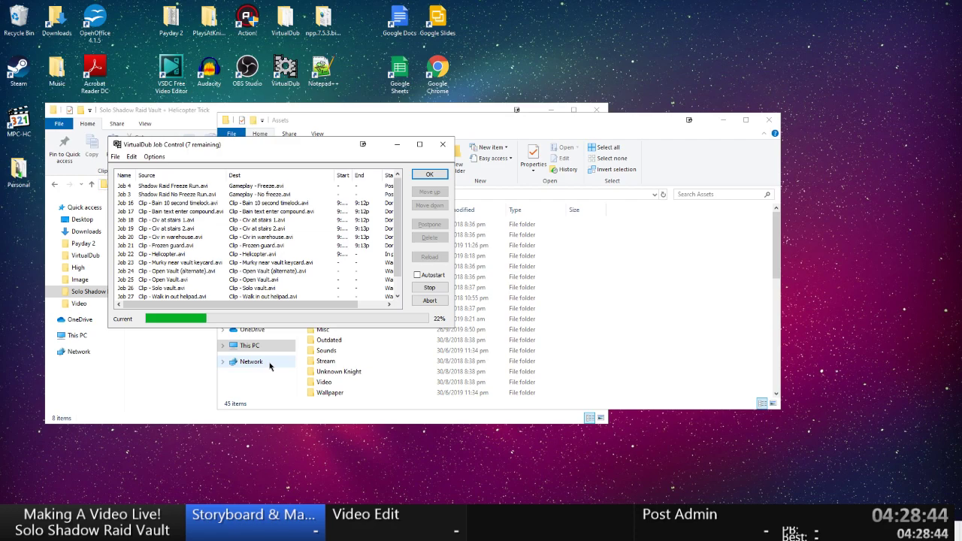
{"action": "left_click", "coordinate": [131, 156]}
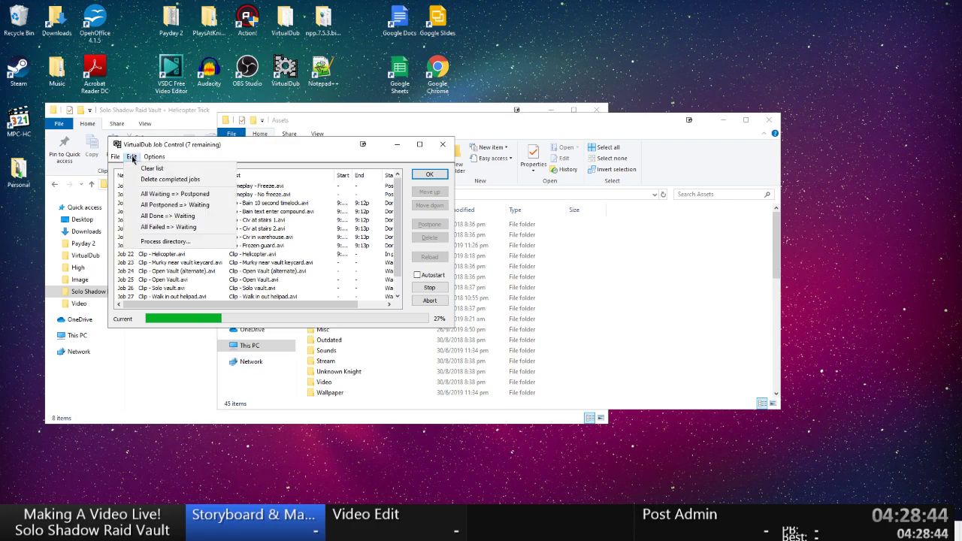
{"action": "left_click", "coordinate": [141, 180]}
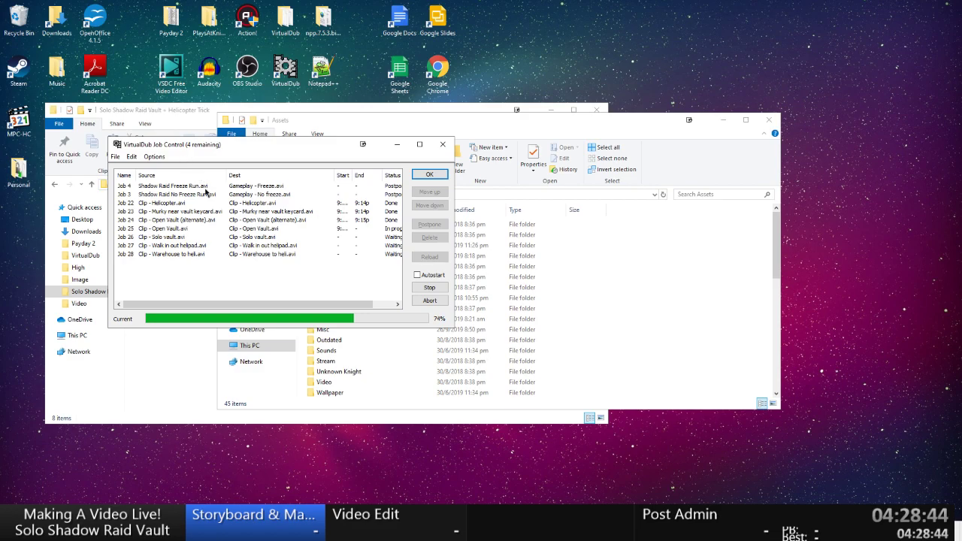
Clear the newly finished clip jobs from the VirtualDub queue while the remaining conversions run.
{"action": "left_click", "coordinate": [133, 156]}
{"action": "left_click", "coordinate": [154, 188]}
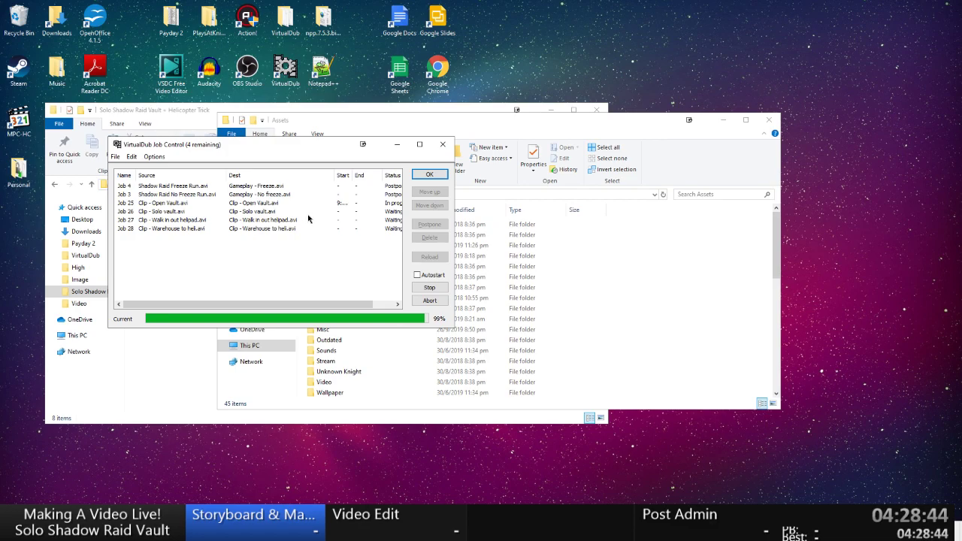
{"action": "left_click", "coordinate": [133, 157]}
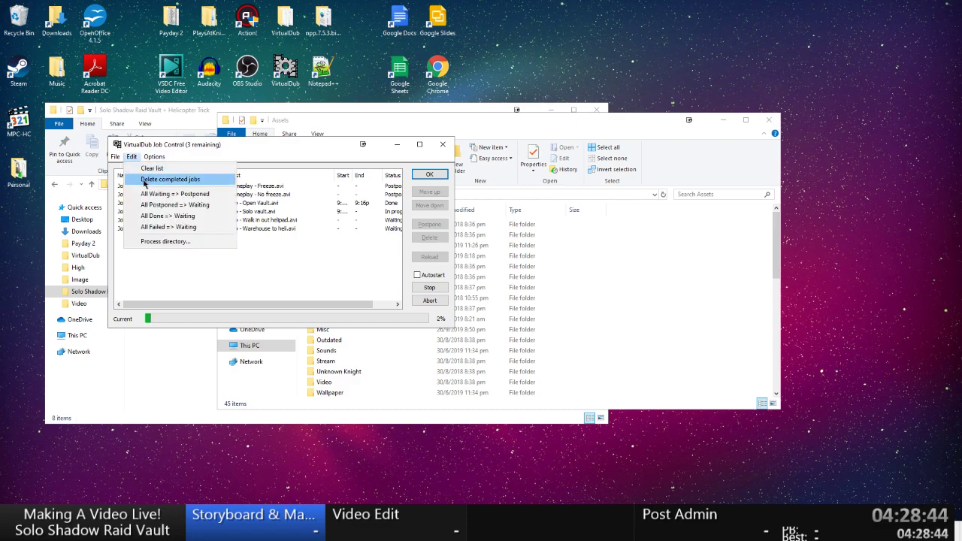
{"action": "left_click", "coordinate": [145, 181]}
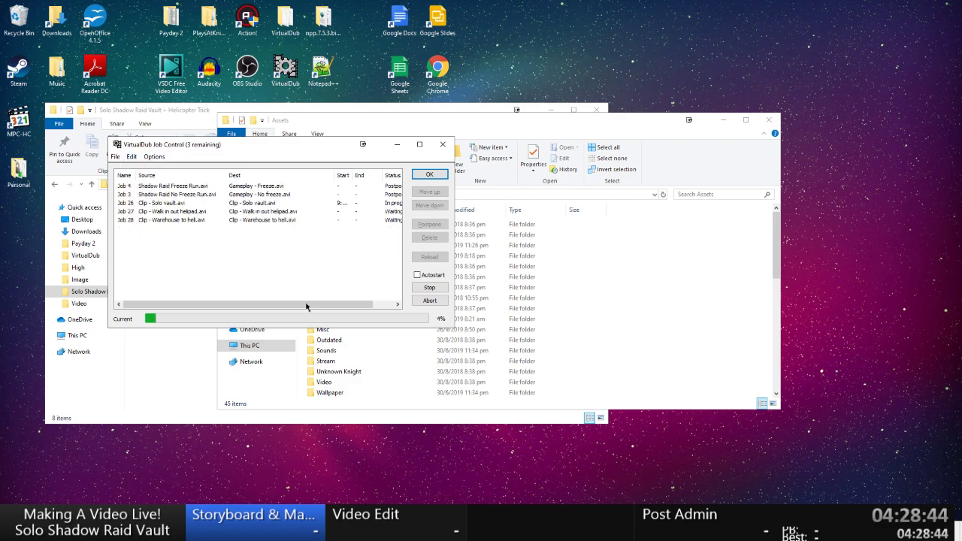
Bring the Assets folder window forward and move the Job Control window aside so it overlaps the folder less.
{"action": "left_click", "coordinate": [744, 302]}
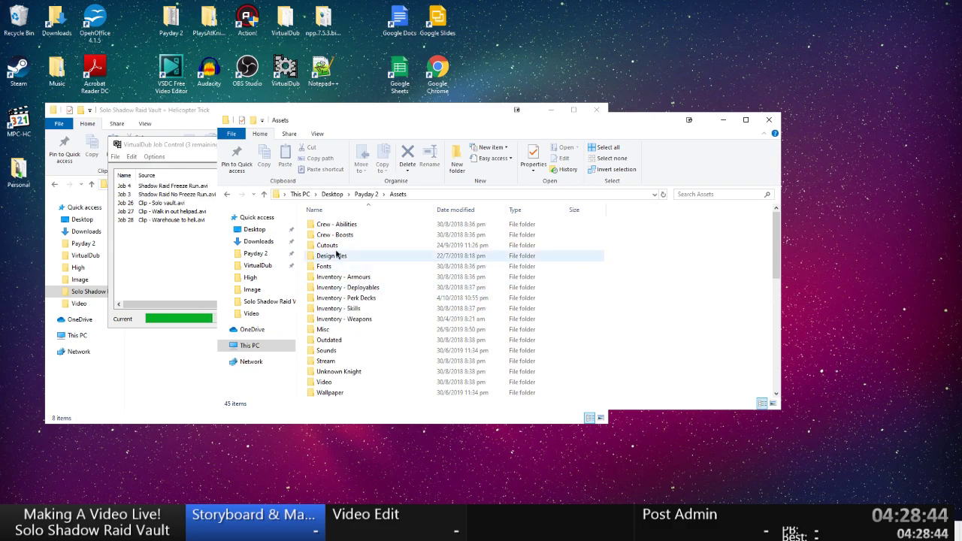
{"action": "scroll", "coordinate": [342, 266], "scroll_direction": "down", "scroll_amount": 4}
{"action": "scroll", "coordinate": [344, 272], "scroll_direction": "up", "scroll_amount": 4}
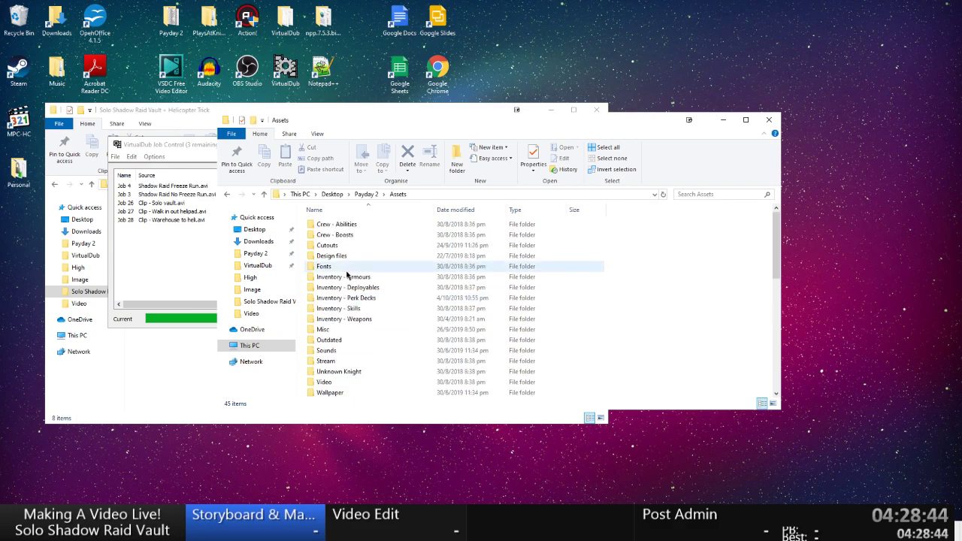
{"action": "left_click", "coordinate": [208, 146]}
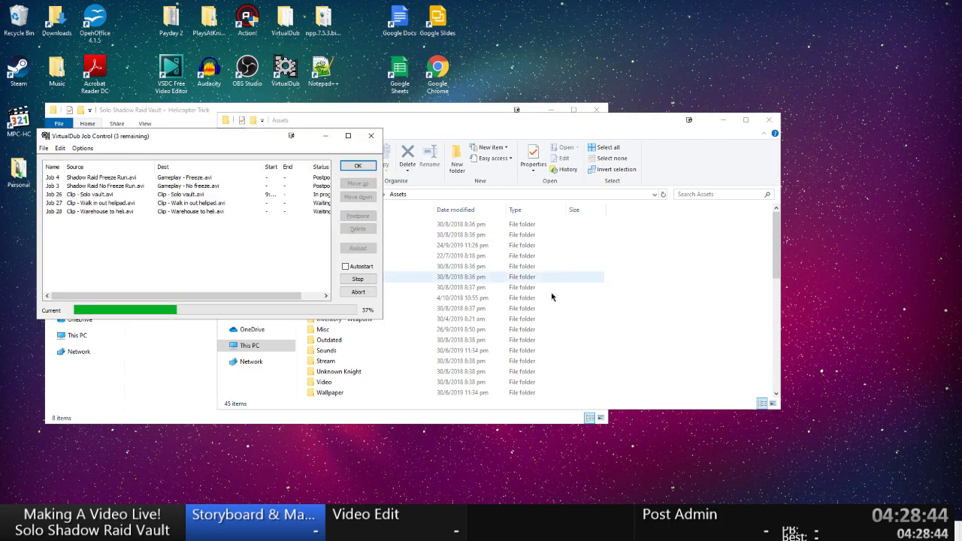
Return to the Assets folder and display its contents as large icons.
{"action": "left_click", "coordinate": [598, 275]}
{"action": "scroll", "coordinate": [349, 323], "scroll_direction": "down", "scroll_amount": 3}
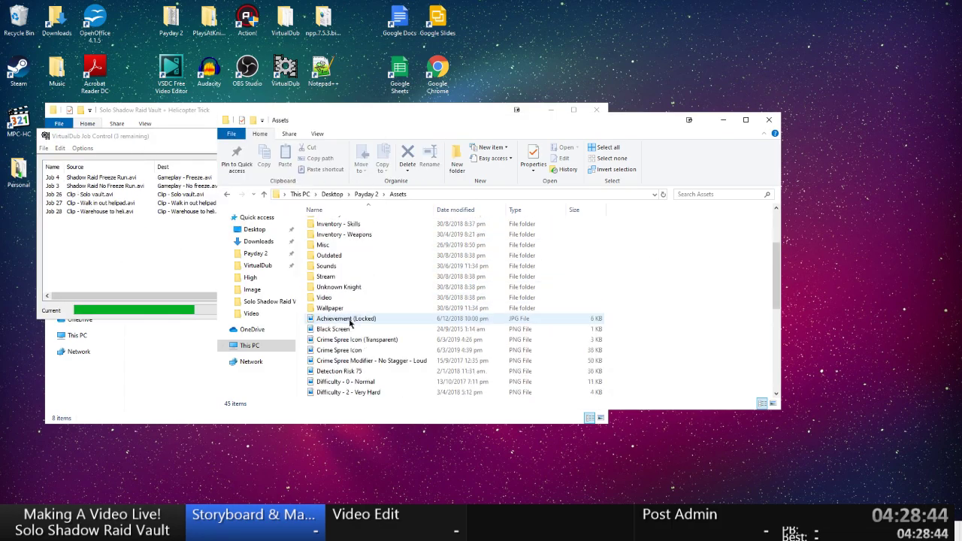
{"action": "scroll", "coordinate": [361, 324], "scroll_direction": "down", "scroll_amount": 5}
{"action": "scroll", "coordinate": [369, 337], "scroll_direction": "up", "scroll_amount": 10}
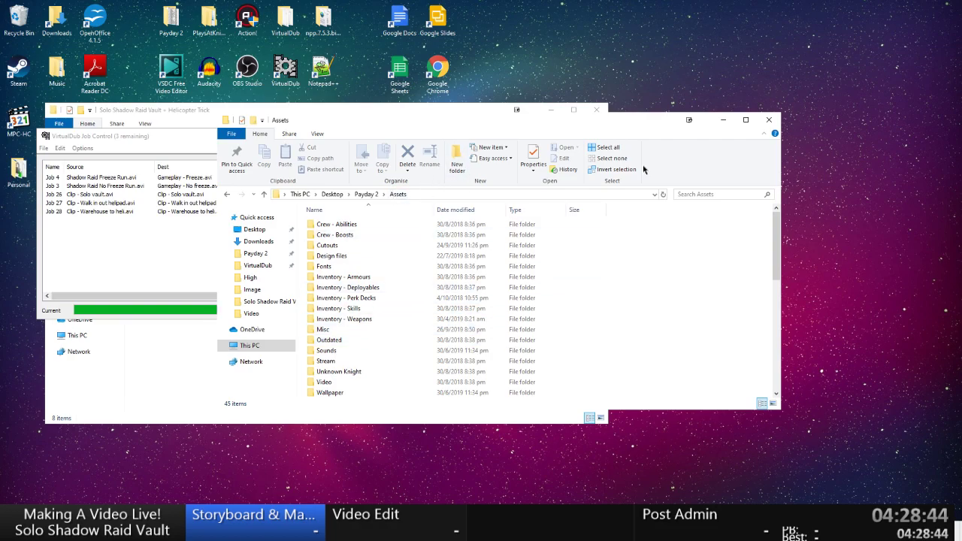
{"action": "left_click", "coordinate": [317, 135]}
{"action": "left_click", "coordinate": [390, 150]}
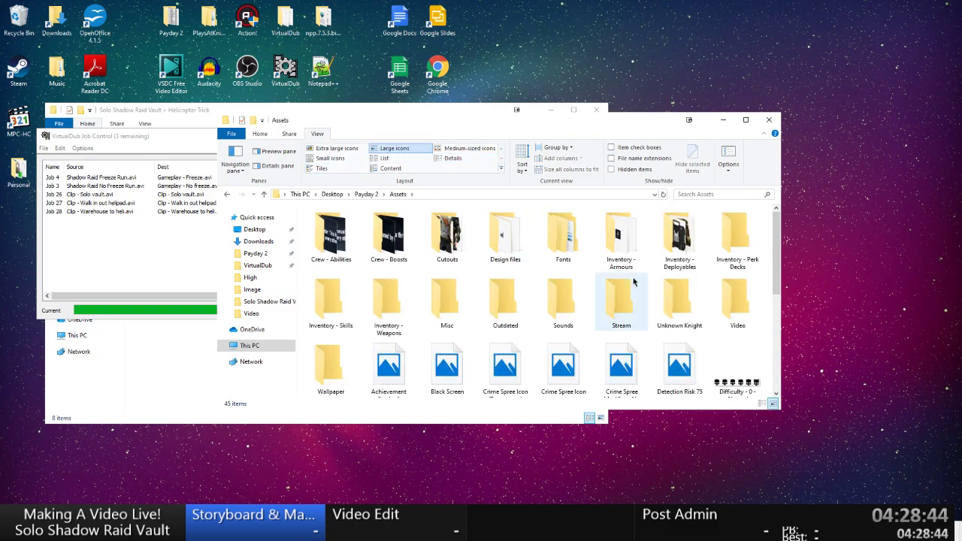
Look through the image assets in the Assets folder, including the Crime Spree, detection risk, difficulty, logo and stealth icons.
{"action": "left_click", "coordinate": [385, 372]}
{"action": "scroll", "coordinate": [386, 373], "scroll_direction": "down", "scroll_amount": 1}
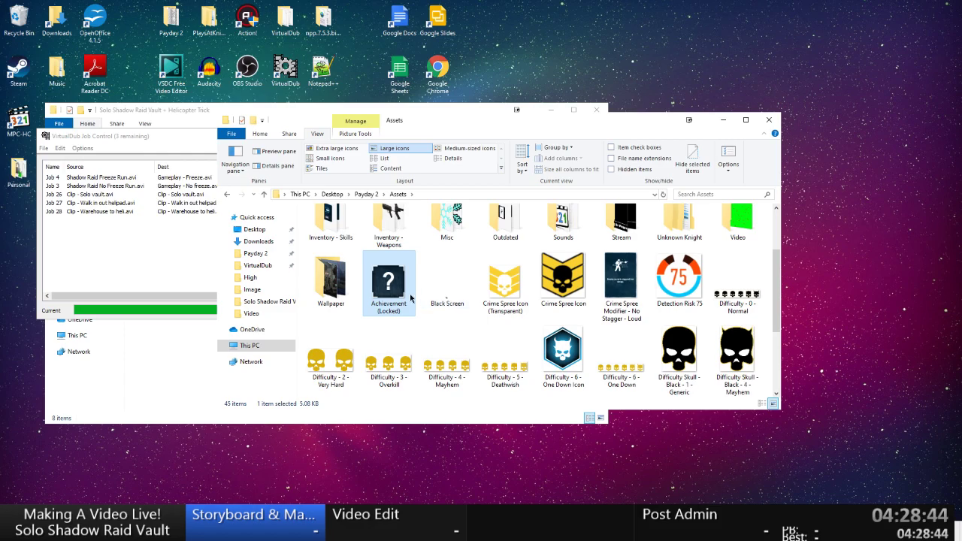
{"action": "left_click", "coordinate": [499, 297]}
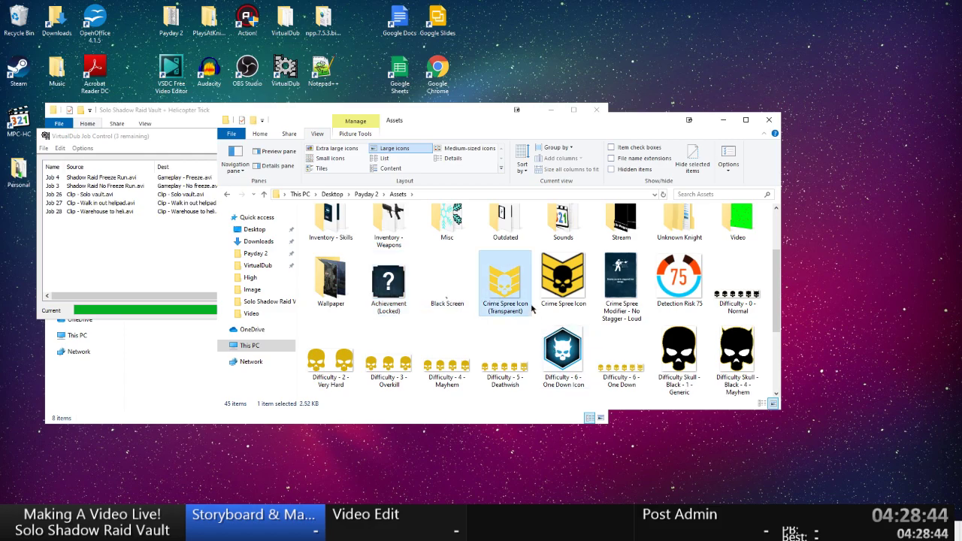
{"action": "left_click", "coordinate": [557, 290]}
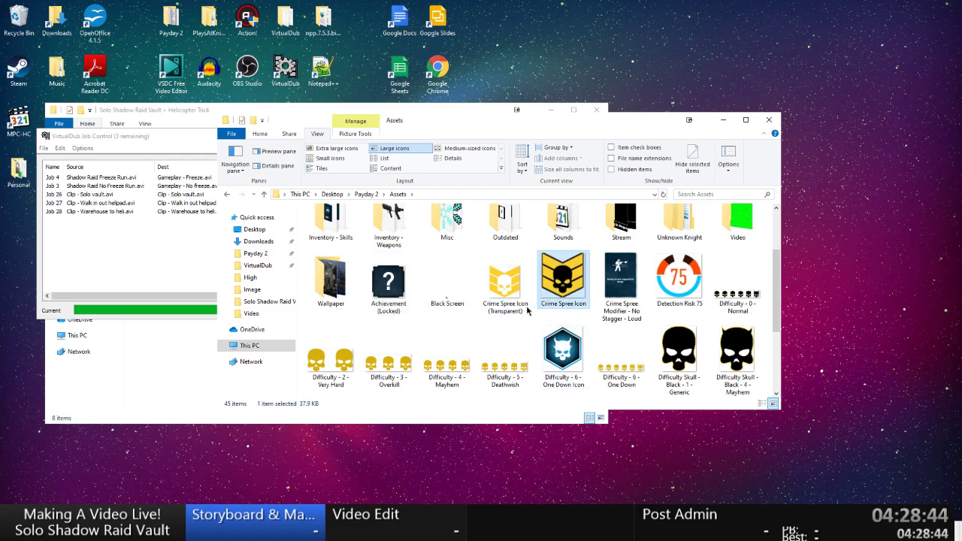
{"action": "left_click", "coordinate": [665, 293]}
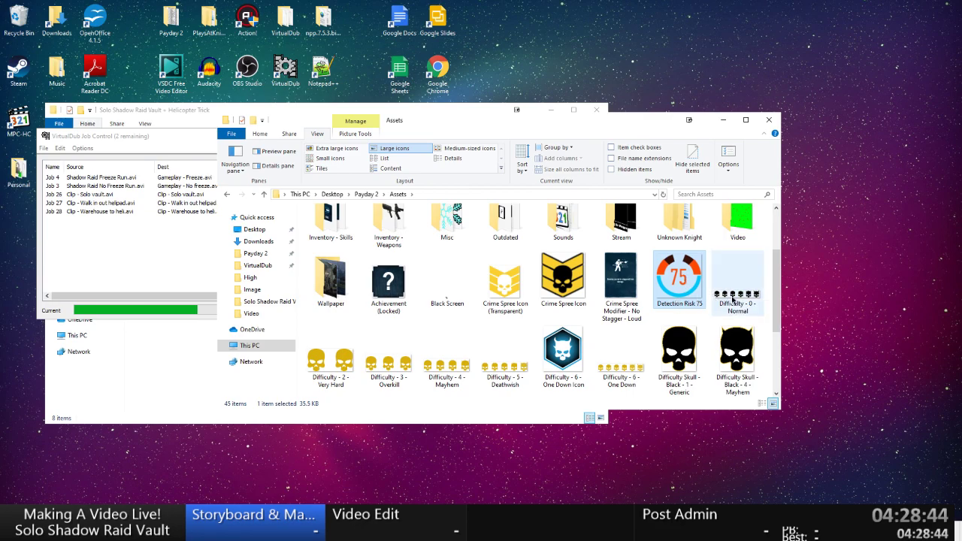
{"action": "left_click", "coordinate": [733, 299]}
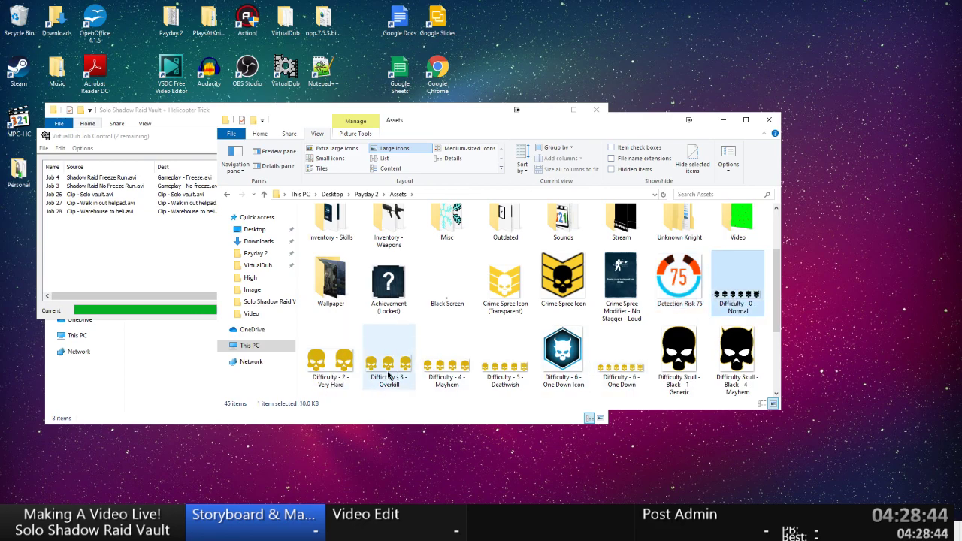
{"action": "scroll", "coordinate": [631, 351], "scroll_direction": "down", "scroll_amount": 1}
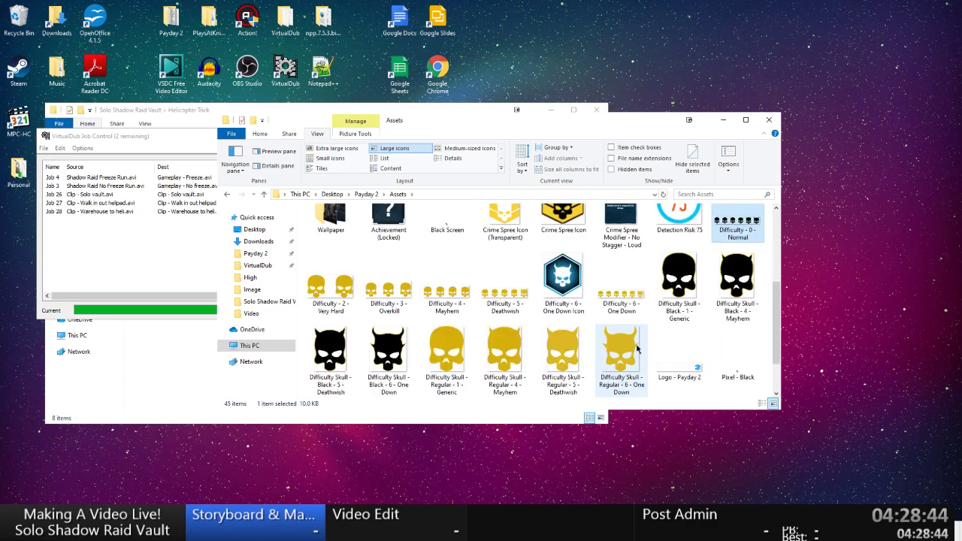
{"action": "left_click", "coordinate": [436, 363]}
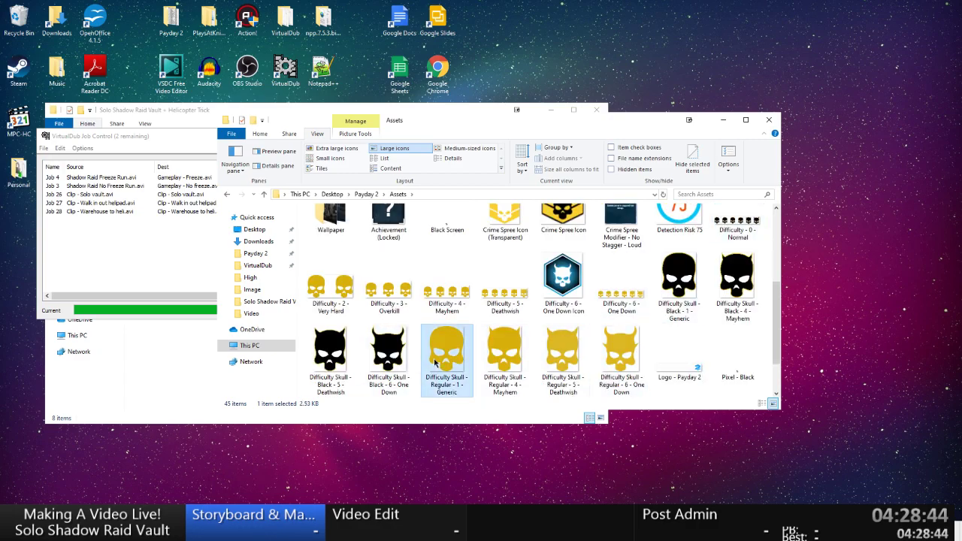
{"action": "left_click", "coordinate": [564, 301]}
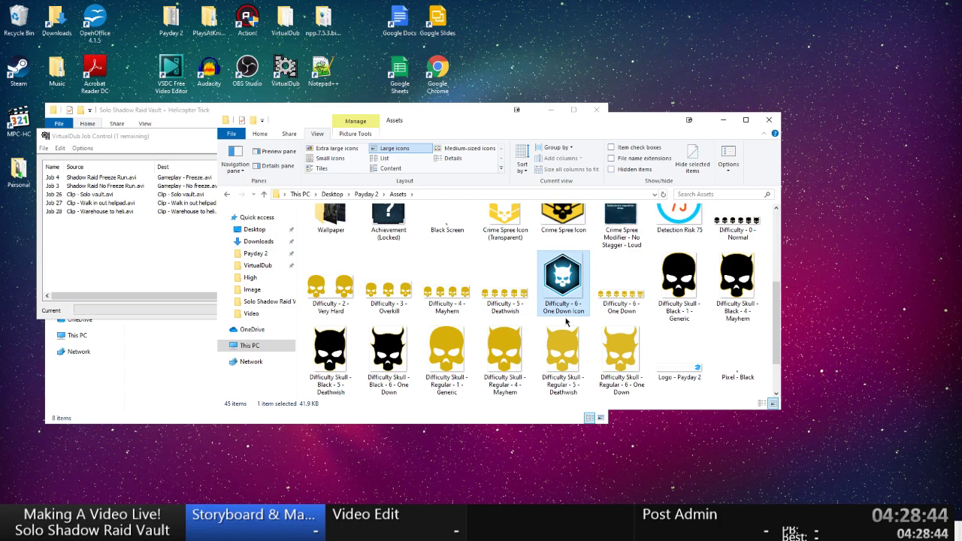
{"action": "left_click", "coordinate": [661, 359]}
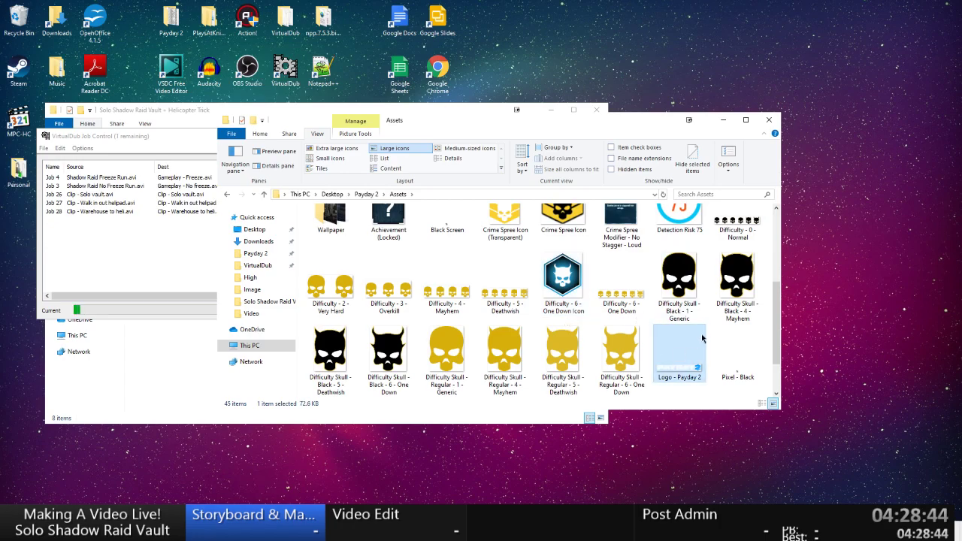
{"action": "scroll", "coordinate": [661, 359], "scroll_direction": "down", "scroll_amount": 1}
{"action": "left_click", "coordinate": [373, 368]}
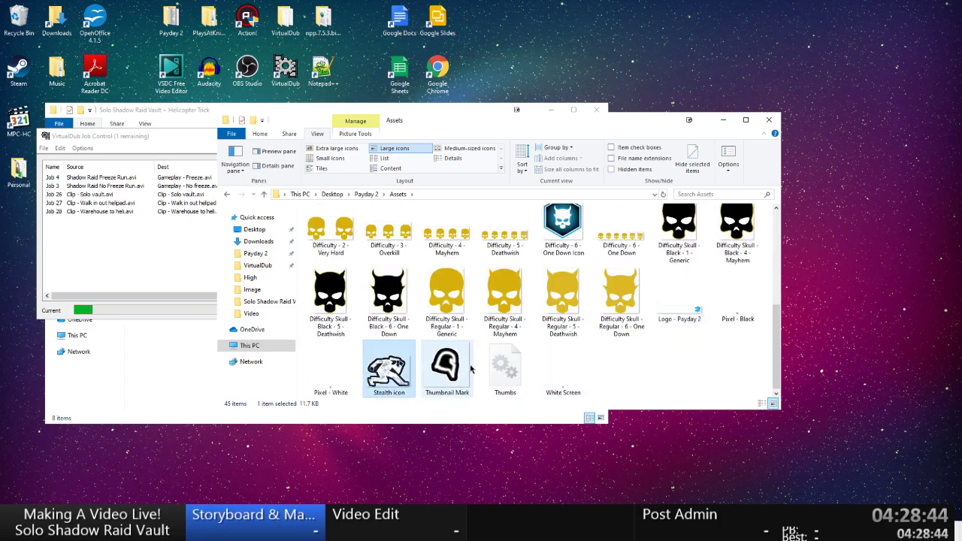
{"action": "scroll", "coordinate": [563, 368], "scroll_direction": "up", "scroll_amount": 5}
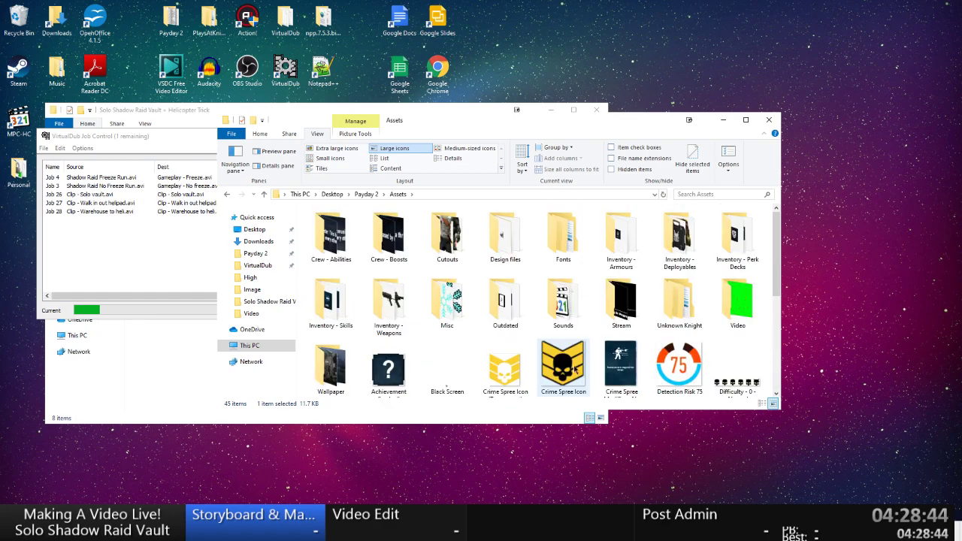
Open the Crew - Abilities folder, show it as large icons and examine its description and icon images.
{"action": "double_click", "coordinate": [334, 229]}
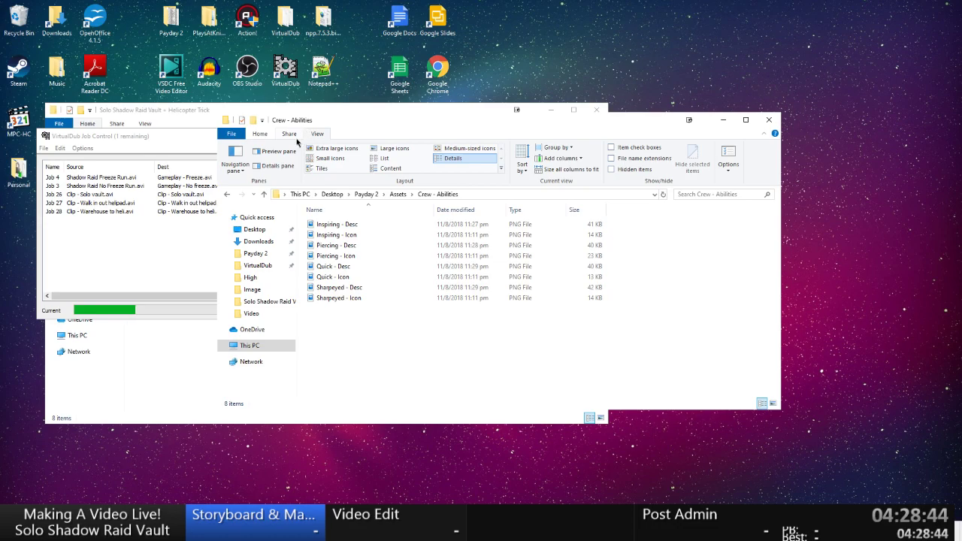
{"action": "left_click", "coordinate": [379, 149]}
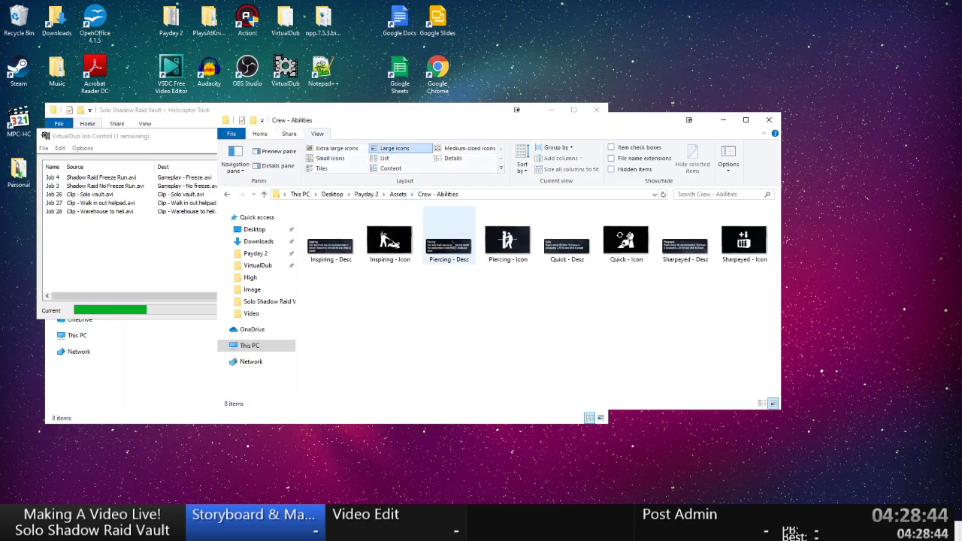
{"action": "left_click", "coordinate": [338, 263]}
{"action": "left_click", "coordinate": [394, 256]}
{"action": "left_click", "coordinate": [467, 258]}
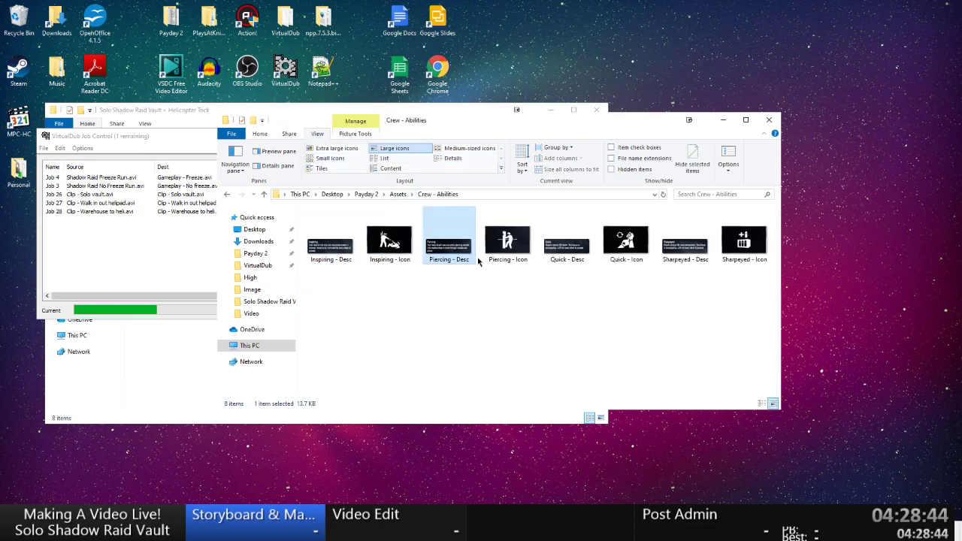
{"action": "left_click", "coordinate": [515, 259]}
{"action": "left_click", "coordinate": [579, 256]}
{"action": "left_click", "coordinate": [631, 259]}
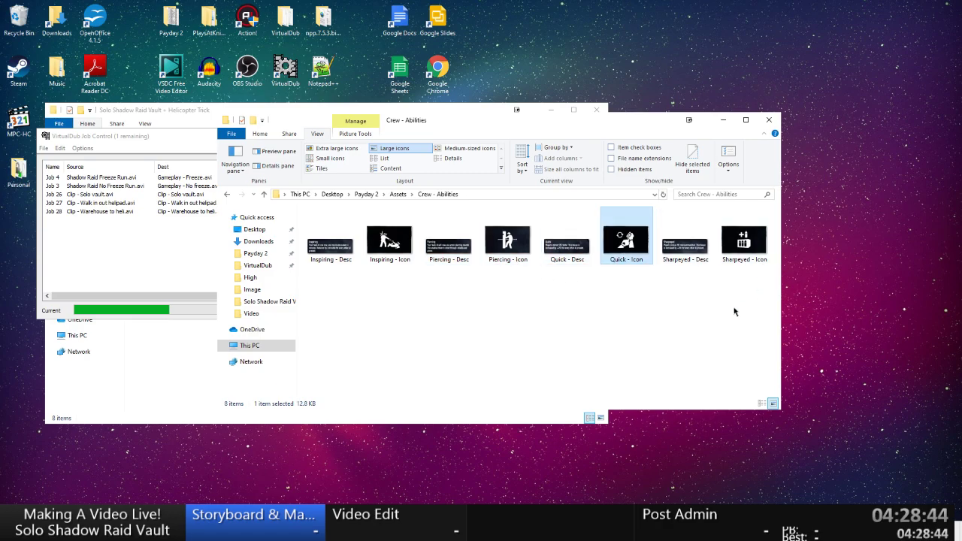
{"action": "left_click", "coordinate": [673, 292]}
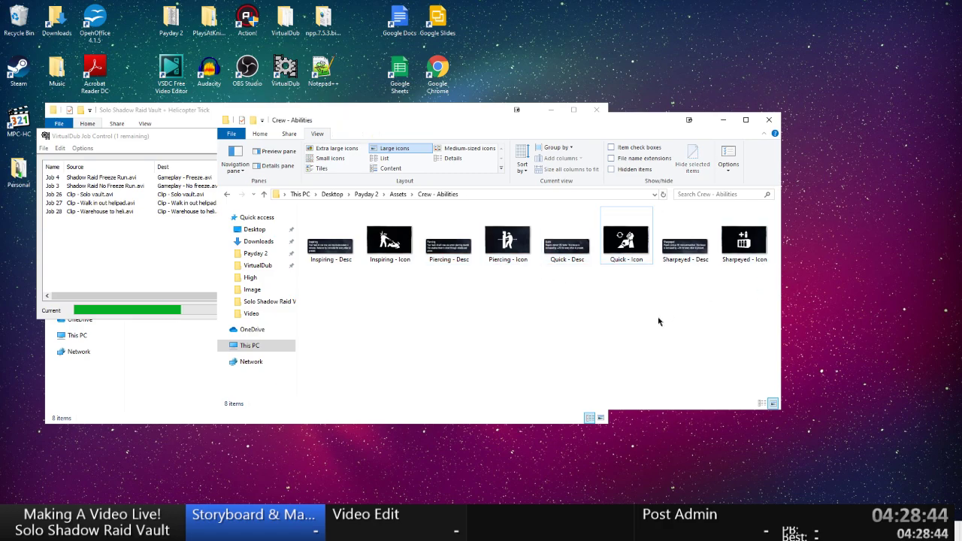
Go back to Assets and check the contents of the Crew - Boosts folder.
{"action": "key", "text": "BackSpace"}
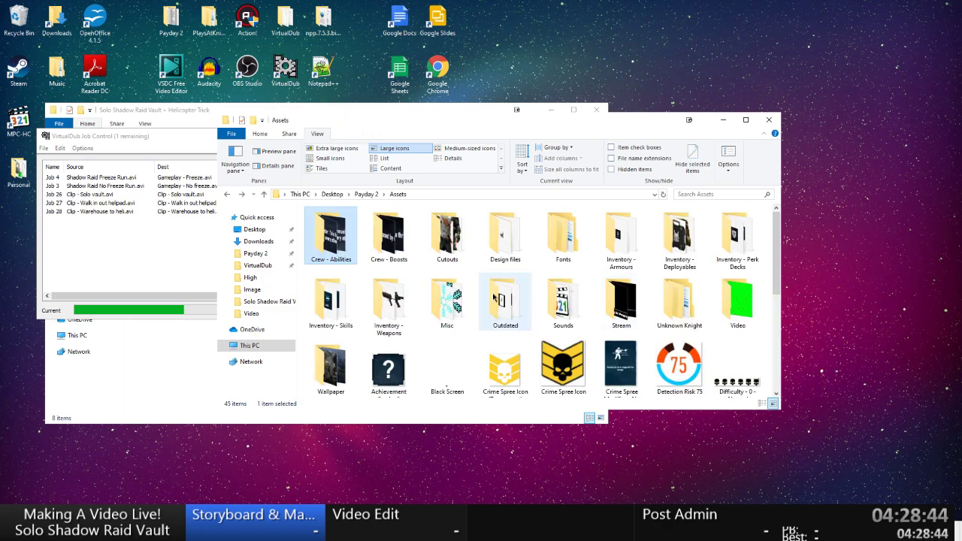
{"action": "double_click", "coordinate": [403, 242]}
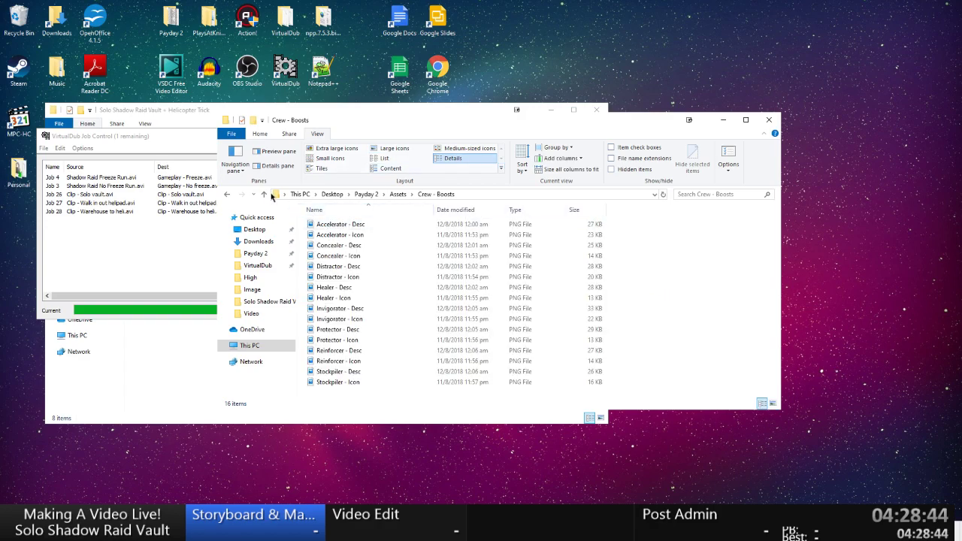
{"action": "left_click", "coordinate": [227, 194]}
Browse the Cutouts folder and select the Enemies - Regular - Murky - Stealth Unalerted image.
{"action": "double_click", "coordinate": [451, 234]}
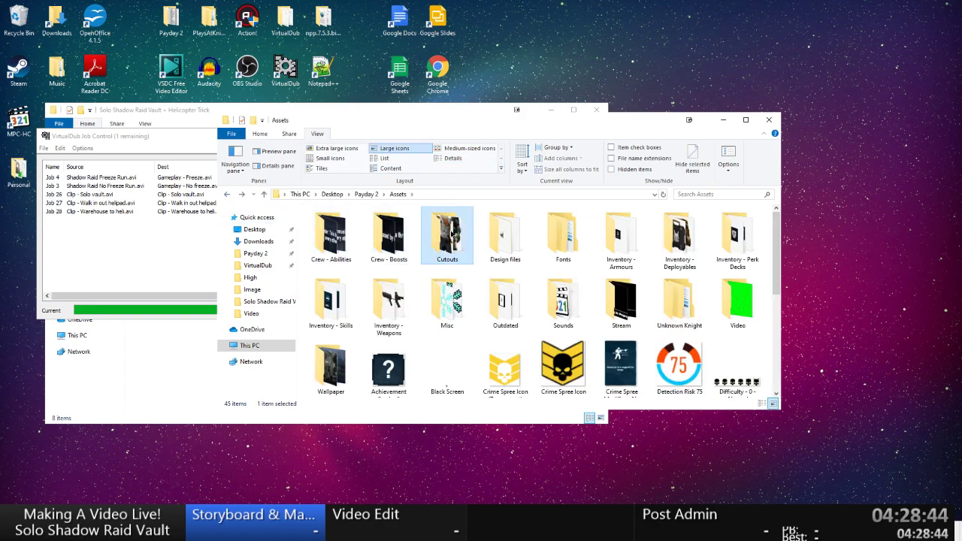
{"action": "scroll", "coordinate": [443, 260], "scroll_direction": "down", "scroll_amount": 10}
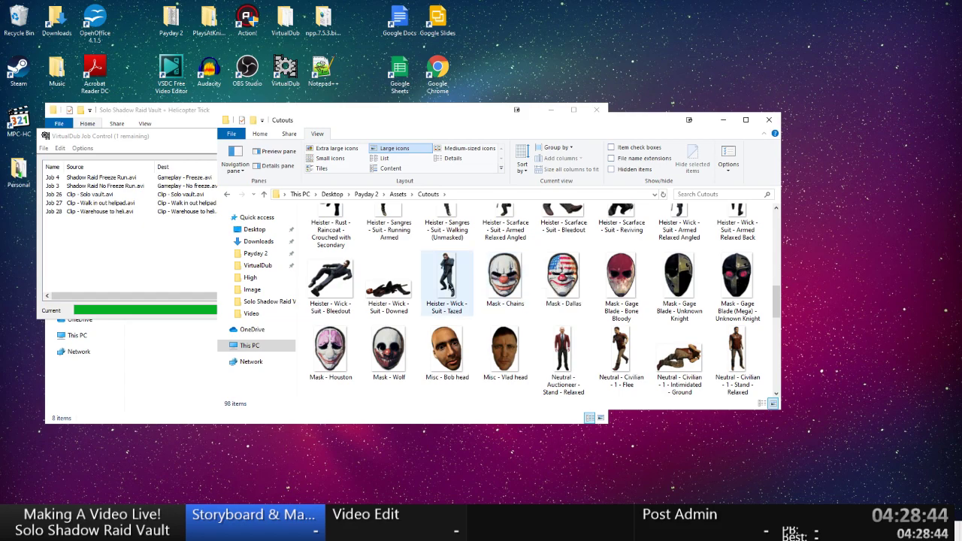
{"action": "scroll", "coordinate": [389, 290], "scroll_direction": "up", "scroll_amount": 1}
{"action": "scroll", "coordinate": [389, 289], "scroll_direction": "up", "scroll_amount": 6}
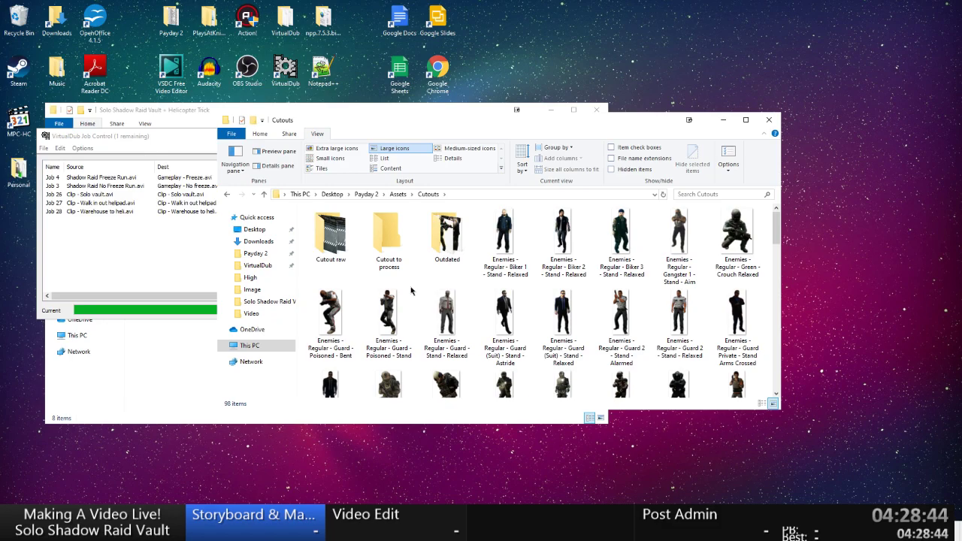
{"action": "scroll", "coordinate": [528, 335], "scroll_direction": "down", "scroll_amount": 1}
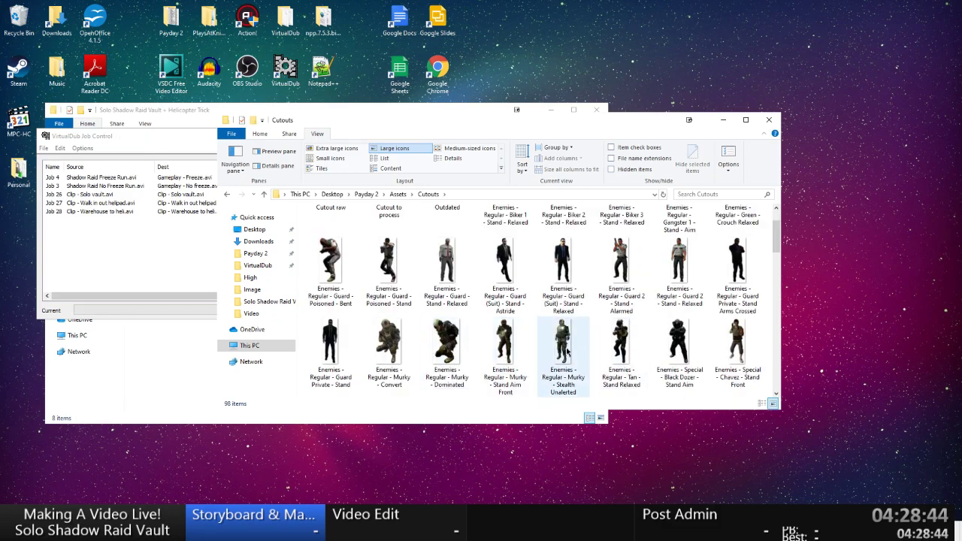
{"action": "left_click", "coordinate": [556, 374]}
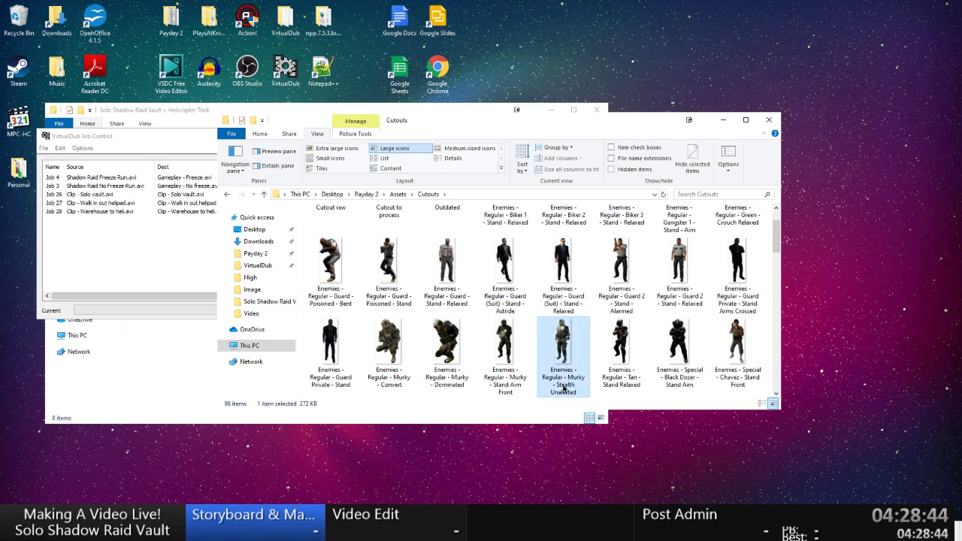
Remove the last completed clip jobs from the VirtualDub queue and close the Job Control window.
{"action": "left_click", "coordinate": [114, 263]}
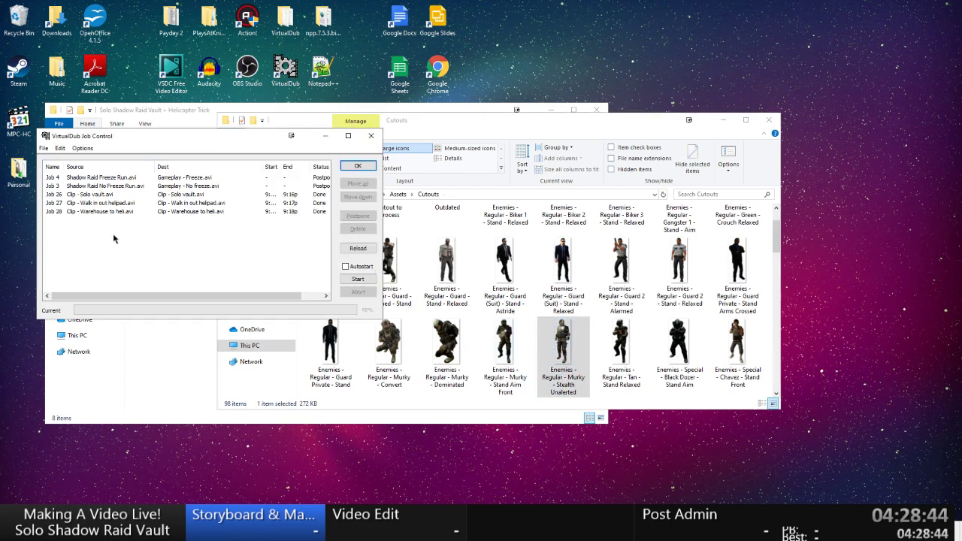
{"action": "left_click", "coordinate": [61, 148]}
{"action": "left_click", "coordinate": [89, 174]}
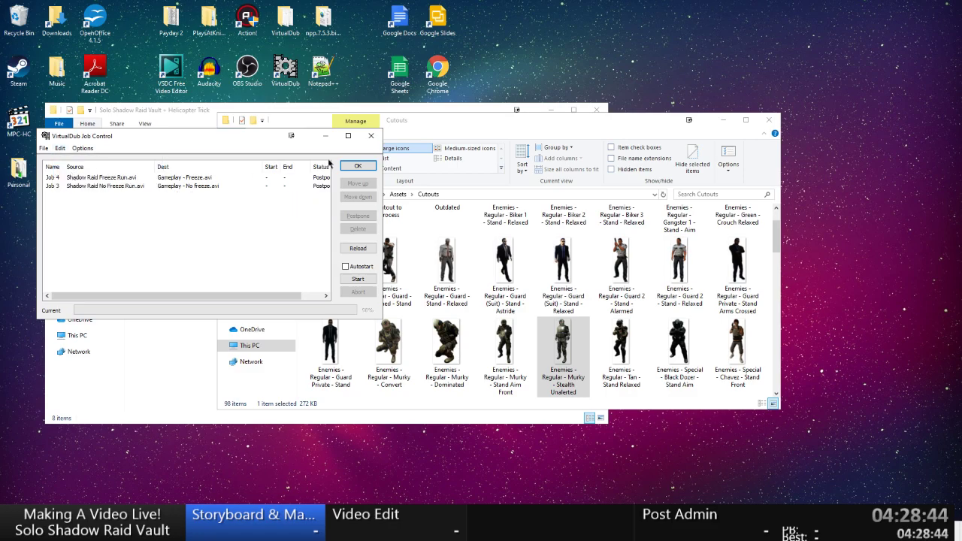
{"action": "left_click", "coordinate": [358, 165]}
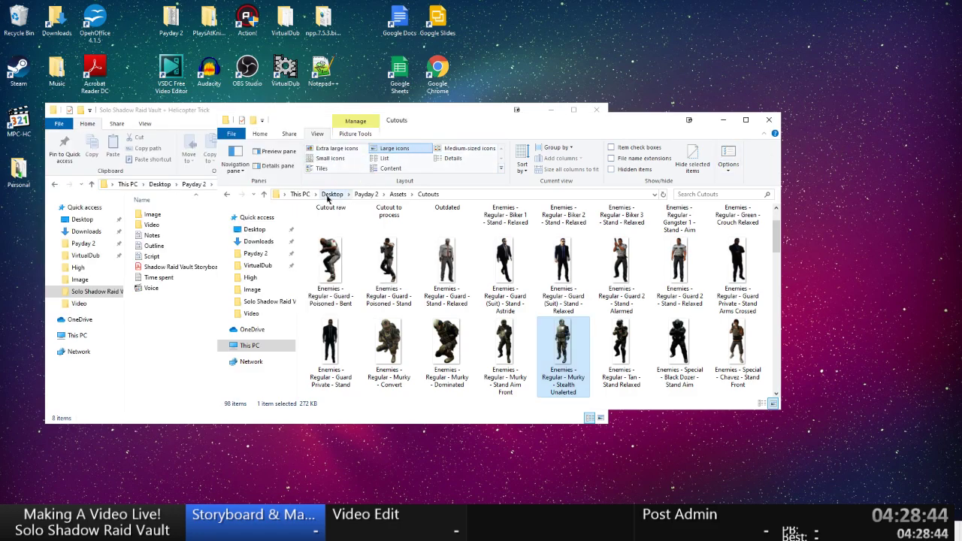
Return the Cutouts folder window to the Payday 2 folder and split the timer to finish the Storyboard & Materials segment.
{"action": "left_click", "coordinate": [366, 194]}
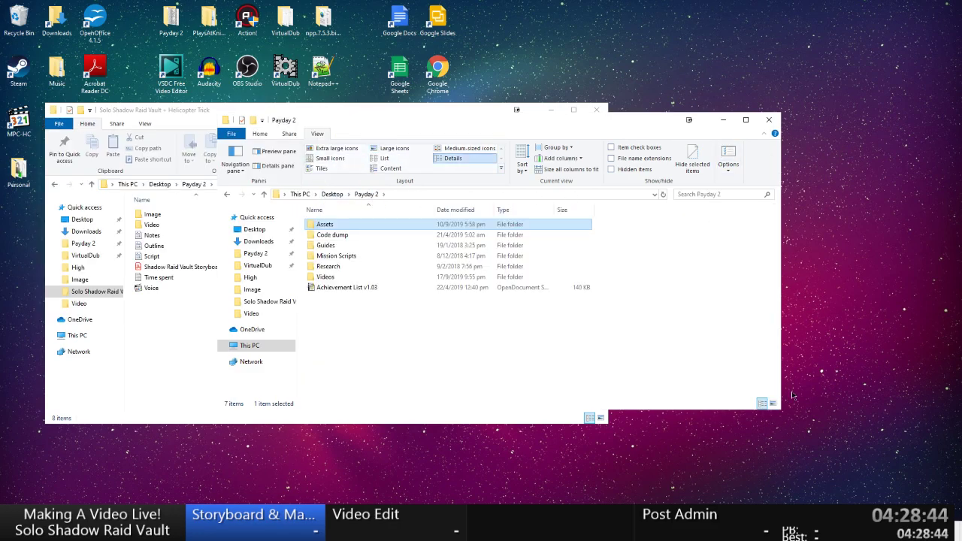
{"action": "left_click", "coordinate": [760, 466]}
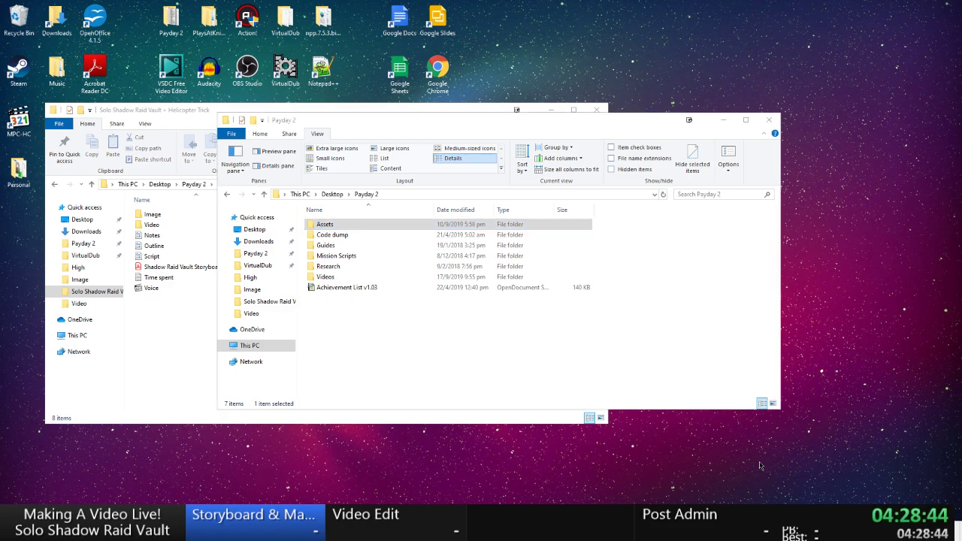
{"action": "key", "text": "KP_1"}
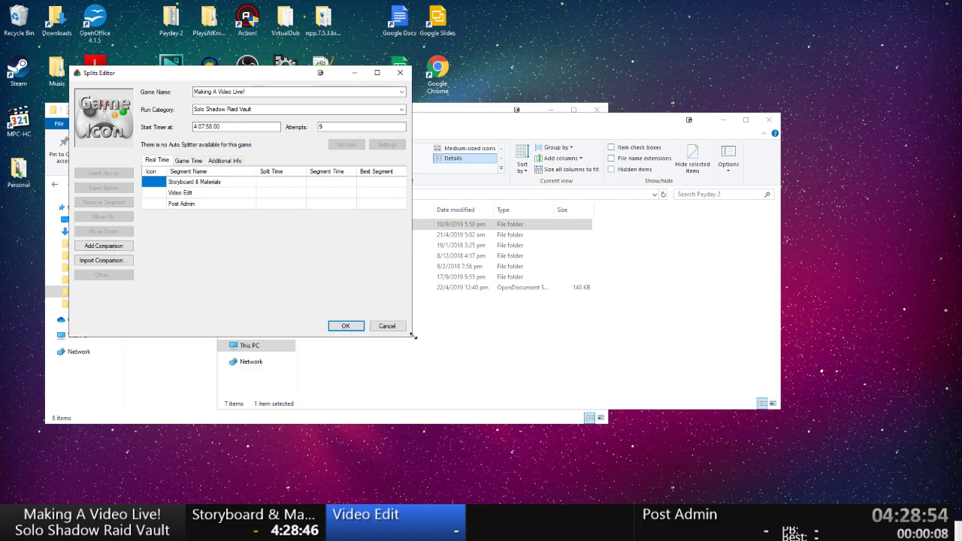
{"action": "left_click", "coordinate": [387, 326]}
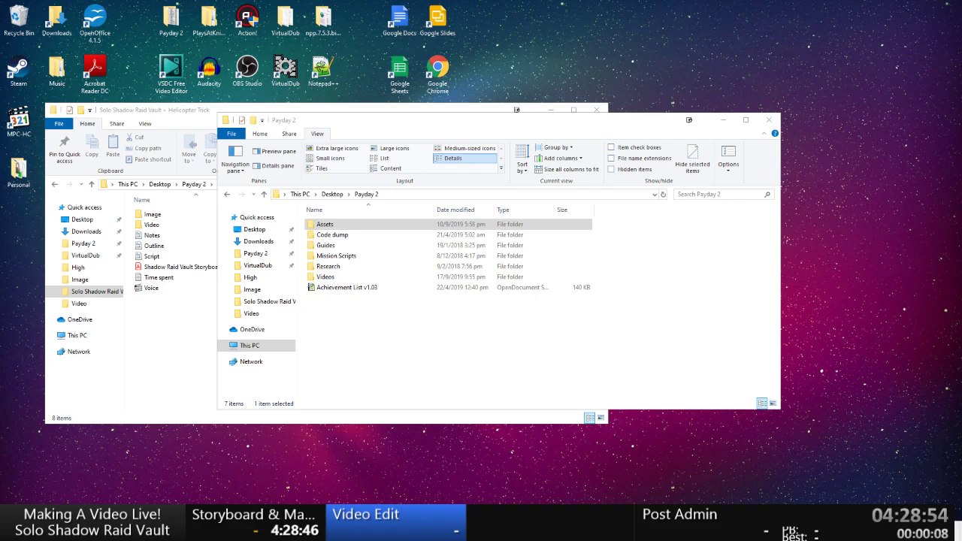
Reset the timer, set its start time to 0 without the Storyboard & Materials segment, and start timing Video Edit.
{"action": "key", "text": "KP_3"}
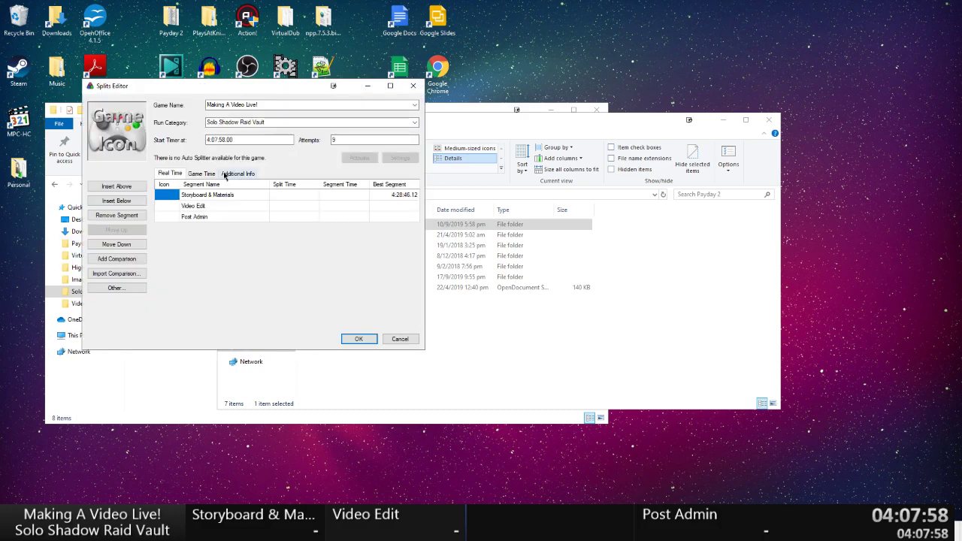
{"action": "double_click", "coordinate": [248, 140]}
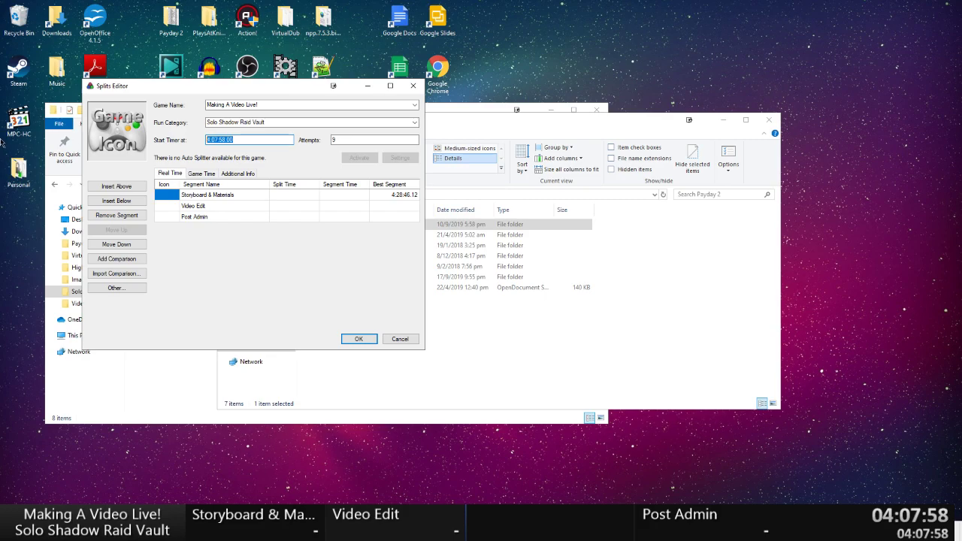
{"action": "type", "text": "0"}
{"action": "left_click", "coordinate": [116, 215]}
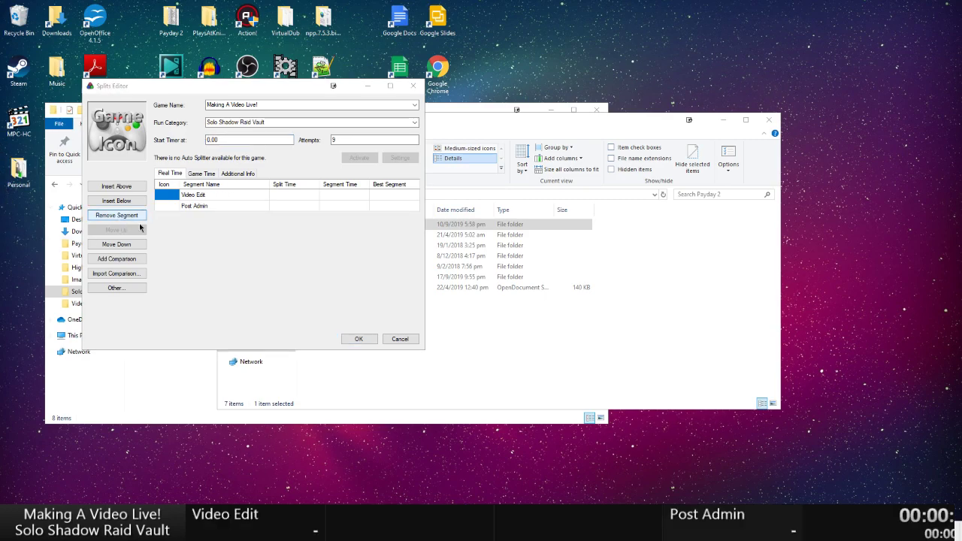
{"action": "left_click", "coordinate": [398, 338]}
{"action": "left_click", "coordinate": [466, 341]}
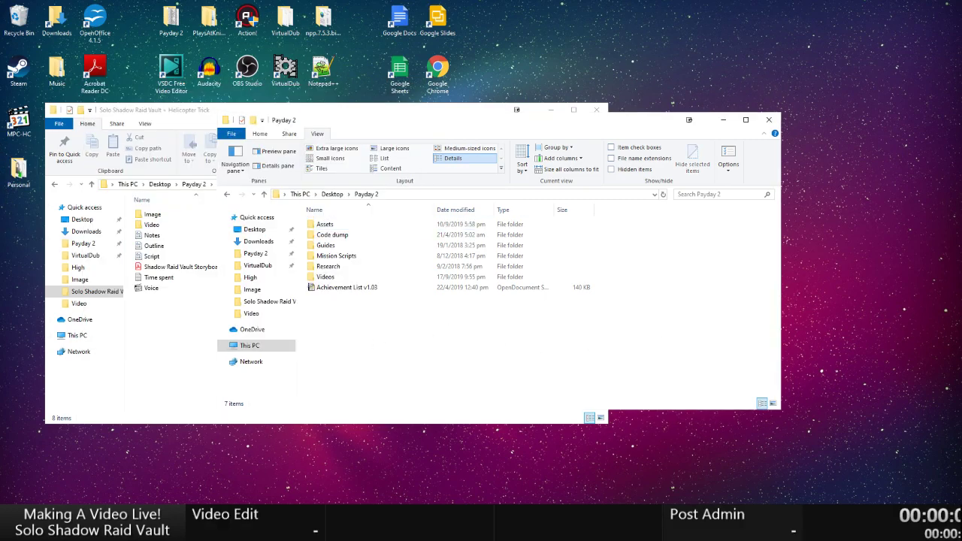
{"action": "key", "text": "KP_1"}
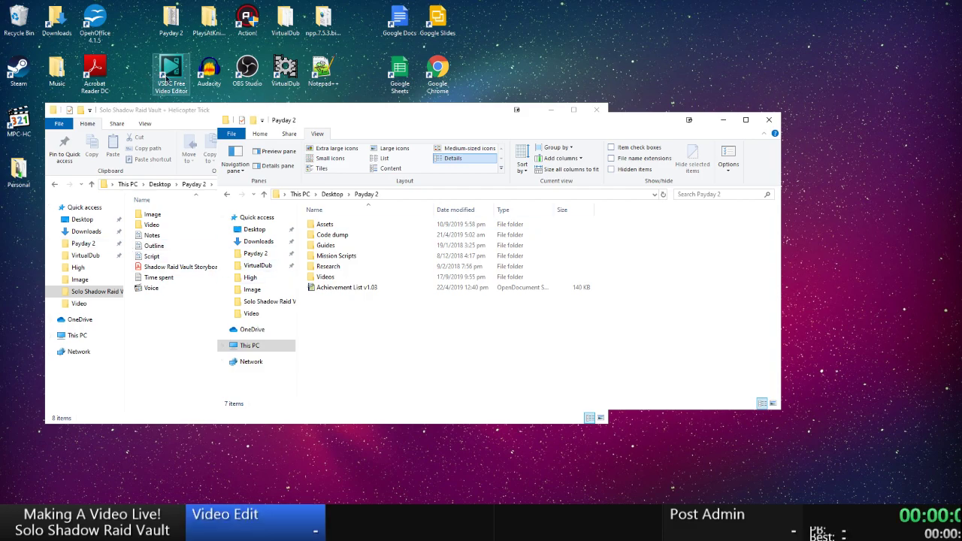
Open VSDC Video Editor, decline the update, and title a new project Solo Shadow Raid Vault & Helicopter Trick.
{"action": "double_click", "coordinate": [164, 71]}
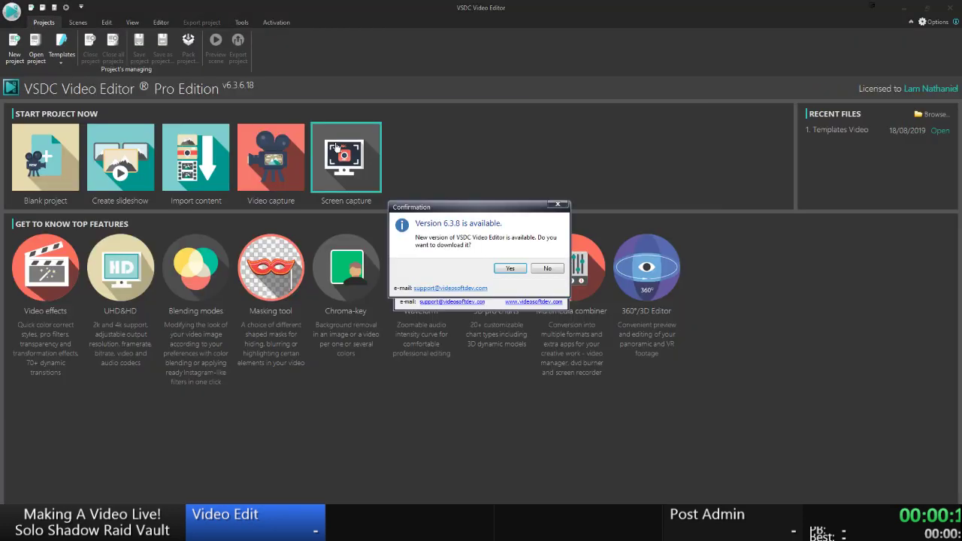
{"action": "left_click", "coordinate": [548, 269]}
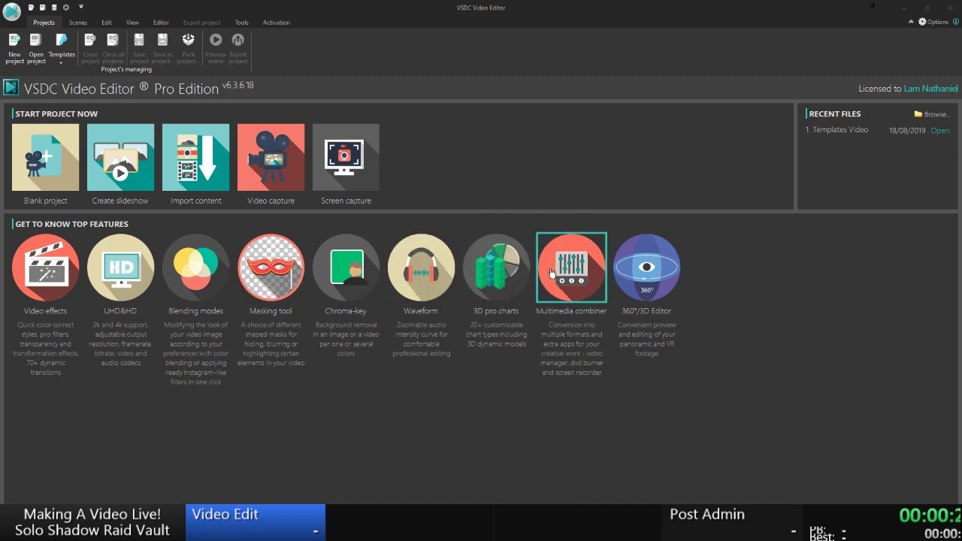
{"action": "left_click", "coordinate": [14, 55]}
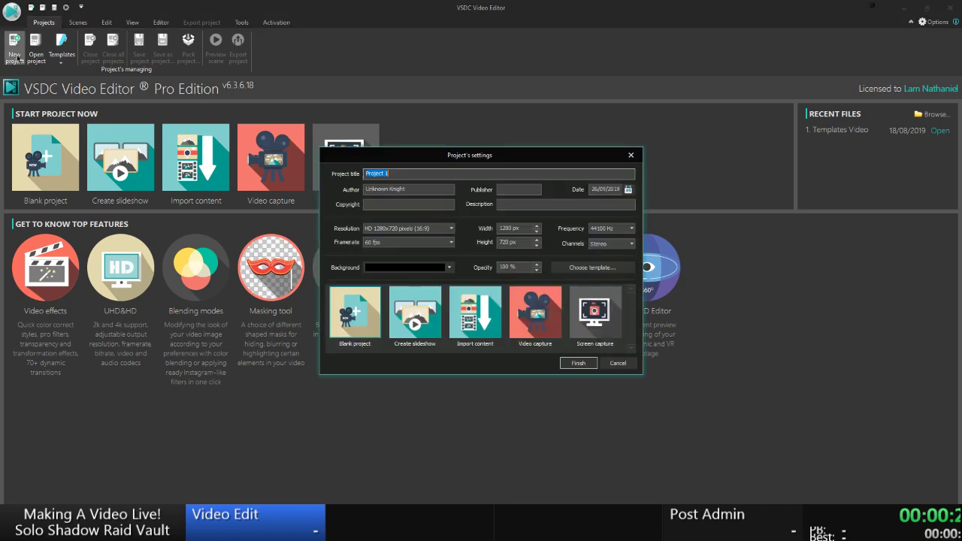
{"action": "type", "text": "Solo Shadow Raid Vault & Helicopter Trick"}
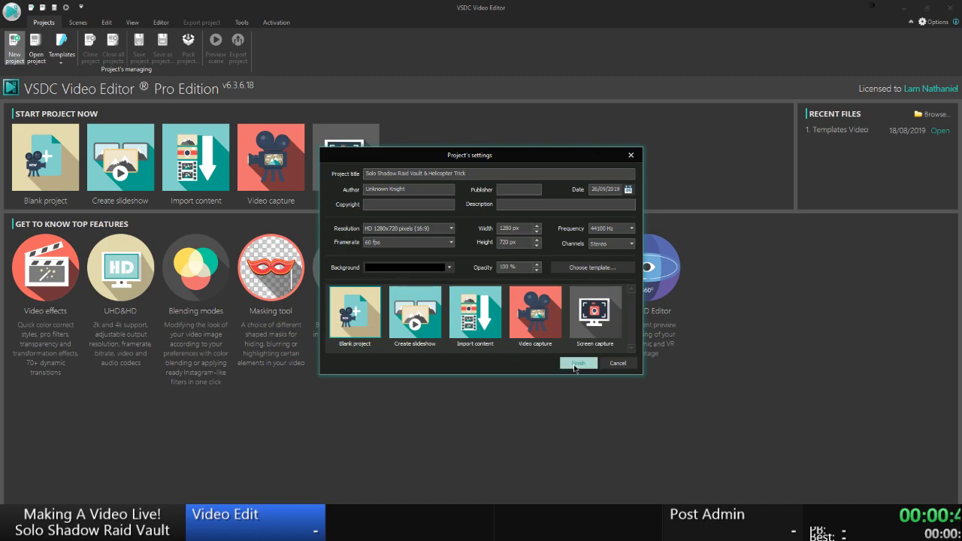
Copy the project's author name into the Publisher and Copyright fields.
{"action": "triple_click", "coordinate": [438, 189]}
{"action": "key", "text": "ctrl+c"}
{"action": "left_click", "coordinate": [519, 190]}
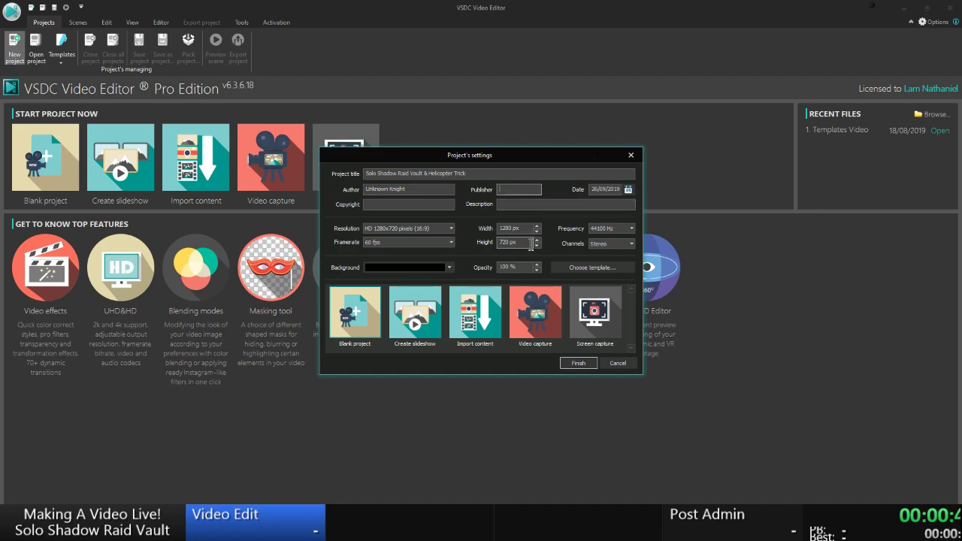
{"action": "key", "text": "ctrl+v"}
{"action": "left_click", "coordinate": [412, 205]}
{"action": "key", "text": "ctrl+v"}
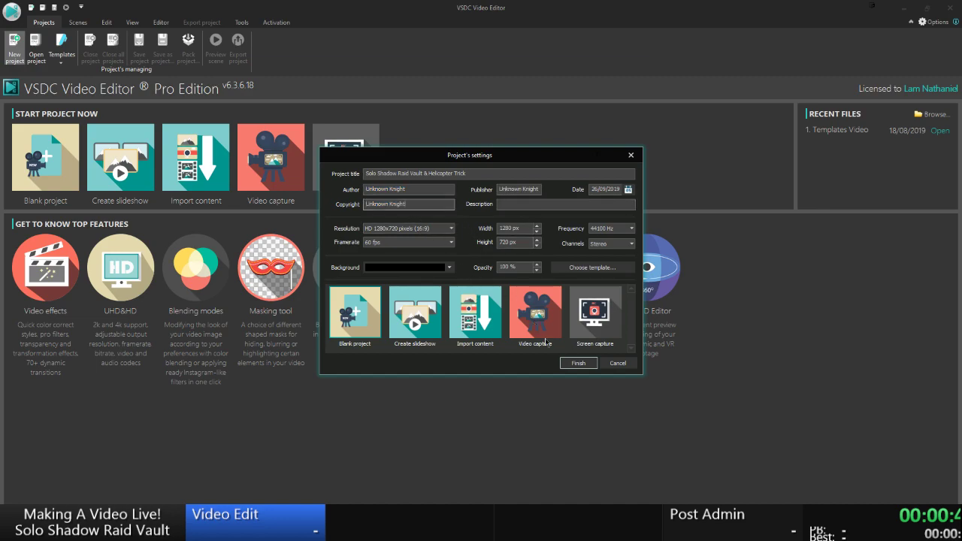
Create the blank project and save its file in the Solo Shadow Raid Vault + Helicopter Trick folder.
{"action": "left_click", "coordinate": [573, 367]}
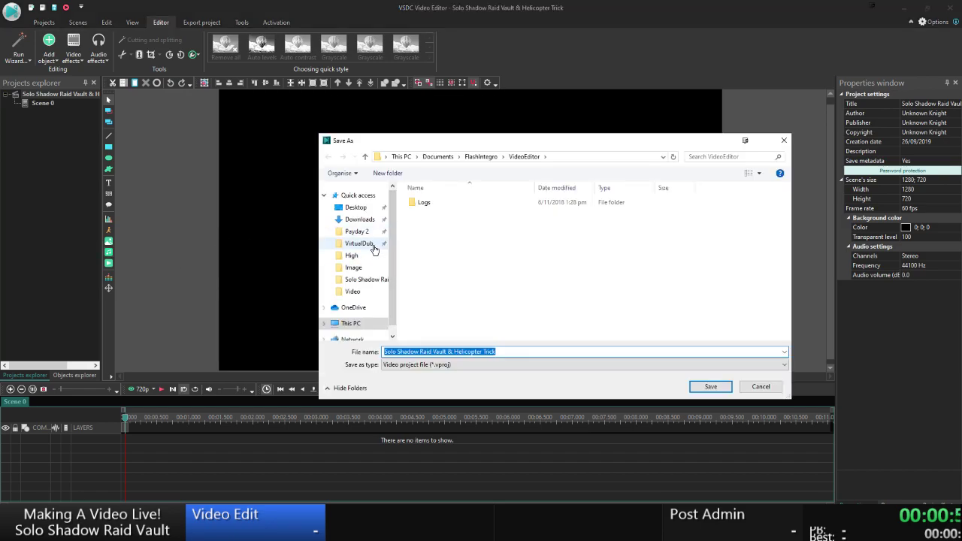
{"action": "left_click", "coordinate": [373, 280]}
{"action": "left_click", "coordinate": [760, 387]}
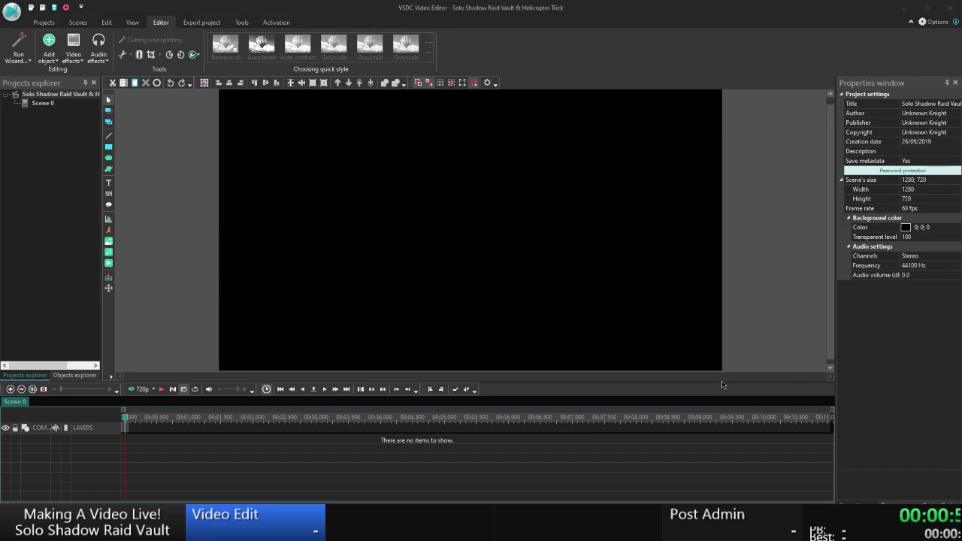
Add the Video Intro clip from the Payday 2 Videos folder to Scene 0.
{"action": "left_click", "coordinate": [42, 105]}
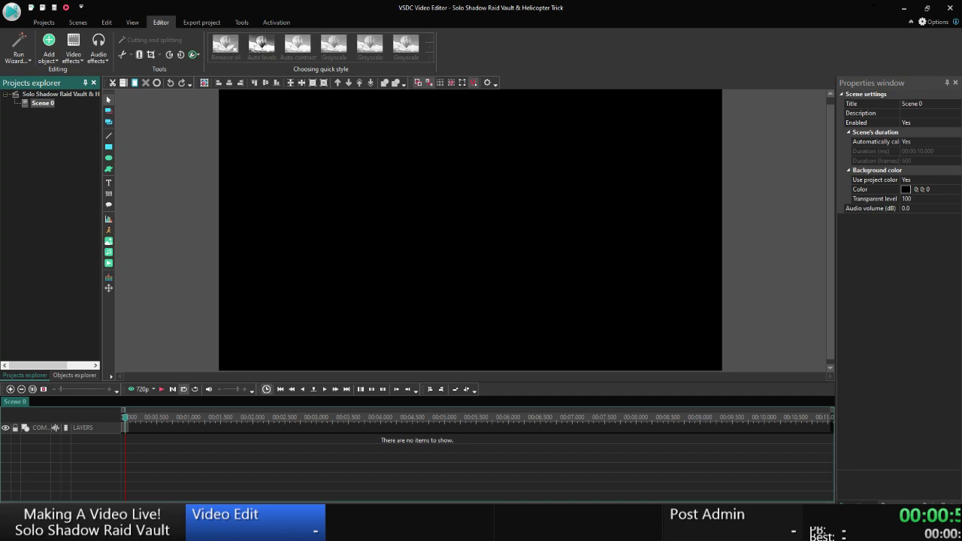
{"action": "left_click", "coordinate": [72, 464]}
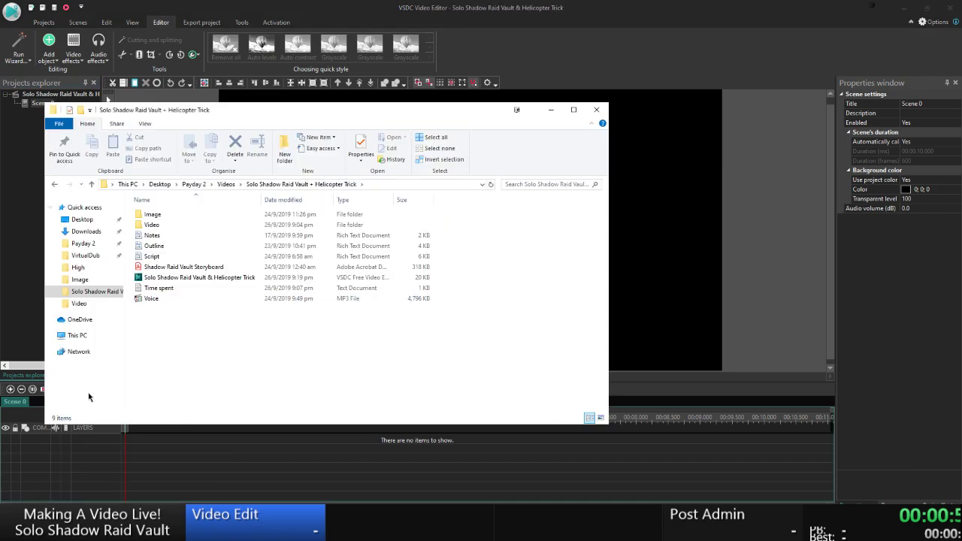
{"action": "left_click", "coordinate": [226, 184]}
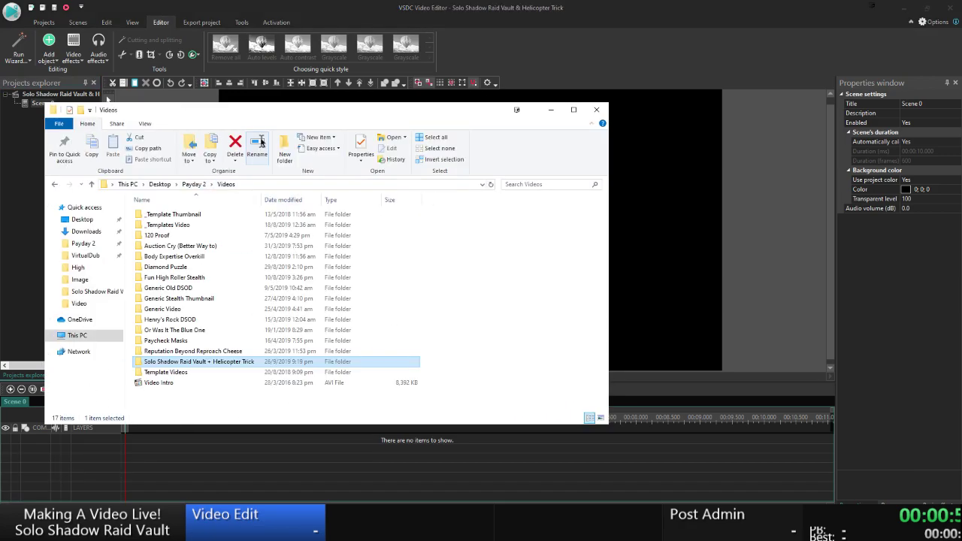
{"action": "left_click_drag", "start_coordinate": [308, 110], "coordinate": [434, 100]}
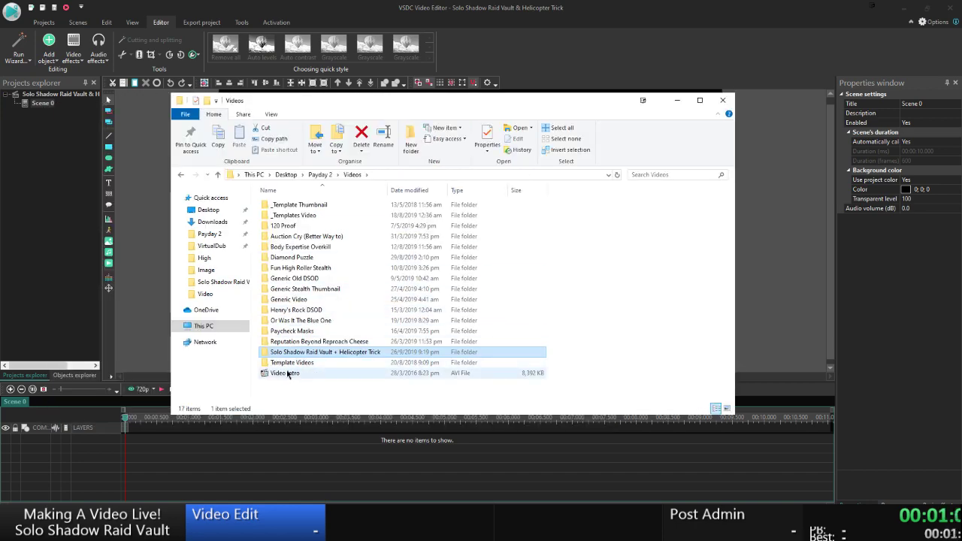
{"action": "left_click_drag", "start_coordinate": [287, 374], "coordinate": [743, 304]}
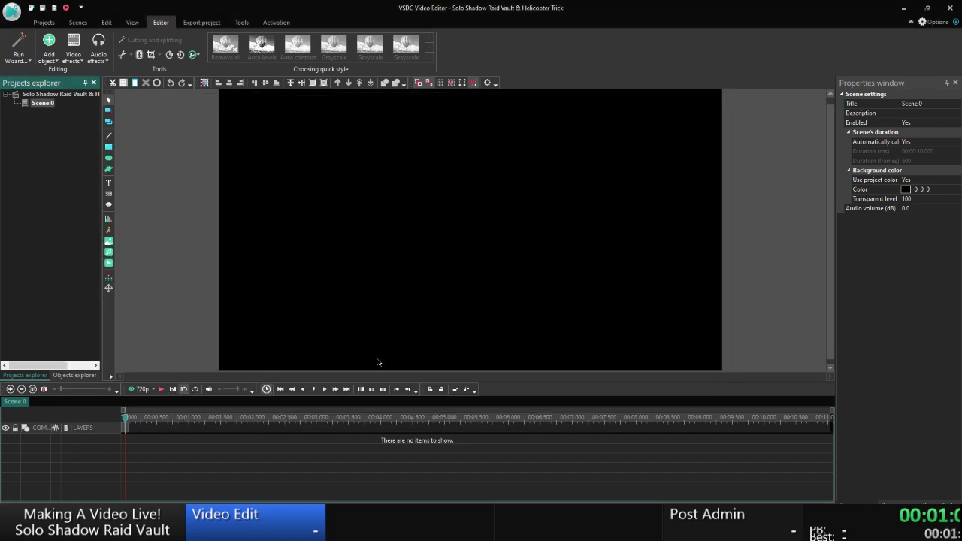
Set the preview quality to 480p and play a preview of the intro scene.
{"action": "left_click", "coordinate": [153, 389]}
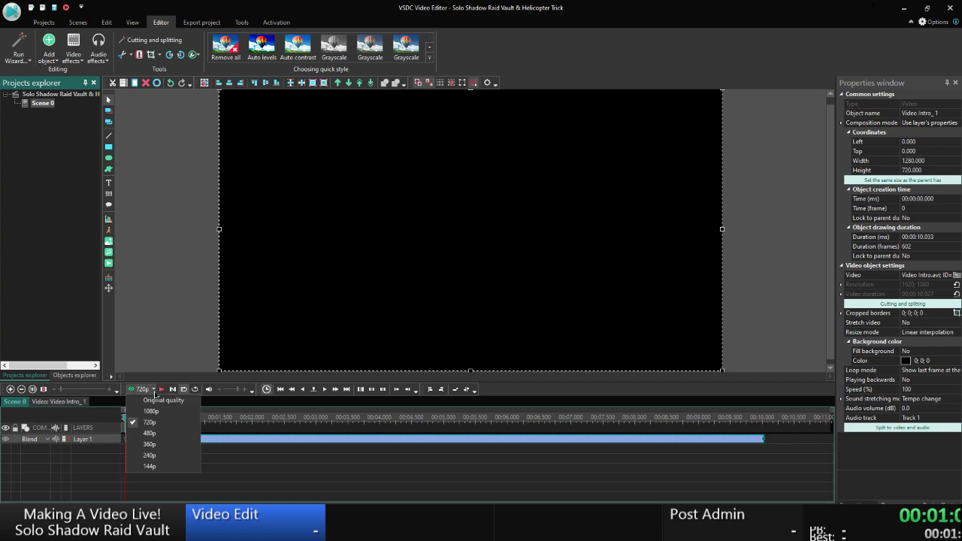
{"action": "left_click", "coordinate": [149, 432]}
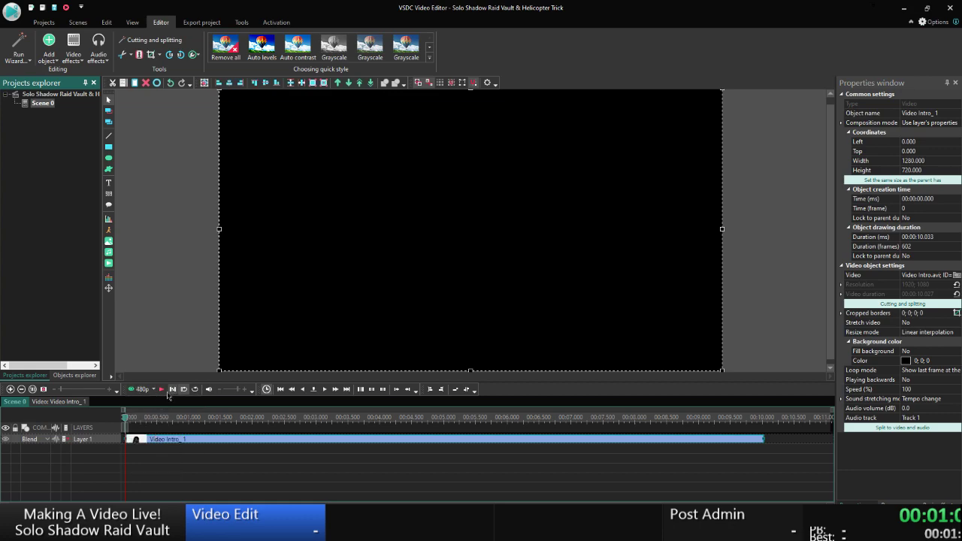
{"action": "left_click", "coordinate": [160, 389]}
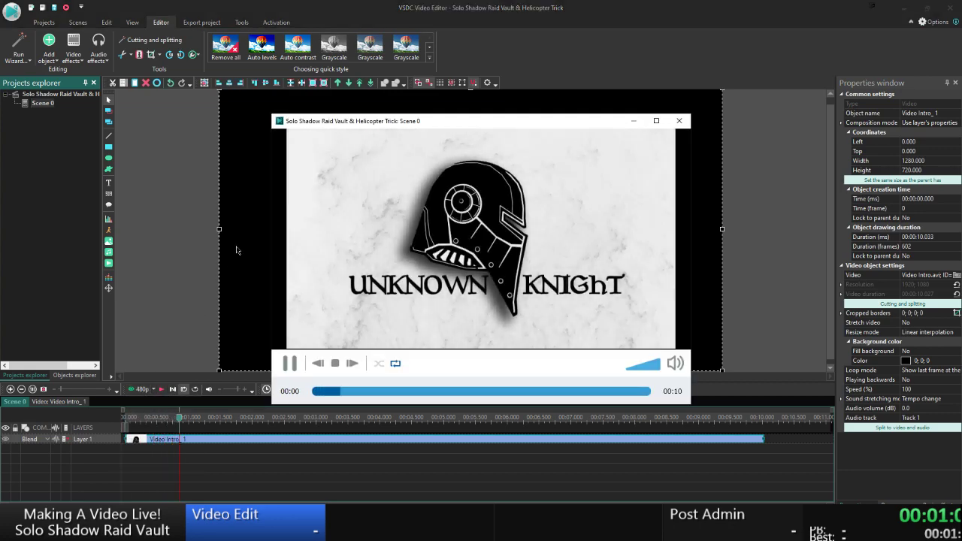
{"action": "left_click", "coordinate": [678, 121]}
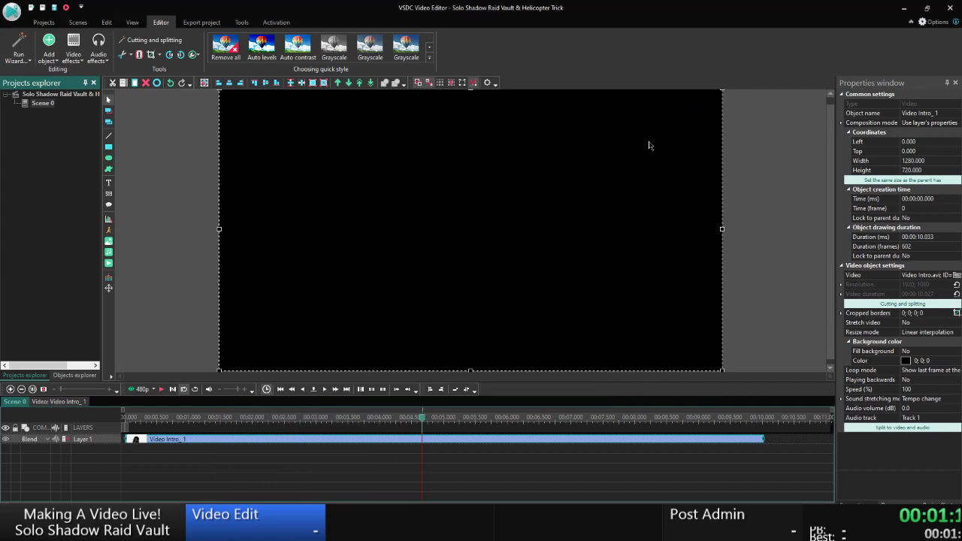
Add a new scene to the project after Scene 0.
{"action": "left_click", "coordinate": [43, 104]}
{"action": "right_click", "coordinate": [46, 110]}
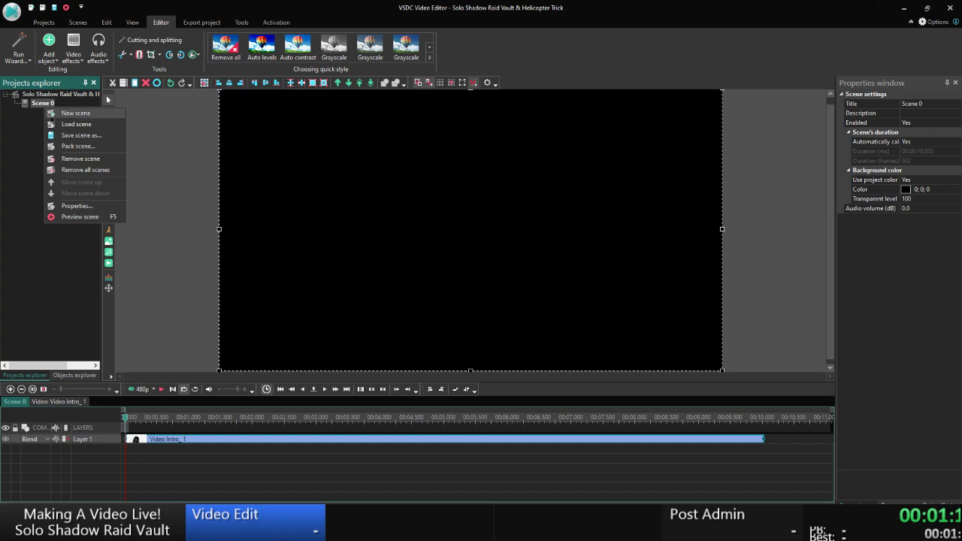
{"action": "left_click", "coordinate": [64, 117]}
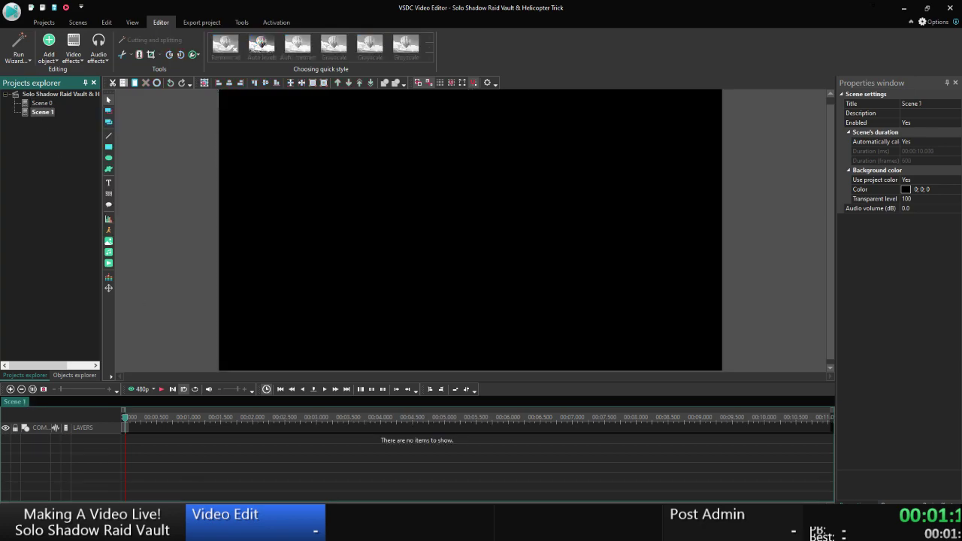
Add the Voice audio file from the Solo Shadow Raid Vault + Helicopter Trick folder to Scene 1.
{"action": "mouse_move", "coordinate": [111, 526]}
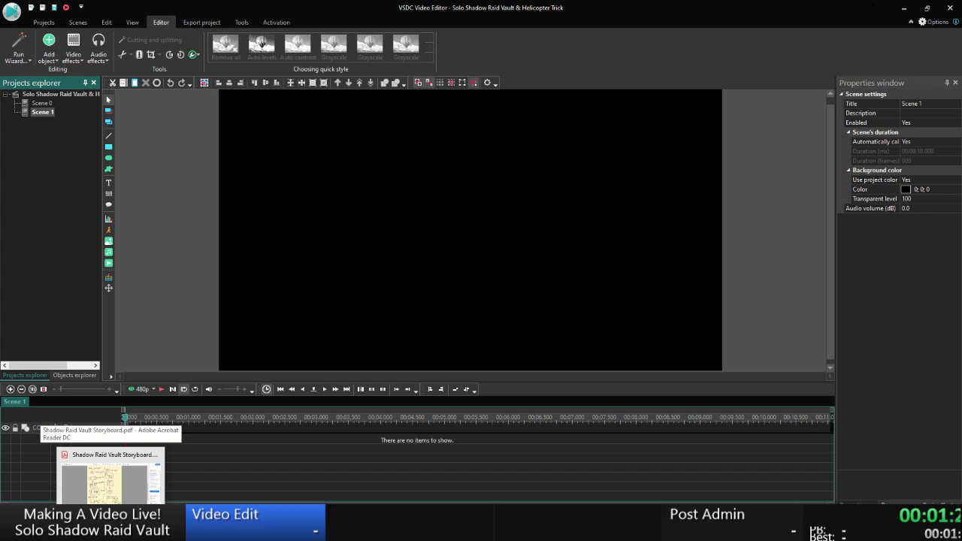
{"action": "left_click", "coordinate": [86, 526]}
{"action": "left_click", "coordinate": [52, 497]}
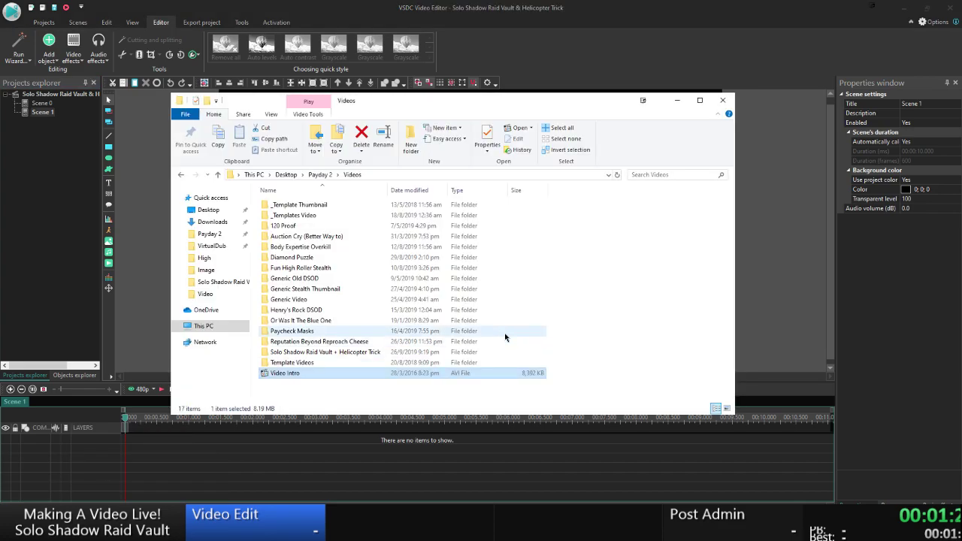
{"action": "double_click", "coordinate": [311, 351]}
{"action": "left_click_drag", "start_coordinate": [280, 290], "coordinate": [154, 240]}
Bring the Payday 2 folder window forward, move it clear of the other folder window, and open Assets.
{"action": "key", "text": "alt+Tab"}
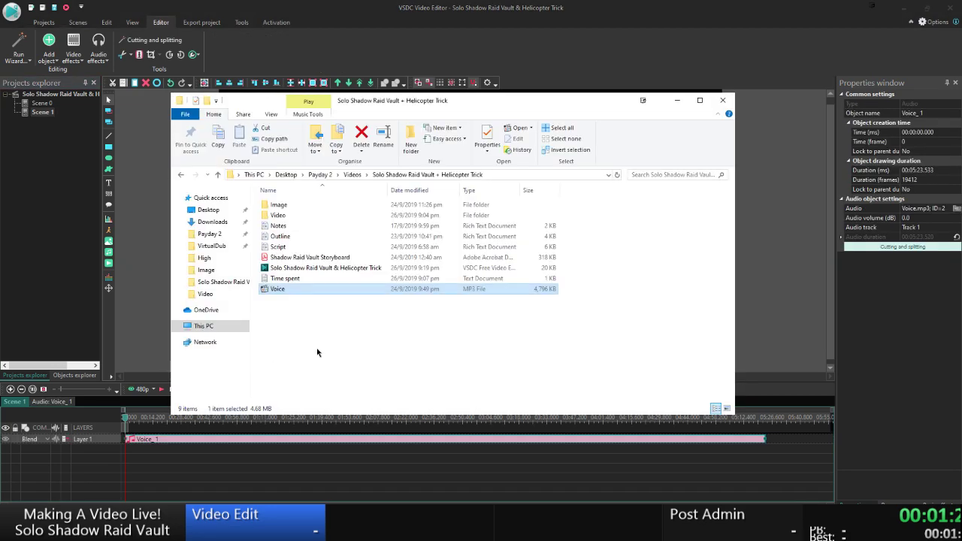
{"action": "left_click", "coordinate": [105, 526]}
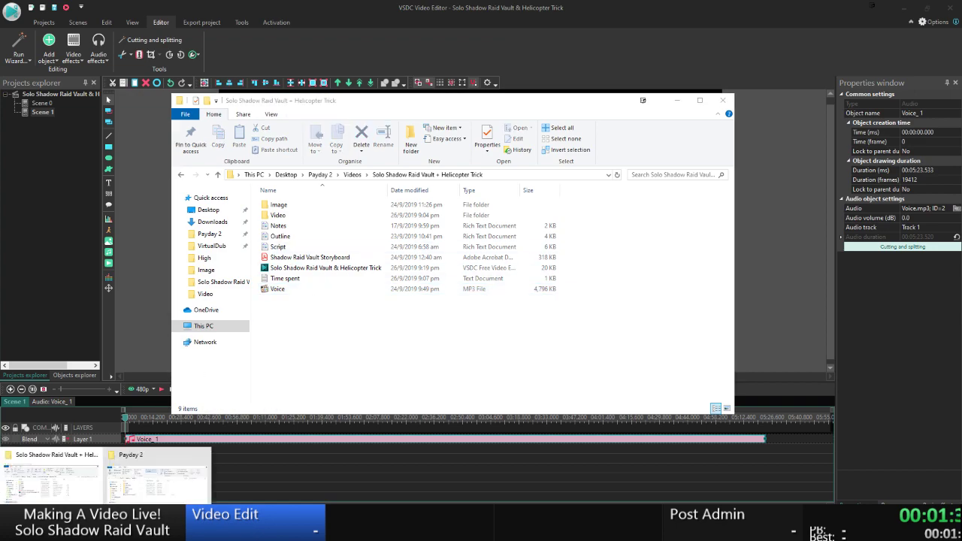
{"action": "left_click", "coordinate": [113, 501]}
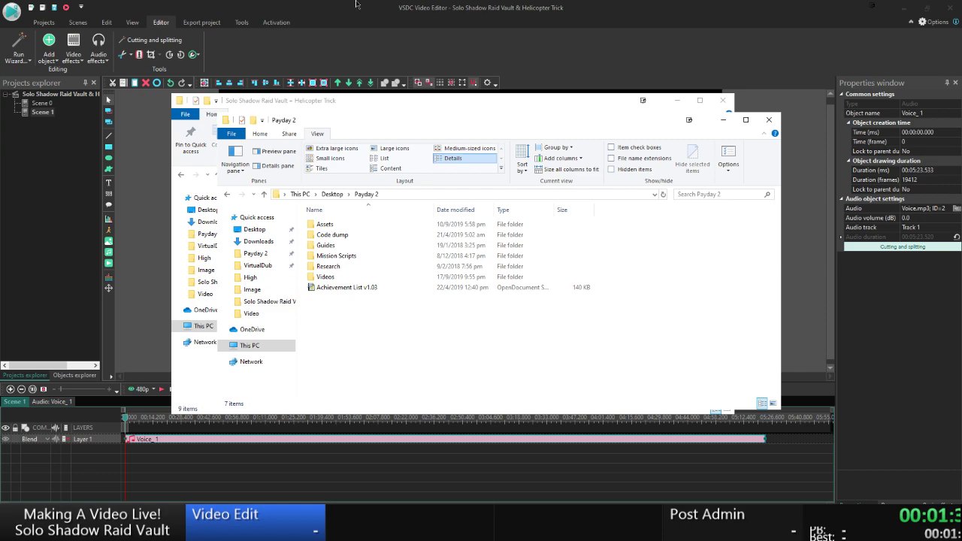
{"action": "left_click_drag", "start_coordinate": [412, 131], "coordinate": [424, 148]}
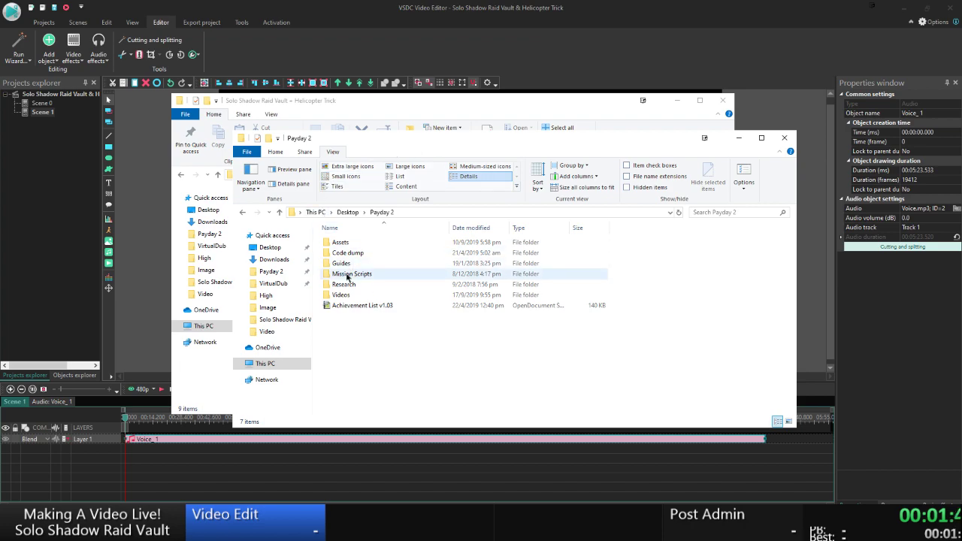
{"action": "double_click", "coordinate": [342, 242]}
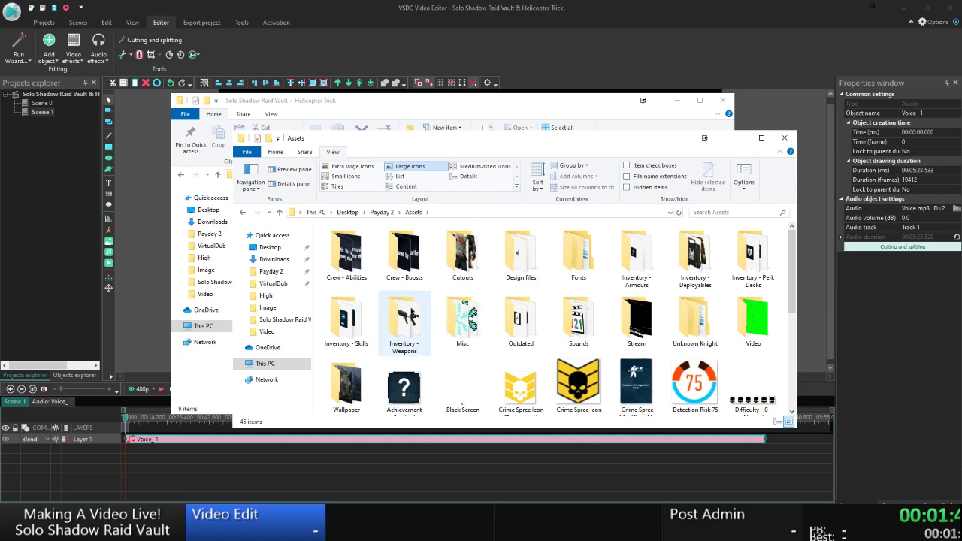
Add 15_Lets_Go_Shopping (Perfect Loop) from the Sounds folder in Assets to Scene 1 on its own layer.
{"action": "double_click", "coordinate": [577, 323]}
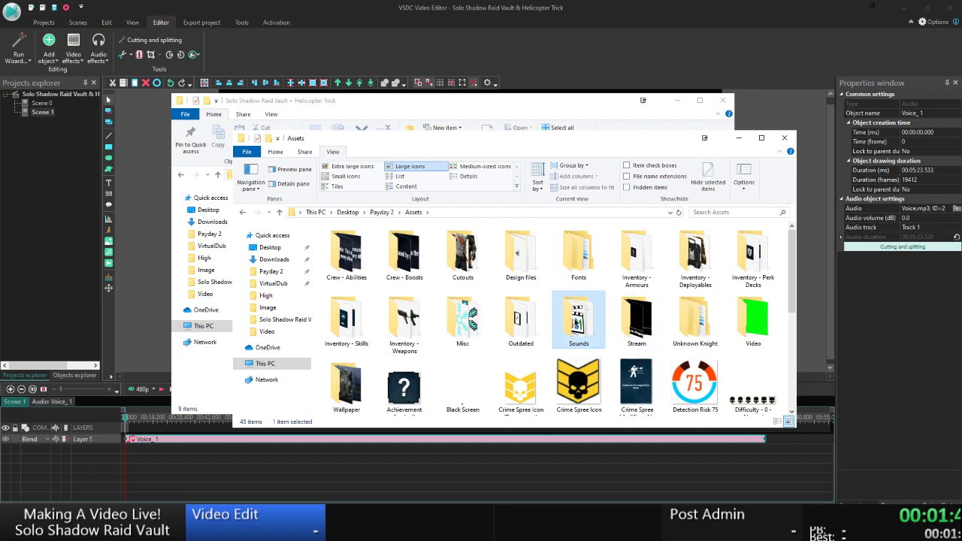
{"action": "double_click", "coordinate": [578, 319]}
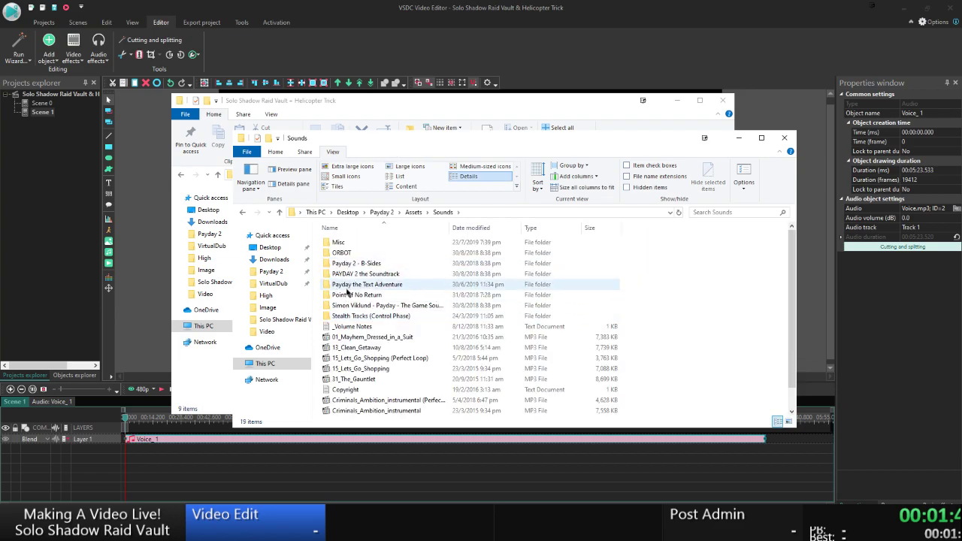
{"action": "left_click", "coordinate": [380, 359]}
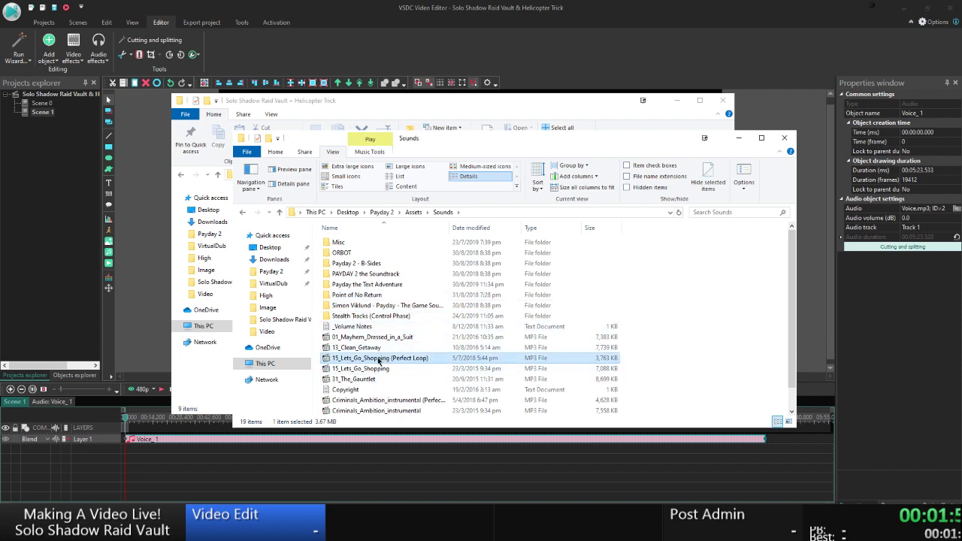
{"action": "left_click_drag", "start_coordinate": [376, 359], "coordinate": [131, 249]}
{"action": "left_click", "coordinate": [131, 249]}
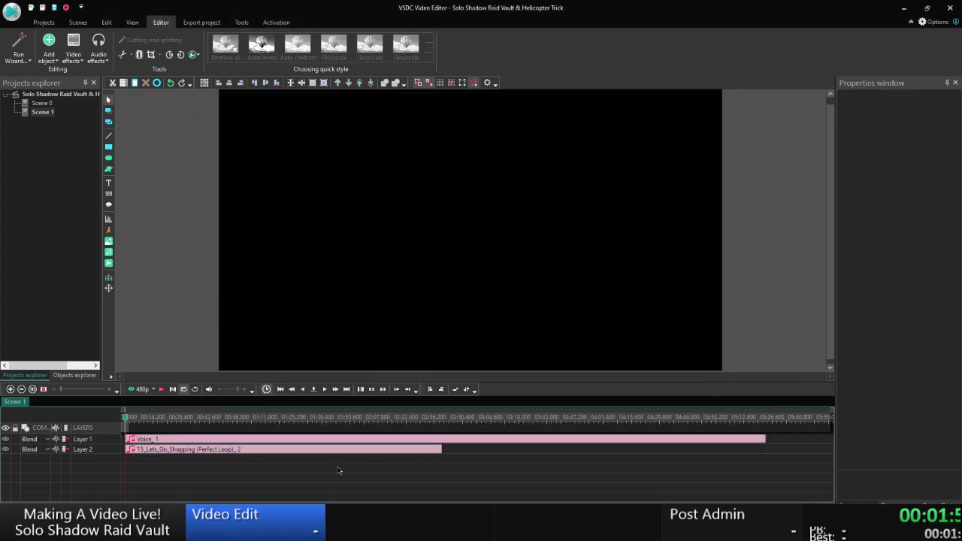
Duplicate the 15_Lets_Go_Shopping music clip twice and line the copies up end to end after the original on its layer.
{"action": "left_click", "coordinate": [366, 451]}
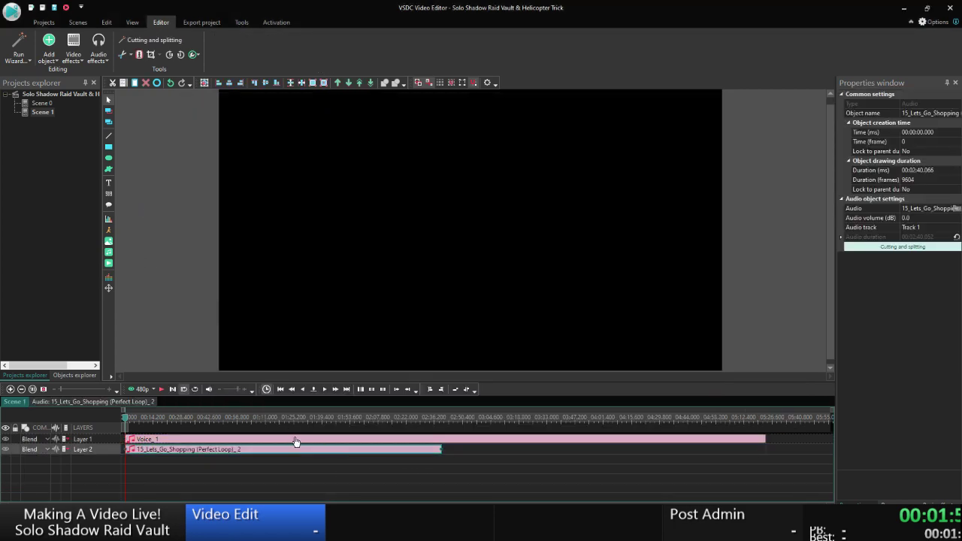
{"action": "key", "text": "ctrl+v"}
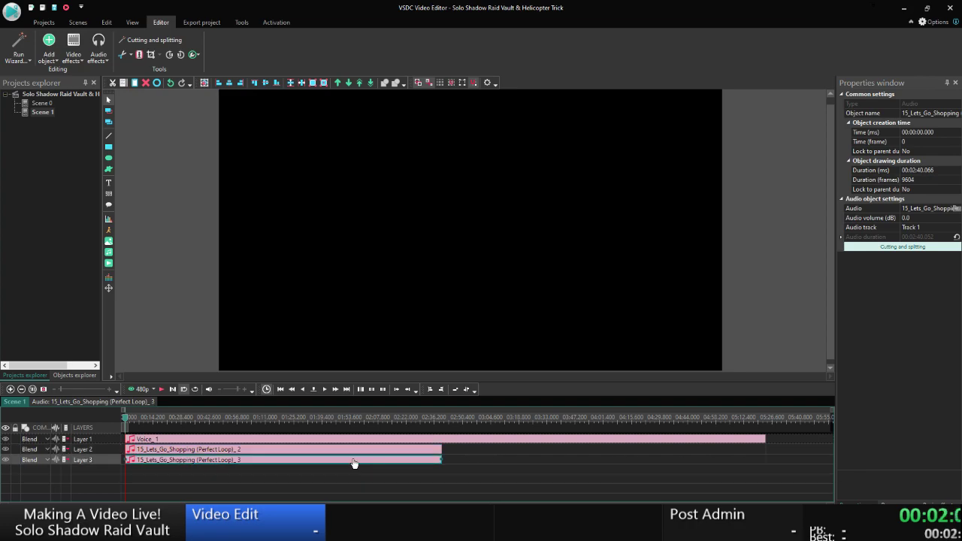
{"action": "left_click_drag", "start_coordinate": [338, 463], "coordinate": [654, 452]}
{"action": "key", "text": "ctrl+v"}
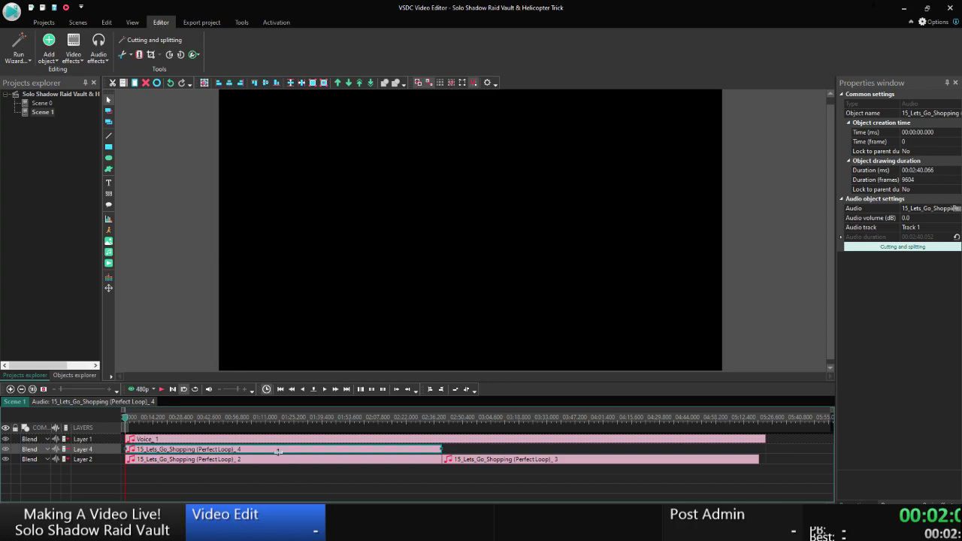
{"action": "left_click_drag", "start_coordinate": [279, 453], "coordinate": [889, 465]}
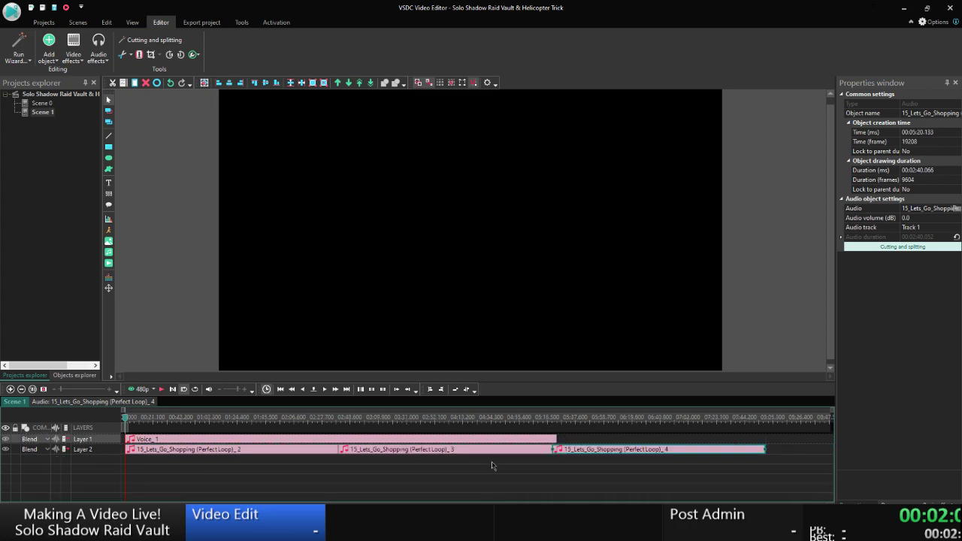
Delete the two copied music clips, leaving only the original 15_Lets_Go_Shopping clip under the voice-over.
{"action": "key", "text": "Delete"}
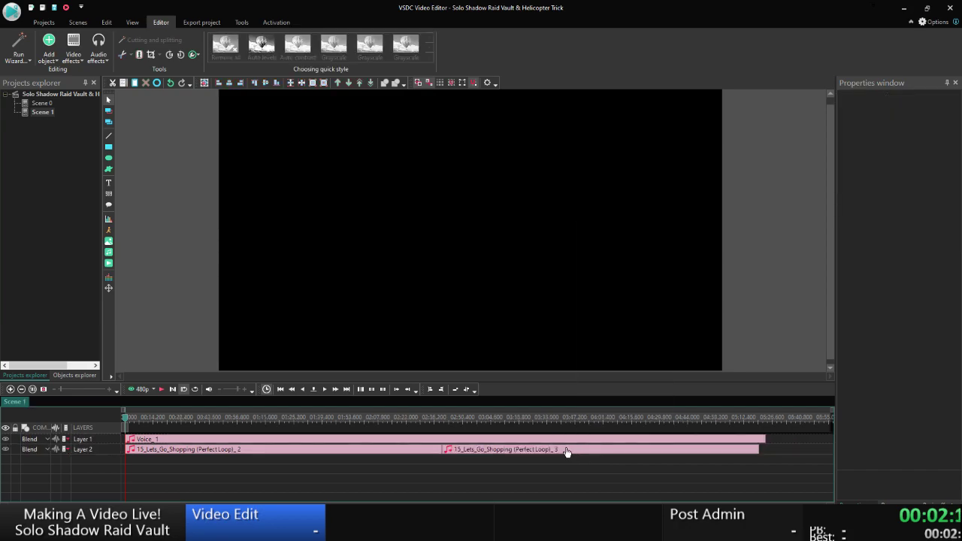
{"action": "left_click", "coordinate": [567, 451]}
{"action": "key", "text": "Delete"}
Look up the usual volume for Payday 2 soundtracks in the _Volume Notes file in Sounds and close the file.
{"action": "key", "text": "alt+Tab"}
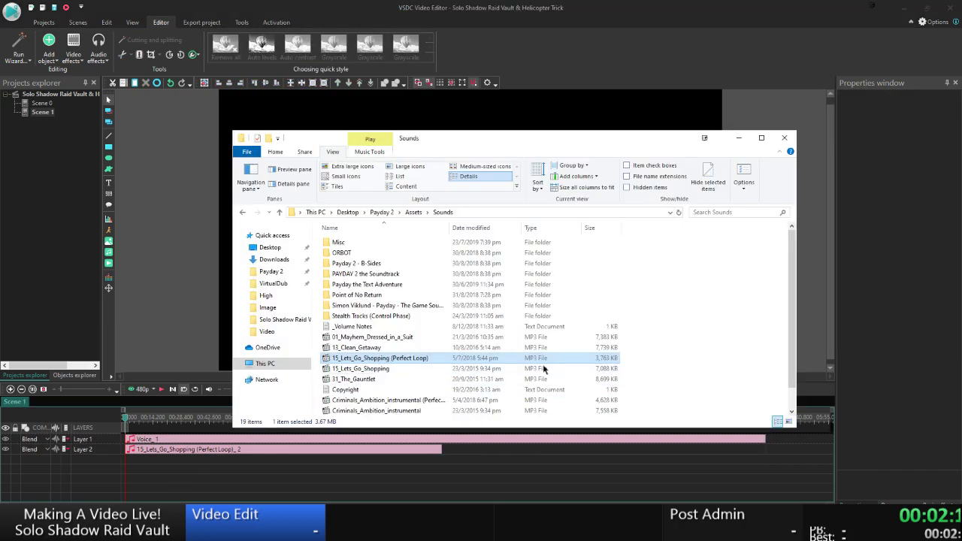
{"action": "double_click", "coordinate": [352, 327]}
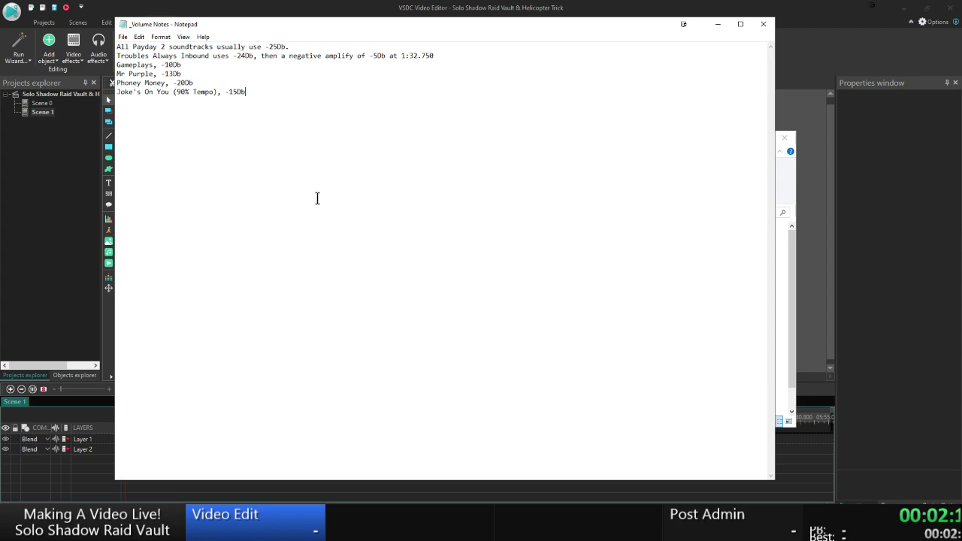
{"action": "left_click_drag", "start_coordinate": [216, 48], "coordinate": [269, 47]}
{"action": "left_click", "coordinate": [310, 49]}
{"action": "left_click", "coordinate": [763, 27]}
Set the audio volume of the 15_Lets_Go_Shopping (Perfect Loop) clip to -25 dB.
{"action": "left_click", "coordinate": [172, 449]}
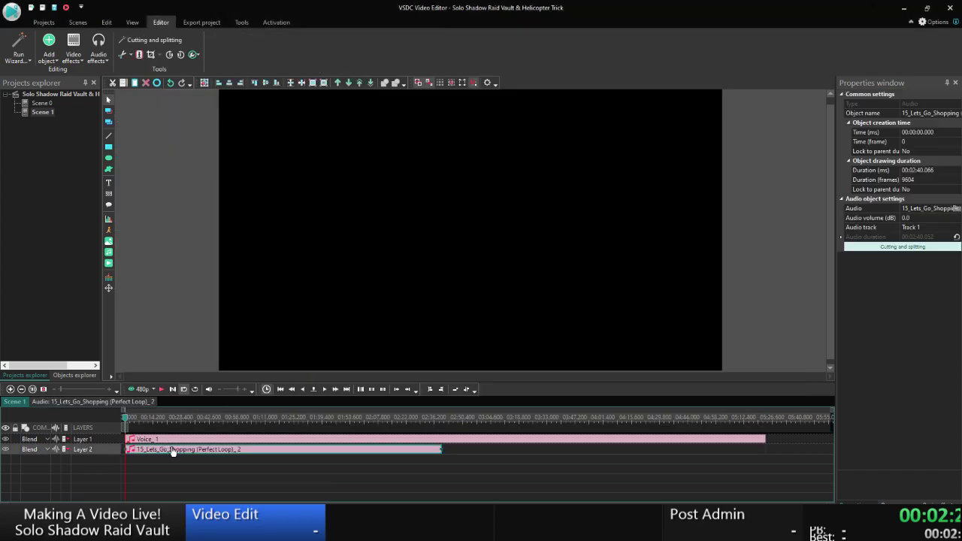
{"action": "left_click", "coordinate": [885, 223]}
{"action": "type", "text": "-25"}
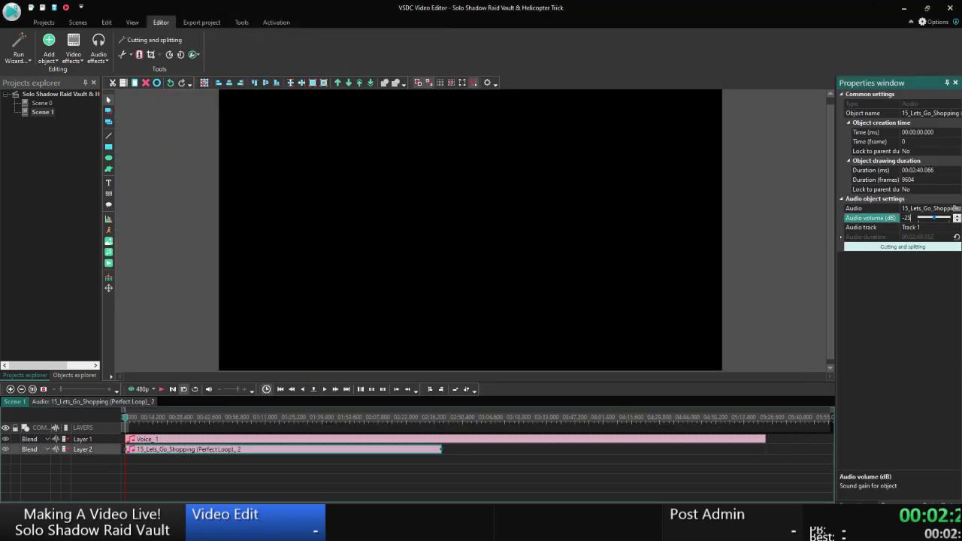
{"action": "key", "text": "Return"}
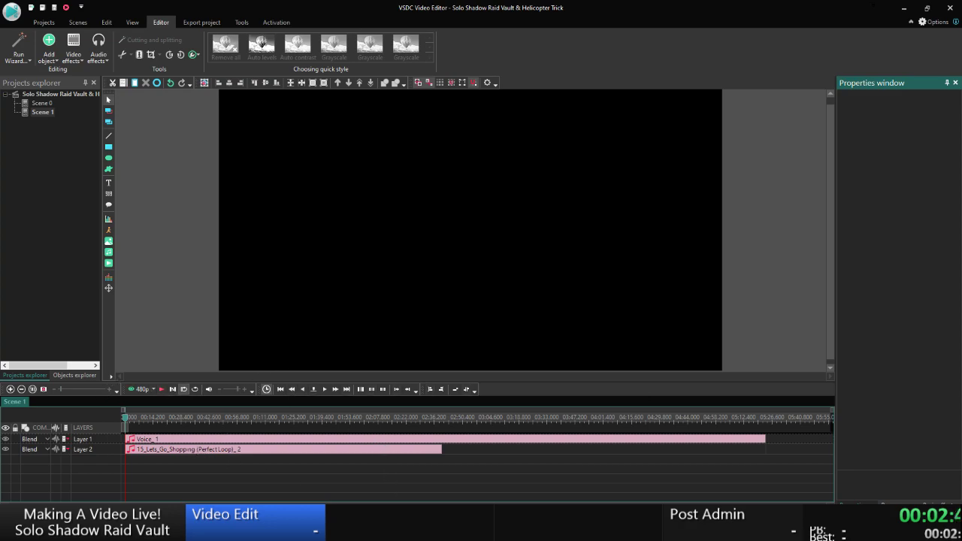
Play a preview of Scene 1 to judge the music level against the voice-over, and close it.
{"action": "key", "text": "alt+Tab"}
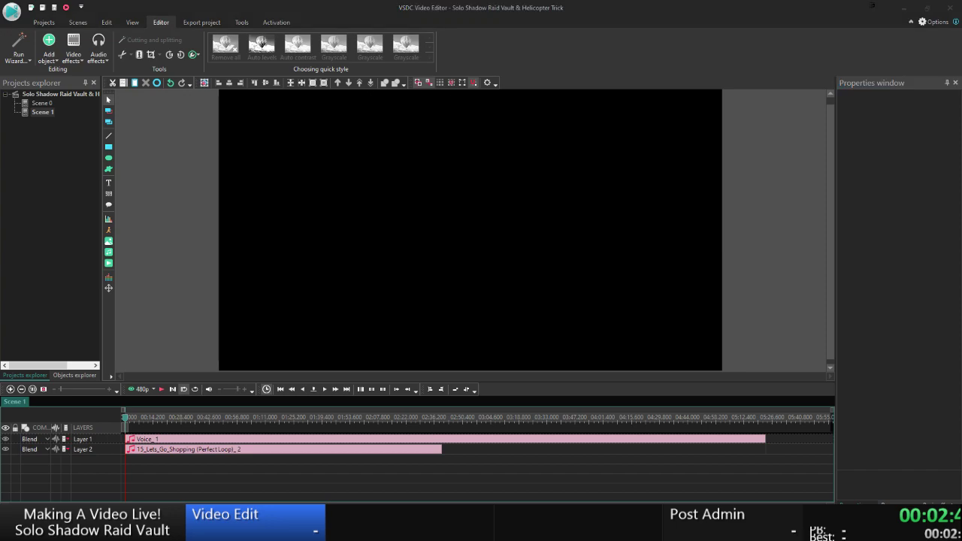
{"action": "left_click", "coordinate": [148, 390]}
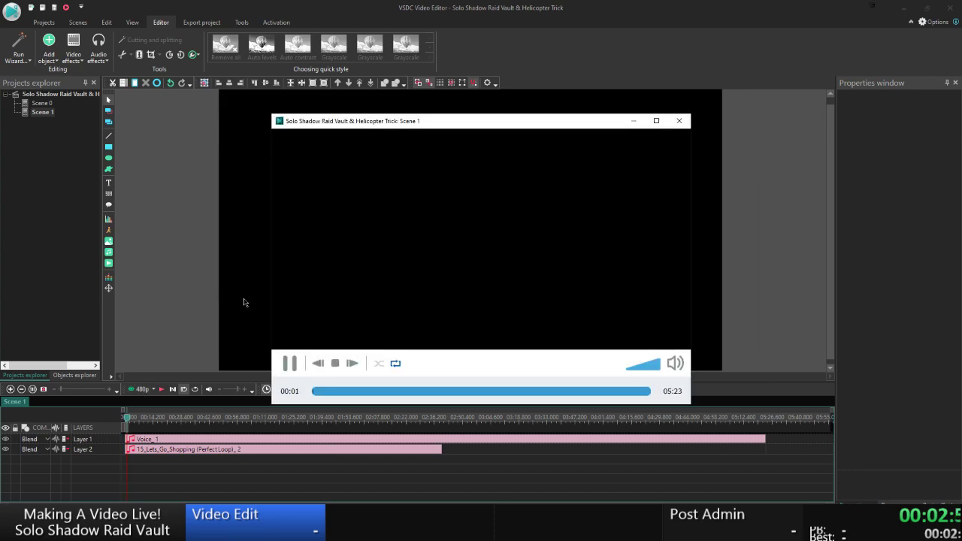
{"action": "left_click", "coordinate": [677, 122]}
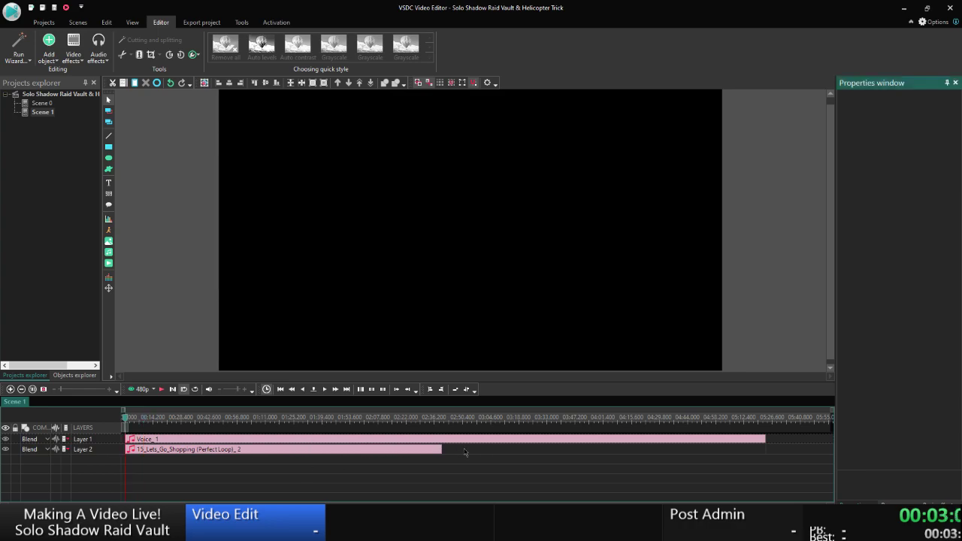
Set the audio volume of the Voice clip to 5 dB.
{"action": "left_click", "coordinate": [406, 440]}
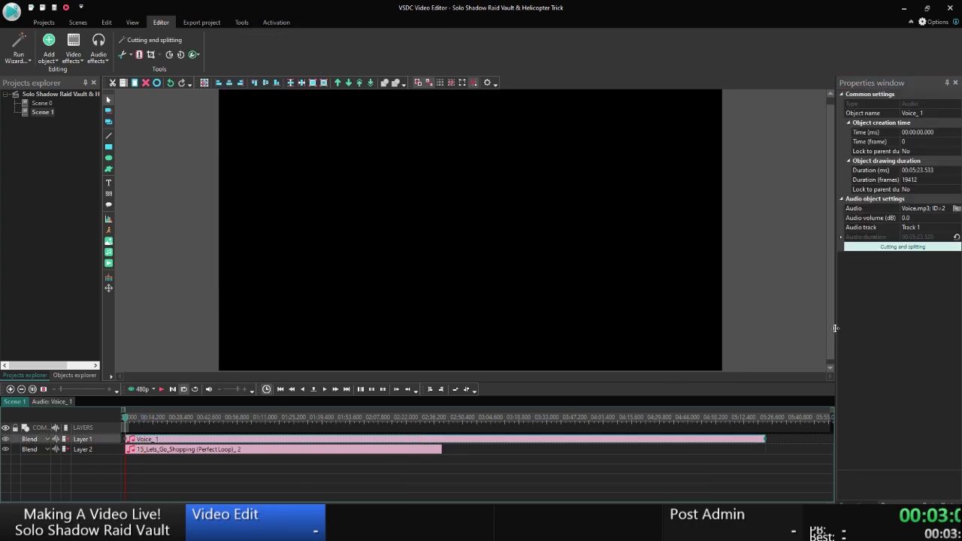
{"action": "left_click", "coordinate": [879, 219]}
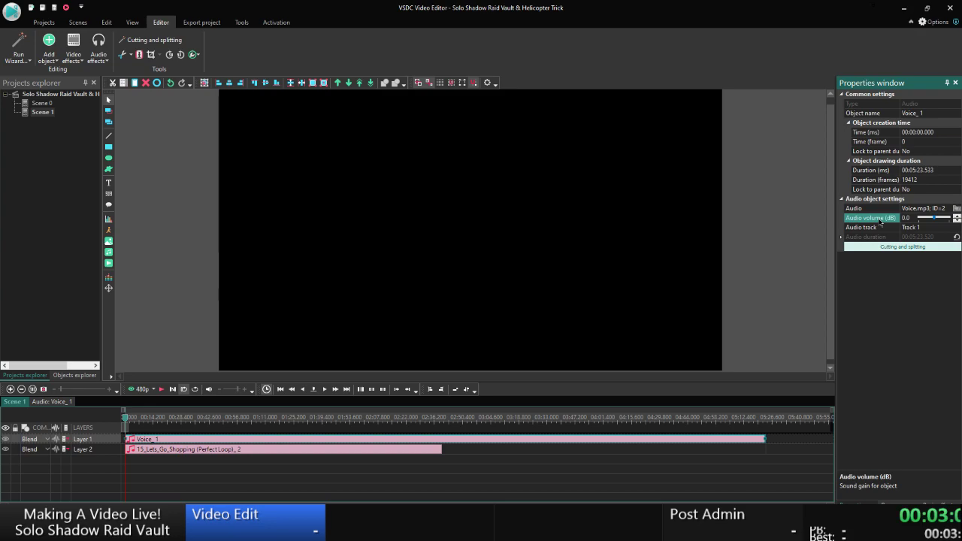
{"action": "type", "text": "5"}
{"action": "left_click", "coordinate": [636, 290]}
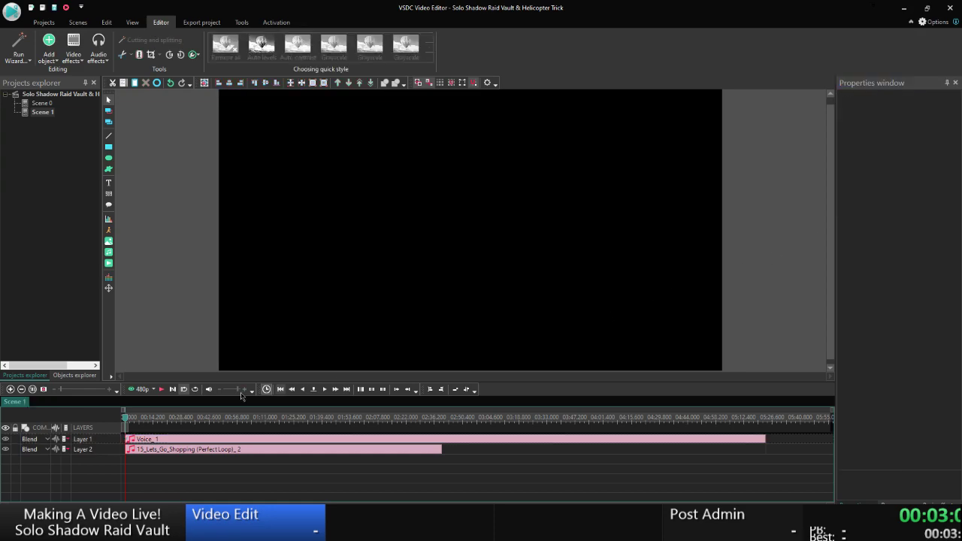
Preview Scene 1 with the louder voice-over, lowering the player volume slightly, and close the preview.
{"action": "left_click", "coordinate": [130, 440]}
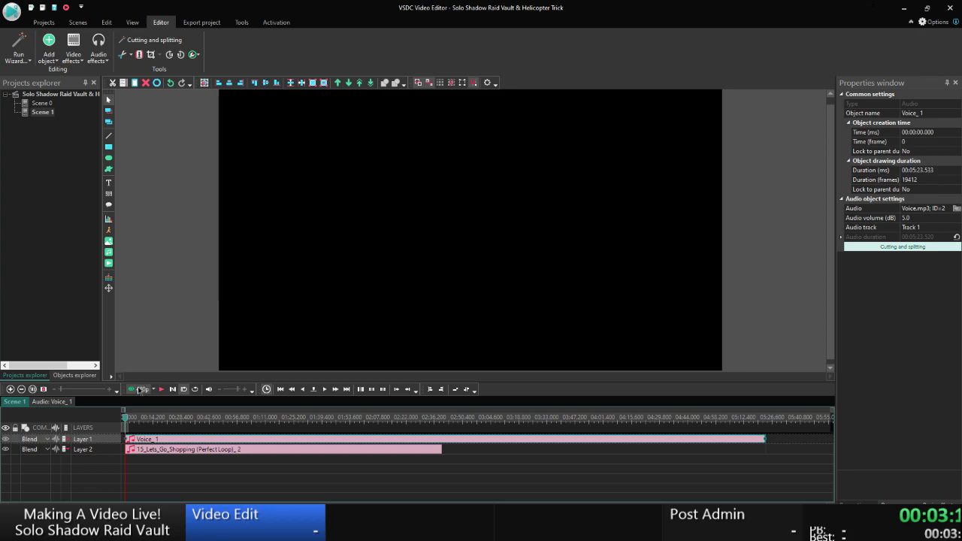
{"action": "left_click", "coordinate": [140, 389]}
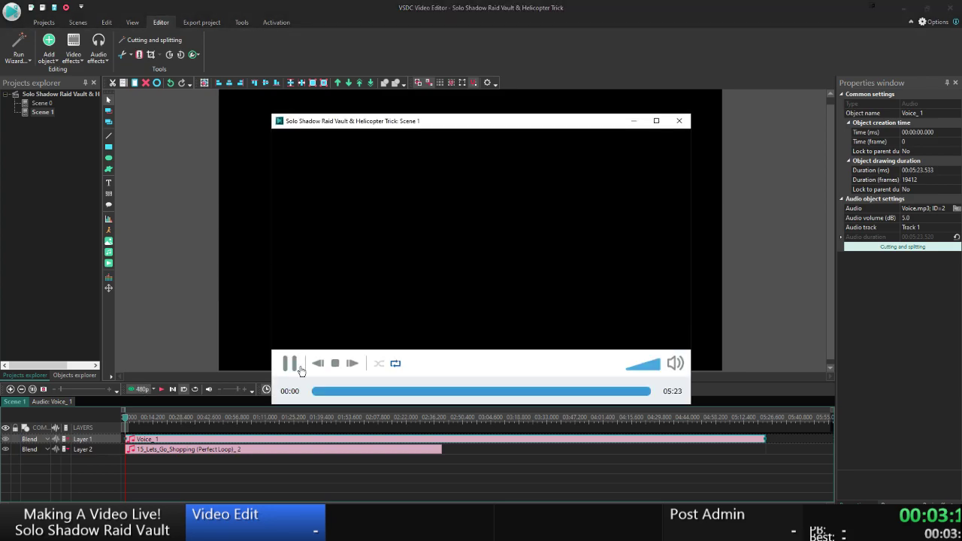
{"action": "left_click", "coordinate": [652, 367]}
{"action": "left_click_drag", "start_coordinate": [650, 365], "coordinate": [652, 366]}
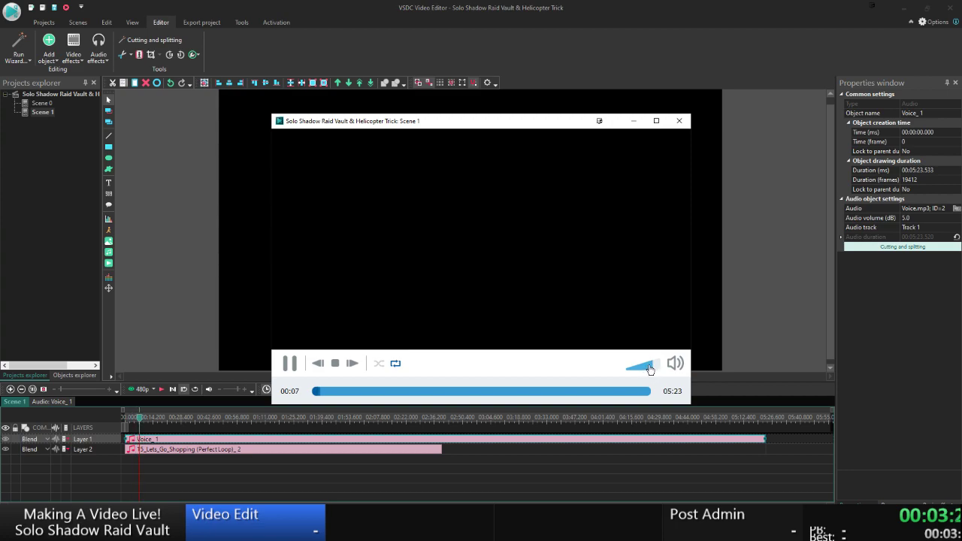
{"action": "left_click", "coordinate": [679, 121]}
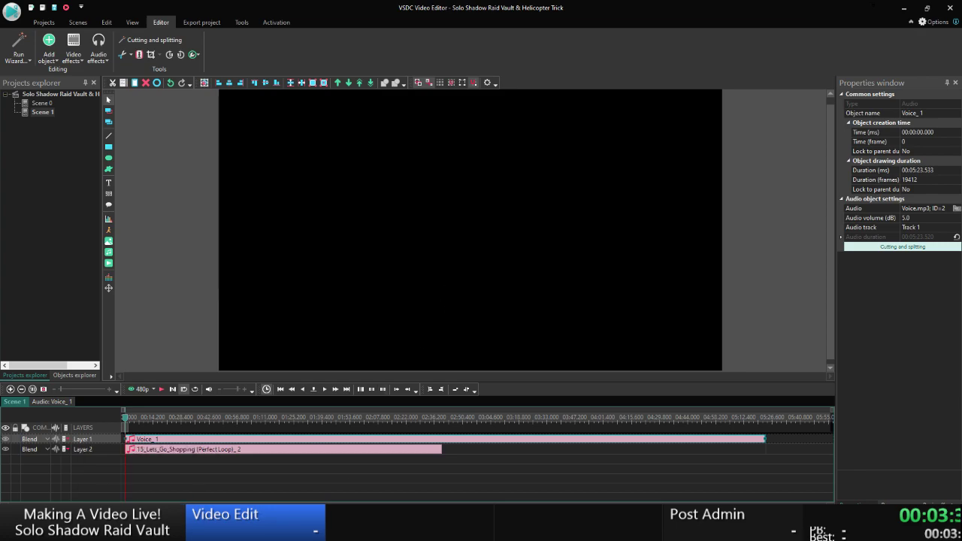
{"action": "left_click", "coordinate": [187, 263]}
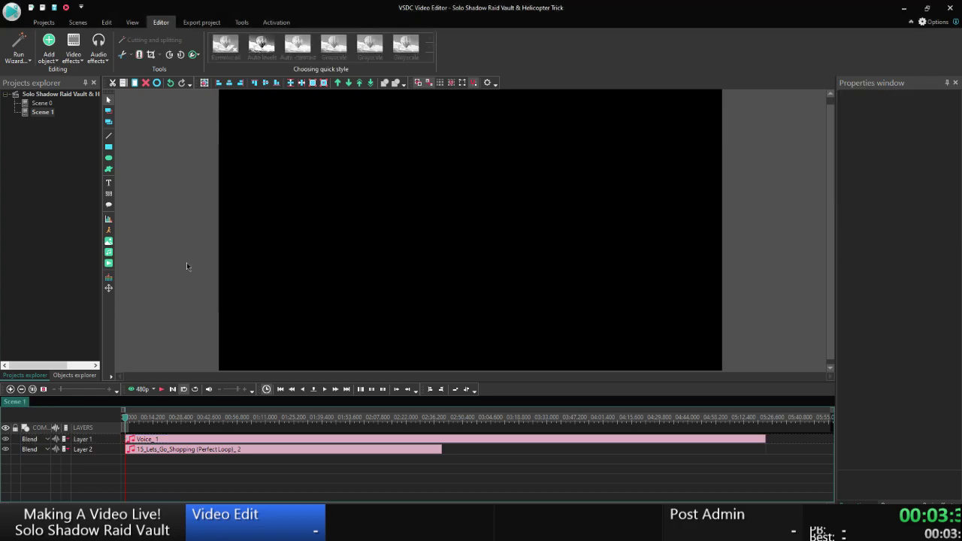
Copy the -25 dB music clip and place two copies end to end after it so the music spans the whole voice-over.
{"action": "left_click", "coordinate": [266, 450]}
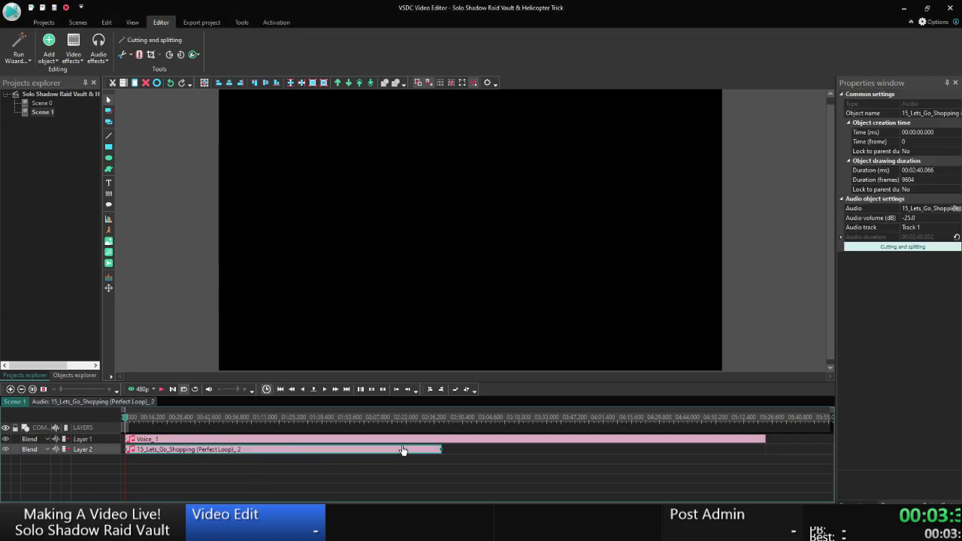
{"action": "key", "text": "ctrl+c"}
{"action": "key", "text": "ctrl+v"}
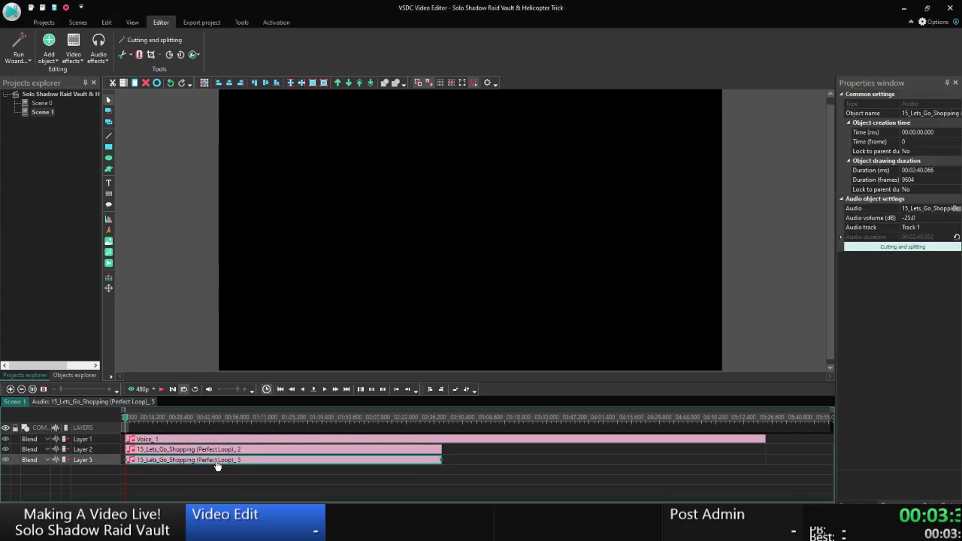
{"action": "left_click_drag", "start_coordinate": [216, 466], "coordinate": [511, 453]}
{"action": "key", "text": "ctrl+v"}
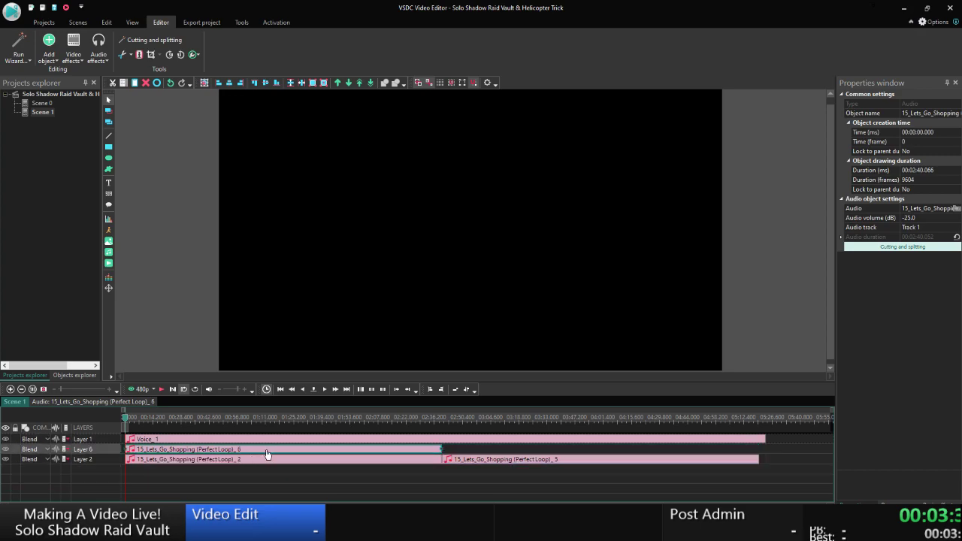
{"action": "left_click_drag", "start_coordinate": [266, 451], "coordinate": [780, 460]}
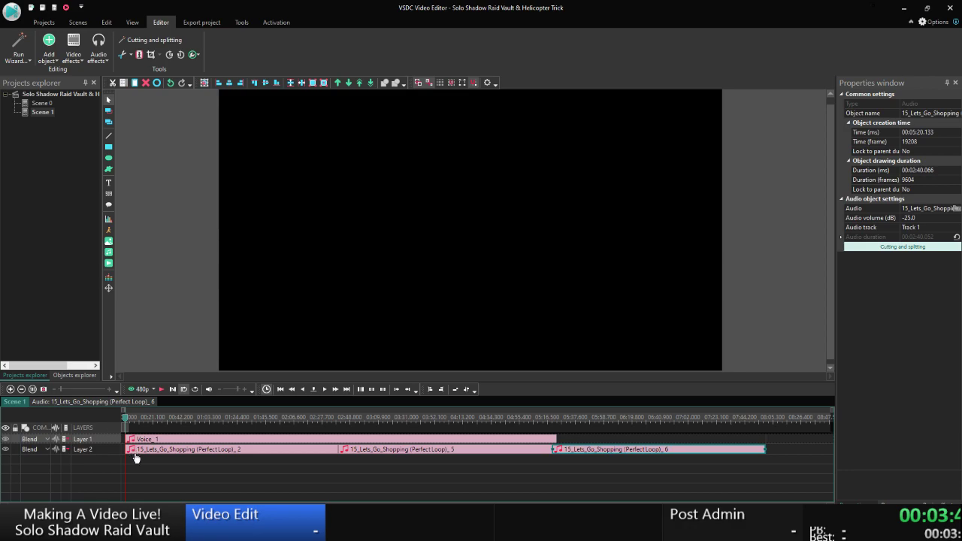
Switch to the Shadow Raid Vault Storyboard PDF, go to its first page, and open the project's Video folder.
{"action": "key", "text": "alt+Tab"}
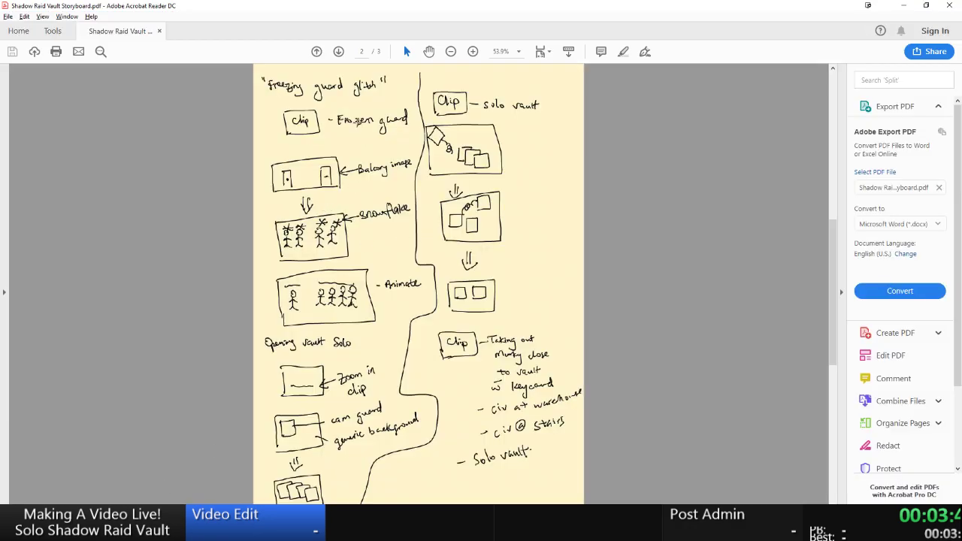
{"action": "left_click", "coordinate": [317, 52]}
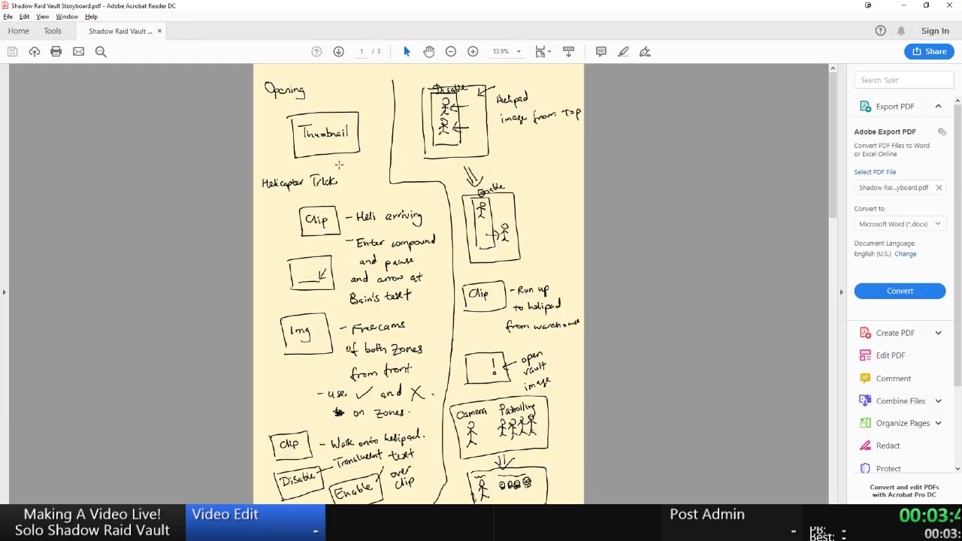
{"action": "left_click", "coordinate": [64, 526]}
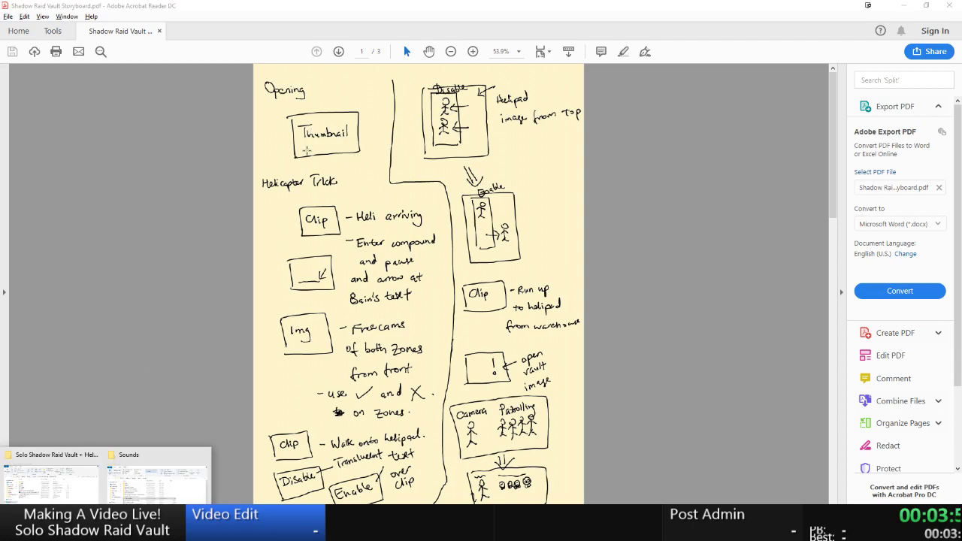
{"action": "left_click", "coordinate": [76, 502]}
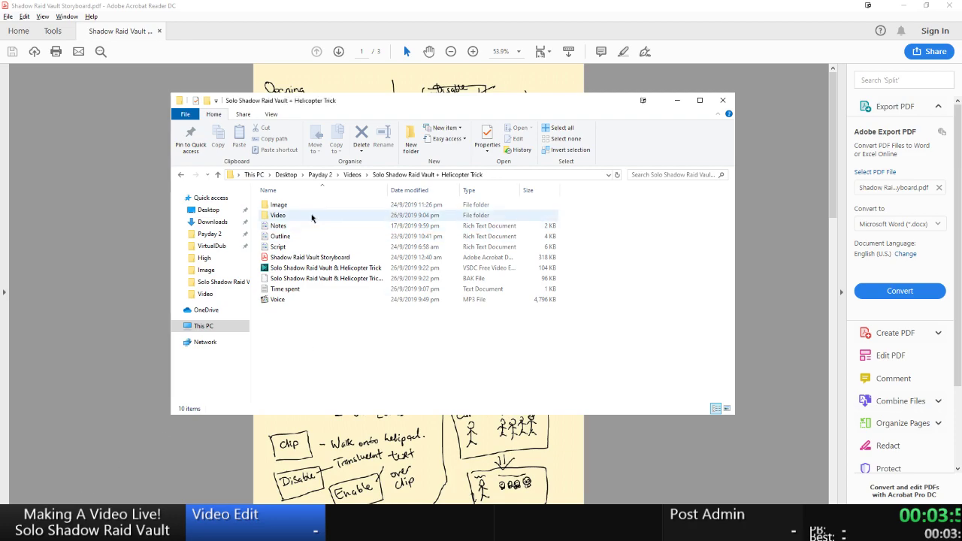
{"action": "double_click", "coordinate": [310, 216]}
Copy the full set of video clips from the subfolder into the project's main Video folder.
{"action": "double_click", "coordinate": [343, 216]}
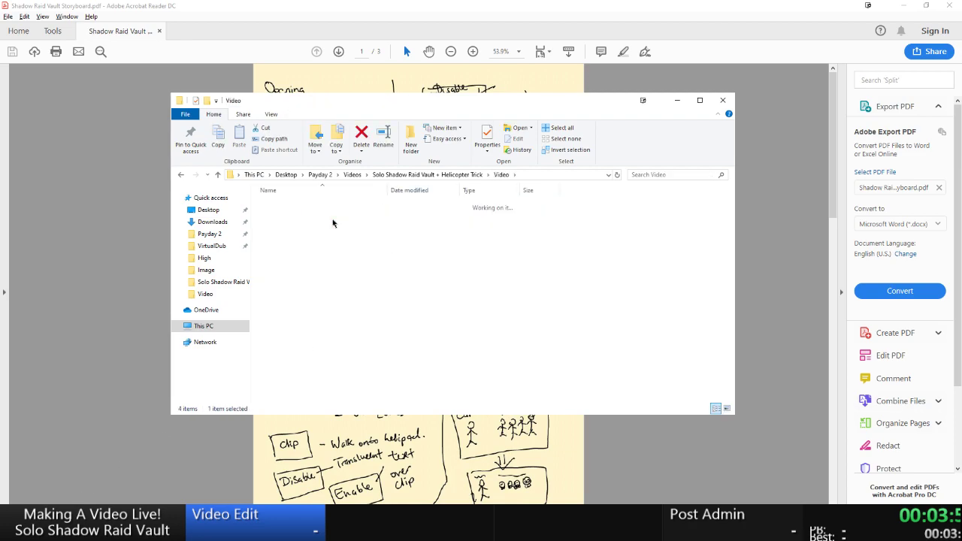
{"action": "key", "text": "ctrl+a"}
{"action": "key", "text": "ctrl+c"}
{"action": "key", "text": "alt+Up"}
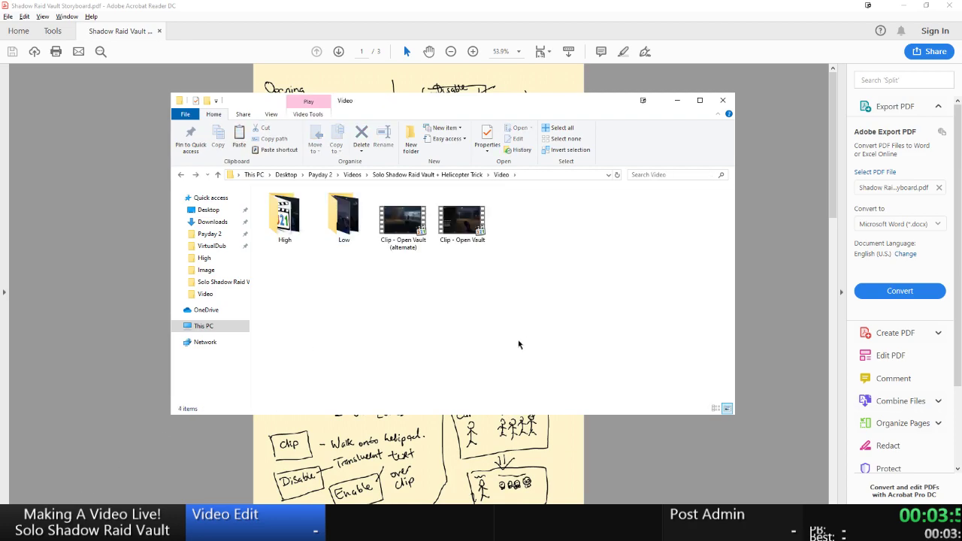
{"action": "key", "text": "ctrl+v"}
{"action": "left_click", "coordinate": [425, 187]}
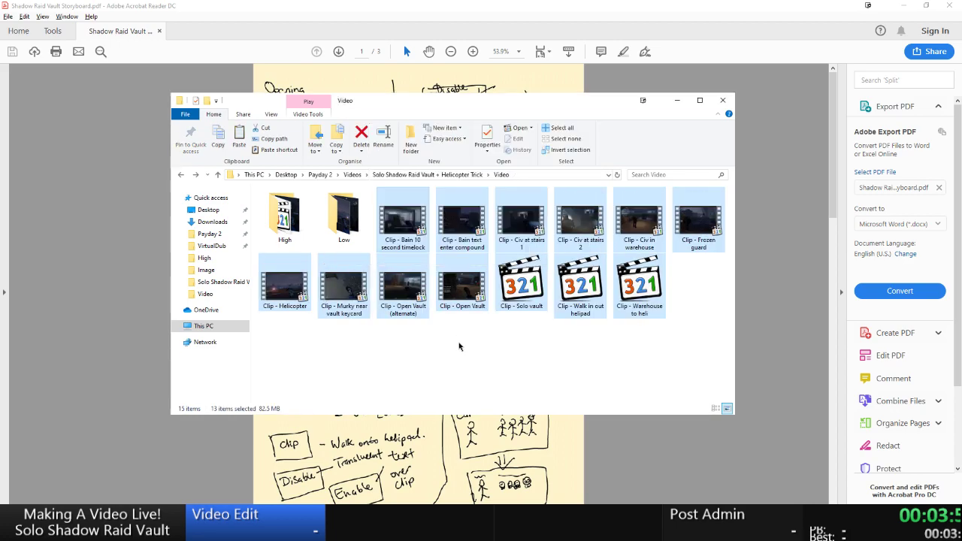
{"action": "left_click_drag", "start_coordinate": [722, 344], "coordinate": [548, 369]}
Play the "Clip - Bain 10 second timelock" video to check its quality, and close the player.
{"action": "double_click", "coordinate": [407, 238]}
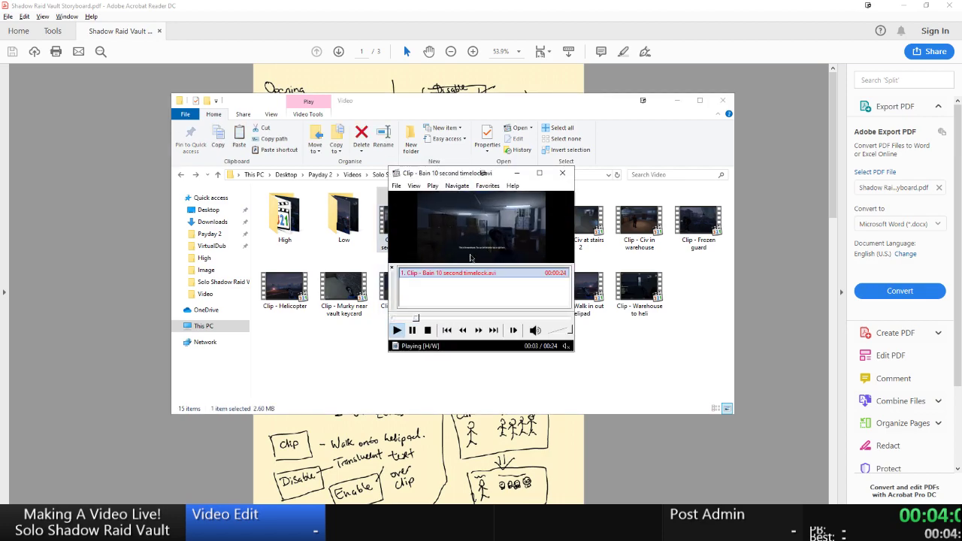
{"action": "left_click", "coordinate": [561, 175]}
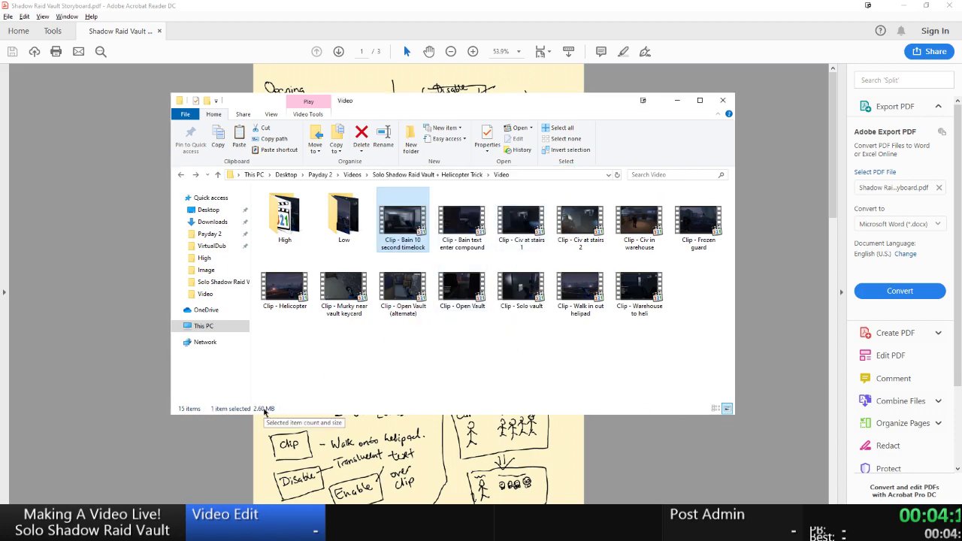
{"action": "left_click", "coordinate": [441, 377]}
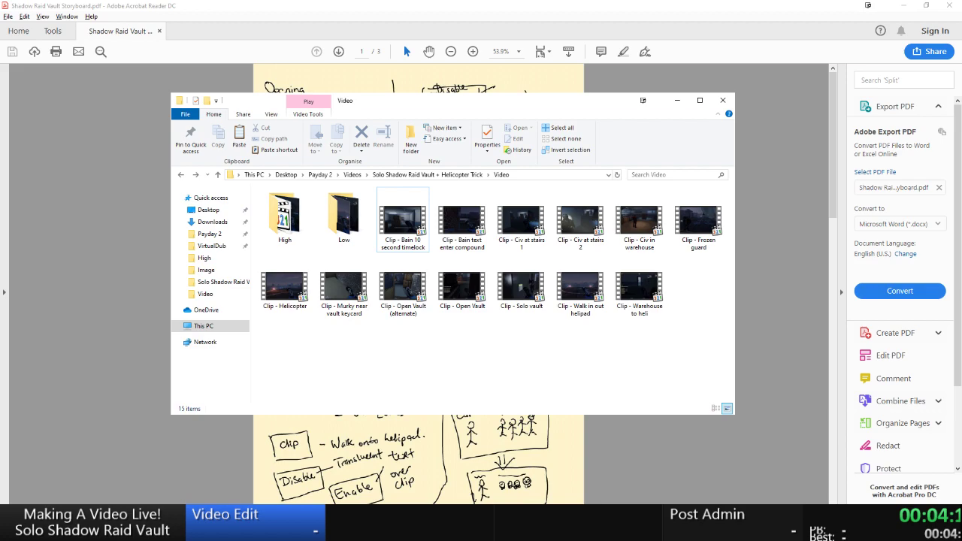
Switch to VSDC Video Editor and check the available preview quality options, keeping the current one.
{"action": "left_click", "coordinate": [185, 522]}
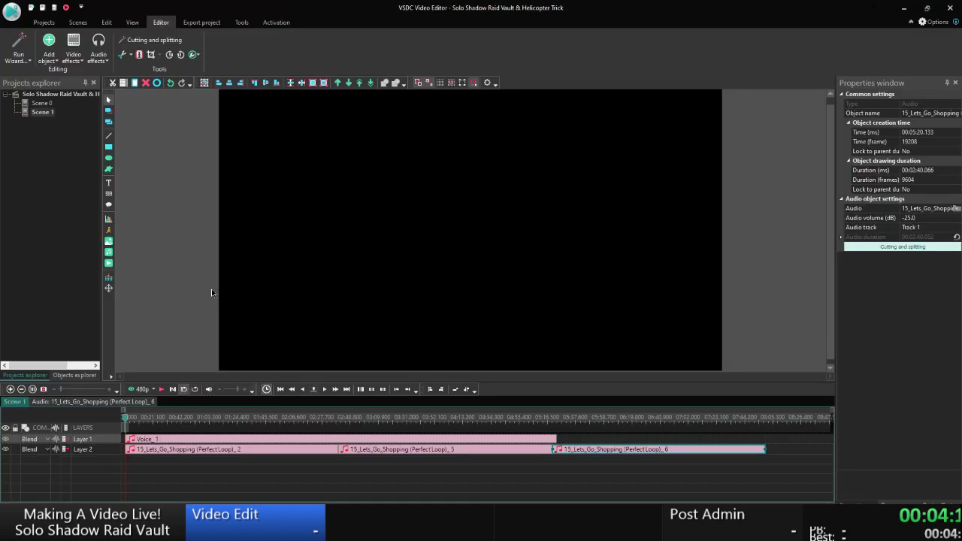
{"action": "left_click", "coordinate": [153, 389]}
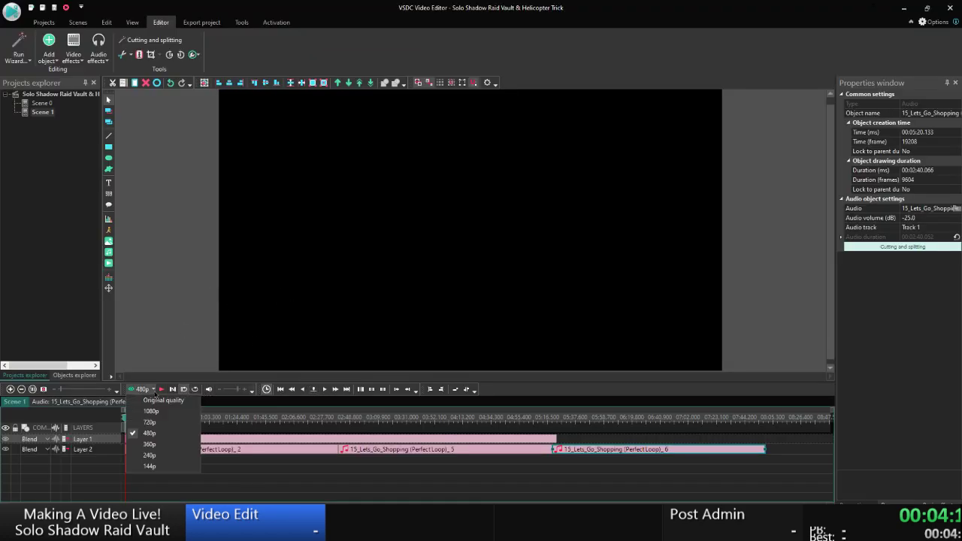
{"action": "left_click", "coordinate": [154, 389]}
{"action": "left_click", "coordinate": [153, 389]}
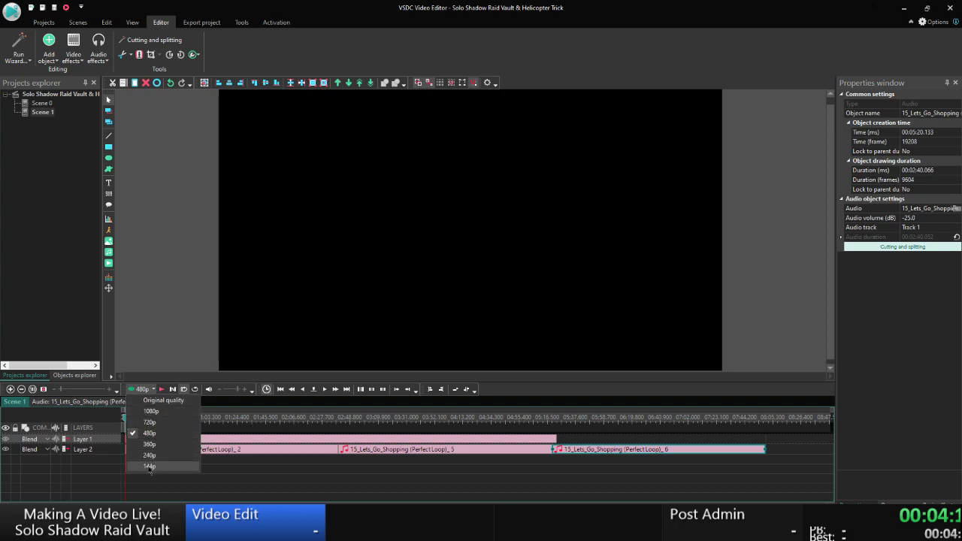
{"action": "left_click", "coordinate": [165, 340]}
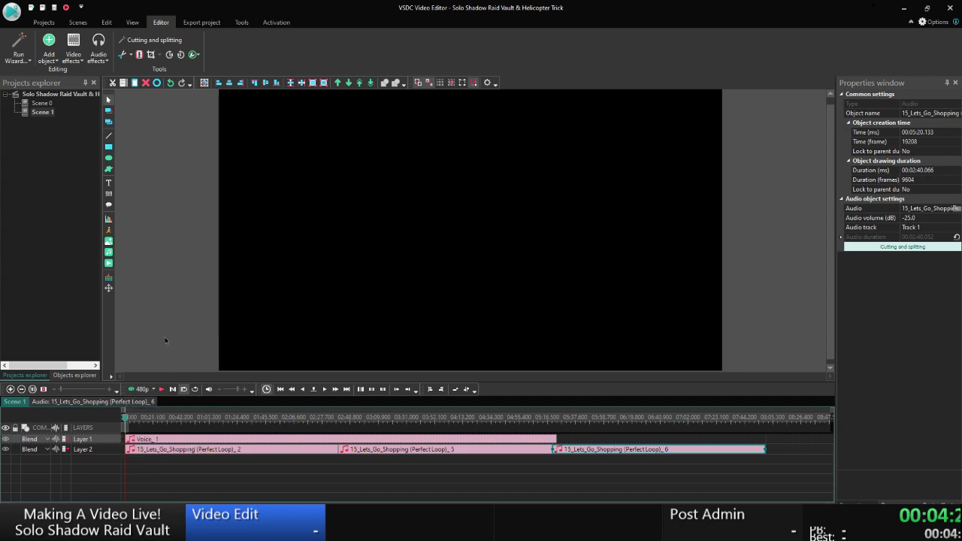
{"action": "left_click", "coordinate": [170, 326]}
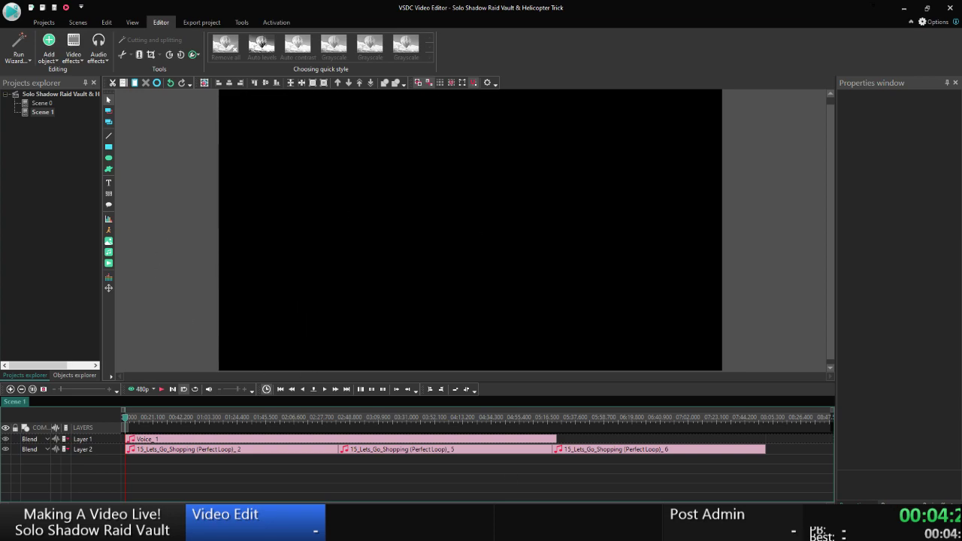
Add the Thumbnail picture from the project's Image folder to the start of Scene 1.
{"action": "key", "text": "alt+Tab"}
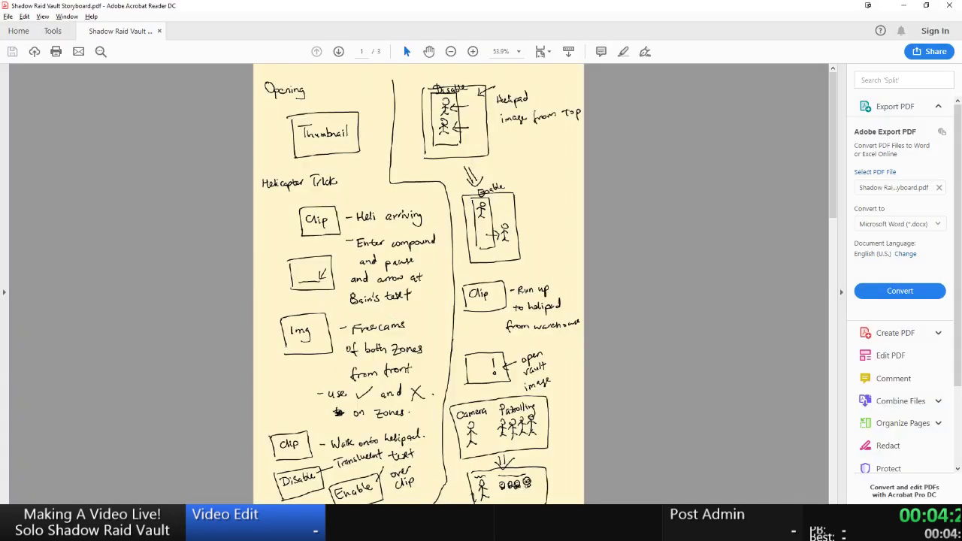
{"action": "left_click", "coordinate": [108, 525]}
{"action": "left_click", "coordinate": [162, 474]}
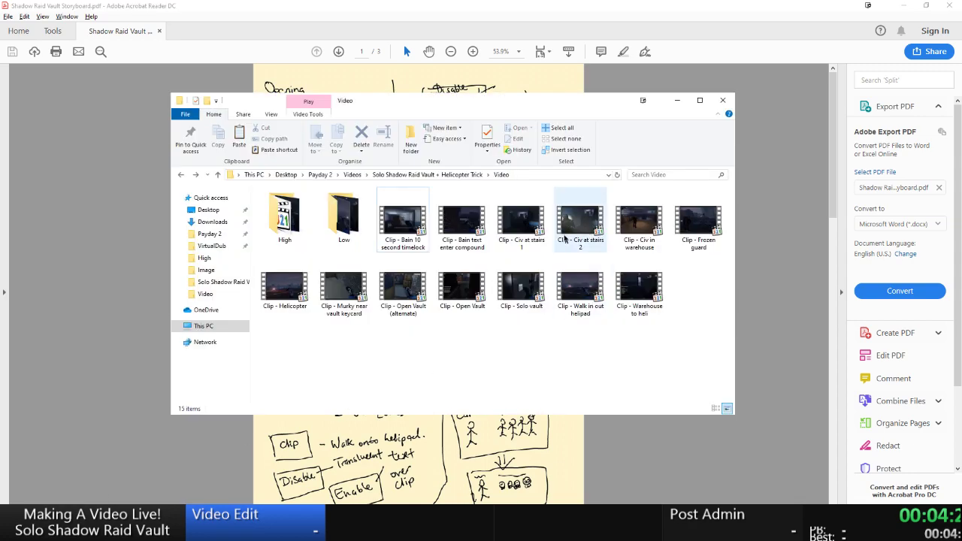
{"action": "left_click", "coordinate": [181, 174]}
{"action": "double_click", "coordinate": [277, 204]}
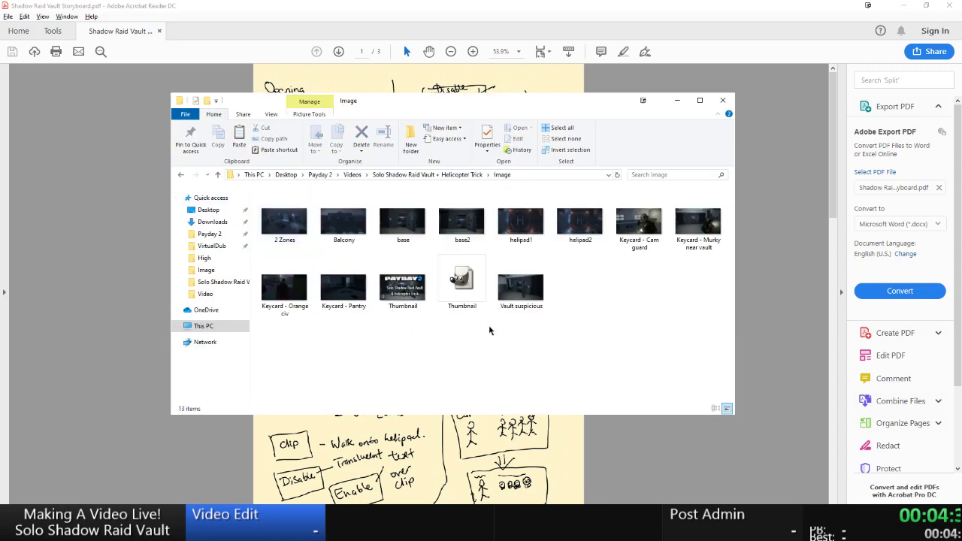
{"action": "left_click_drag", "start_coordinate": [403, 287], "coordinate": [269, 239]}
Add a fade-in transparency effect to the Thumbnail image, positioned from the scene begin, and return to Scene 1.
{"action": "right_click", "coordinate": [330, 233]}
{"action": "mouse_move", "coordinate": [376, 384]}
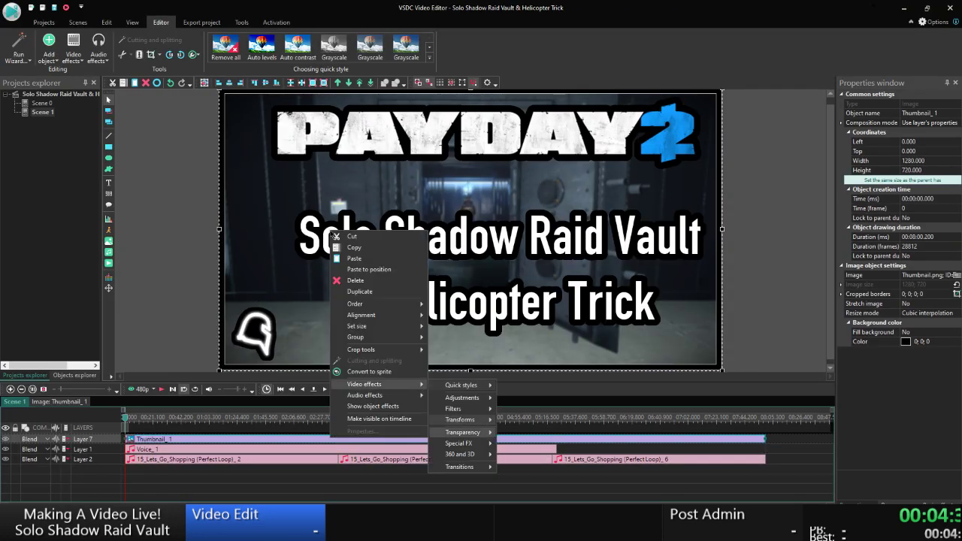
{"action": "mouse_move", "coordinate": [462, 432]}
{"action": "left_click", "coordinate": [518, 432]}
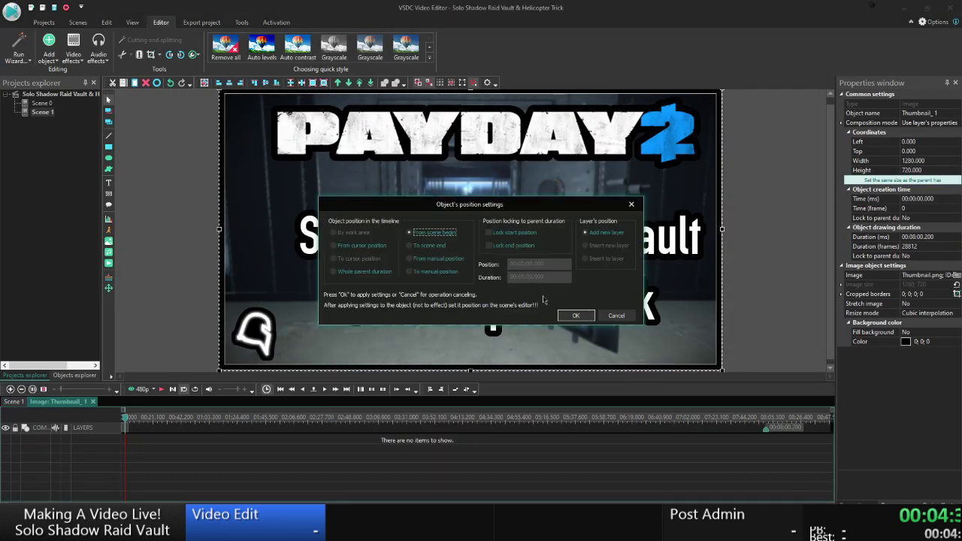
{"action": "left_click", "coordinate": [575, 314]}
{"action": "left_click", "coordinate": [8, 404]}
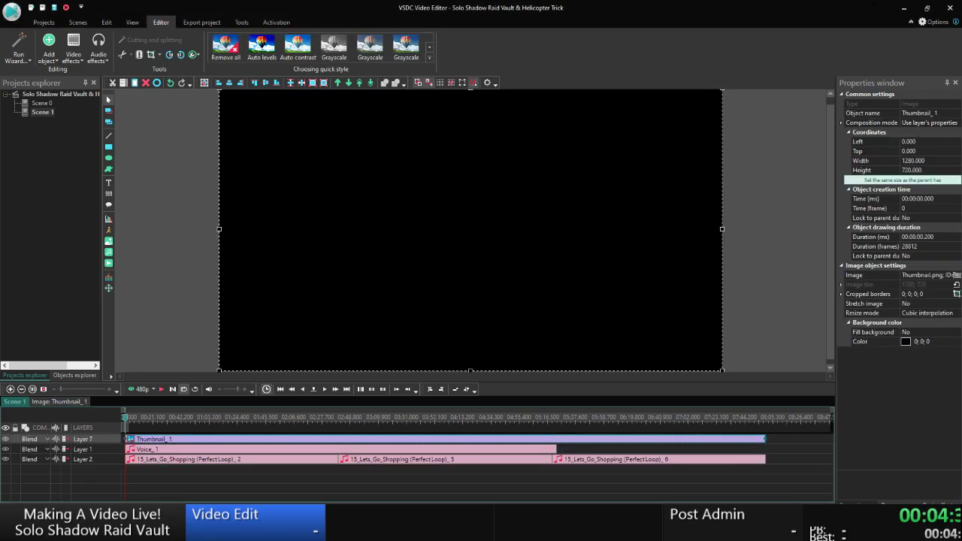
Read the Opening and the start of the Helicopter Trick section in the Script document, and compare with the storyboard.
{"action": "key", "text": "alt+Tab"}
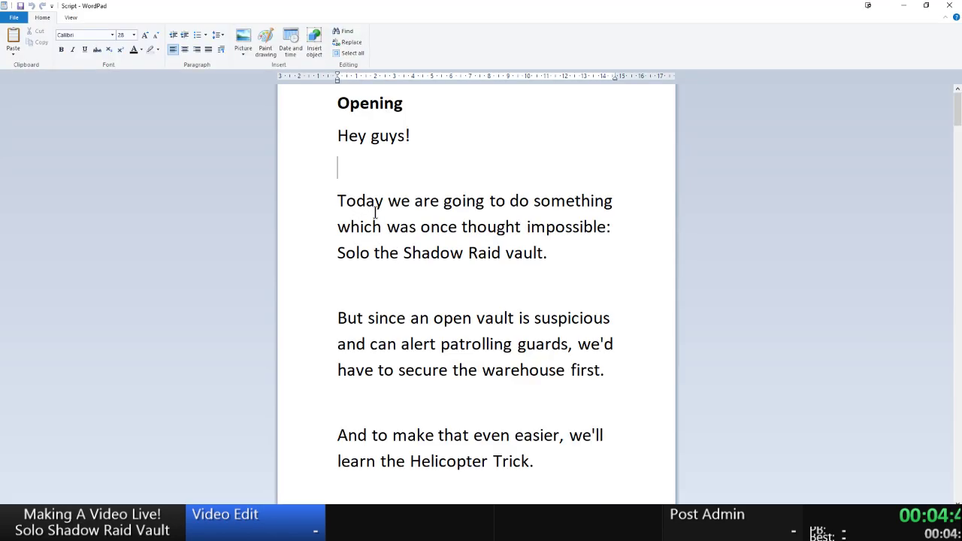
{"action": "left_click_drag", "start_coordinate": [338, 105], "coordinate": [526, 384]}
{"action": "scroll", "coordinate": [526, 384], "scroll_direction": "down", "scroll_amount": 2}
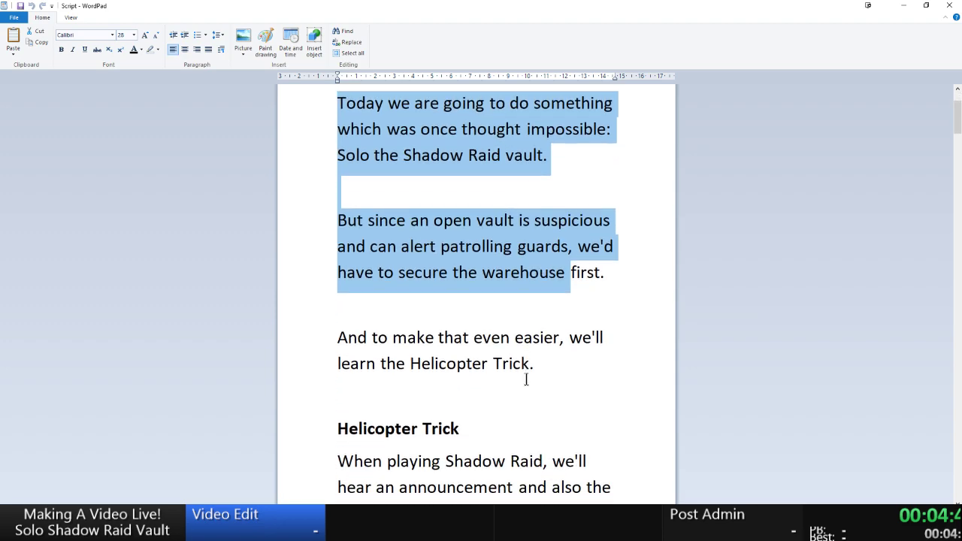
{"action": "left_click_drag", "start_coordinate": [543, 296], "coordinate": [345, 285]}
{"action": "scroll", "coordinate": [386, 299], "scroll_direction": "down", "scroll_amount": 2}
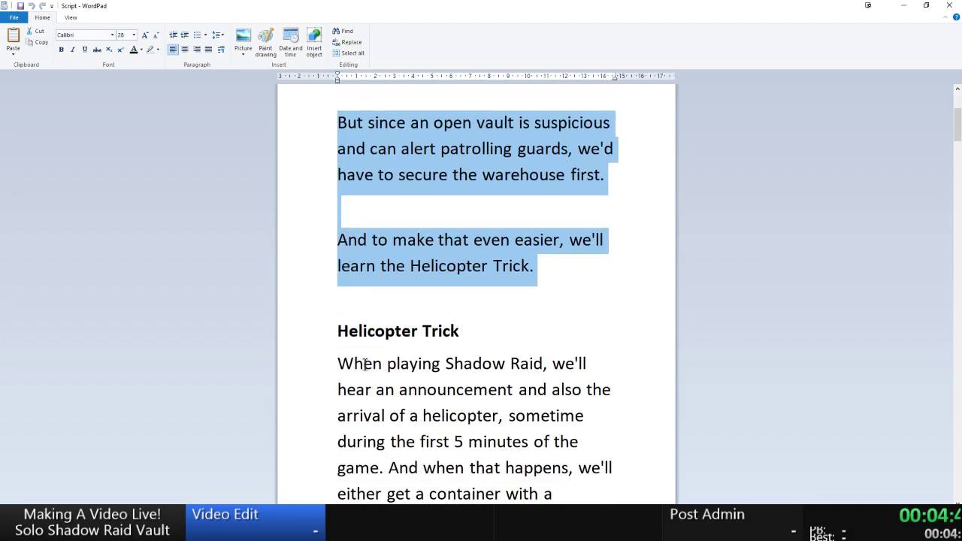
{"action": "left_click_drag", "start_coordinate": [337, 363], "coordinate": [538, 364]}
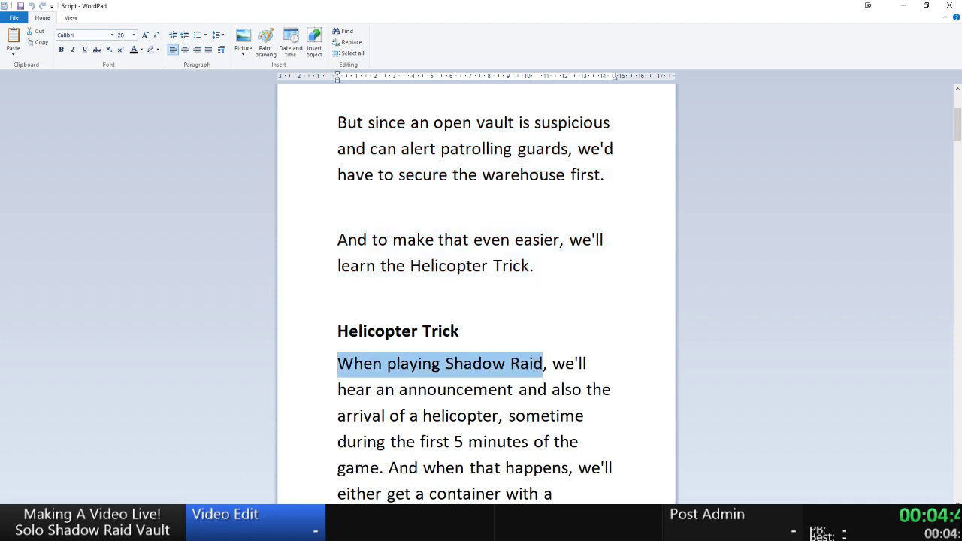
{"action": "key", "text": "alt+Tab"}
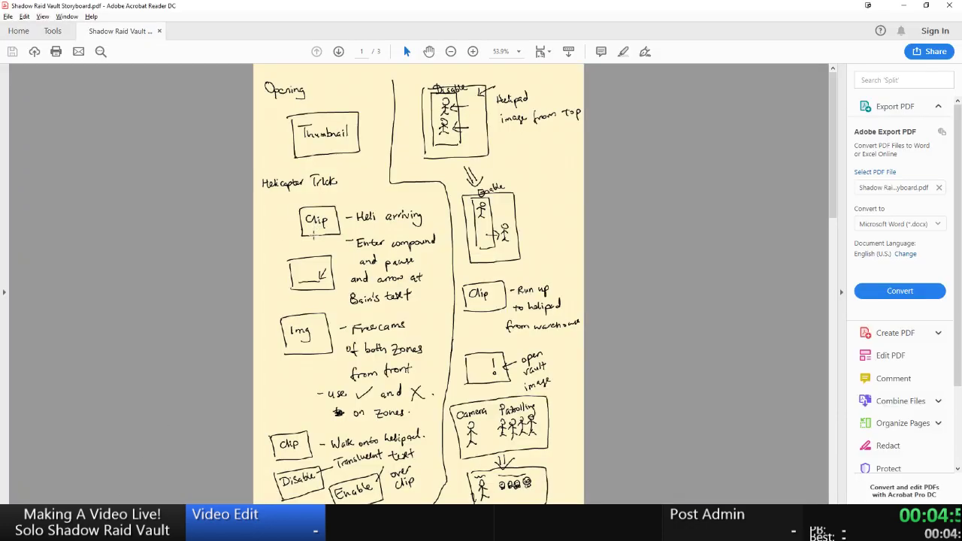
Preview Scene 1 while following the voice-over in the Script document from the Opening to the Helicopter Trick section's first line.
{"action": "key", "text": "alt+Tab"}
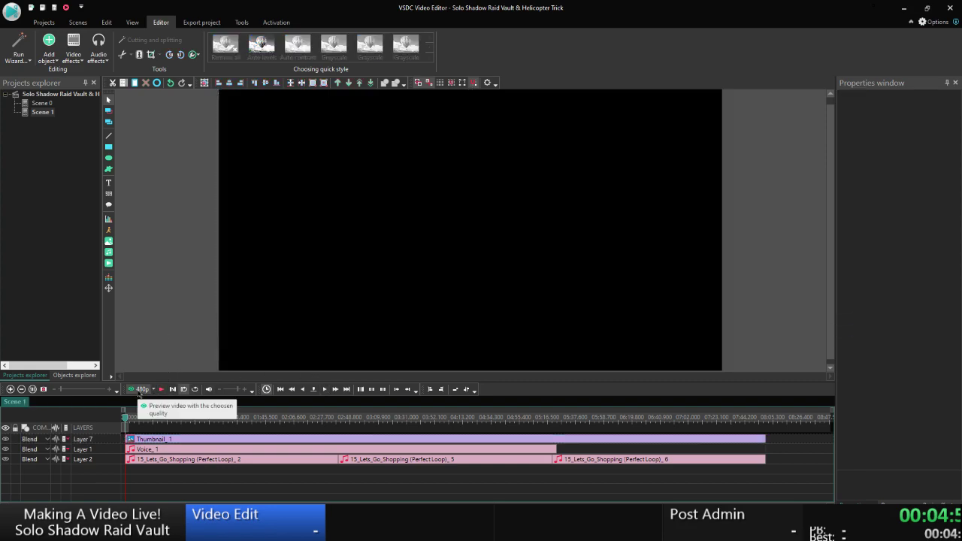
{"action": "left_click", "coordinate": [139, 390]}
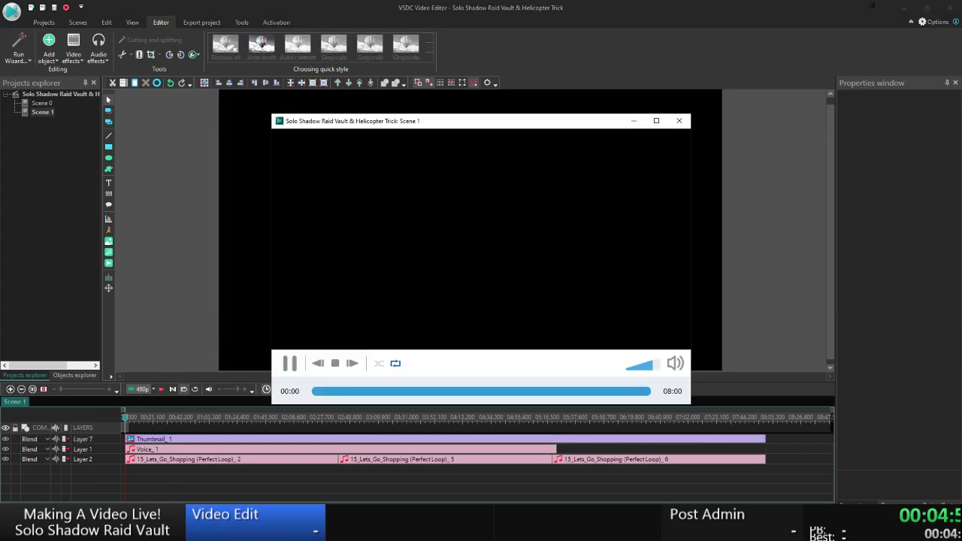
{"action": "key", "text": "alt+Tab"}
{"action": "key", "text": "alt+Tab"}
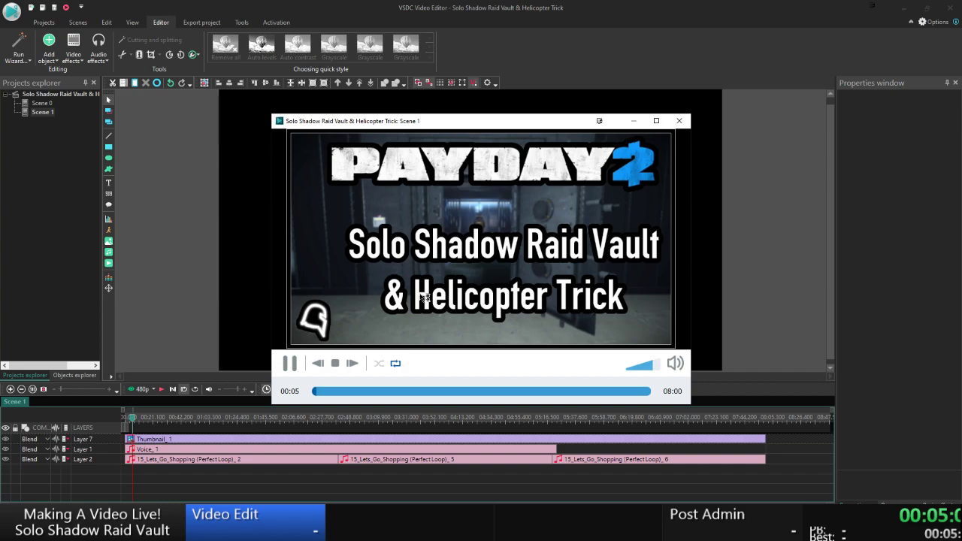
{"action": "key", "text": "alt+Tab"}
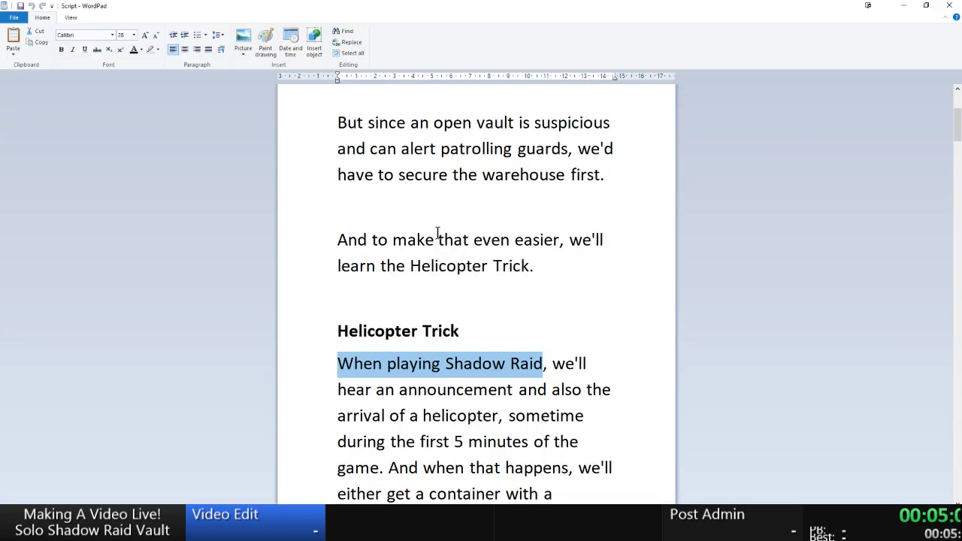
{"action": "scroll", "coordinate": [451, 241], "scroll_direction": "up", "scroll_amount": 3}
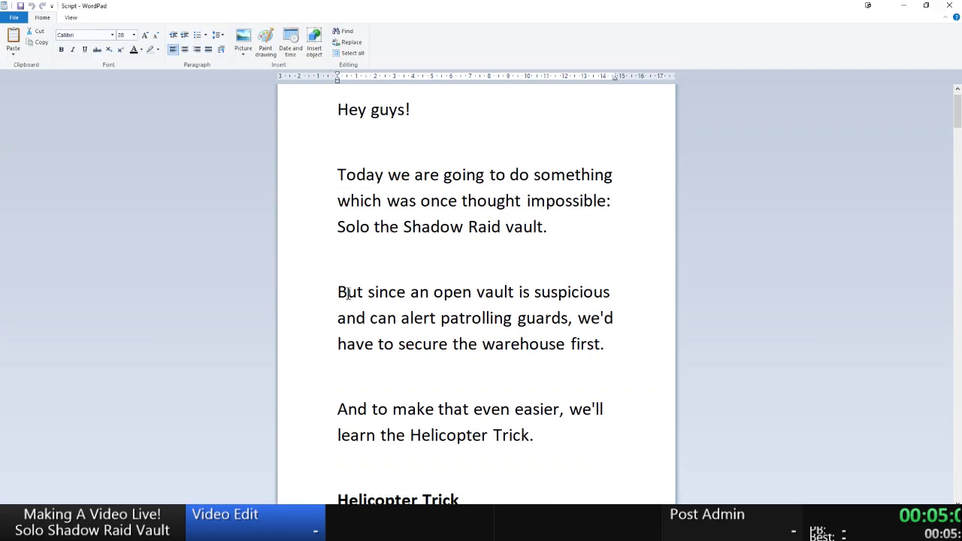
{"action": "left_click_drag", "start_coordinate": [339, 293], "coordinate": [502, 319]}
{"action": "left_click", "coordinate": [619, 318]}
{"action": "scroll", "coordinate": [621, 323], "scroll_direction": "down", "scroll_amount": 3}
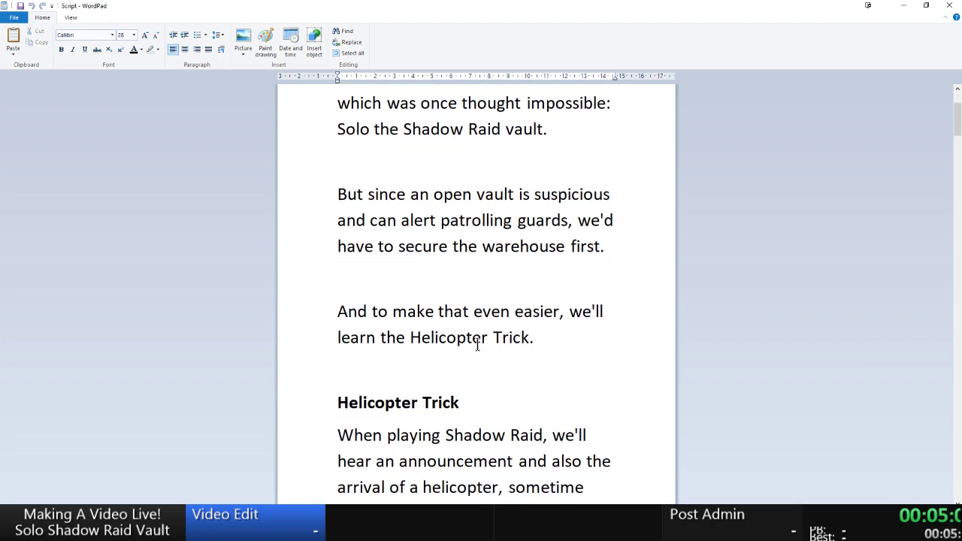
{"action": "scroll", "coordinate": [457, 338], "scroll_direction": "down", "scroll_amount": 1}
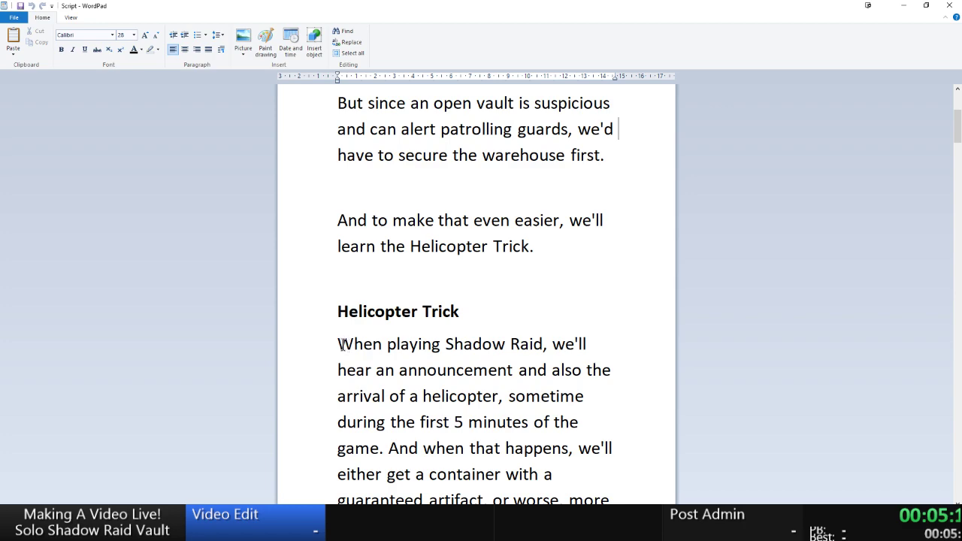
{"action": "left_click", "coordinate": [340, 344]}
{"action": "left_click_drag", "start_coordinate": [340, 344], "coordinate": [398, 344]}
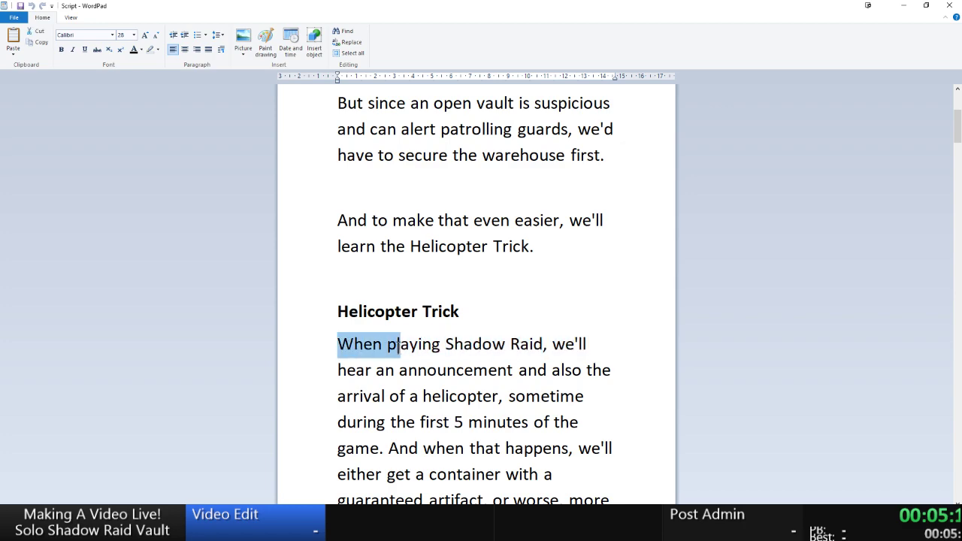
Return to the running Scene 1 preview, pause it where the Helicopter Trick section begins, and close it.
{"action": "key", "text": "alt+Tab"}
{"action": "key", "text": "alt+Tab"}
{"action": "key", "text": "alt+Tab"}
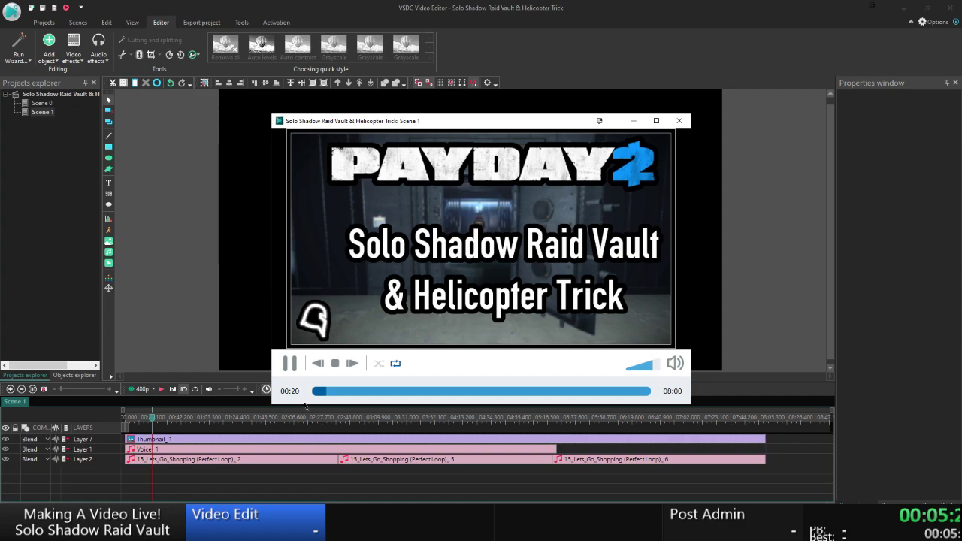
{"action": "left_click", "coordinate": [289, 364]}
{"action": "key", "text": "Escape"}
Set the timeline cursor to just under 20 seconds, where the Helicopter Trick voice-over begins.
{"action": "left_click", "coordinate": [317, 389]}
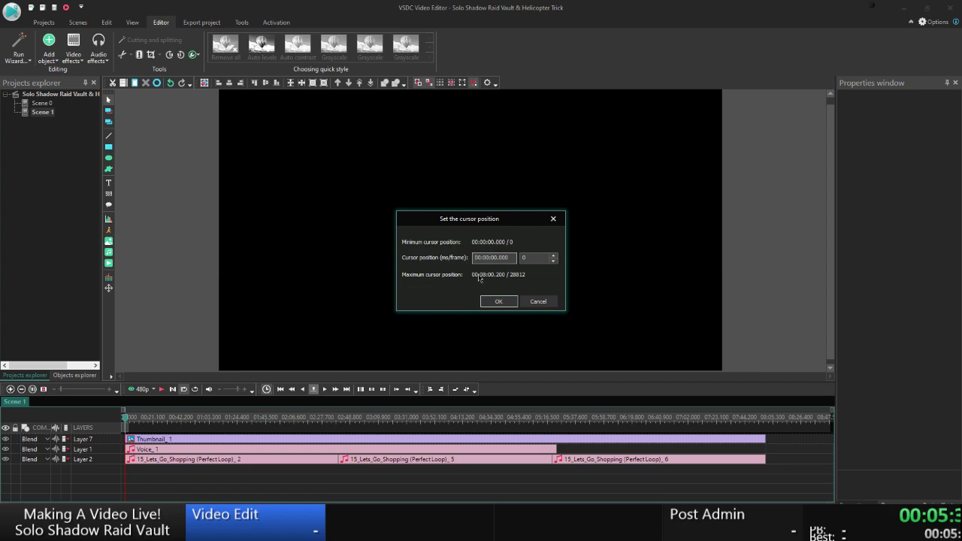
{"action": "left_click_drag", "start_coordinate": [489, 257], "coordinate": [646, 270]}
{"action": "type", "text": "1_"}
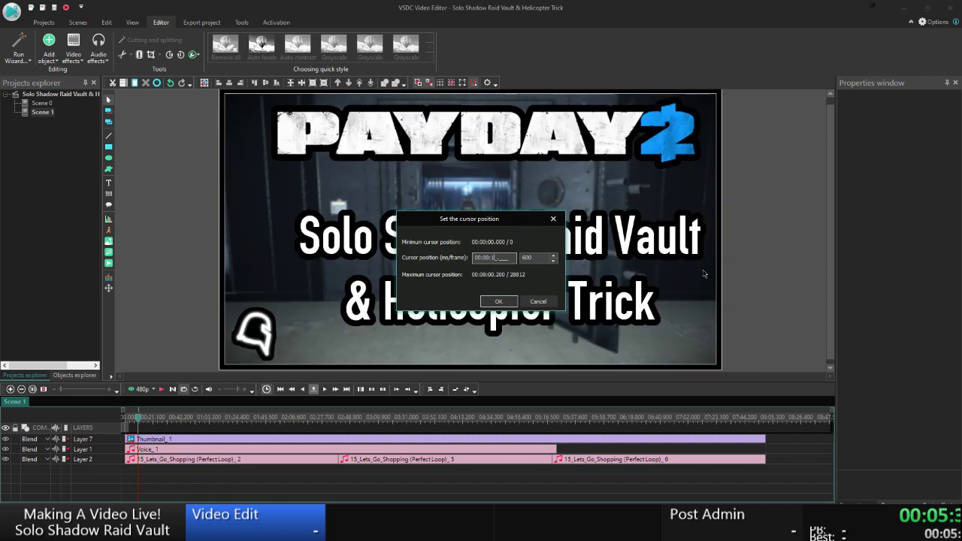
{"action": "key", "text": "Return"}
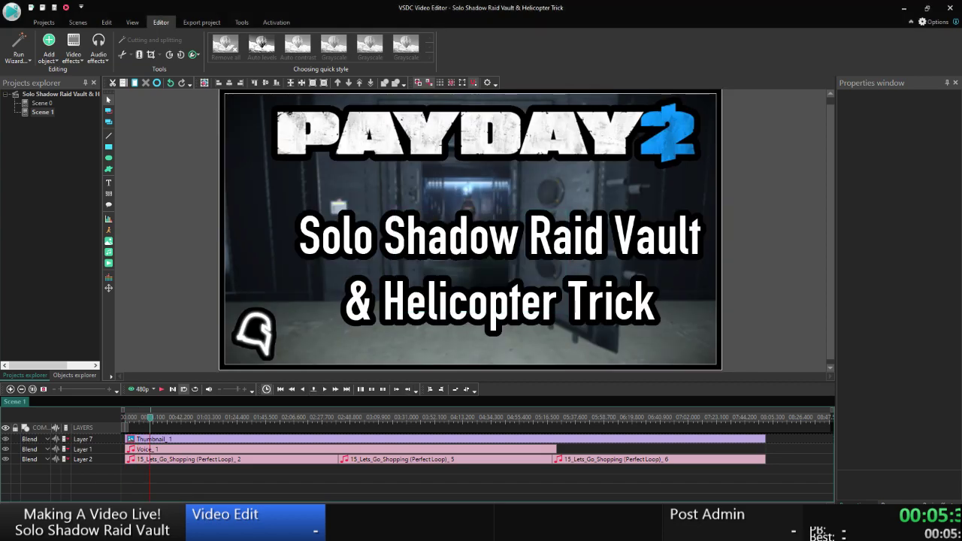
{"action": "mouse_move", "coordinate": [105, 529]}
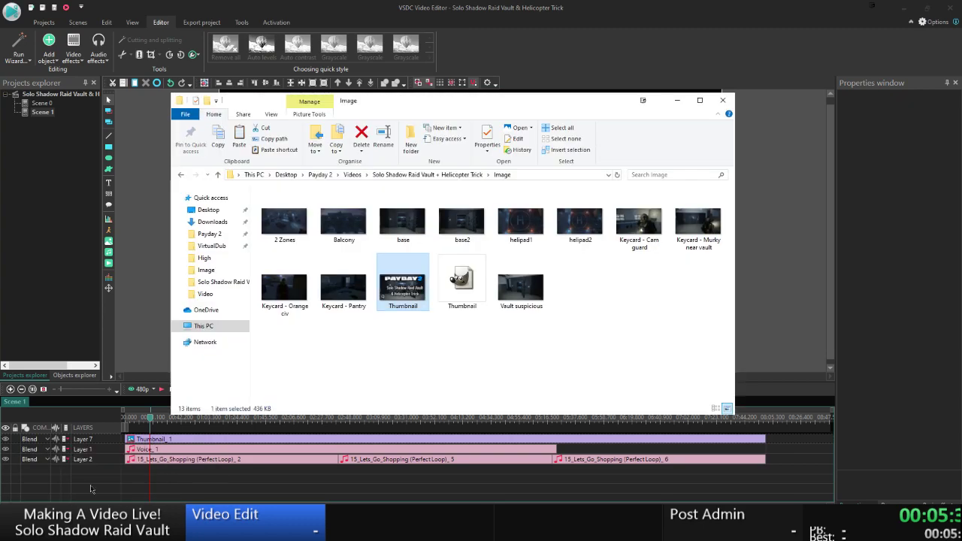
Switch to File Explorer and open the project's Video folder.
{"action": "left_click", "coordinate": [50, 481]}
{"action": "key", "text": "alt+Up"}
{"action": "double_click", "coordinate": [275, 216]}
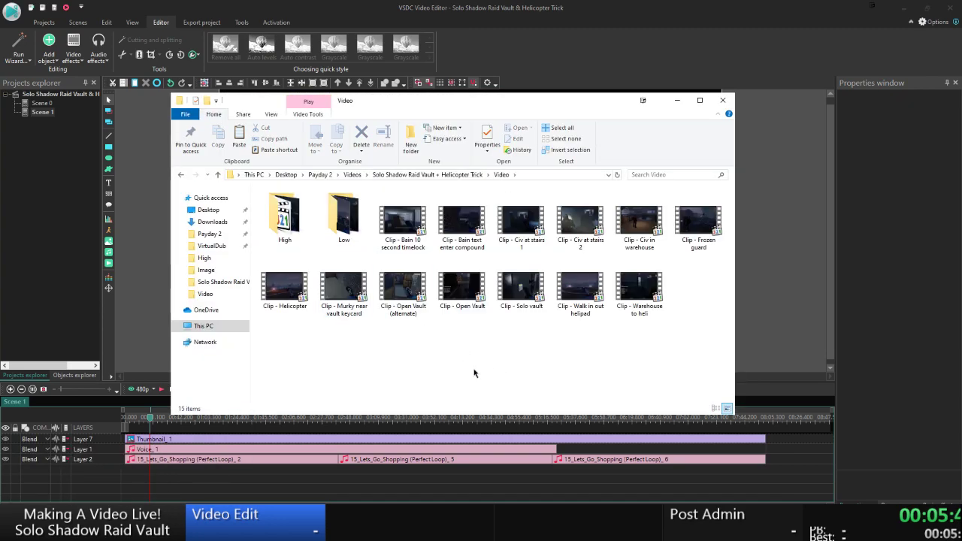
Check the Helicopter Trick section in the storyboard and the Script document, and return to the Video folder.
{"action": "key", "text": "alt+Tab"}
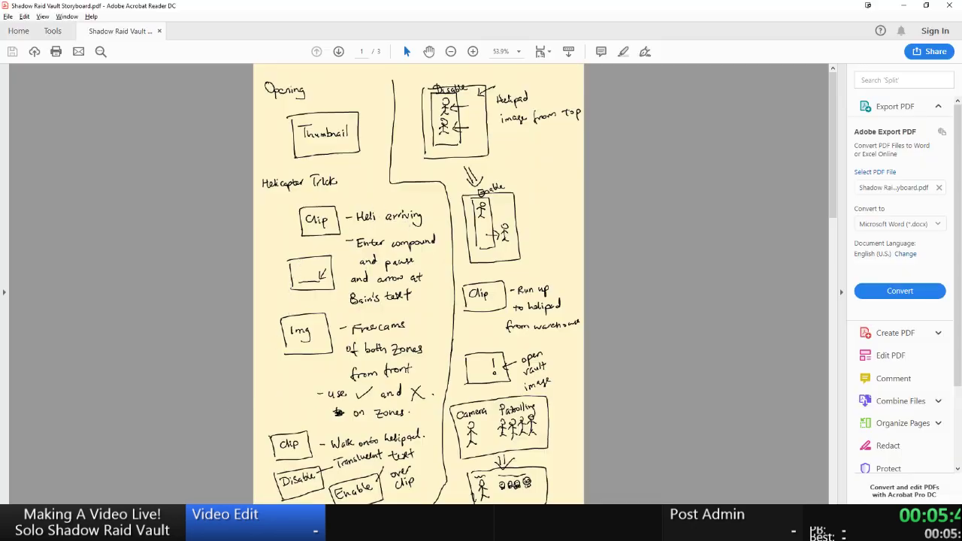
{"action": "key", "text": "alt+Tab"}
{"action": "scroll", "coordinate": [379, 301], "scroll_direction": "down", "scroll_amount": 3}
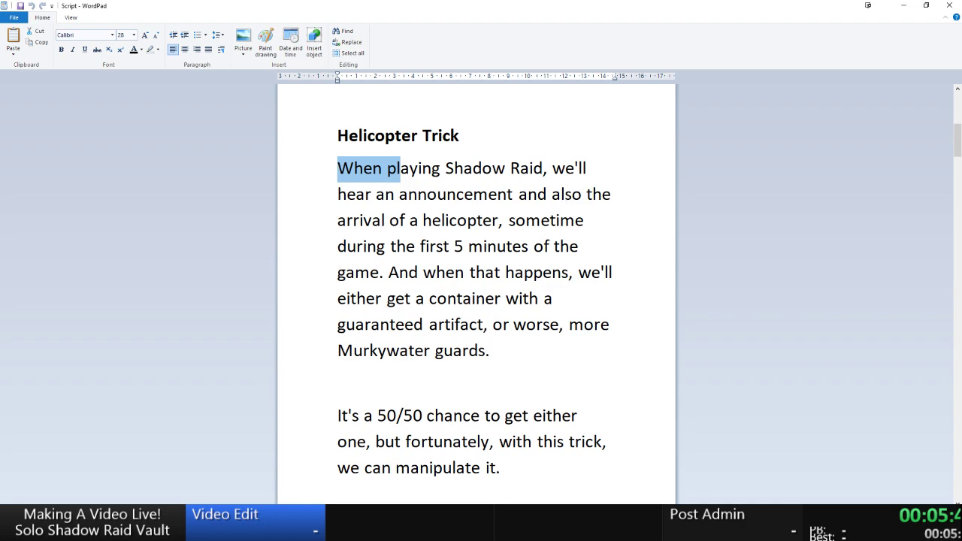
{"action": "key", "text": "super+1"}
{"action": "left_click", "coordinate": [75, 489]}
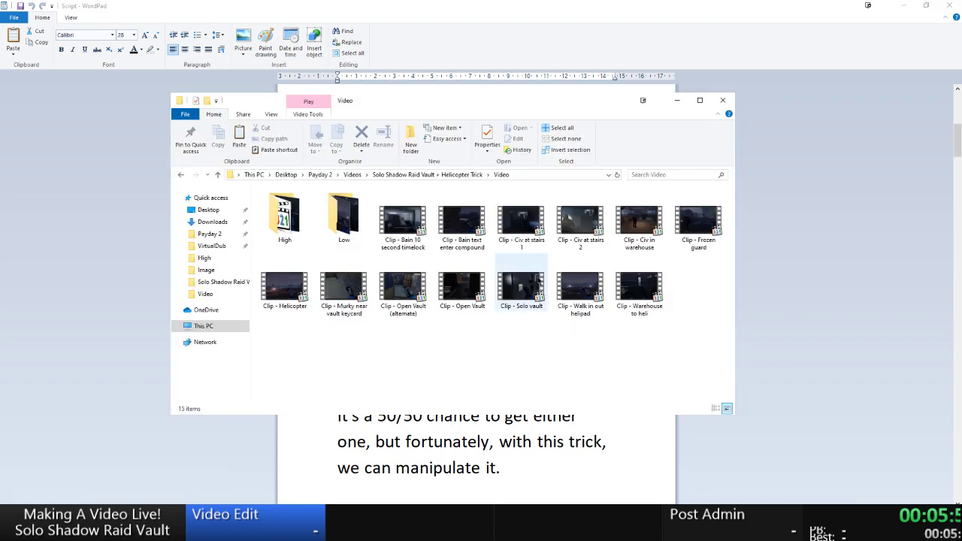
Add "Clip - Helicopter" from the Video folder to the Scene 1 timeline at the 19-second cursor position.
{"action": "left_click", "coordinate": [277, 299]}
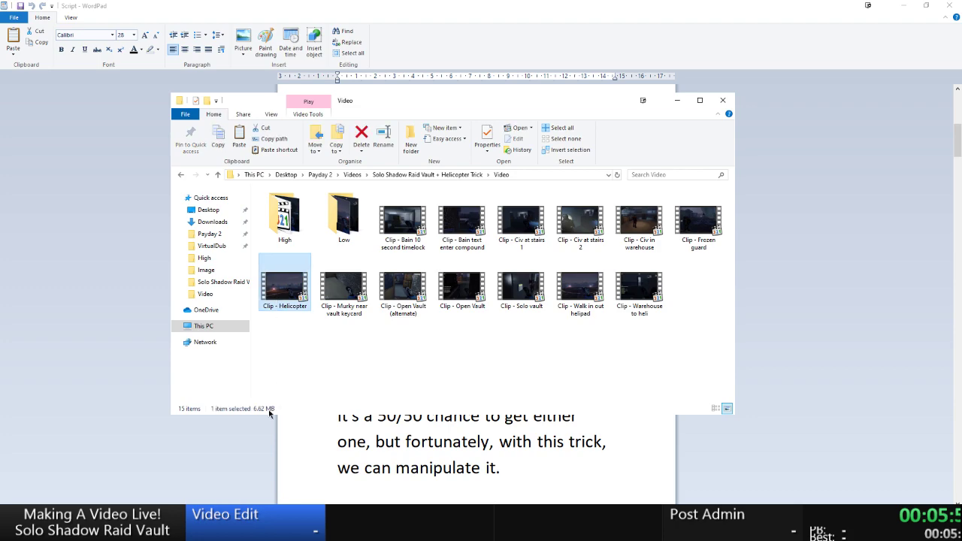
{"action": "key", "text": "alt+Tab"}
{"action": "key", "text": "alt+Tab"}
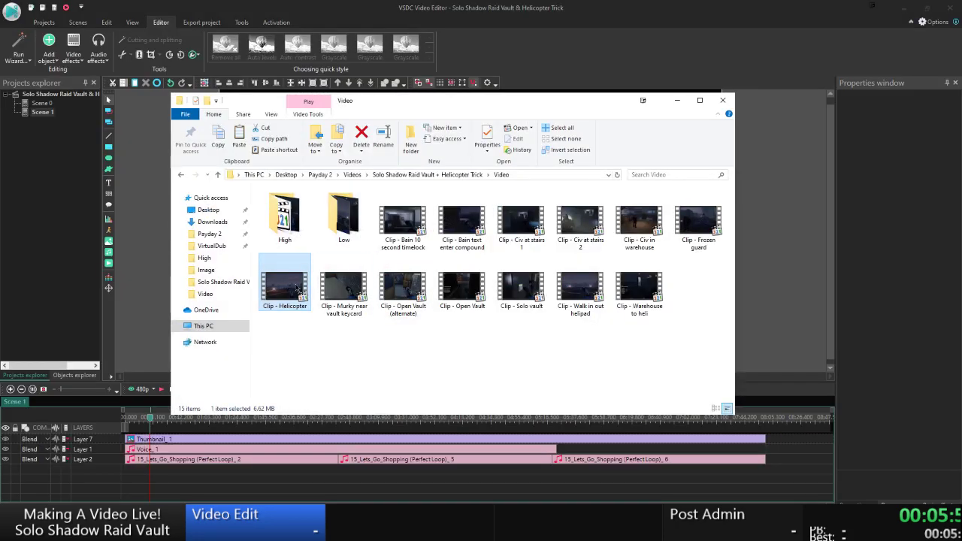
{"action": "key", "text": "alt+Tab"}
{"action": "left_click_drag", "start_coordinate": [767, 343], "coordinate": [233, 483]}
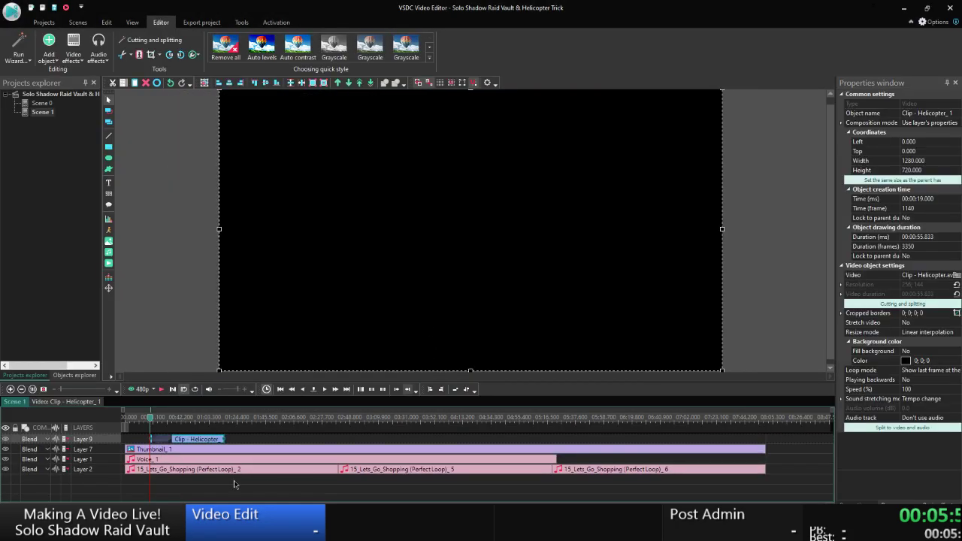
Apply a 2-second fade-in transparency effect to the start of the helicopter clip.
{"action": "right_click", "coordinate": [381, 263]}
{"action": "key", "text": "Up"}
{"action": "key", "text": "Up"}
{"action": "key", "text": "Up"}
{"action": "key", "text": "Up"}
{"action": "key", "text": "Right"}
{"action": "key", "text": "Down"}
{"action": "key", "text": "Down"}
{"action": "key", "text": "Down"}
{"action": "key", "text": "Down"}
{"action": "key", "text": "Right"}
{"action": "key", "text": "Return"}
{"action": "key", "text": "Return"}
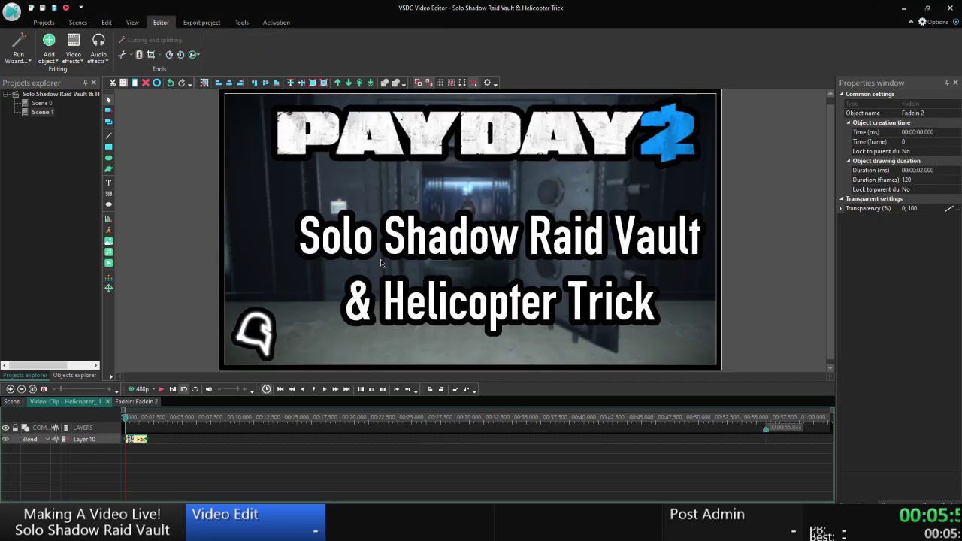
Preview Scene 1 from the start of the helicopter clip to check its fade-in, and close the preview.
{"action": "right_click", "coordinate": [117, 449]}
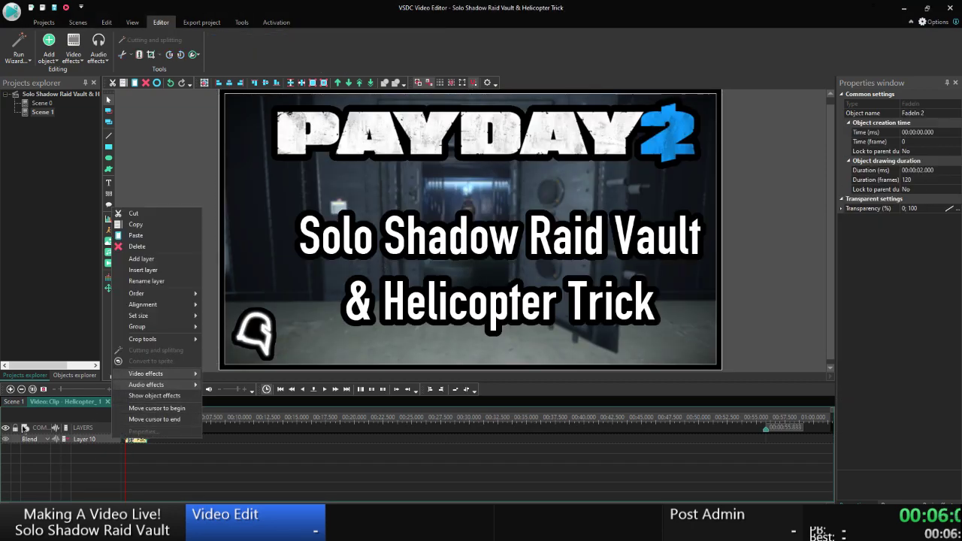
{"action": "left_click", "coordinate": [143, 406]}
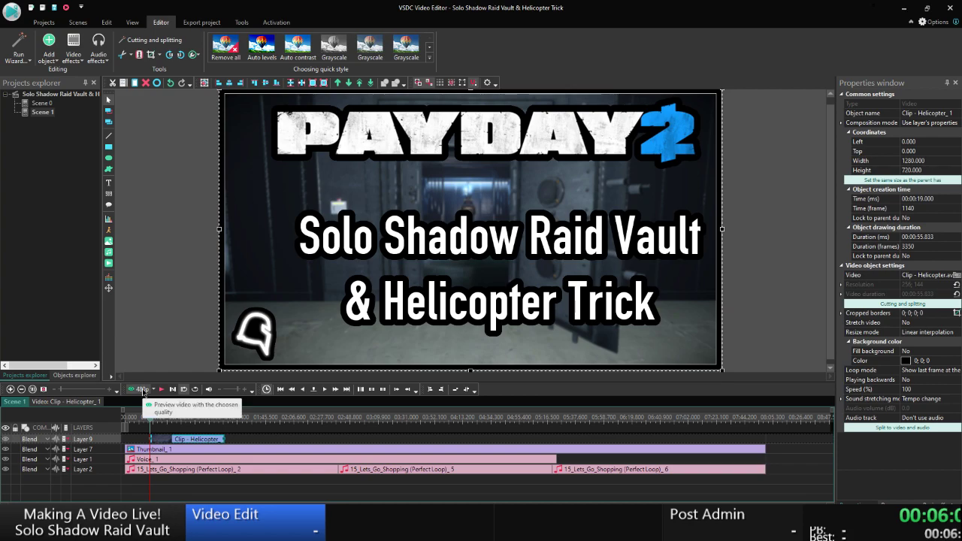
{"action": "left_click", "coordinate": [144, 390]}
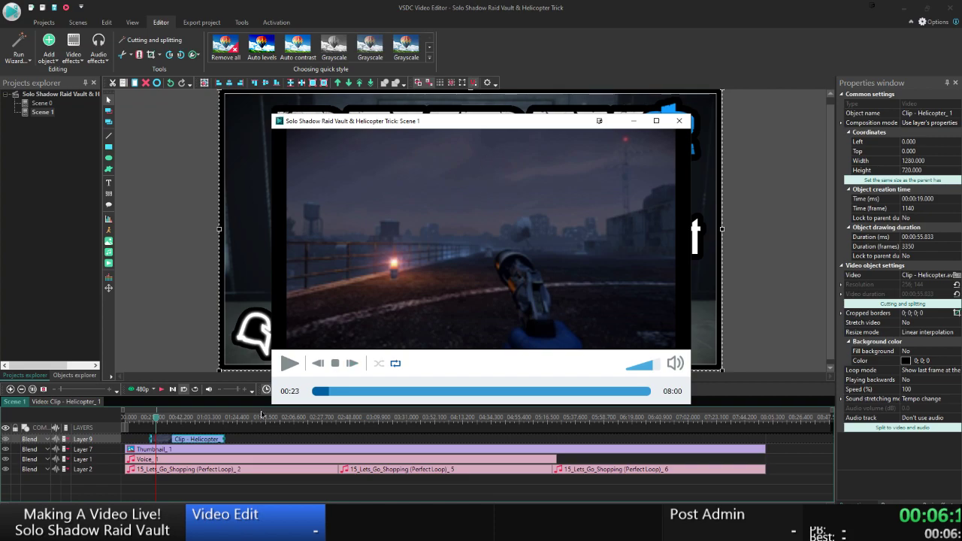
{"action": "key", "text": "Escape"}
Apply the Auto gamma adjustment to the helicopter clip for its whole duration.
{"action": "right_click", "coordinate": [195, 441]}
{"action": "mouse_move", "coordinate": [248, 376]}
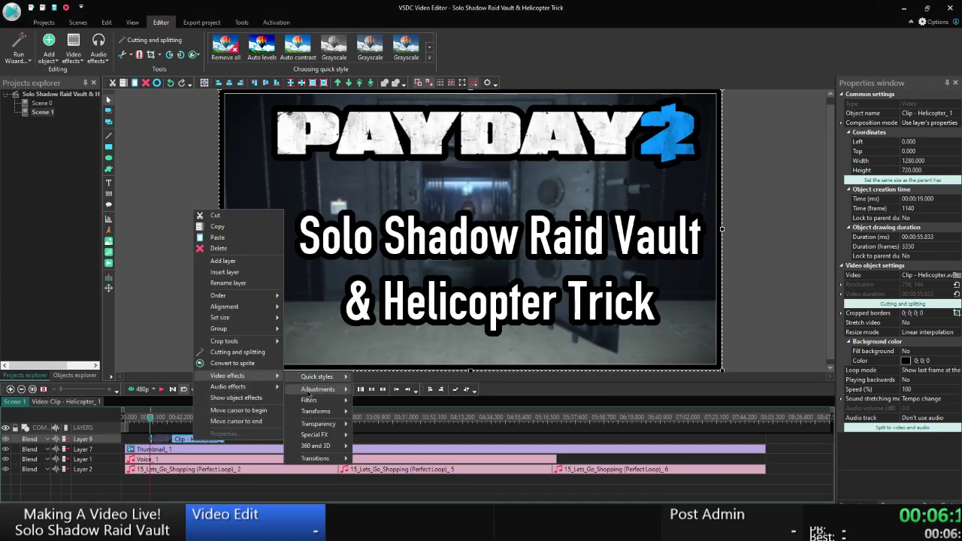
{"action": "mouse_move", "coordinate": [317, 397]}
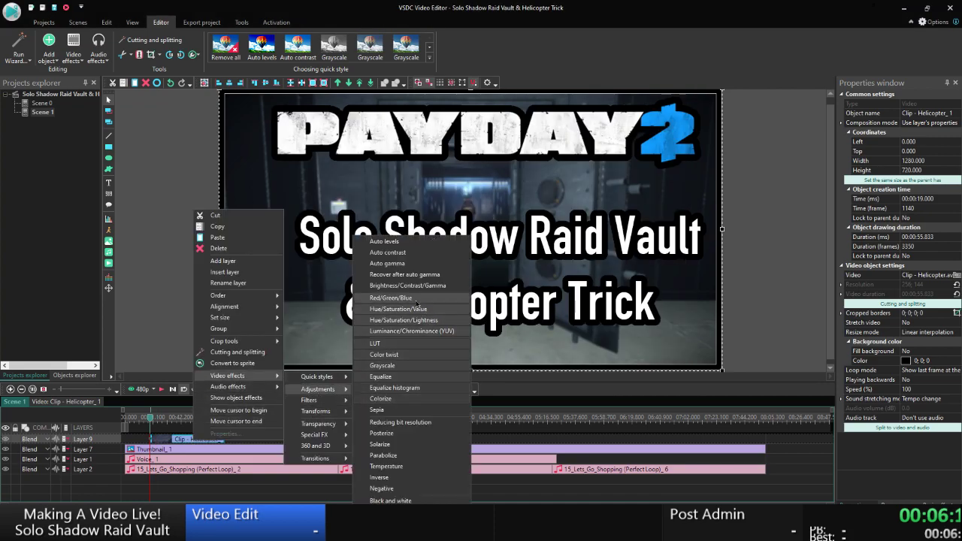
{"action": "left_click", "coordinate": [399, 264]}
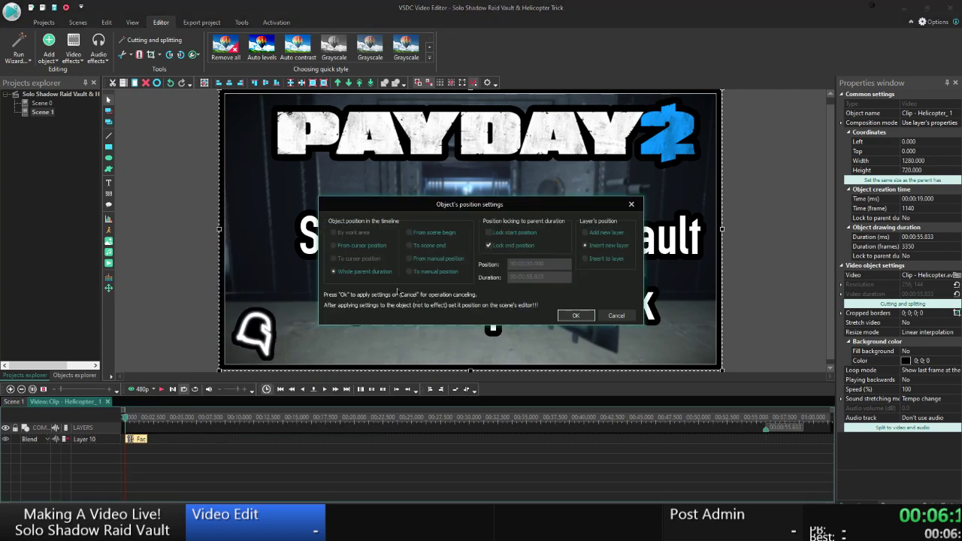
{"action": "left_click", "coordinate": [575, 315]}
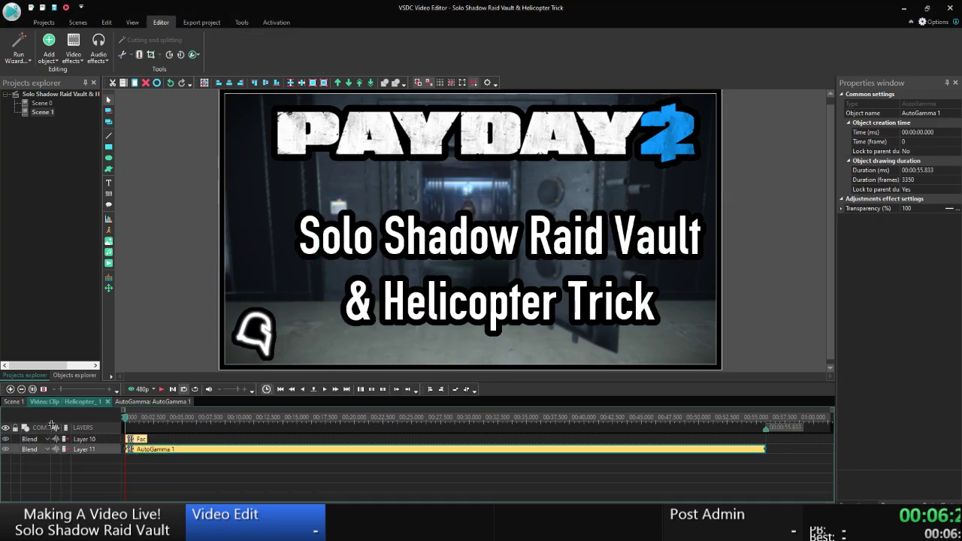
Compare the helicopter clip with and without Auto gamma at about 5 seconds into the clip, leaving the effect enabled.
{"action": "left_click_drag", "start_coordinate": [124, 417], "coordinate": [185, 418]}
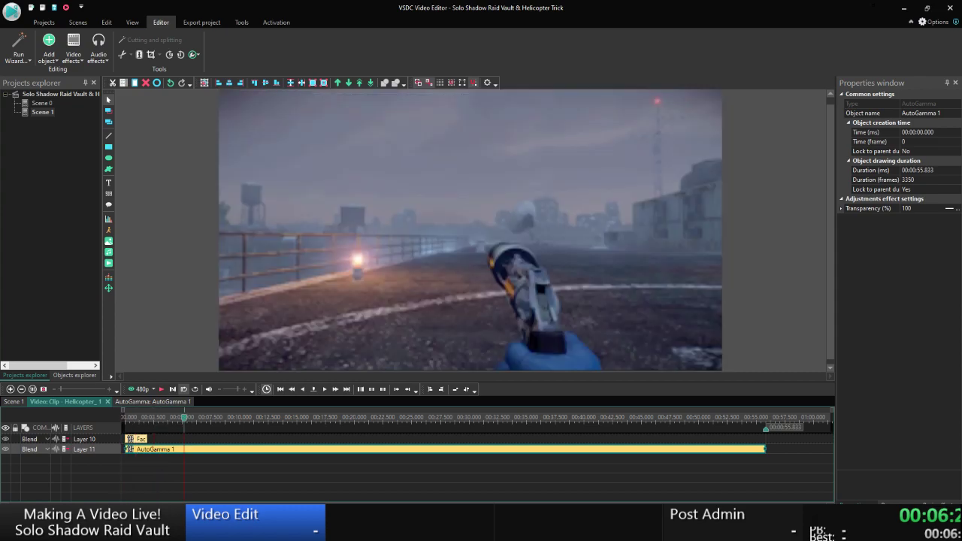
{"action": "left_click", "coordinate": [6, 449]}
{"action": "left_click", "coordinate": [6, 449]}
{"action": "left_click", "coordinate": [6, 449]}
{"action": "left_click", "coordinate": [6, 450]}
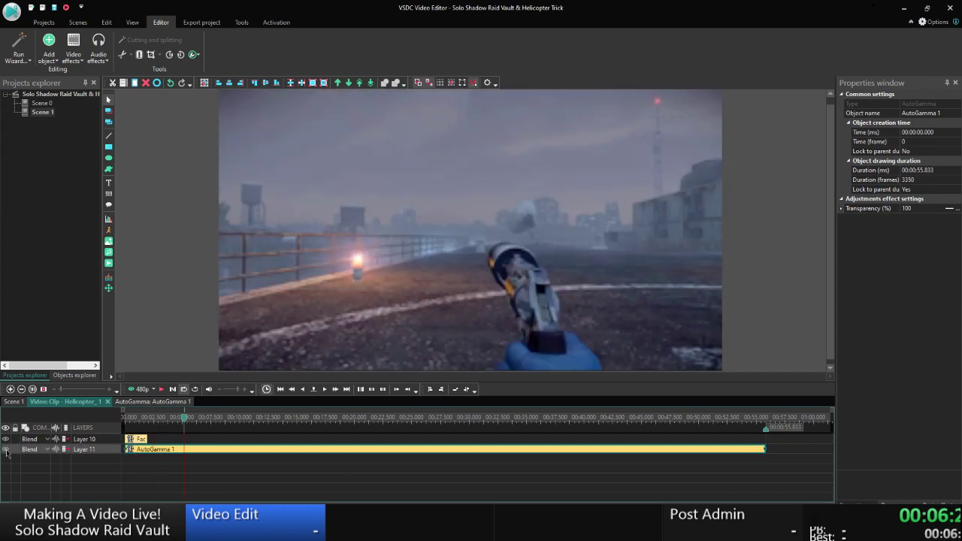
{"action": "left_click", "coordinate": [526, 268]}
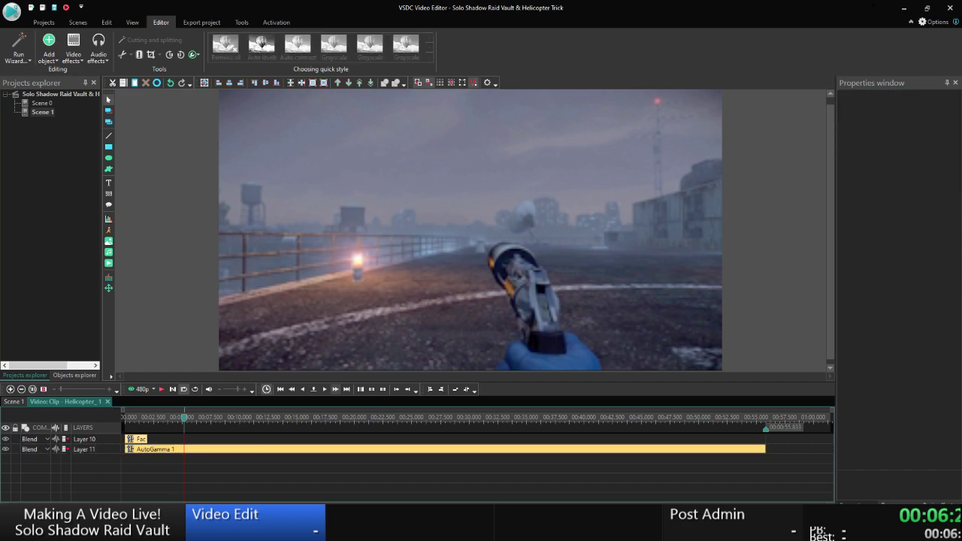
Look through the clips in the High subfolder of the Video folder, and return to the Scene 1 timeline in VSDC.
{"action": "left_click", "coordinate": [85, 526]}
{"action": "left_click", "coordinate": [65, 490]}
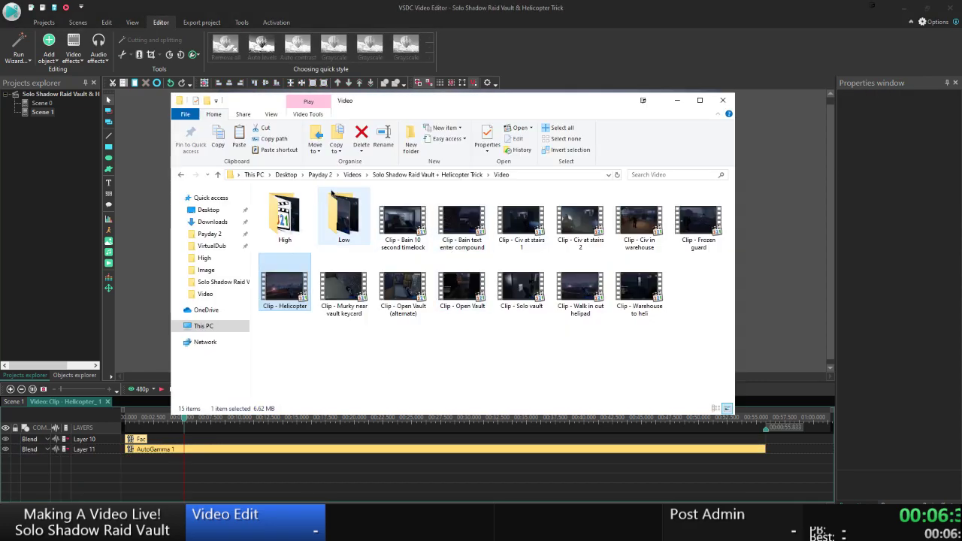
{"action": "left_click", "coordinate": [293, 210]}
{"action": "double_click", "coordinate": [294, 210]}
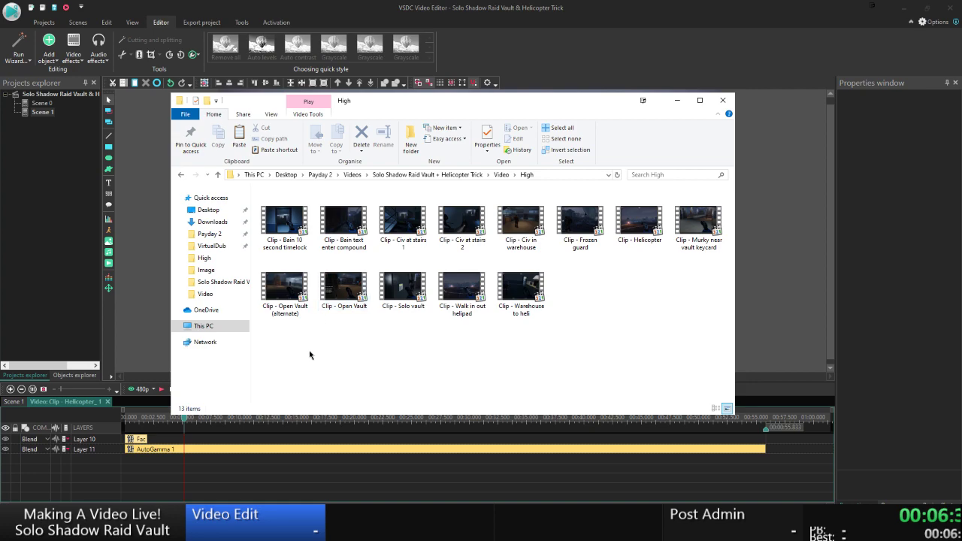
{"action": "left_click", "coordinate": [530, 290]}
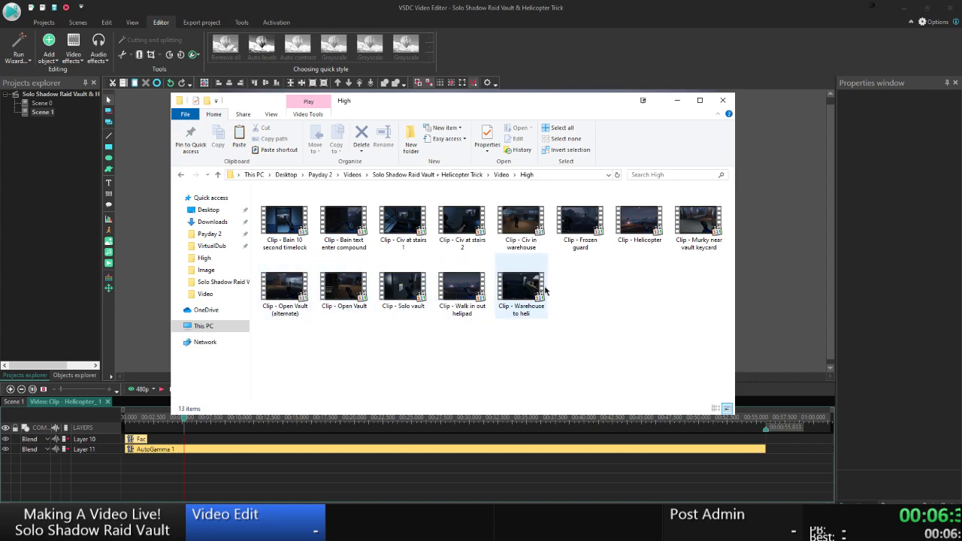
{"action": "left_click", "coordinate": [505, 172]}
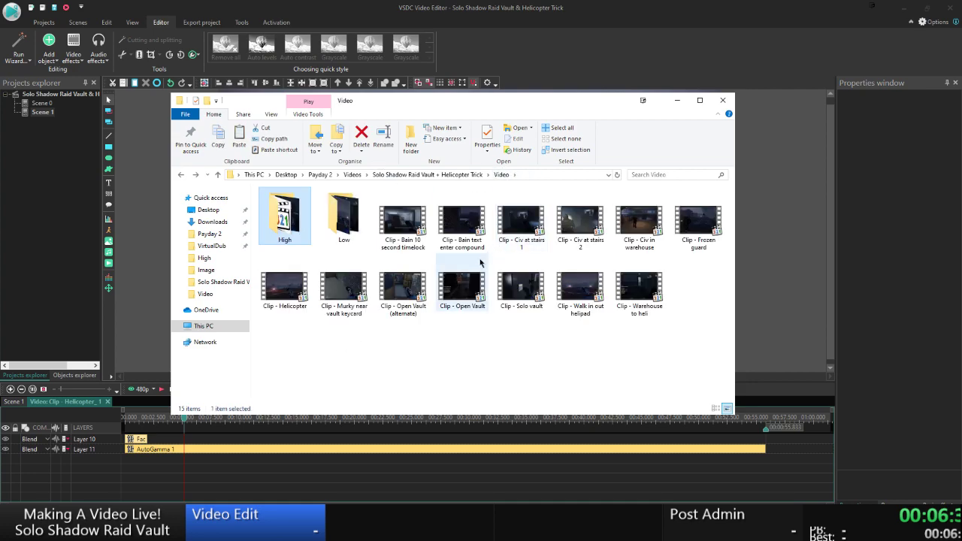
{"action": "left_click", "coordinate": [445, 356]}
{"action": "left_click", "coordinate": [192, 437]}
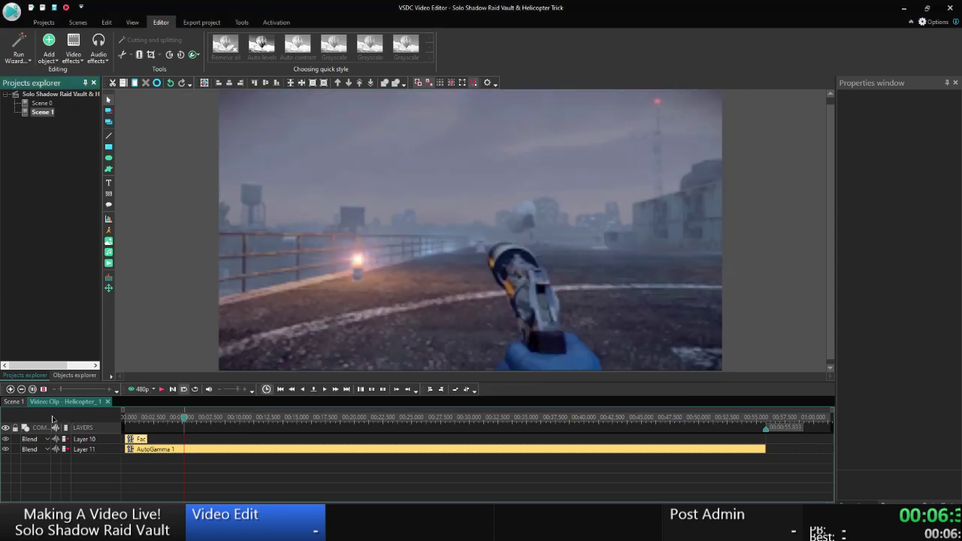
{"action": "left_click", "coordinate": [13, 401]}
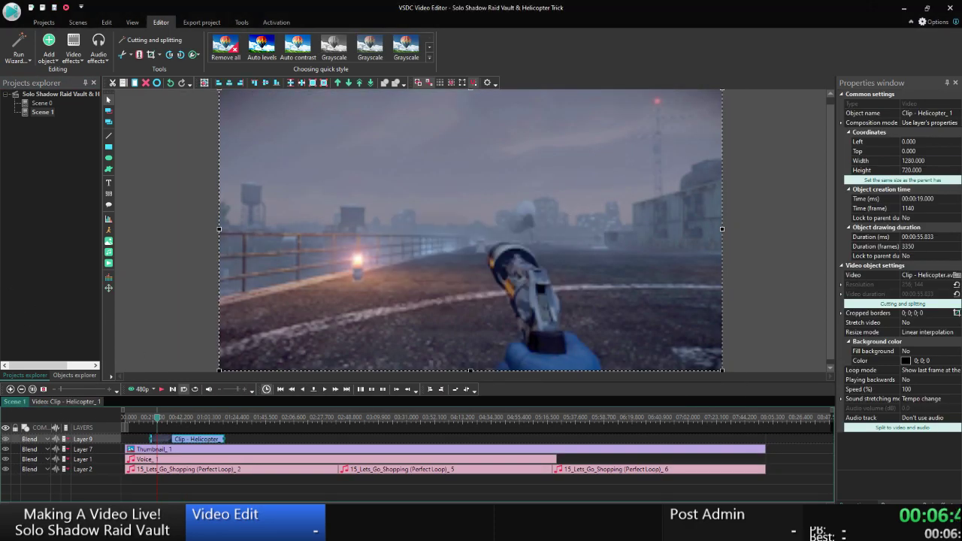
Check the storyboard and highlight the Script passage from "When playing Shadow Raid" to "we can manipulate it.".
{"action": "key", "text": "alt+Tab"}
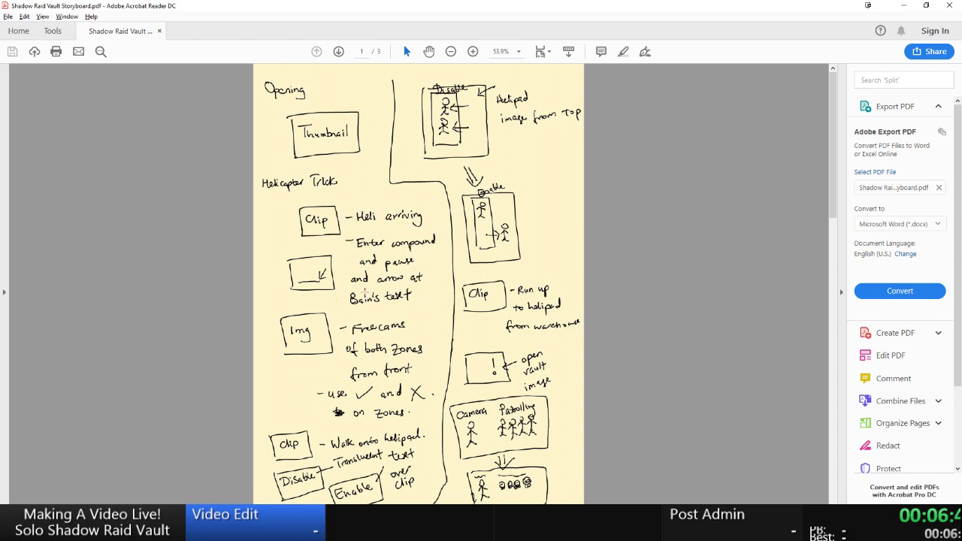
{"action": "key", "text": "alt+Tab"}
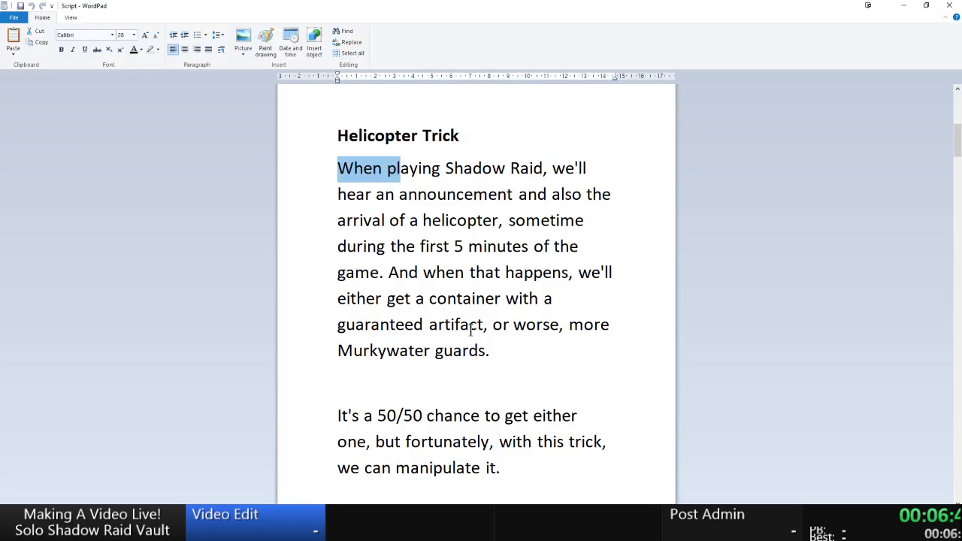
{"action": "left_click", "coordinate": [505, 353]}
{"action": "left_click_drag", "start_coordinate": [342, 166], "coordinate": [523, 361]}
{"action": "scroll", "coordinate": [519, 311], "scroll_direction": "down", "scroll_amount": 2}
{"action": "left_click_drag", "start_coordinate": [505, 292], "coordinate": [516, 290]}
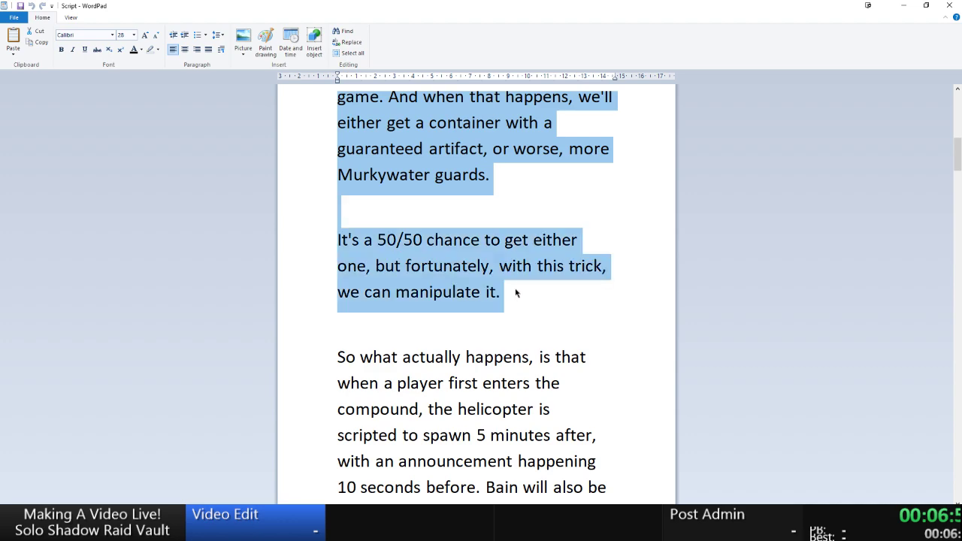
{"action": "scroll", "coordinate": [518, 288], "scroll_direction": "down", "scroll_amount": 1}
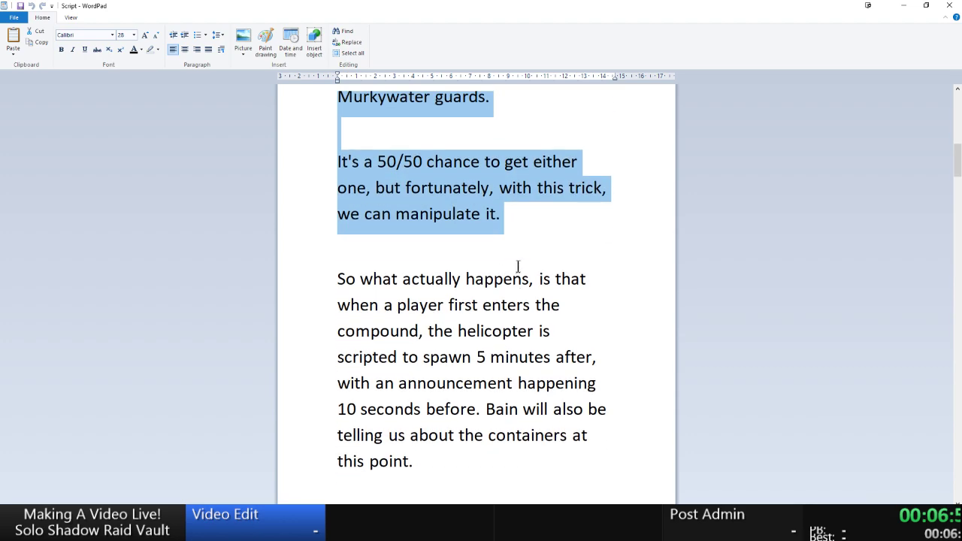
{"action": "scroll", "coordinate": [526, 263], "scroll_direction": "up", "scroll_amount": 3}
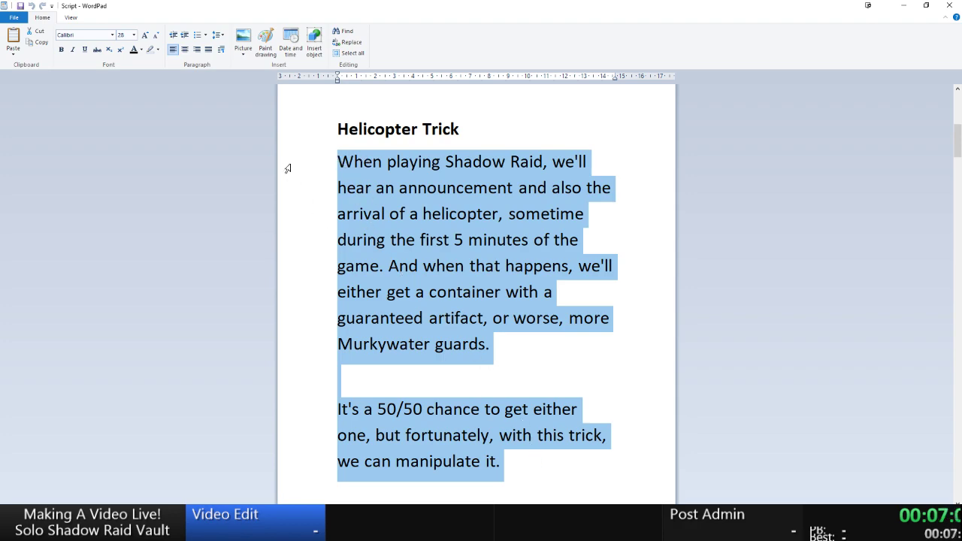
Preview Scene 1 from the start of the helicopter clip, follow the highlighted script passage, and stop and close the preview at 37 seconds.
{"action": "key", "text": "alt+Tab"}
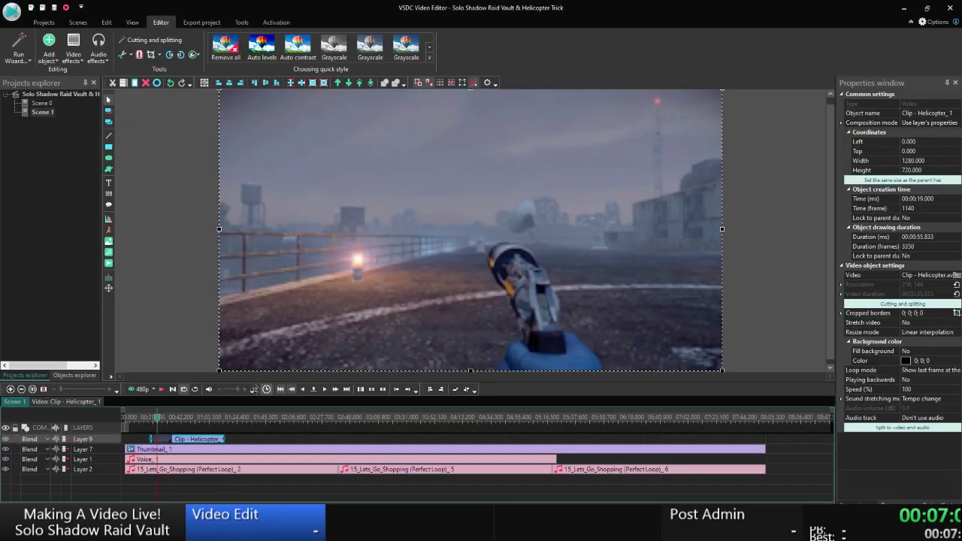
{"action": "right_click", "coordinate": [163, 440]}
{"action": "left_click", "coordinate": [200, 397]}
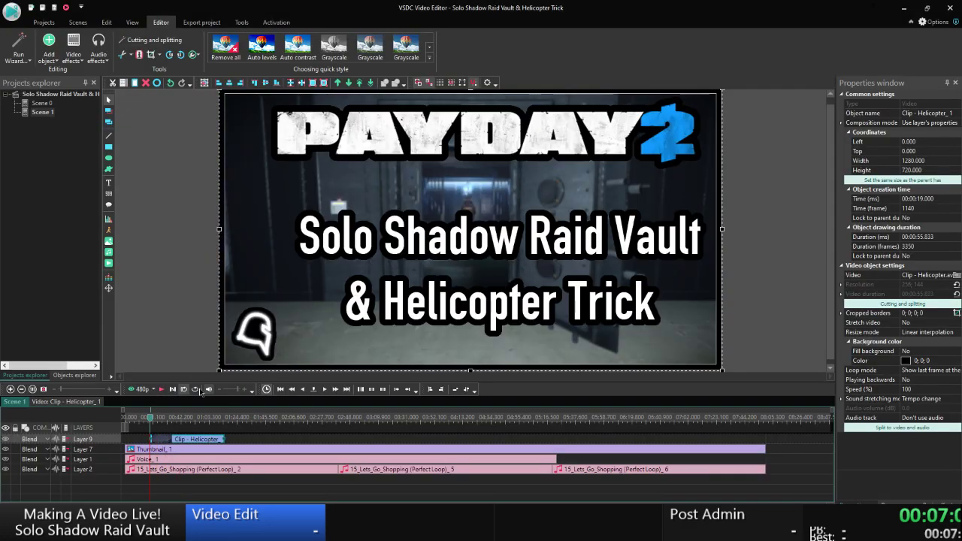
{"action": "left_click", "coordinate": [161, 388]}
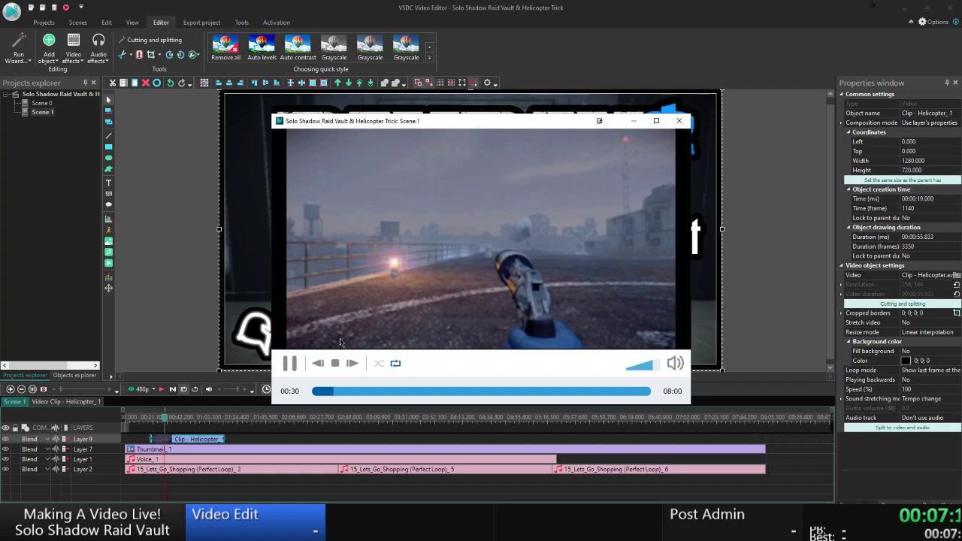
{"action": "key", "text": "alt+Tab"}
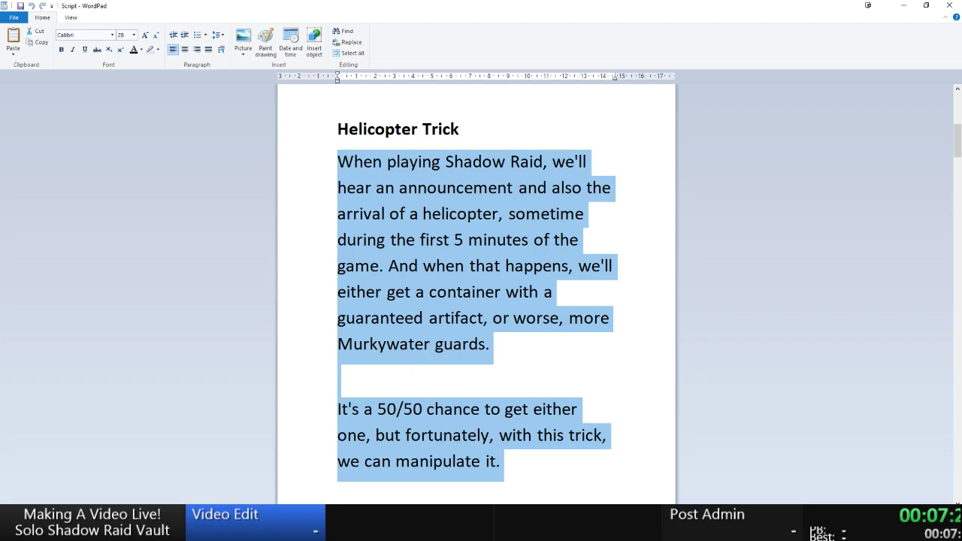
{"action": "key", "text": "alt+Tab"}
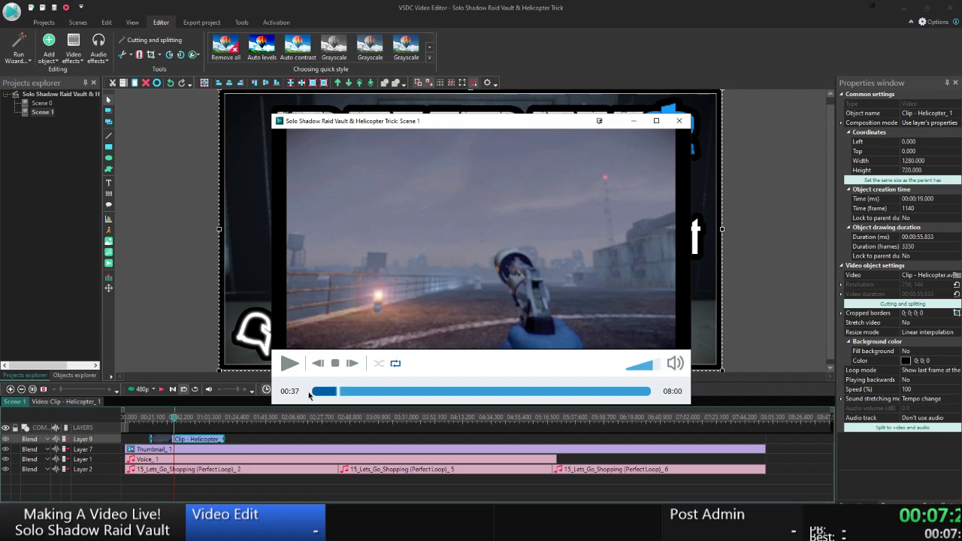
{"action": "key", "text": "Escape"}
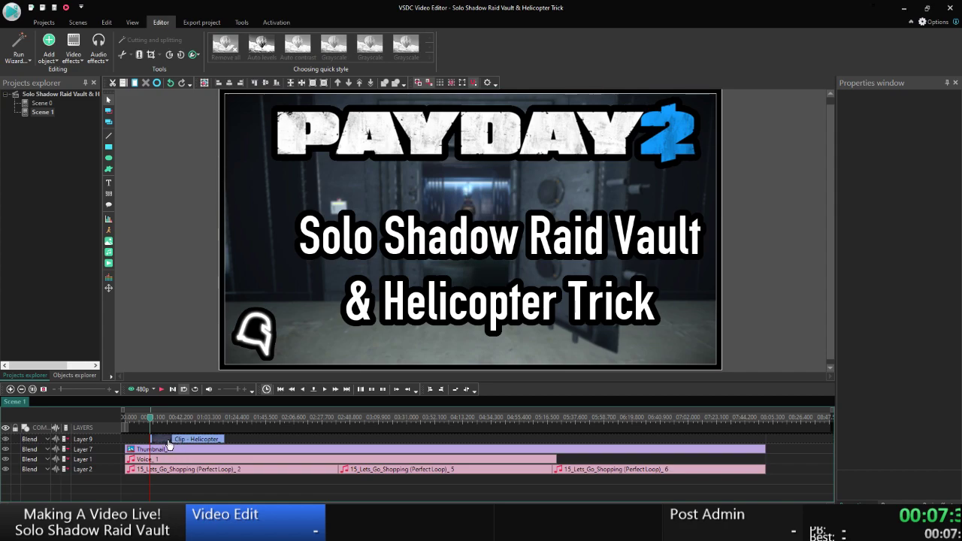
Cut the first 15 seconds from the helicopter clip and update the video object's duration to match.
{"action": "right_click", "coordinate": [259, 441]}
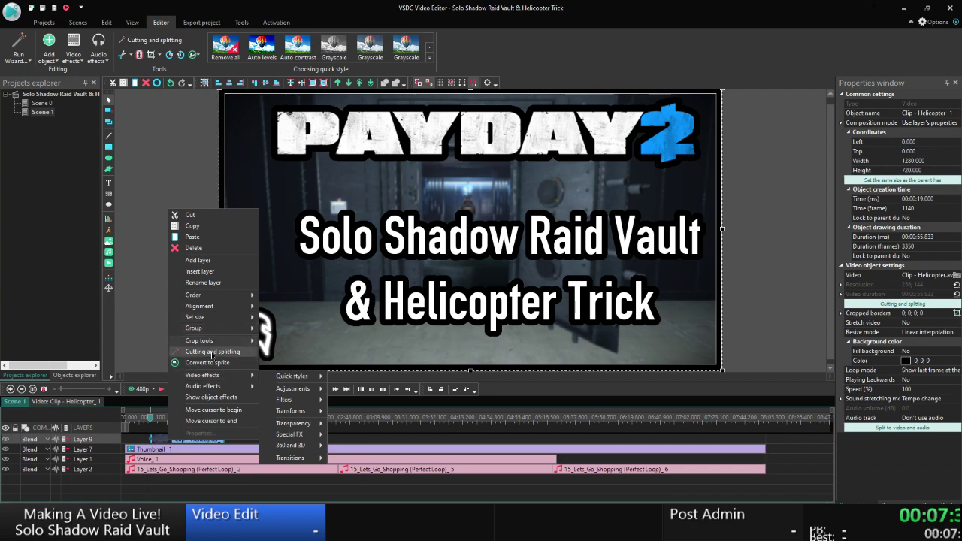
{"action": "left_click", "coordinate": [213, 351]}
{"action": "left_click", "coordinate": [502, 131]}
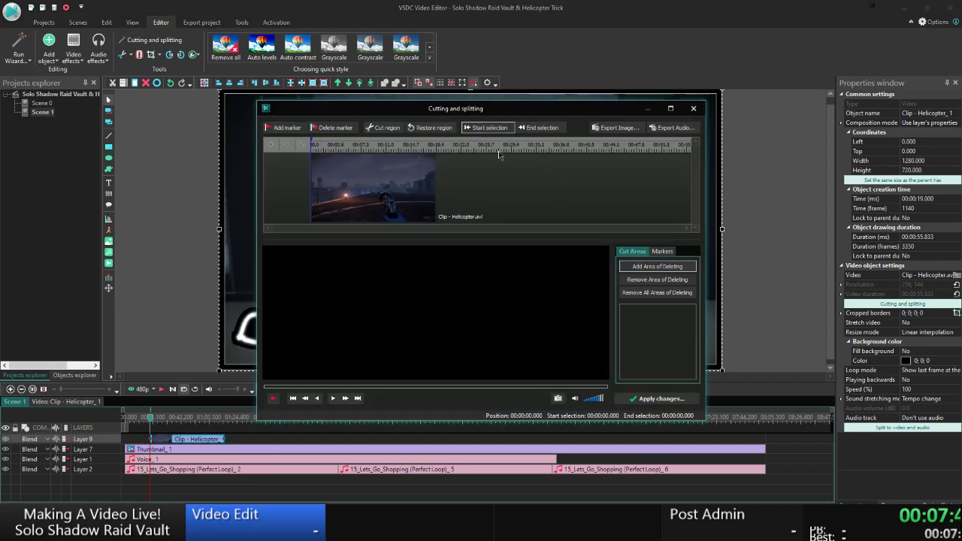
{"action": "left_click", "coordinate": [345, 399]}
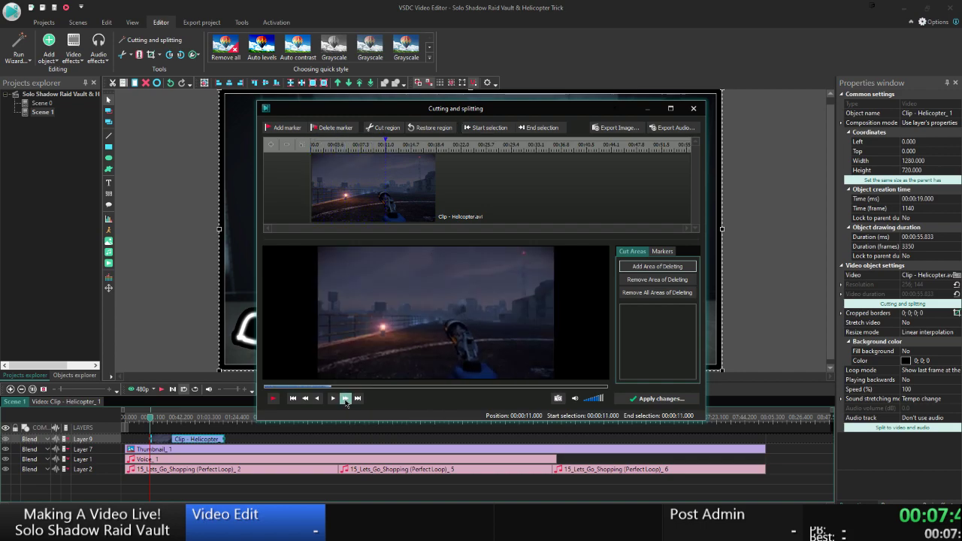
{"action": "left_click", "coordinate": [345, 399]}
{"action": "left_click", "coordinate": [538, 125]}
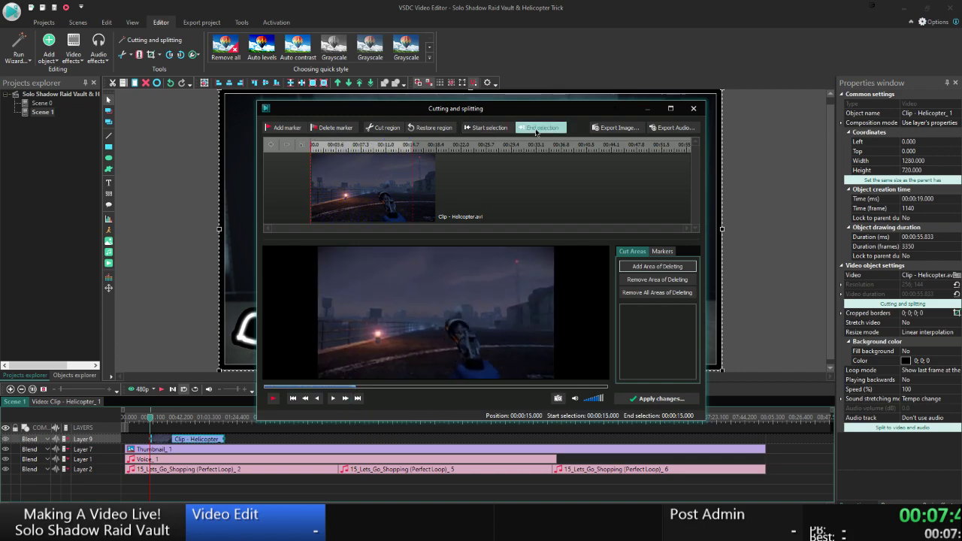
{"action": "left_click", "coordinate": [383, 127]}
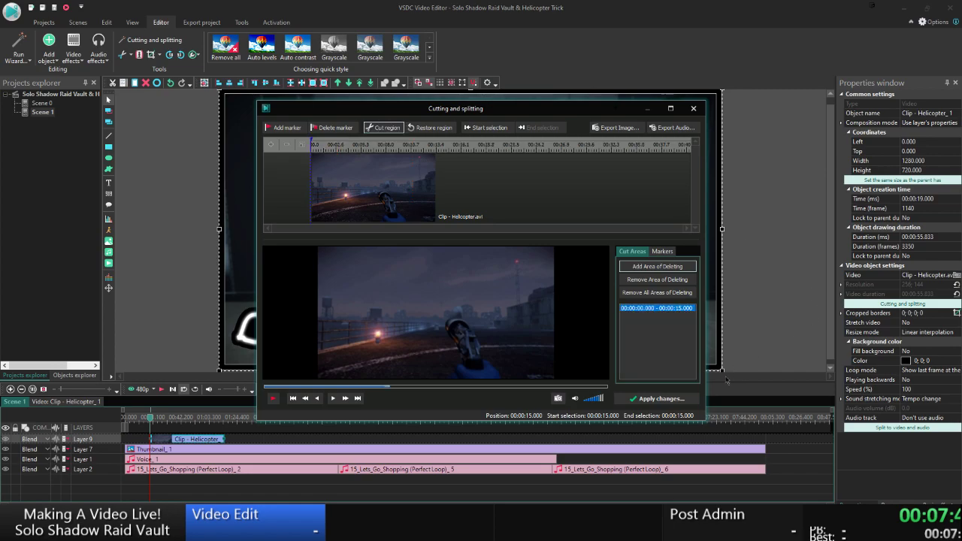
{"action": "left_click", "coordinate": [679, 399]}
{"action": "left_click", "coordinate": [510, 260]}
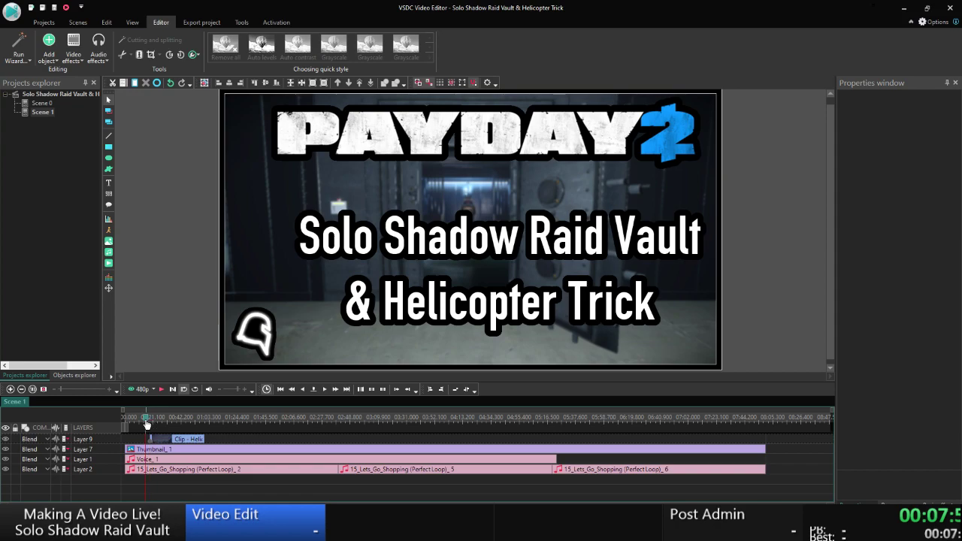
Preview Scene 1 from just before the helicopter clip, pause at 44 seconds to check the following Script passage, and close the preview.
{"action": "left_click", "coordinate": [140, 389]}
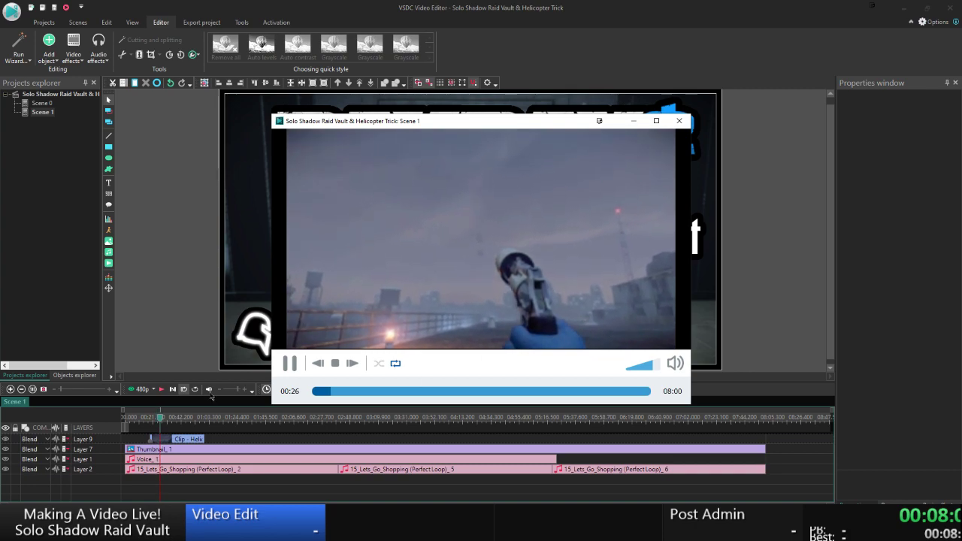
{"action": "mouse_move", "coordinate": [159, 526]}
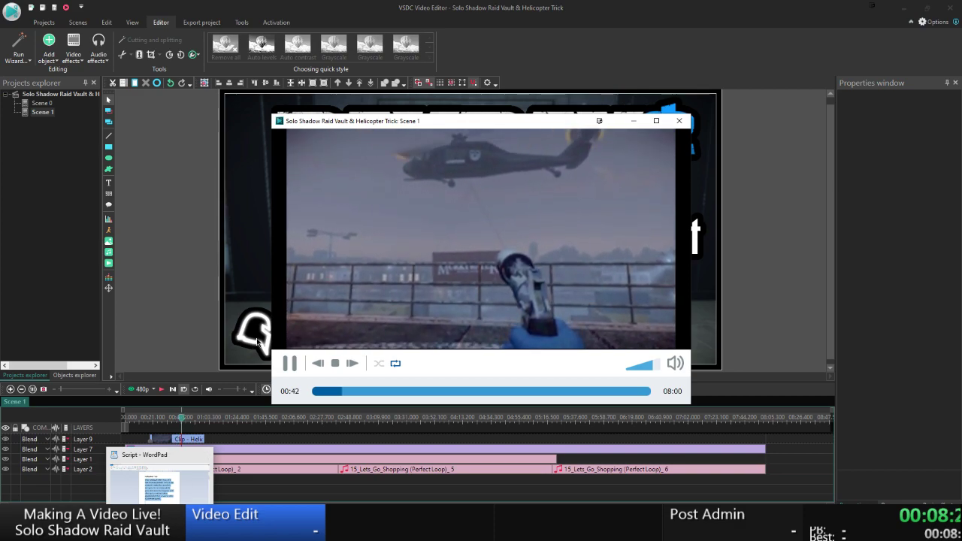
{"action": "left_click", "coordinate": [288, 371]}
{"action": "key", "text": "alt+Tab"}
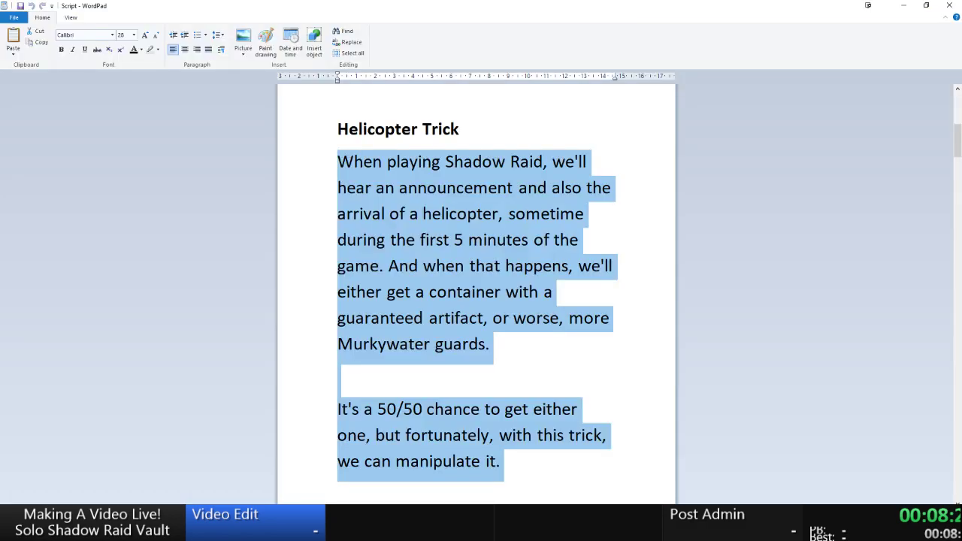
{"action": "scroll", "coordinate": [178, 367], "scroll_direction": "down", "scroll_amount": 1}
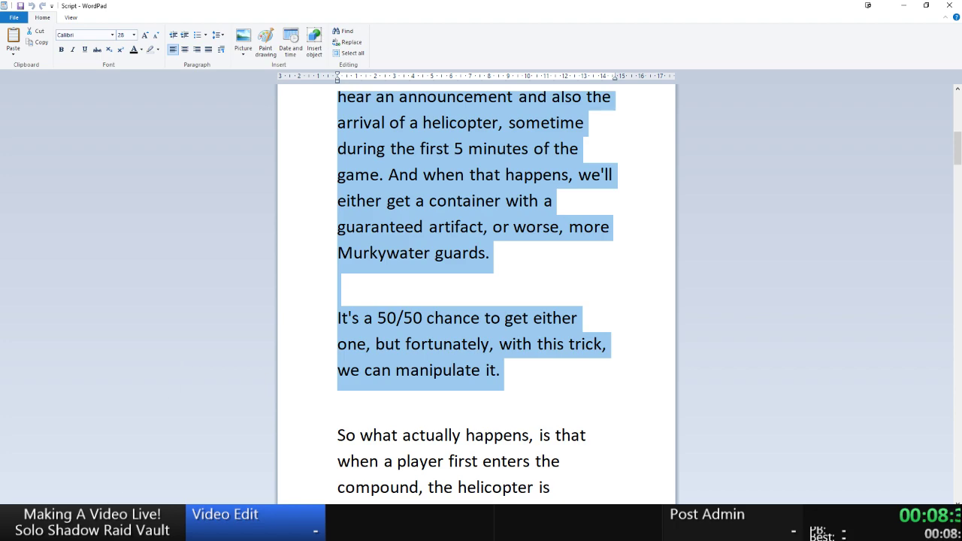
{"action": "key", "text": "alt+Tab"}
{"action": "left_click", "coordinate": [287, 365]}
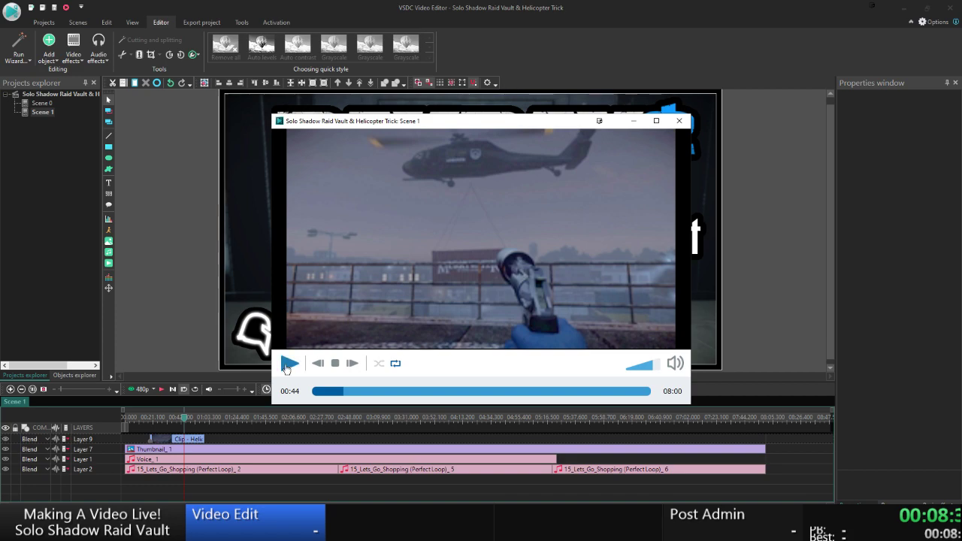
{"action": "key", "text": "Escape"}
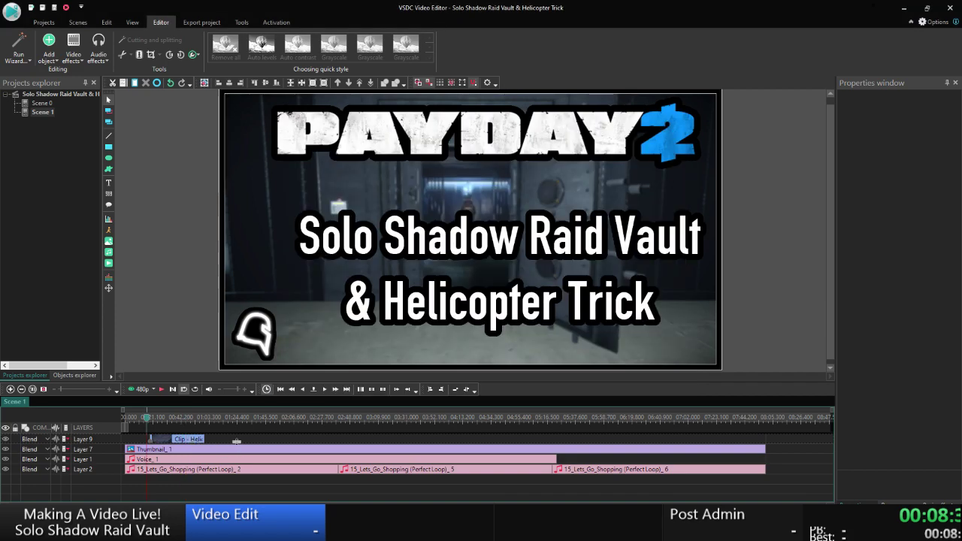
Trim another 2 seconds from the start of the helicopter clip and adjust its object duration accordingly.
{"action": "right_click", "coordinate": [186, 440]}
{"action": "left_click", "coordinate": [229, 358]}
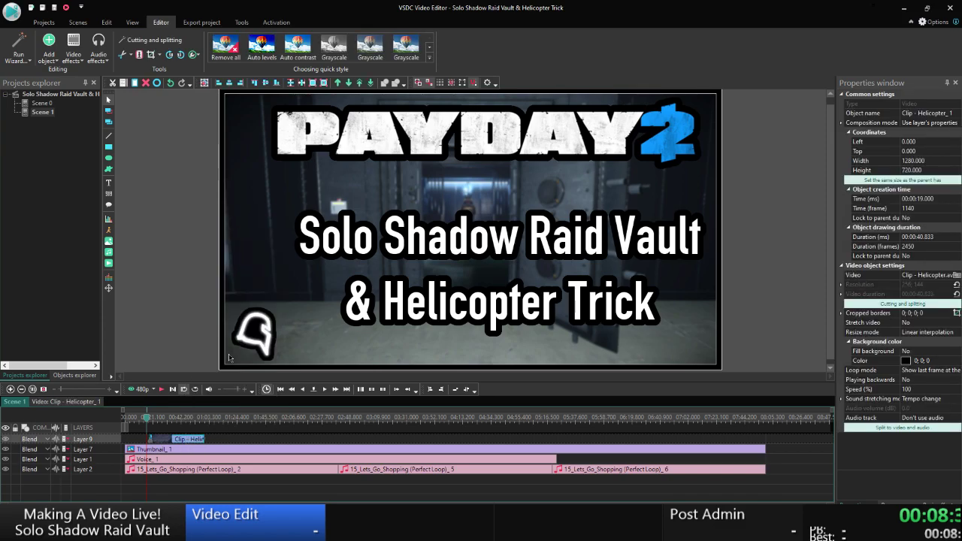
{"action": "left_click", "coordinate": [486, 127]}
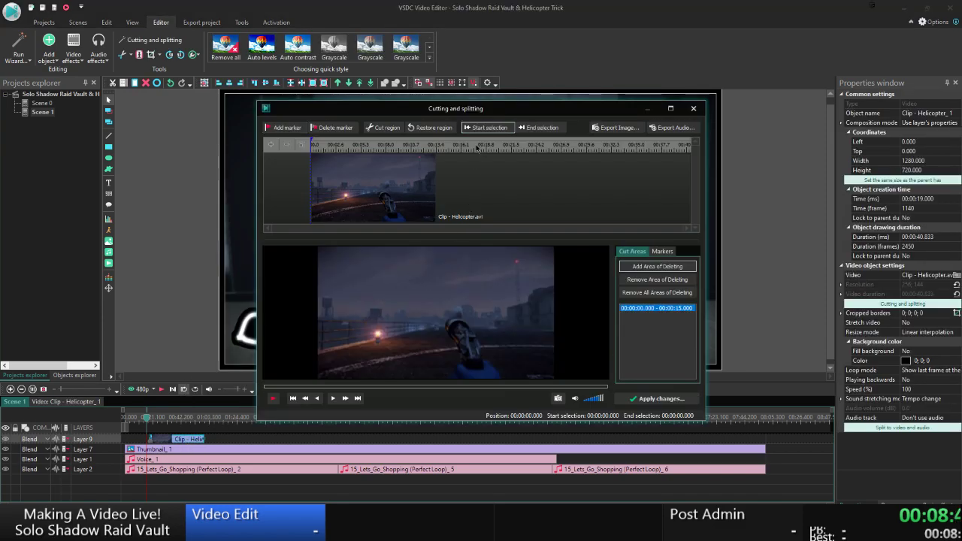
{"action": "left_click", "coordinate": [345, 398]}
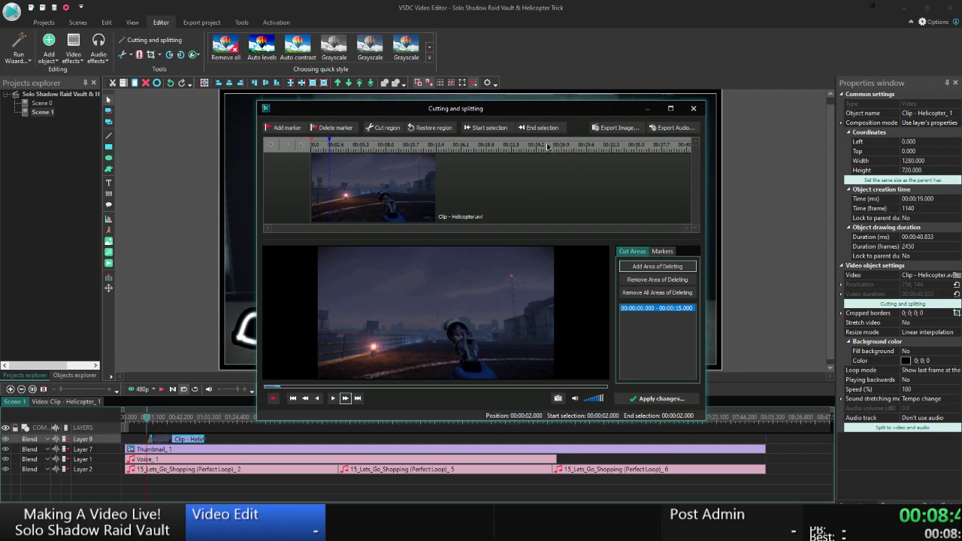
{"action": "left_click", "coordinate": [658, 398]}
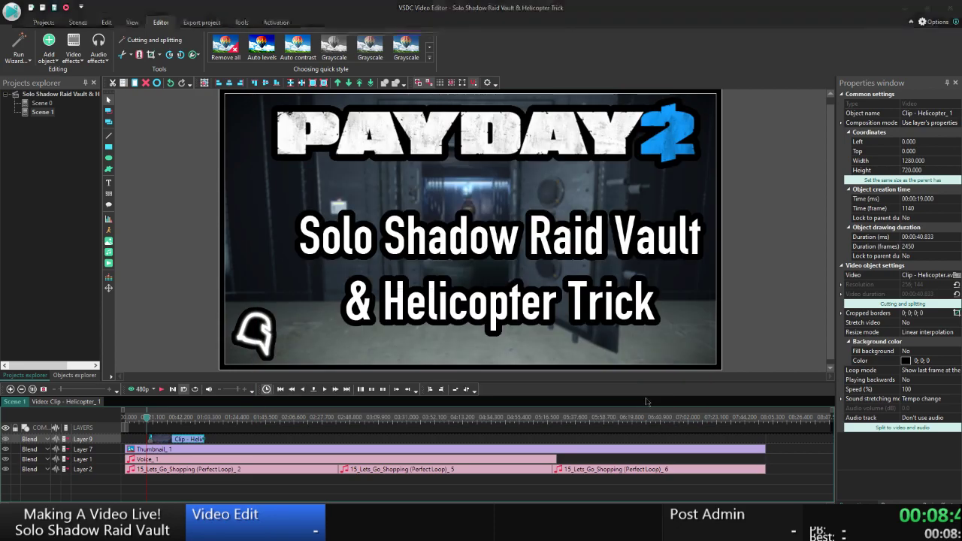
{"action": "left_click", "coordinate": [510, 260]}
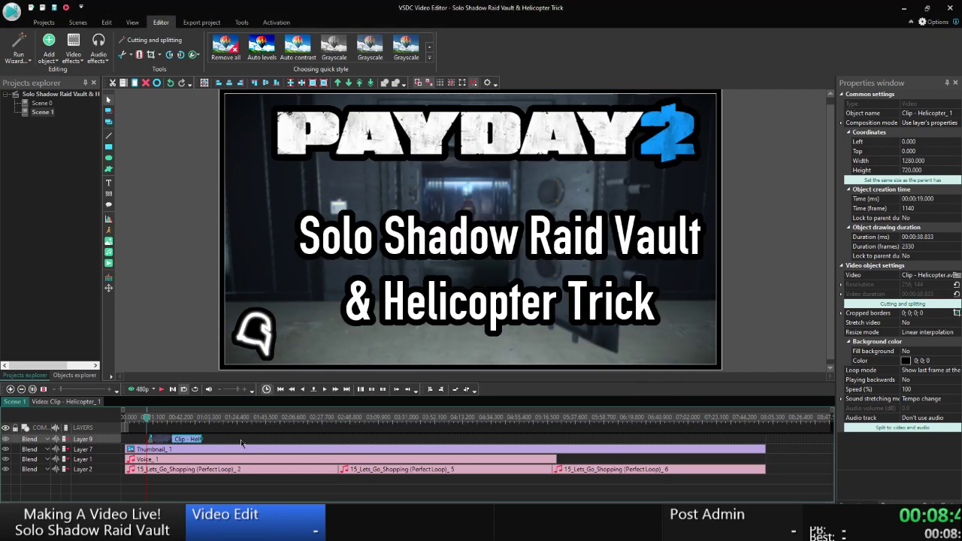
Preview the trimmed helicopter clip in Scene 1, pause at 46 seconds, compare with the "So what actually happens" Script passage, and close the preview.
{"action": "left_click", "coordinate": [241, 442]}
{"action": "left_click", "coordinate": [141, 389]}
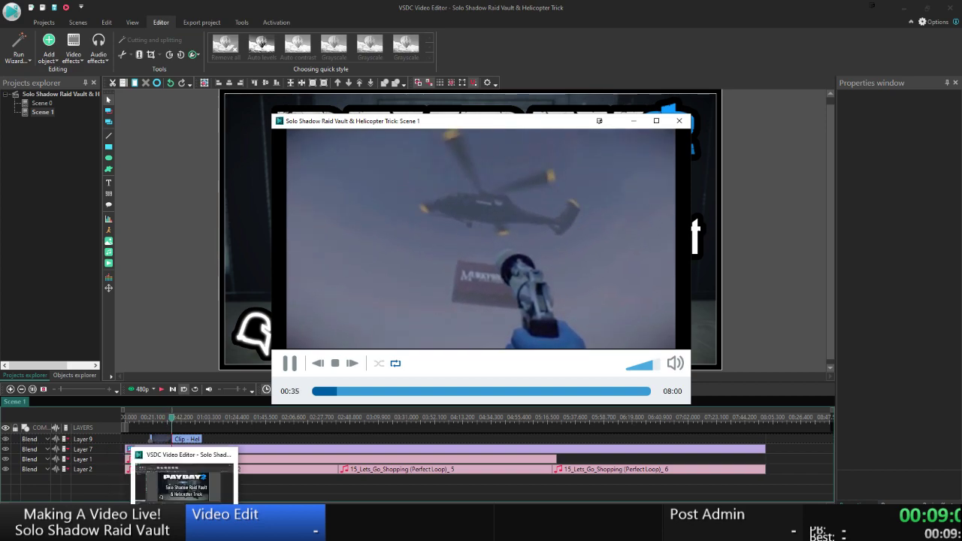
{"action": "left_click", "coordinate": [290, 365]}
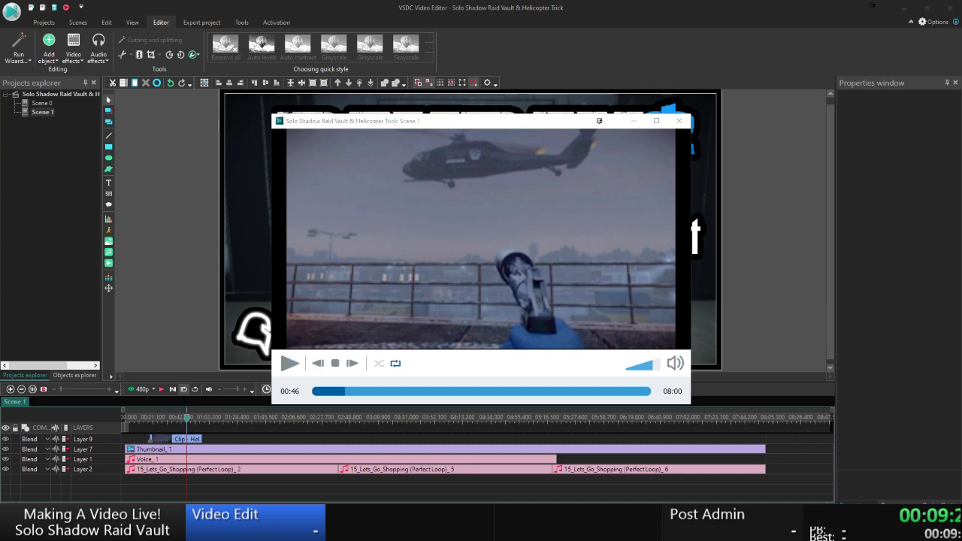
{"action": "key", "text": "alt+Tab"}
{"action": "scroll", "coordinate": [431, 355], "scroll_direction": "down", "scroll_amount": 2}
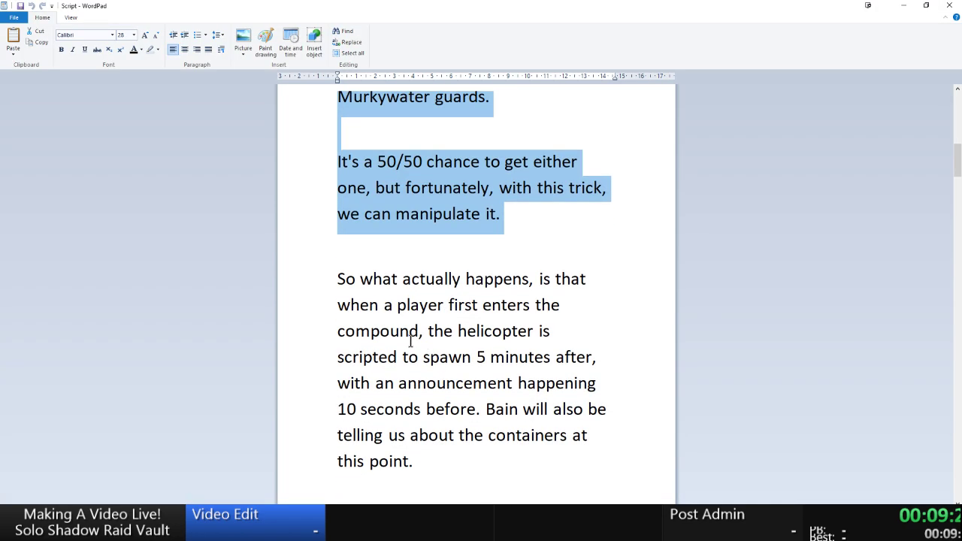
{"action": "key", "text": "alt+Tab"}
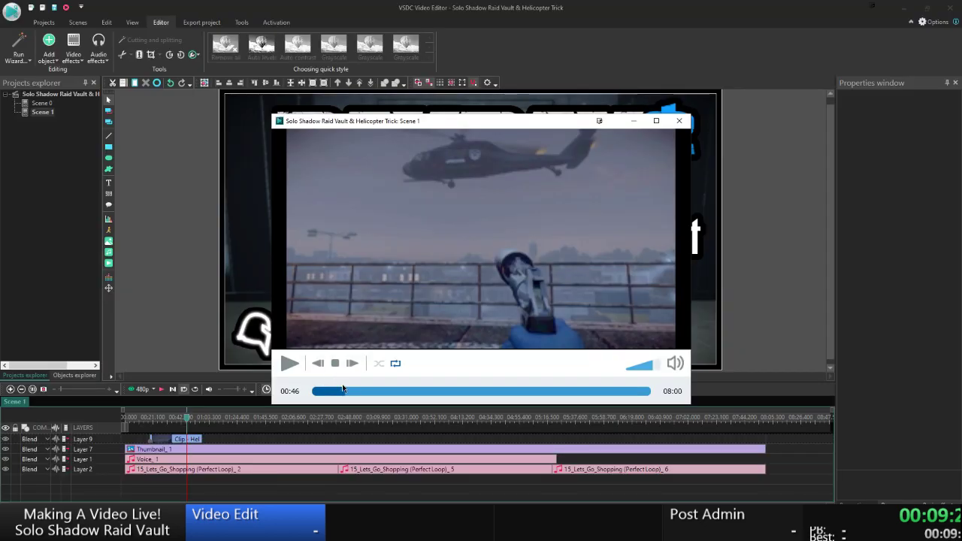
{"action": "key", "text": "Escape"}
Remove a further 2 seconds from the beginning of the helicopter clip, accepting the object duration change.
{"action": "left_click", "coordinate": [194, 441]}
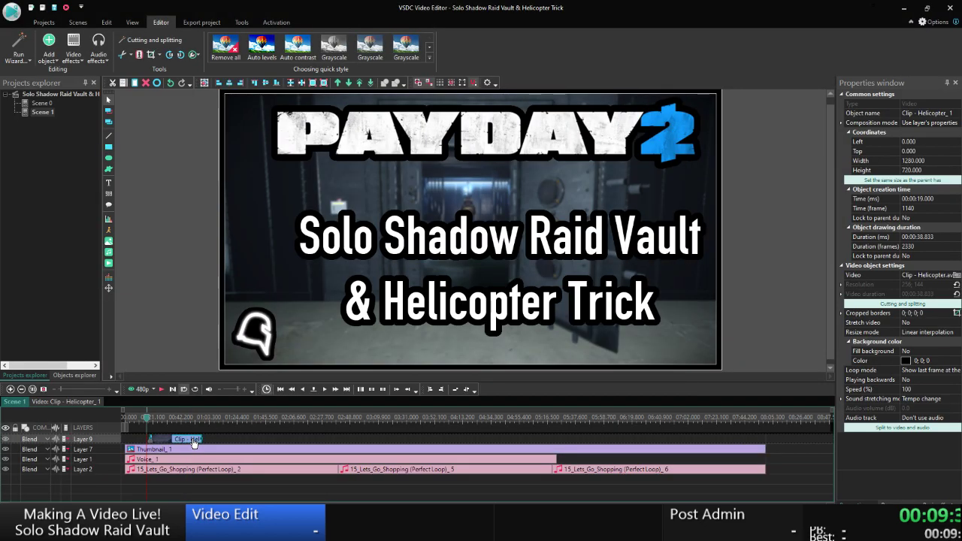
{"action": "right_click", "coordinate": [165, 439]}
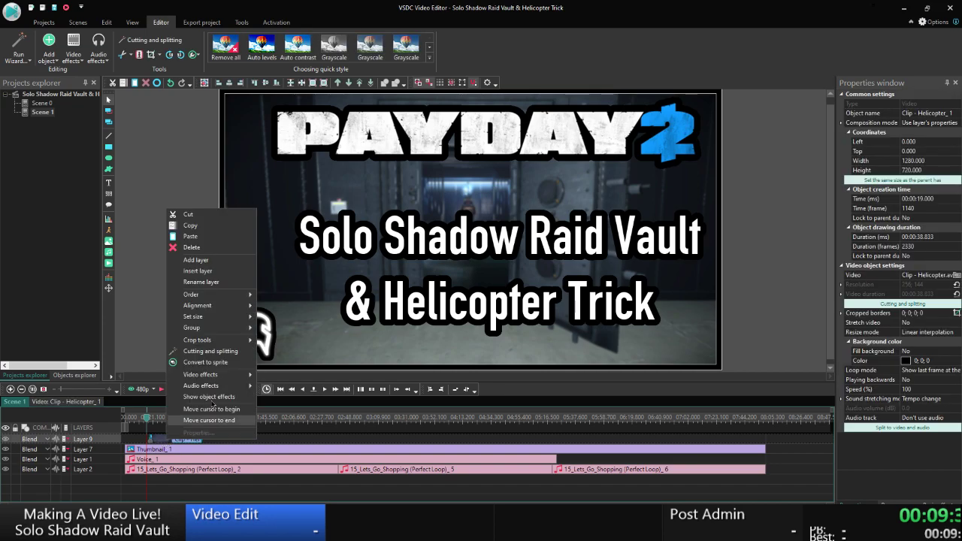
{"action": "left_click", "coordinate": [210, 350]}
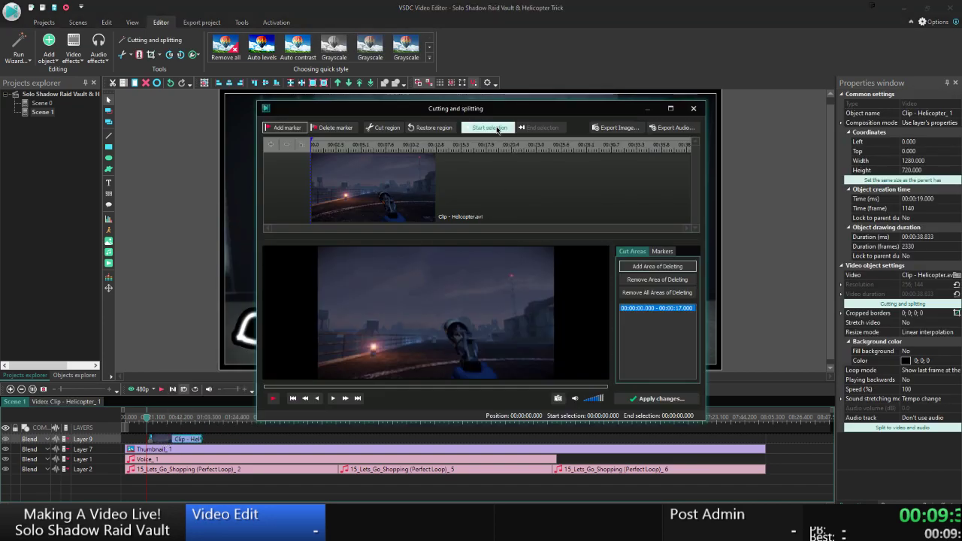
{"action": "left_click", "coordinate": [344, 400]}
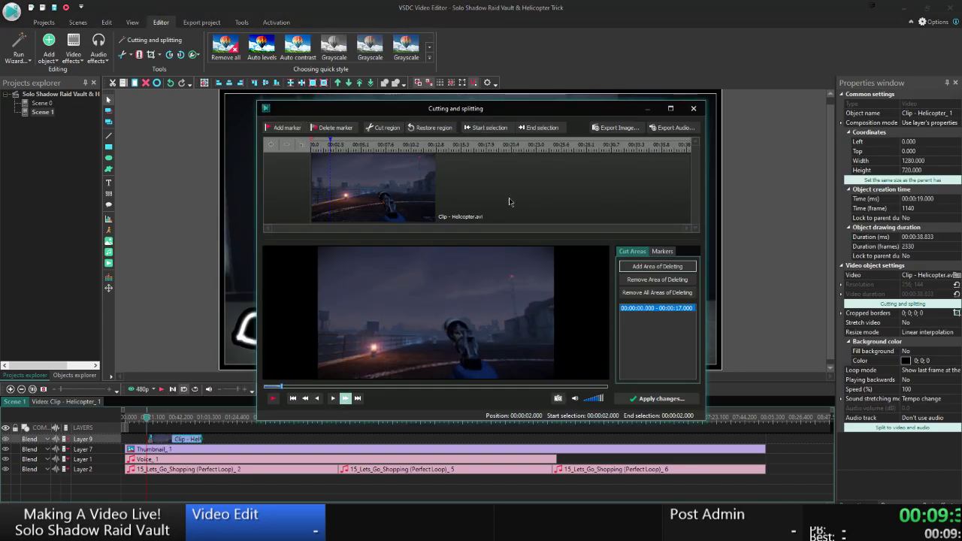
{"action": "left_click", "coordinate": [538, 127]}
{"action": "left_click", "coordinate": [386, 128]}
{"action": "left_click", "coordinate": [658, 398]}
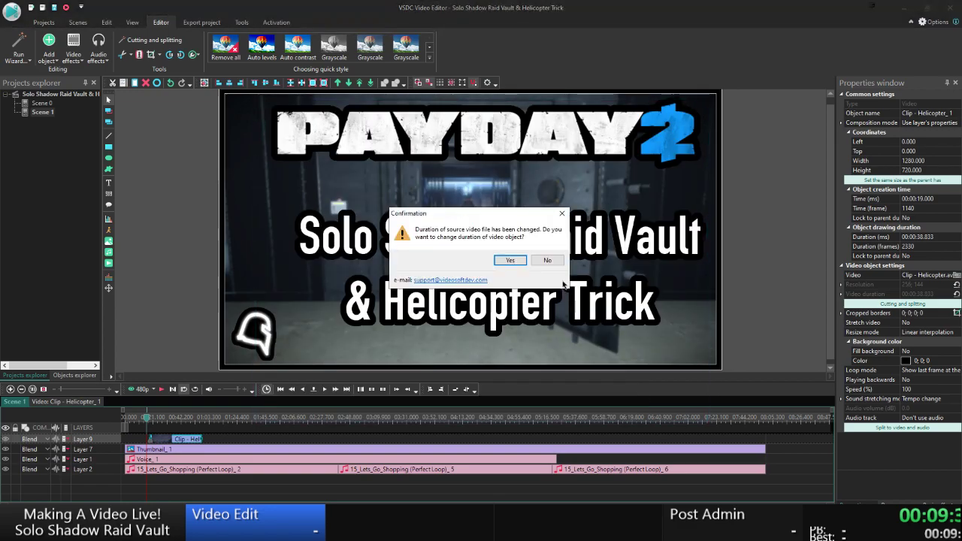
{"action": "left_click", "coordinate": [518, 260]}
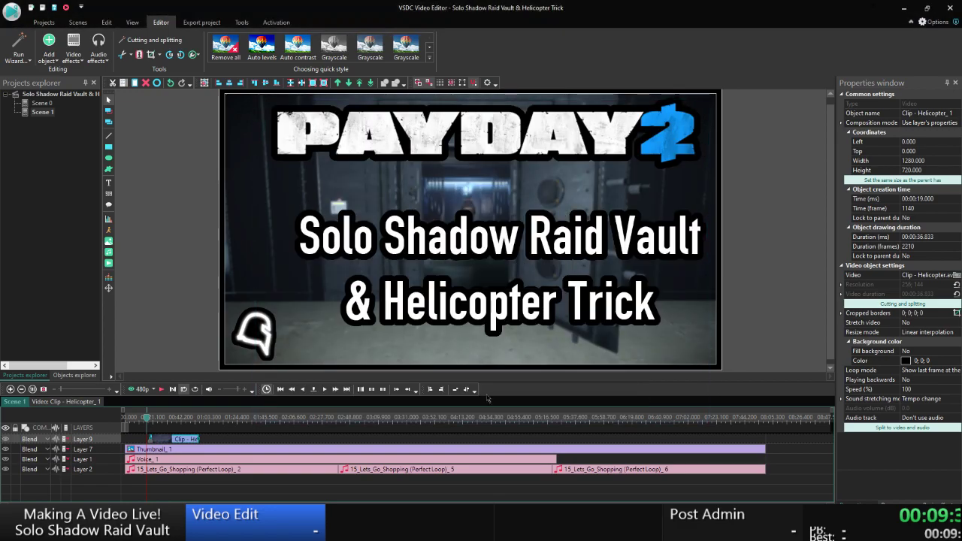
Insert the Clip - Bain text enter compound video from the Video folder at 44 seconds, on a layer above the helicopter clip.
{"action": "left_click", "coordinate": [313, 389]}
{"action": "type", "text": "44.___"}
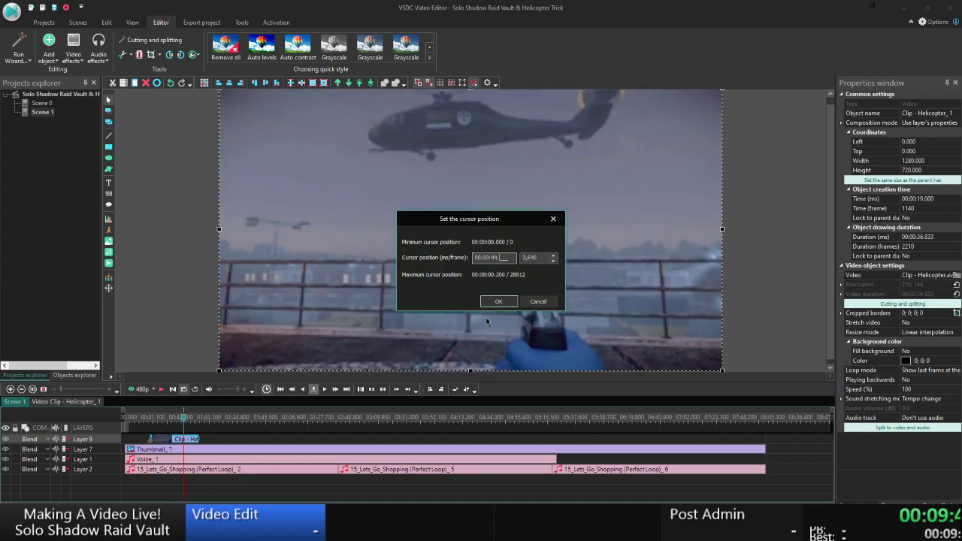
{"action": "left_click", "coordinate": [498, 302]}
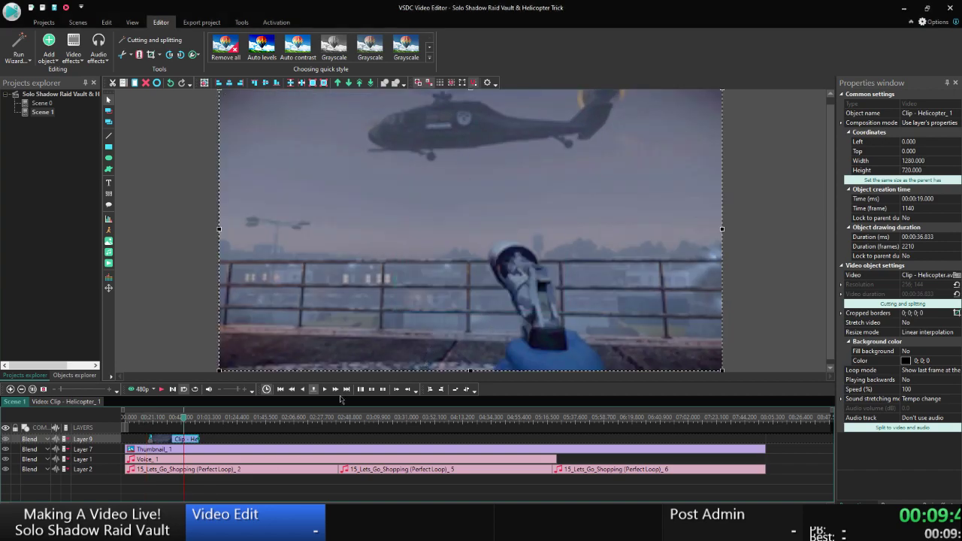
{"action": "left_click", "coordinate": [102, 491]}
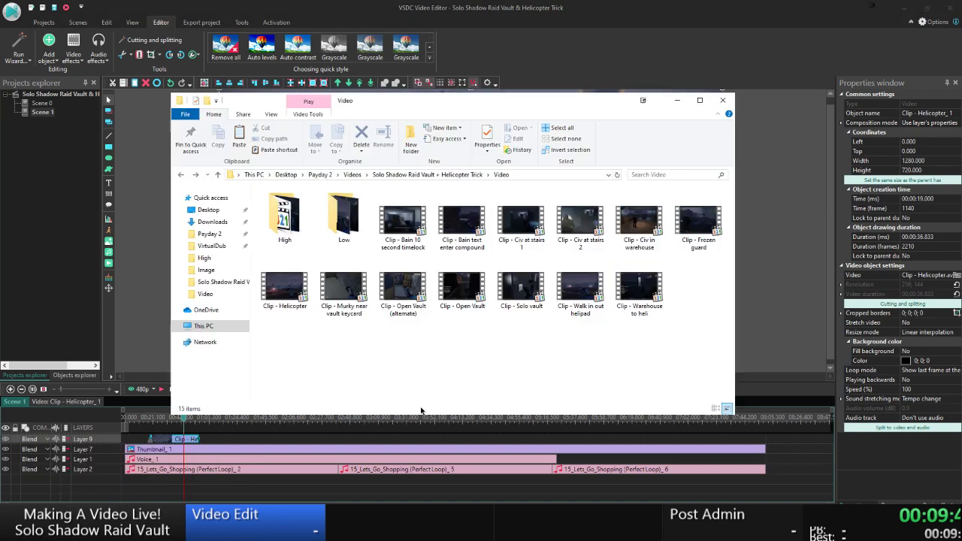
{"action": "left_click", "coordinate": [466, 225]}
{"action": "key", "text": "alt+Tab"}
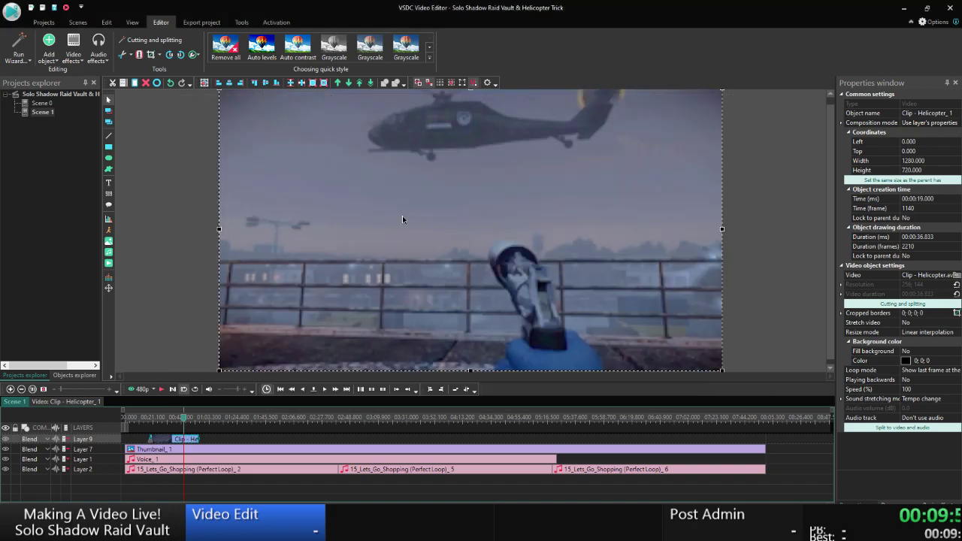
{"action": "key", "text": "ctrl+v"}
{"action": "left_click_drag", "start_coordinate": [93, 451], "coordinate": [96, 438]}
Add a 2-second fade-in transparency effect at the start of the Bain text enter compound clip.
{"action": "right_click", "coordinate": [192, 444]}
{"action": "mouse_move", "coordinate": [226, 374]}
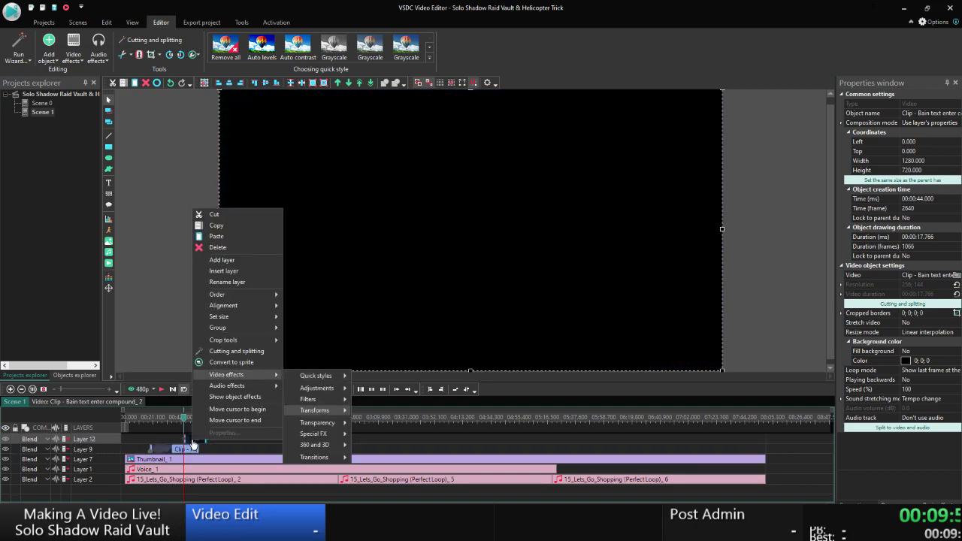
{"action": "mouse_move", "coordinate": [317, 422]}
{"action": "key", "text": "Return"}
{"action": "key", "text": "Return"}
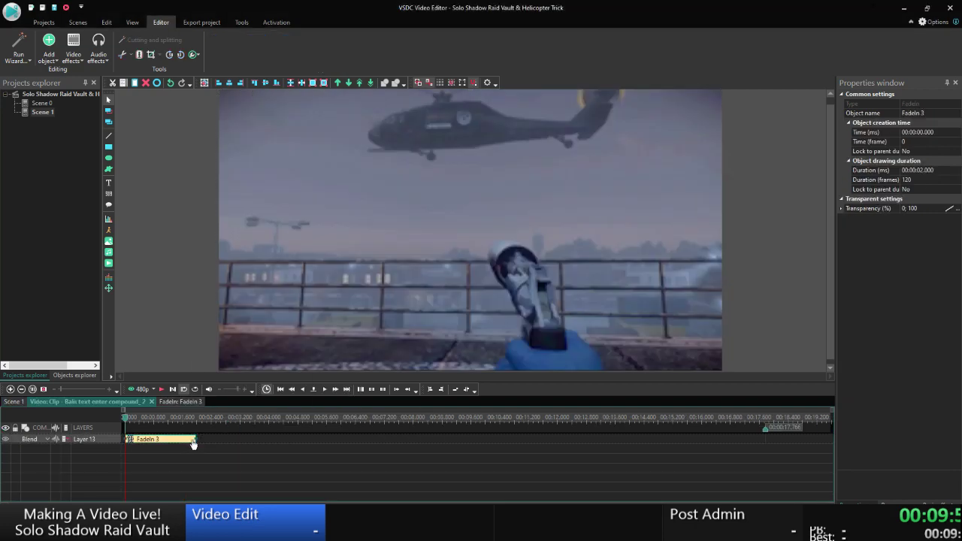
Add an Auto gamma adjustment spanning the whole Bain text enter compound clip, and return to Scene 1.
{"action": "right_click", "coordinate": [110, 438]}
{"action": "mouse_move", "coordinate": [150, 373]}
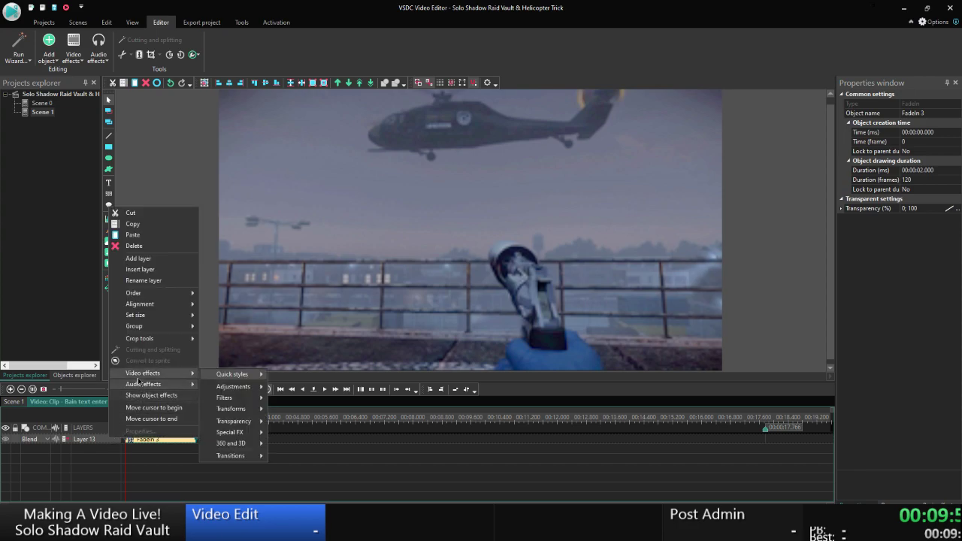
{"action": "mouse_move", "coordinate": [231, 374]}
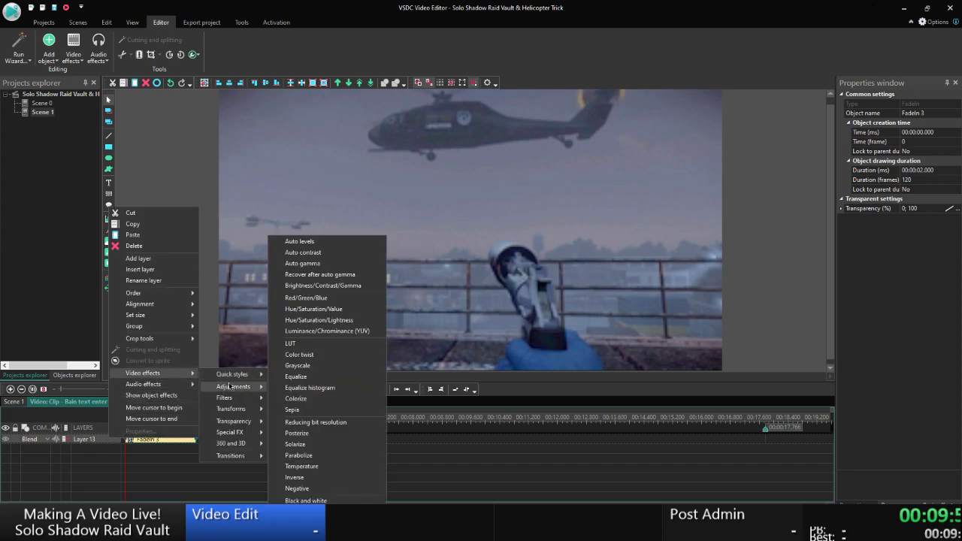
{"action": "left_click", "coordinate": [323, 267]}
{"action": "left_click", "coordinate": [575, 315]}
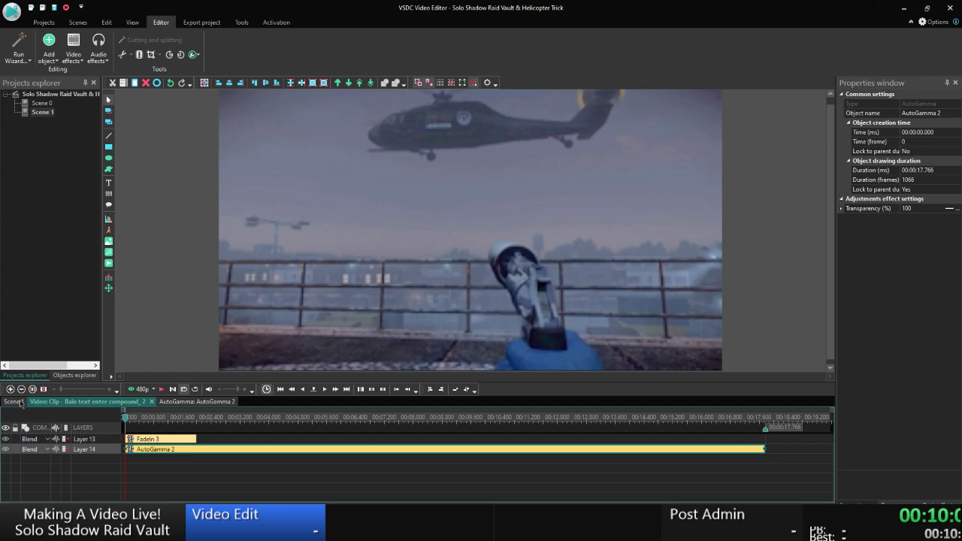
{"action": "left_click", "coordinate": [13, 401]}
Check the storyboard PDF, preview Scene 1 from the start of the helicopter clip, pausing at 22 and 56 seconds, and close the preview.
{"action": "key", "text": "alt+Tab"}
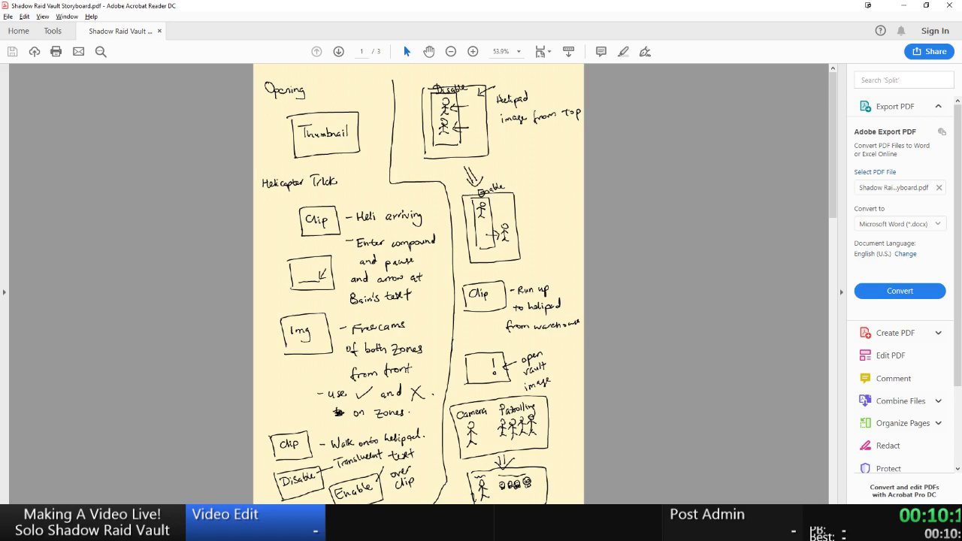
{"action": "key", "text": "alt+Tab"}
{"action": "left_click_drag", "start_coordinate": [184, 423], "coordinate": [160, 427]}
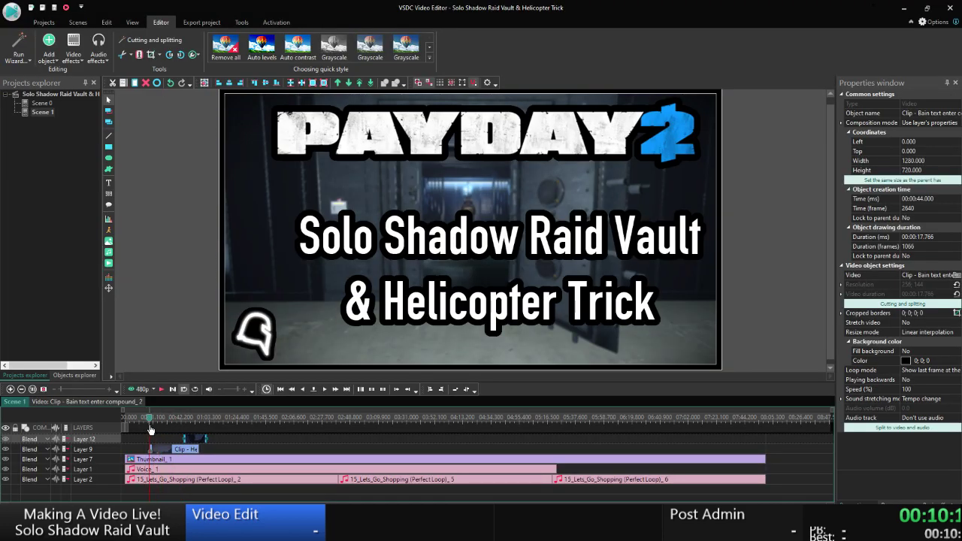
{"action": "left_click", "coordinate": [143, 389]}
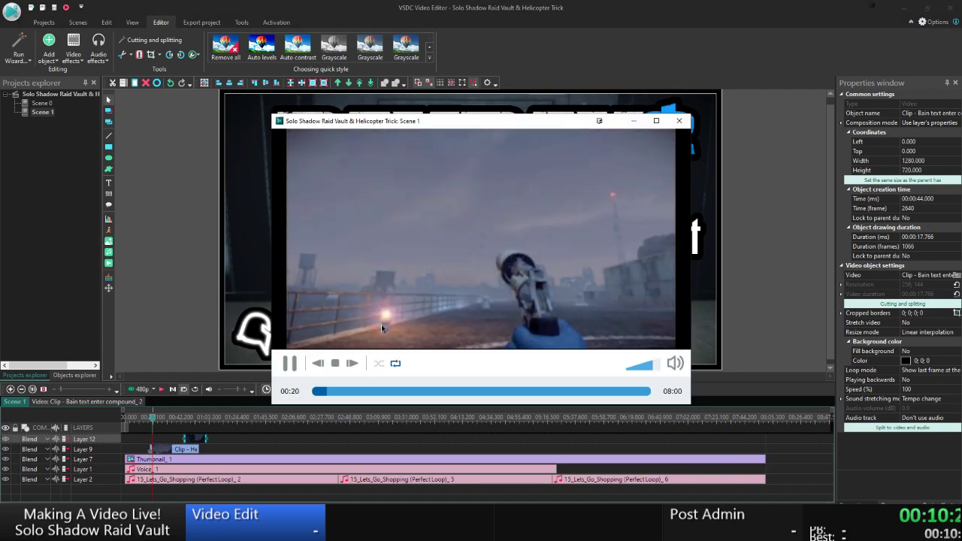
{"action": "left_click", "coordinate": [290, 364]}
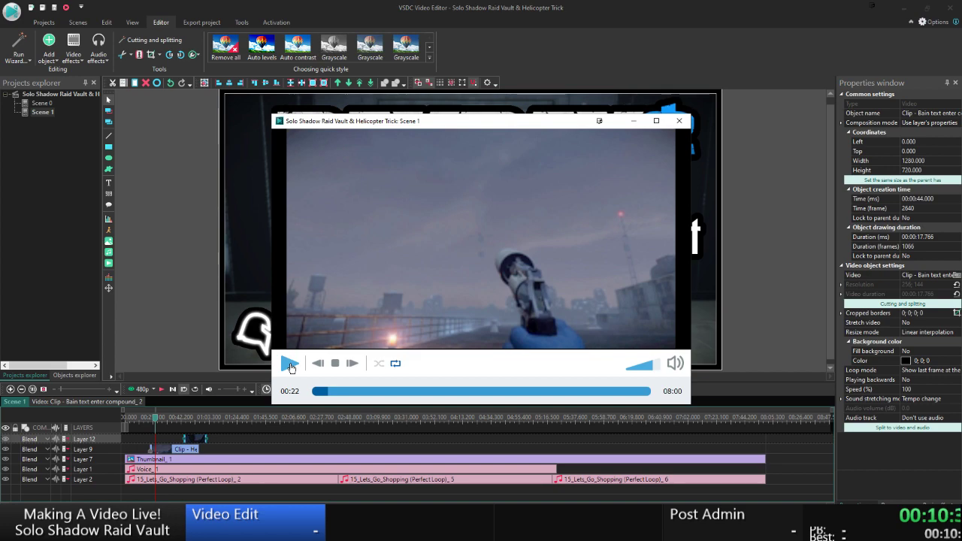
{"action": "left_click", "coordinate": [290, 365]}
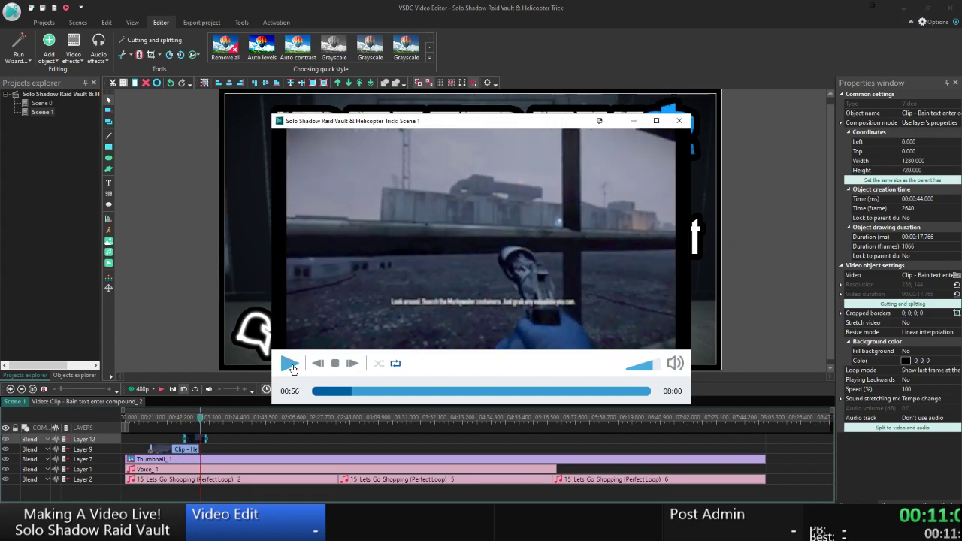
{"action": "key", "text": "Escape"}
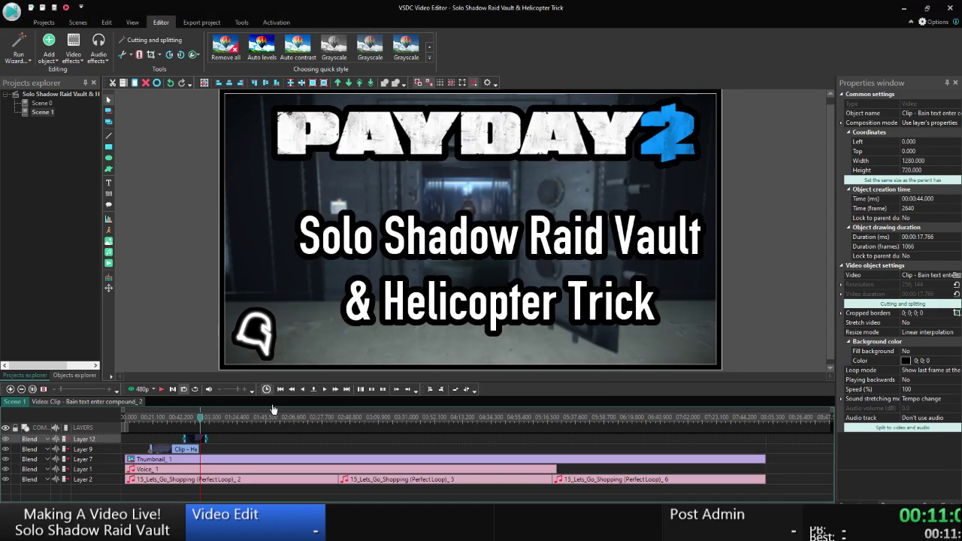
Trim the end of the helicopter clip to 2 seconds after the Bain text enter compound clip starts, giving a 27-second duration.
{"action": "left_click", "coordinate": [201, 451]}
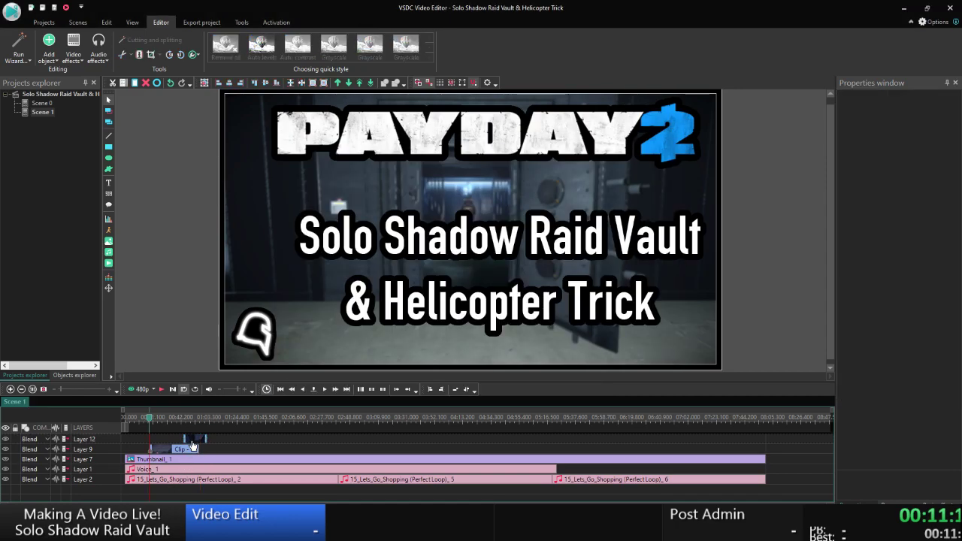
{"action": "right_click", "coordinate": [192, 445]}
{"action": "left_click", "coordinate": [221, 418]}
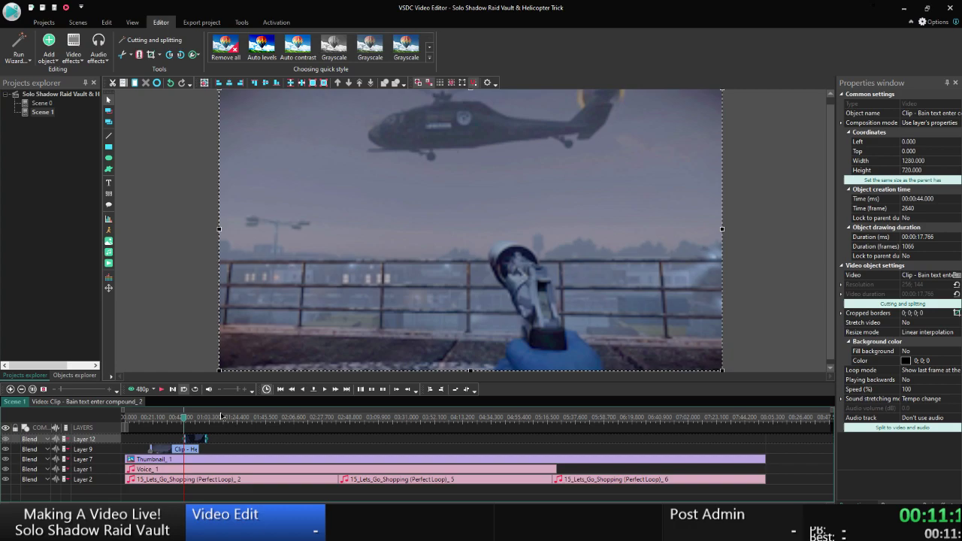
{"action": "left_click", "coordinate": [336, 389]}
{"action": "left_click", "coordinate": [205, 453]}
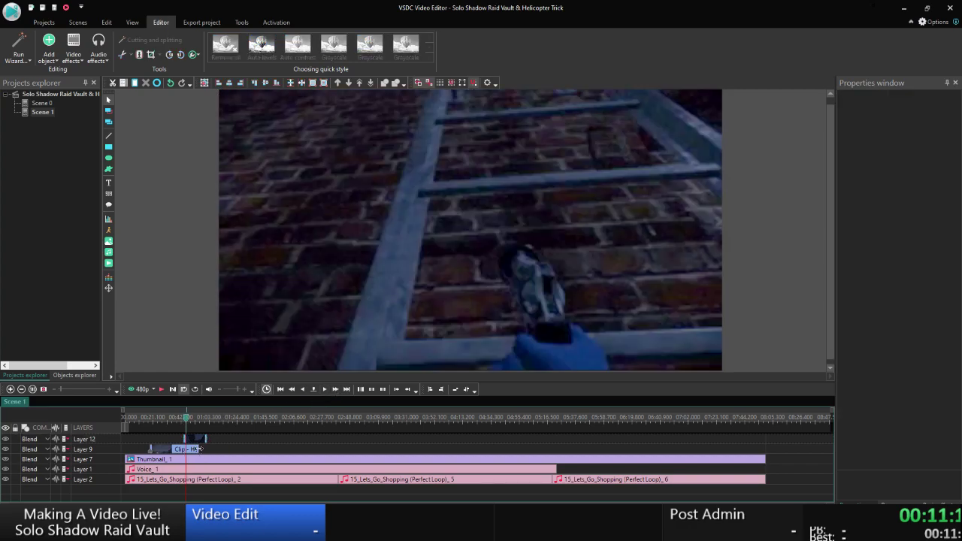
{"action": "left_click", "coordinate": [199, 448]}
{"action": "left_click_drag", "start_coordinate": [188, 451], "coordinate": [187, 451]}
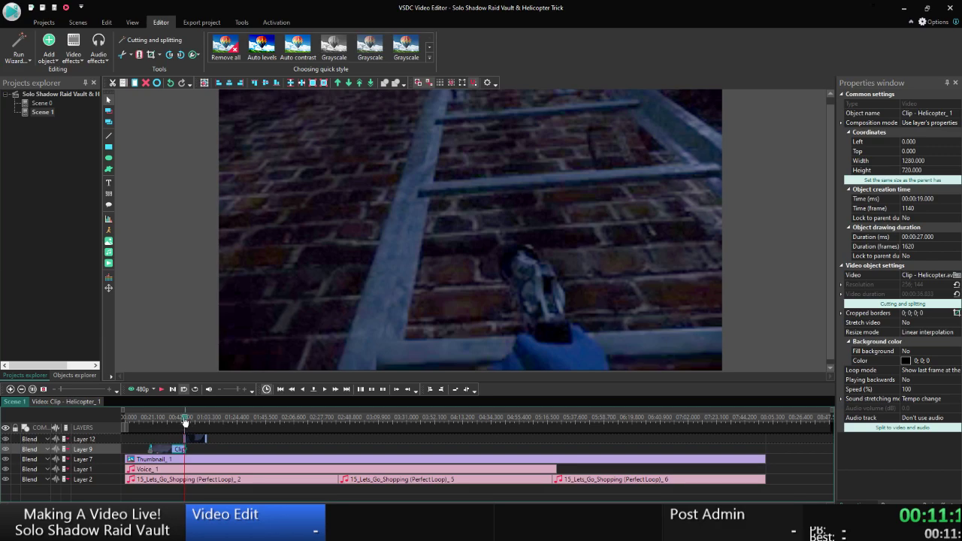
Preview the transition from the helicopter clip into the Bain text enter compound clip, and close the preview.
{"action": "left_click", "coordinate": [179, 423]}
{"action": "left_click", "coordinate": [146, 390]}
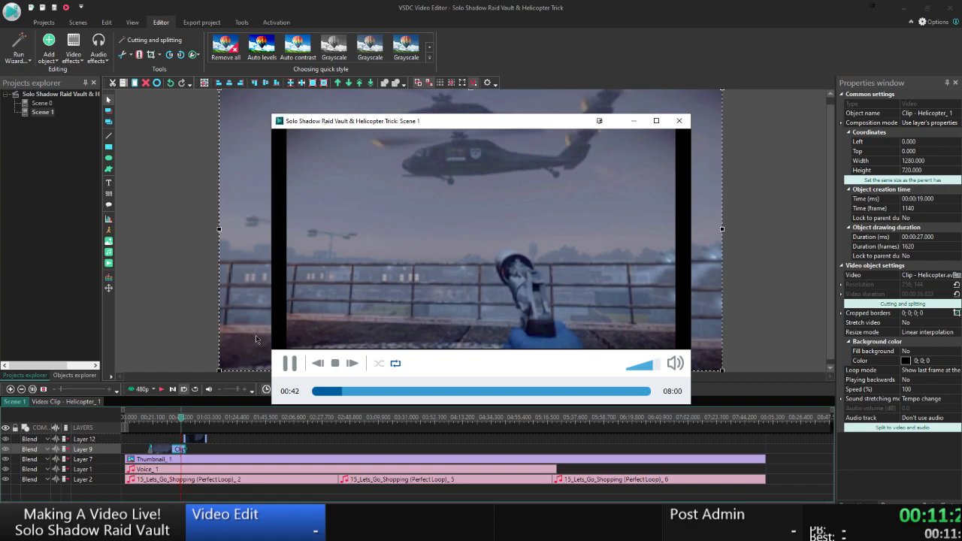
{"action": "left_click", "coordinate": [290, 364]}
{"action": "key", "text": "Escape"}
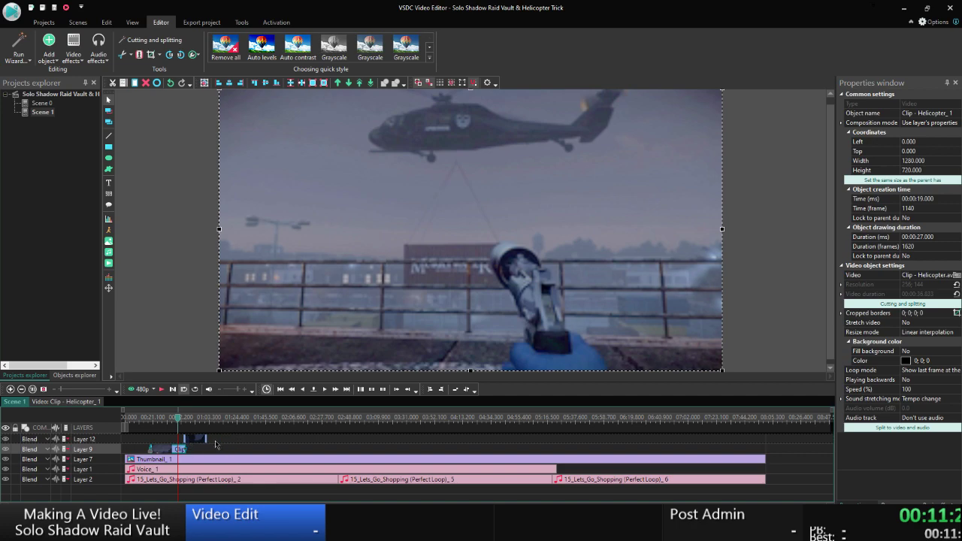
Set the Bain text enter compound clip's creation time to 00:00:43.000.
{"action": "left_click", "coordinate": [216, 444]}
{"action": "right_click", "coordinate": [199, 441]}
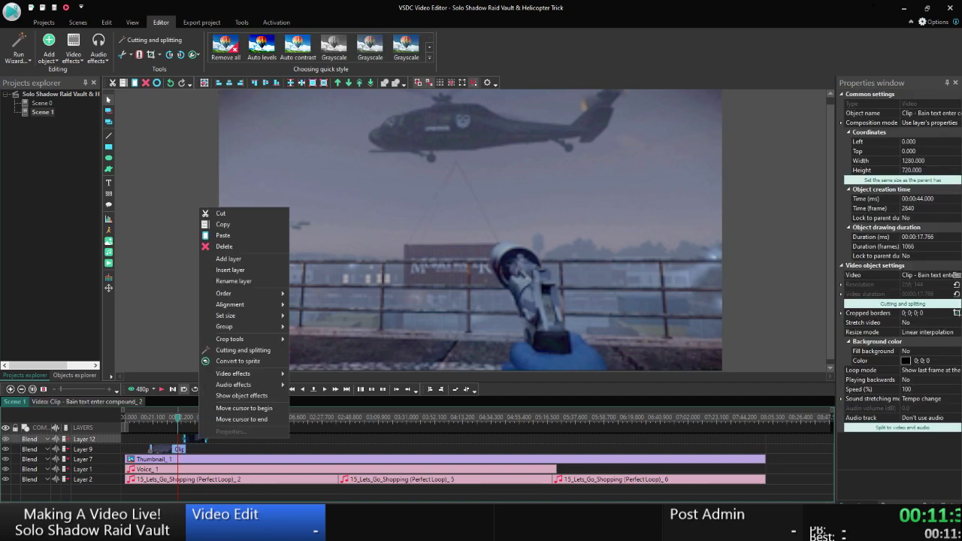
{"action": "left_click", "coordinate": [923, 199]}
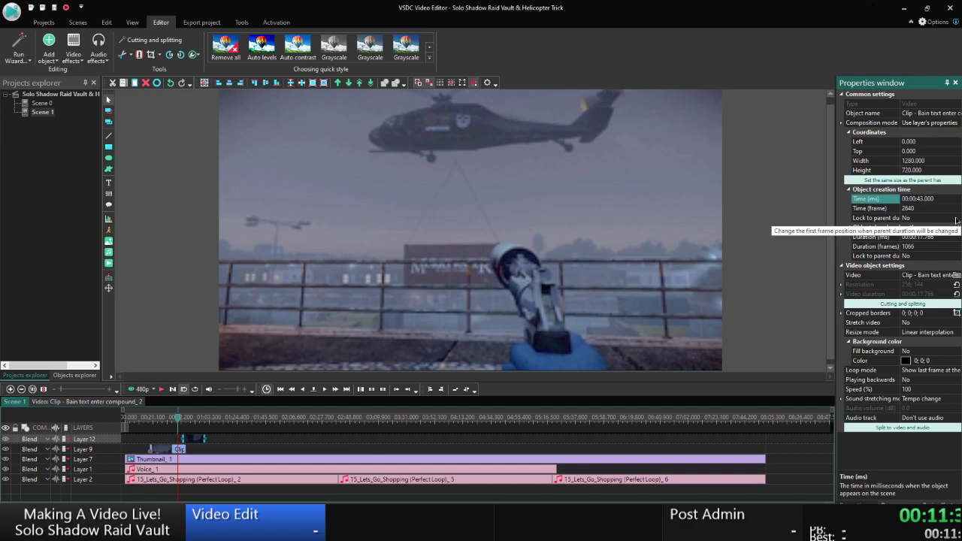
{"action": "key", "text": "Return"}
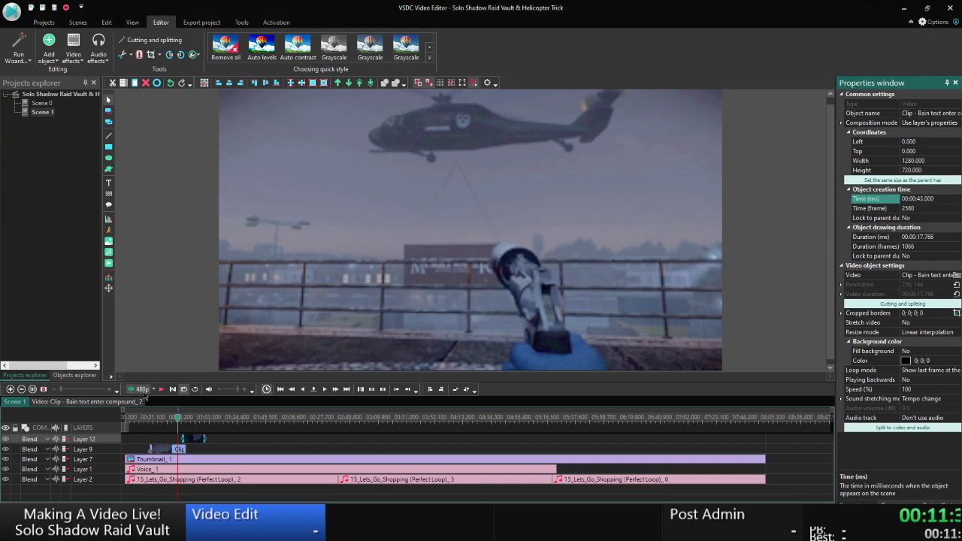
Preview the retimed Bain text enter compound clip, pausing at 55 and 56 seconds around Bain's subtitle, and close the preview.
{"action": "left_click", "coordinate": [142, 389]}
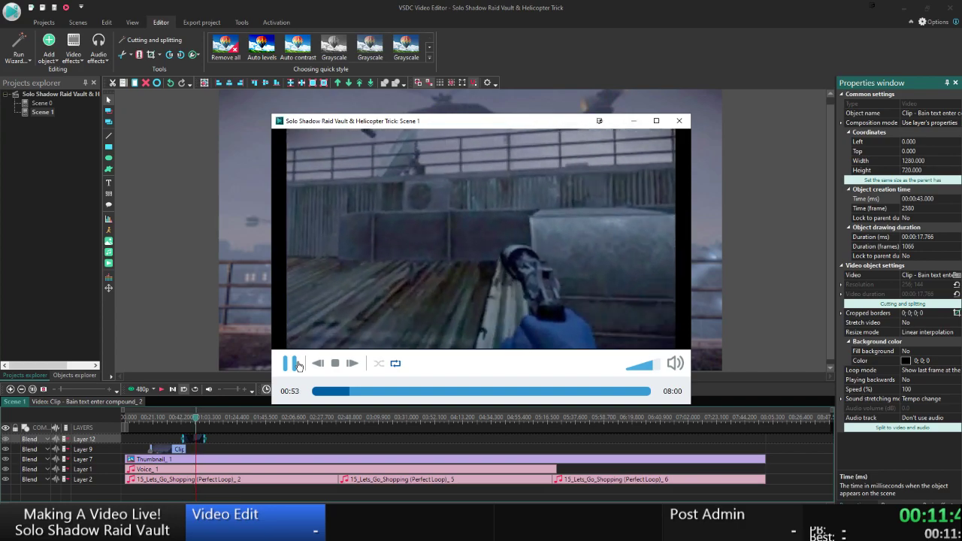
{"action": "left_click", "coordinate": [299, 365]}
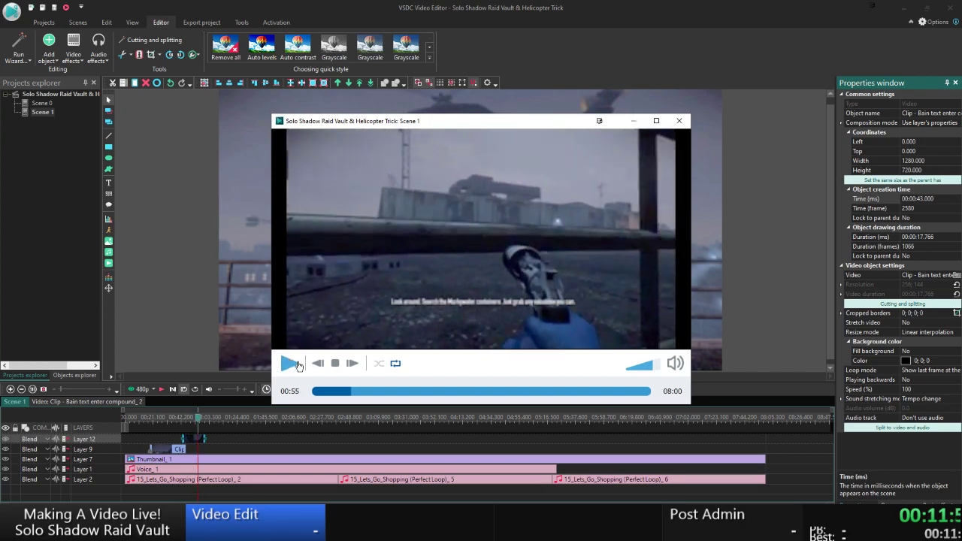
{"action": "left_click", "coordinate": [299, 365]}
{"action": "left_click", "coordinate": [298, 365]}
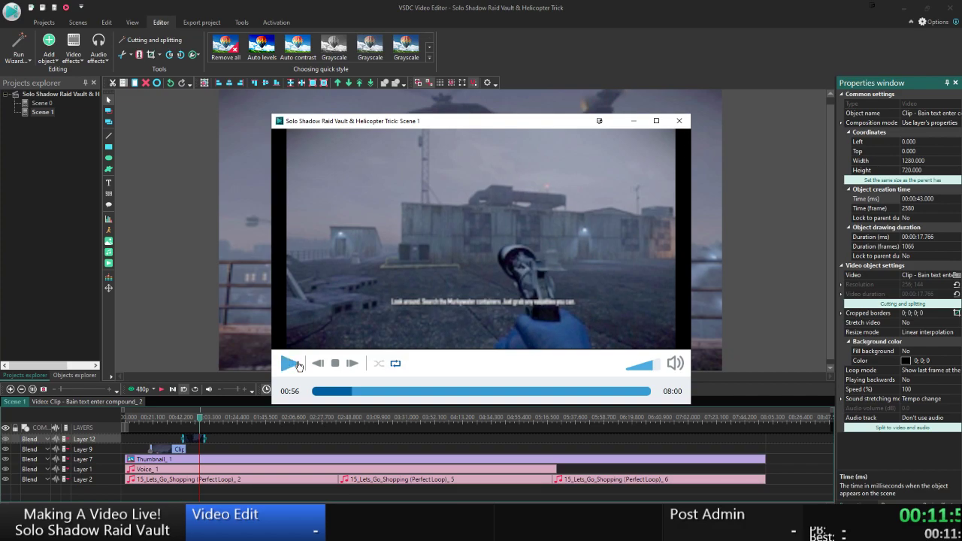
{"action": "key", "text": "Escape"}
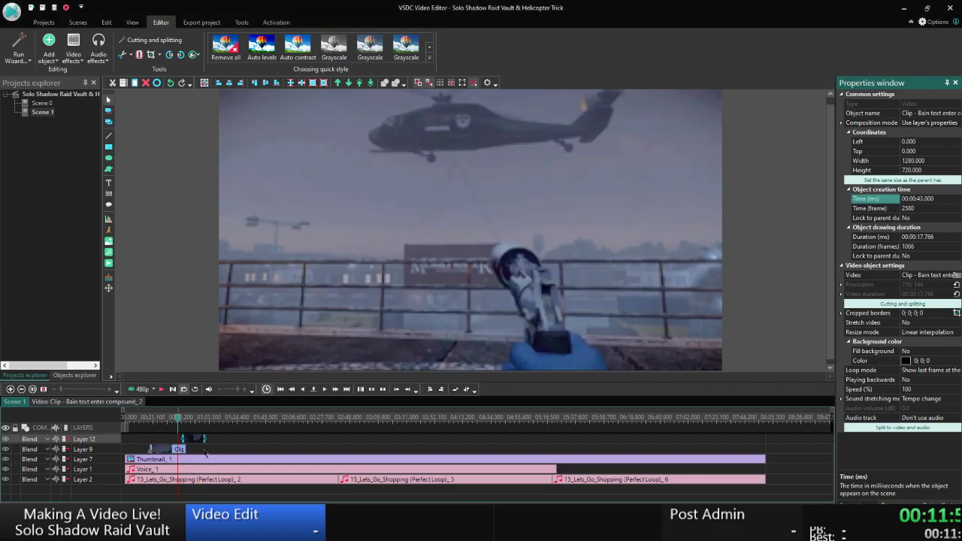
Shorten the helicopter clip to 26 seconds so it ends 2 seconds after the Bain text enter compound clip begins.
{"action": "left_click", "coordinate": [204, 452]}
{"action": "right_click", "coordinate": [198, 440]}
{"action": "left_click", "coordinate": [256, 404]}
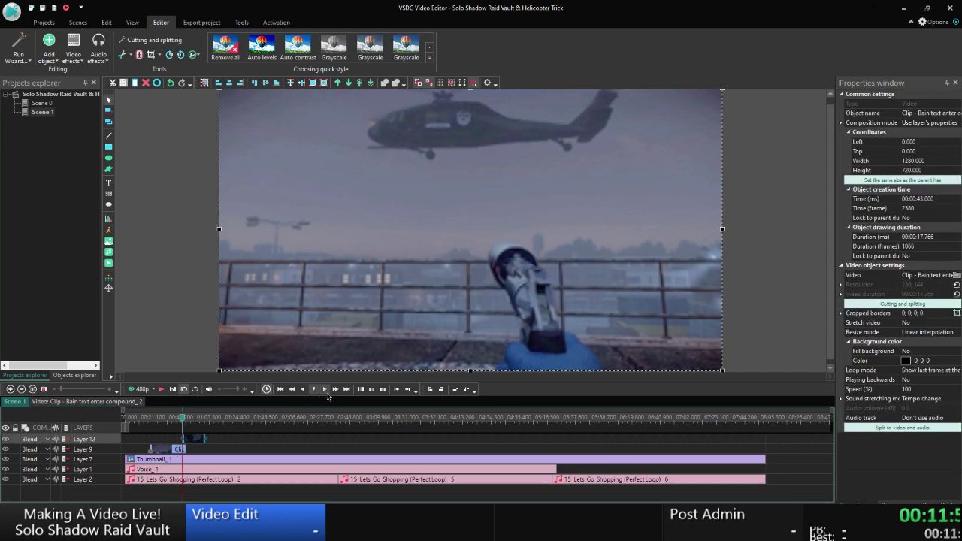
{"action": "left_click", "coordinate": [334, 391]}
{"action": "left_click", "coordinate": [184, 448]}
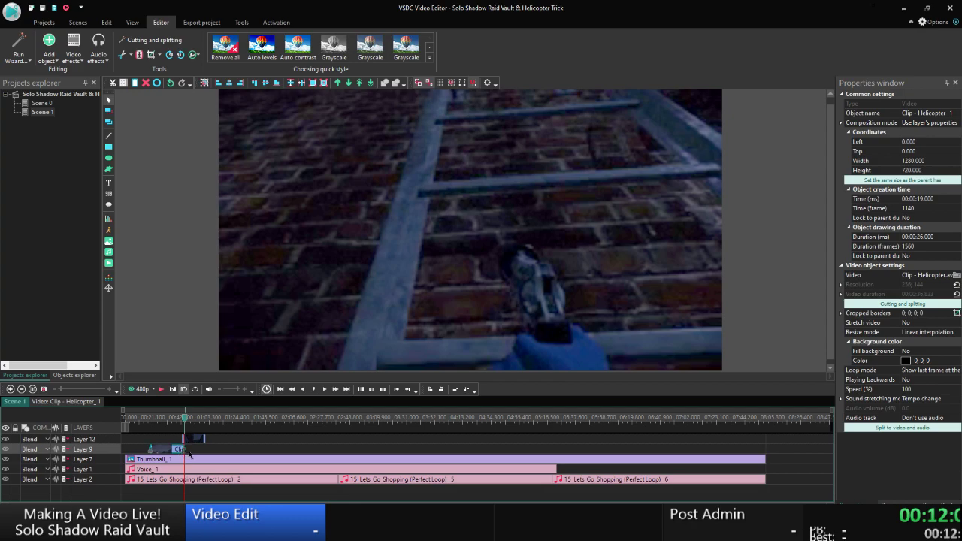
Place the timeline cursor at 45 seconds, 2 seconds after the start of the Bain text enter compound clip.
{"action": "left_click", "coordinate": [195, 439]}
{"action": "right_click", "coordinate": [196, 438]}
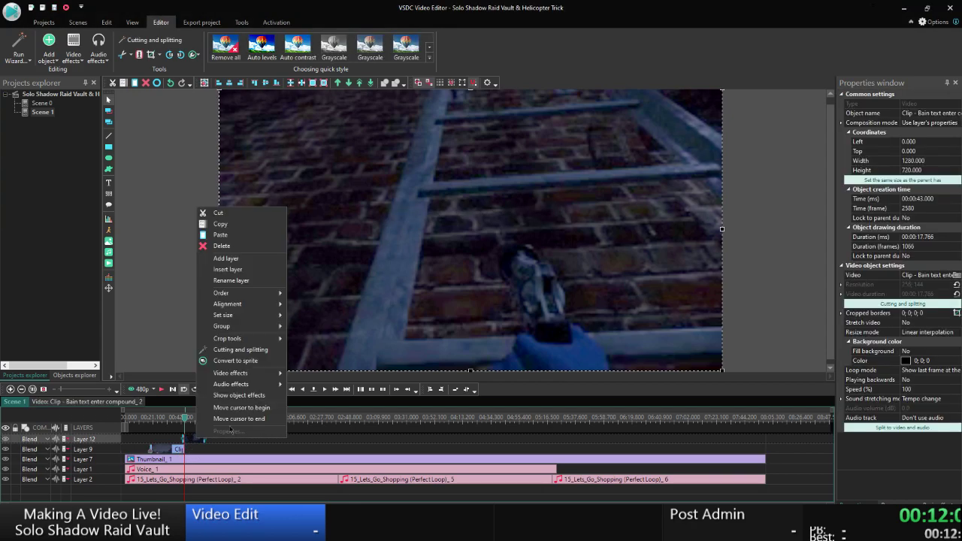
{"action": "left_click", "coordinate": [241, 407]}
{"action": "left_click", "coordinate": [231, 451]}
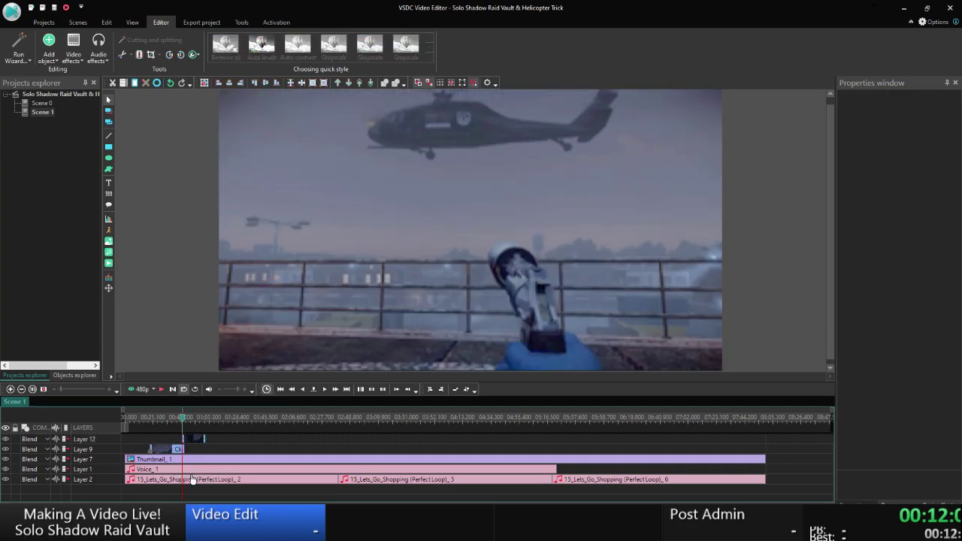
{"action": "left_click", "coordinate": [332, 392]}
Compare the "So what actually happens" passage in the Script document with the current frame in the video editor.
{"action": "key", "text": "alt+Tab"}
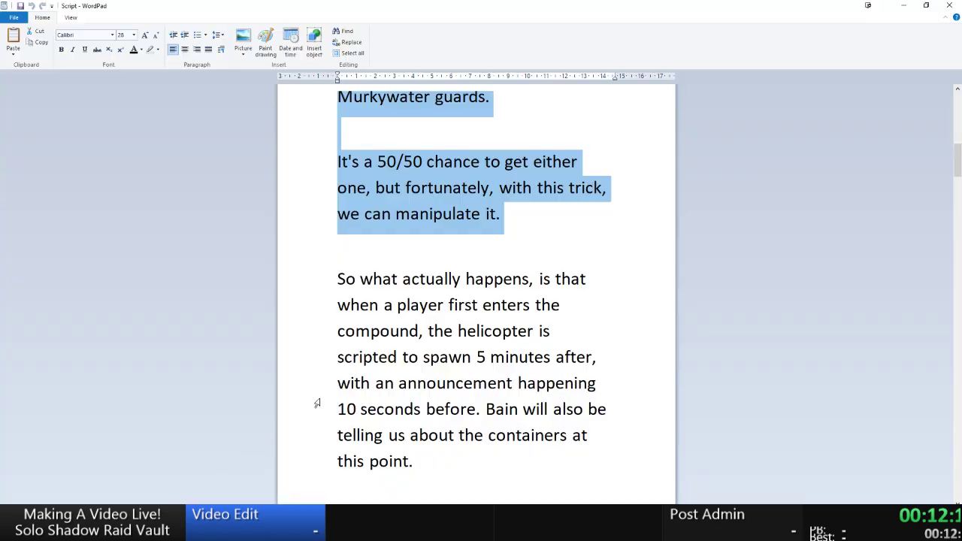
{"action": "left_click", "coordinate": [448, 359]}
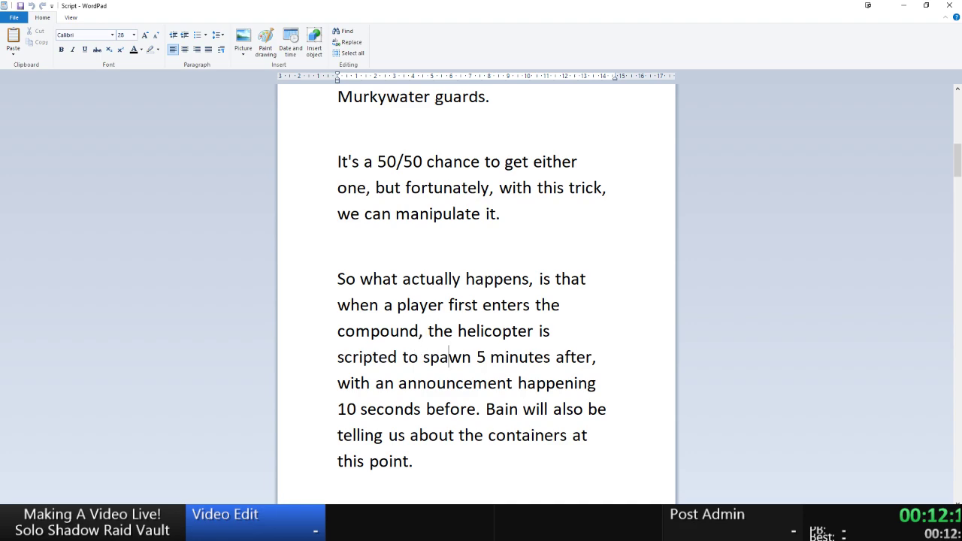
{"action": "key", "text": "alt+Tab"}
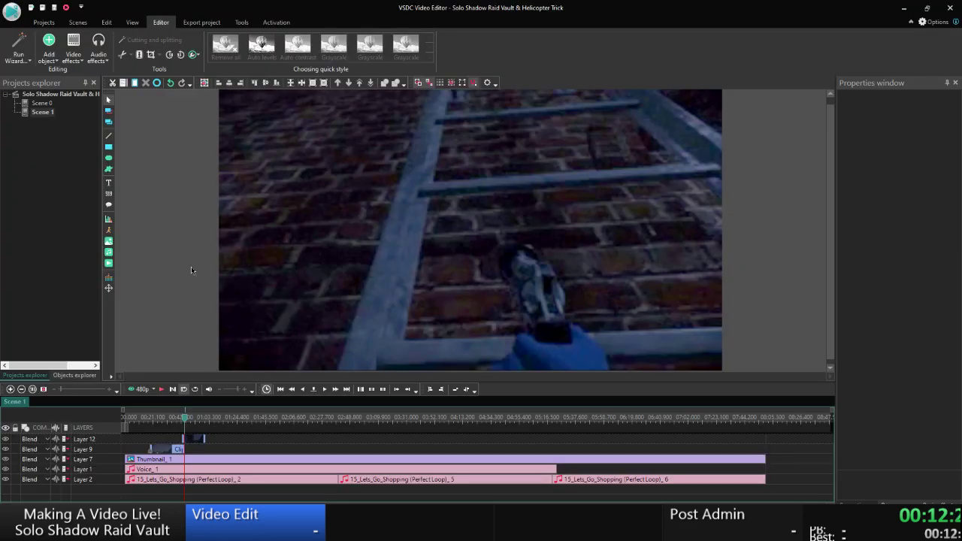
{"action": "key", "text": "alt+Tab"}
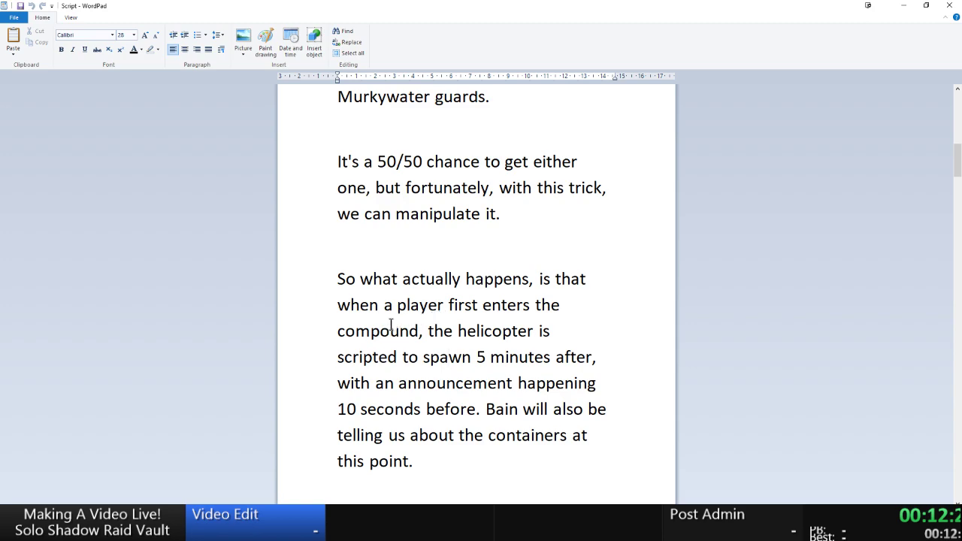
{"action": "key", "text": "alt+Tab"}
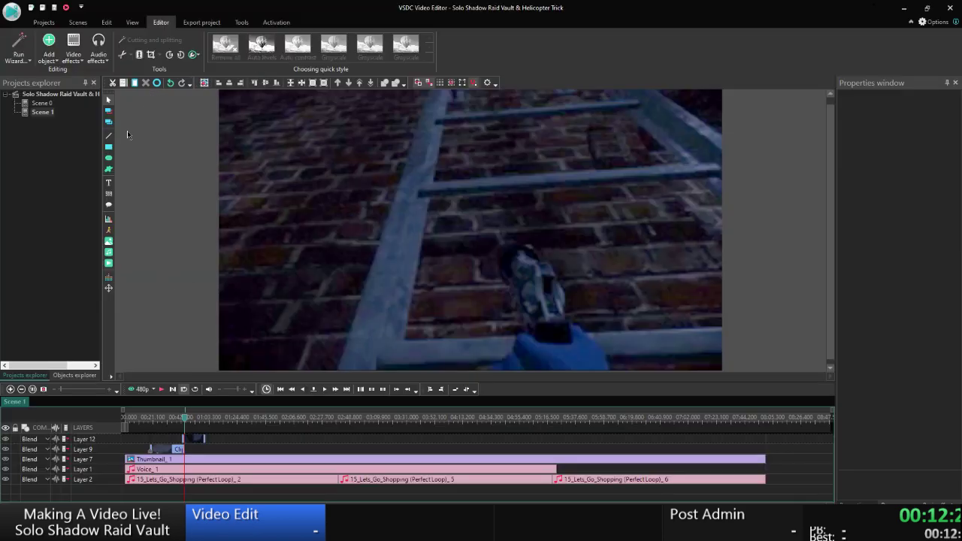
Add a two-line text object at 45 seconds reading "Helicopter spawns 5 minutes / after a player first enters compound".
{"action": "left_click", "coordinate": [113, 186]}
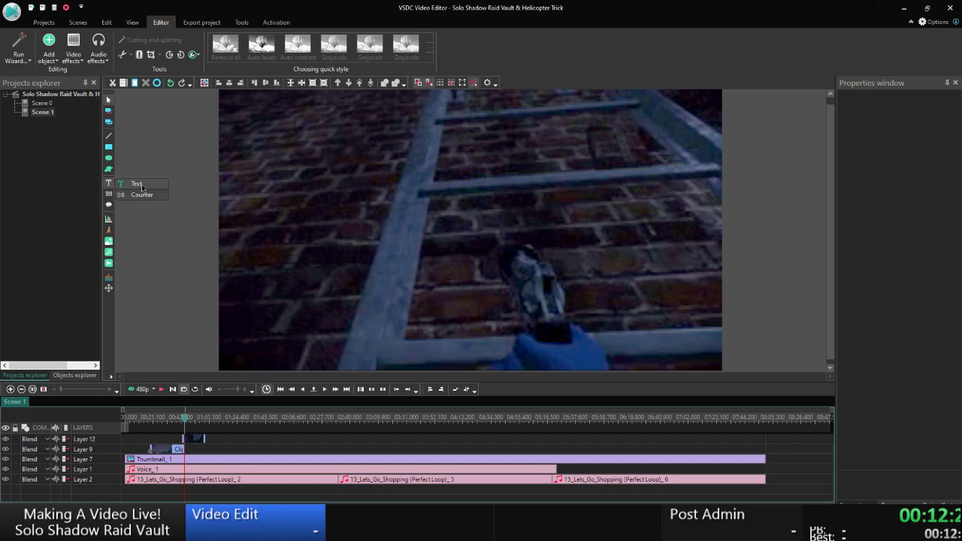
{"action": "left_click", "coordinate": [574, 315]}
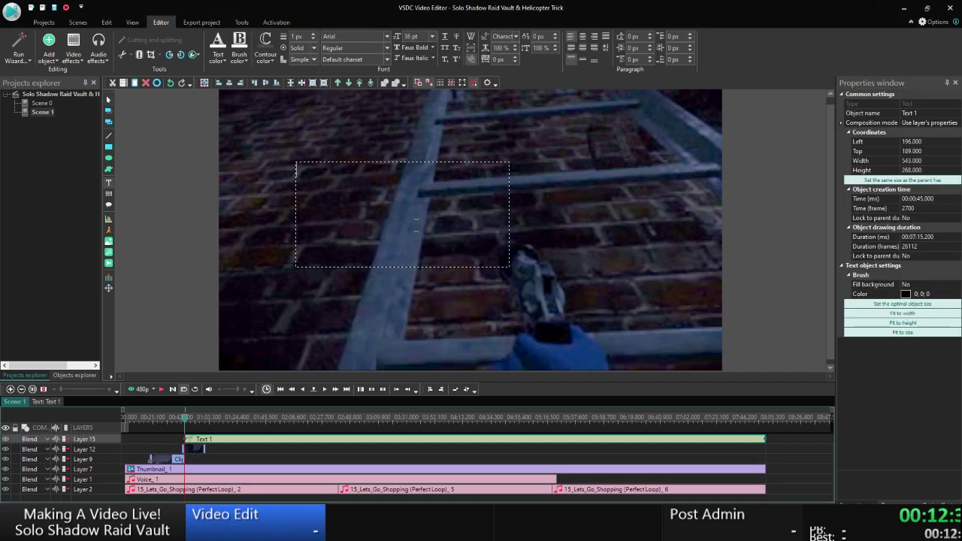
{"action": "type", "text": "Helicopter "}
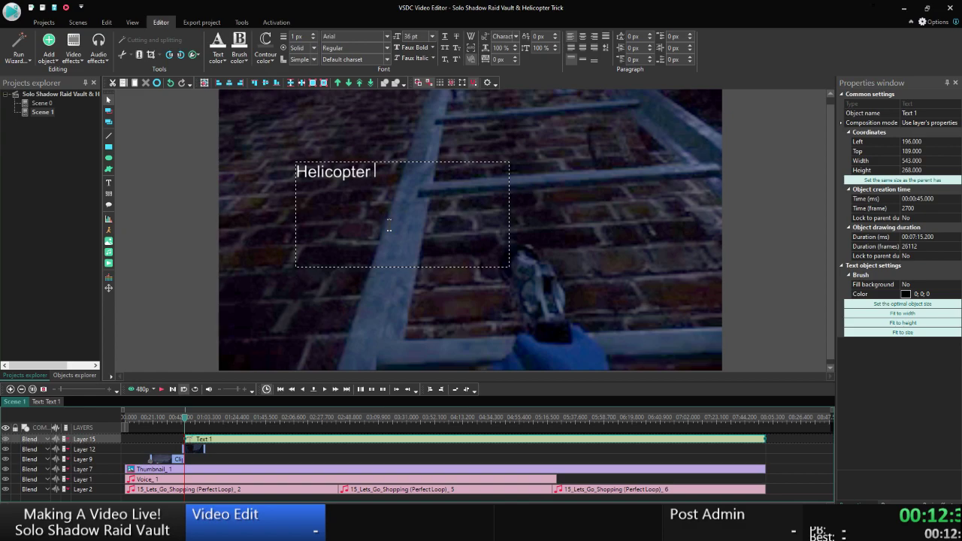
{"action": "type", "text": "spawns"}
{"action": "key", "text": "alt+Tab"}
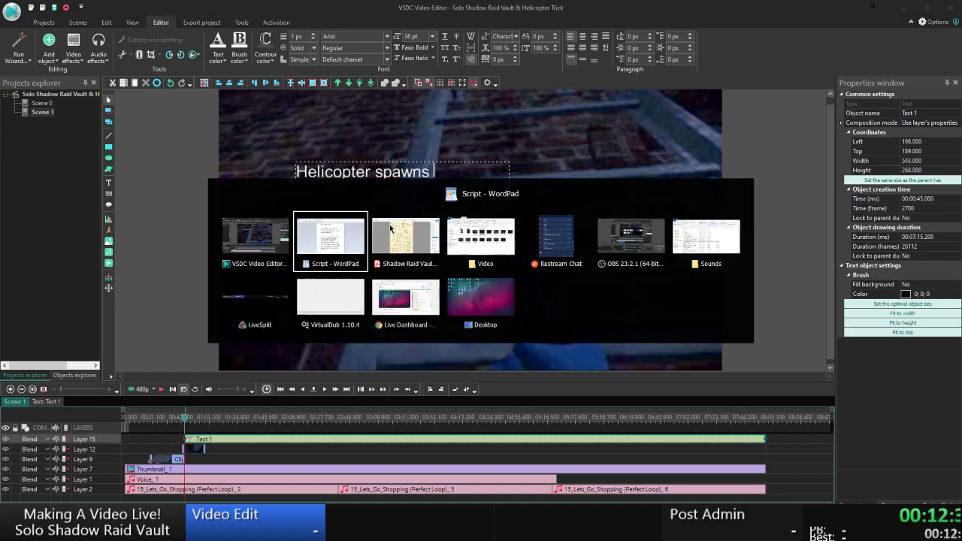
{"action": "key", "text": "alt+Tab"}
{"action": "type", "text": "5"}
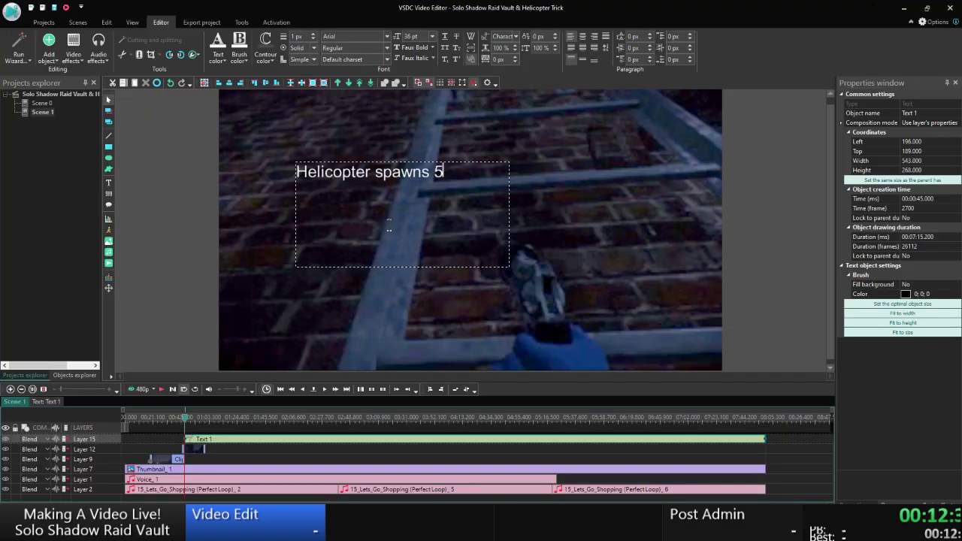
{"action": "type", "text": " minutes"}
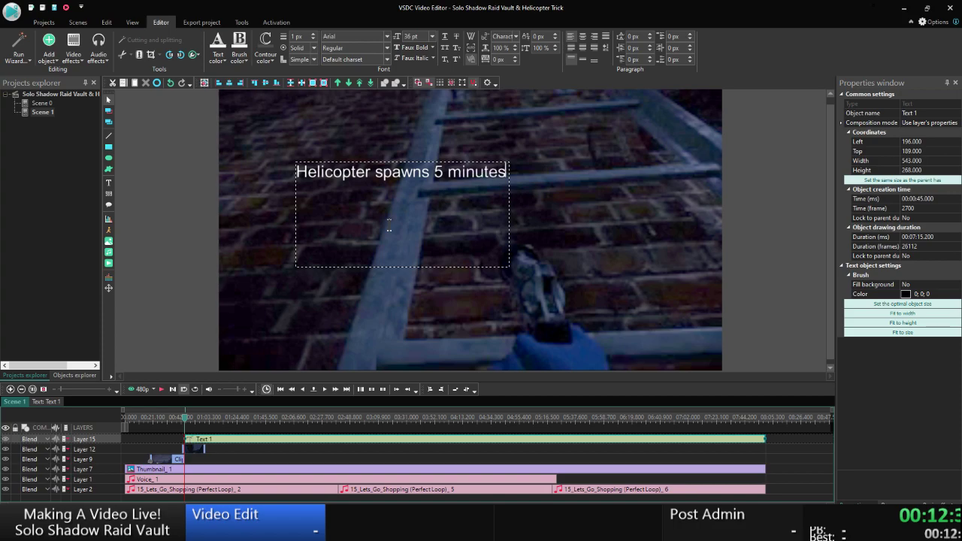
{"action": "type", "text": " after a player first enters co"}
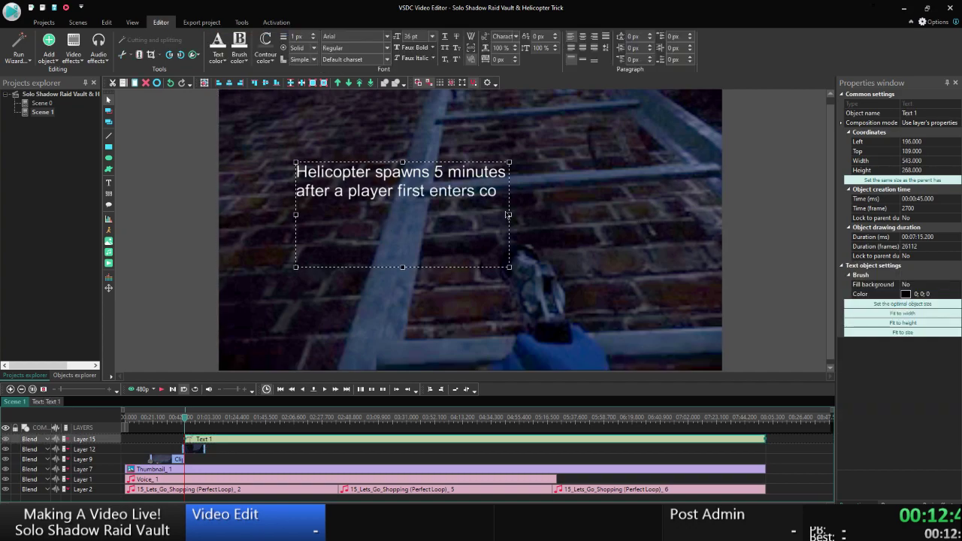
Make the helicopter caption the same size as its parent scene and centre its text horizontally and vertically.
{"action": "left_click_drag", "start_coordinate": [510, 214], "coordinate": [737, 219]}
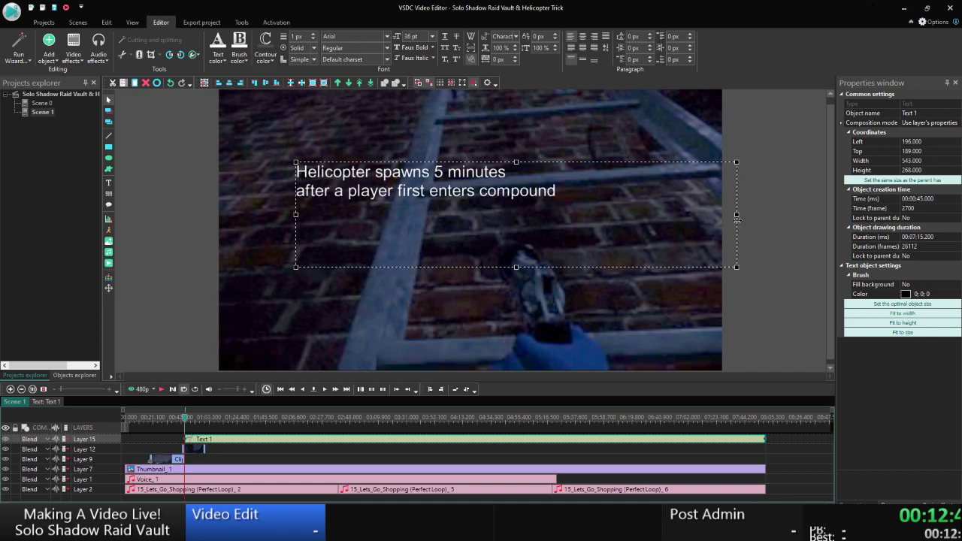
{"action": "left_click", "coordinate": [879, 180]}
{"action": "left_click", "coordinate": [776, 196]}
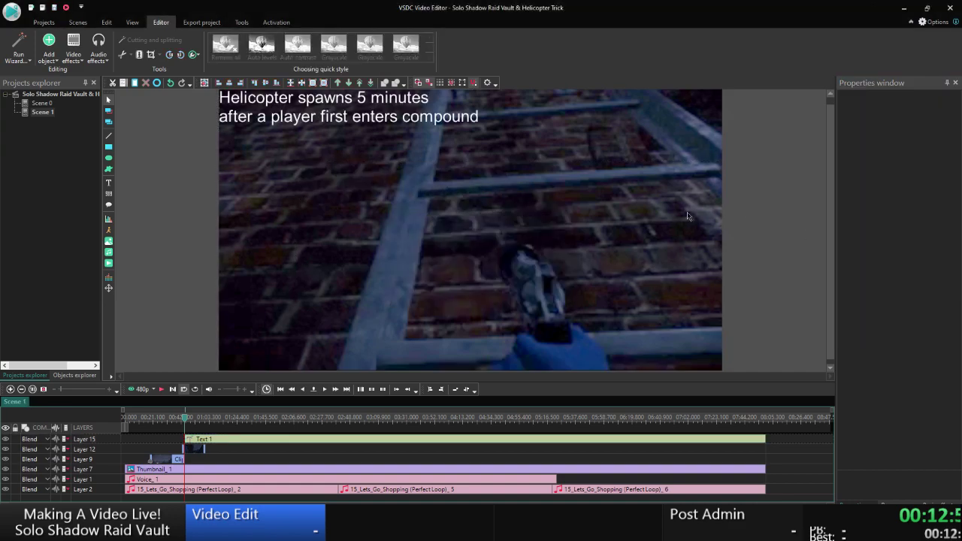
{"action": "left_click", "coordinate": [517, 235]}
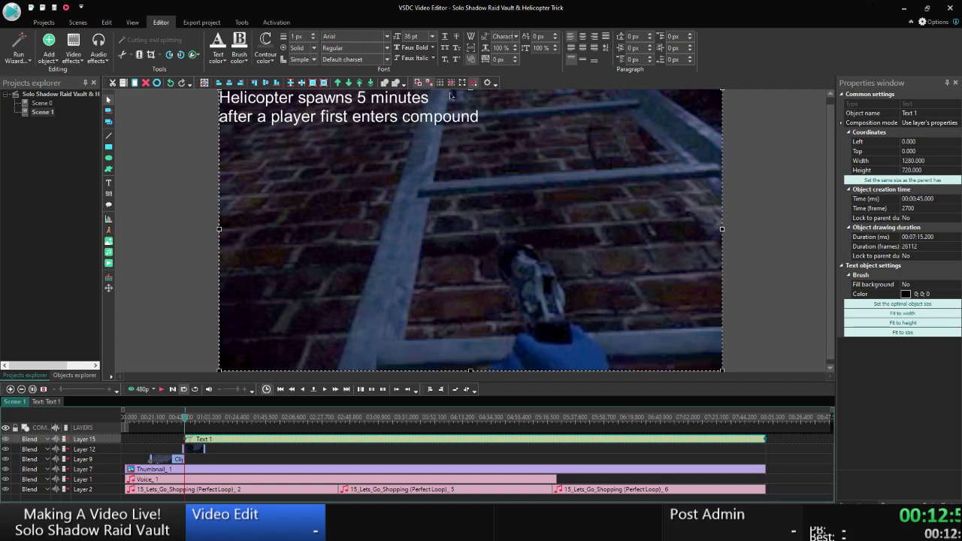
{"action": "left_click", "coordinate": [582, 36]}
{"action": "left_click", "coordinate": [583, 59]}
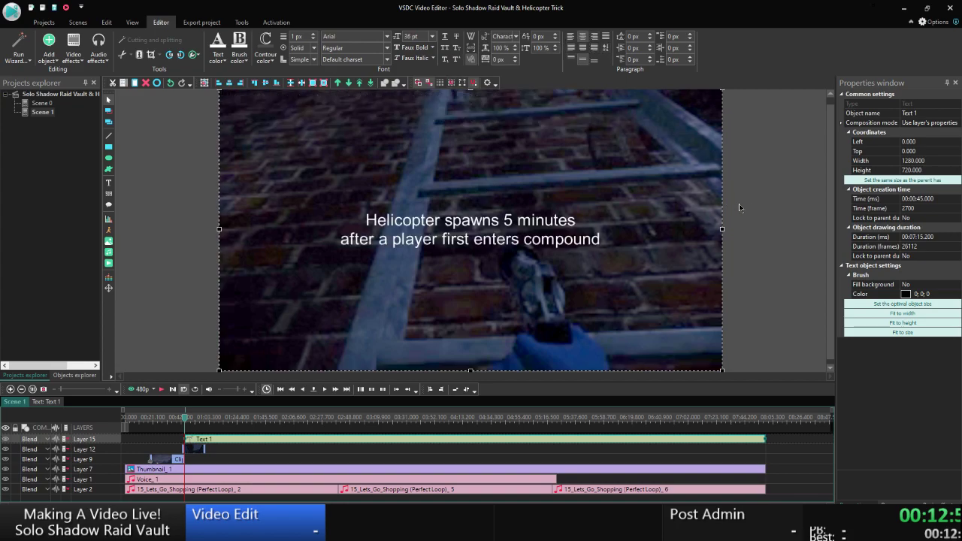
{"action": "left_click", "coordinate": [769, 209]}
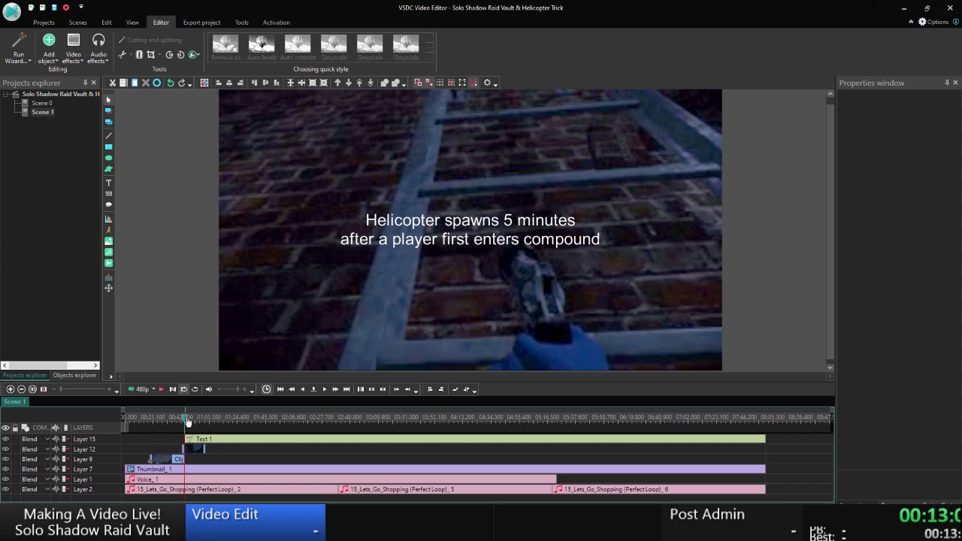
Preview the scene from just before the helicopter caption, replaying and pausing around 50 seconds, and close the preview.
{"action": "left_click_drag", "start_coordinate": [186, 420], "coordinate": [182, 420]}
{"action": "left_click", "coordinate": [139, 390]}
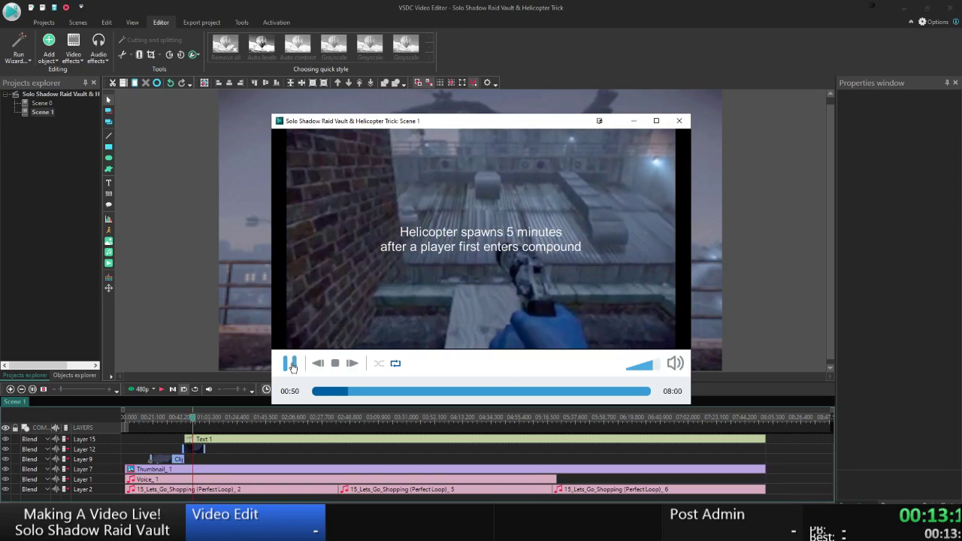
{"action": "left_click", "coordinate": [290, 364]}
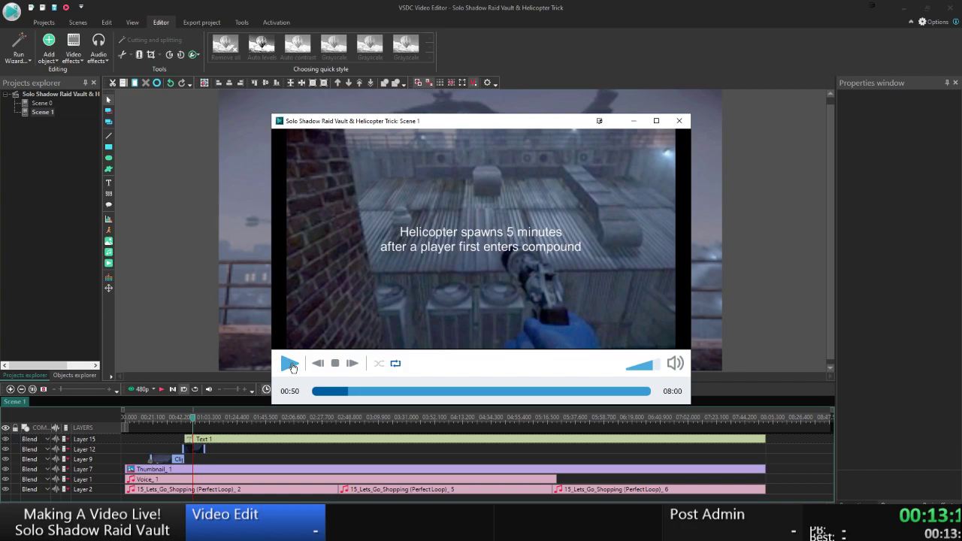
{"action": "left_click", "coordinate": [344, 392]}
{"action": "left_click", "coordinate": [288, 364]}
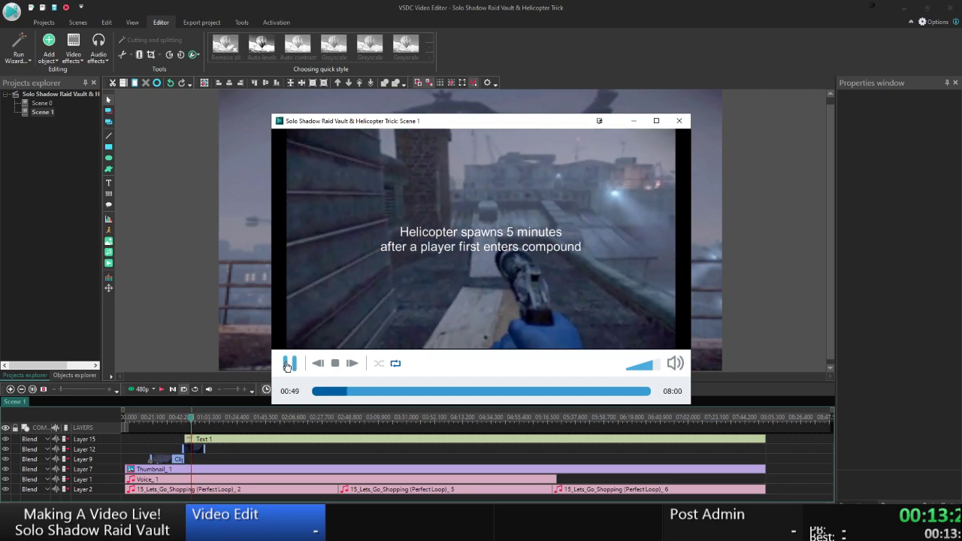
{"action": "left_click", "coordinate": [286, 365]}
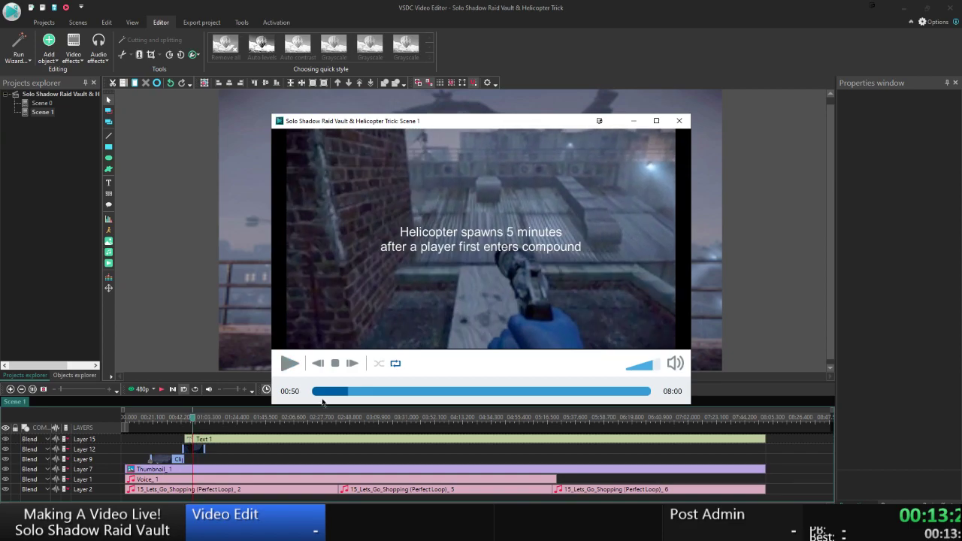
{"action": "key", "text": "Escape"}
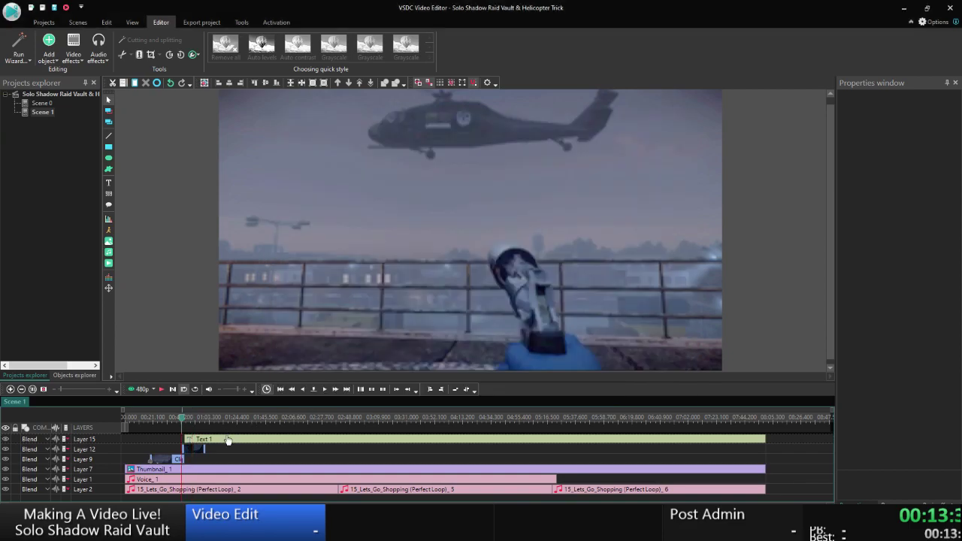
Set the helicopter caption's creation time to 00:00:49.500.
{"action": "left_click", "coordinate": [228, 440]}
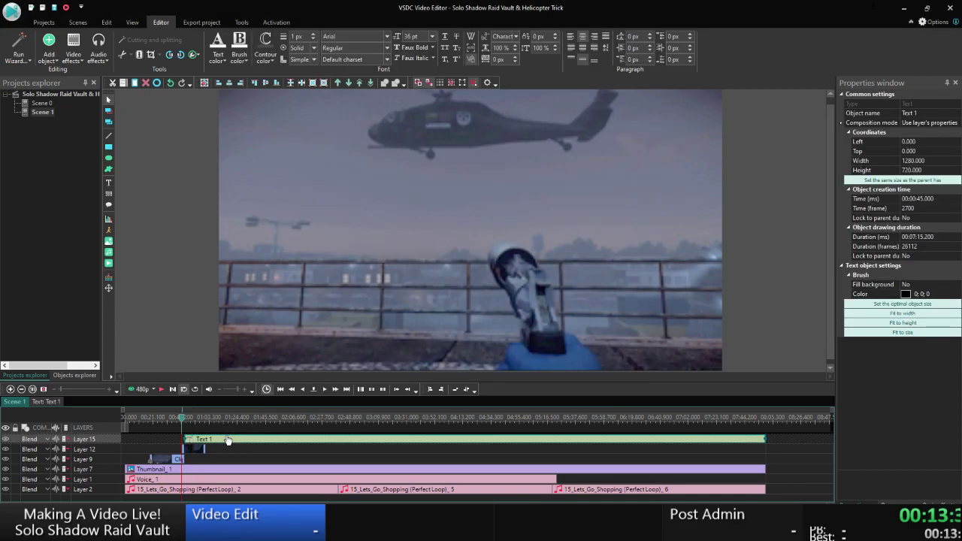
{"action": "left_click", "coordinate": [922, 200]}
{"action": "left_click", "coordinate": [923, 199]}
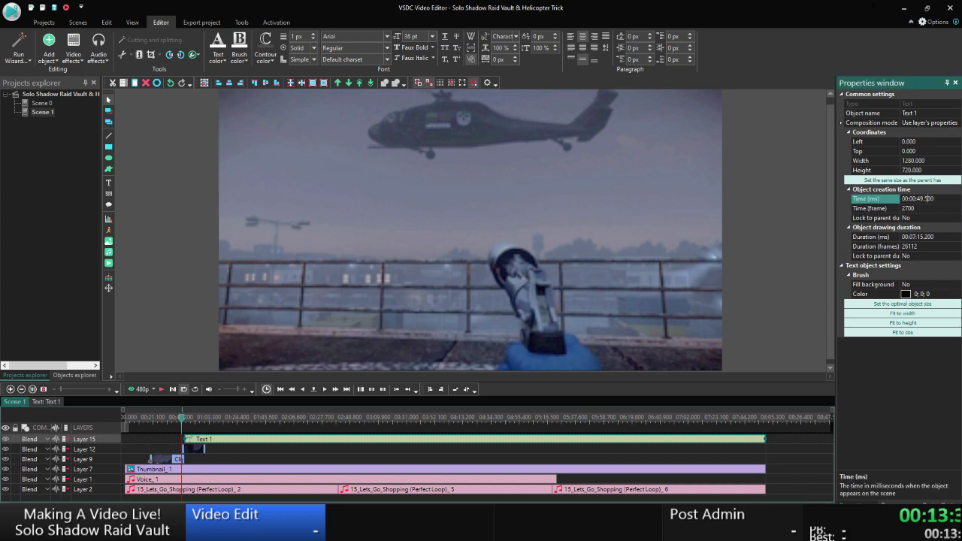
{"action": "key", "text": "Return"}
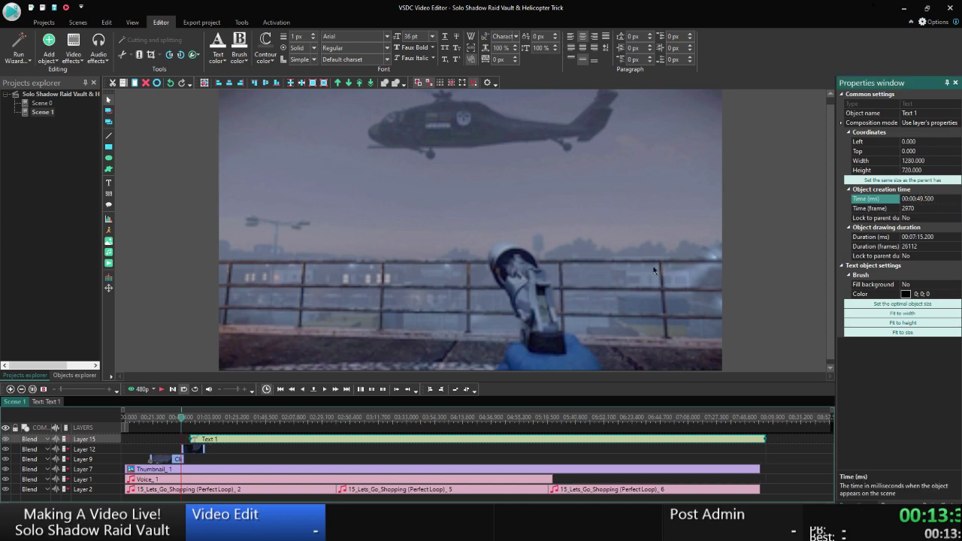
Apply a Fade in transparency effect to the helicopter caption and return to the Scene 1 timeline.
{"action": "right_click", "coordinate": [238, 443]}
{"action": "key", "text": "Up"}
{"action": "key", "text": "Up"}
{"action": "key", "text": "Up"}
{"action": "key", "text": "Up"}
{"action": "key", "text": "Up"}
{"action": "key", "text": "Right"}
{"action": "key", "text": "Down"}
{"action": "key", "text": "Down"}
{"action": "key", "text": "Down"}
{"action": "key", "text": "Down"}
{"action": "key", "text": "Right"}
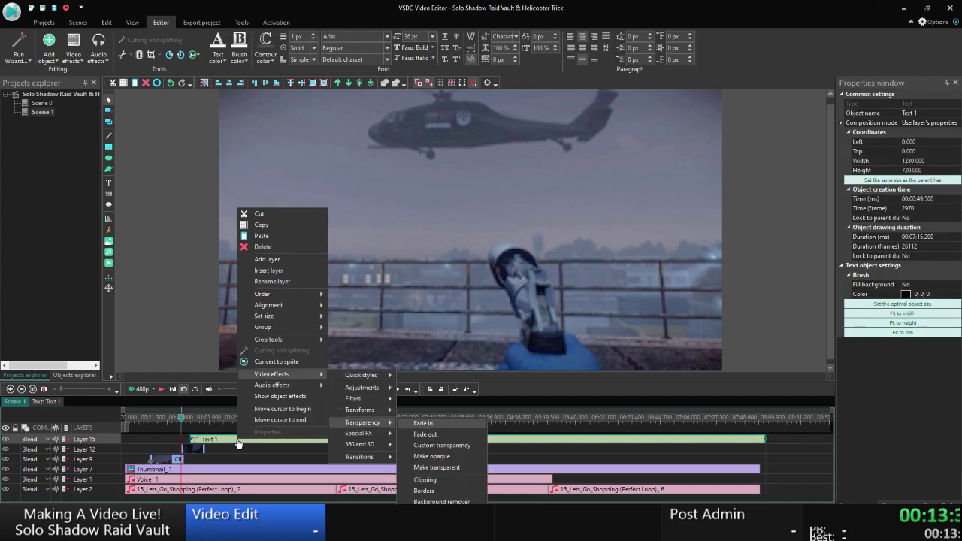
{"action": "key", "text": "Return"}
{"action": "key", "text": "Return"}
{"action": "left_click", "coordinate": [12, 401]}
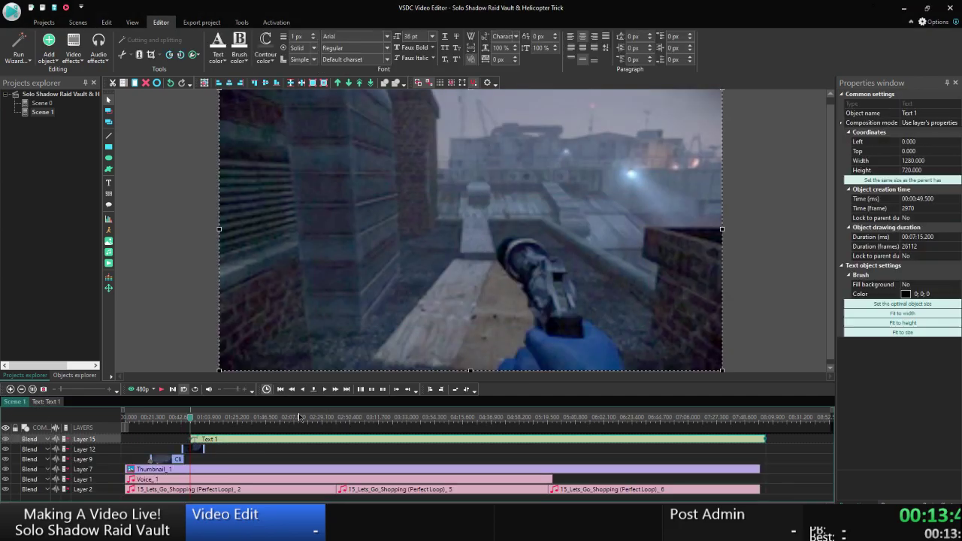
Preview the caption's fade-in from just before its new start through about 57 seconds, and close the preview.
{"action": "left_click", "coordinate": [292, 391]}
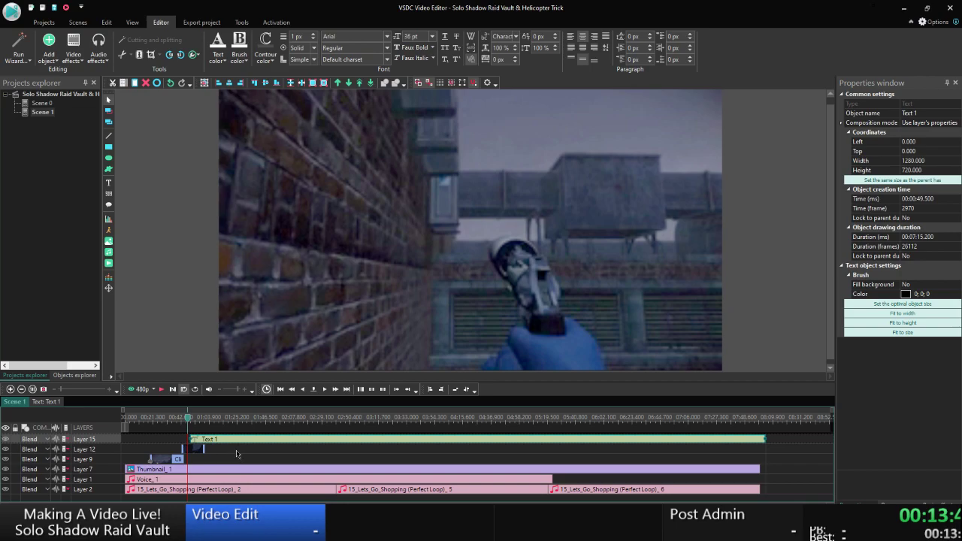
{"action": "left_click", "coordinate": [237, 453]}
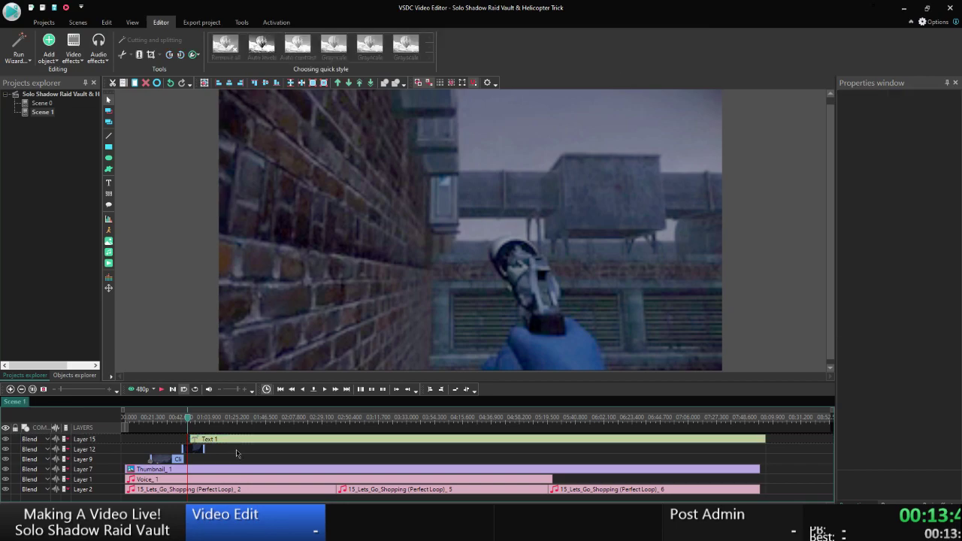
{"action": "left_click", "coordinate": [162, 390]}
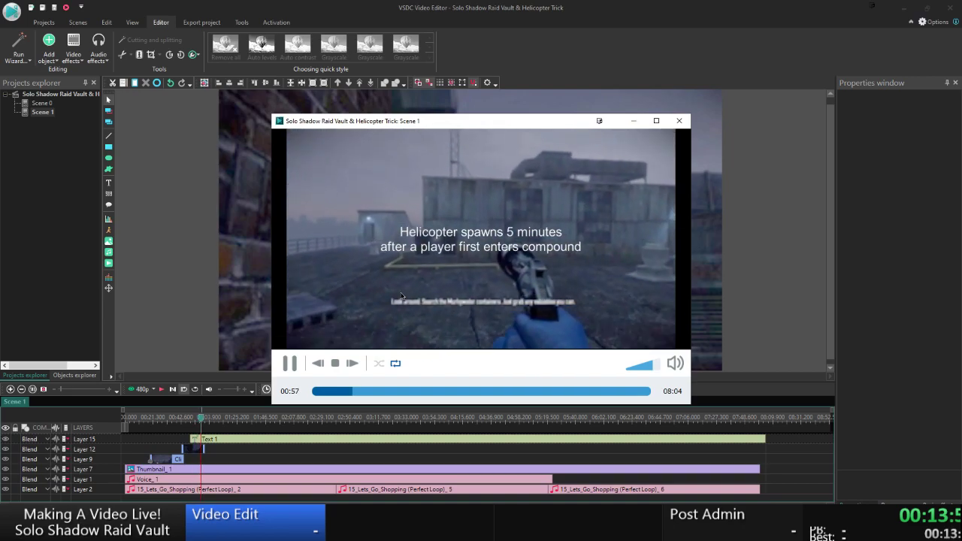
{"action": "key", "text": "Escape"}
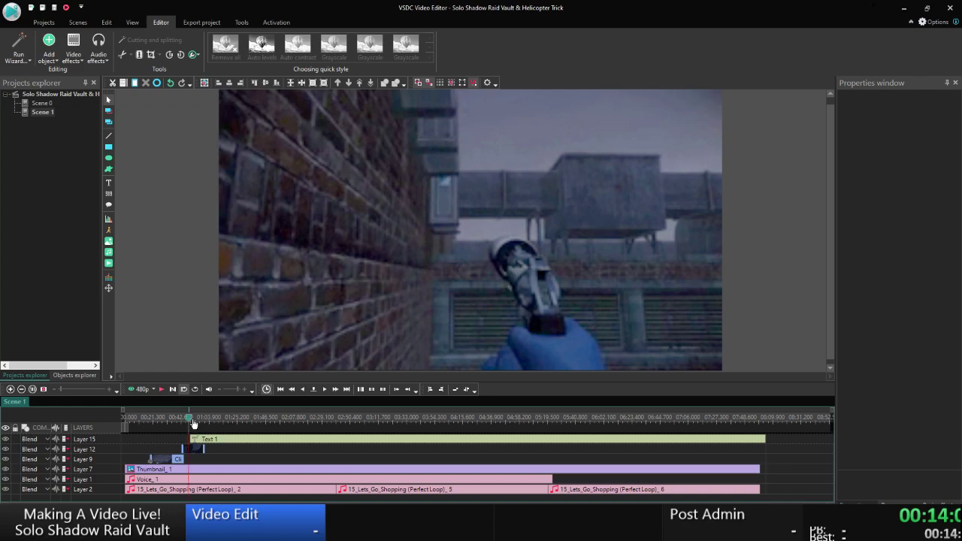
Place the timeline cursor at the end of the Layer 12 clip and check the Script and Storyboard documents for what follows.
{"action": "left_click_drag", "start_coordinate": [188, 417], "coordinate": [204, 417]}
{"action": "left_click", "coordinate": [494, 259]}
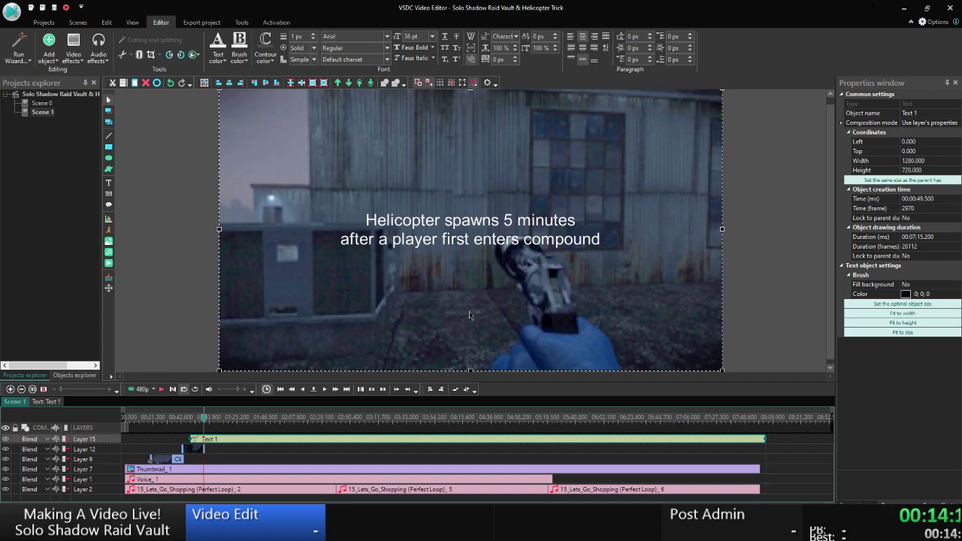
{"action": "key", "text": "alt+Tab"}
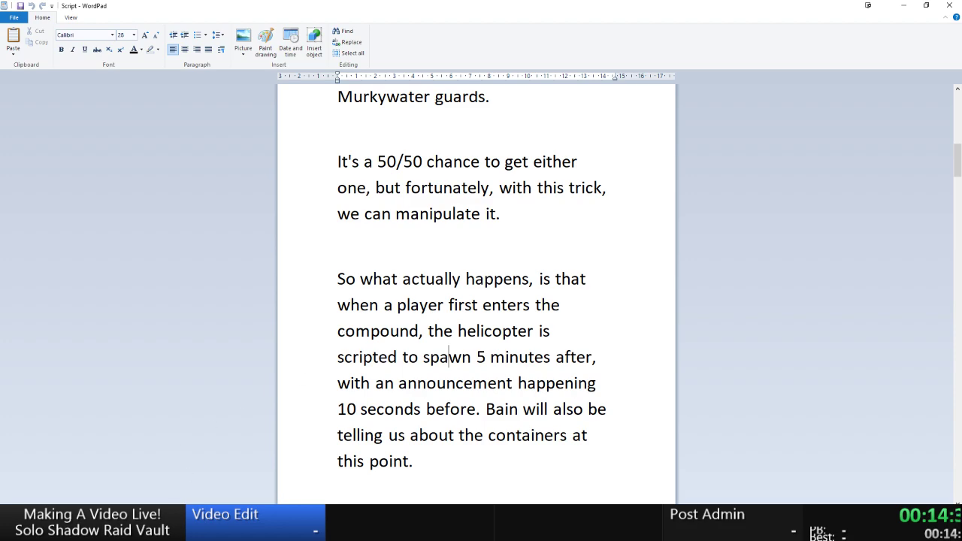
{"action": "key", "text": "alt+Tab"}
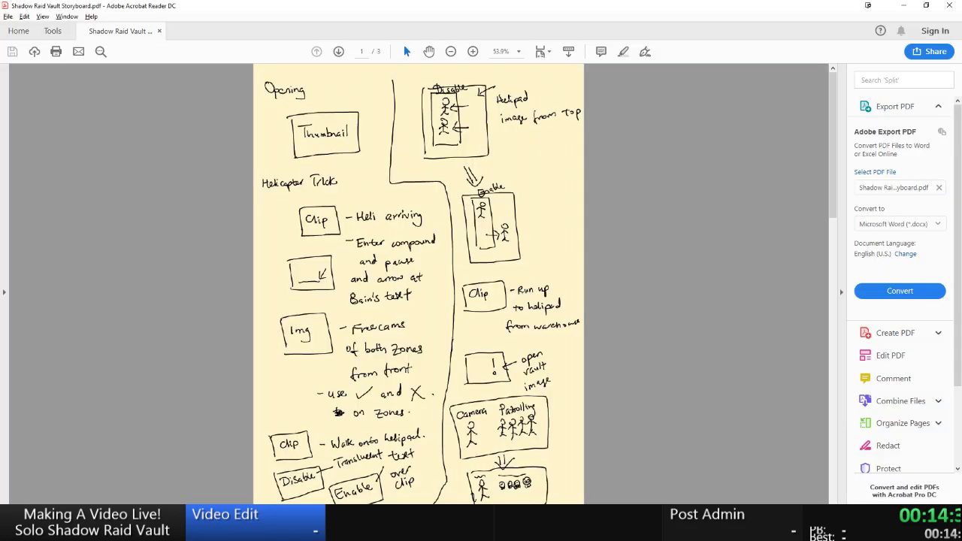
{"action": "key", "text": "alt+Tab"}
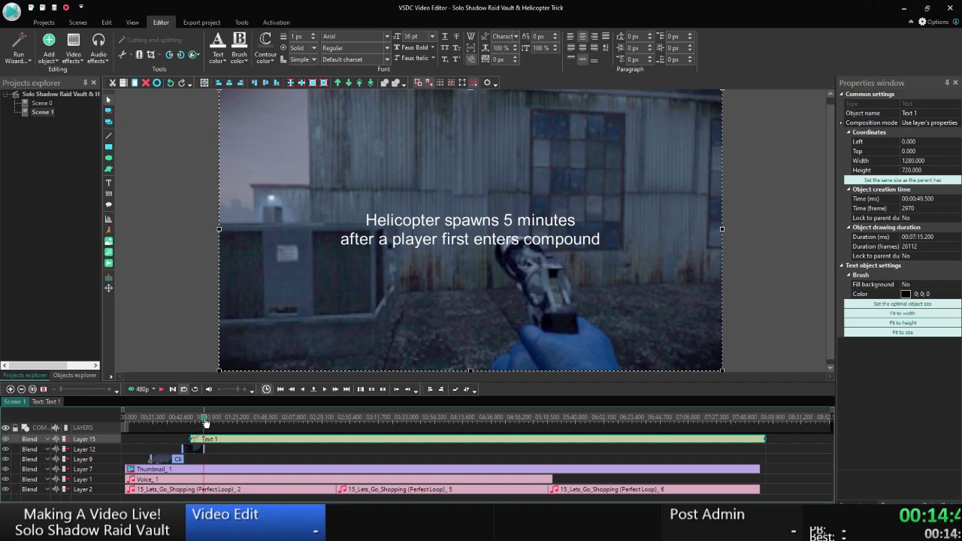
Preview the transition from the helicopter clip to the compound clip, replaying around 46 to 48 seconds, and close the preview.
{"action": "left_click_drag", "start_coordinate": [206, 422], "coordinate": [178, 422]}
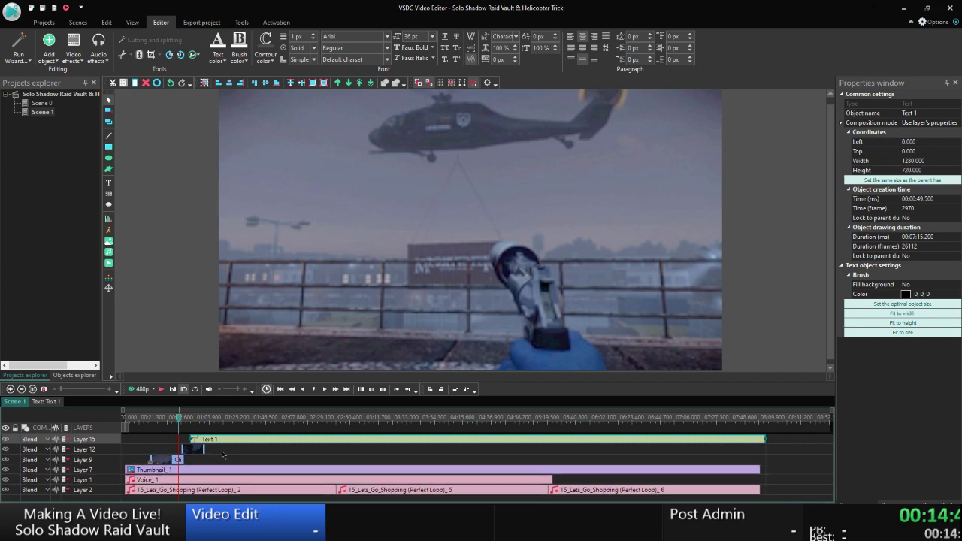
{"action": "left_click", "coordinate": [222, 454]}
{"action": "left_click", "coordinate": [142, 389]}
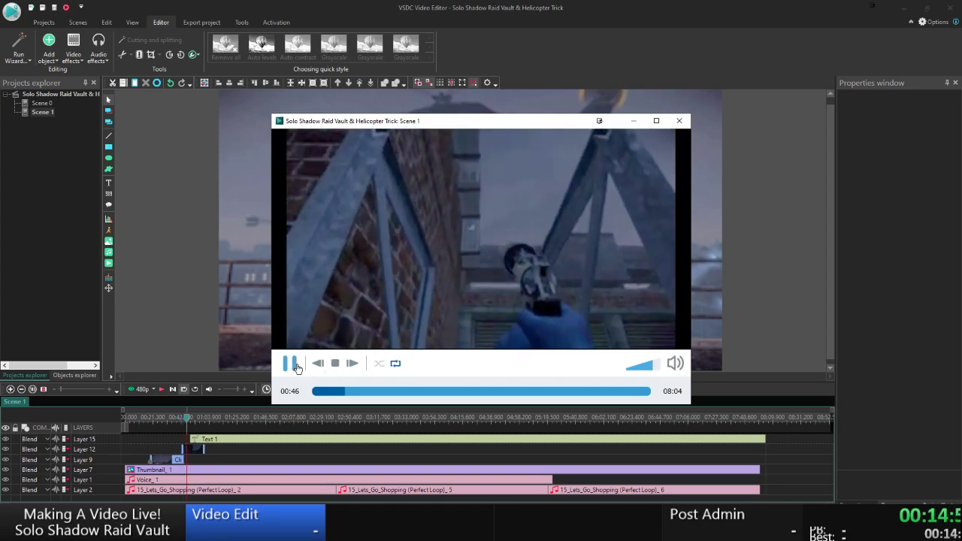
{"action": "left_click", "coordinate": [295, 366]}
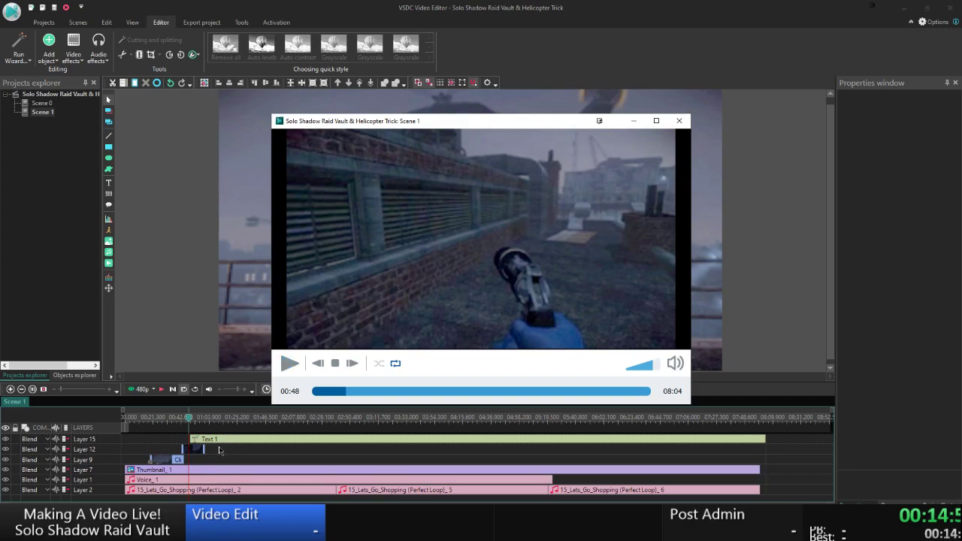
{"action": "left_click", "coordinate": [345, 391]}
{"action": "left_click", "coordinate": [290, 367]}
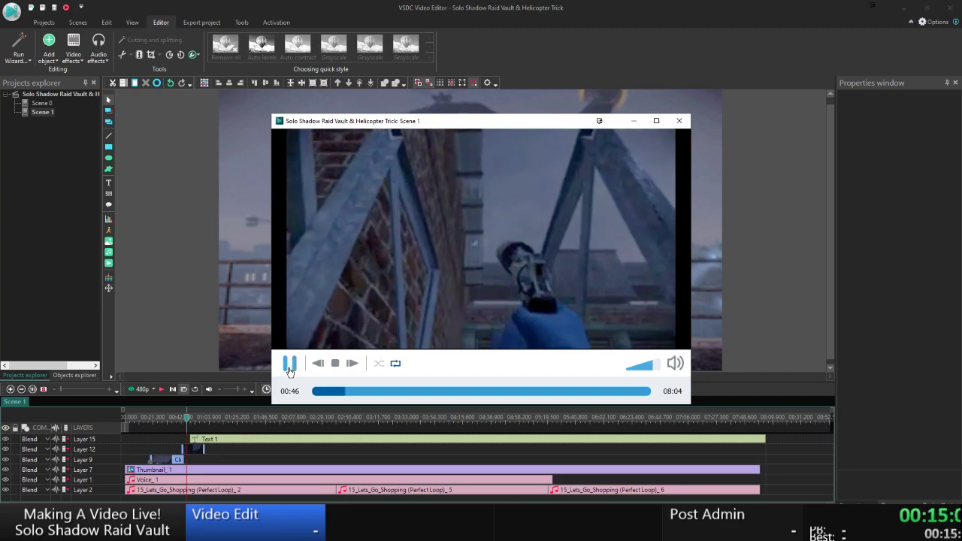
{"action": "left_click", "coordinate": [290, 365]}
{"action": "left_click", "coordinate": [281, 441]}
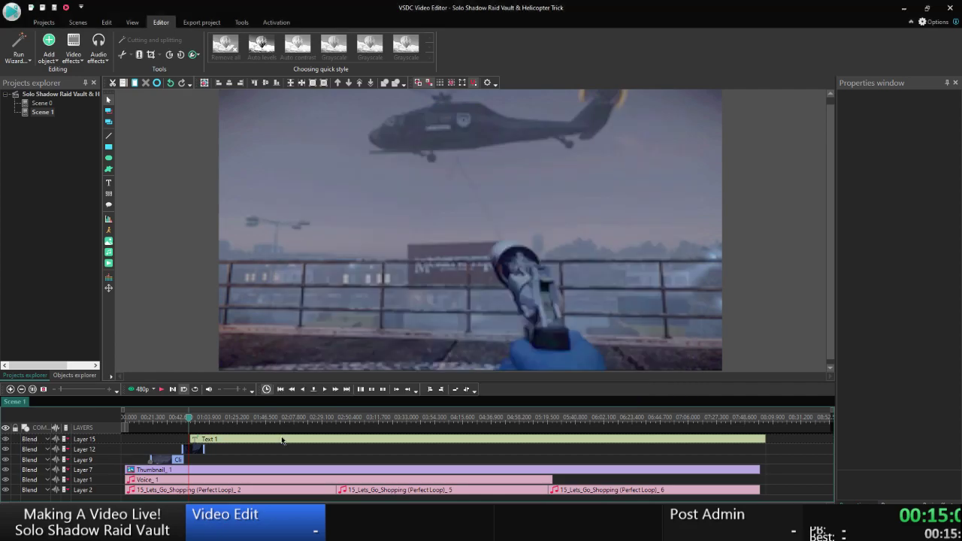
Place the timeline cursor at the start of the Layer 12 compound clip.
{"action": "left_click", "coordinate": [314, 389]}
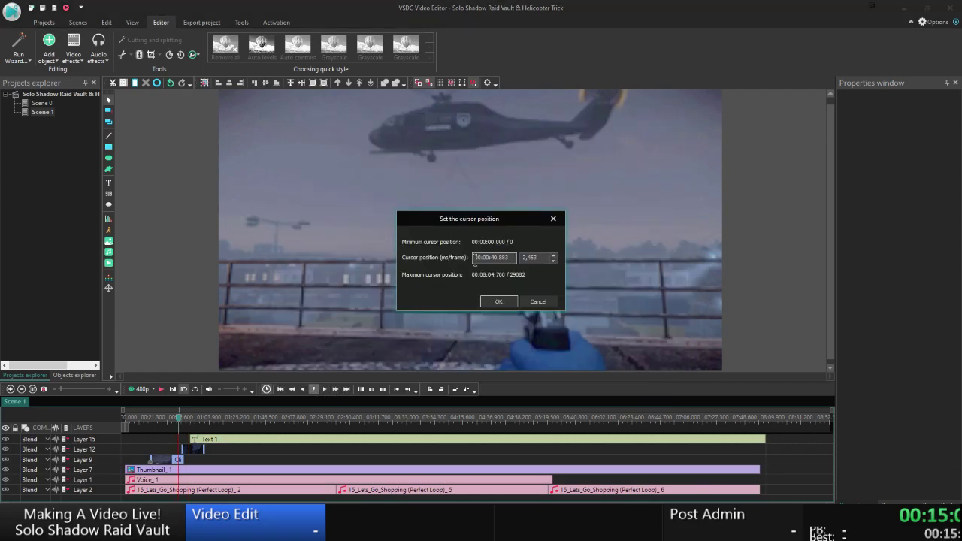
{"action": "key", "text": "Return"}
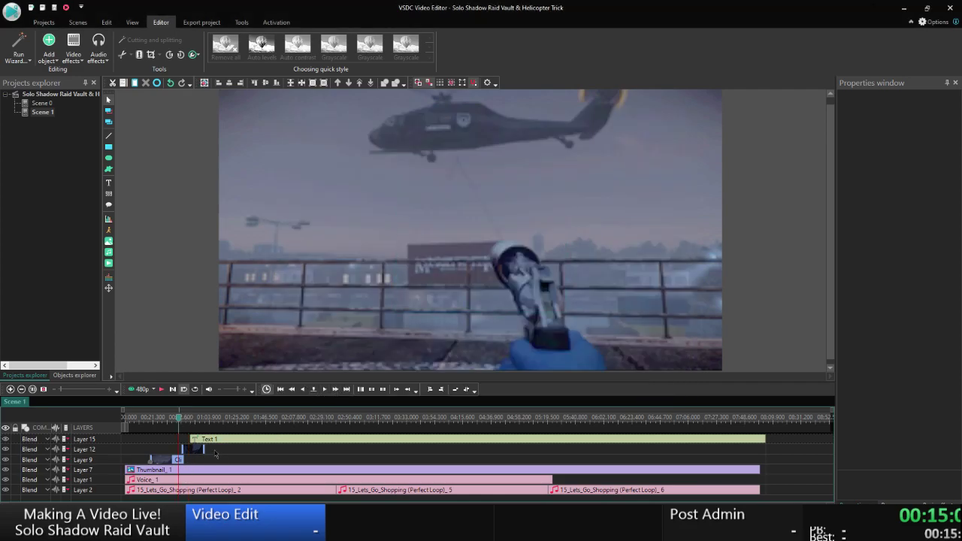
{"action": "right_click", "coordinate": [201, 450]}
{"action": "left_click", "coordinate": [244, 417]}
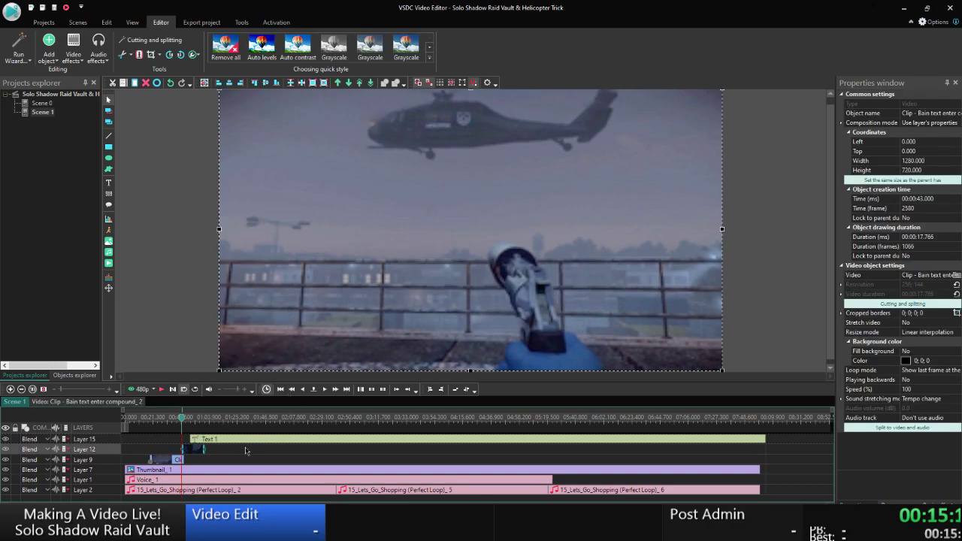
Cut the first 6 seconds from the Layer 12 compound clip and update the object's duration to match.
{"action": "left_click", "coordinate": [245, 450]}
{"action": "right_click", "coordinate": [185, 451]}
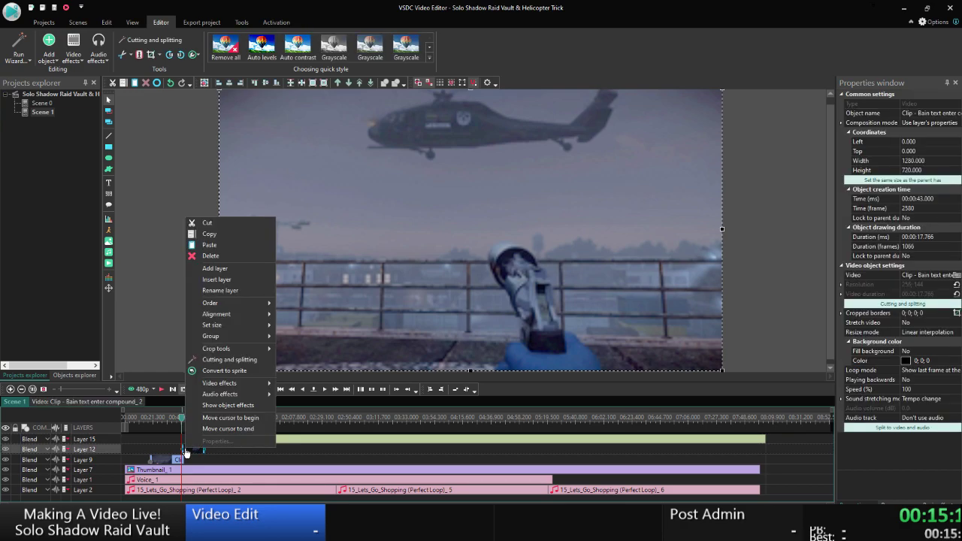
{"action": "left_click", "coordinate": [233, 360]}
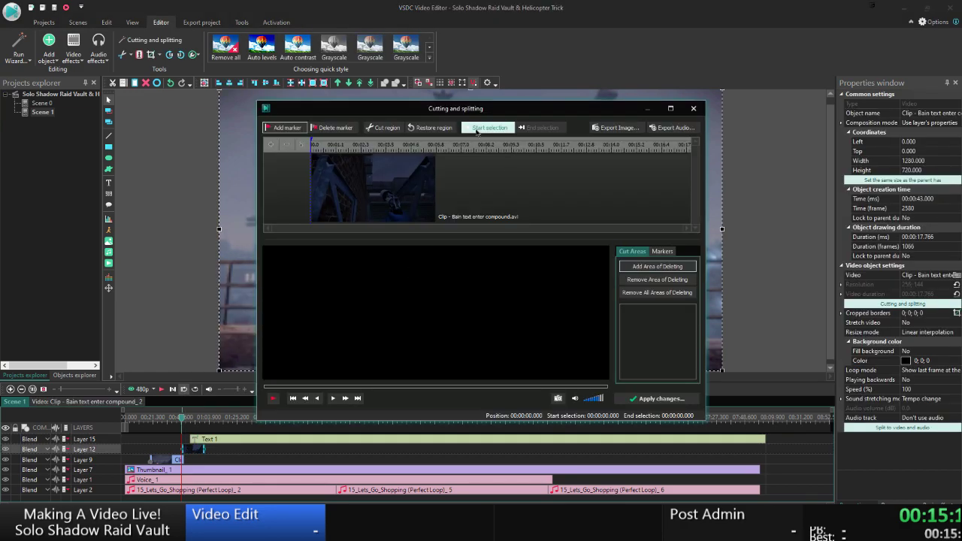
{"action": "left_click", "coordinate": [345, 399]}
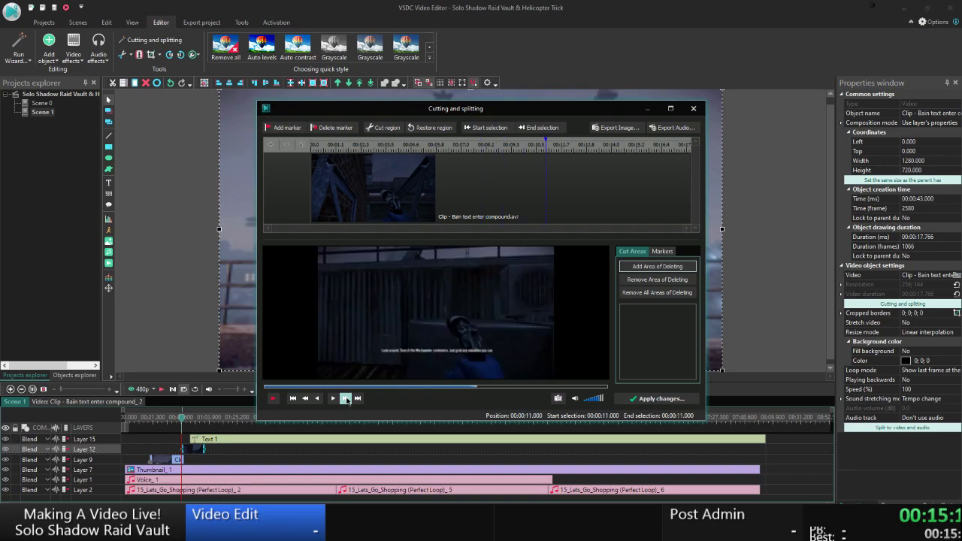
{"action": "left_click", "coordinate": [305, 398]}
{"action": "left_click", "coordinate": [304, 398]}
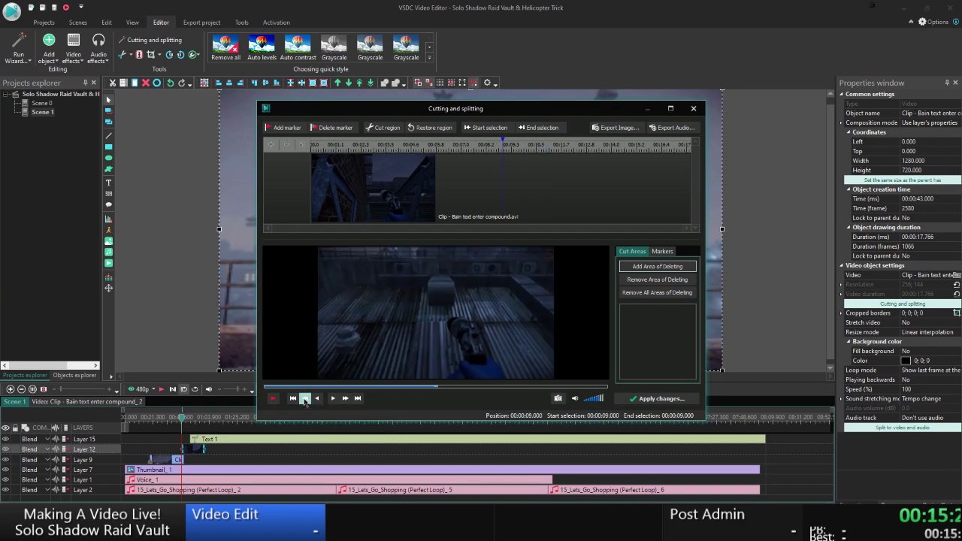
{"action": "left_click", "coordinate": [304, 398]}
{"action": "left_click", "coordinate": [304, 398]}
{"action": "left_click", "coordinate": [304, 399]}
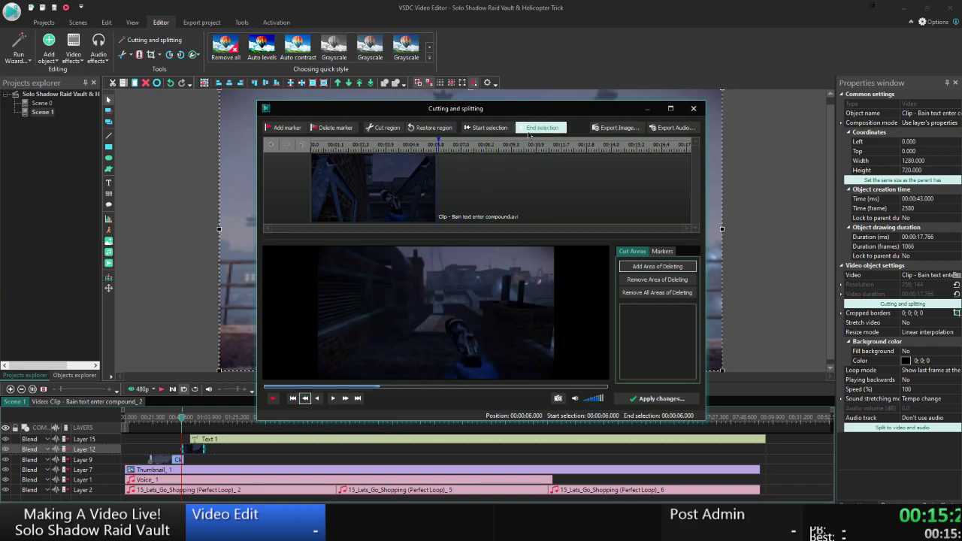
{"action": "left_click", "coordinate": [537, 128]}
{"action": "left_click", "coordinate": [382, 128]}
{"action": "left_click", "coordinate": [653, 402]}
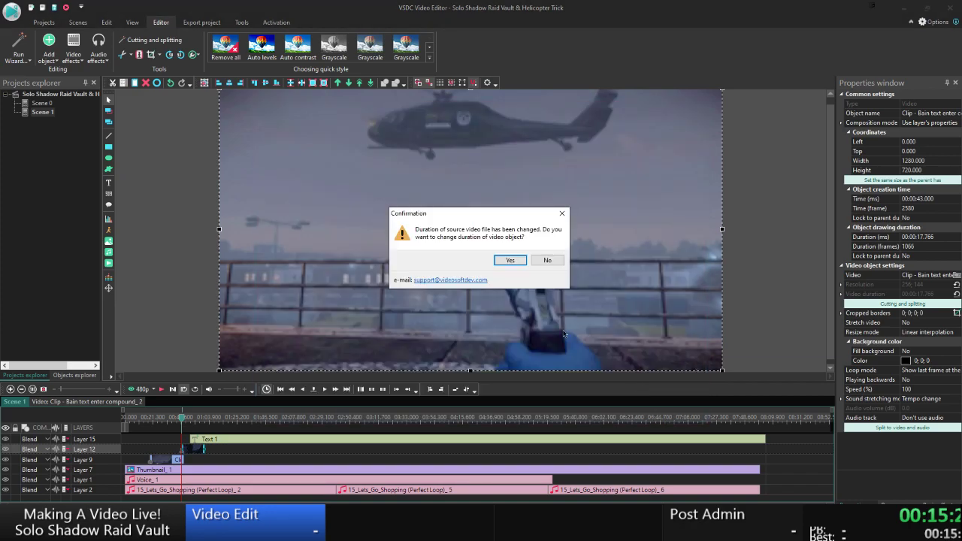
{"action": "left_click", "coordinate": [507, 260]}
Cut everything after 5 seconds from the trimmed compound clip and update the object's duration to match.
{"action": "right_click", "coordinate": [190, 457]}
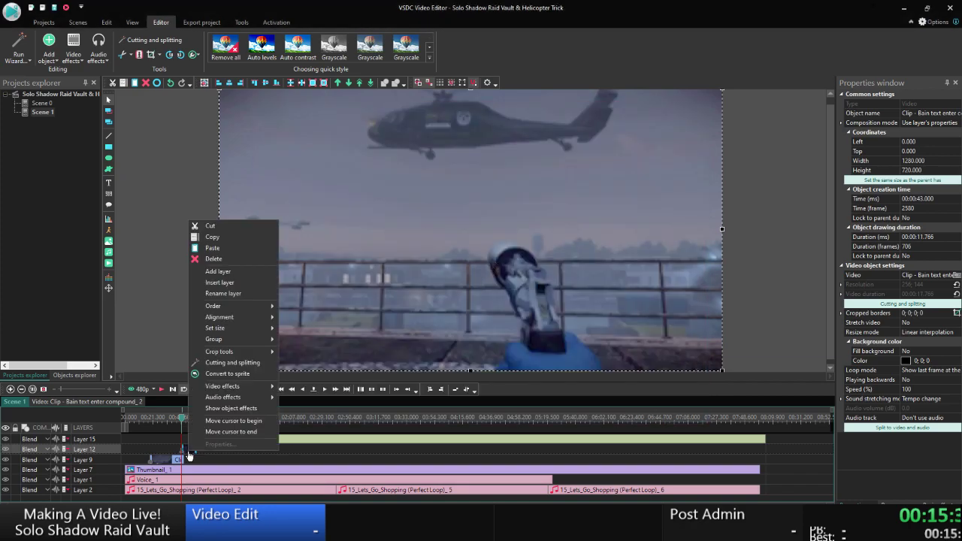
{"action": "left_click", "coordinate": [244, 357]}
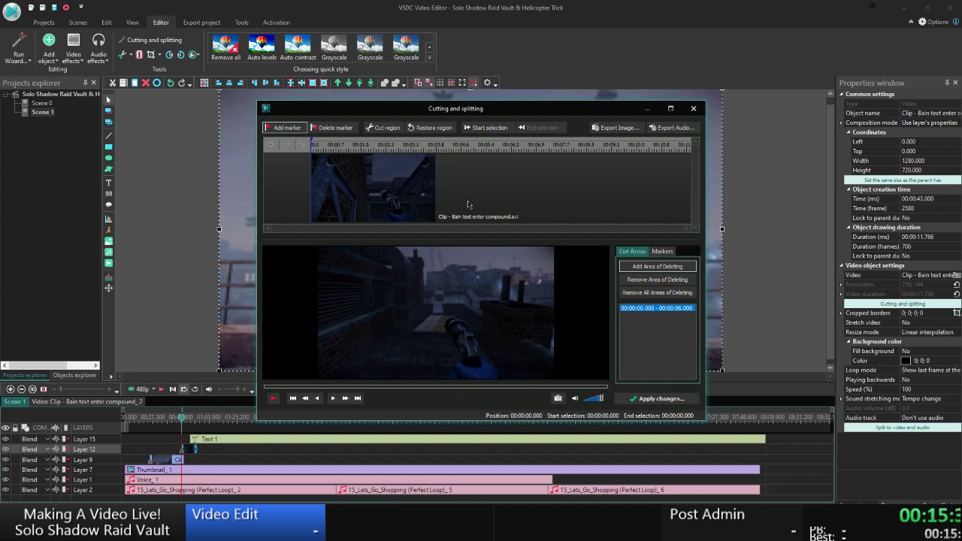
{"action": "left_click", "coordinate": [346, 395]}
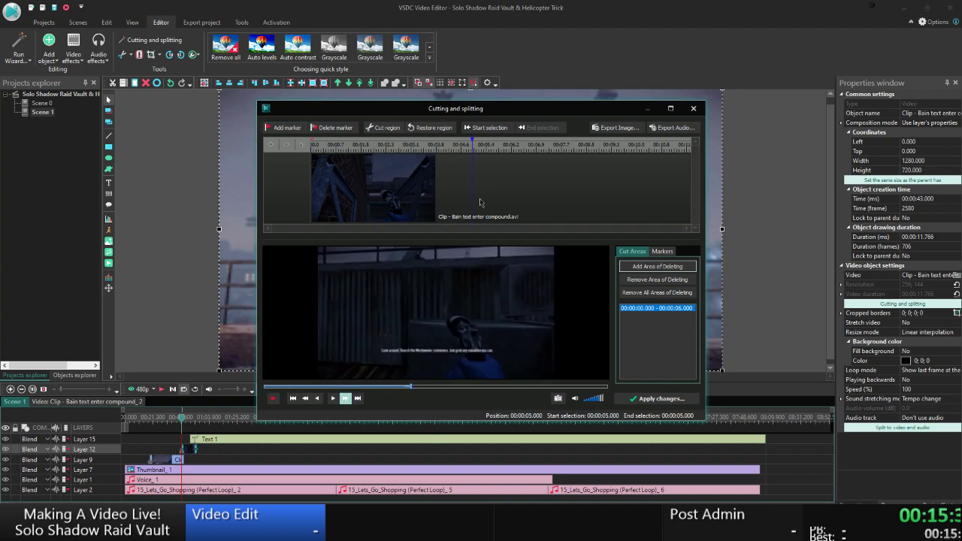
{"action": "left_click", "coordinate": [486, 127]}
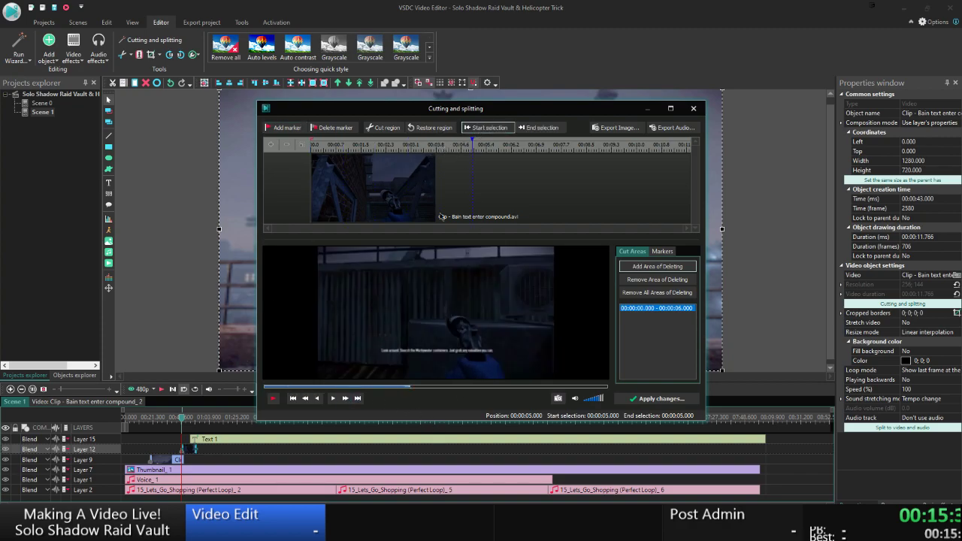
{"action": "left_click", "coordinate": [358, 398]}
{"action": "left_click", "coordinate": [541, 127]}
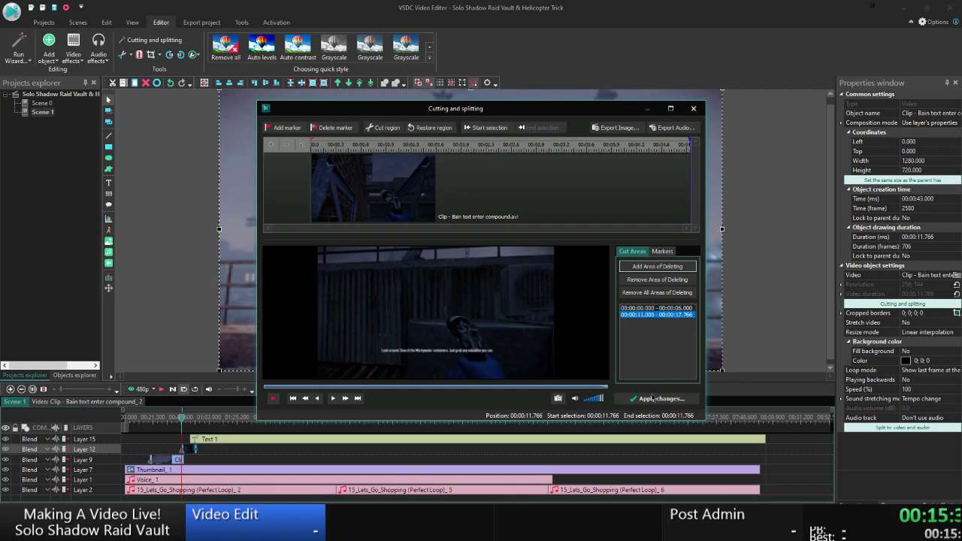
{"action": "left_click", "coordinate": [652, 399]}
{"action": "left_click", "coordinate": [517, 263]}
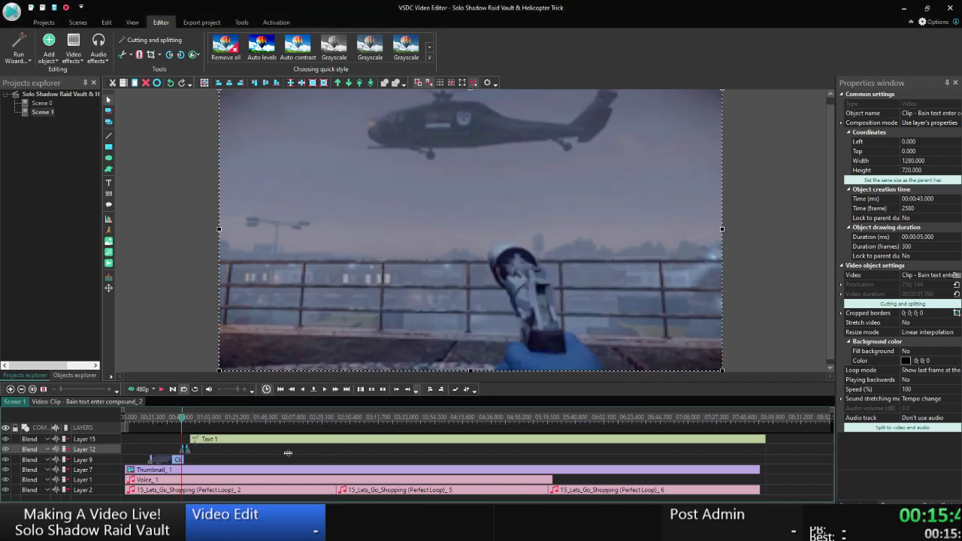
Place the timeline cursor at the end of the shortened compound clip and briefly bring up the open folder windows.
{"action": "left_click", "coordinate": [230, 452]}
{"action": "right_click", "coordinate": [186, 453]}
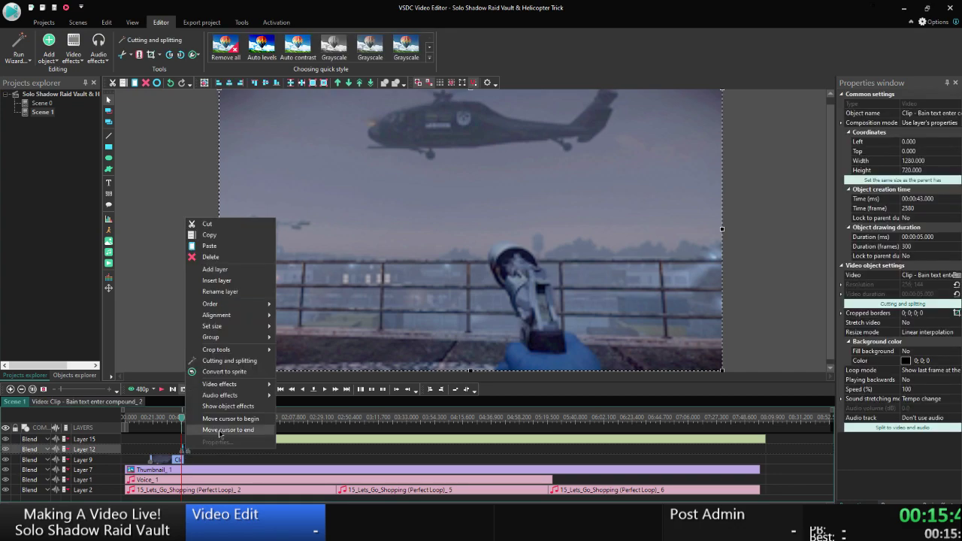
{"action": "left_click", "coordinate": [219, 434]}
{"action": "left_click", "coordinate": [105, 526]}
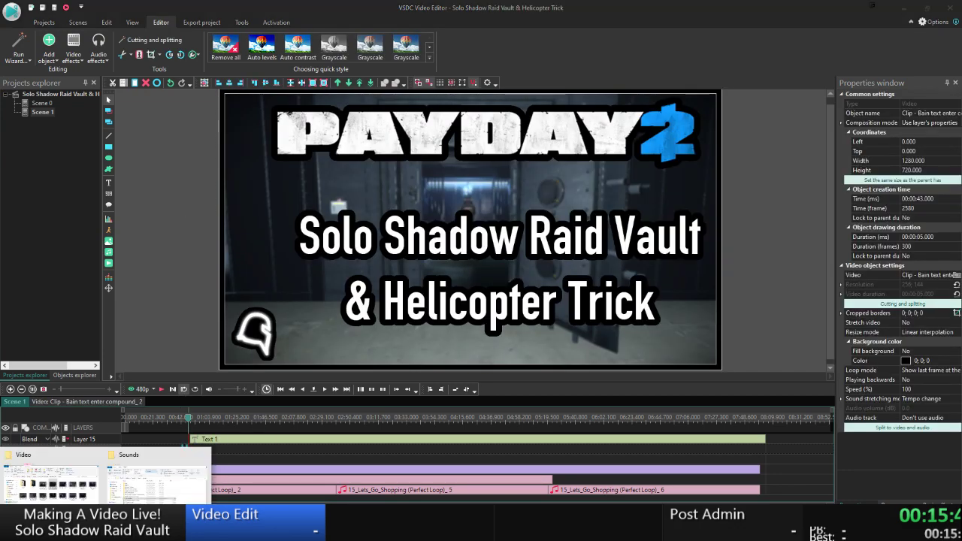
{"action": "left_click", "coordinate": [359, 461]}
Trim the Layer 7 thumbnail image so it ends just after the helicopter clip starts.
{"action": "right_click", "coordinate": [160, 459]}
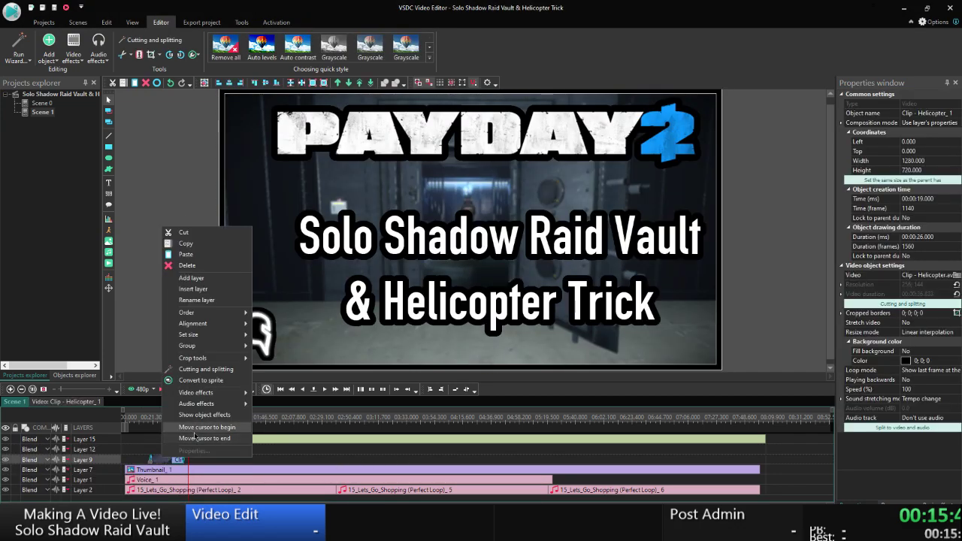
{"action": "left_click", "coordinate": [215, 425]}
{"action": "left_click", "coordinate": [335, 388]}
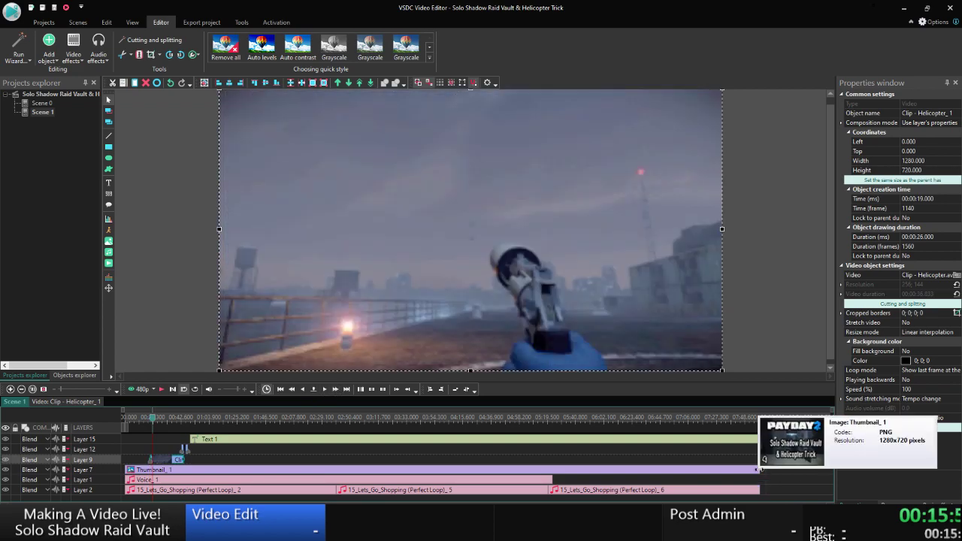
{"action": "left_click_drag", "start_coordinate": [760, 469], "coordinate": [160, 471]}
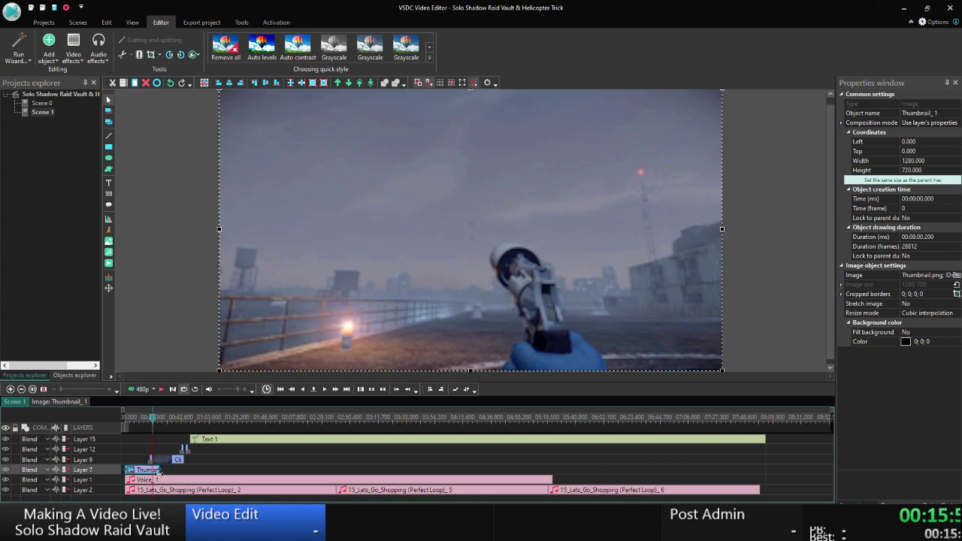
{"action": "left_click", "coordinate": [194, 467]}
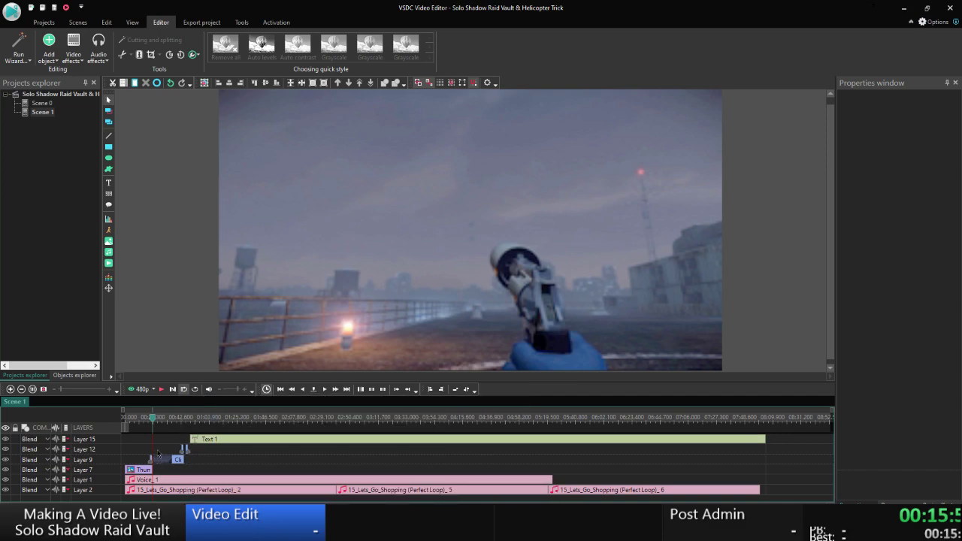
Return the timeline cursor to the end of the Layer 12 compound clip.
{"action": "right_click", "coordinate": [186, 450]}
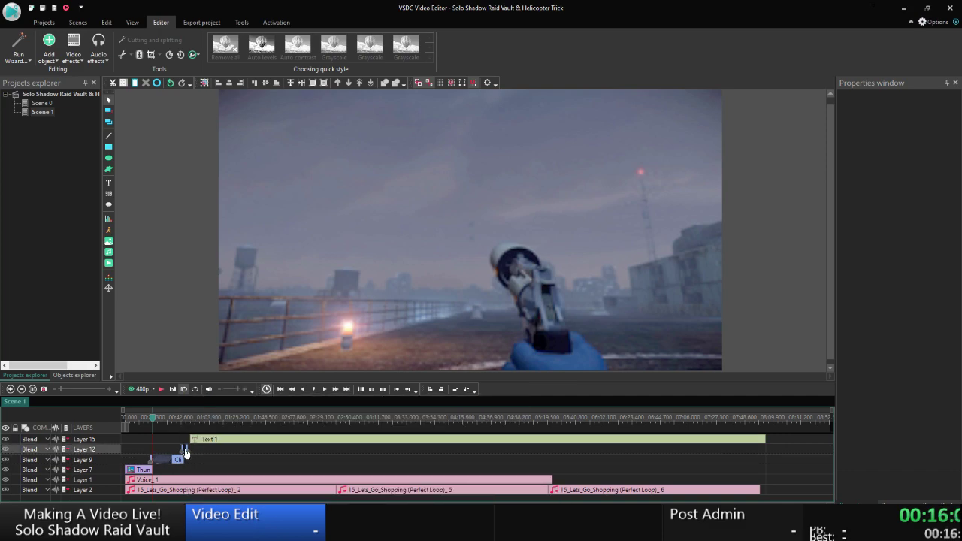
{"action": "left_click", "coordinate": [230, 419]}
{"action": "left_click", "coordinate": [335, 389]}
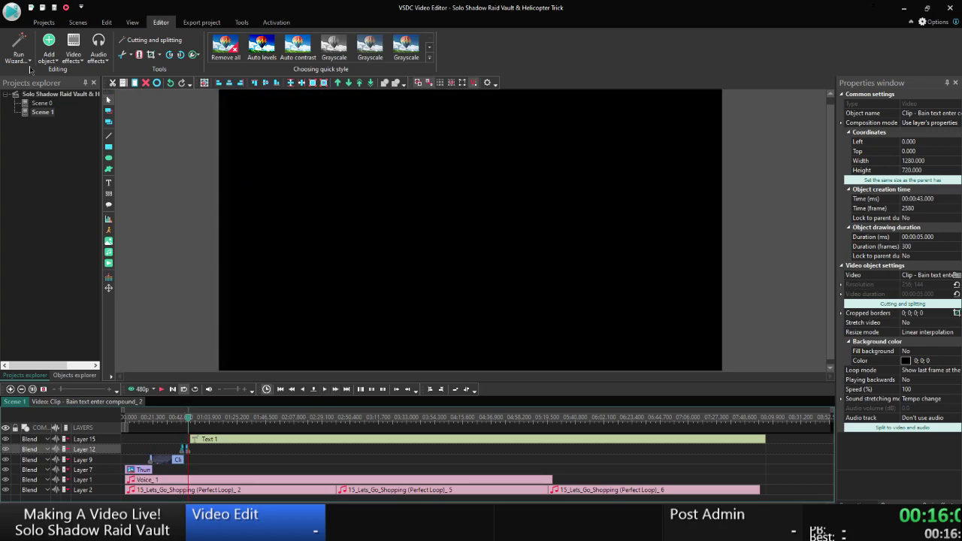
Open the Templates Video project from the _Templates Video folder under Payday 2 > Videos.
{"action": "left_click", "coordinate": [44, 21]}
{"action": "left_click", "coordinate": [35, 49]}
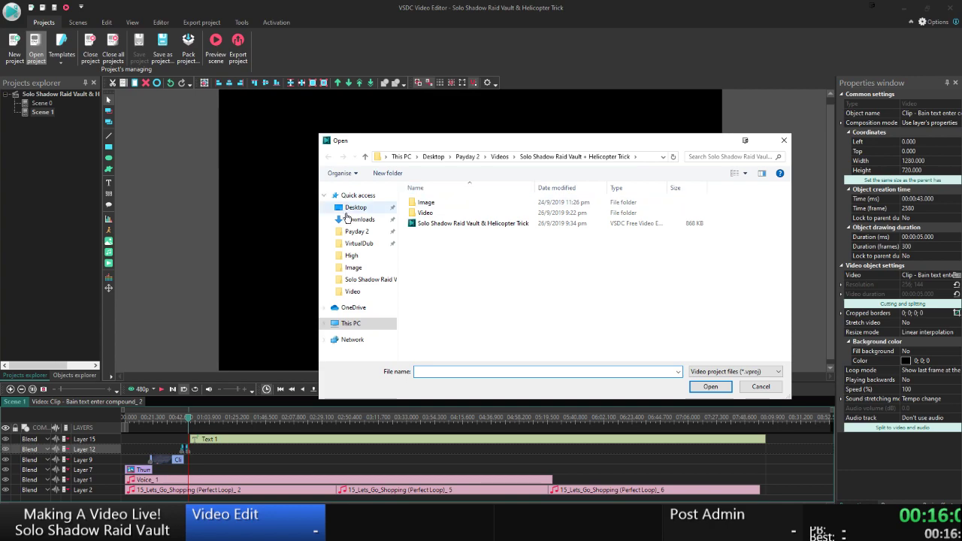
{"action": "left_click", "coordinate": [358, 234]}
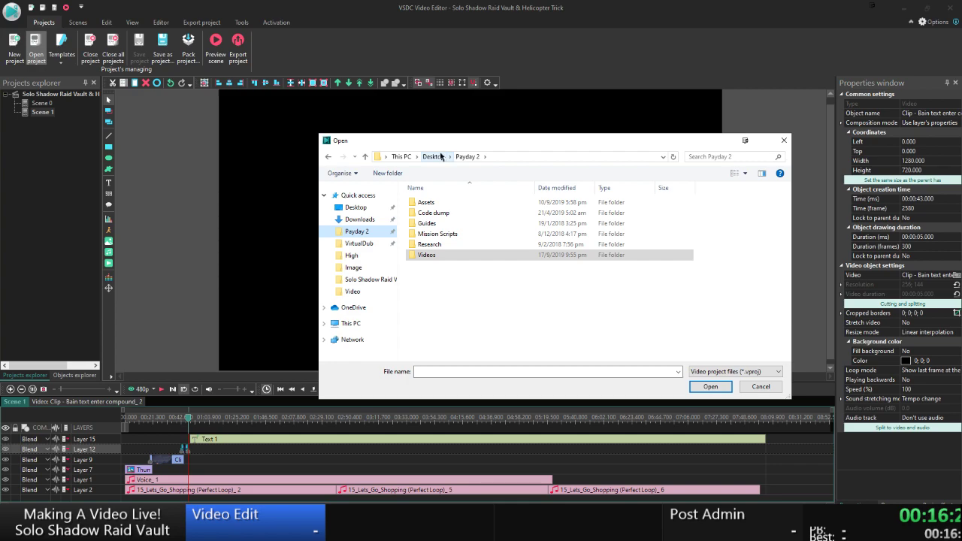
{"action": "double_click", "coordinate": [425, 255]}
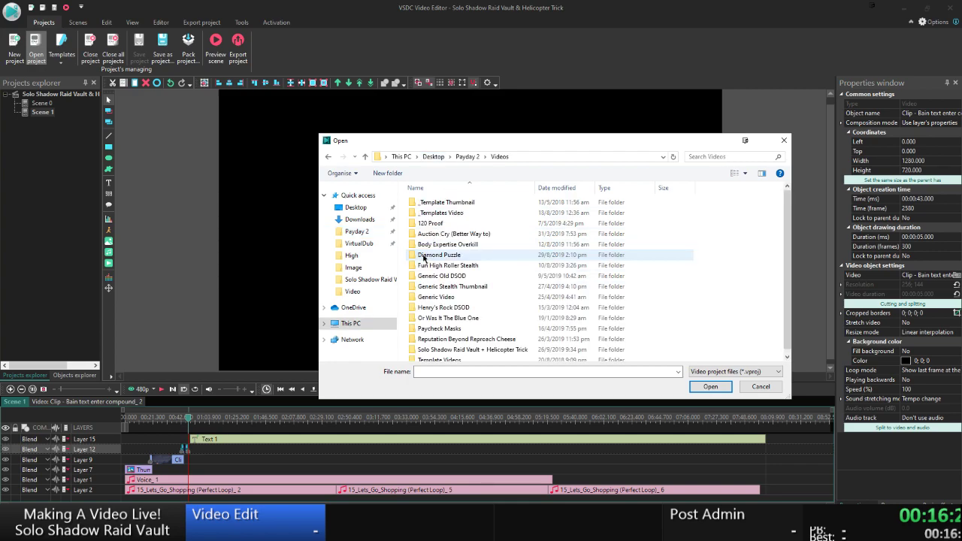
{"action": "double_click", "coordinate": [434, 212]}
{"action": "double_click", "coordinate": [429, 204]}
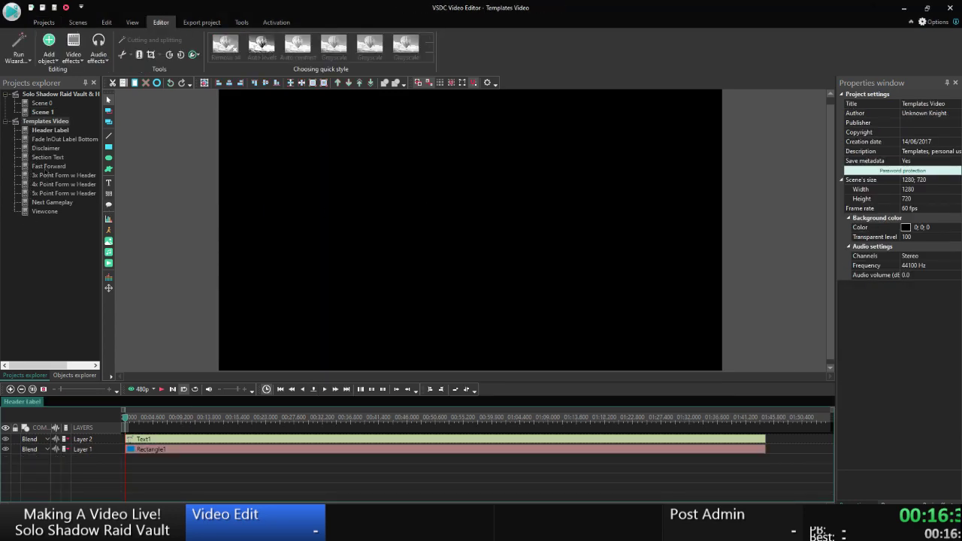
Copy the fast-forward image from the Fast Forward template scene and paste it into Scene 1 on a new layer.
{"action": "double_click", "coordinate": [45, 166]}
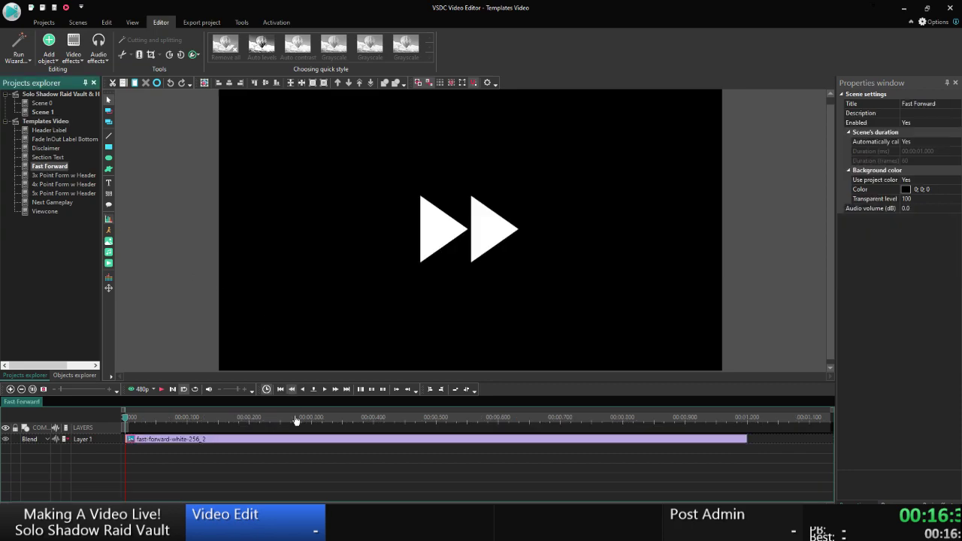
{"action": "left_click", "coordinate": [224, 439]}
{"action": "double_click", "coordinate": [43, 112]}
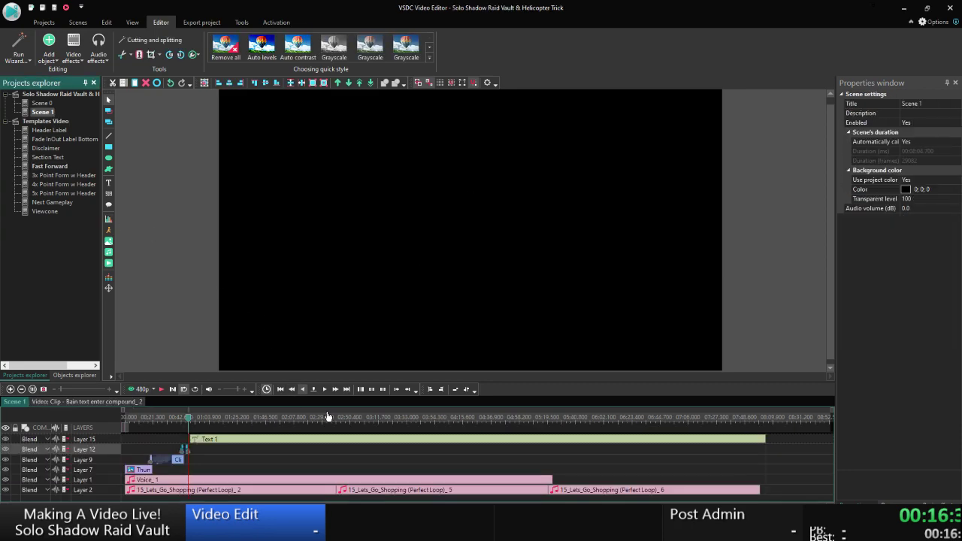
{"action": "key", "text": "ctrl+v"}
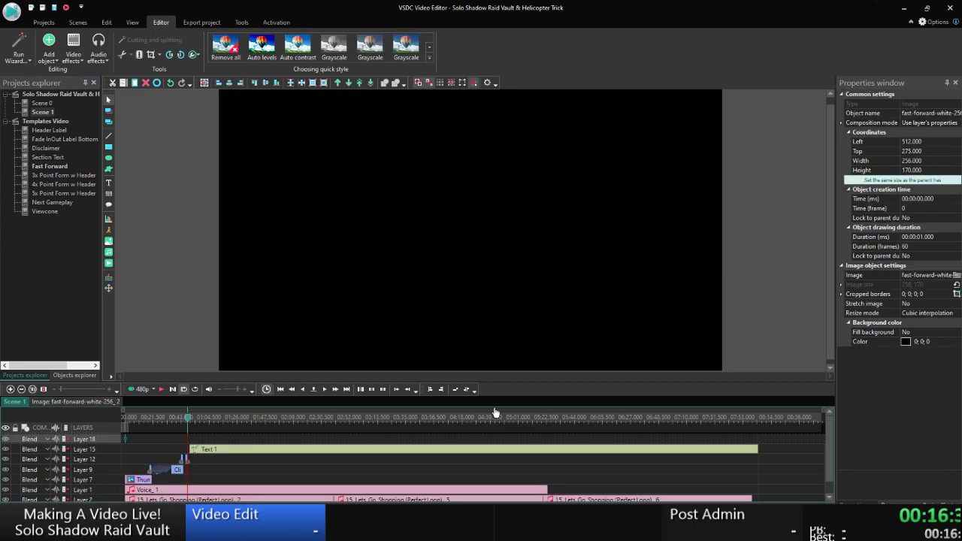
Extend the Layer 12 compound clip to a duration of about 2 minutes 36 seconds beneath the fast-forward image.
{"action": "left_click", "coordinate": [245, 462]}
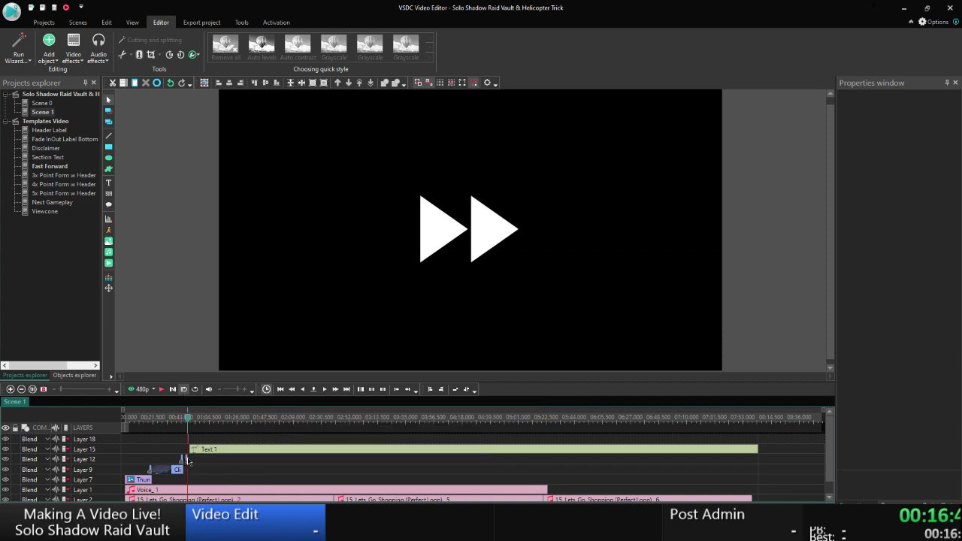
{"action": "left_click", "coordinate": [184, 459]}
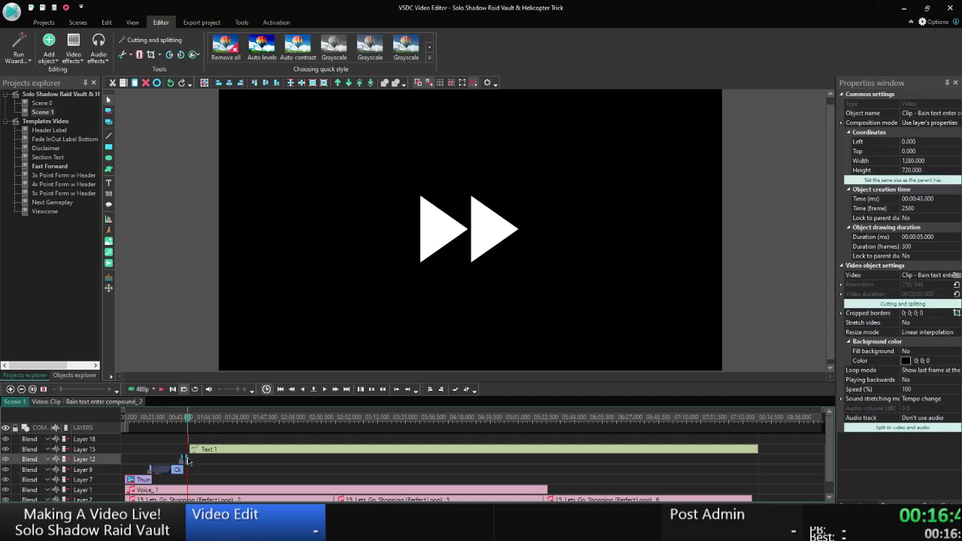
{"action": "left_click_drag", "start_coordinate": [185, 459], "coordinate": [385, 459]}
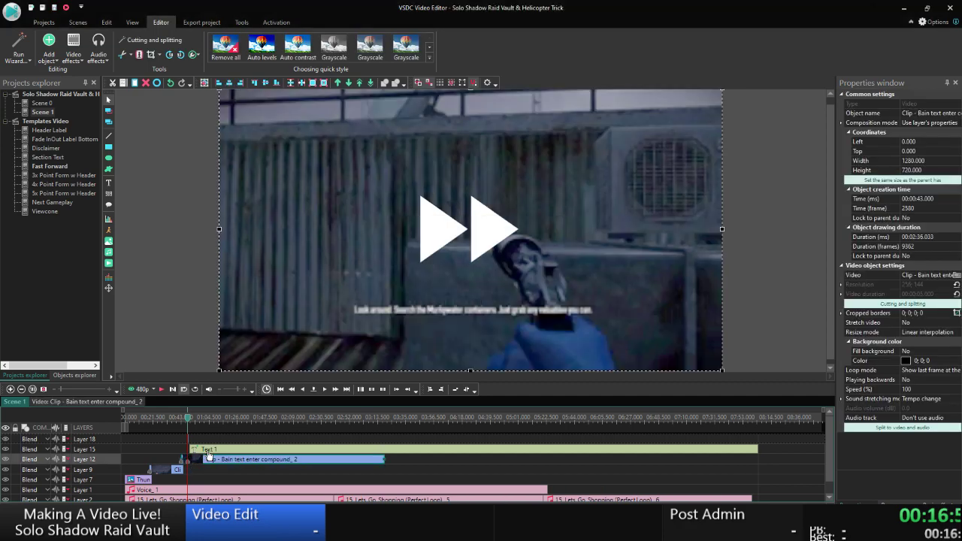
Replace the fast-forward overlay image with pause-circle-outline-512-filled from the Assets > Misc > Media buttons folder.
{"action": "left_click", "coordinate": [496, 217]}
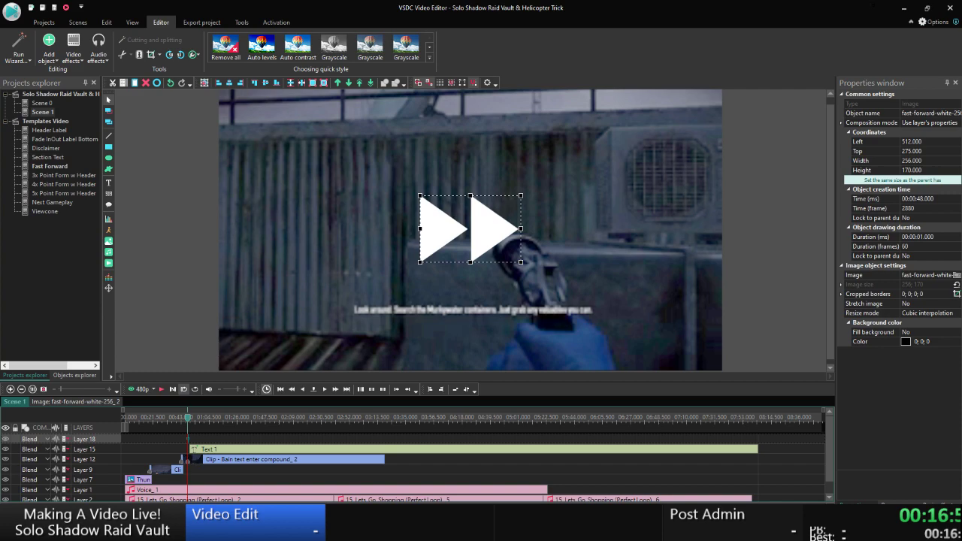
{"action": "left_click", "coordinate": [931, 275]}
{"action": "left_click", "coordinate": [956, 275]}
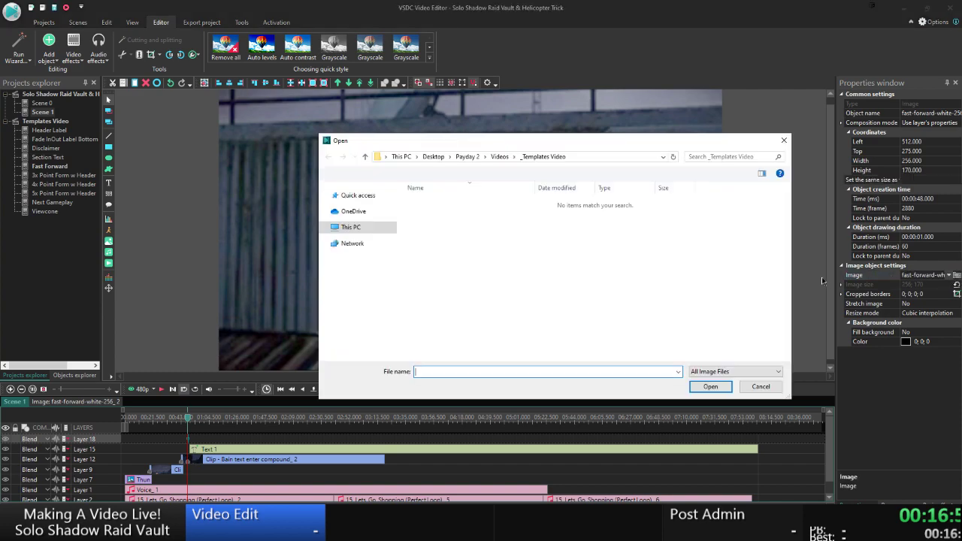
{"action": "left_click", "coordinate": [356, 231]}
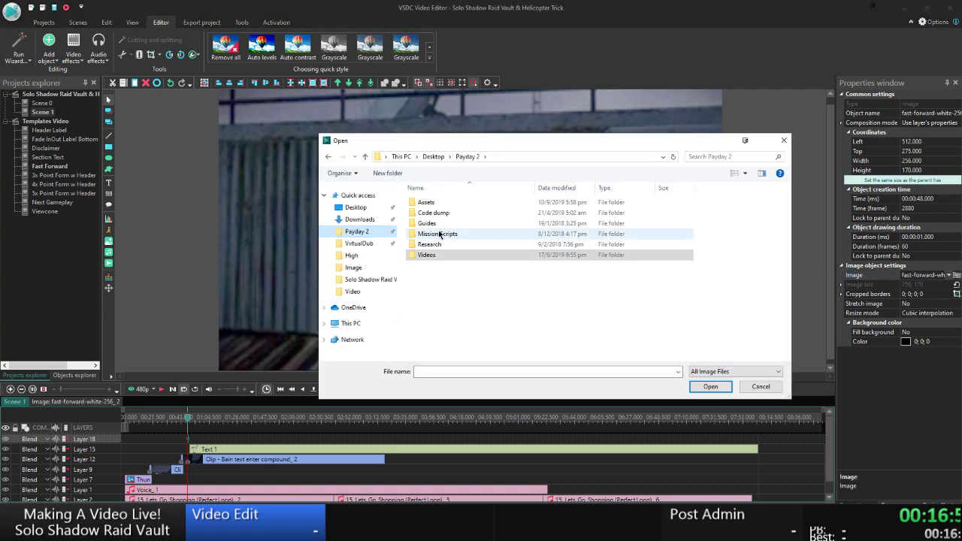
{"action": "double_click", "coordinate": [435, 206]}
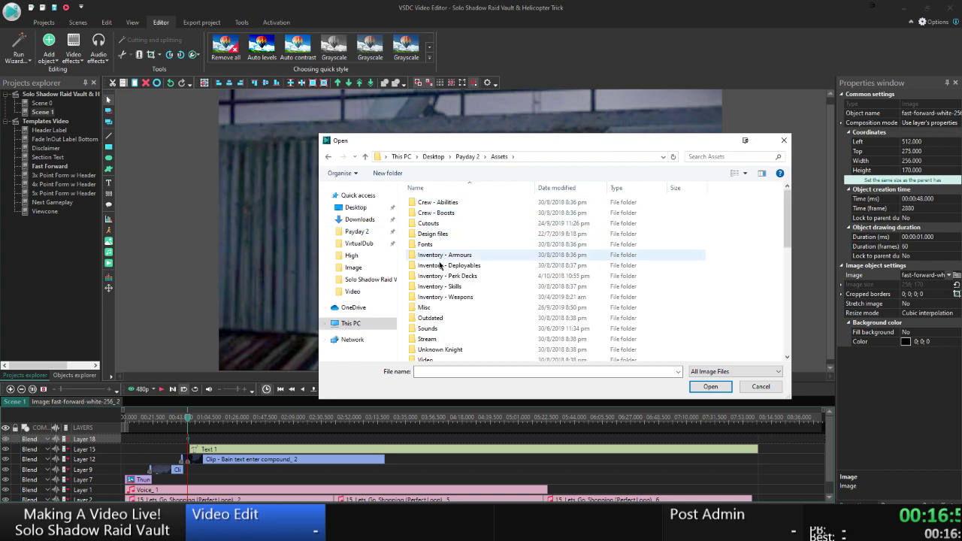
{"action": "double_click", "coordinate": [425, 307]}
{"action": "double_click", "coordinate": [427, 214]}
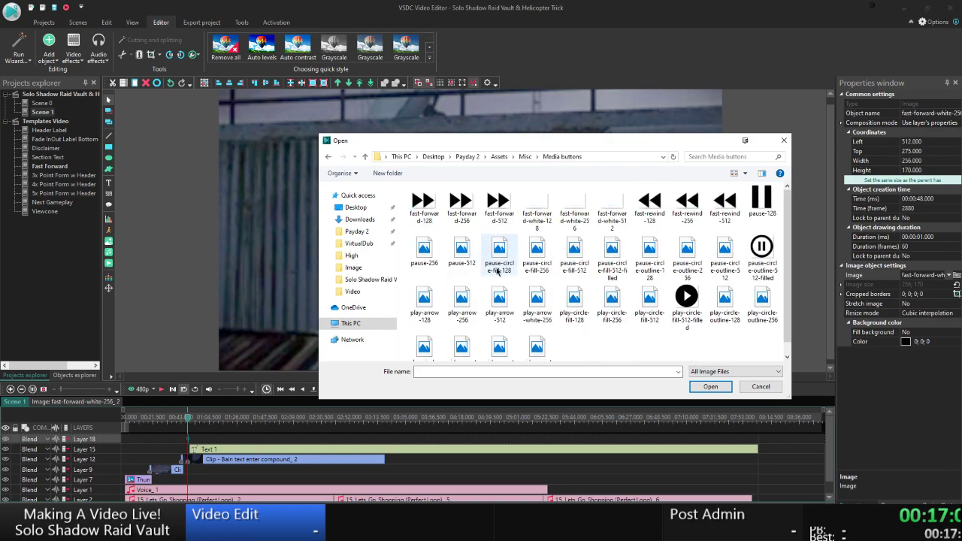
{"action": "left_click", "coordinate": [574, 206]}
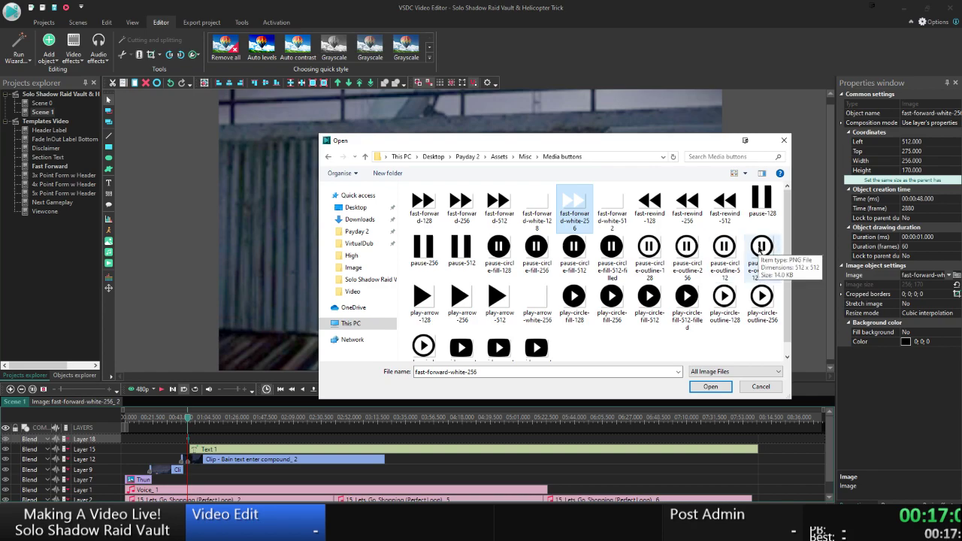
{"action": "double_click", "coordinate": [761, 248]}
{"action": "left_click", "coordinate": [777, 256]}
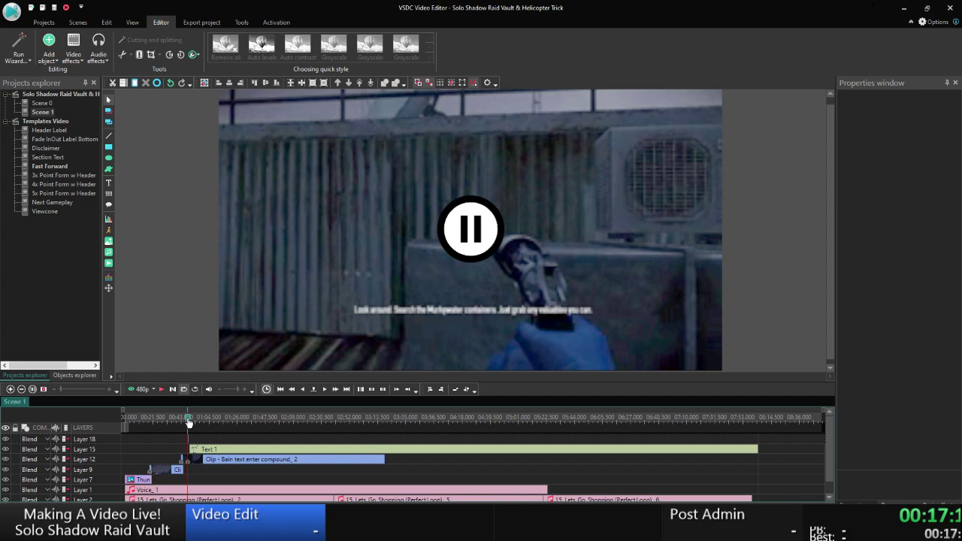
Preview Scene 1 from about 0:38 through the pause icon and the helicopter caption.
{"action": "left_click_drag", "start_coordinate": [188, 423], "coordinate": [175, 421]}
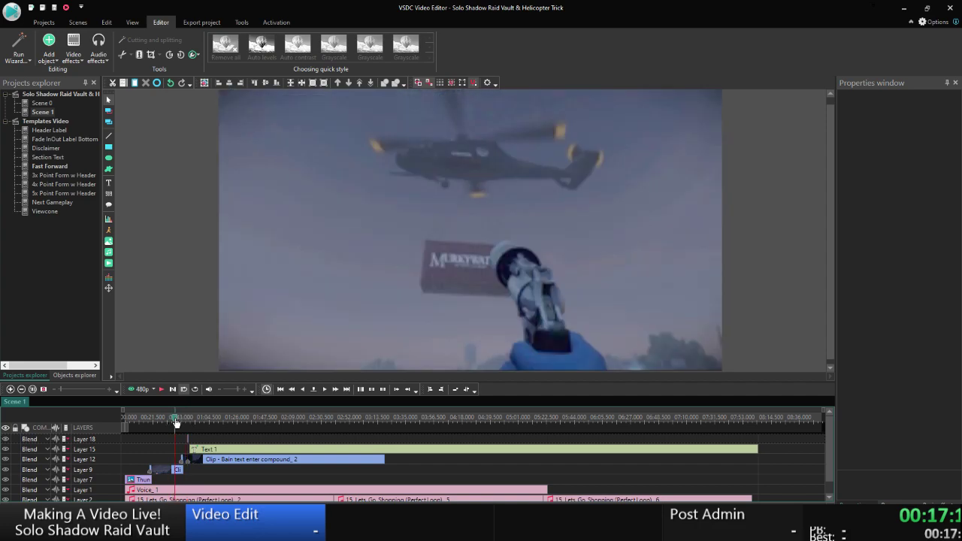
{"action": "left_click", "coordinate": [142, 391]}
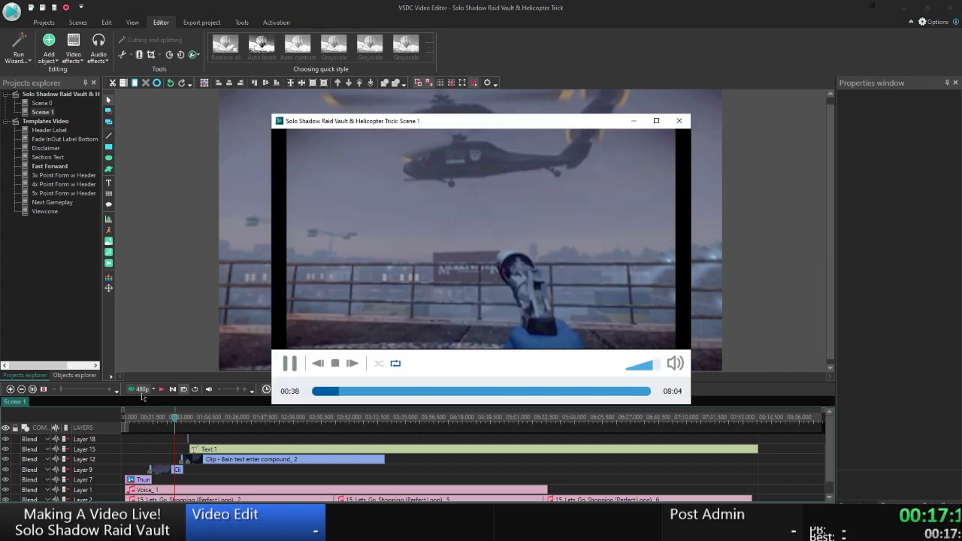
{"action": "left_click", "coordinate": [289, 362]}
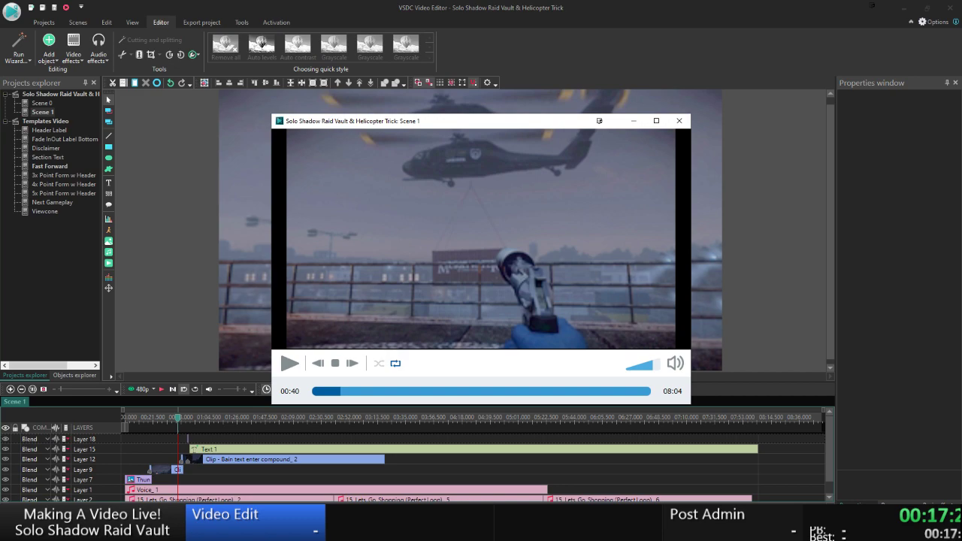
{"action": "left_click", "coordinate": [562, 515]}
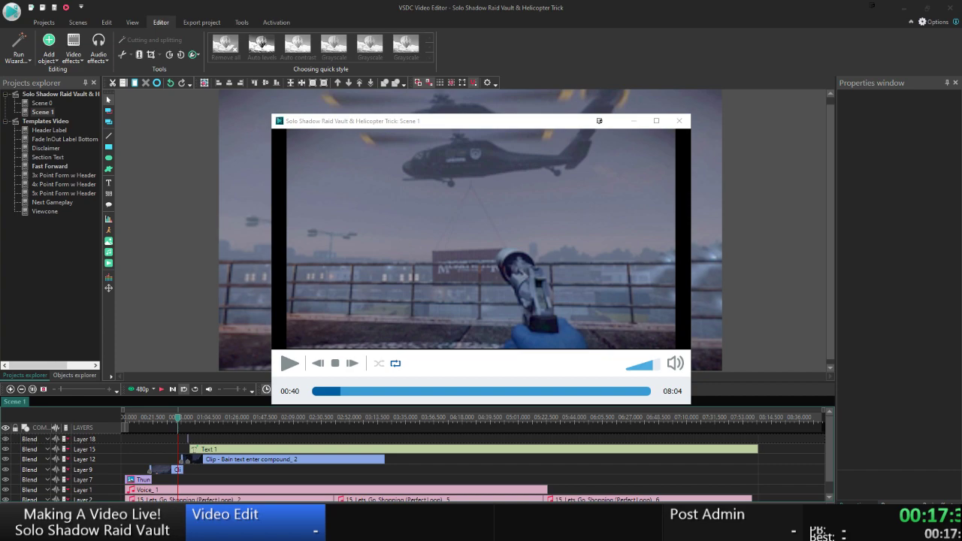
{"action": "left_click", "coordinate": [290, 365]}
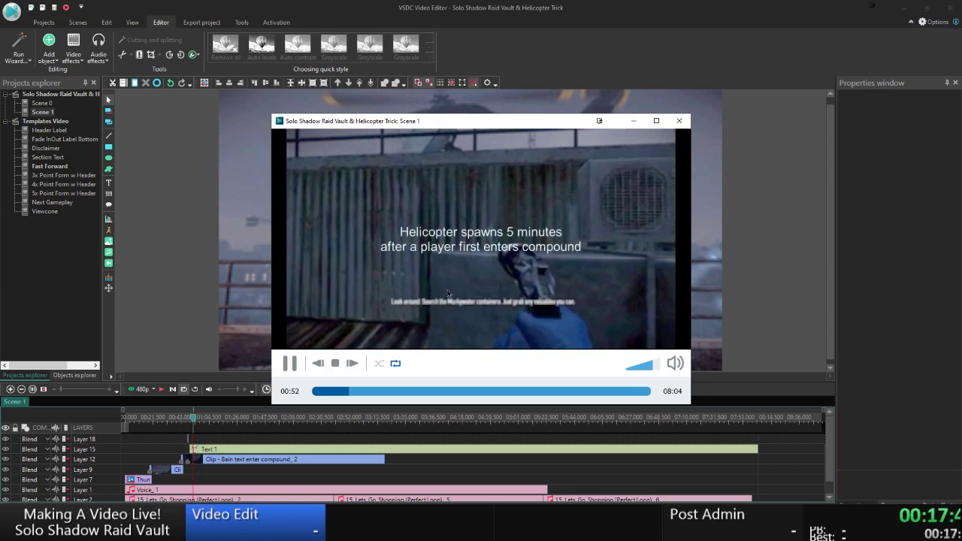
{"action": "key", "text": "Escape"}
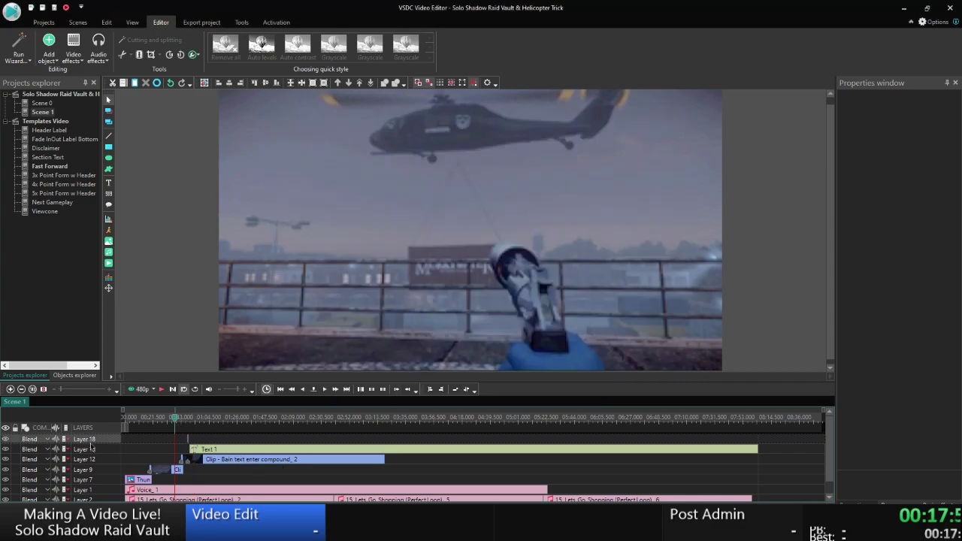
Move Layer 18 below Layer 15 and preview the pause icon and caption timing from about 0:45.
{"action": "left_click_drag", "start_coordinate": [91, 453], "coordinate": [91, 455]}
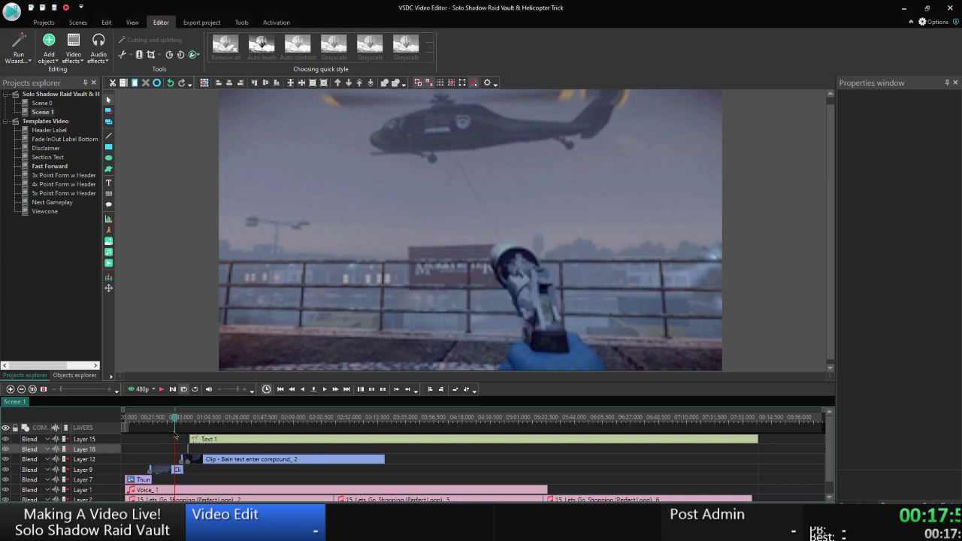
{"action": "left_click_drag", "start_coordinate": [175, 421], "coordinate": [184, 419]}
{"action": "left_click", "coordinate": [142, 390]}
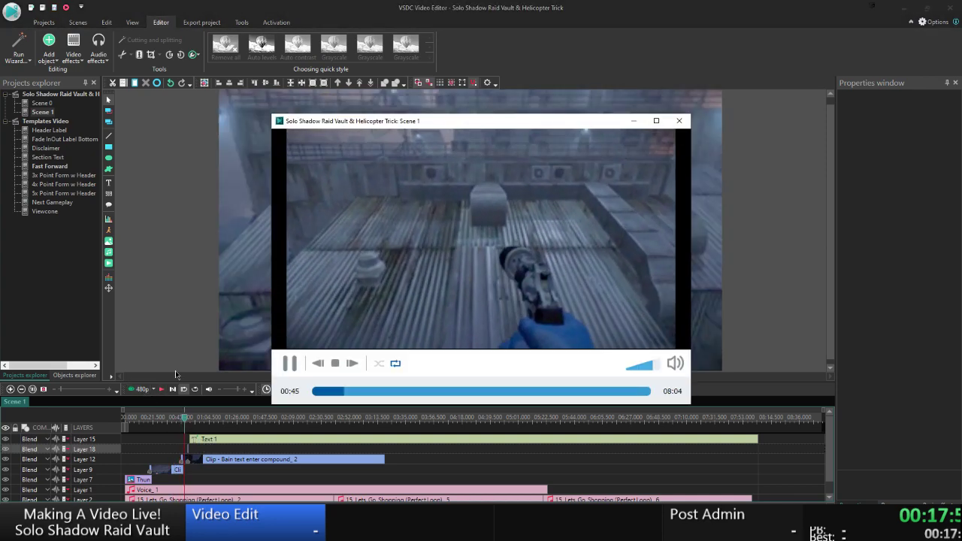
{"action": "left_click", "coordinate": [292, 364]}
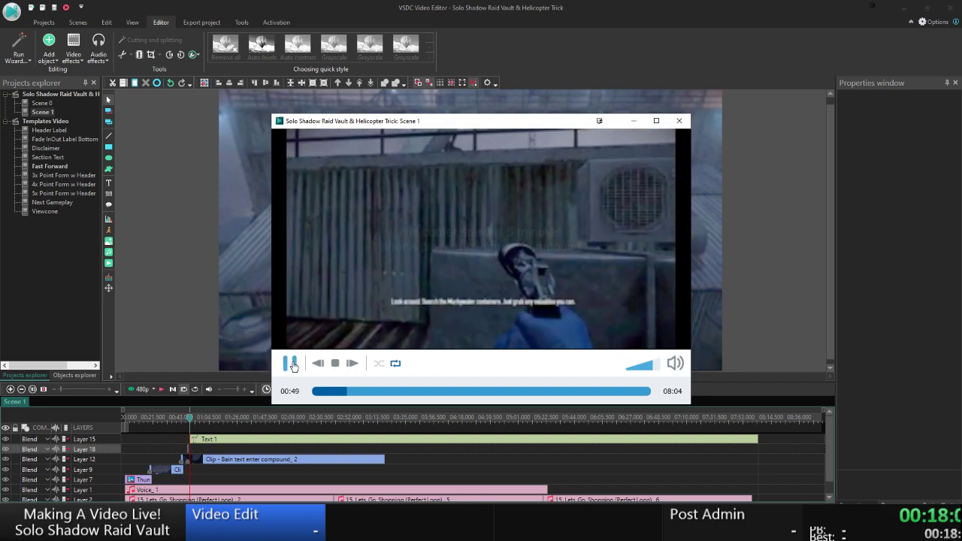
{"action": "left_click", "coordinate": [292, 364]}
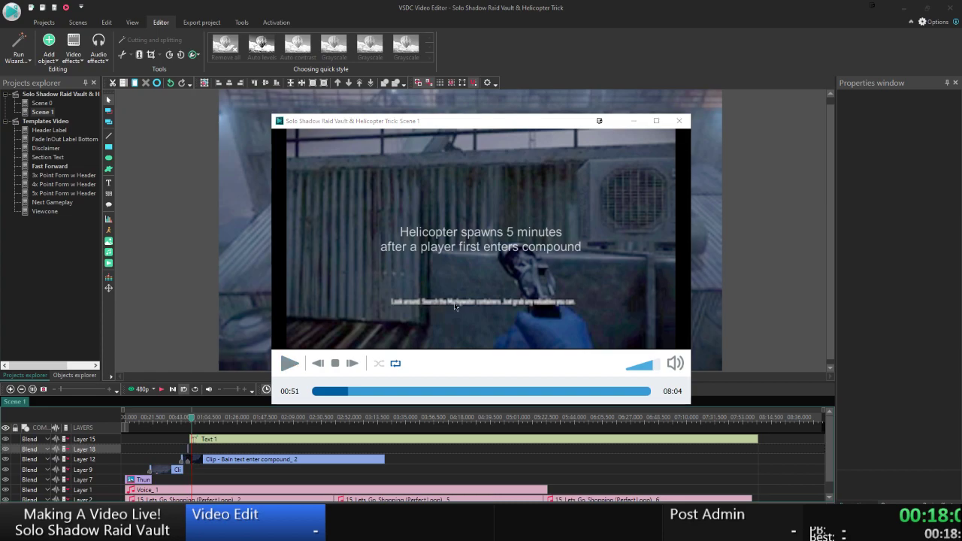
{"action": "left_click", "coordinate": [346, 392]}
{"action": "left_click", "coordinate": [290, 365]}
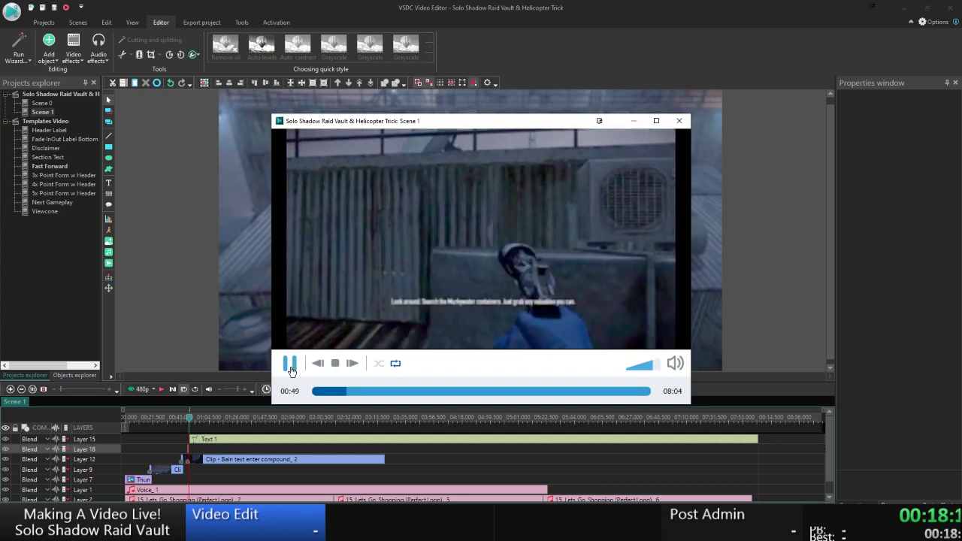
{"action": "left_click", "coordinate": [291, 368]}
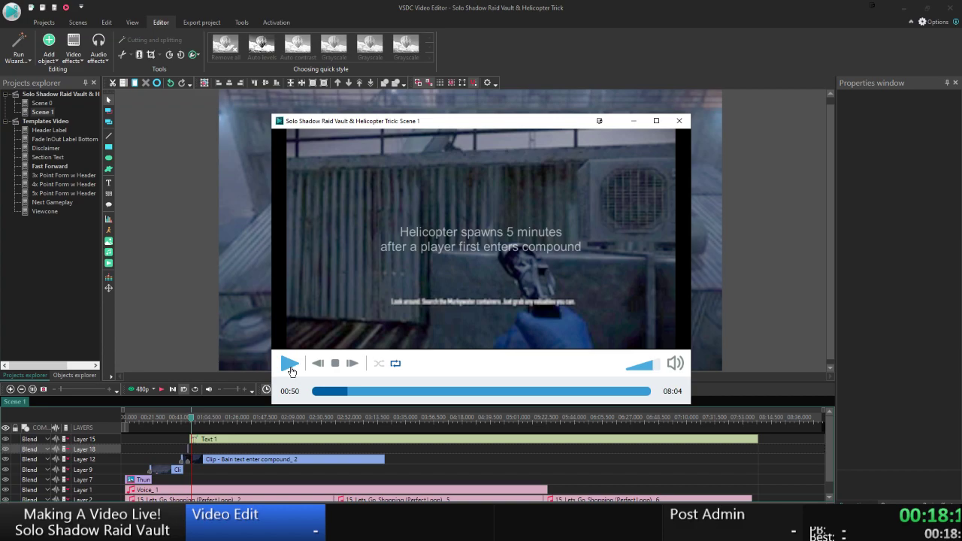
{"action": "key", "text": "Escape"}
Set the creation time of Text 1 to 00:00:50.500 and preview the caption's appearance.
{"action": "left_click", "coordinate": [238, 442]}
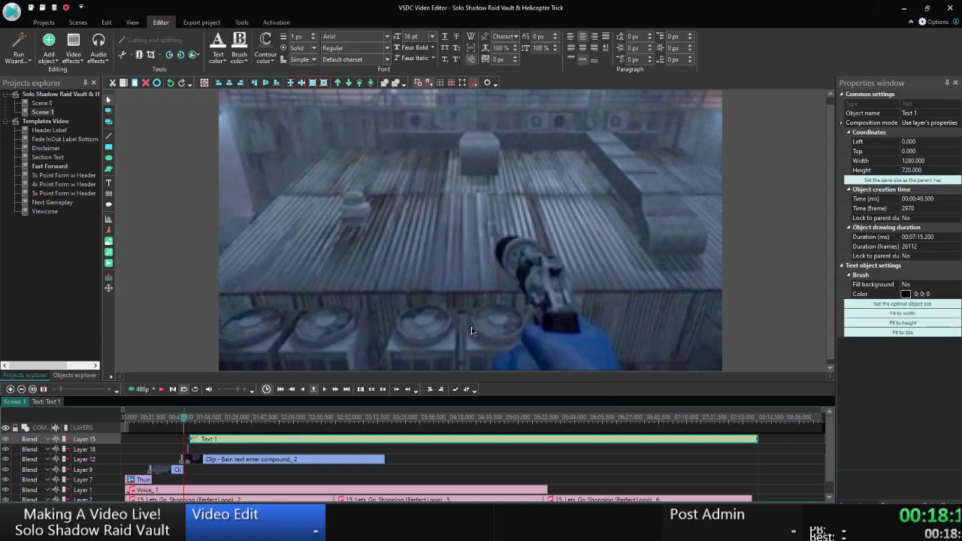
{"action": "left_click", "coordinate": [926, 199]}
{"action": "type", "text": "50"}
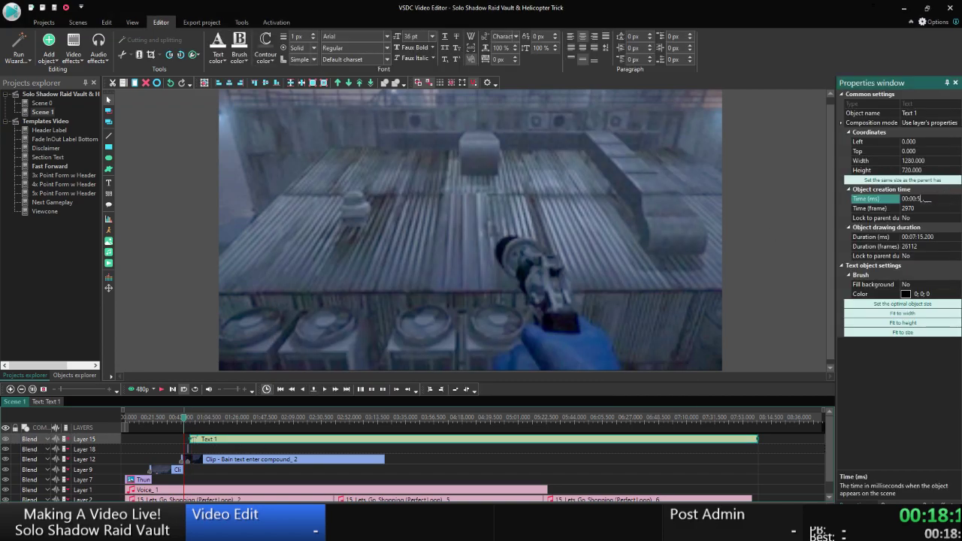
{"action": "key", "text": "Return"}
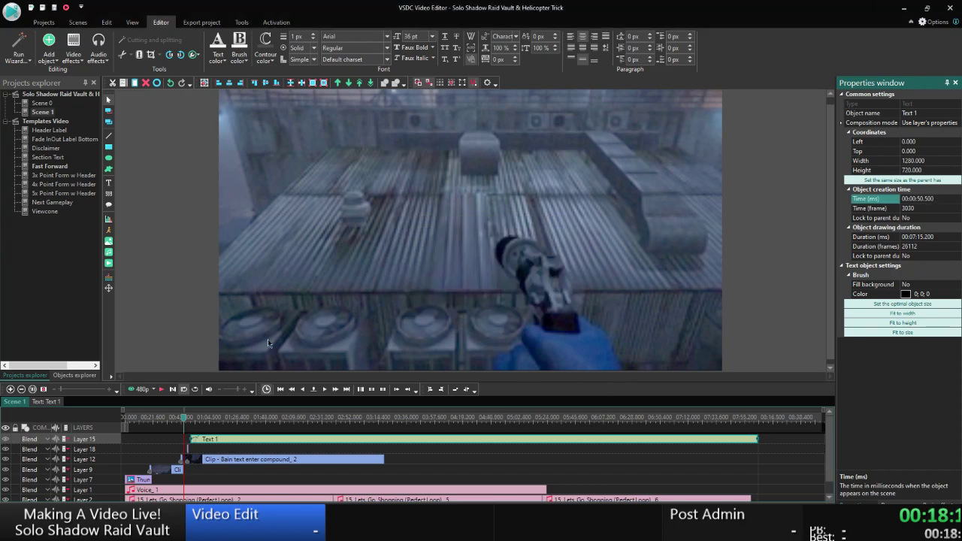
{"action": "left_click", "coordinate": [139, 389]}
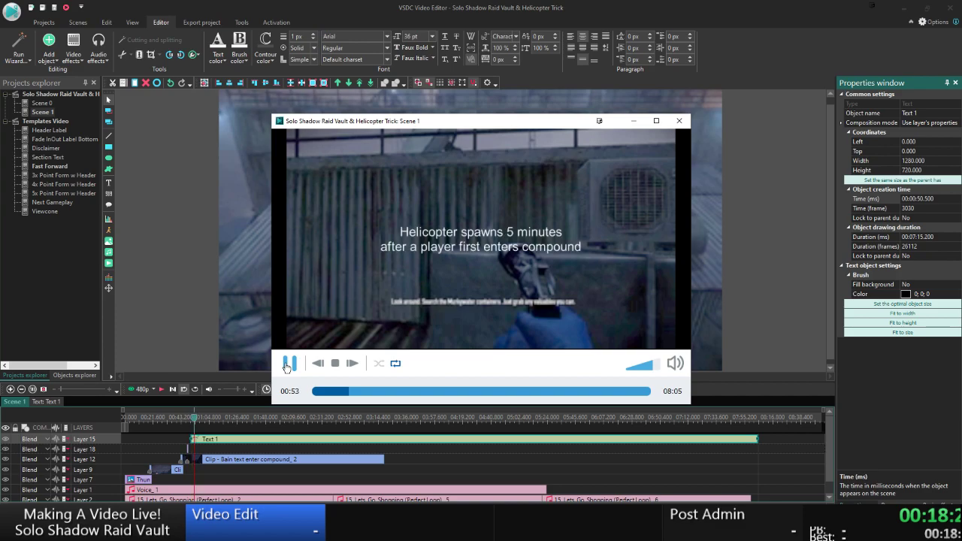
{"action": "left_click", "coordinate": [285, 365]}
{"action": "key", "text": "Escape"}
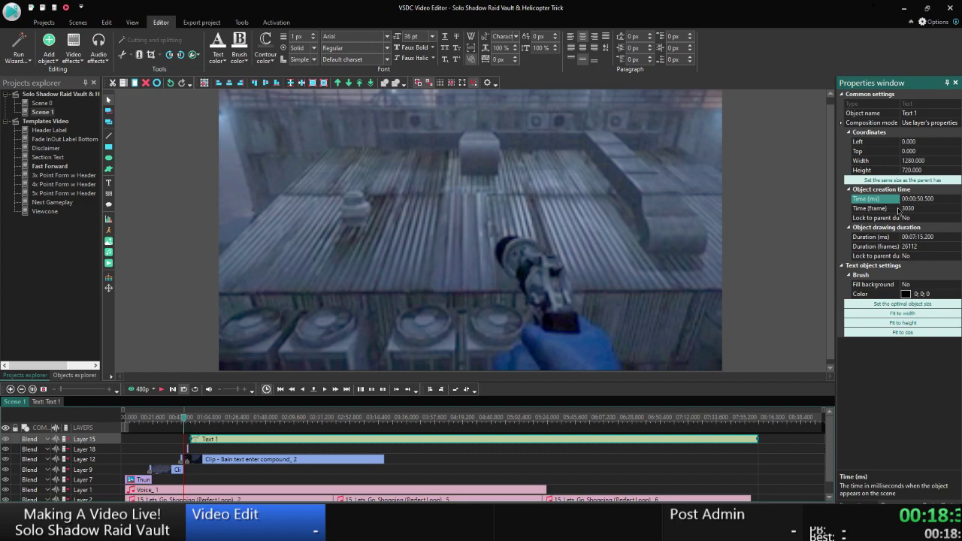
Set the creation time of Text 1 to 00:00:49.000 and preview the caption's appearance.
{"action": "left_click_drag", "start_coordinate": [918, 200], "coordinate": [934, 198]}
{"action": "left_click", "coordinate": [917, 198]}
{"action": "type", "text": "49"}
{"action": "key", "text": "Return"}
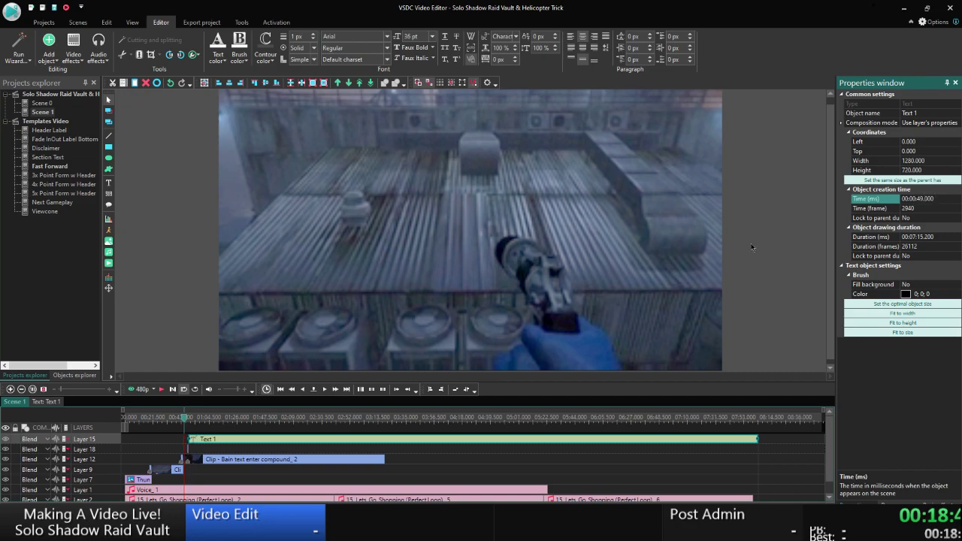
{"action": "left_click", "coordinate": [132, 389]}
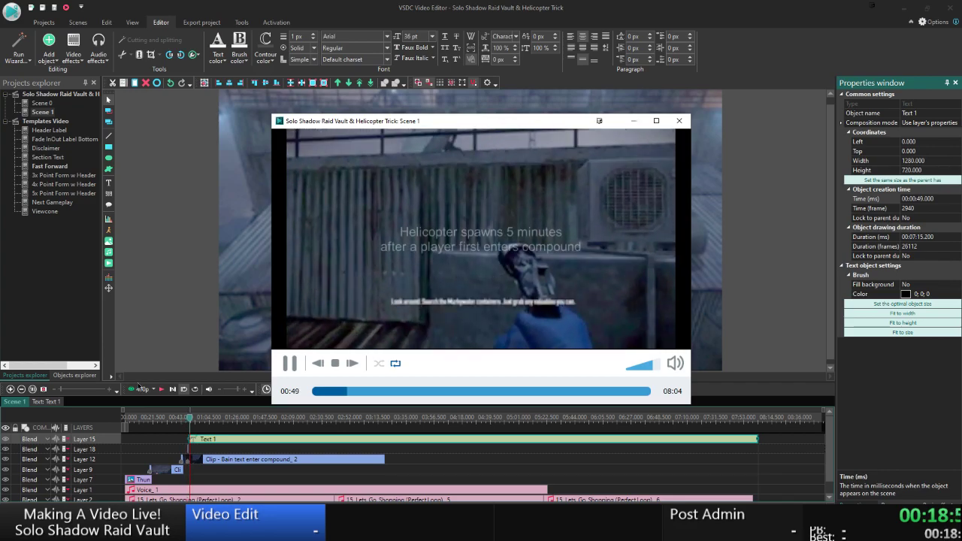
{"action": "key", "text": "Escape"}
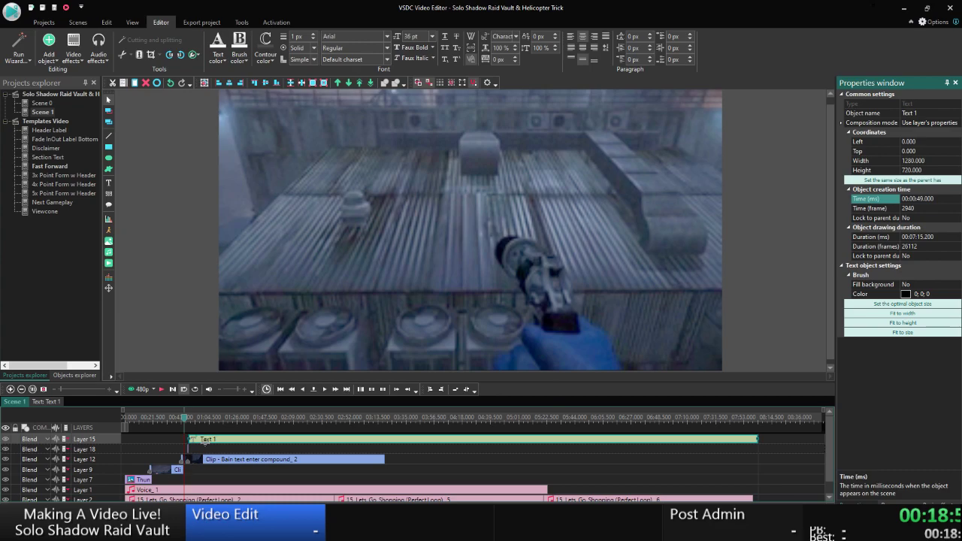
Move the timeline cursor just past the beginning of Text 1 and open its caption for editing before "Helicopter".
{"action": "left_click", "coordinate": [207, 450]}
{"action": "right_click", "coordinate": [208, 443]}
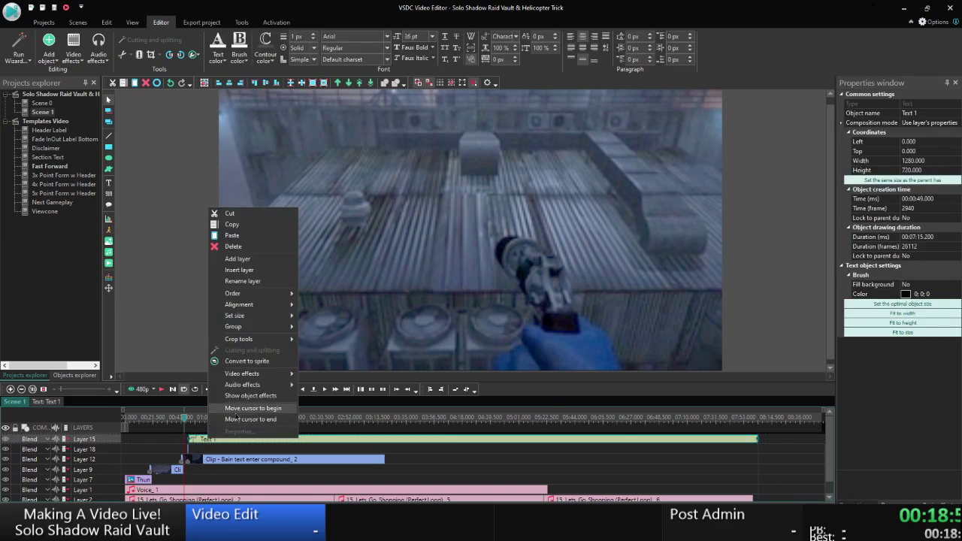
{"action": "left_click", "coordinate": [268, 415]}
{"action": "left_click", "coordinate": [335, 389]}
{"action": "left_click", "coordinate": [335, 389]}
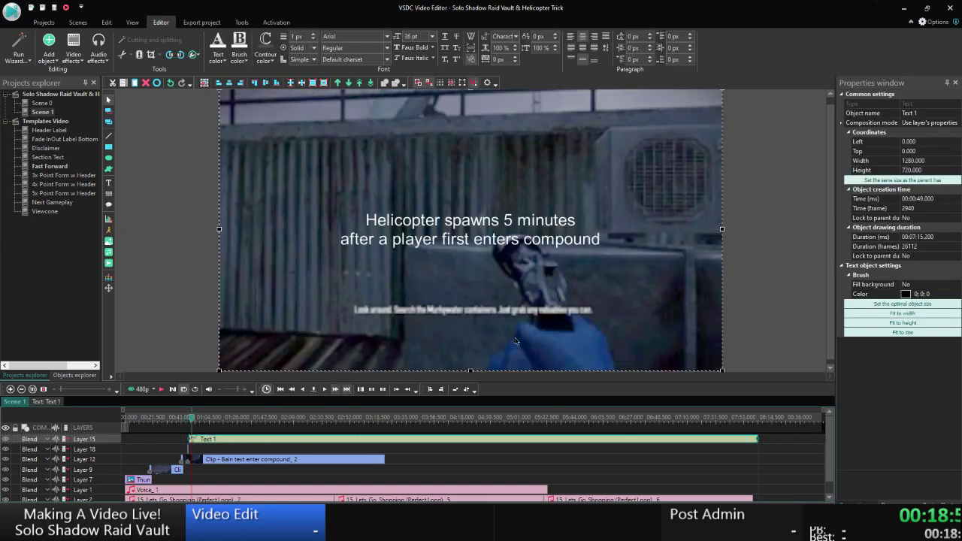
{"action": "left_click", "coordinate": [775, 255]}
{"action": "double_click", "coordinate": [441, 250]}
{"action": "left_click_drag", "start_coordinate": [612, 229], "coordinate": [63, 160]}
{"action": "key", "text": "shift+Down"}
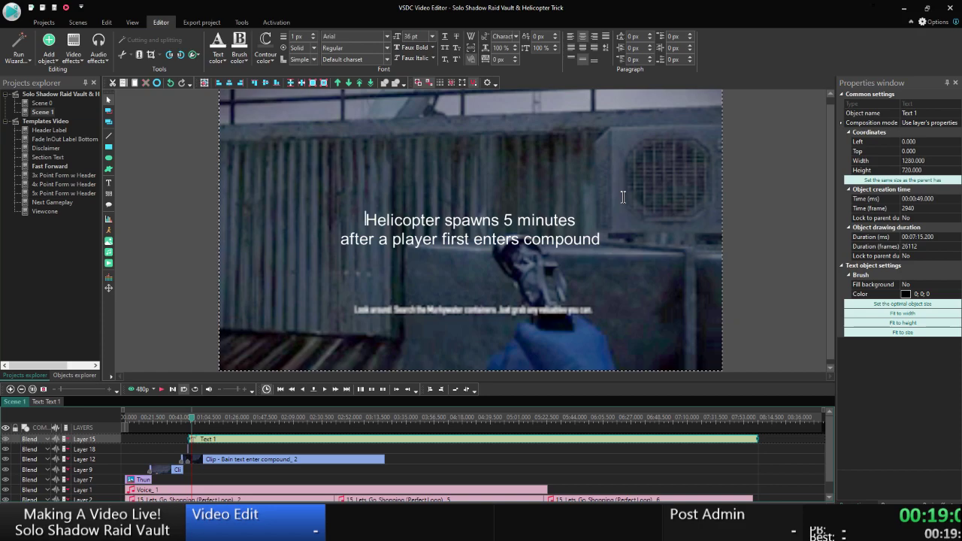
{"action": "type", "text": "After"}
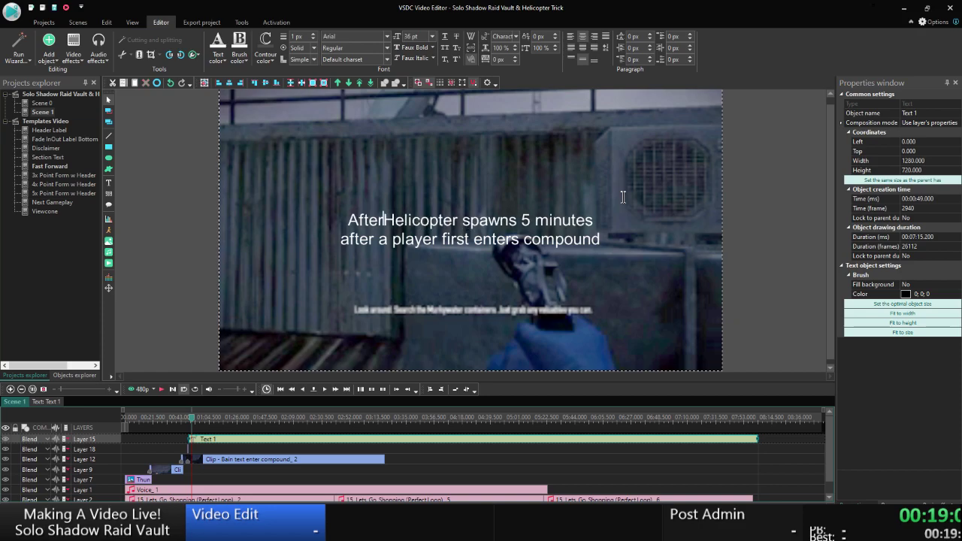
{"action": "key", "text": "BackSpace"}
{"action": "key", "text": "BackSpace"}
{"action": "key", "text": "BackSpace"}
{"action": "key", "text": "BackSpace"}
{"action": "key", "text": "BackSpace"}
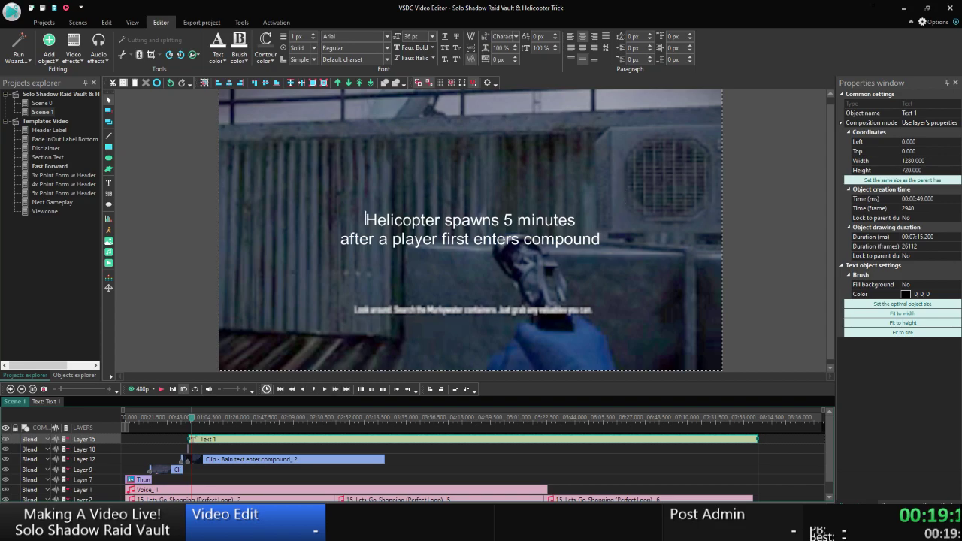
Check the helicopter passage in the script and replace the caption's first line with "Heli spawns 5 minutes".
{"action": "key", "text": "alt+Tab"}
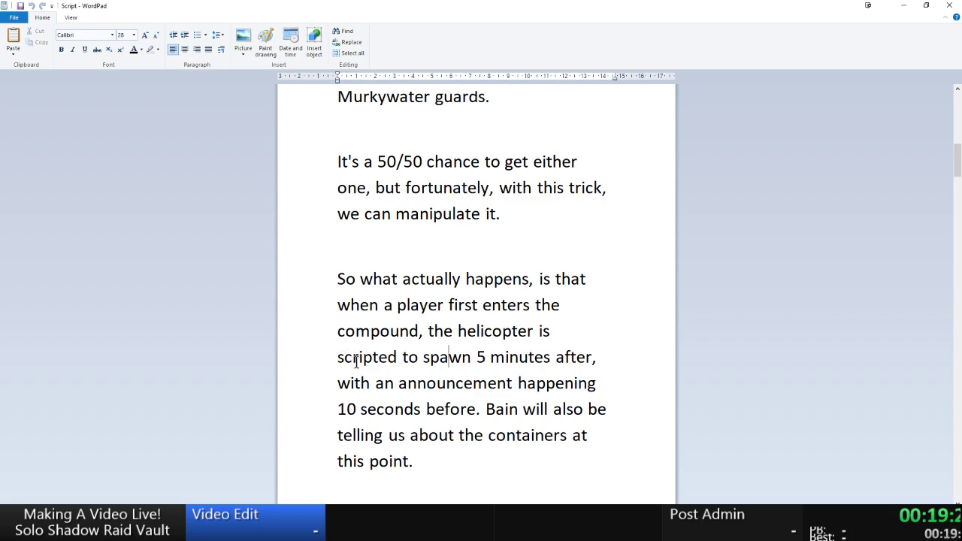
{"action": "key", "text": "alt+Tab"}
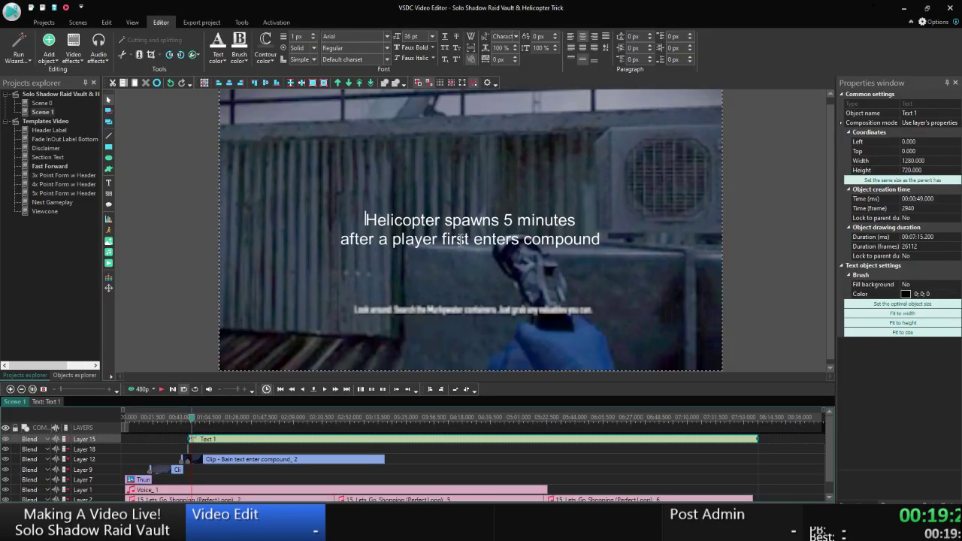
{"action": "type", "text": "Heli spawns 30"}
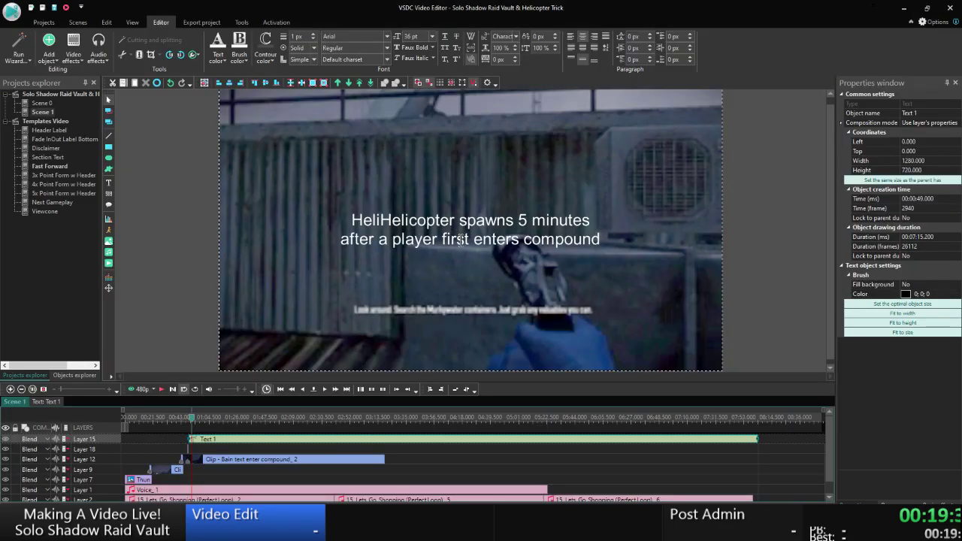
{"action": "type", "text": "0s"}
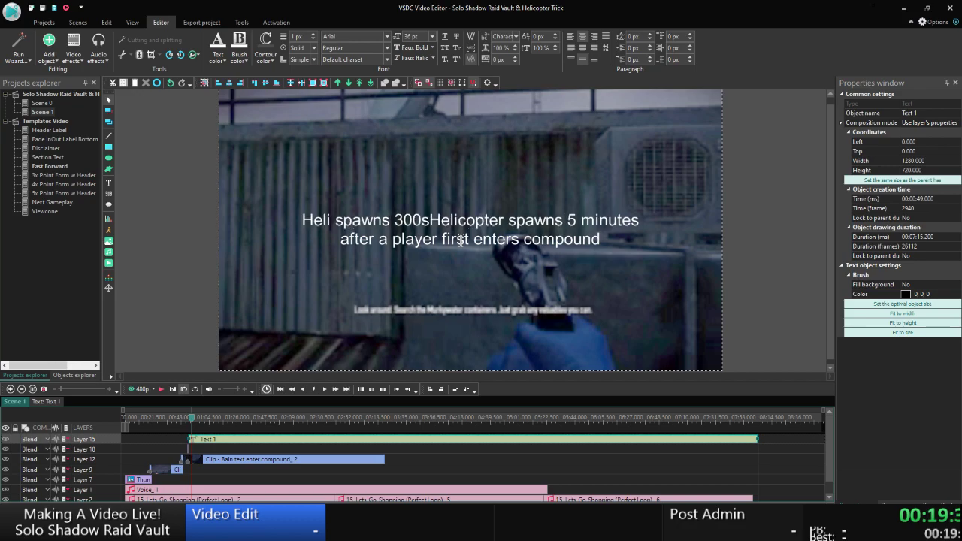
{"action": "key", "text": "BackSpace"}
{"action": "key", "text": "BackSpace"}
{"action": "key", "text": "BackSpace"}
{"action": "key", "text": "BackSpace"}
{"action": "type", "text": "5m"}
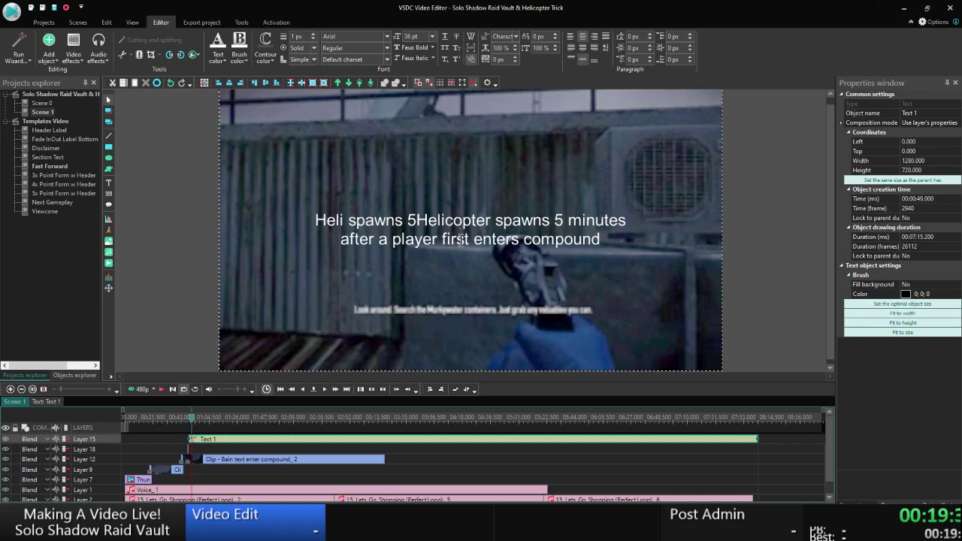
{"action": "key", "text": "BackSpace"}
{"action": "key", "text": "BackSpace"}
{"action": "type", "text": "minutes"}
{"action": "key", "text": "shift+End"}
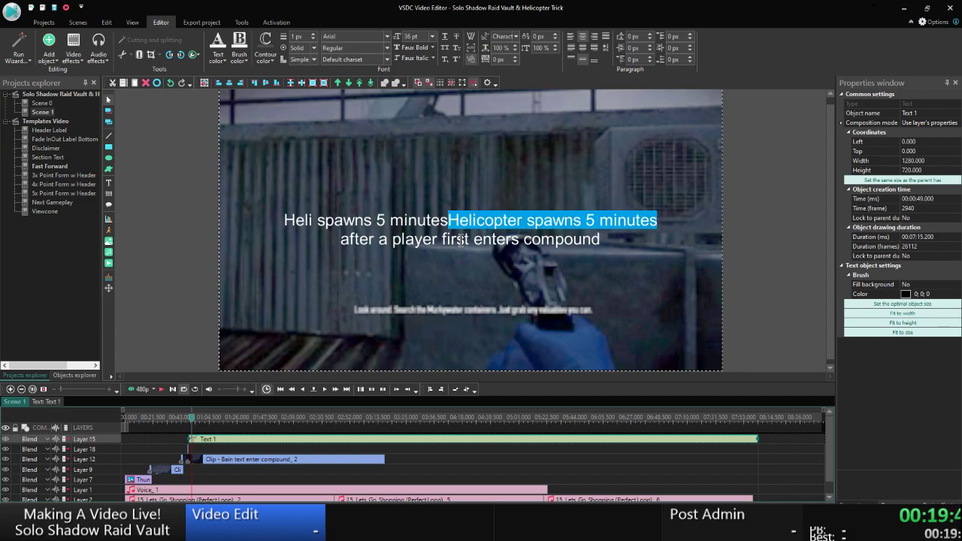
{"action": "key", "text": "Delete"}
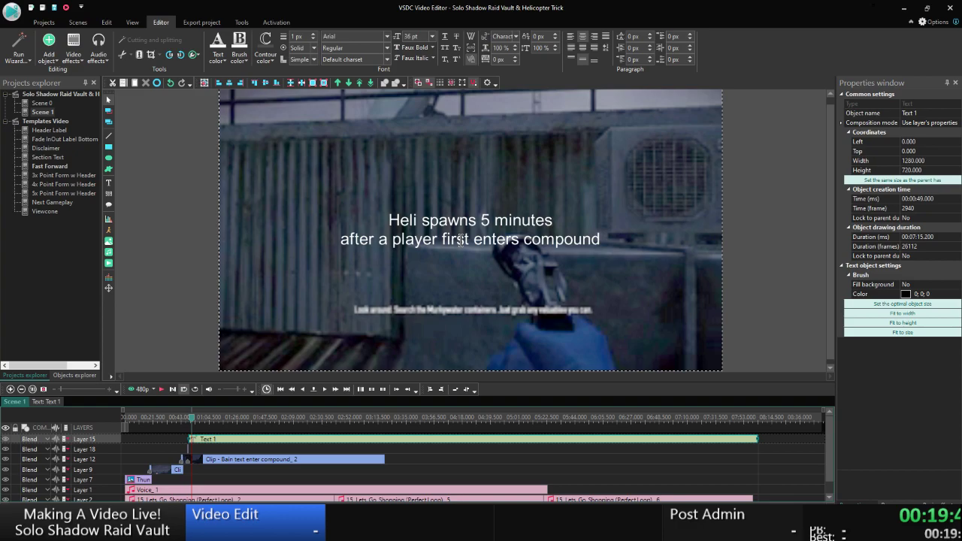
Replace the caption's second line, "after a player first enters compound", with "from here" at the end of the first line.
{"action": "key", "text": "ctrl+shift+End"}
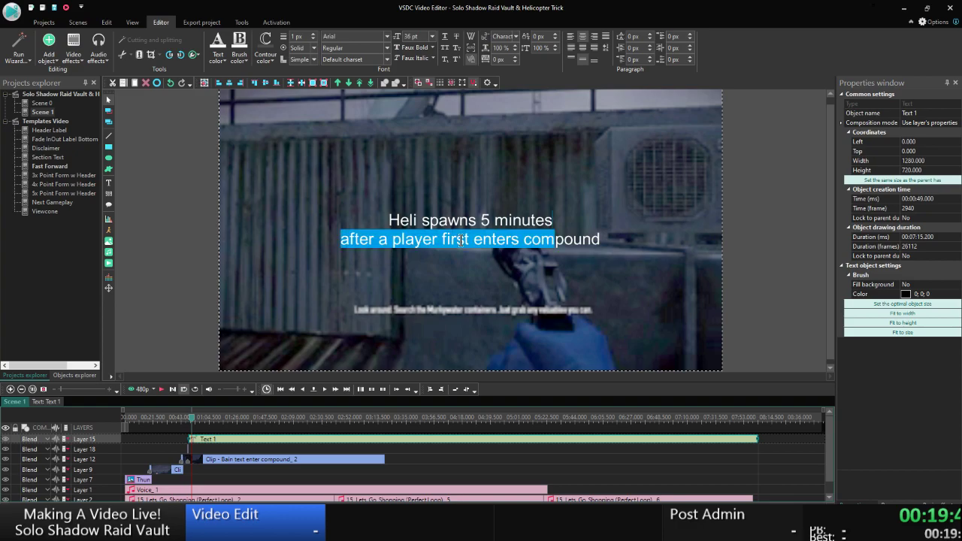
{"action": "key", "text": "Delete"}
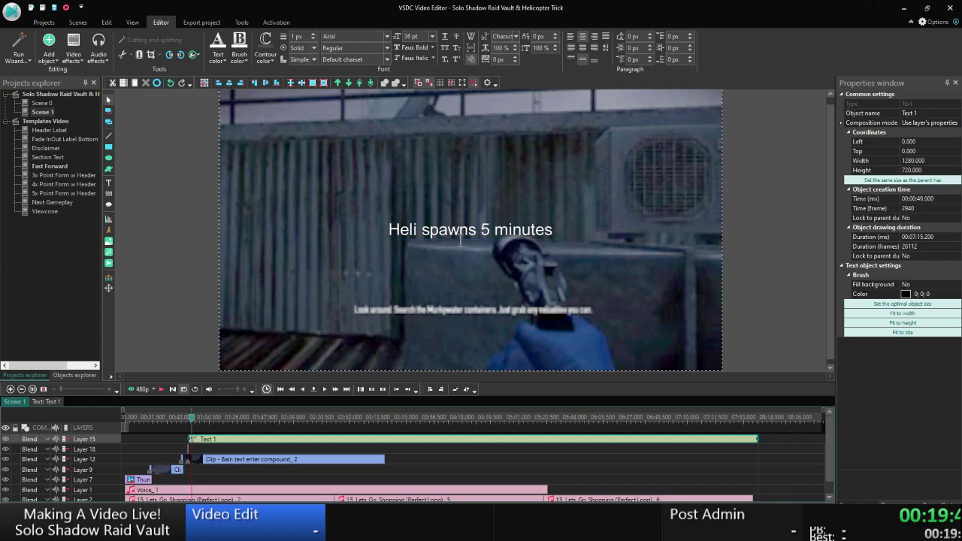
{"action": "type", "text": "from here"}
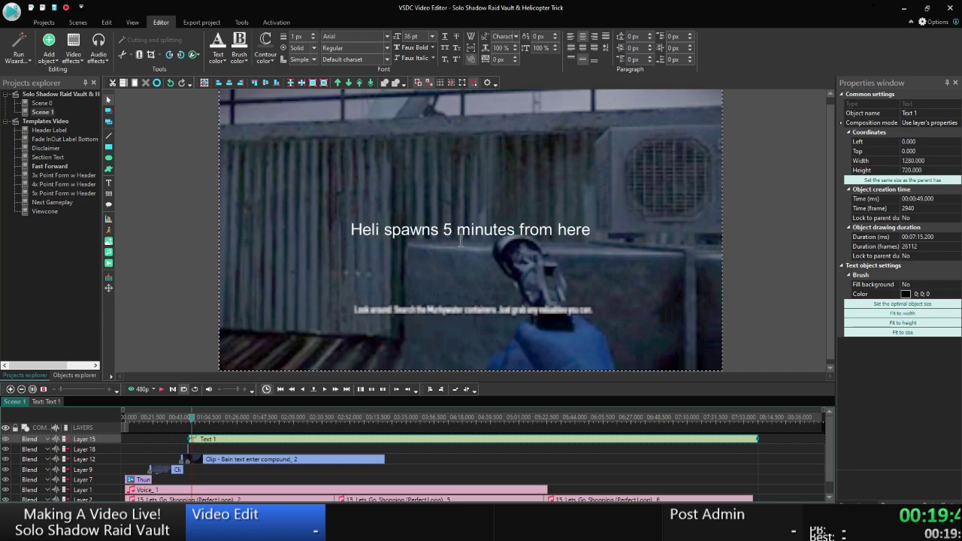
Add a second caption line reading "Announcement happens 4m50s from here" and finish editing the text.
{"action": "key", "text": "Return"}
{"action": "type", "text": "Announcem"}
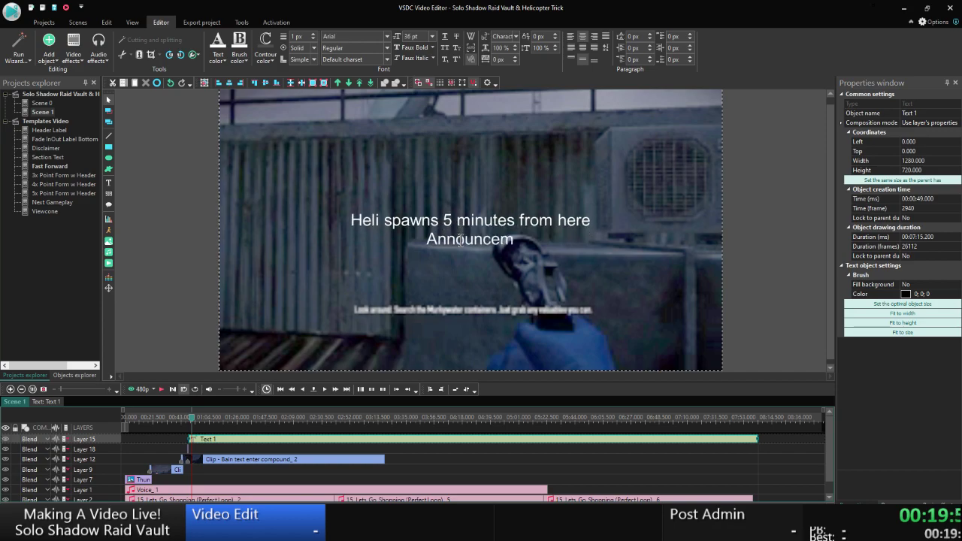
{"action": "type", "text": "ent happens"}
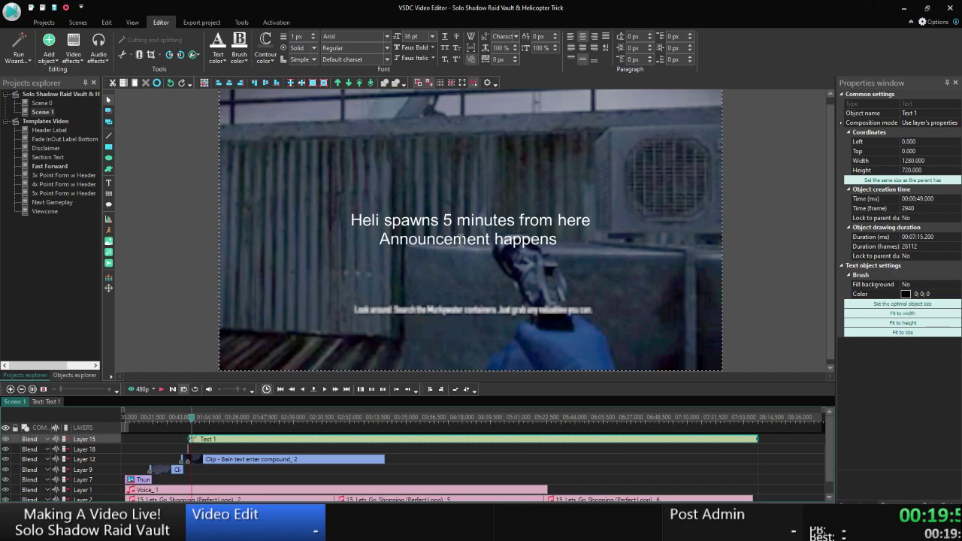
{"action": "type", "text": " 4m"}
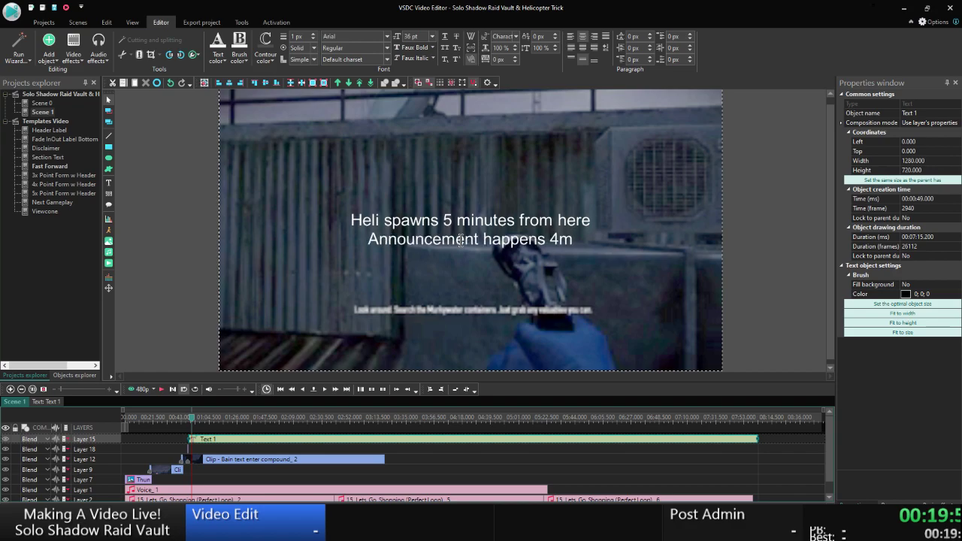
{"action": "key", "text": "BackSpace"}
{"action": "type", "text": "m50s"}
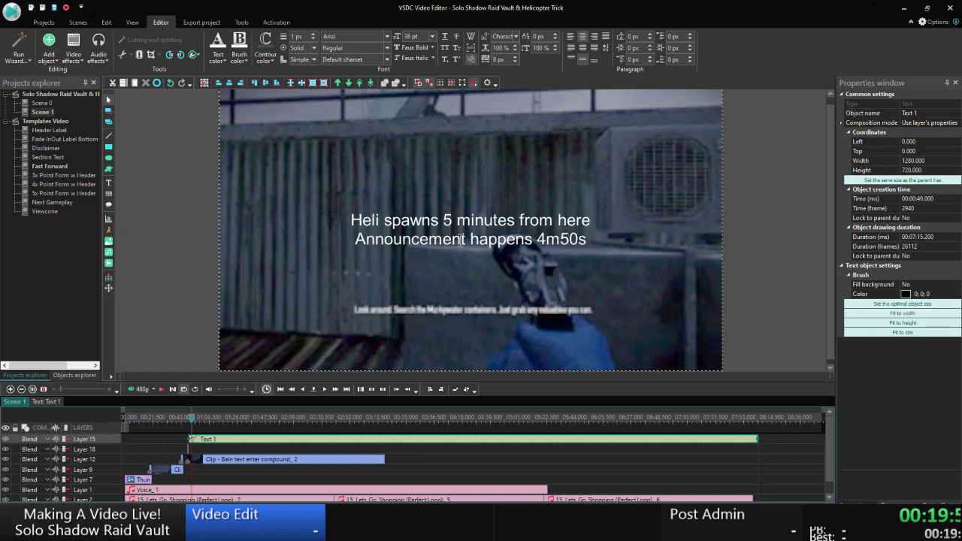
{"action": "type", "text": " from here"}
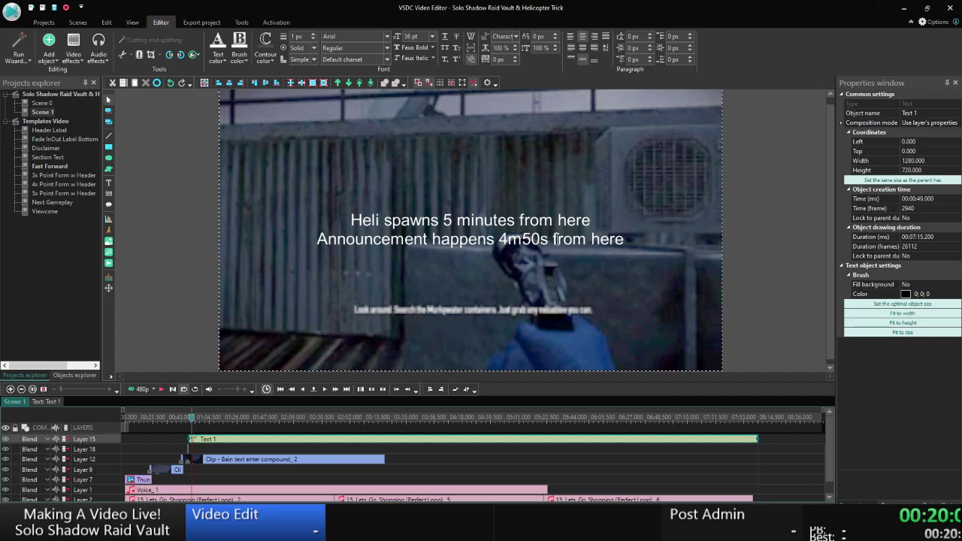
{"action": "key", "text": "Escape"}
{"action": "left_click", "coordinate": [496, 254]}
Check the storyboard PDF and set the caption's font to Segoe UI in Bold.
{"action": "key", "text": "alt+Tab"}
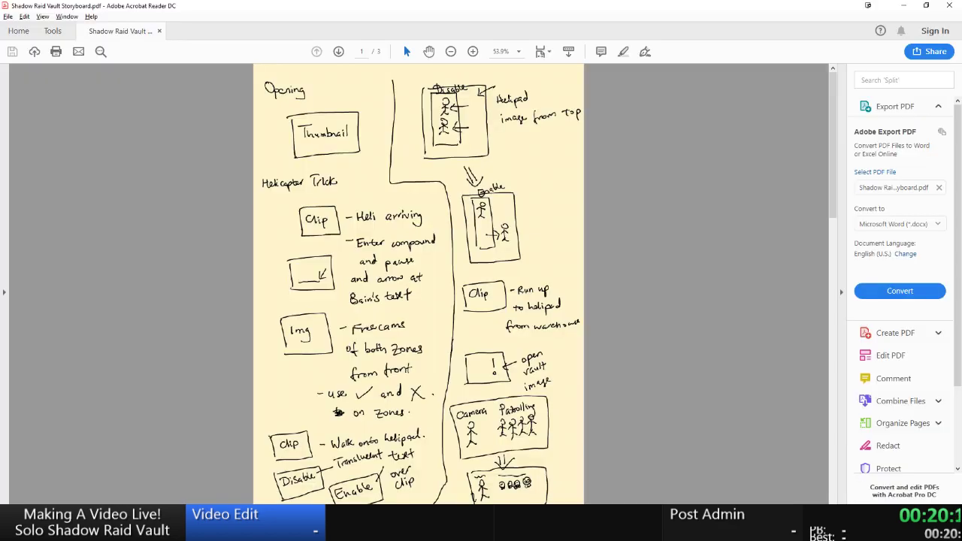
{"action": "key", "text": "alt+Tab"}
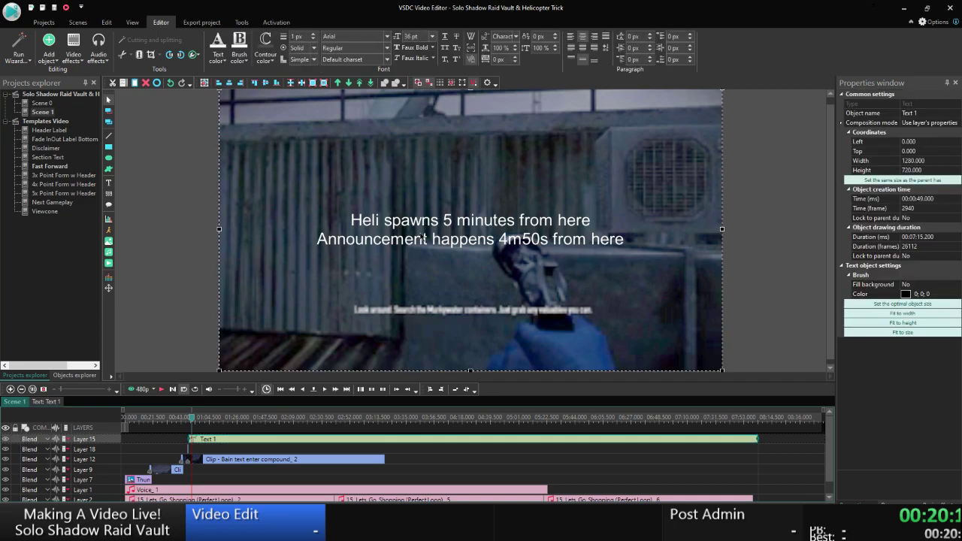
{"action": "left_click", "coordinate": [355, 37]}
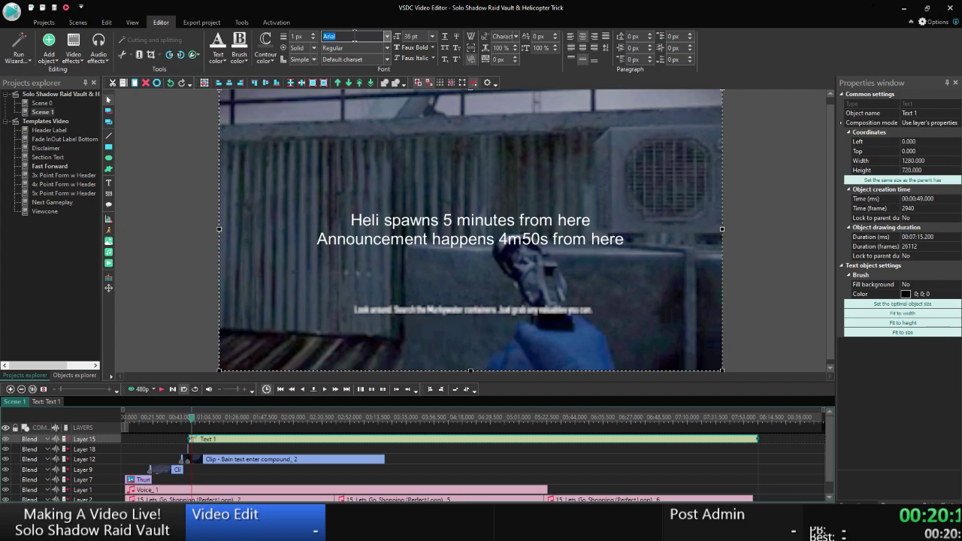
{"action": "type", "text": "Segoe UI"}
{"action": "key", "text": "Return"}
{"action": "left_click", "coordinate": [386, 48]}
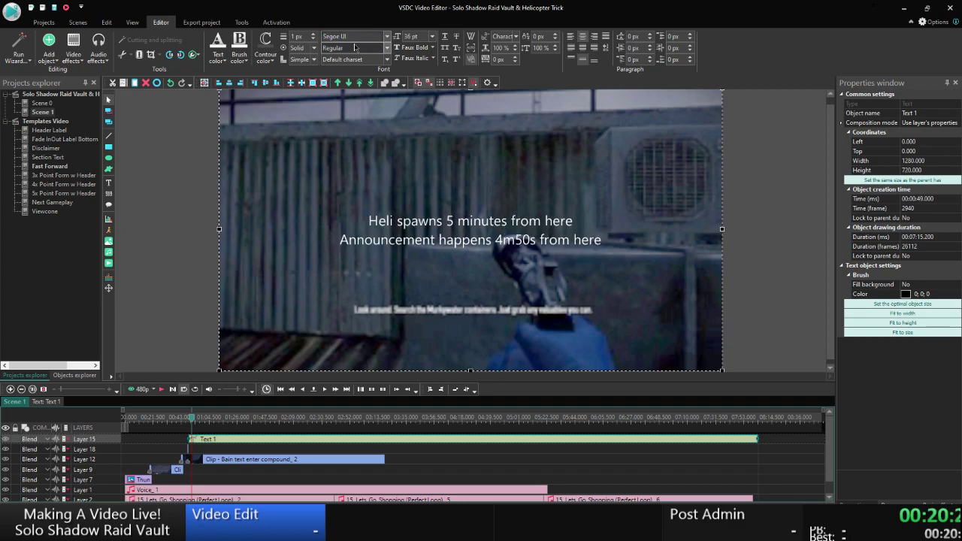
{"action": "left_click", "coordinate": [350, 69]}
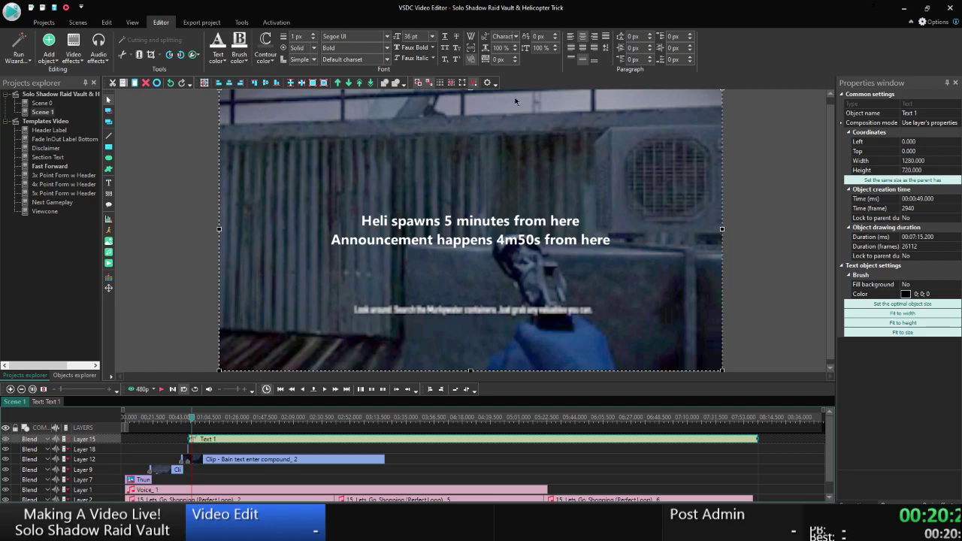
Try the caption at 72 pt and settle on a font size of 48 pt.
{"action": "left_click", "coordinate": [432, 36]}
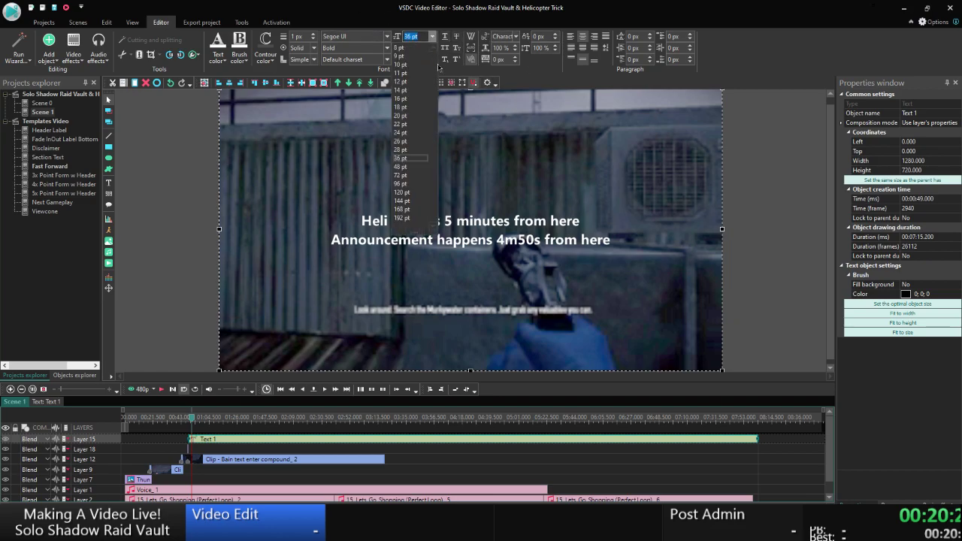
{"action": "left_click", "coordinate": [399, 176]}
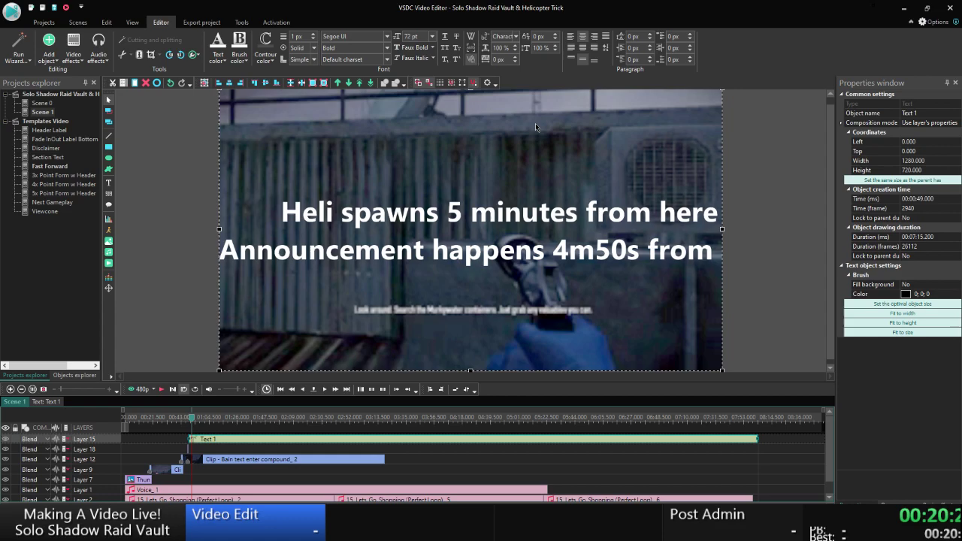
{"action": "left_click", "coordinate": [432, 36]}
{"action": "left_click", "coordinate": [406, 166]}
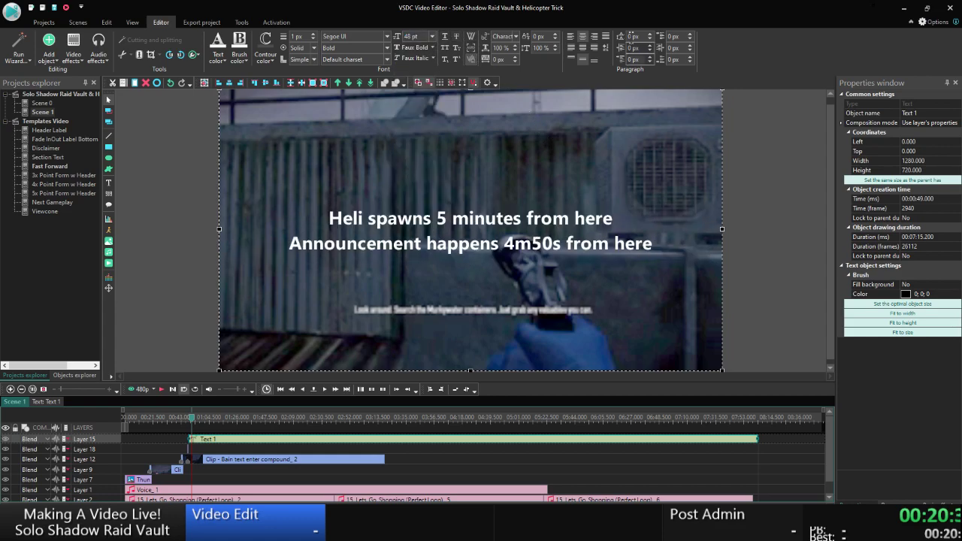
Left-align the caption text and pull both sides of its box inward, closer to the text.
{"action": "left_click", "coordinate": [570, 36]}
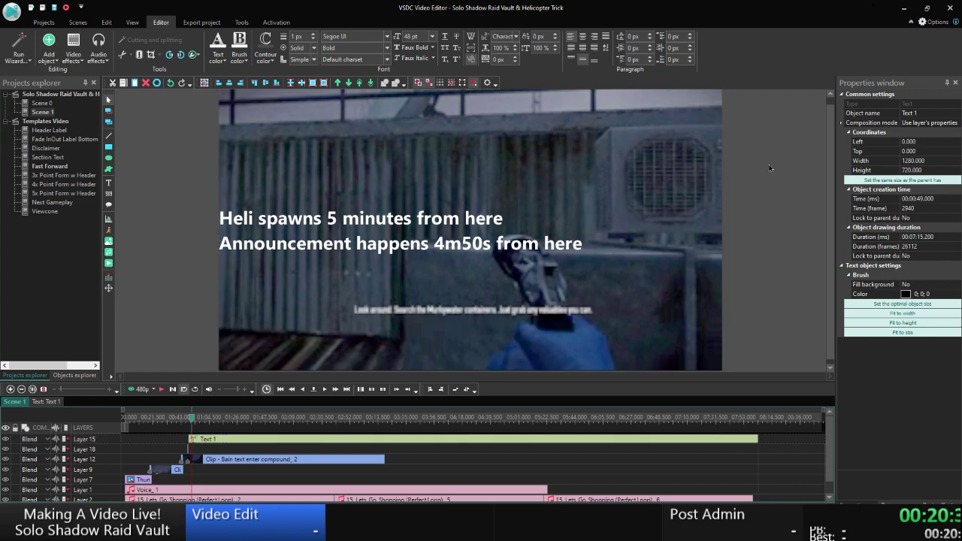
{"action": "left_click_drag", "start_coordinate": [220, 228], "coordinate": [306, 228]}
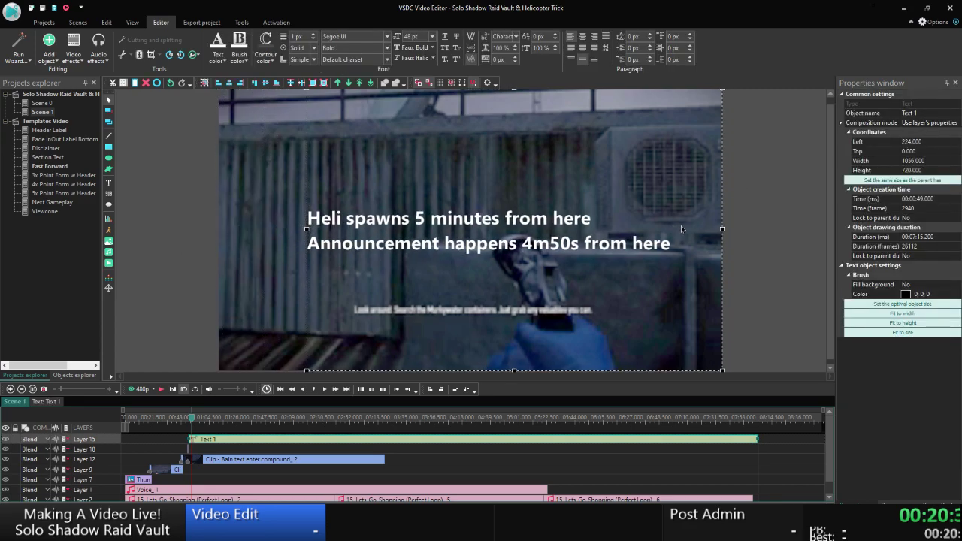
{"action": "left_click_drag", "start_coordinate": [721, 229], "coordinate": [679, 229]}
Set the width of Text 1 to 950 and centre it horizontally with its left coordinate at 165.
{"action": "left_click", "coordinate": [878, 161]}
{"action": "type", "text": "1"}
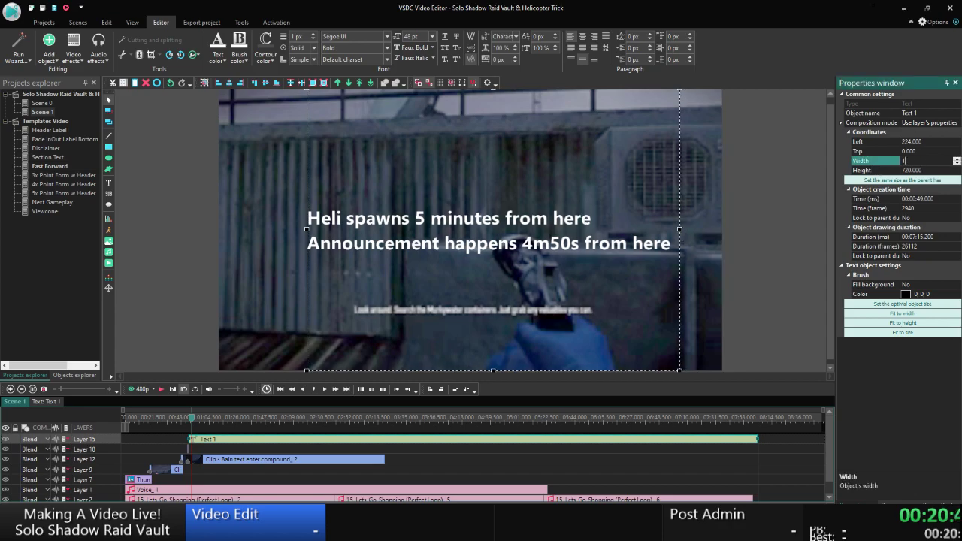
{"action": "type", "text": "000"}
{"action": "key", "text": "Return"}
{"action": "type", "text": "950"}
{"action": "key", "text": "Return"}
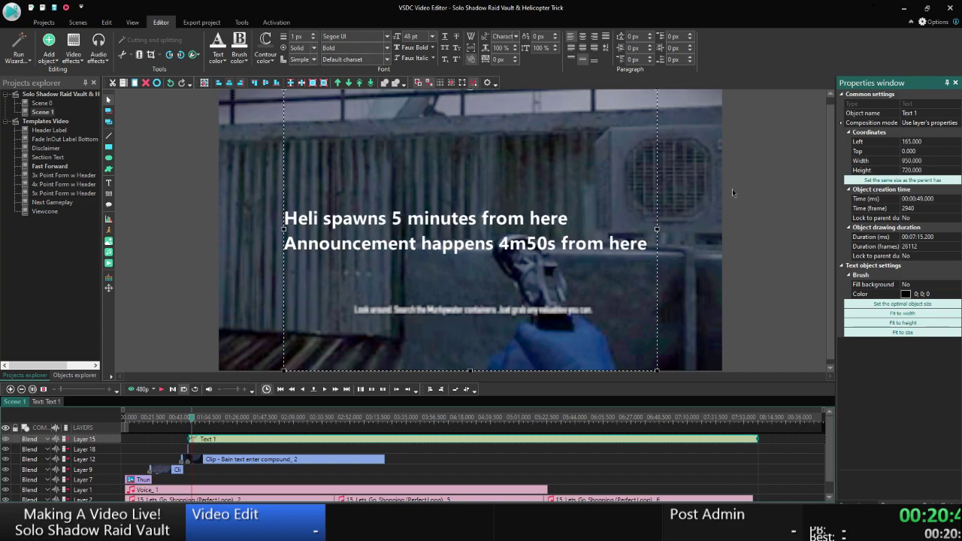
{"action": "left_click", "coordinate": [775, 194]}
{"action": "left_click", "coordinate": [499, 236]}
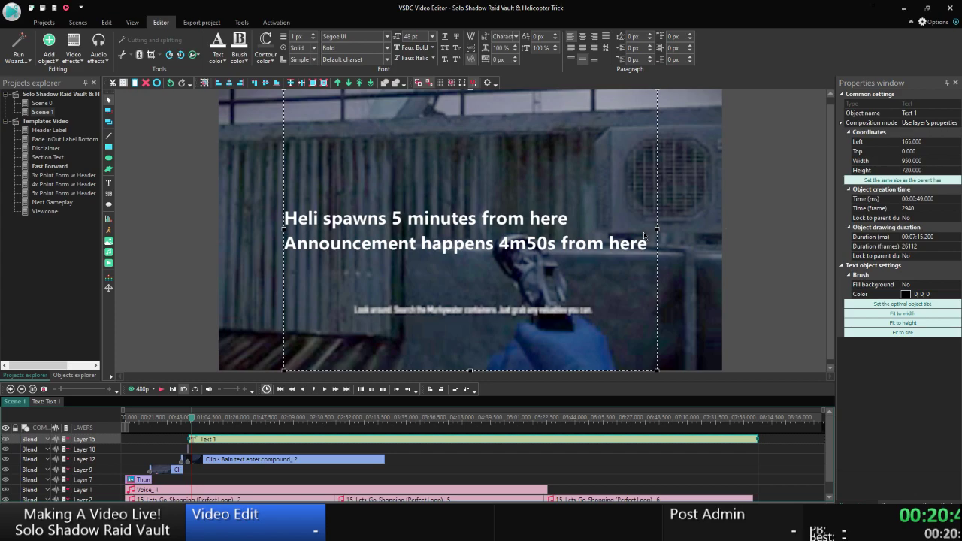
Set the top coordinate of Text 1 to 150 and its height to 200, and deselect it to view the placement.
{"action": "left_click", "coordinate": [881, 172]}
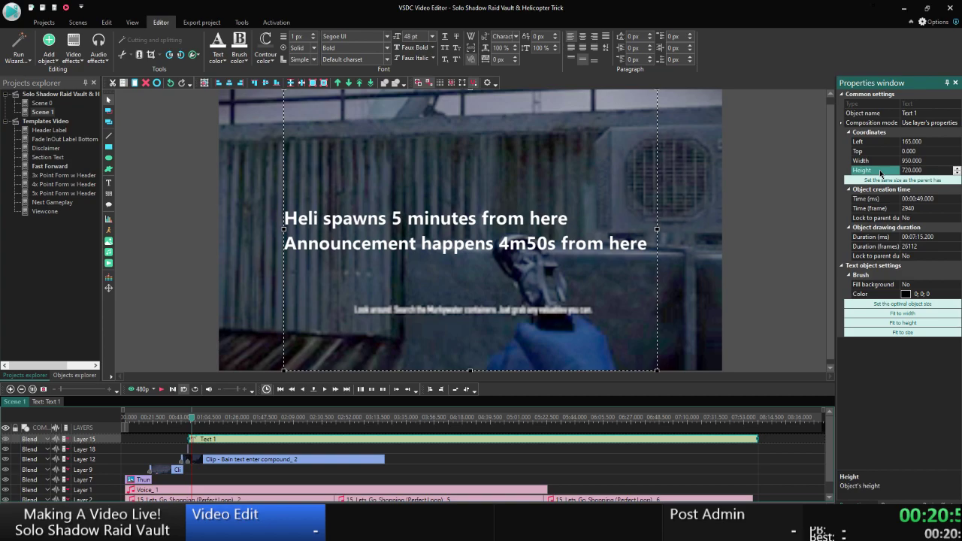
{"action": "key", "text": "Up"}
{"action": "key", "text": "Up"}
{"action": "type", "text": "150"}
{"action": "key", "text": "Return"}
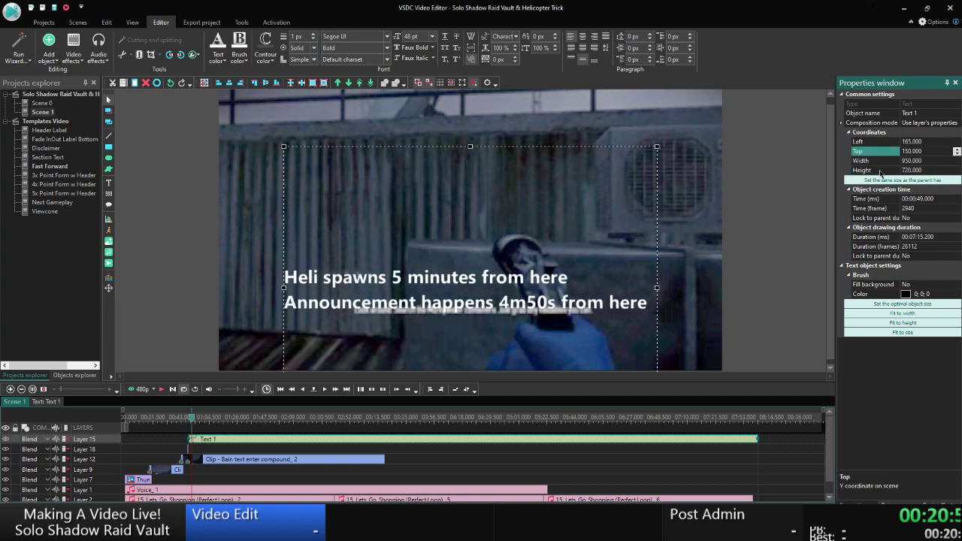
{"action": "key", "text": "Down"}
{"action": "key", "text": "Down"}
{"action": "type", "text": "200"}
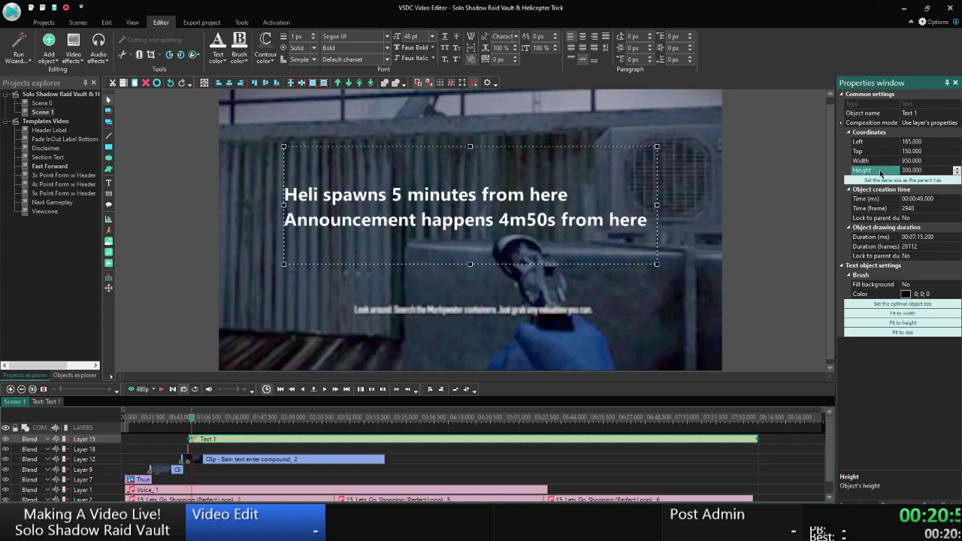
{"action": "key", "text": "Return"}
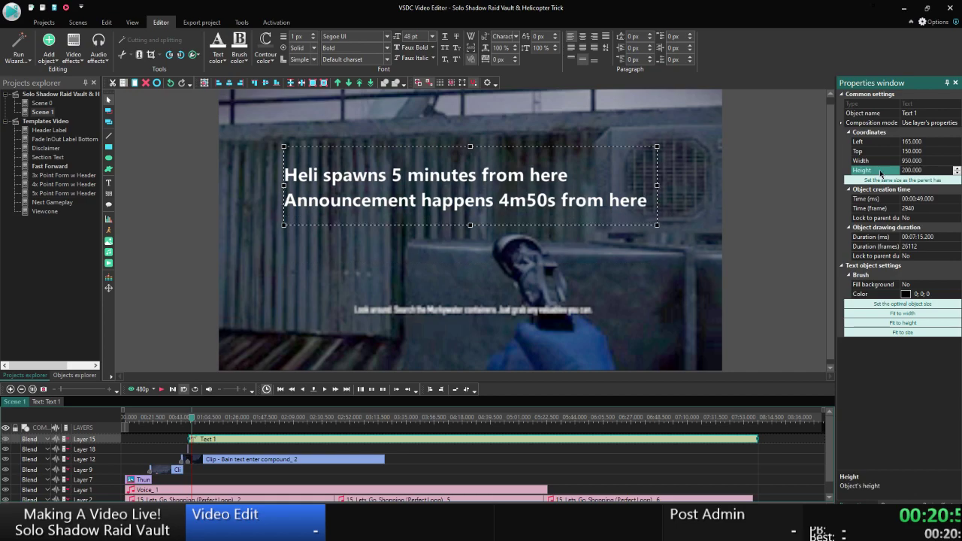
{"action": "left_click", "coordinate": [794, 192]}
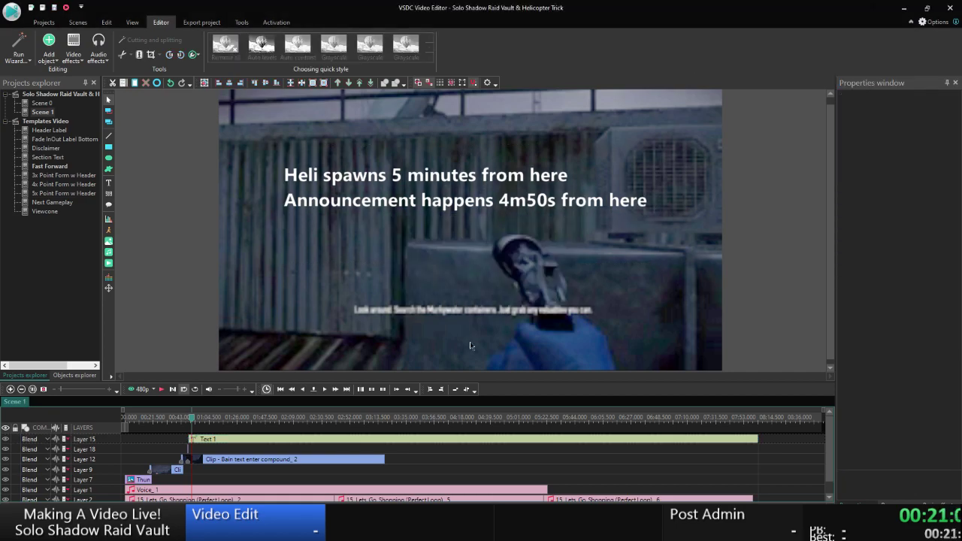
Give the helicopter caption's text a dark contour colour.
{"action": "left_click", "coordinate": [338, 183]}
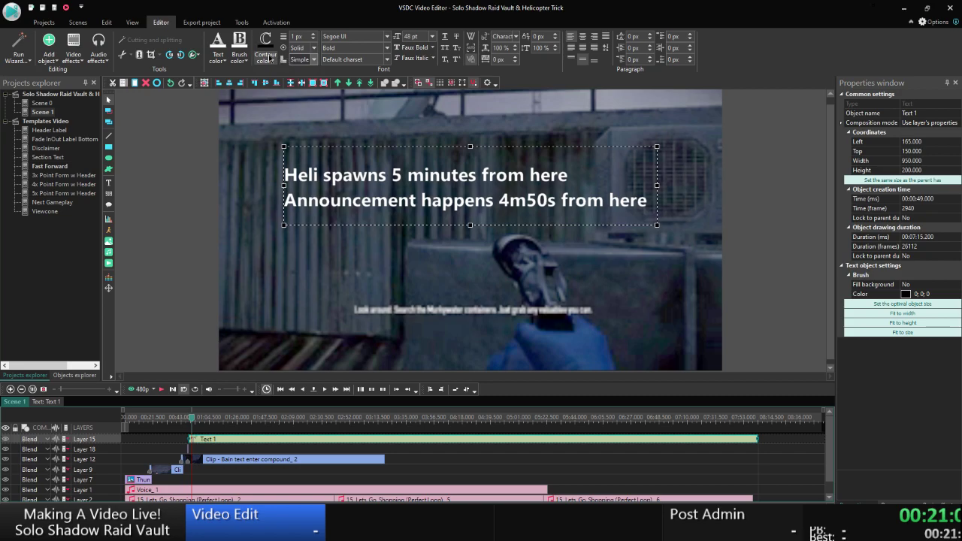
{"action": "left_click", "coordinate": [266, 54]}
{"action": "left_click", "coordinate": [682, 182]}
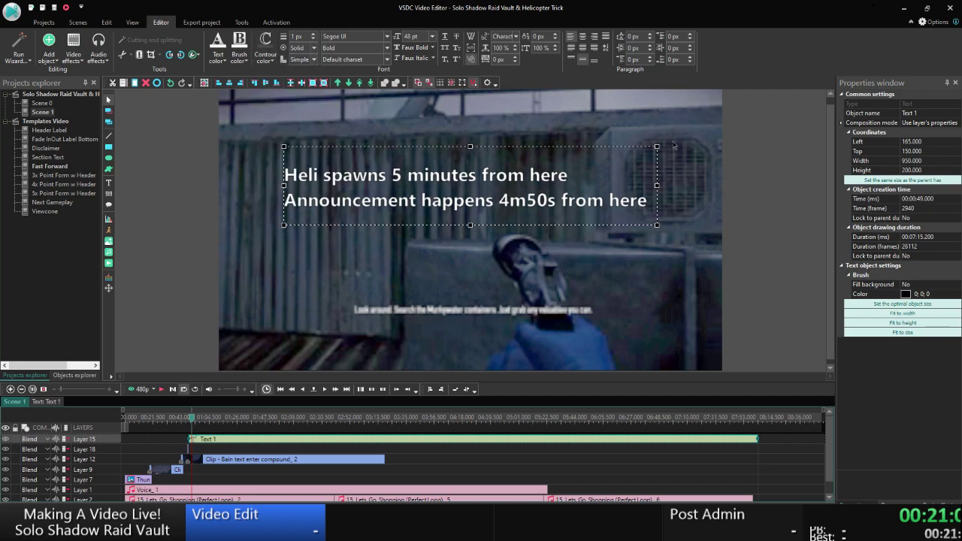
Set the helicopter caption's contour thickness to 2 px and its font size to 54 pt.
{"action": "left_click", "coordinate": [314, 34]}
{"action": "left_click", "coordinate": [420, 38]}
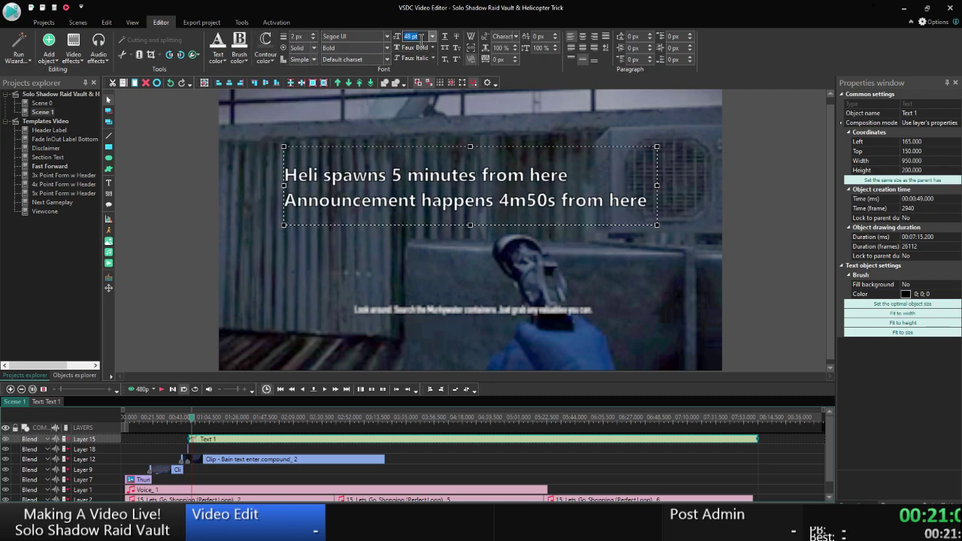
{"action": "type", "text": "54"}
{"action": "key", "text": "Return"}
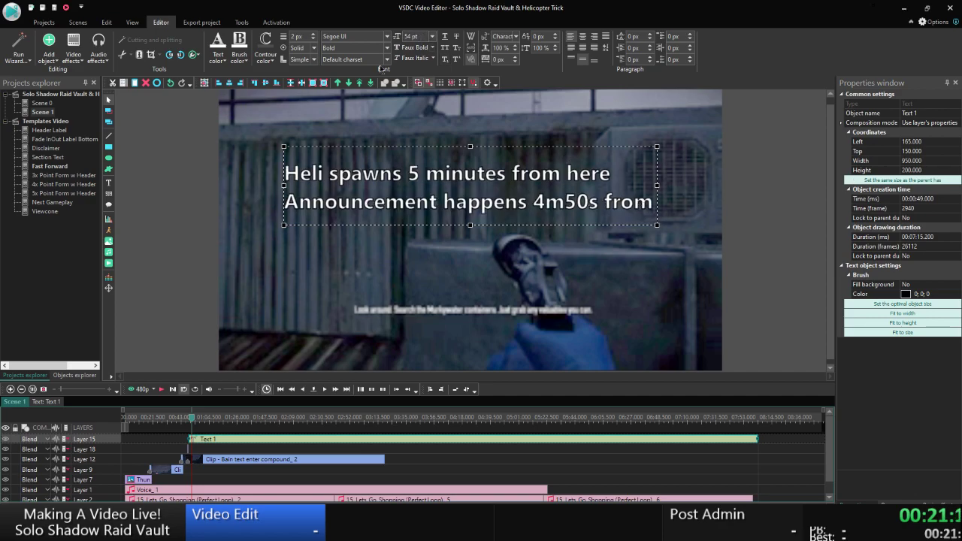
{"action": "left_click", "coordinate": [315, 38]}
{"action": "left_click", "coordinate": [315, 34]}
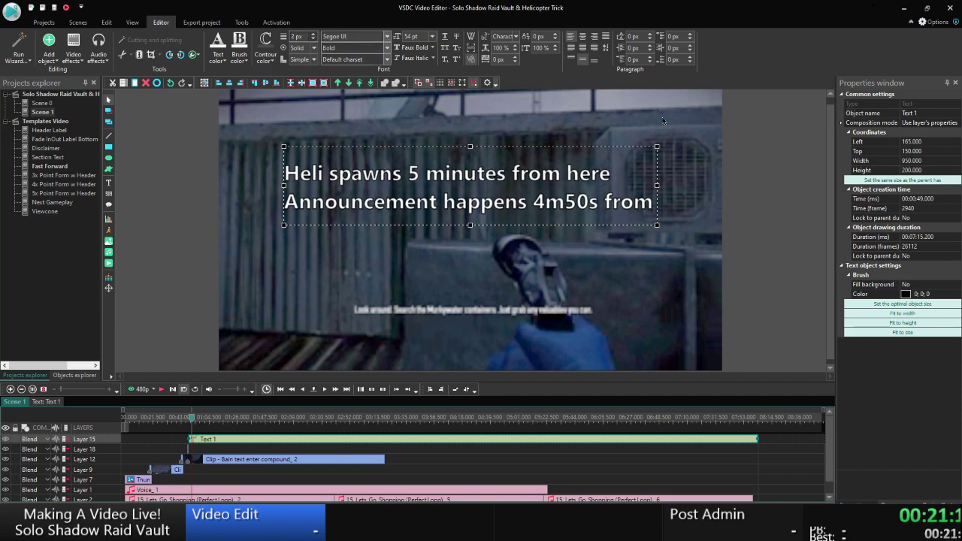
Widen the Text 1 box to 1100 and centre it horizontally in the scene.
{"action": "left_click", "coordinate": [886, 164]}
{"action": "type", "text": "1000"}
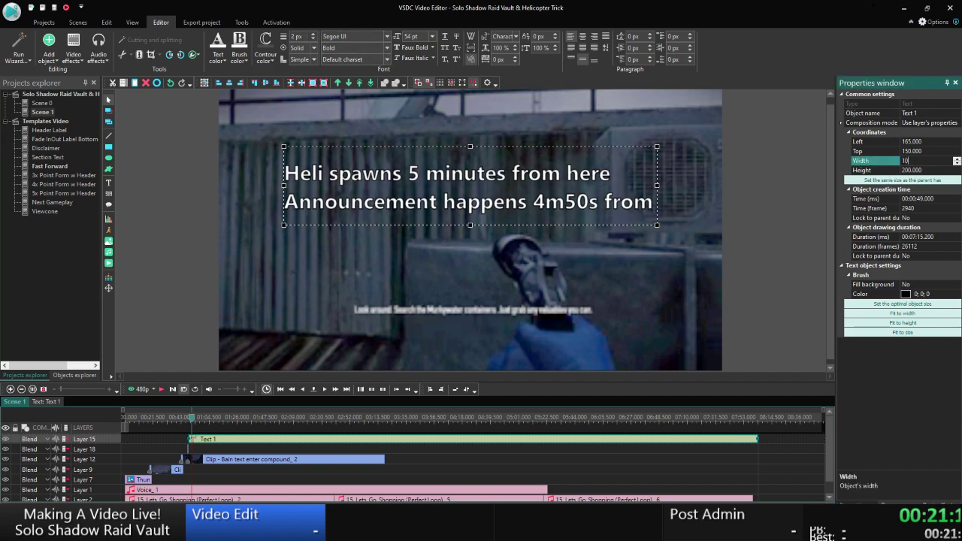
{"action": "key", "text": "Return"}
{"action": "left_click", "coordinate": [886, 167]}
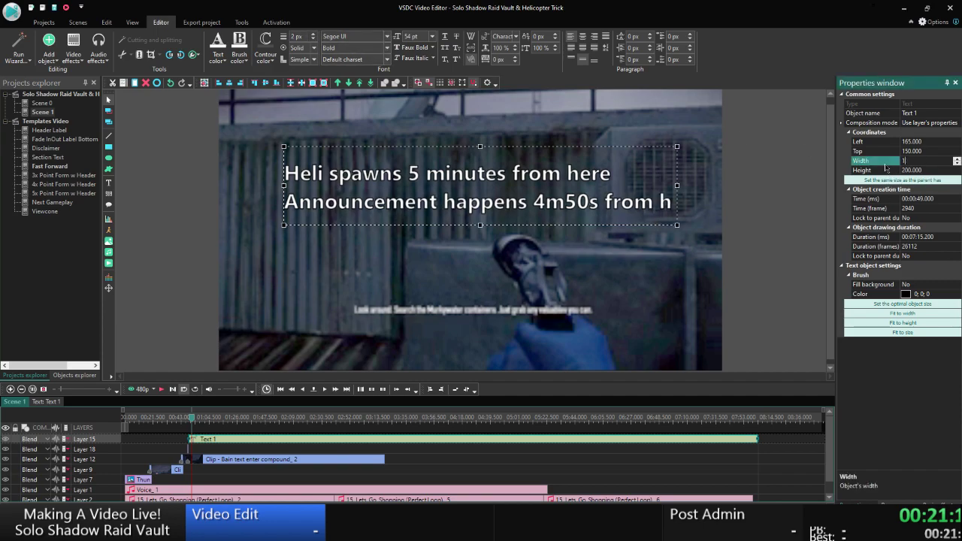
{"action": "type", "text": "1100"}
{"action": "key", "text": "Return"}
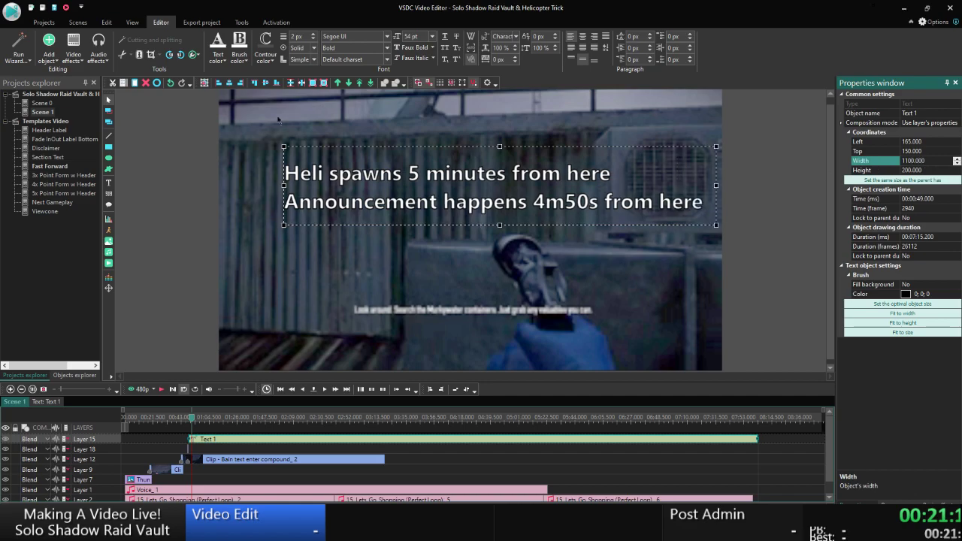
{"action": "left_click", "coordinate": [229, 83]}
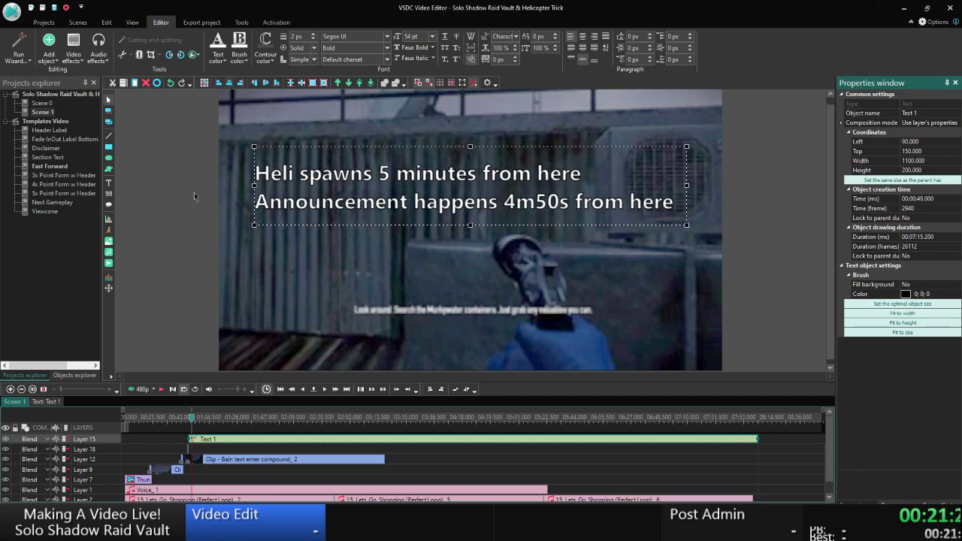
Preview the scene from the hovering helicopter shot through to the caption to check its look and timing.
{"action": "left_click", "coordinate": [151, 235]}
{"action": "left_click_drag", "start_coordinate": [190, 418], "coordinate": [173, 418]}
{"action": "left_click", "coordinate": [139, 389]}
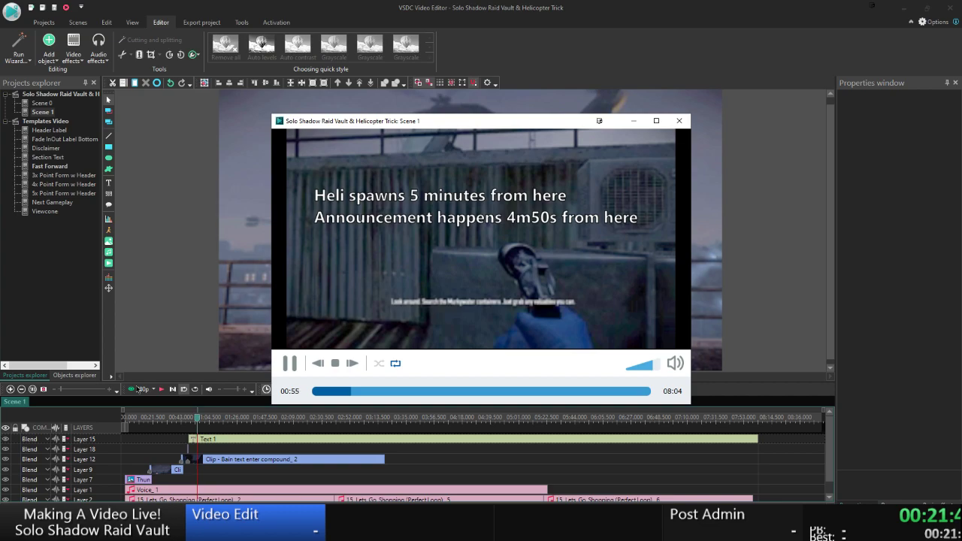
{"action": "key", "text": "Escape"}
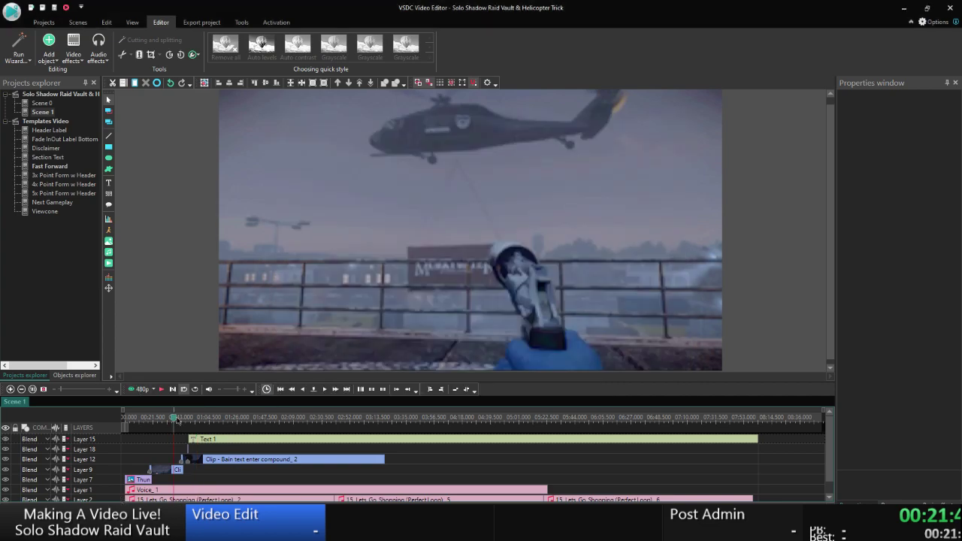
Shorten the caption's second line to "Announcement 4m50s from here" by removing the word "happens", and deselect the text.
{"action": "left_click_drag", "start_coordinate": [172, 420], "coordinate": [208, 419]}
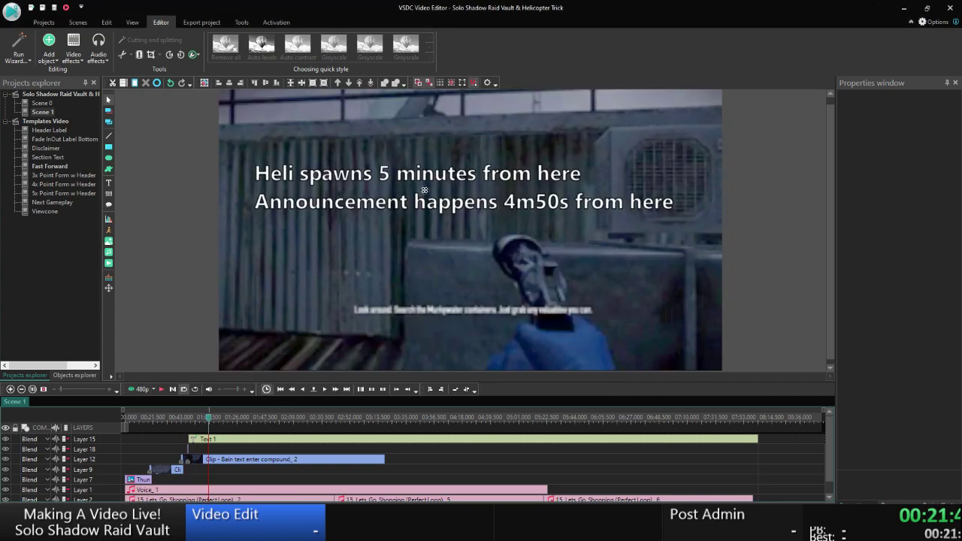
{"action": "left_click", "coordinate": [414, 201]}
{"action": "left_click_drag", "start_coordinate": [414, 200], "coordinate": [501, 201]}
{"action": "key", "text": "BackSpace"}
{"action": "key", "text": "BackSpace"}
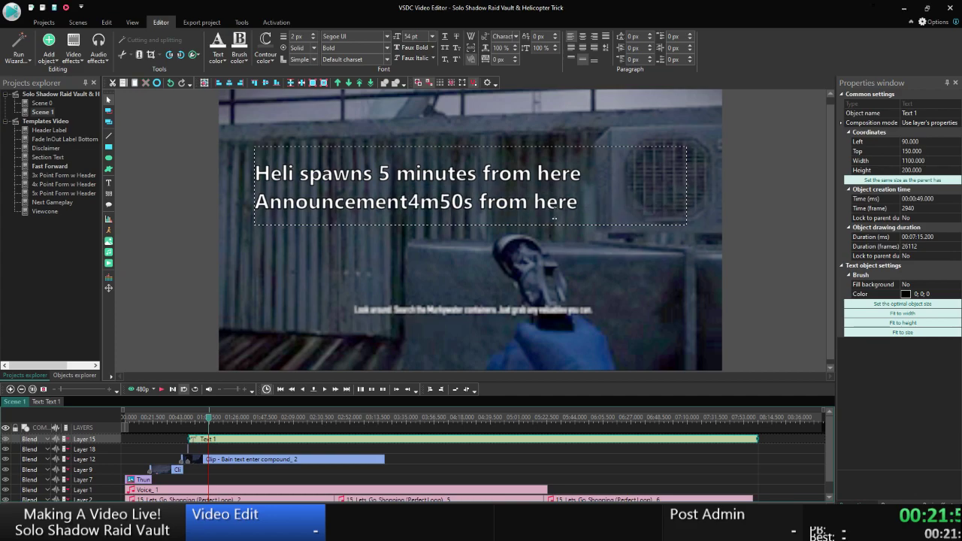
{"action": "type", "text": ":"}
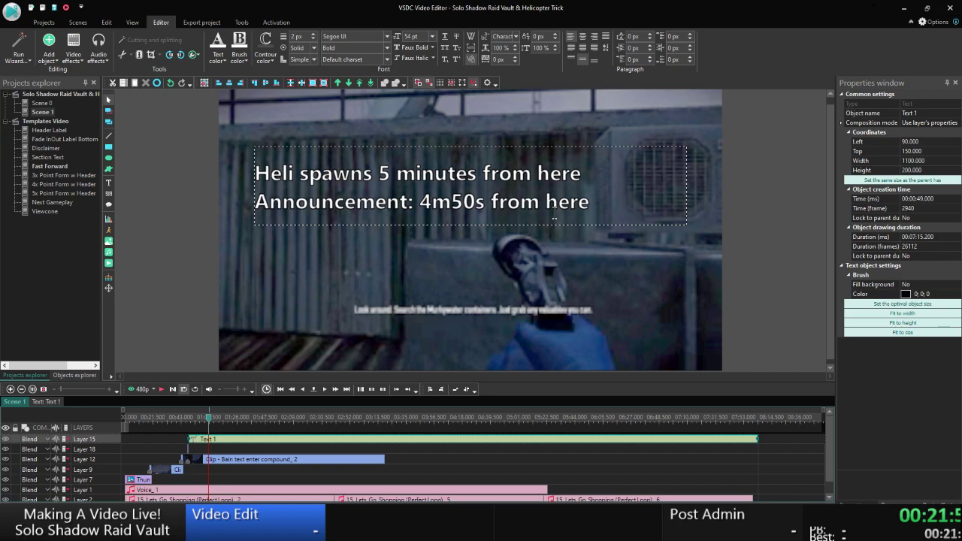
{"action": "key", "text": "Right"}
{"action": "key", "text": "Right"}
{"action": "key", "text": "Delete"}
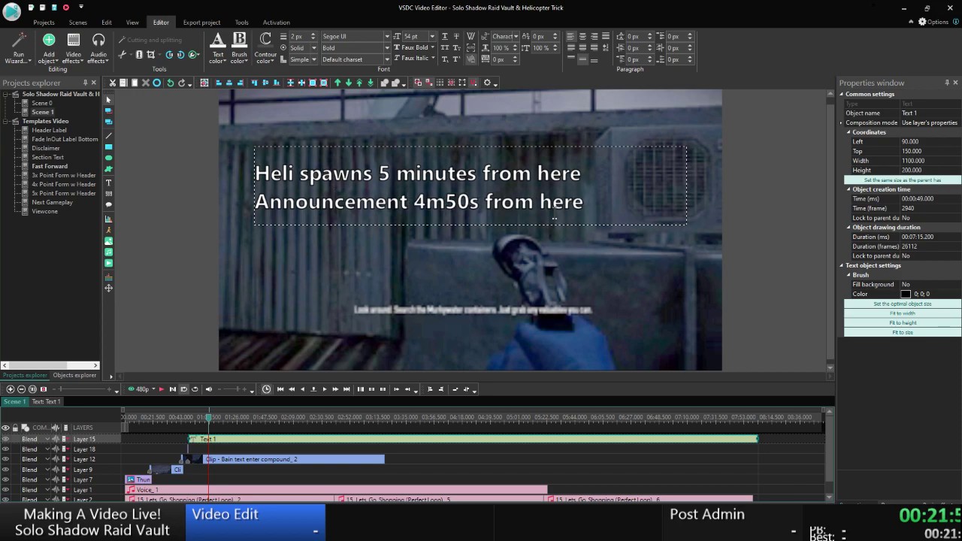
{"action": "left_click", "coordinate": [181, 259]}
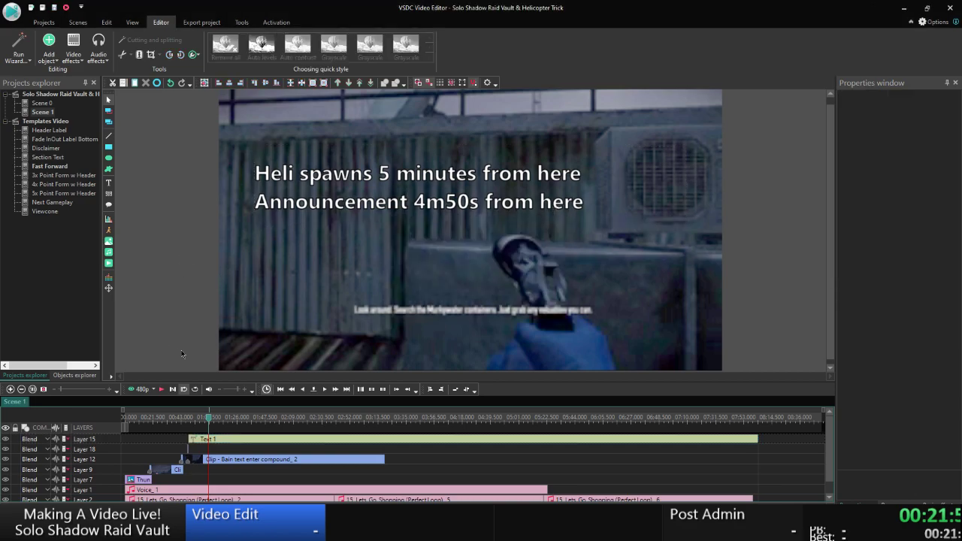
Move the timeline cursor to the beginning of the Clip - Helicopter_1 video on Layer 9.
{"action": "left_click_drag", "start_coordinate": [209, 422], "coordinate": [159, 422]}
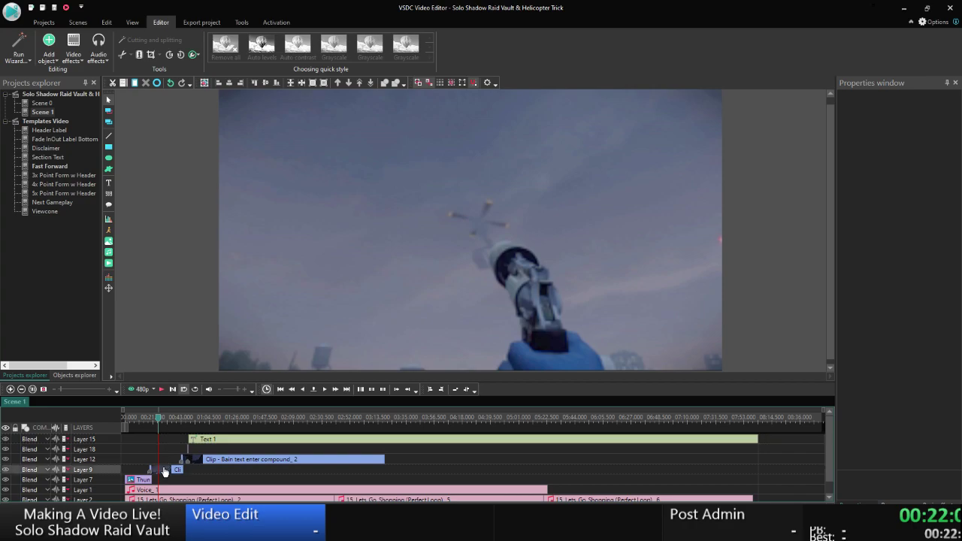
{"action": "right_click", "coordinate": [170, 469]}
{"action": "left_click", "coordinate": [181, 423]}
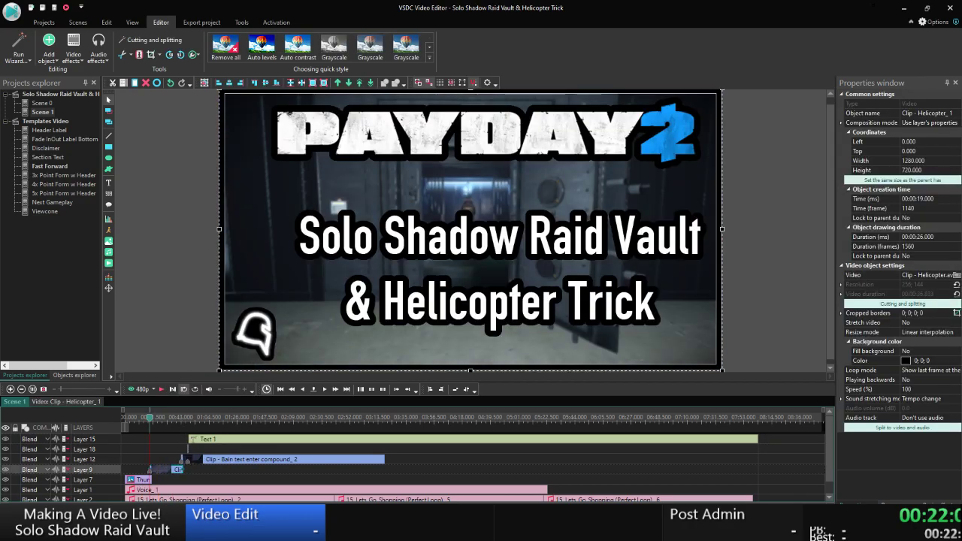
Switch to the WordPad script, read the Helicopter Trick section, and return to the video editor.
{"action": "key", "text": "alt+Tab"}
{"action": "scroll", "coordinate": [434, 319], "scroll_direction": "up", "scroll_amount": 4}
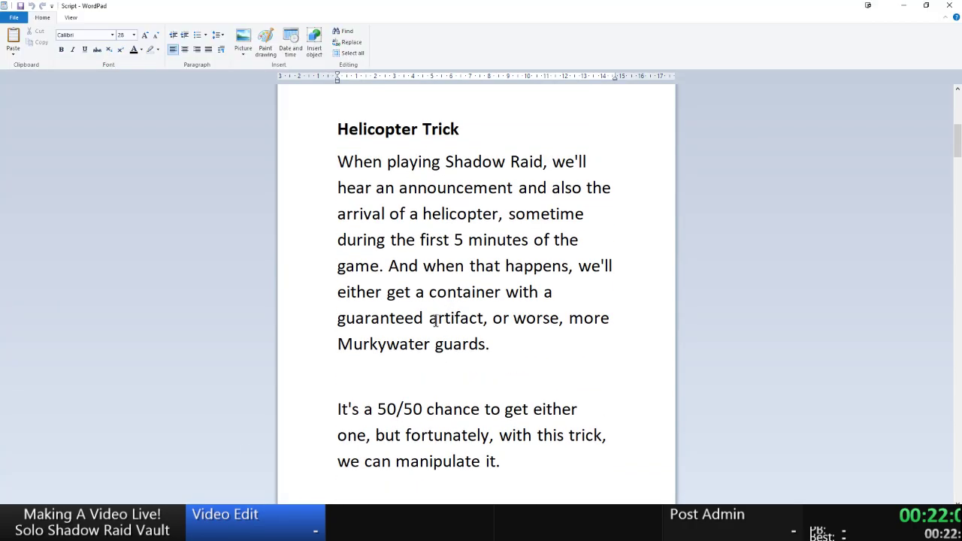
{"action": "scroll", "coordinate": [434, 319], "scroll_direction": "down", "scroll_amount": 2}
{"action": "key", "text": "alt+Tab"}
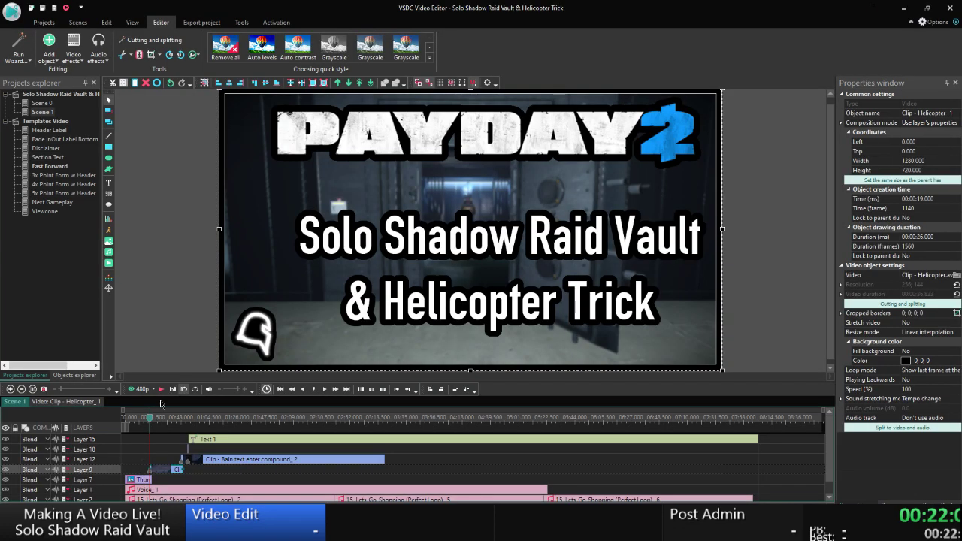
Preview the scene from the helicopter clip's start, pause at 00:38, and close the preview.
{"action": "left_click", "coordinate": [160, 388]}
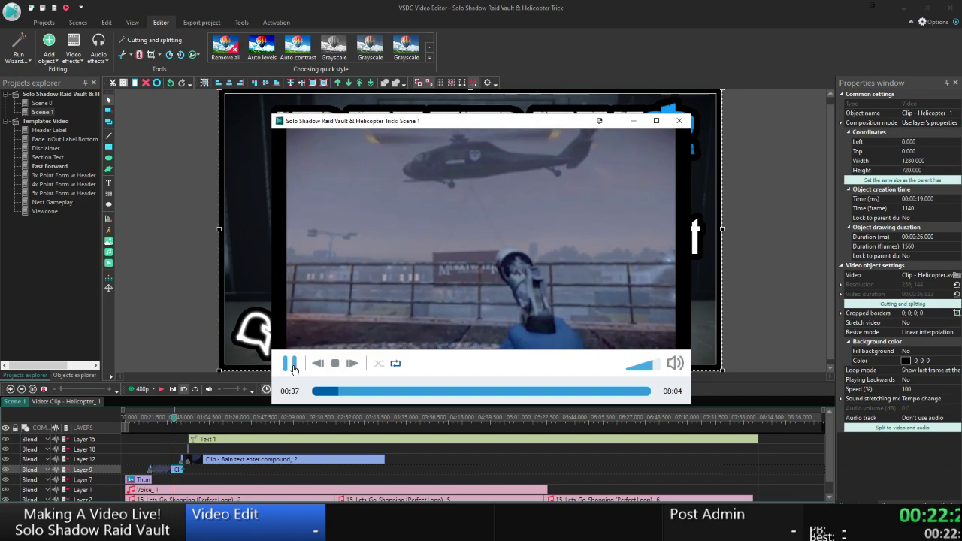
{"action": "left_click", "coordinate": [292, 364]}
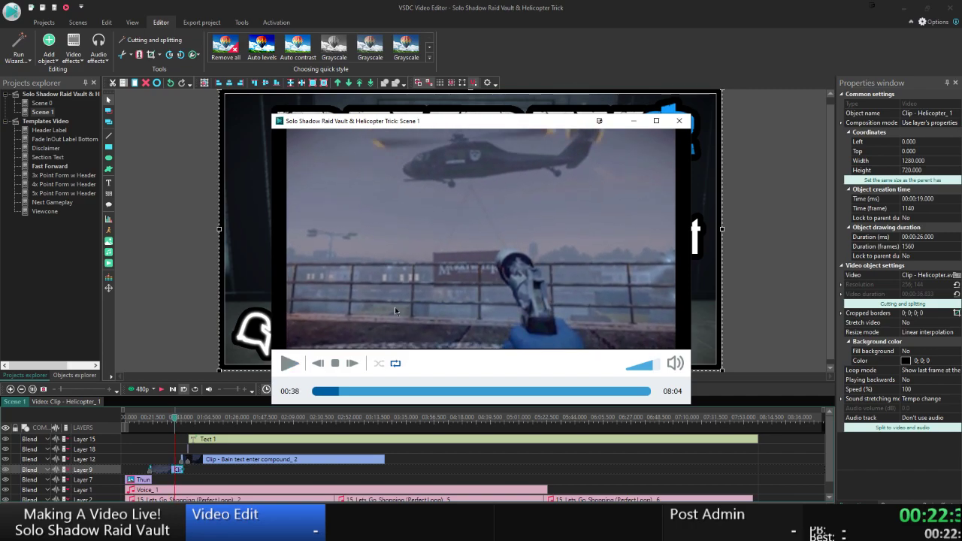
{"action": "left_click", "coordinate": [679, 120]}
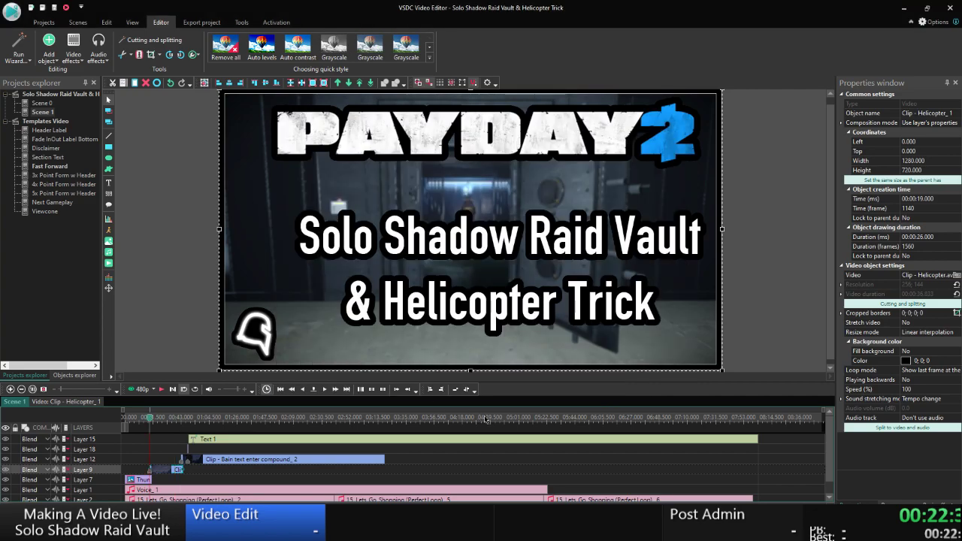
Set the timeline cursor to 38 seconds, step it back to 37 seconds, and deselect the helicopter clip.
{"action": "left_click", "coordinate": [313, 389]}
{"action": "left_click_drag", "start_coordinate": [491, 258], "coordinate": [619, 258]}
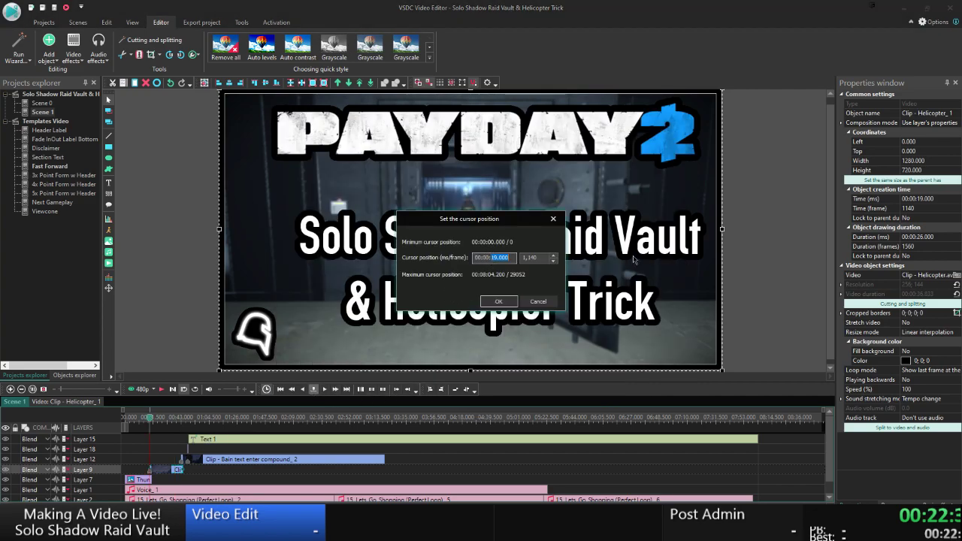
{"action": "type", "text": "38"}
{"action": "key", "text": "Return"}
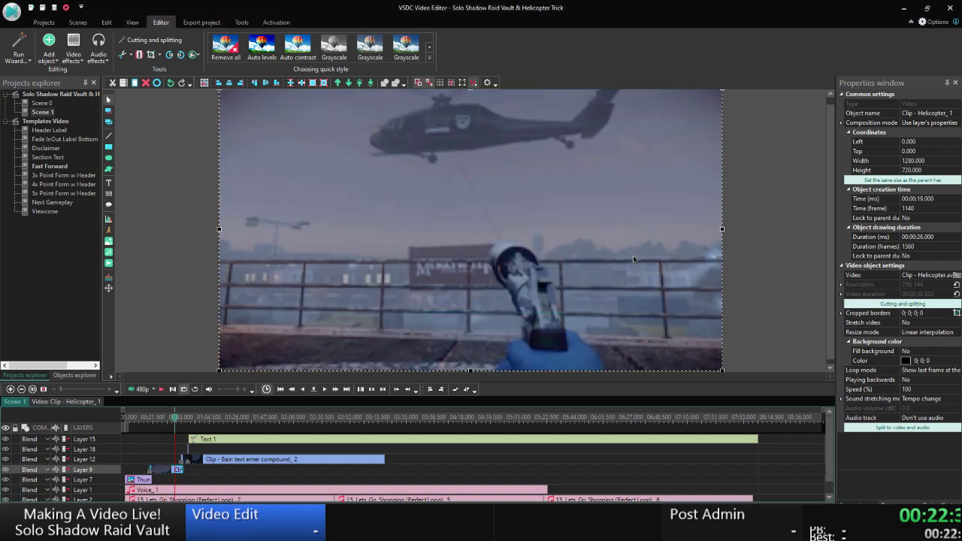
{"action": "left_click", "coordinate": [291, 389]}
{"action": "left_click", "coordinate": [173, 278]}
Add a text object about 504 by 284 over the helicopter shot, starting from the cursor position on a new layer.
{"action": "left_click", "coordinate": [109, 169]}
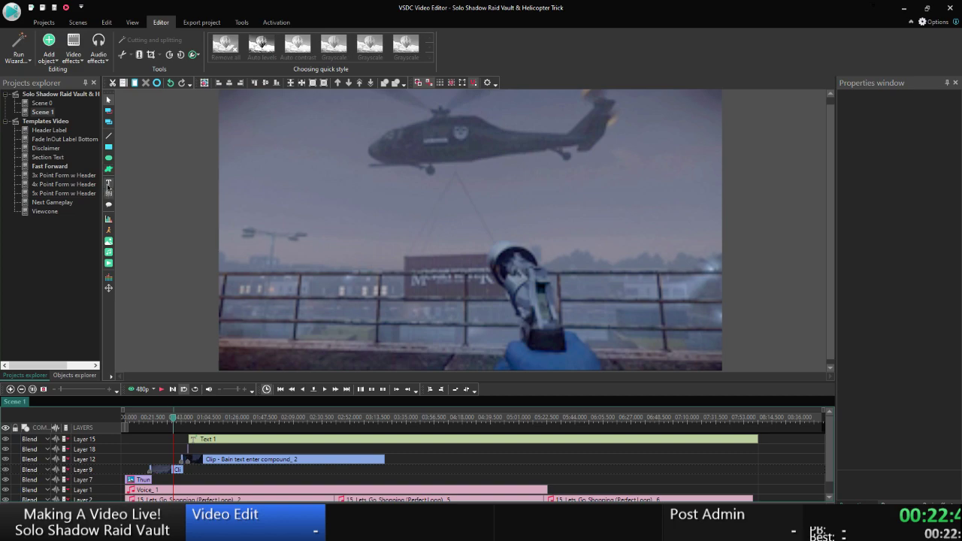
{"action": "left_click", "coordinate": [129, 195]}
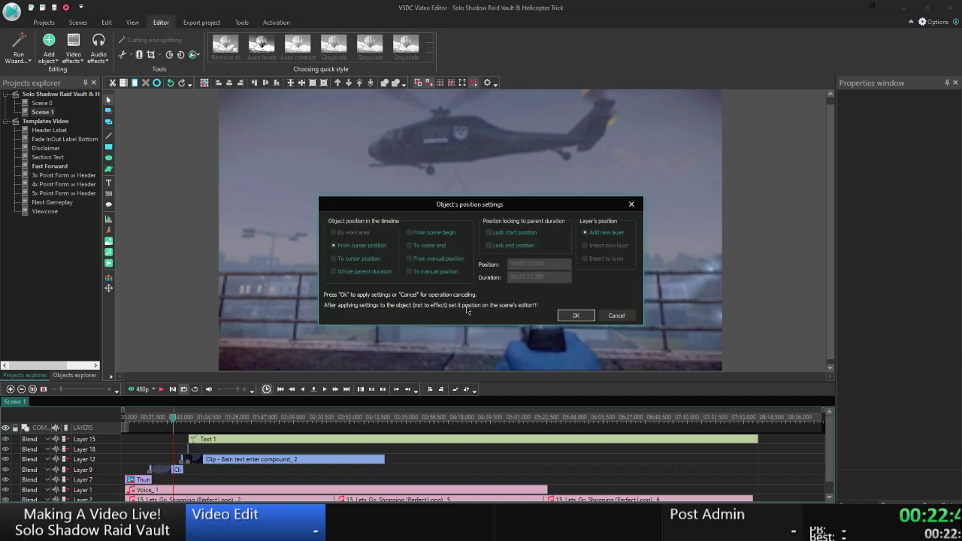
{"action": "left_click", "coordinate": [575, 315]}
Enter the new caption on two lines as "50/50" and "for artifact or reinforcements".
{"action": "type", "text": "50"}
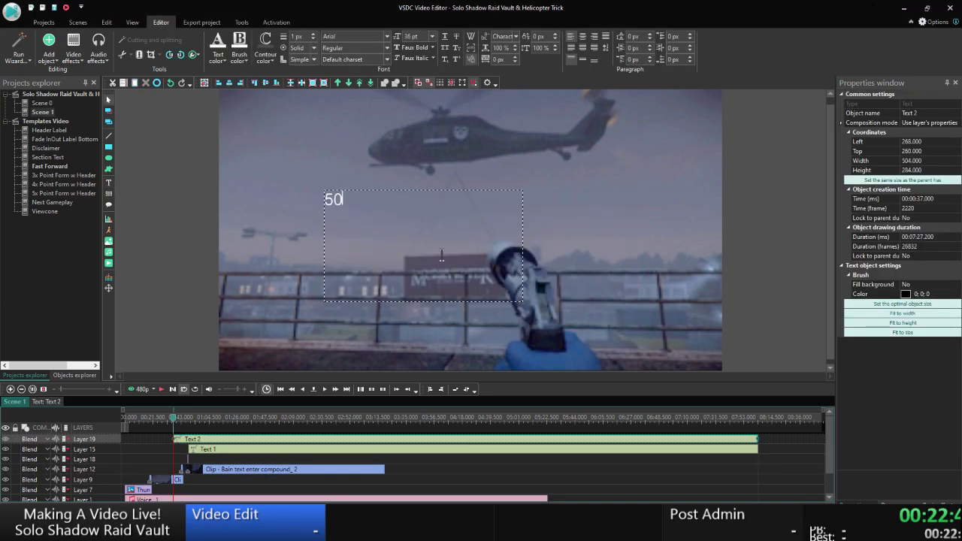
{"action": "type", "text": "/50"}
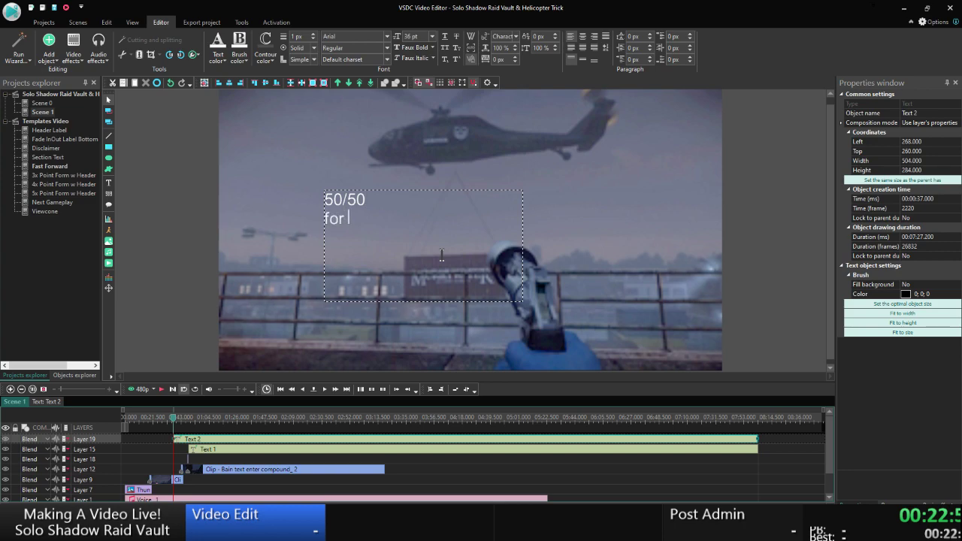
{"action": "type", "text": "art"}
{"action": "type", "text": "ifact"}
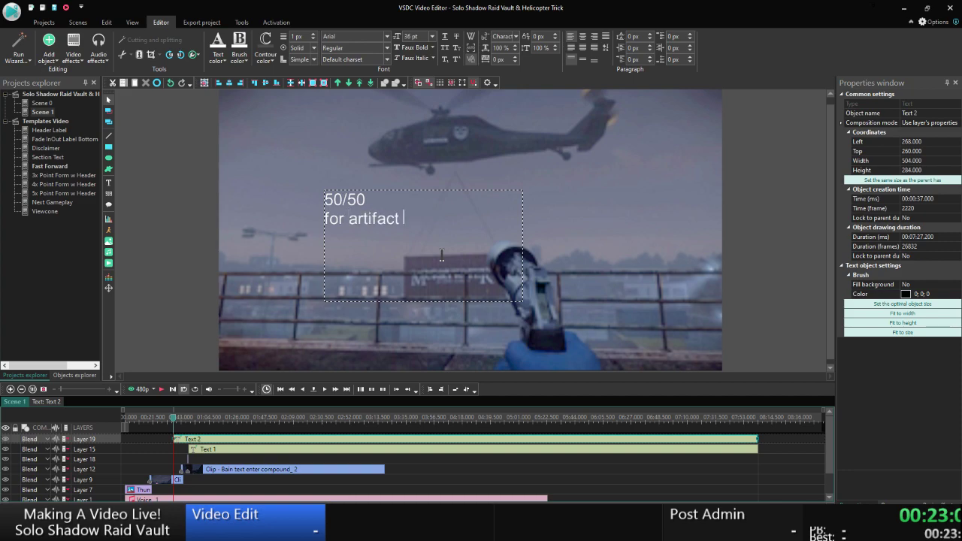
{"action": "type", "text": " or reinfroce"}
{"action": "key", "text": "BackSpace"}
{"action": "key", "text": "BackSpace"}
{"action": "key", "text": "BackSpace"}
{"action": "key", "text": "BackSpace"}
{"action": "type", "text": "orcemen"}
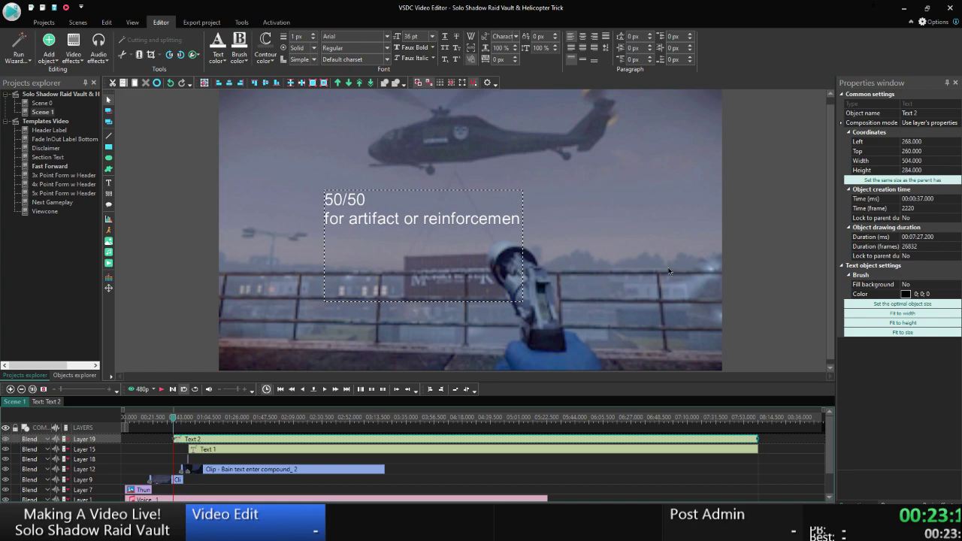
{"action": "key", "text": "Escape"}
Match Text 2's size to its parent and centre its text horizontally and vertically.
{"action": "left_click", "coordinate": [892, 179]}
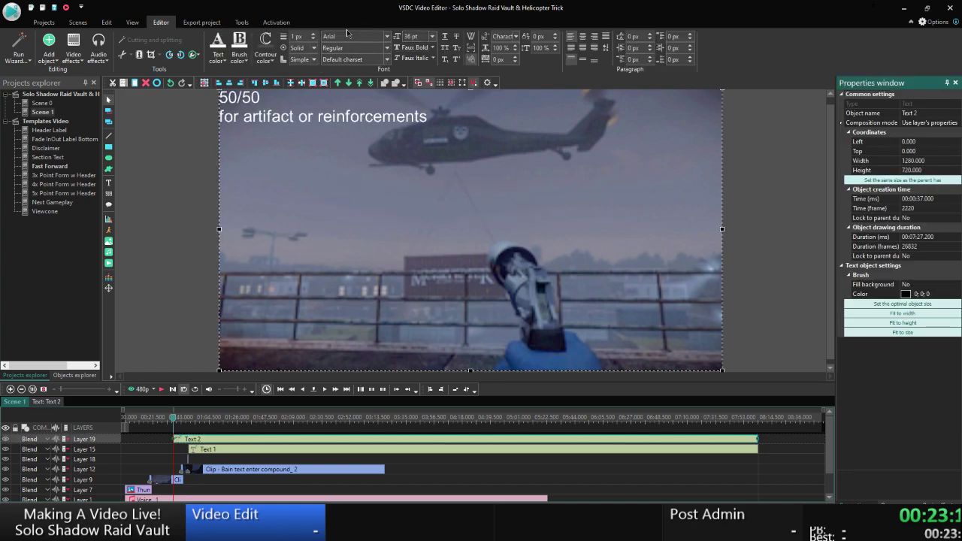
{"action": "left_click", "coordinate": [582, 36]}
{"action": "left_click", "coordinate": [582, 59]}
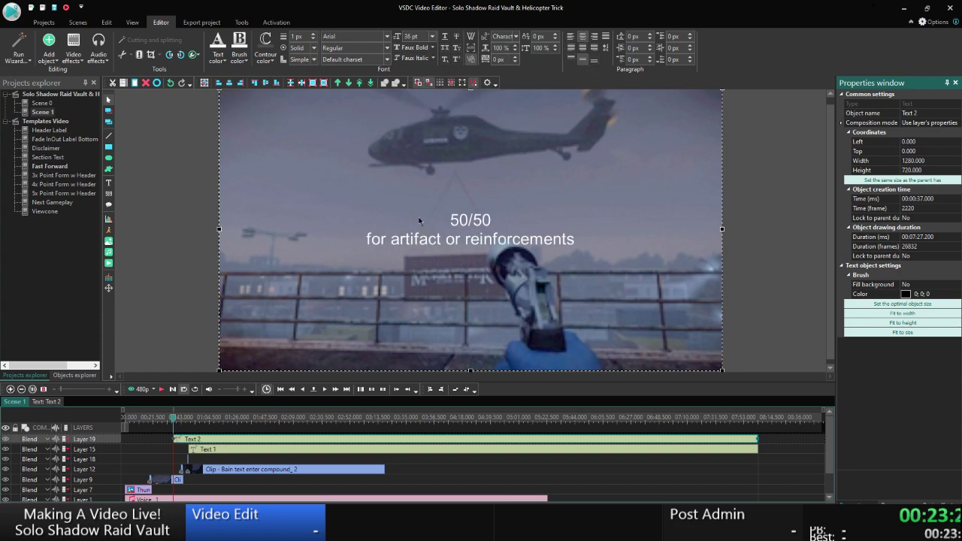
Replace "for artifact" in the second line of Text 2 with "Guaranteed Artifact".
{"action": "left_click", "coordinate": [453, 238]}
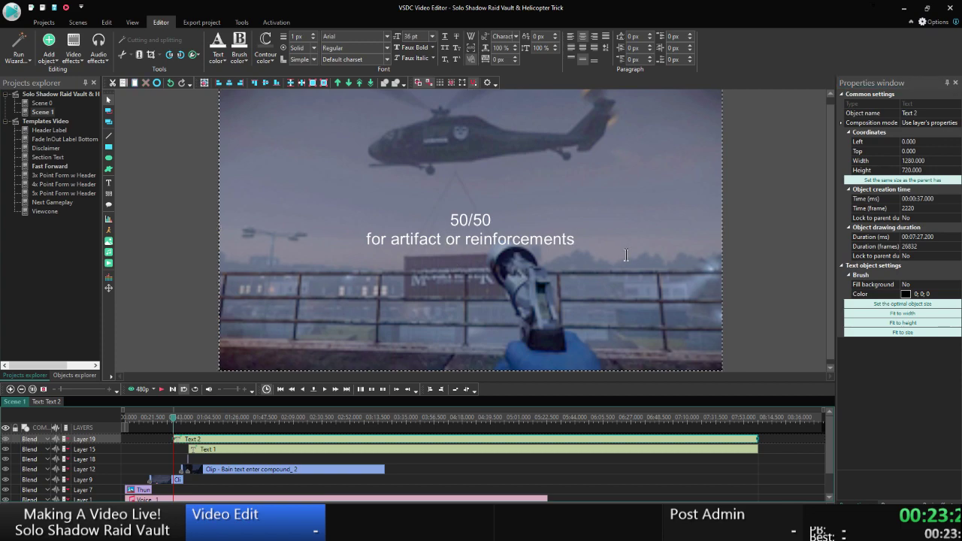
{"action": "key", "text": "shift+Left"}
{"action": "key", "text": "ctrl+shift+Left"}
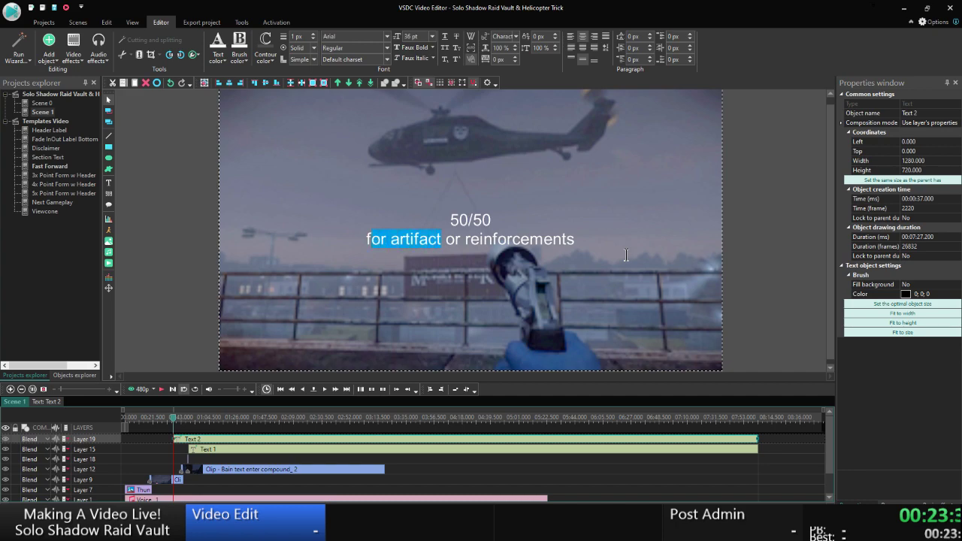
{"action": "type", "text": "Guaranteed"}
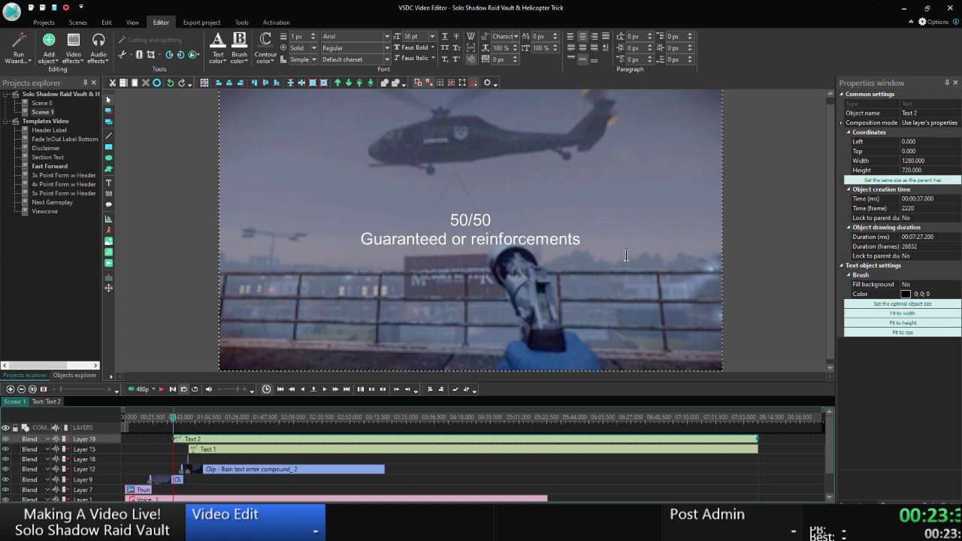
{"action": "type", "text": " Artifact"}
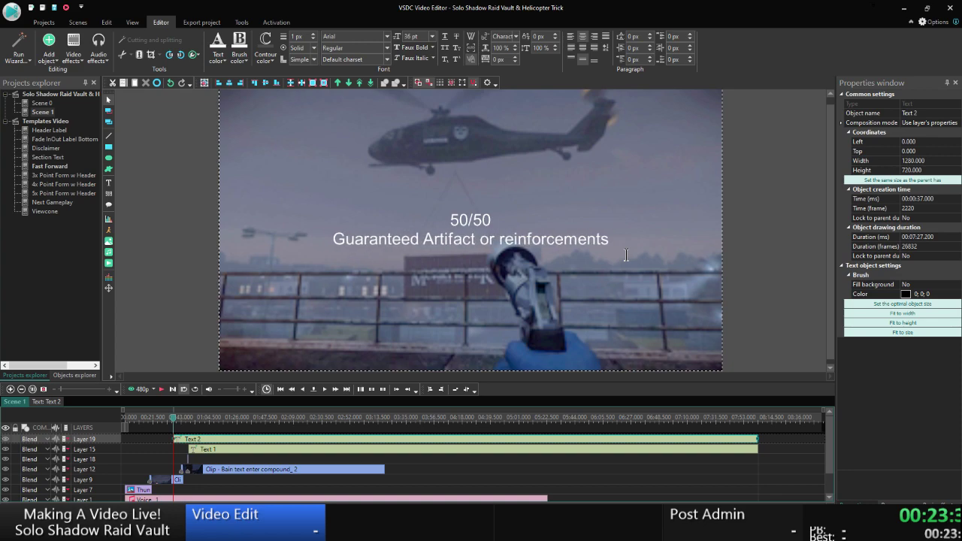
Break Text 2's second line after "Guaranteed Artifact" so the third line reads "or Reinforcements" with a capital R.
{"action": "key", "text": "Return"}
{"action": "key", "text": "Delete"}
{"action": "type", "text": "o"}
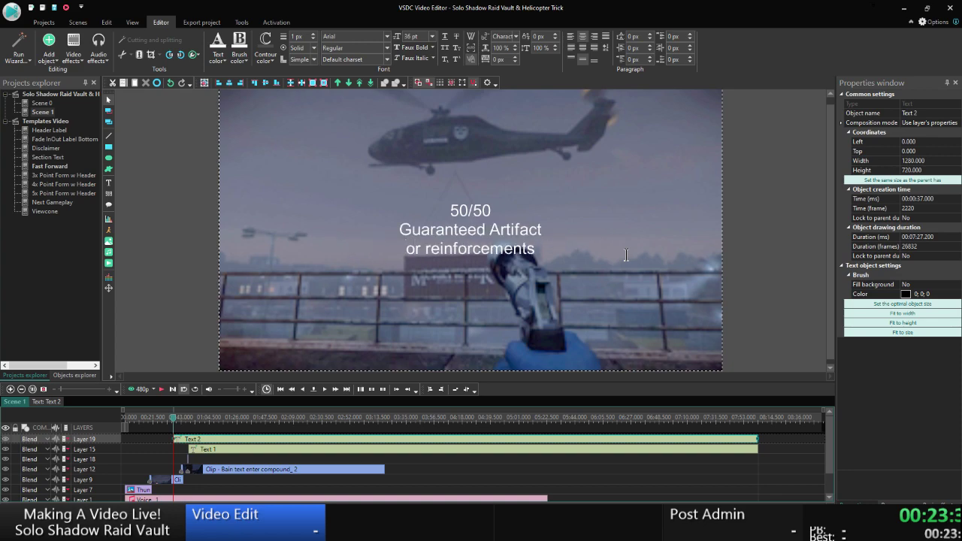
{"action": "key", "text": "Delete"}
{"action": "type", "text": "R"}
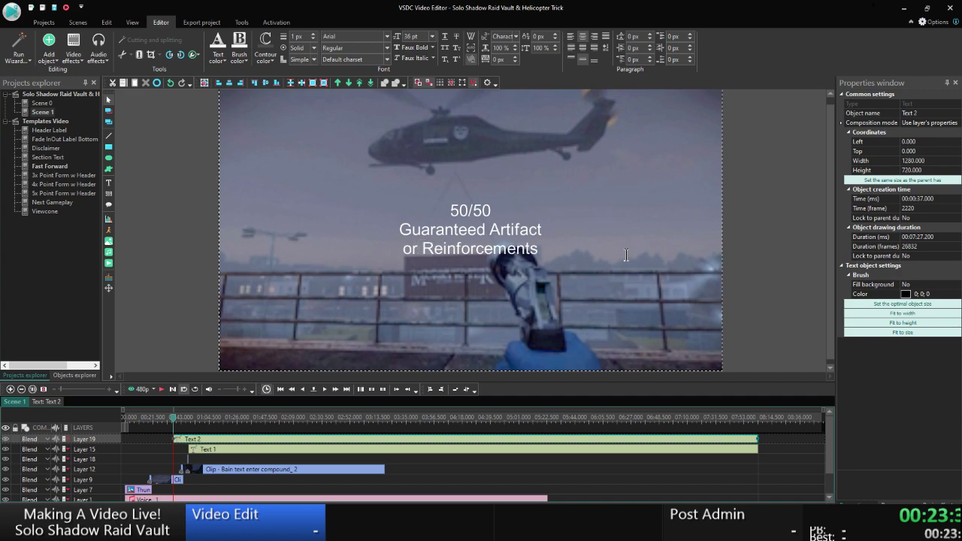
{"action": "left_click", "coordinate": [766, 237]}
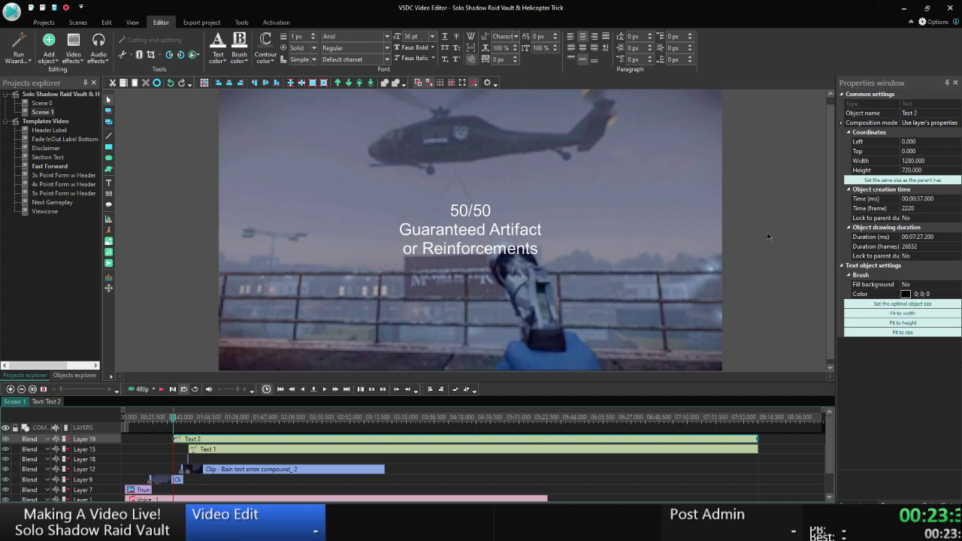
Format all of Text 2 in Segoe UI Bold at 72 pt.
{"action": "left_click", "coordinate": [490, 265]}
{"action": "left_click", "coordinate": [387, 38]}
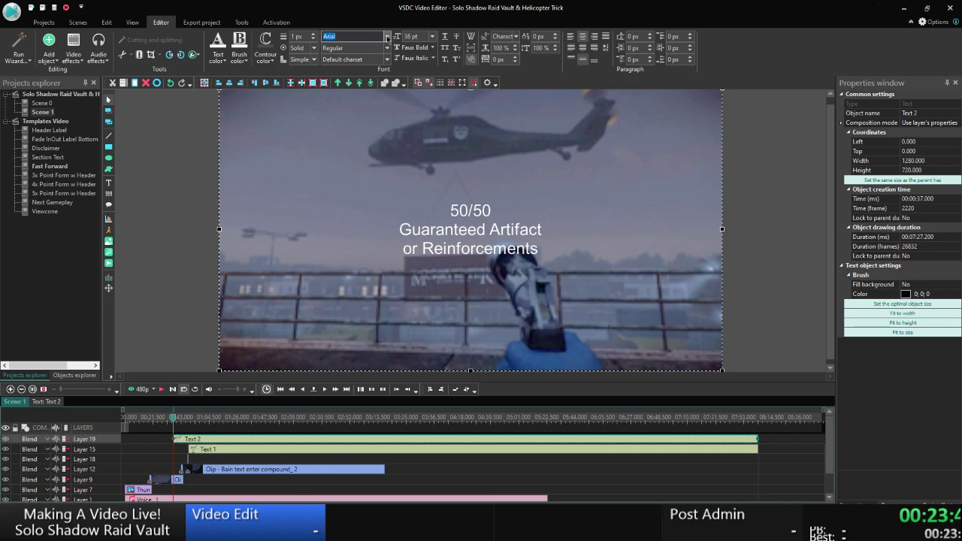
{"action": "left_click", "coordinate": [387, 38]}
{"action": "left_click", "coordinate": [458, 58]}
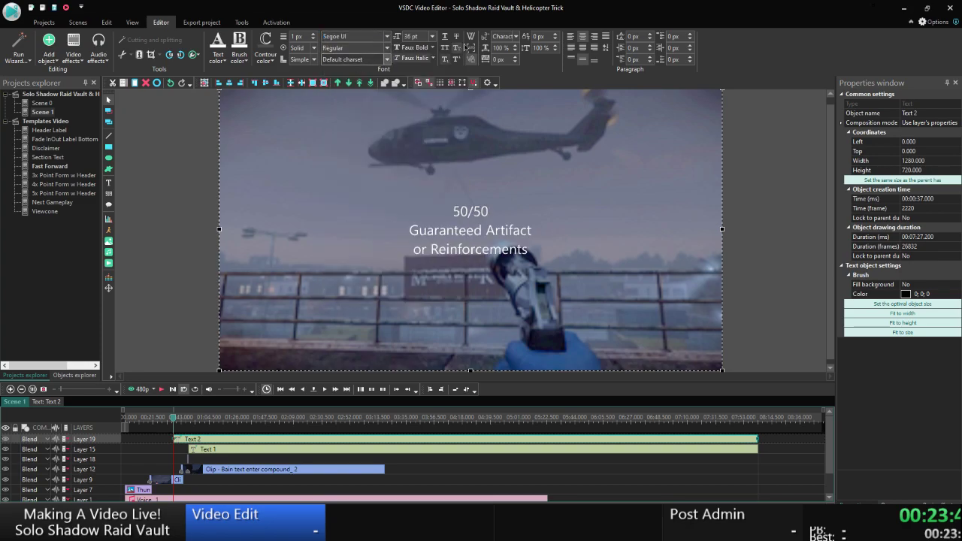
{"action": "left_click", "coordinate": [387, 48]}
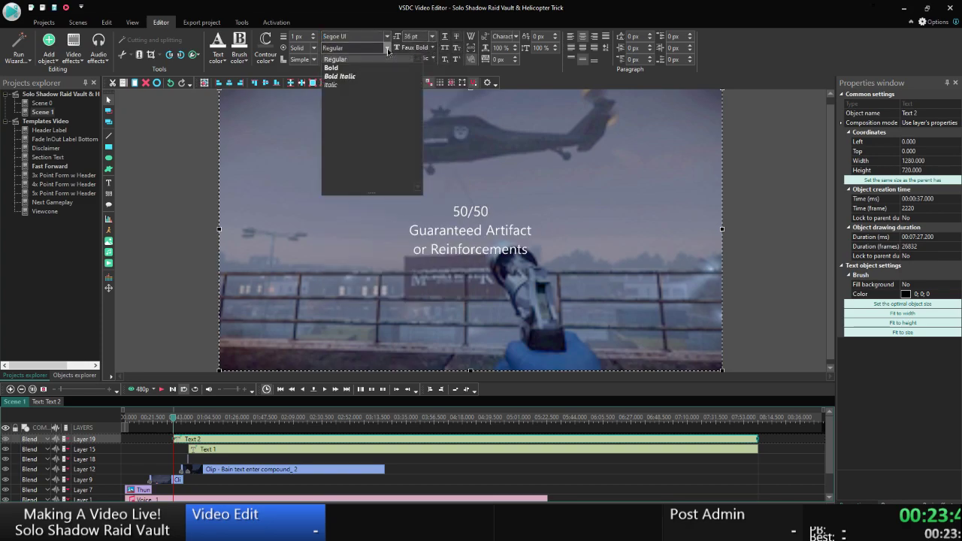
{"action": "left_click", "coordinate": [334, 68]}
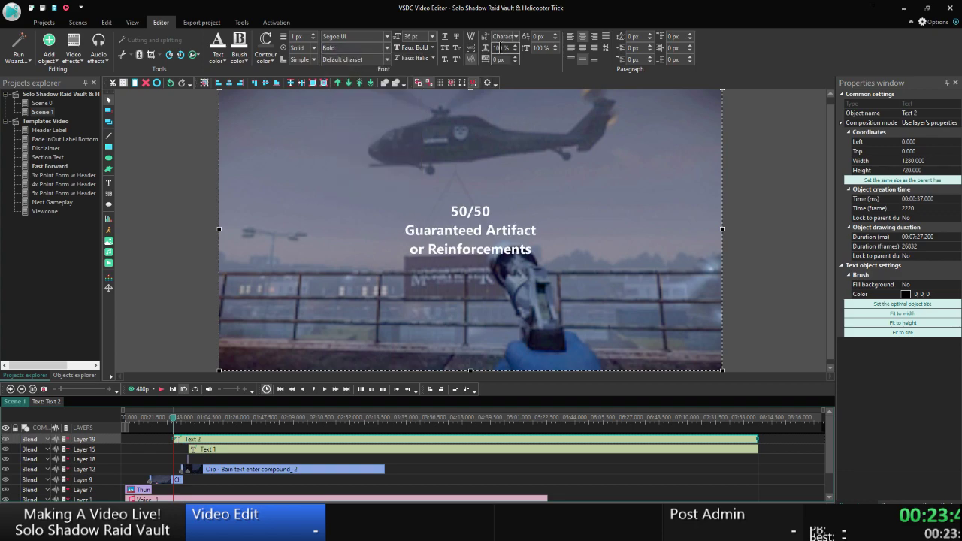
{"action": "left_click", "coordinate": [431, 36]}
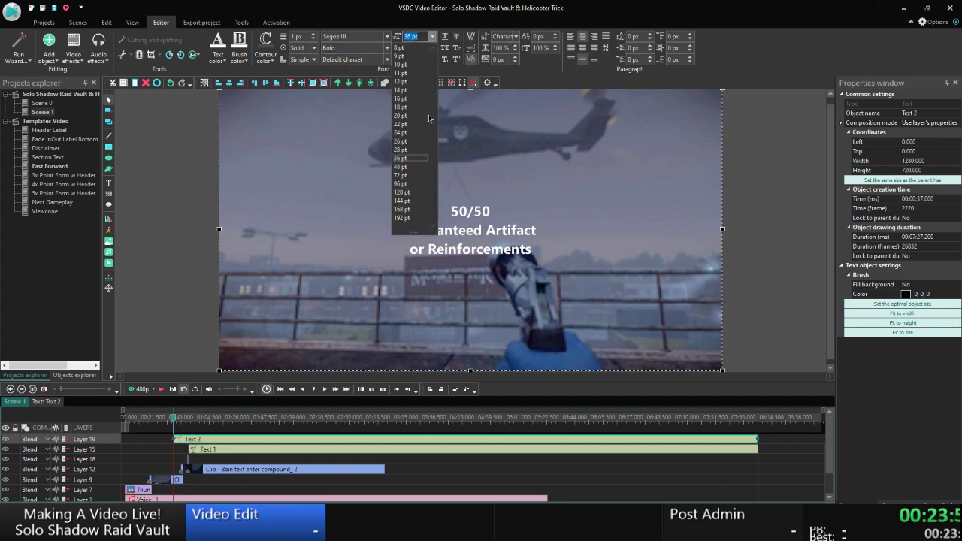
{"action": "left_click", "coordinate": [407, 173]}
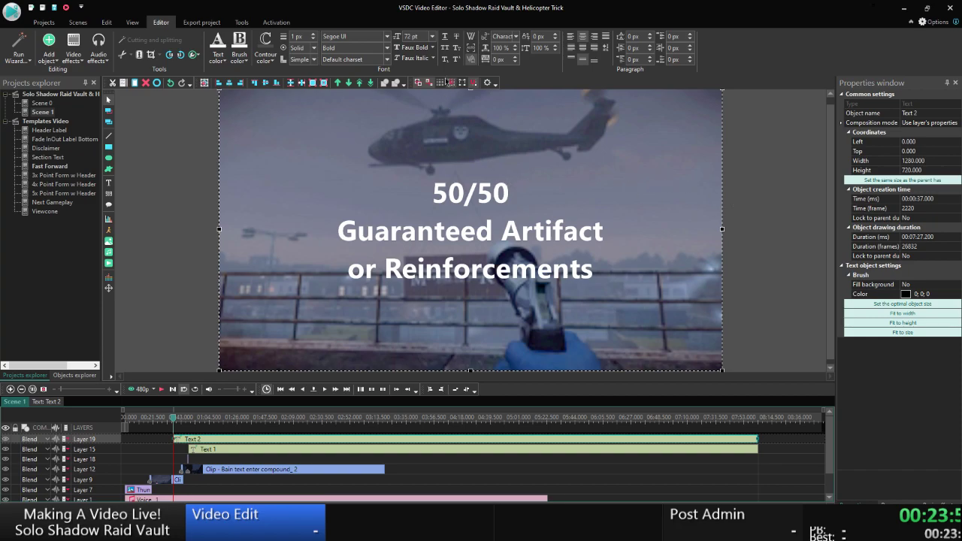
Enlarge only the "50/50" line of Text 2 to 120 pt.
{"action": "double_click", "coordinate": [484, 191]}
{"action": "left_click_drag", "start_coordinate": [483, 191], "coordinate": [550, 174]}
{"action": "left_click", "coordinate": [433, 194]}
{"action": "left_click", "coordinate": [498, 179]}
{"action": "left_click", "coordinate": [513, 180]}
{"action": "key", "text": "shift+Home"}
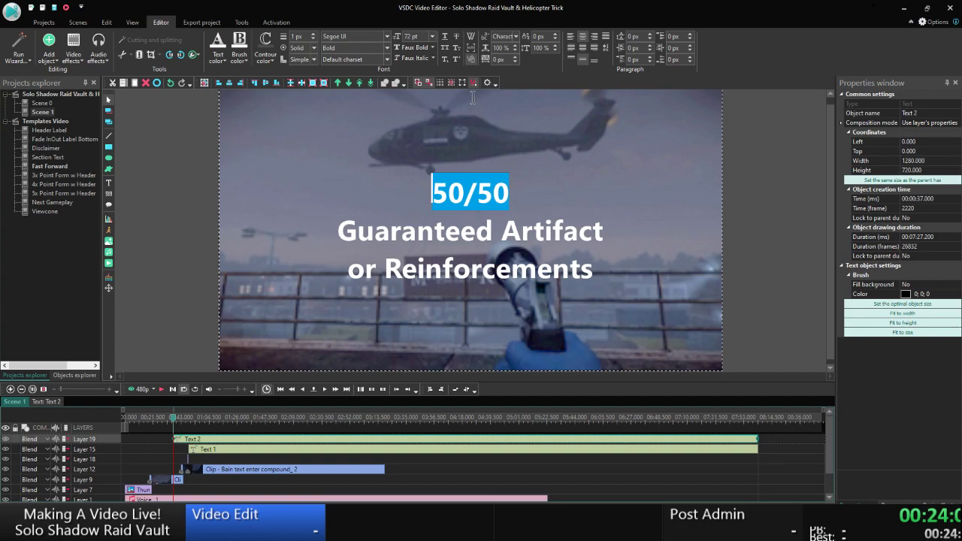
{"action": "left_click", "coordinate": [432, 36]}
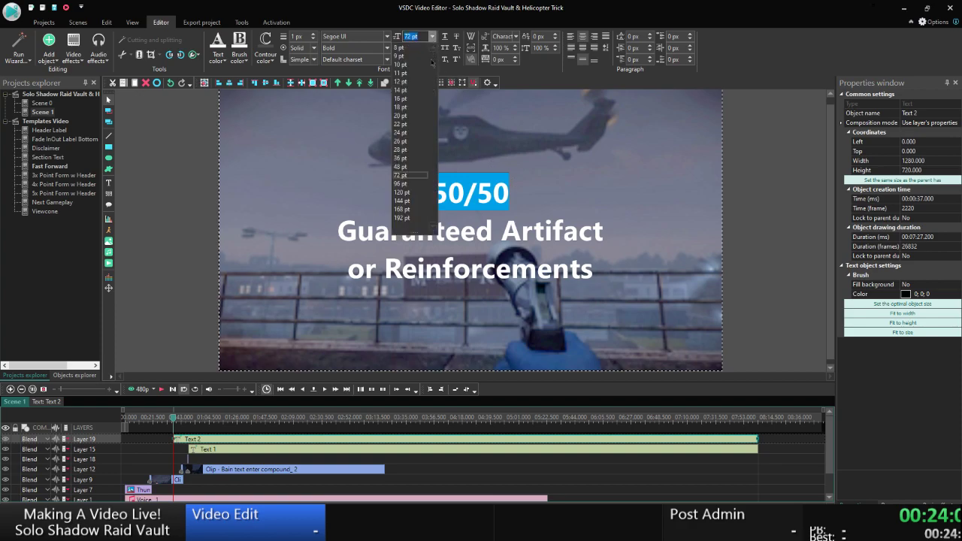
{"action": "left_click", "coordinate": [404, 184]}
{"action": "left_click", "coordinate": [432, 36]}
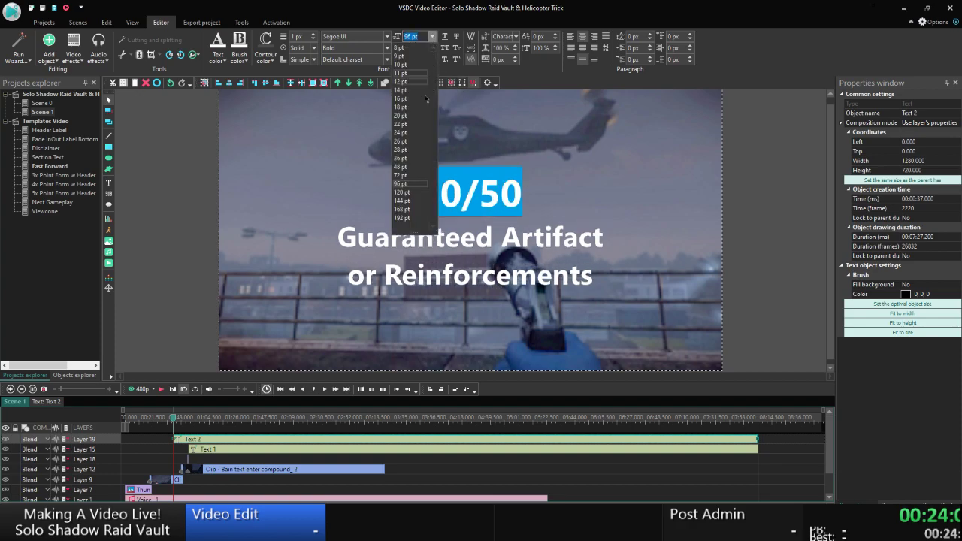
{"action": "left_click", "coordinate": [411, 193]}
{"action": "left_click", "coordinate": [348, 247]}
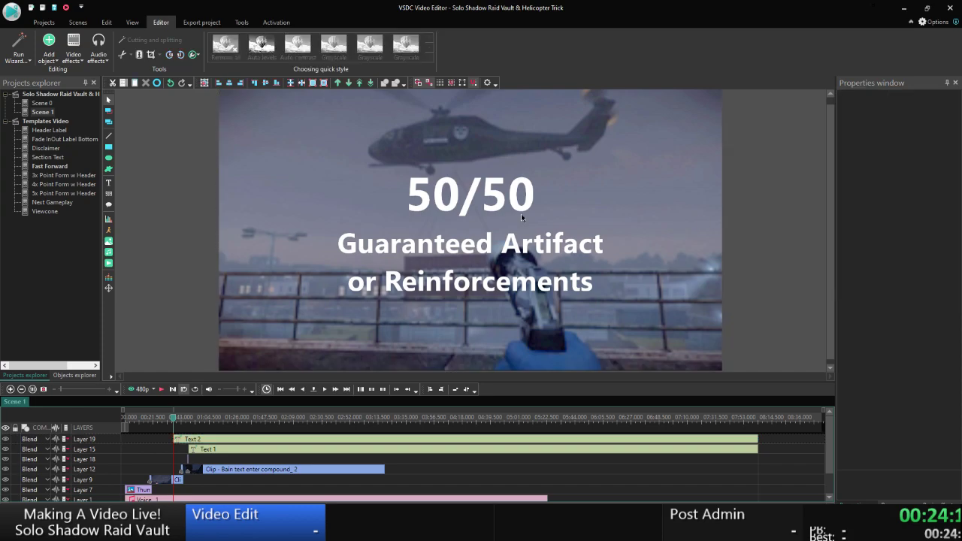
Add a fade-in effect to Text 2 from the scene's beginning on a new layer, and return to Scene 1.
{"action": "right_click", "coordinate": [470, 215]}
{"action": "mouse_move", "coordinate": [504, 381]}
{"action": "key", "text": "Down"}
{"action": "key", "text": "Right"}
{"action": "key", "text": "Return"}
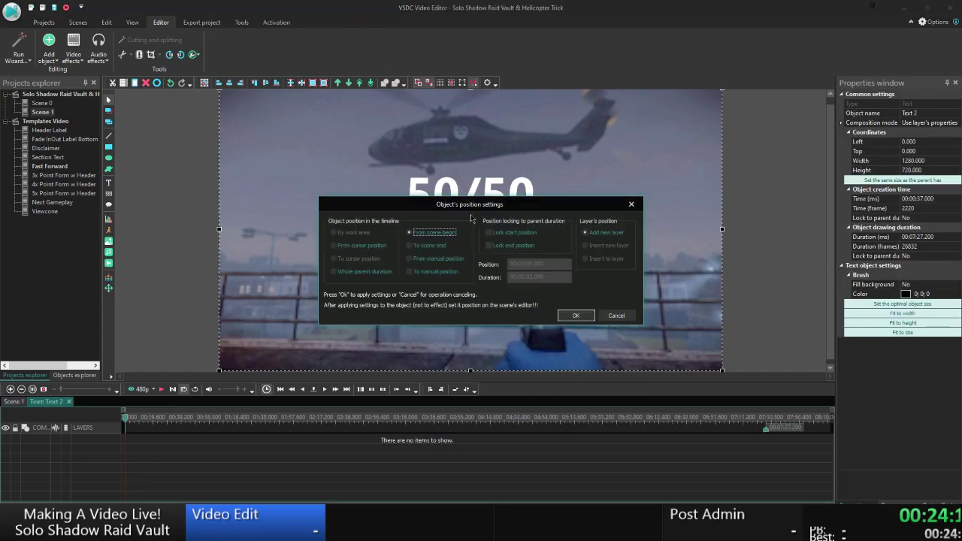
{"action": "key", "text": "Return"}
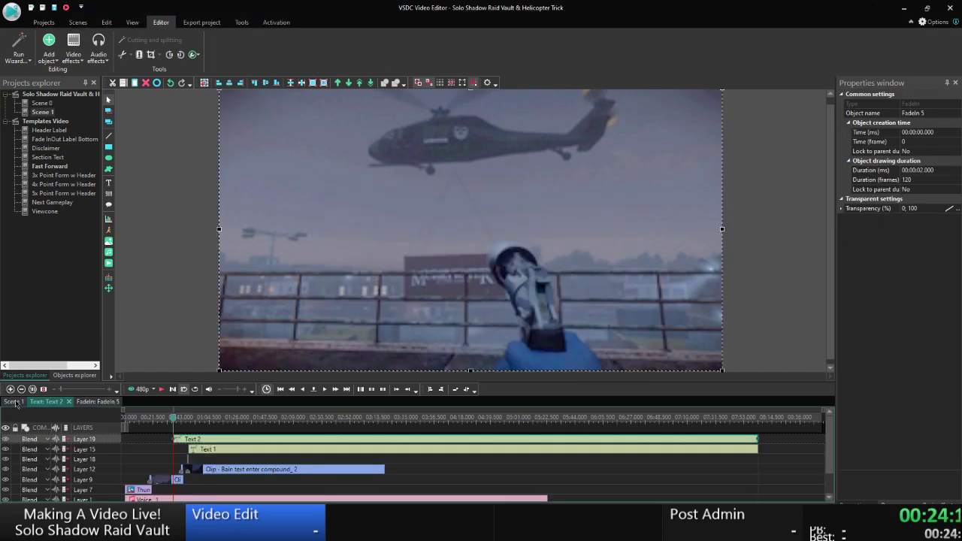
{"action": "left_click", "coordinate": [12, 401]}
{"action": "left_click", "coordinate": [430, 173]}
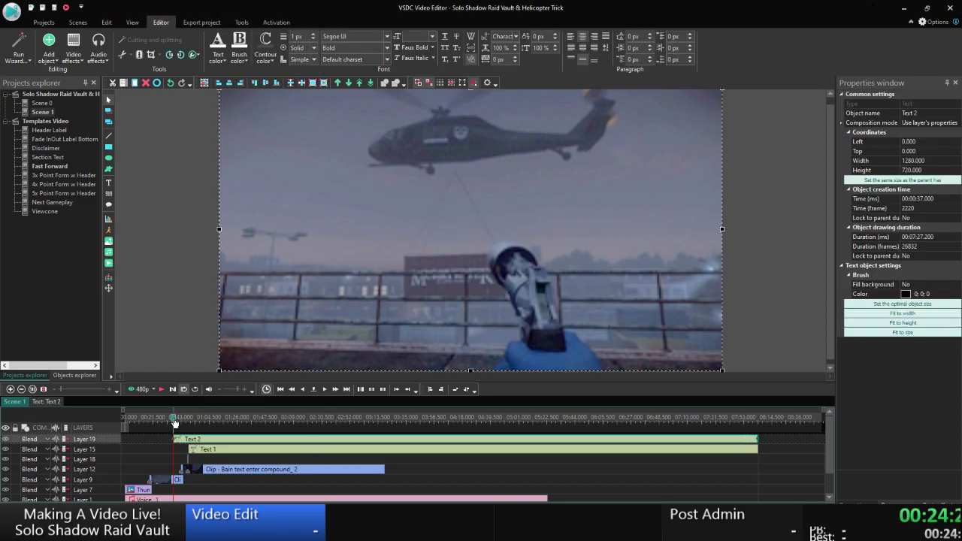
Preview the scene from shortly before Text 2 starts to check the caption's fade-in over the helicopter clip.
{"action": "left_click_drag", "start_coordinate": [174, 423], "coordinate": [166, 423]}
{"action": "left_click", "coordinate": [161, 389]}
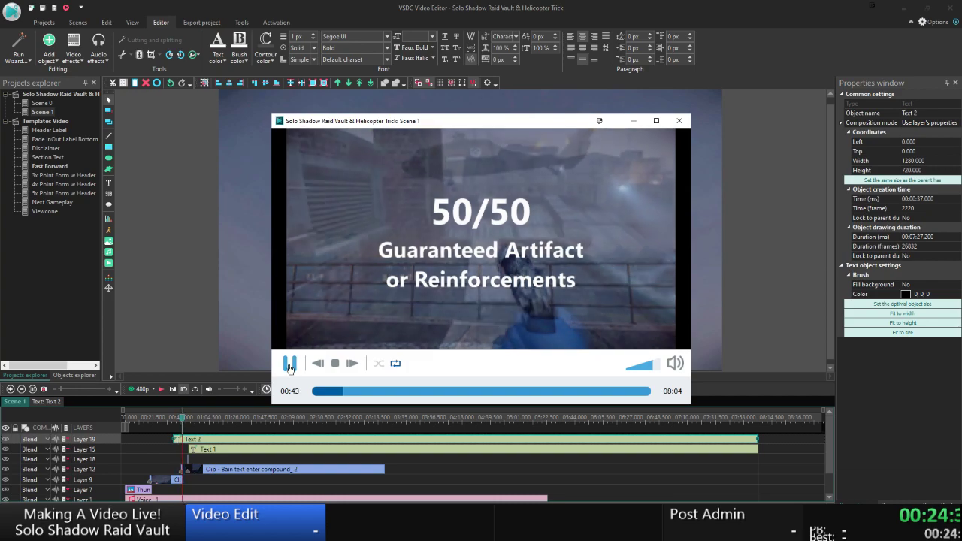
{"action": "key", "text": "Escape"}
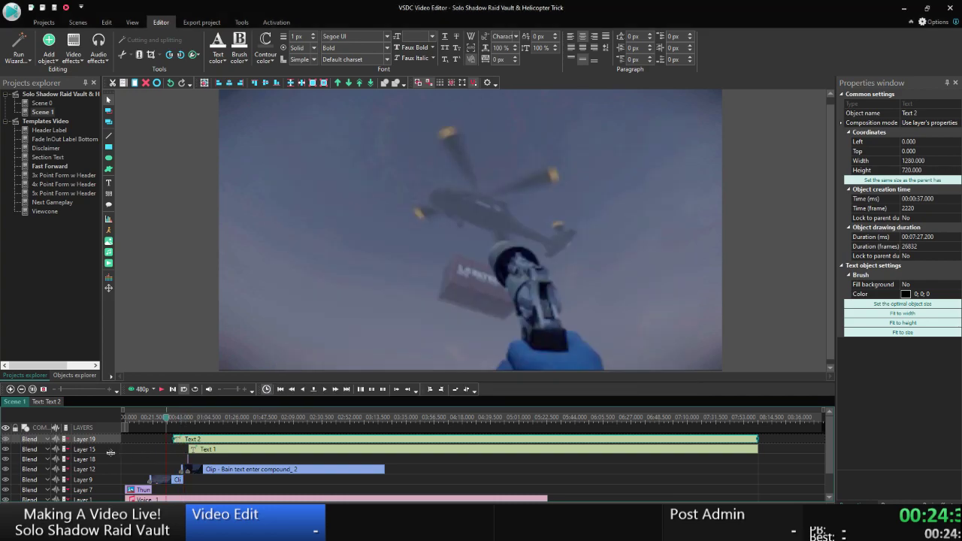
Move Text 2's layer below the Bain text clip's layer and place the timeline cursor at that clip's beginning.
{"action": "left_click_drag", "start_coordinate": [109, 451], "coordinate": [108, 469]}
{"action": "left_click", "coordinate": [185, 456]}
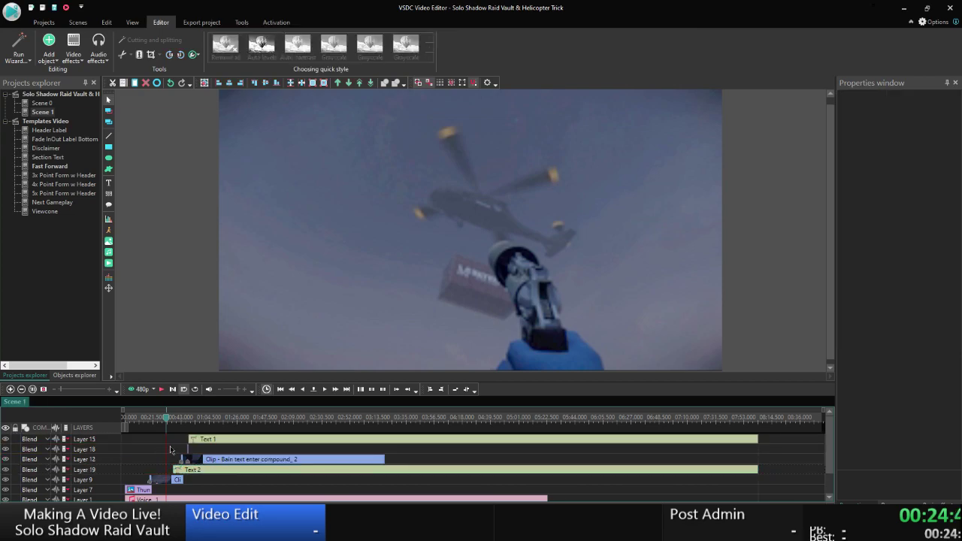
{"action": "left_click", "coordinate": [188, 459]}
{"action": "right_click", "coordinate": [188, 459]}
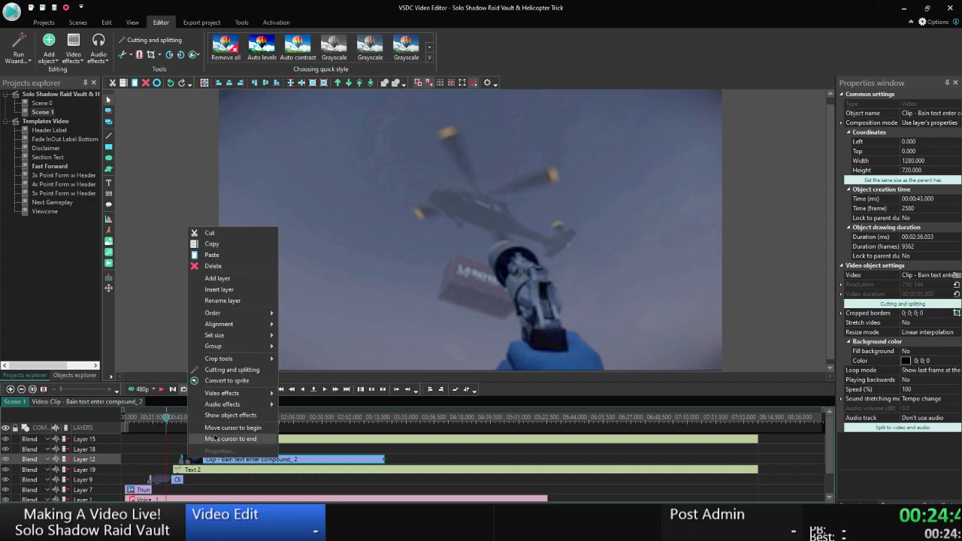
{"action": "left_click", "coordinate": [233, 428]}
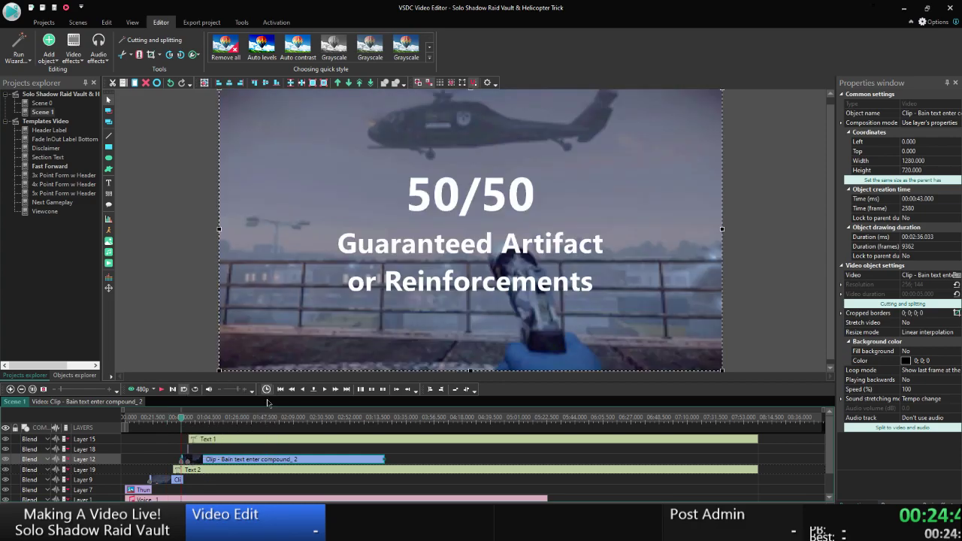
Give Text 2 a black contour 2 px wide.
{"action": "left_click", "coordinate": [130, 25]}
{"action": "left_click", "coordinate": [150, 24]}
{"action": "left_click", "coordinate": [225, 442]}
{"action": "left_click", "coordinate": [184, 471]}
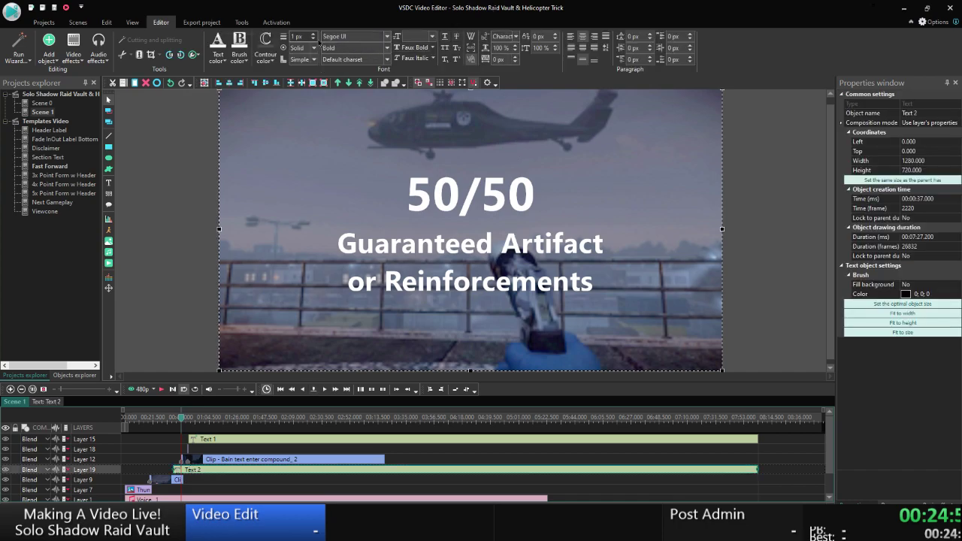
{"action": "left_click", "coordinate": [267, 58]}
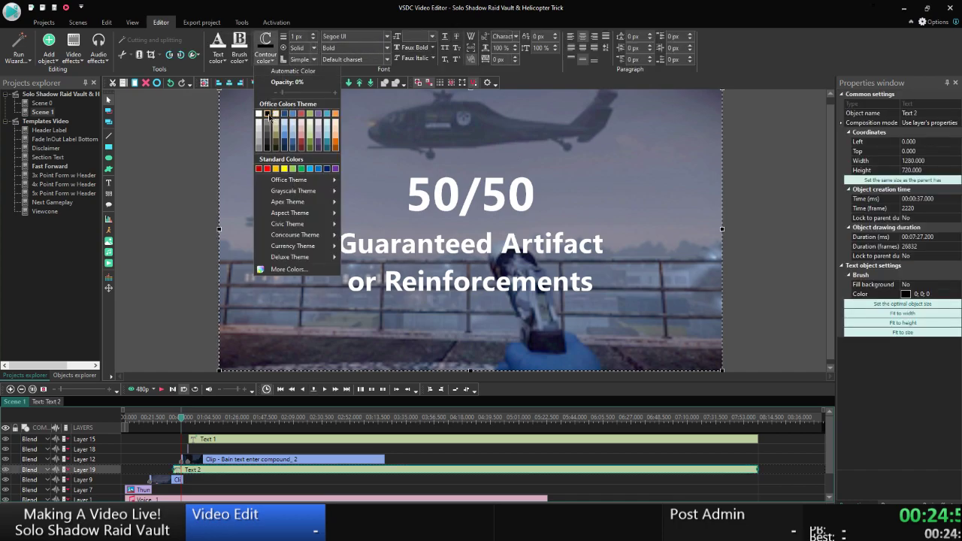
{"action": "left_click", "coordinate": [267, 114]}
{"action": "left_click", "coordinate": [314, 34]}
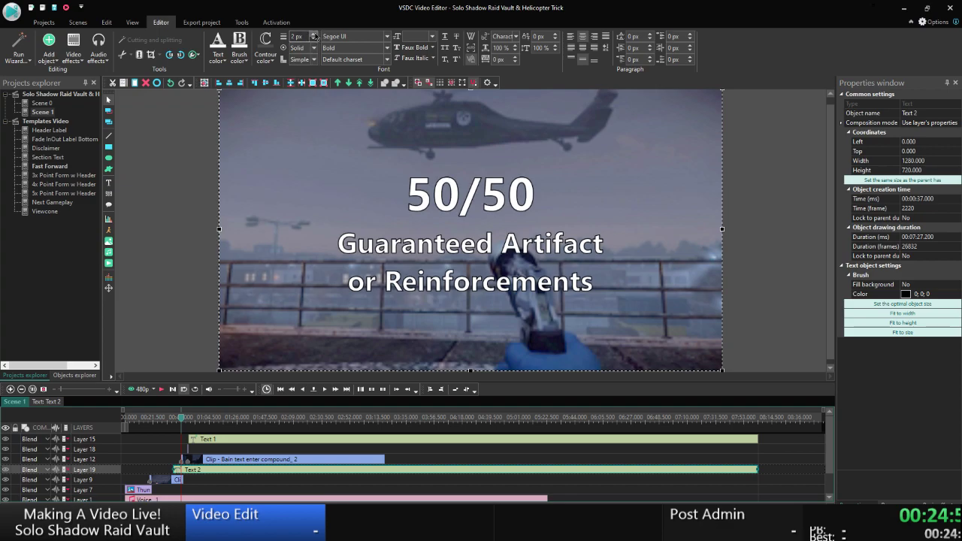
{"action": "left_click", "coordinate": [788, 245]}
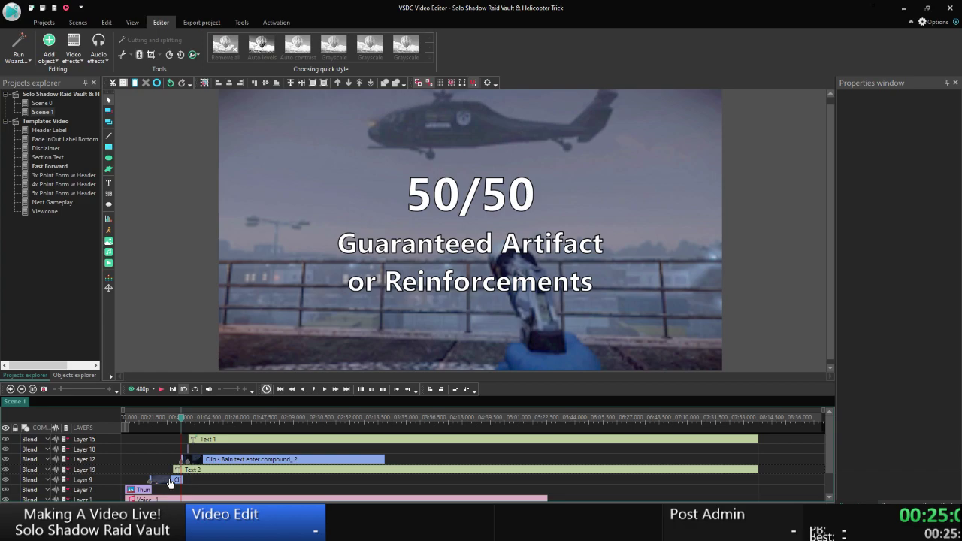
Place the timeline cursor at the helicopter clip's end and trim Text 2 to finish there, lasting 8 seconds.
{"action": "right_click", "coordinate": [169, 486]}
{"action": "left_click", "coordinate": [803, 471]}
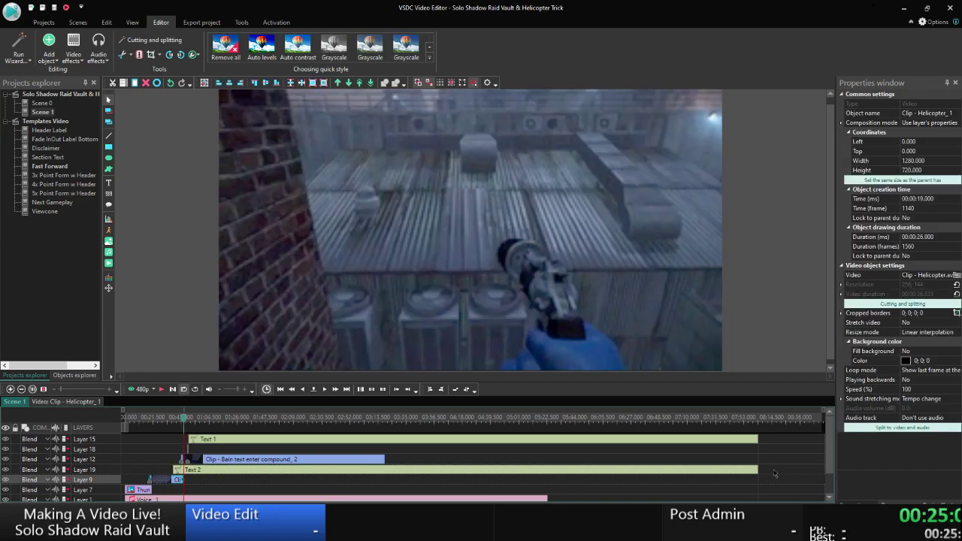
{"action": "left_click", "coordinate": [774, 473]}
{"action": "left_click_drag", "start_coordinate": [758, 471], "coordinate": [186, 470]}
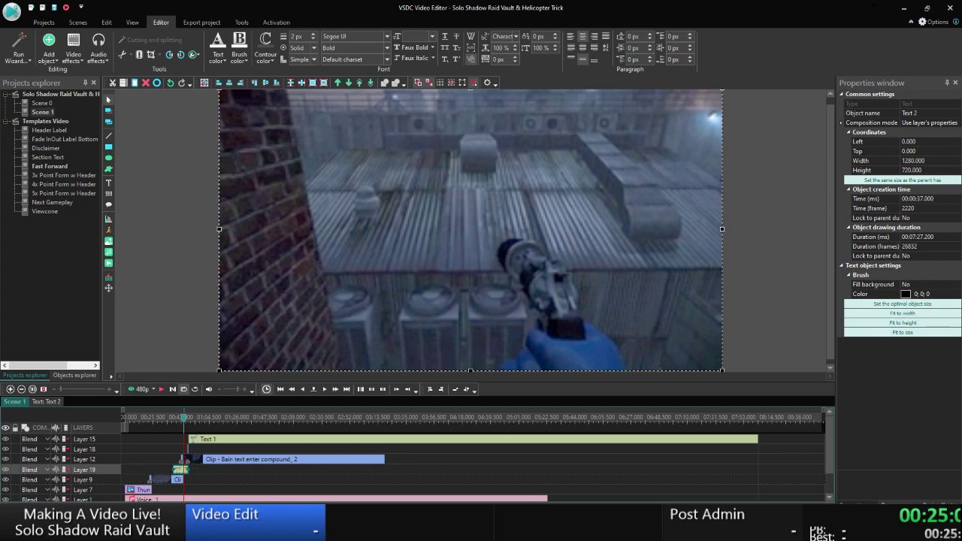
{"action": "left_click", "coordinate": [192, 471]}
{"action": "left_click", "coordinate": [186, 469]}
{"action": "left_click", "coordinate": [203, 471]}
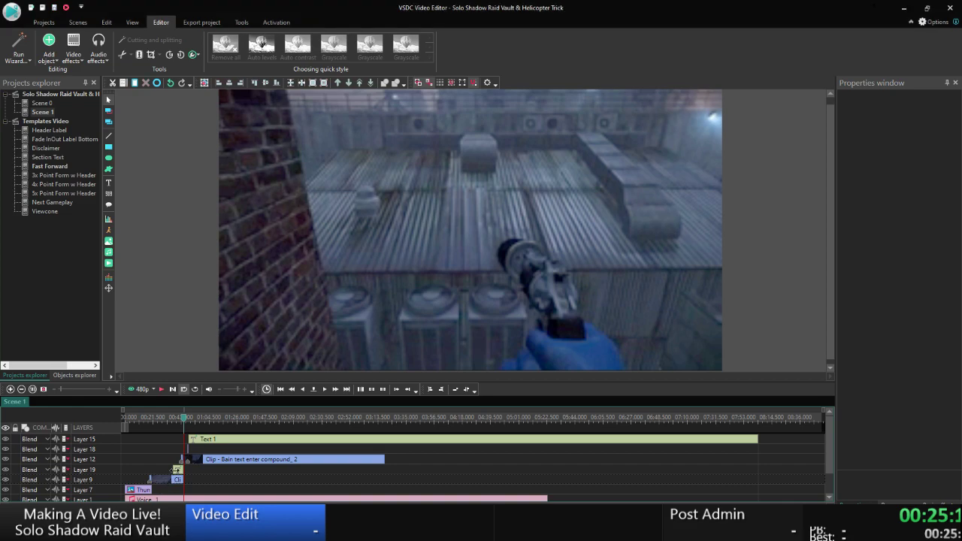
Move the timeline cursor to Text 2's beginning and check the effects applied to the helicopter clip beneath it.
{"action": "right_click", "coordinate": [177, 475]}
{"action": "left_click", "coordinate": [199, 453]}
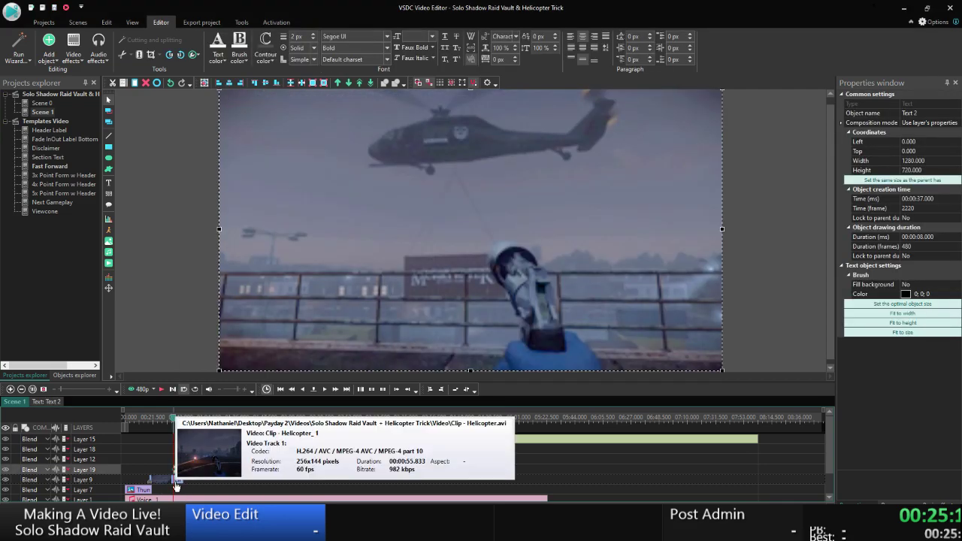
{"action": "double_click", "coordinate": [175, 486]}
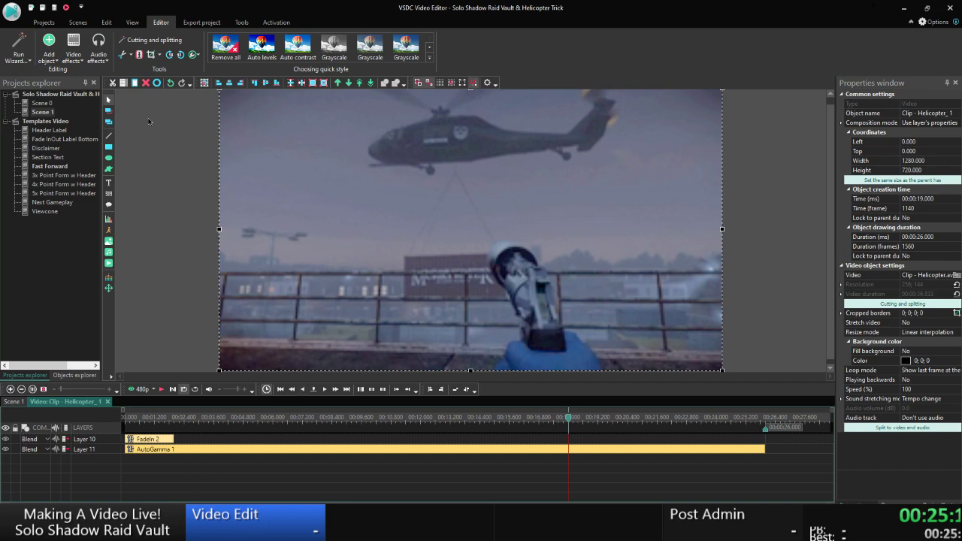
{"action": "left_click", "coordinate": [12, 401]}
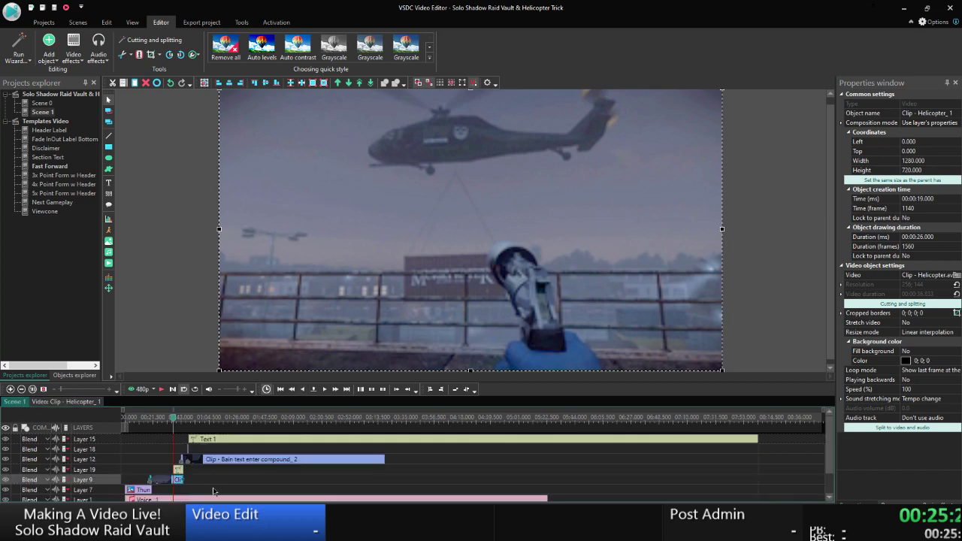
{"action": "right_click", "coordinate": [168, 487]}
{"action": "mouse_move", "coordinate": [210, 417]}
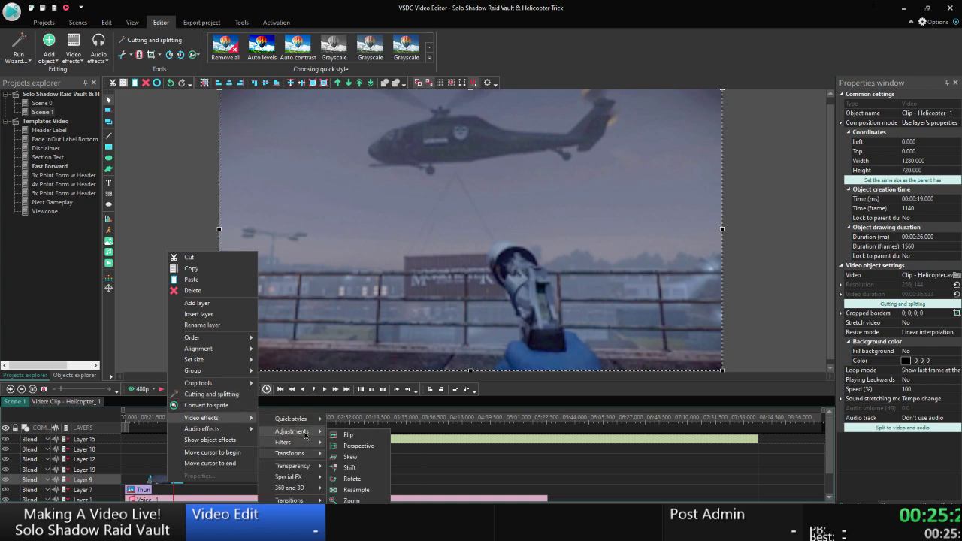
{"action": "mouse_move", "coordinate": [293, 431]}
{"action": "left_click", "coordinate": [375, 286]}
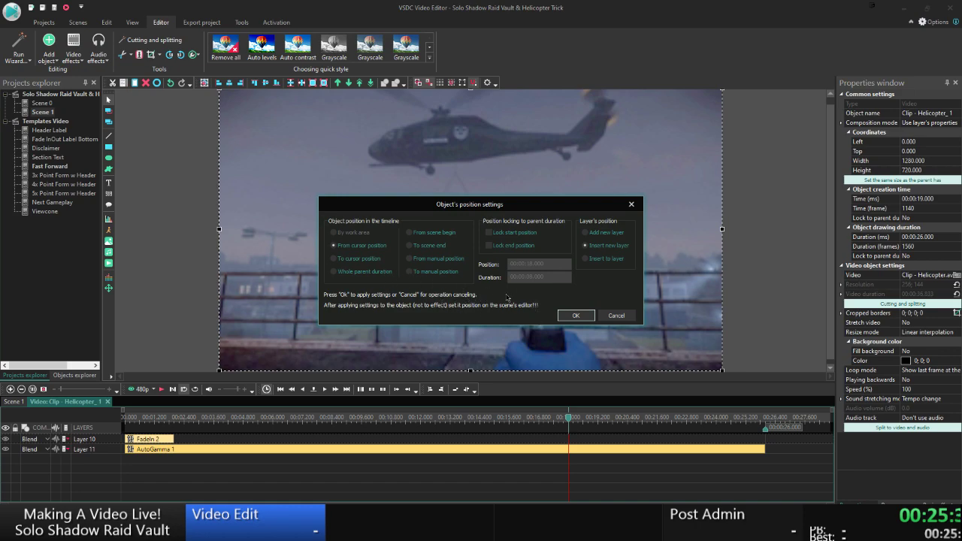
{"action": "left_click", "coordinate": [607, 316]}
Add a Recover after auto gamma effect to the helicopter clip from the cursor position, lasting 2 seconds.
{"action": "right_click", "coordinate": [587, 449]}
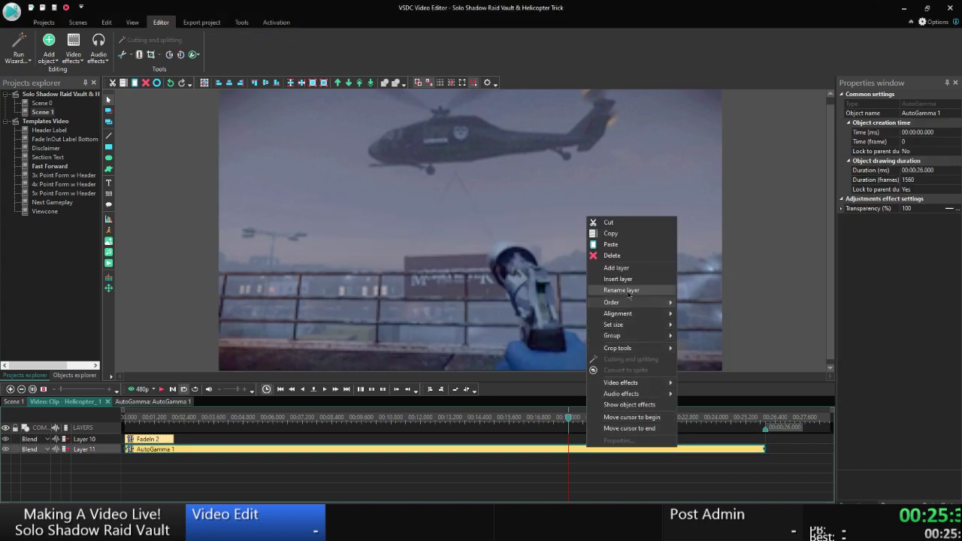
{"action": "mouse_move", "coordinate": [627, 303]}
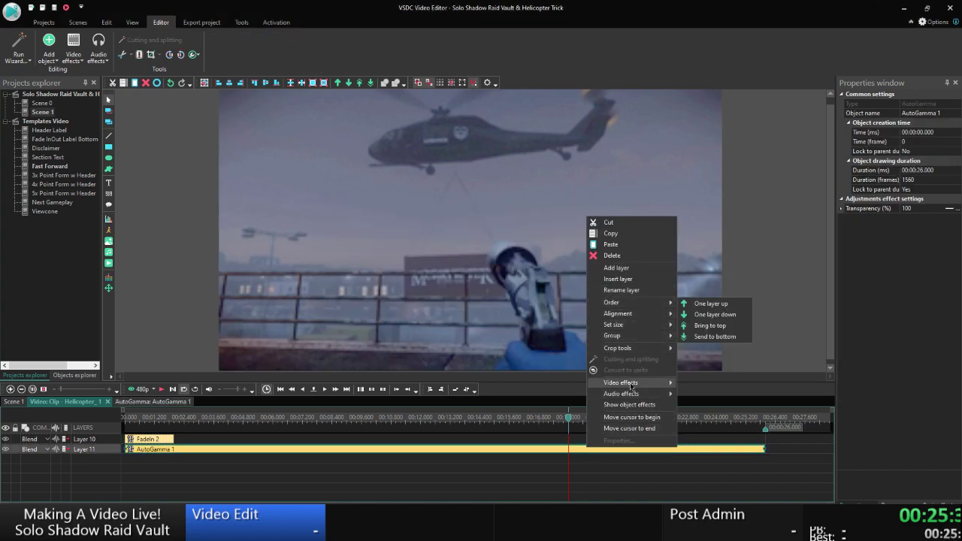
{"action": "mouse_move", "coordinate": [633, 384]}
{"action": "mouse_move", "coordinate": [716, 397]}
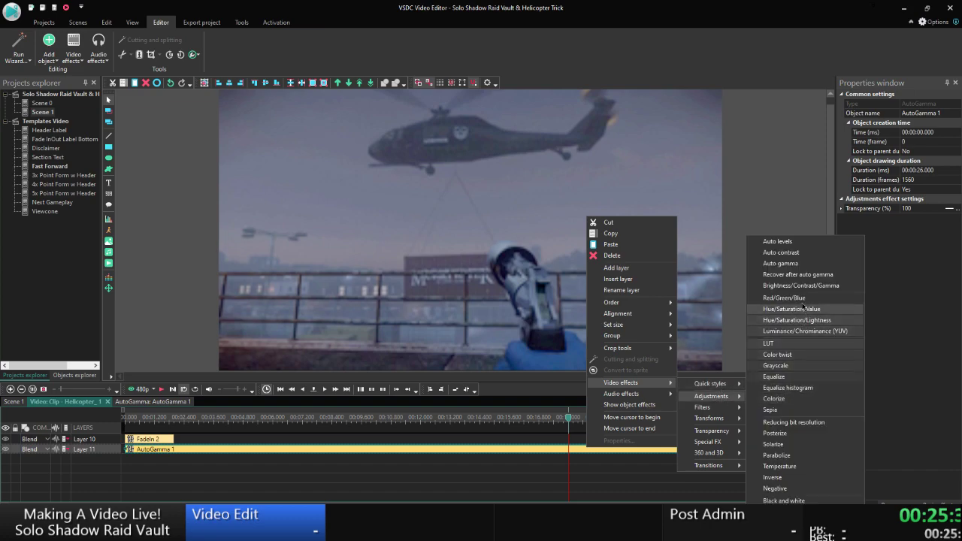
{"action": "left_click", "coordinate": [795, 274]}
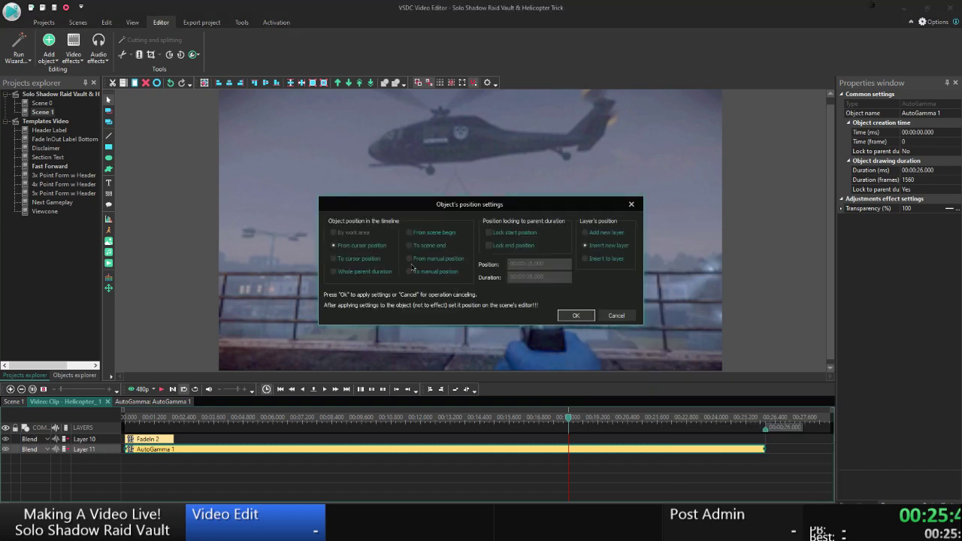
{"action": "left_click", "coordinate": [340, 247]}
{"action": "left_click", "coordinate": [567, 316]}
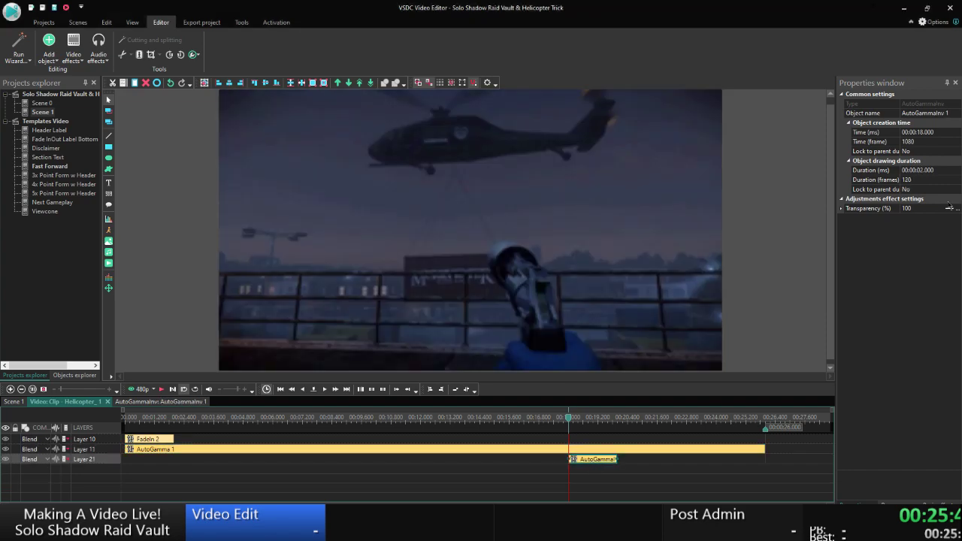
Set the recovery effect's transparency to ramp from 0 to 100 %.
{"action": "left_click", "coordinate": [890, 210]}
{"action": "type", "text": "0; 10"}
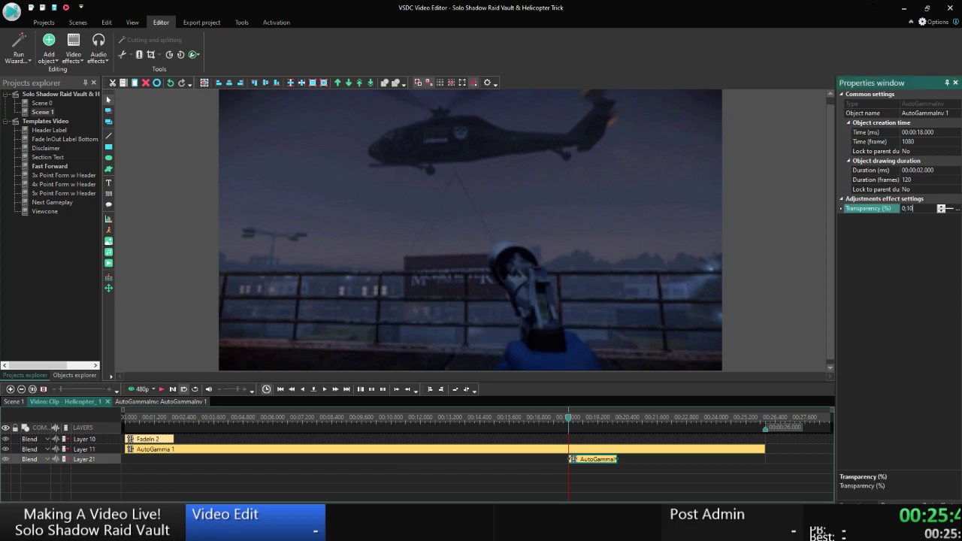
{"action": "type", "text": "0"}
{"action": "key", "text": "Return"}
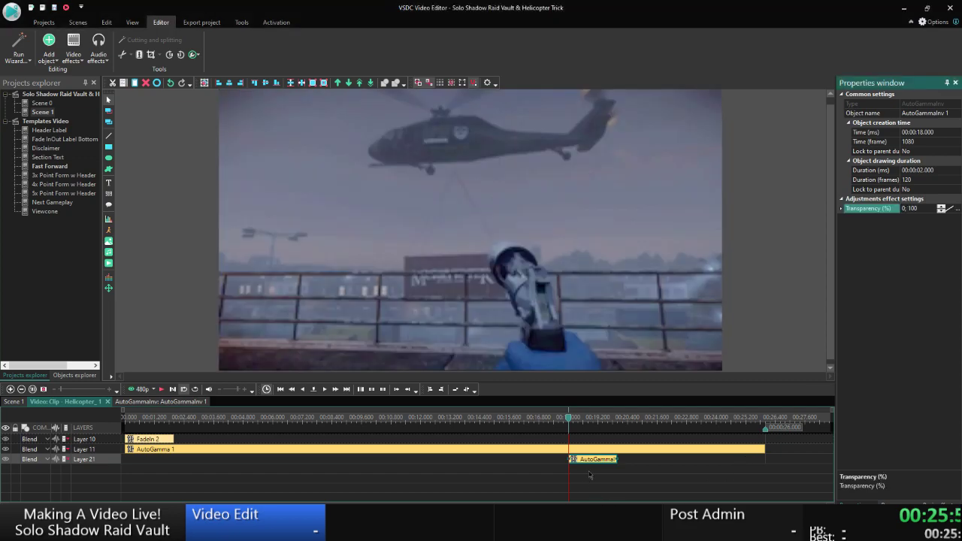
Duplicate the gamma recovery effect, place the copy directly after it on the same layer, and extend it to the clip's end.
{"action": "left_click", "coordinate": [589, 474]}
{"action": "left_click", "coordinate": [594, 461]}
{"action": "key", "text": "ctrl+c"}
{"action": "key", "text": "ctrl+v"}
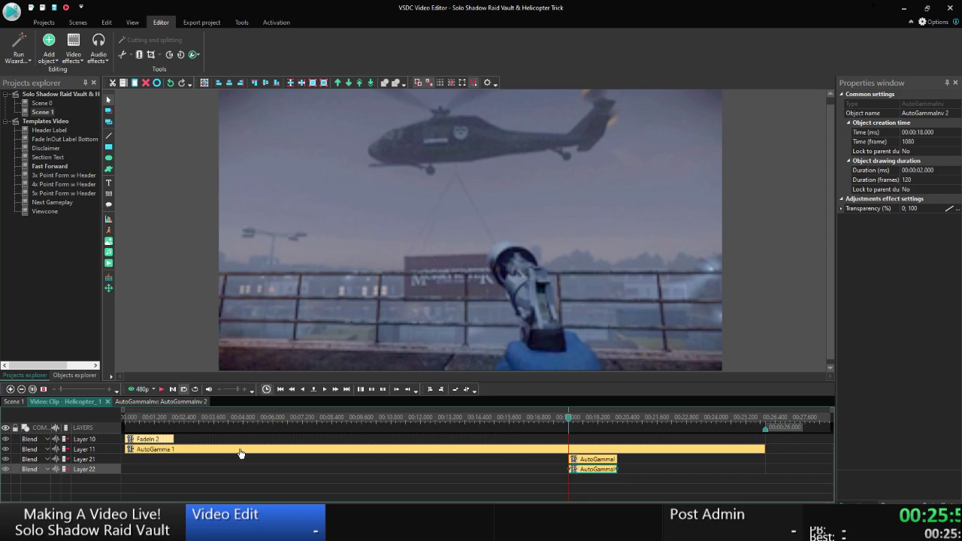
{"action": "left_click_drag", "start_coordinate": [581, 473], "coordinate": [631, 460]}
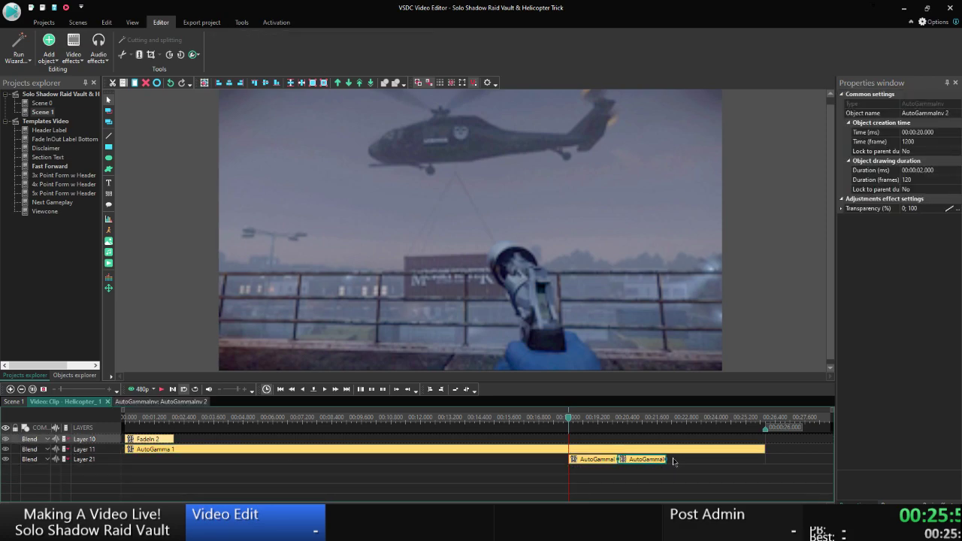
{"action": "left_click", "coordinate": [666, 459]}
{"action": "left_click_drag", "start_coordinate": [666, 459], "coordinate": [765, 459]}
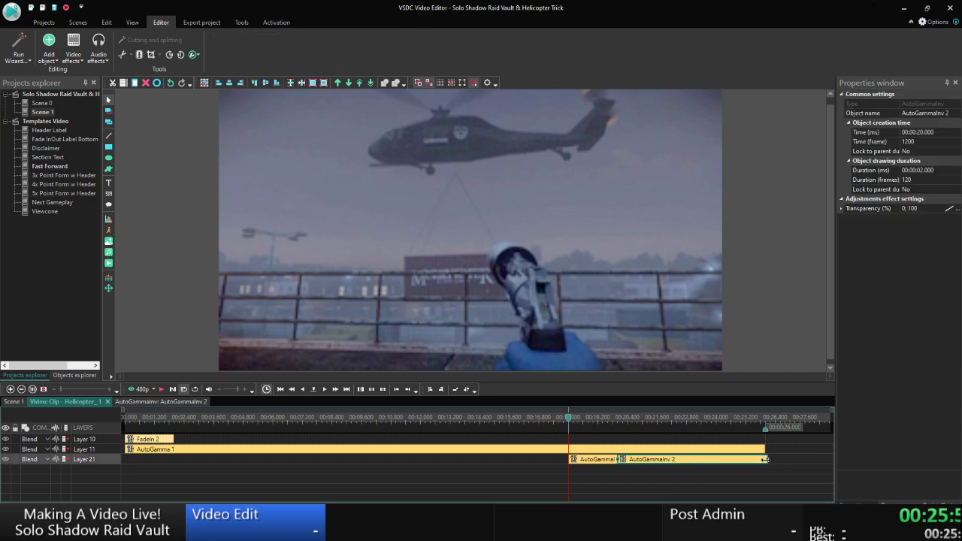
Set the copied recovery effect's transparency to a constant 100 % and turn on its lock to the parent duration.
{"action": "left_click", "coordinate": [881, 211]}
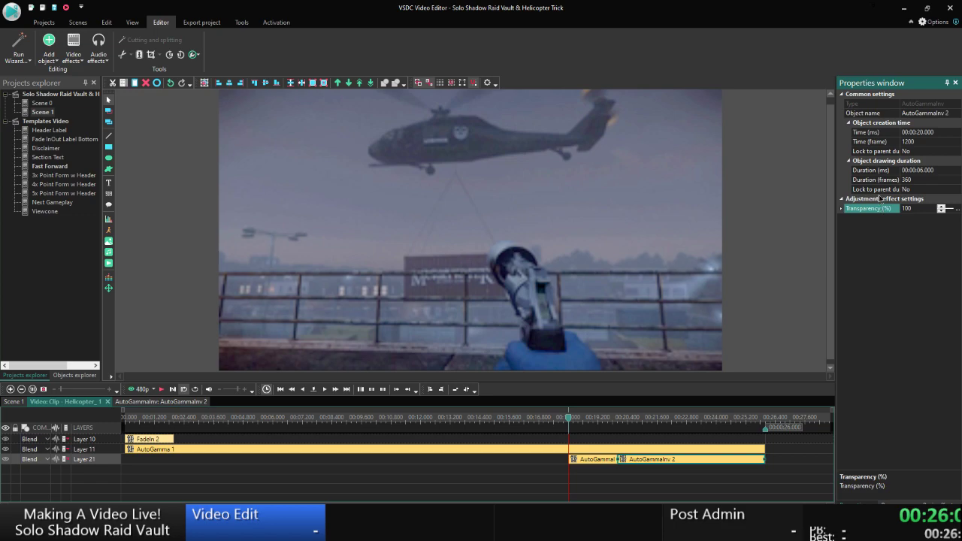
{"action": "double_click", "coordinate": [881, 189]}
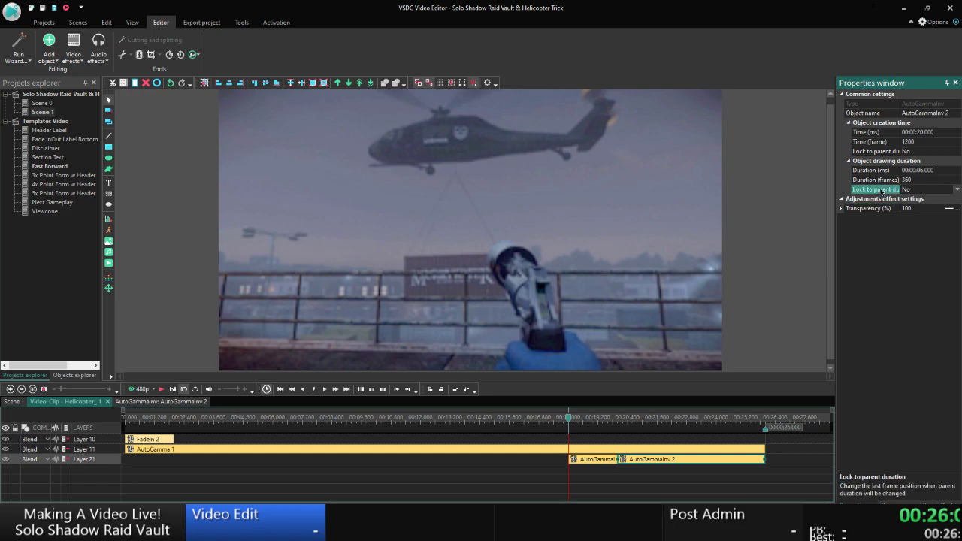
{"action": "left_click", "coordinate": [489, 470]}
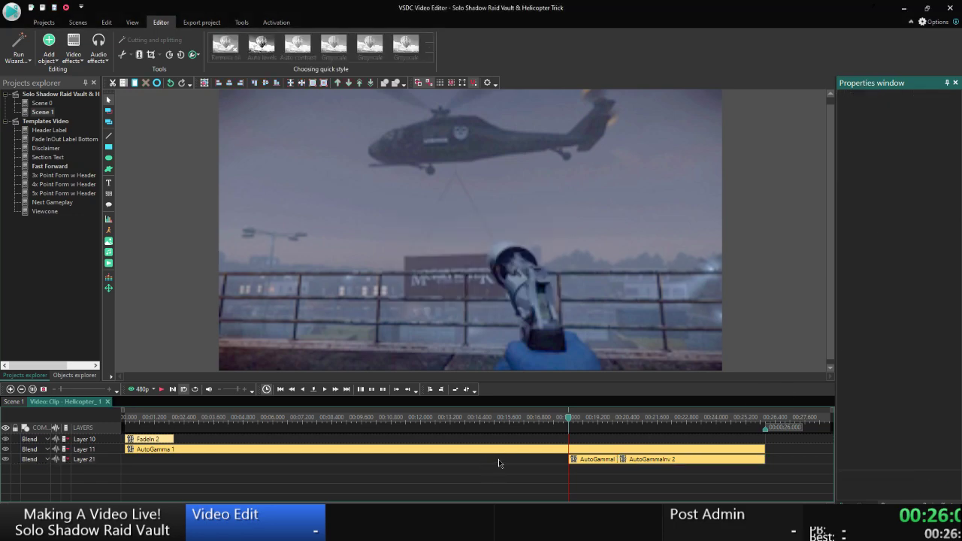
Add a Box blur effect to the helicopter clip from the first recovery effect's beginning, lasting 2 seconds.
{"action": "left_click", "coordinate": [335, 391]}
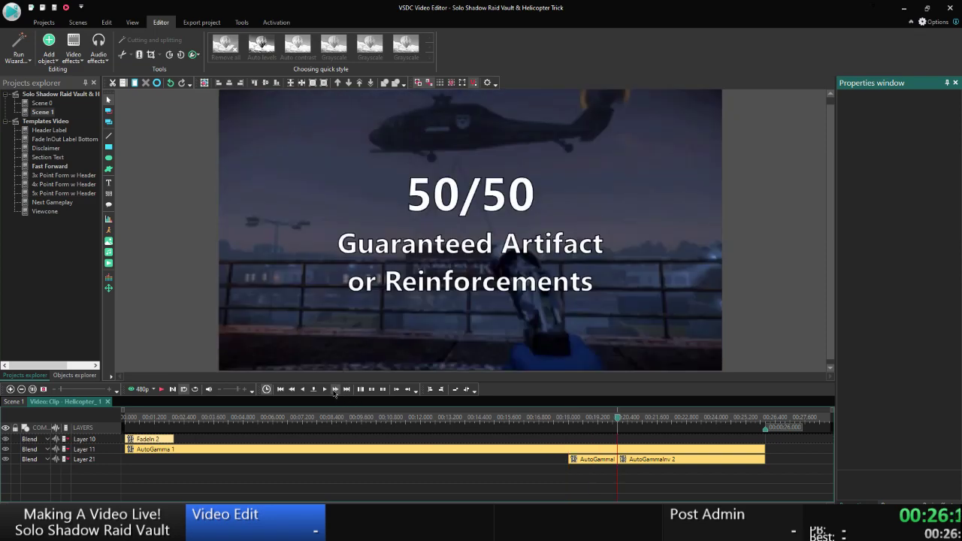
{"action": "double_click", "coordinate": [292, 390]}
{"action": "right_click", "coordinate": [584, 460]}
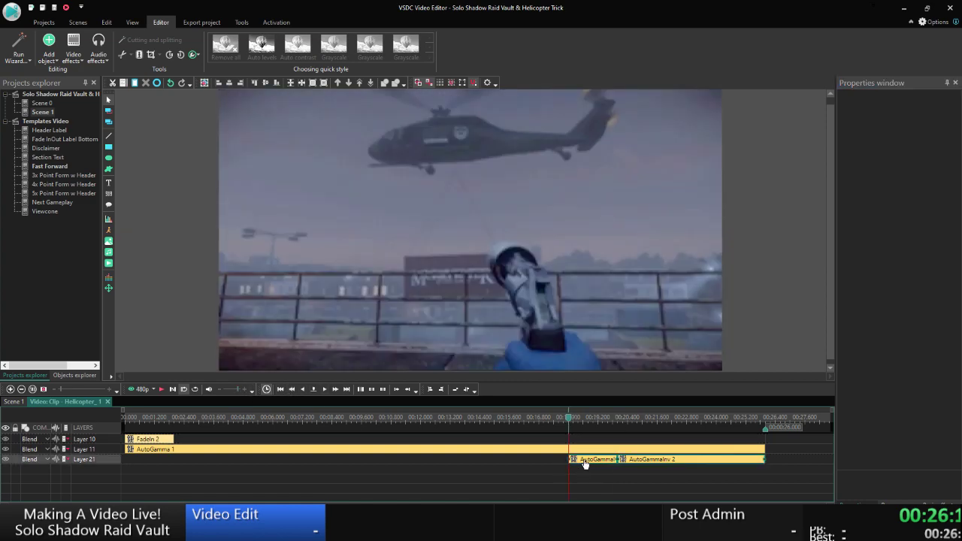
{"action": "mouse_move", "coordinate": [639, 394]}
{"action": "mouse_move", "coordinate": [706, 408]}
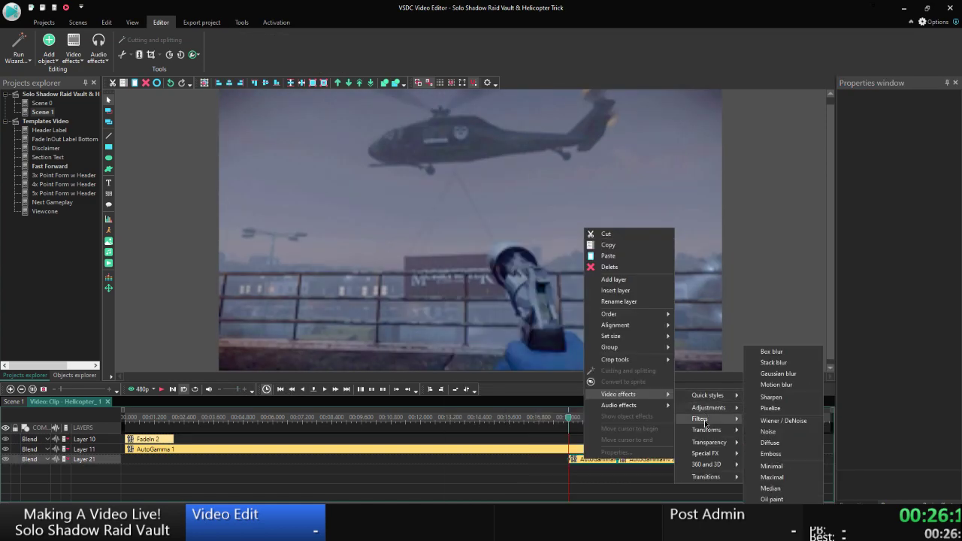
{"action": "left_click", "coordinate": [774, 353]}
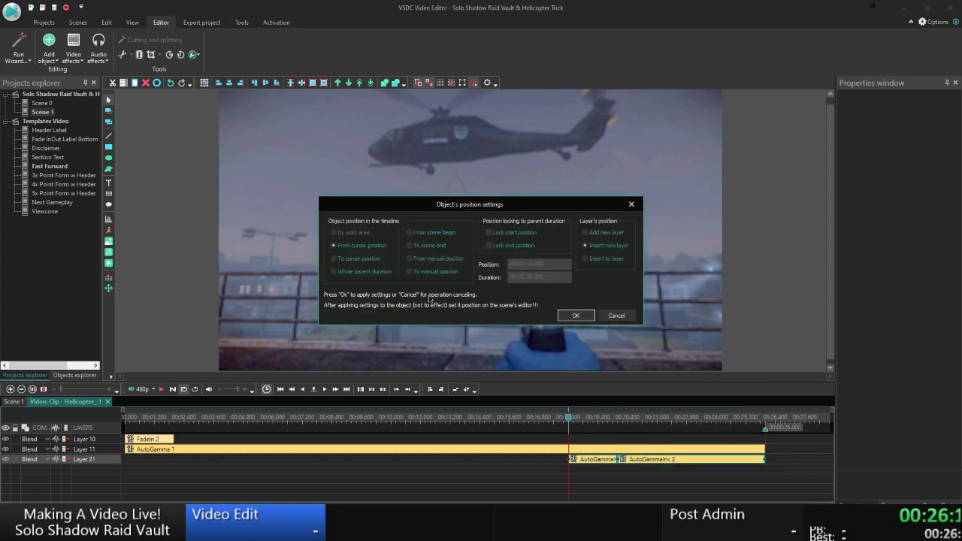
{"action": "left_click", "coordinate": [350, 249]}
{"action": "left_click_drag", "start_coordinate": [527, 277], "coordinate": [601, 283]}
{"action": "type", "text": "2"}
{"action": "left_click", "coordinate": [575, 315]}
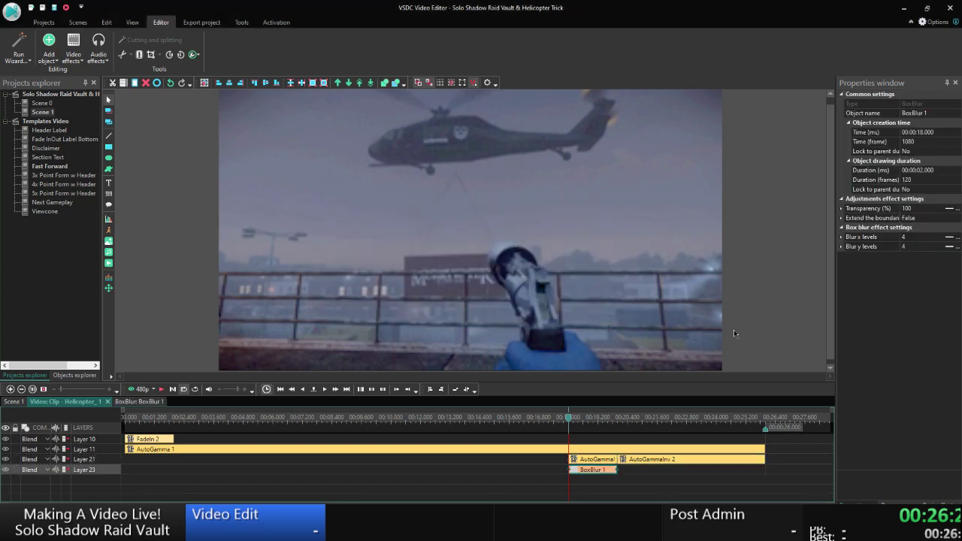
Set the box blur's x and y levels to ramp from 0 to 15.
{"action": "left_click", "coordinate": [881, 238]}
{"action": "type", "text": "0;15"}
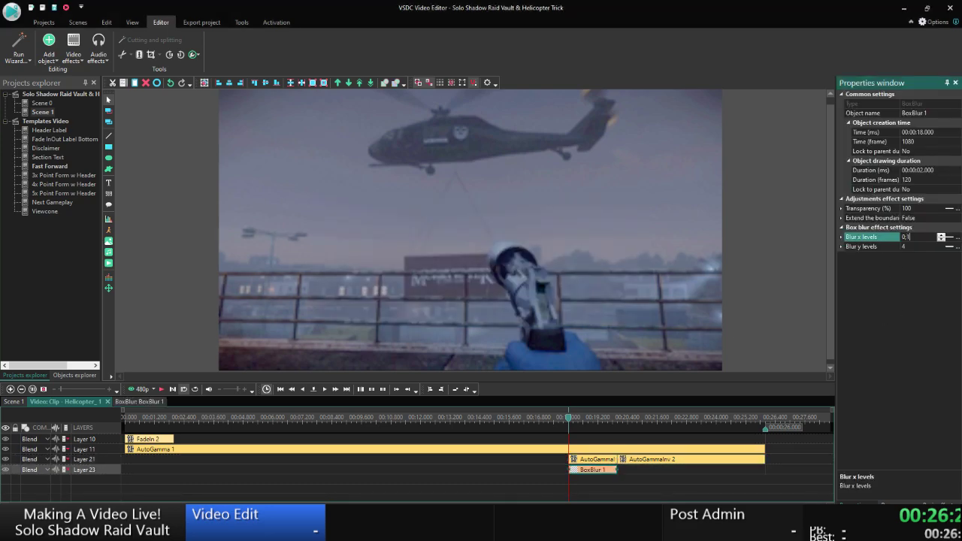
{"action": "key", "text": "Tab"}
{"action": "type", "text": "0;15"}
{"action": "key", "text": "Return"}
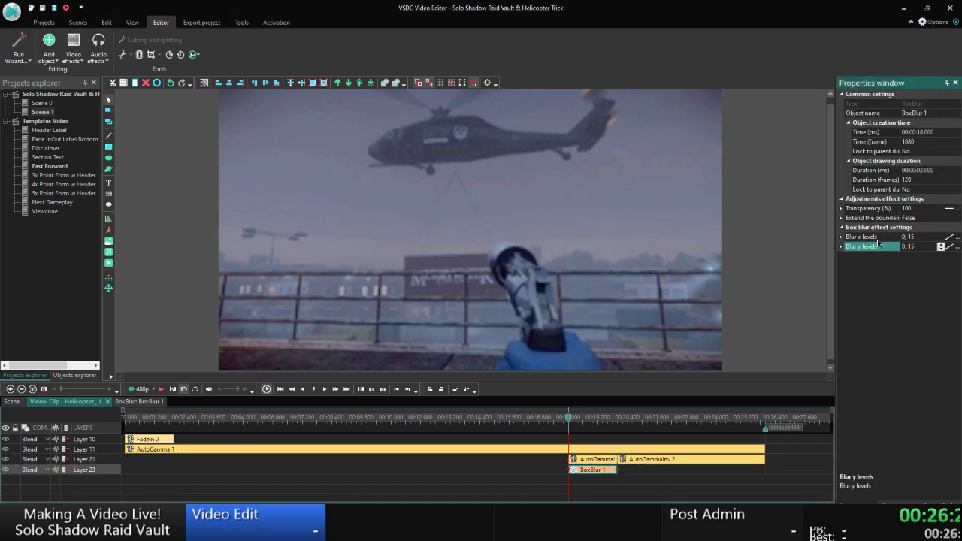
Paste a copy of the box blur directly after the original and extend it to the clip's end, lasting 6 seconds.
{"action": "right_click", "coordinate": [593, 471]}
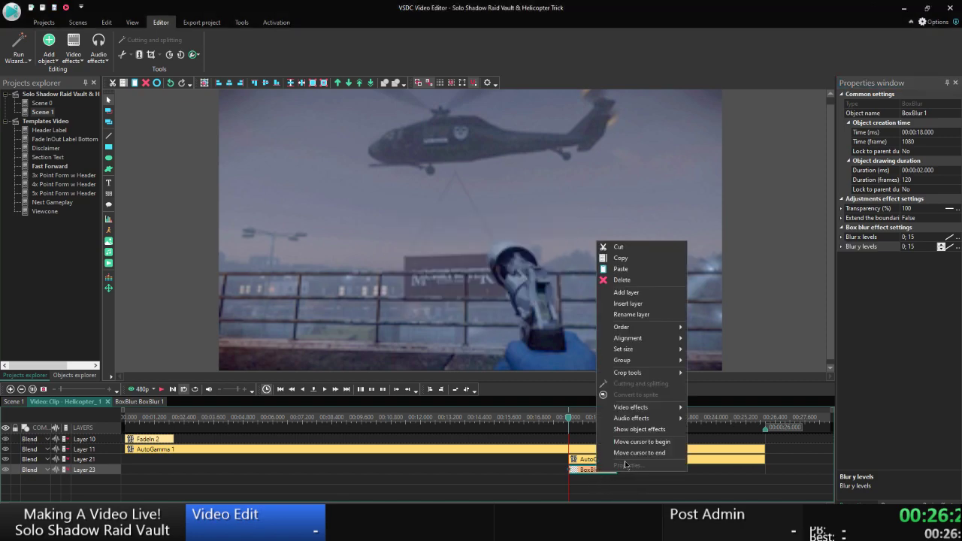
{"action": "left_click", "coordinate": [637, 465]}
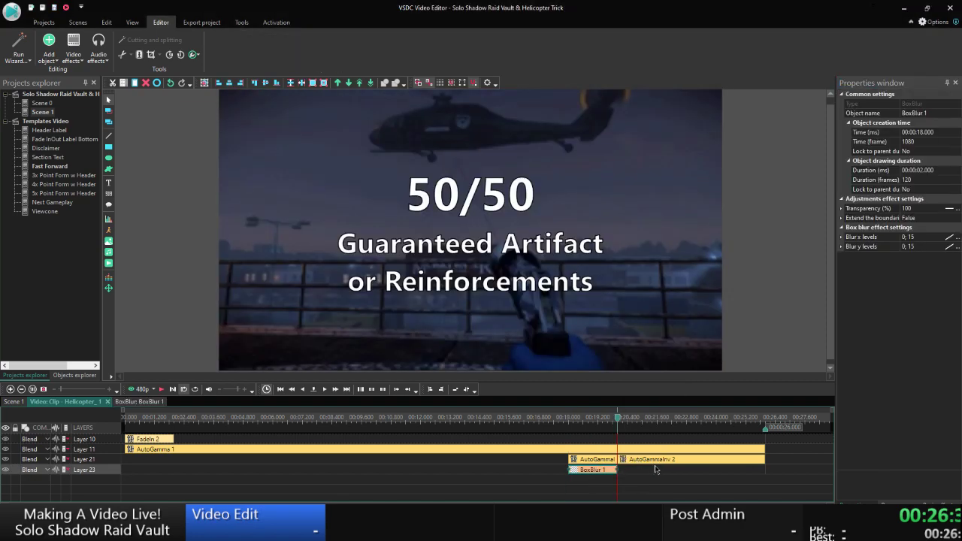
{"action": "left_click", "coordinate": [431, 389]}
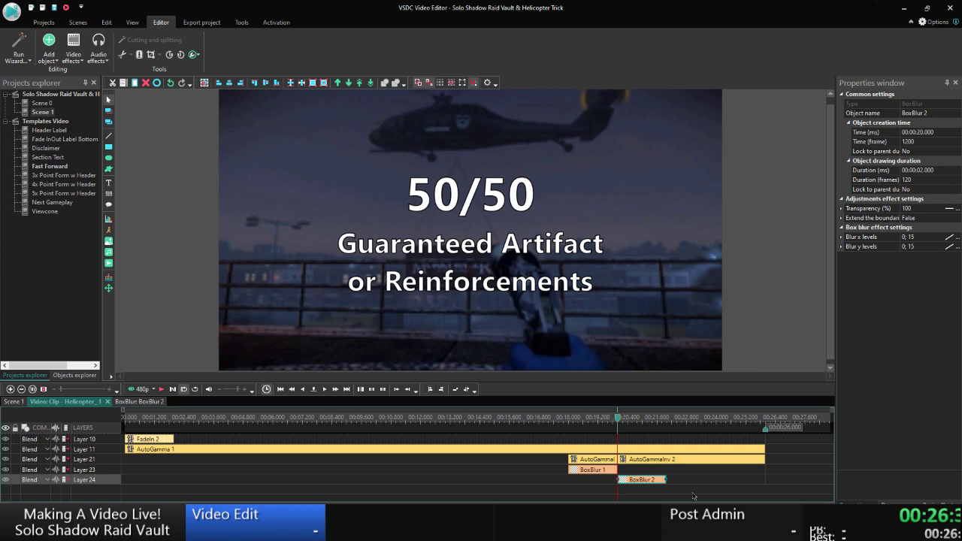
{"action": "left_click_drag", "start_coordinate": [665, 478], "coordinate": [757, 481]}
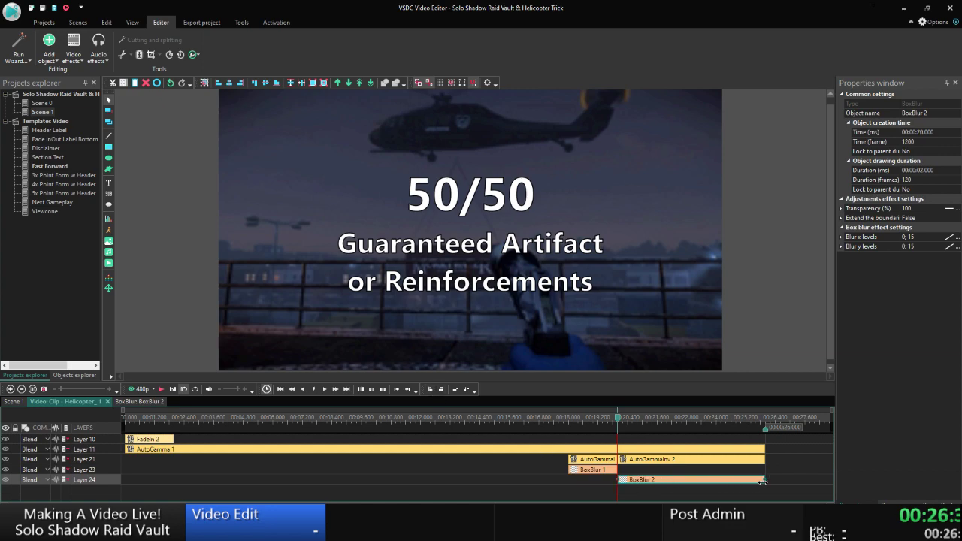
Set the copied blur's x and y levels to a constant 15 and lock it to the parent duration.
{"action": "left_click", "coordinate": [948, 237]}
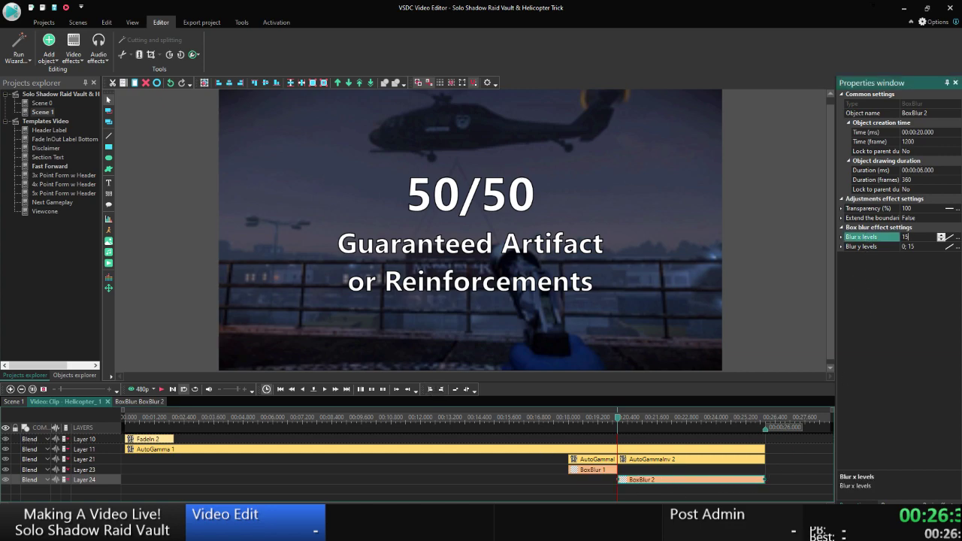
{"action": "left_click", "coordinate": [948, 246]}
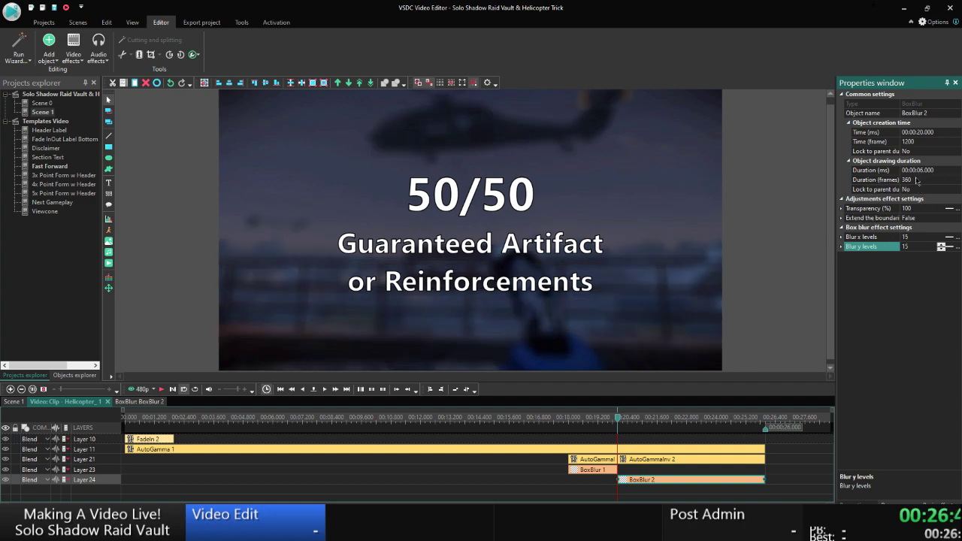
{"action": "double_click", "coordinate": [894, 189]}
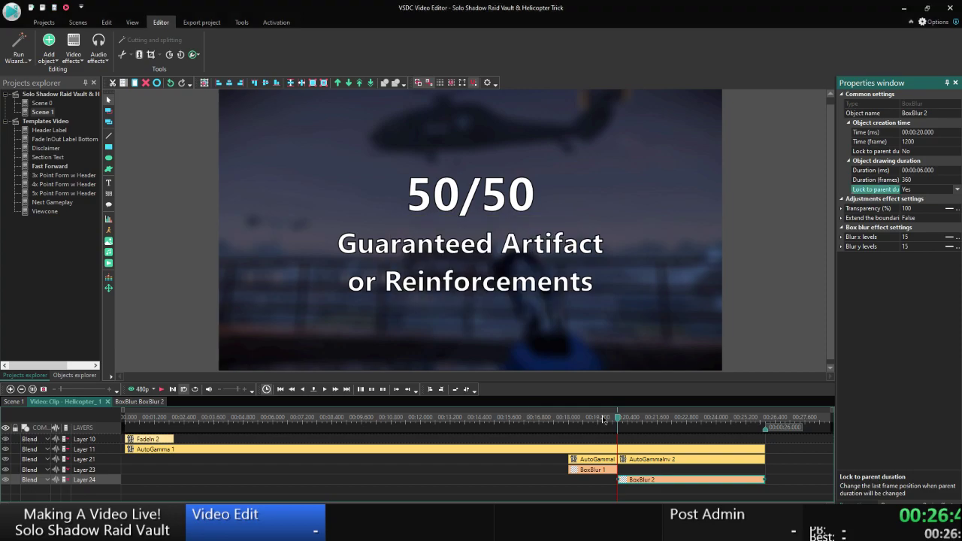
Preview the scene from just before the darkening and blur effects begin.
{"action": "left_click", "coordinate": [547, 418]}
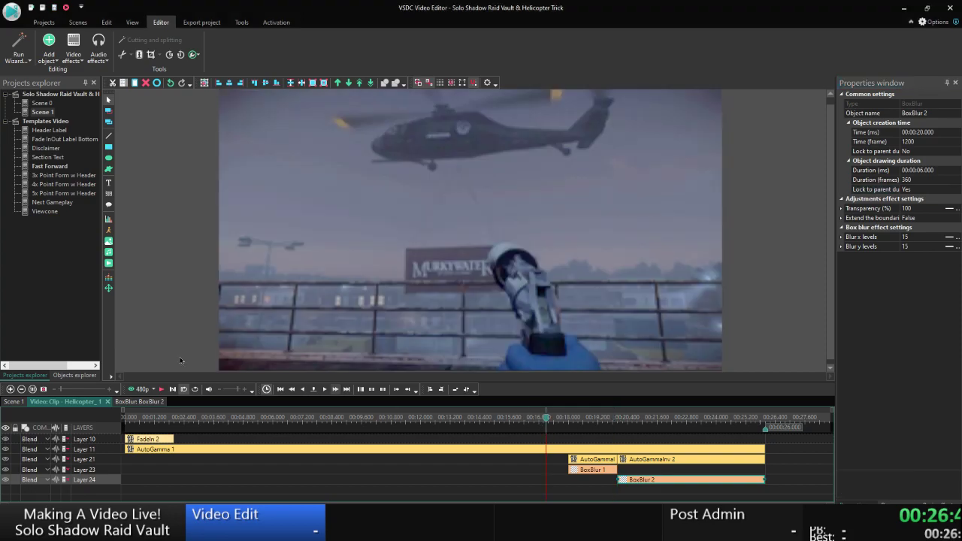
{"action": "left_click", "coordinate": [139, 389]}
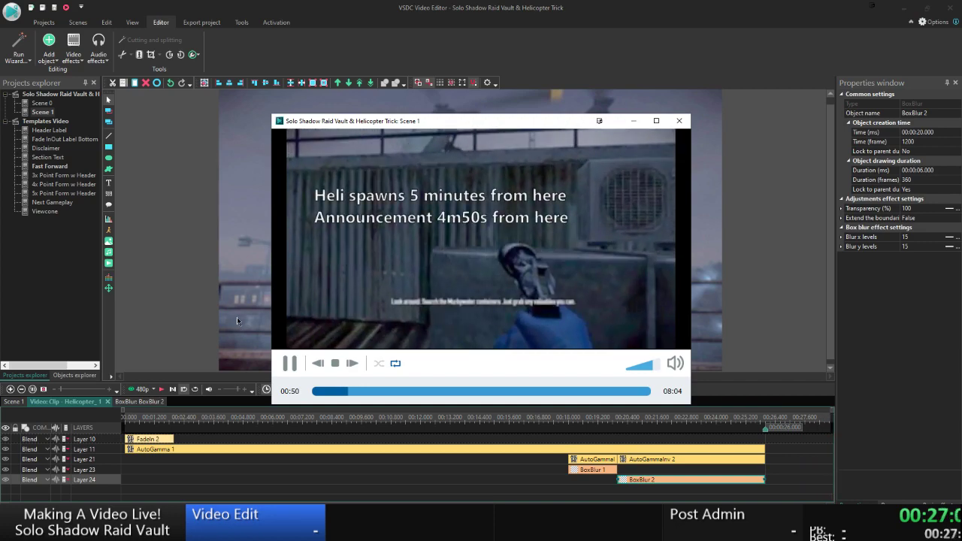
{"action": "left_click", "coordinate": [335, 363]}
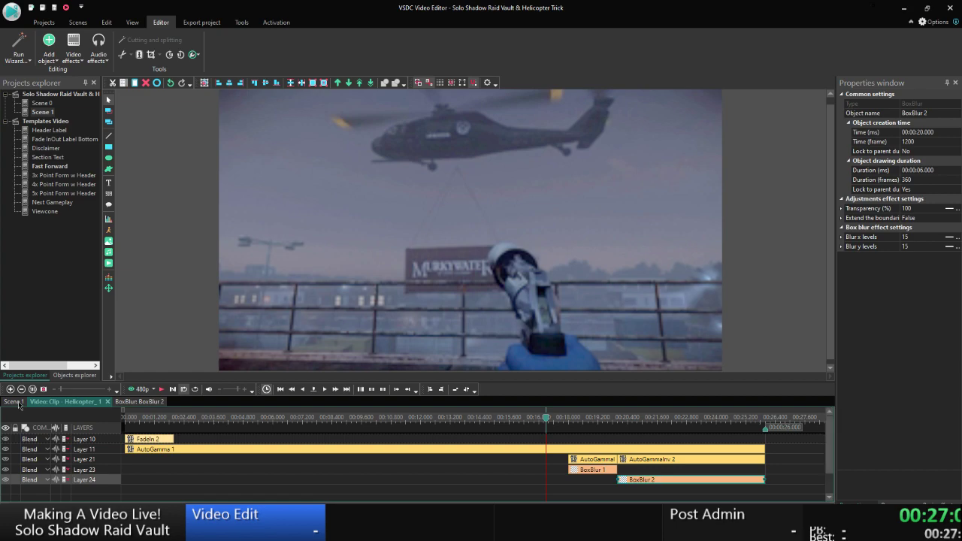
Return to Scene 1's timeline and place the timeline cursor at Text 2's beginning.
{"action": "left_click", "coordinate": [19, 403]}
{"action": "right_click", "coordinate": [178, 471]}
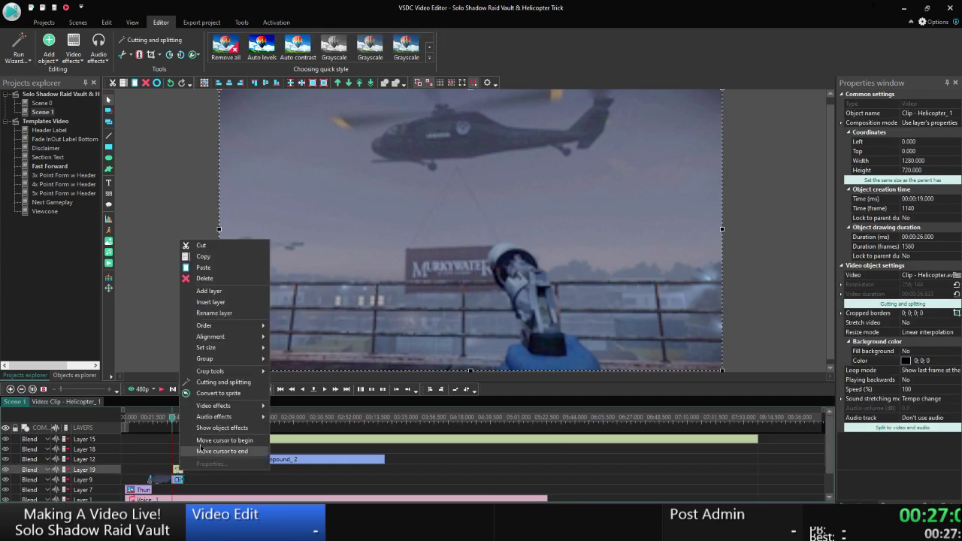
{"action": "left_click", "coordinate": [216, 441]}
{"action": "left_click", "coordinate": [192, 470]}
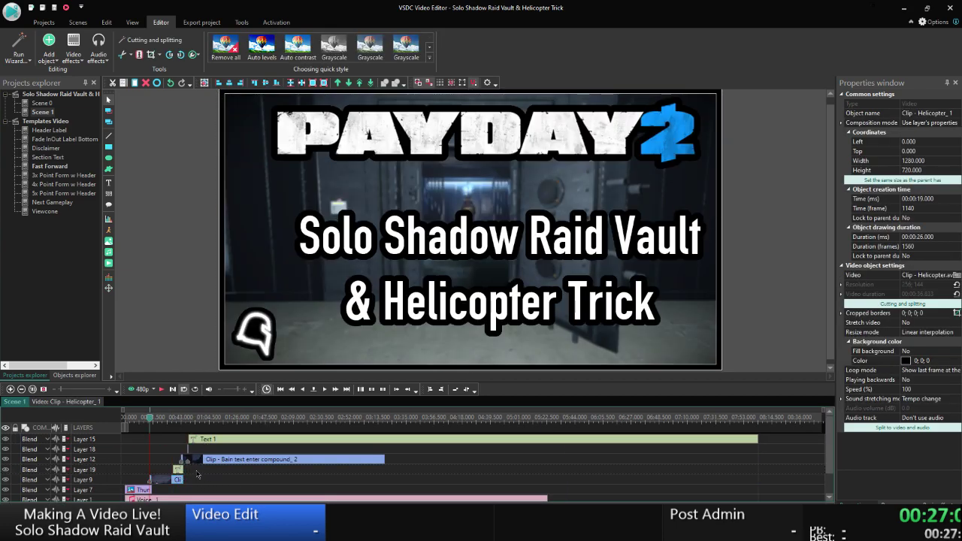
{"action": "left_click", "coordinate": [178, 470]}
{"action": "right_click", "coordinate": [179, 471]}
{"action": "left_click", "coordinate": [219, 438]}
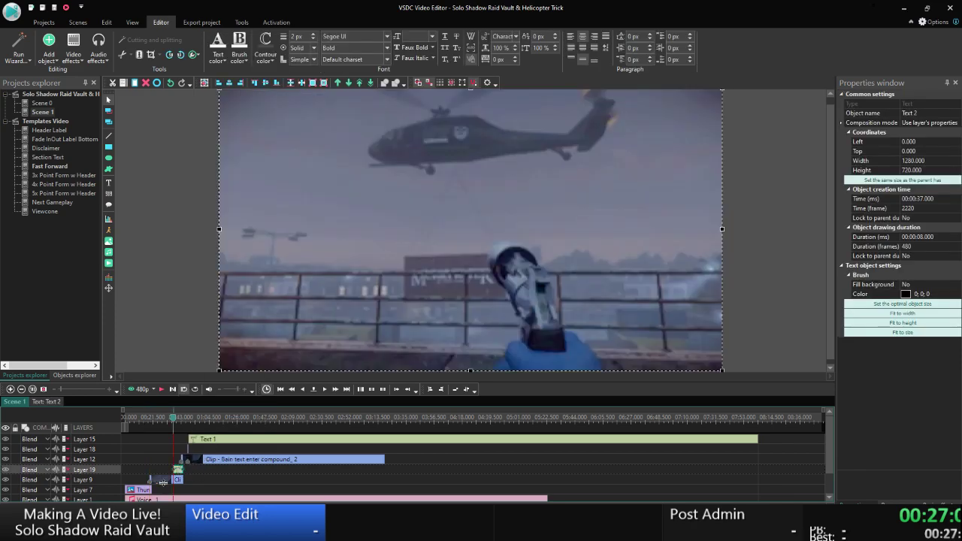
Check the effects applied to the helicopter clip and return to Scene 1's timeline.
{"action": "double_click", "coordinate": [156, 481]}
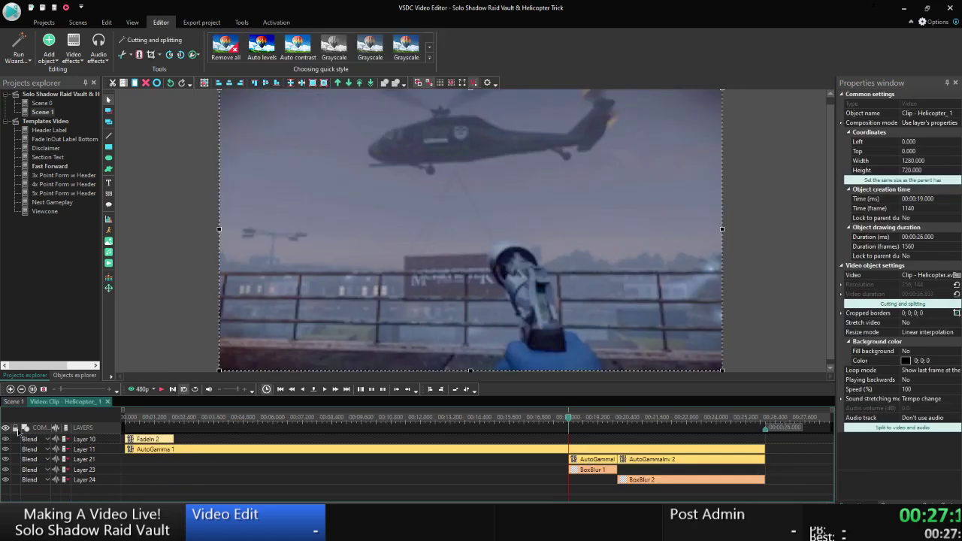
{"action": "left_click", "coordinate": [14, 402]}
{"action": "left_click", "coordinate": [219, 473]}
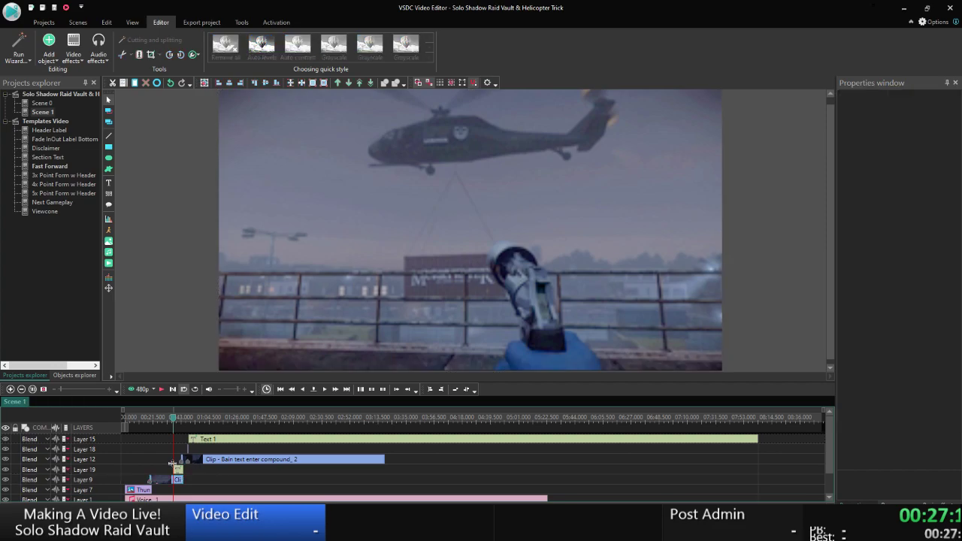
Place the timeline cursor at the Bain text clip's beginning, and move it to just after Text 1's beginning where its caption shows.
{"action": "left_click", "coordinate": [203, 459]}
{"action": "right_click", "coordinate": [204, 460]}
{"action": "left_click", "coordinate": [240, 430]}
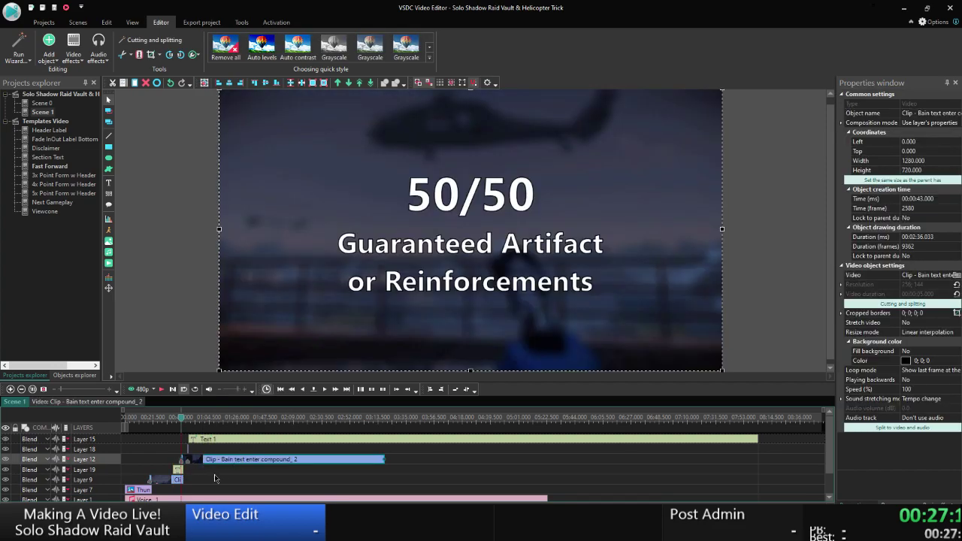
{"action": "left_click", "coordinate": [211, 473]}
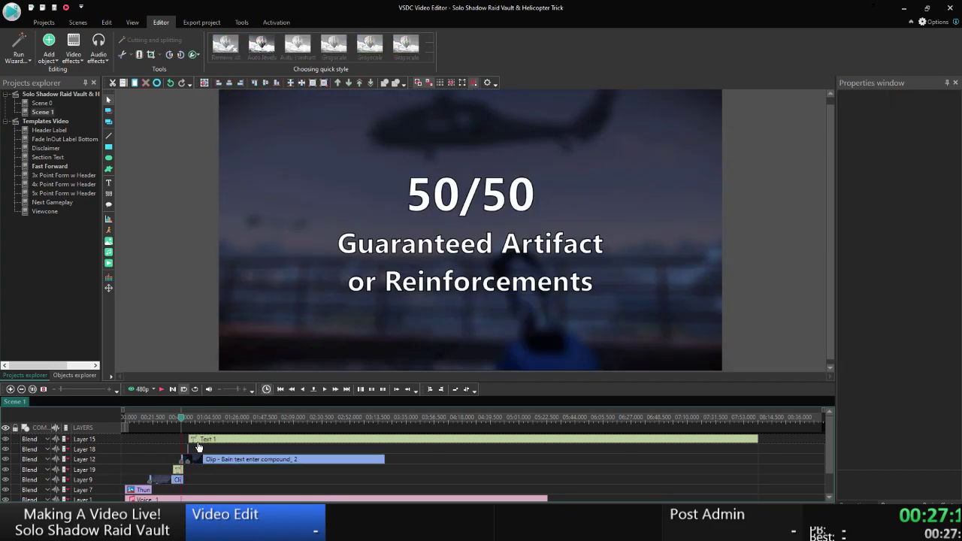
{"action": "left_click", "coordinate": [198, 438]}
{"action": "right_click", "coordinate": [198, 439]}
{"action": "left_click", "coordinate": [225, 410]}
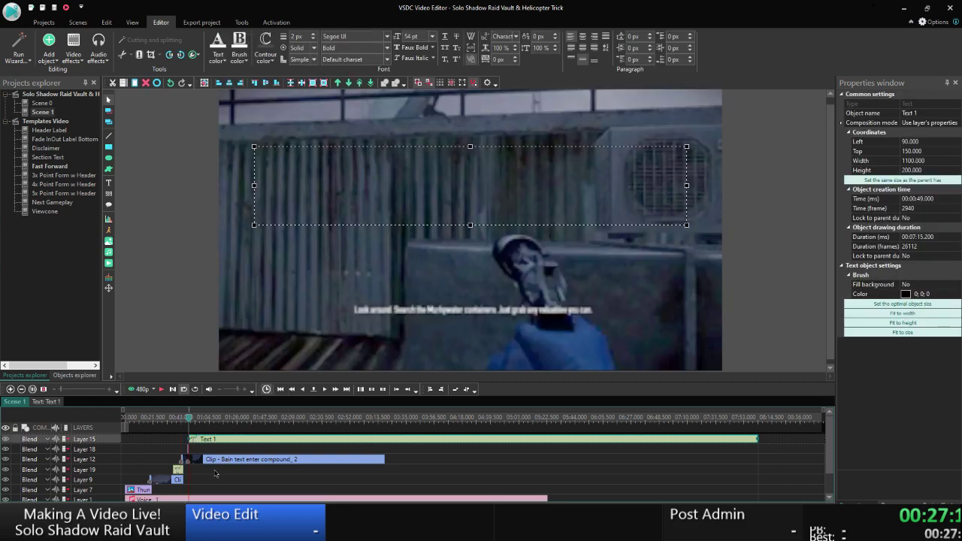
{"action": "left_click", "coordinate": [335, 389]}
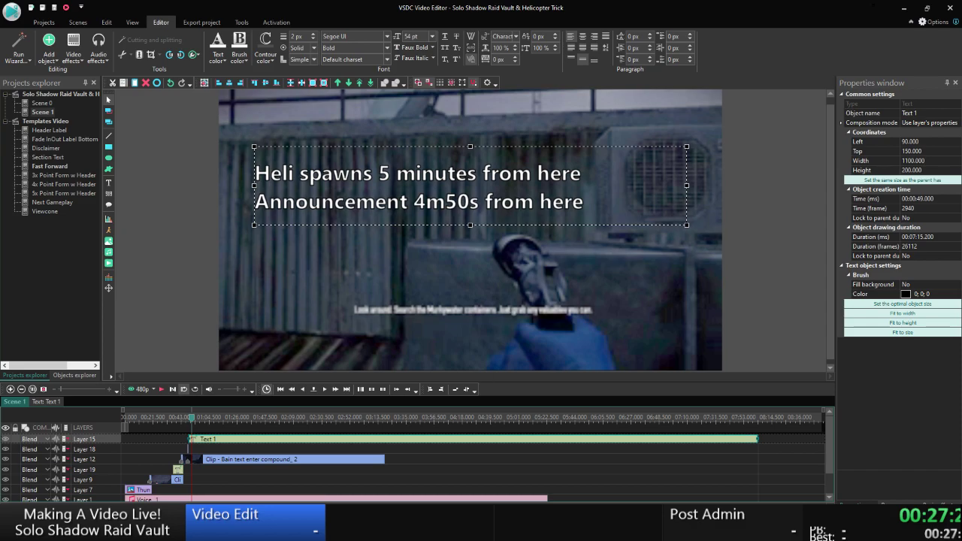
Switch to the WordPad script, read the passage on the helicopter's spawn timing, and return to the video editor.
{"action": "key", "text": "alt+Tab"}
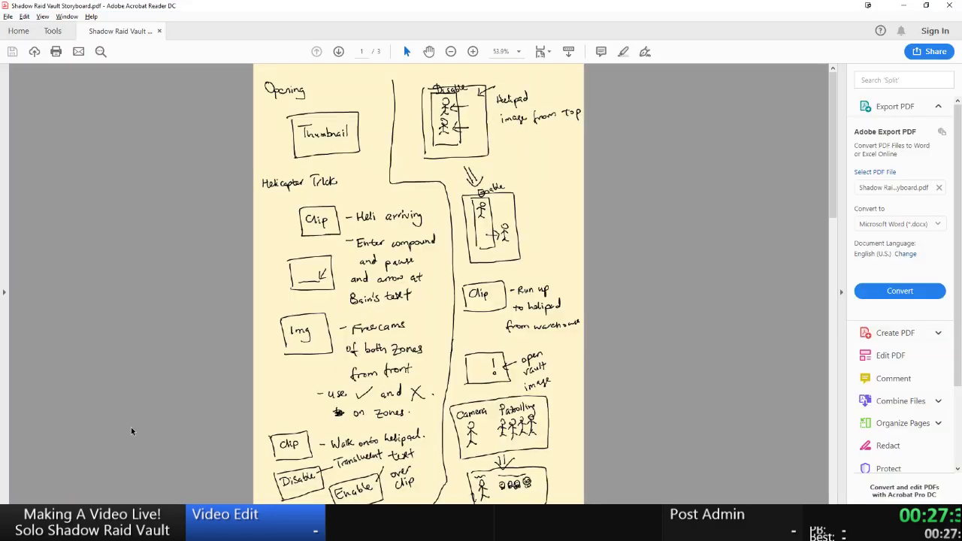
{"action": "key", "text": "alt+Tab"}
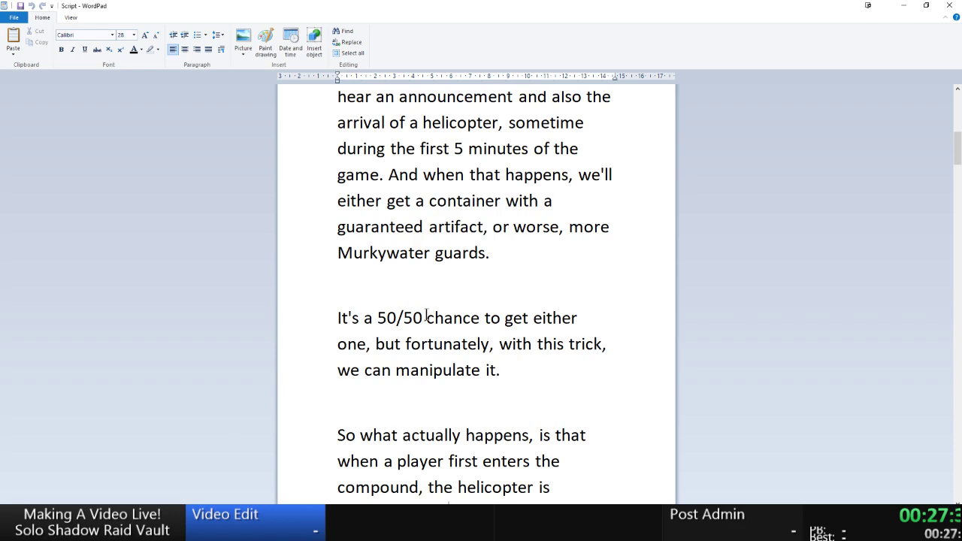
{"action": "scroll", "coordinate": [426, 316], "scroll_direction": "down", "scroll_amount": 5}
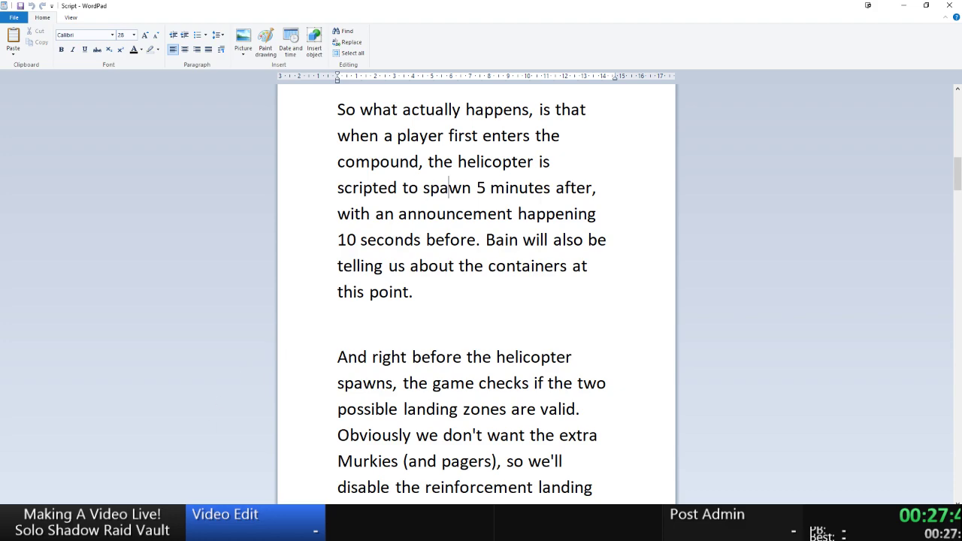
{"action": "key", "text": "alt+Tab"}
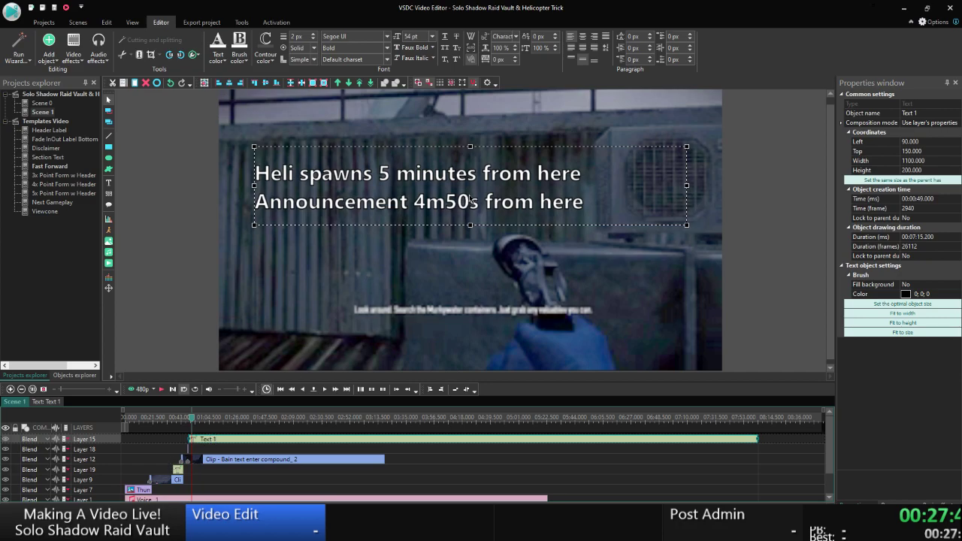
Remove "from here" from the first line of the Text 1 caption.
{"action": "double_click", "coordinate": [432, 188]}
{"action": "left_click_drag", "start_coordinate": [483, 172], "coordinate": [612, 161]}
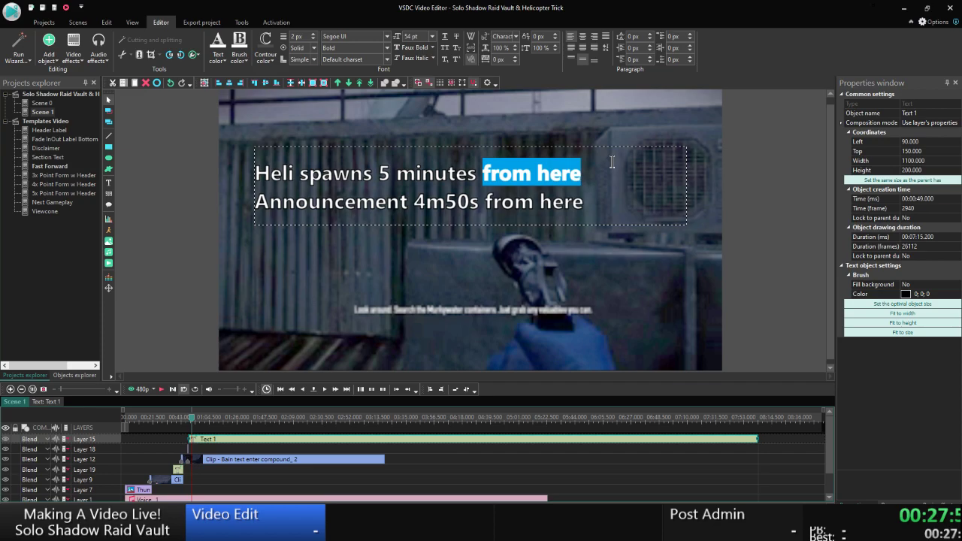
{"action": "key", "text": "BackSpace"}
{"action": "key", "text": "BackSpace"}
{"action": "key", "text": "BackSpace"}
{"action": "type", "text": "s"}
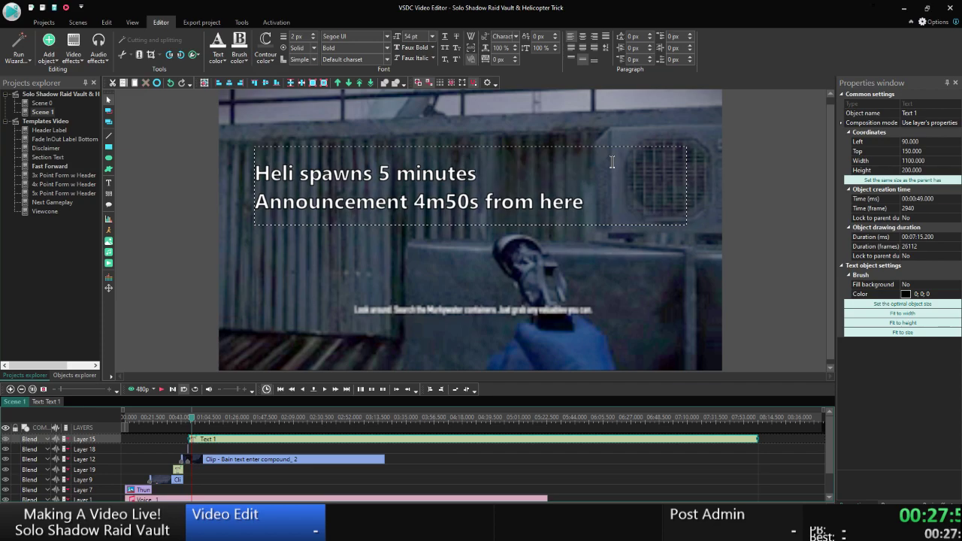
{"action": "left_click", "coordinate": [479, 201]}
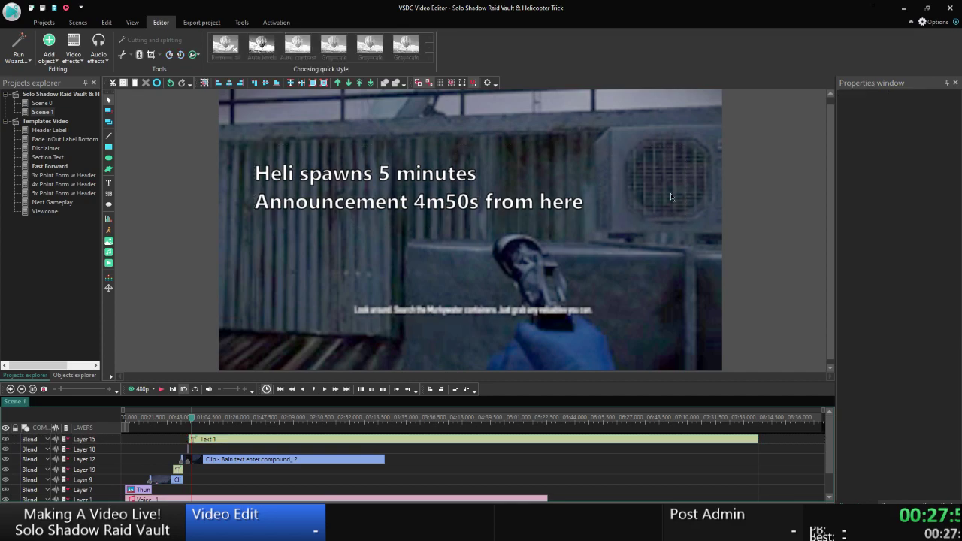
Replace "5 minutes" with "300s (5m)" in the caption's first line.
{"action": "left_click", "coordinate": [391, 174]}
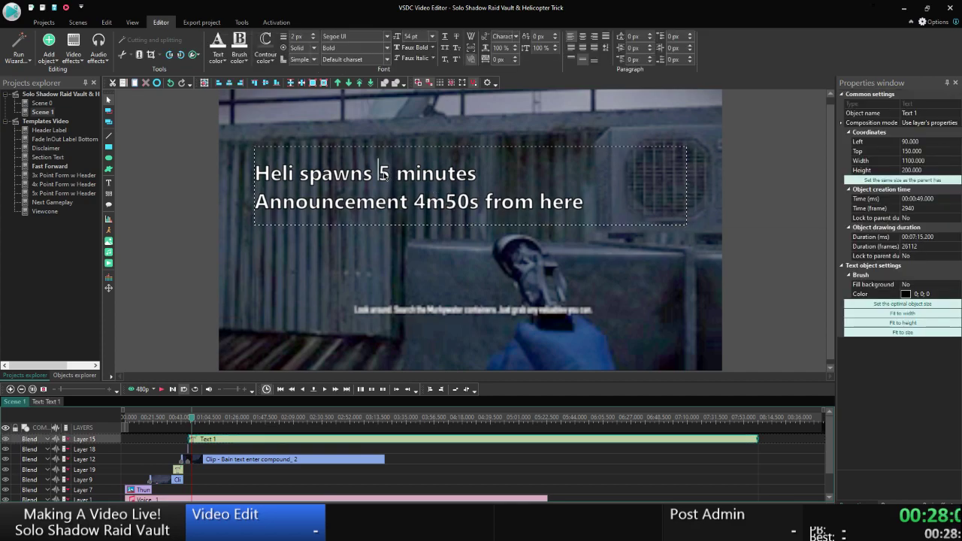
{"action": "key", "text": "BackSpace"}
{"action": "type", "text": "300s"}
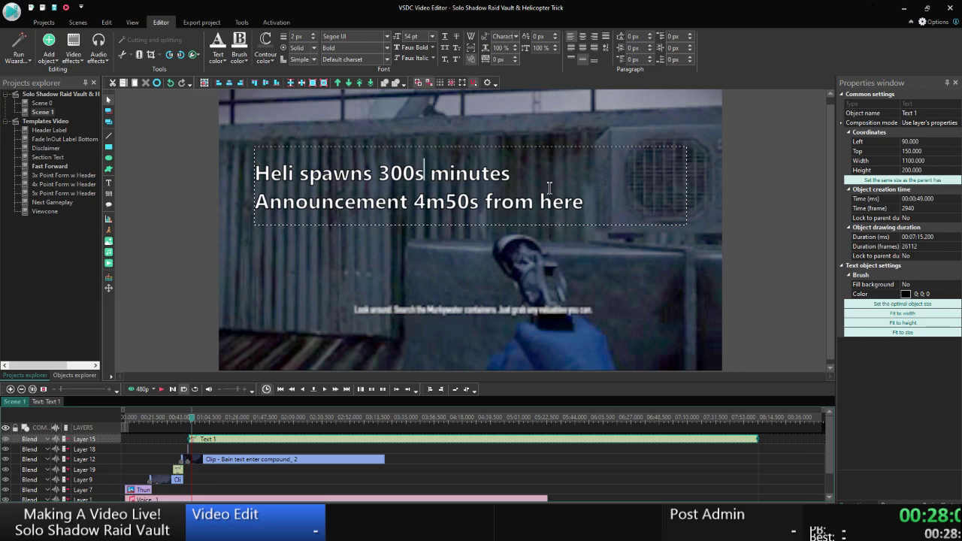
{"action": "type", "text": " (5m)"}
{"action": "key", "text": "shift+End"}
{"action": "key", "text": "BackSpace"}
Change the caption's second line to "Announcement 290s (4m50s)".
{"action": "key", "text": "Down"}
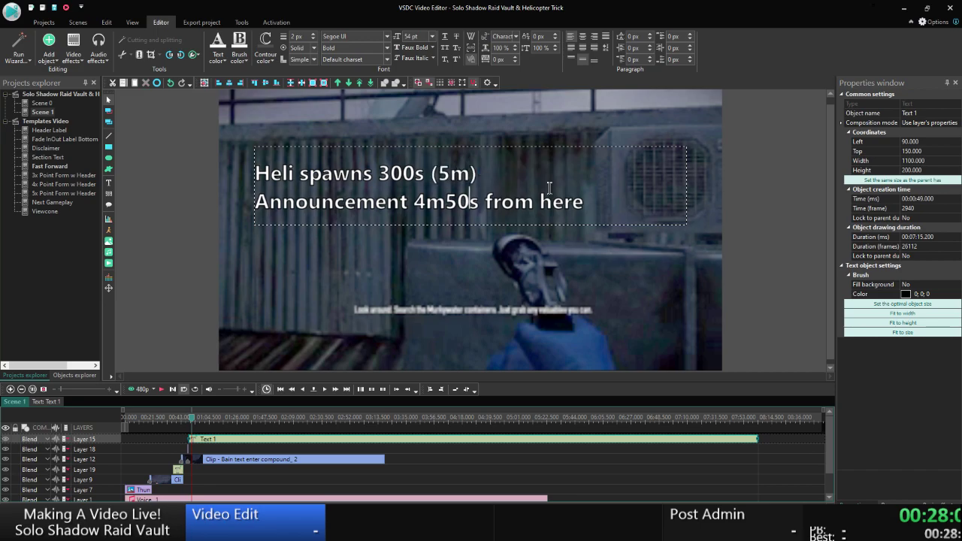
{"action": "key", "text": "Left"}
{"action": "key", "text": "Left"}
{"action": "type", "text": "290s ("}
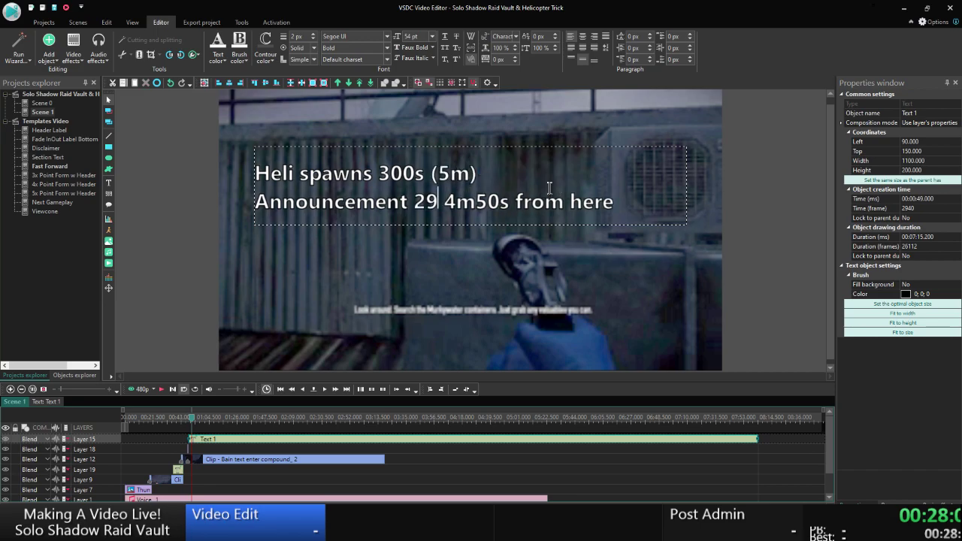
{"action": "key", "text": "Delete"}
{"action": "key", "text": "Right"}
{"action": "key", "text": "Right"}
{"action": "key", "text": "Right"}
{"action": "key", "text": "Right"}
{"action": "key", "text": "Right"}
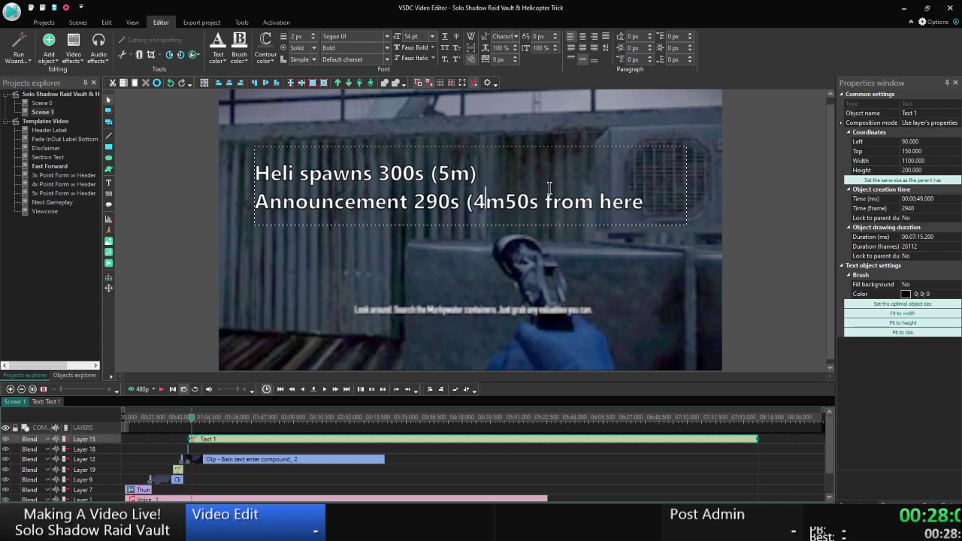
{"action": "type", "text": ")"}
{"action": "key", "text": "shift+End"}
{"action": "key", "text": "Delete"}
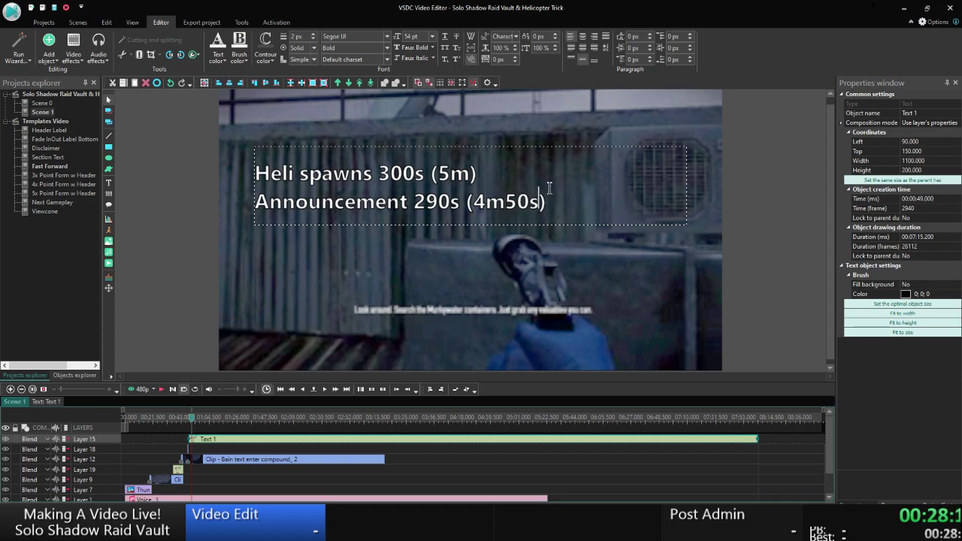
{"action": "key", "text": "Escape"}
Check the 50/50 caption's font settings for comparison and move the timeline cursor back over the helicopter timing caption.
{"action": "left_click", "coordinate": [499, 183]}
{"action": "left_click_drag", "start_coordinate": [193, 419], "coordinate": [175, 418]}
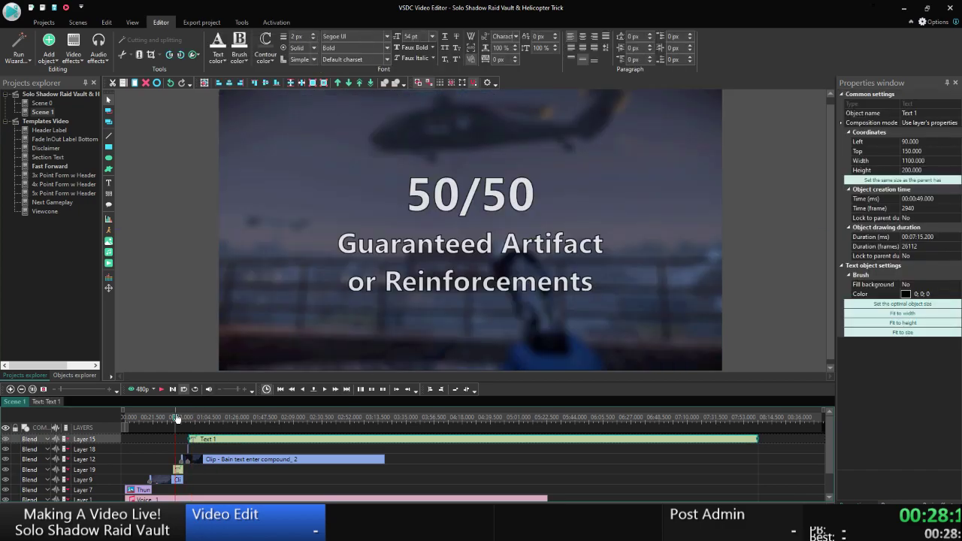
{"action": "left_click", "coordinate": [178, 471]}
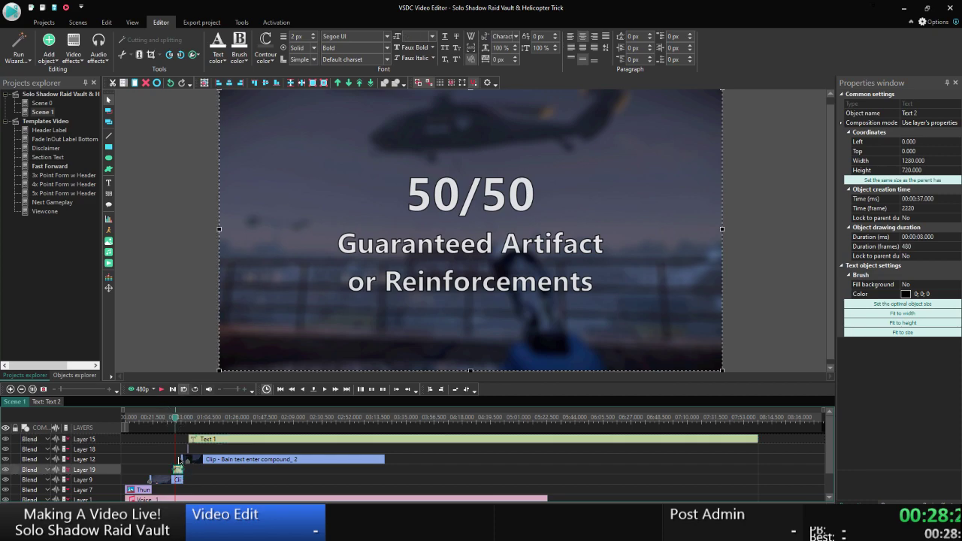
{"action": "left_click_drag", "start_coordinate": [180, 423], "coordinate": [214, 422]}
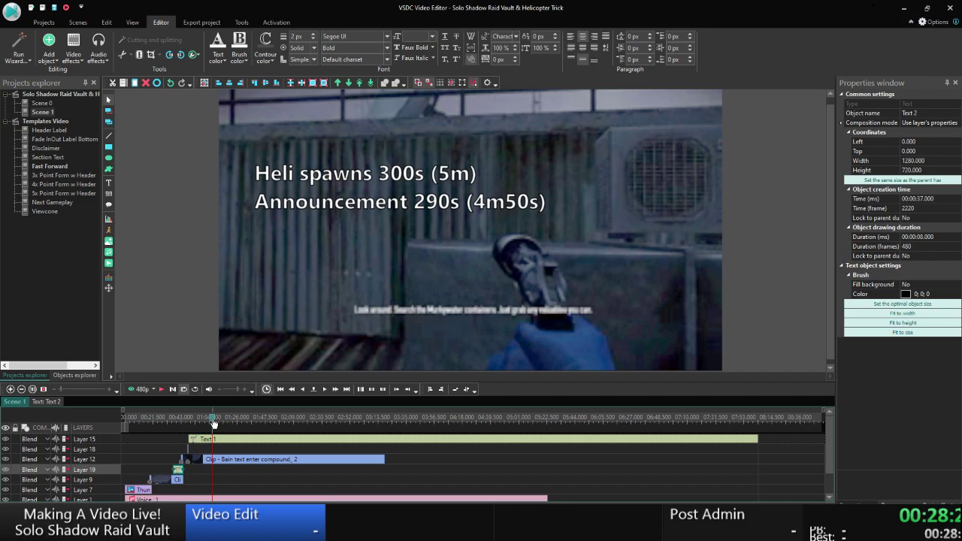
Set the helicopter timing caption's font size to 60 pt.
{"action": "left_click", "coordinate": [331, 183]}
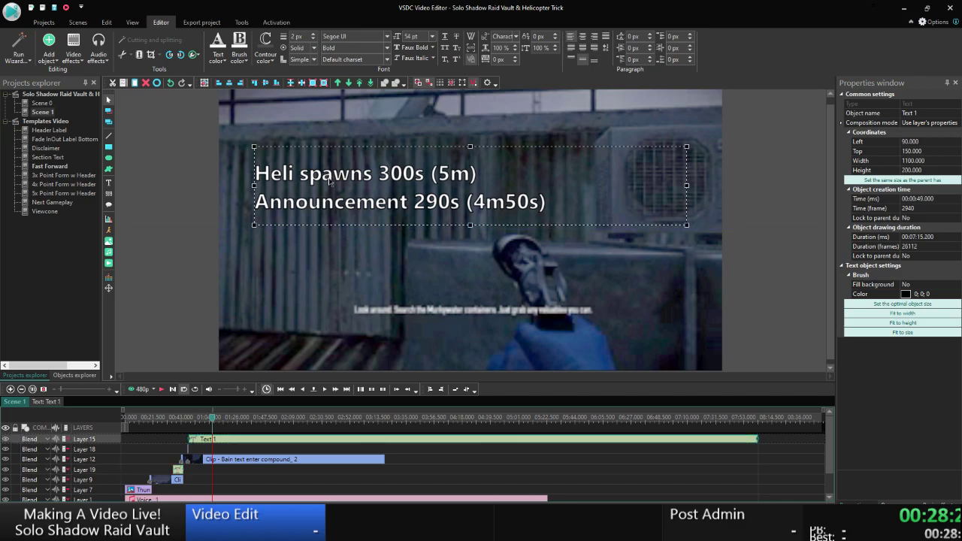
{"action": "left_click", "coordinate": [424, 35]}
{"action": "type", "text": "1"}
{"action": "left_click", "coordinate": [425, 35]}
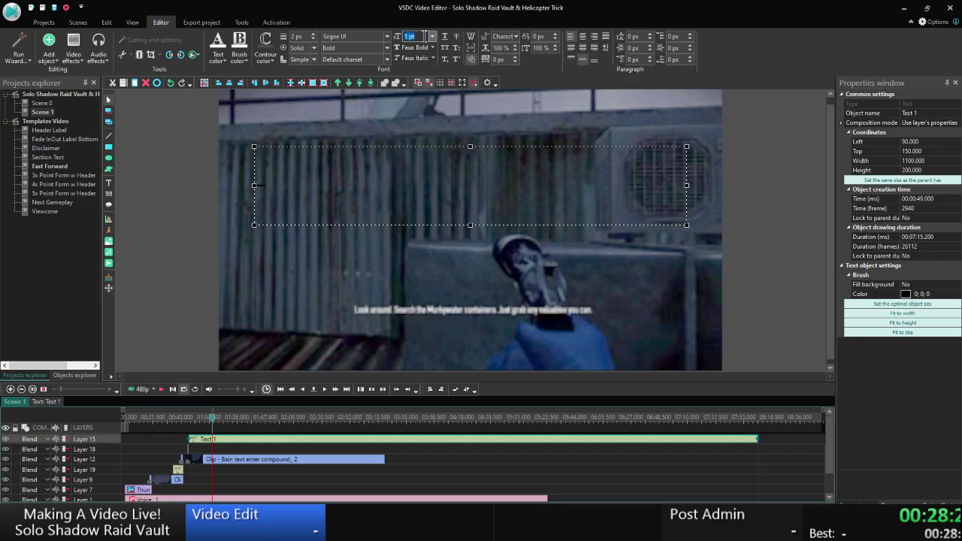
{"action": "type", "text": "0"}
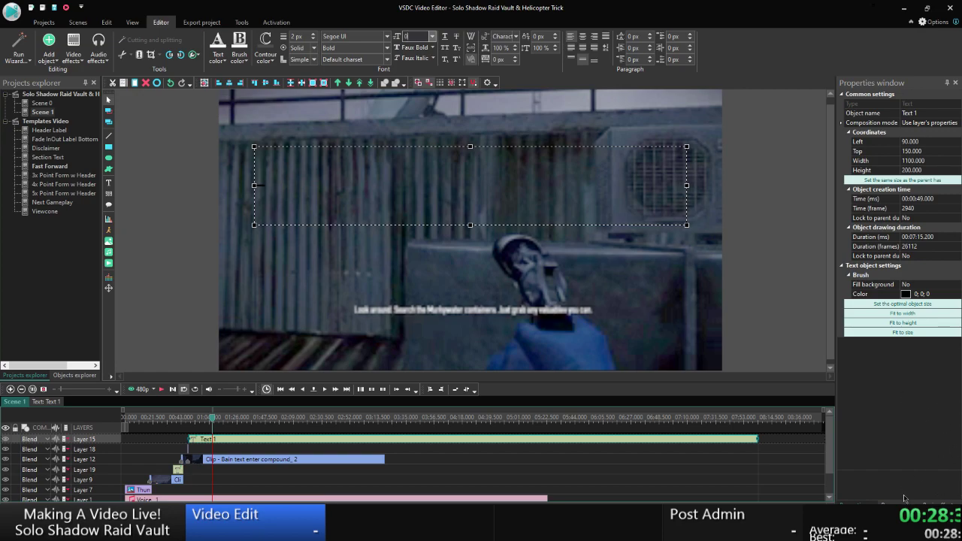
{"action": "key", "text": "Return"}
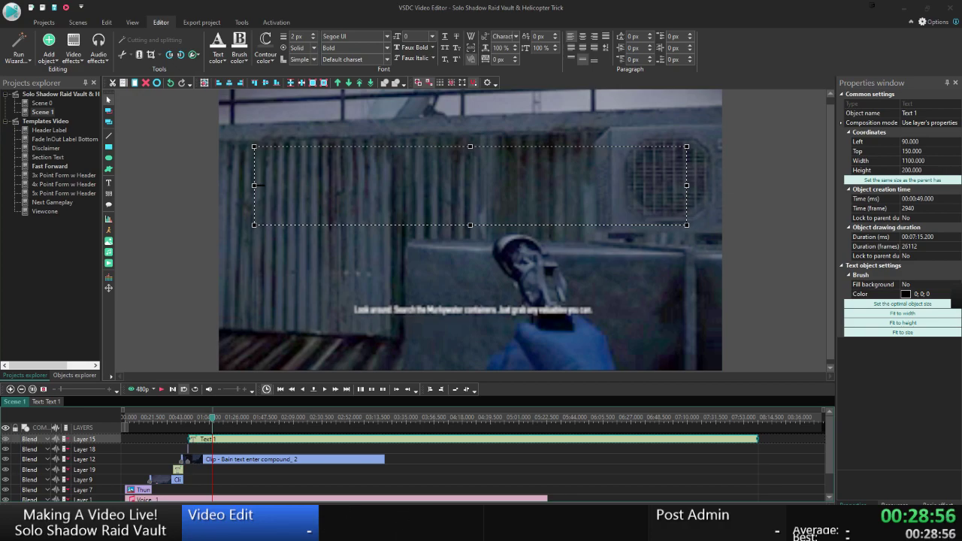
{"action": "left_click", "coordinate": [413, 37]}
{"action": "type", "text": "60"}
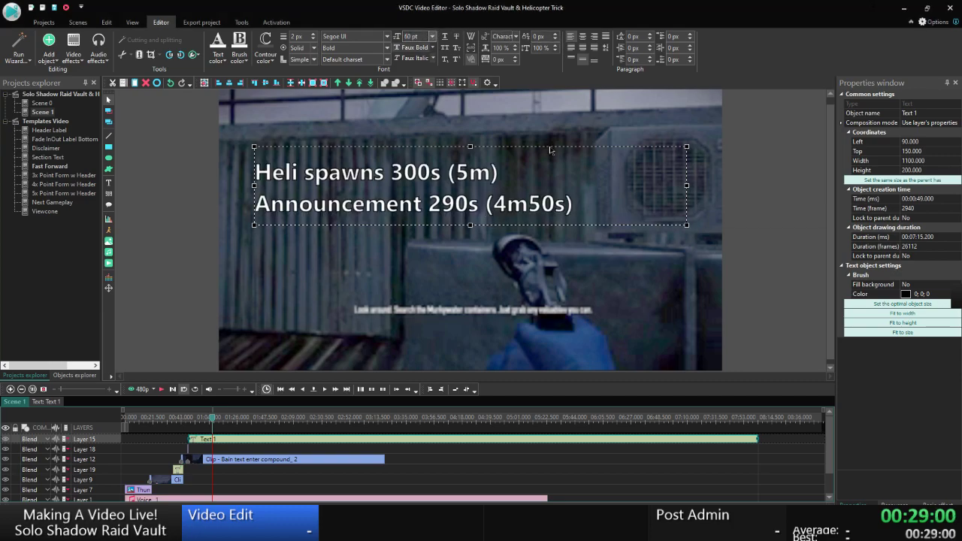
{"action": "left_click", "coordinate": [755, 178]}
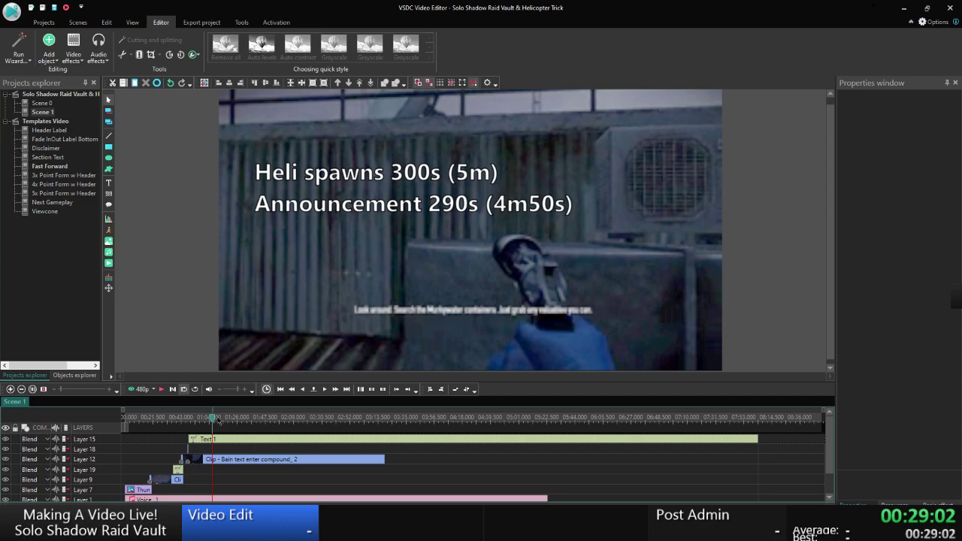
Preview Scene 1 repeatedly from just before the pause icon to check its timing against the helicopter caption, and close the preview.
{"action": "left_click_drag", "start_coordinate": [214, 420], "coordinate": [187, 420]}
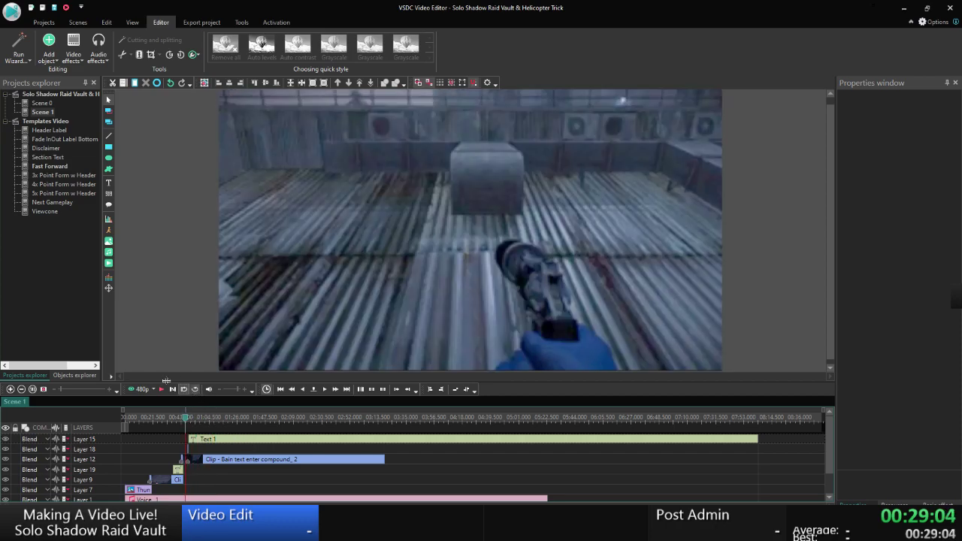
{"action": "left_click", "coordinate": [140, 390]}
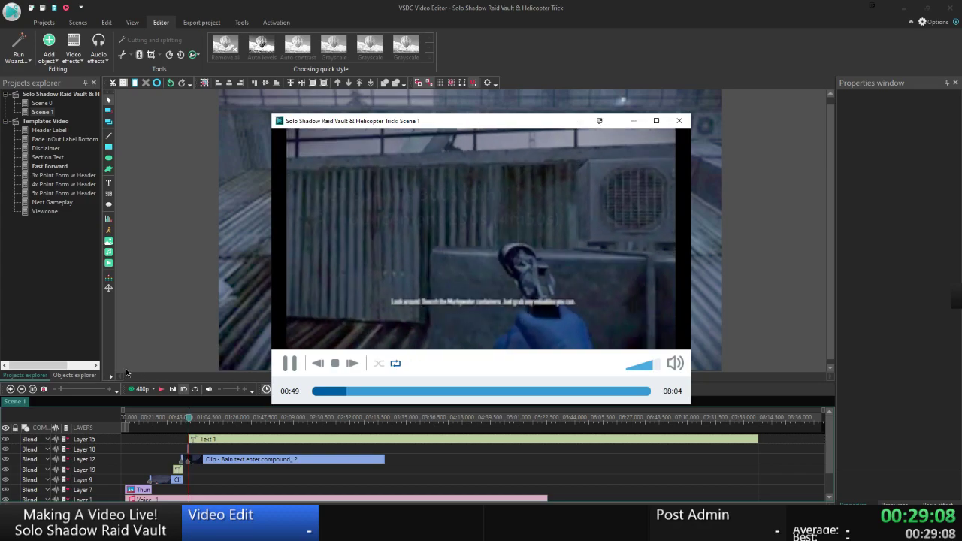
{"action": "left_click", "coordinate": [344, 391]}
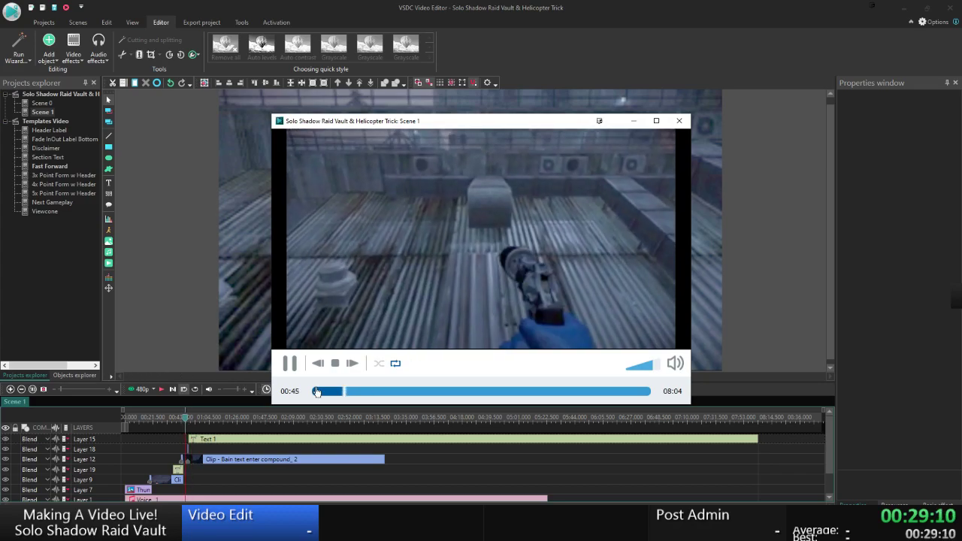
{"action": "left_click", "coordinate": [290, 363]}
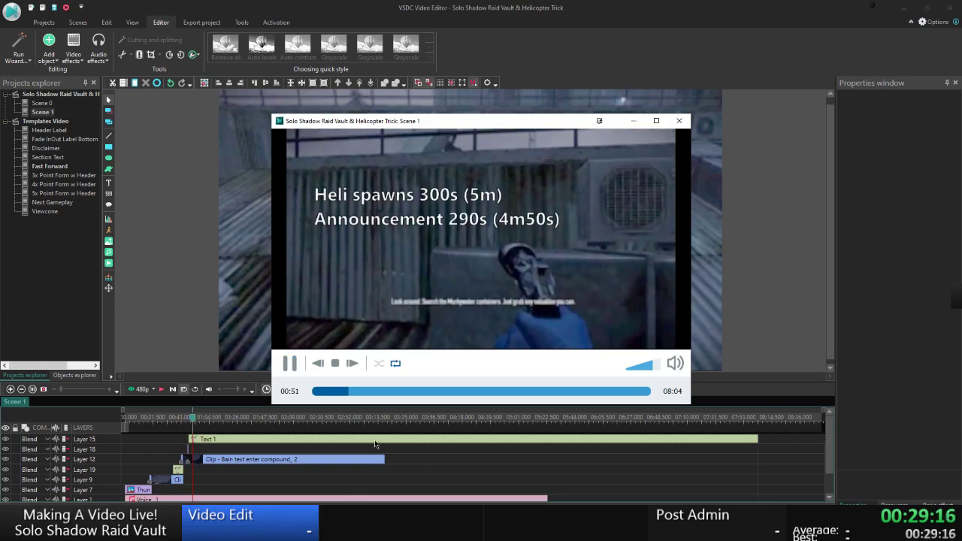
{"action": "left_click", "coordinate": [293, 364]}
{"action": "left_click", "coordinate": [345, 391]}
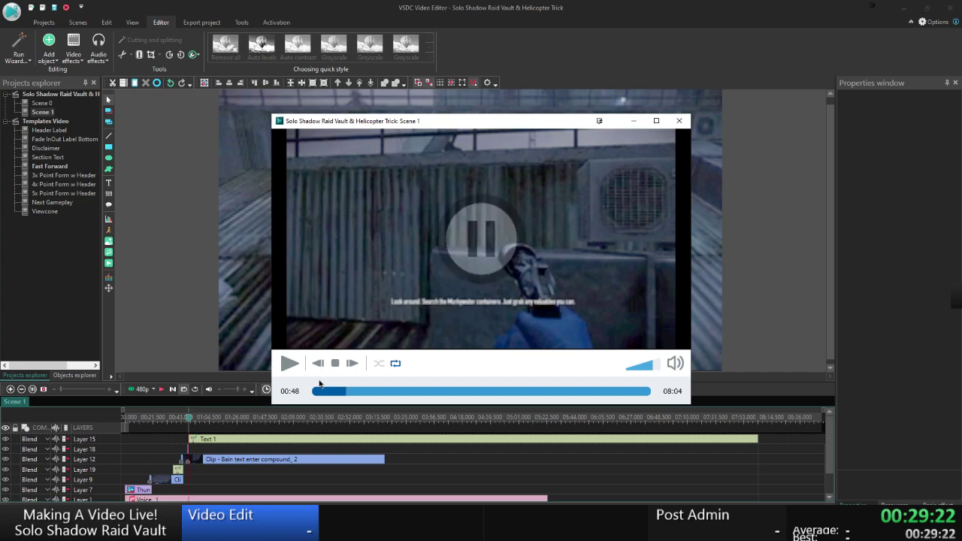
{"action": "left_click", "coordinate": [335, 392]}
{"action": "left_click", "coordinate": [287, 367]}
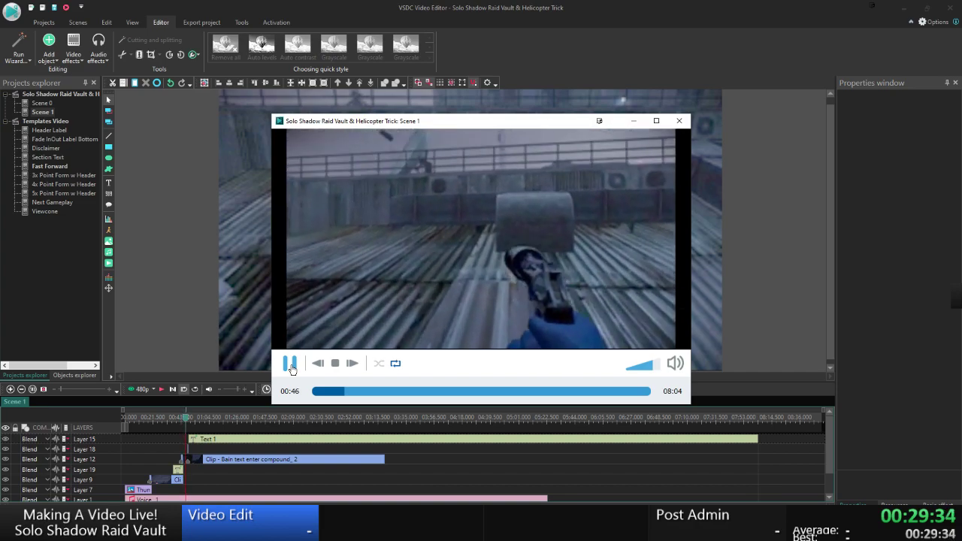
{"action": "left_click", "coordinate": [290, 364]}
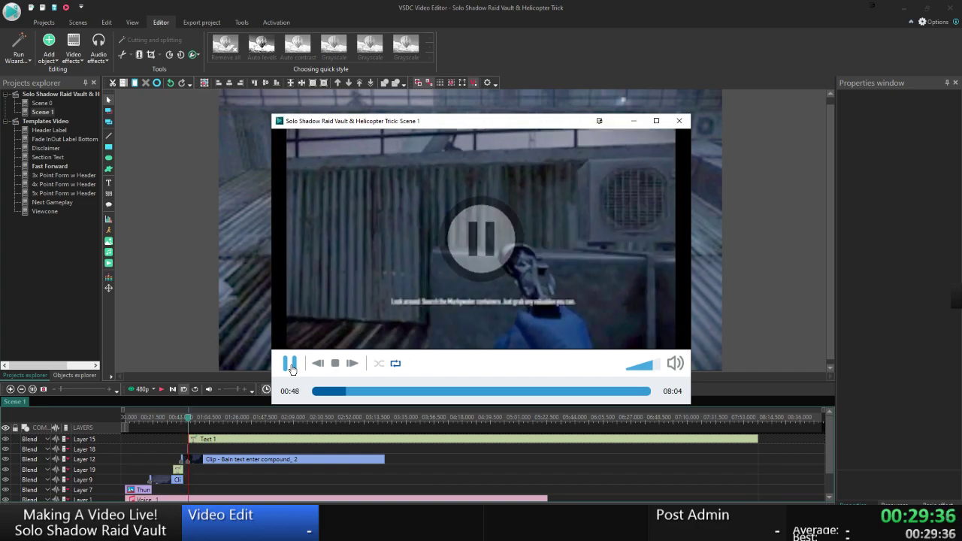
{"action": "left_click", "coordinate": [291, 363]}
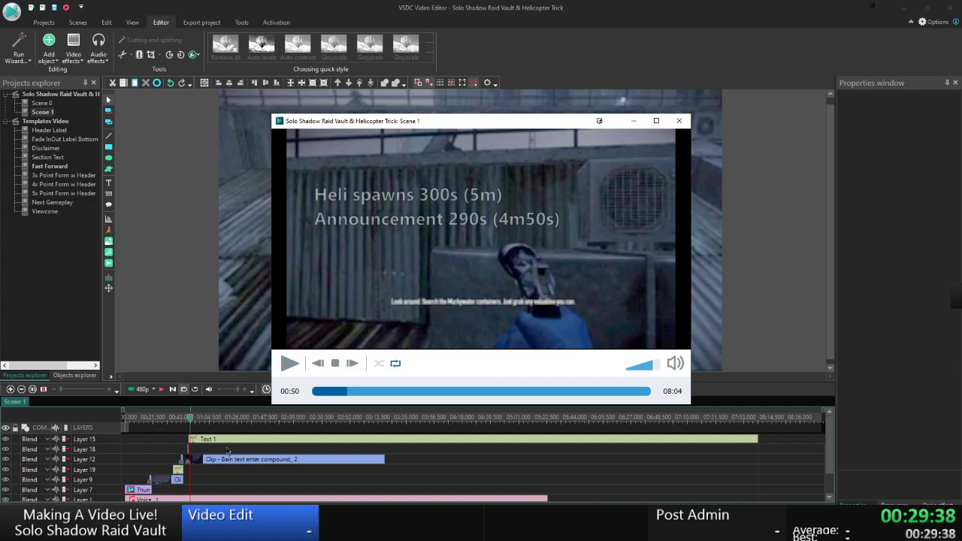
{"action": "key", "text": "Escape"}
Set the pause icon's creation time to 00:00:47.500.
{"action": "left_click", "coordinate": [86, 451]}
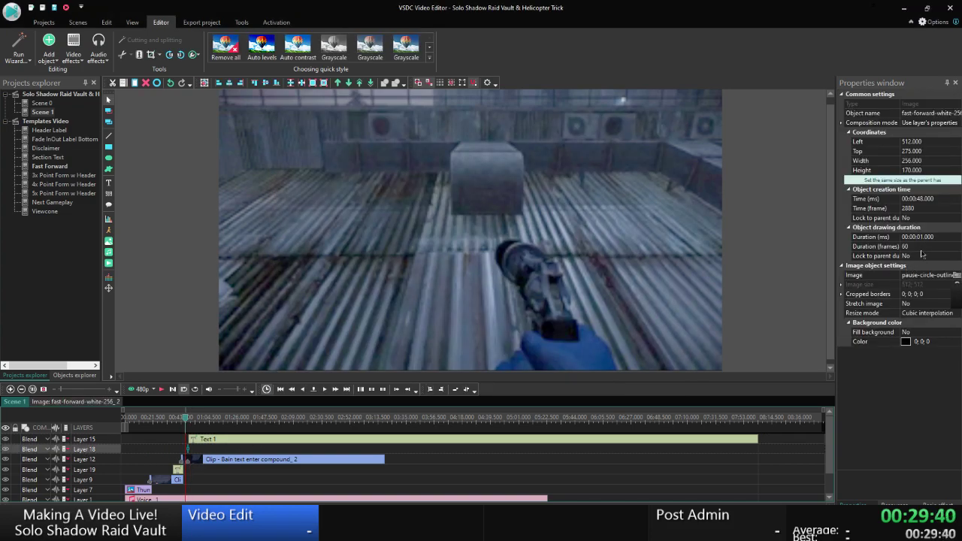
{"action": "left_click", "coordinate": [923, 200]}
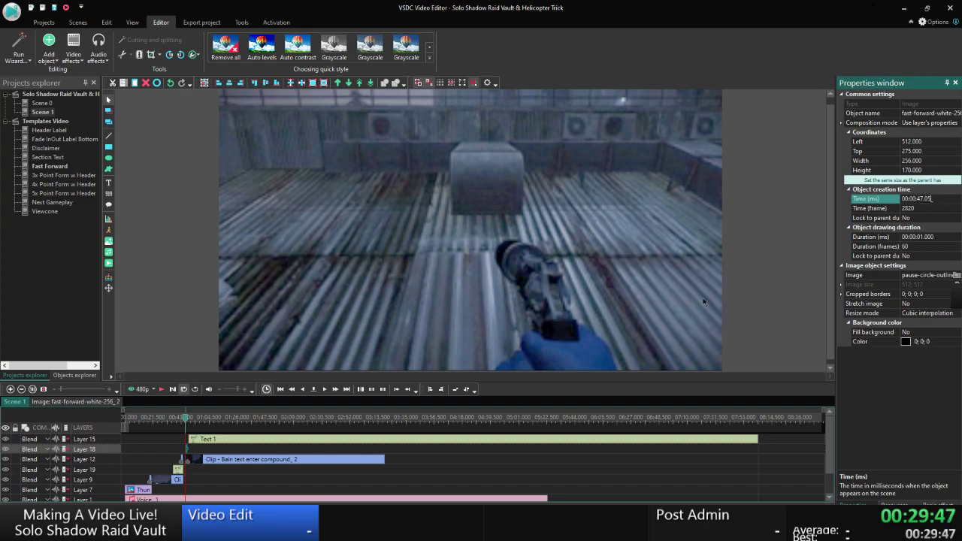
{"action": "key", "text": "BackSpace"}
{"action": "key", "text": "BackSpace"}
{"action": "type", "text": "5"}
{"action": "left_click", "coordinate": [955, 275]}
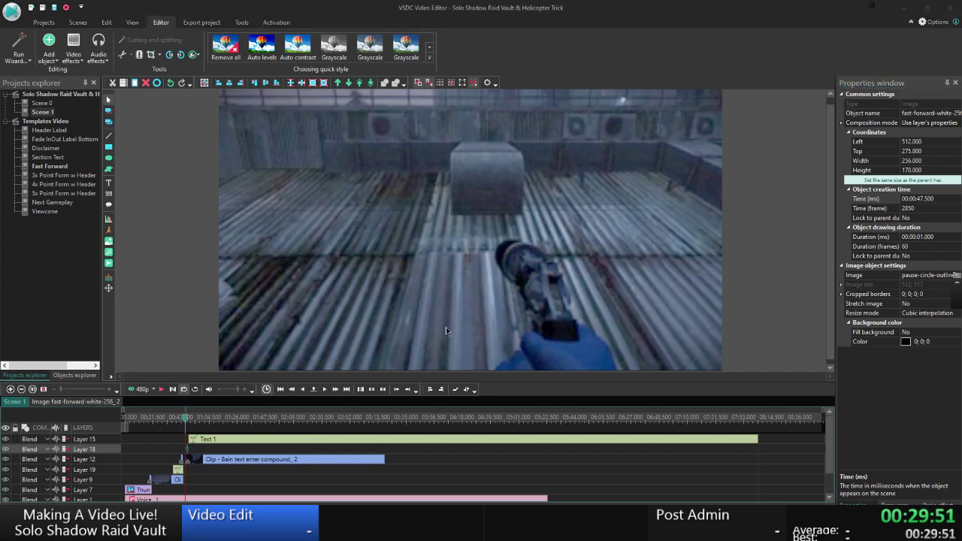
{"action": "left_click", "coordinate": [195, 450]}
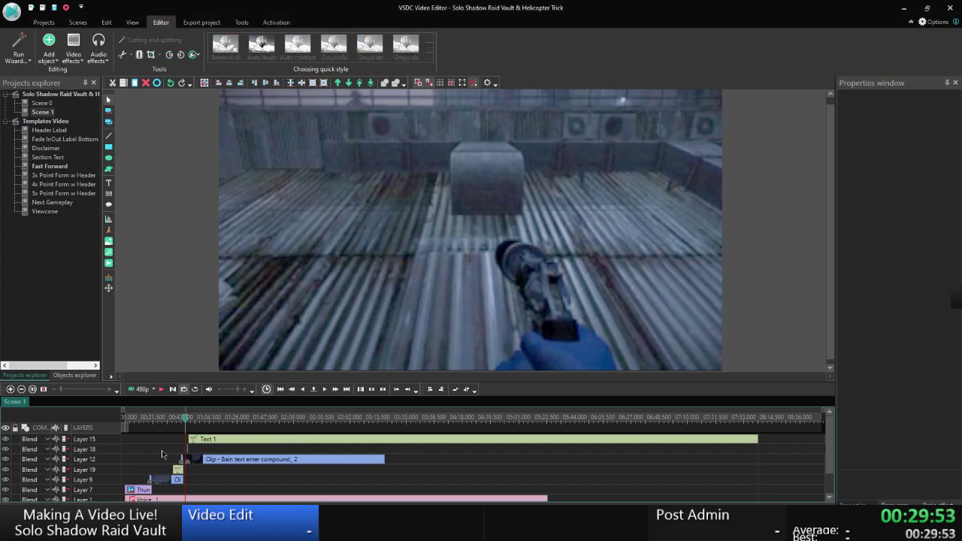
Preview Scene 1 from the 50/50 caption to check when the pause icon appears, and close the preview.
{"action": "left_click", "coordinate": [181, 419]}
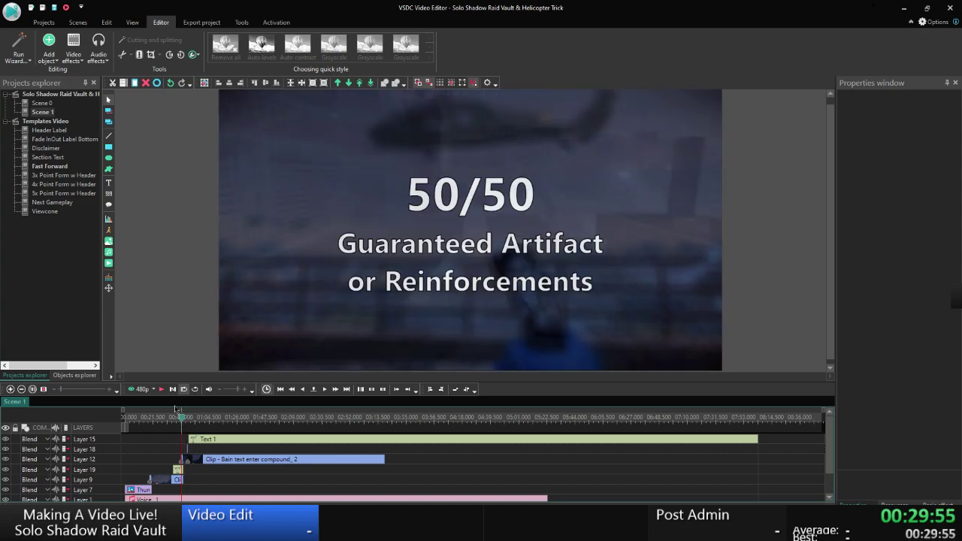
{"action": "left_click", "coordinate": [161, 389]}
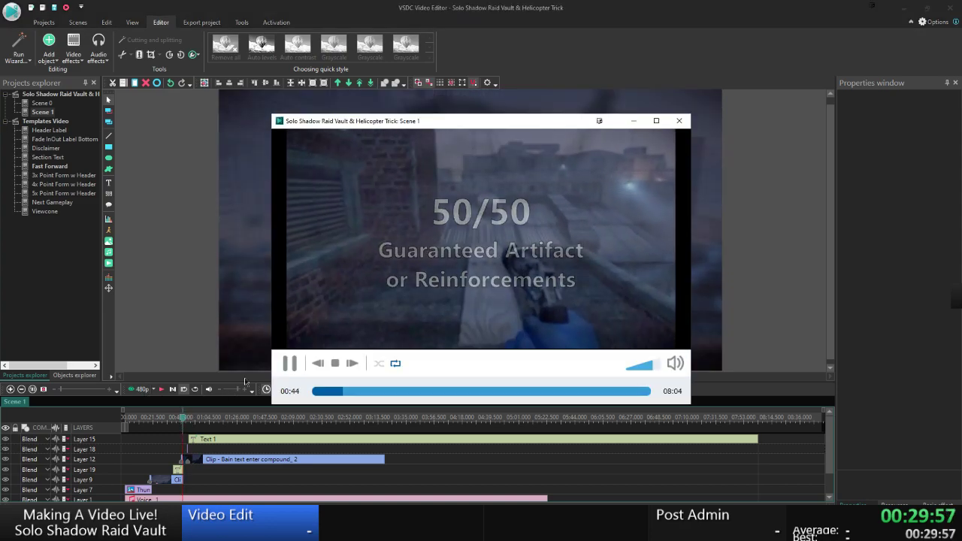
{"action": "left_click", "coordinate": [292, 364]}
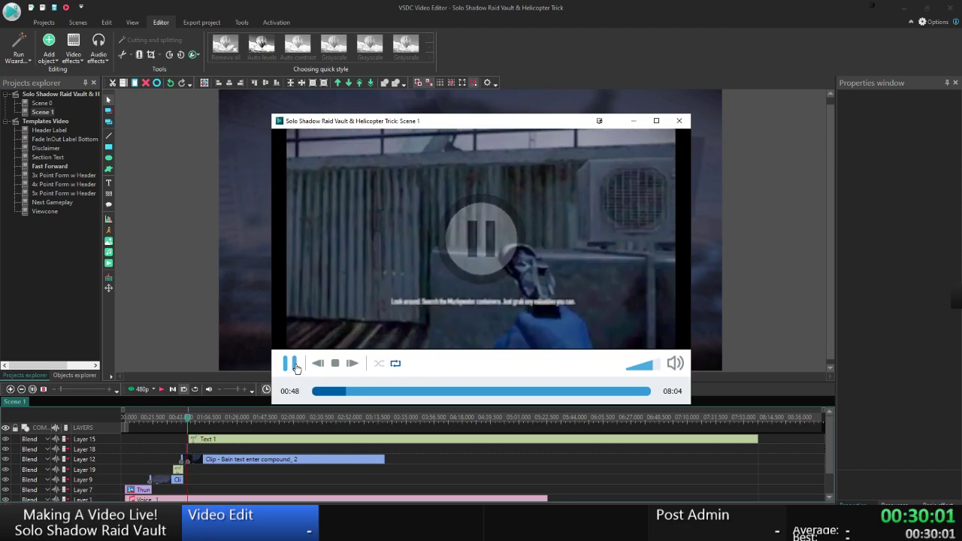
{"action": "key", "text": "Escape"}
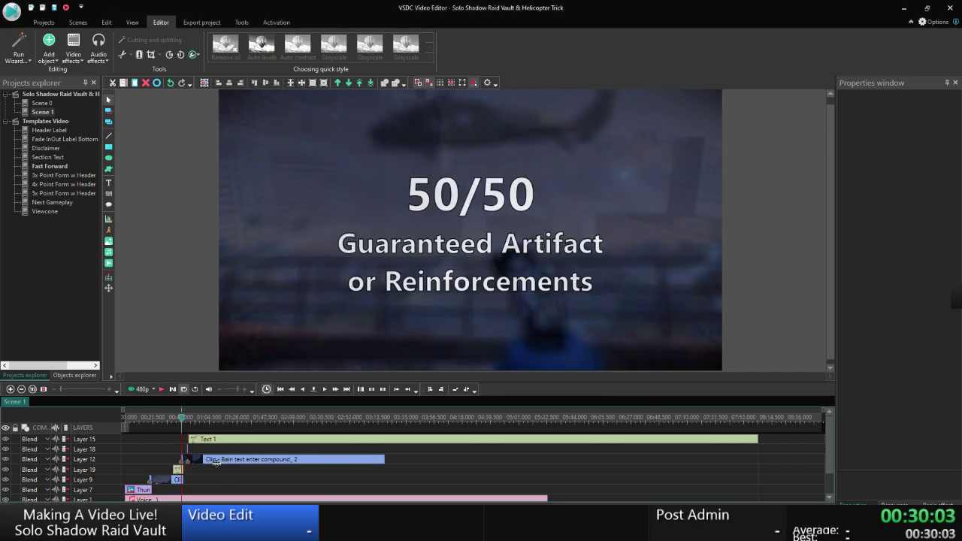
{"action": "right_click", "coordinate": [215, 462]}
{"action": "left_click", "coordinate": [248, 370]}
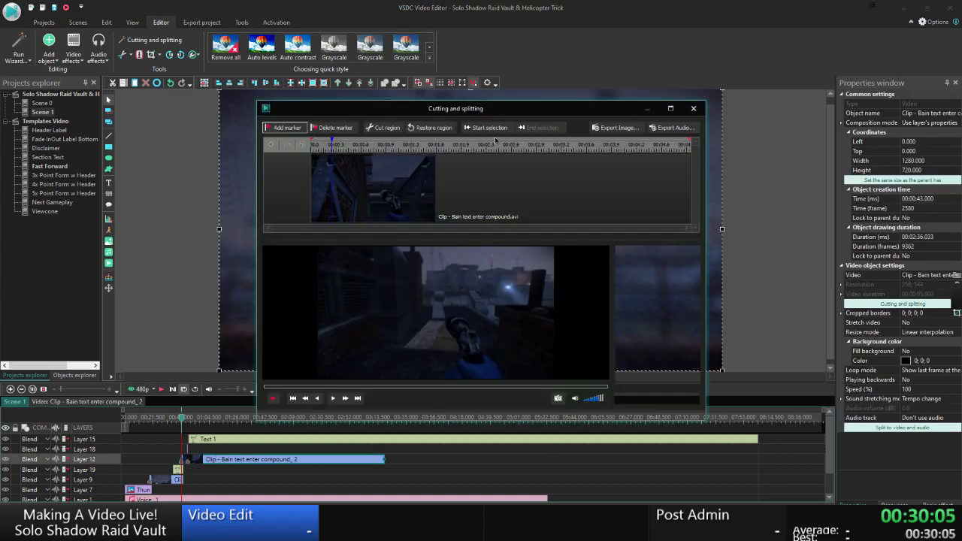
{"action": "left_click", "coordinate": [487, 128]}
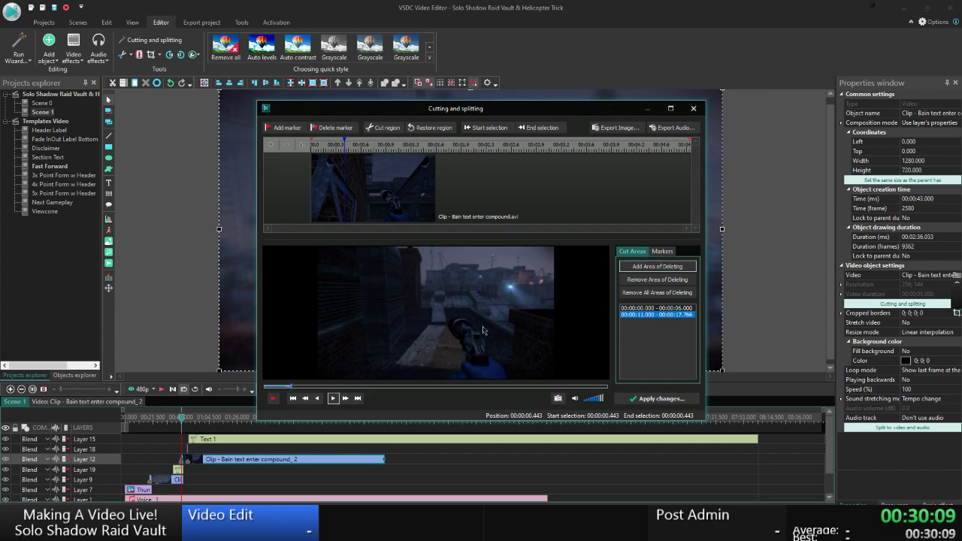
{"action": "key", "text": "Escape"}
{"action": "left_click", "coordinate": [221, 472]}
Cut a further 0.5 s from the beginning of the Bain text enter compound clip and apply the change.
{"action": "right_click", "coordinate": [209, 462]}
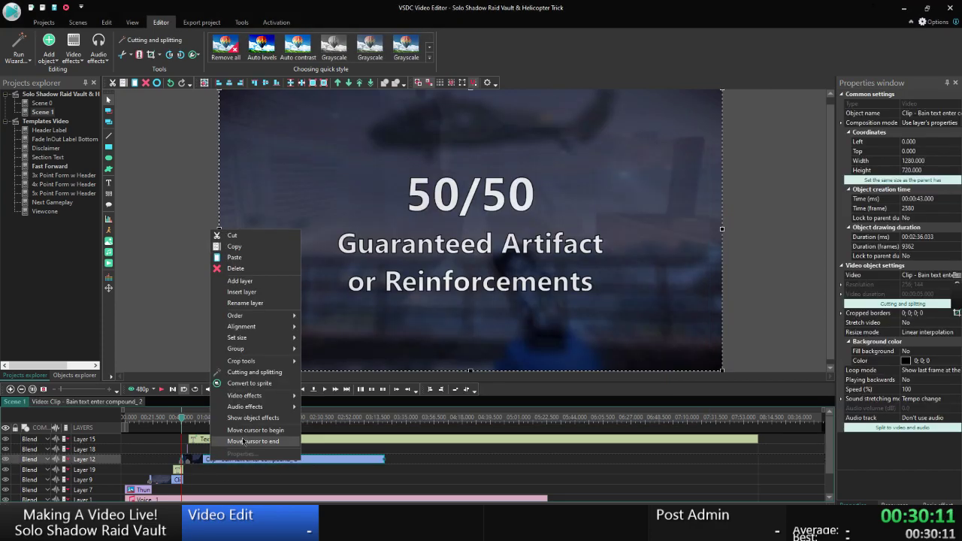
{"action": "left_click", "coordinate": [232, 430]}
{"action": "right_click", "coordinate": [229, 461]}
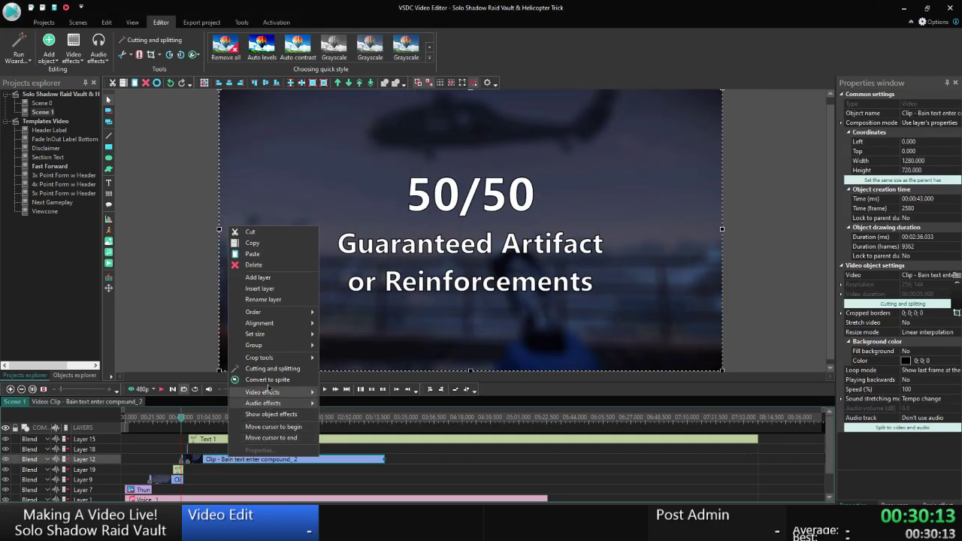
{"action": "left_click", "coordinate": [255, 367]}
{"action": "left_click", "coordinate": [480, 129]}
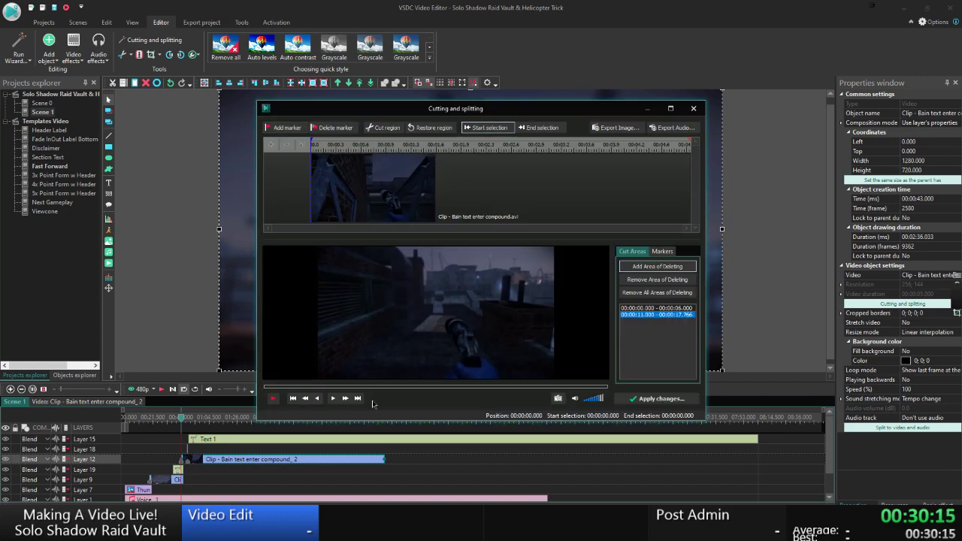
{"action": "left_click", "coordinate": [332, 398]}
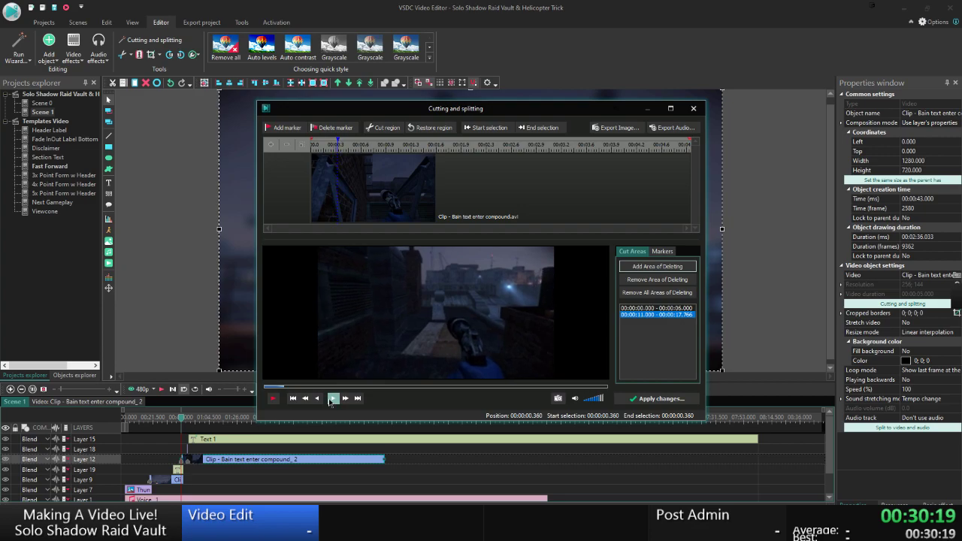
{"action": "left_click", "coordinate": [523, 126]}
{"action": "left_click", "coordinate": [388, 127]}
{"action": "left_click", "coordinate": [664, 398]}
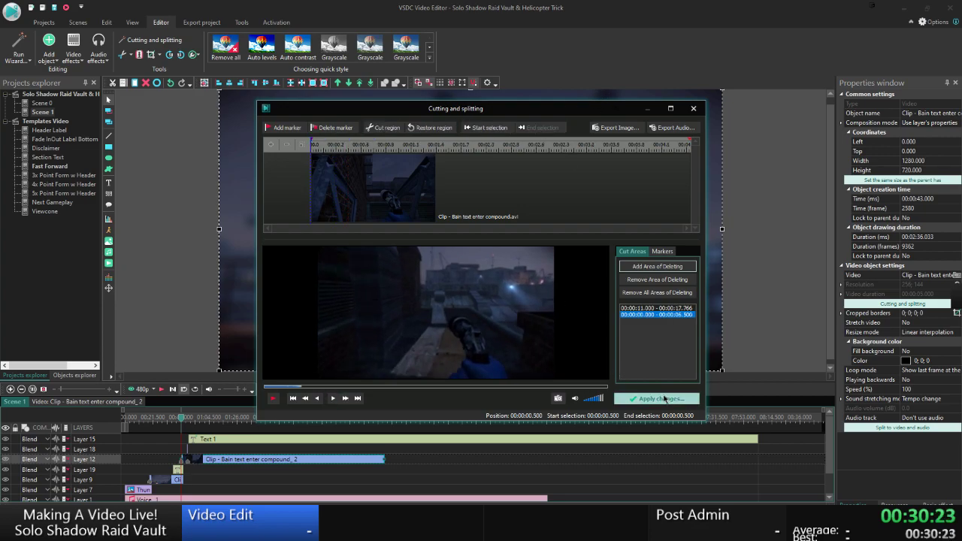
{"action": "left_click", "coordinate": [664, 398]}
{"action": "left_click", "coordinate": [510, 260]}
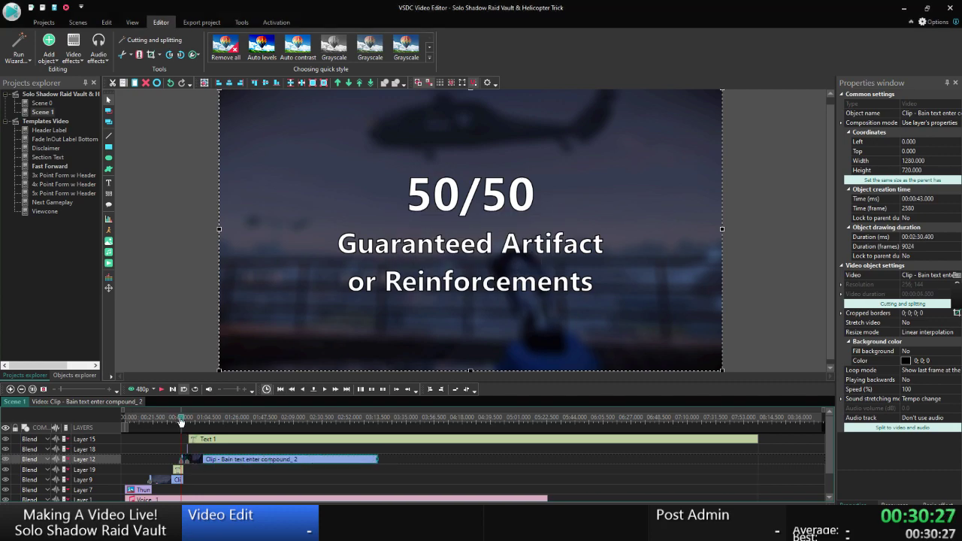
Preview Scene 1 from just before the trimmed clip through the helicopter timing caption, and close the preview.
{"action": "left_click", "coordinate": [180, 419]}
{"action": "left_click", "coordinate": [131, 389]}
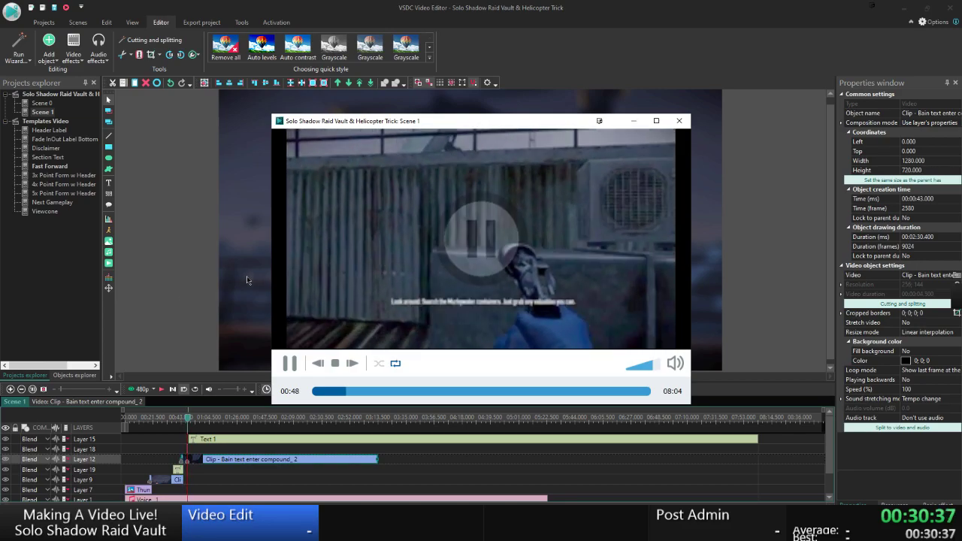
{"action": "left_click", "coordinate": [294, 365]}
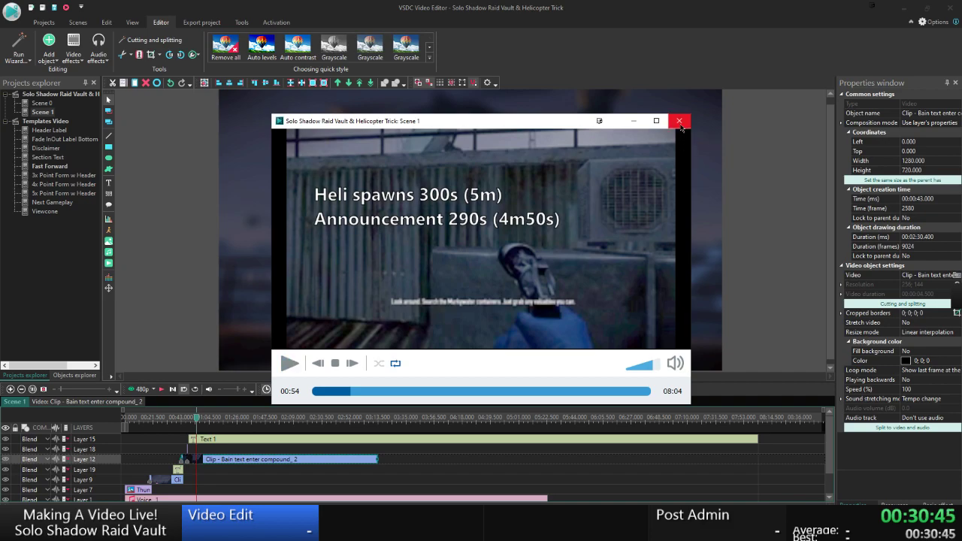
{"action": "left_click", "coordinate": [679, 123]}
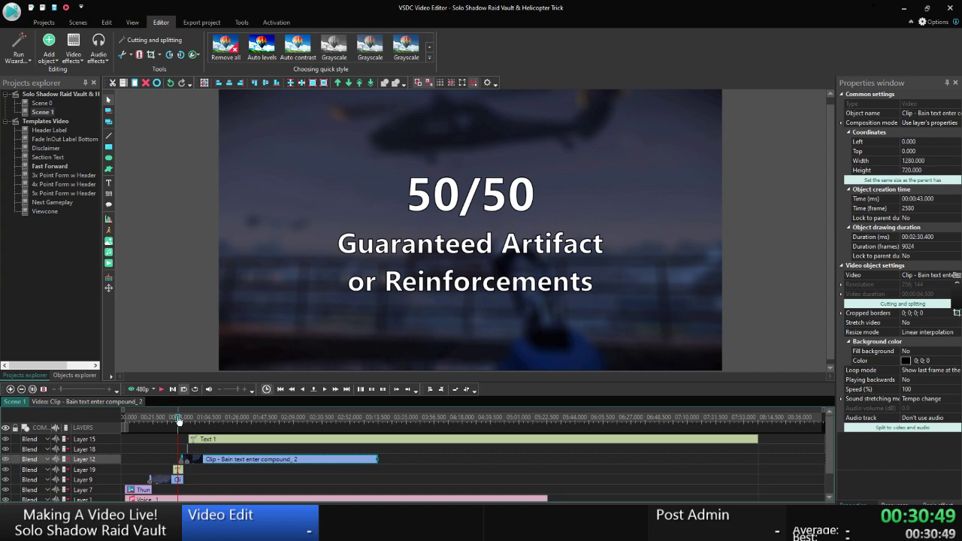
Show the helicopter timing caption from its start on the timeline and set its font size to 72 pt.
{"action": "left_click", "coordinate": [209, 444]}
{"action": "right_click", "coordinate": [209, 444]}
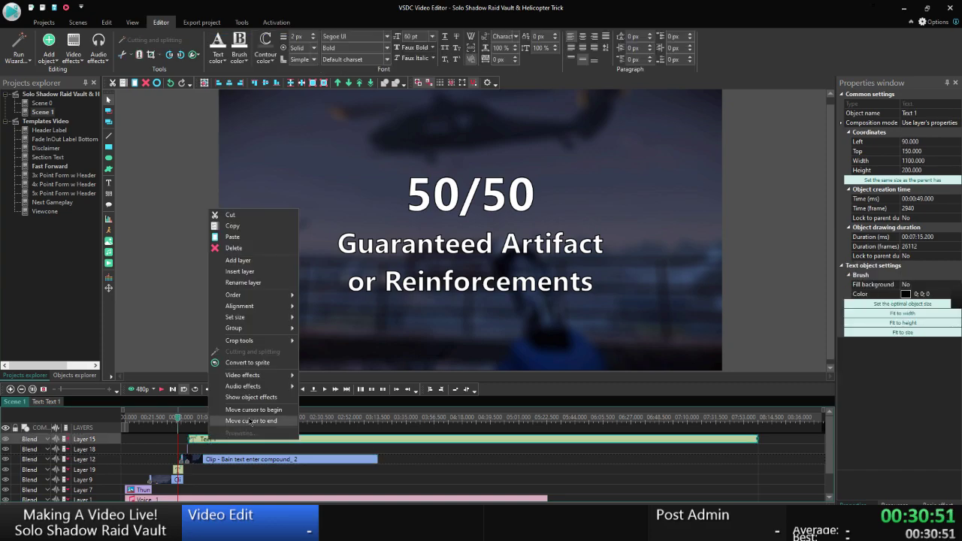
{"action": "left_click", "coordinate": [255, 408]}
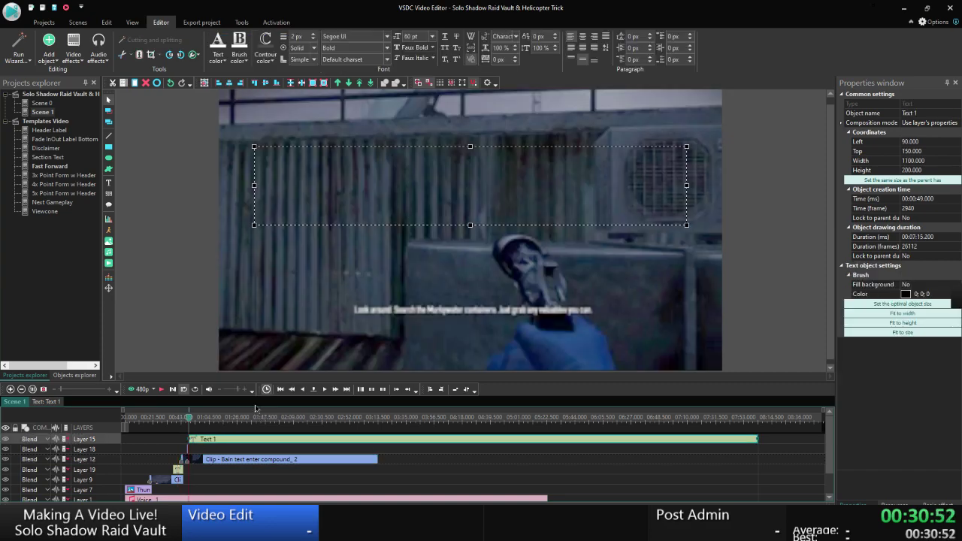
{"action": "left_click", "coordinate": [325, 389]}
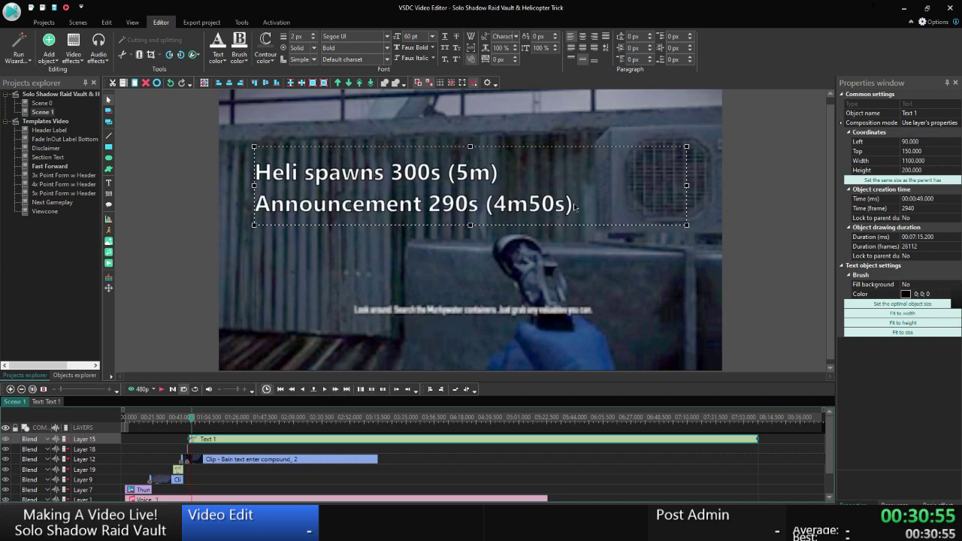
{"action": "left_click", "coordinate": [758, 210]}
{"action": "left_click", "coordinate": [568, 203]}
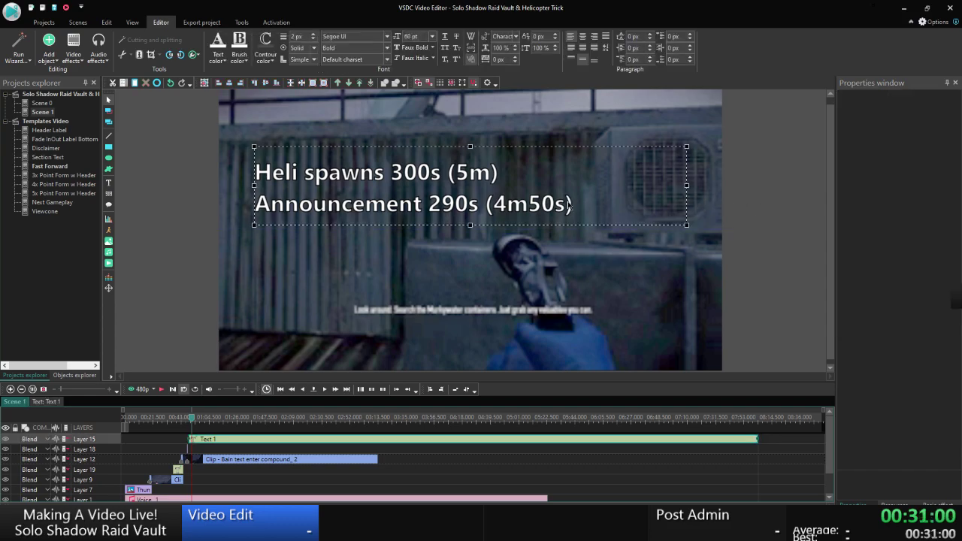
{"action": "left_click", "coordinate": [431, 37]}
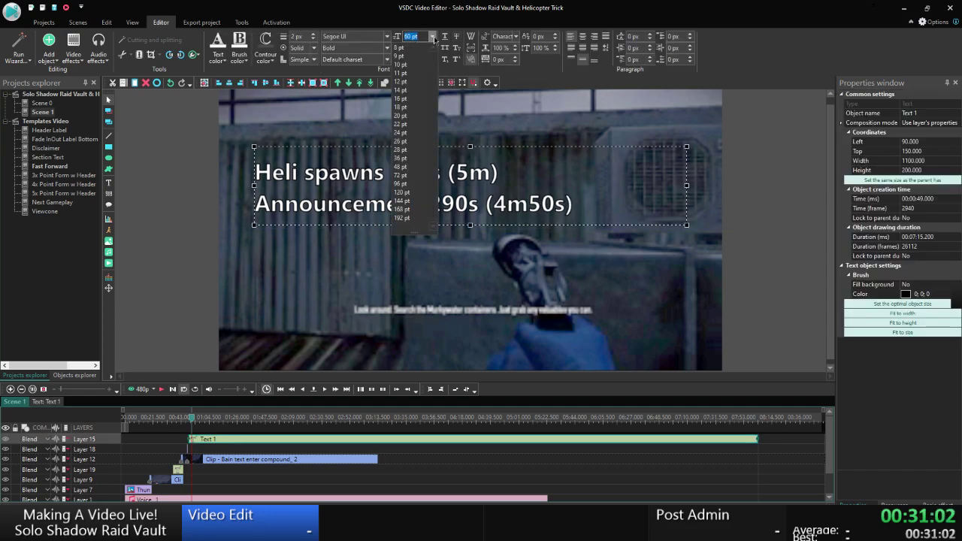
{"action": "left_click", "coordinate": [402, 175]}
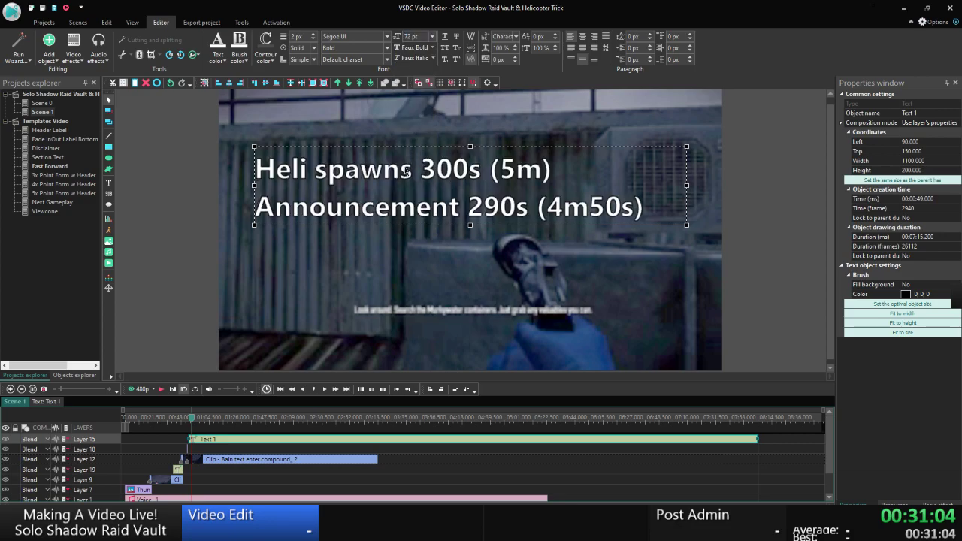
Narrow the helicopter timing caption's box to about 1008 wide, keep its text left-aligned, and centre the box horizontally in the scene.
{"action": "left_click", "coordinate": [802, 201]}
{"action": "left_click", "coordinate": [652, 191]}
{"action": "left_click_drag", "start_coordinate": [687, 186], "coordinate": [650, 186]}
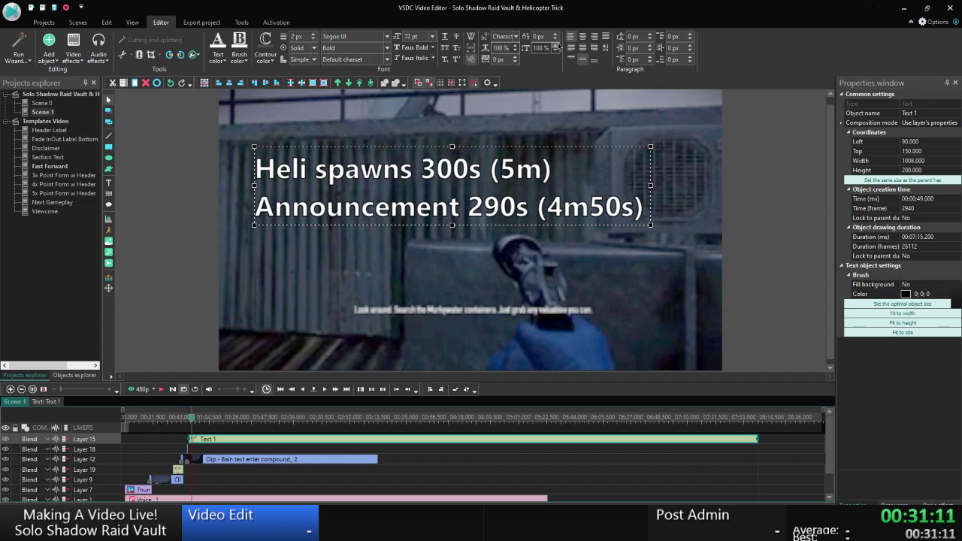
{"action": "left_click", "coordinate": [583, 37]}
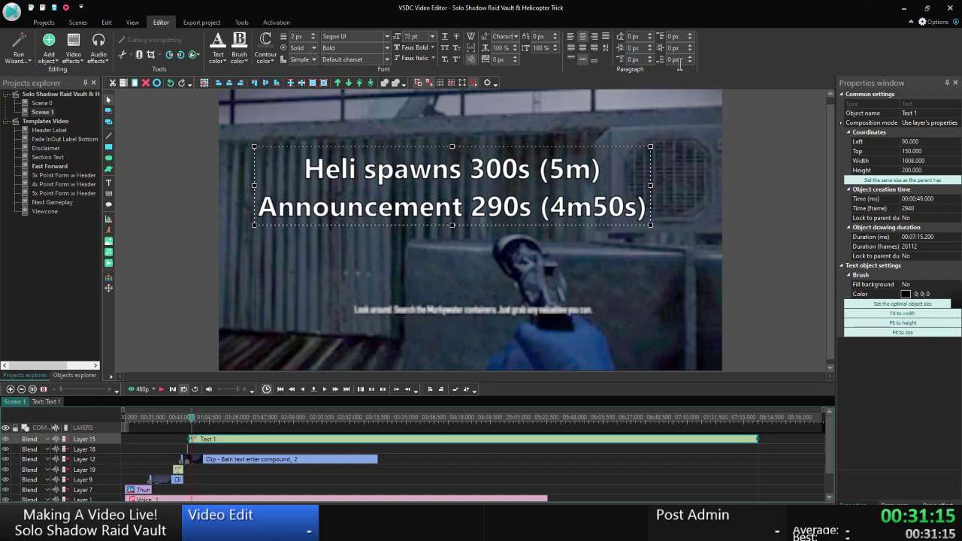
{"action": "left_click", "coordinate": [570, 36]}
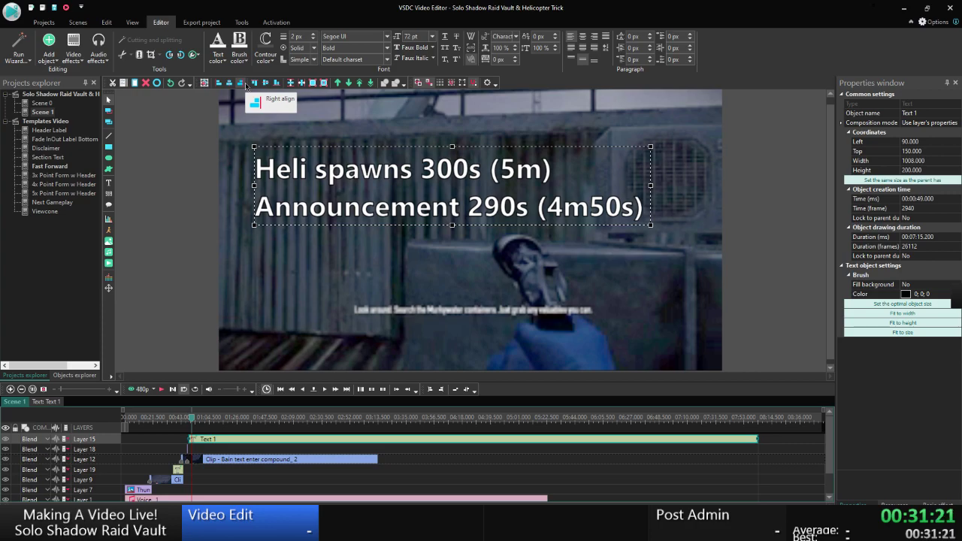
{"action": "left_click", "coordinate": [230, 84]}
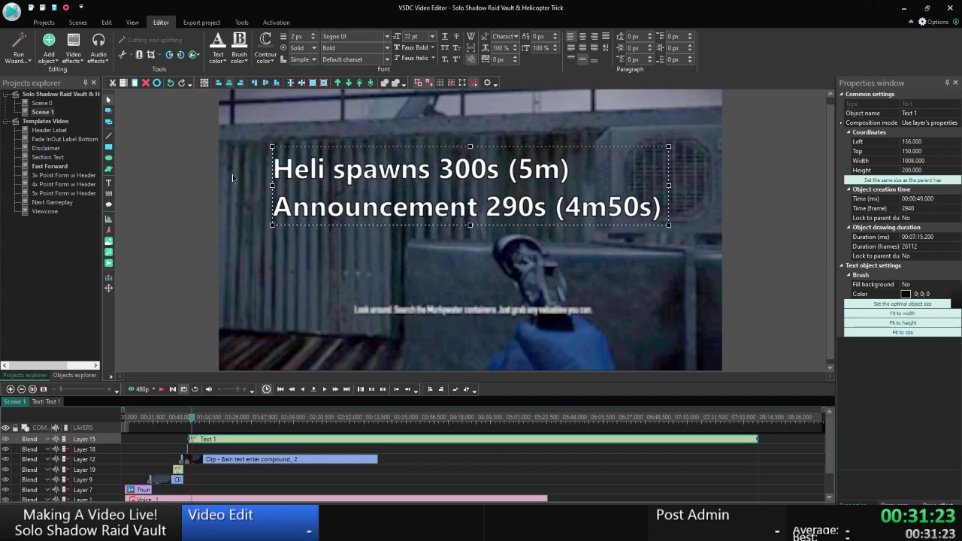
Set the helicopter timing caption's top coordinate to 100.
{"action": "left_click", "coordinate": [156, 205]}
{"action": "left_click", "coordinate": [283, 169]}
{"action": "left_click", "coordinate": [878, 152]}
{"action": "type", "text": "100"}
{"action": "key", "text": "Return"}
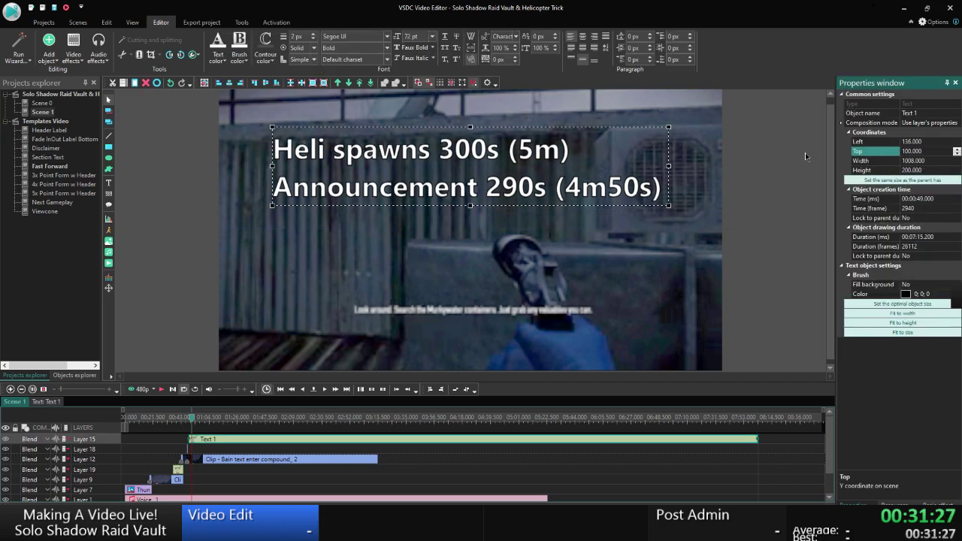
{"action": "left_click", "coordinate": [780, 169]}
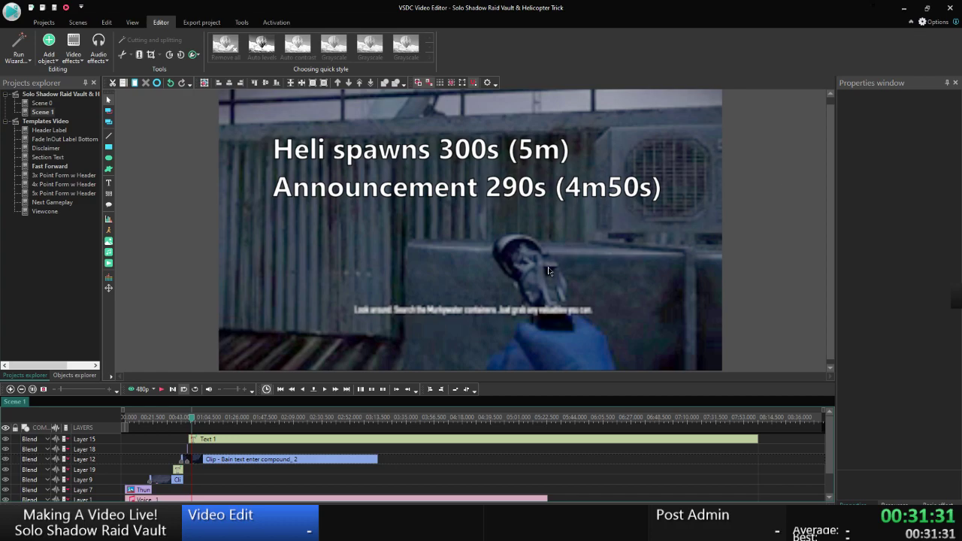
Copy the inverse auto gamma and box blur effects from the end of the Helicopter clip, and return to Scene 1.
{"action": "right_click", "coordinate": [204, 438]}
{"action": "left_click", "coordinate": [246, 416]}
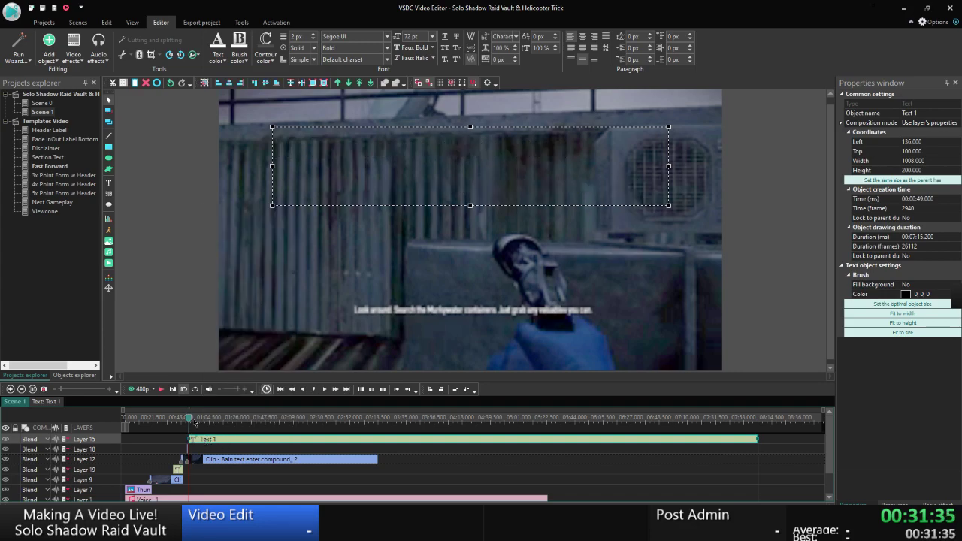
{"action": "double_click", "coordinate": [169, 481]}
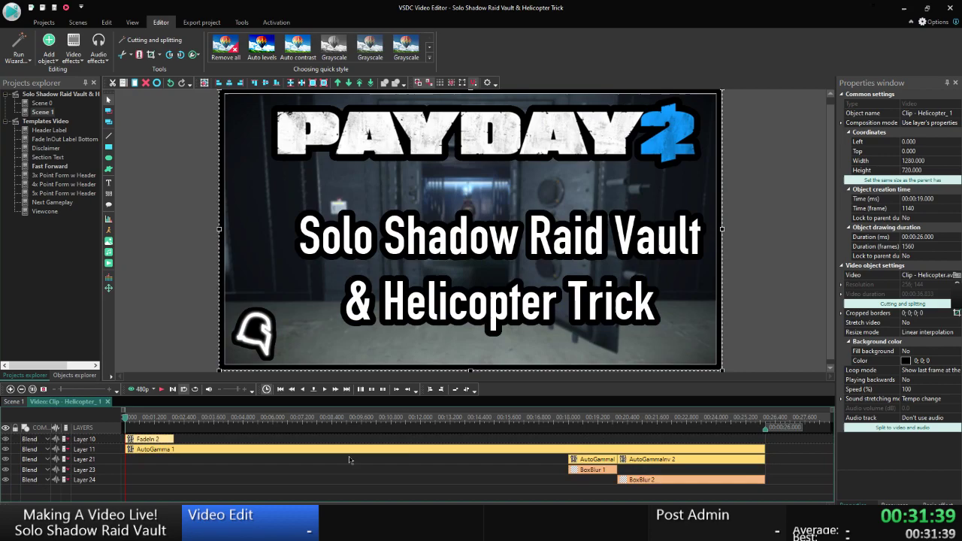
{"action": "left_click", "coordinate": [528, 463]}
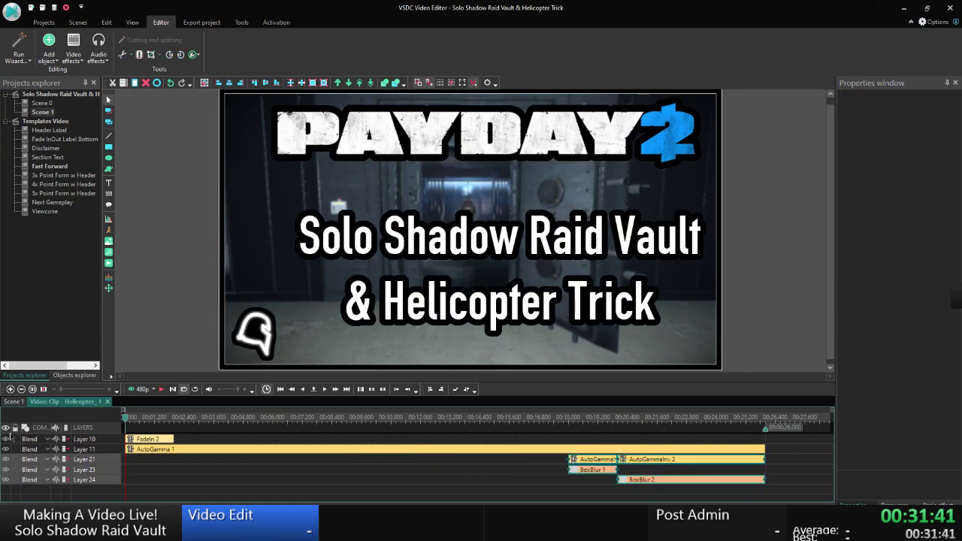
{"action": "left_click", "coordinate": [13, 402]}
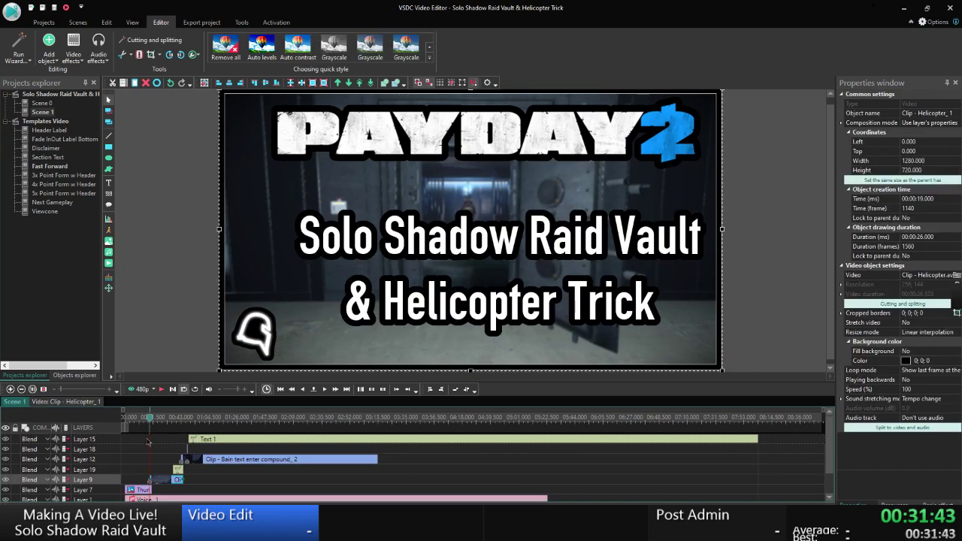
Place the timeline cursor at the helicopter timing caption's start and paste the copied effects into the Bain text clip.
{"action": "right_click", "coordinate": [208, 439]}
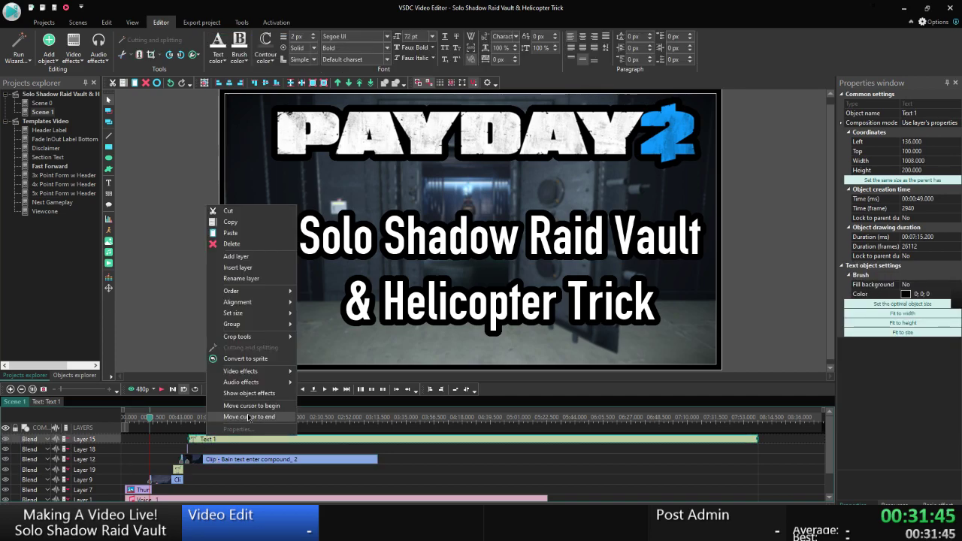
{"action": "left_click", "coordinate": [251, 406]}
{"action": "double_click", "coordinate": [222, 465]}
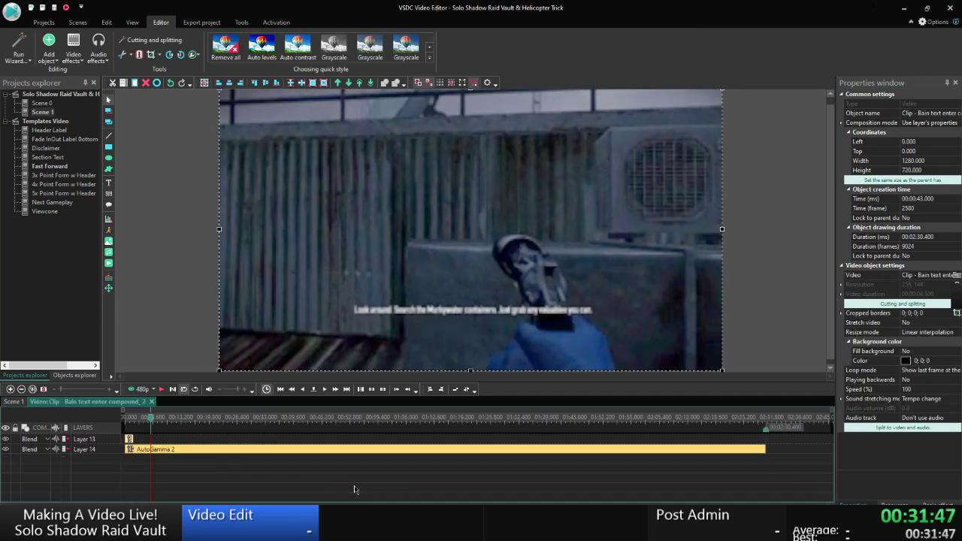
{"action": "key", "text": "ctrl+v"}
{"action": "left_click", "coordinate": [218, 456]}
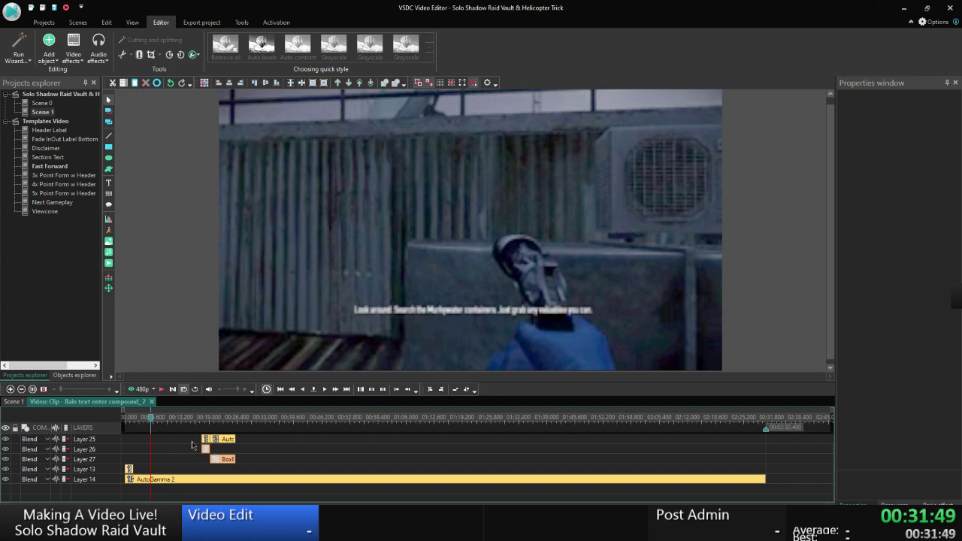
Move the pasted short gamma and box blur effects so they start at the timeline cursor.
{"action": "left_click_drag", "start_coordinate": [195, 449], "coordinate": [205, 455]}
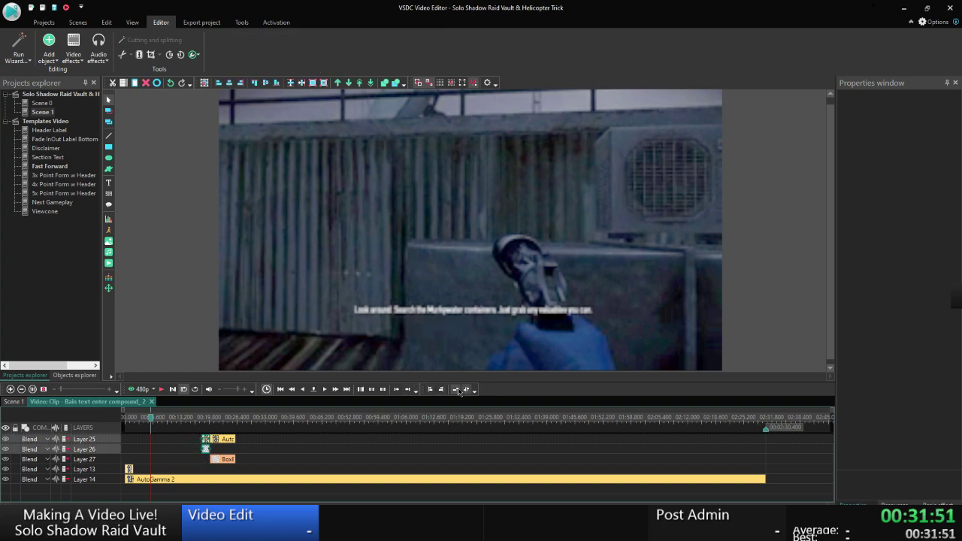
{"action": "left_click", "coordinate": [431, 389]}
{"action": "left_click", "coordinate": [221, 458]}
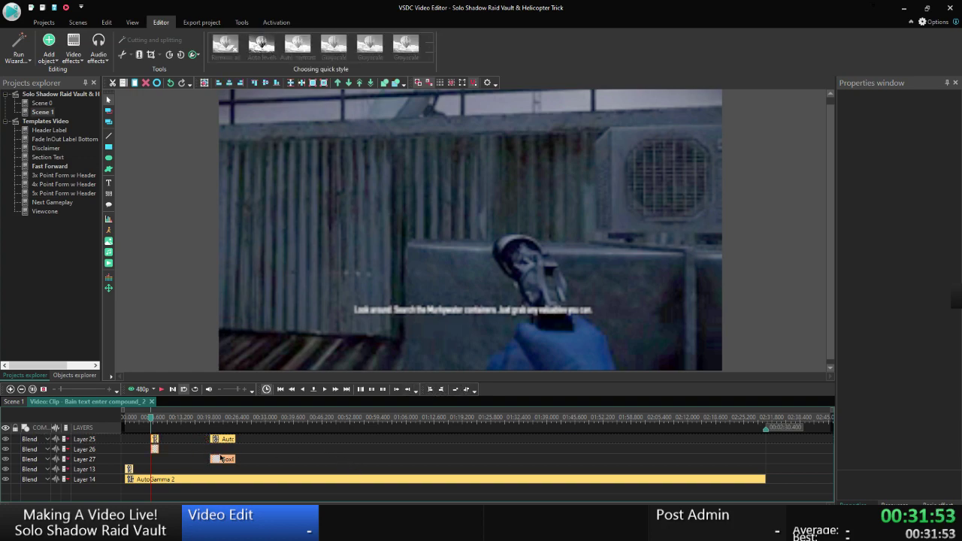
Move the remaining pasted gamma and box blur effects so they start where the short effects end.
{"action": "right_click", "coordinate": [160, 444]}
{"action": "left_click", "coordinate": [157, 444]}
{"action": "right_click", "coordinate": [156, 445]}
{"action": "left_click", "coordinate": [189, 420]}
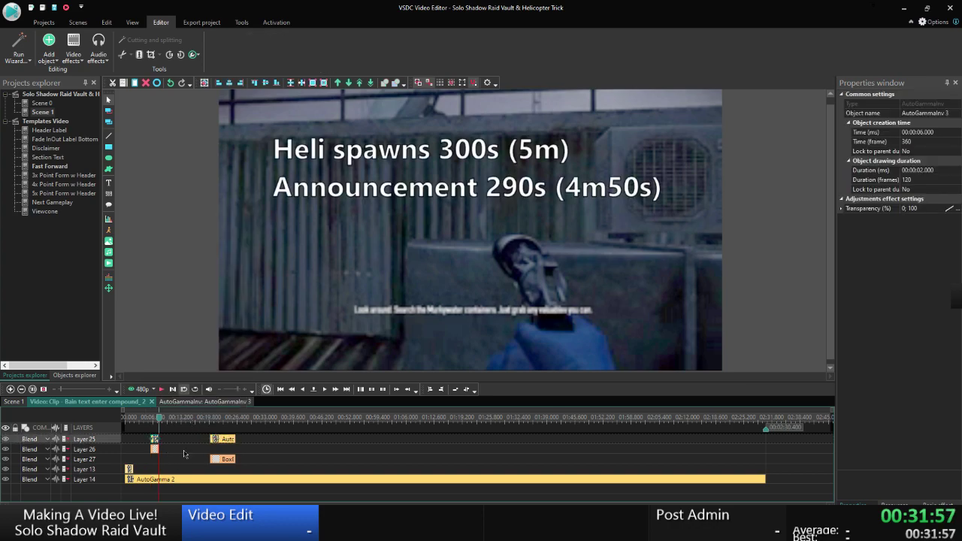
{"action": "left_click_drag", "start_coordinate": [192, 437], "coordinate": [232, 472]}
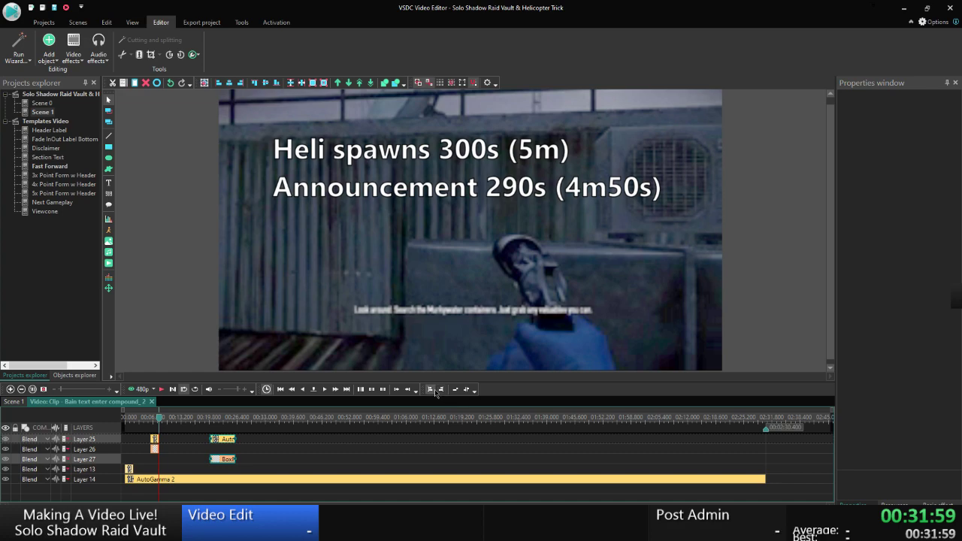
{"action": "left_click", "coordinate": [431, 389]}
{"action": "left_click", "coordinate": [295, 452]}
Extend the second gamma and box blur effects to the end of the Bain clip, and save the project.
{"action": "left_click_drag", "start_coordinate": [197, 439], "coordinate": [760, 442]}
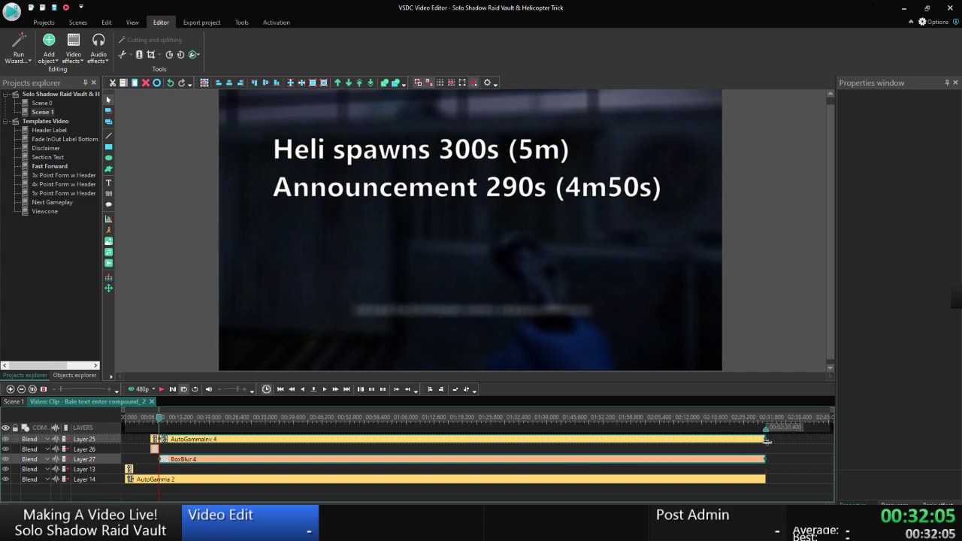
{"action": "left_click", "coordinate": [780, 446]}
{"action": "key", "text": "ctrl+s"}
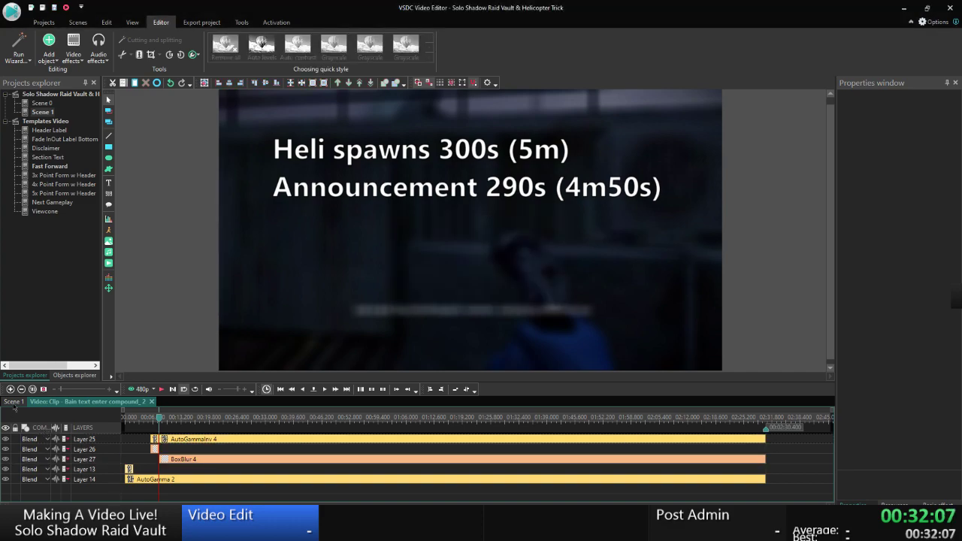
Return to Scene 1 and set the helicopter timing caption's height to 720.
{"action": "left_click", "coordinate": [14, 401]}
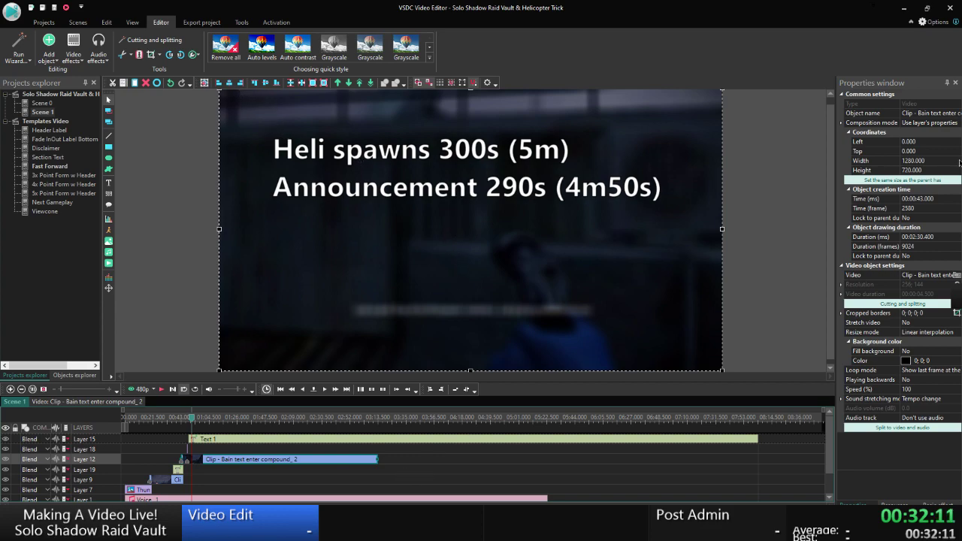
{"action": "left_click", "coordinate": [760, 168]}
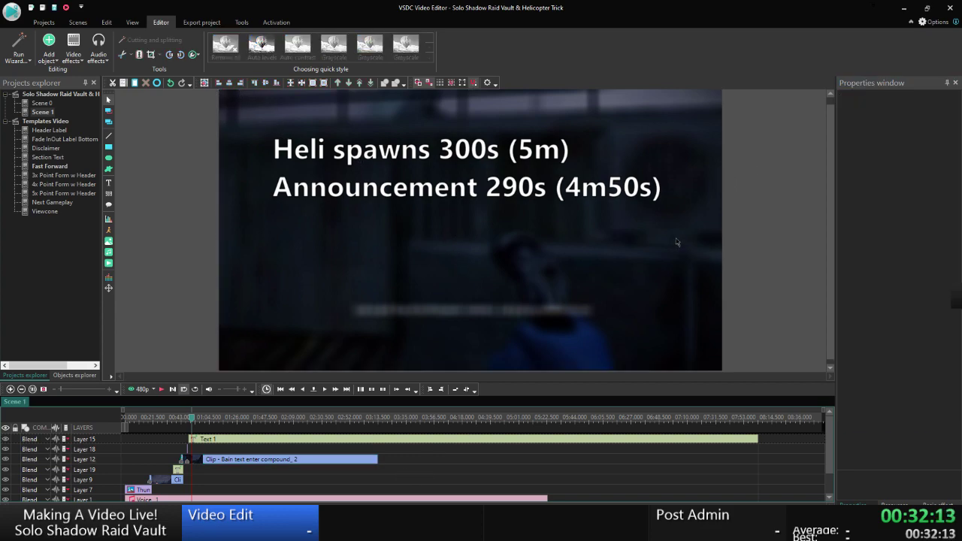
{"action": "left_click", "coordinate": [415, 192]}
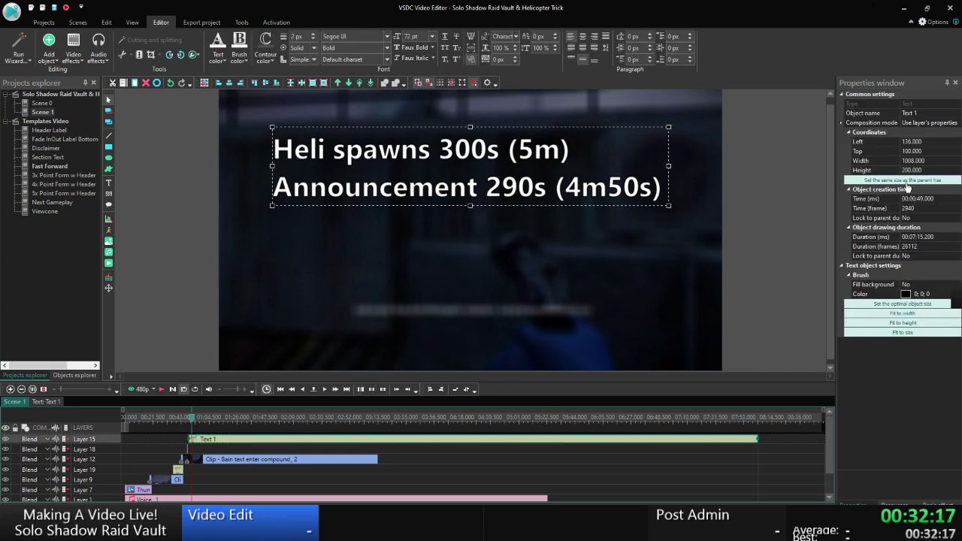
{"action": "left_click", "coordinate": [882, 169]}
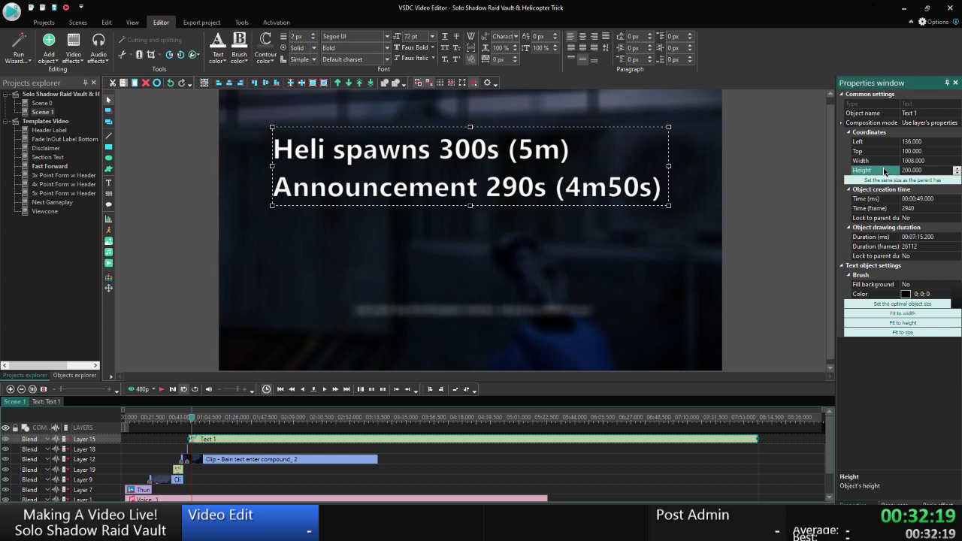
{"action": "type", "text": "70"}
{"action": "key", "text": "Return"}
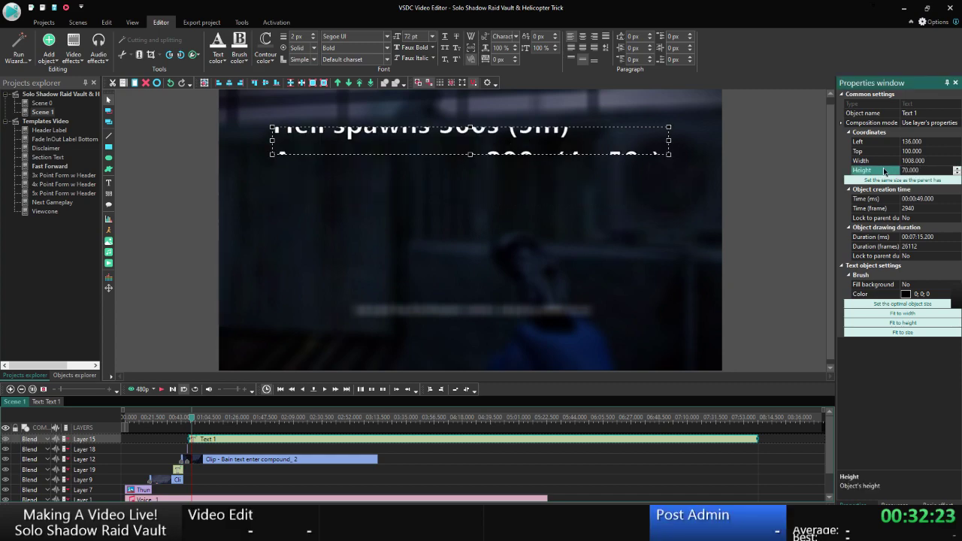
{"action": "type", "text": "720"}
{"action": "key", "text": "Return"}
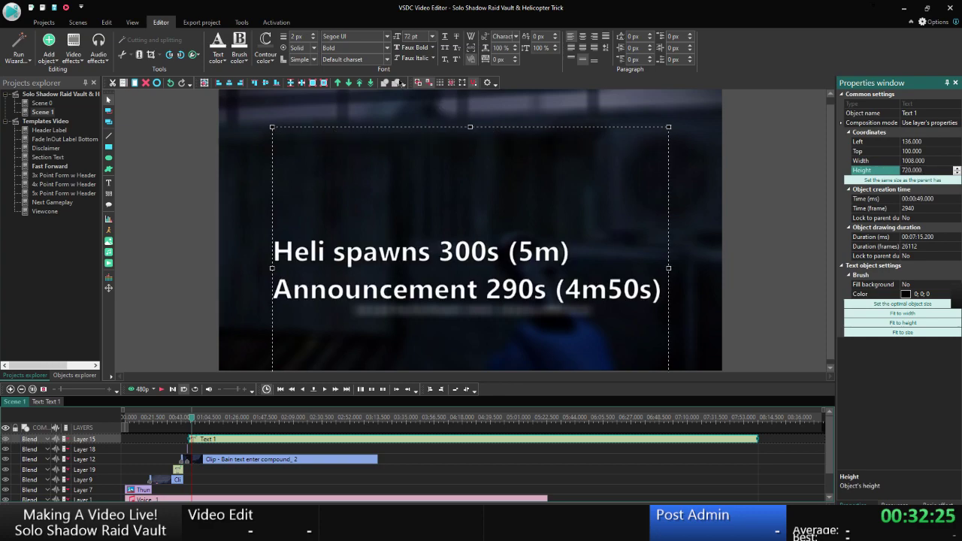
Set the helicopter timing caption's top coordinate to 0 and deselect the caption.
{"action": "left_click", "coordinate": [882, 153]}
{"action": "type", "text": "0"}
{"action": "key", "text": "Return"}
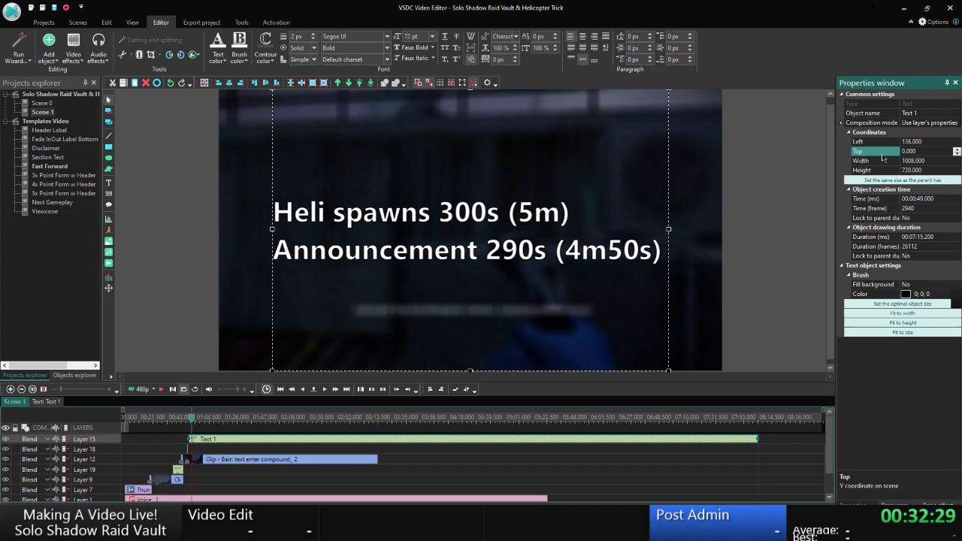
{"action": "left_click", "coordinate": [799, 180]}
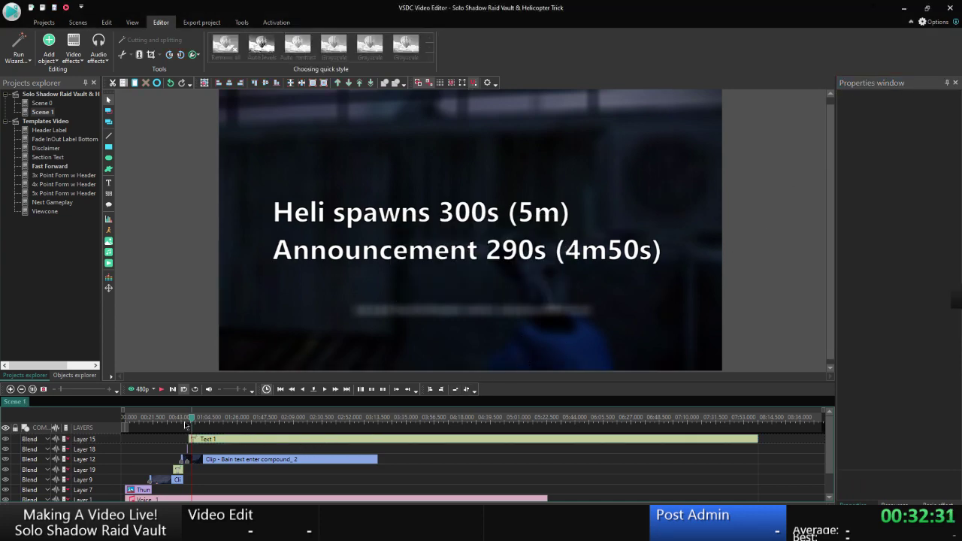
Preview Scene 1 from just before the helicopter timing caption, pause it, and check the helicopter passage in the WordPad script.
{"action": "left_click", "coordinate": [184, 423]}
{"action": "left_click", "coordinate": [140, 390]}
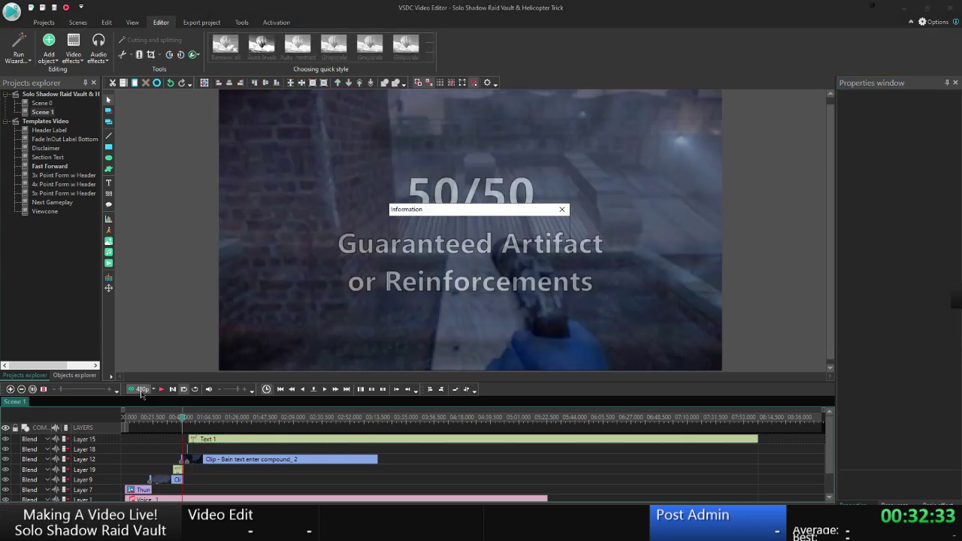
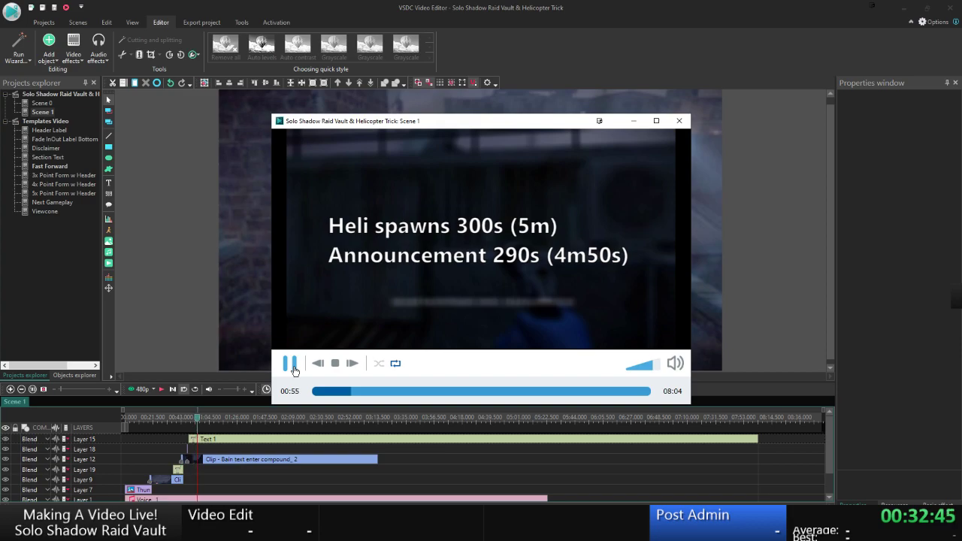
{"action": "left_click", "coordinate": [290, 364]}
{"action": "key", "text": "alt+Tab"}
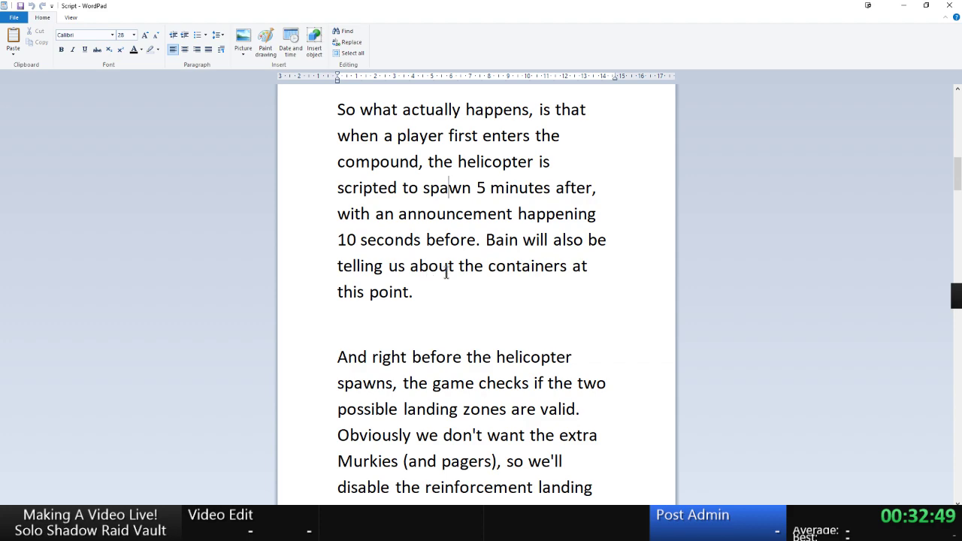
{"action": "key", "text": "alt+Tab"}
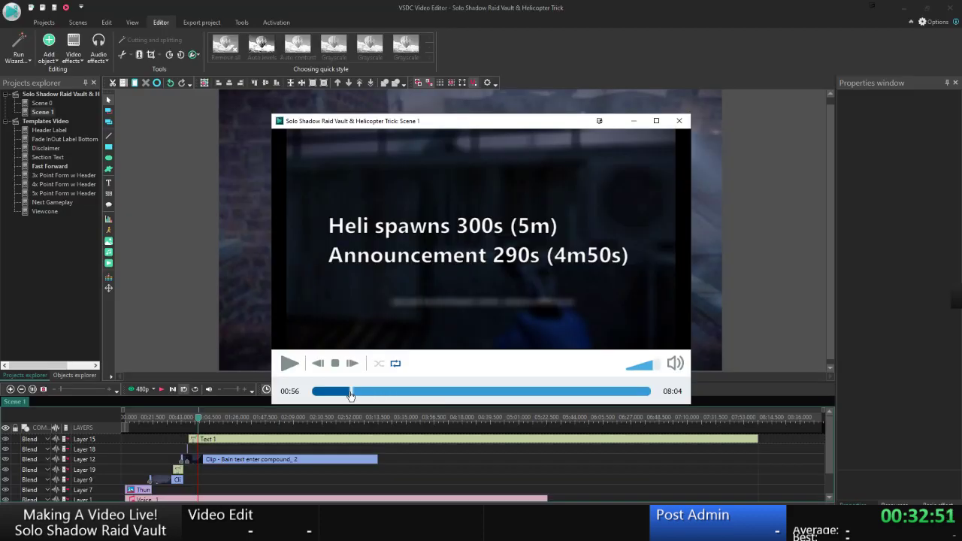
Replay the caption section of the preview to find where the caption should end, and close the preview.
{"action": "left_click", "coordinate": [348, 391]}
{"action": "left_click", "coordinate": [289, 364]}
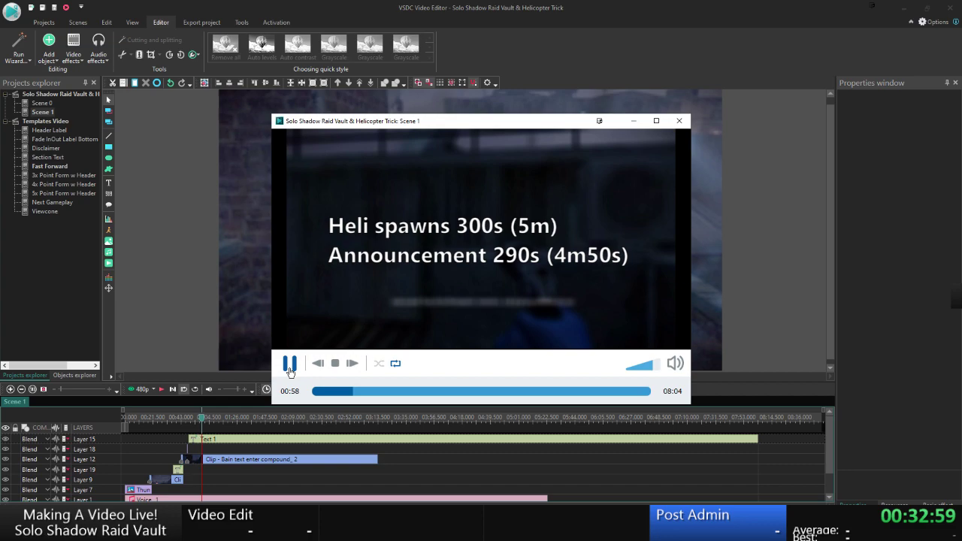
{"action": "left_click", "coordinate": [290, 364]}
{"action": "left_click", "coordinate": [349, 391]}
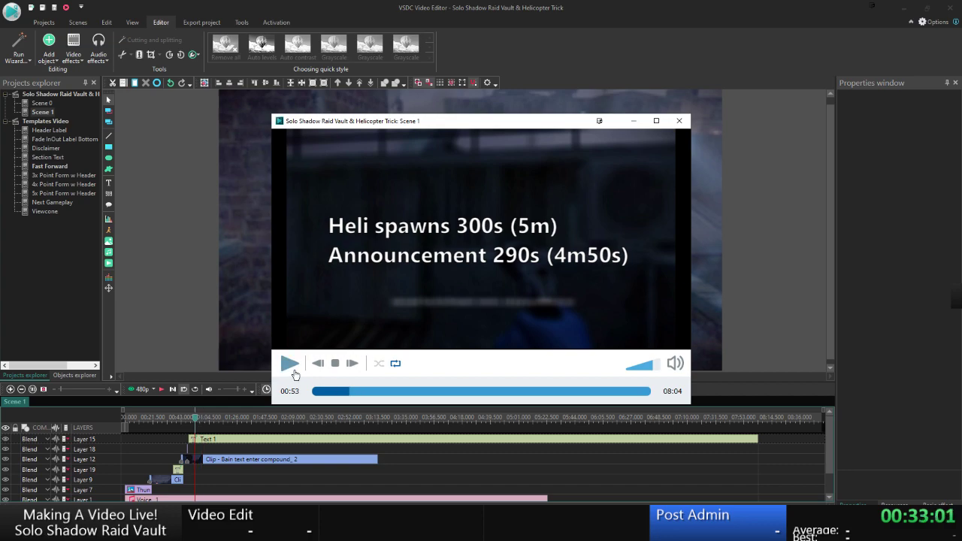
{"action": "left_click", "coordinate": [292, 365]}
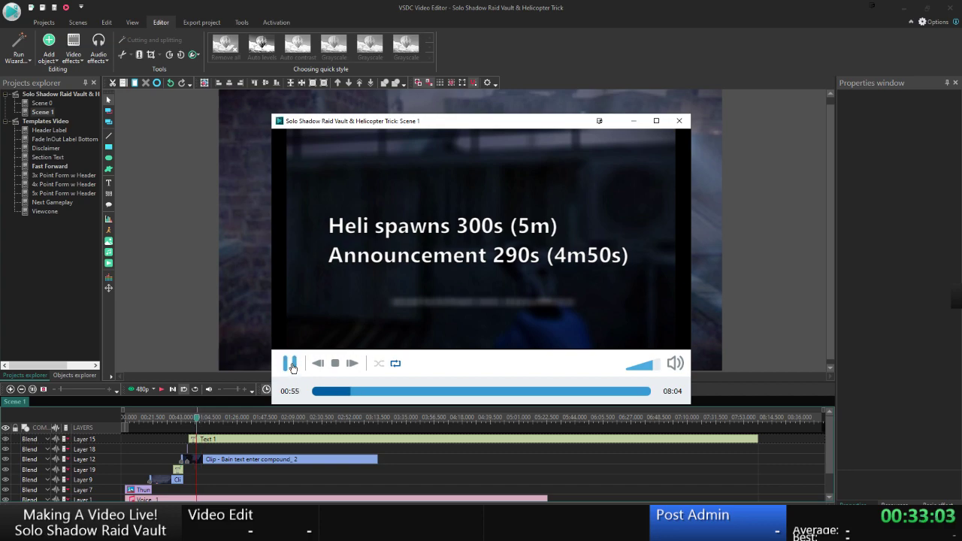
{"action": "left_click", "coordinate": [293, 366]}
{"action": "key", "text": "Escape"}
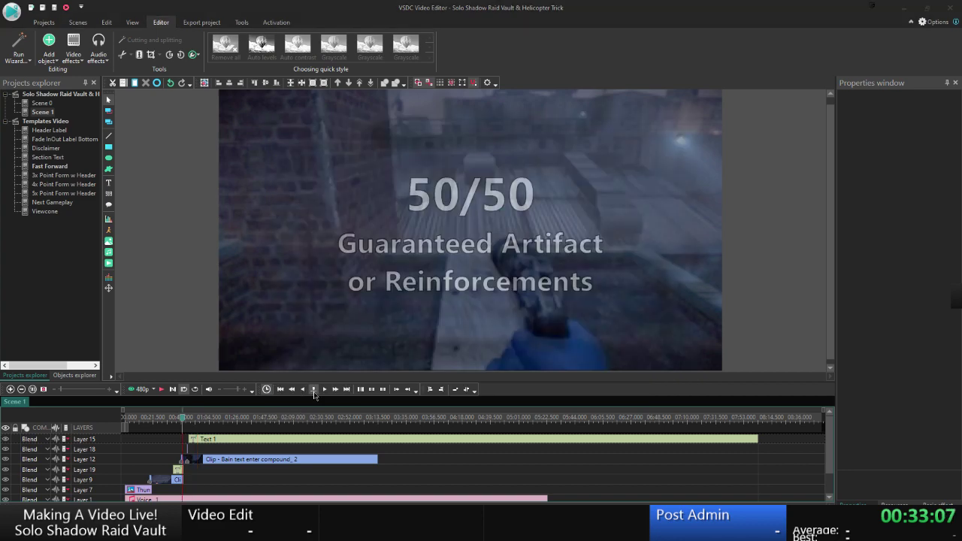
Set the timeline cursor to 55.5 seconds as a reference and shorten the helicopter timing caption to a duration of 8.5 seconds.
{"action": "left_click", "coordinate": [314, 392]}
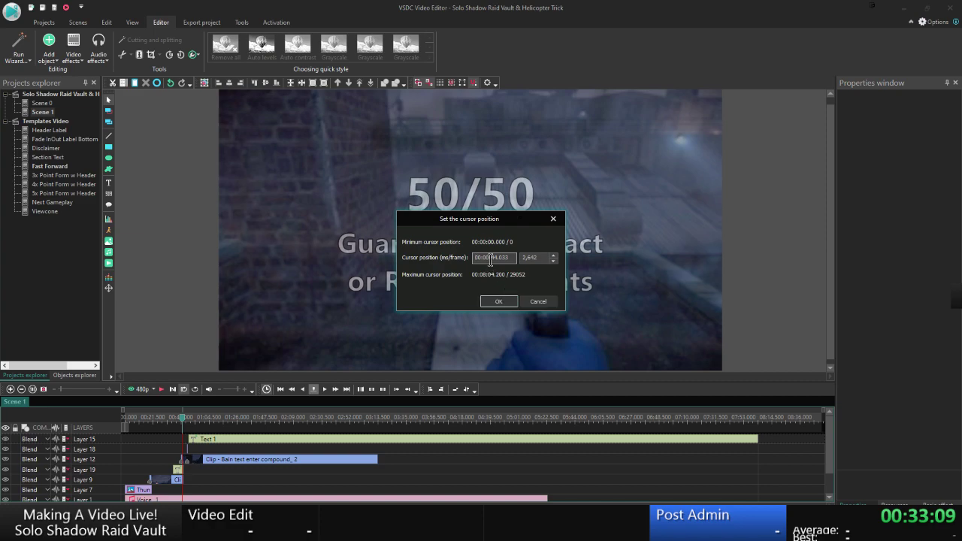
{"action": "left_click_drag", "start_coordinate": [491, 257], "coordinate": [515, 266]}
{"action": "type", "text": "55"}
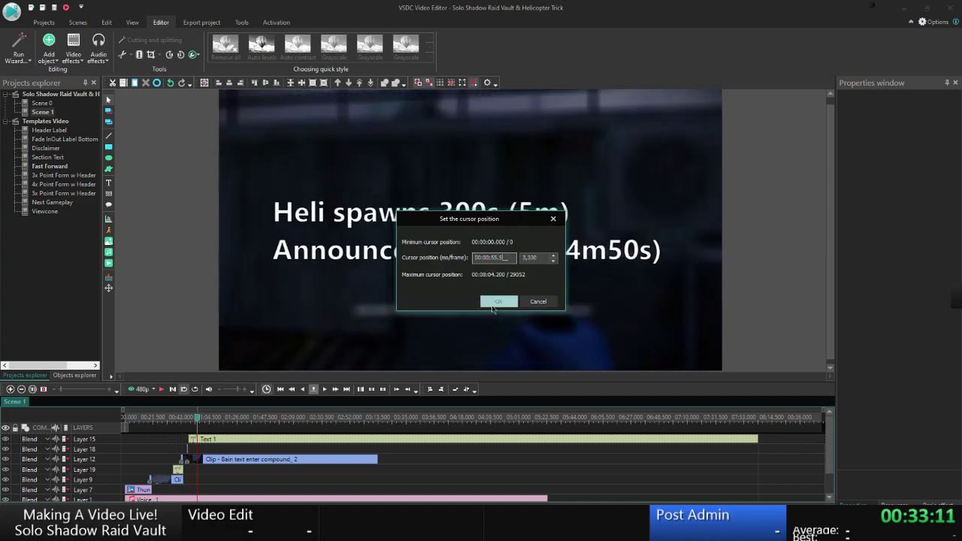
{"action": "type", "text": "5"}
{"action": "left_click", "coordinate": [493, 305]}
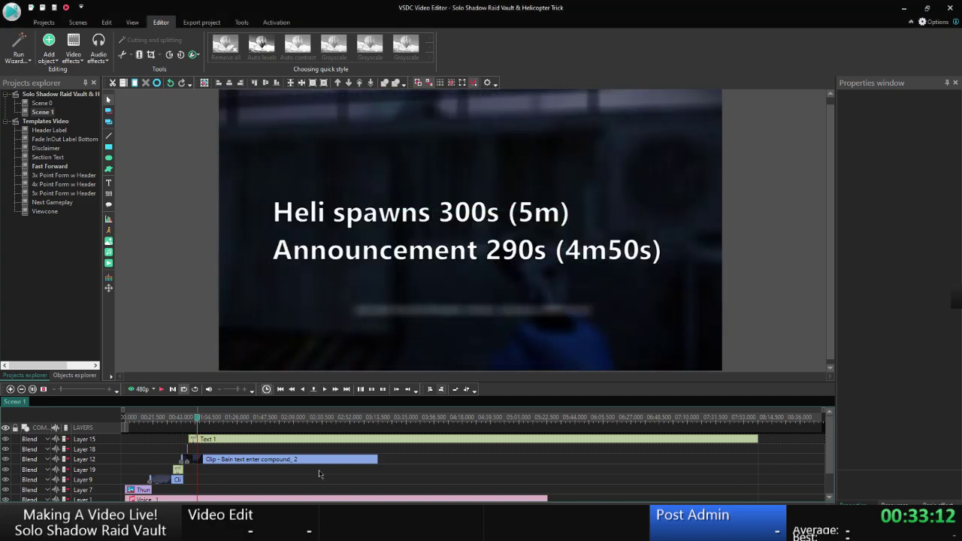
{"action": "left_click", "coordinate": [453, 441]}
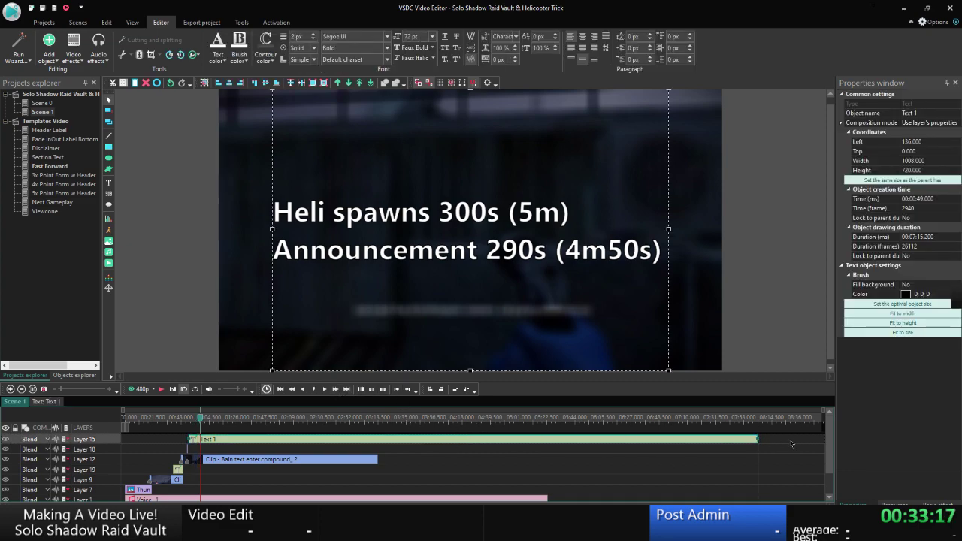
{"action": "left_click_drag", "start_coordinate": [756, 439], "coordinate": [197, 441]}
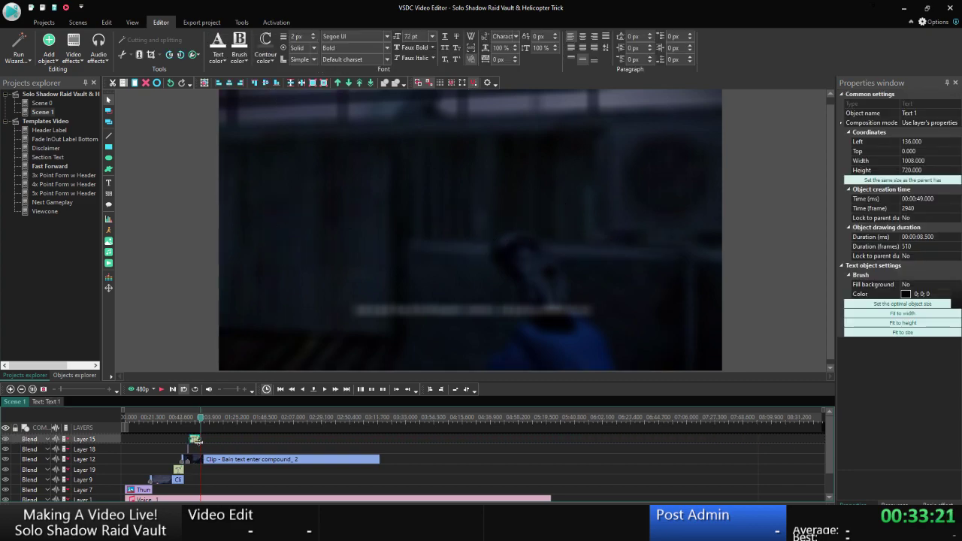
Add a 2-second fade-out to the end of the helicopter timing caption, and deselect the caption in Scene 1.
{"action": "right_click", "coordinate": [197, 441]}
{"action": "mouse_move", "coordinate": [241, 373]}
{"action": "mouse_move", "coordinate": [323, 421]}
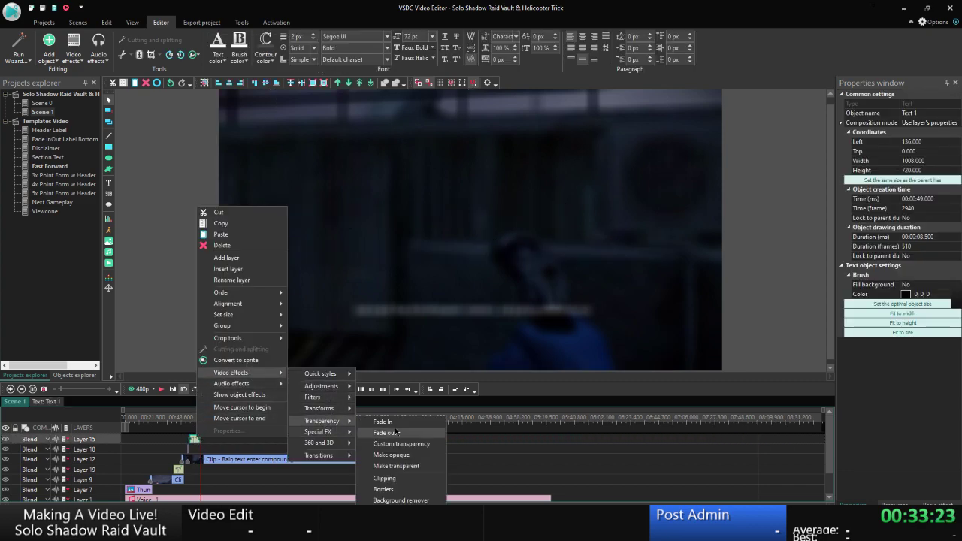
{"action": "left_click", "coordinate": [396, 432]}
{"action": "left_click", "coordinate": [576, 319]}
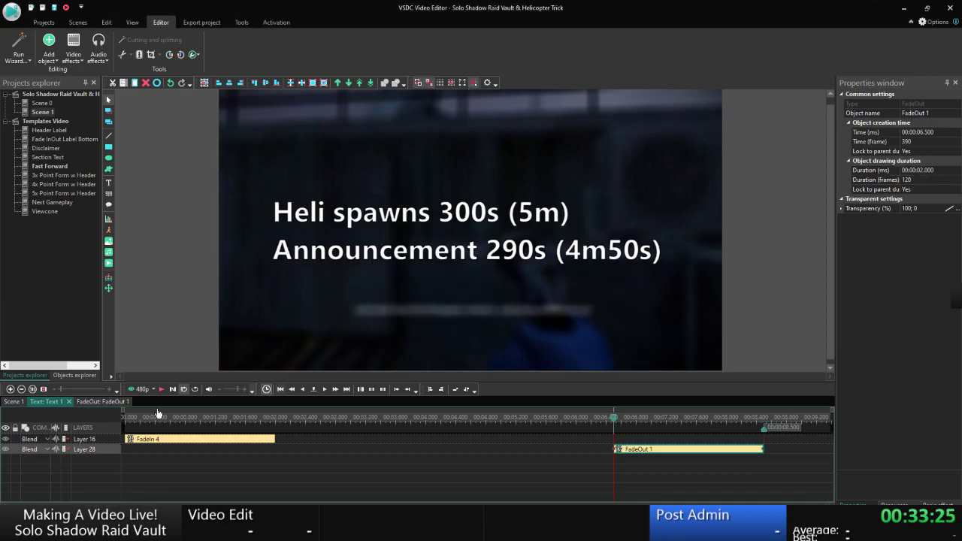
{"action": "left_click", "coordinate": [11, 402]}
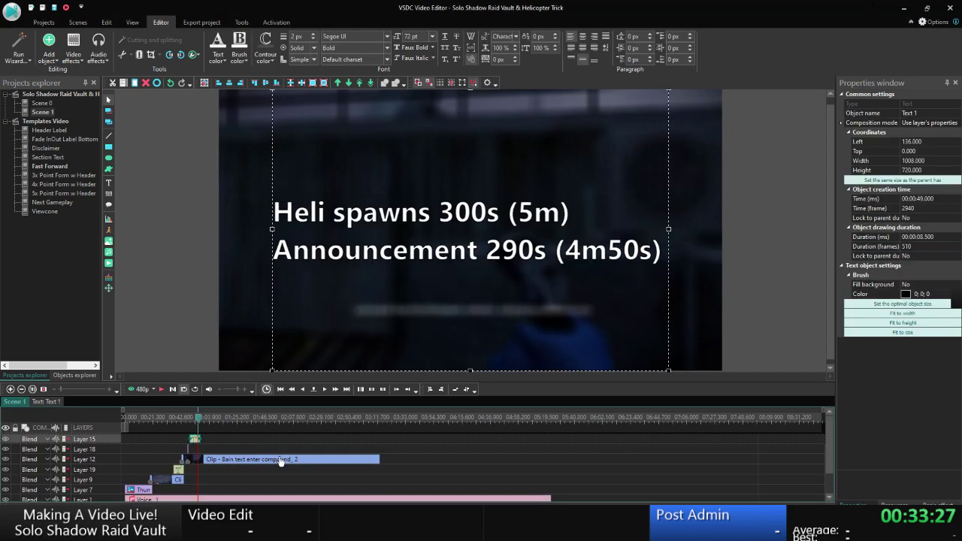
{"action": "left_click", "coordinate": [230, 441]}
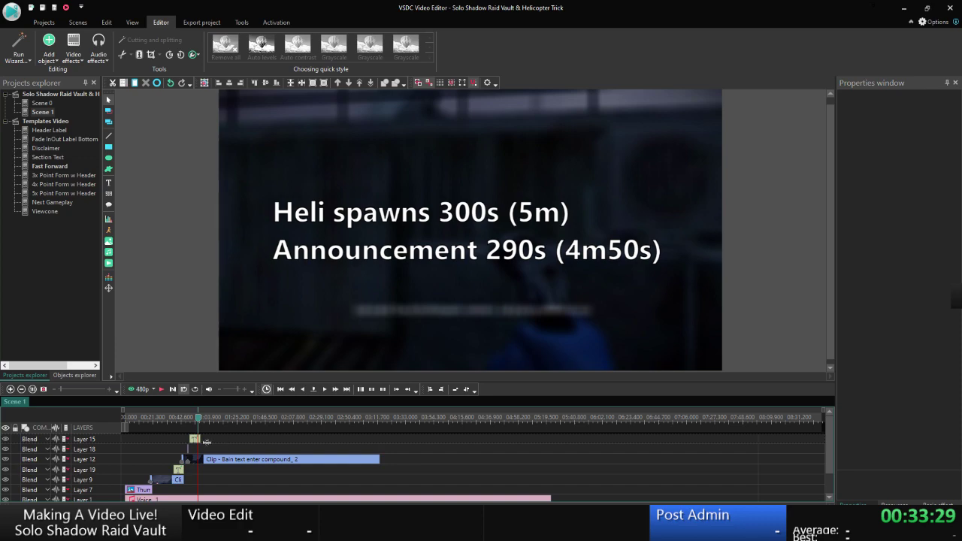
Unlock the long AutoGammaInv and BoxBlur effects of the Bain text enter compound_2 clip from the parent duration, and trim both to the cursor.
{"action": "mouse_move", "coordinate": [209, 463]}
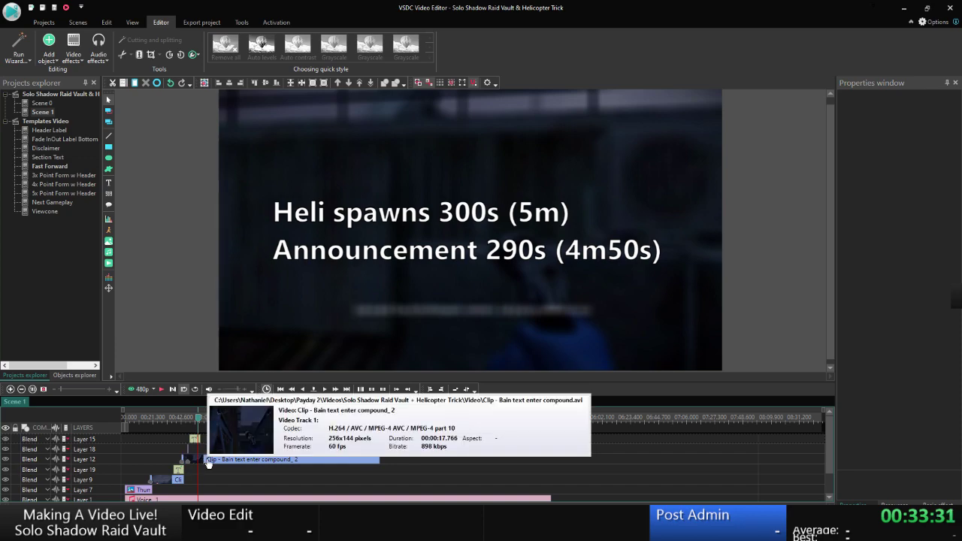
{"action": "double_click", "coordinate": [209, 461]}
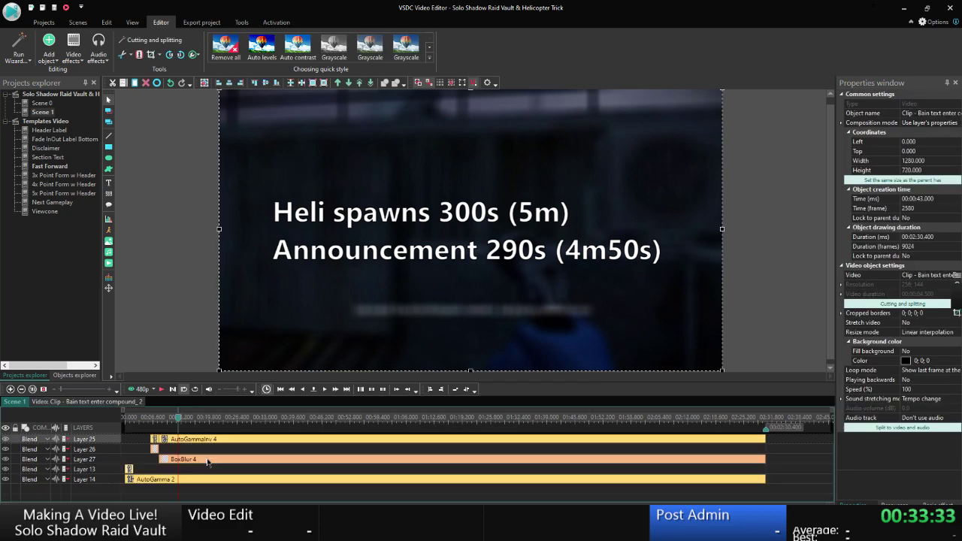
{"action": "left_click", "coordinate": [335, 390]}
{"action": "left_click", "coordinate": [334, 390]}
{"action": "left_click", "coordinate": [291, 389]}
{"action": "left_click", "coordinate": [292, 390]}
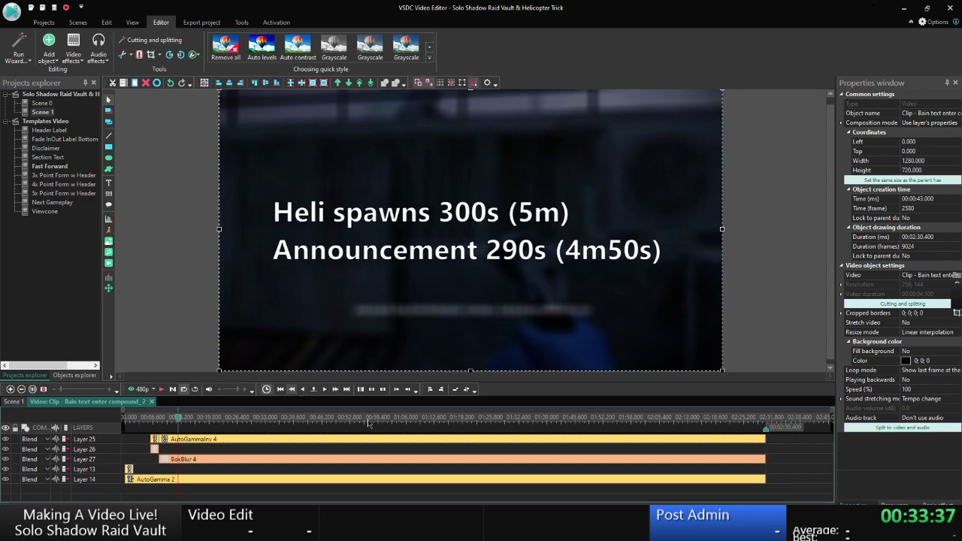
{"action": "left_click", "coordinate": [760, 439]}
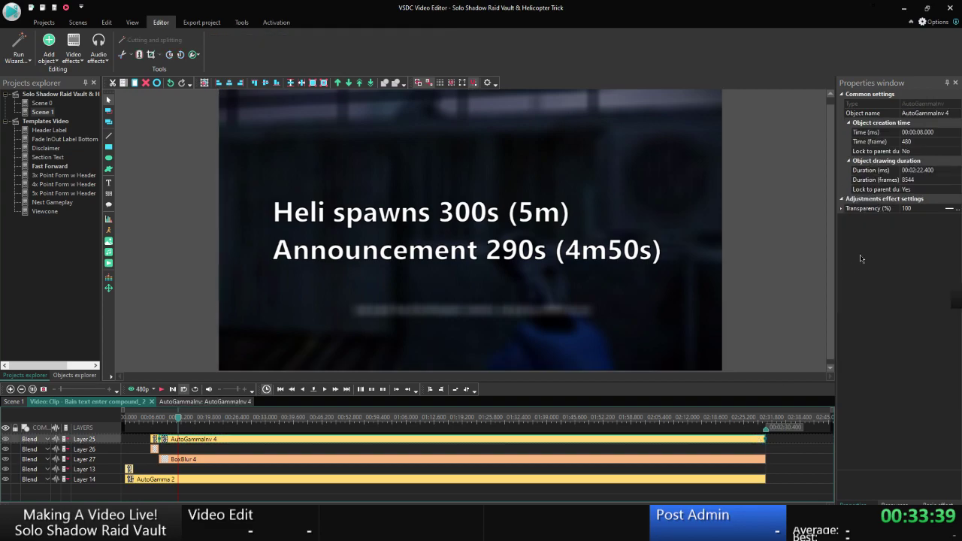
{"action": "double_click", "coordinate": [922, 190]}
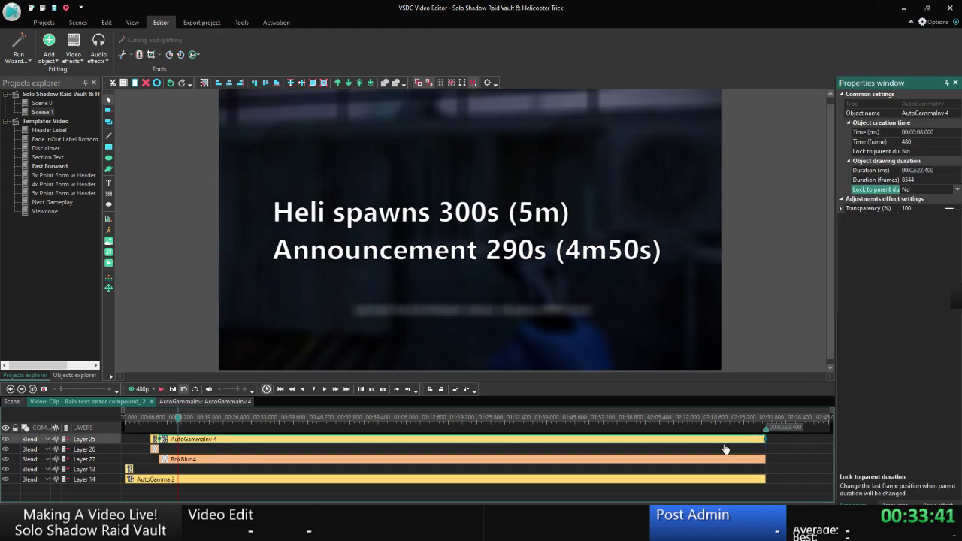
{"action": "left_click", "coordinate": [672, 463]}
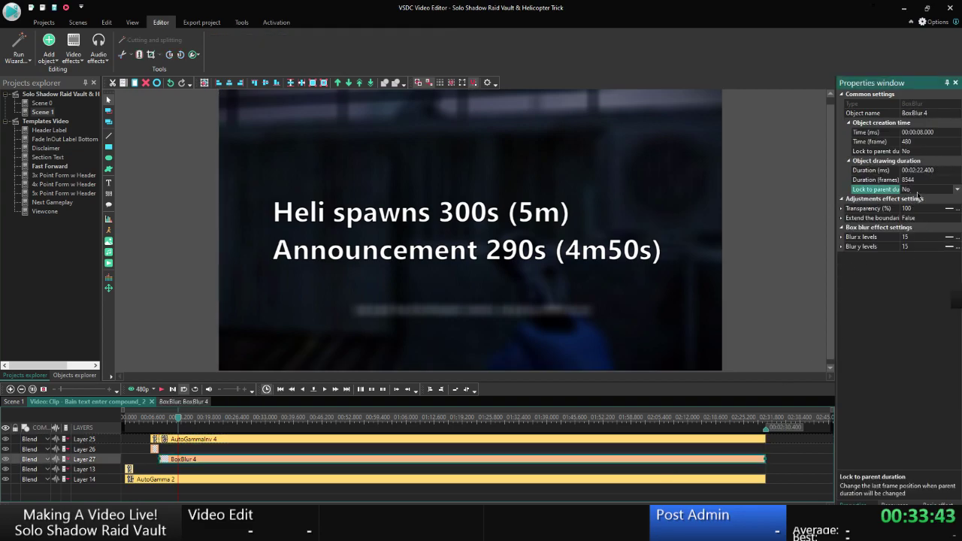
{"action": "left_click", "coordinate": [777, 441]}
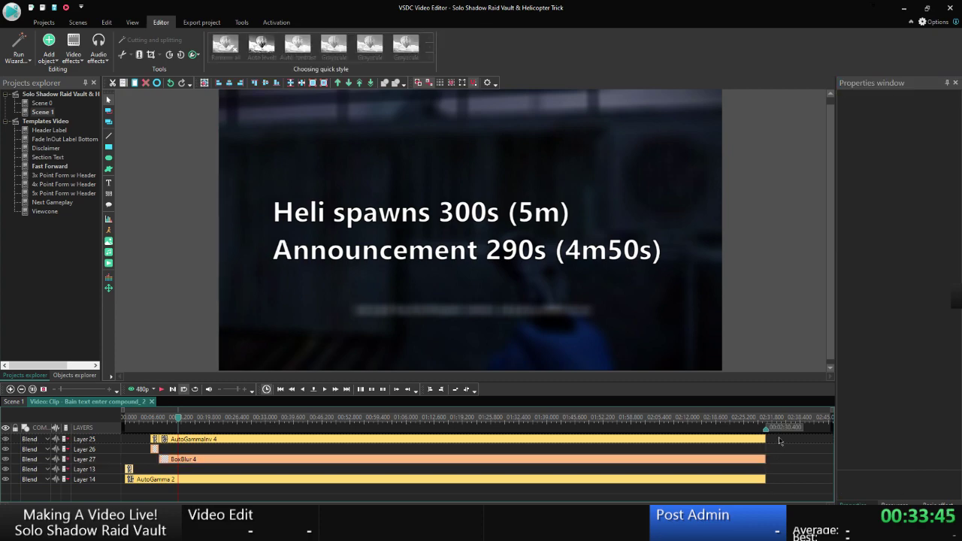
{"action": "left_click_drag", "start_coordinate": [765, 441], "coordinate": [180, 452]}
Duplicate the clip's short gamma and blur ramp effects and place the copies at 12.5 seconds, where the trimmed effects end.
{"action": "left_click", "coordinate": [137, 440]}
{"action": "key", "text": "ctrl+c"}
{"action": "key", "text": "ctrl+v"}
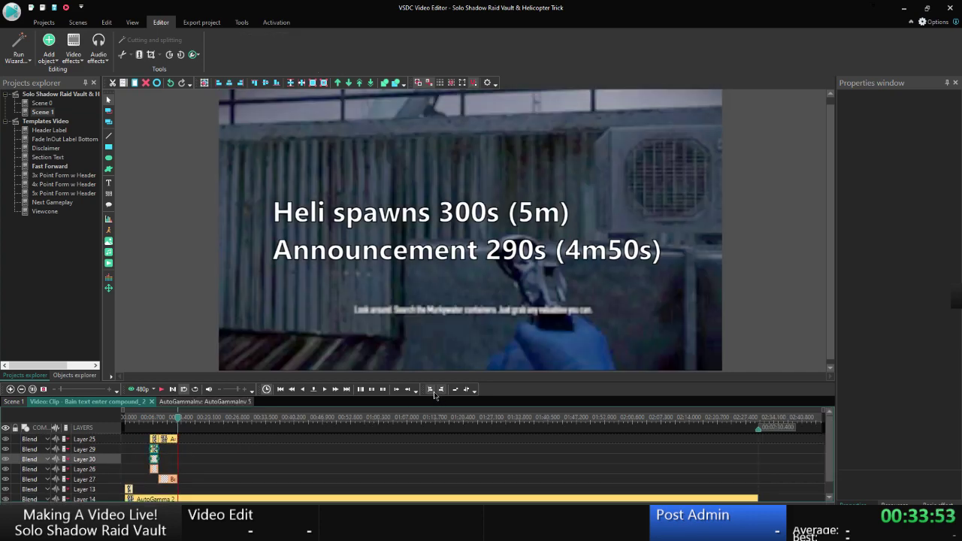
{"action": "left_click", "coordinate": [233, 455]}
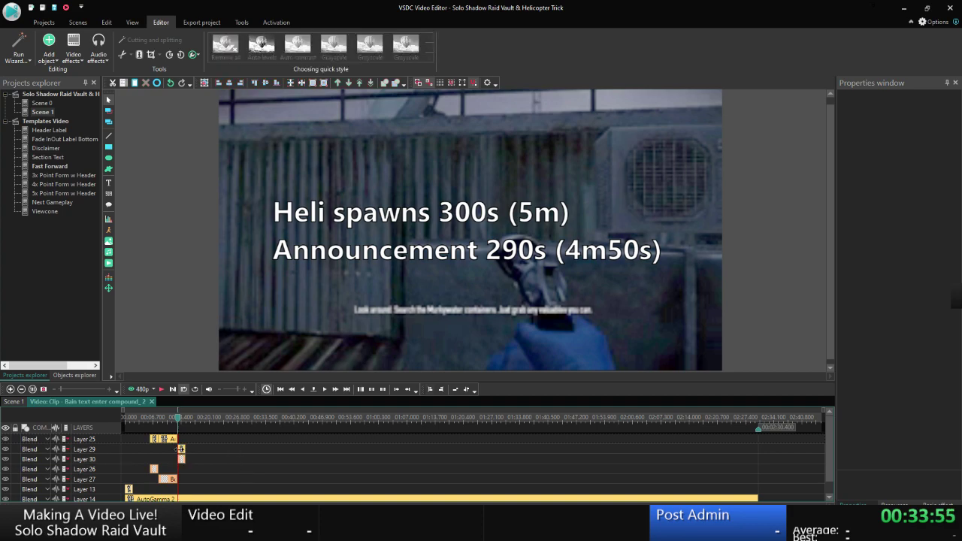
Reverse the copied gamma effect by setting its transparency to 100; 0.
{"action": "left_click", "coordinate": [180, 449]}
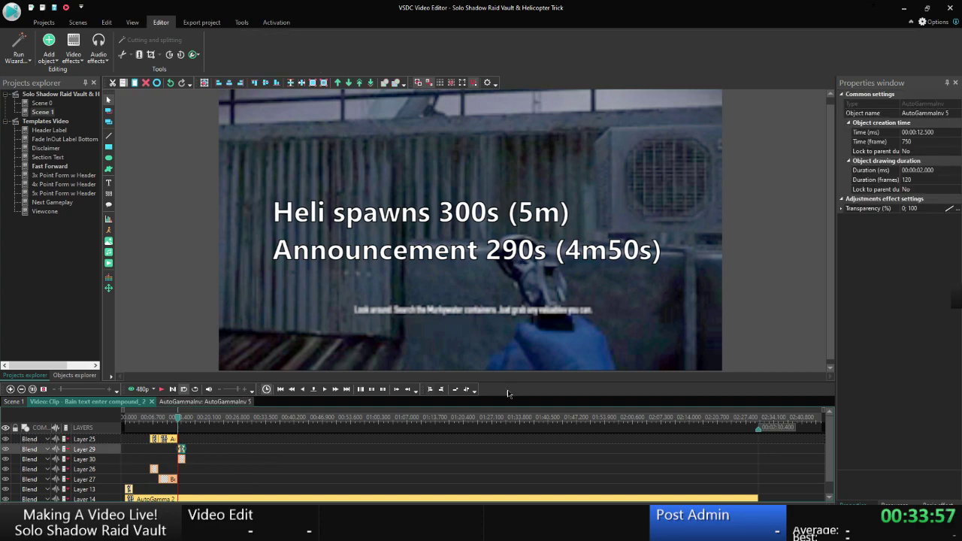
{"action": "left_click", "coordinate": [883, 209]}
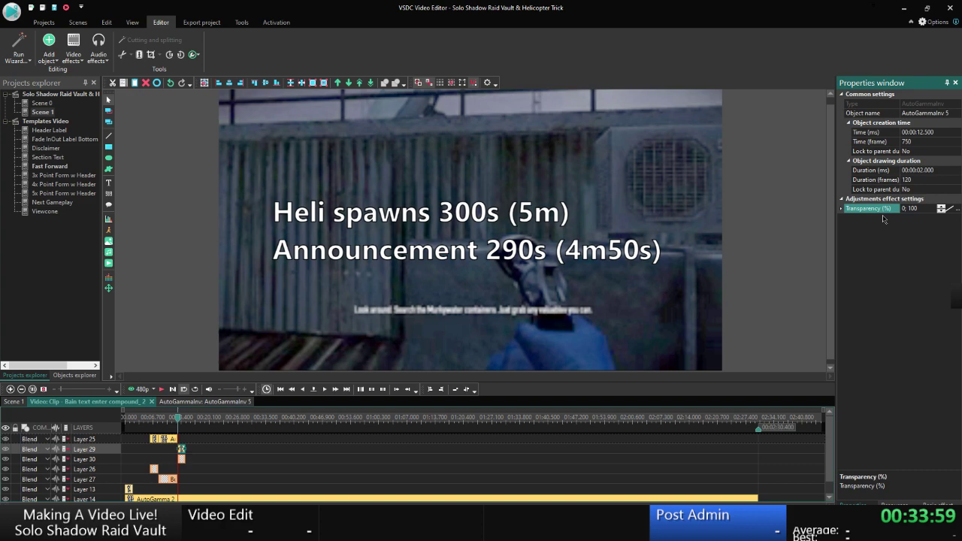
{"action": "type", "text": "100; 0"}
{"action": "key", "text": "Return"}
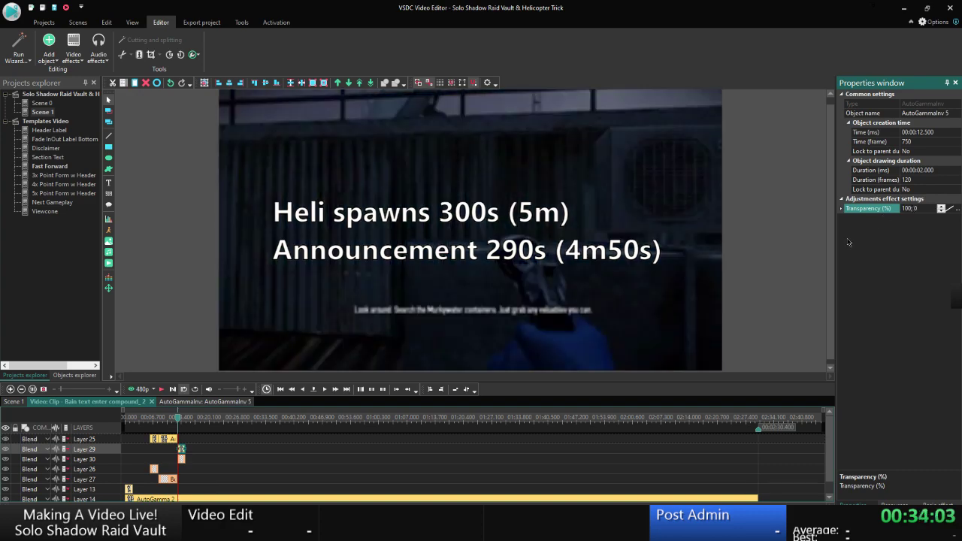
Reverse the copied box blur by setting its blur x and blur y levels to 15; 0.
{"action": "left_click", "coordinate": [181, 458]}
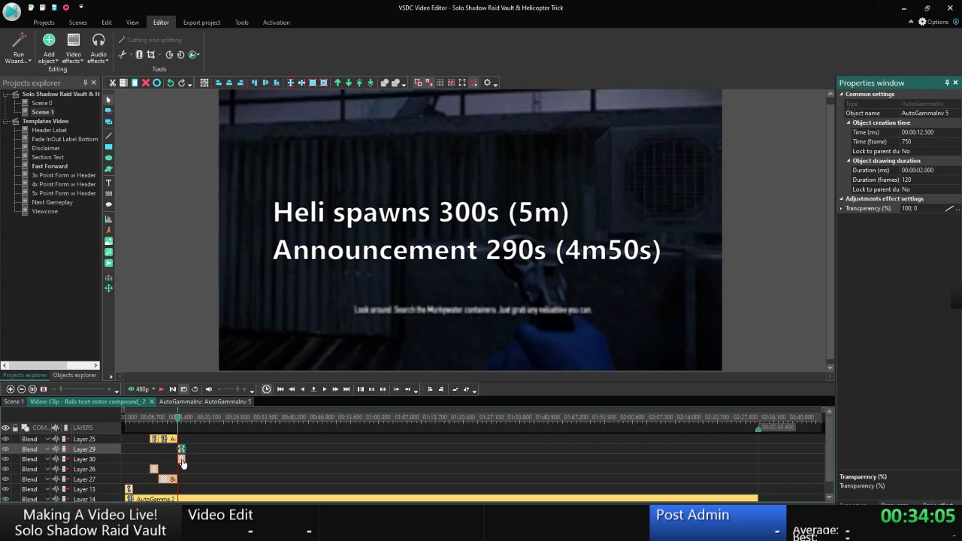
{"action": "left_click", "coordinate": [873, 239]}
{"action": "type", "text": "15;"}
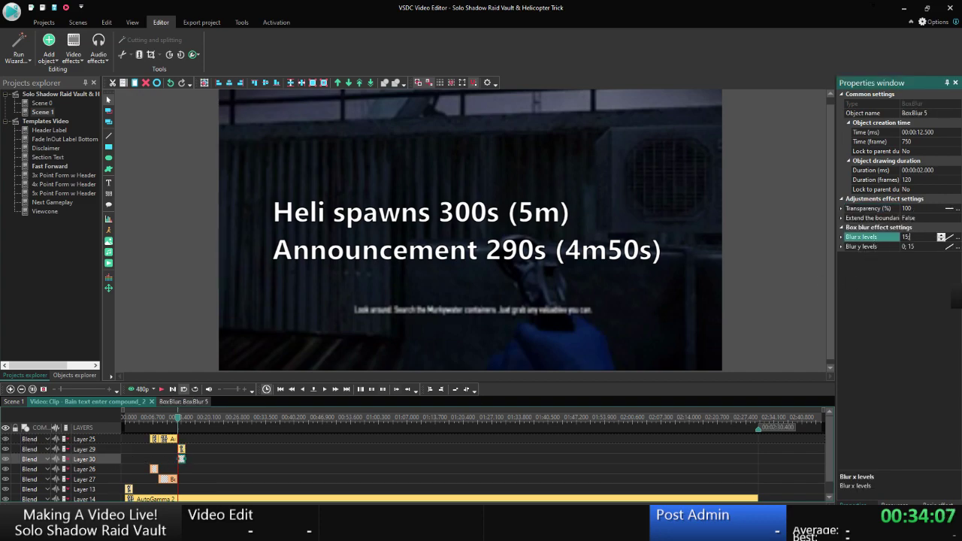
{"action": "type", "text": " 0"}
{"action": "left_click", "coordinate": [872, 247]}
{"action": "type", "text": "15"}
{"action": "key", "text": "Return"}
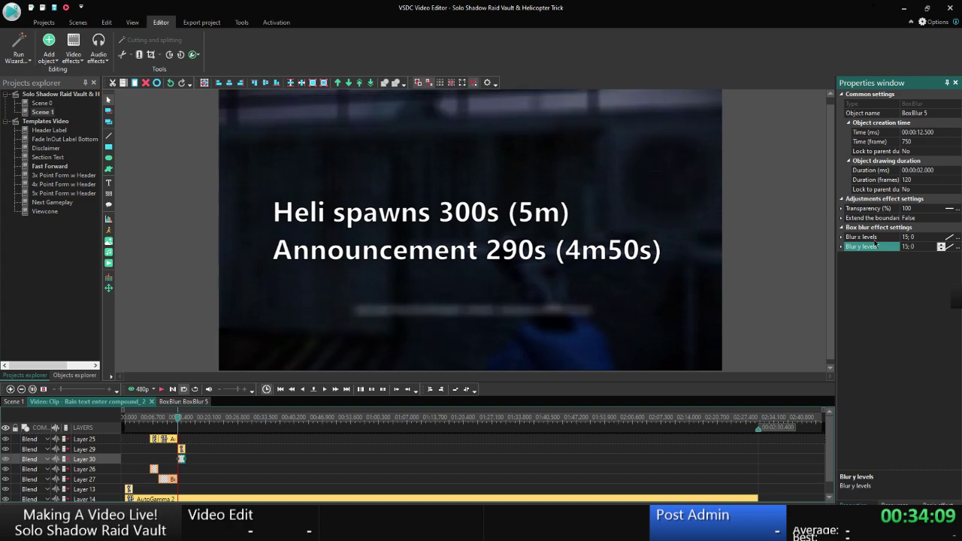
Preview Scene 1 from just before the helicopter timing caption to check the fades, and close the preview.
{"action": "left_click", "coordinate": [18, 404]}
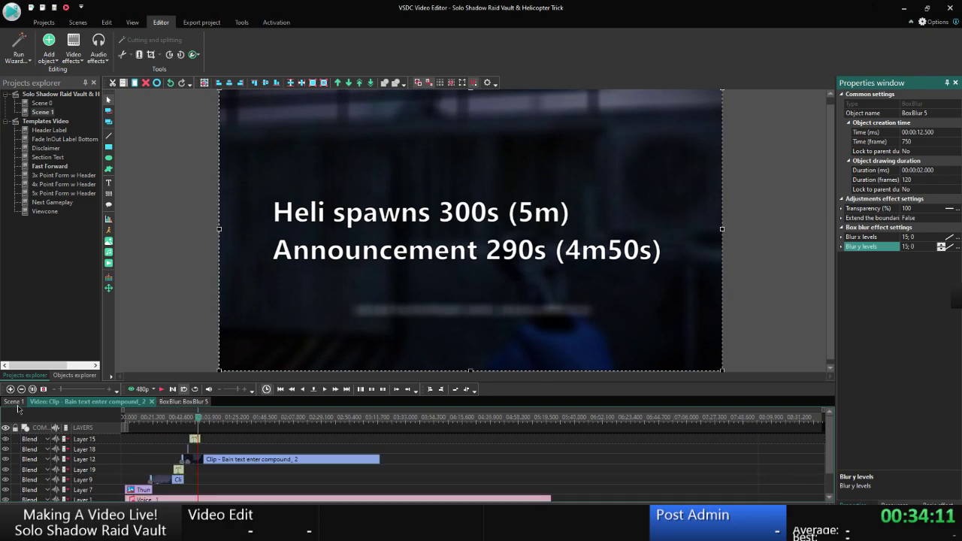
{"action": "left_click_drag", "start_coordinate": [197, 420], "coordinate": [188, 419]}
{"action": "left_click", "coordinate": [140, 389]}
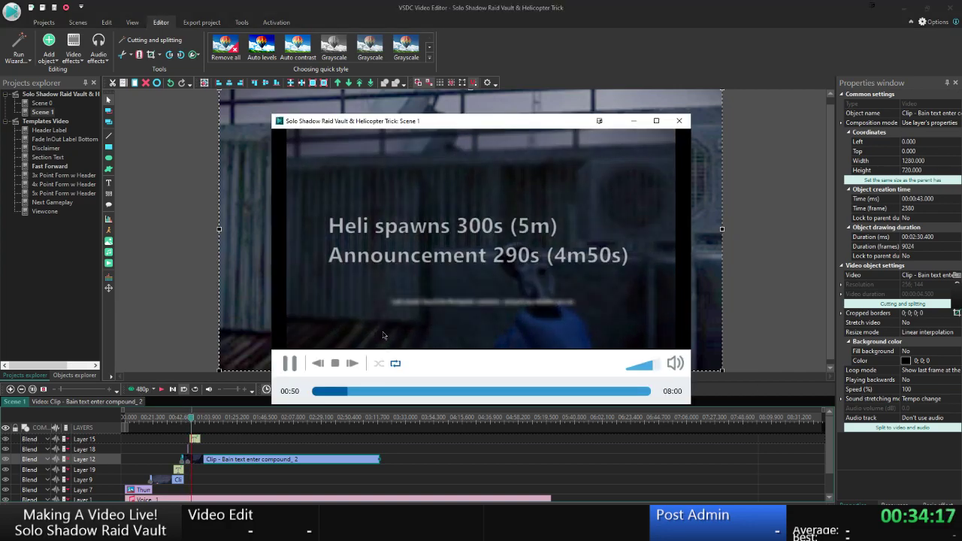
{"action": "left_click", "coordinate": [286, 367]}
{"action": "key", "text": "Escape"}
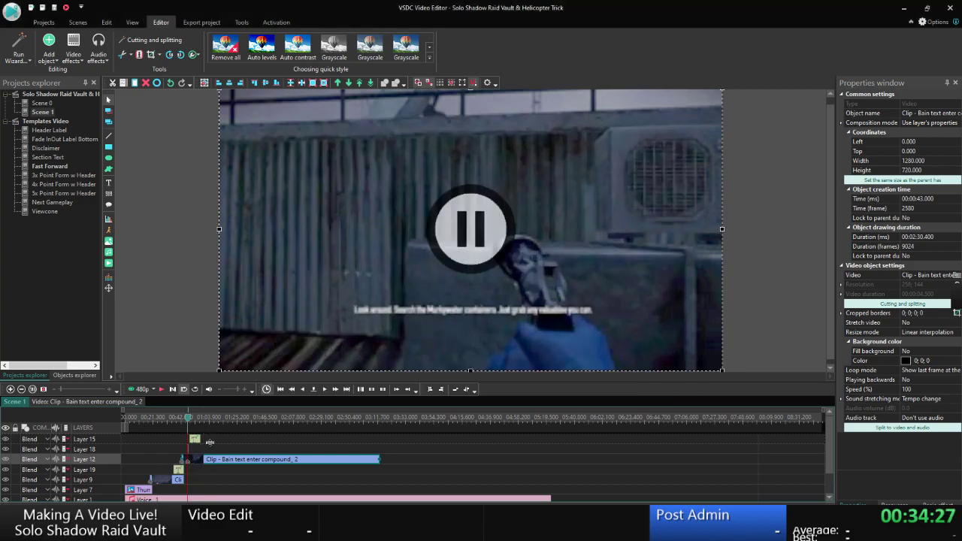
Place the Scene 1 timeline cursor at the end of the helicopter timing caption.
{"action": "left_click", "coordinate": [194, 439]}
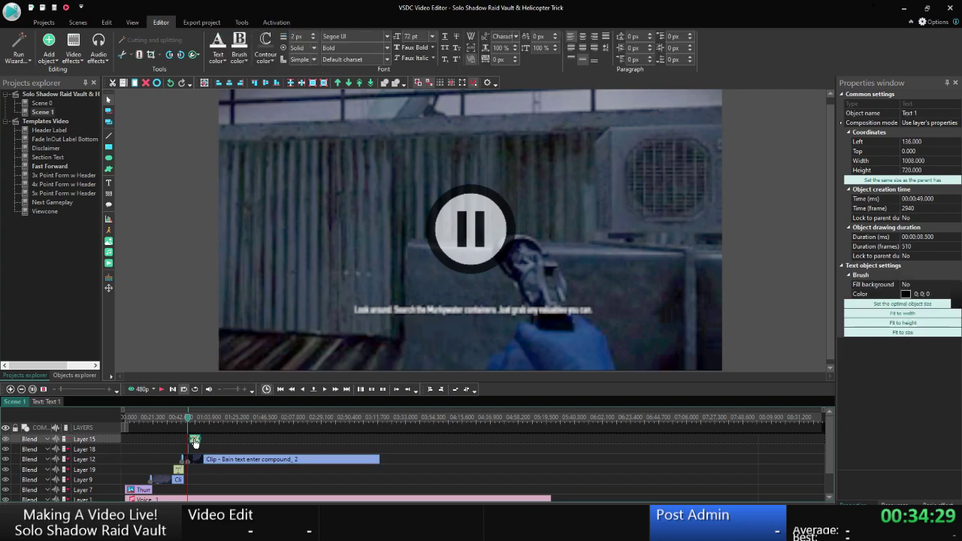
{"action": "right_click", "coordinate": [194, 438]}
{"action": "left_click", "coordinate": [247, 416]}
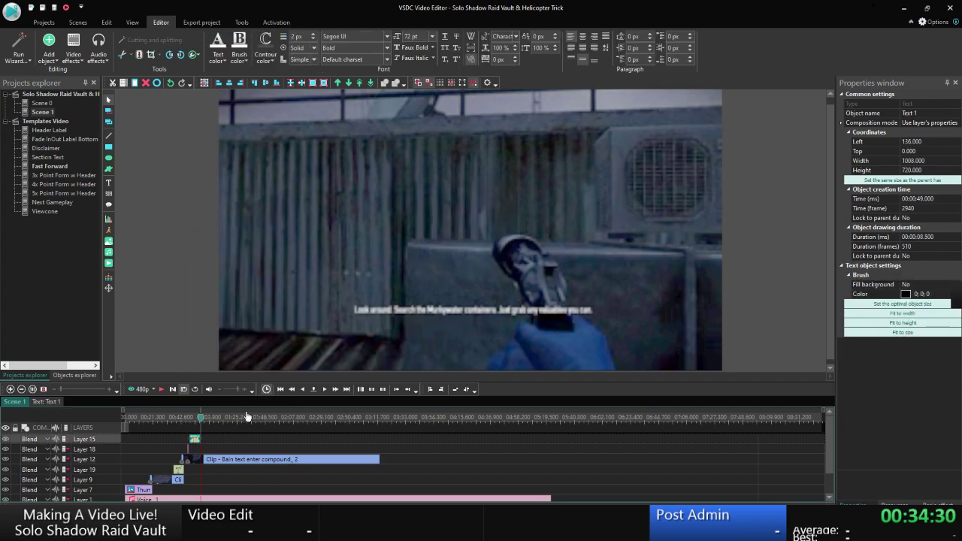
Try to add a zoom effect at the timeline cursor while the helicopter timing caption is selected.
{"action": "right_click", "coordinate": [218, 465]}
{"action": "mouse_move", "coordinate": [278, 407]}
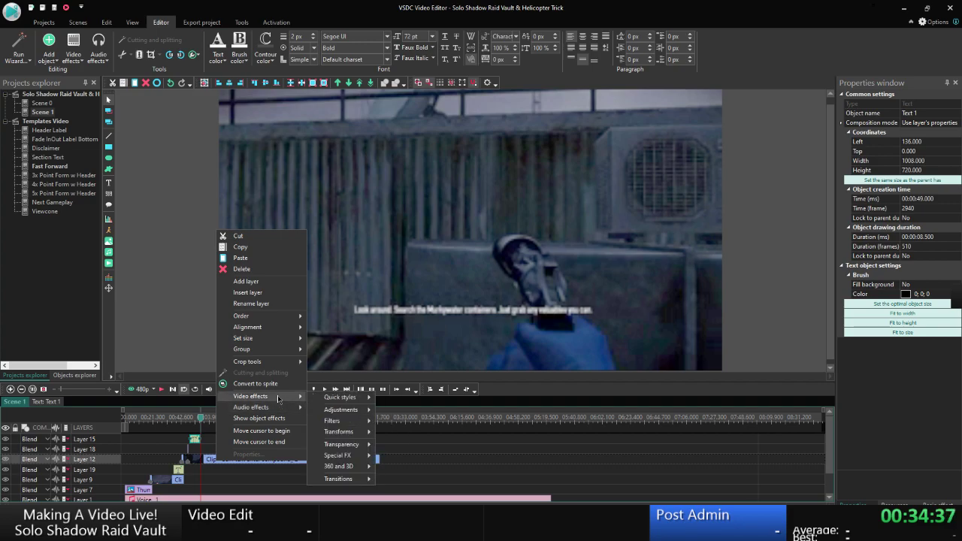
{"action": "mouse_move", "coordinate": [333, 434]}
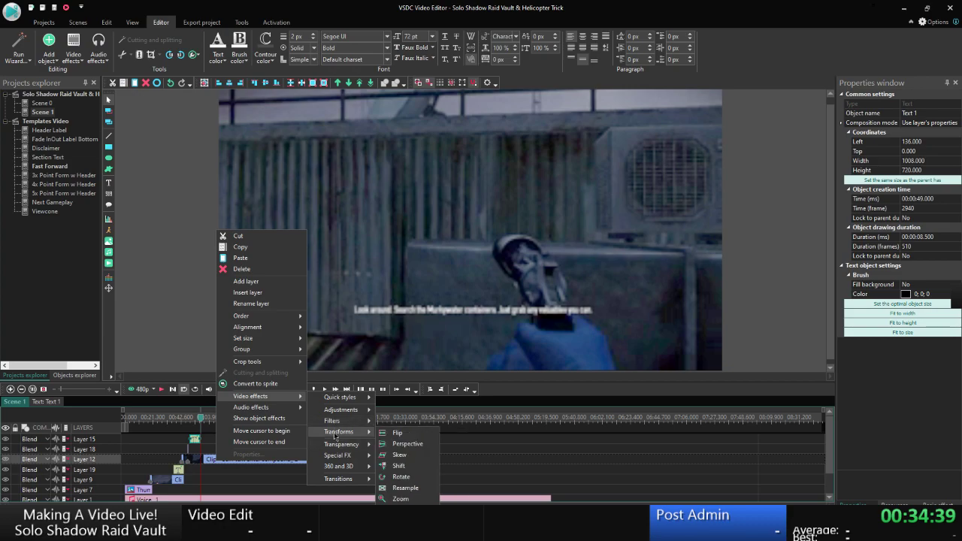
{"action": "left_click", "coordinate": [404, 497]}
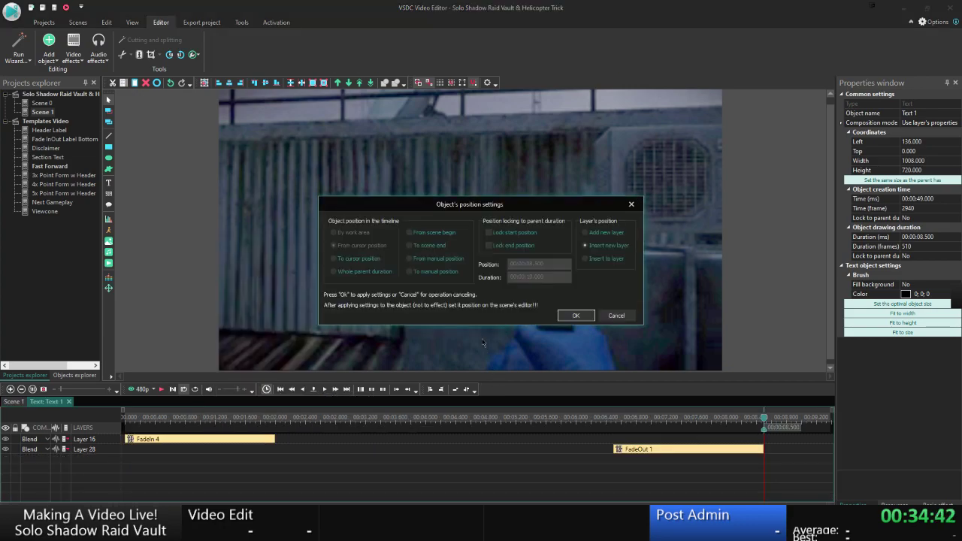
{"action": "left_click", "coordinate": [410, 260]}
{"action": "left_click", "coordinate": [575, 314]}
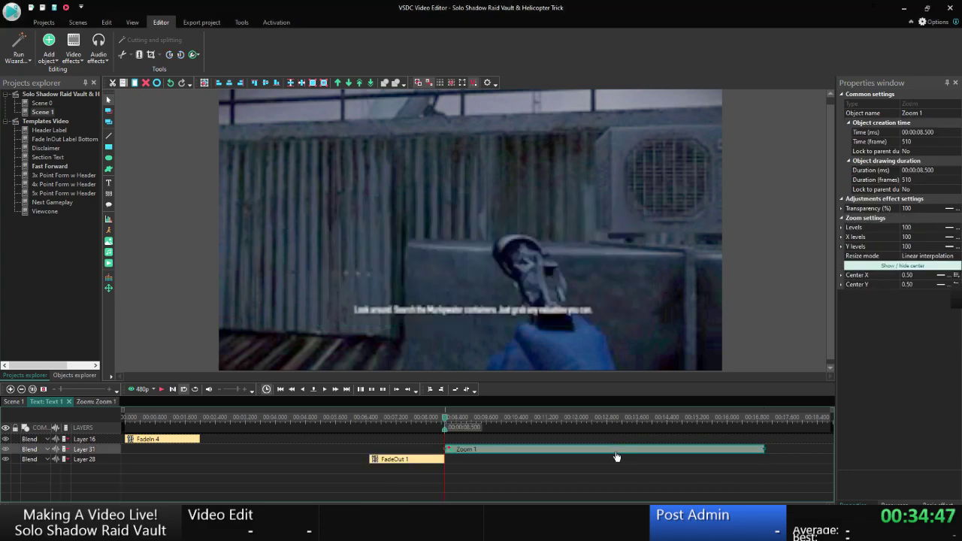
{"action": "left_click", "coordinate": [523, 465]}
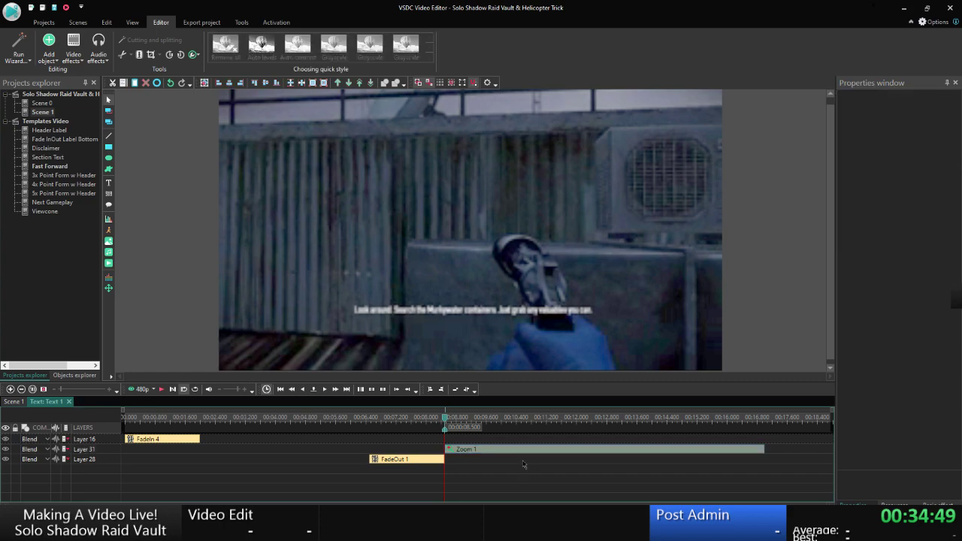
Try a level of 200 on the caption's zoom effect, and remove the effect from the caption.
{"action": "left_click", "coordinate": [535, 450]}
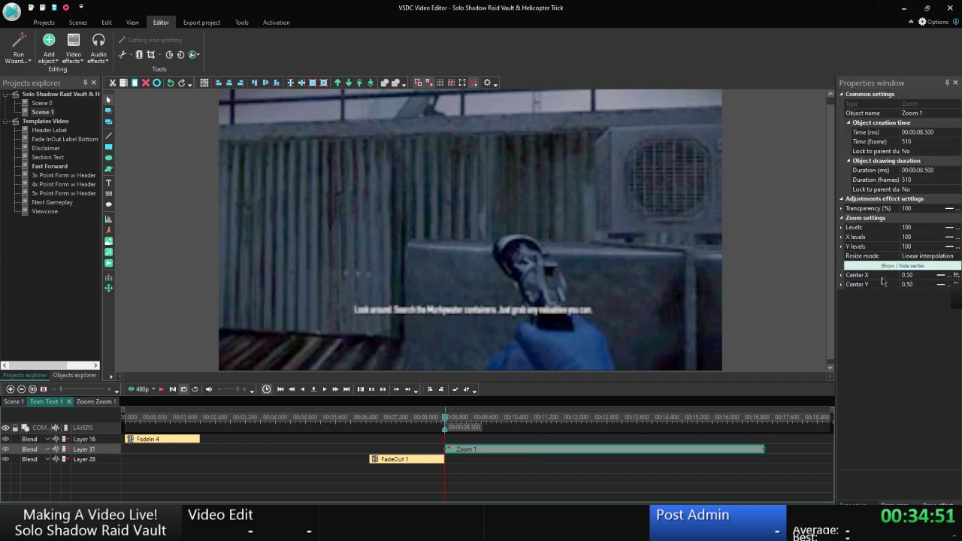
{"action": "left_click", "coordinate": [875, 232]}
{"action": "type", "text": "2"}
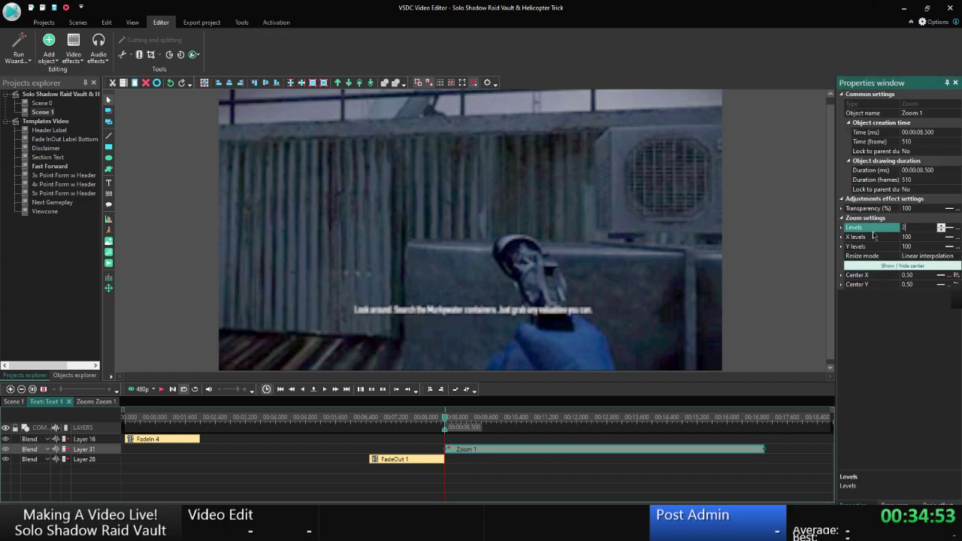
{"action": "type", "text": "00"}
{"action": "left_click", "coordinate": [891, 284]}
{"action": "left_click", "coordinate": [885, 229]}
{"action": "left_click", "coordinate": [9, 403]}
{"action": "left_click", "coordinate": [45, 401]}
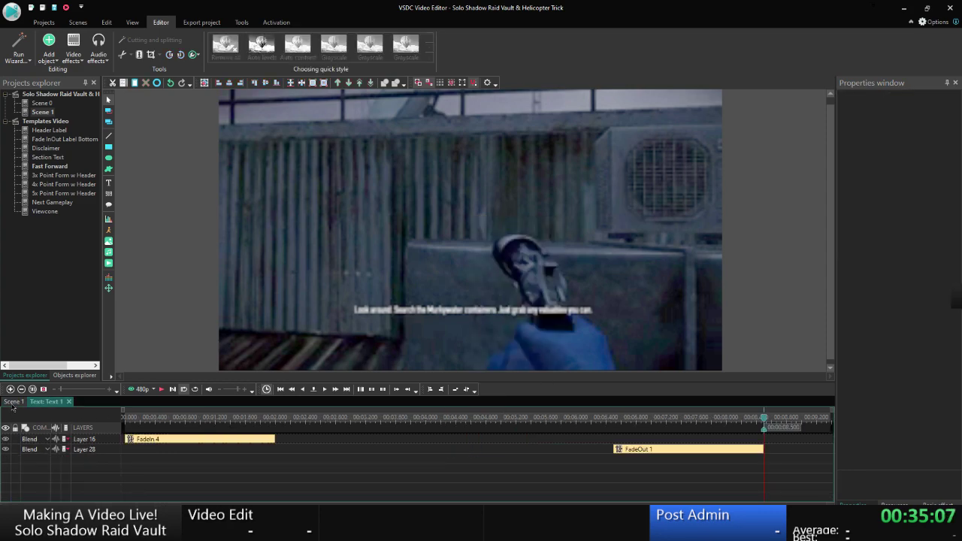
Add a zoom effect with a level of 200 to the Bain text clip in Scene 1, starting at the timeline cursor on a new layer.
{"action": "left_click", "coordinate": [13, 402]}
{"action": "right_click", "coordinate": [277, 459]}
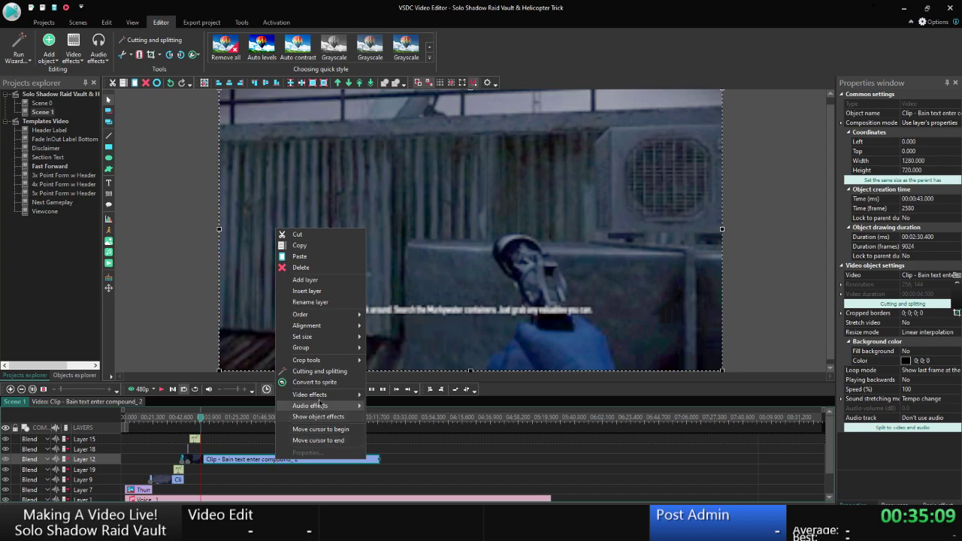
{"action": "mouse_move", "coordinate": [315, 394]}
{"action": "mouse_move", "coordinate": [398, 429]}
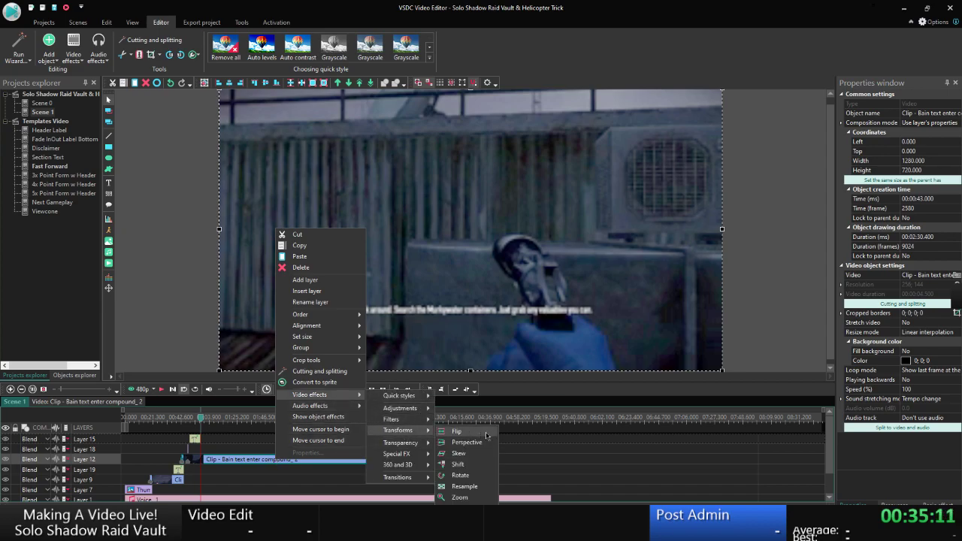
{"action": "left_click", "coordinate": [464, 493]}
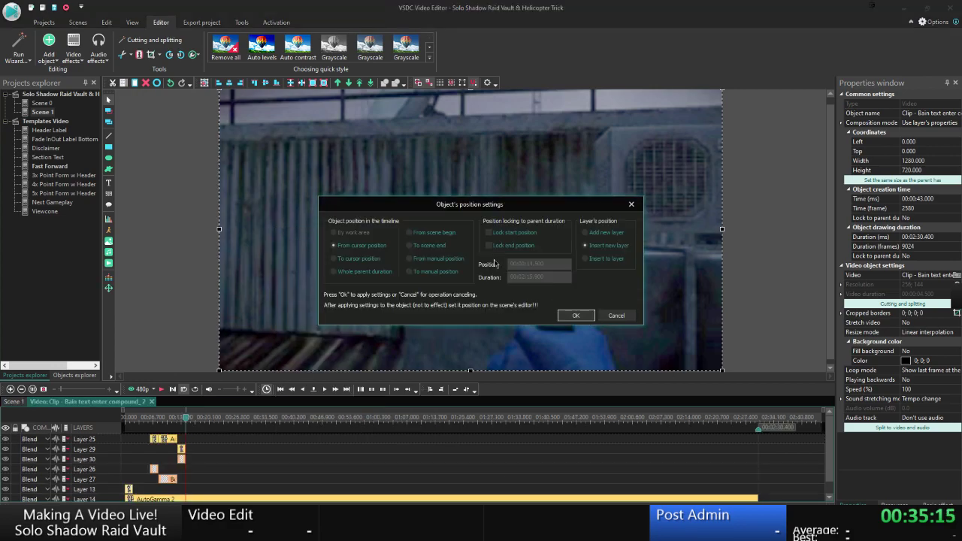
{"action": "left_click", "coordinate": [382, 247]}
{"action": "left_click", "coordinate": [574, 315]}
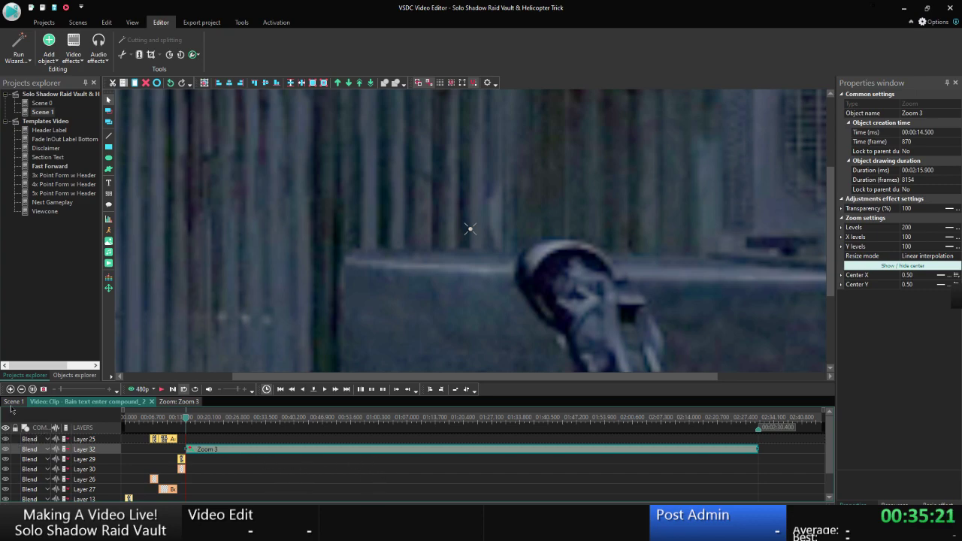
Try the Destination atop blend mode on the Bain text clip's layer in Scene 1, and set it to Source atop.
{"action": "left_click", "coordinate": [12, 403]}
{"action": "left_click", "coordinate": [47, 459]}
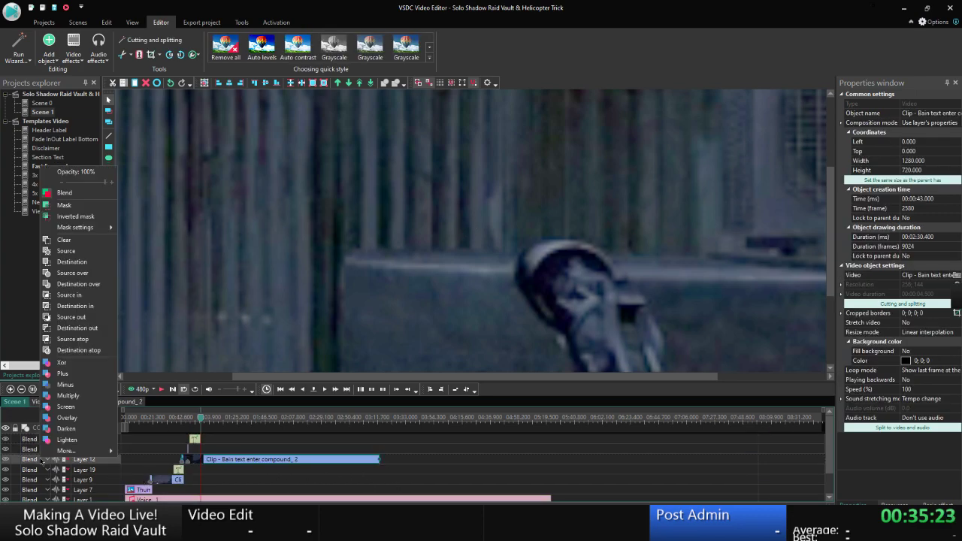
{"action": "left_click", "coordinate": [78, 350]}
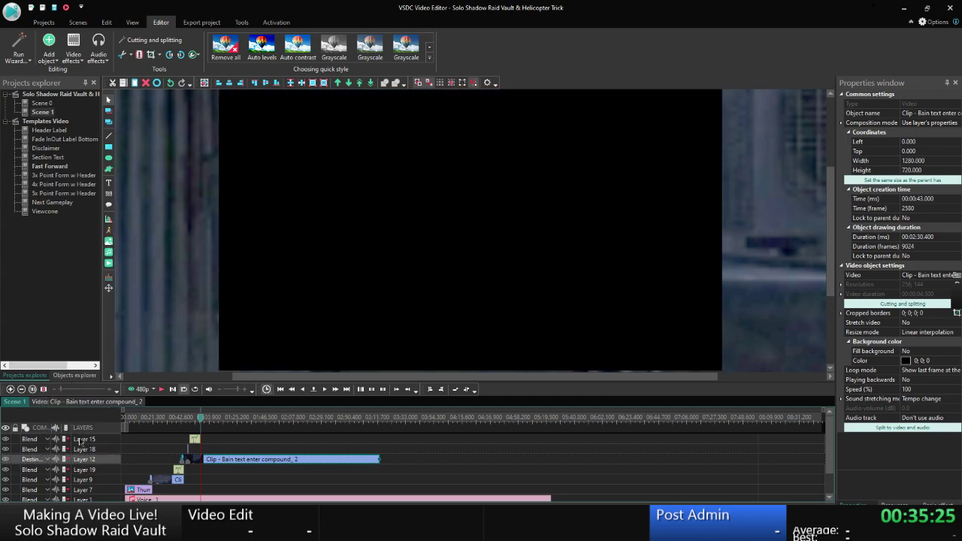
{"action": "left_click", "coordinate": [47, 460]}
{"action": "left_click", "coordinate": [66, 340]}
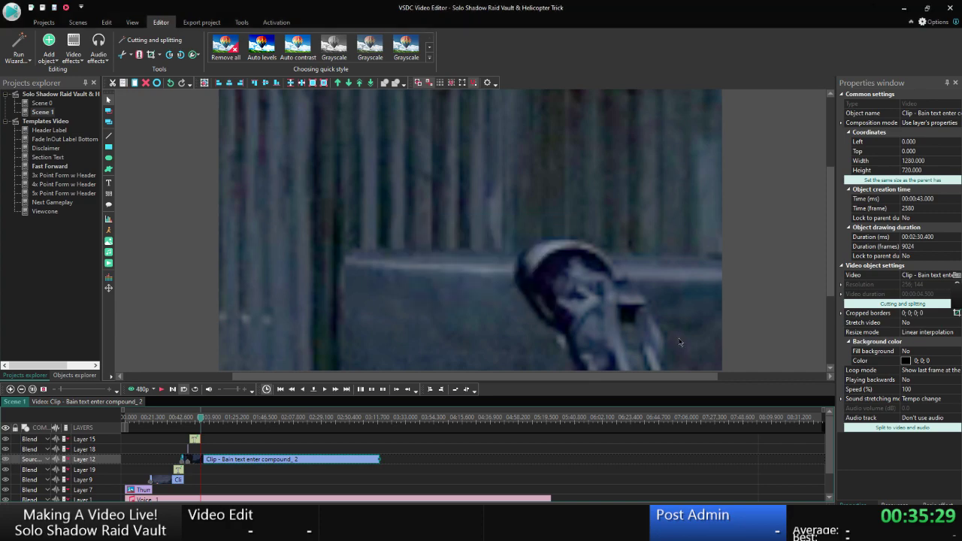
Set the Center Y of the Bain text clip's zoom effect to 0.90.
{"action": "double_click", "coordinate": [271, 460]}
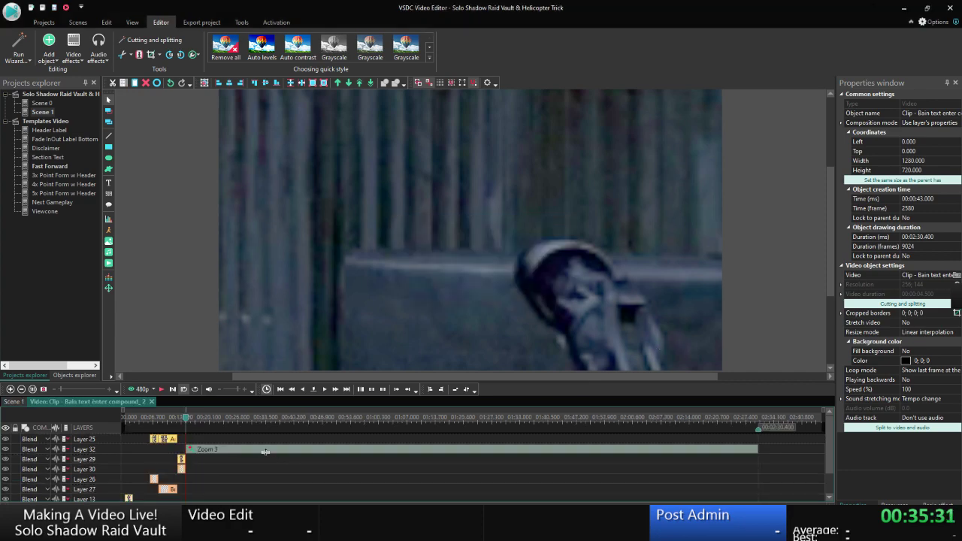
{"action": "left_click", "coordinate": [265, 451]}
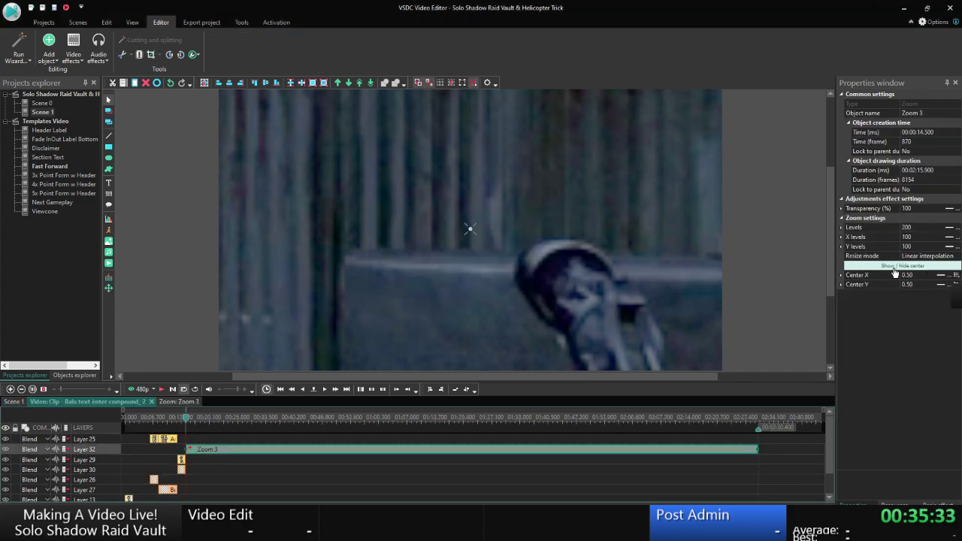
{"action": "left_click", "coordinate": [905, 276]}
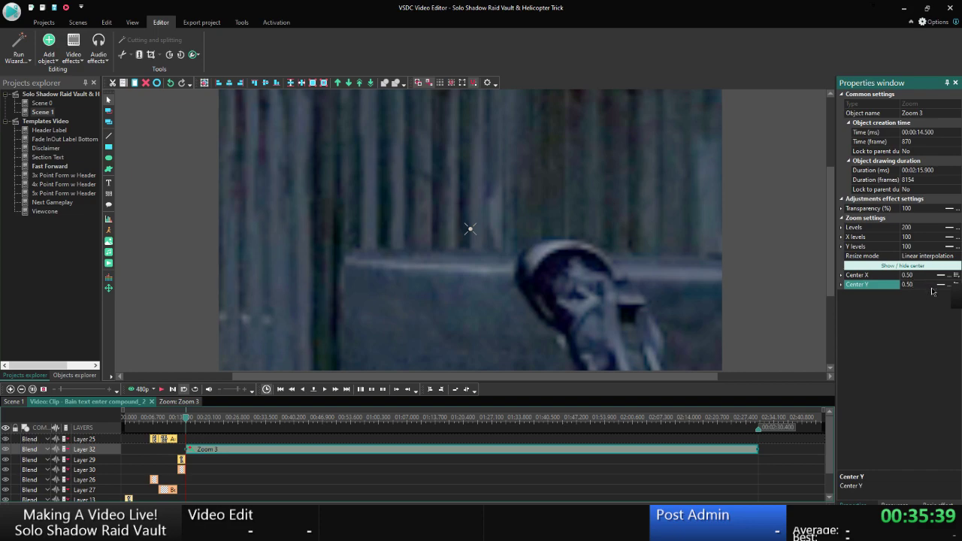
{"action": "scroll", "coordinate": [932, 289], "scroll_direction": "down", "scroll_amount": 3}
{"action": "scroll", "coordinate": [932, 284], "scroll_direction": "up", "scroll_amount": 4}
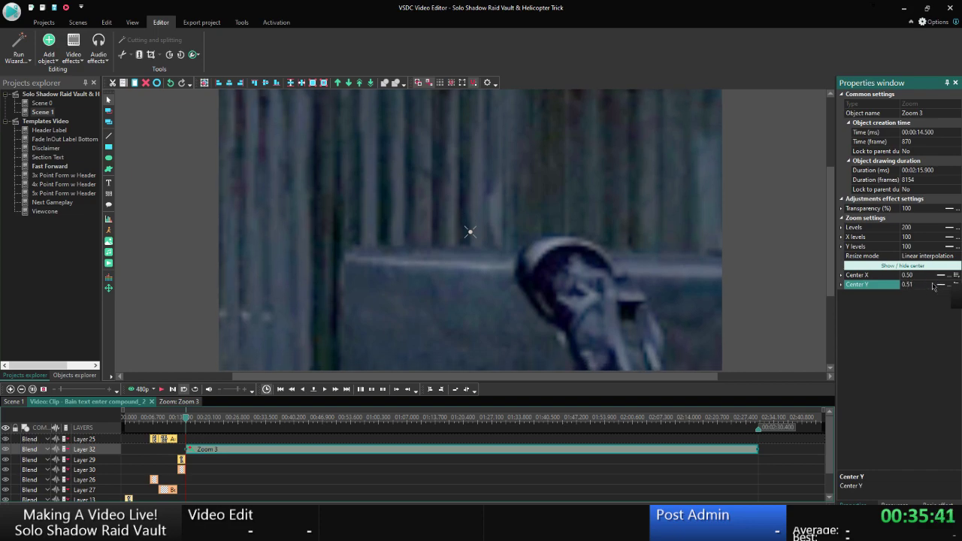
{"action": "left_click_drag", "start_coordinate": [932, 286], "coordinate": [932, 286]}
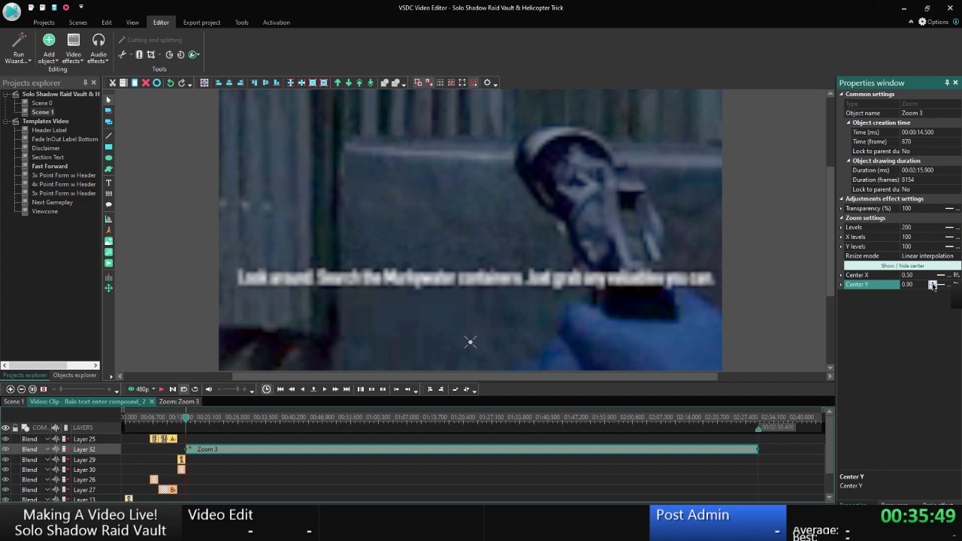
Try a level of 150 on the clip's zoom effect, and set the level to 175.
{"action": "left_click", "coordinate": [891, 228]}
{"action": "type", "text": "150"}
{"action": "key", "text": "Return"}
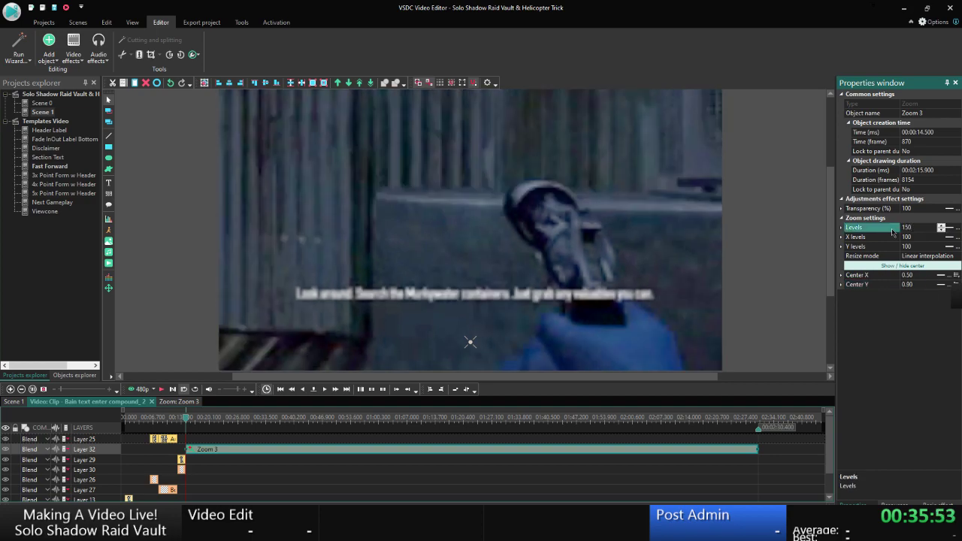
{"action": "key", "text": "Return"}
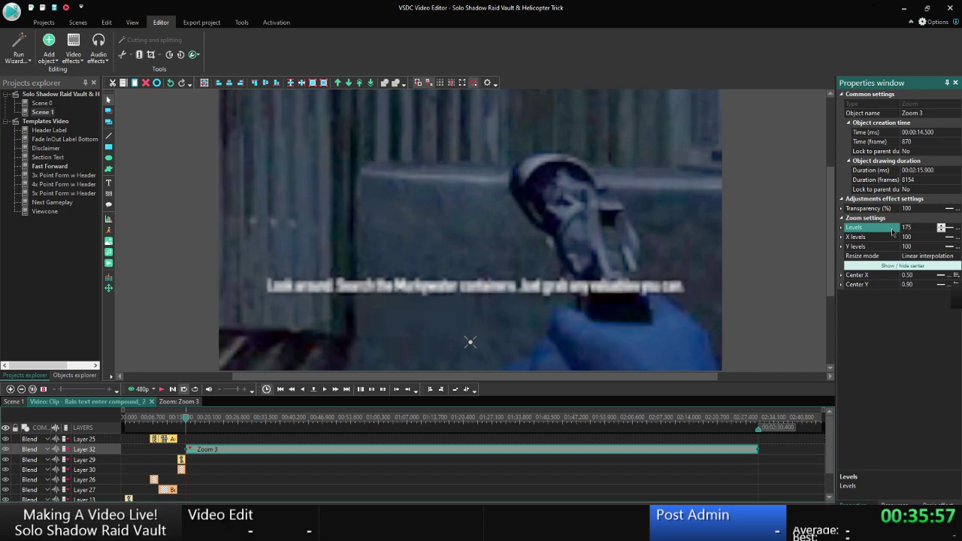
Duplicate the clip's zoom effect and move the copy to start at 00:00:12.500.
{"action": "left_click", "coordinate": [291, 388]}
{"action": "left_click", "coordinate": [208, 464]}
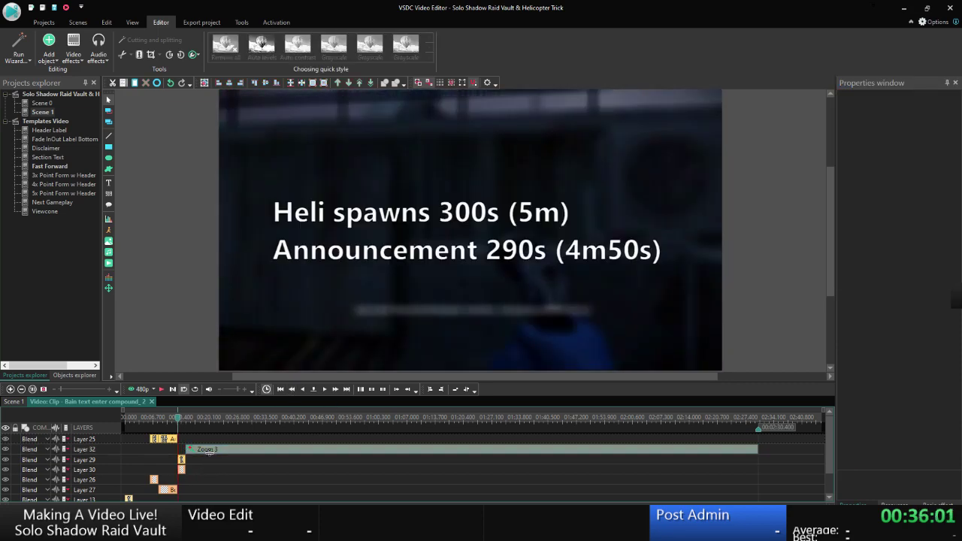
{"action": "left_click", "coordinate": [211, 451]}
{"action": "key", "text": "ctrl+v"}
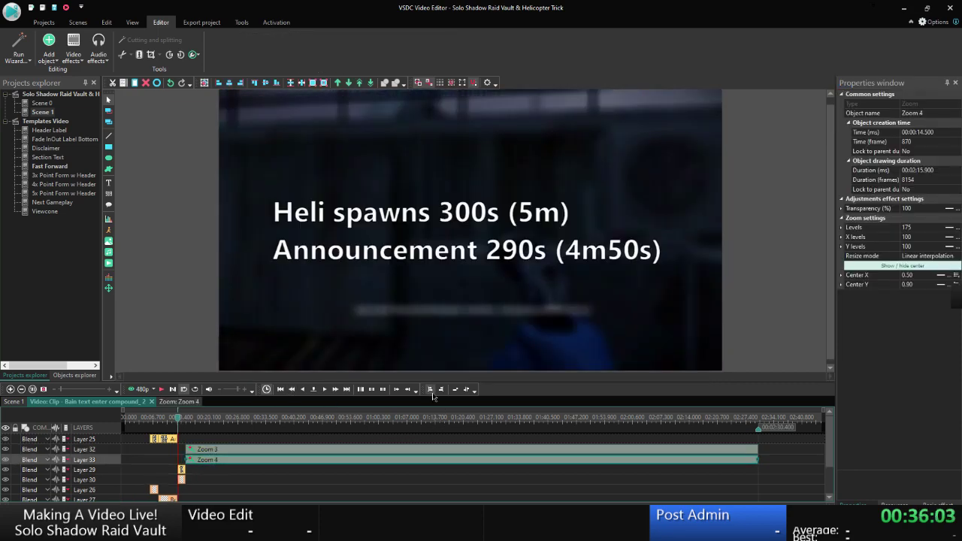
{"action": "left_click", "coordinate": [431, 390]}
Set the copied zoom effect's duration to 120 frames and make its level ramp from 100 to 175.
{"action": "left_click", "coordinate": [882, 182]}
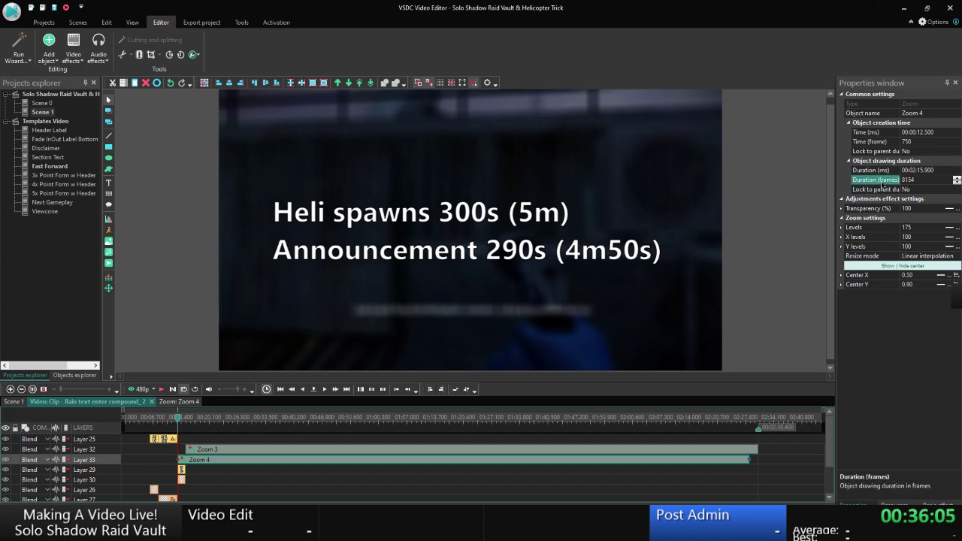
{"action": "type", "text": "120"}
{"action": "key", "text": "Return"}
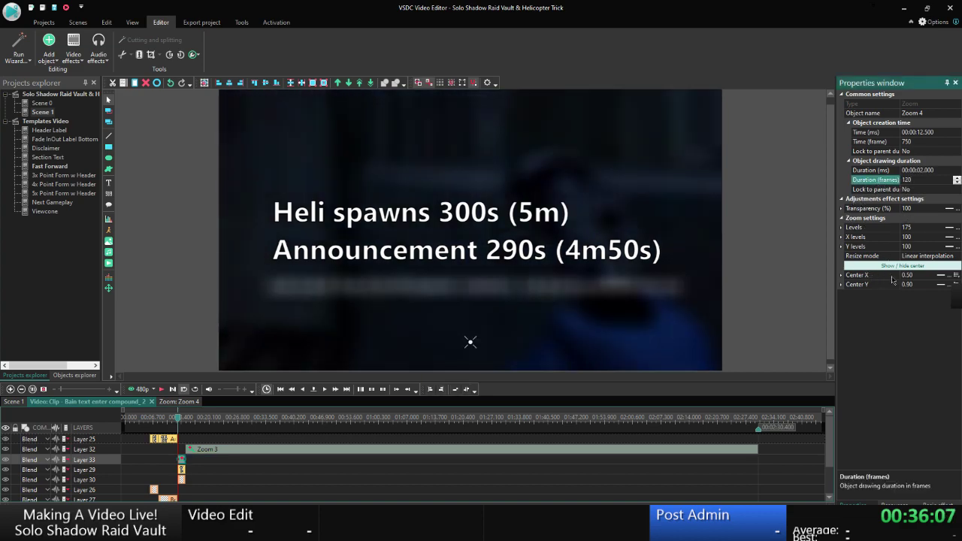
{"action": "left_click", "coordinate": [915, 227]}
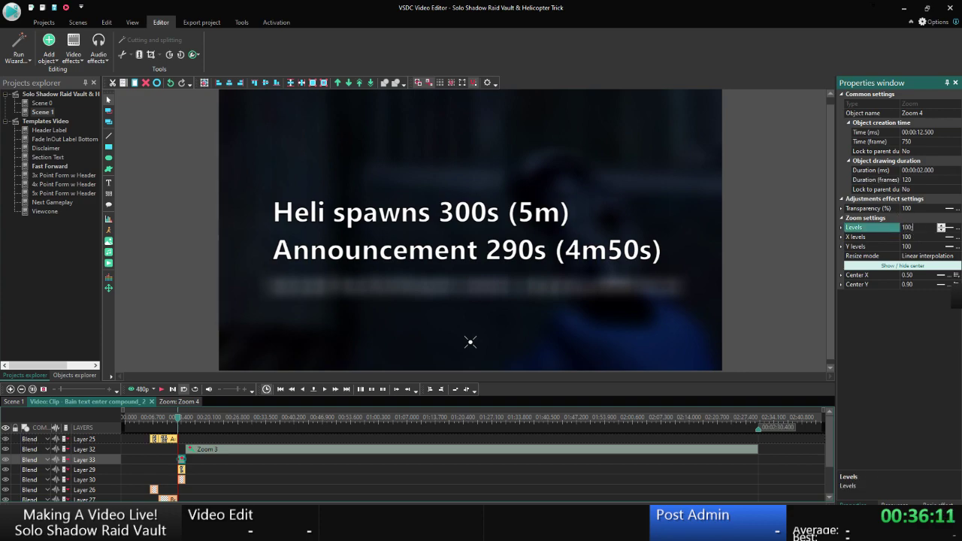
{"action": "key", "text": "Return"}
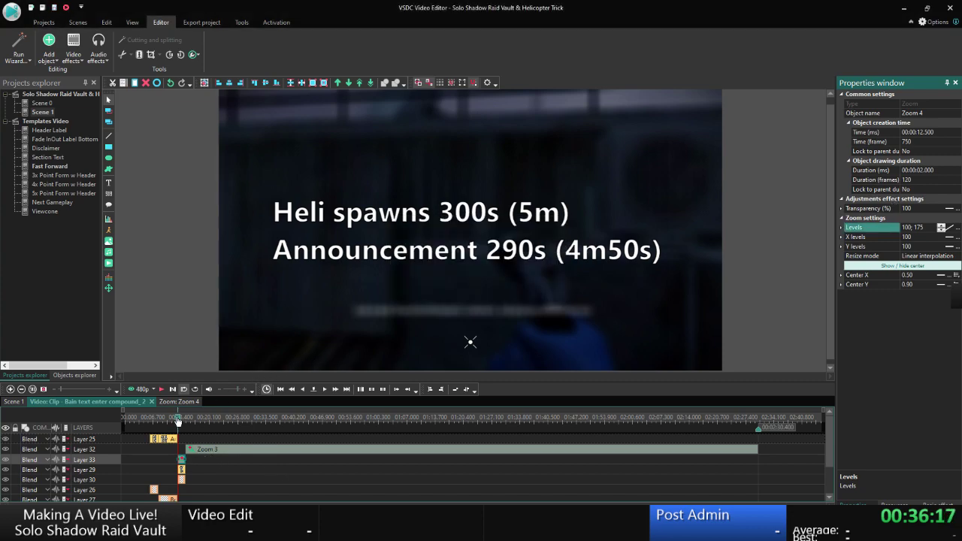
Preview the scene from the start of the Bain text clip, compare the zoom timing with the WordPad script, and close the preview.
{"action": "left_click_drag", "start_coordinate": [177, 420], "coordinate": [125, 421]}
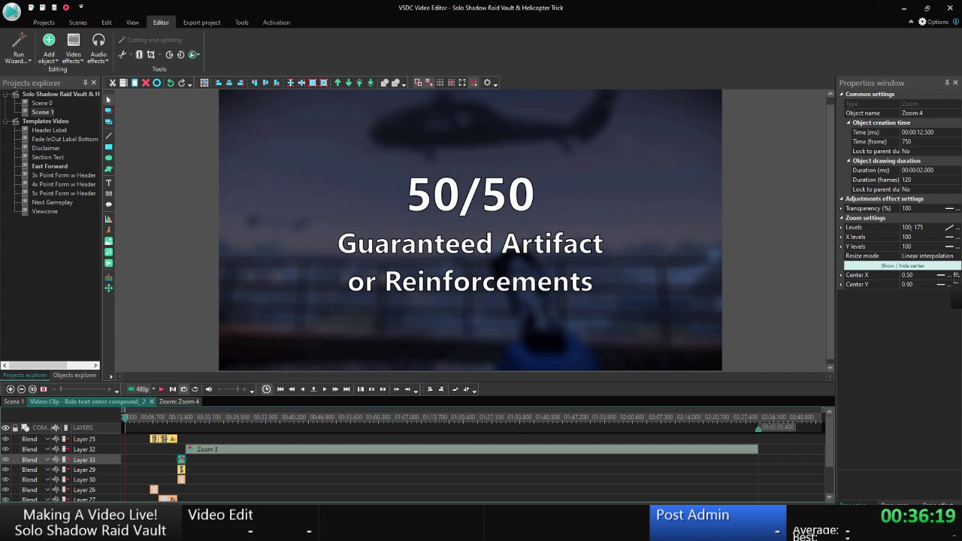
{"action": "key", "text": "alt+Tab"}
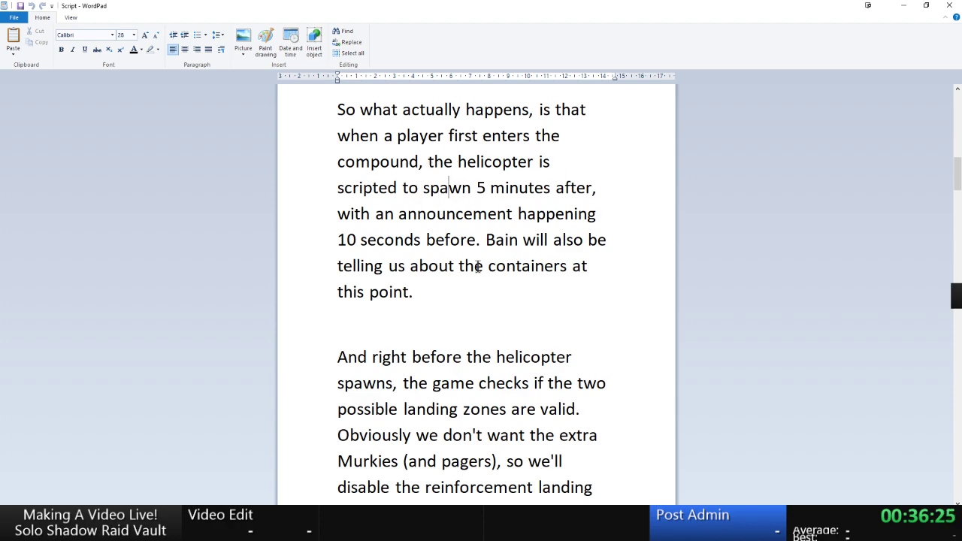
{"action": "key", "text": "alt+Tab"}
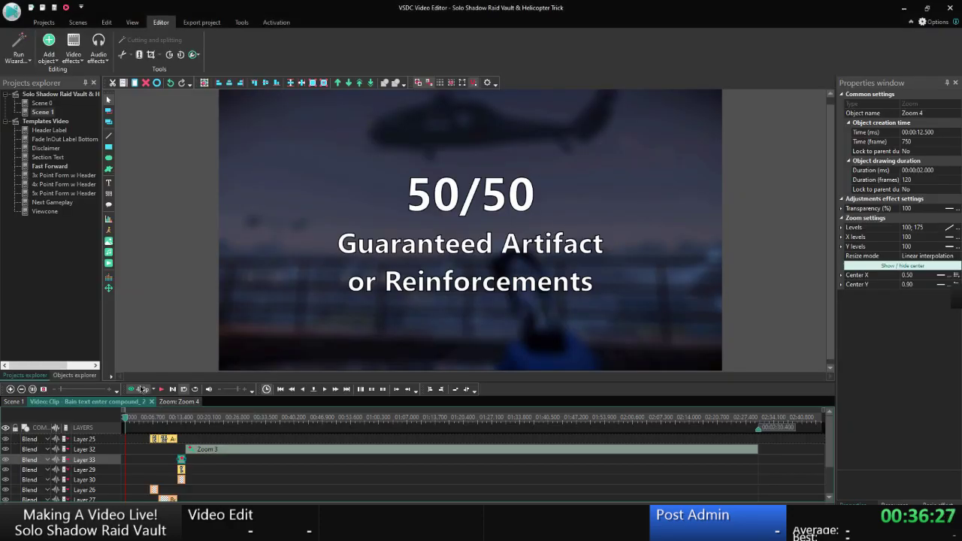
{"action": "left_click", "coordinate": [142, 390]}
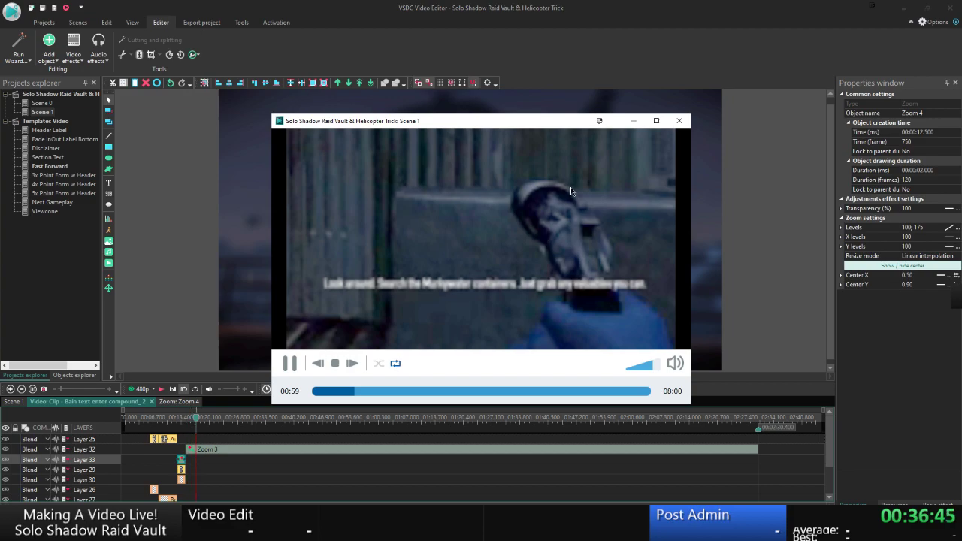
{"action": "key", "text": "alt+Tab"}
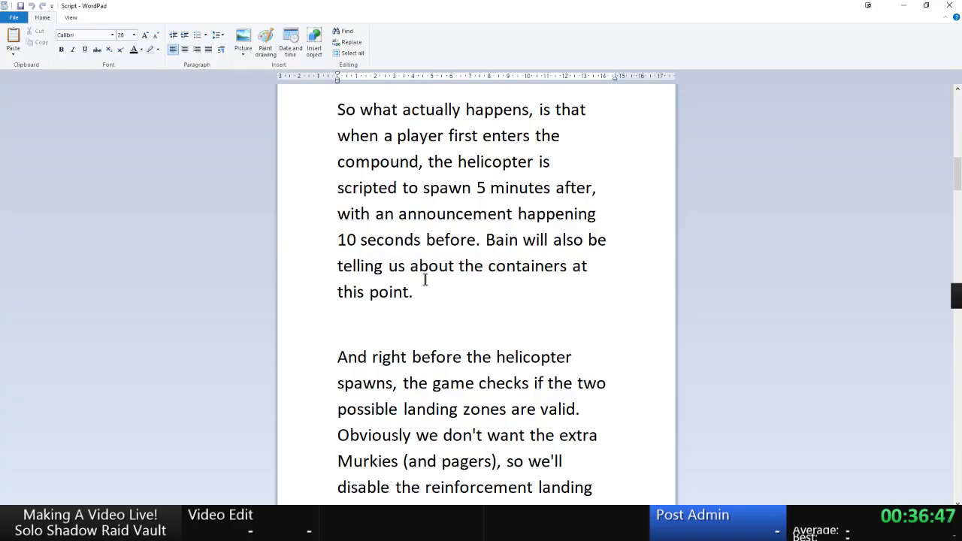
{"action": "key", "text": "alt+Tab"}
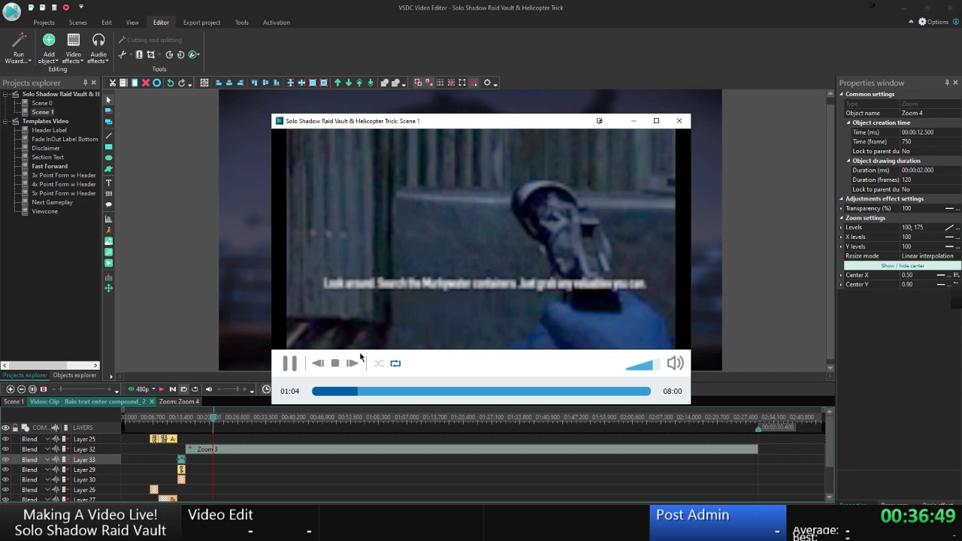
{"action": "left_click", "coordinate": [293, 364]}
{"action": "left_click", "coordinate": [677, 121]}
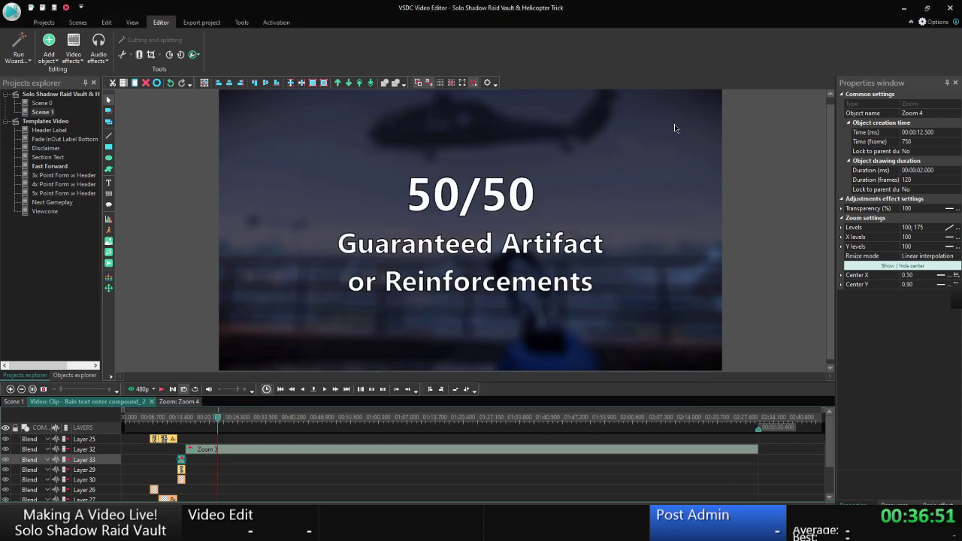
Place the timeline cursor at the start of the longer zoom effect on the Bain text clip.
{"action": "left_click", "coordinate": [201, 451]}
{"action": "right_click", "coordinate": [202, 449]}
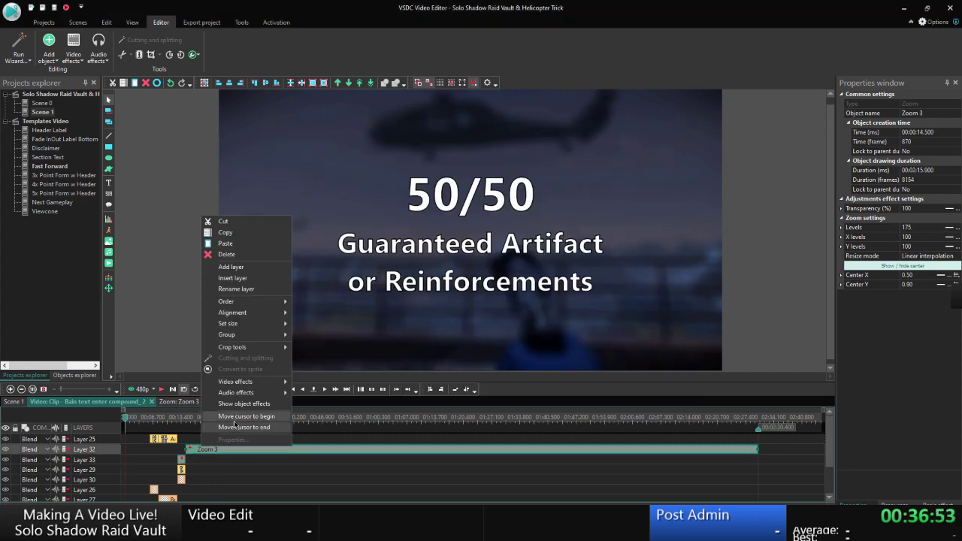
{"action": "left_click", "coordinate": [233, 424]}
{"action": "left_click", "coordinate": [105, 529]}
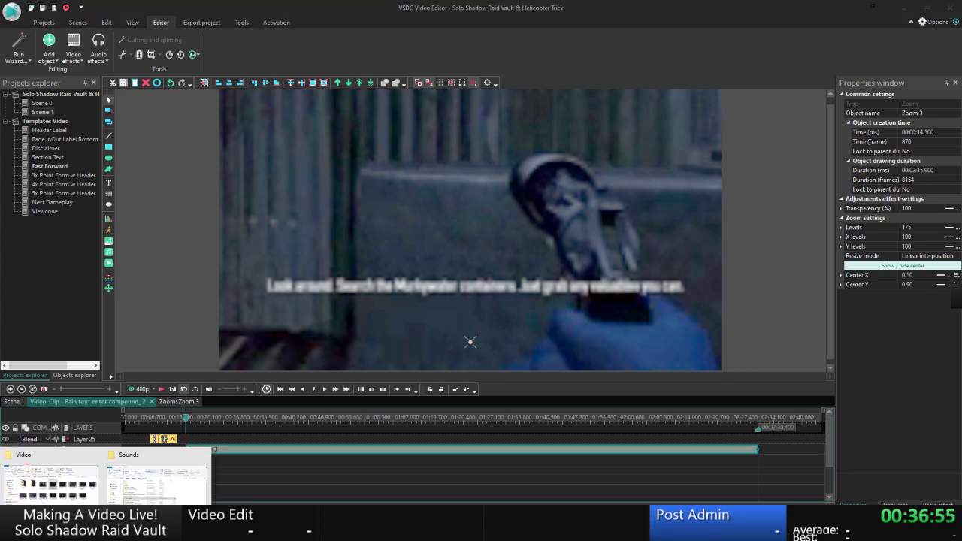
{"action": "left_click", "coordinate": [78, 483]}
{"action": "left_click", "coordinate": [473, 344]}
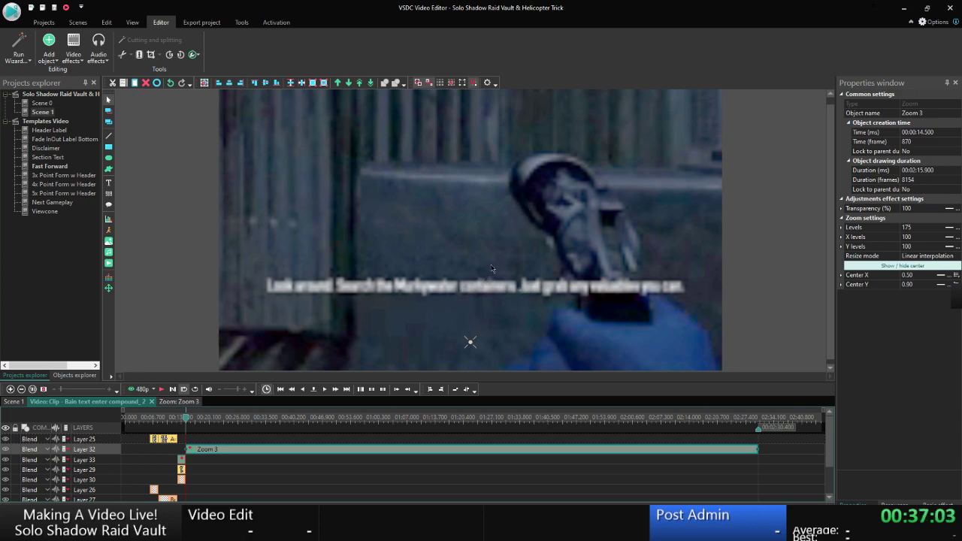
Switch to File Explorer, open the Assets > Misc > Arrows folder and show its files as large icons.
{"action": "left_click", "coordinate": [109, 526]}
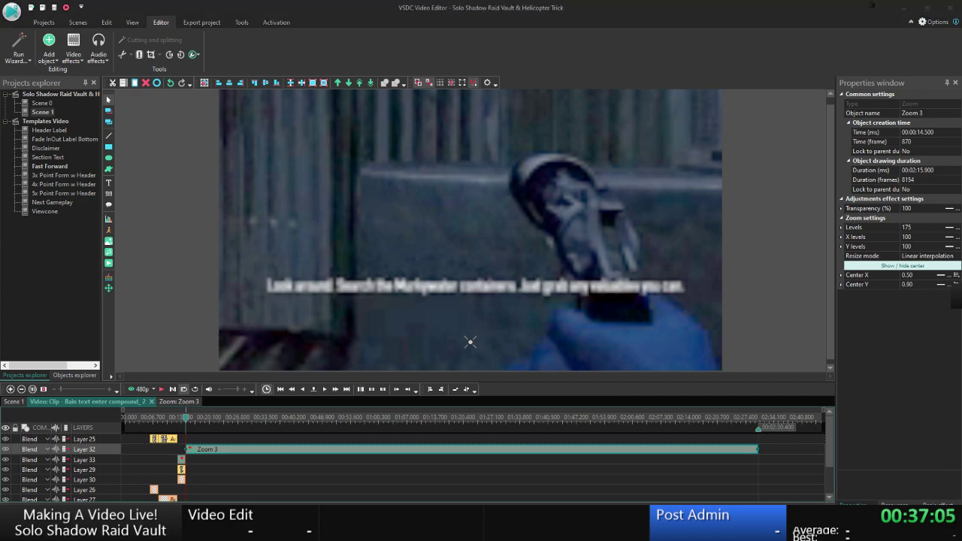
{"action": "left_click", "coordinate": [124, 493]}
{"action": "key", "text": "BackSpace"}
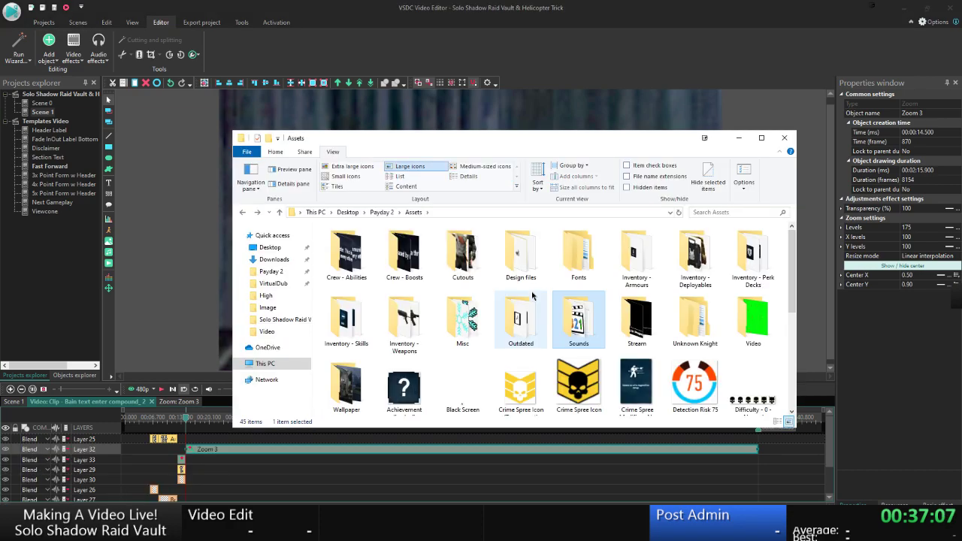
{"action": "key", "text": "Right"}
{"action": "key", "text": "Right"}
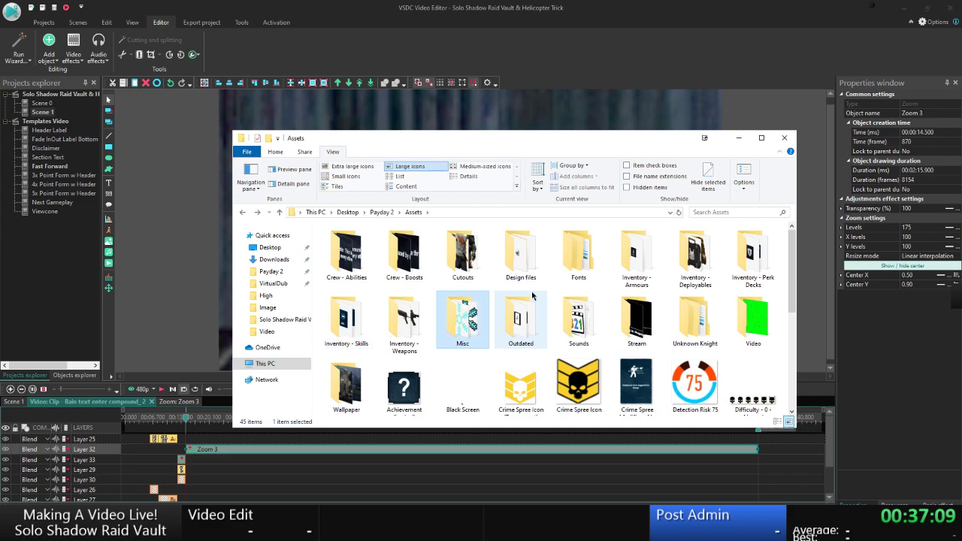
{"action": "key", "text": "Return"}
{"action": "key", "text": "Right"}
{"action": "key", "text": "Left"}
{"action": "key", "text": "Return"}
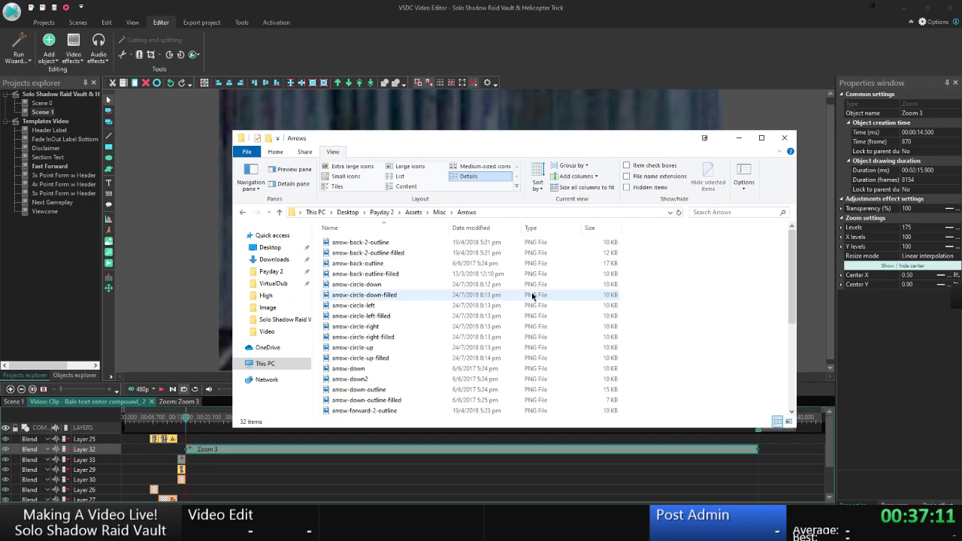
{"action": "left_click", "coordinate": [410, 167]}
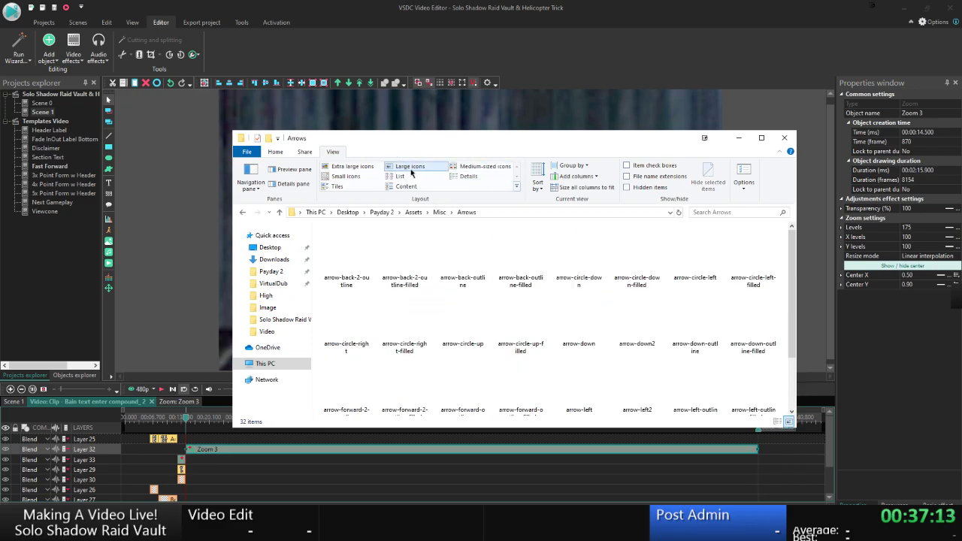
Add the arrow-down-outline-filled image to the Bain text clip and fit it to the parent's size.
{"action": "left_click", "coordinate": [696, 379]}
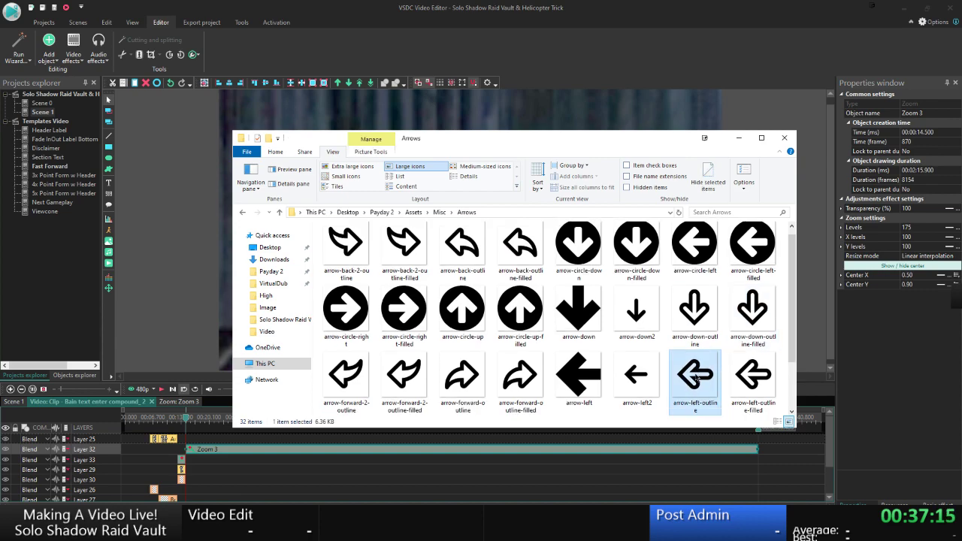
{"action": "scroll", "coordinate": [690, 373], "scroll_direction": "down", "scroll_amount": 1}
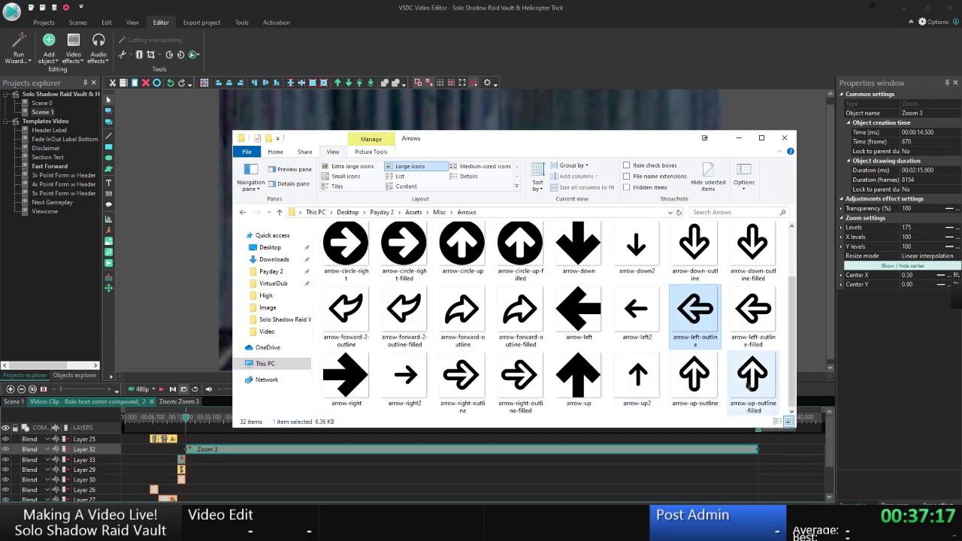
{"action": "left_click_drag", "start_coordinate": [742, 259], "coordinate": [597, 211]}
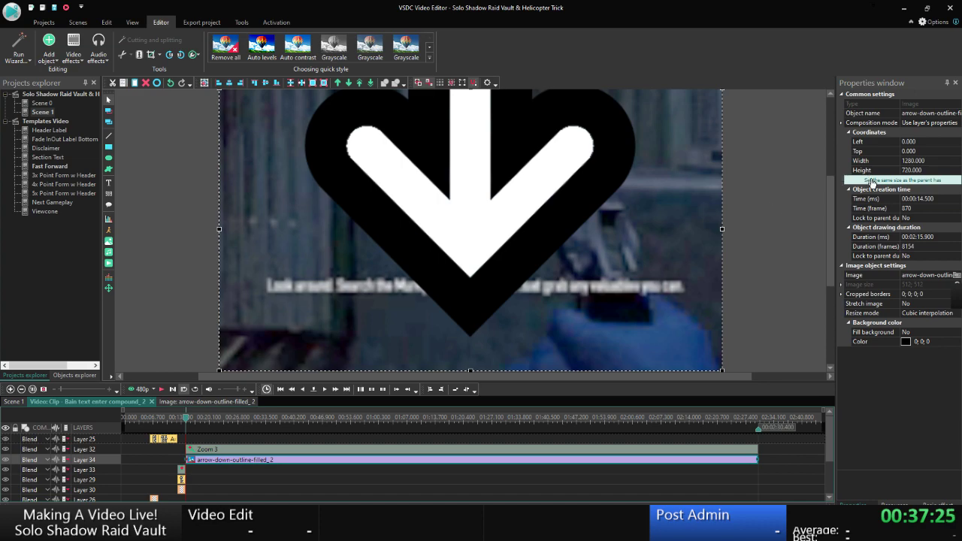
{"action": "left_click", "coordinate": [872, 181]}
{"action": "mouse_move", "coordinate": [827, 205]}
{"action": "left_mouse_down"}
{"action": "mouse_move", "coordinate": [830, 228]}
{"action": "mouse_move", "coordinate": [829, 213]}
{"action": "left_mouse_up"}
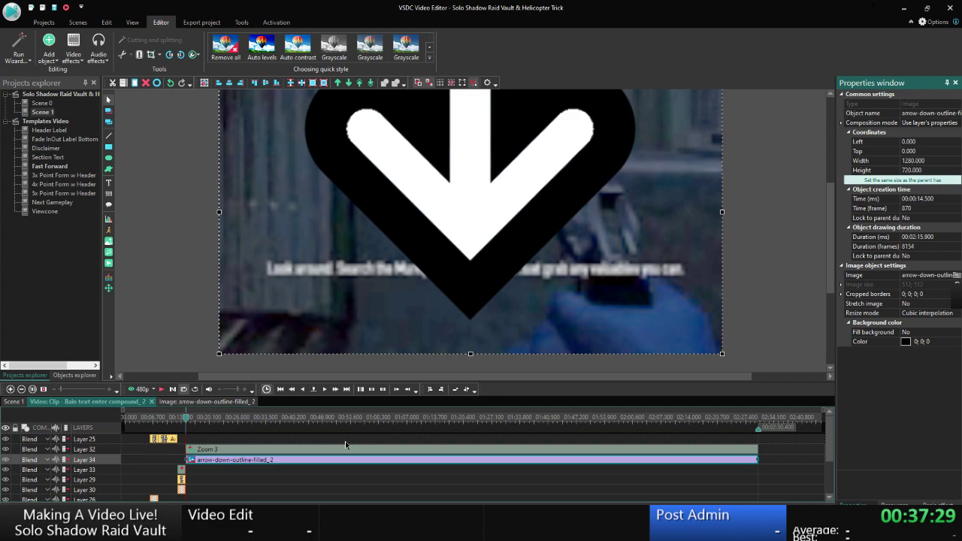
Cut the arrow image out of the Bain text clip, paste it into Scene 1 and place its layer above the clip.
{"action": "left_click", "coordinate": [263, 464]}
{"action": "key", "text": "ctrl+x"}
{"action": "left_click", "coordinate": [16, 403]}
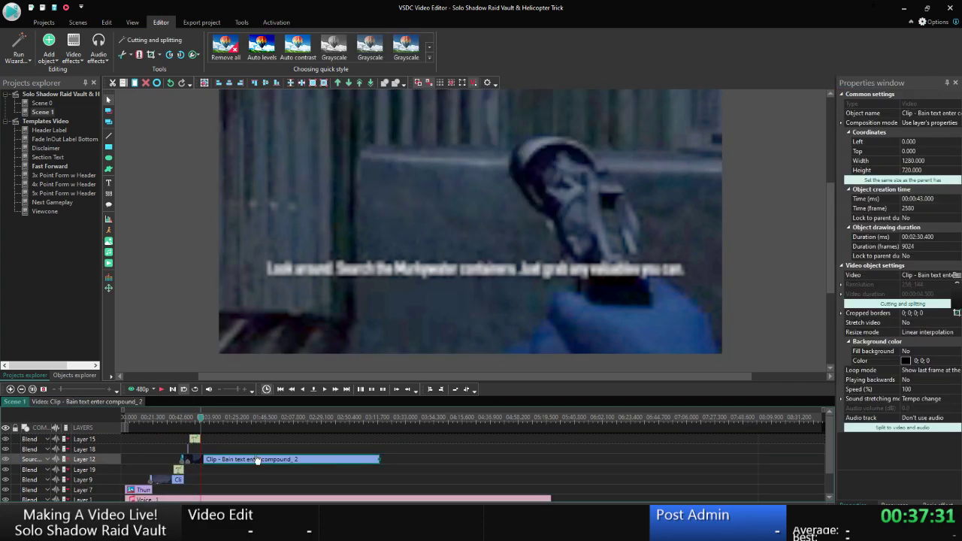
{"action": "key", "text": "ctrl+v"}
{"action": "left_click", "coordinate": [430, 390]}
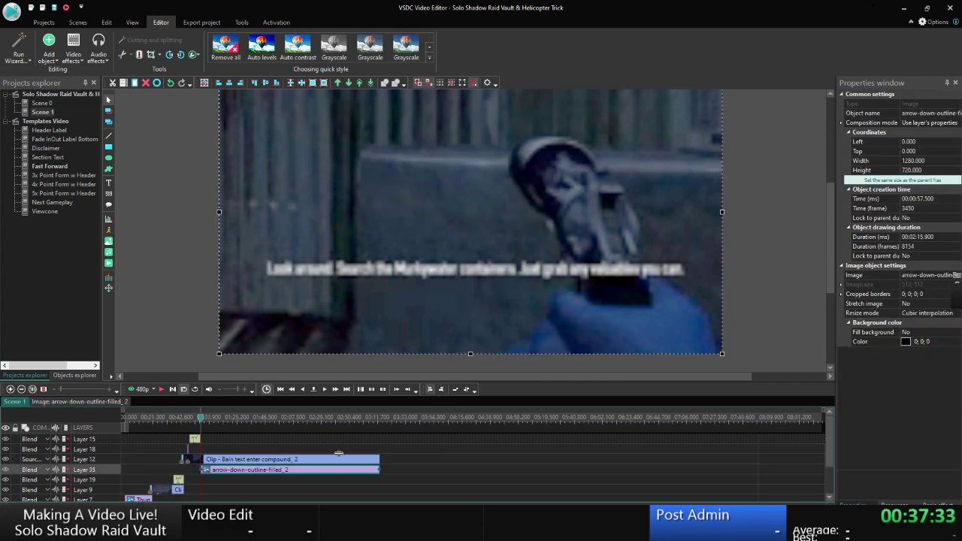
{"action": "left_click_drag", "start_coordinate": [87, 471], "coordinate": [88, 458]}
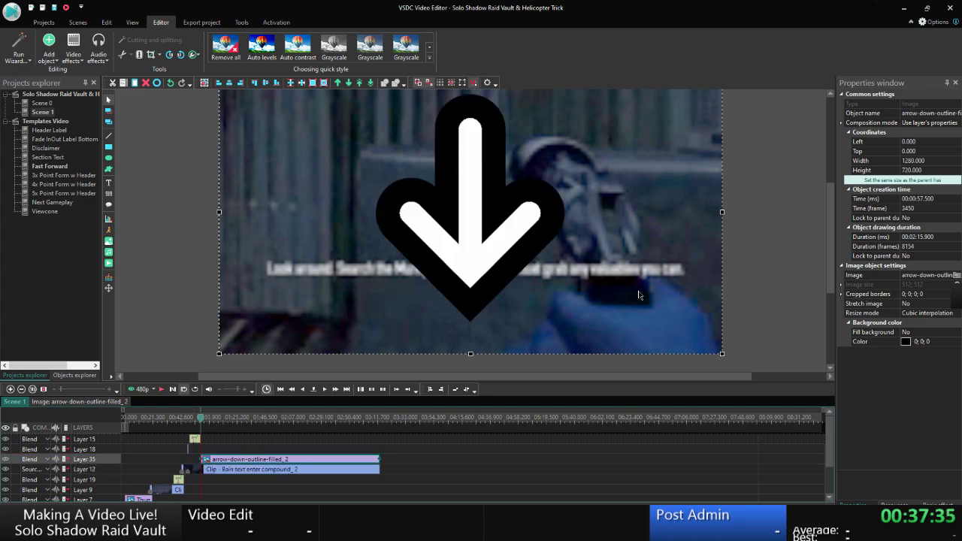
Set the arrow image's width and height to 300.
{"action": "left_click", "coordinate": [829, 95]}
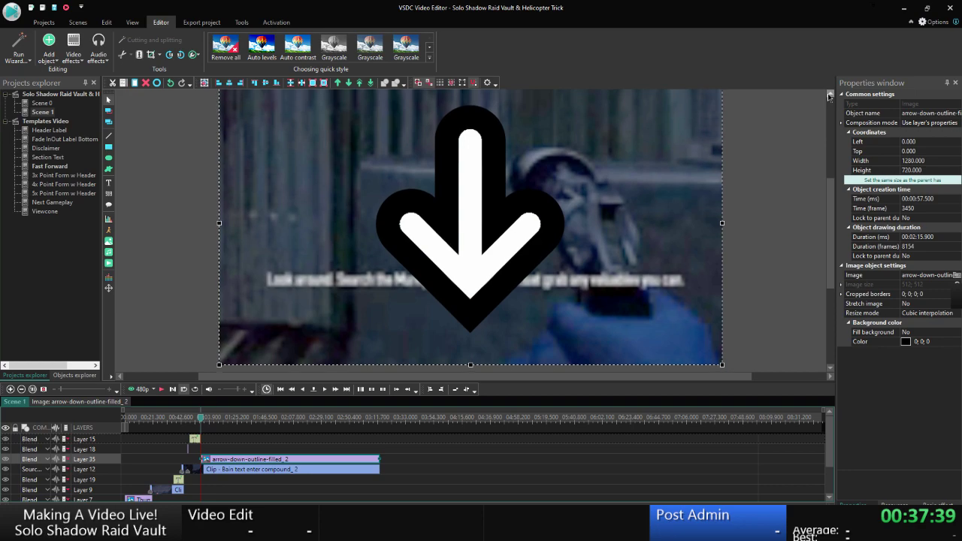
{"action": "left_click", "coordinate": [881, 163]}
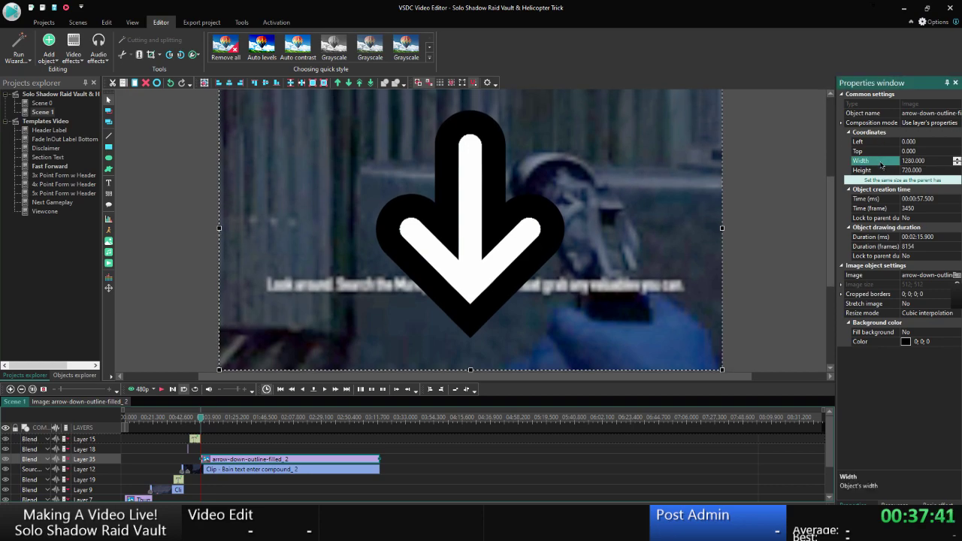
{"action": "type", "text": "300"}
{"action": "key", "text": "Return"}
{"action": "left_click", "coordinate": [881, 170]}
{"action": "type", "text": "300"}
{"action": "key", "text": "Return"}
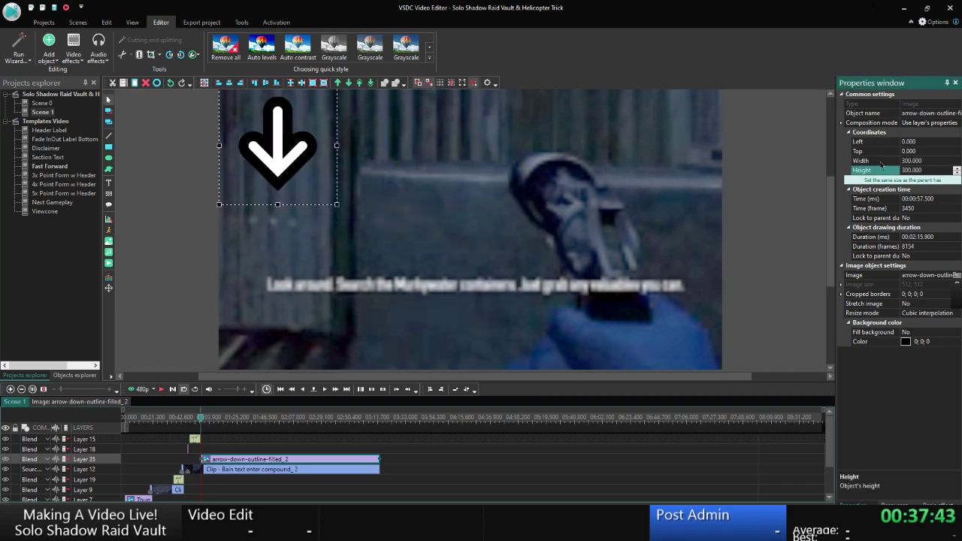
Move the arrow above the subtitle to about 623, 158 and add a Rotate effect of 30 degrees for its whole duration.
{"action": "left_click_drag", "start_coordinate": [276, 147], "coordinate": [518, 208]}
{"action": "right_click", "coordinate": [518, 209]}
{"action": "mouse_move", "coordinate": [560, 362]}
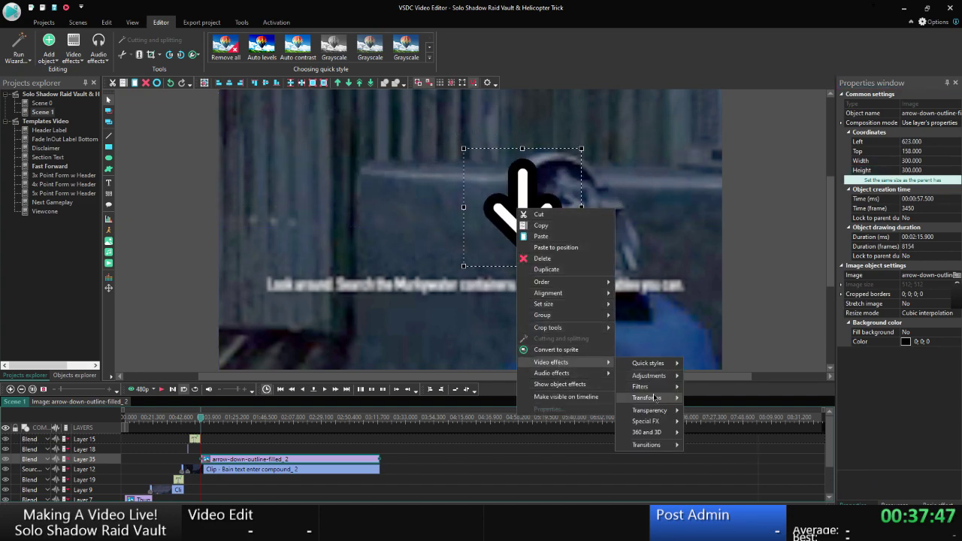
{"action": "mouse_move", "coordinate": [647, 397]}
{"action": "left_click", "coordinate": [709, 431]}
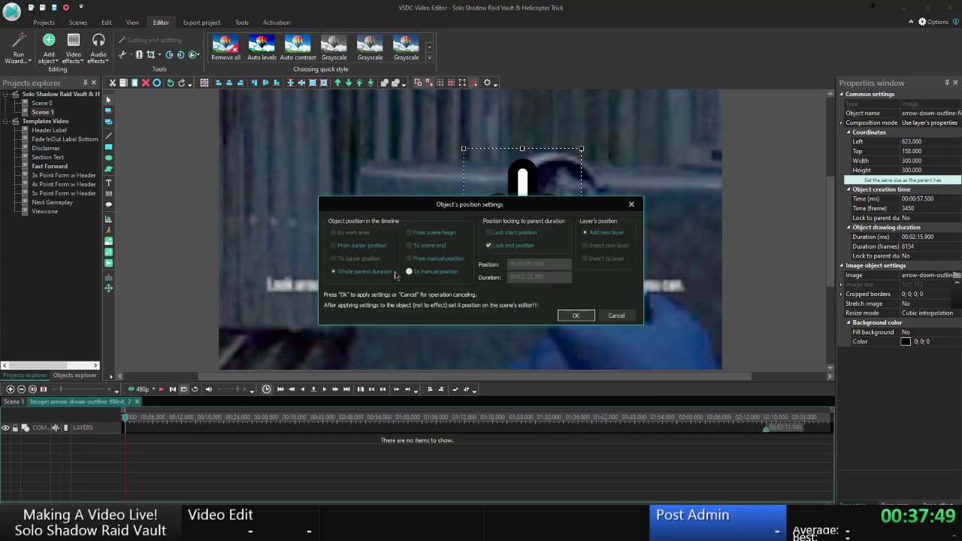
{"action": "left_click", "coordinate": [574, 315]}
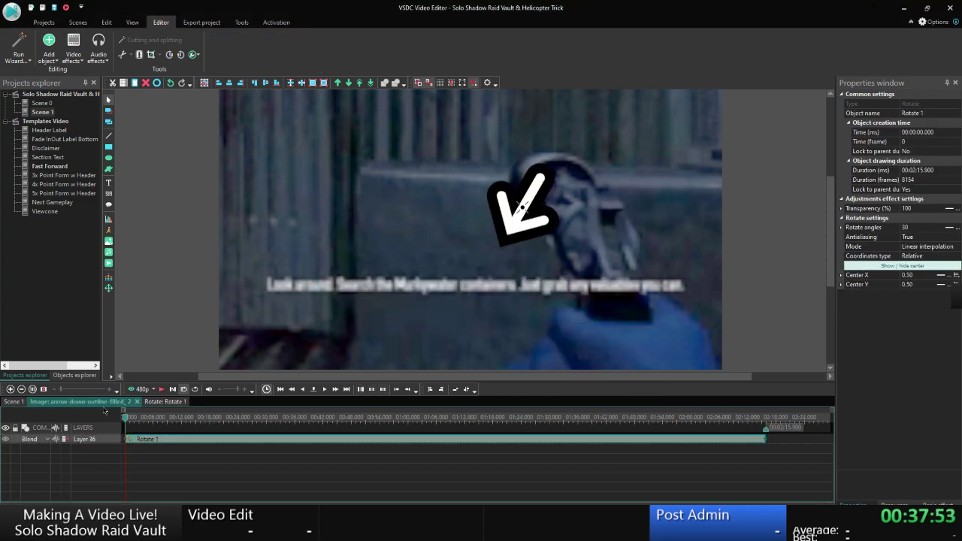
Return to Scene 1, move the rotated arrow to about 585, 196, closer to the subtitle, and save the project.
{"action": "left_click", "coordinate": [12, 401]}
{"action": "left_click_drag", "start_coordinate": [536, 197], "coordinate": [525, 212]}
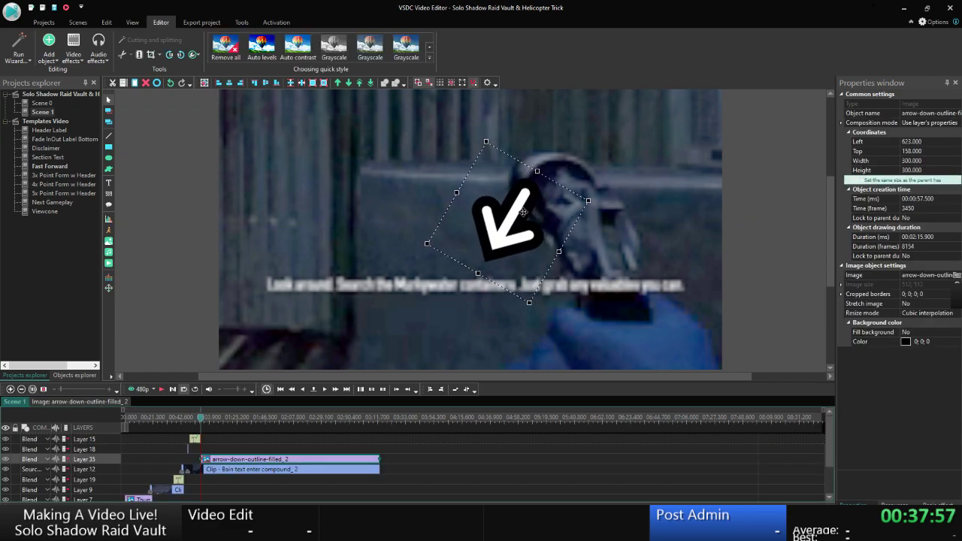
{"action": "left_click", "coordinate": [759, 191]}
{"action": "key", "text": "ctrl+s"}
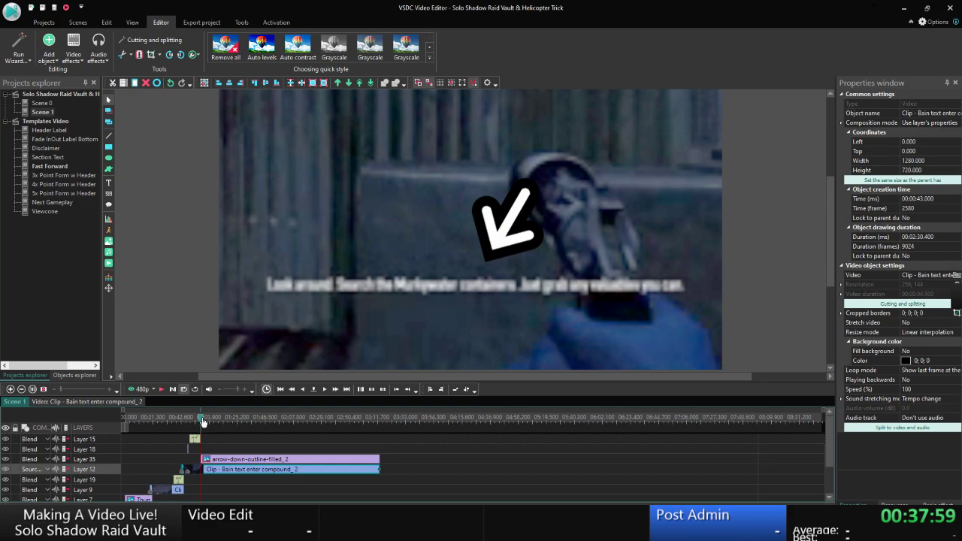
Preview the scene from early in the Bain text clip and again from the Heli spawns text to check the arrow's timing.
{"action": "left_click_drag", "start_coordinate": [202, 422], "coordinate": [186, 419]}
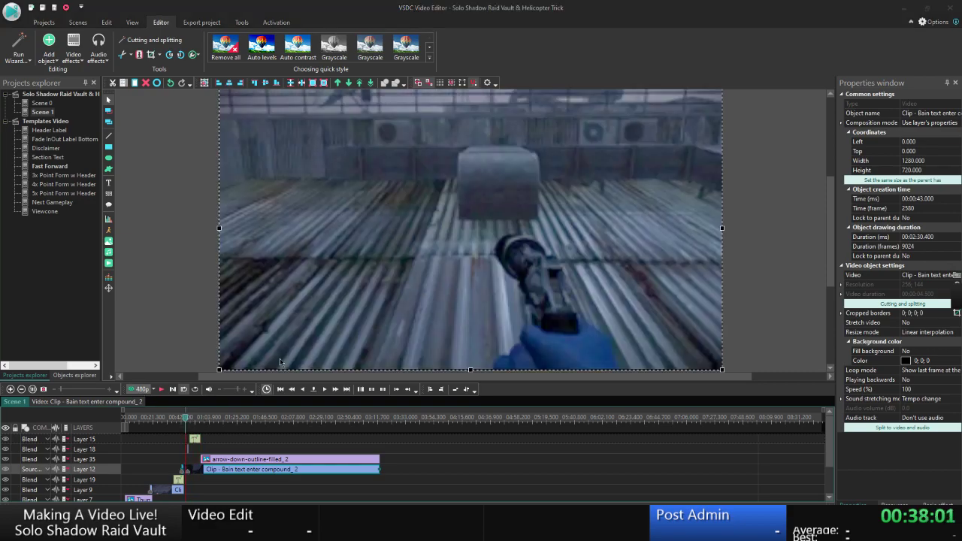
{"action": "left_click", "coordinate": [280, 359]}
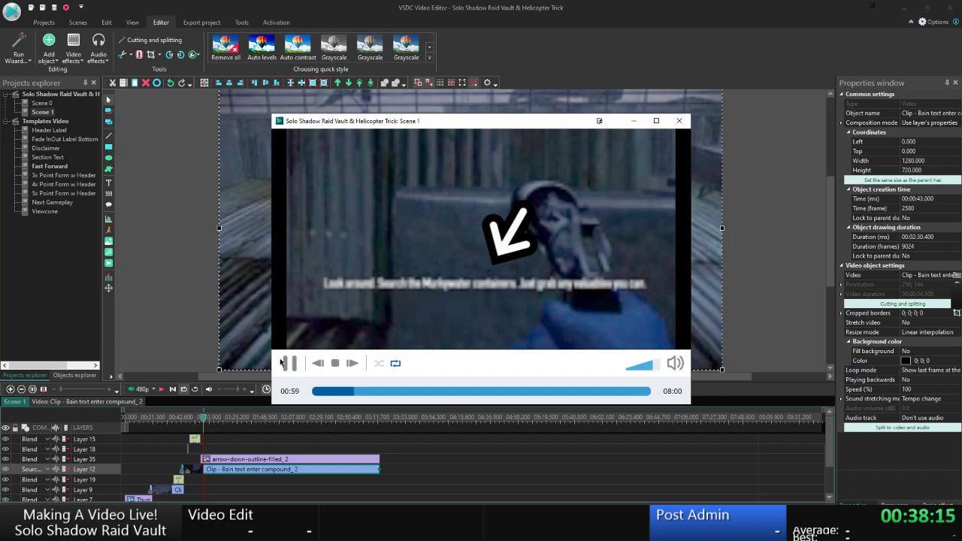
{"action": "key", "text": "Escape"}
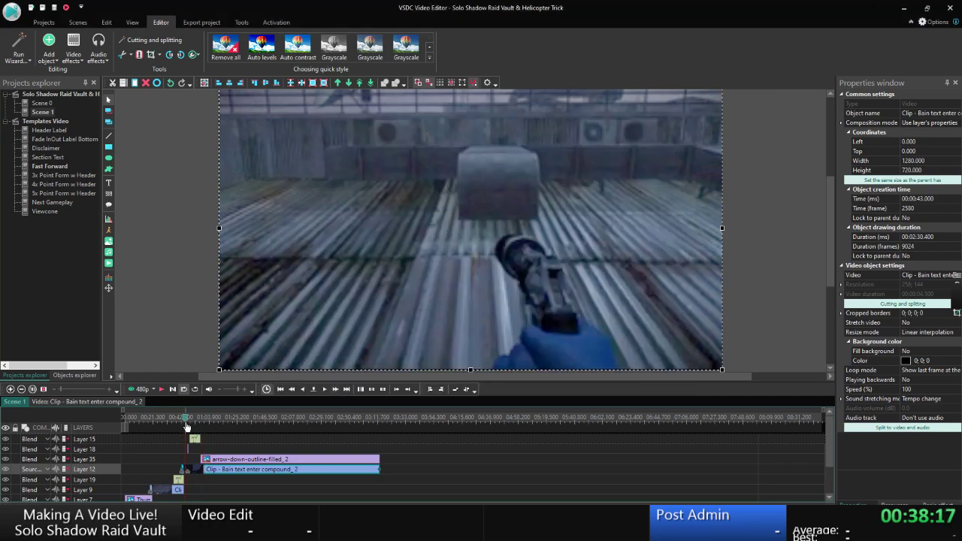
{"action": "left_click_drag", "start_coordinate": [186, 426], "coordinate": [198, 426]}
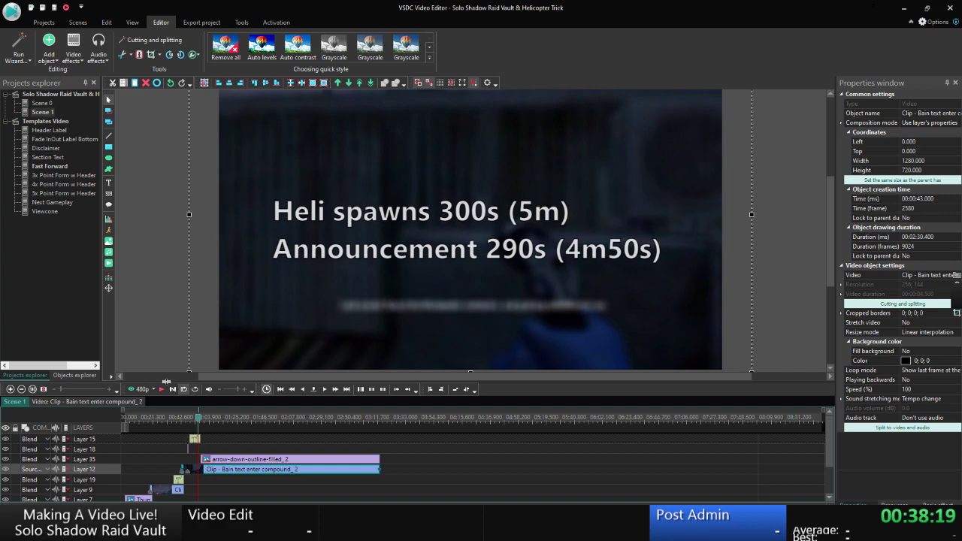
{"action": "left_click", "coordinate": [132, 390]}
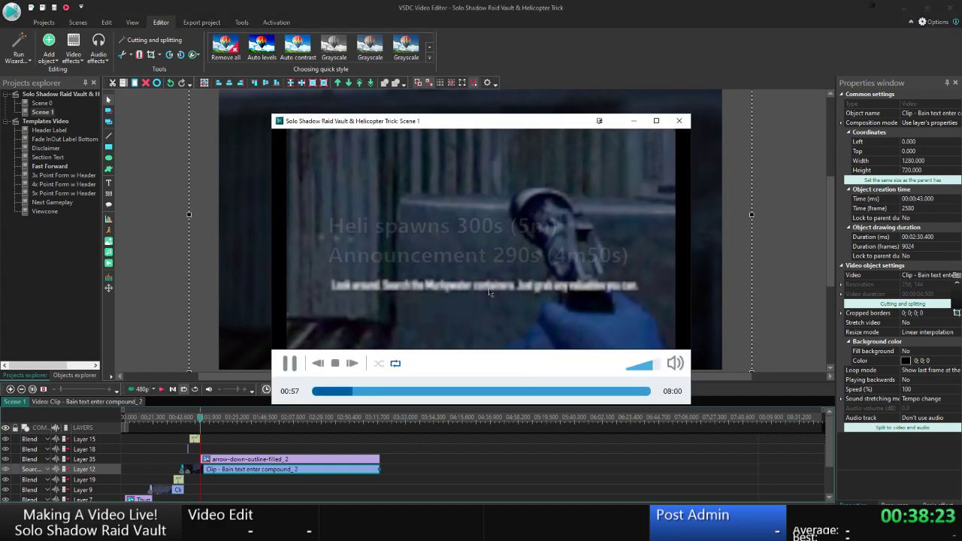
{"action": "key", "text": "Escape"}
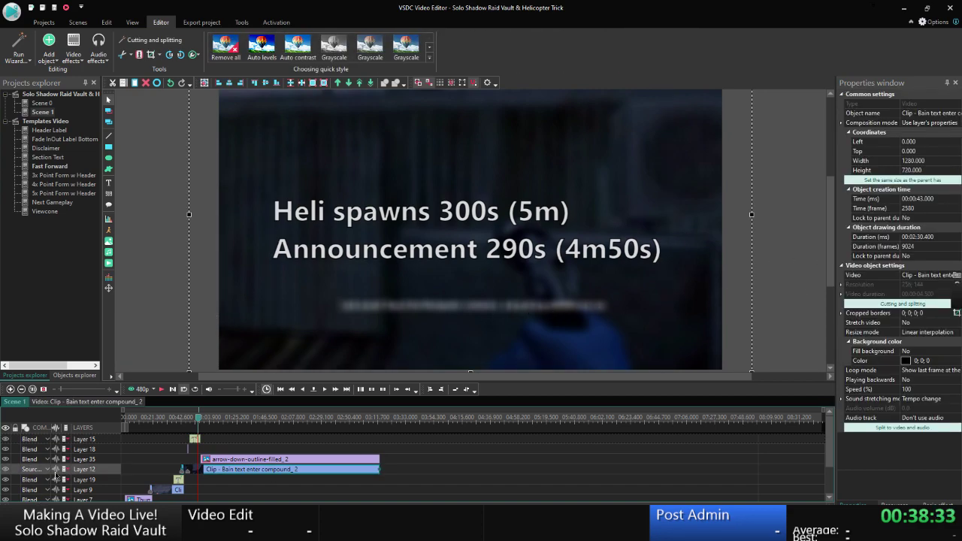
Deselect the clip and set the preview quality to 144p.
{"action": "left_click", "coordinate": [149, 451]}
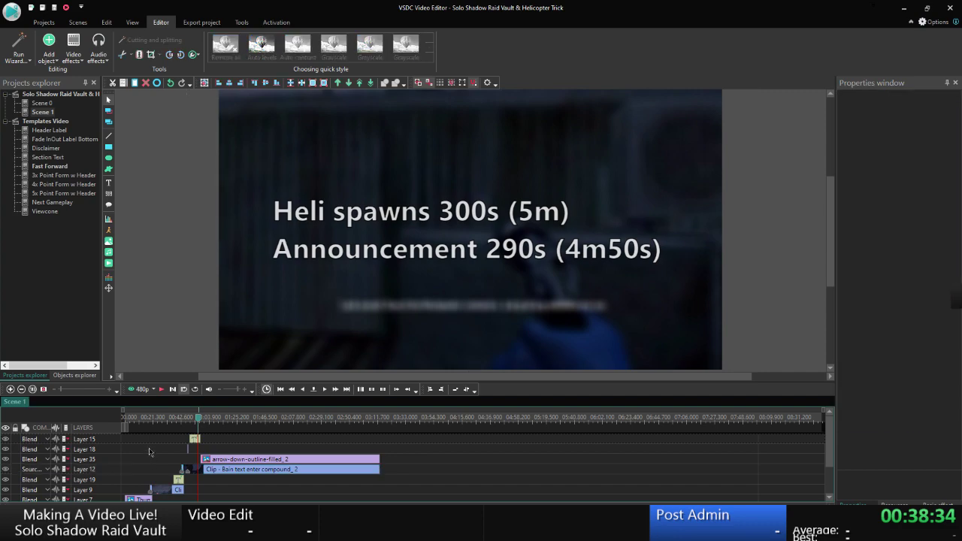
{"action": "left_click", "coordinate": [154, 390]}
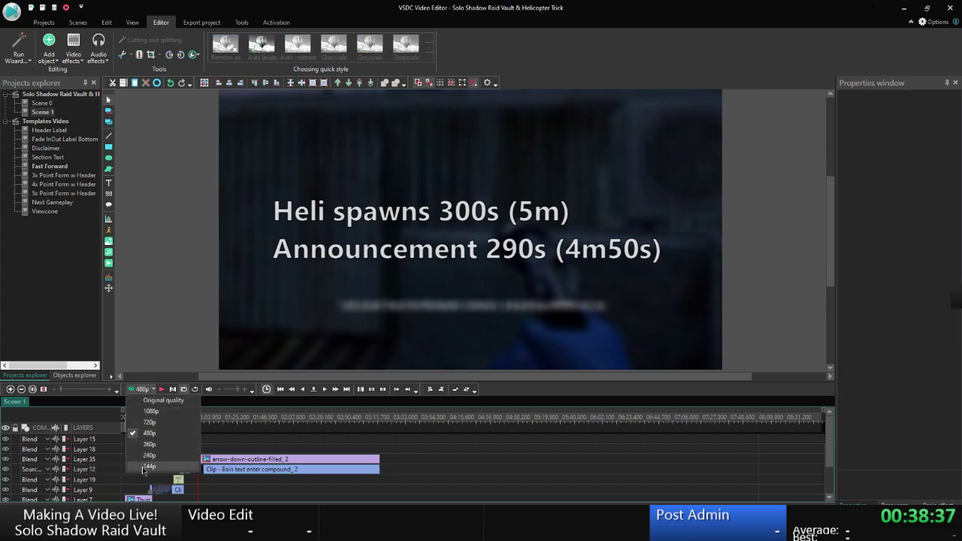
{"action": "left_click", "coordinate": [148, 467]}
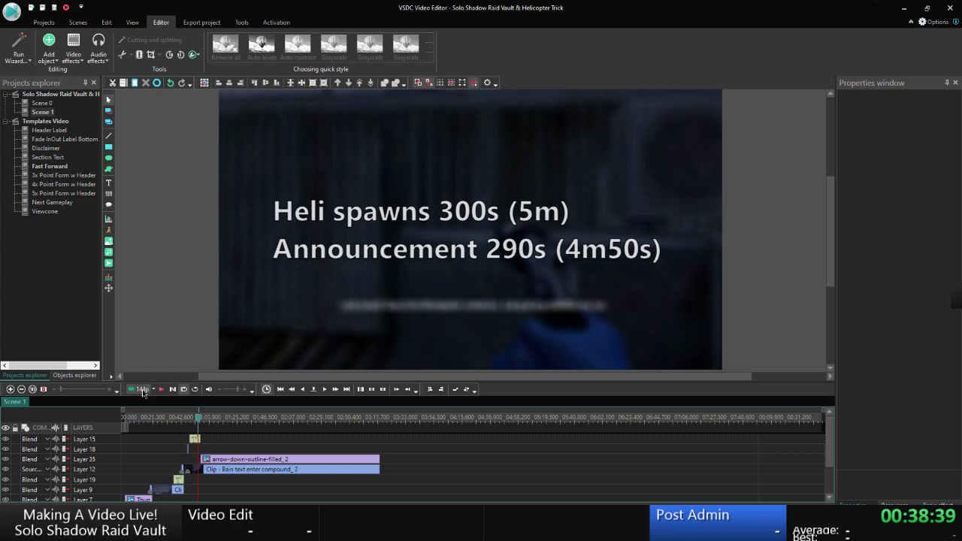
Preview the Bain text section at the reduced quality, replay the lead-in to the arrow and close the preview.
{"action": "left_click", "coordinate": [188, 418]}
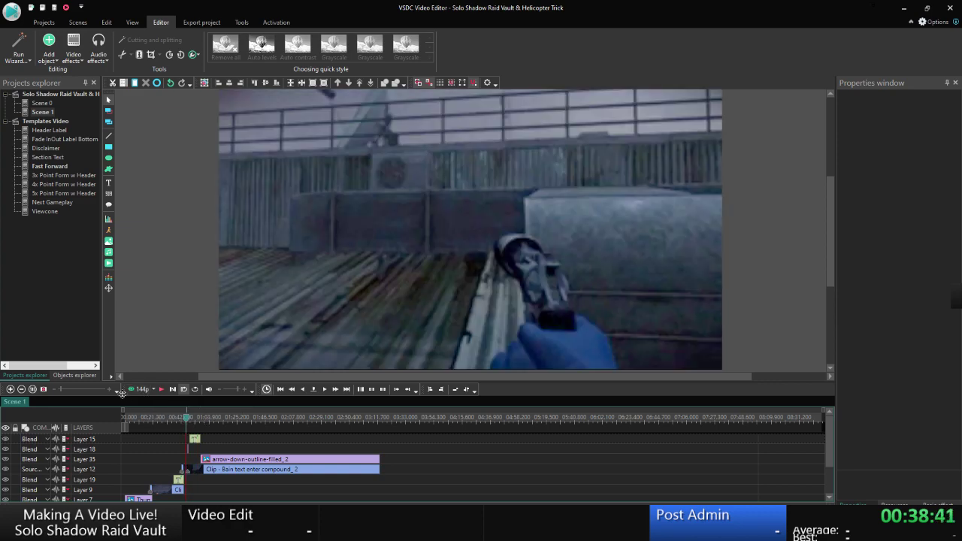
{"action": "left_click", "coordinate": [140, 390]}
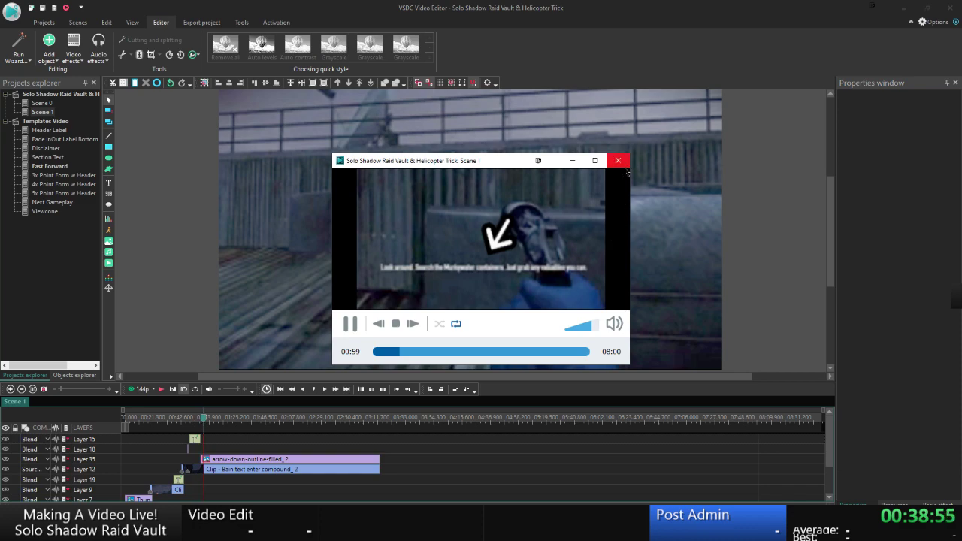
{"action": "left_click", "coordinate": [398, 352]}
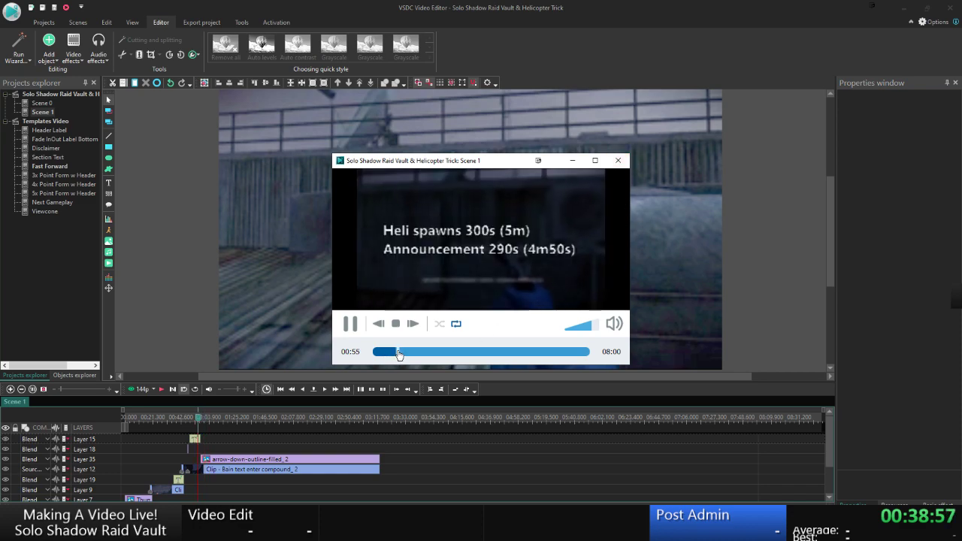
{"action": "left_click", "coordinate": [616, 161]}
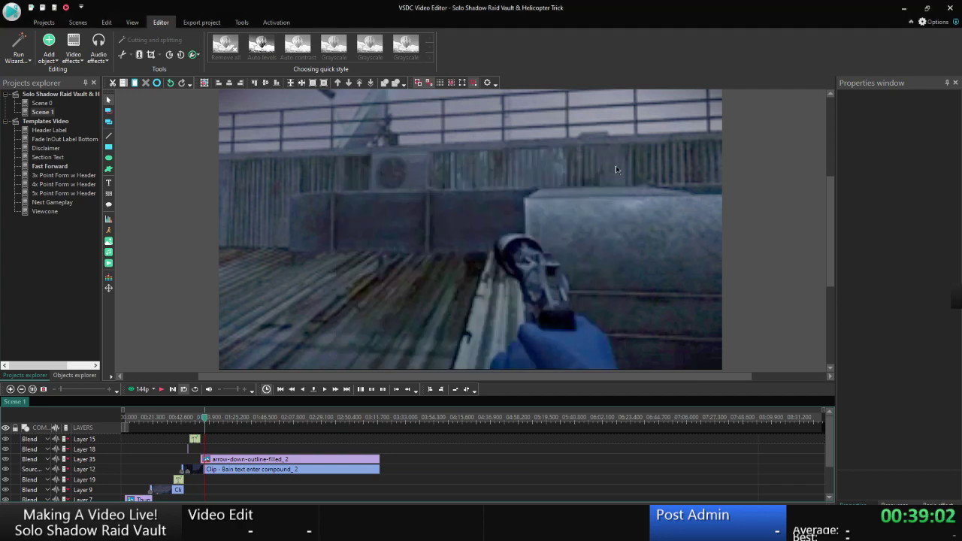
Place the timeline cursor at the start of the arrow image and bring up the video effects available for it.
{"action": "left_click", "coordinate": [210, 459]}
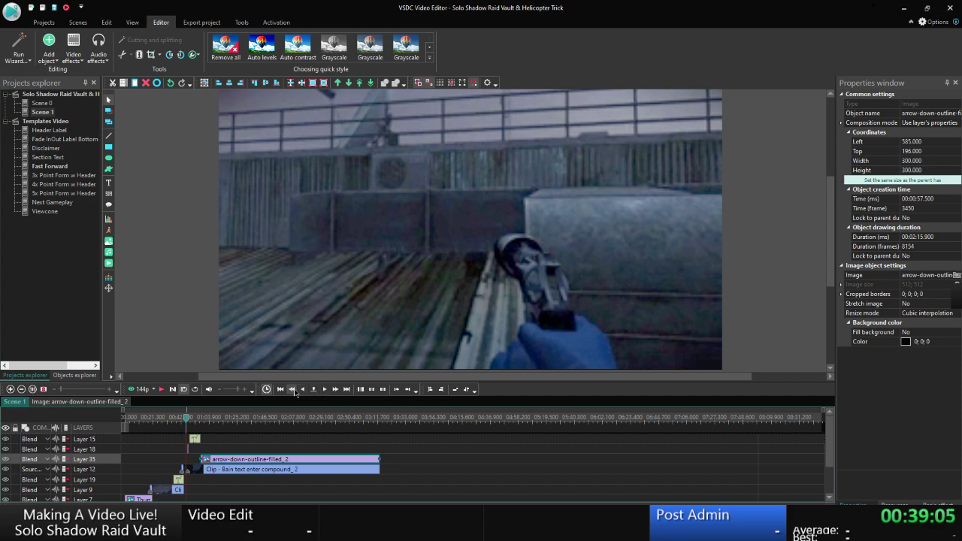
{"action": "right_click", "coordinate": [233, 456]}
{"action": "left_click", "coordinate": [240, 439]}
{"action": "right_click", "coordinate": [231, 459]}
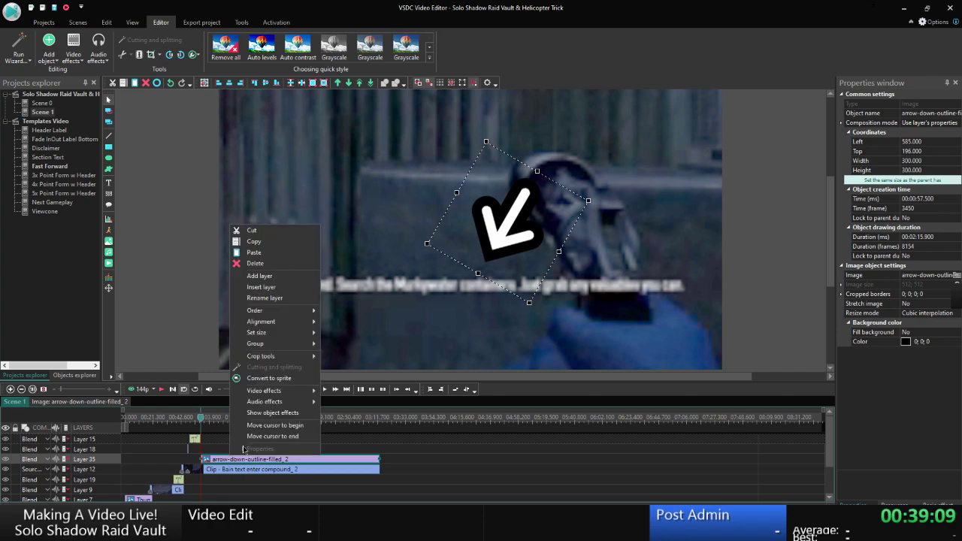
{"action": "mouse_move", "coordinate": [301, 392]}
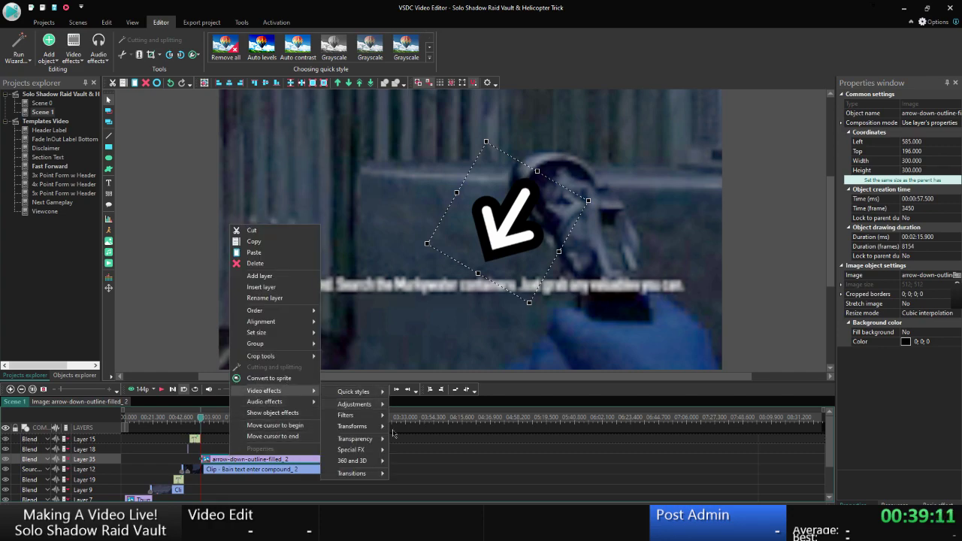
Apply a fade-in effect to the arrow image from the scene beginning, return to Scene 1 and save the project.
{"action": "mouse_move", "coordinate": [353, 441]}
{"action": "left_click", "coordinate": [428, 438]}
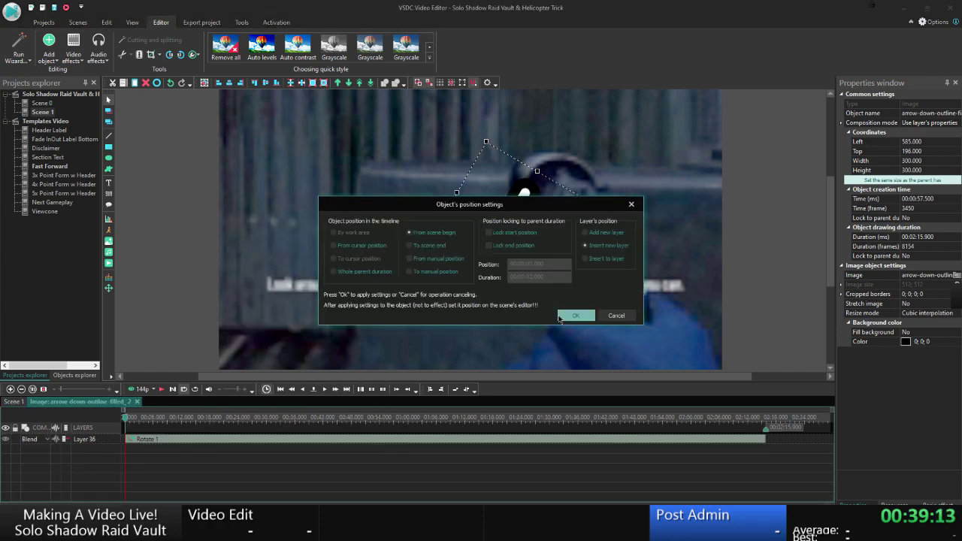
{"action": "left_click", "coordinate": [572, 315]}
{"action": "left_click", "coordinate": [12, 402]}
{"action": "key", "text": "ctrl+s"}
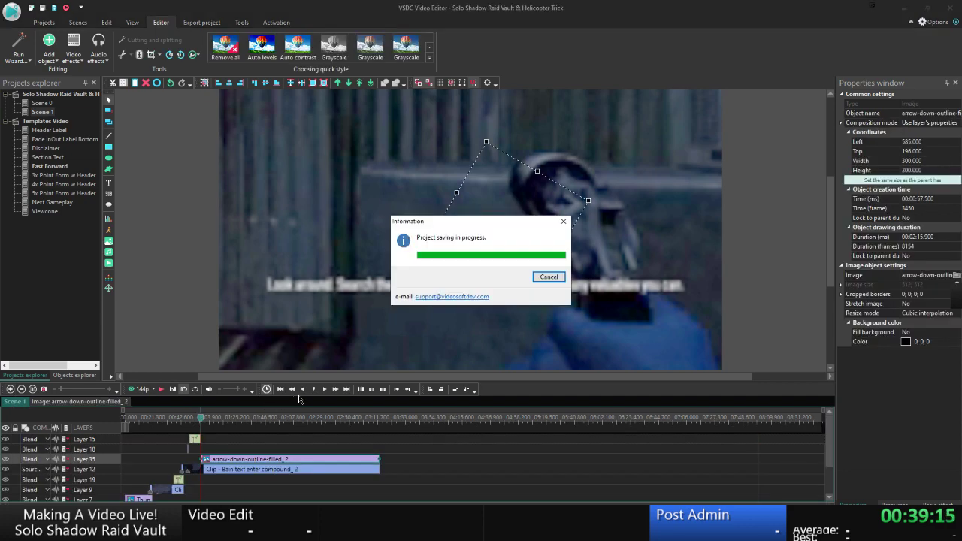
Preview Scene 1 from a few seconds before the arrow appears to check its fade-in.
{"action": "left_click", "coordinate": [290, 389]}
{"action": "left_click", "coordinate": [291, 389]}
{"action": "left_click", "coordinate": [290, 389]}
{"action": "left_click", "coordinate": [184, 390]}
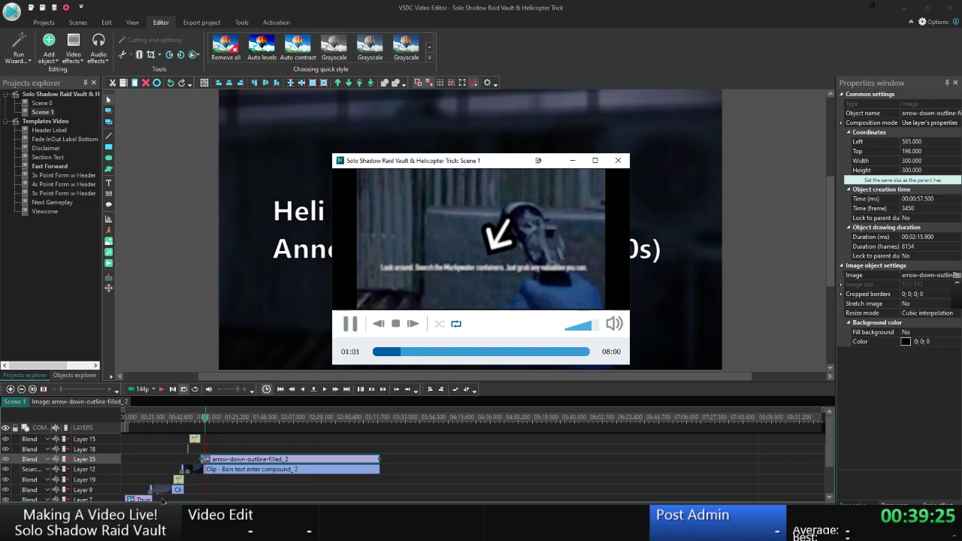
{"action": "key", "text": "alt+Tab"}
{"action": "key", "text": "alt+Tab"}
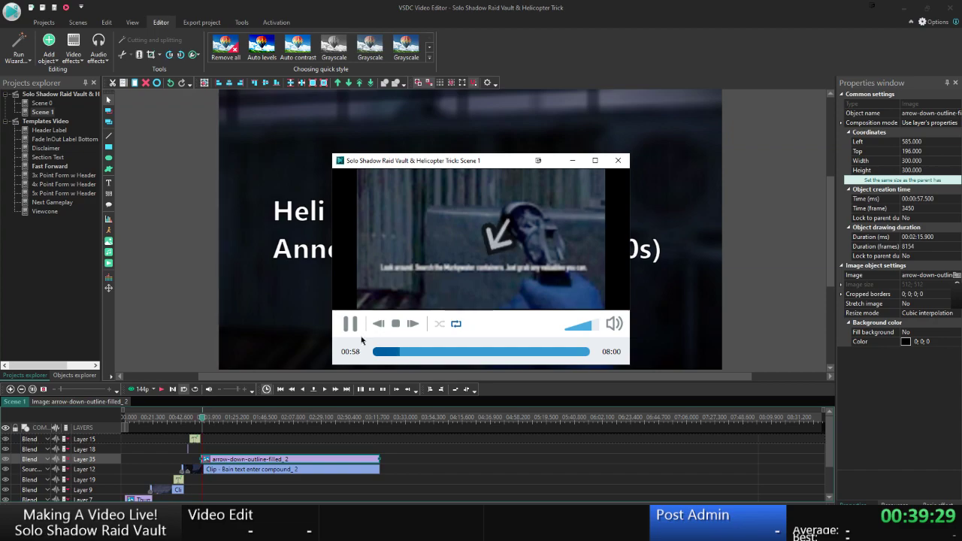
Compare the WordPad script with the storyboard PDF in Acrobat Reader for the shot about the two landing zones.
{"action": "key", "text": "alt+Tab"}
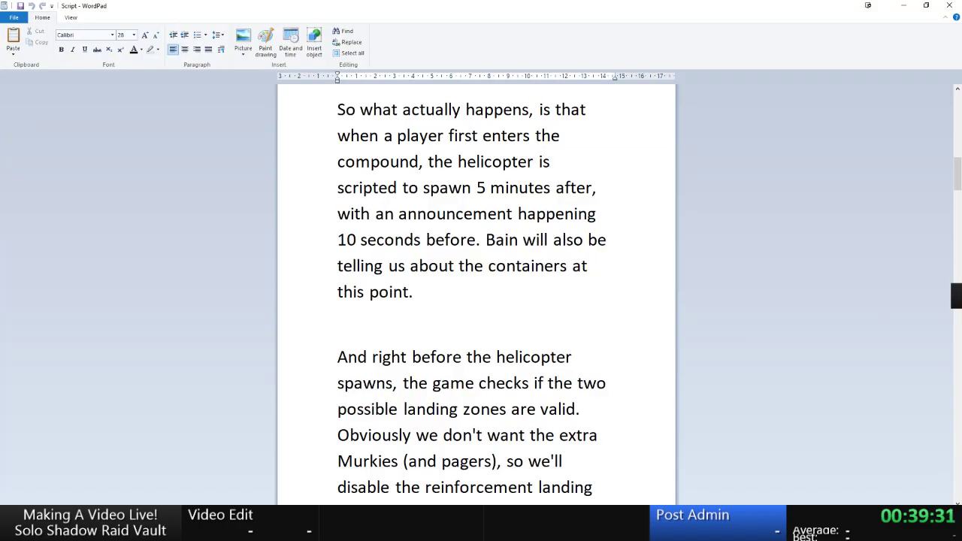
{"action": "key", "text": "alt+Tab"}
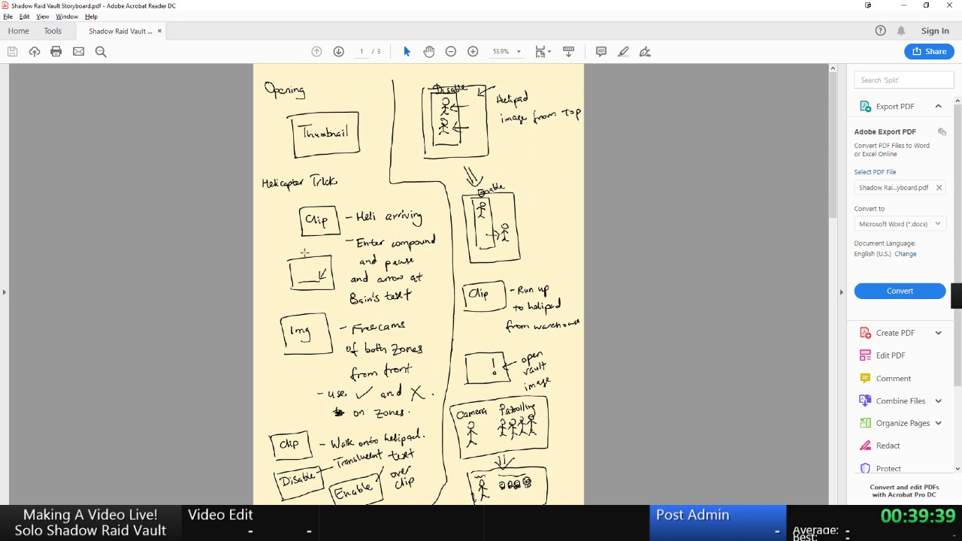
{"action": "left_click_drag", "start_coordinate": [283, 311], "coordinate": [428, 417]}
{"action": "left_click", "coordinate": [171, 317]}
{"action": "key", "text": "alt+Tab"}
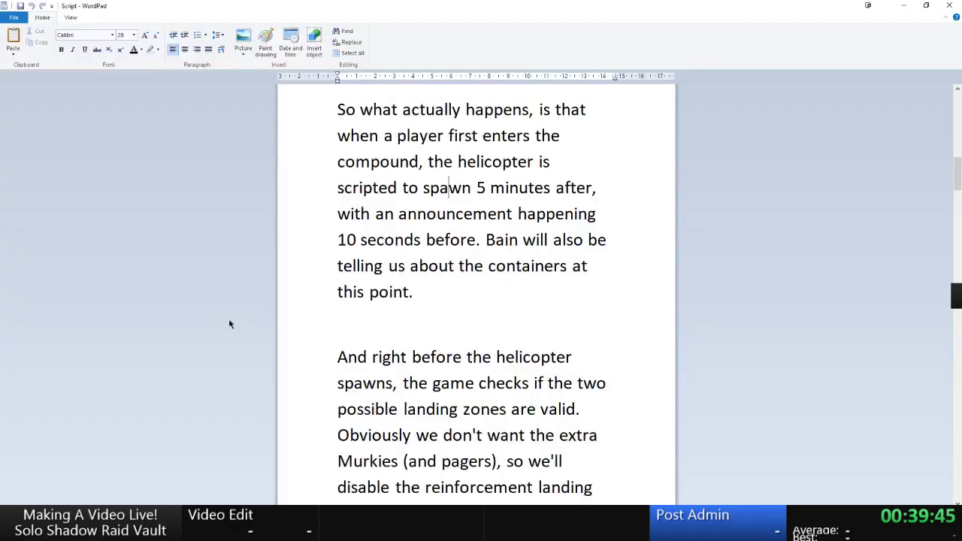
{"action": "key", "text": "alt+Tab"}
{"action": "key", "text": "alt+Tab"}
{"action": "scroll", "coordinate": [412, 276], "scroll_direction": "down", "scroll_amount": 2}
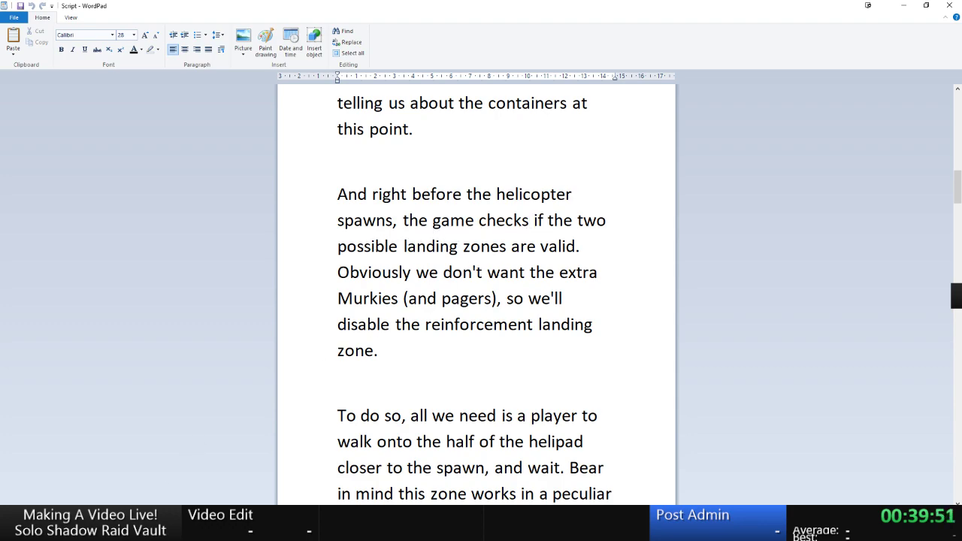
Switch back to VSDC Video Editor, replay the arrow section in the preview and close the preview.
{"action": "key", "text": "alt+Tab"}
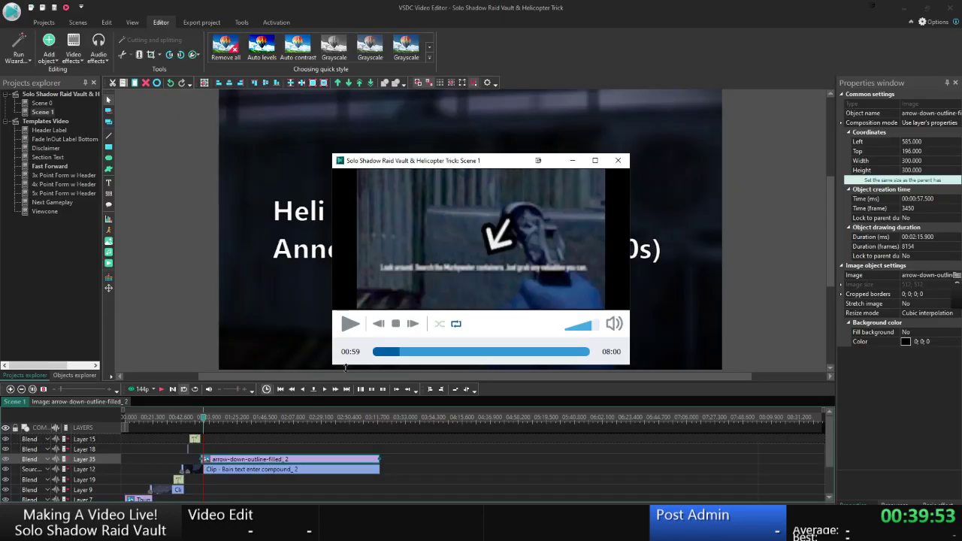
{"action": "left_click", "coordinate": [397, 351]}
{"action": "left_click", "coordinate": [352, 326]}
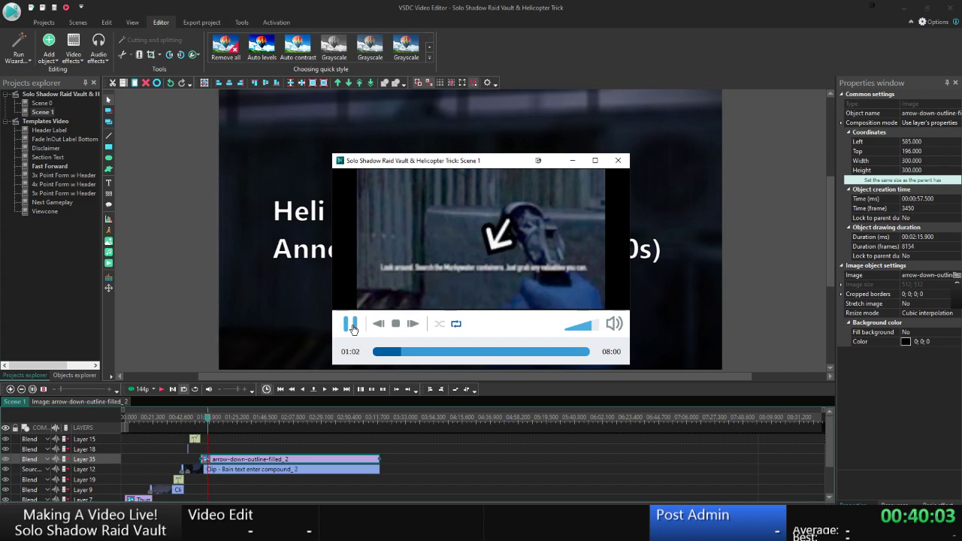
{"action": "left_click", "coordinate": [351, 324]}
{"action": "key", "text": "Escape"}
Move the timeline cursor to 00:01:00.
{"action": "left_click", "coordinate": [314, 389]}
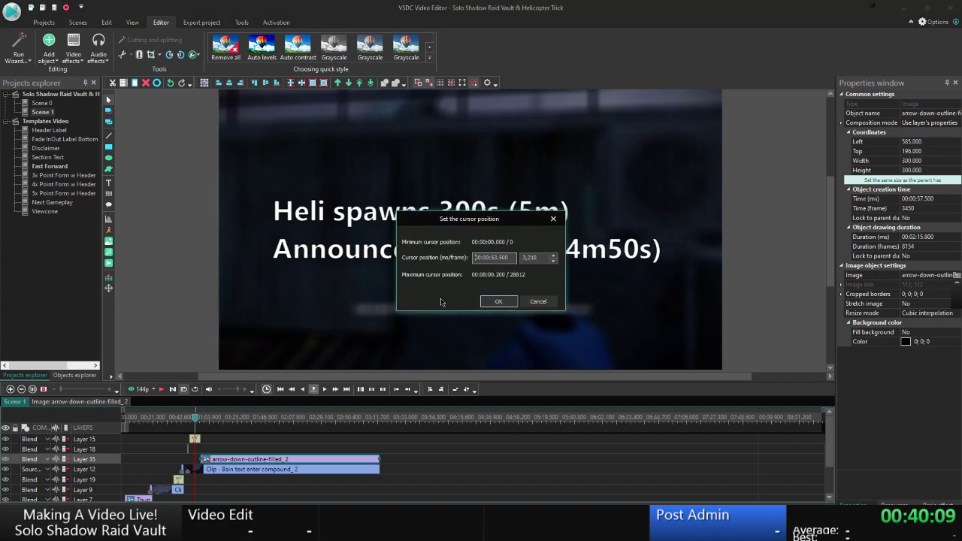
{"action": "type", "text": "00010"}
{"action": "key", "text": "Return"}
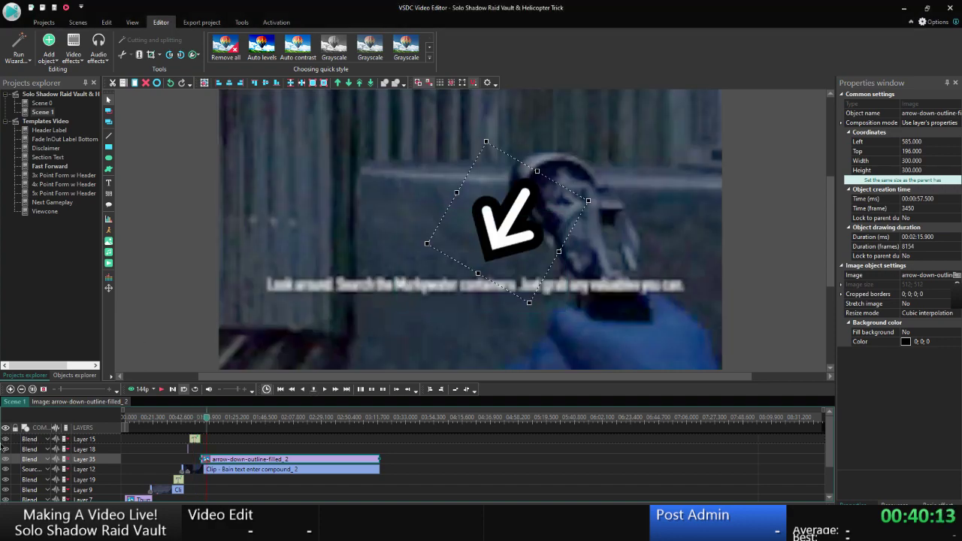
{"action": "left_click", "coordinate": [290, 392]}
Import the 2 Zones image from the project's Image folder at the cursor and move its layer above the arrow layer.
{"action": "left_click", "coordinate": [72, 526]}
{"action": "left_click", "coordinate": [71, 490]}
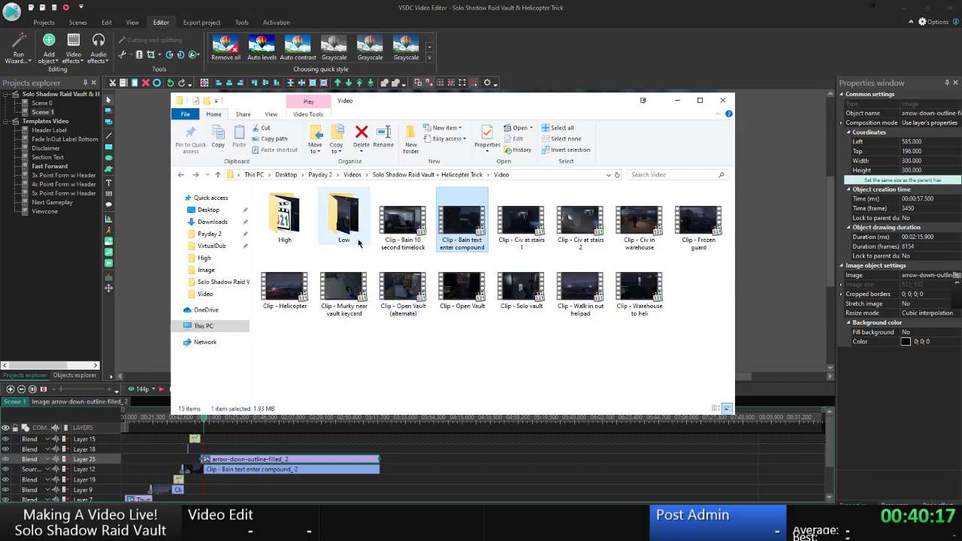
{"action": "key", "text": "alt+Up"}
{"action": "double_click", "coordinate": [278, 213]}
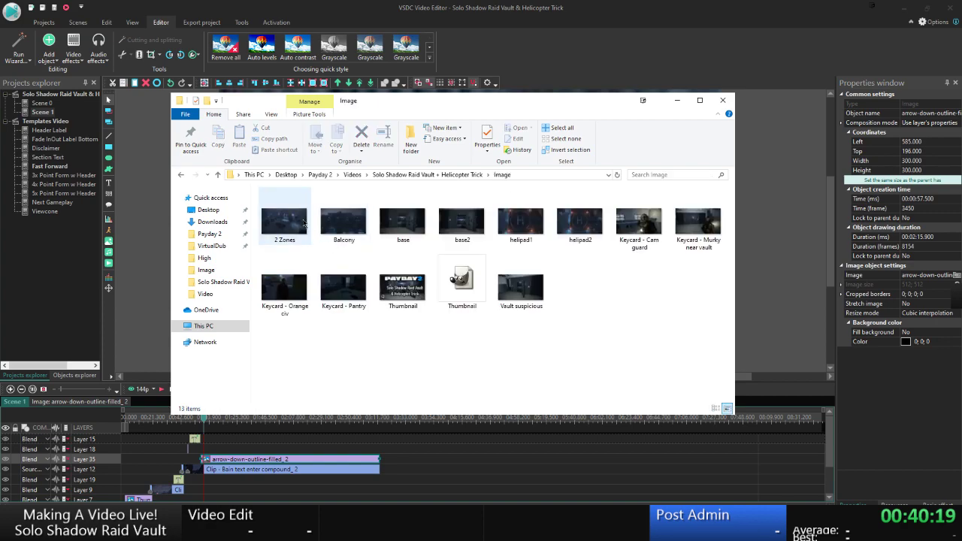
{"action": "left_click_drag", "start_coordinate": [304, 223], "coordinate": [750, 289]}
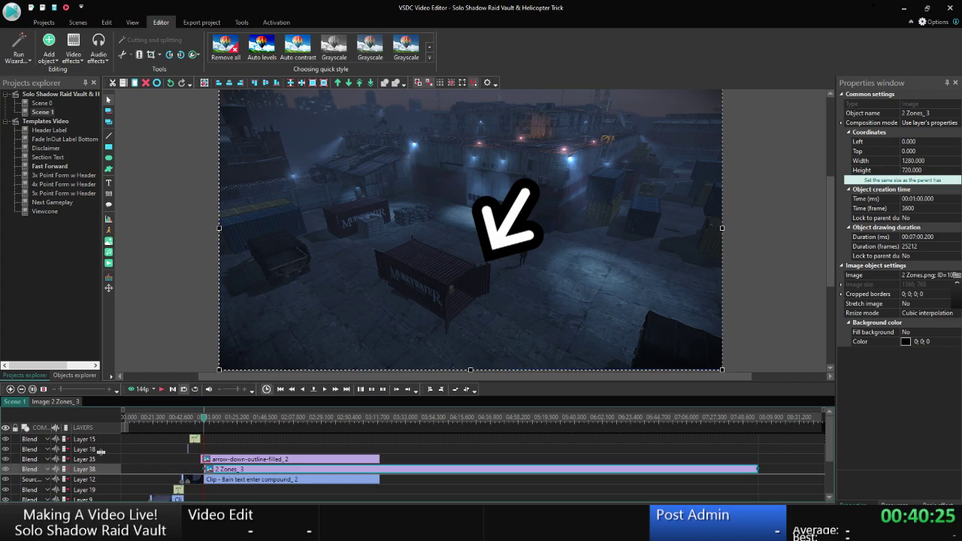
{"action": "left_click_drag", "start_coordinate": [100, 472], "coordinate": [100, 459]}
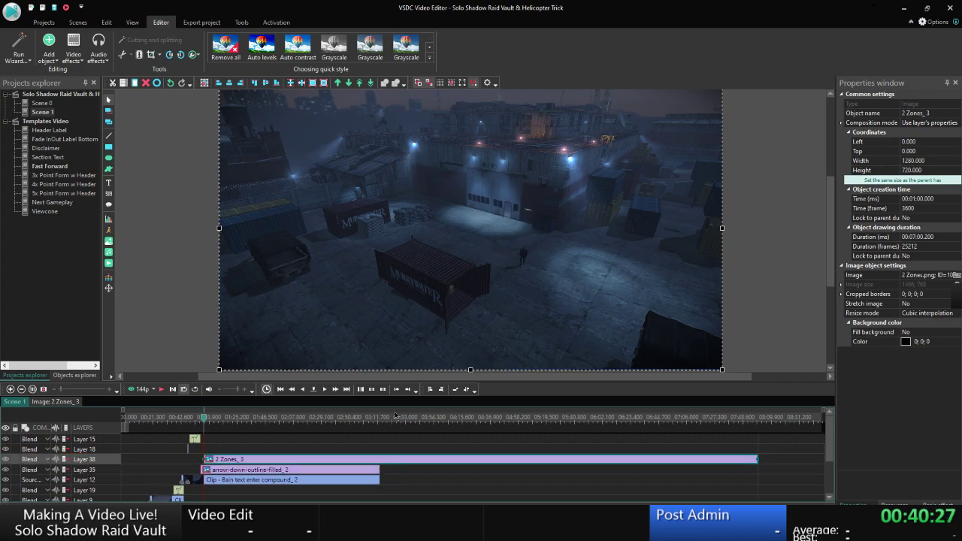
Apply a 2-second fade-in effect to the start of the 2 Zones image and check the faded-in frame.
{"action": "right_click", "coordinate": [491, 239]}
{"action": "key", "text": "Down"}
{"action": "key", "text": "Right"}
{"action": "key", "text": "Return"}
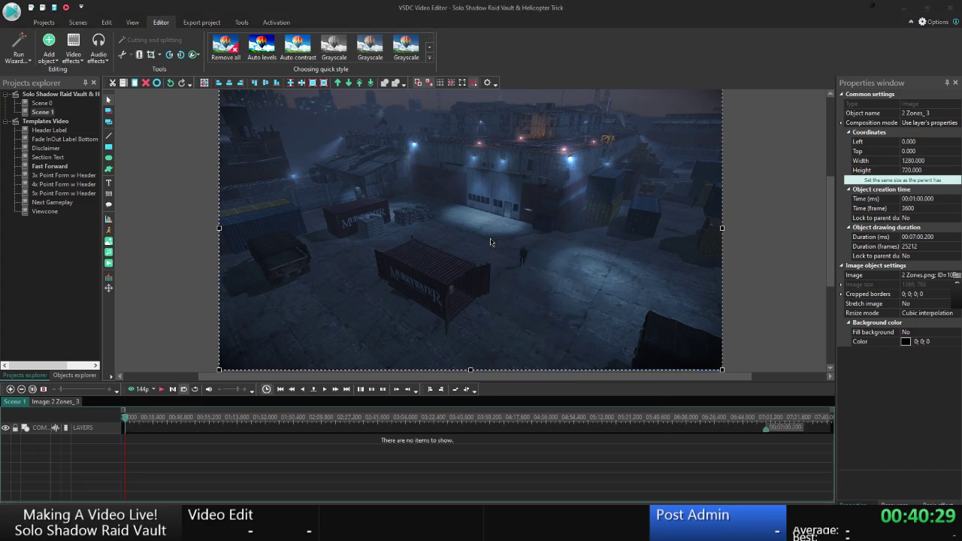
{"action": "key", "text": "Return"}
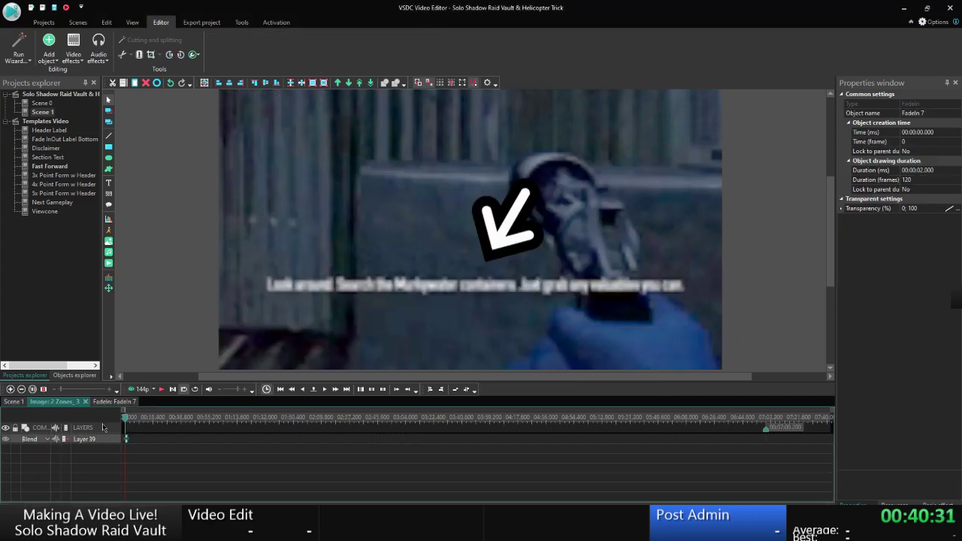
{"action": "left_click", "coordinate": [336, 389]}
{"action": "left_click", "coordinate": [337, 390]}
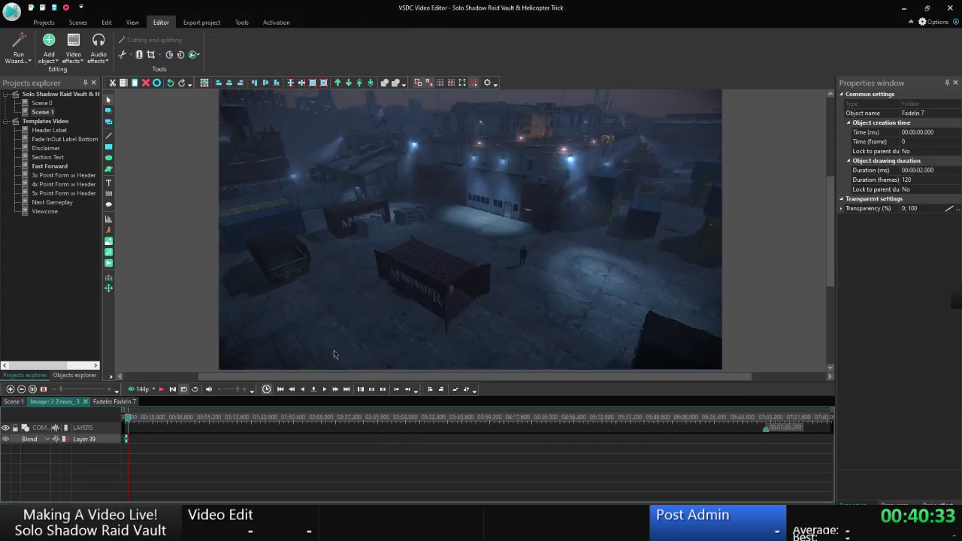
Try an Auto gamma effect over the 2 Zones image's whole duration, hide the effect's layer and return to Scene 1.
{"action": "left_click", "coordinate": [13, 401]}
{"action": "right_click", "coordinate": [365, 257]}
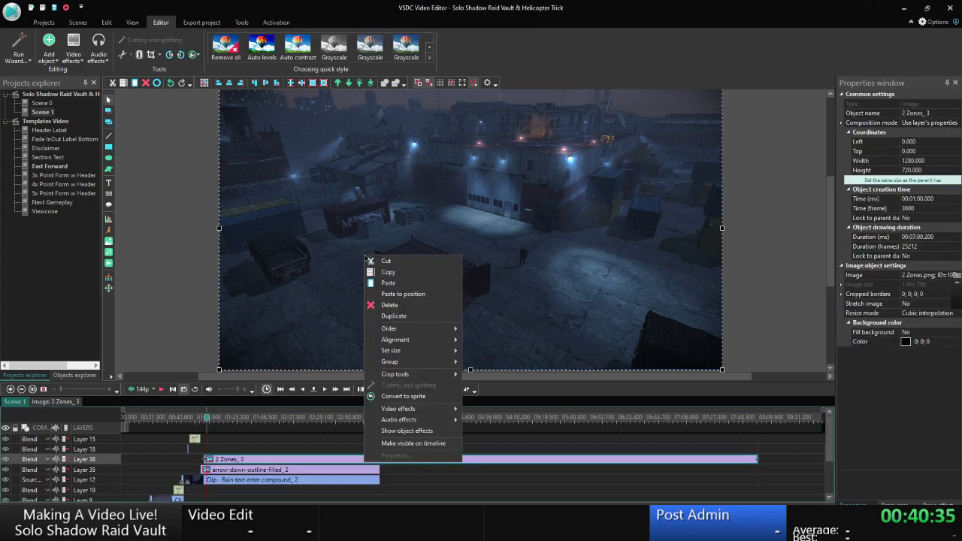
{"action": "mouse_move", "coordinate": [398, 408]}
{"action": "mouse_move", "coordinate": [495, 422]}
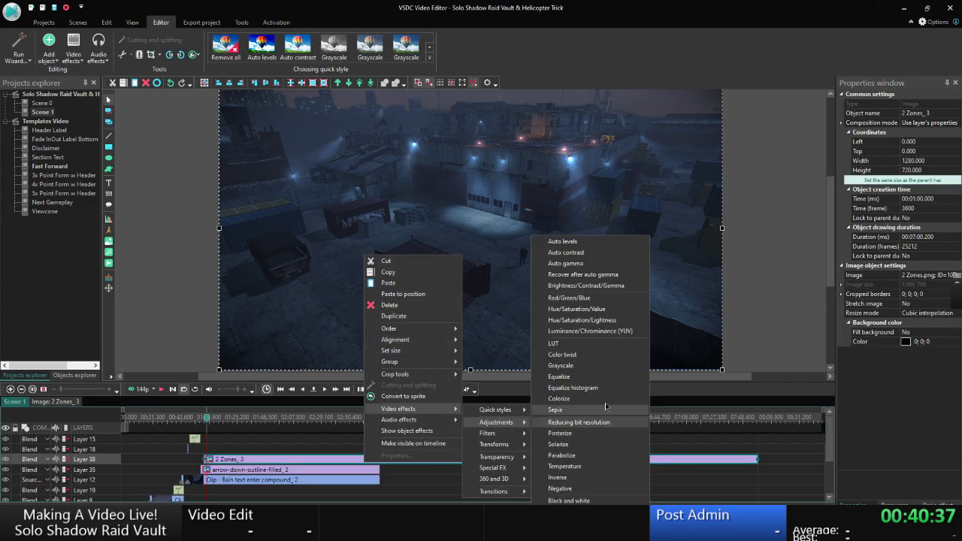
{"action": "left_click", "coordinate": [593, 263]}
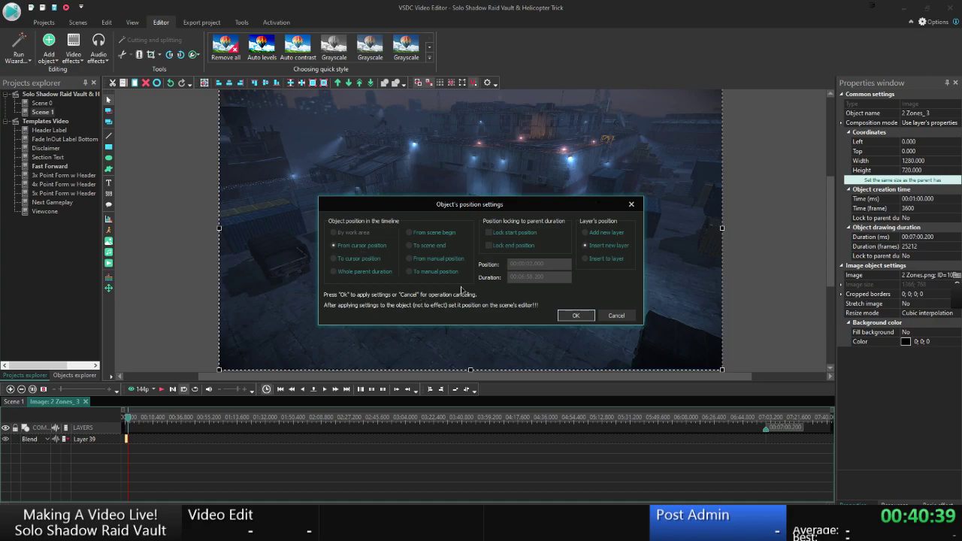
{"action": "left_click", "coordinate": [575, 316]}
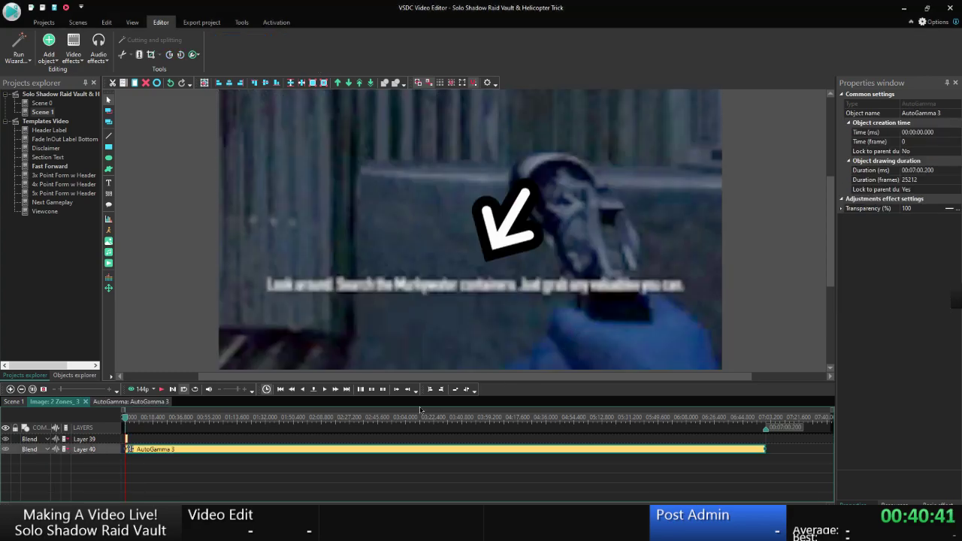
{"action": "left_click", "coordinate": [335, 389]}
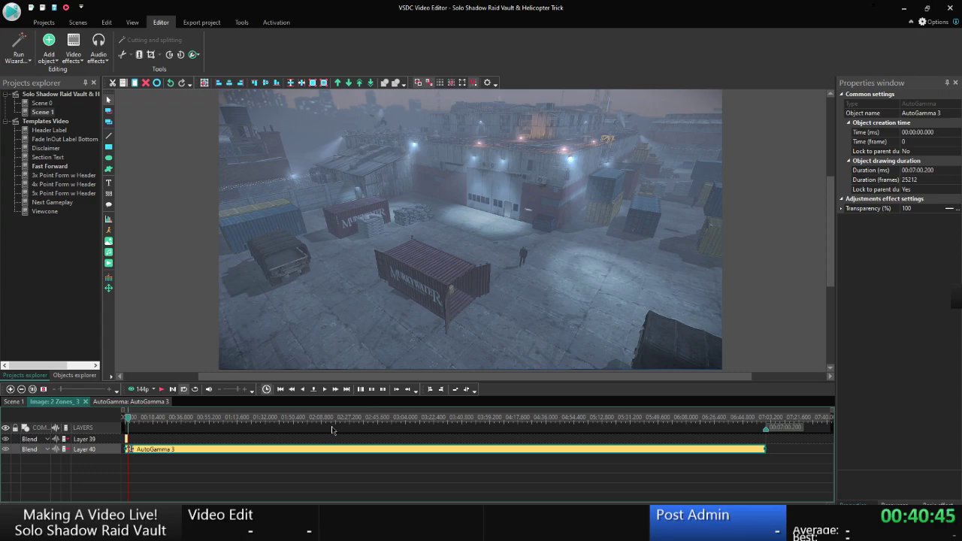
{"action": "left_click", "coordinate": [6, 450]}
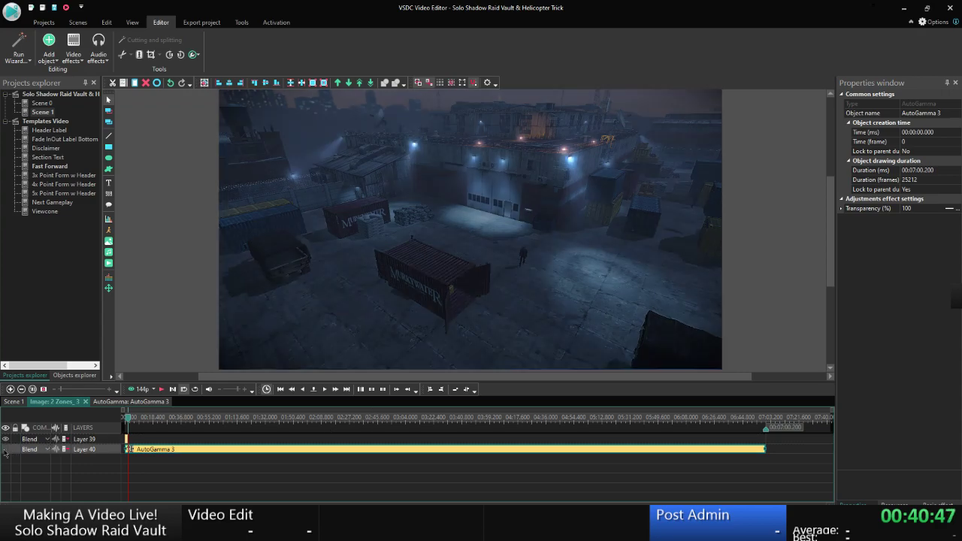
{"action": "left_click", "coordinate": [14, 402]}
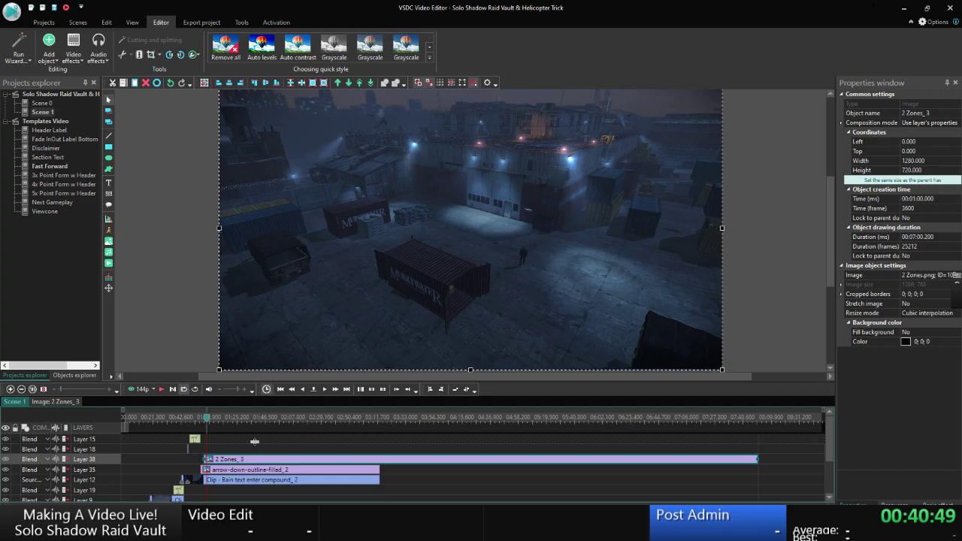
Preview the scene from the heli spawn text through the fade into the 2 Zones image, and close the preview.
{"action": "left_click", "coordinate": [255, 442]}
{"action": "left_click_drag", "start_coordinate": [208, 419], "coordinate": [194, 418]}
{"action": "left_click", "coordinate": [160, 390]}
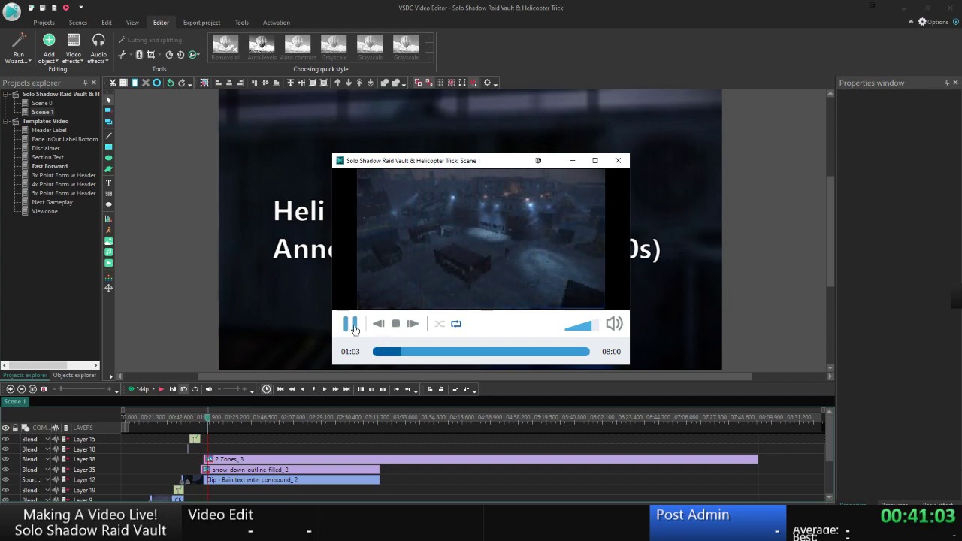
{"action": "left_click", "coordinate": [354, 329]}
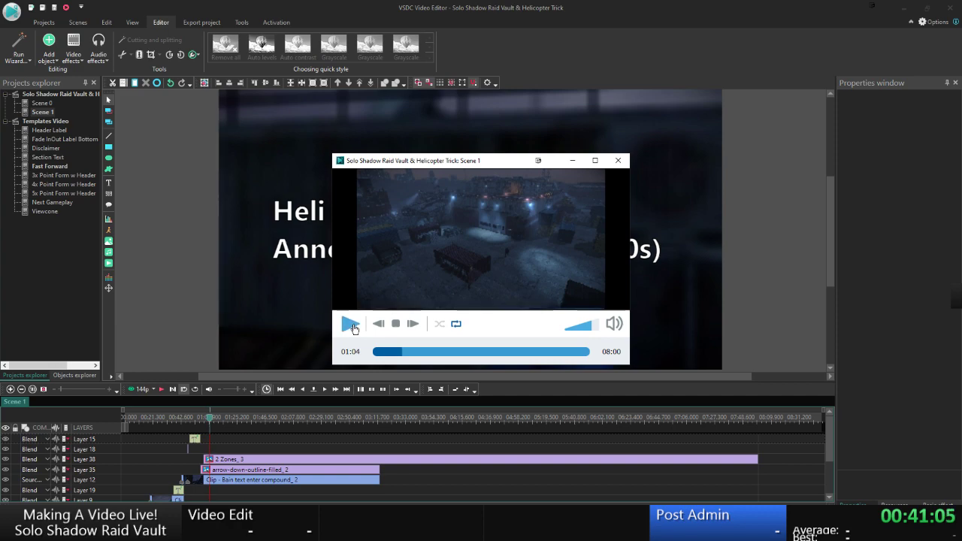
{"action": "key", "text": "Escape"}
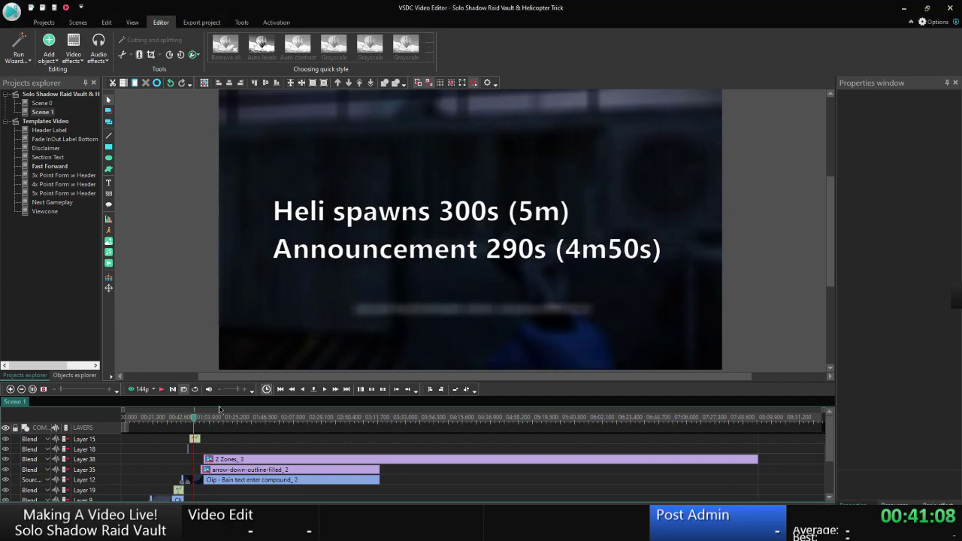
Set the preview quality to 480p and place the timeline cursor two seconds past the start of the 2 Zones image.
{"action": "left_click", "coordinate": [151, 389]}
{"action": "left_click", "coordinate": [160, 432]}
{"action": "left_click", "coordinate": [240, 459]}
{"action": "right_click", "coordinate": [241, 459]}
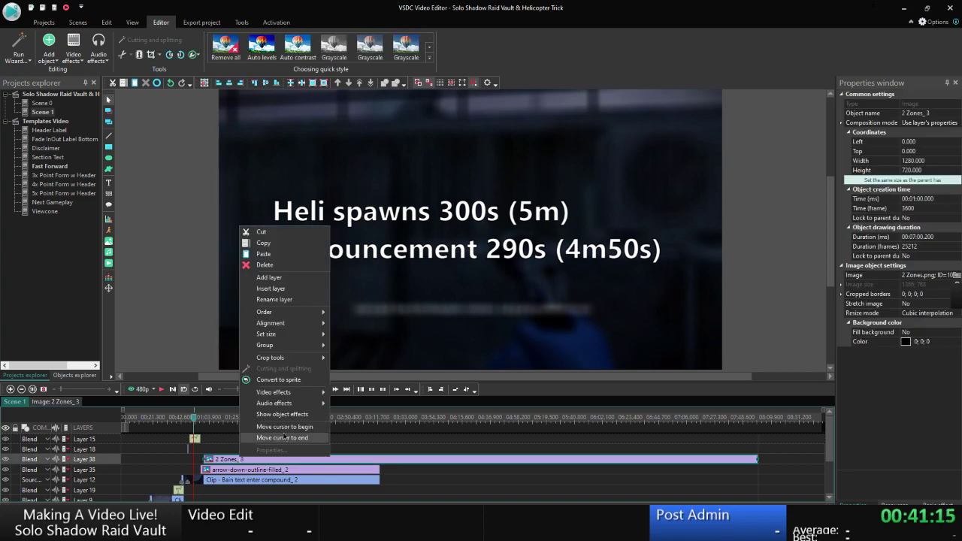
{"action": "left_click", "coordinate": [283, 426]}
{"action": "left_click", "coordinate": [321, 391]}
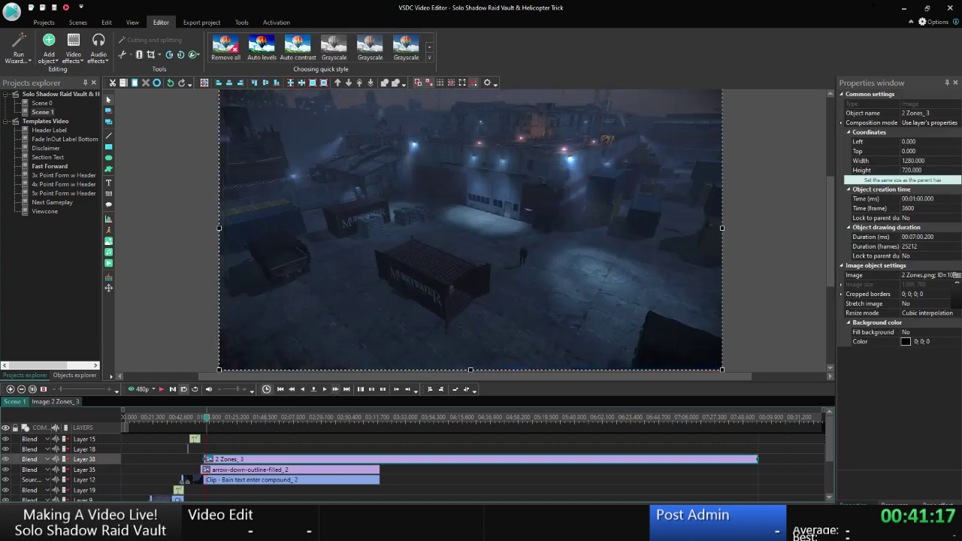
Trim the ends of the arrow image and the Bain text clip to the cursor, giving the clip a 19-second duration.
{"action": "left_click", "coordinate": [376, 474]}
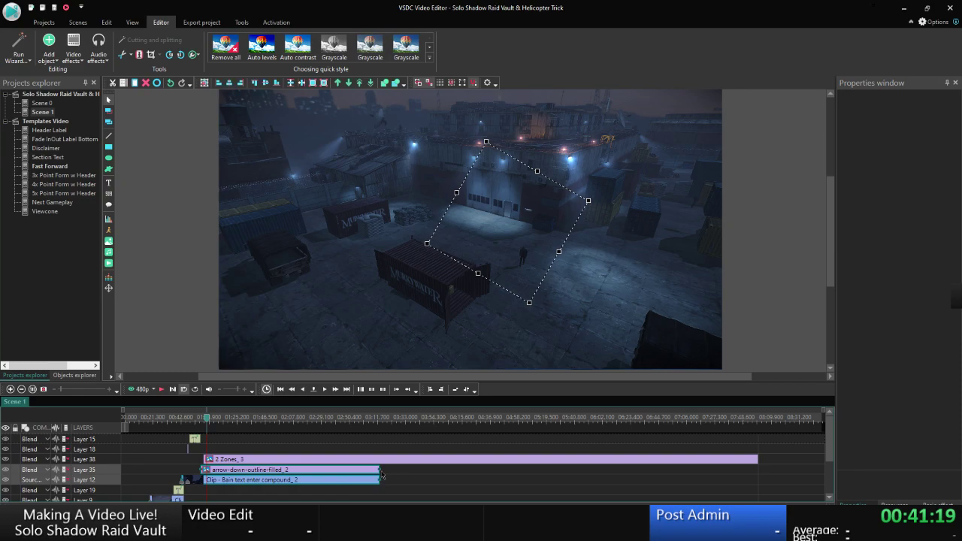
{"action": "left_click_drag", "start_coordinate": [380, 474], "coordinate": [205, 473]}
{"action": "double_click", "coordinate": [195, 484]}
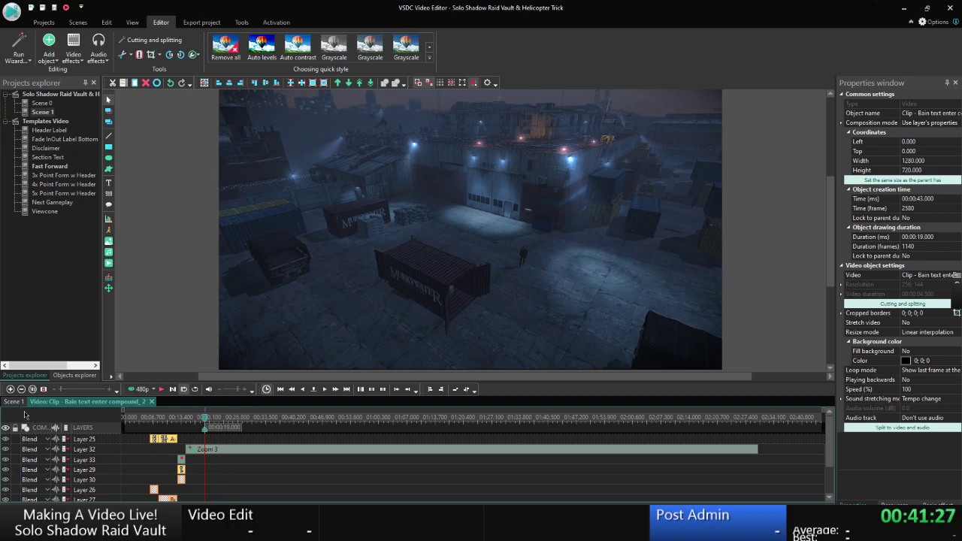
{"action": "left_click", "coordinate": [14, 402]}
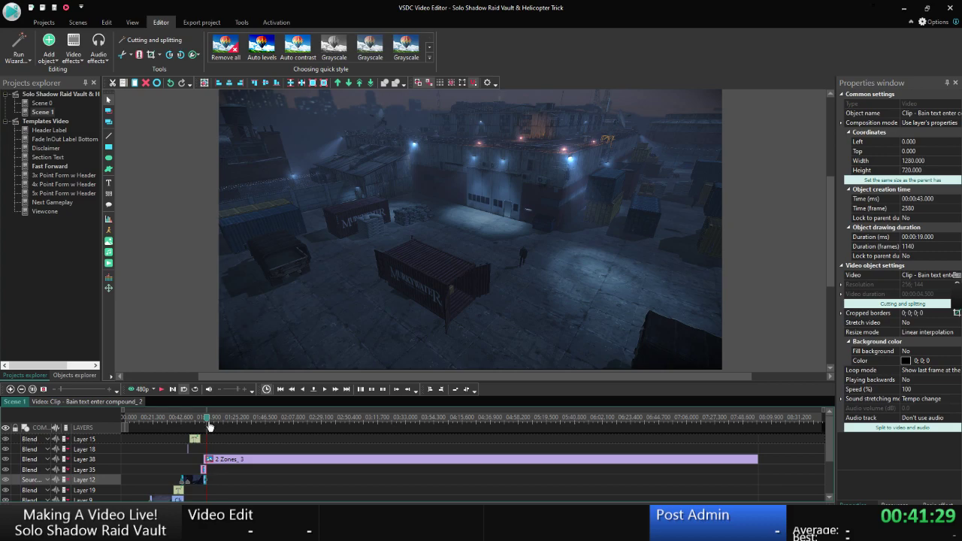
Preview the scene from the heli spawn text into the 2 Zones image, compare it with the script, and close the preview.
{"action": "left_click_drag", "start_coordinate": [206, 418], "coordinate": [199, 418]}
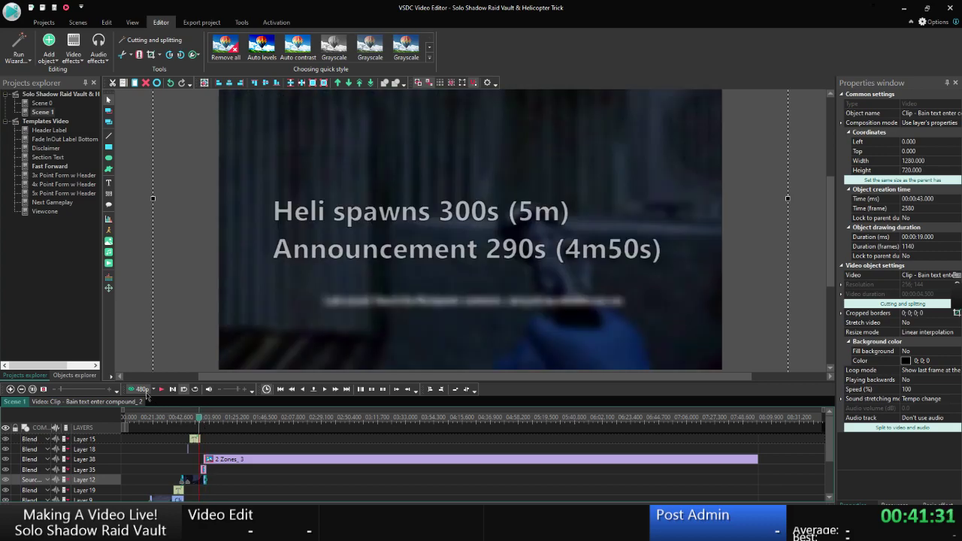
{"action": "left_click", "coordinate": [141, 389]}
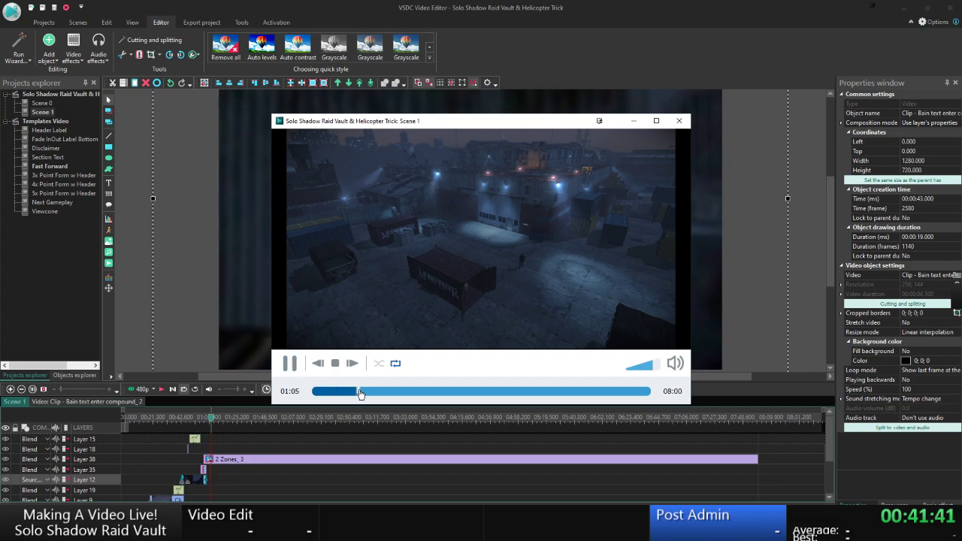
{"action": "left_click_drag", "start_coordinate": [387, 387], "coordinate": [350, 390]}
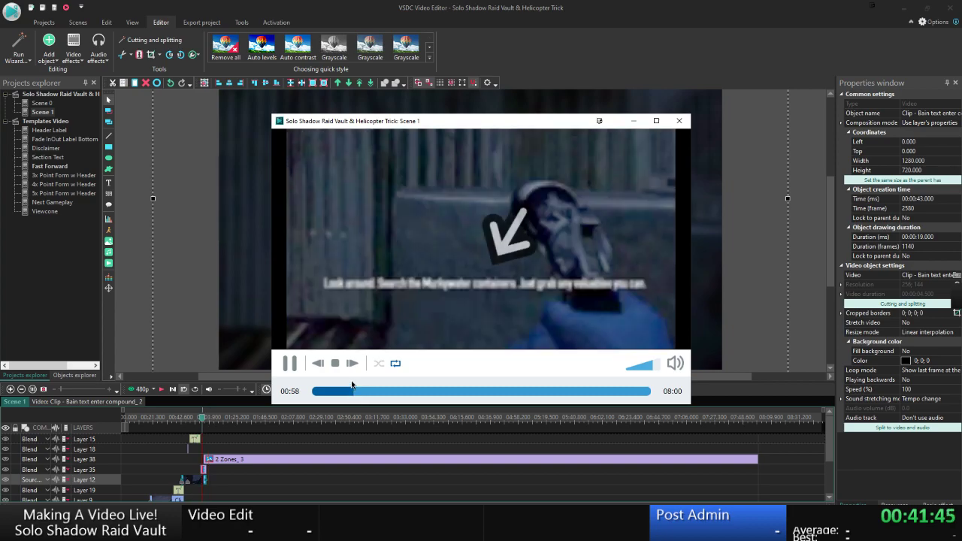
{"action": "key", "text": "alt+Tab"}
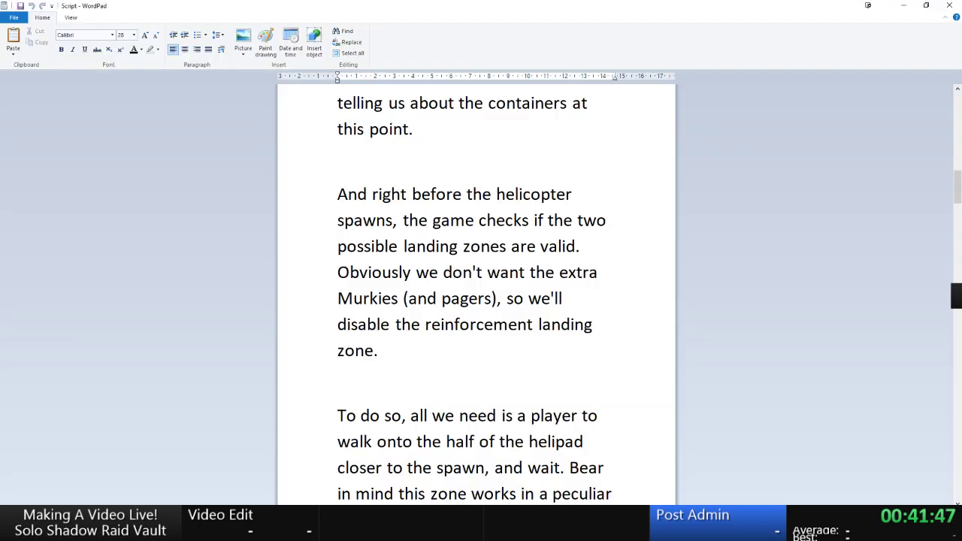
{"action": "key", "text": "alt+Tab"}
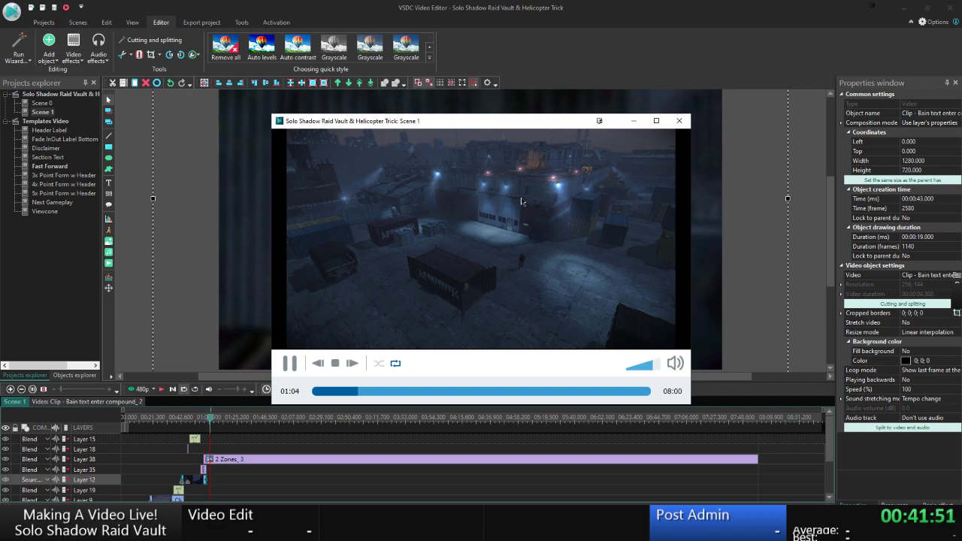
{"action": "left_click", "coordinate": [354, 391]}
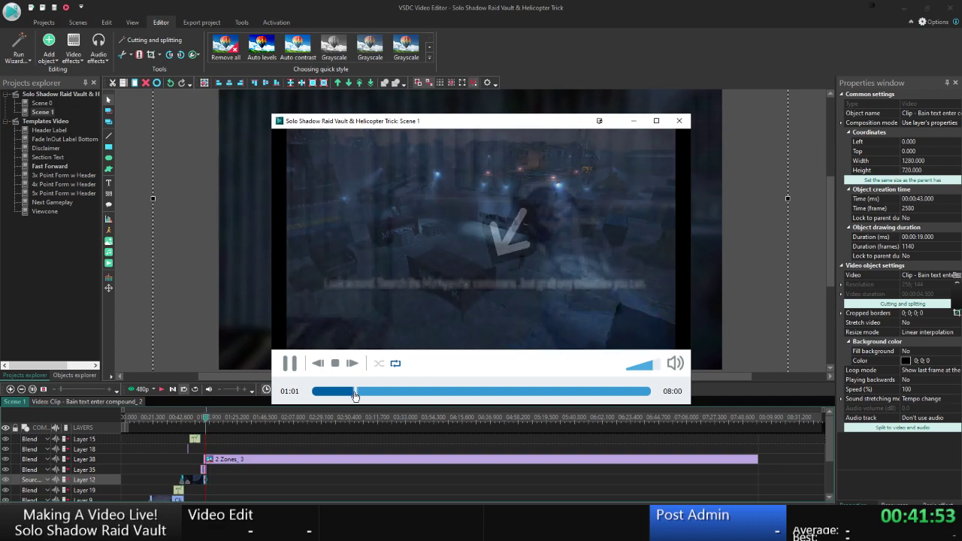
{"action": "left_click", "coordinate": [290, 364]}
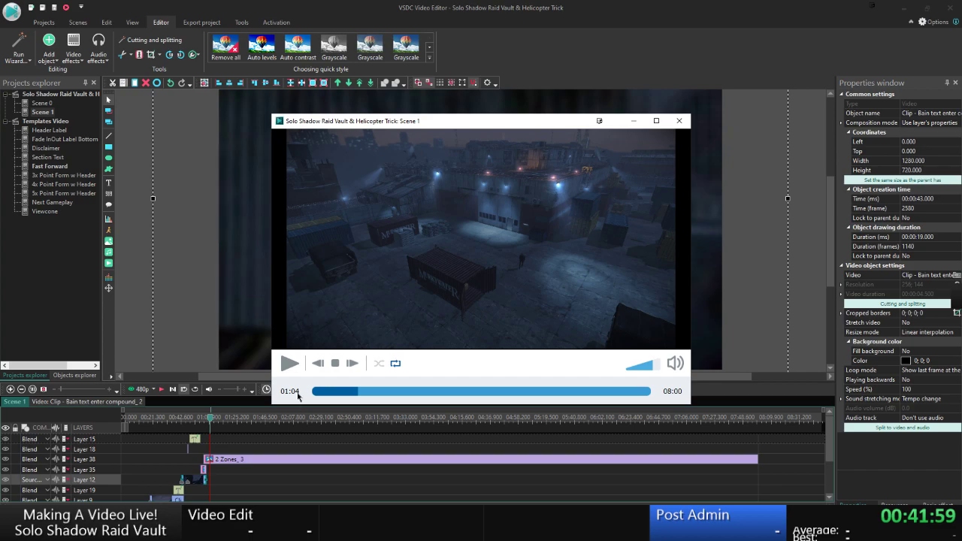
{"action": "key", "text": "Escape"}
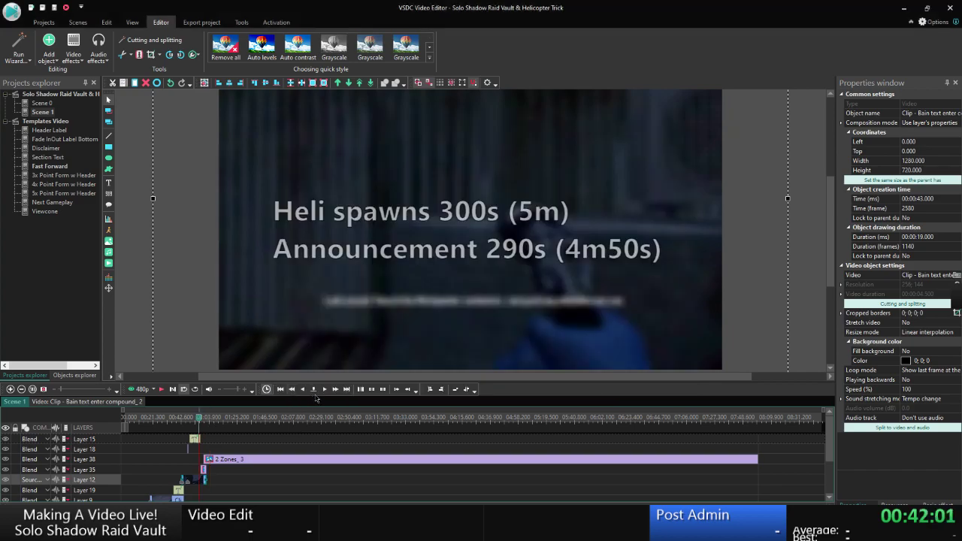
Place the timeline cursor at 00:01:03.500, with no object selected.
{"action": "left_click", "coordinate": [314, 389]}
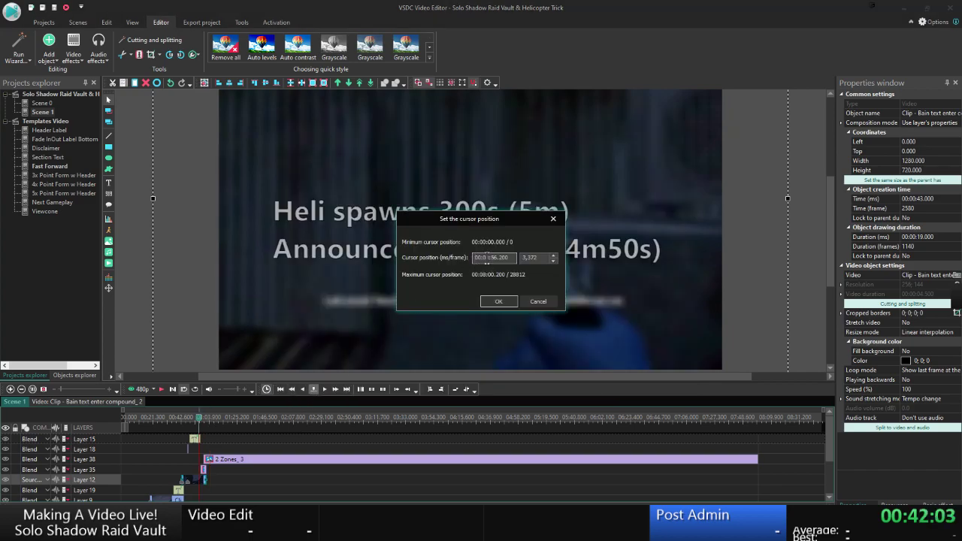
{"action": "left_click_drag", "start_coordinate": [487, 258], "coordinate": [626, 263]}
{"action": "type", "text": "1:03"}
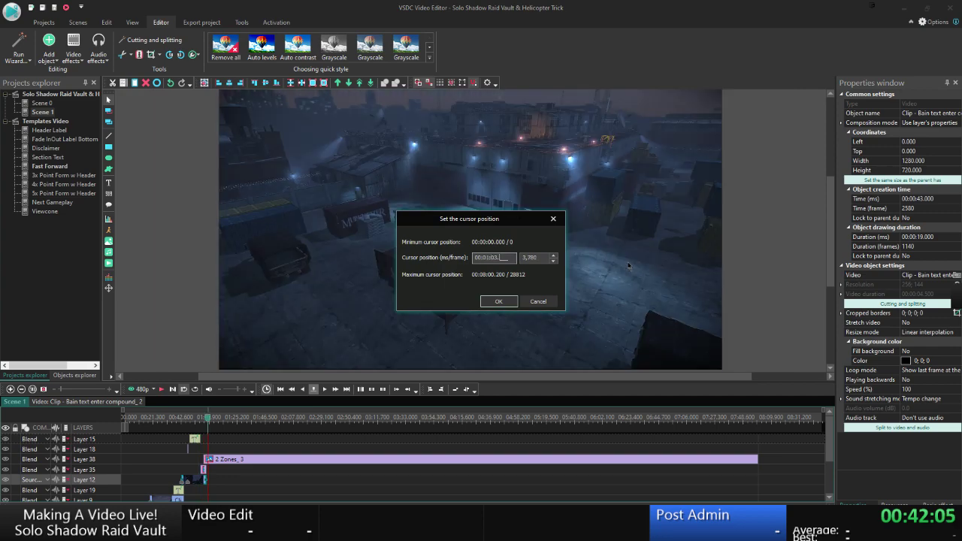
{"action": "key", "text": "Return"}
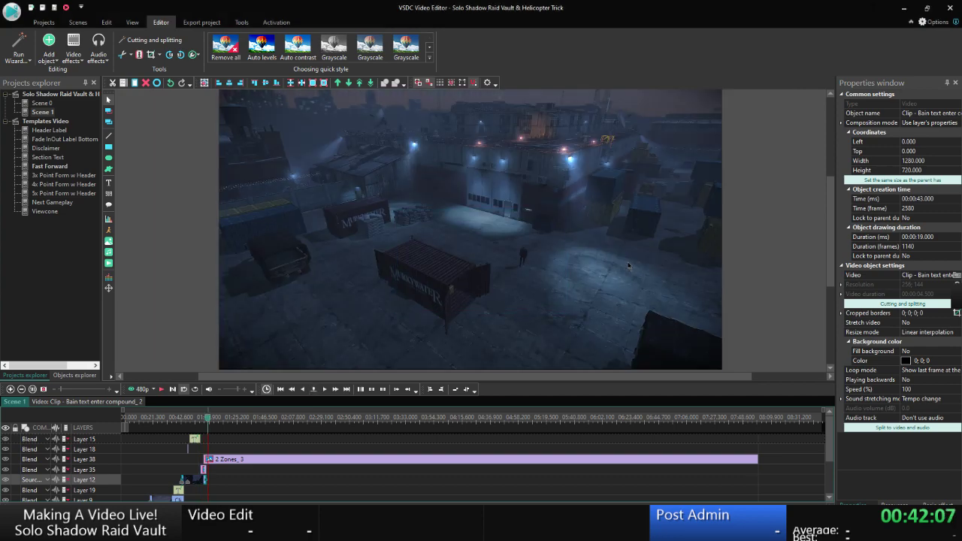
{"action": "left_click", "coordinate": [314, 389]}
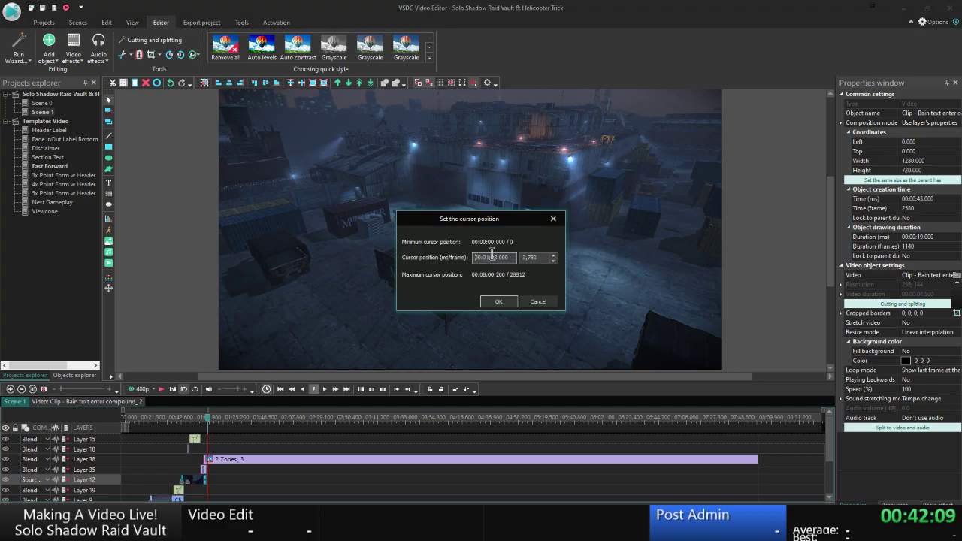
{"action": "left_click", "coordinate": [498, 301]}
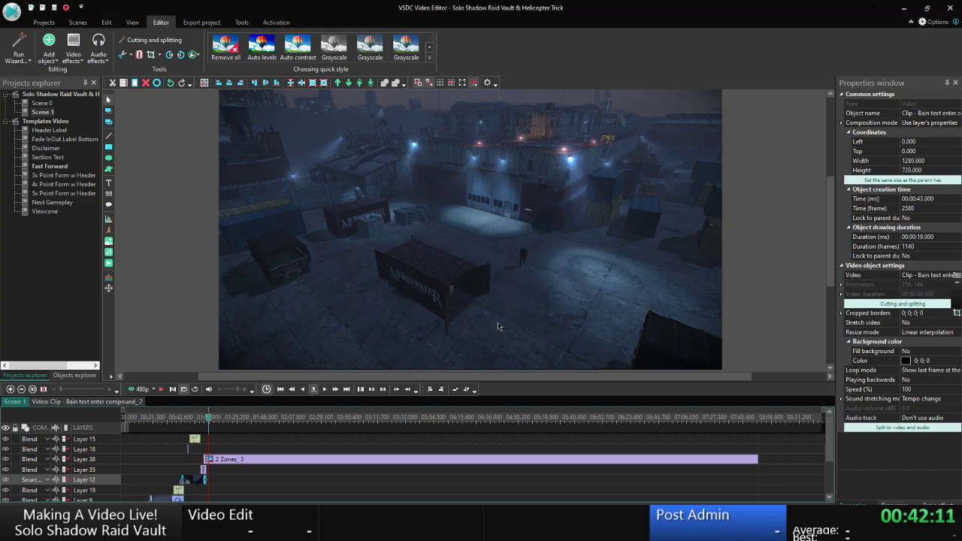
{"action": "left_click", "coordinate": [189, 290]}
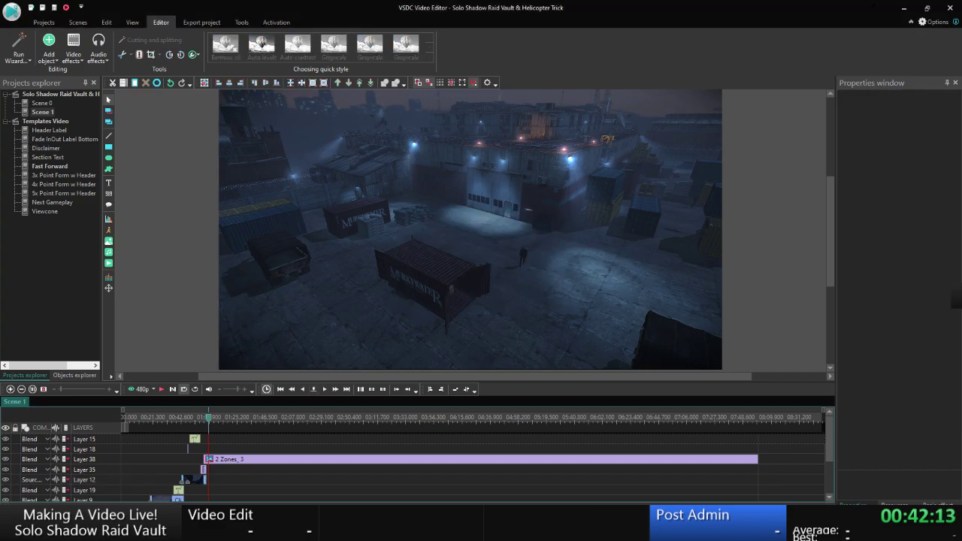
Add the checkmark2-128 image from the Misc assets folder to the scene and reset it to its original 256 × 256 size.
{"action": "left_click", "coordinate": [105, 526]}
{"action": "left_click", "coordinate": [132, 483]}
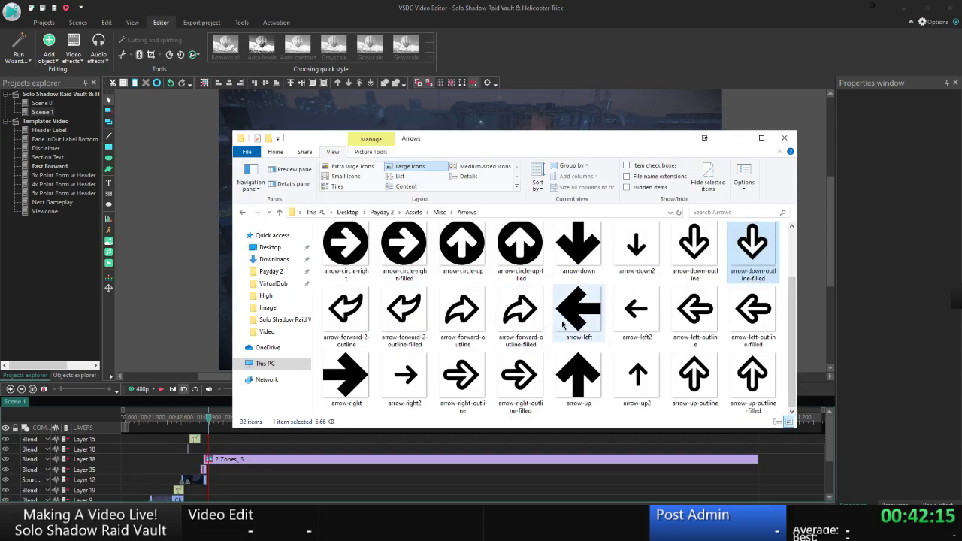
{"action": "key", "text": "alt+Left"}
{"action": "scroll", "coordinate": [562, 323], "scroll_direction": "down", "scroll_amount": 1}
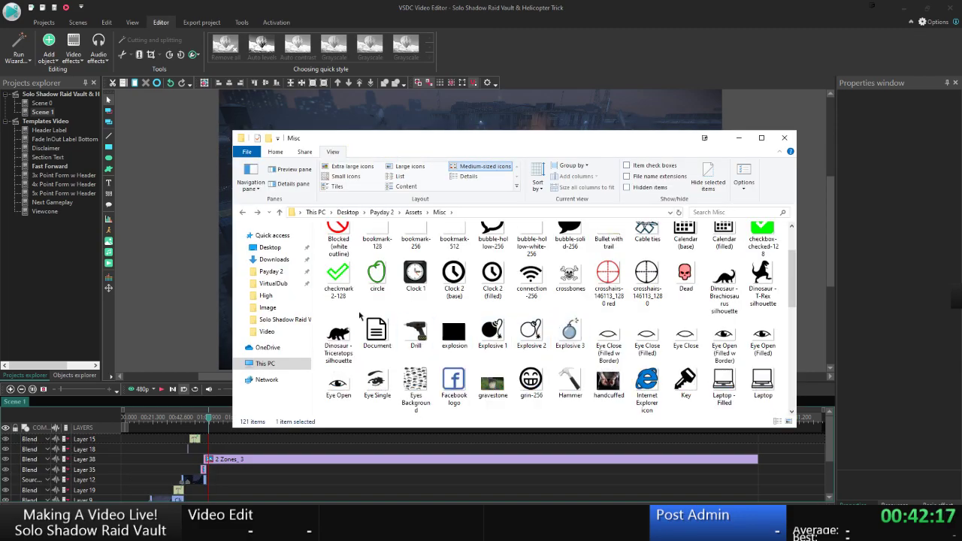
{"action": "left_click", "coordinate": [339, 278]}
{"action": "left_click_drag", "start_coordinate": [739, 266], "coordinate": [552, 301]}
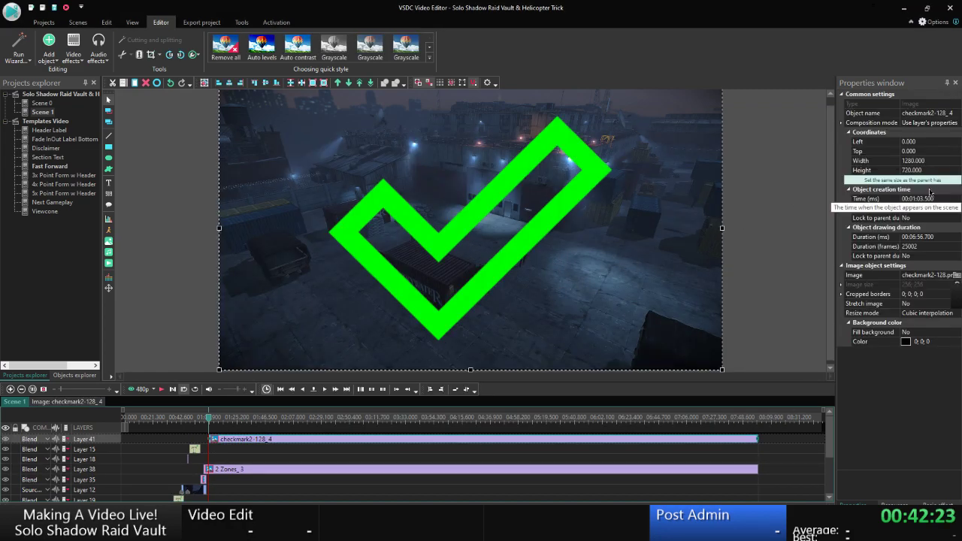
{"action": "left_click", "coordinate": [862, 164]}
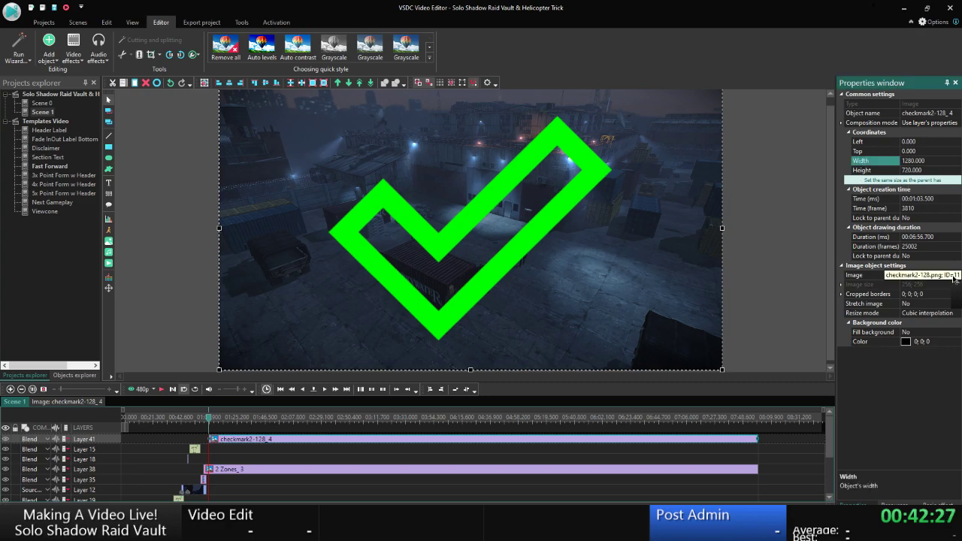
{"action": "left_click", "coordinate": [957, 284]}
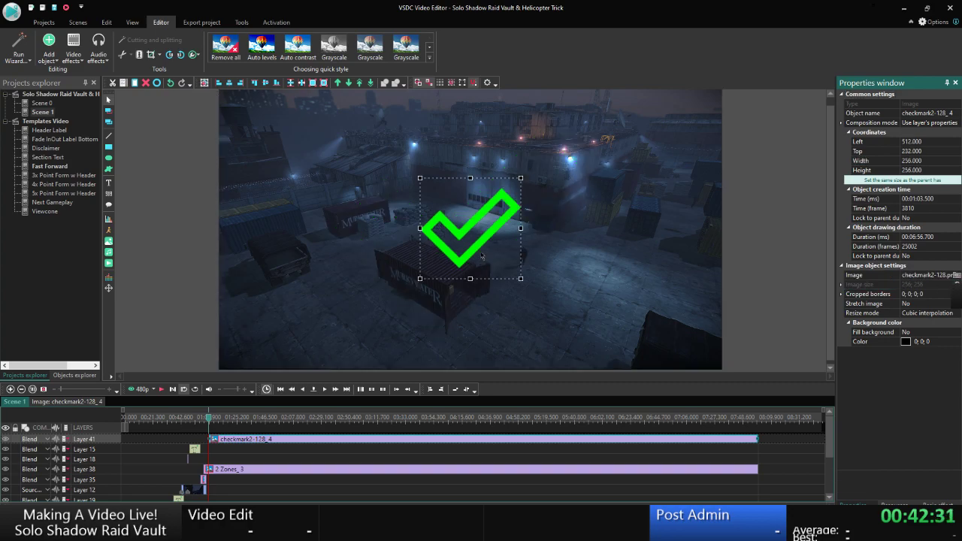
Try the checkmark slightly off centre with a width of 200, and return the width to 256.
{"action": "left_click_drag", "start_coordinate": [482, 257], "coordinate": [456, 247]}
{"action": "left_click", "coordinate": [894, 163]}
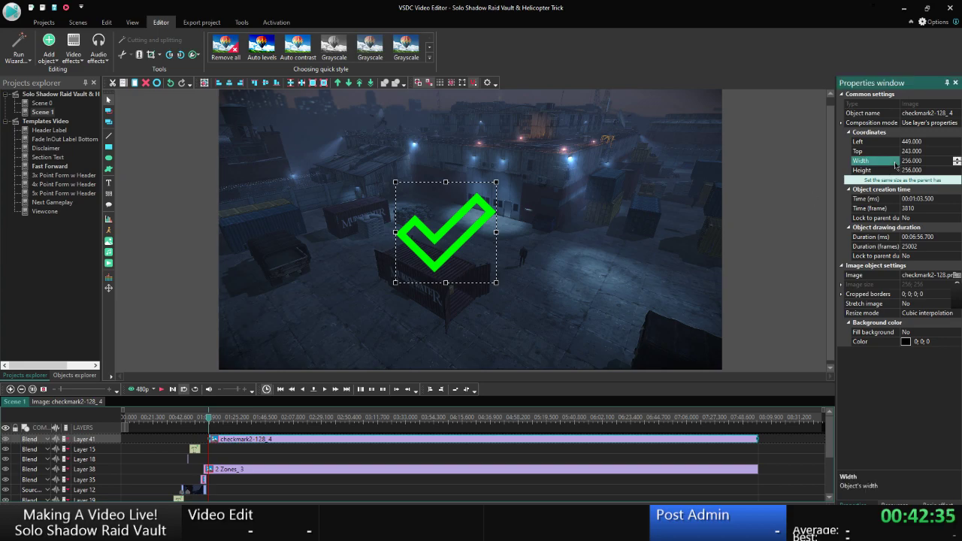
{"action": "type", "text": "200"}
{"action": "key", "text": "Return"}
{"action": "type", "text": "25"}
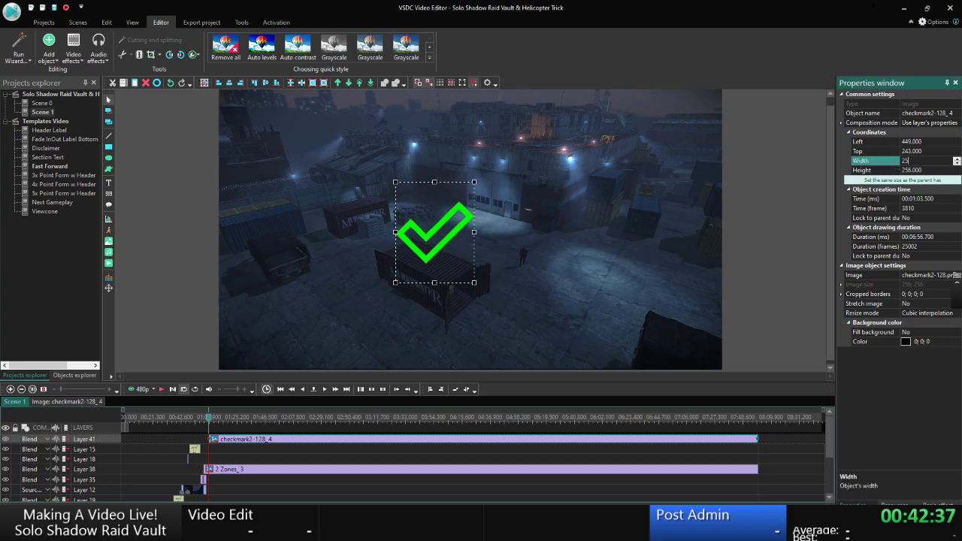
{"action": "type", "text": "6"}
{"action": "key", "text": "Return"}
Move the checkmark over the front Murkywater container, duplicate it, and move one of the two up to the warehouse roof.
{"action": "left_click_drag", "start_coordinate": [429, 248], "coordinate": [408, 292]}
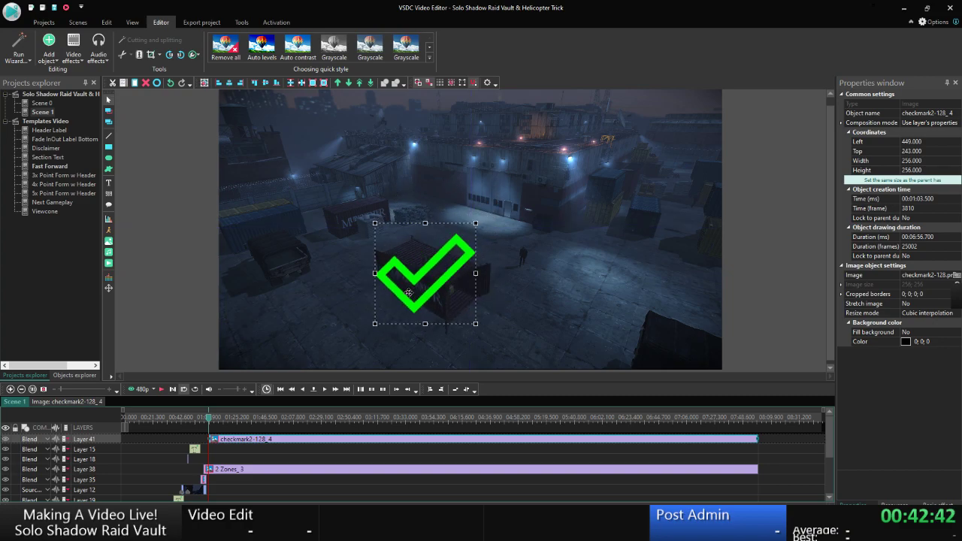
{"action": "left_click", "coordinate": [811, 255]}
{"action": "left_click", "coordinate": [444, 297]}
{"action": "key", "text": "ctrl+c"}
{"action": "key", "text": "ctrl+v"}
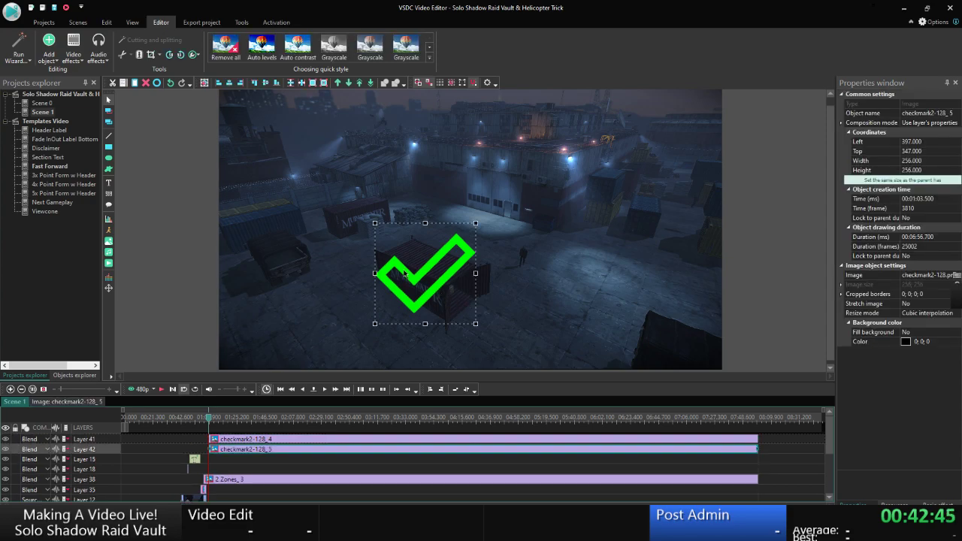
{"action": "left_click_drag", "start_coordinate": [405, 273], "coordinate": [521, 141]}
Try a width and height of 200 for the warehouse checkmark.
{"action": "left_click", "coordinate": [885, 164]}
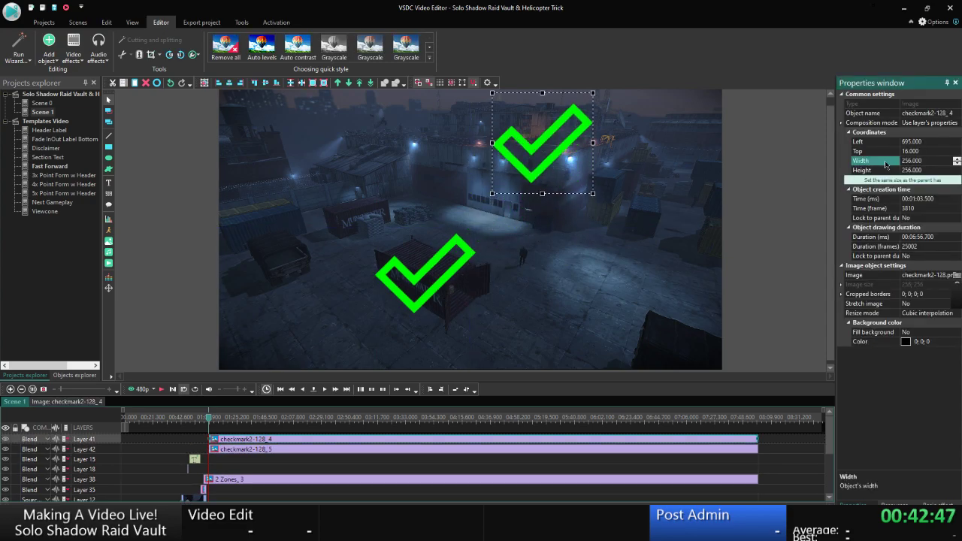
{"action": "type", "text": "200"}
{"action": "key", "text": "Return"}
{"action": "key", "text": "Tab"}
{"action": "type", "text": "200"}
{"action": "key", "text": "Return"}
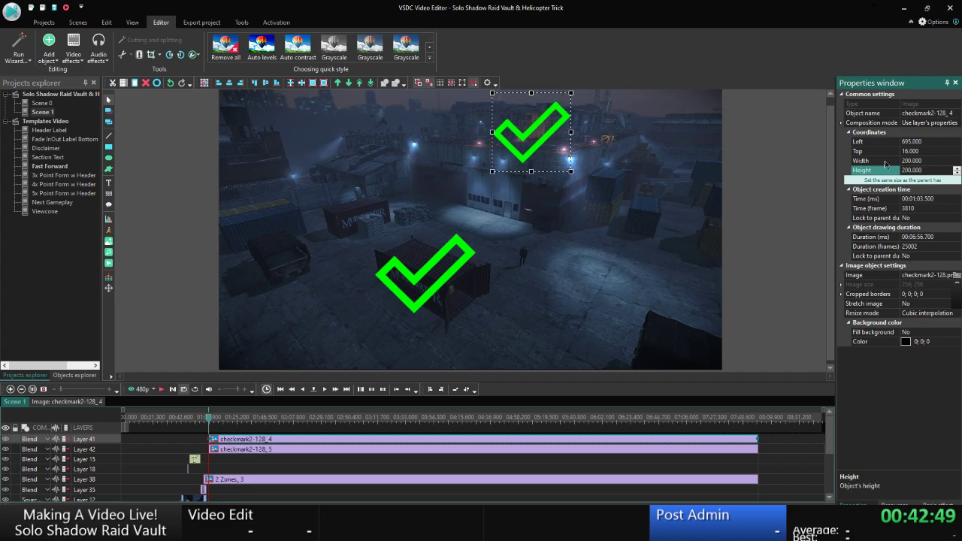
Resize the warehouse checkmark to 150 × 150 and place it on the warehouse roof at about left 724, top 63.
{"action": "left_click", "coordinate": [885, 165]}
{"action": "type", "text": "150"}
{"action": "key", "text": "Return"}
{"action": "key", "text": "Tab"}
{"action": "type", "text": "150"}
{"action": "key", "text": "Return"}
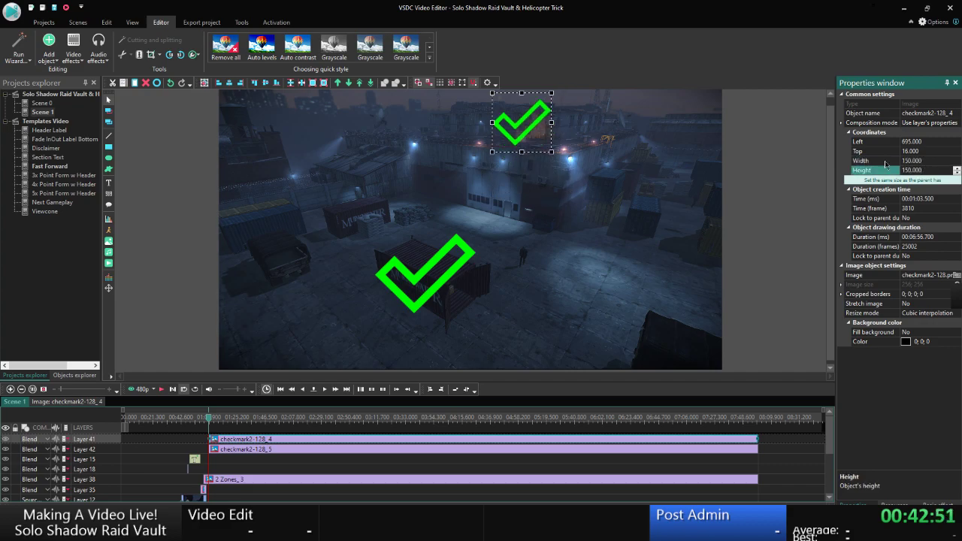
{"action": "left_click_drag", "start_coordinate": [521, 114], "coordinate": [534, 153]}
{"action": "left_click", "coordinate": [810, 199]}
{"action": "left_click", "coordinate": [538, 153]}
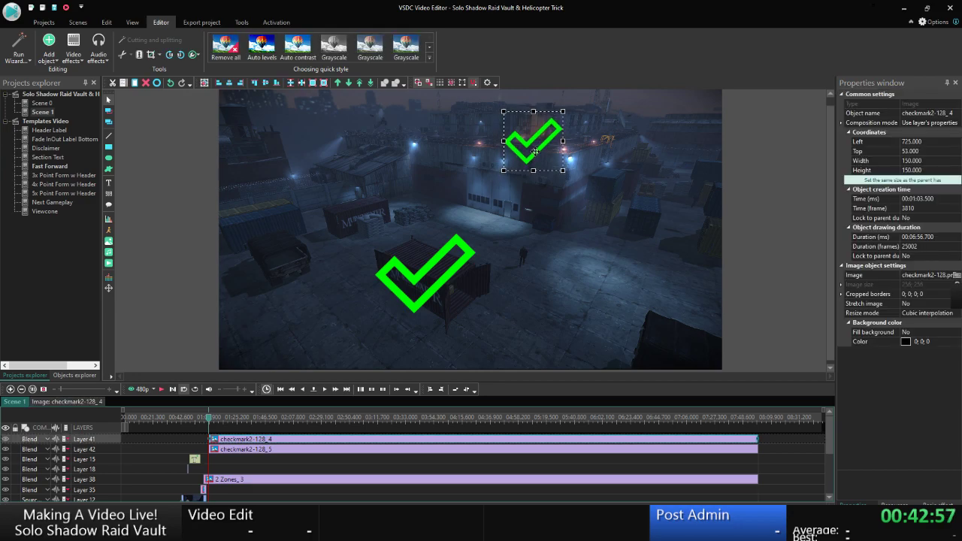
{"action": "left_click", "coordinate": [770, 199]}
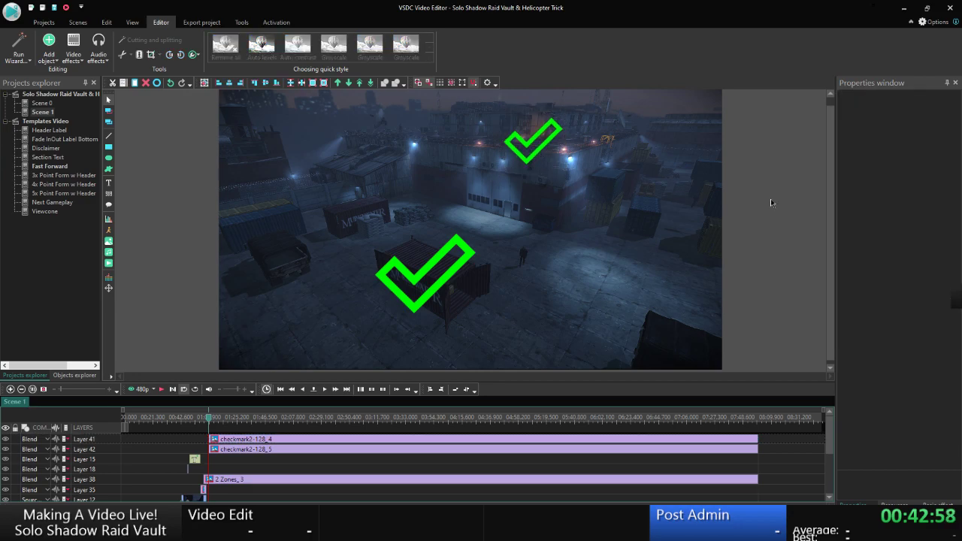
Set the warehouse checkmark's creation time to 00:01:03.750 and preview how the two checkmarks appear over the 2 Zones image.
{"action": "left_click", "coordinate": [225, 442]}
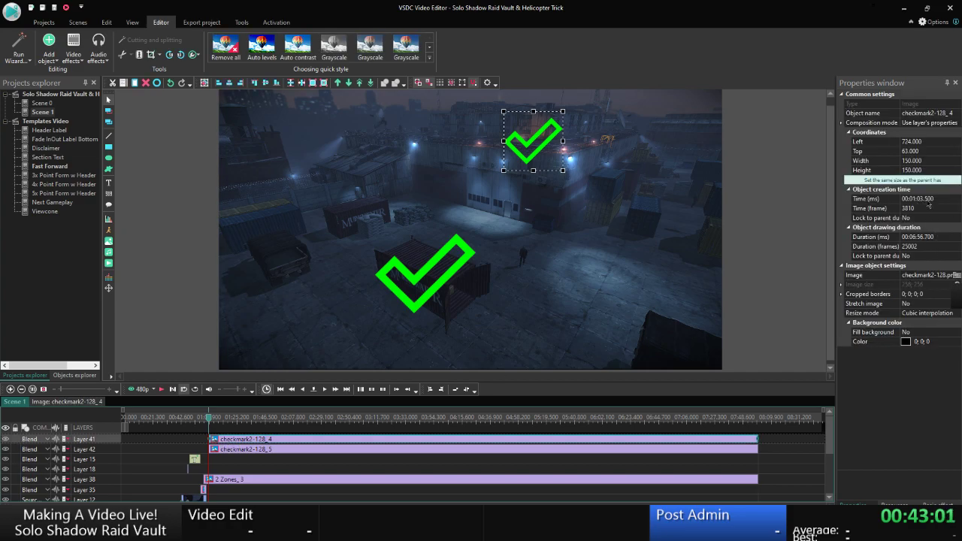
{"action": "double_click", "coordinate": [929, 199]}
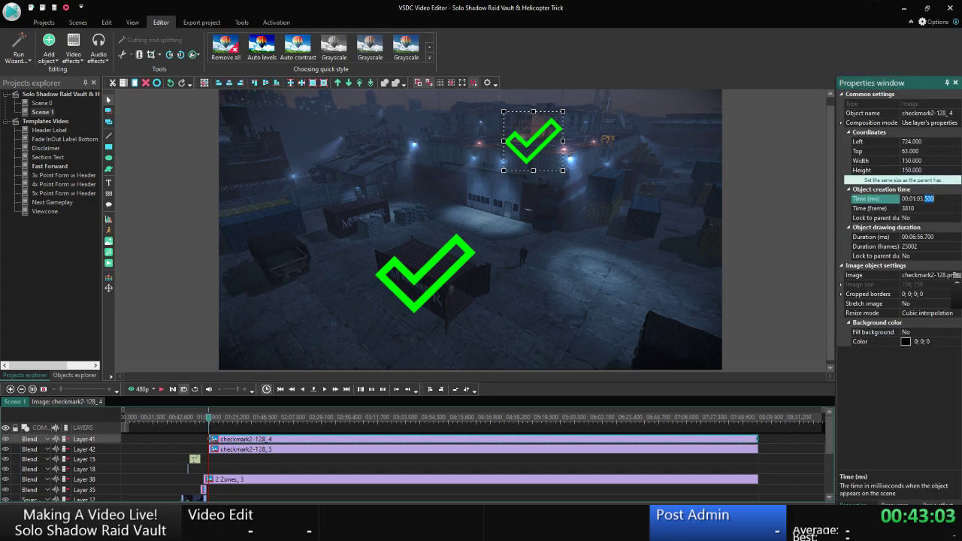
{"action": "key", "text": "Return"}
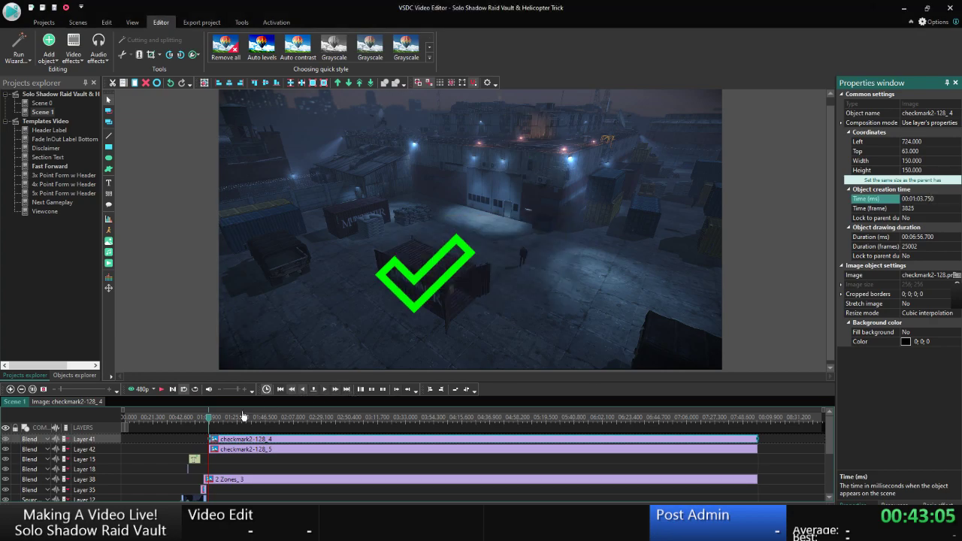
{"action": "left_click_drag", "start_coordinate": [208, 420], "coordinate": [204, 420]}
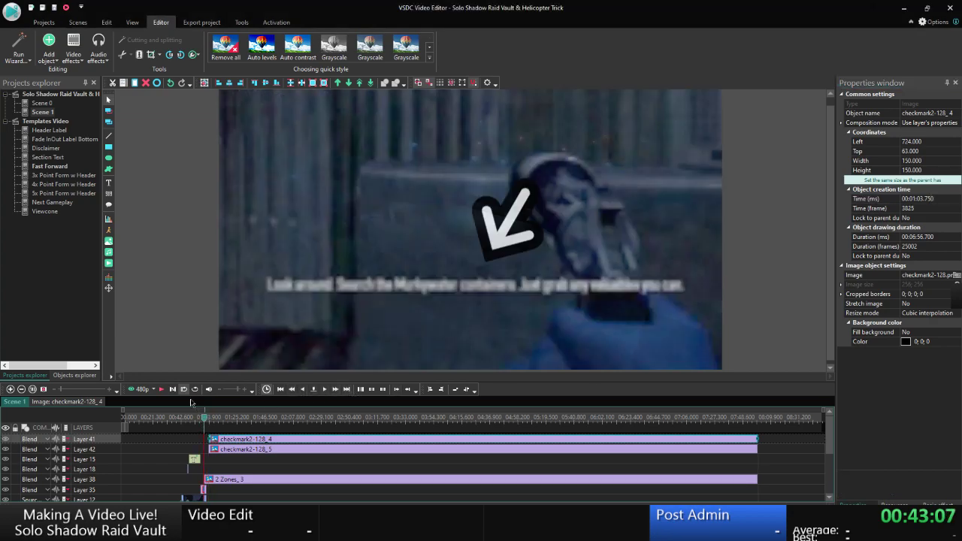
{"action": "left_click", "coordinate": [138, 388]}
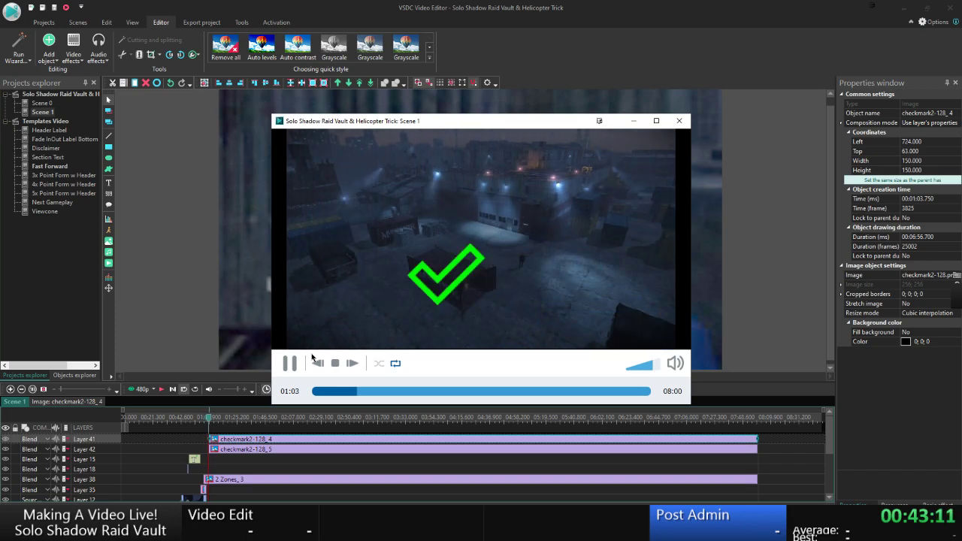
{"action": "key", "text": "Escape"}
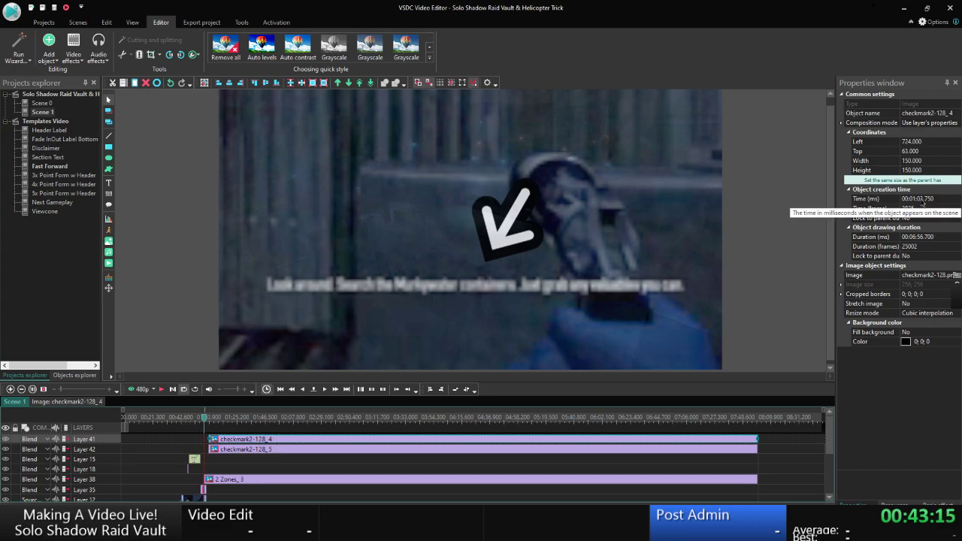
Set the warehouse checkmark's creation time to 00:01:04.000 and preview how the two checkmarks appear.
{"action": "left_click_drag", "start_coordinate": [921, 199], "coordinate": [935, 199]}
{"action": "type", "text": "4"}
{"action": "left_click", "coordinate": [775, 288]}
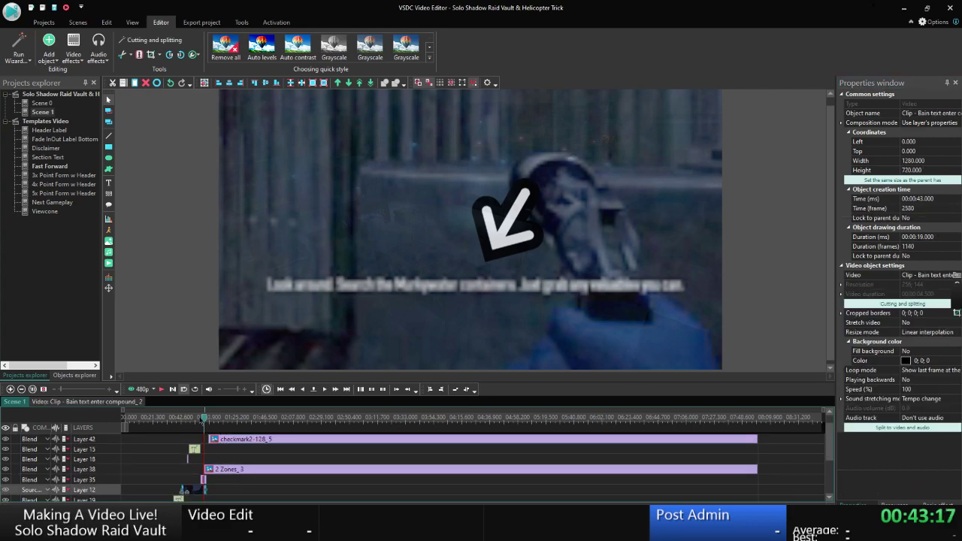
{"action": "left_click", "coordinate": [269, 451]}
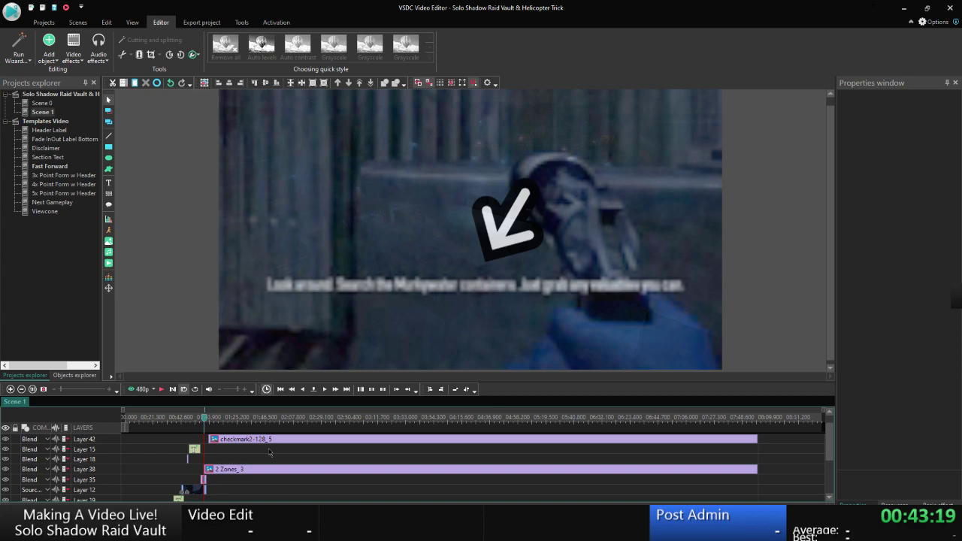
{"action": "key", "text": "ctrl+v"}
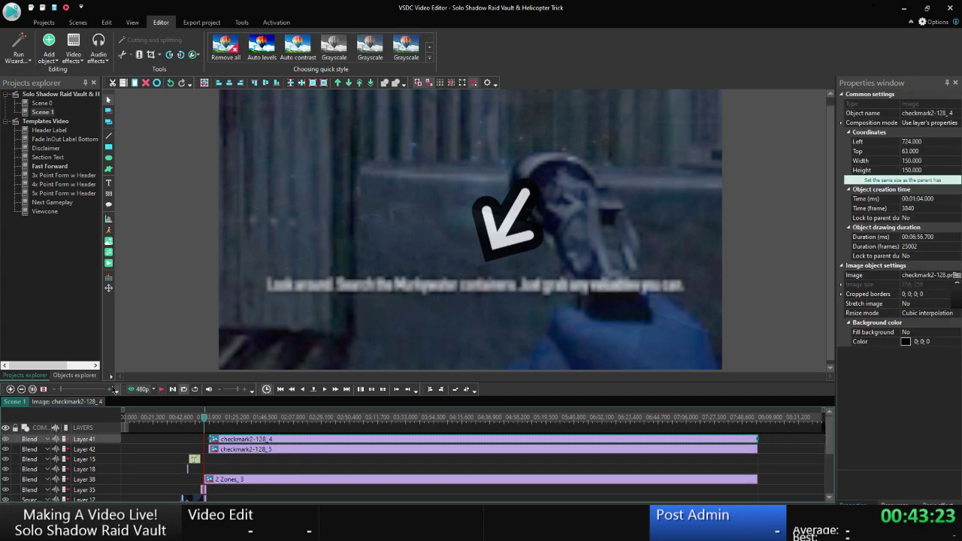
{"action": "left_click", "coordinate": [136, 389]}
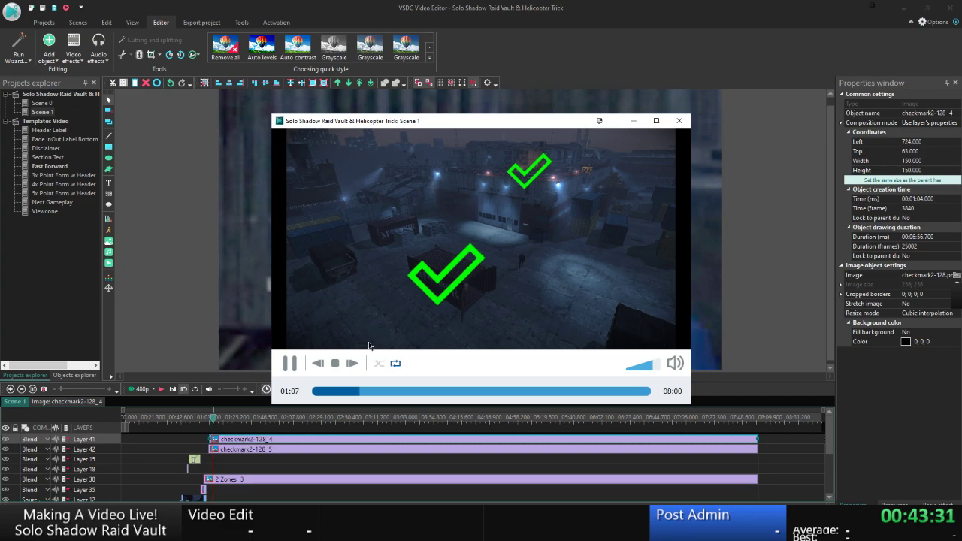
{"action": "left_click", "coordinate": [358, 393]}
{"action": "left_click", "coordinate": [290, 364]}
{"action": "key", "text": "Escape"}
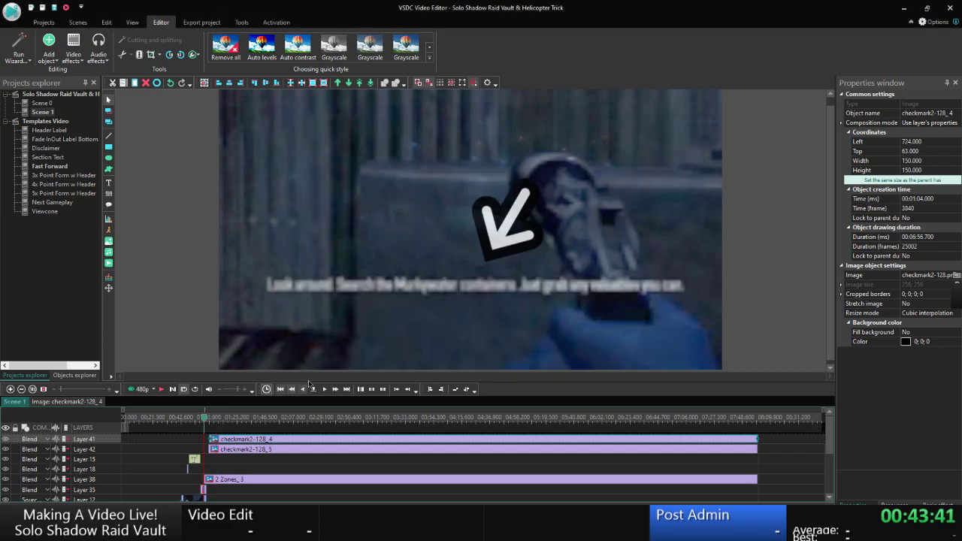
Move the timeline cursor to 00:01:09.500.
{"action": "left_click", "coordinate": [313, 389]}
{"action": "double_click", "coordinate": [504, 258]}
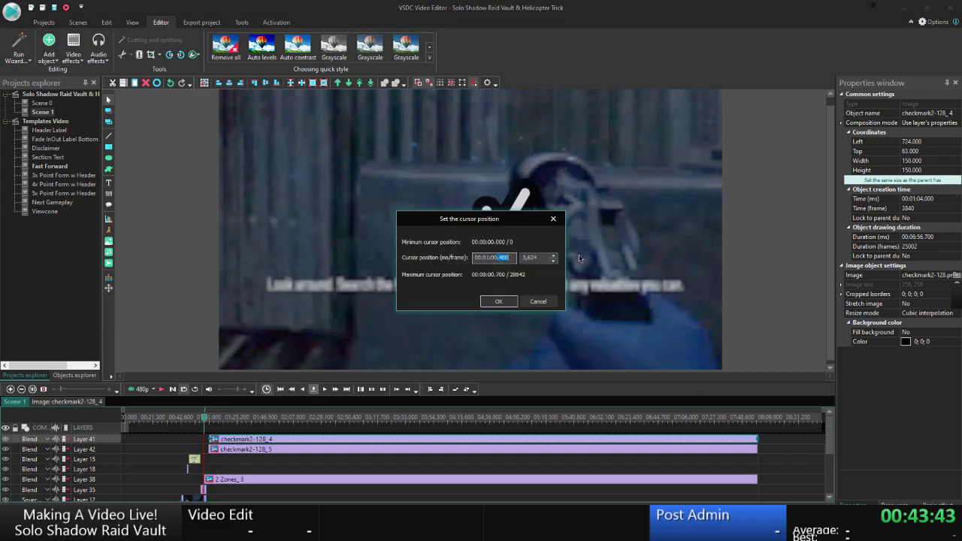
{"action": "key", "text": "BackSpace"}
{"action": "key", "text": "BackSpace"}
{"action": "key", "text": "BackSpace"}
{"action": "type", "text": "10"}
{"action": "key", "text": "Return"}
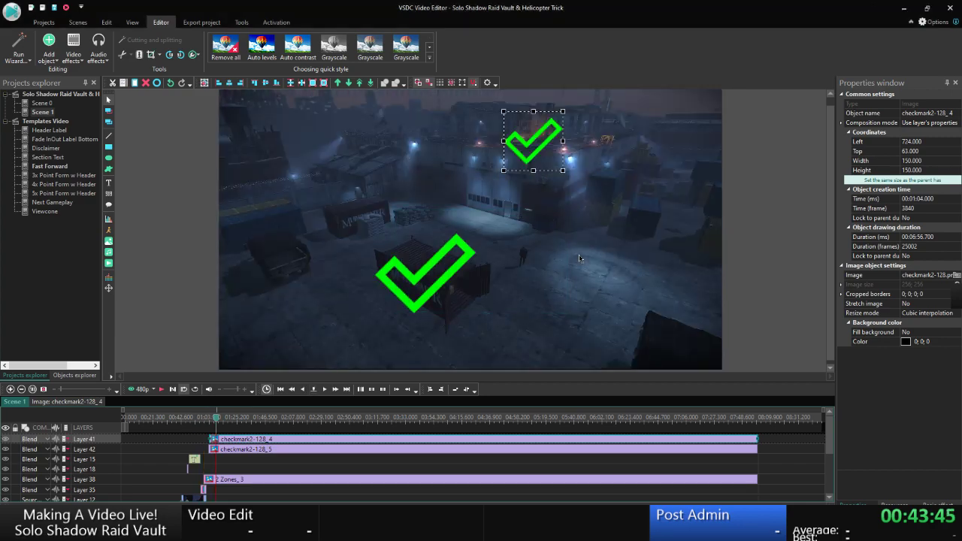
Add the Blocked (black outline) image from the Misc assets folder to the scene at the cursor.
{"action": "left_click", "coordinate": [98, 531]}
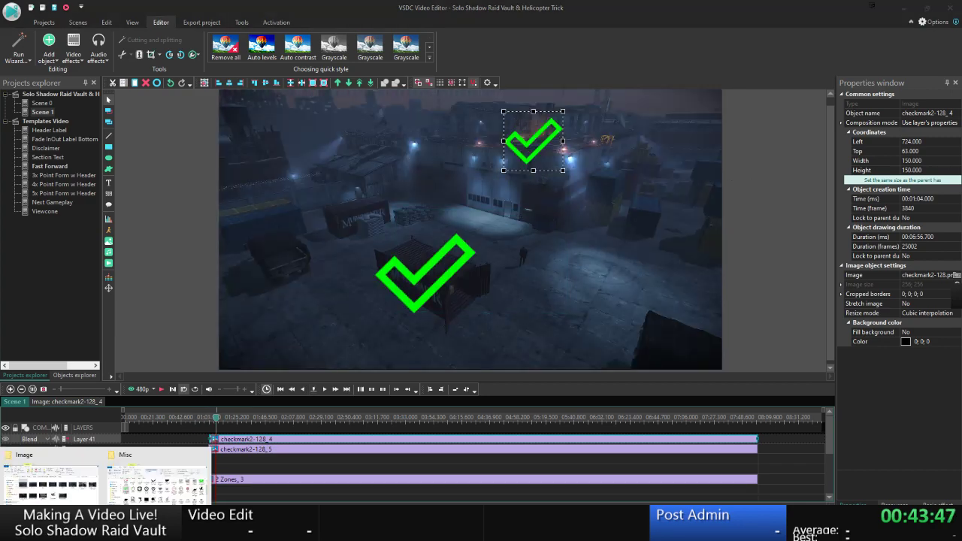
{"action": "left_click", "coordinate": [161, 490]}
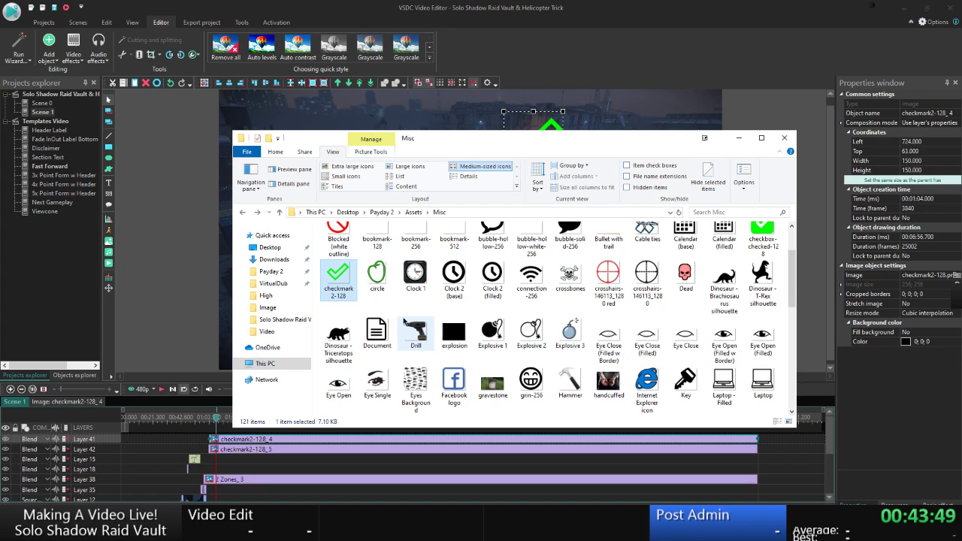
{"action": "scroll", "coordinate": [372, 304], "scroll_direction": "up", "scroll_amount": 2}
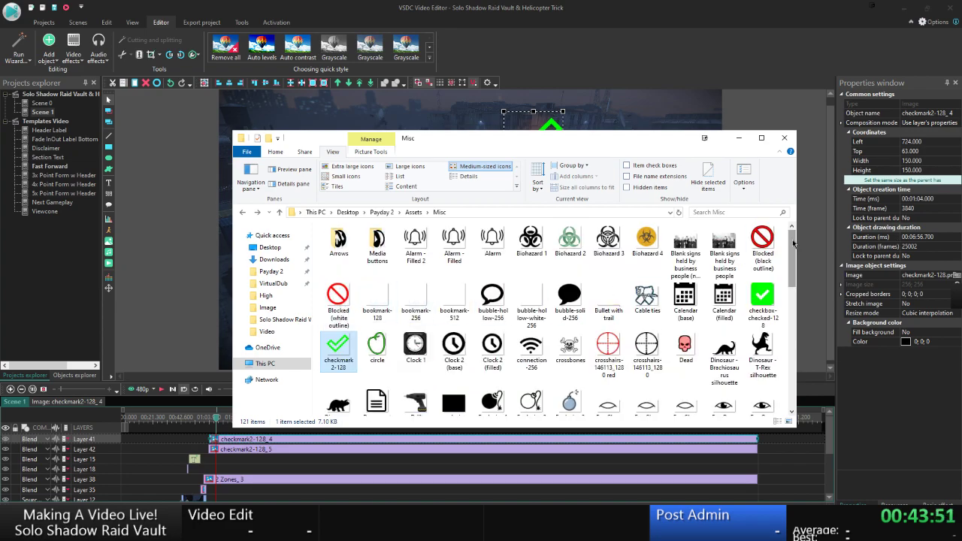
{"action": "left_click", "coordinate": [765, 242]}
{"action": "key", "text": "alt+Tab"}
{"action": "left_click_drag", "start_coordinate": [763, 237], "coordinate": [613, 223]}
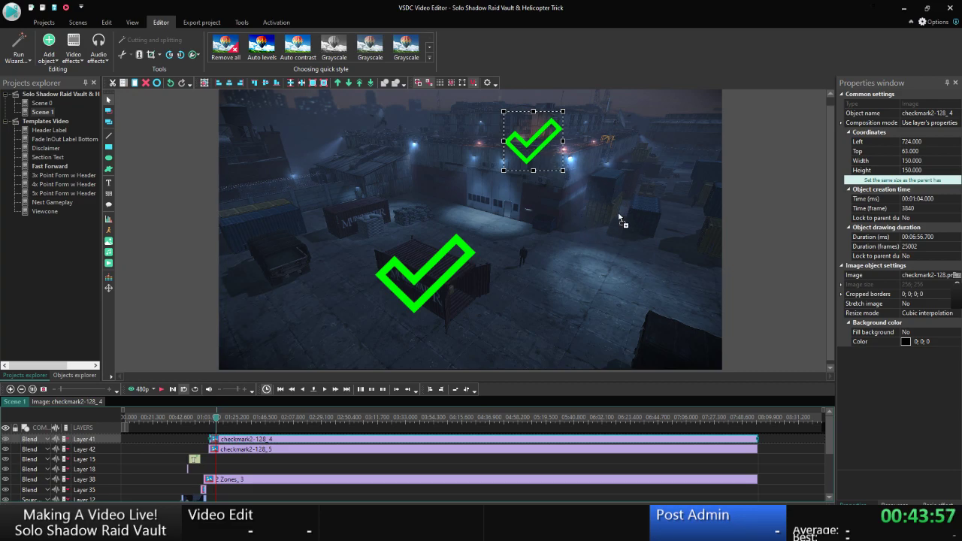
{"action": "left_click_drag", "start_coordinate": [618, 216], "coordinate": [618, 216]}
Place the Blocked sign over the warehouse checkmark at left 724, top 63, with a width and height of 150.
{"action": "left_click", "coordinate": [887, 143]}
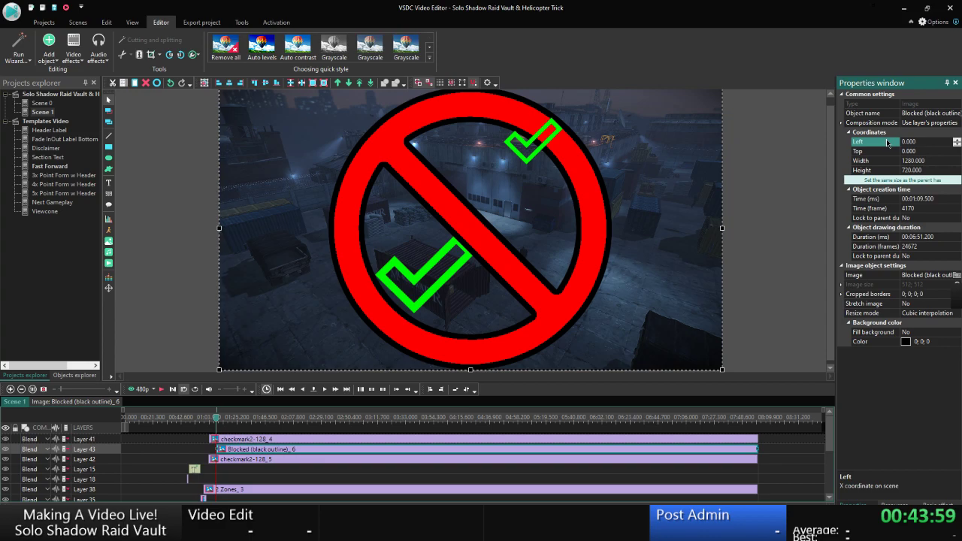
{"action": "type", "text": "724"}
{"action": "key", "text": "Return"}
{"action": "key", "text": "Down"}
{"action": "type", "text": "63"}
{"action": "key", "text": "Return"}
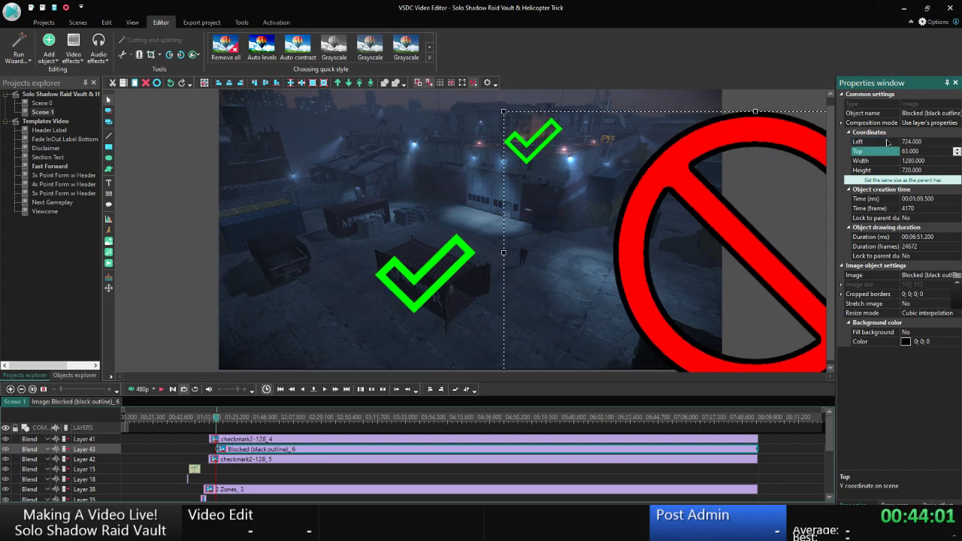
{"action": "key", "text": "Down"}
{"action": "type", "text": "150"}
{"action": "key", "text": "Return"}
{"action": "key", "text": "Down"}
{"action": "type", "text": "150"}
{"action": "key", "text": "Return"}
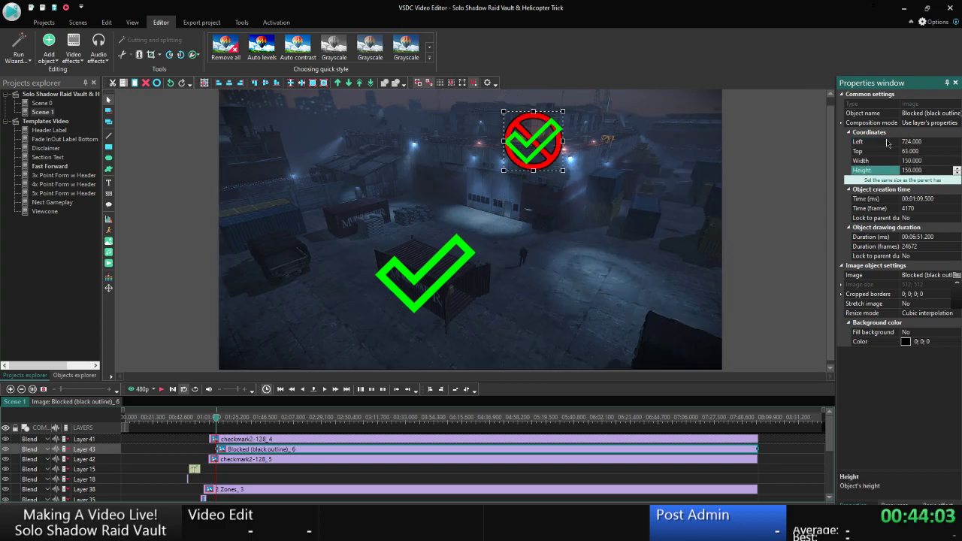
Move the Blocked sign's layer above the warehouse checkmark's layer.
{"action": "left_click", "coordinate": [755, 172]}
{"action": "left_click", "coordinate": [507, 156]}
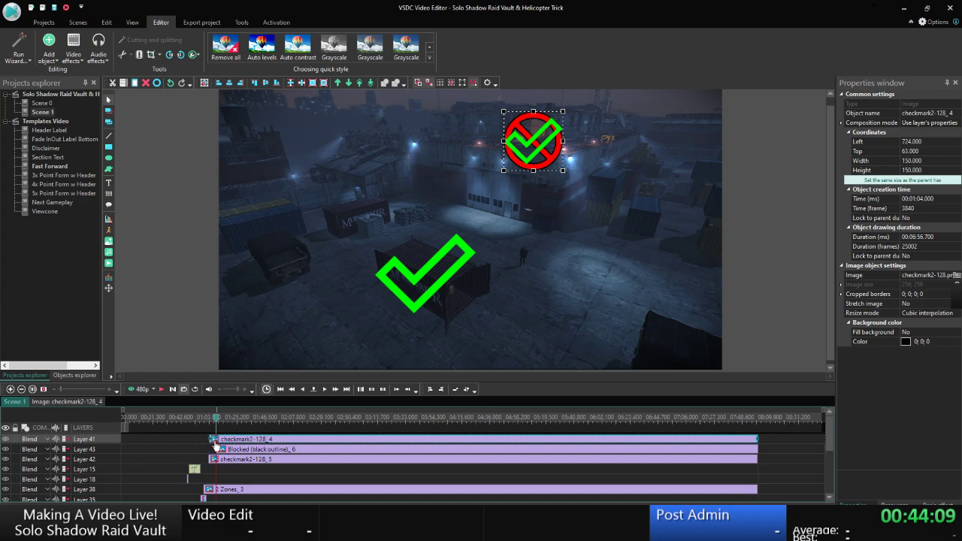
{"action": "left_click_drag", "start_coordinate": [110, 451], "coordinate": [109, 438]}
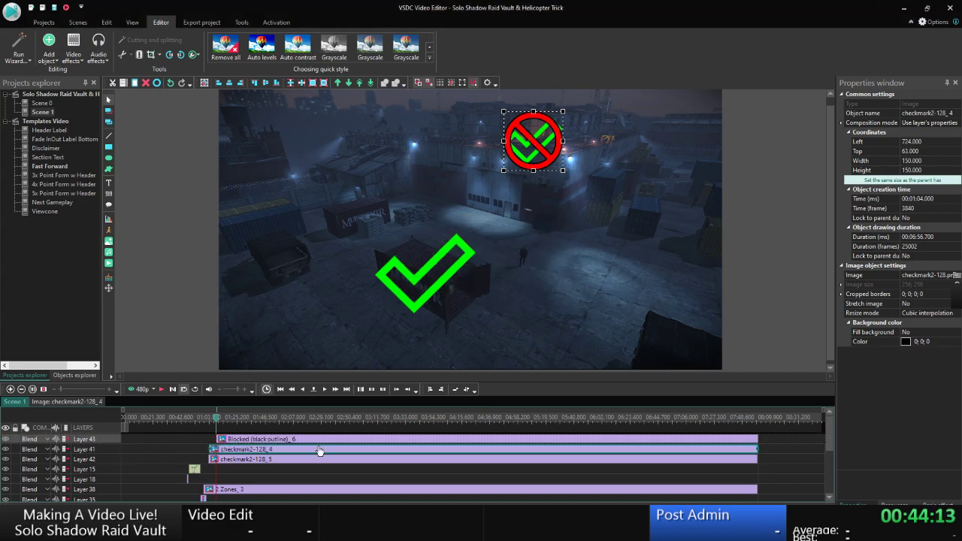
Shorten the warehouse checkmark to 5.5 seconds so it ends where the Blocked sign starts, and preview the swap.
{"action": "left_click", "coordinate": [777, 452]}
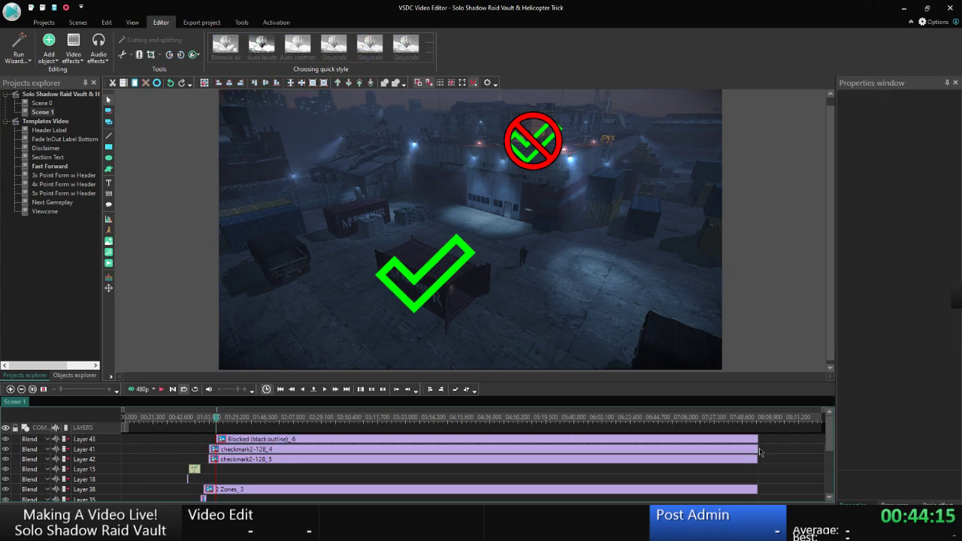
{"action": "left_click_drag", "start_coordinate": [757, 448], "coordinate": [217, 448]}
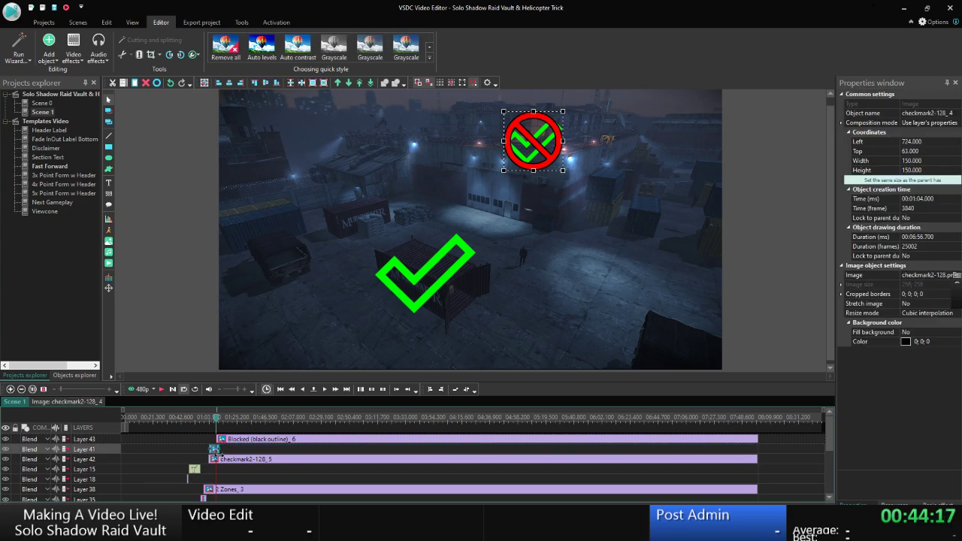
{"action": "left_click", "coordinate": [219, 459]}
{"action": "left_click", "coordinate": [224, 450]}
{"action": "left_click", "coordinate": [213, 449]}
{"action": "left_click_drag", "start_coordinate": [216, 425], "coordinate": [204, 424]}
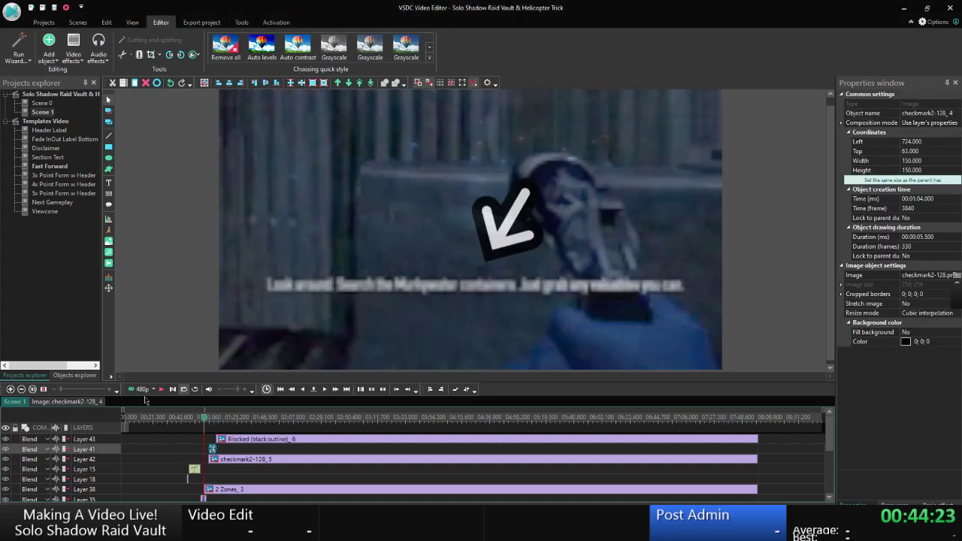
{"action": "left_click", "coordinate": [139, 389]}
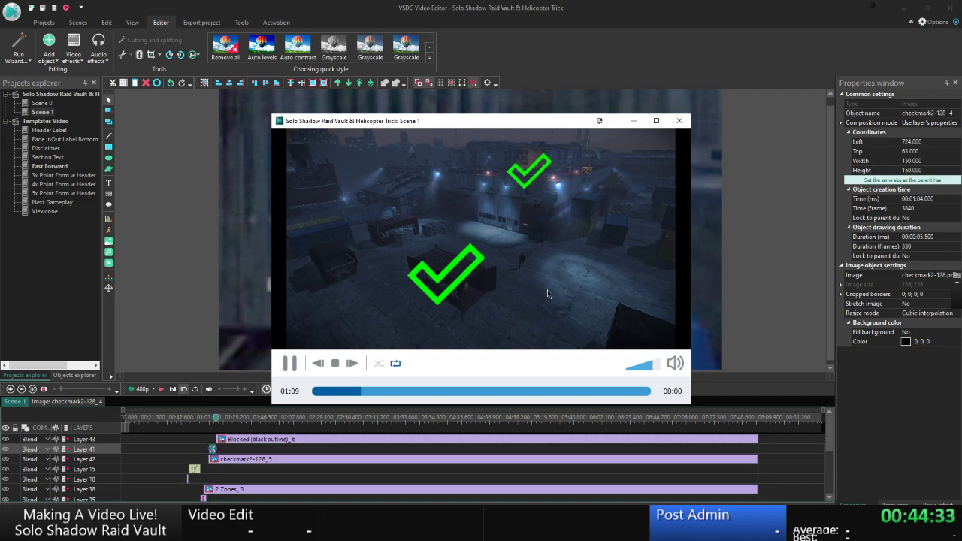
{"action": "left_click", "coordinate": [678, 120]}
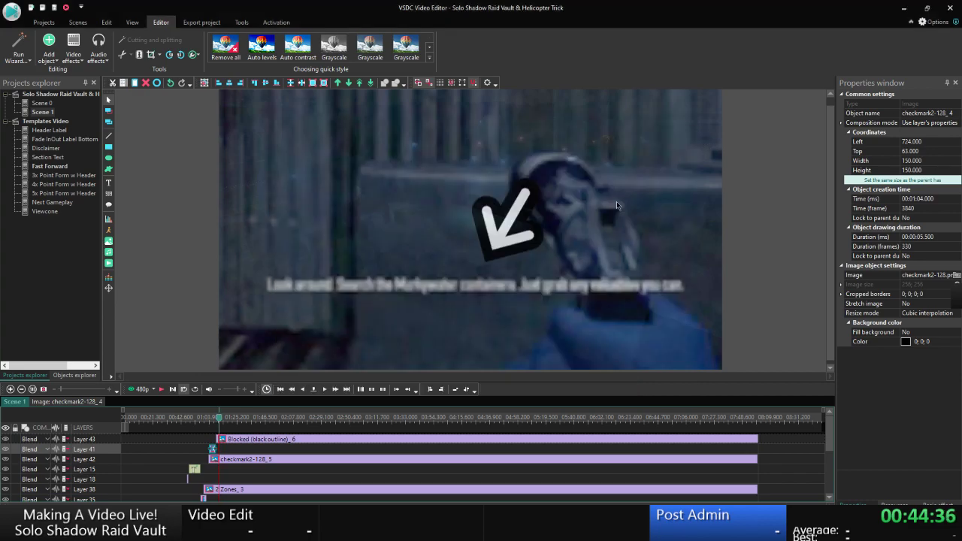
Set the Blocked sign's creation time to 00:01:09.600 and move the timeline cursor to its start.
{"action": "left_click", "coordinate": [247, 438]}
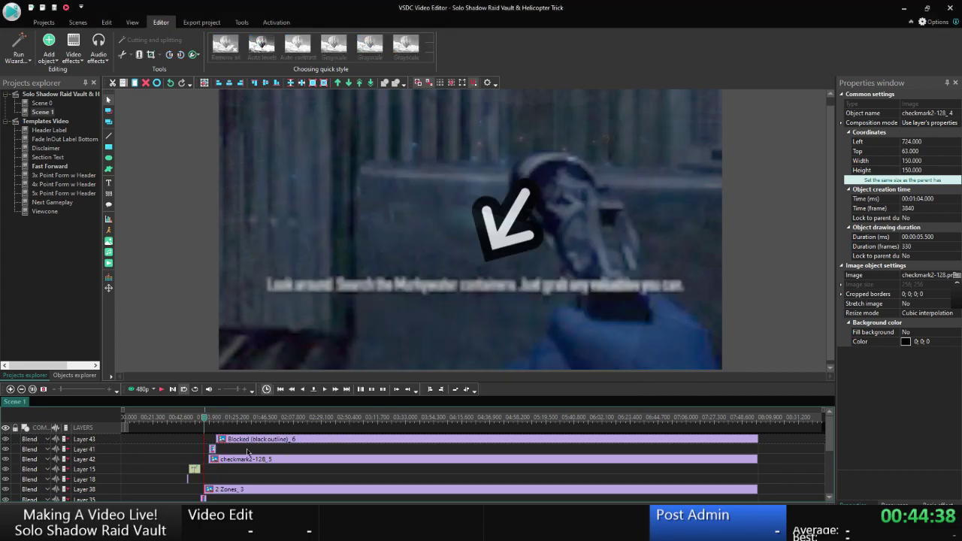
{"action": "double_click", "coordinate": [928, 199]}
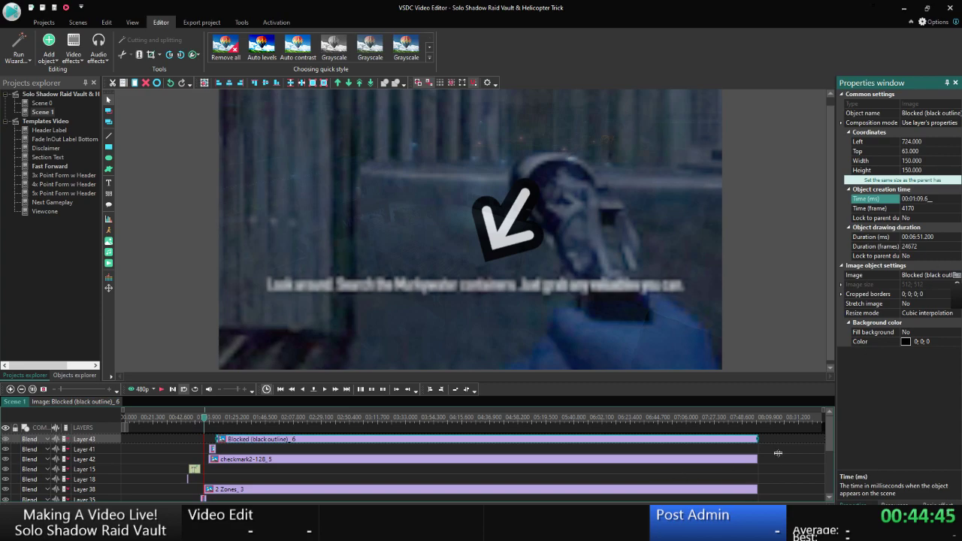
{"action": "left_click", "coordinate": [778, 453]}
{"action": "right_click", "coordinate": [222, 440]}
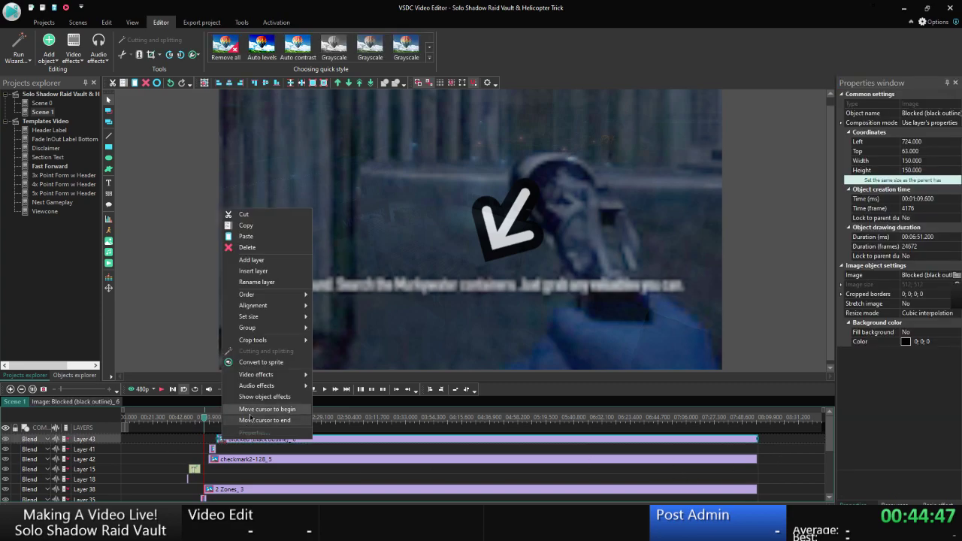
{"action": "left_click", "coordinate": [251, 410]}
Extend the warehouse checkmark to 5.6 seconds so it meets the Blocked sign, and preview the swap.
{"action": "left_click", "coordinate": [213, 448]}
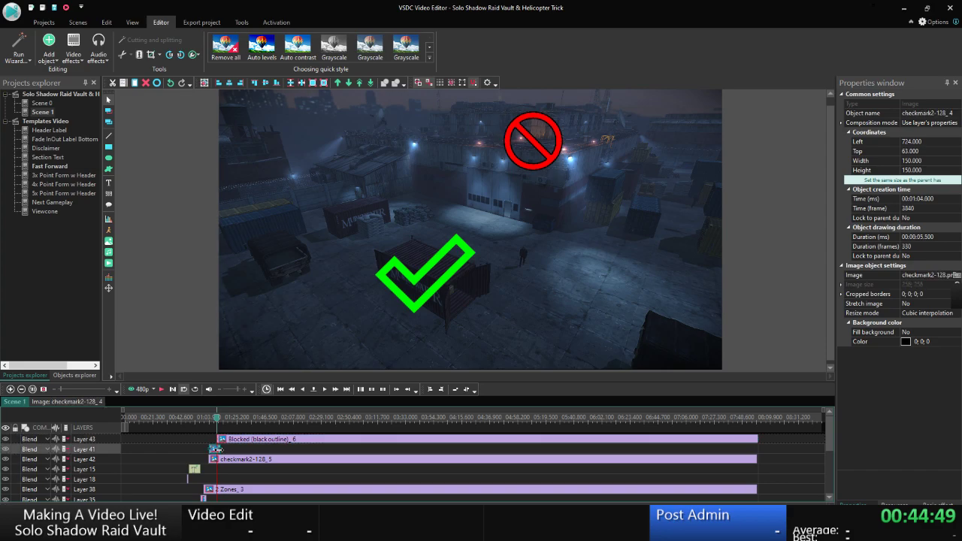
{"action": "left_click", "coordinate": [214, 417]}
{"action": "left_click", "coordinate": [141, 389]}
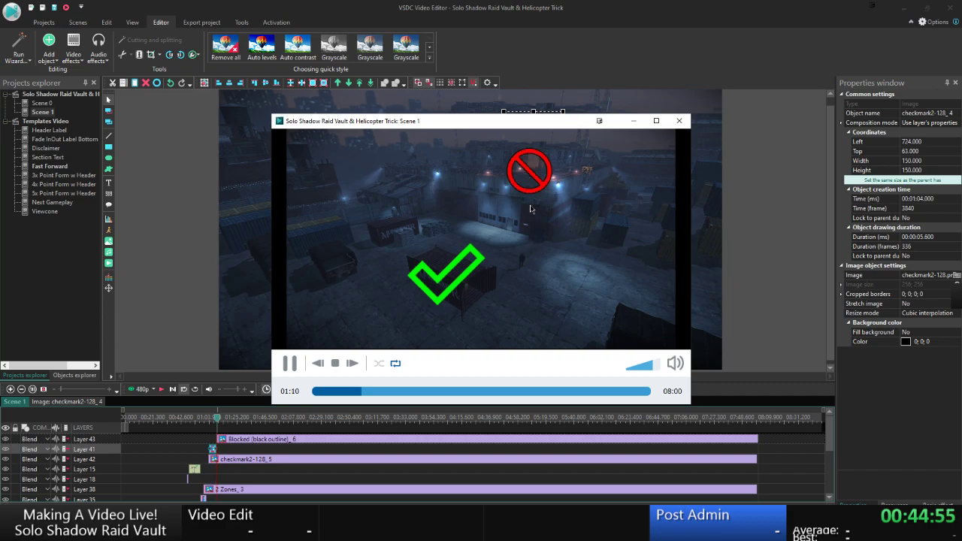
{"action": "key", "text": "Escape"}
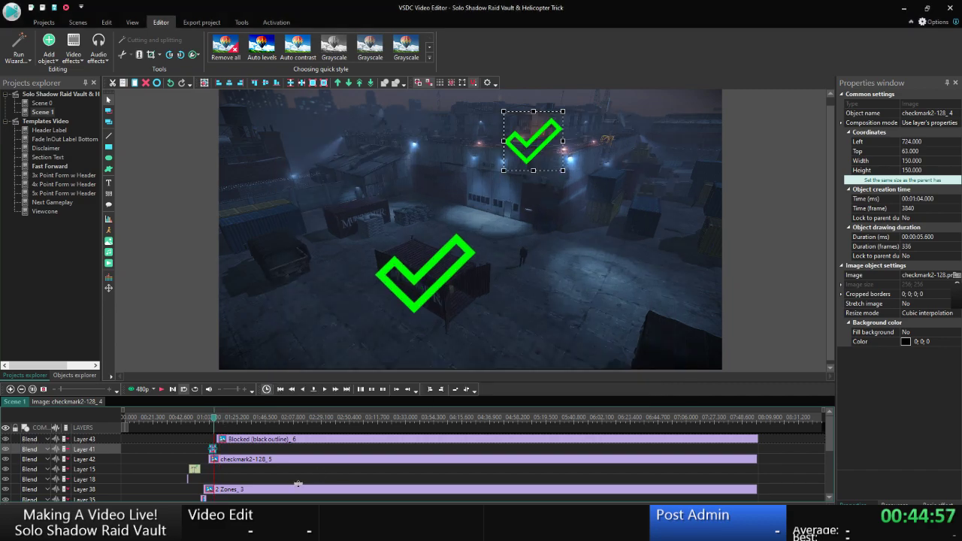
Move the timeline cursor to the start of the container checkmark.
{"action": "left_click", "coordinate": [173, 441]}
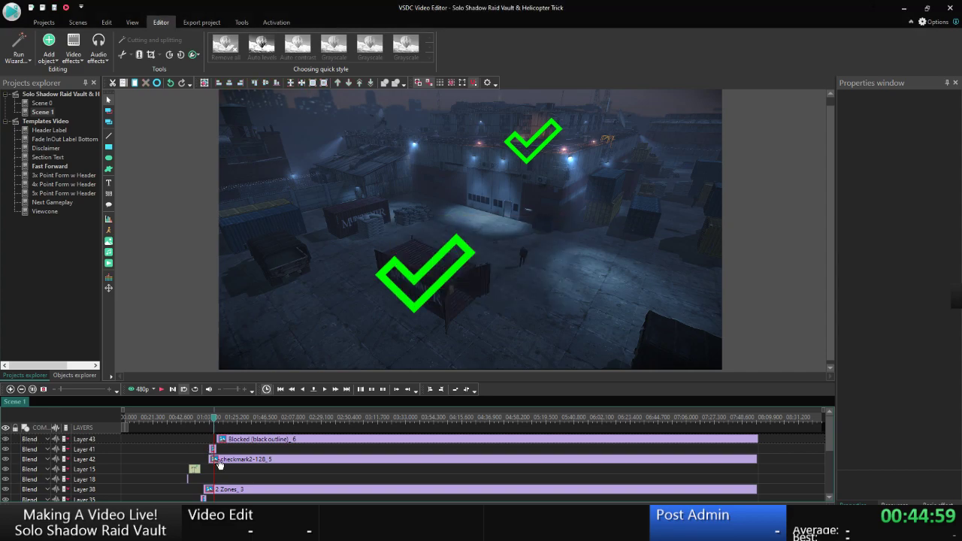
{"action": "right_click", "coordinate": [220, 464]}
{"action": "left_click", "coordinate": [252, 442]}
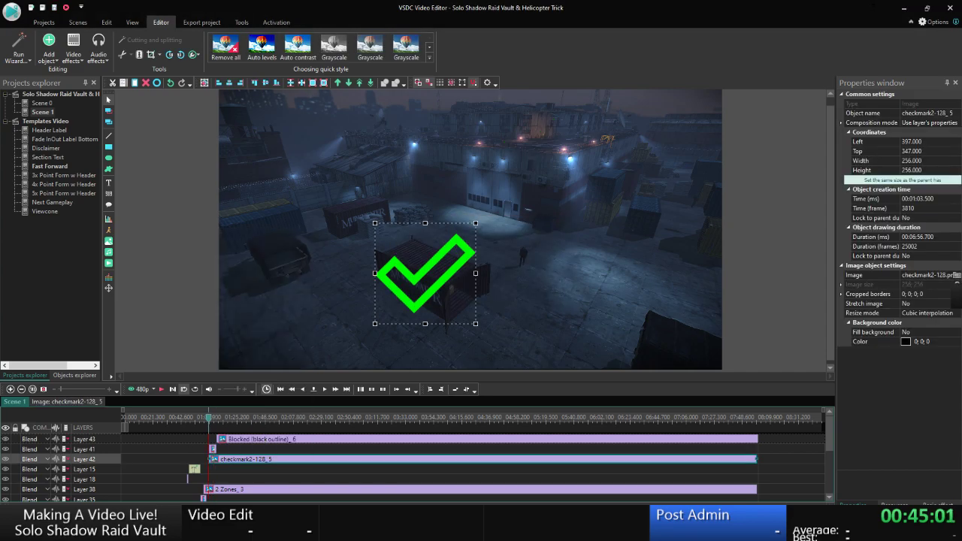
Switch to File Explorer and open the Misc folder inside the Sounds folder of the Payday 2 assets.
{"action": "left_click", "coordinate": [105, 526]}
{"action": "left_click", "coordinate": [134, 492]}
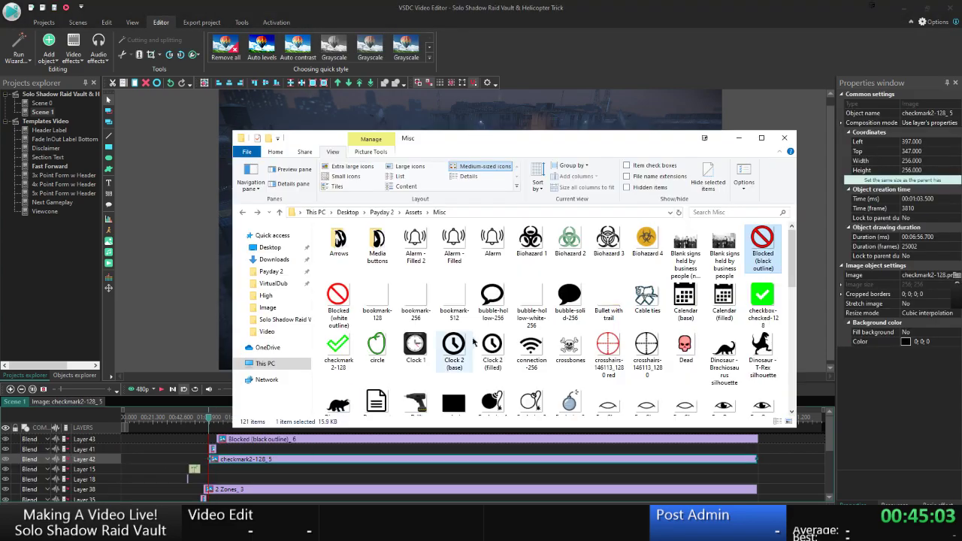
{"action": "key", "text": "alt+Up"}
{"action": "key", "text": "s"}
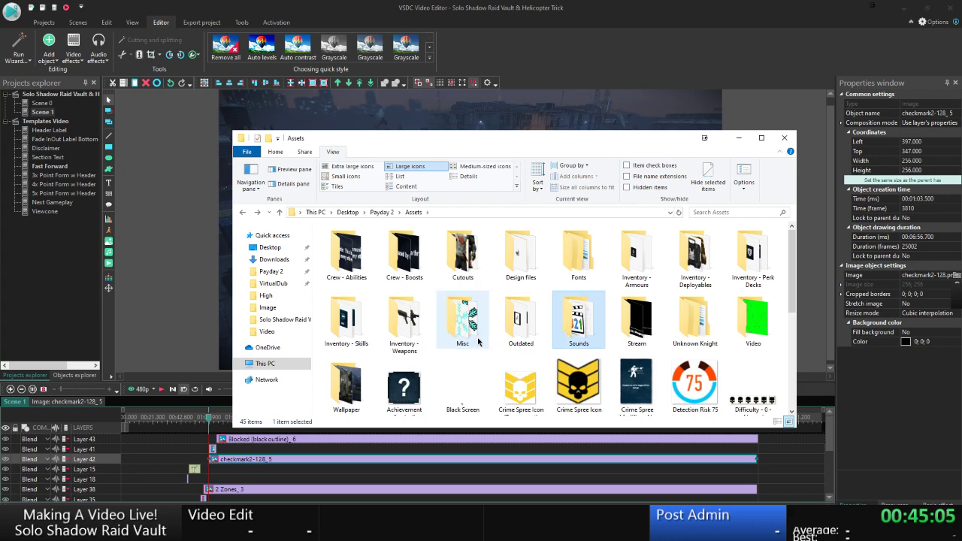
{"action": "key", "text": "Return"}
{"action": "key", "text": "alt+Up"}
{"action": "key", "text": "Return"}
{"action": "key", "text": "m"}
{"action": "key", "text": "Return"}
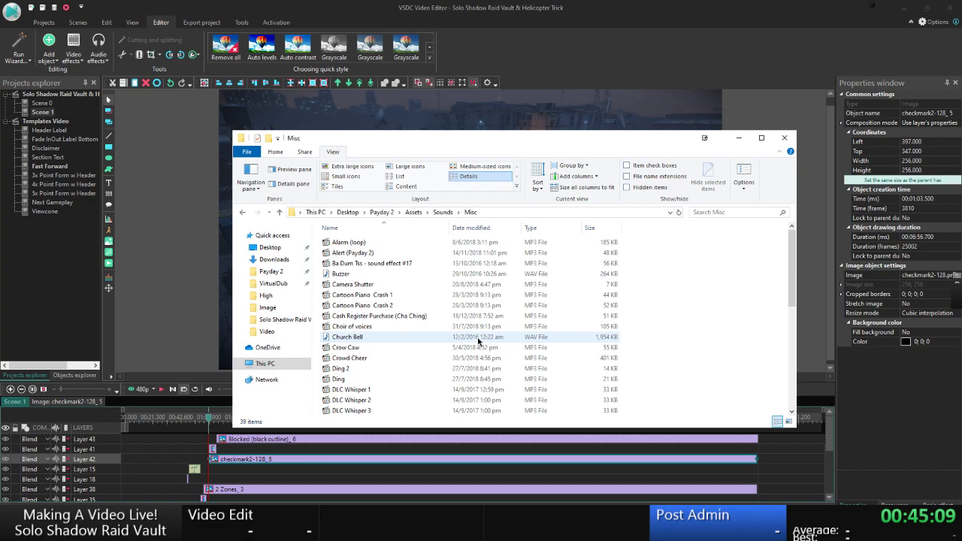
Listen to the Ding 2 and Ding sound effects to compare them.
{"action": "double_click", "coordinate": [339, 368]}
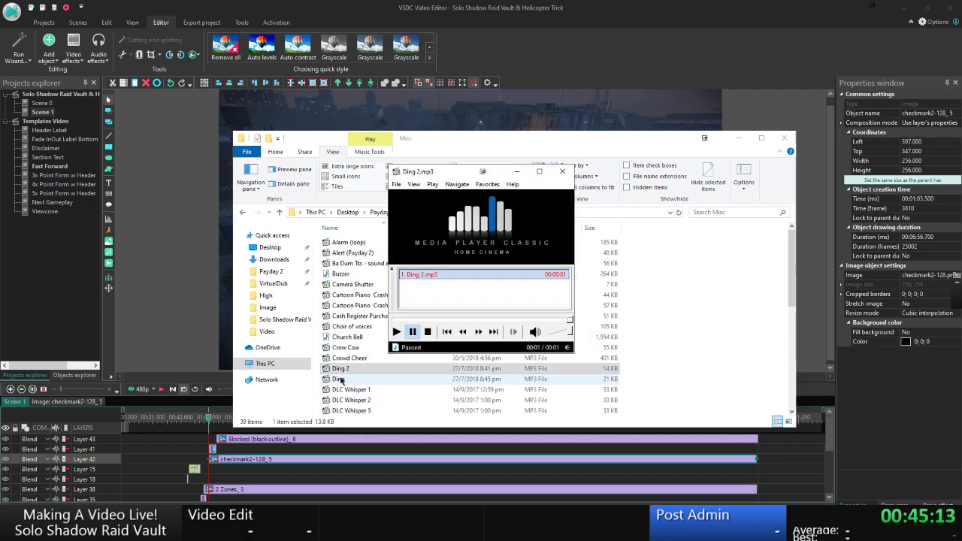
{"action": "double_click", "coordinate": [340, 379]}
{"action": "left_click", "coordinate": [353, 379]}
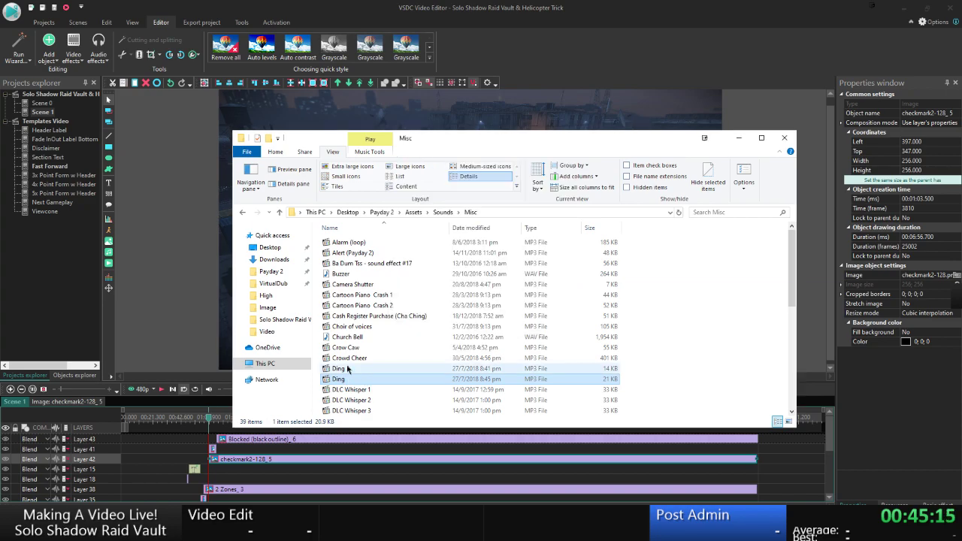
{"action": "left_click", "coordinate": [344, 370]}
{"action": "double_click", "coordinate": [344, 371]}
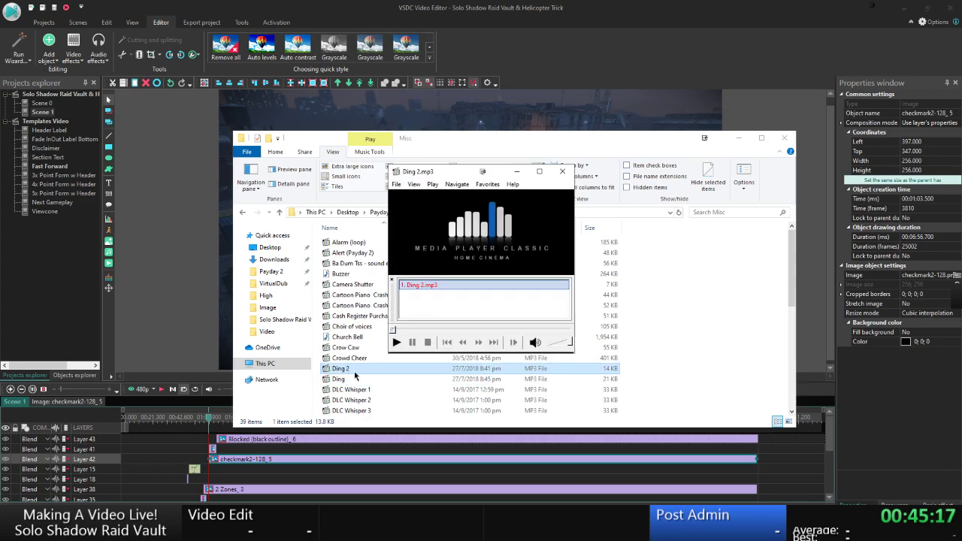
Add the Ding 2 sound from the Misc folder to the timeline at the start of the container checkmark.
{"action": "left_click", "coordinate": [343, 370]}
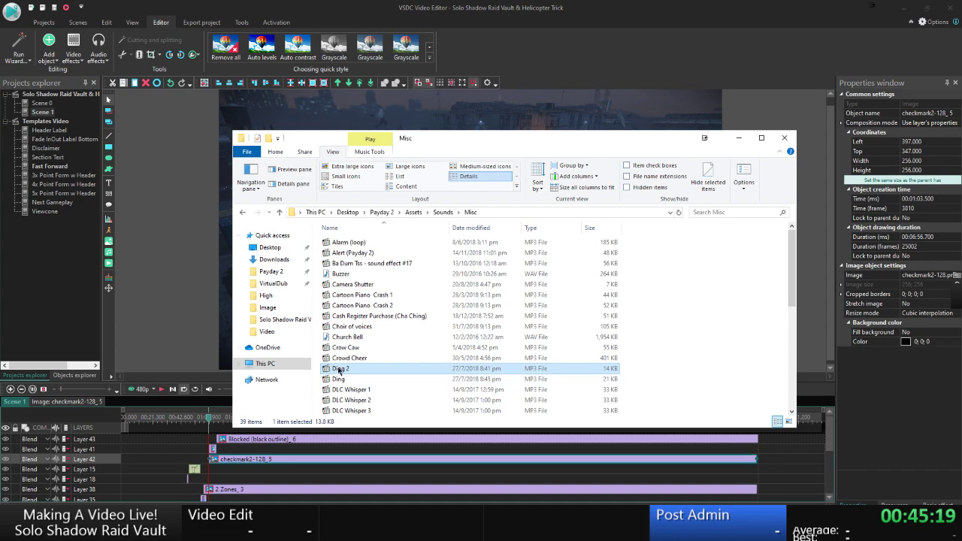
{"action": "left_click", "coordinate": [225, 462]}
{"action": "right_click", "coordinate": [225, 462]}
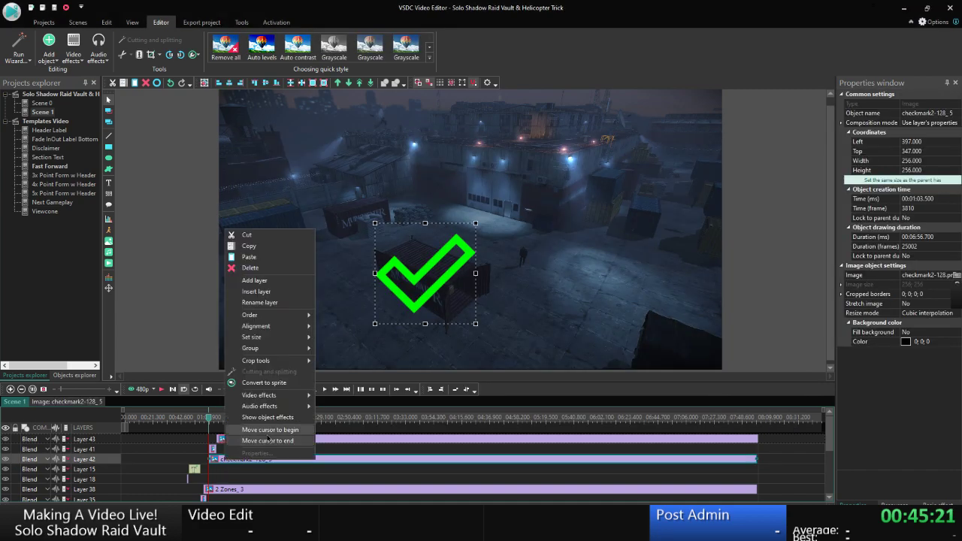
{"action": "left_click", "coordinate": [264, 443]}
{"action": "left_click", "coordinate": [257, 449]}
{"action": "key", "text": "alt+Tab"}
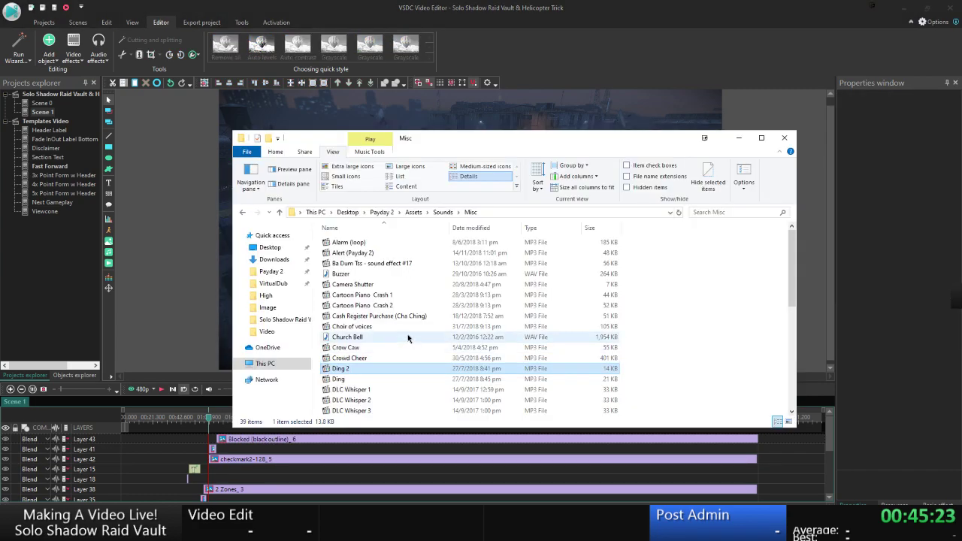
{"action": "key", "text": "alt+Tab"}
{"action": "left_click_drag", "start_coordinate": [338, 370], "coordinate": [148, 228]}
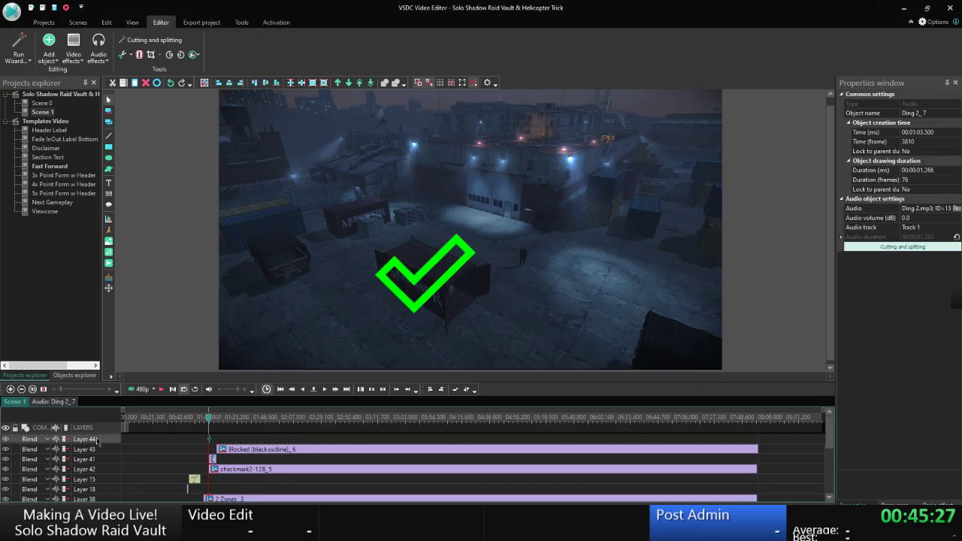
Add a second copy of the Ding 2 sound for the warehouse checkmark and preview both checkmarks.
{"action": "left_click", "coordinate": [225, 459]}
{"action": "right_click", "coordinate": [212, 459]}
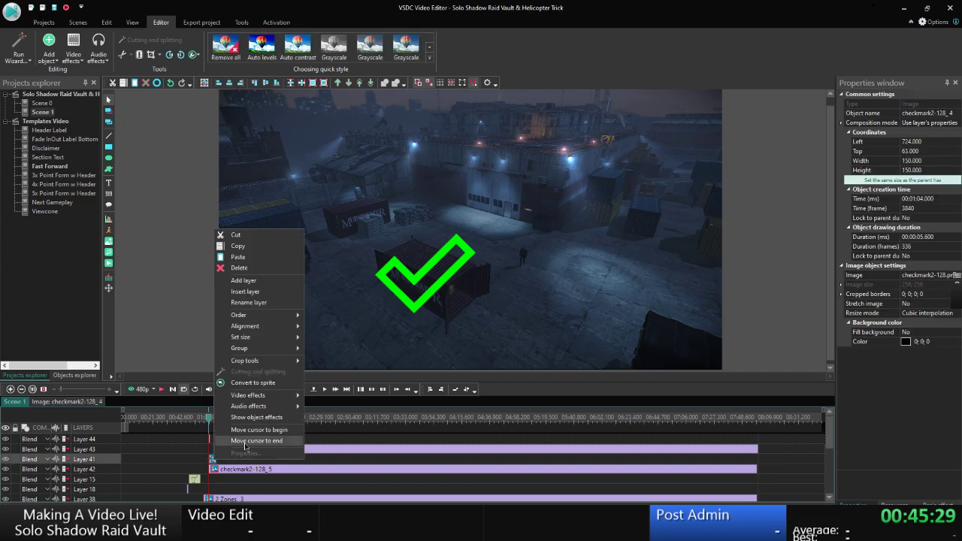
{"action": "left_click", "coordinate": [249, 430]}
{"action": "left_click", "coordinate": [194, 314]}
{"action": "key", "text": "ctrl+v"}
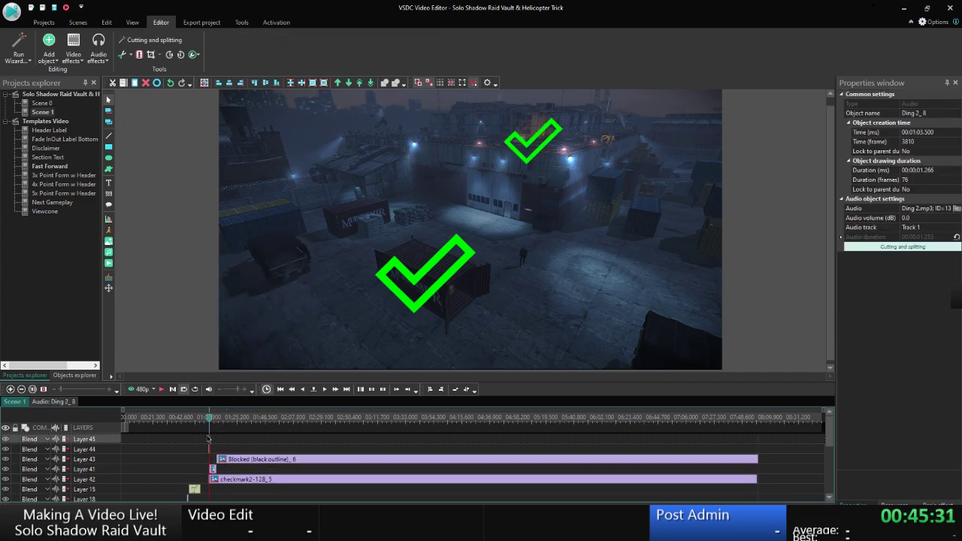
{"action": "left_click", "coordinate": [205, 419]}
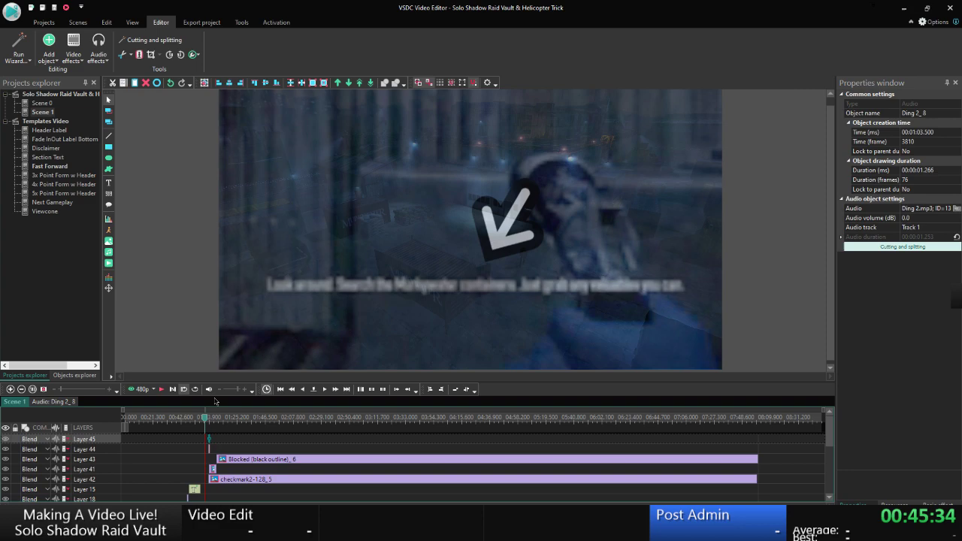
{"action": "left_click", "coordinate": [142, 389]}
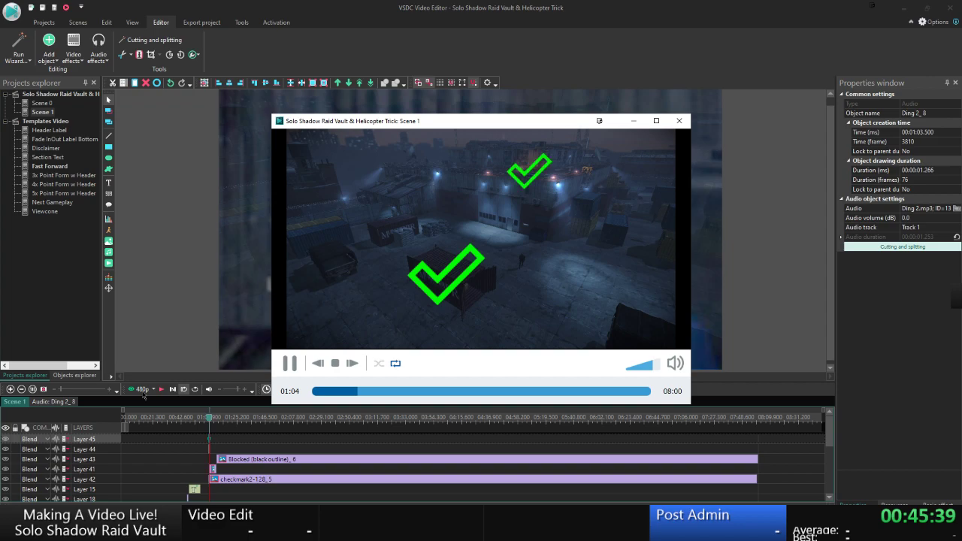
{"action": "key", "text": "Escape"}
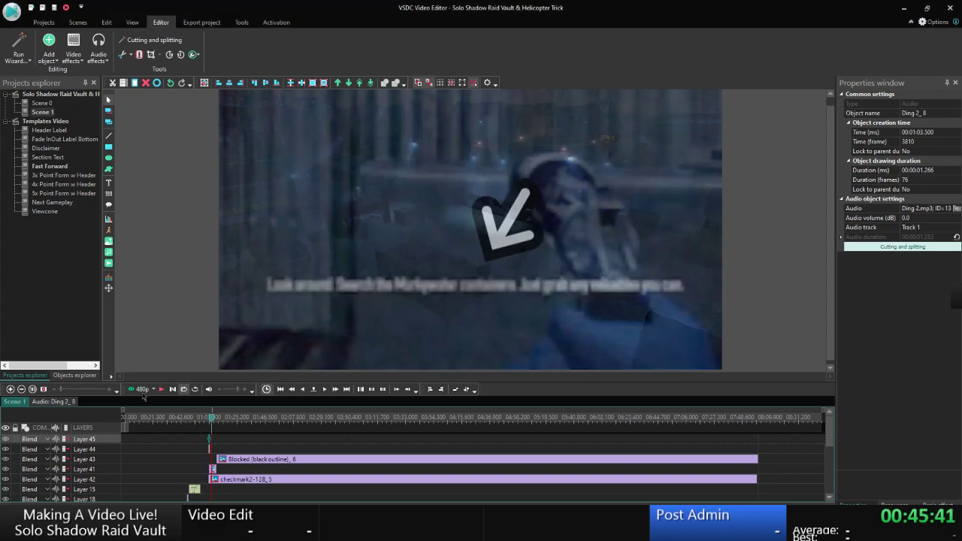
Move the second Ding 2 sound to 1:04.000 so it starts together with the warehouse checkmark.
{"action": "left_click", "coordinate": [232, 471]}
{"action": "left_click", "coordinate": [213, 471]}
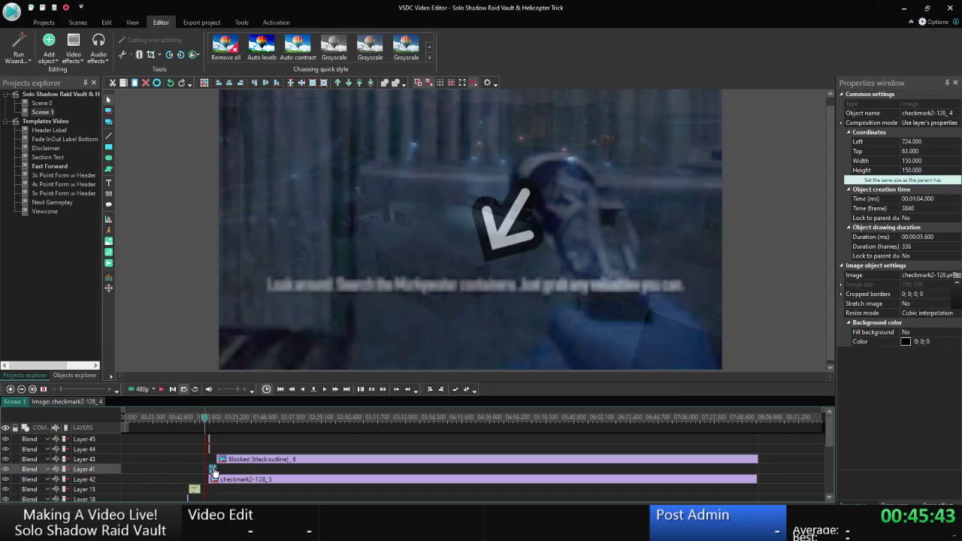
{"action": "right_click", "coordinate": [213, 471]}
{"action": "left_click", "coordinate": [252, 443]}
{"action": "left_click", "coordinate": [170, 443]}
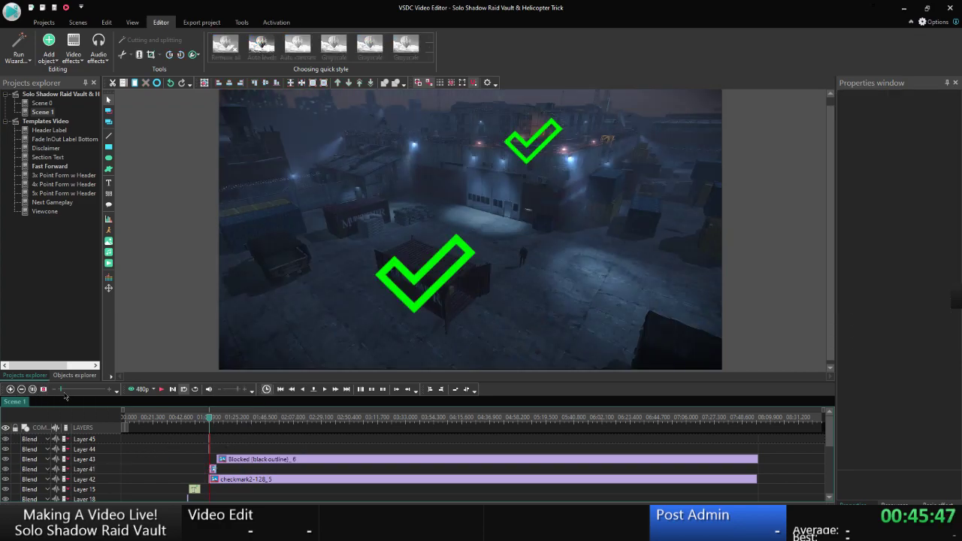
{"action": "left_click_drag", "start_coordinate": [62, 391], "coordinate": [108, 394]}
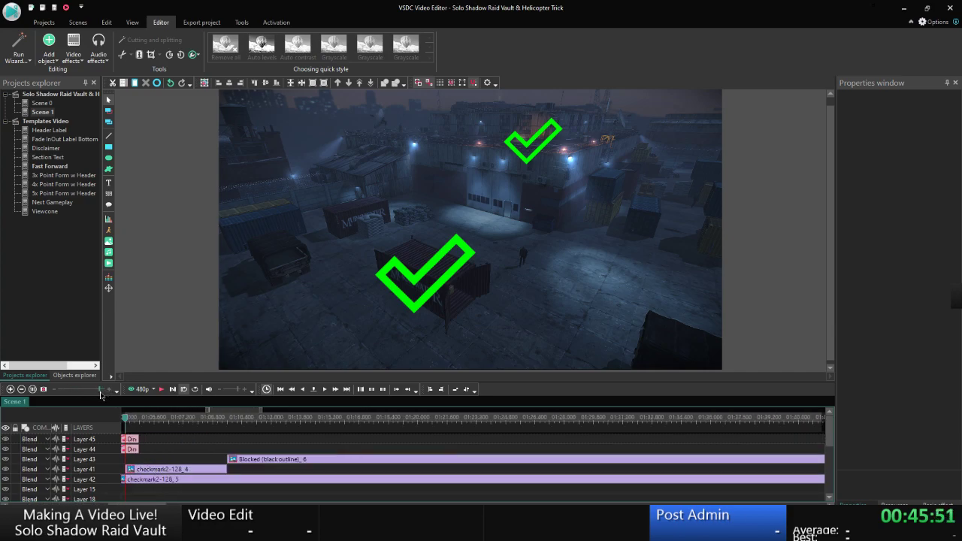
{"action": "left_click", "coordinate": [131, 442]}
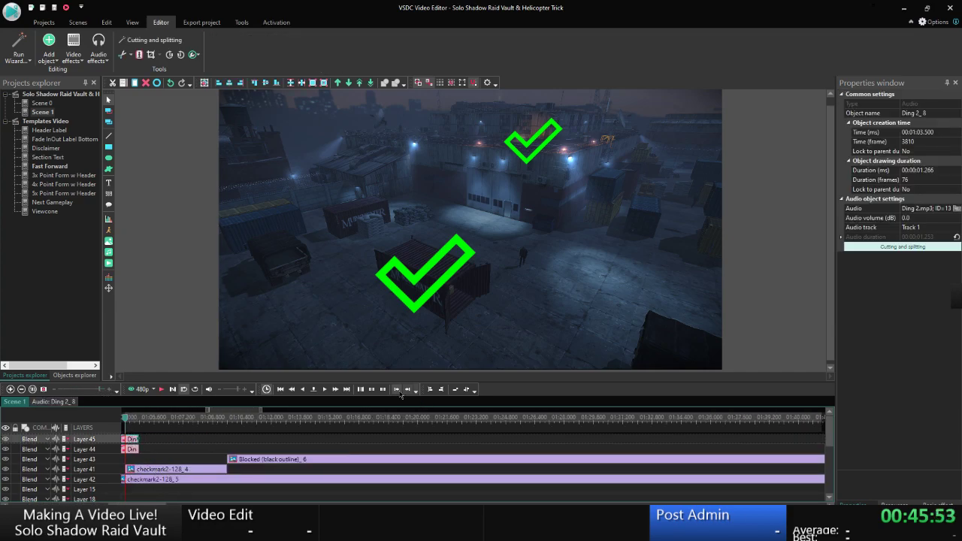
{"action": "left_click", "coordinate": [194, 443]}
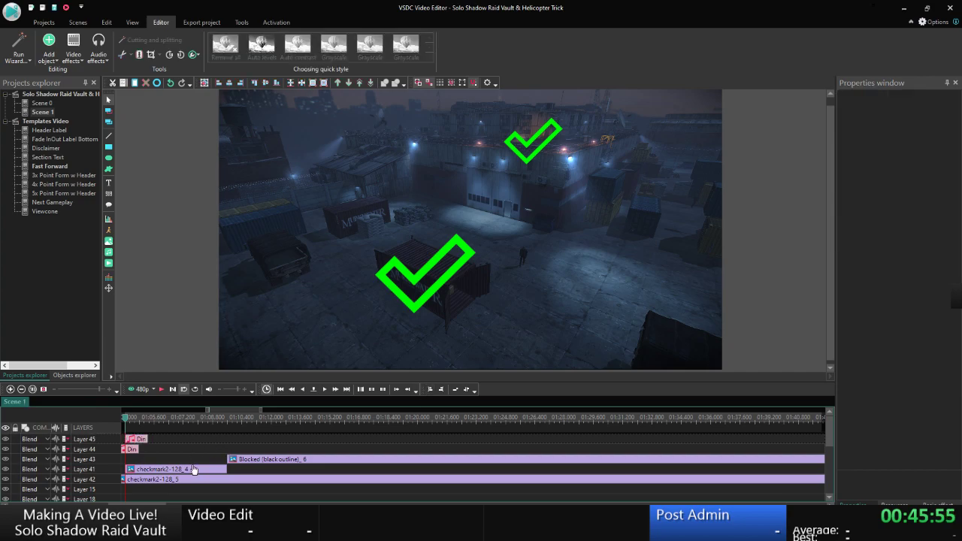
{"action": "mouse_move", "coordinate": [137, 502]}
{"action": "left_mouse_down"}
{"action": "mouse_move", "coordinate": [118, 503]}
{"action": "mouse_move", "coordinate": [126, 502]}
{"action": "left_mouse_up"}
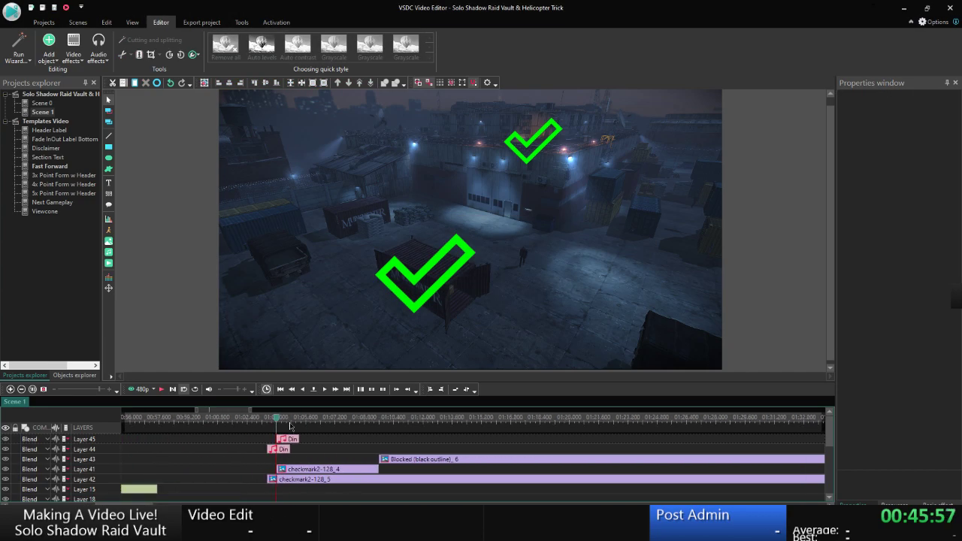
Preview the two ding sounds from just before the first checkmark.
{"action": "left_click_drag", "start_coordinate": [278, 423], "coordinate": [256, 424]}
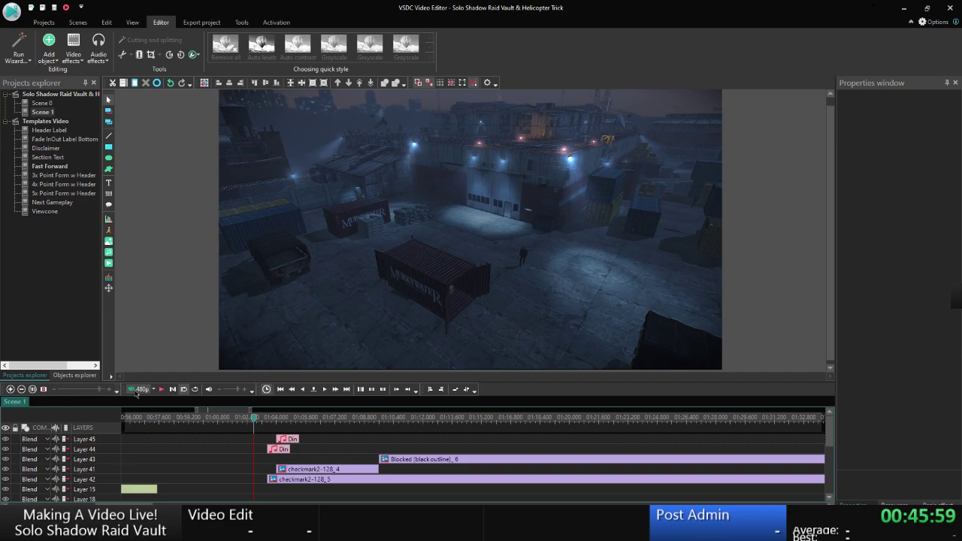
{"action": "left_click", "coordinate": [139, 388]}
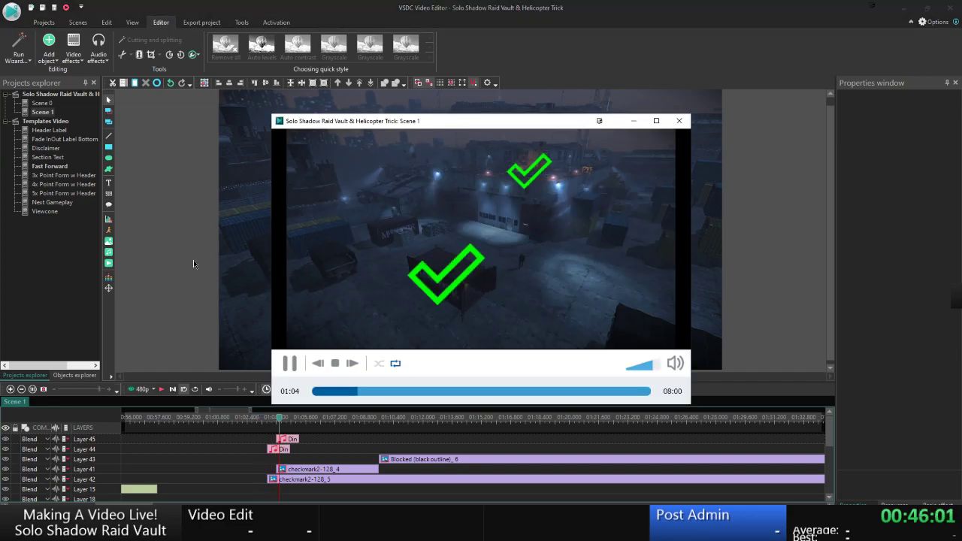
{"action": "key", "text": "Escape"}
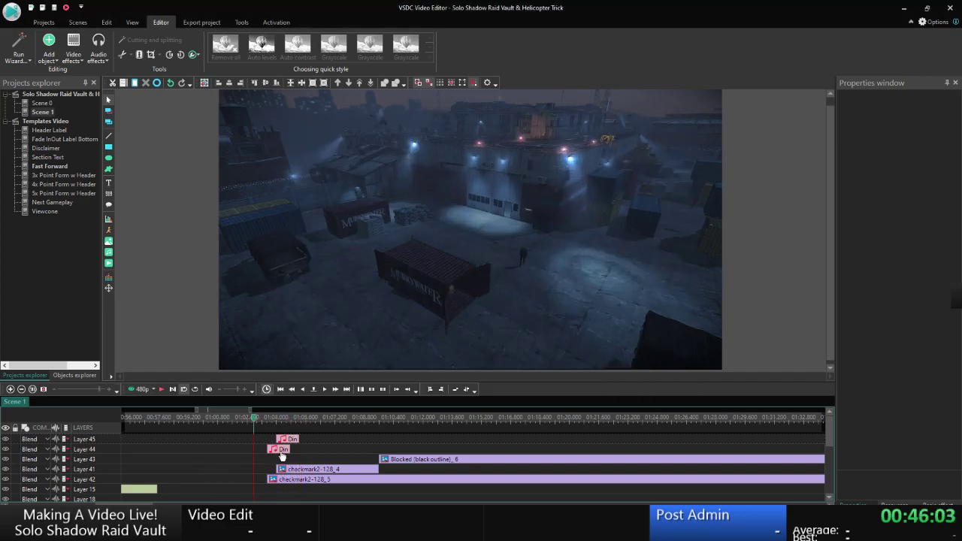
Set the audio volume of both Ding 2 sounds to -5 dB.
{"action": "left_click", "coordinate": [281, 451]}
{"action": "left_click", "coordinate": [891, 217]}
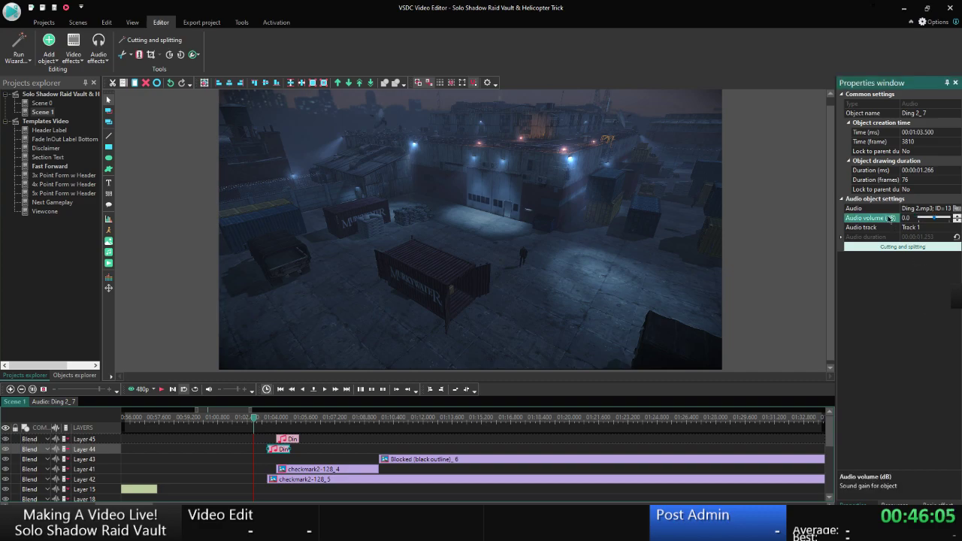
{"action": "type", "text": "-5"}
{"action": "key", "text": "Return"}
{"action": "left_click", "coordinate": [288, 439]}
{"action": "left_click", "coordinate": [871, 221]}
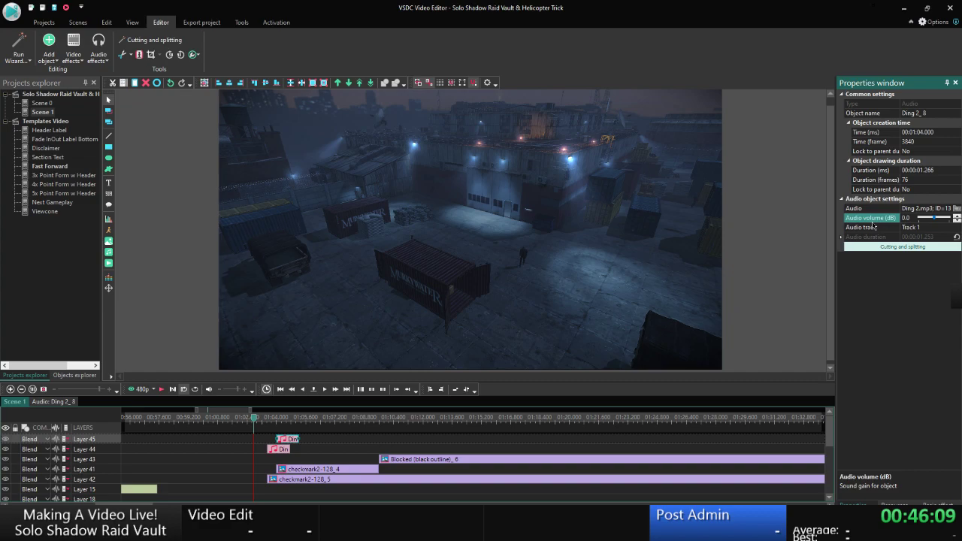
{"action": "type", "text": "-5"}
{"action": "key", "text": "Return"}
Play the scene from before the checkmarks through the Blocked sign to check the quieter dings.
{"action": "left_click", "coordinate": [232, 418]}
{"action": "left_click", "coordinate": [139, 390]}
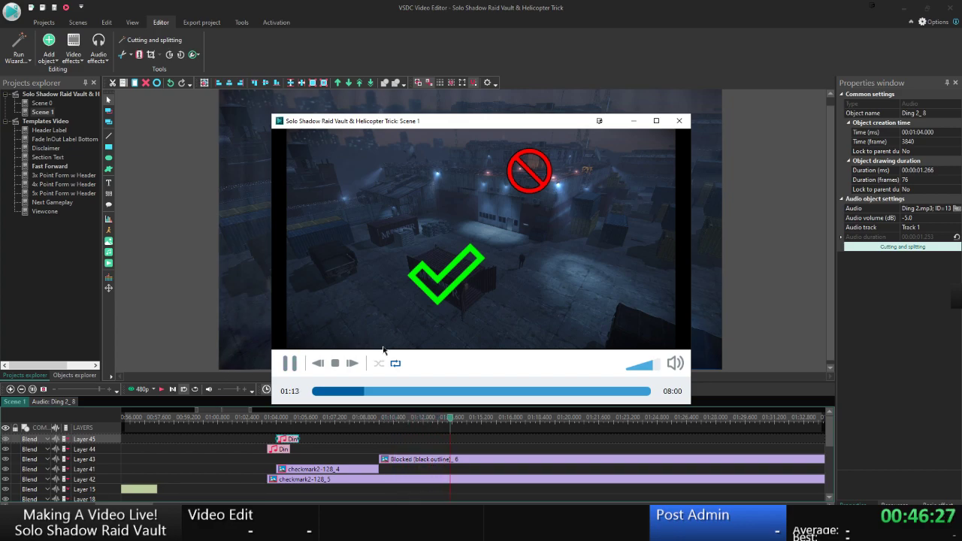
{"action": "left_click", "coordinate": [294, 364]}
{"action": "left_click", "coordinate": [222, 455]}
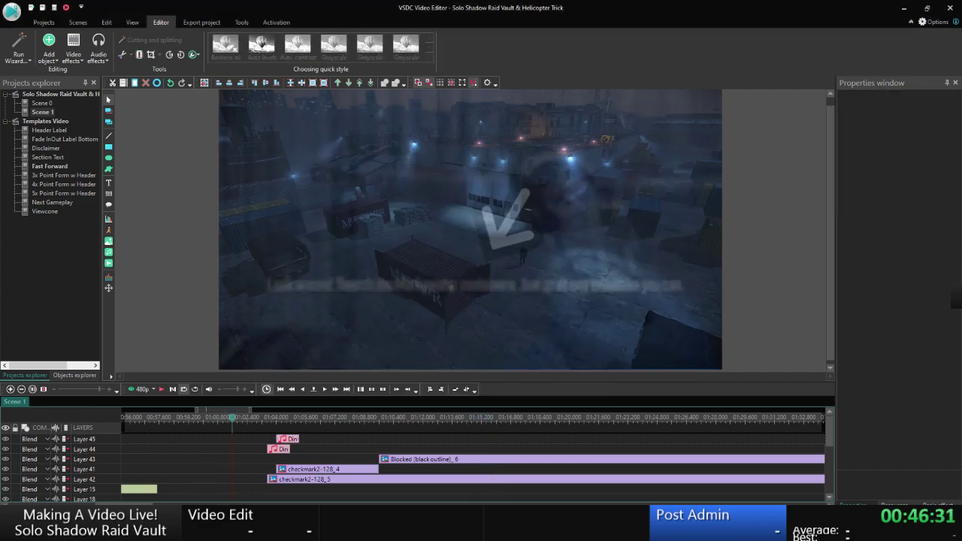
Check the storyboard's zone section and read the script's landing-zone and helipad paragraphs, returning to the video editor.
{"action": "key", "text": "alt+Tab"}
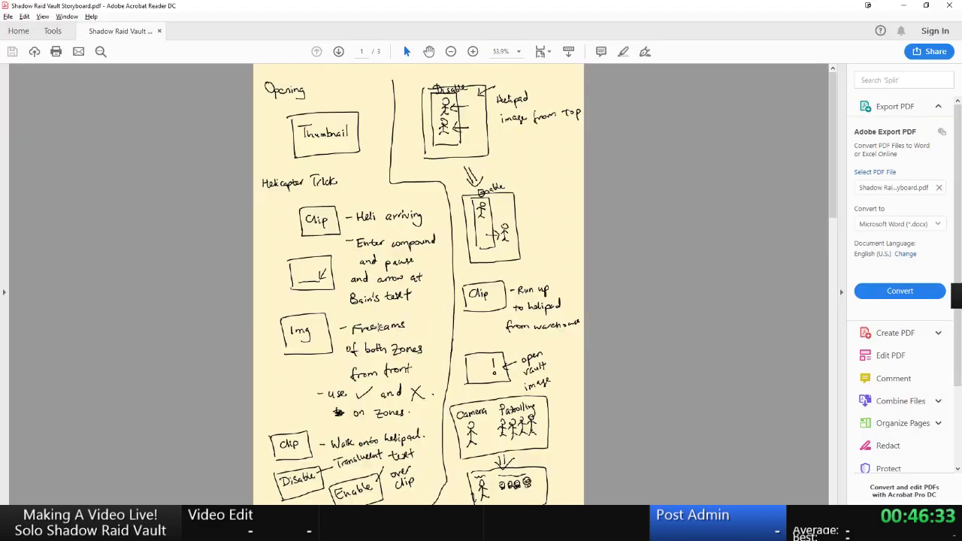
{"action": "left_click_drag", "start_coordinate": [299, 313], "coordinate": [424, 428]}
{"action": "left_click", "coordinate": [411, 381]}
{"action": "key", "text": "alt+Tab"}
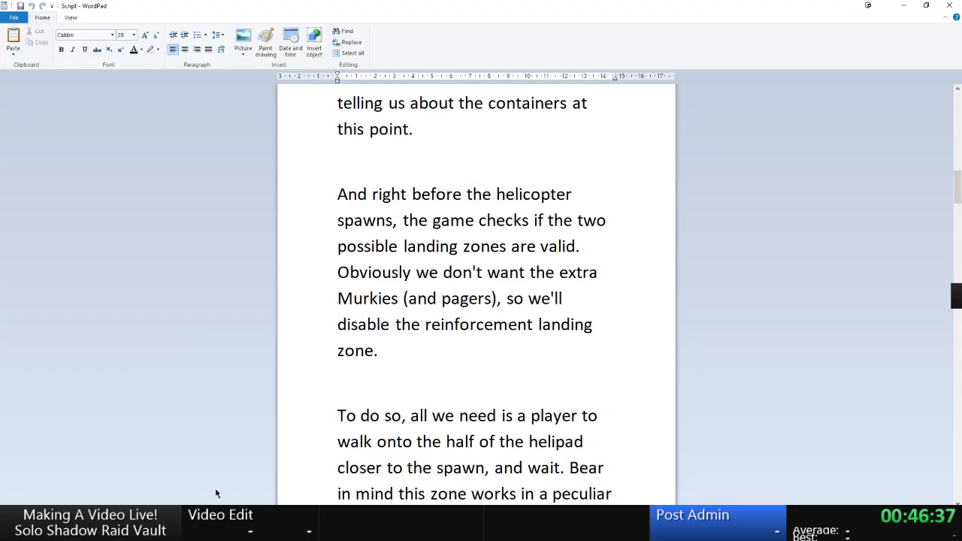
{"action": "scroll", "coordinate": [456, 348], "scroll_direction": "down", "scroll_amount": 1}
{"action": "scroll", "coordinate": [455, 348], "scroll_direction": "down", "scroll_amount": 1}
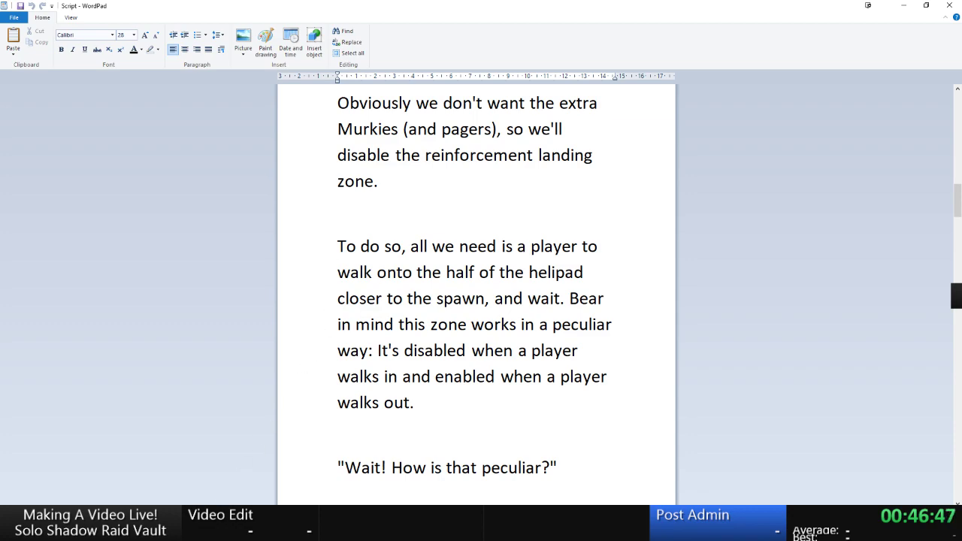
{"action": "key", "text": "alt+Tab"}
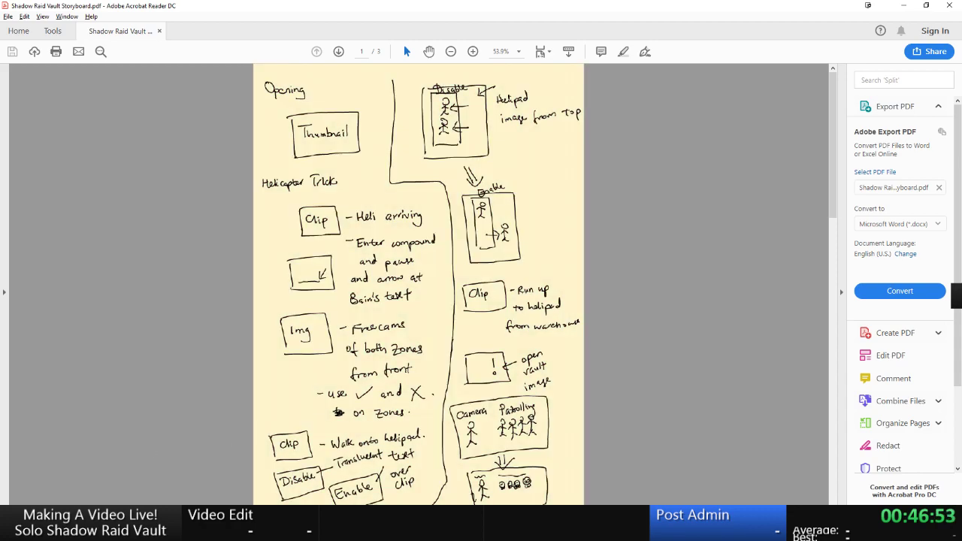
{"action": "key", "text": "alt+Tab"}
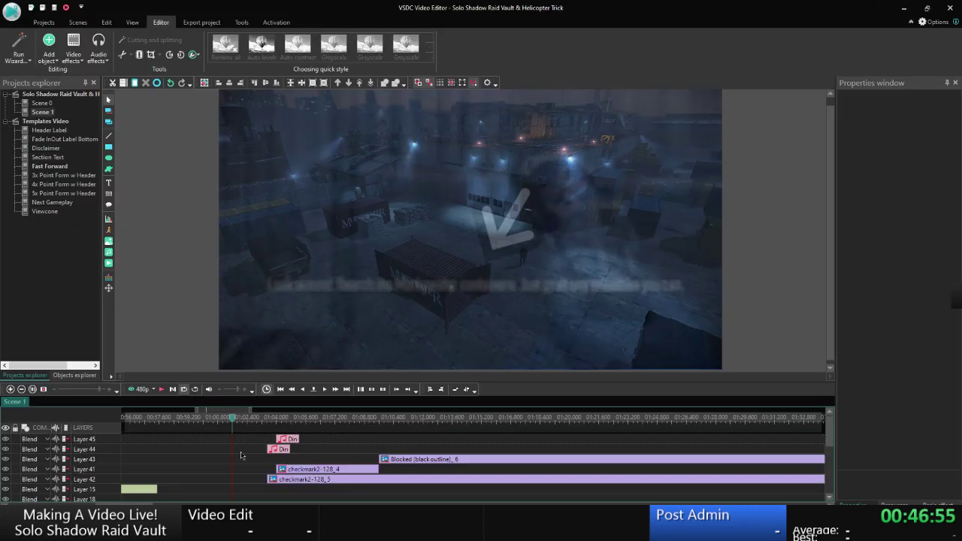
Play back the landing-zone sequence to find where the helipad section of the script should start.
{"action": "left_click", "coordinate": [33, 389]}
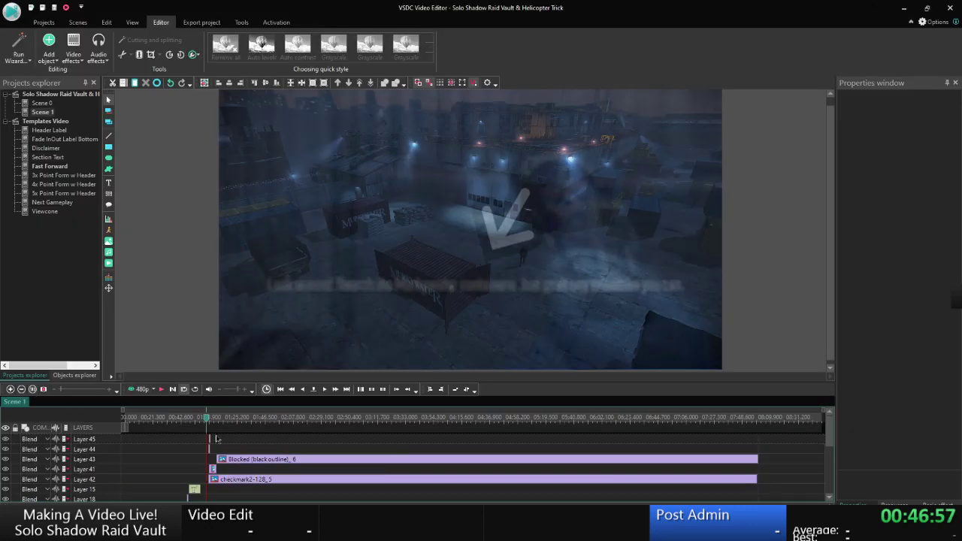
{"action": "left_click", "coordinate": [141, 389]}
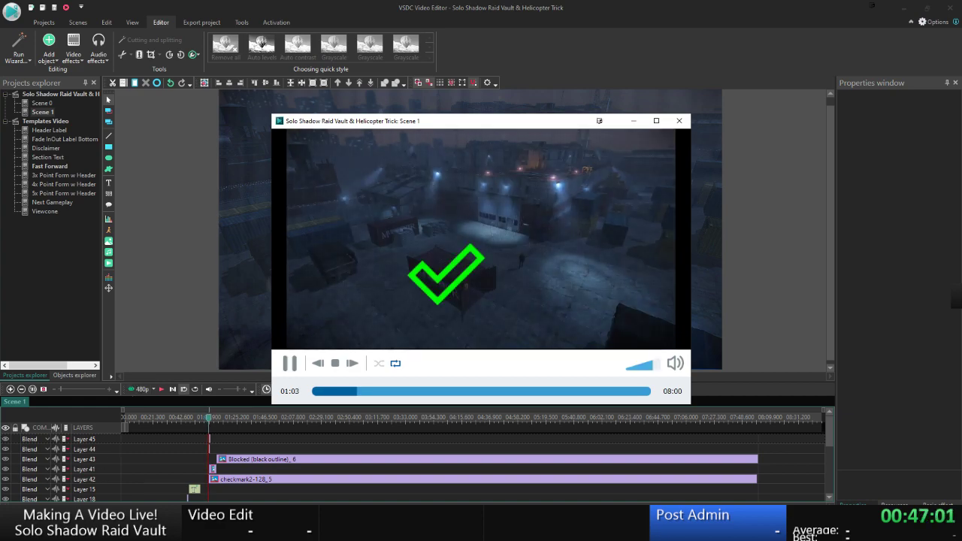
{"action": "mouse_move", "coordinate": [160, 525]}
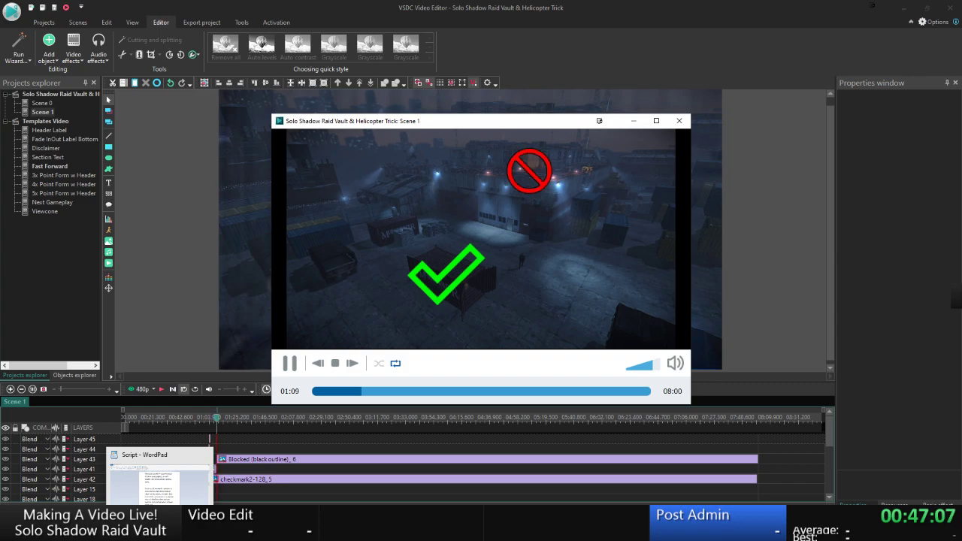
{"action": "left_click", "coordinate": [159, 537]}
{"action": "key", "text": "alt+Tab"}
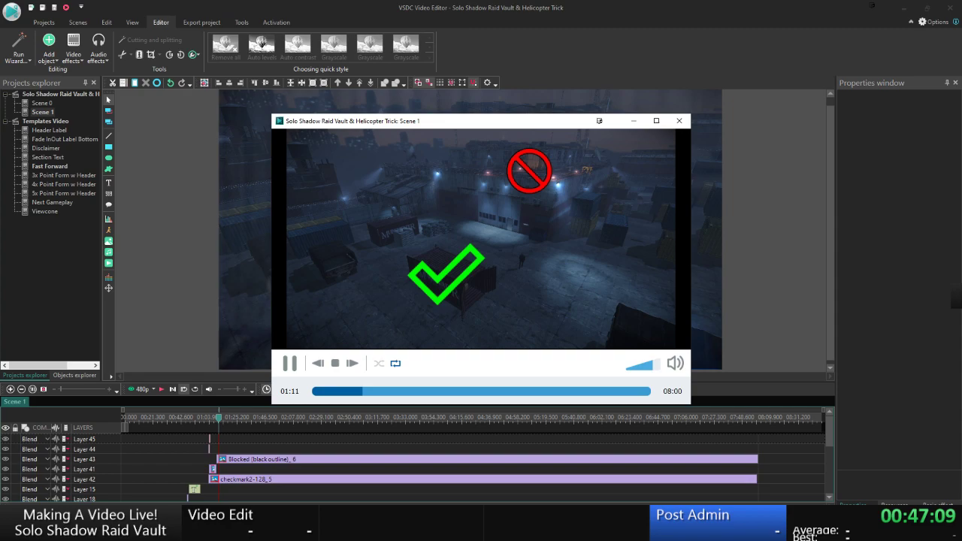
{"action": "left_click", "coordinate": [289, 363]}
{"action": "key", "text": "Escape"}
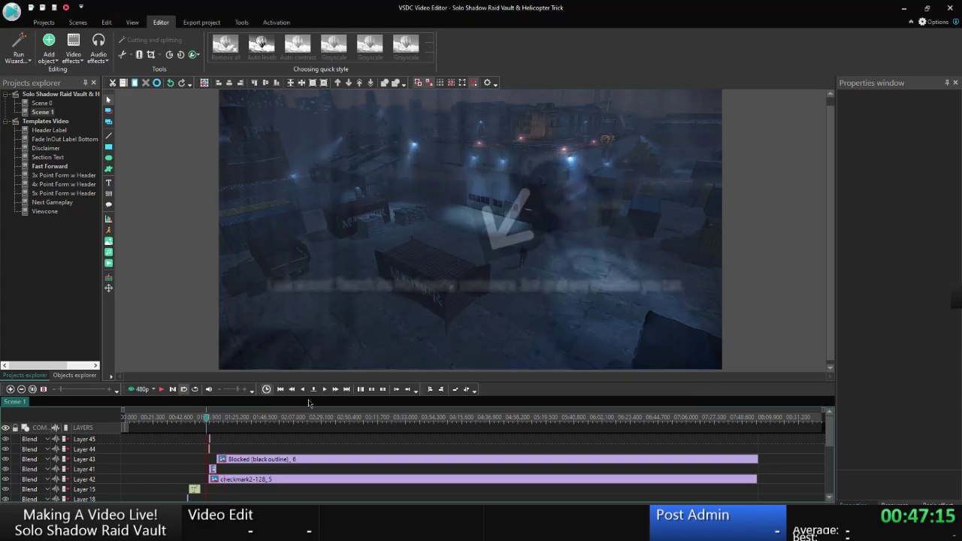
Set the timeline cursor to 1:12 and bring up the project's Image folder in File Explorer.
{"action": "left_click", "coordinate": [313, 389]}
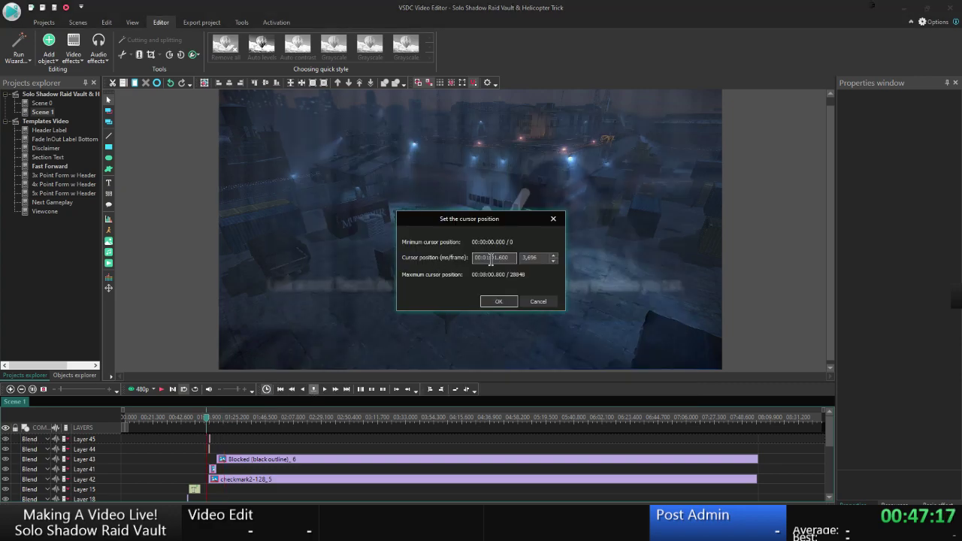
{"action": "left_click_drag", "start_coordinate": [491, 258], "coordinate": [561, 259]}
{"action": "type", "text": "12"}
{"action": "left_click", "coordinate": [513, 301]}
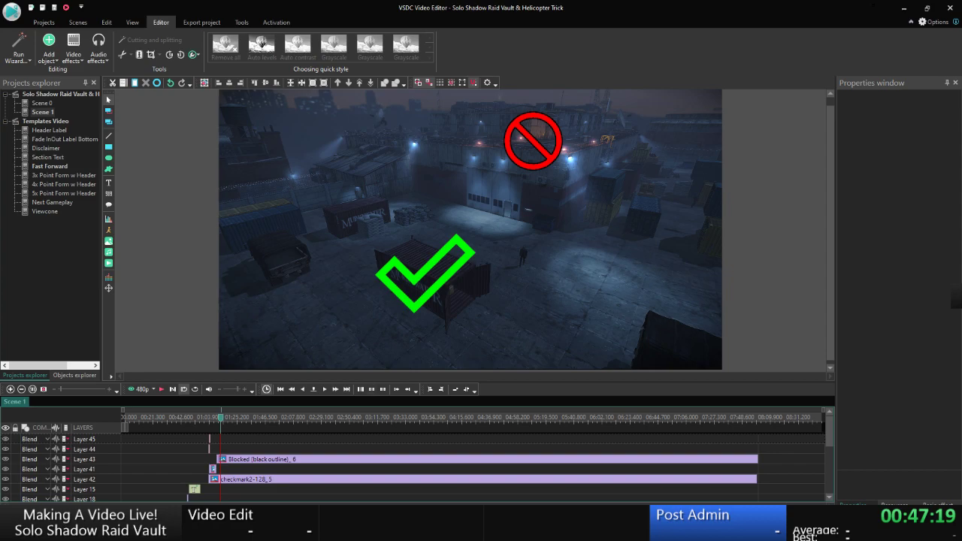
{"action": "left_click", "coordinate": [64, 526]}
{"action": "left_click", "coordinate": [63, 492]}
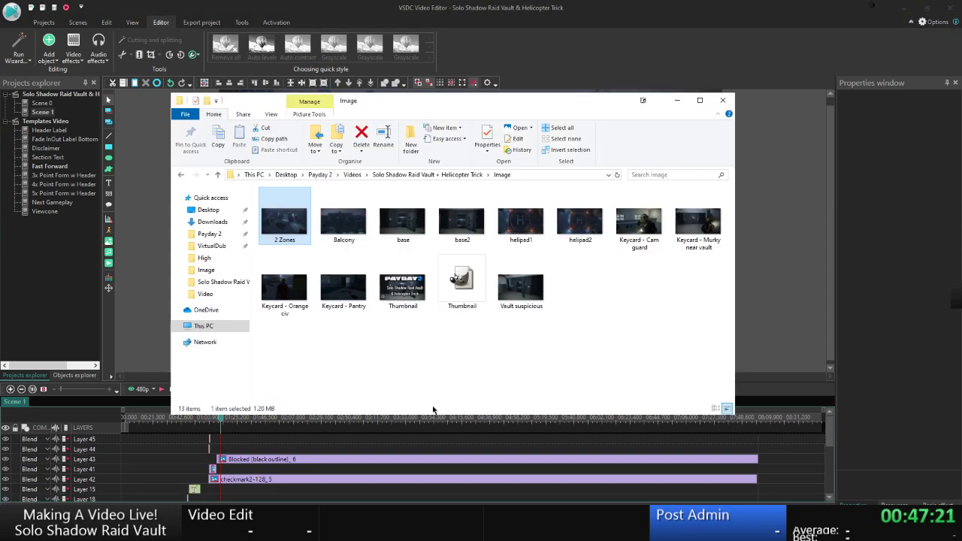
Insert the Clip - Walk in out helipad video from the project's Video folder into Scene 1 at 00:01:13.000.
{"action": "key", "text": "alt+Up"}
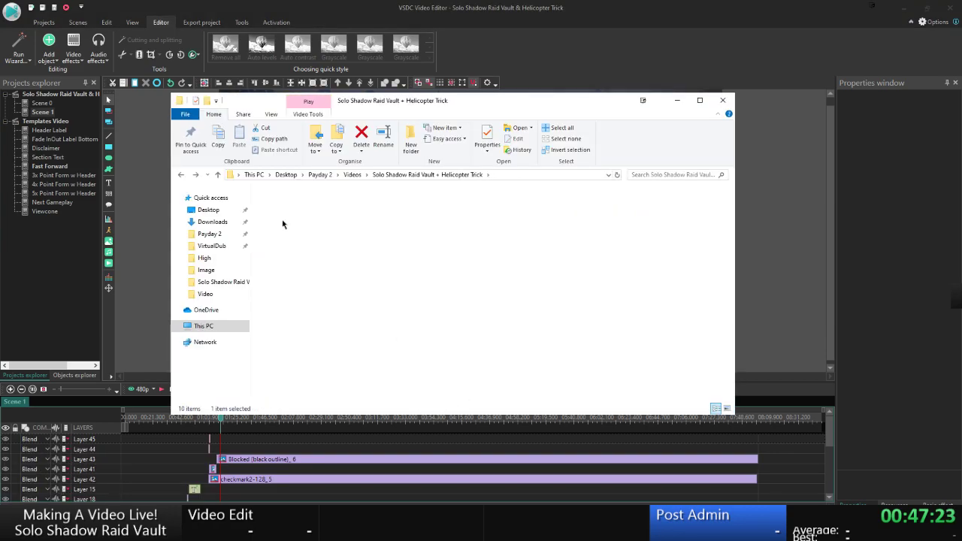
{"action": "double_click", "coordinate": [282, 224]}
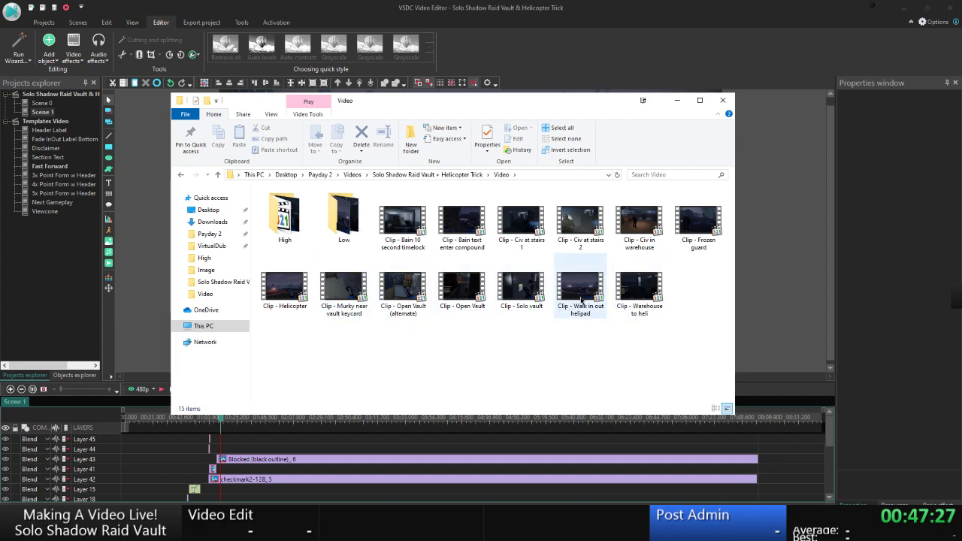
{"action": "key", "text": "alt+Tab"}
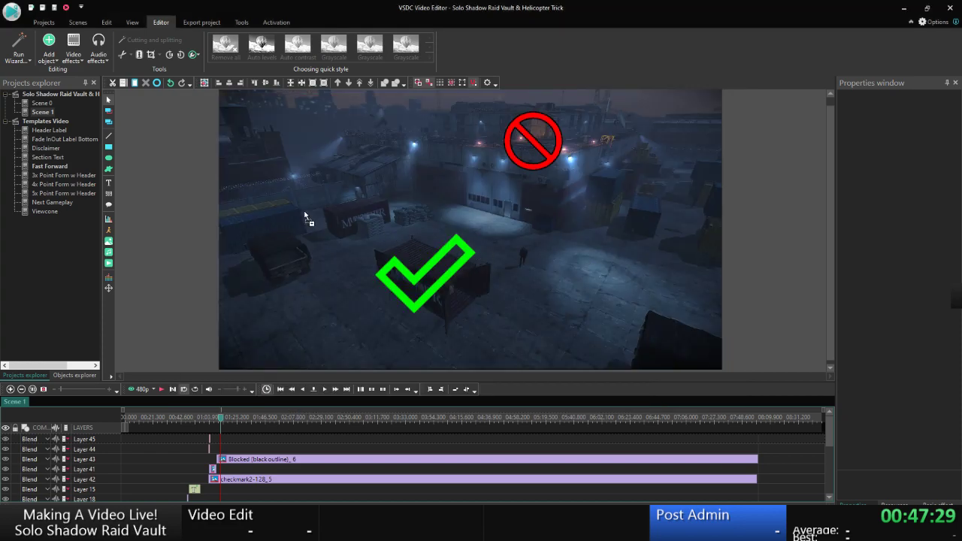
{"action": "left_click_drag", "start_coordinate": [304, 215], "coordinate": [305, 216]}
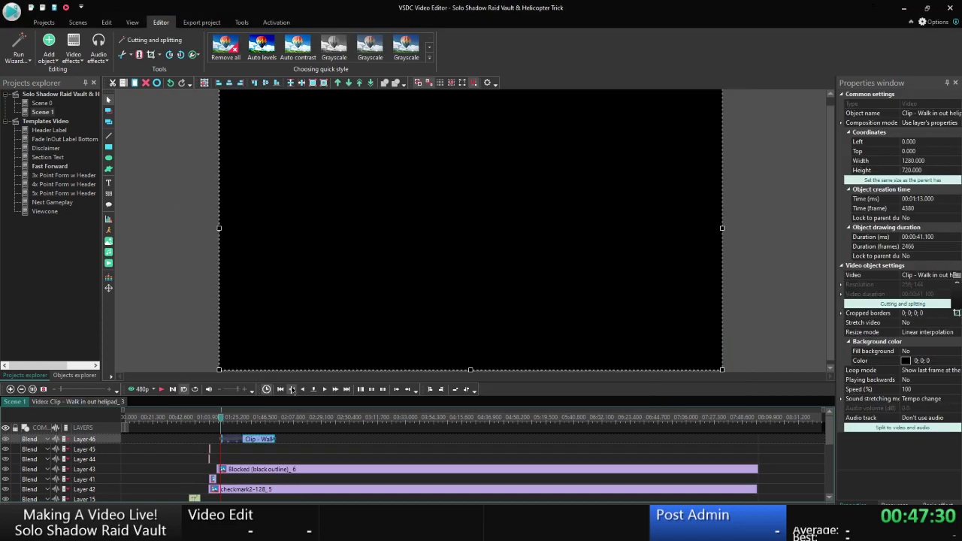
Apply a fade-in effect to the Walk in out helipad clip and return to the Scene 1 timeline.
{"action": "right_click", "coordinate": [248, 443]}
{"action": "key", "text": "Up"}
{"action": "key", "text": "Up"}
{"action": "key", "text": "Up"}
{"action": "key", "text": "Up"}
{"action": "key", "text": "Up"}
{"action": "key", "text": "Up"}
{"action": "key", "text": "Right"}
{"action": "key", "text": "Down"}
{"action": "key", "text": "Down"}
{"action": "key", "text": "Down"}
{"action": "key", "text": "Down"}
{"action": "key", "text": "Right"}
{"action": "key", "text": "Return"}
{"action": "key", "text": "Return"}
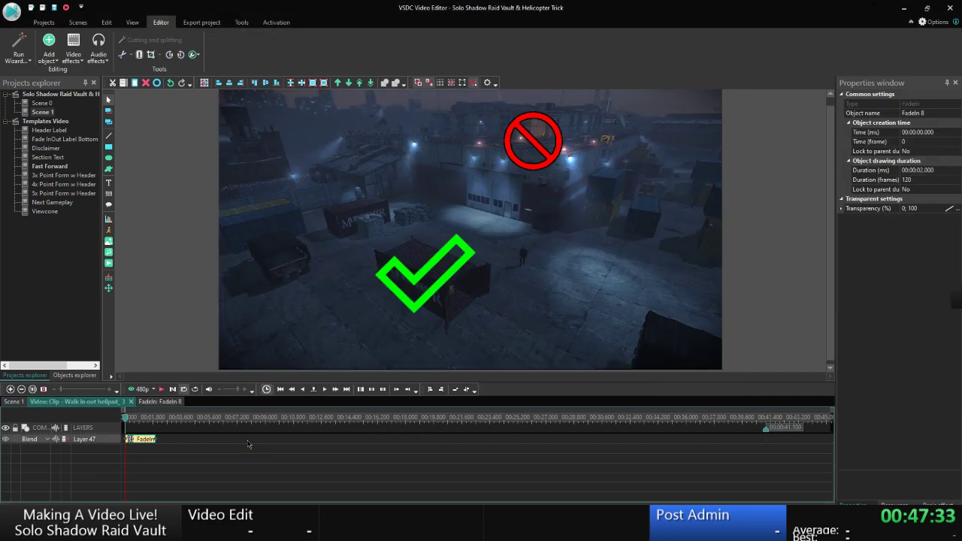
{"action": "right_click", "coordinate": [94, 442]}
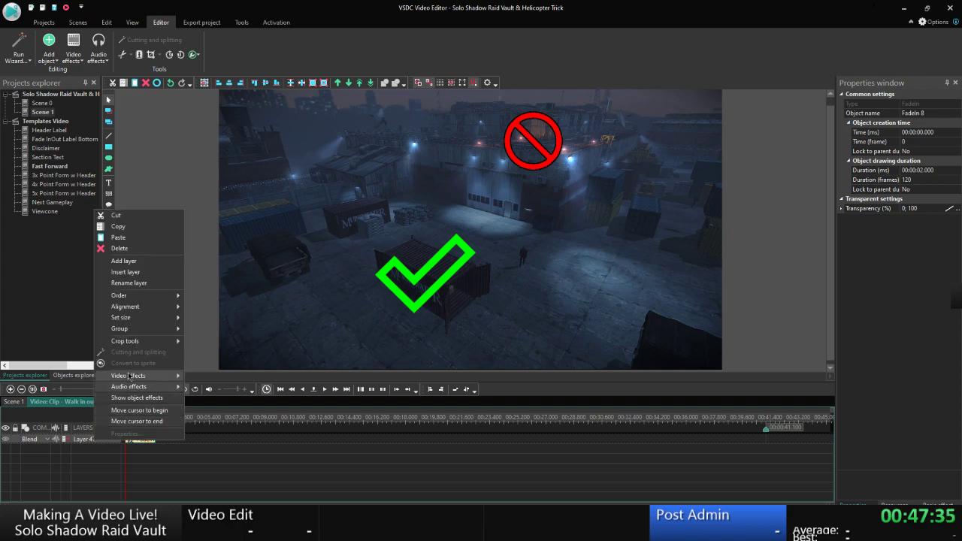
{"action": "mouse_move", "coordinate": [129, 375]}
{"action": "mouse_move", "coordinate": [219, 388]}
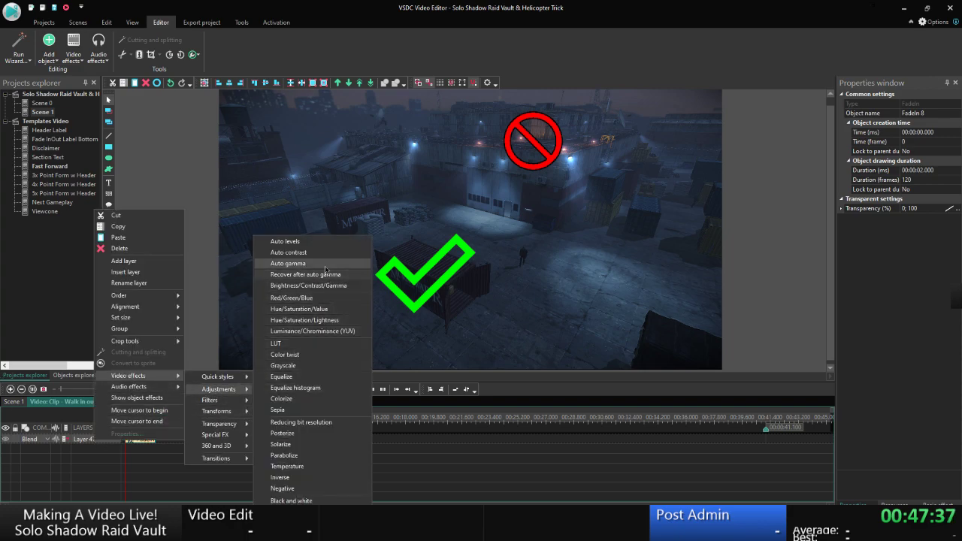
{"action": "left_click", "coordinate": [324, 265]}
{"action": "left_click", "coordinate": [575, 316]}
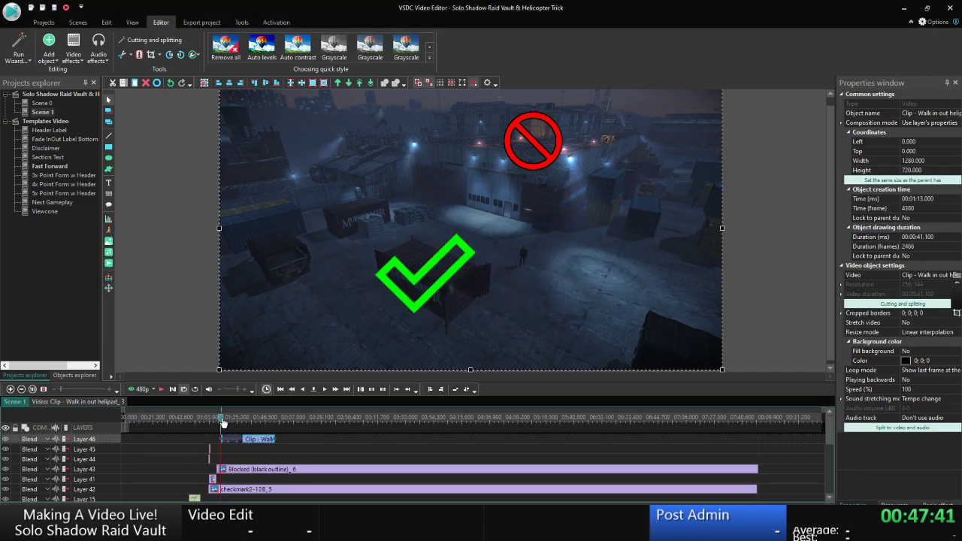
Play the scene from just before the Blocked sign into the helipad clip to check the fade-in.
{"action": "left_click", "coordinate": [214, 418]}
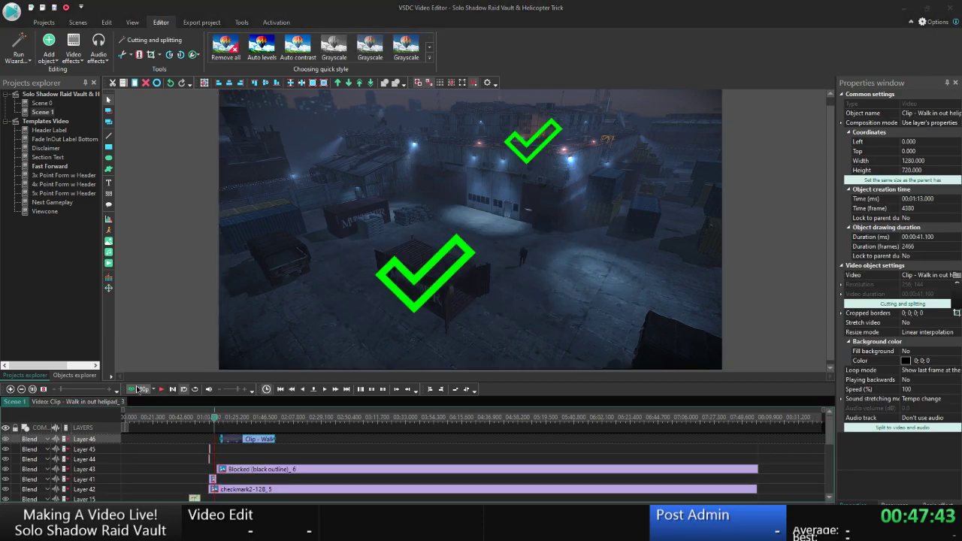
{"action": "left_click", "coordinate": [138, 389]}
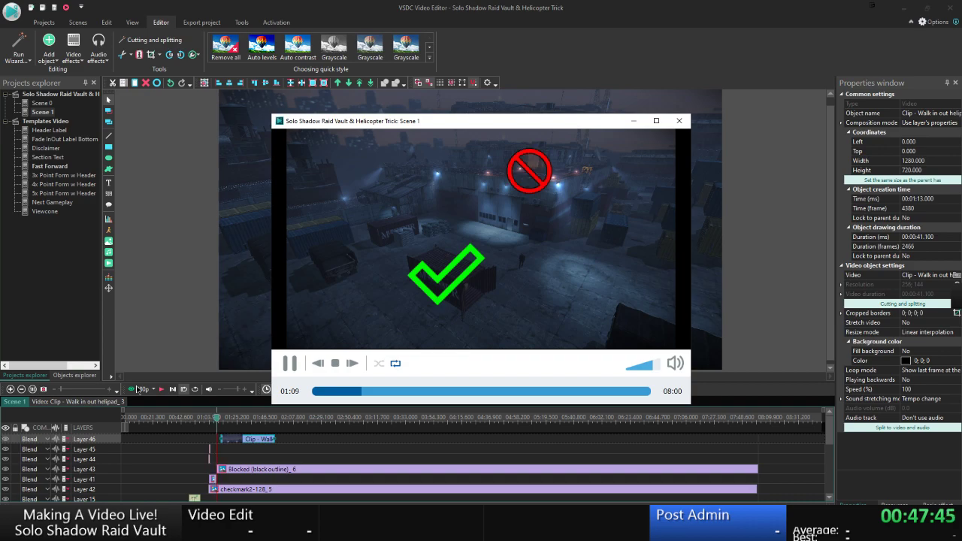
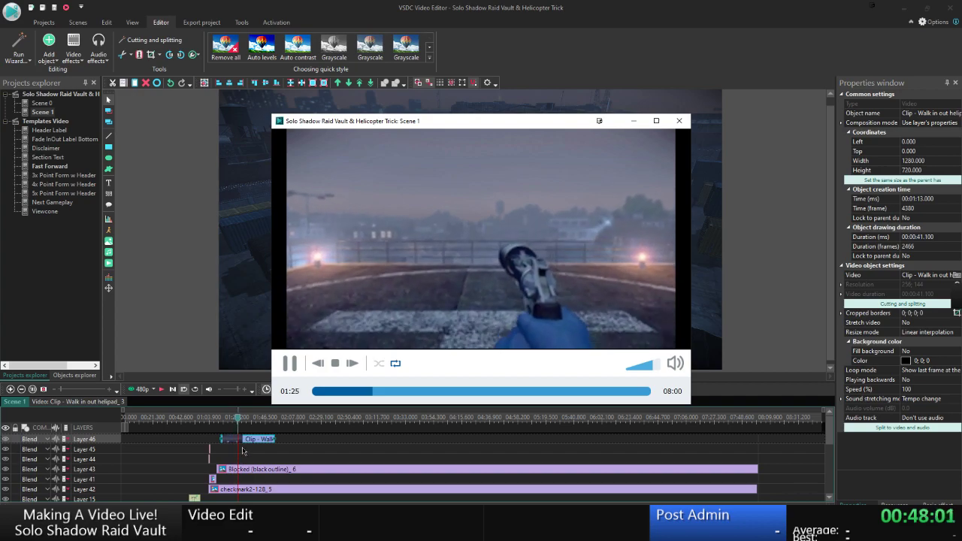
{"action": "key", "text": "Escape"}
{"action": "left_click", "coordinate": [242, 450]}
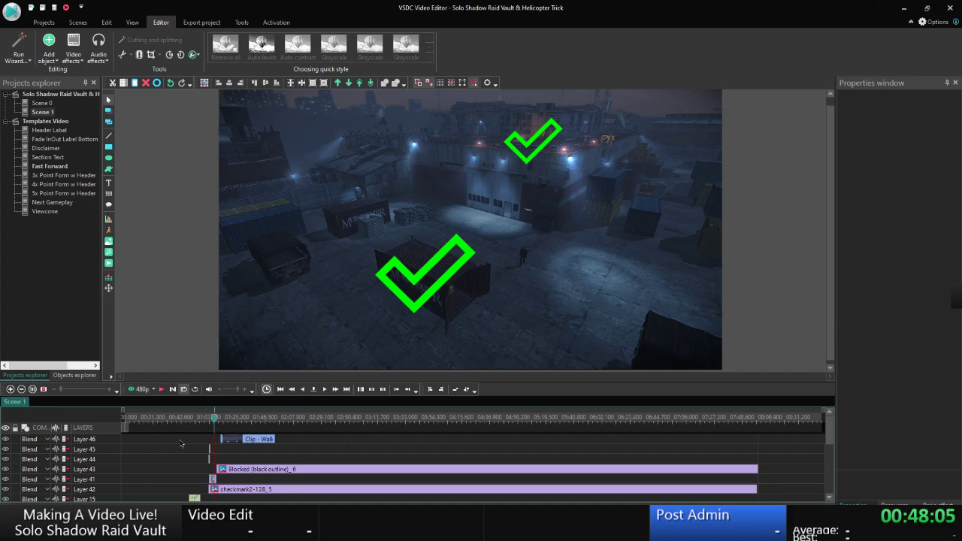
Replay the transition into the helipad clip and reread the script's landing-zone paragraphs to check the timing.
{"action": "left_click", "coordinate": [133, 390]}
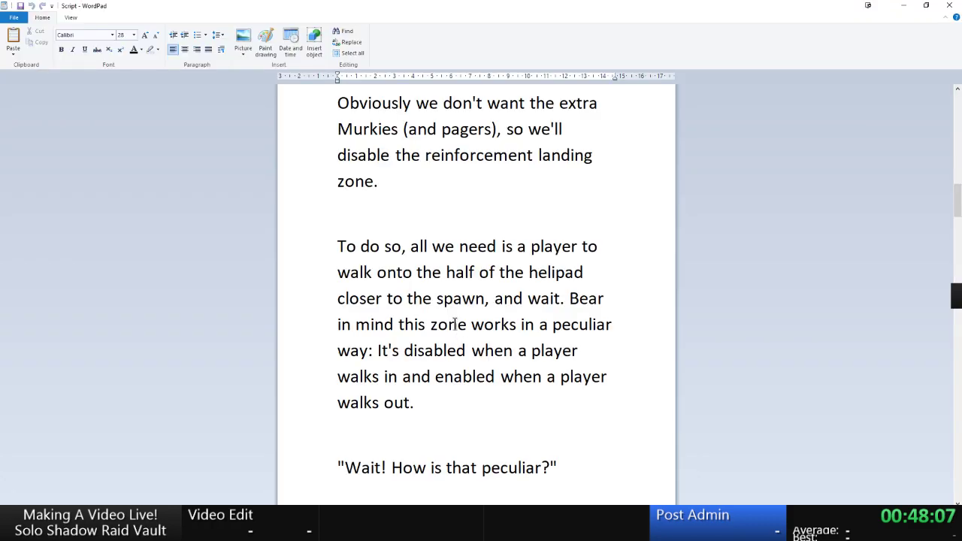
{"action": "key", "text": "alt+Tab"}
{"action": "left_click", "coordinate": [143, 387]}
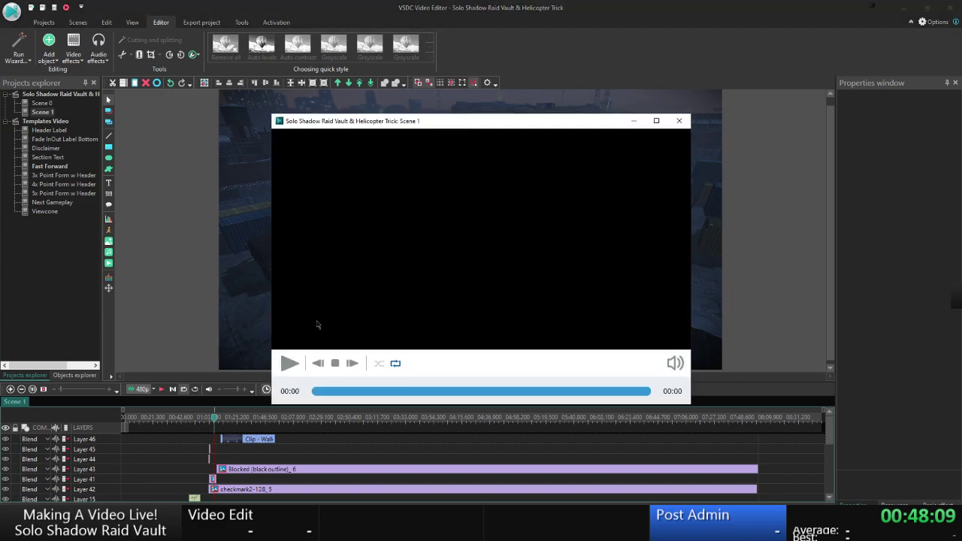
{"action": "key", "text": "alt+Tab"}
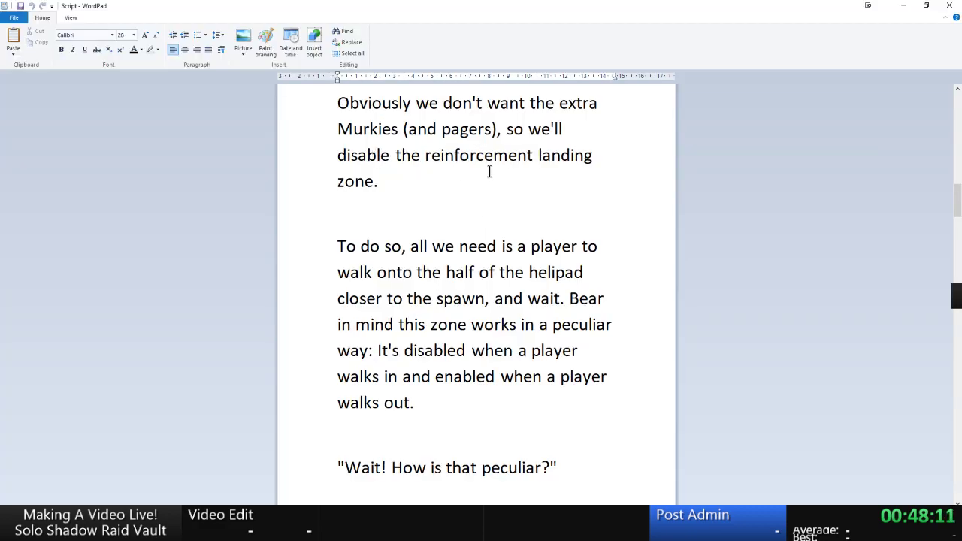
{"action": "key", "text": "alt+Tab"}
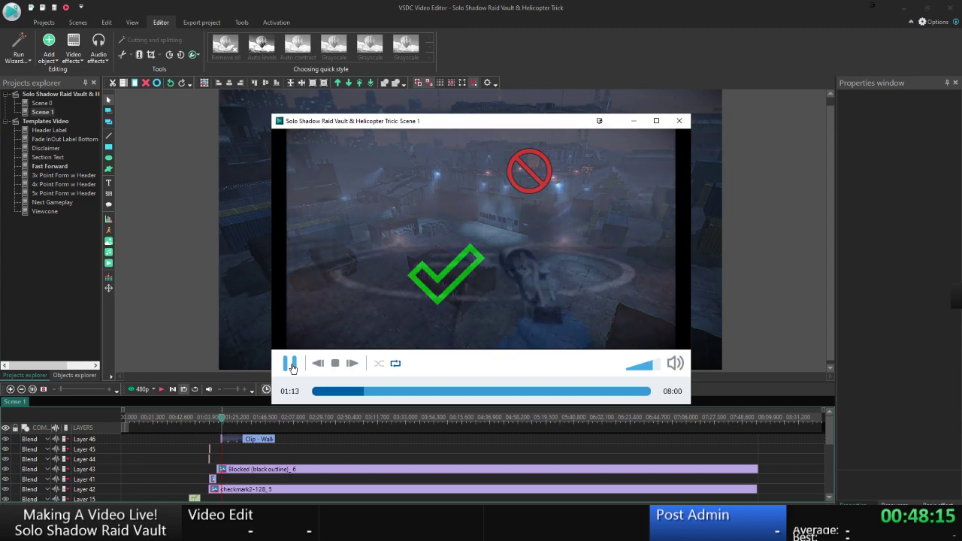
{"action": "key", "text": "Escape"}
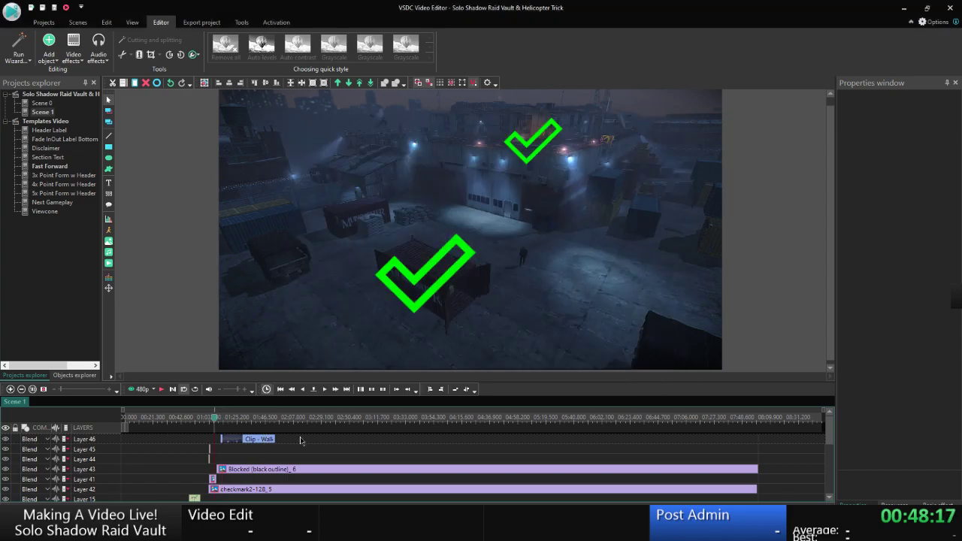
Move the Walk in out helipad clip's start time slightly earlier and play back the transition.
{"action": "left_click", "coordinate": [267, 440]}
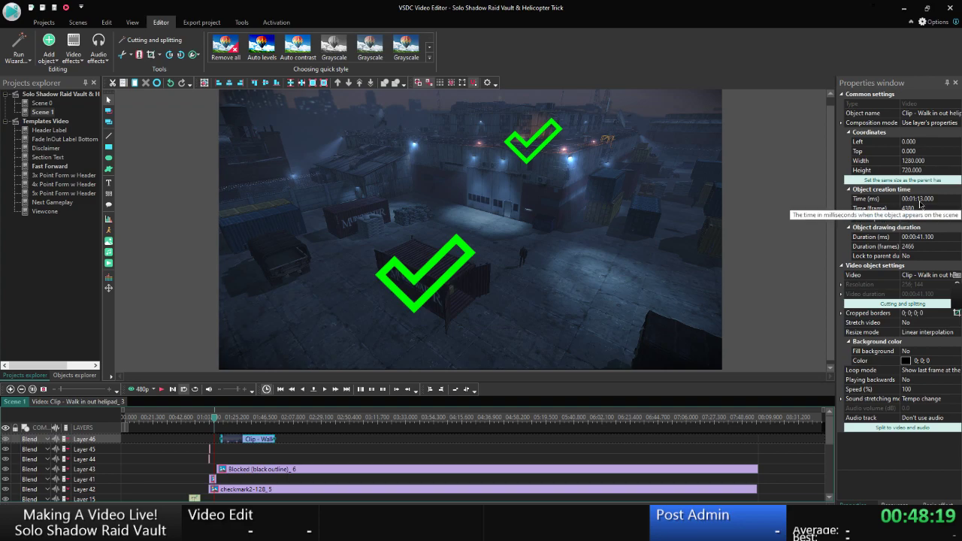
{"action": "left_click", "coordinate": [919, 200]}
{"action": "left_click", "coordinate": [764, 261]}
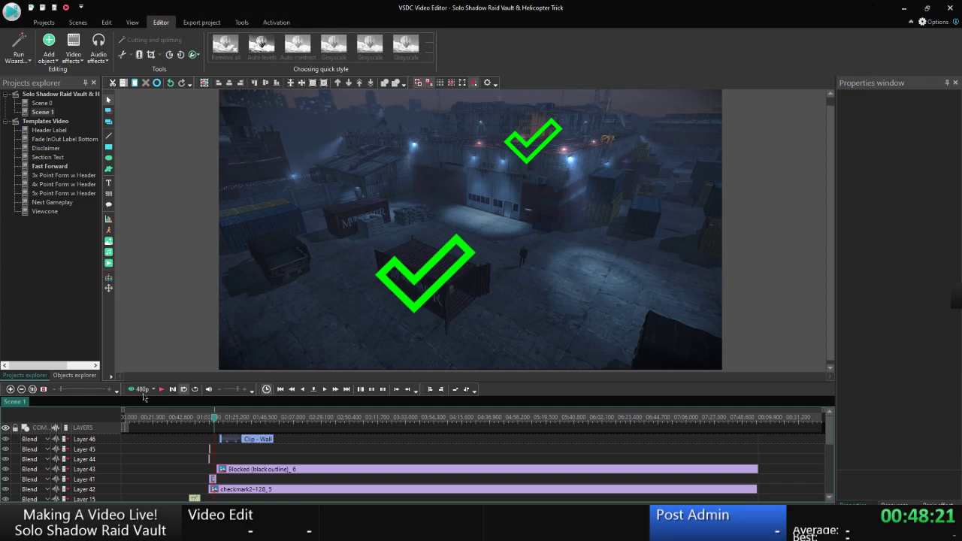
{"action": "left_click", "coordinate": [142, 389]}
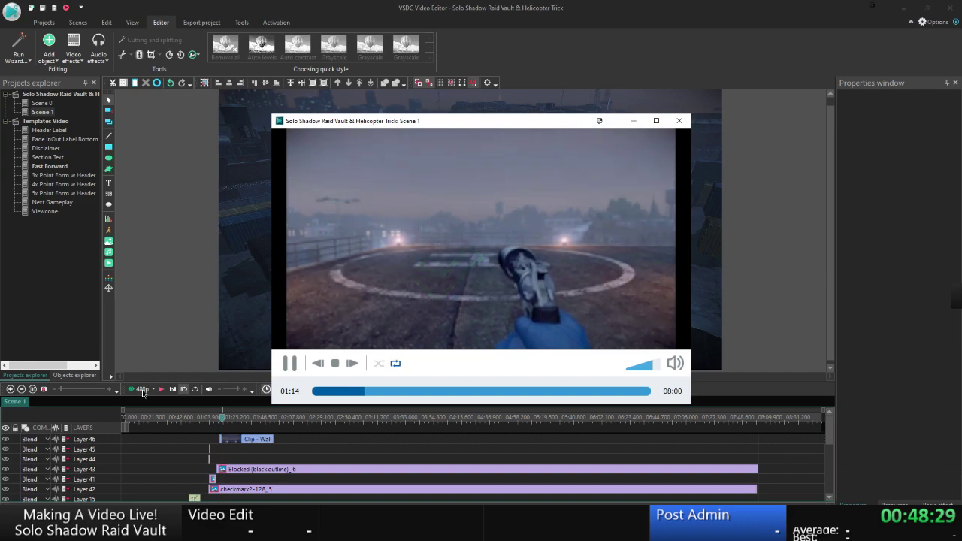
{"action": "key", "text": "Escape"}
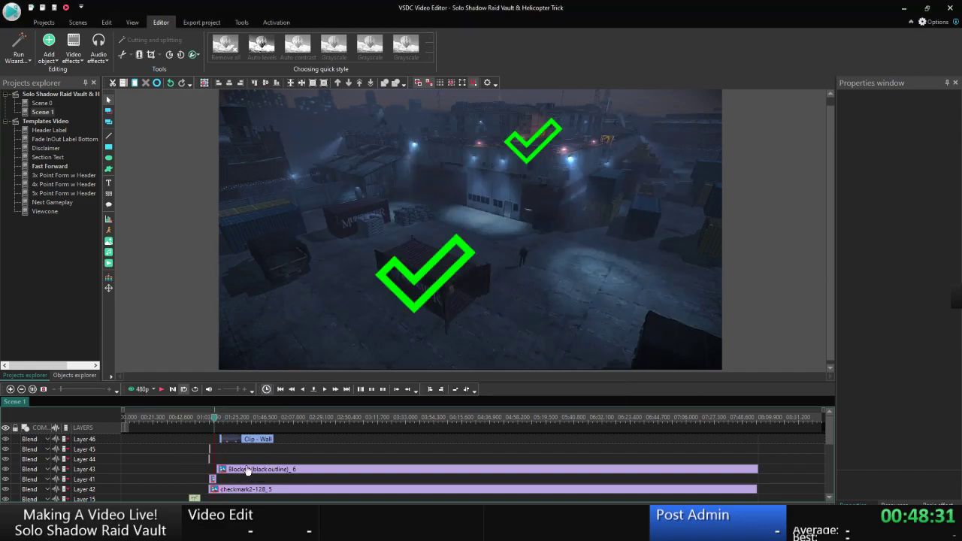
Set the Blocked image's creation time to 00:01:09.550, frame 4173.
{"action": "left_click", "coordinate": [248, 471]}
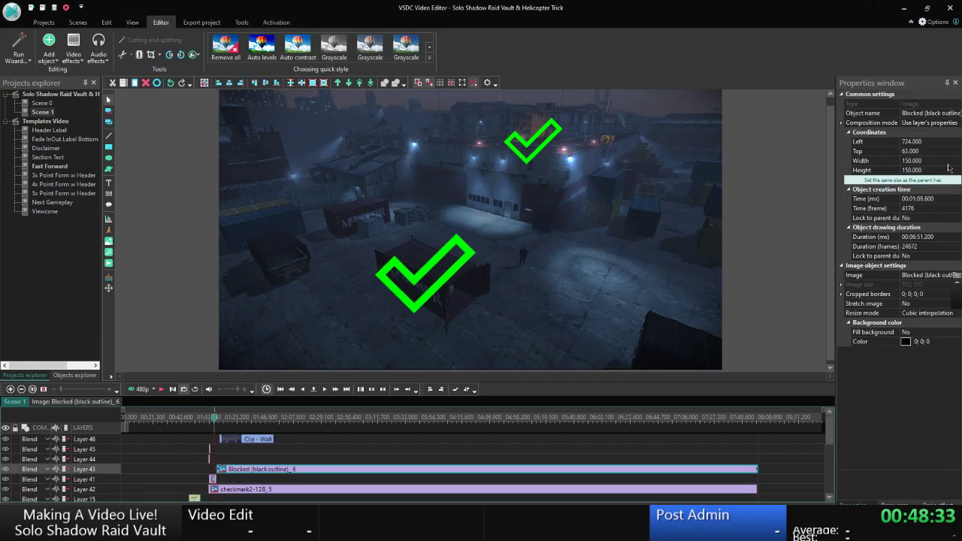
{"action": "left_click_drag", "start_coordinate": [926, 200], "coordinate": [957, 198]}
{"action": "type", "text": "5"}
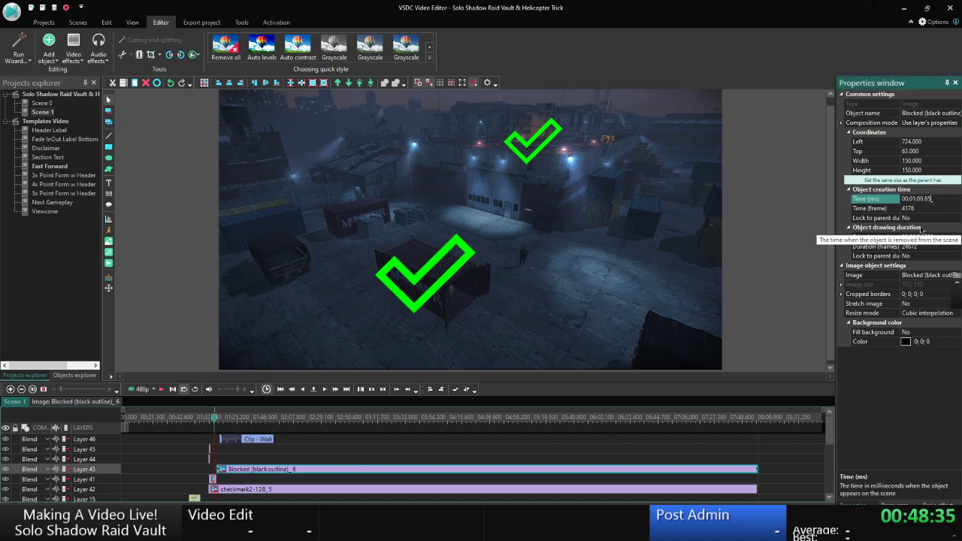
{"action": "type", "text": "550"}
{"action": "key", "text": "Return"}
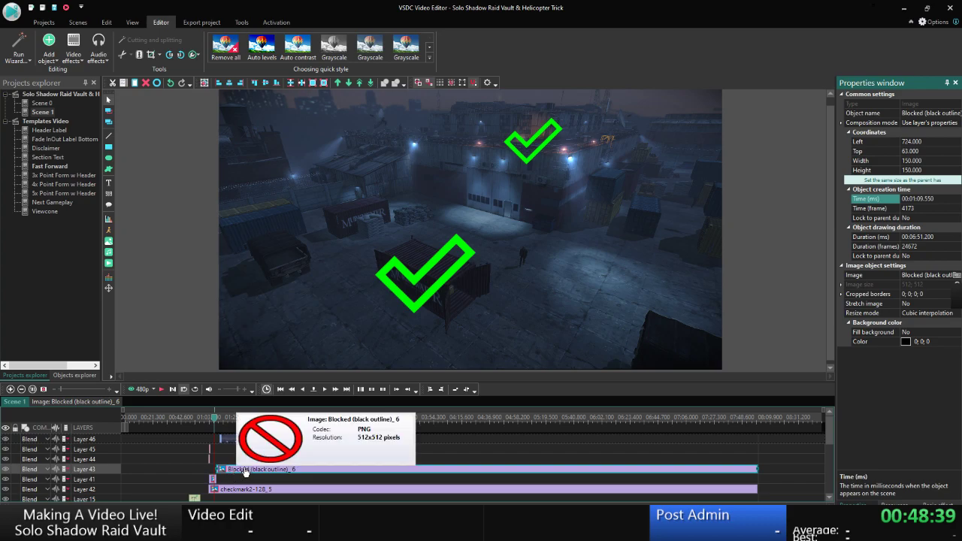
{"action": "left_click", "coordinate": [891, 208]}
{"action": "left_click", "coordinate": [956, 208]}
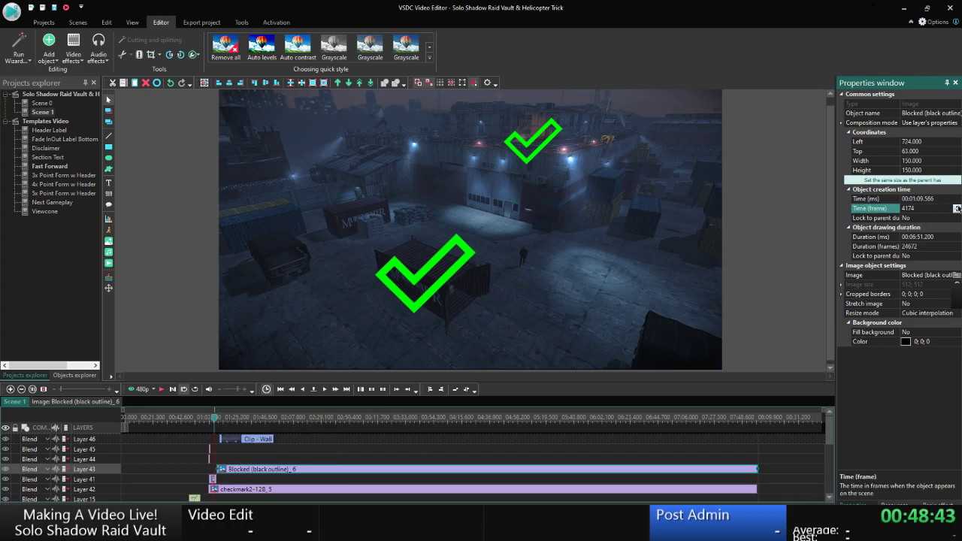
{"action": "left_click", "coordinate": [957, 211]}
{"action": "left_click", "coordinate": [956, 211]}
{"action": "left_click", "coordinate": [956, 211]}
Set the drawing duration of the checkmark over the warehouse roof to 339 frames and preview its switch to the Blocked sign.
{"action": "left_click", "coordinate": [213, 478]}
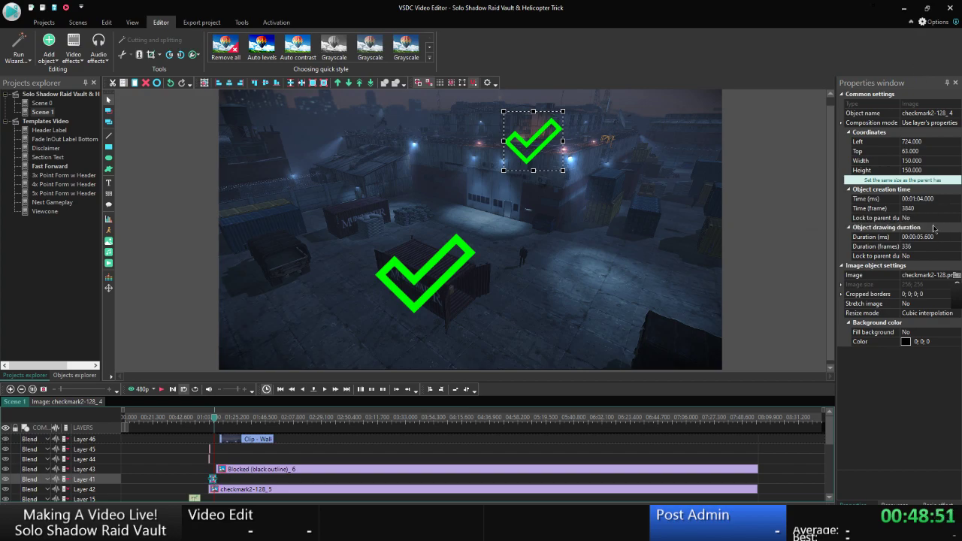
{"action": "left_click", "coordinate": [941, 250]}
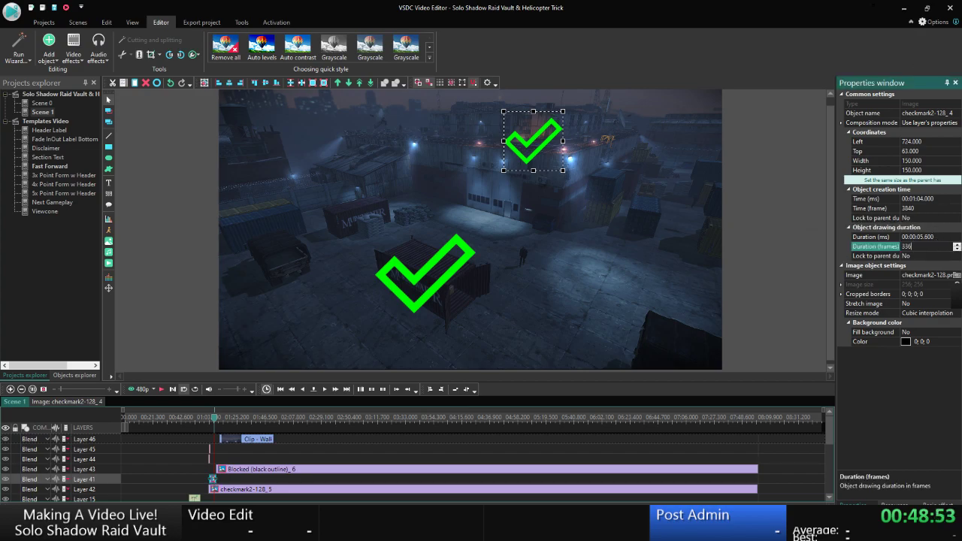
{"action": "left_click", "coordinate": [956, 245]}
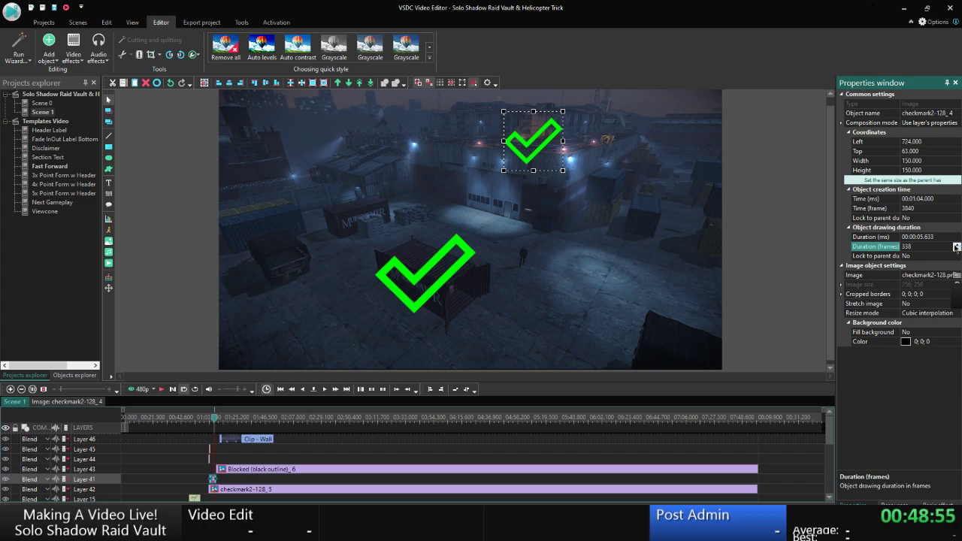
{"action": "left_click", "coordinate": [760, 252]}
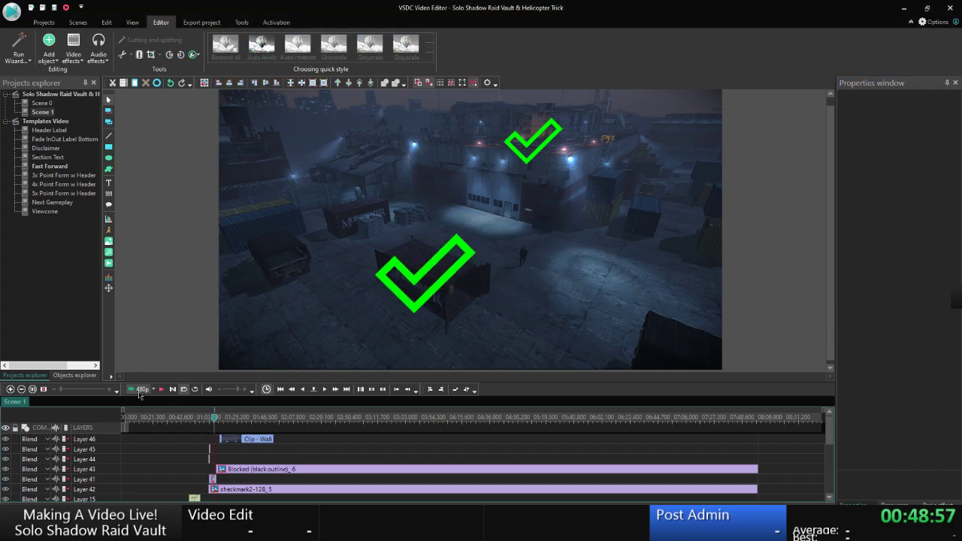
{"action": "left_click", "coordinate": [139, 392]}
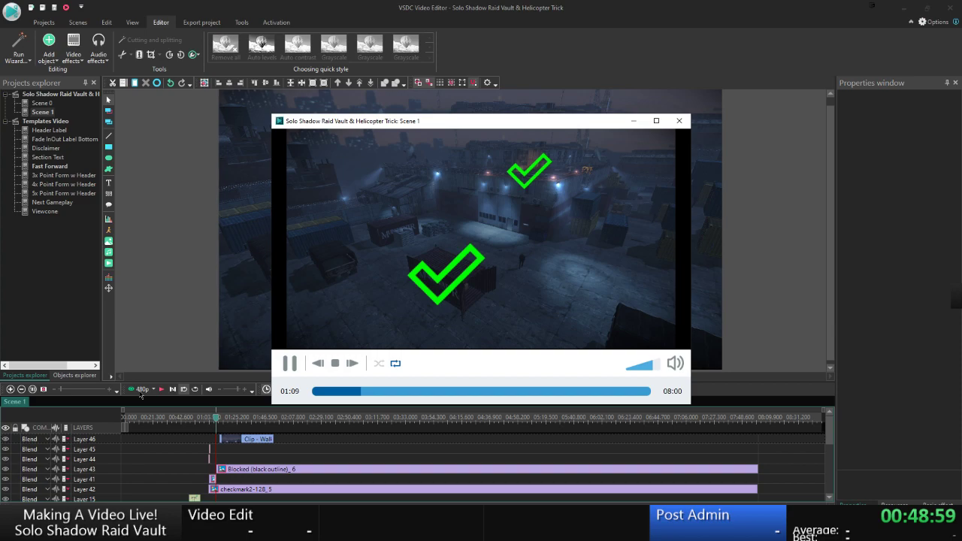
{"action": "key", "text": "Escape"}
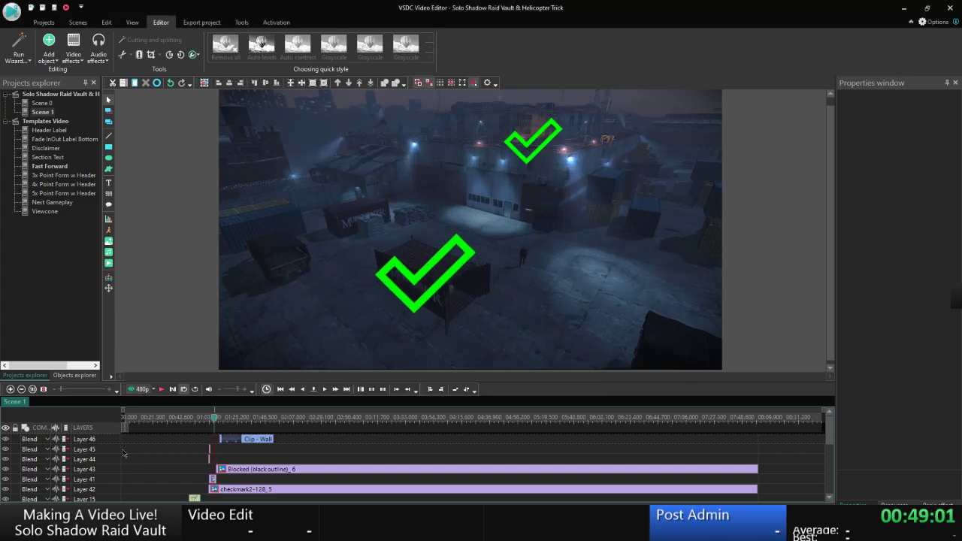
Set the drawing duration of the checkmark over the warehouse roof to 333 frames and play back its switch to the Blocked sign.
{"action": "right_click", "coordinate": [227, 469]}
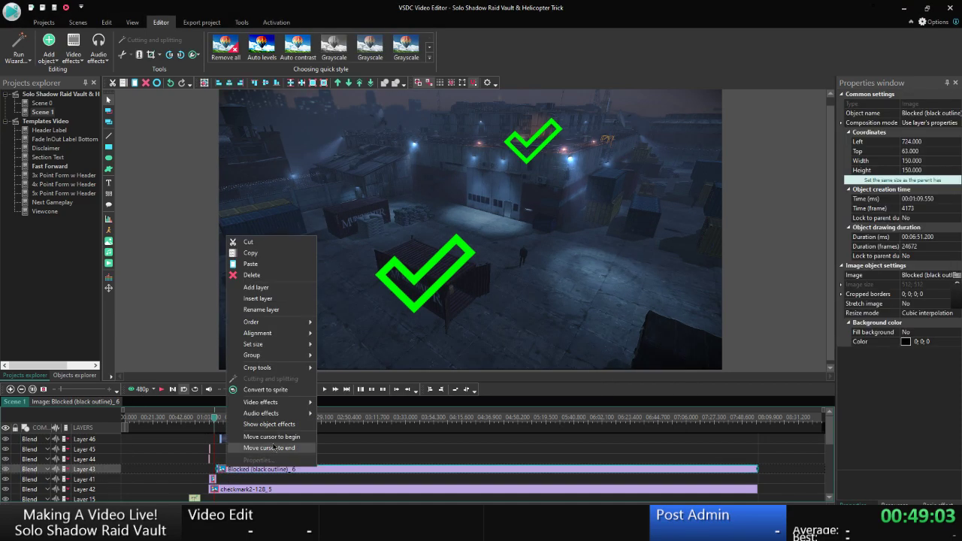
{"action": "left_click", "coordinate": [276, 440]}
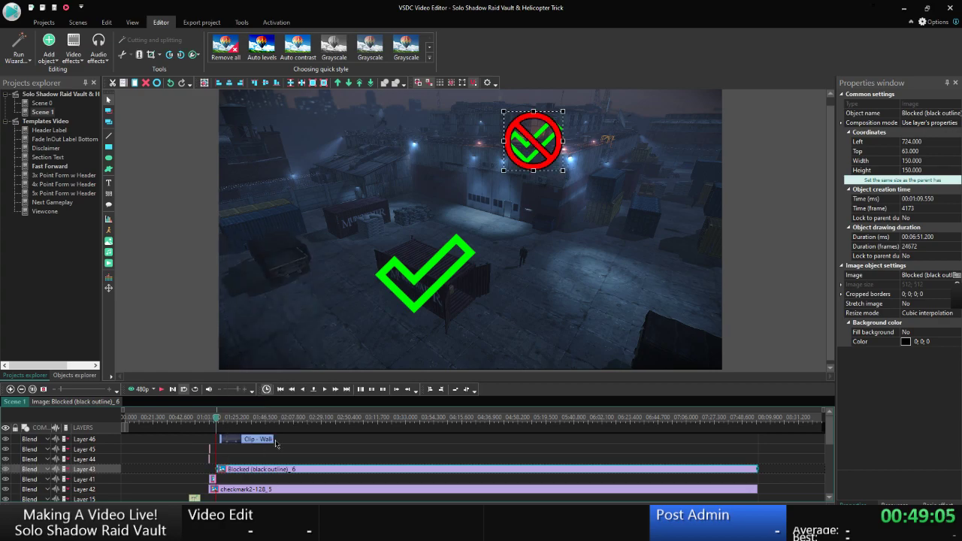
{"action": "left_click", "coordinate": [213, 478]}
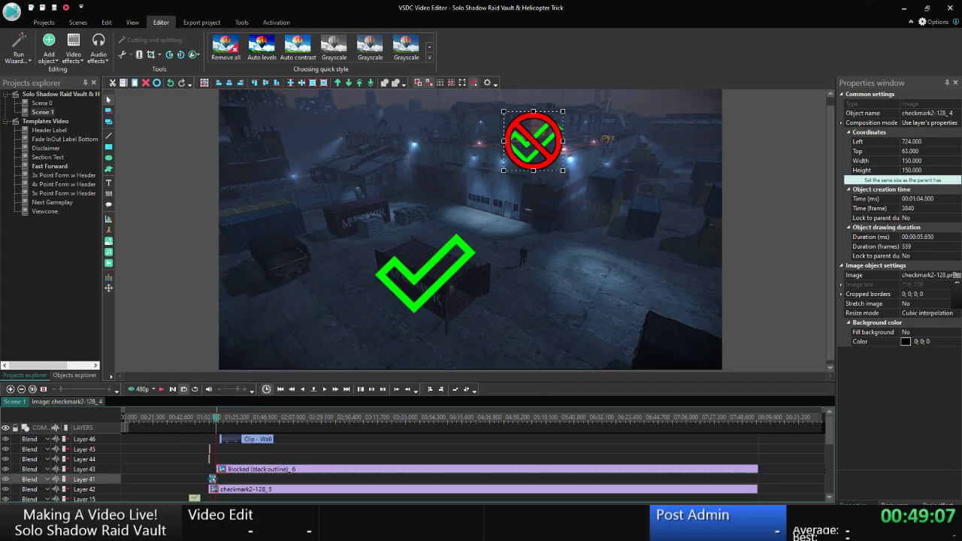
{"action": "left_click", "coordinate": [941, 248]}
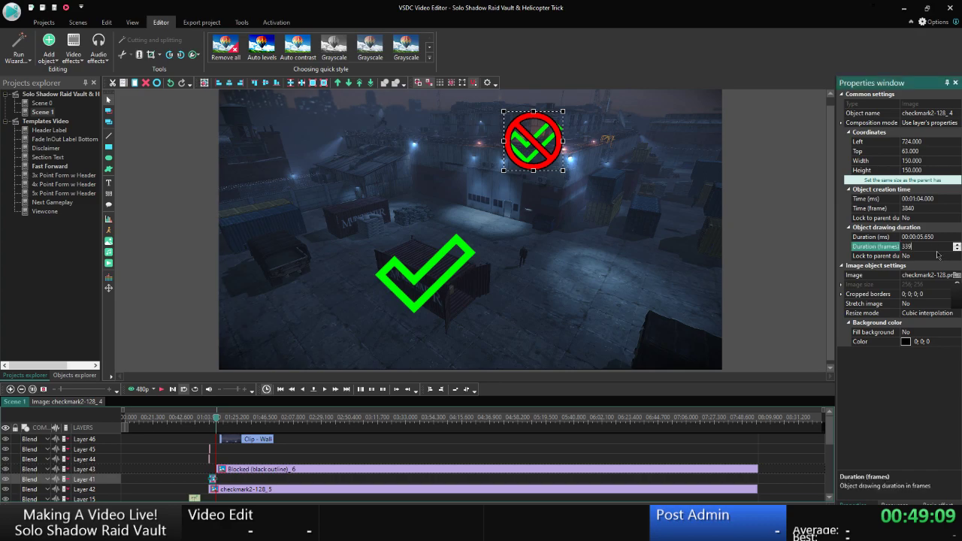
{"action": "left_click", "coordinate": [957, 249]}
{"action": "left_click", "coordinate": [957, 248]}
{"action": "left_click", "coordinate": [957, 249]}
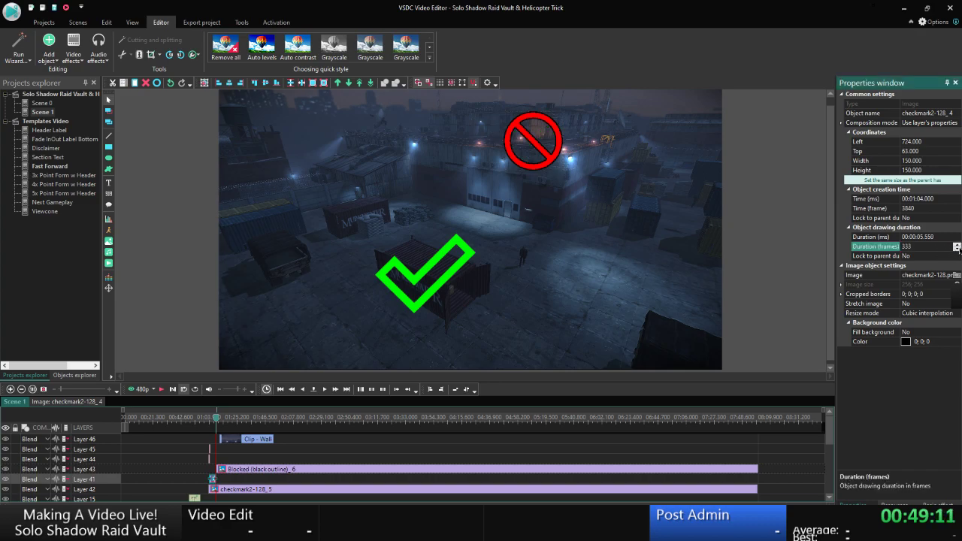
{"action": "left_click", "coordinate": [208, 418]}
{"action": "left_click", "coordinate": [161, 389]}
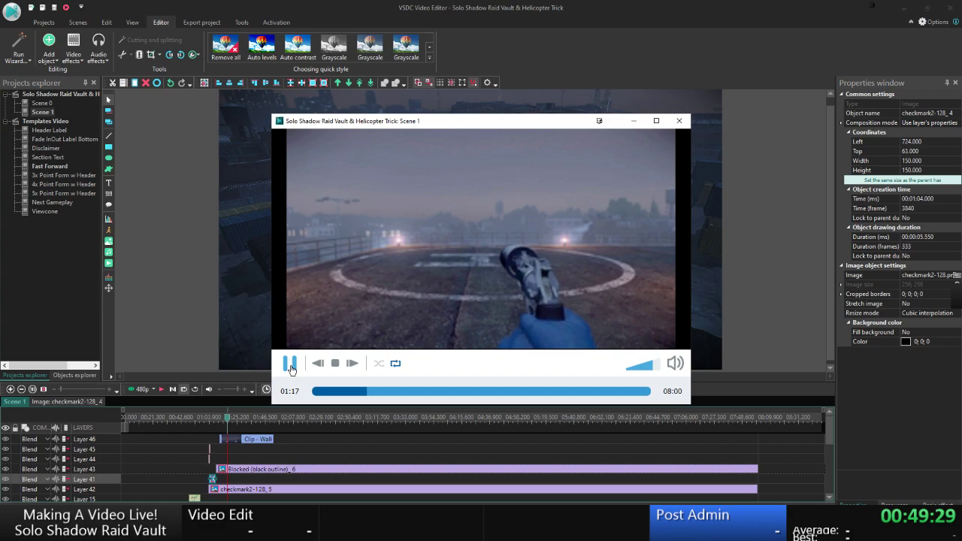
{"action": "key", "text": "Escape"}
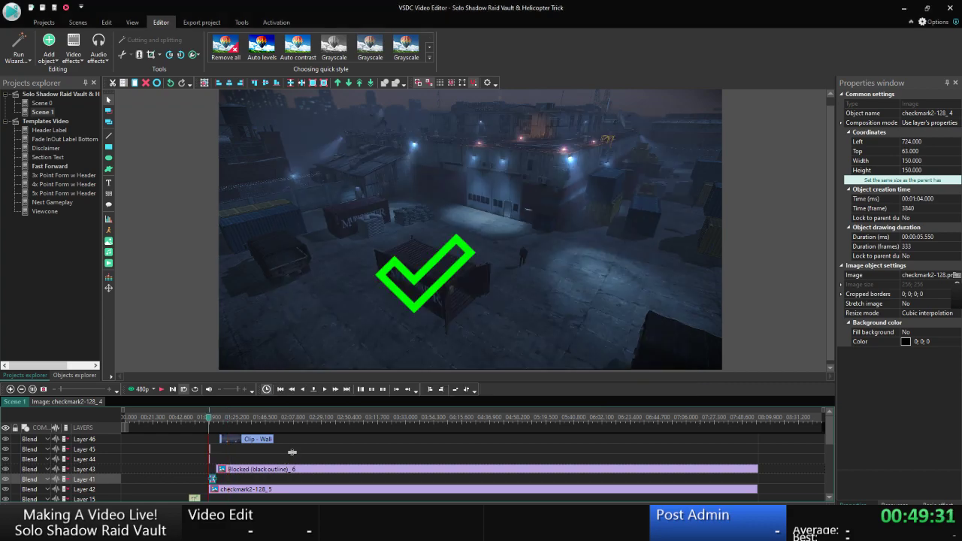
Cut the first 5 seconds from the Walk in out helipad clip, shorten the video object to match, and play back the result.
{"action": "left_click", "coordinate": [308, 445]}
{"action": "left_click", "coordinate": [252, 439]}
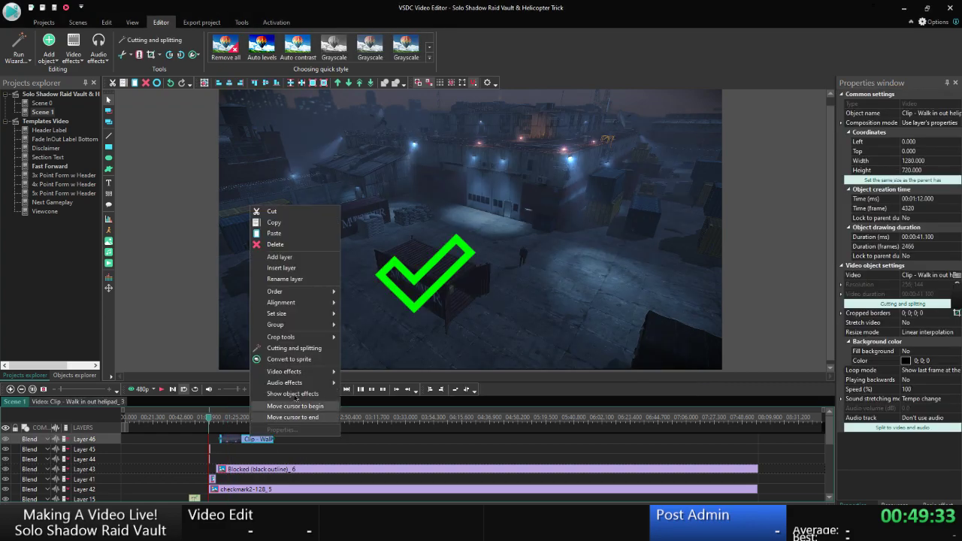
{"action": "right_click", "coordinate": [252, 439]}
{"action": "left_click", "coordinate": [295, 348]}
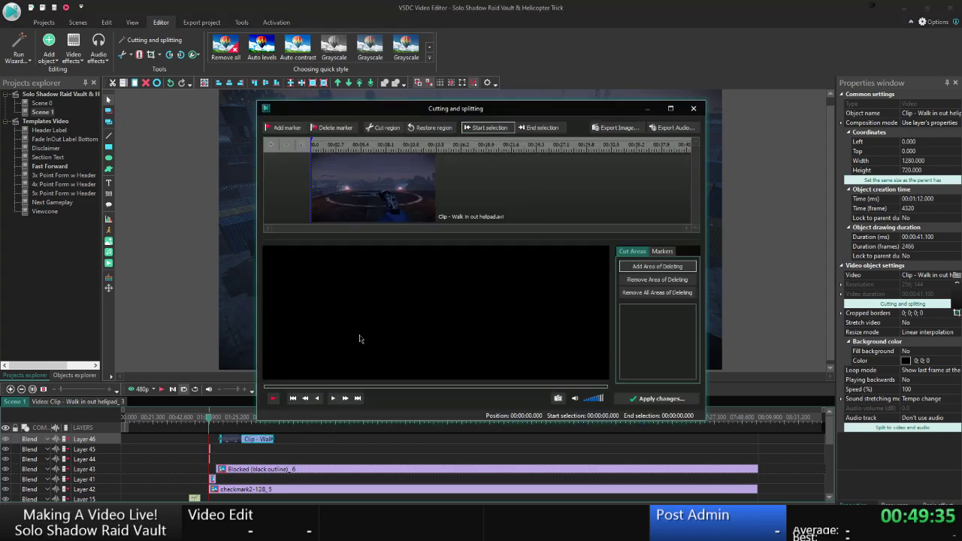
{"action": "left_click", "coordinate": [345, 399]}
{"action": "left_click", "coordinate": [345, 398]}
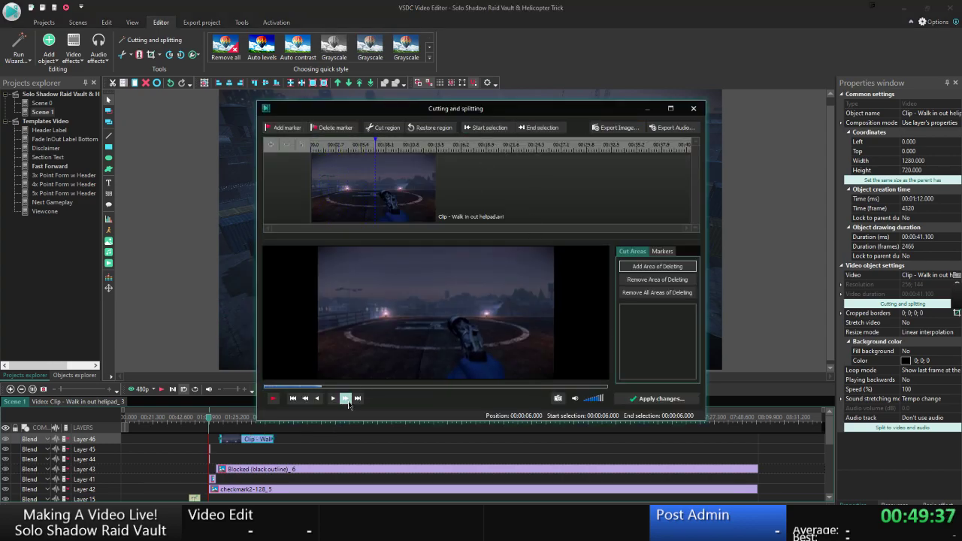
{"action": "left_click", "coordinate": [306, 399]}
{"action": "left_click", "coordinate": [306, 399]}
{"action": "left_click", "coordinate": [305, 398]}
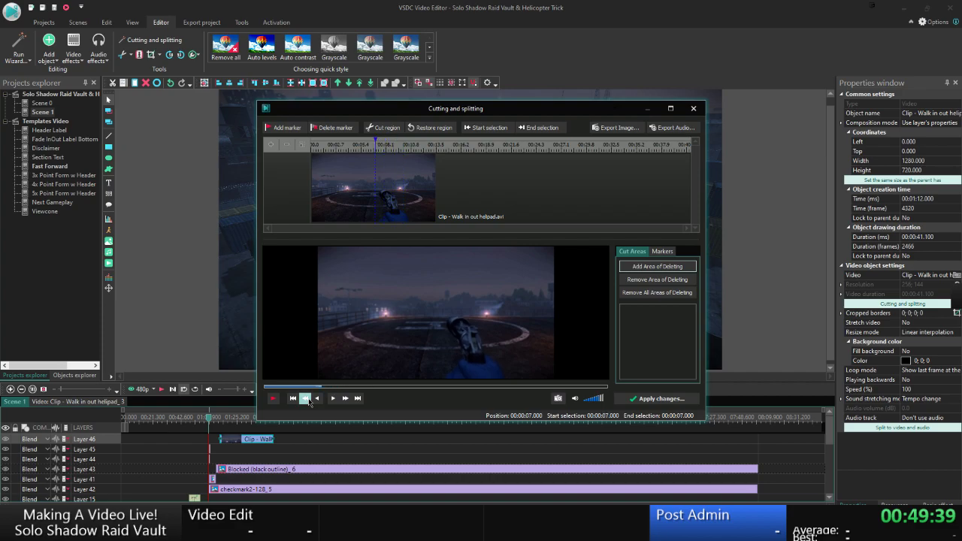
{"action": "left_click", "coordinate": [306, 398]}
{"action": "left_click", "coordinate": [306, 398]}
{"action": "left_click", "coordinate": [306, 398]}
{"action": "left_click", "coordinate": [306, 398]}
{"action": "left_click", "coordinate": [345, 398]}
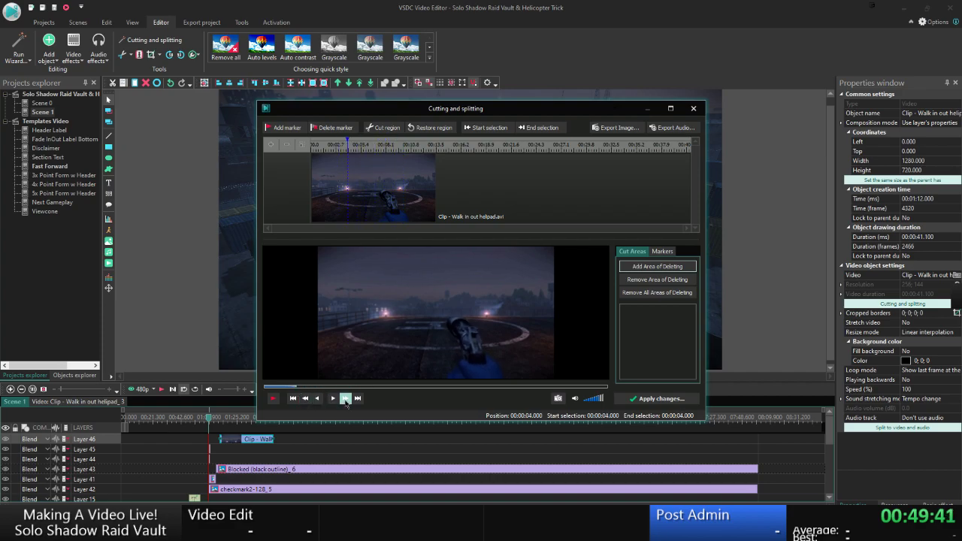
{"action": "left_click", "coordinate": [539, 128]}
{"action": "left_click", "coordinate": [368, 128]}
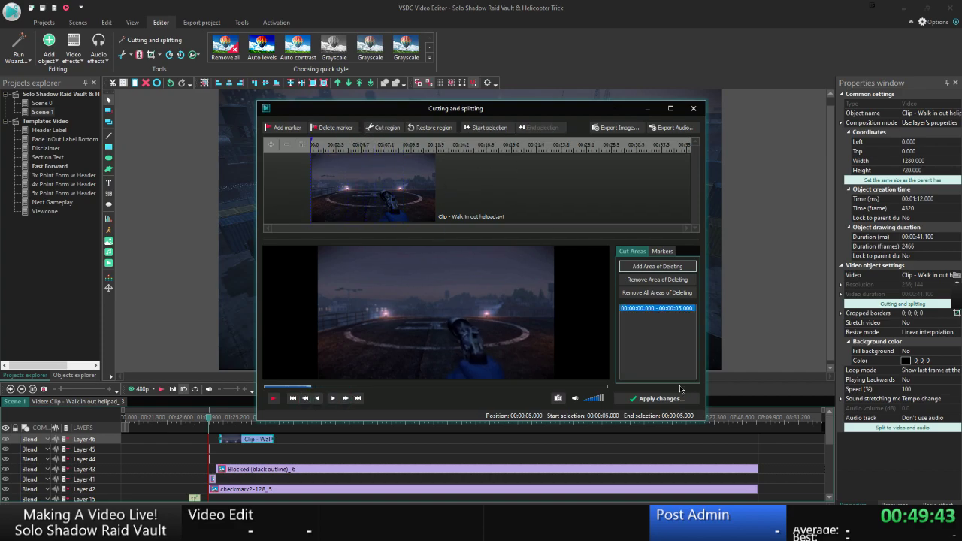
{"action": "left_click", "coordinate": [658, 398]}
{"action": "left_click", "coordinate": [510, 261]}
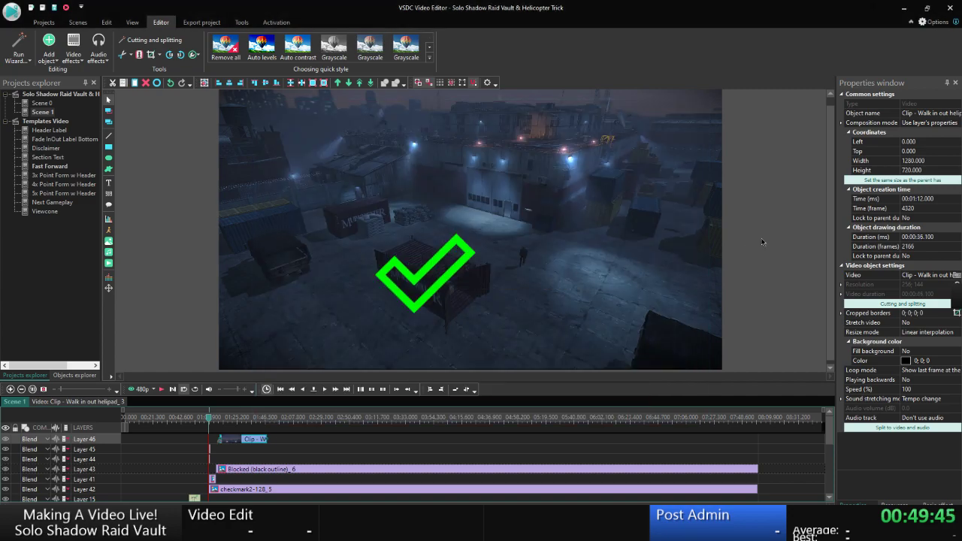
{"action": "left_click", "coordinate": [138, 391]}
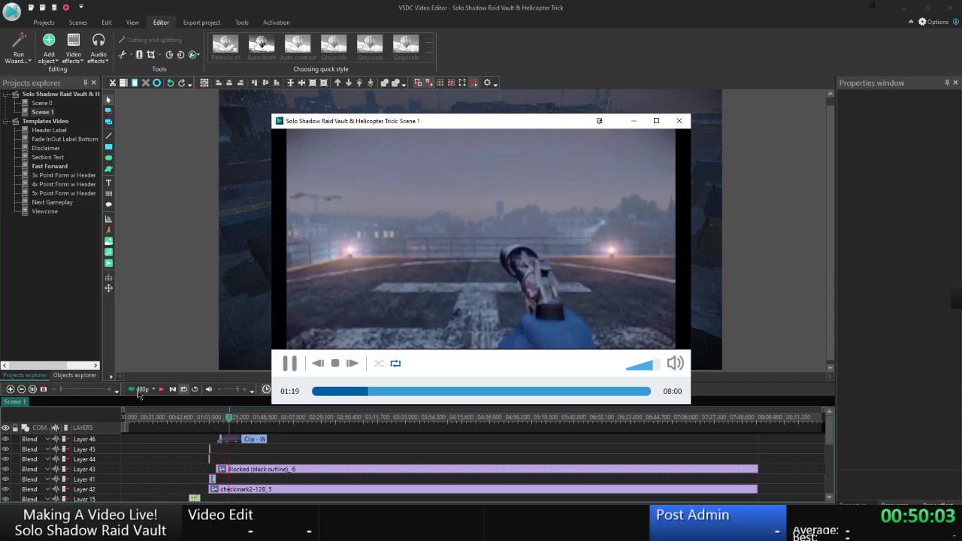
{"action": "key", "text": "Escape"}
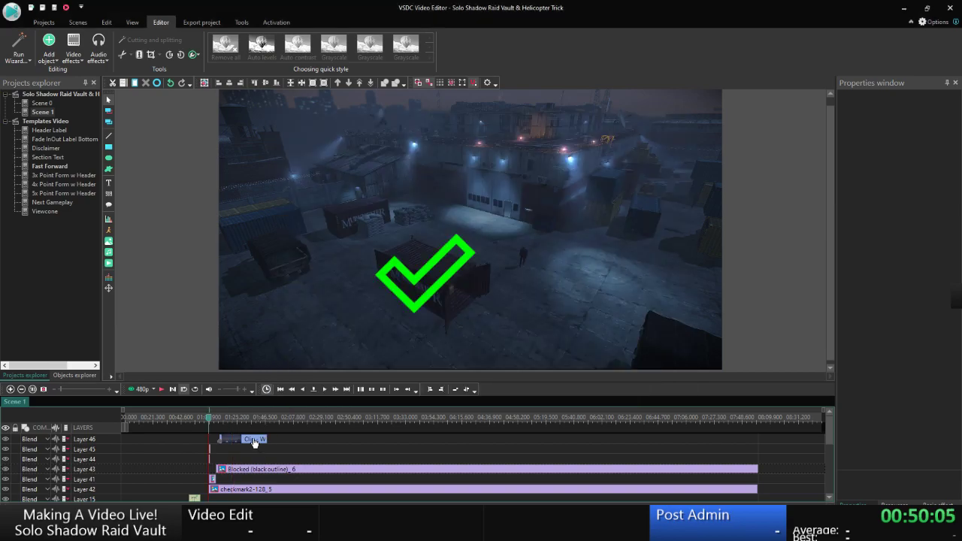
Cut another 3 seconds from the start of the Walk in out helipad clip and change the video object's duration to match.
{"action": "right_click", "coordinate": [242, 441]}
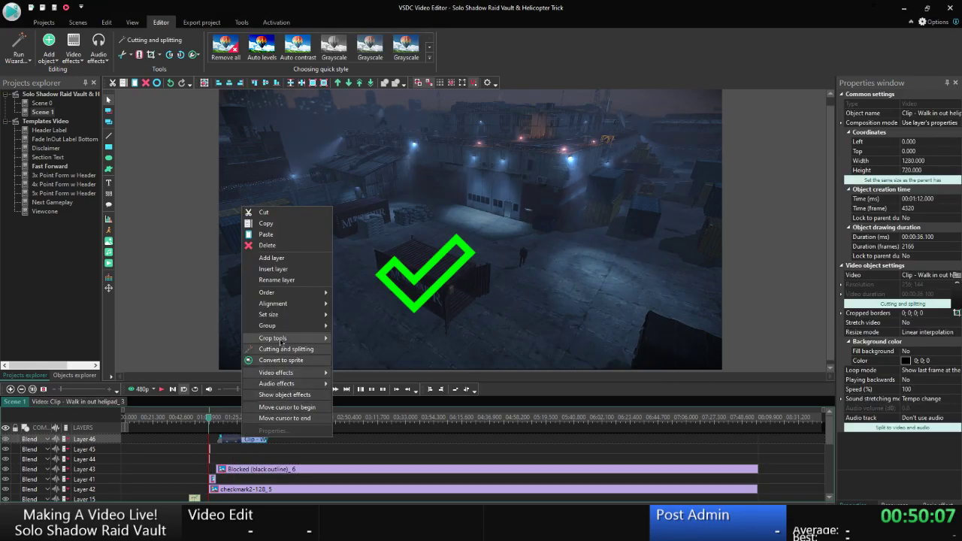
{"action": "mouse_move", "coordinate": [289, 410]}
{"action": "left_click", "coordinate": [380, 399]}
{"action": "left_click", "coordinate": [487, 128]}
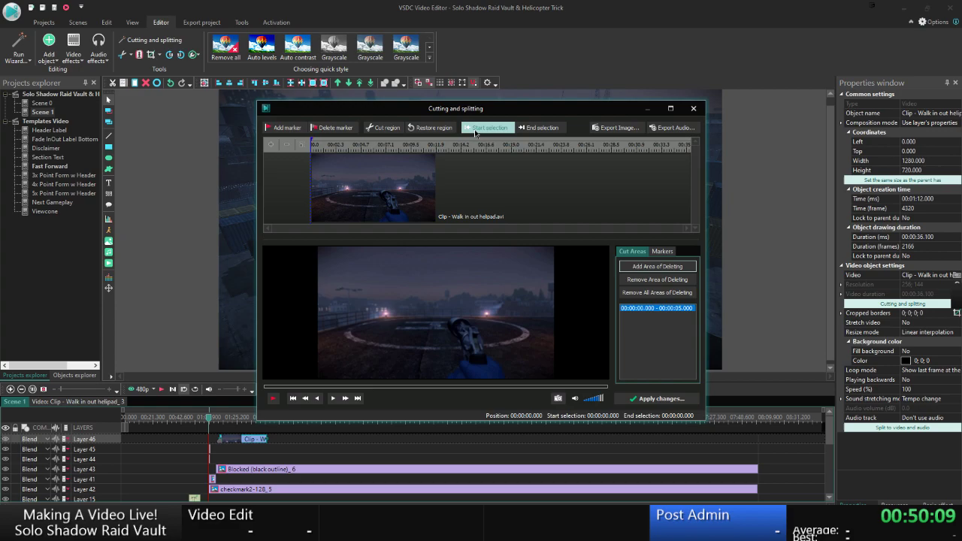
{"action": "left_click", "coordinate": [344, 399]}
{"action": "left_click", "coordinate": [344, 399]}
{"action": "left_click", "coordinate": [537, 127]}
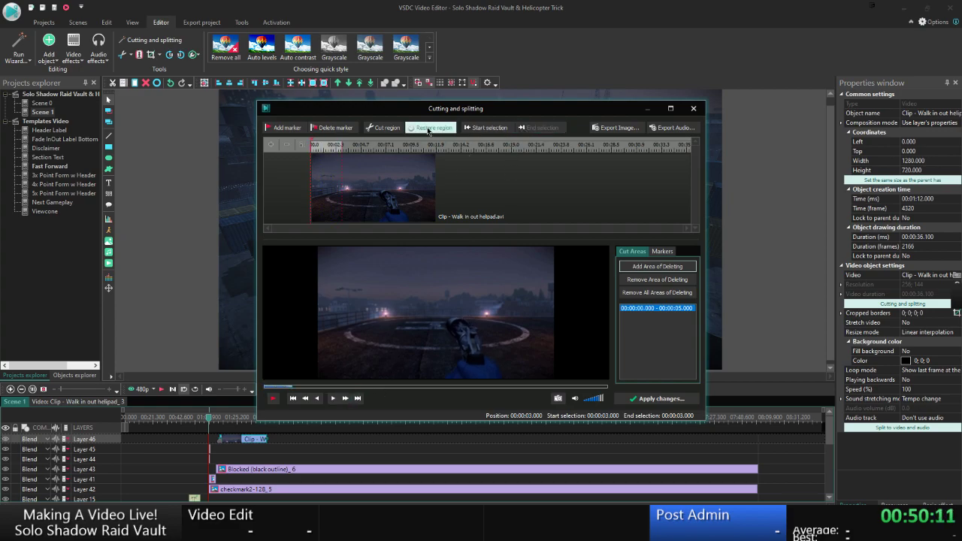
{"action": "left_click", "coordinate": [659, 398]}
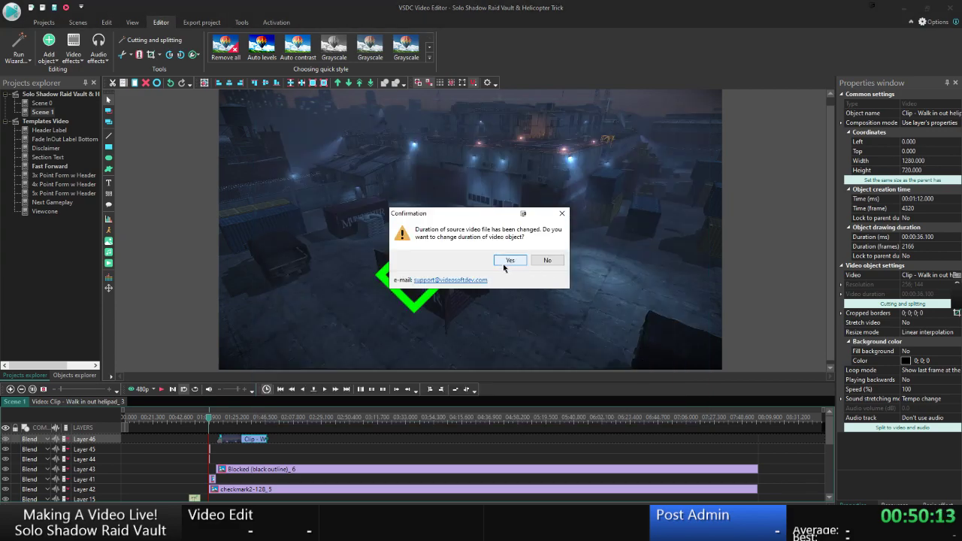
{"action": "key", "text": "Return"}
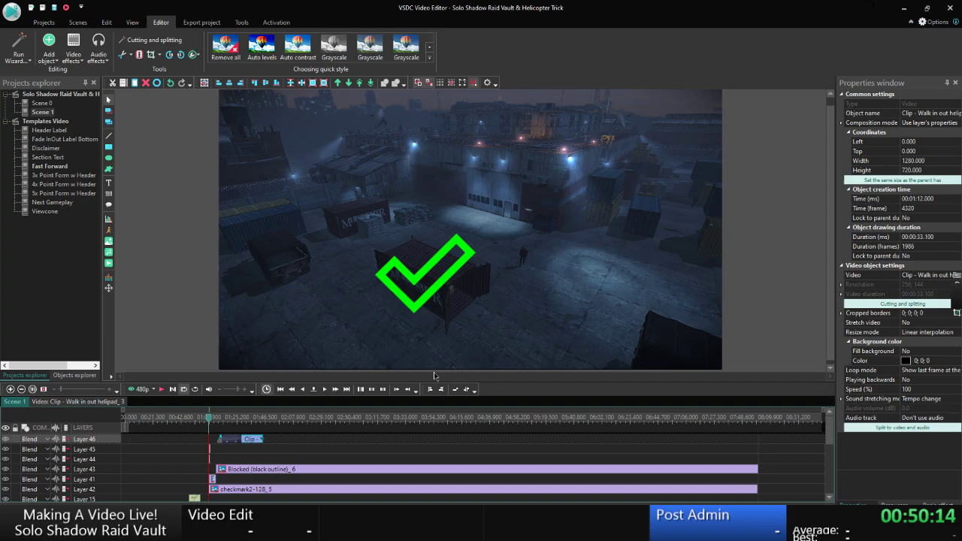
Replay the transition into the trimmed helipad clip to check when the walk onto the helipad happens.
{"action": "left_click", "coordinate": [160, 388]}
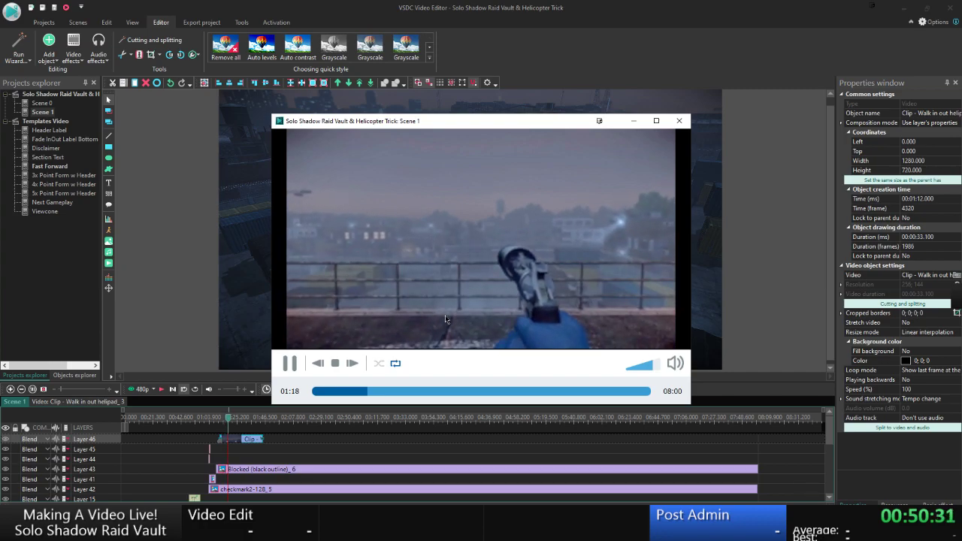
{"action": "key", "text": "Escape"}
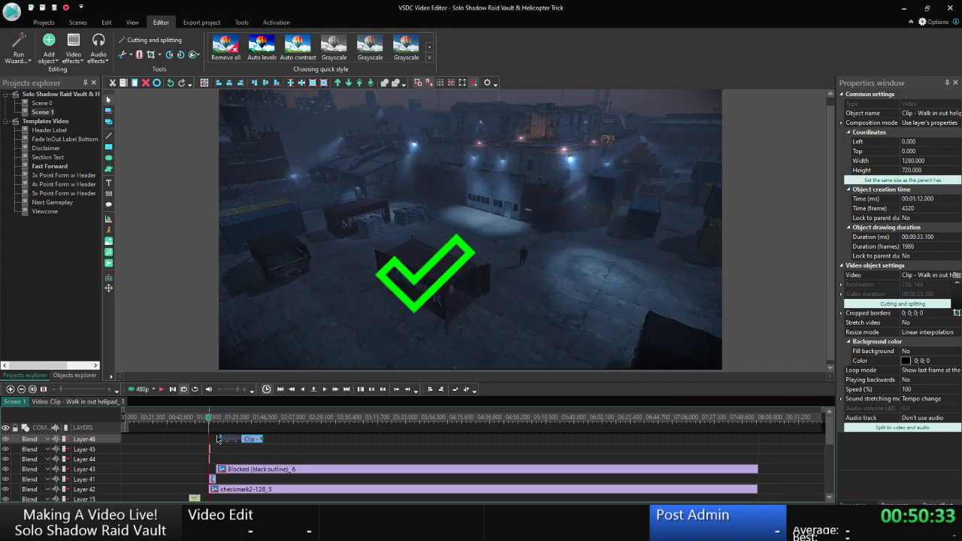
{"action": "left_click", "coordinate": [230, 456]}
{"action": "right_click", "coordinate": [242, 439]}
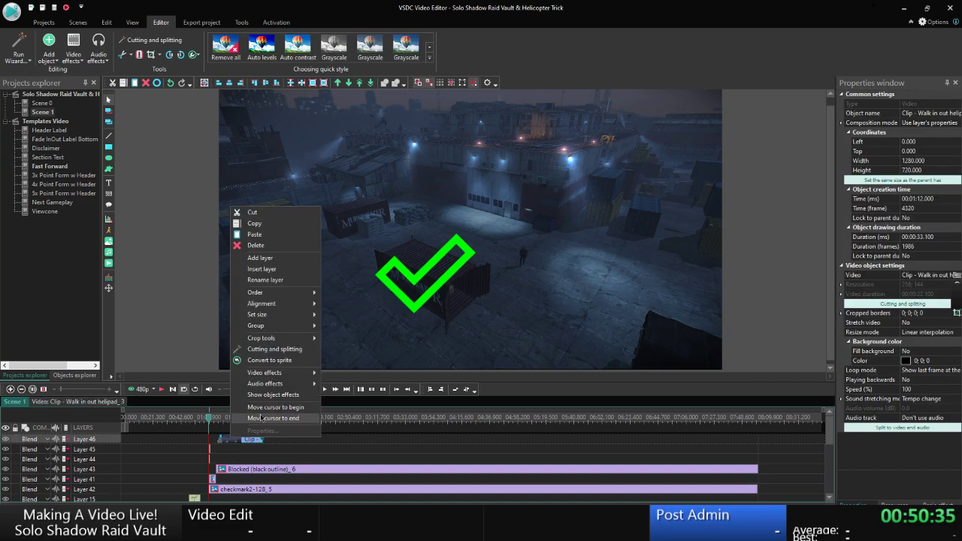
{"action": "left_click", "coordinate": [260, 416]}
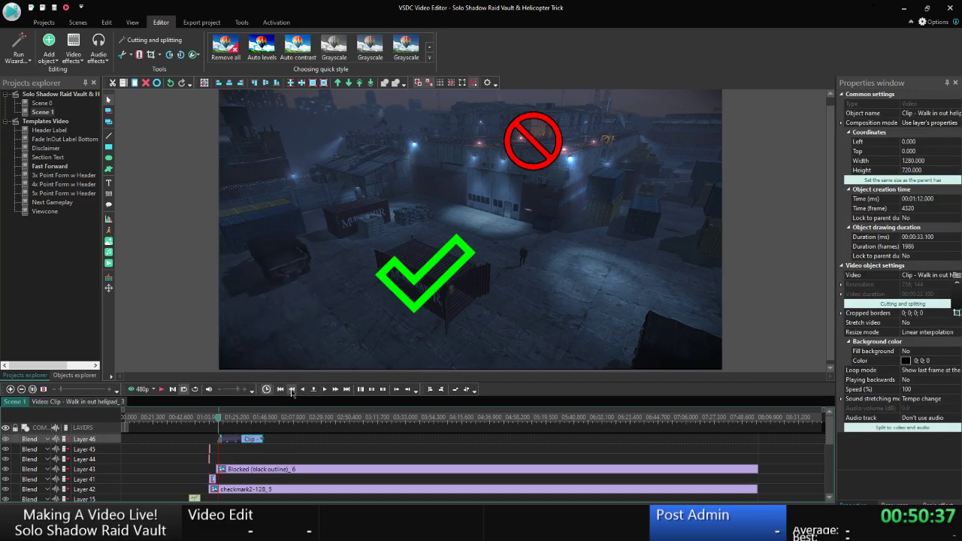
{"action": "left_click", "coordinate": [181, 391]}
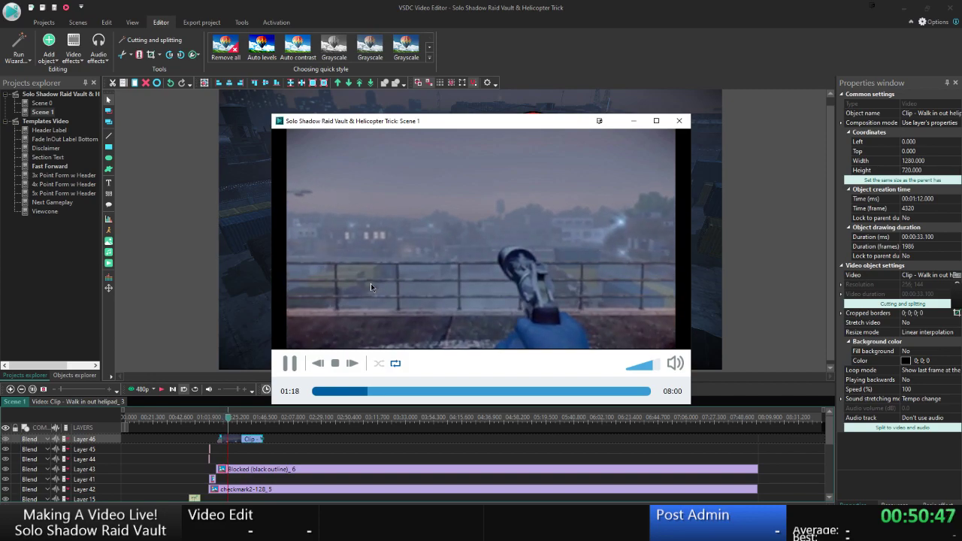
{"action": "key", "text": "Escape"}
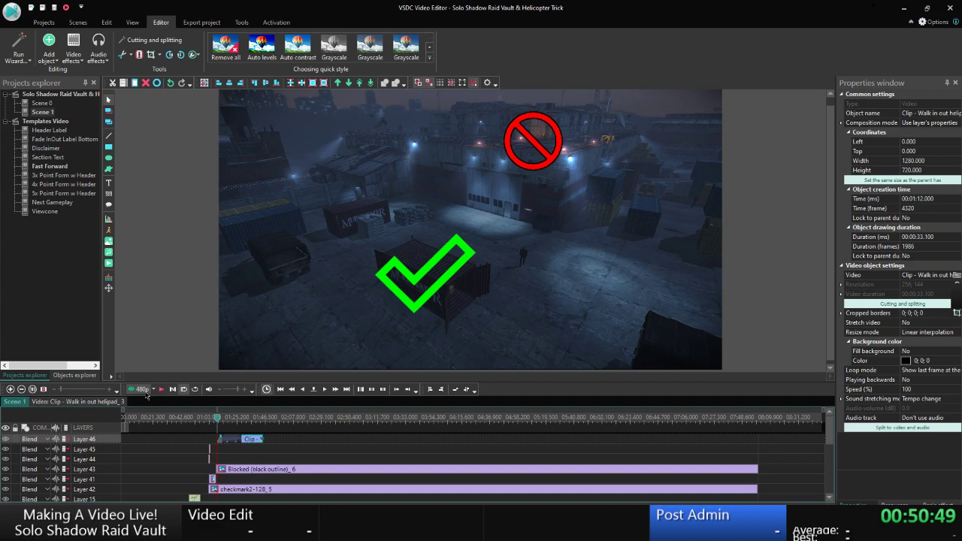
{"action": "left_click", "coordinate": [142, 389]}
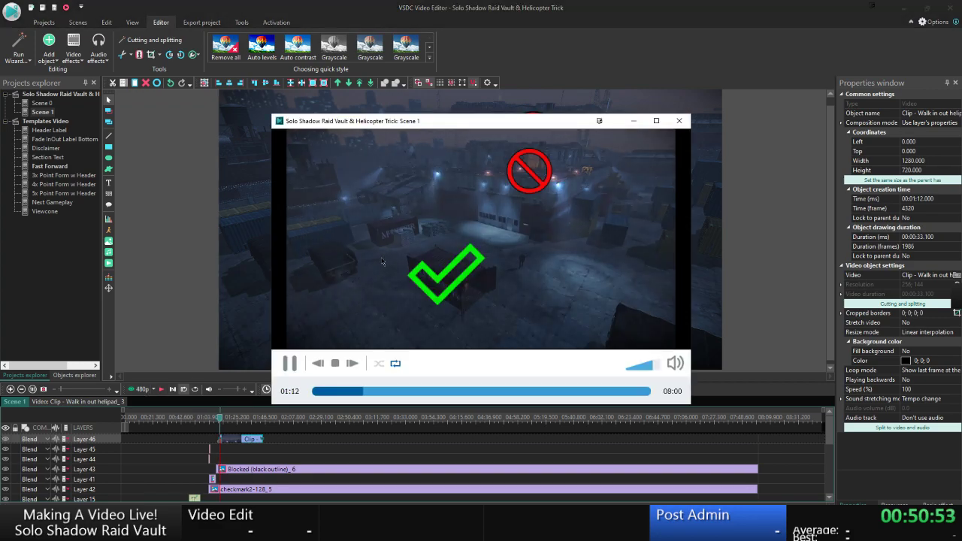
{"action": "left_click", "coordinate": [293, 363]}
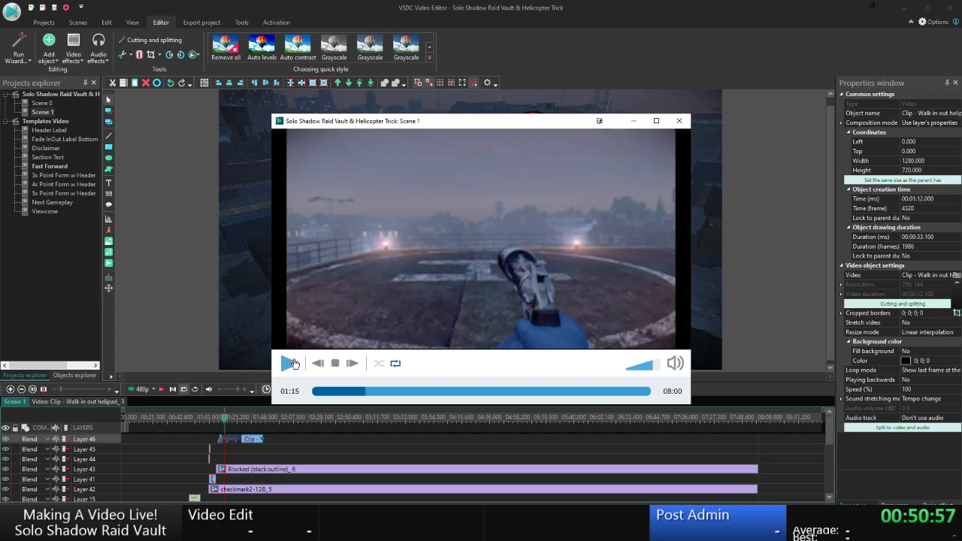
{"action": "key", "text": "Escape"}
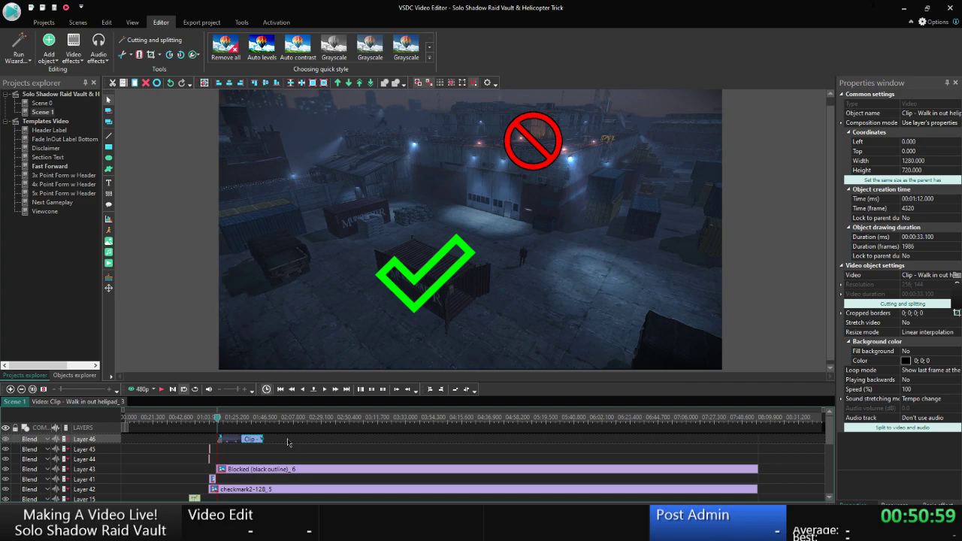
Cut a further 0.5 seconds from the helipad clip's start, update the object's duration, and place the timeline cursor just before the clip.
{"action": "right_click", "coordinate": [251, 439]}
{"action": "left_click", "coordinate": [289, 368]}
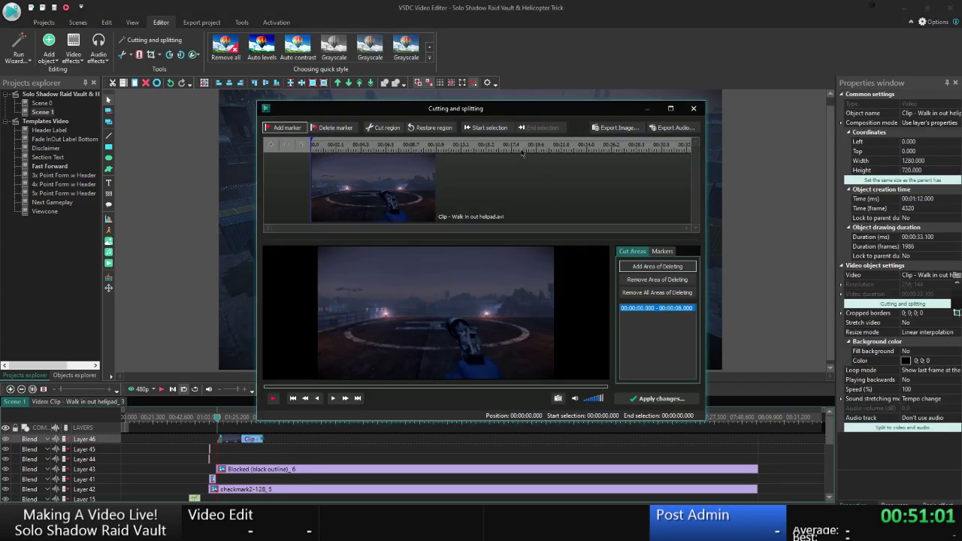
{"action": "left_click", "coordinate": [486, 127]}
{"action": "left_click", "coordinate": [333, 399]}
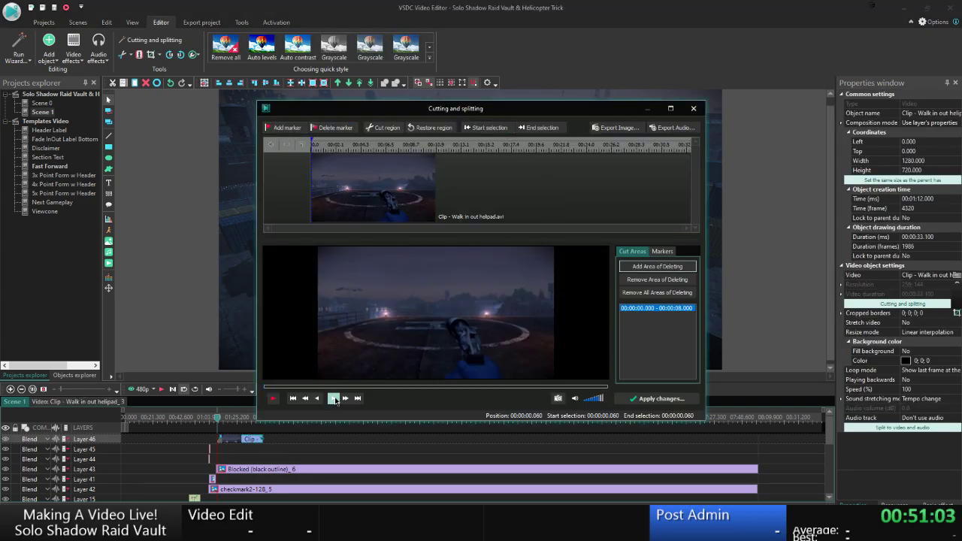
{"action": "left_click", "coordinate": [335, 400]}
{"action": "left_click", "coordinate": [335, 400]}
{"action": "left_click", "coordinate": [335, 401]}
{"action": "left_click", "coordinate": [537, 127]}
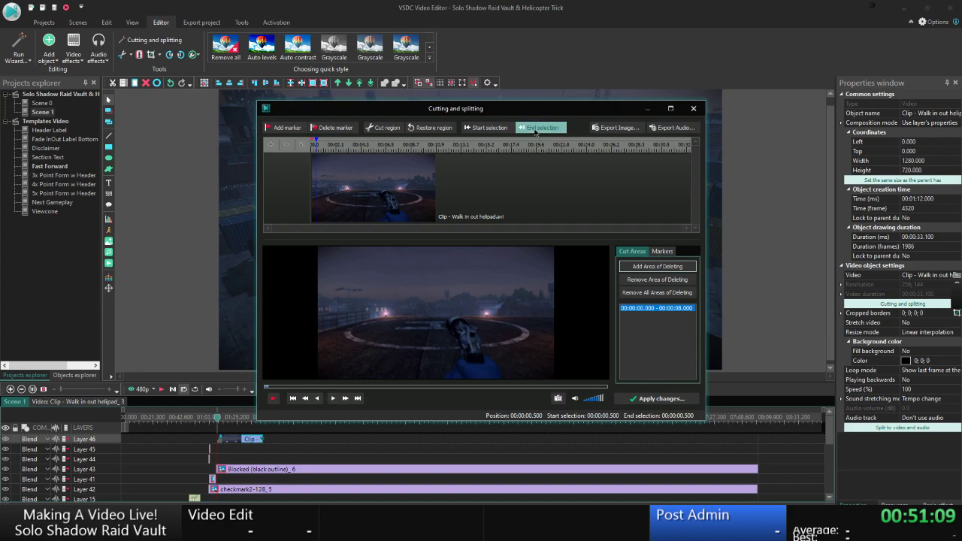
{"action": "left_click", "coordinate": [382, 127]}
{"action": "left_click", "coordinate": [658, 398]}
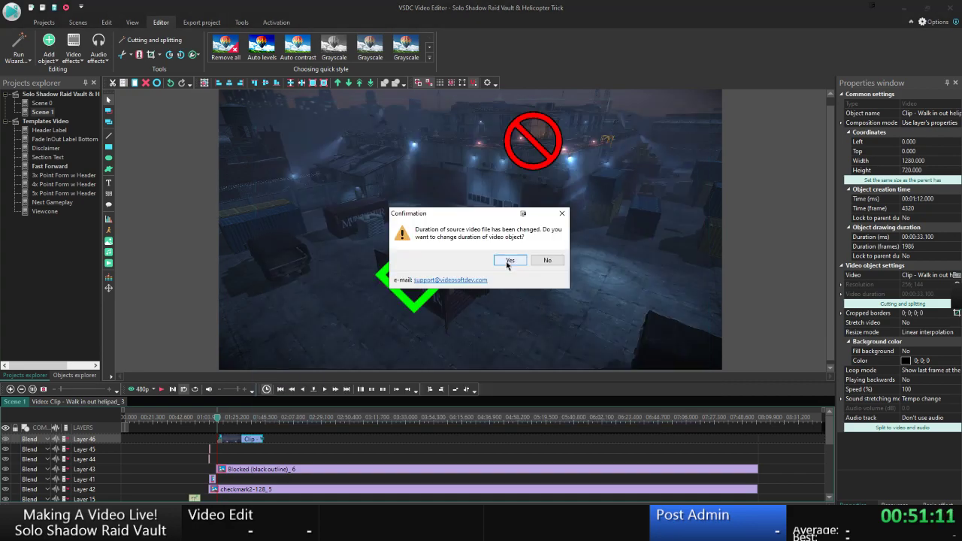
{"action": "left_click", "coordinate": [501, 323]}
{"action": "left_click", "coordinate": [217, 420]}
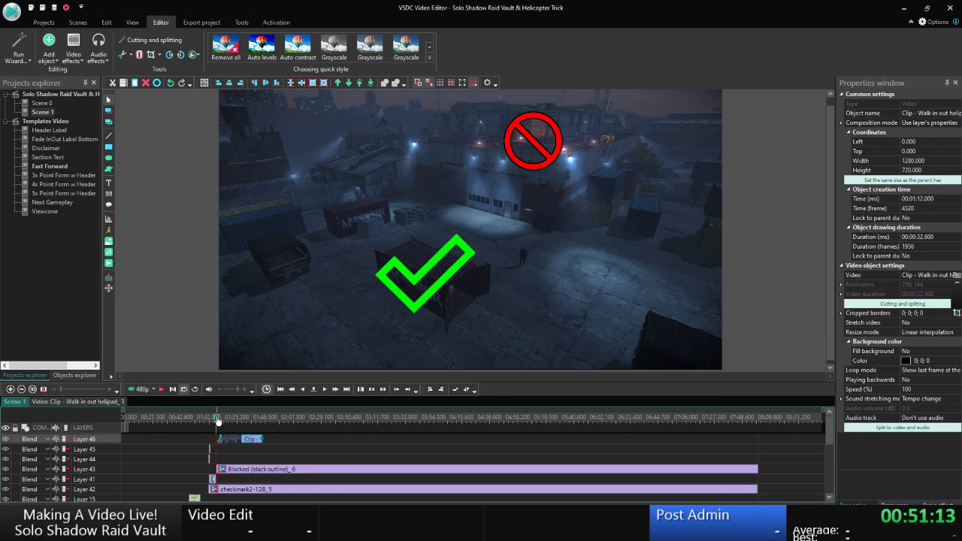
Play back the trimmed helipad clip and consult the storyboard for what follows the walk onto the helipad.
{"action": "left_click", "coordinate": [161, 389]}
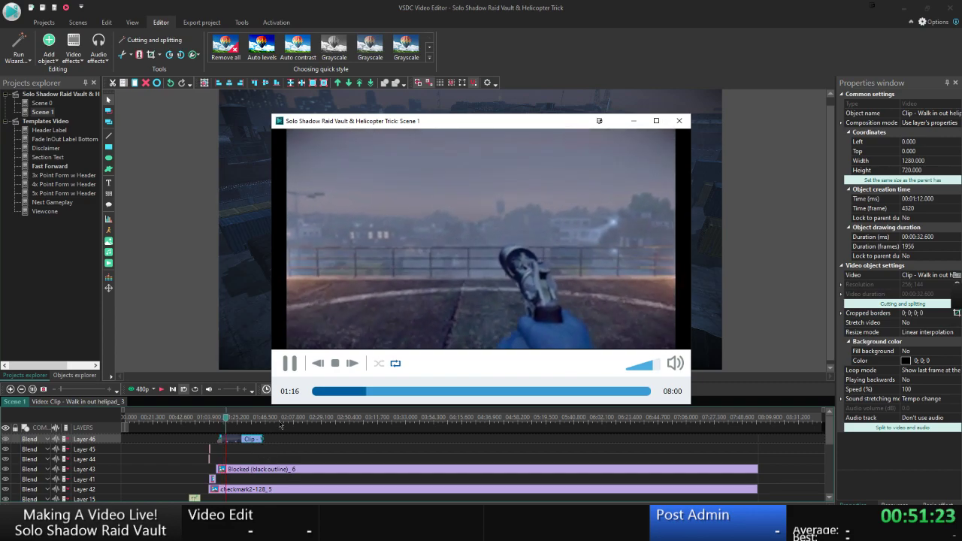
{"action": "left_click", "coordinate": [292, 364]}
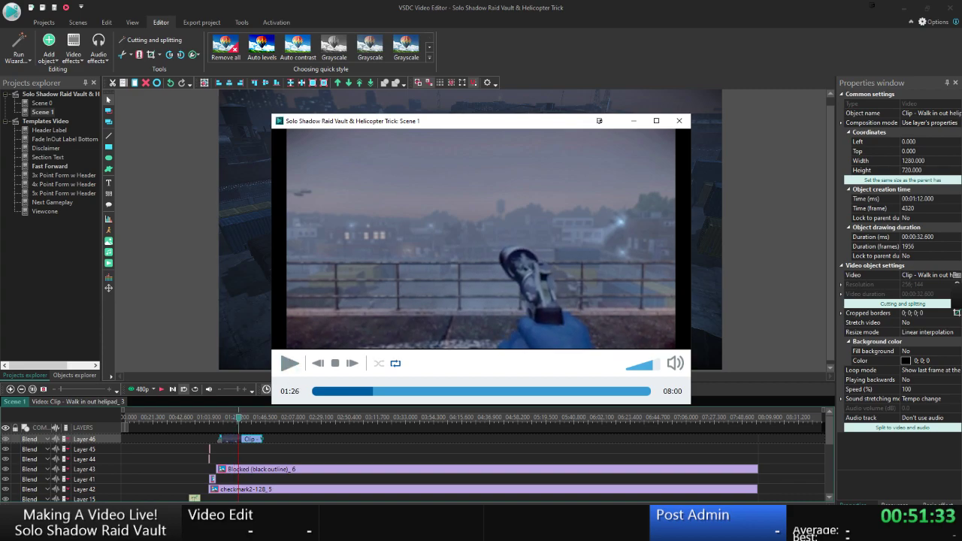
{"action": "key", "text": "alt+Tab"}
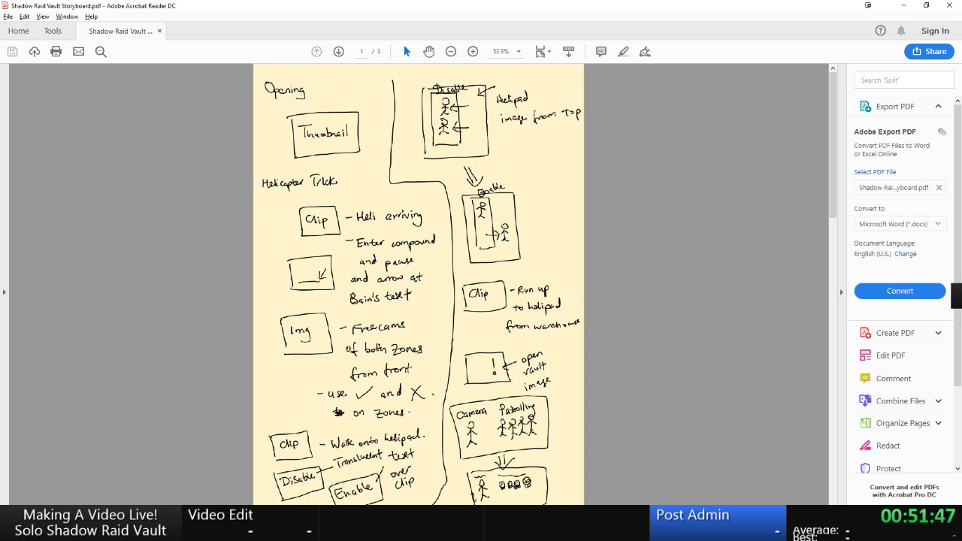
{"action": "key", "text": "alt+Tab"}
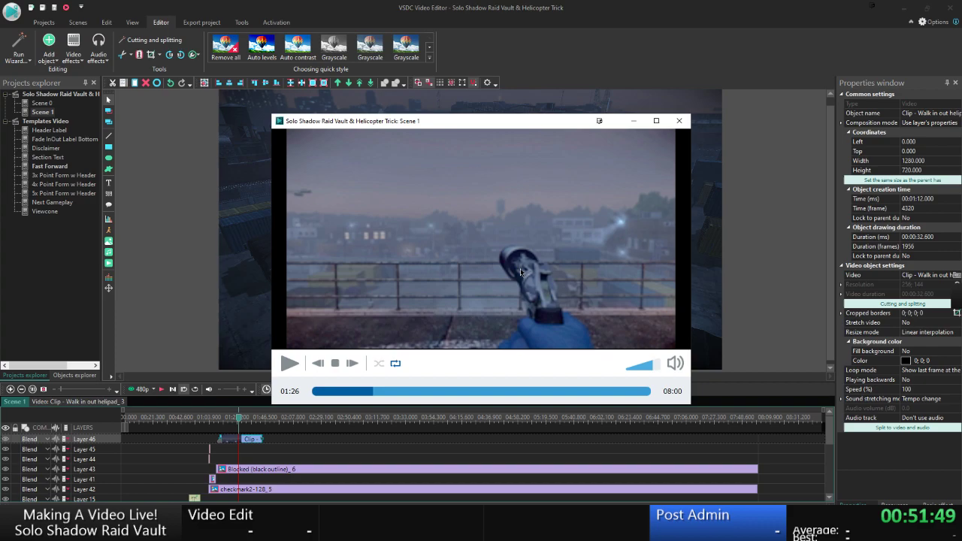
{"action": "left_click", "coordinate": [678, 120]}
Copy the Walk in out helipad clip on Layer 46.
{"action": "left_click", "coordinate": [275, 442]}
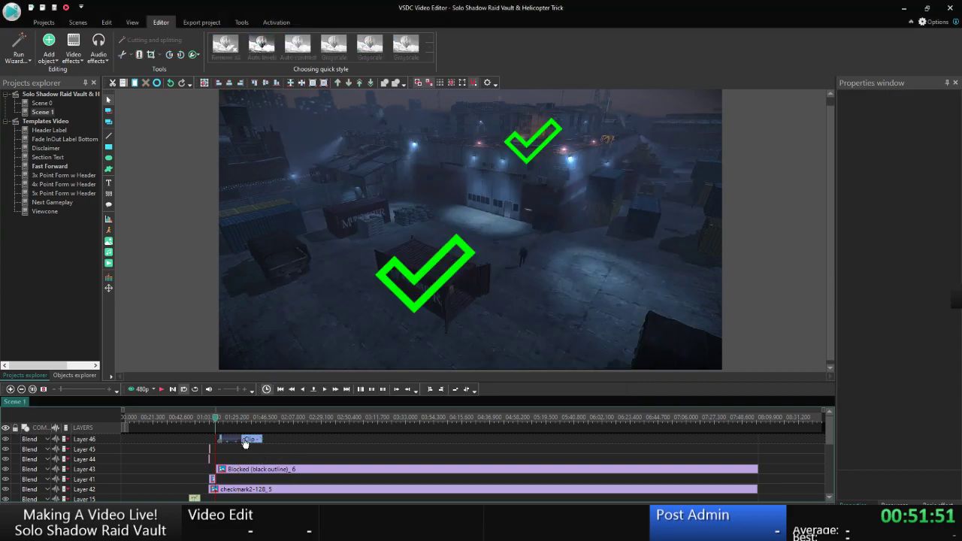
{"action": "left_click", "coordinate": [245, 442]}
{"action": "right_click", "coordinate": [245, 442]}
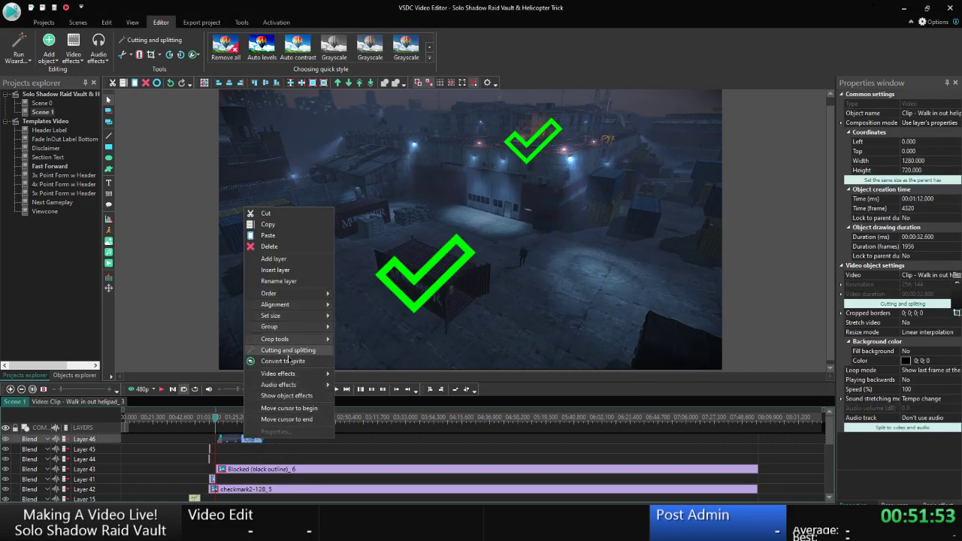
{"action": "left_click", "coordinate": [293, 226]}
{"action": "left_click", "coordinate": [275, 441]}
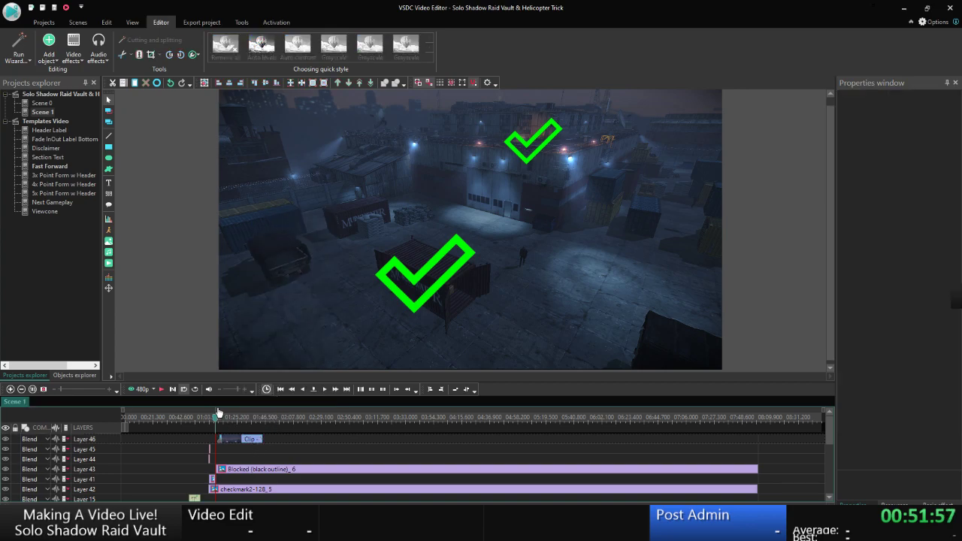
Preview the helipad clip from about 1:20 to find the next cue and place the timeline cursor at 00:01:23.000.
{"action": "left_click", "coordinate": [229, 418]}
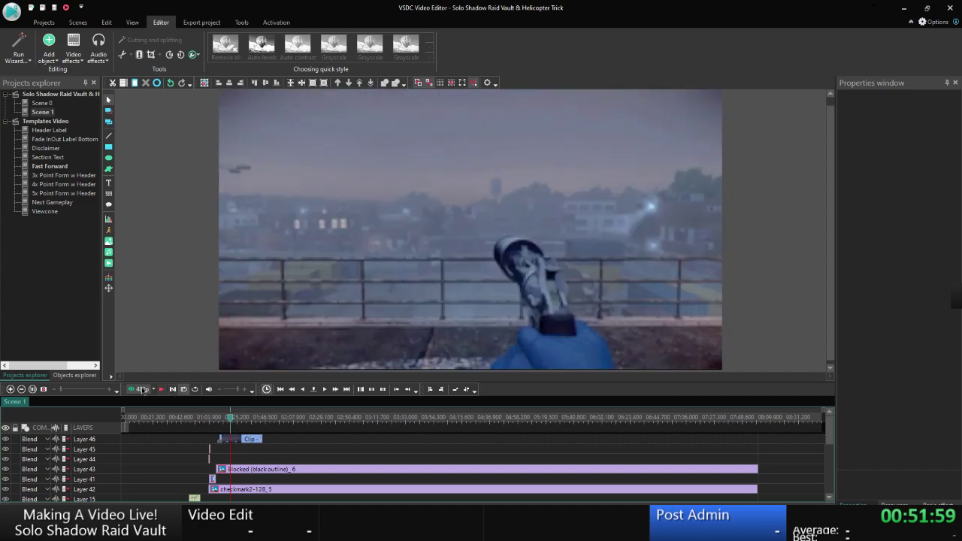
{"action": "left_click", "coordinate": [161, 389]}
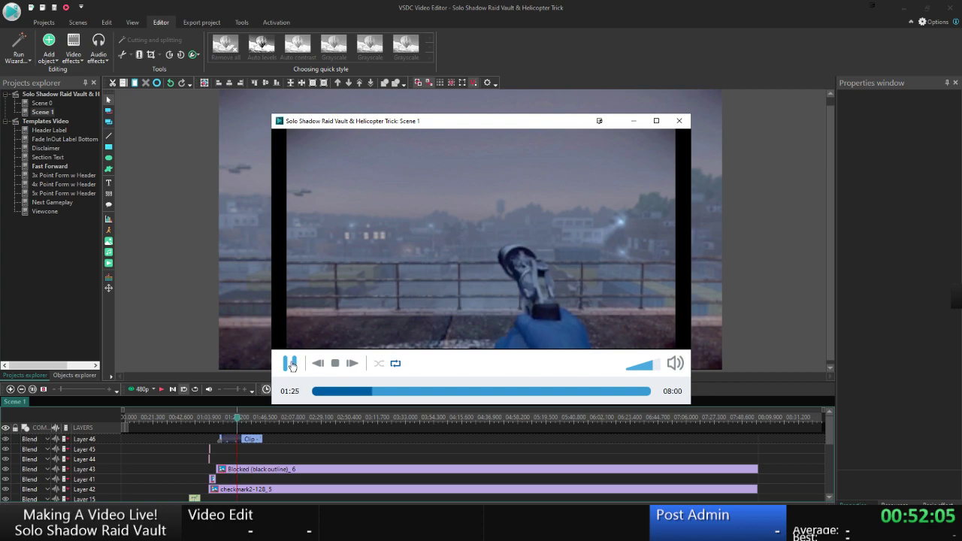
{"action": "left_click", "coordinate": [366, 392]}
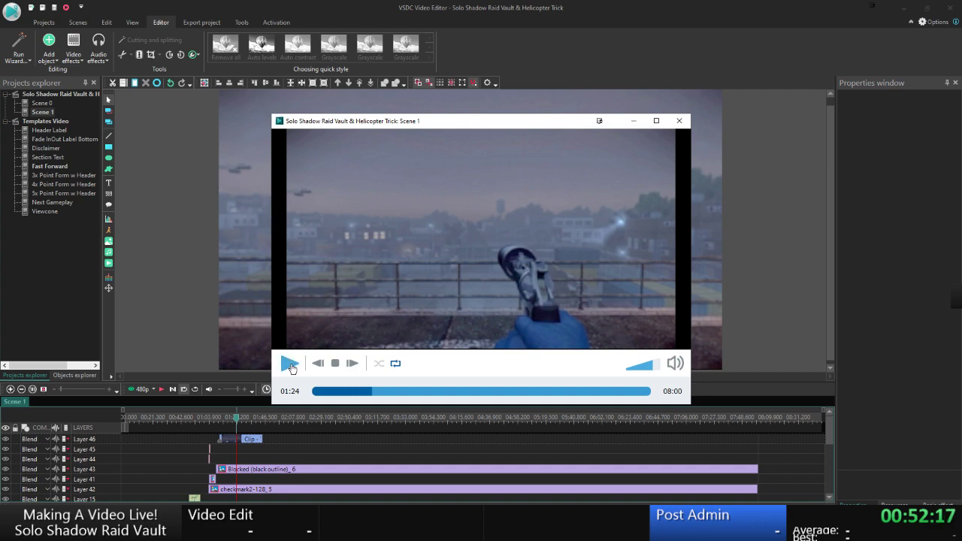
{"action": "key", "text": "Escape"}
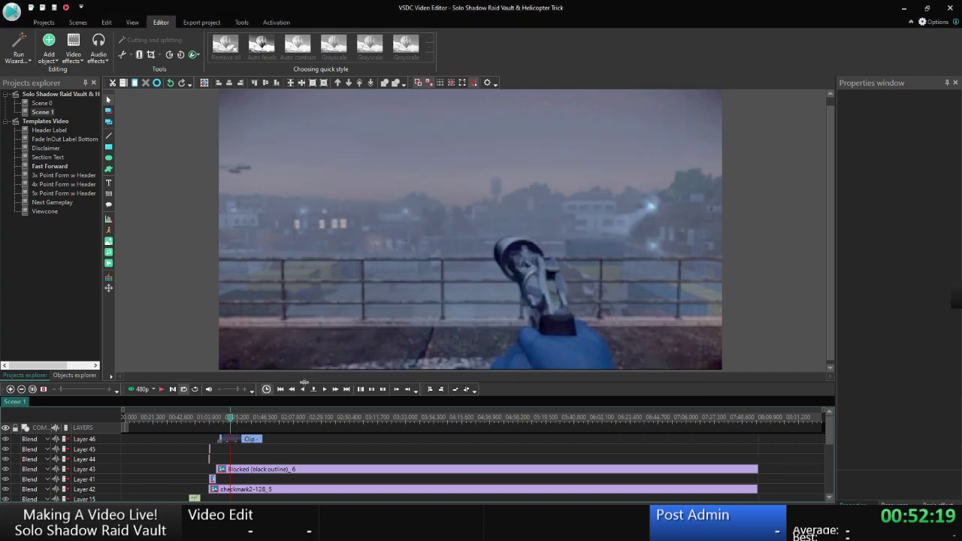
{"action": "left_click", "coordinate": [314, 389]}
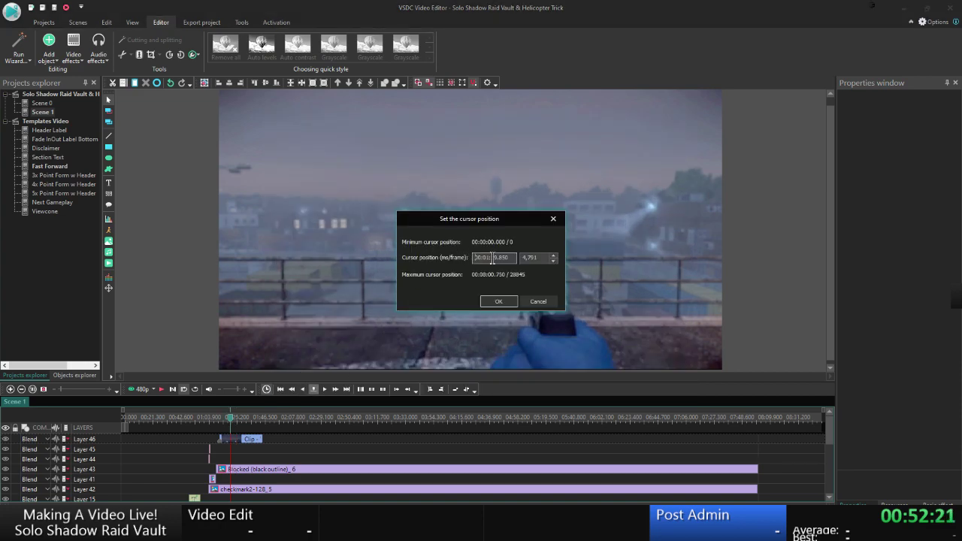
{"action": "left_click_drag", "start_coordinate": [492, 259], "coordinate": [565, 268]}
{"action": "type", "text": "23"}
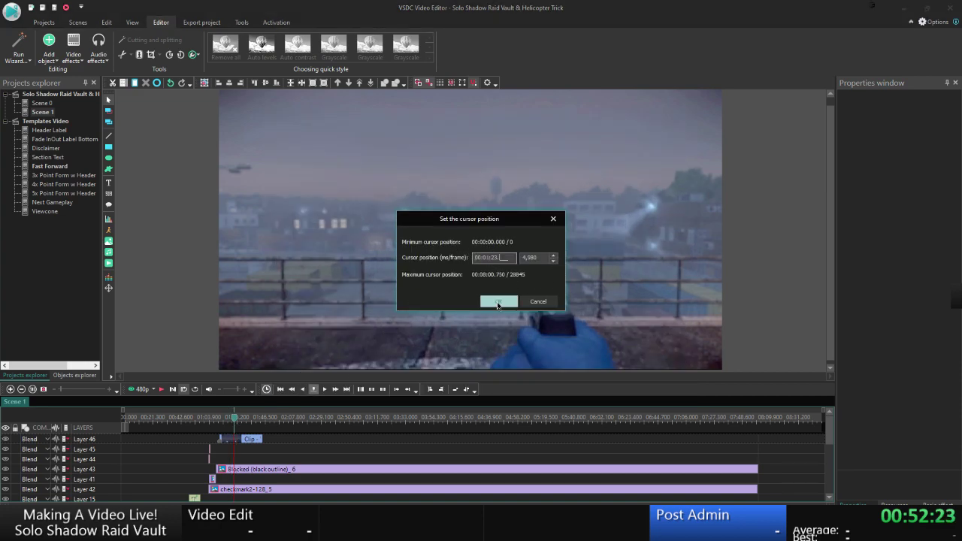
{"action": "left_click", "coordinate": [498, 302]}
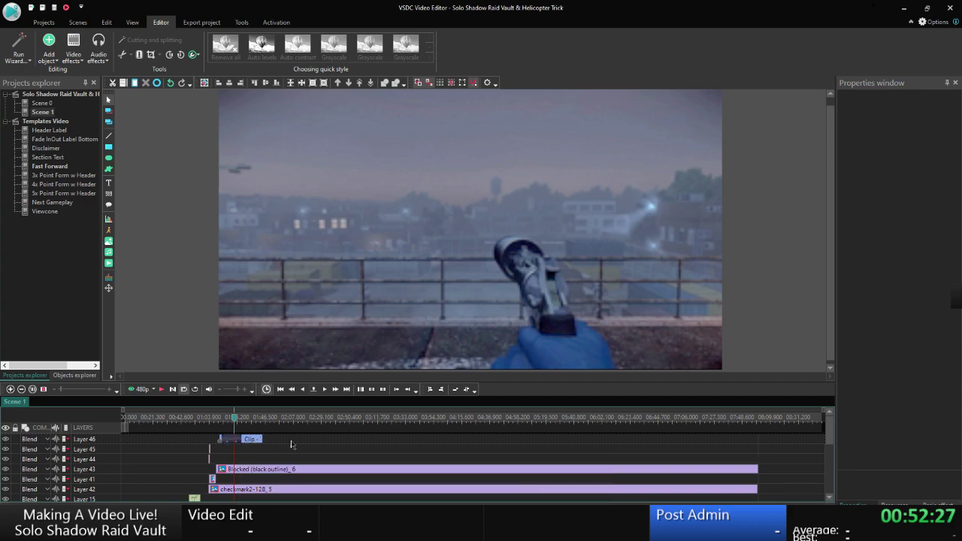
Paste a copy of the helipad clip at 1:23 and move its layer above the original clip's layer.
{"action": "left_click", "coordinate": [250, 440]}
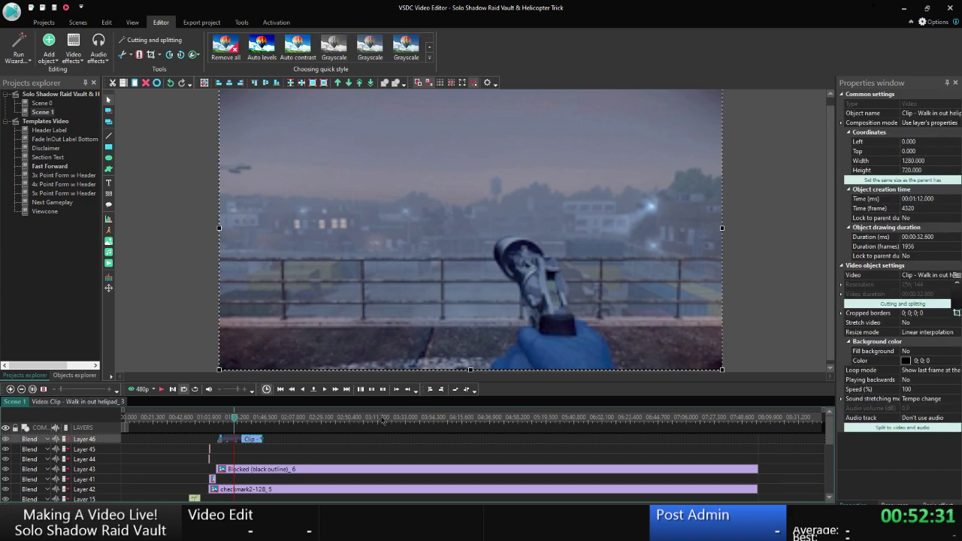
{"action": "key", "text": "ctrl+v"}
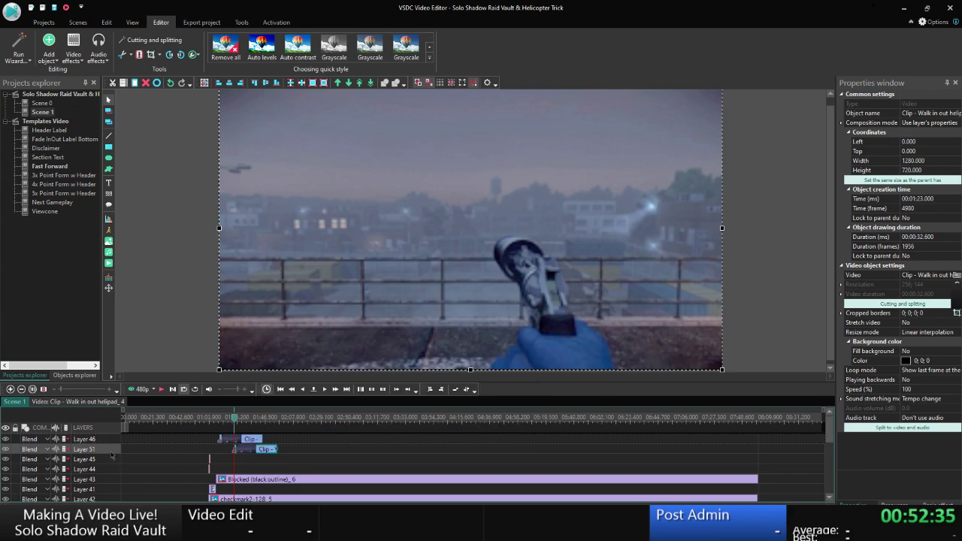
{"action": "left_click_drag", "start_coordinate": [112, 453], "coordinate": [113, 440]}
{"action": "left_click", "coordinate": [303, 451]}
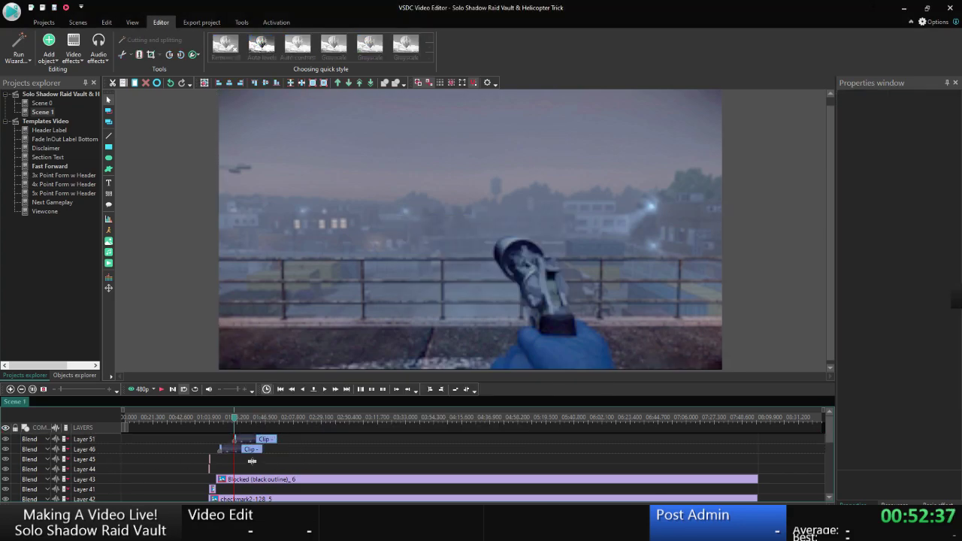
Shorten the Blocked (black outline) and checkmark images so both end just after the first helipad clip has started.
{"action": "right_click", "coordinate": [223, 449]}
{"action": "left_click", "coordinate": [261, 417]}
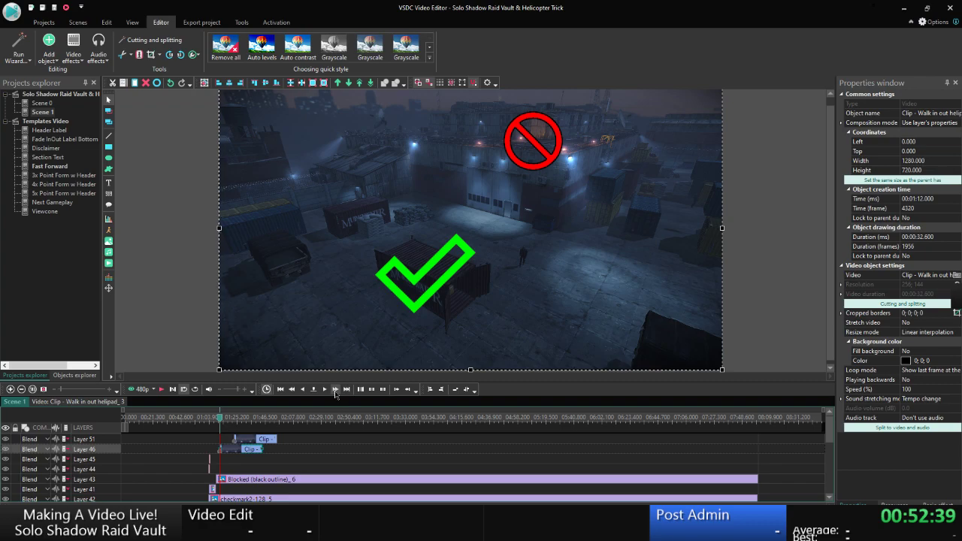
{"action": "left_click", "coordinate": [335, 391]}
{"action": "left_click_drag", "start_coordinate": [775, 478], "coordinate": [740, 501]}
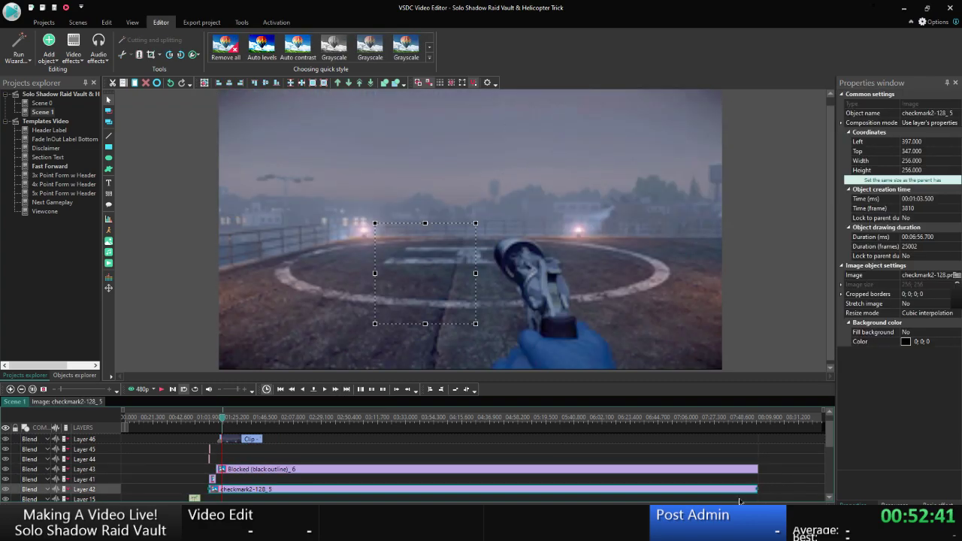
{"action": "left_click", "coordinate": [770, 467]}
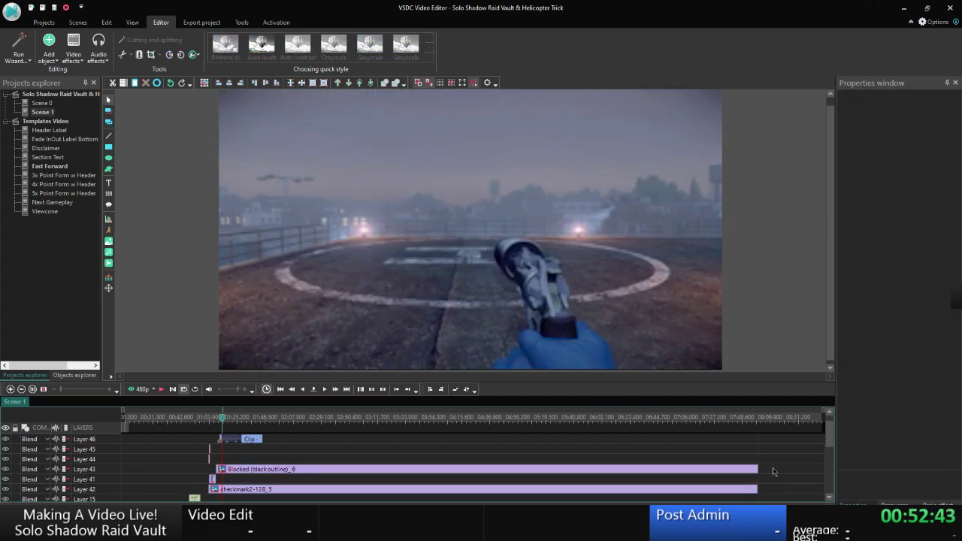
{"action": "left_click_drag", "start_coordinate": [773, 468], "coordinate": [223, 489]}
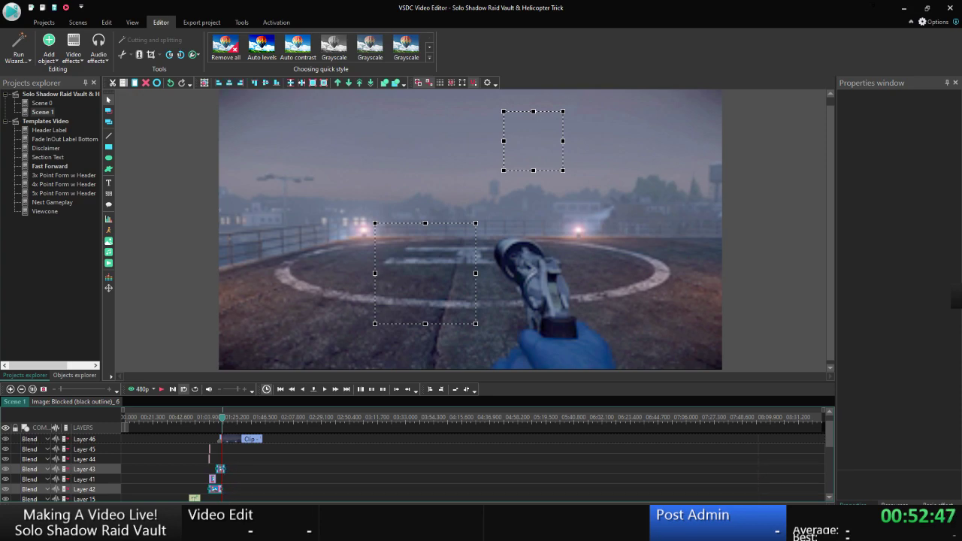
{"action": "left_click", "coordinate": [263, 481]}
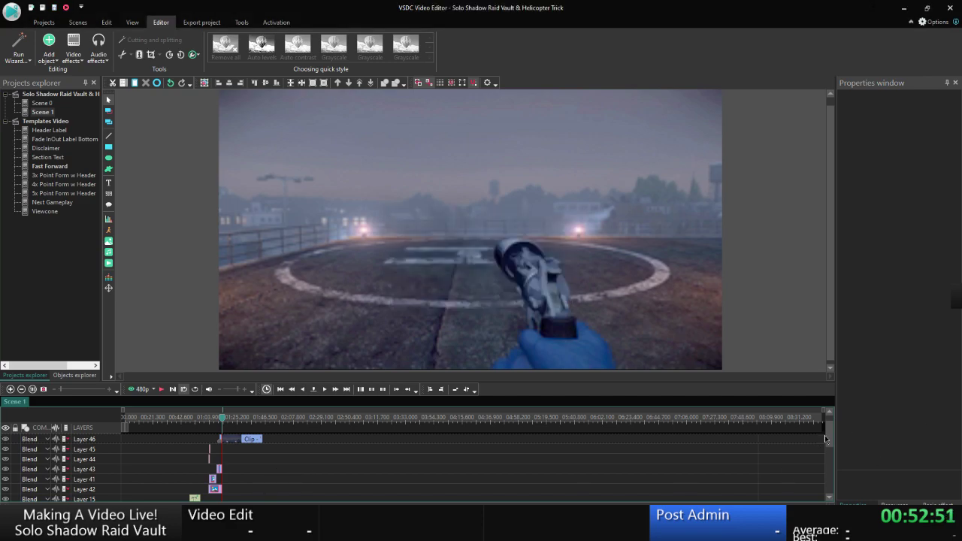
Shorten the 2 Zones background image on Layer 38 to end at the timeline cursor, just after the first helipad clip starts.
{"action": "mouse_move", "coordinate": [829, 438]}
{"action": "left_mouse_down"}
{"action": "mouse_move", "coordinate": [834, 474]}
{"action": "mouse_move", "coordinate": [834, 446]}
{"action": "left_mouse_up"}
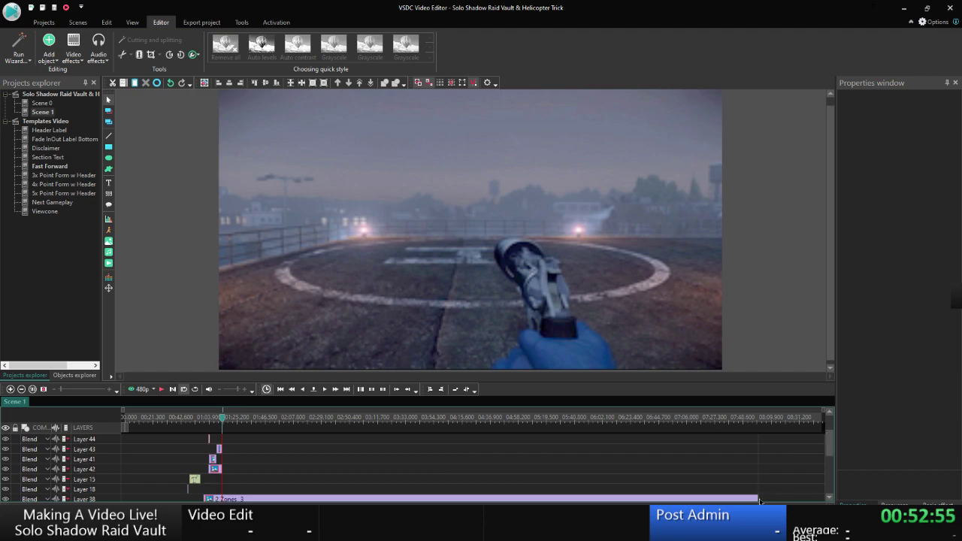
{"action": "left_click_drag", "start_coordinate": [759, 501], "coordinate": [222, 493]}
{"action": "left_click", "coordinate": [229, 489]}
{"action": "left_click", "coordinate": [271, 492]}
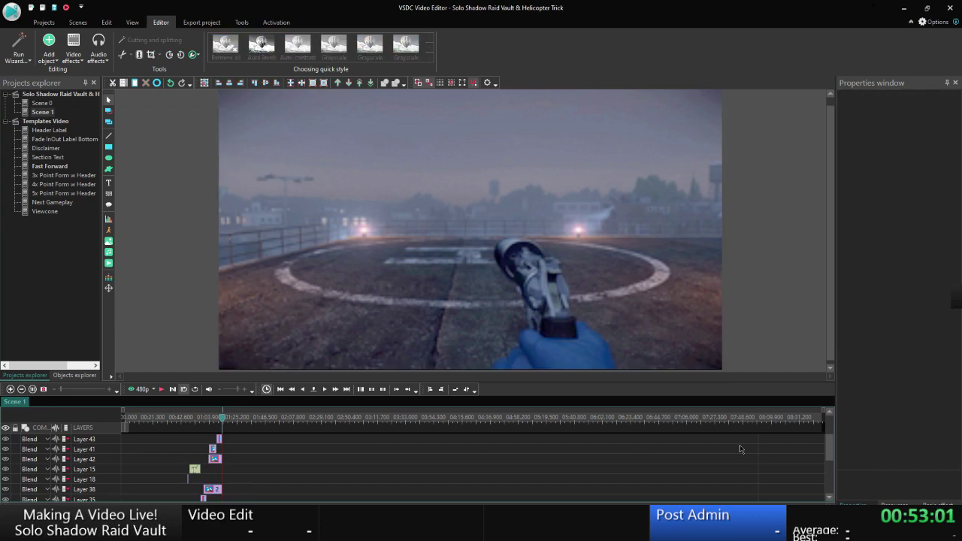
Open the contents of the copied helipad clip on Layer 51 and add a text object reading DISABLE.
{"action": "left_click_drag", "start_coordinate": [829, 448], "coordinate": [830, 421]}
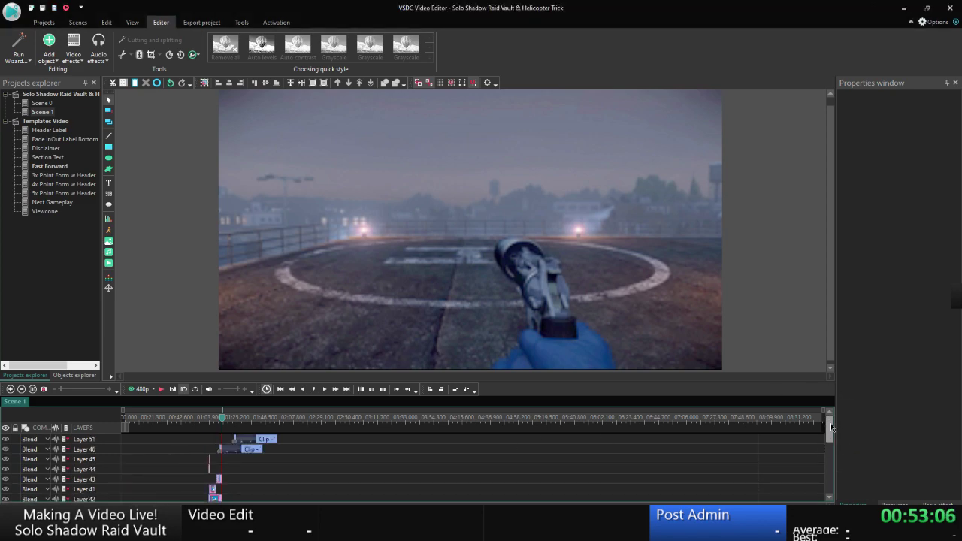
{"action": "left_click", "coordinate": [250, 440]}
{"action": "right_click", "coordinate": [250, 440]}
{"action": "left_click", "coordinate": [293, 418]}
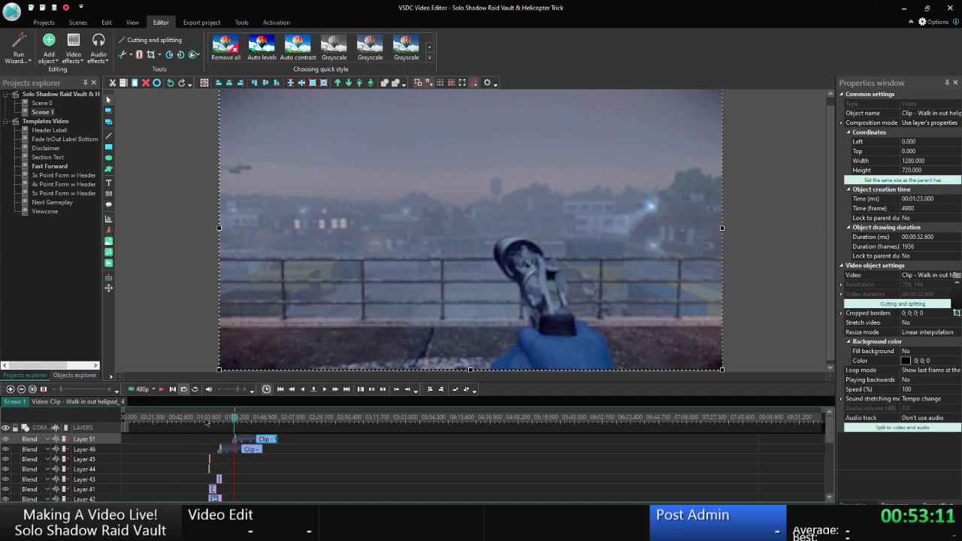
{"action": "double_click", "coordinate": [250, 446]}
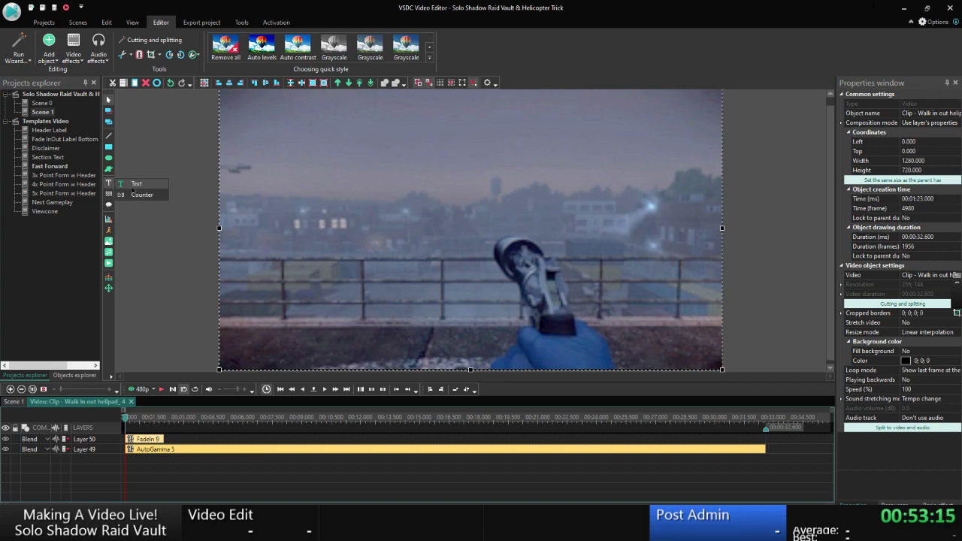
{"action": "left_click", "coordinate": [134, 184]}
{"action": "left_click", "coordinate": [576, 315]}
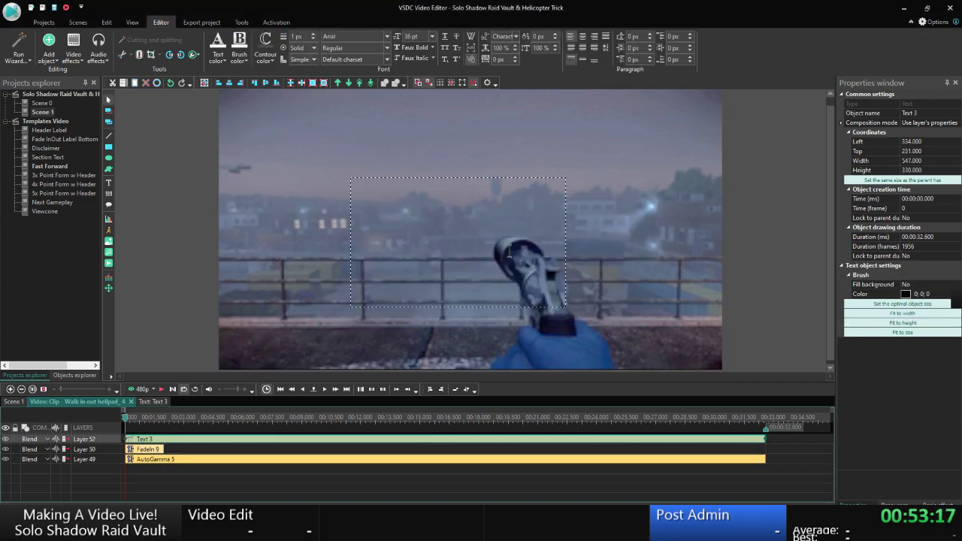
{"action": "type", "text": "DISABLE"}
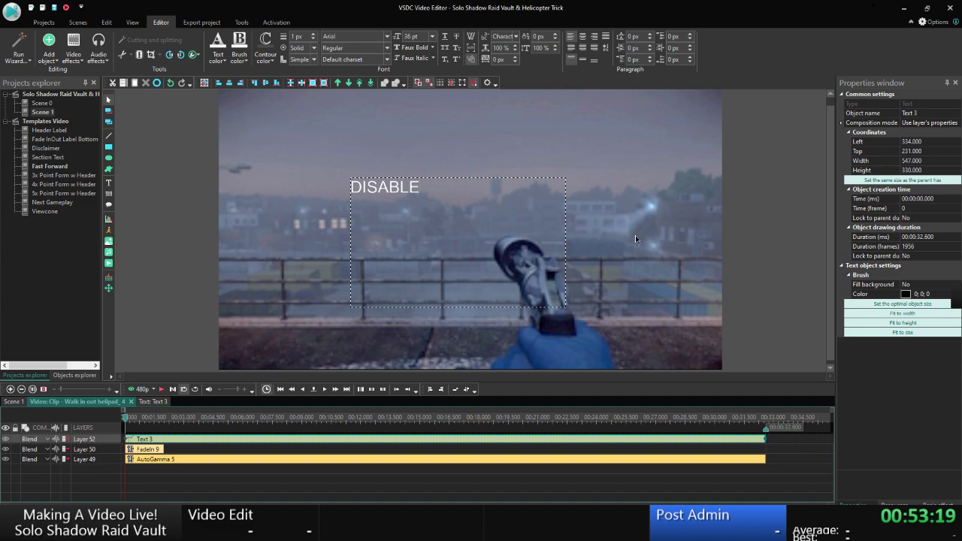
Size the DISABLE text object to match its parent and center the text horizontally and vertically.
{"action": "left_click", "coordinate": [782, 231]}
{"action": "left_click", "coordinate": [544, 224]}
{"action": "left_click", "coordinate": [870, 181]}
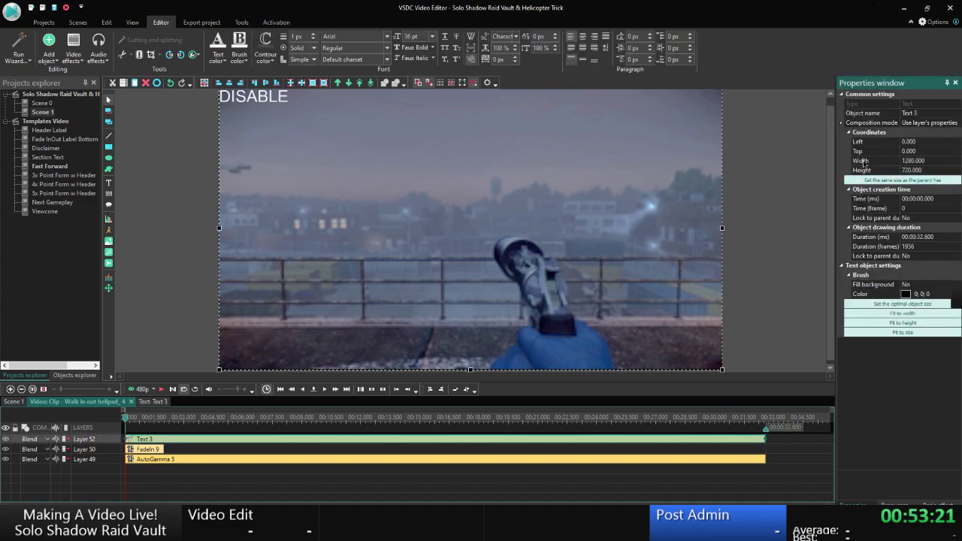
{"action": "left_click", "coordinate": [582, 37]}
{"action": "left_click", "coordinate": [582, 59]}
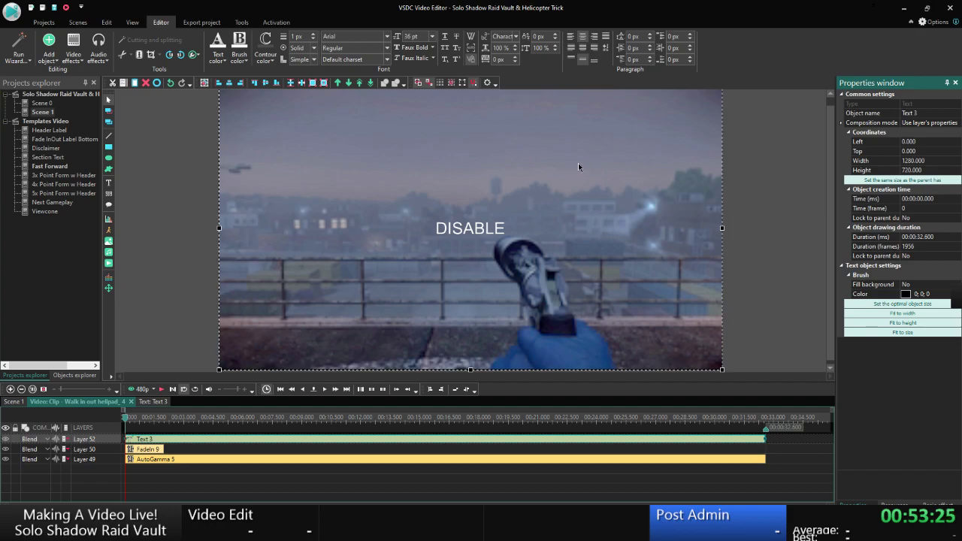
Set the DISABLE text's font to Segoe UI in the Bold style.
{"action": "left_click", "coordinate": [352, 36]}
{"action": "type", "text": "Segoe UI"}
{"action": "key", "text": "Return"}
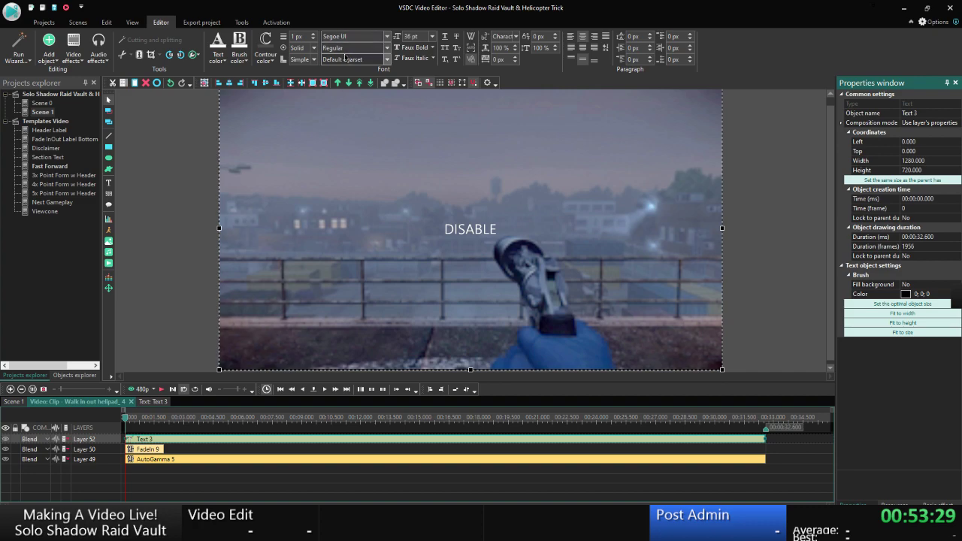
{"action": "left_click", "coordinate": [342, 48]}
{"action": "left_click", "coordinate": [339, 69]}
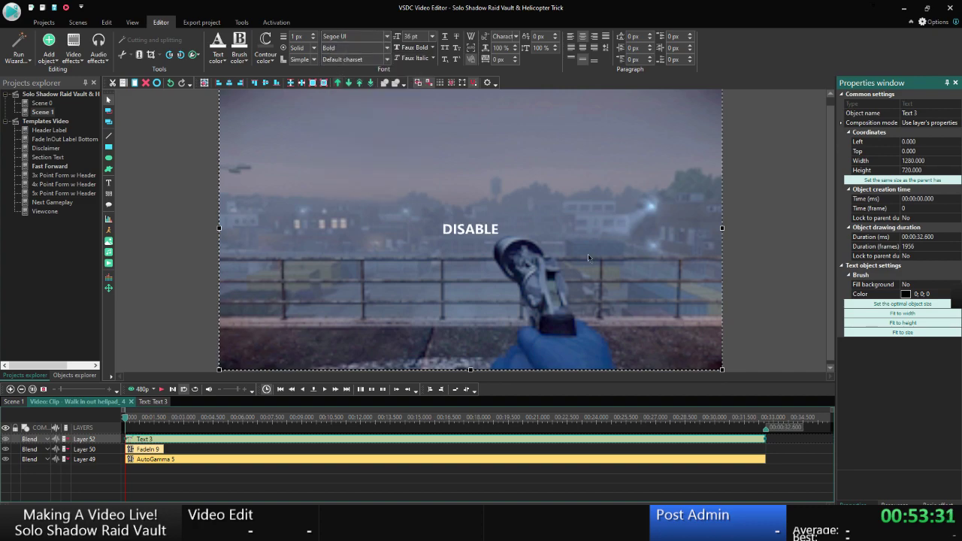
Switch to the storyboard PDF and check how the Disable text is planned over the helipad clip.
{"action": "right_click", "coordinate": [508, 233]}
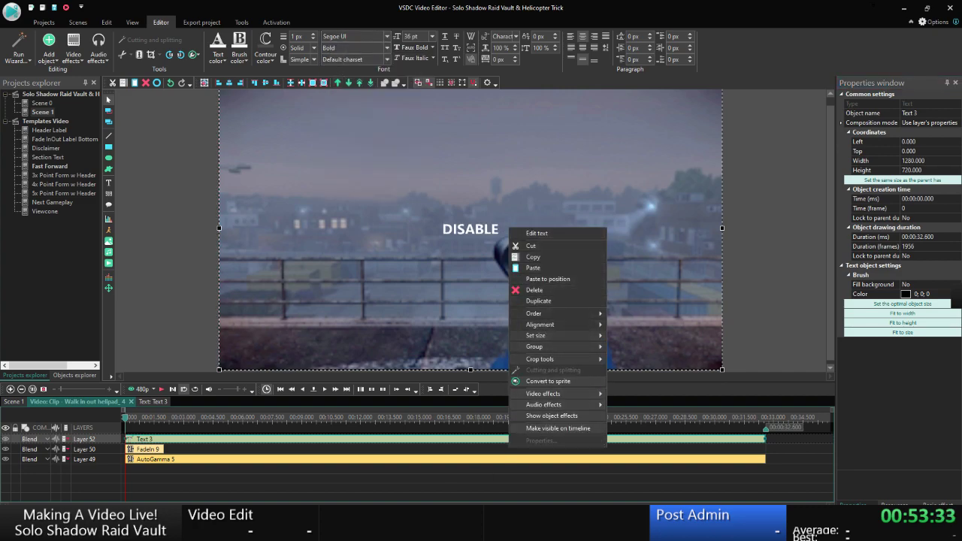
{"action": "key", "text": "alt+Tab"}
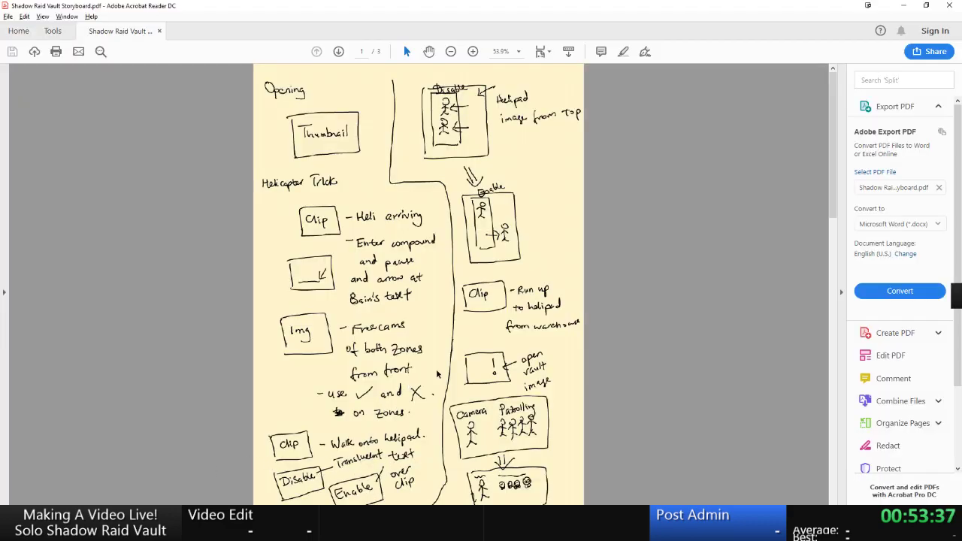
Return to the VSDC project and set the DISABLE text's font size to 96 pt.
{"action": "key", "text": "alt+Tab"}
{"action": "left_click", "coordinate": [888, 172]}
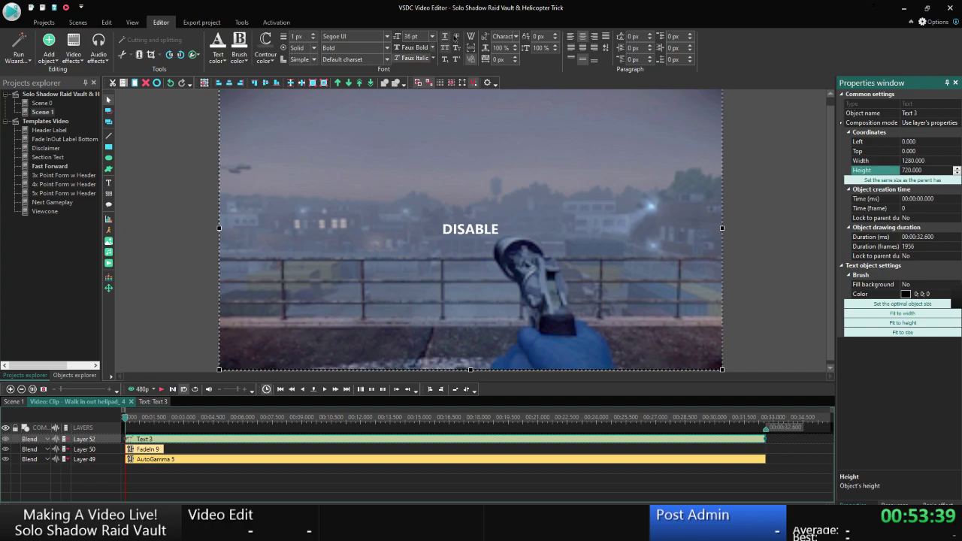
{"action": "left_click", "coordinate": [432, 36]}
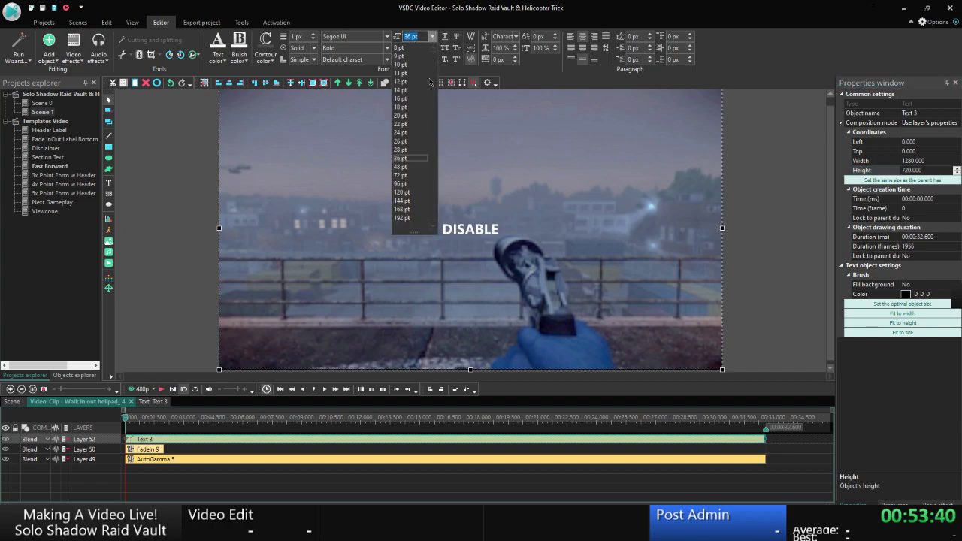
{"action": "left_click", "coordinate": [400, 183]}
Set the DISABLE text object's height to 150 and check how it sits over the clip.
{"action": "left_click", "coordinate": [873, 171]}
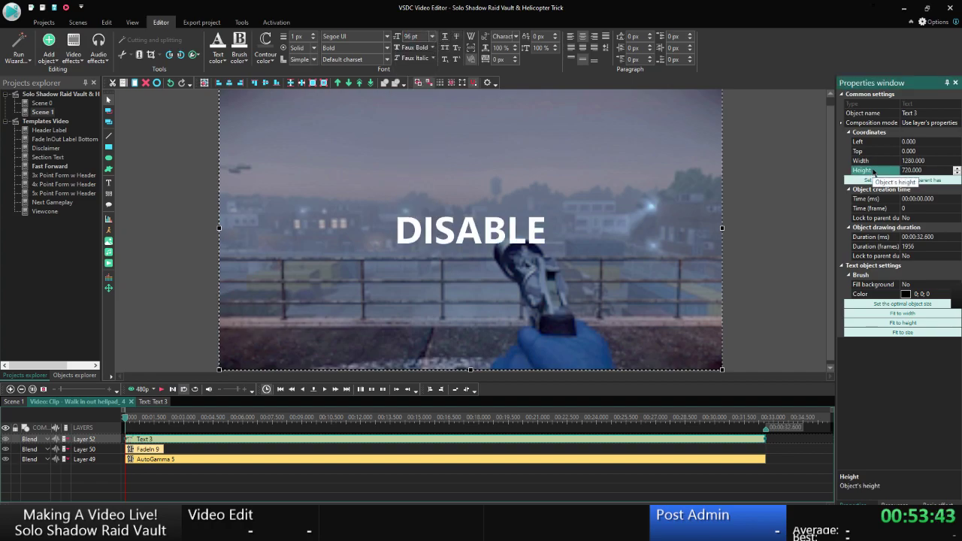
{"action": "type", "text": "150"}
{"action": "key", "text": "Return"}
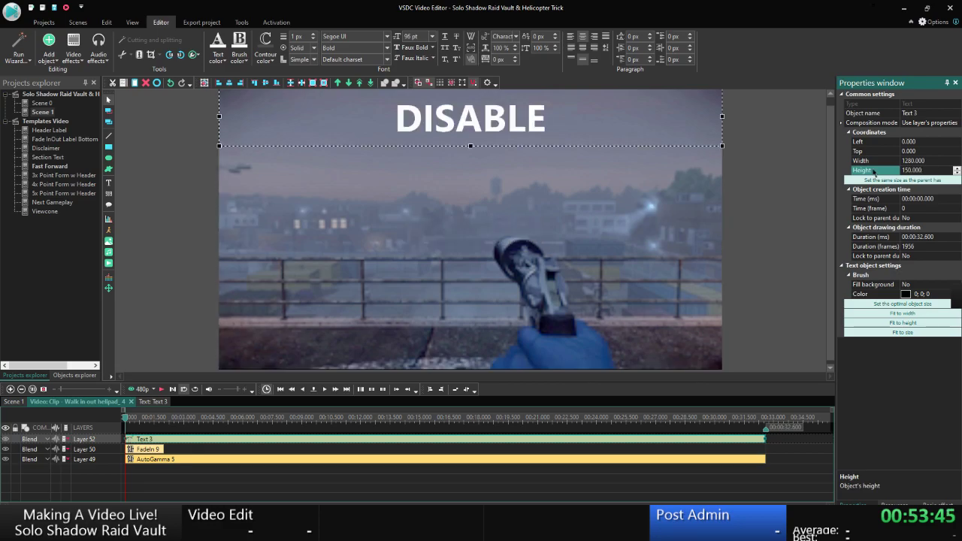
{"action": "left_click", "coordinate": [777, 169]}
{"action": "left_click", "coordinate": [450, 120]}
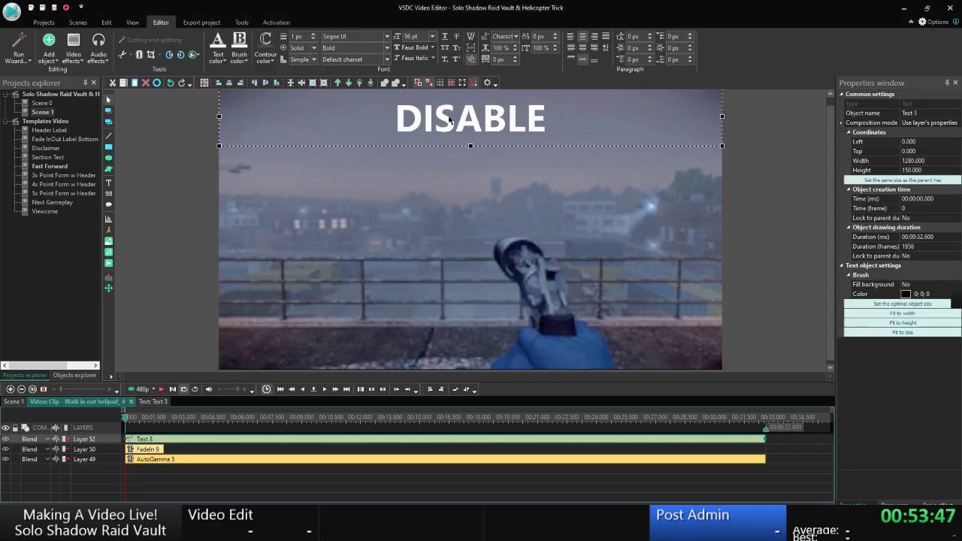
{"action": "right_click", "coordinate": [449, 120]}
{"action": "left_click", "coordinate": [794, 183]}
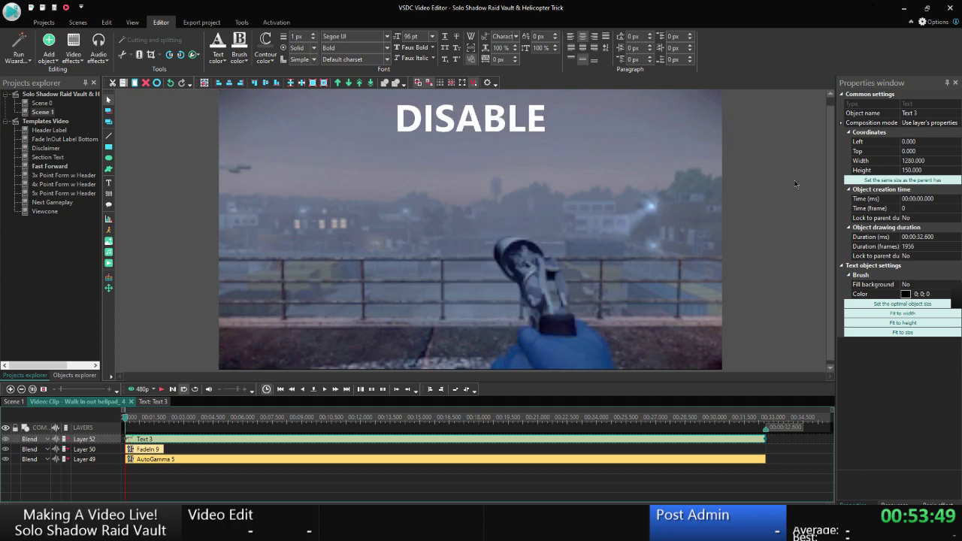
{"action": "left_click", "coordinate": [462, 129]}
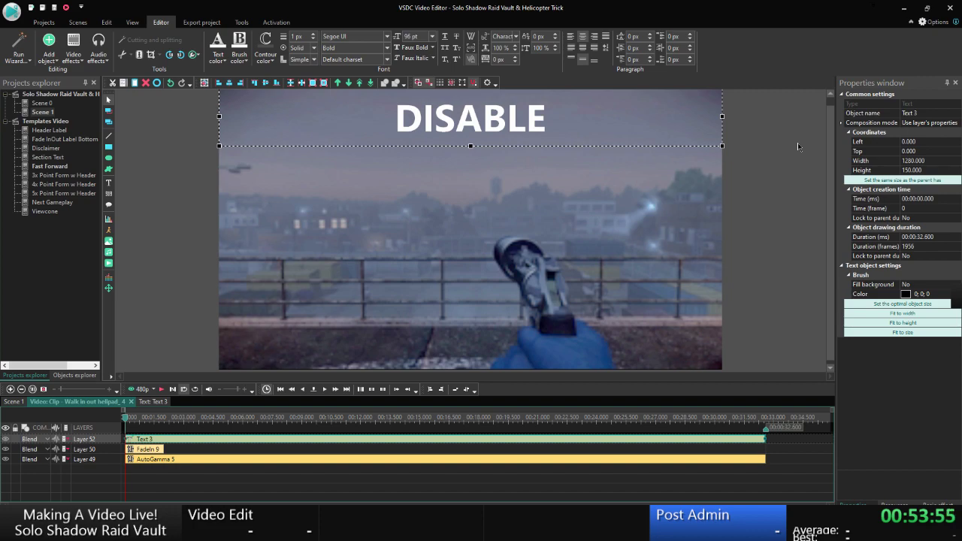
Try a height of 300 for the DISABLE text object, and settle on 200.
{"action": "left_click", "coordinate": [107, 449]}
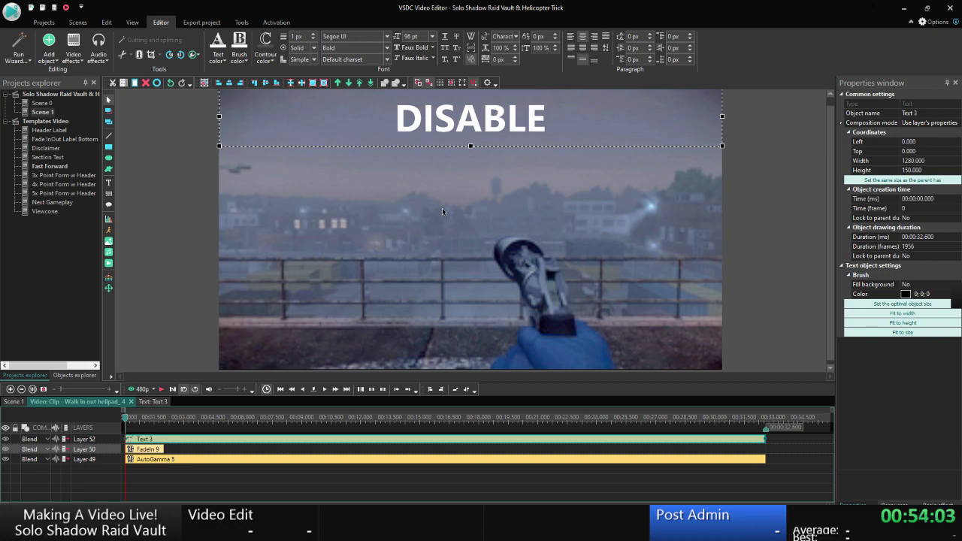
{"action": "left_click", "coordinate": [873, 172]}
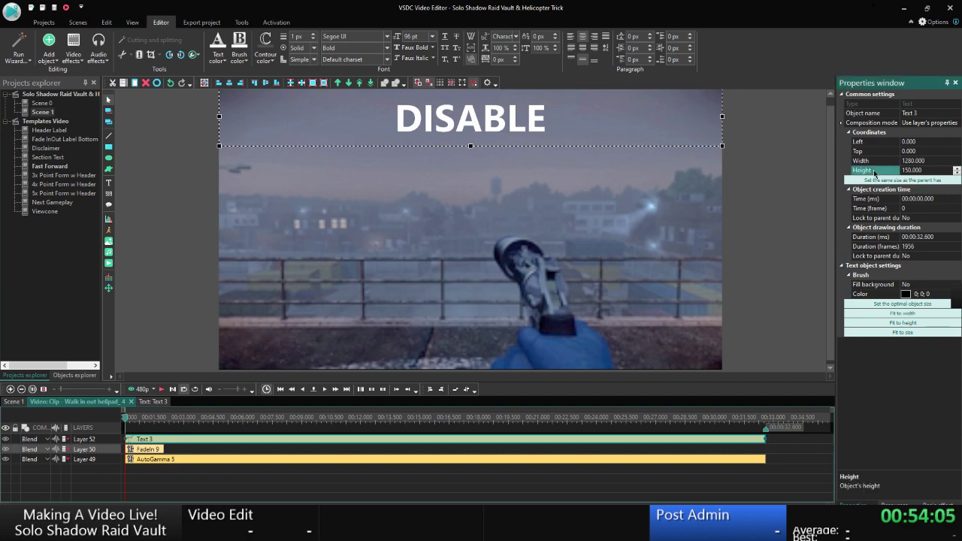
{"action": "type", "text": "300"}
{"action": "key", "text": "Return"}
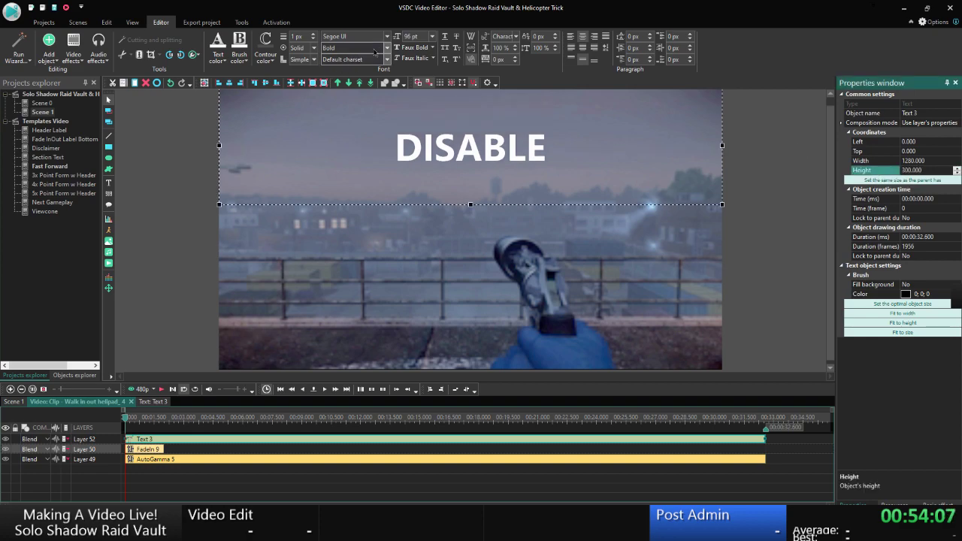
{"action": "type", "text": "200"}
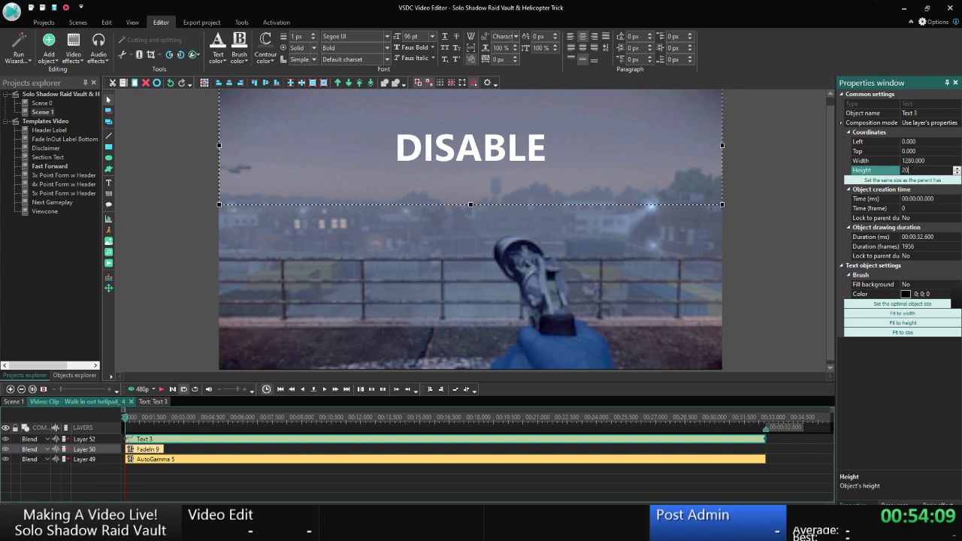
{"action": "key", "text": "Return"}
Increase the DISABLE text's font size to 120 pt and deselect the text object.
{"action": "left_click", "coordinate": [431, 36]}
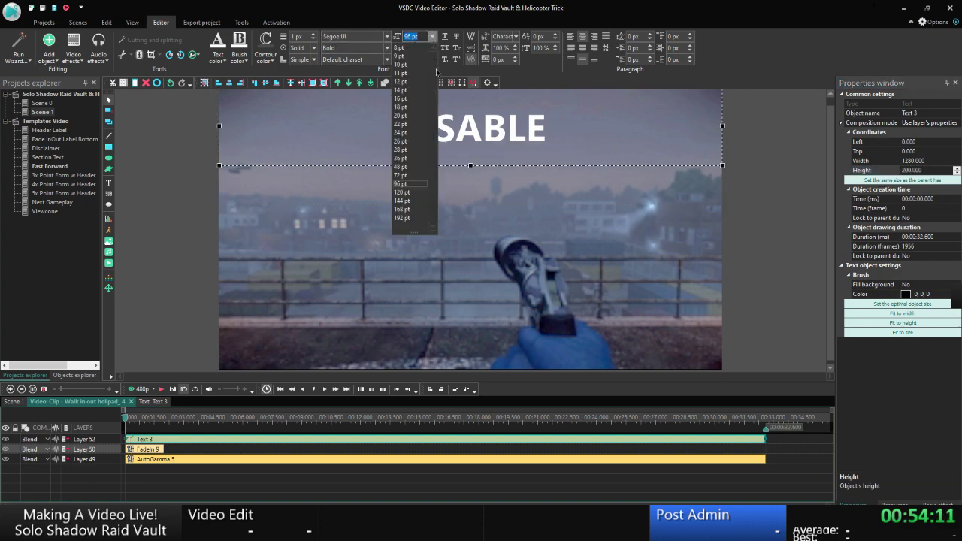
{"action": "left_click", "coordinate": [411, 194]}
{"action": "left_click", "coordinate": [762, 169]}
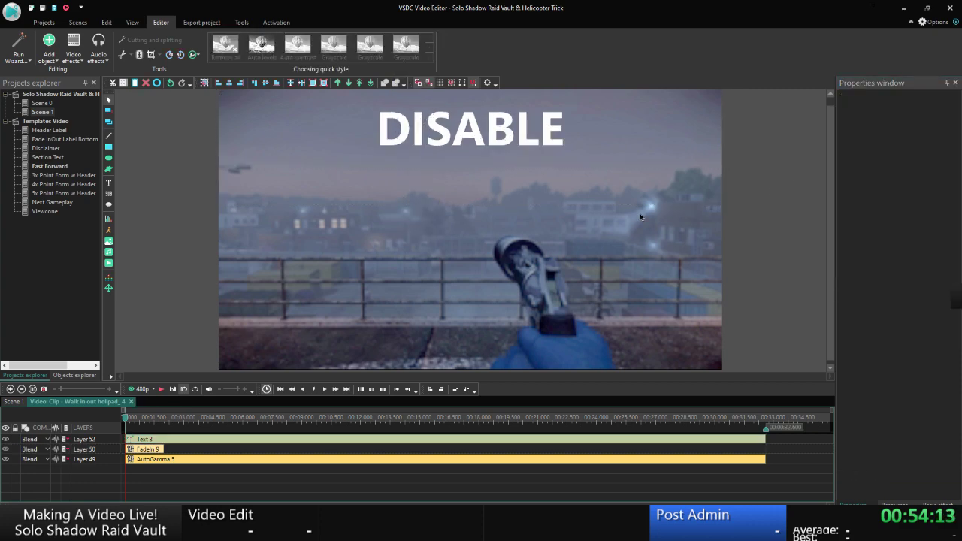
Add a Make transparent effect to the DISABLE text object with its default settings.
{"action": "left_click", "coordinate": [395, 131]}
{"action": "right_click", "coordinate": [395, 131]}
{"action": "mouse_move", "coordinate": [441, 299]}
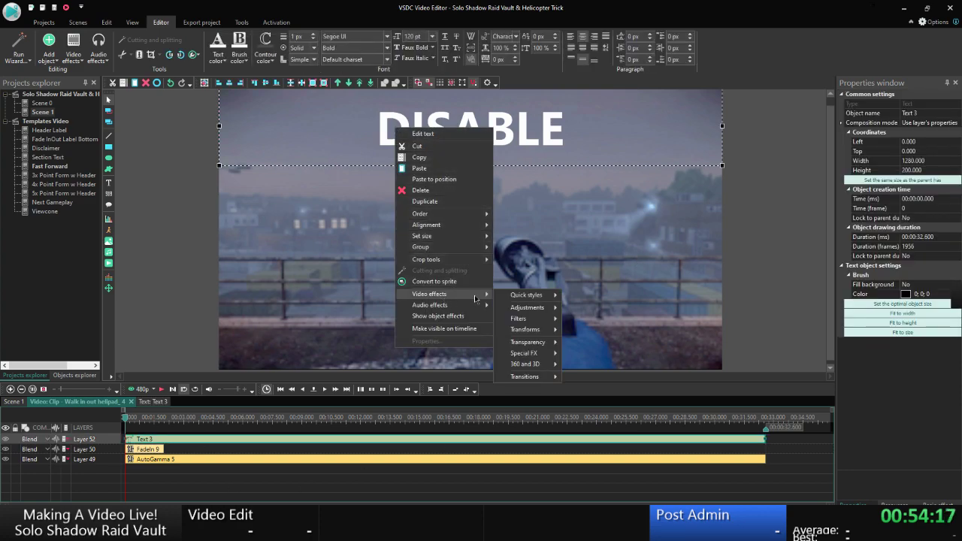
{"action": "mouse_move", "coordinate": [529, 342]}
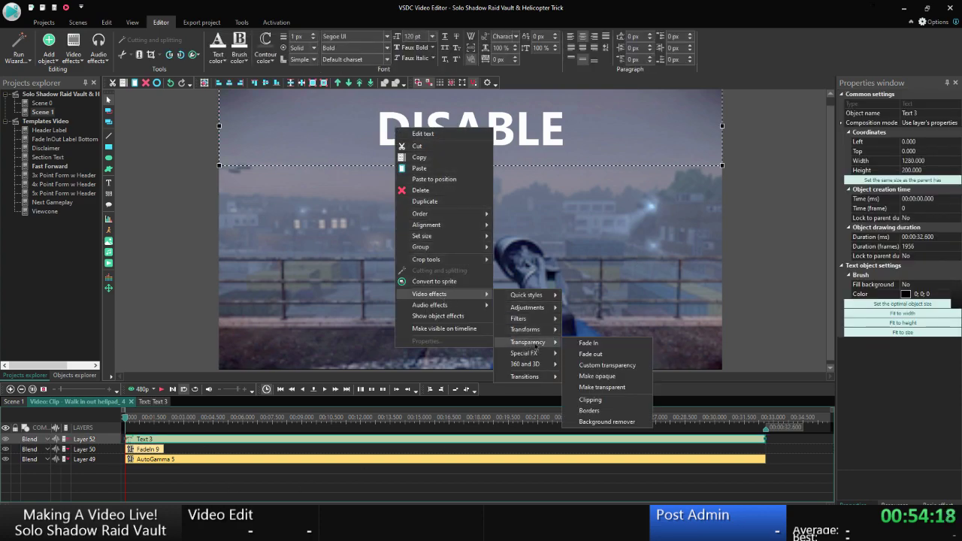
{"action": "left_click", "coordinate": [601, 387]}
{"action": "left_click", "coordinate": [475, 260]}
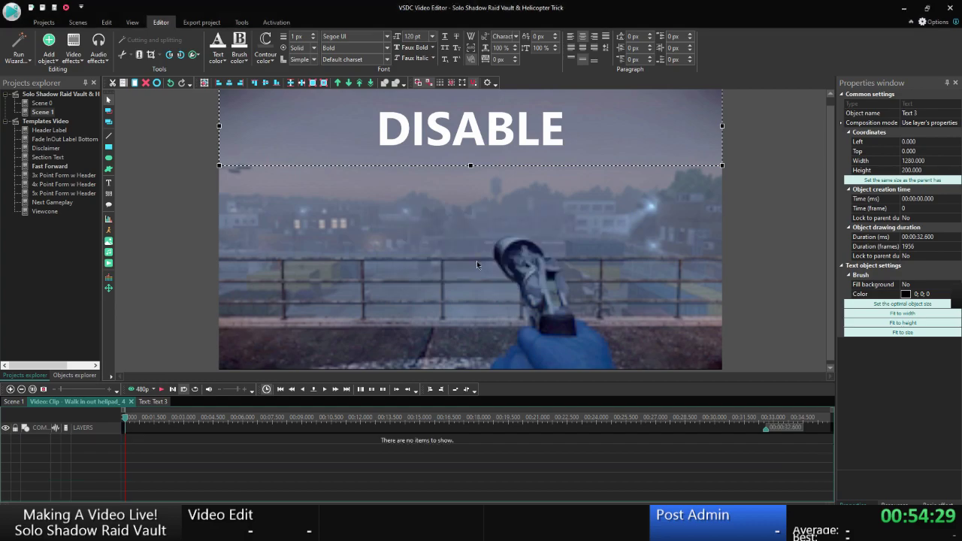
{"action": "left_click", "coordinate": [576, 316]}
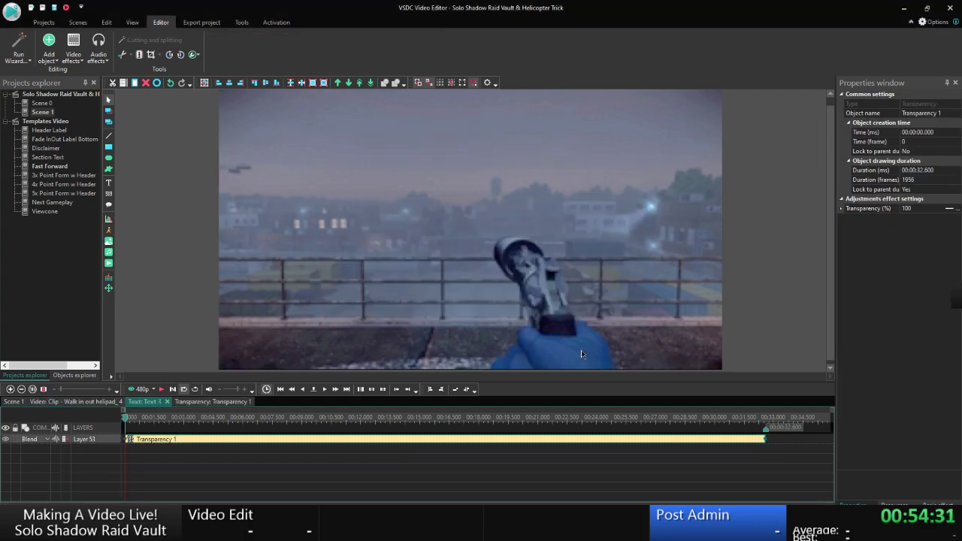
Try transparency values of 40, 30, 20 and 60% on the DISABLE text over the helipad view, and settle on 50%.
{"action": "left_click", "coordinate": [324, 388]}
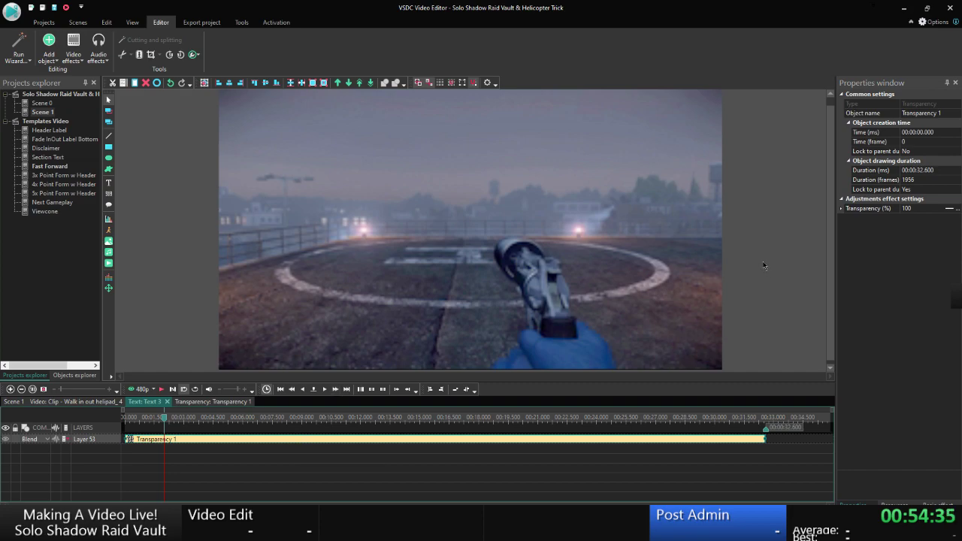
{"action": "left_click", "coordinate": [869, 209]}
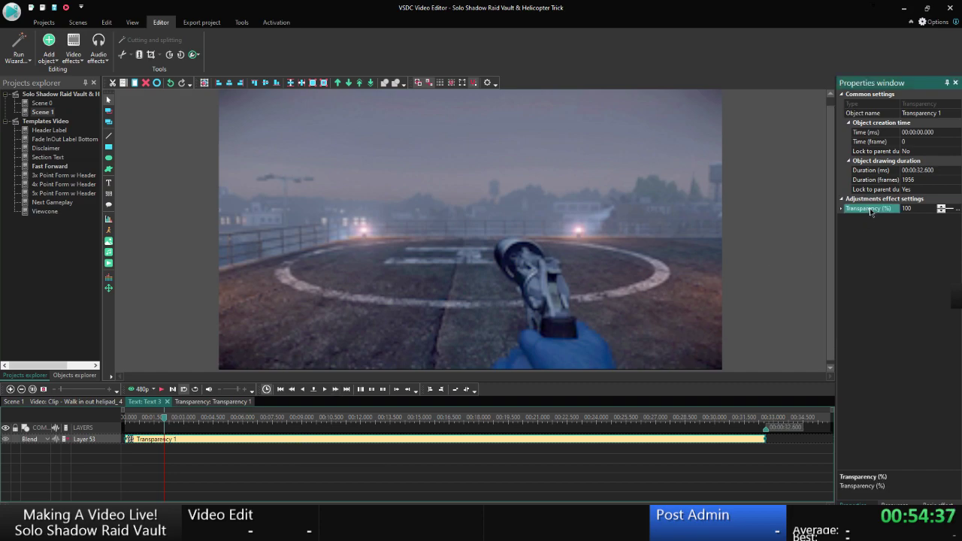
{"action": "type", "text": "40"}
{"action": "key", "text": "Return"}
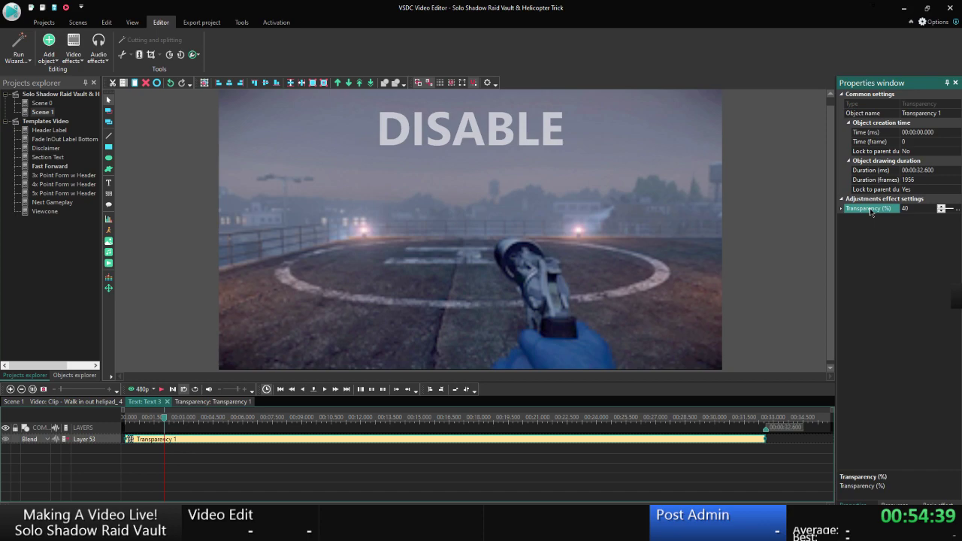
{"action": "type", "text": "30"}
{"action": "key", "text": "Return"}
{"action": "type", "text": "20"}
{"action": "key", "text": "Return"}
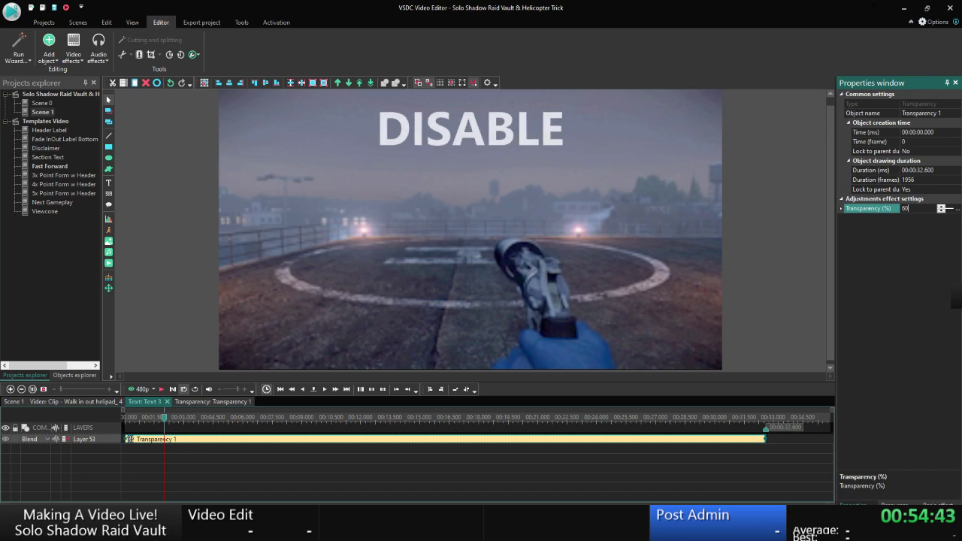
{"action": "key", "text": "Return"}
{"action": "type", "text": "50"}
{"action": "key", "text": "Return"}
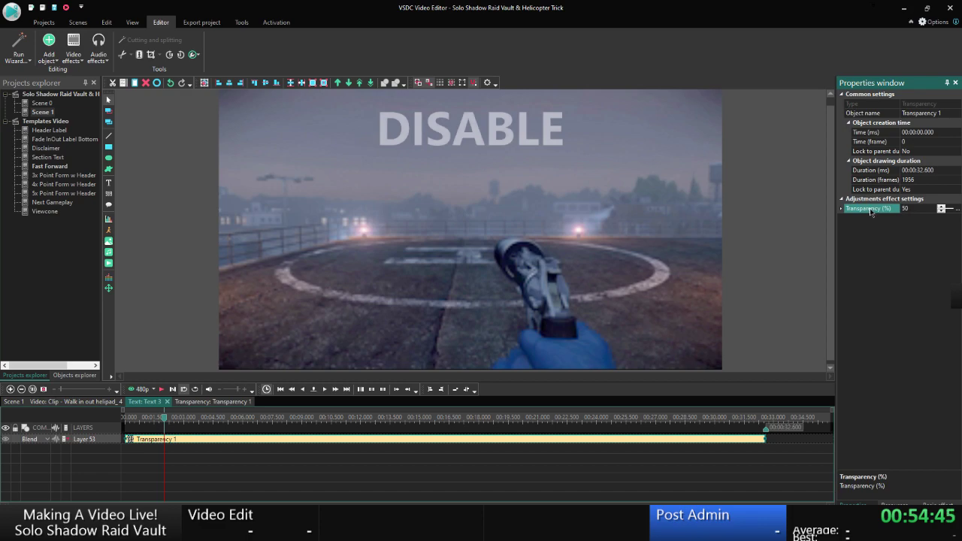
Give the DISABLE text a dark contour colour and set the contour width to 4 px.
{"action": "left_click", "coordinate": [75, 401]}
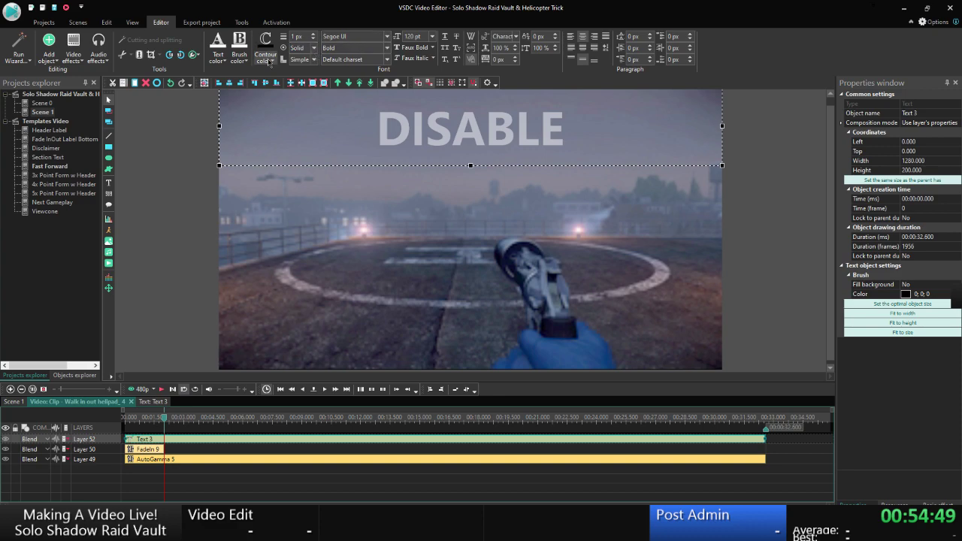
{"action": "left_click", "coordinate": [266, 57]}
{"action": "left_click", "coordinate": [268, 120]}
{"action": "left_click", "coordinate": [265, 57]}
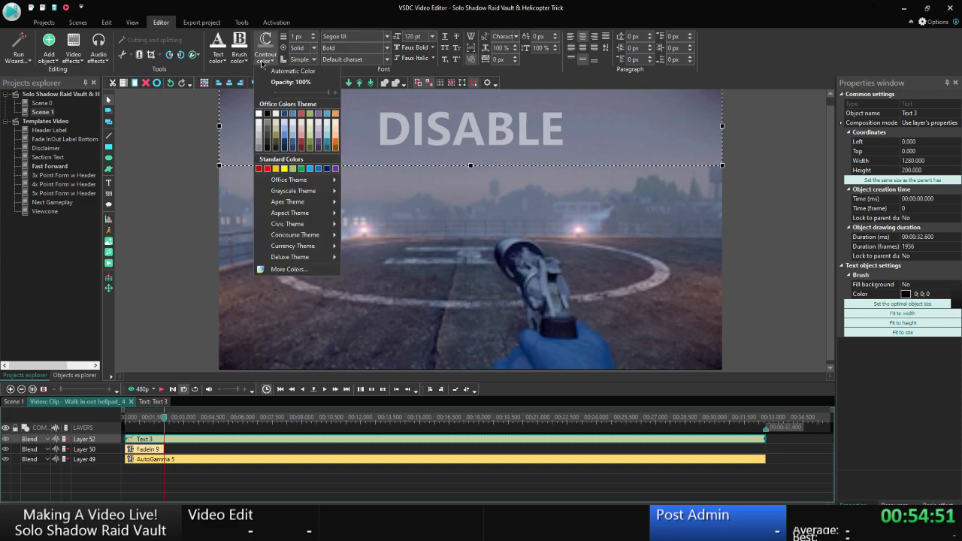
{"action": "left_click", "coordinate": [268, 118]}
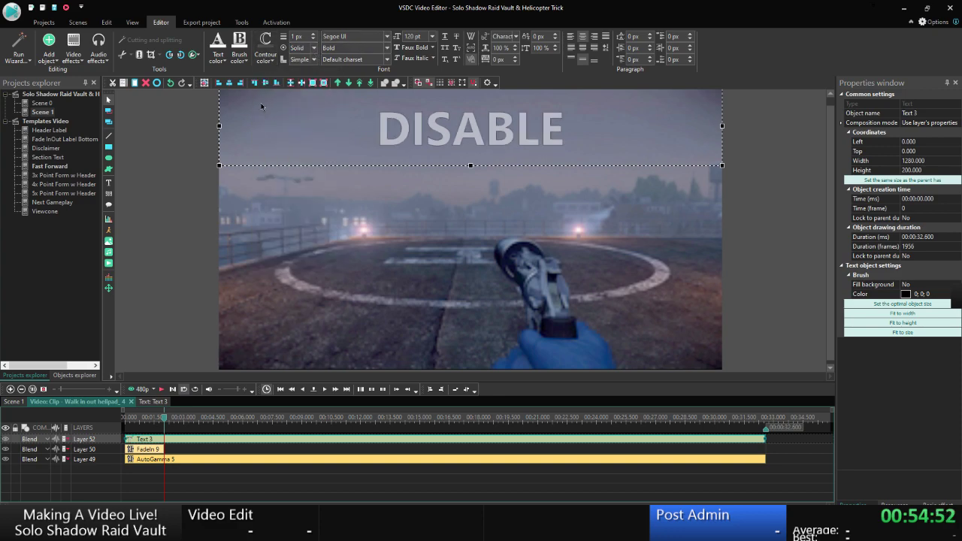
{"action": "left_click", "coordinate": [313, 34]}
{"action": "left_click", "coordinate": [314, 34]}
{"action": "left_click", "coordinate": [313, 34]}
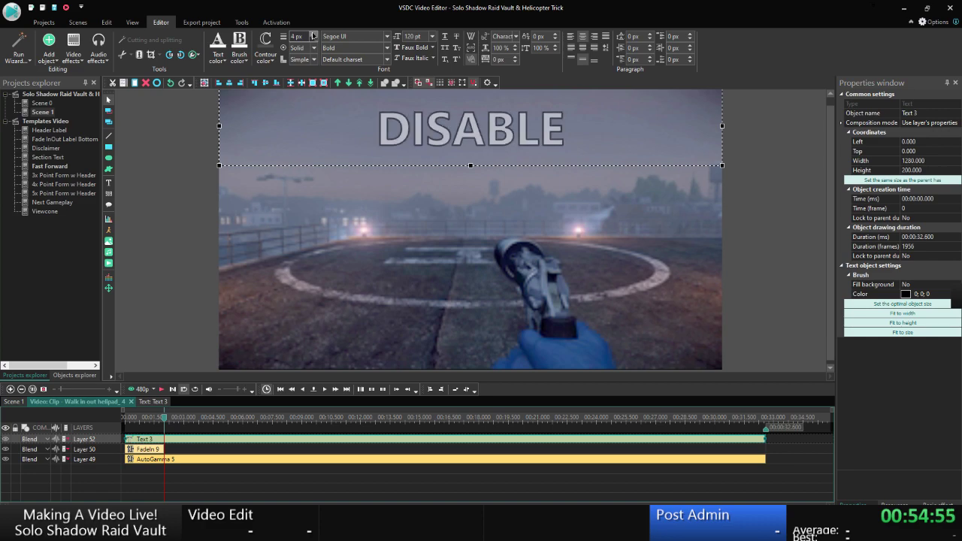
{"action": "left_click", "coordinate": [805, 204]}
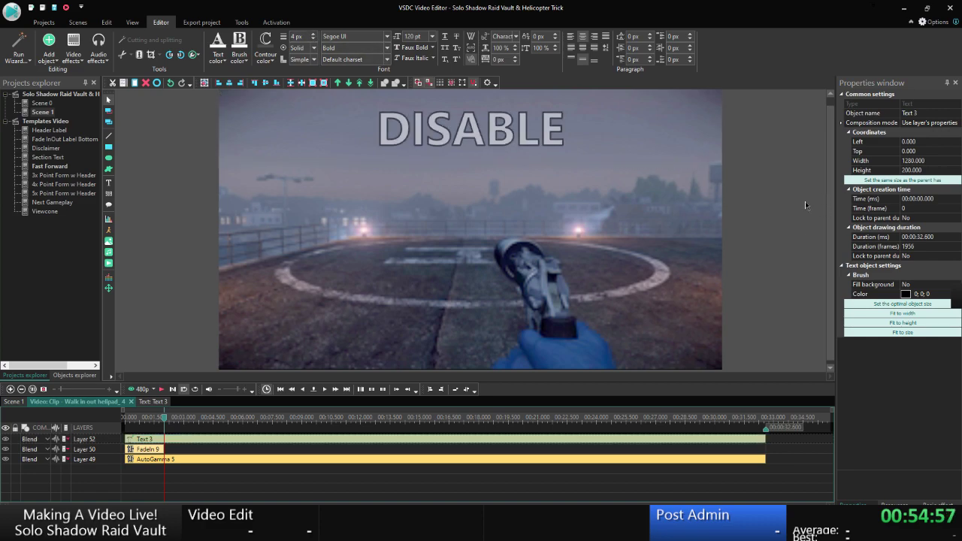
Move the fade-in effect's layer above the DISABLE text layer, return to Scene 1 and save the project.
{"action": "key", "text": "ctrl+s"}
{"action": "left_click_drag", "start_coordinate": [88, 451], "coordinate": [89, 436]}
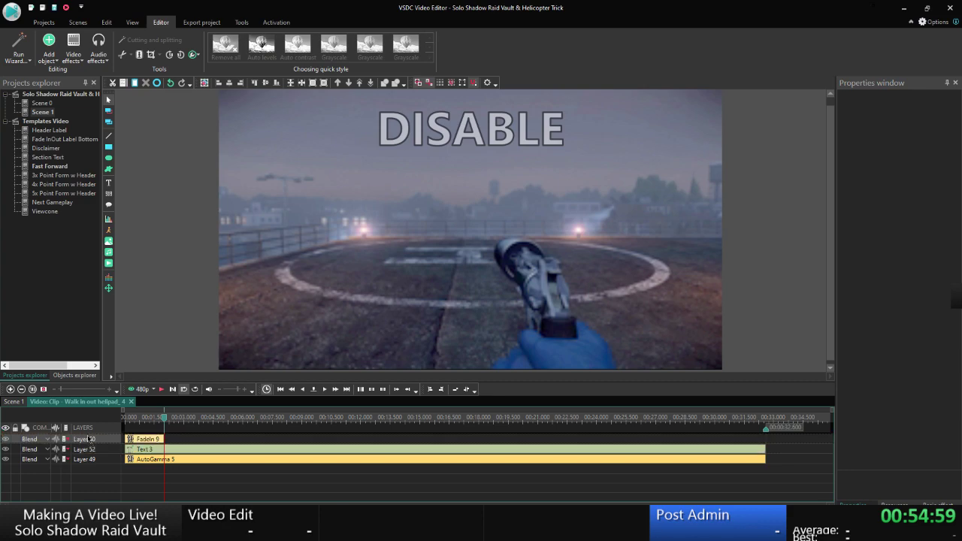
{"action": "left_click", "coordinate": [15, 402]}
{"action": "key", "text": "ctrl+s"}
Preview Scene 1 from just before the Layer 51 helipad clip to check the DISABLE overlay.
{"action": "left_click_drag", "start_coordinate": [237, 418], "coordinate": [231, 418]}
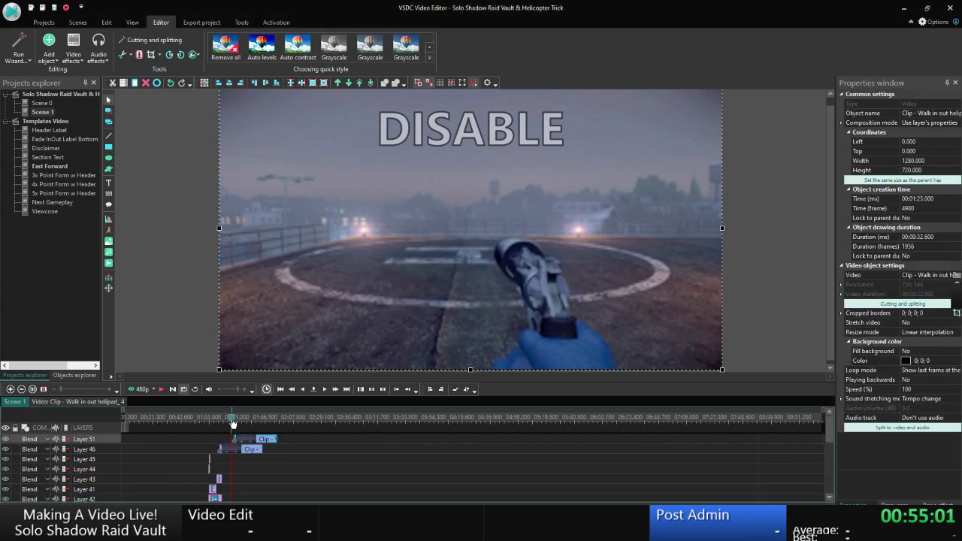
{"action": "left_click", "coordinate": [143, 390]}
{"action": "key", "text": "space"}
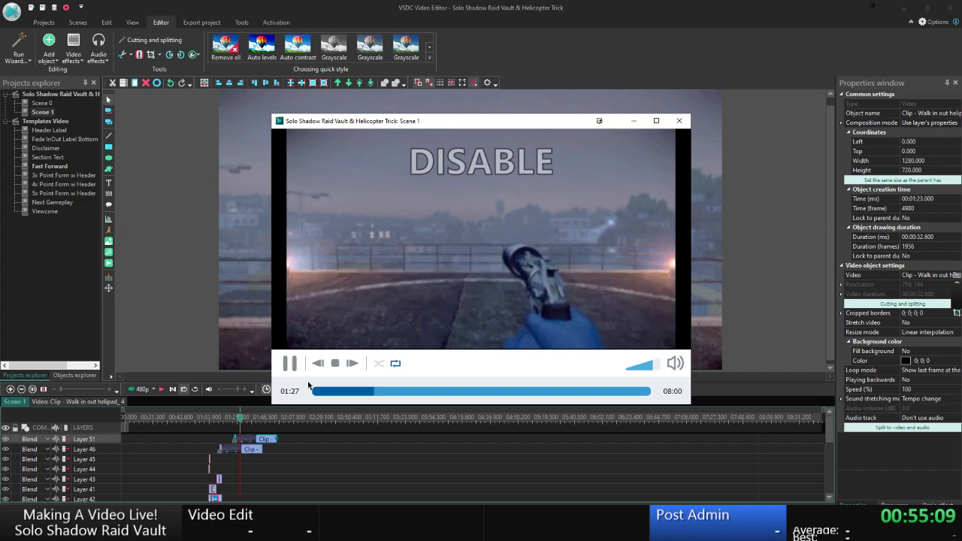
{"action": "key", "text": "Escape"}
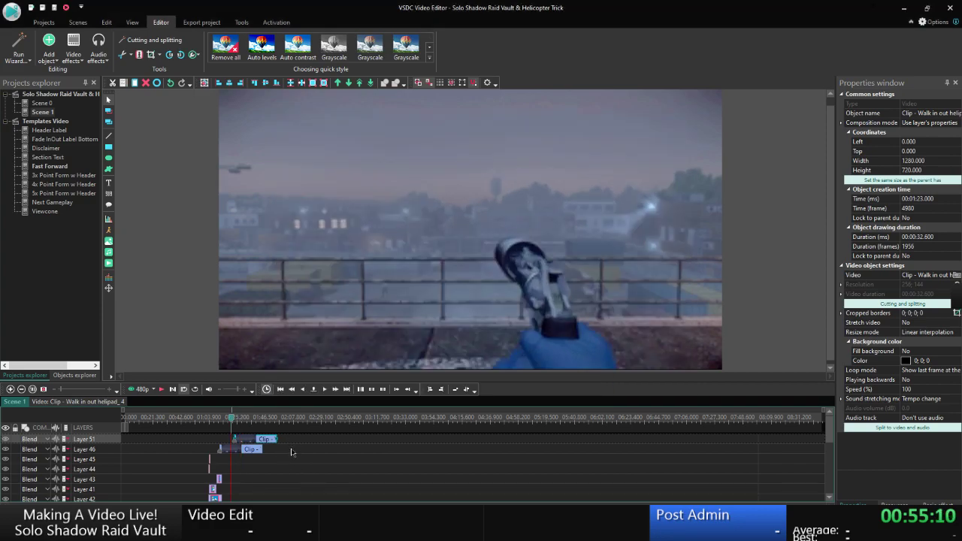
Cut the first 2 seconds off the Layer 51 helipad clip and shorten the video object's duration to match.
{"action": "right_click", "coordinate": [251, 449]}
{"action": "left_click", "coordinate": [307, 350]}
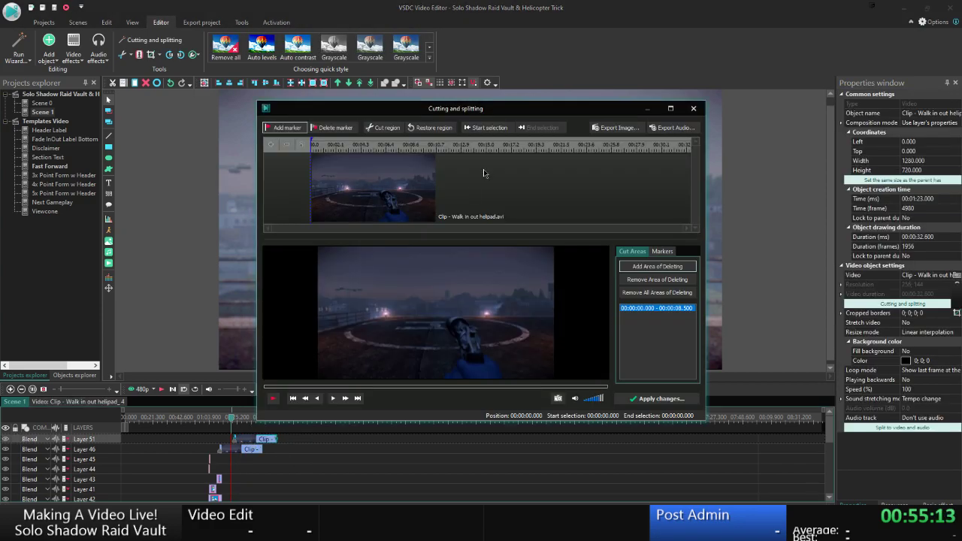
{"action": "left_click", "coordinate": [346, 399]}
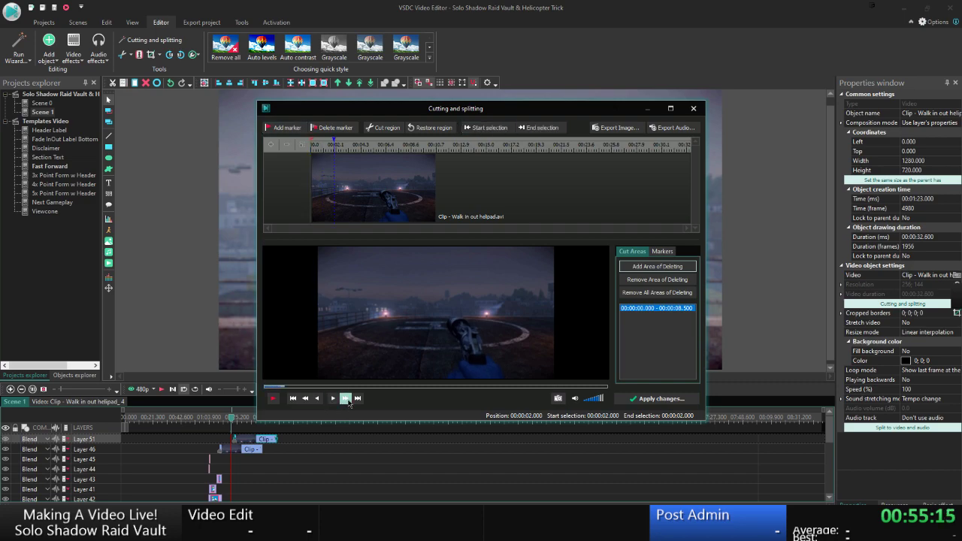
{"action": "left_click", "coordinate": [304, 398]}
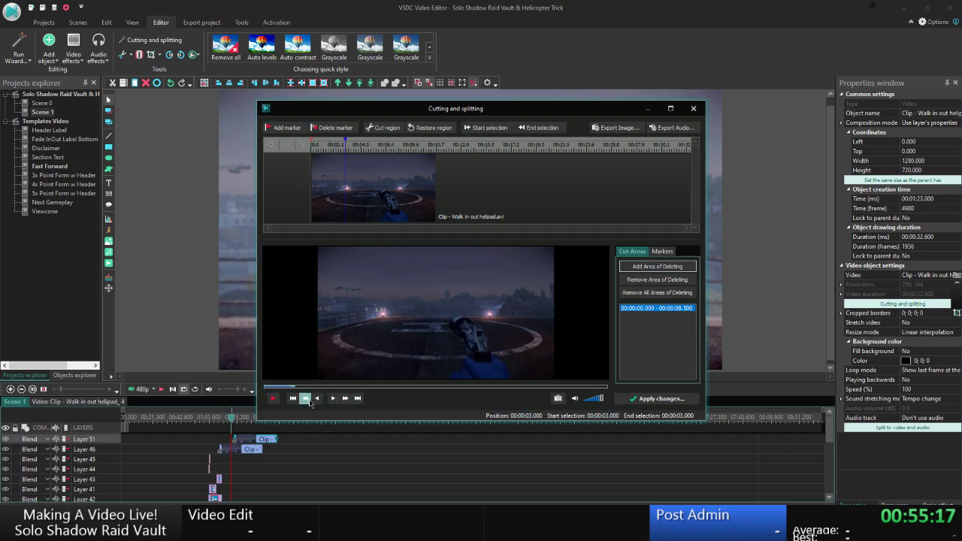
{"action": "left_click", "coordinate": [541, 129]}
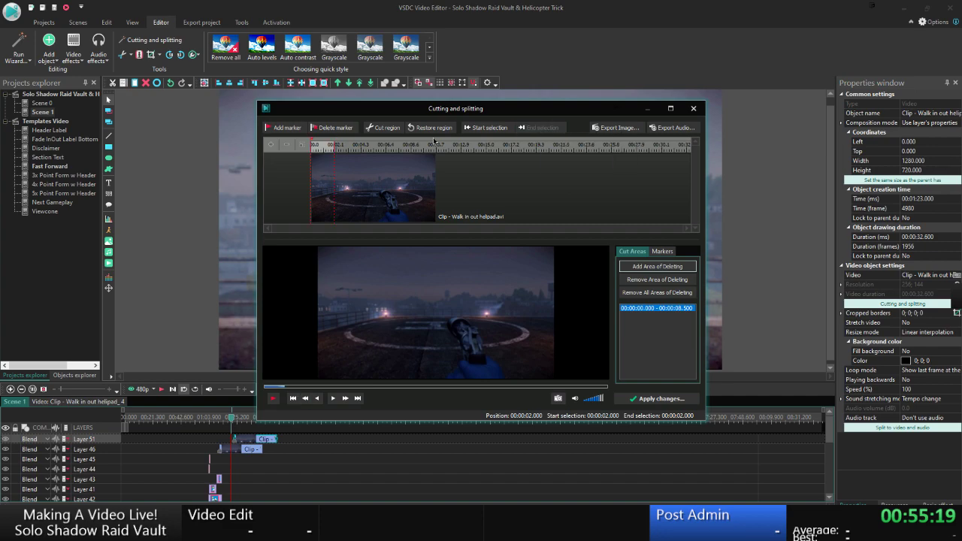
{"action": "left_click", "coordinate": [387, 128]}
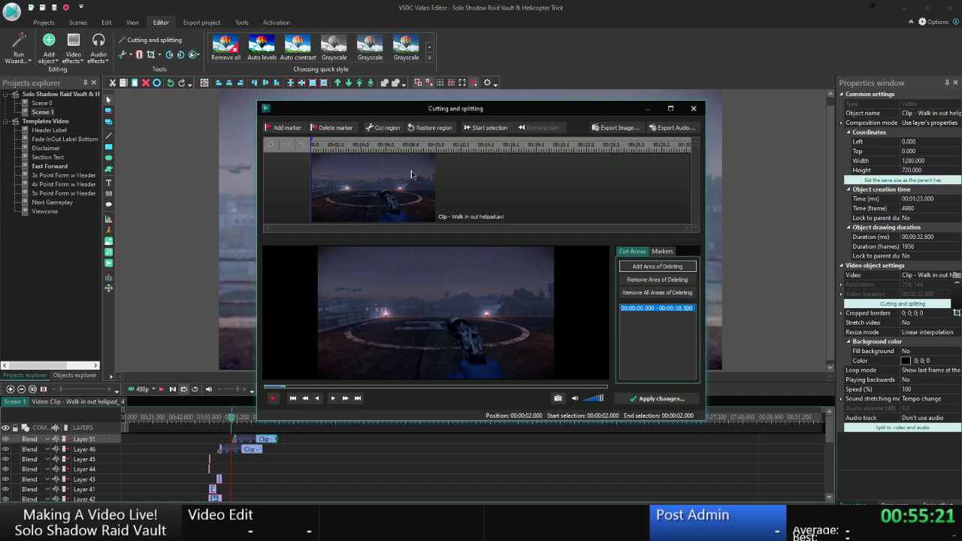
{"action": "left_click", "coordinate": [660, 401]}
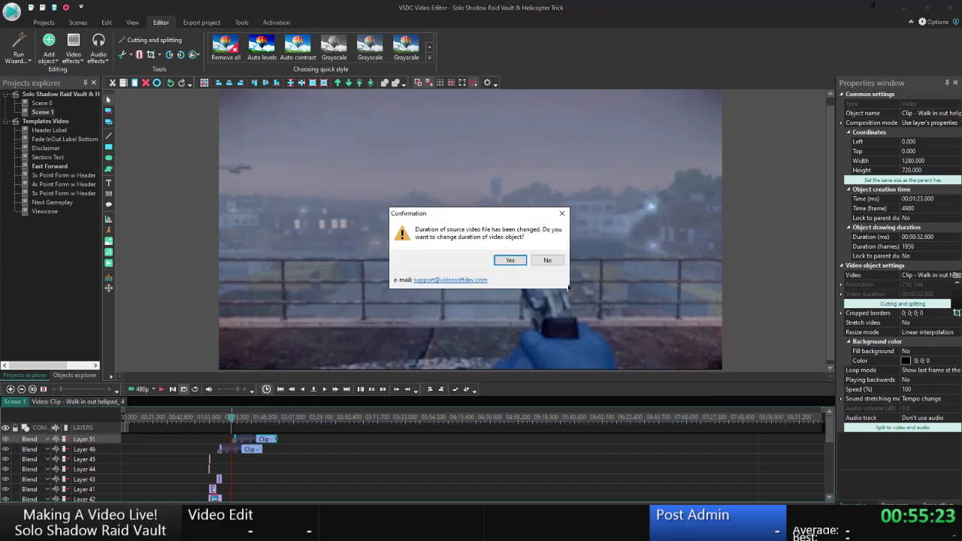
{"action": "left_click", "coordinate": [502, 260]}
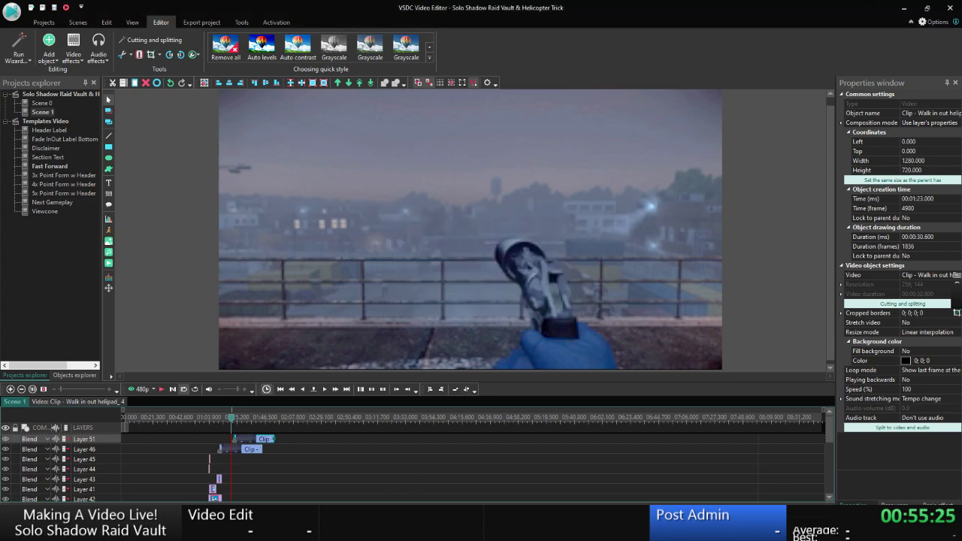
Preview Scene 1 from just before the start of the Layer 51 helipad clip to check the trimmed opening.
{"action": "key", "text": "alt+Tab"}
{"action": "left_click", "coordinate": [302, 450]}
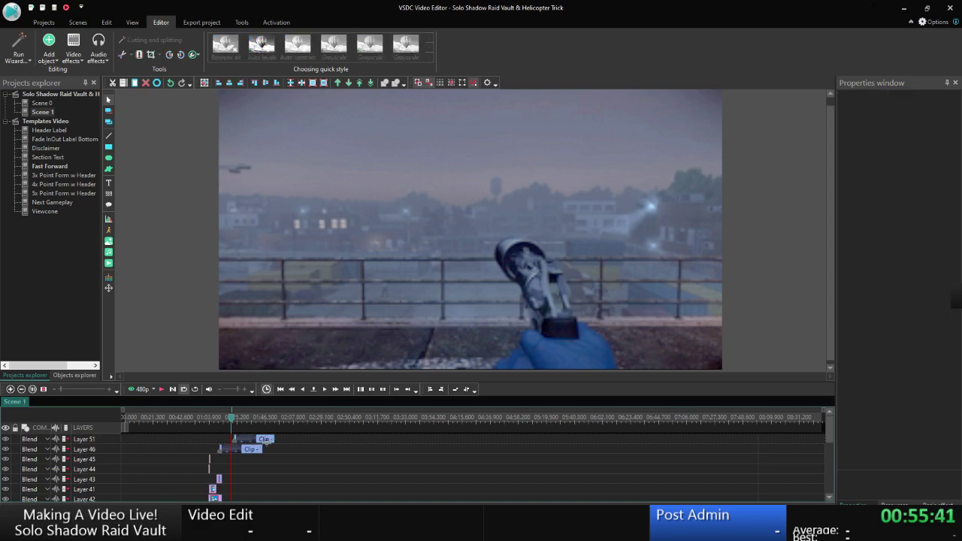
{"action": "right_click", "coordinate": [261, 442]}
{"action": "left_click", "coordinate": [284, 411]}
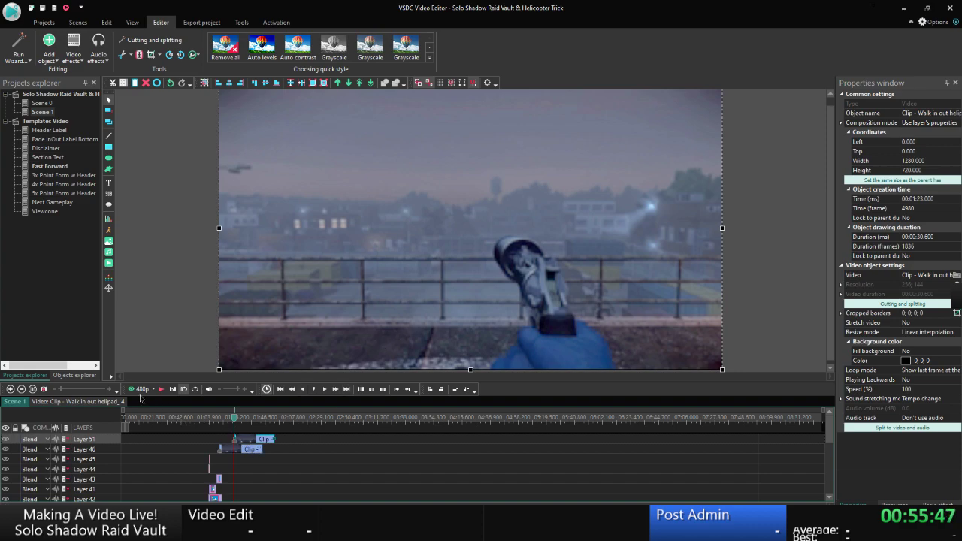
{"action": "left_click", "coordinate": [292, 391]}
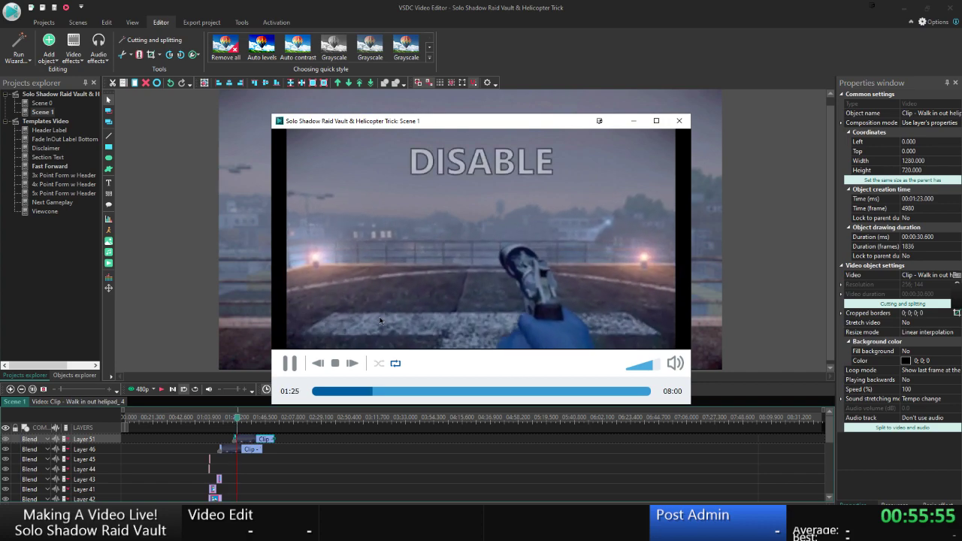
{"action": "left_click", "coordinate": [291, 363]}
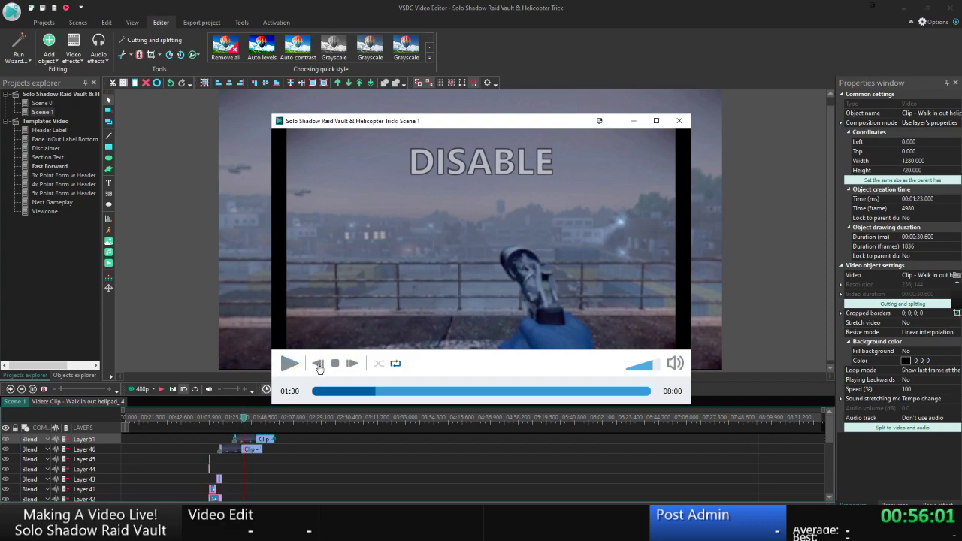
{"action": "key", "text": "Escape"}
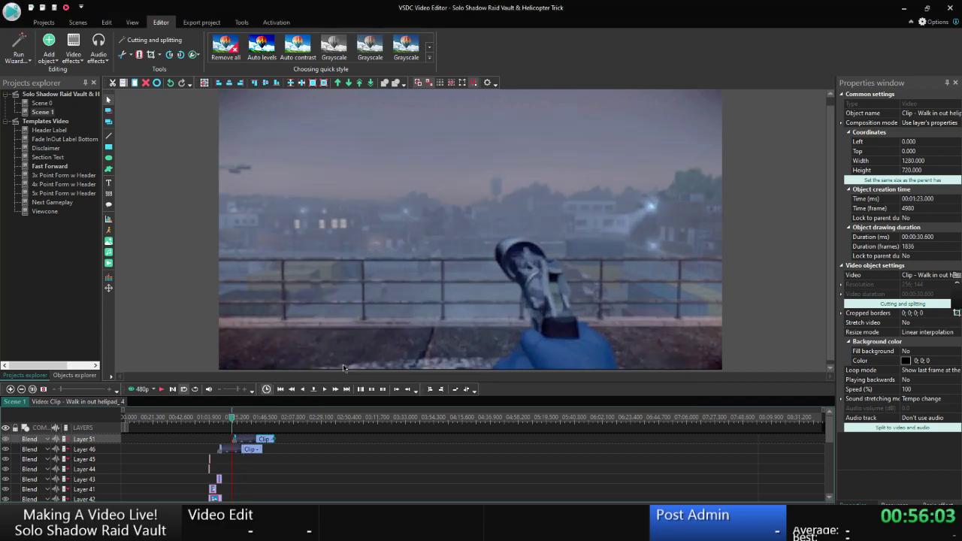
Set the Layer 51 clip's start time to 00:01:21.000 and place the playhead just before it.
{"action": "right_click", "coordinate": [246, 440]}
{"action": "left_click", "coordinate": [275, 409]}
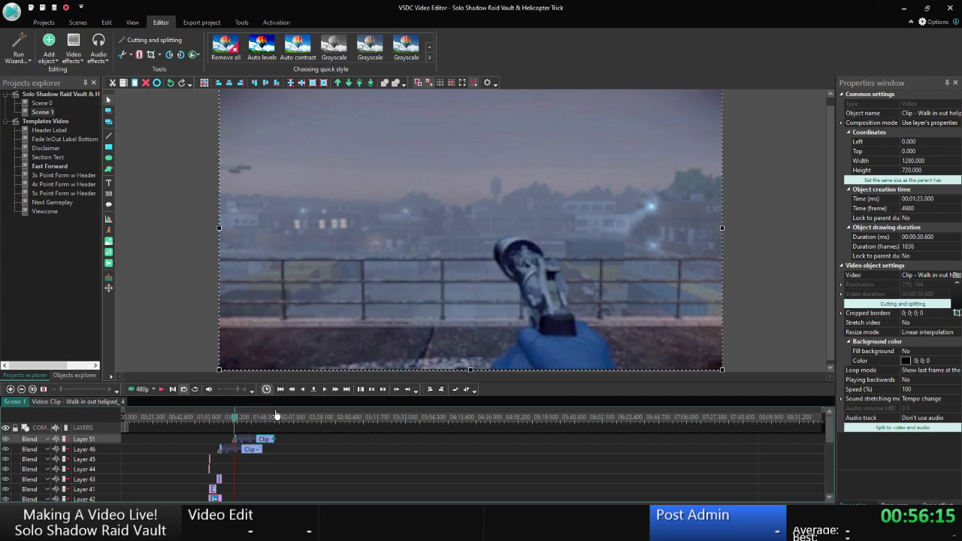
{"action": "left_click", "coordinate": [246, 443]}
{"action": "left_click_drag", "start_coordinate": [229, 421], "coordinate": [226, 422]}
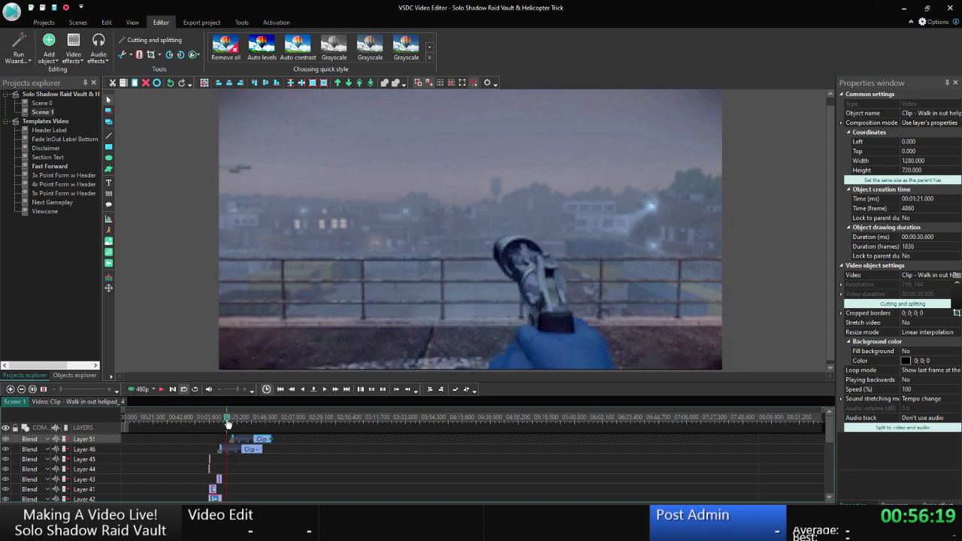
Preview the transition into the DISABLE clip in Scene 1 and save the project.
{"action": "left_click", "coordinate": [141, 389]}
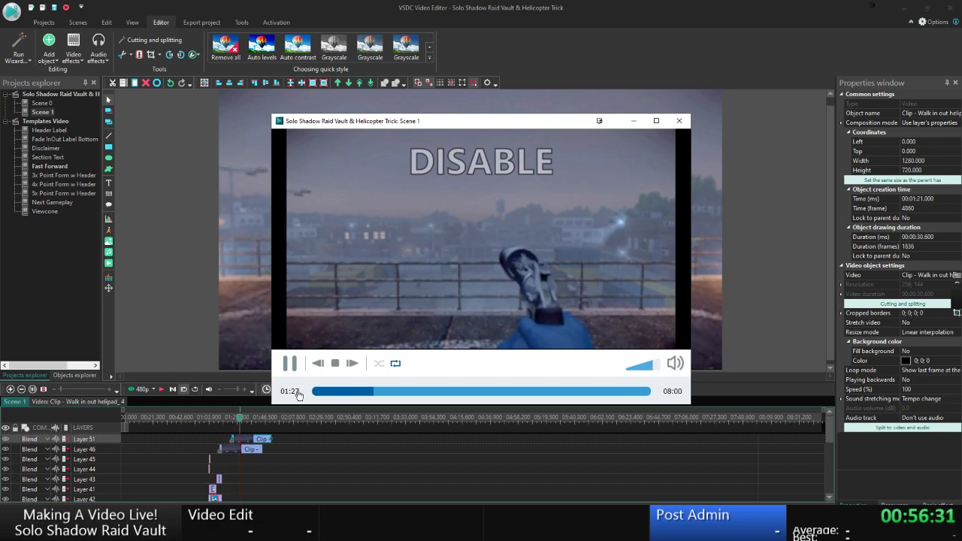
{"action": "key", "text": "Escape"}
{"action": "key", "text": "ctrl+s"}
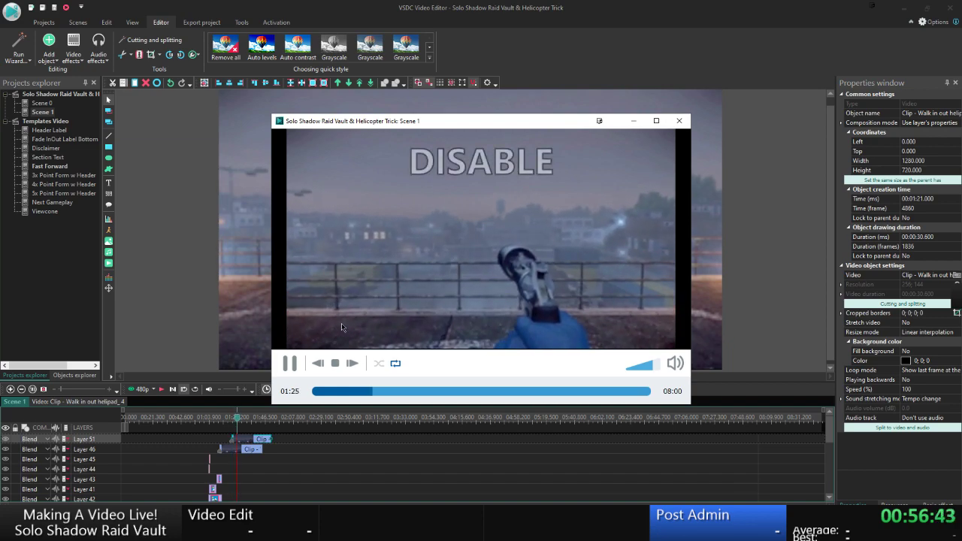
{"action": "left_click", "coordinate": [292, 364]}
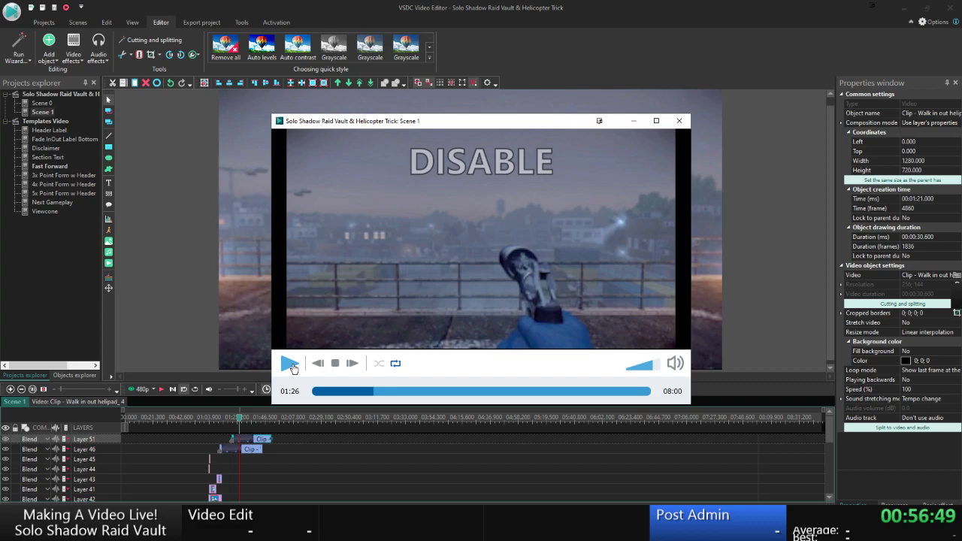
{"action": "key", "text": "Escape"}
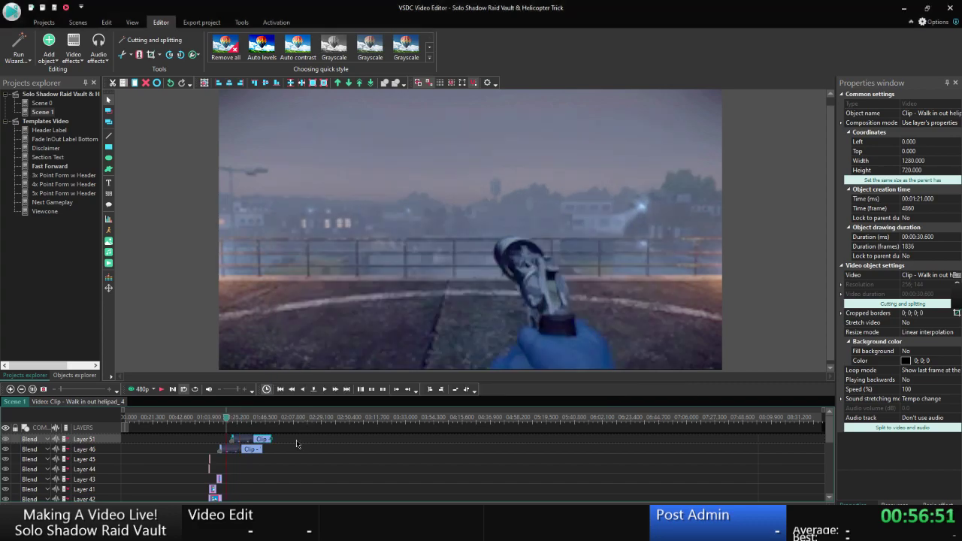
Duplicate the helipad clip with the DISABLE text and set the Layer 51 clip's start time to 00:01:26.000.
{"action": "left_click", "coordinate": [296, 444]}
{"action": "left_click", "coordinate": [260, 441]}
{"action": "key", "text": "ctrl+v"}
{"action": "left_click", "coordinate": [299, 442]}
{"action": "left_click", "coordinate": [261, 438]}
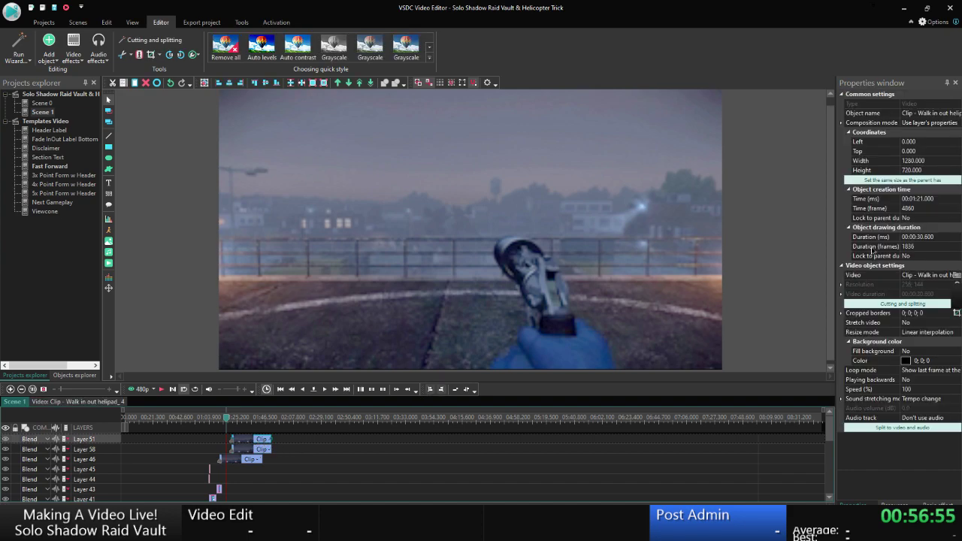
{"action": "left_click_drag", "start_coordinate": [921, 200], "coordinate": [936, 200]}
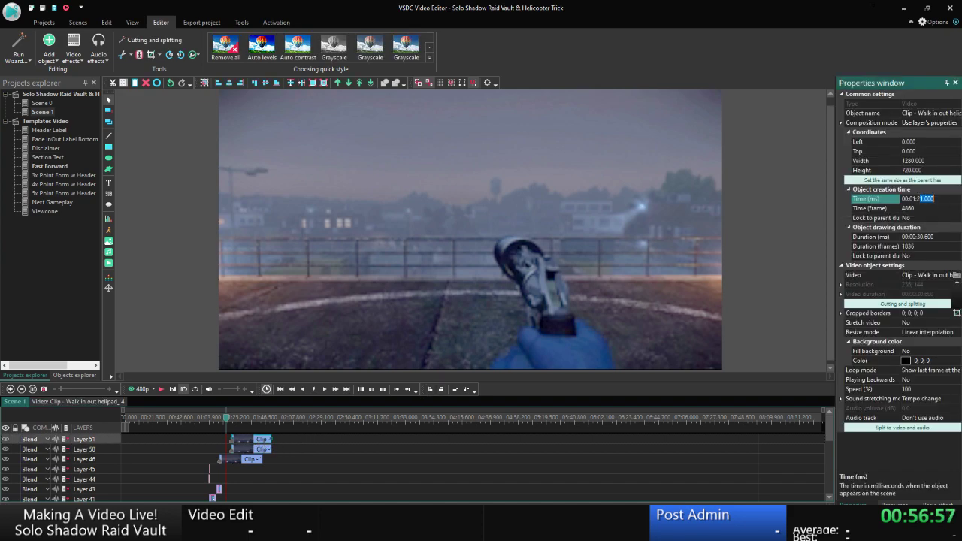
{"action": "type", "text": "6"}
{"action": "left_click", "coordinate": [357, 441]}
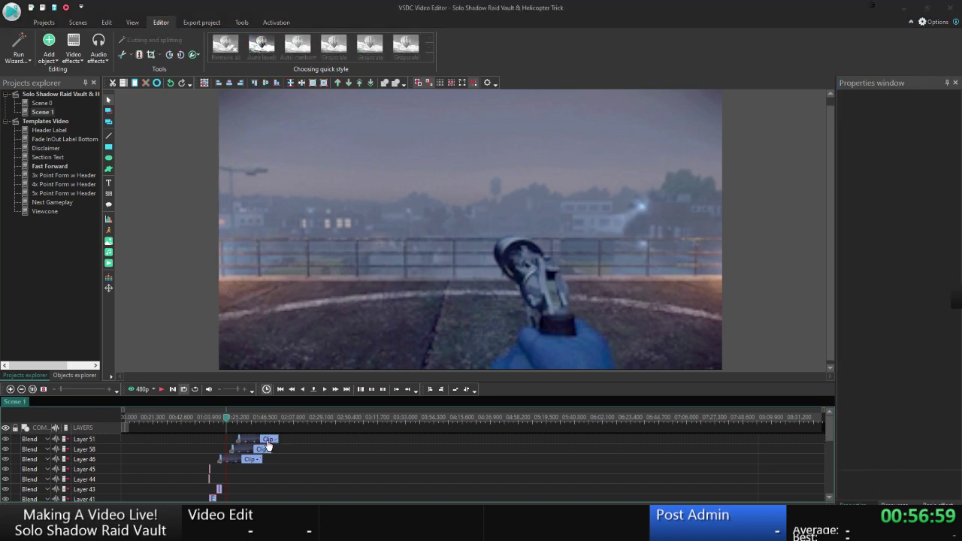
Change the text overlay inside the Layer 51 clip to ENABLE.
{"action": "right_click", "coordinate": [258, 439]}
{"action": "left_click", "coordinate": [292, 409]}
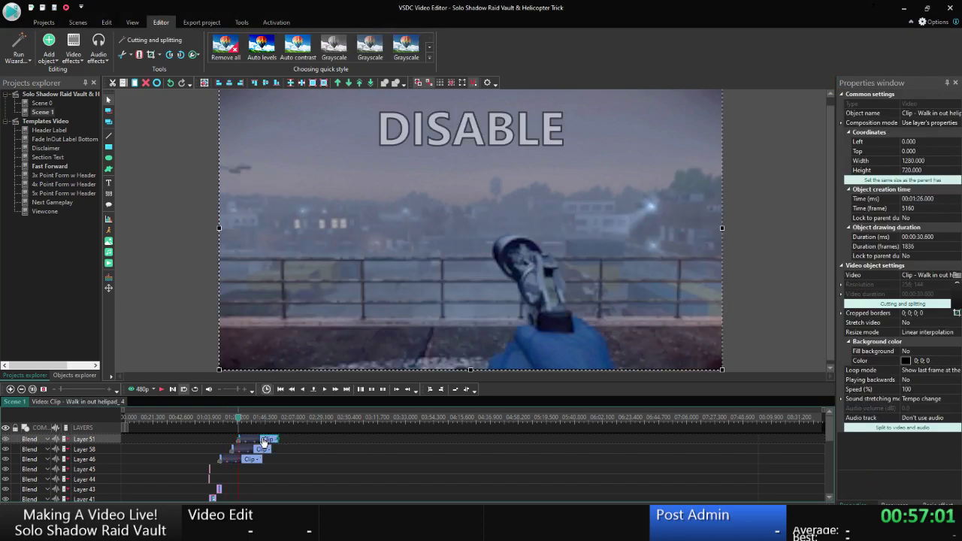
{"action": "double_click", "coordinate": [264, 440]}
{"action": "left_click", "coordinate": [400, 133]}
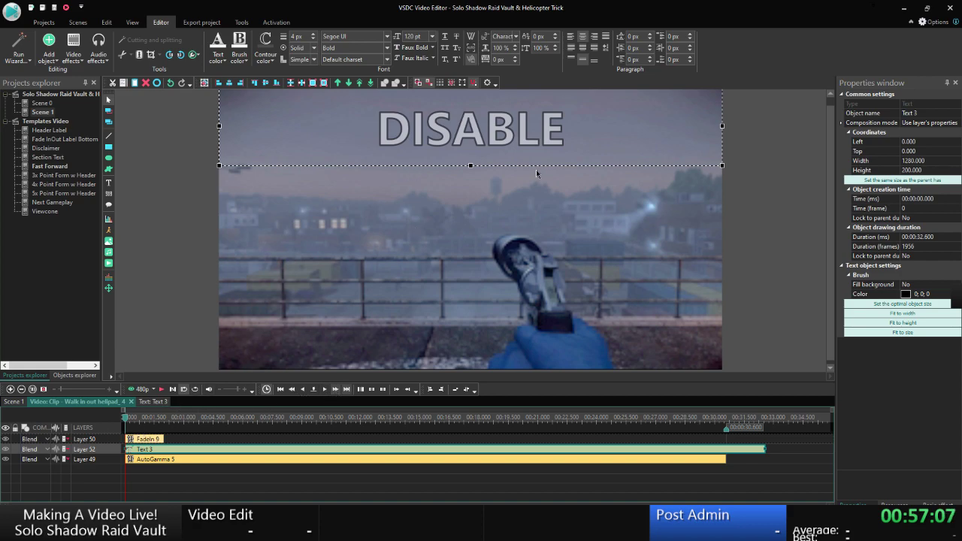
{"action": "double_click", "coordinate": [545, 142]}
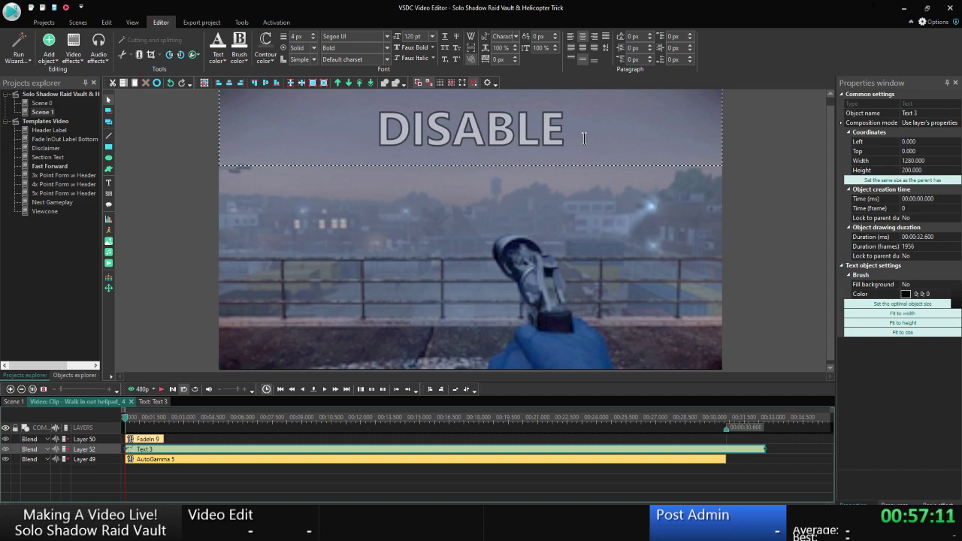
{"action": "left_click", "coordinate": [695, 168]}
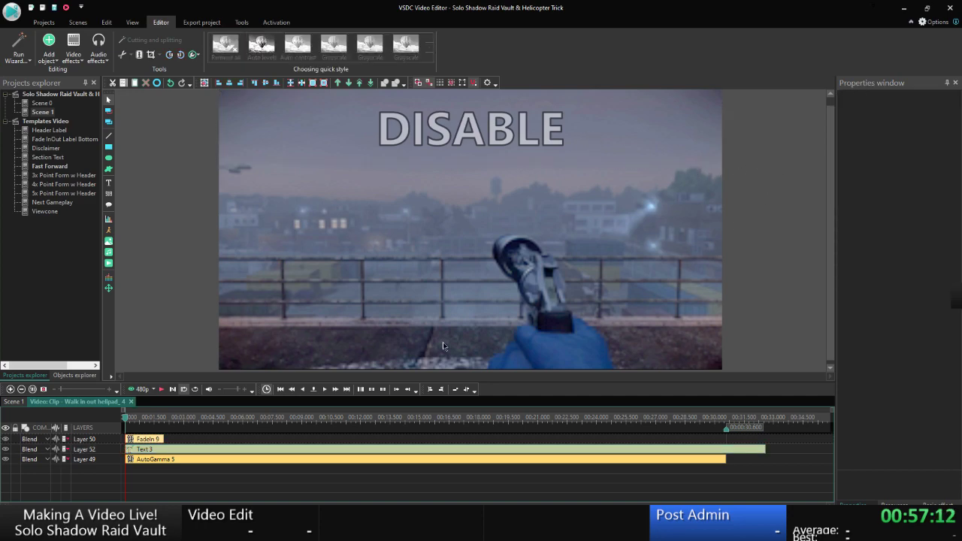
Check the ENABLE text at the end of the fade-in, then return to Scene 1 and save the project.
{"action": "left_click", "coordinate": [335, 389]}
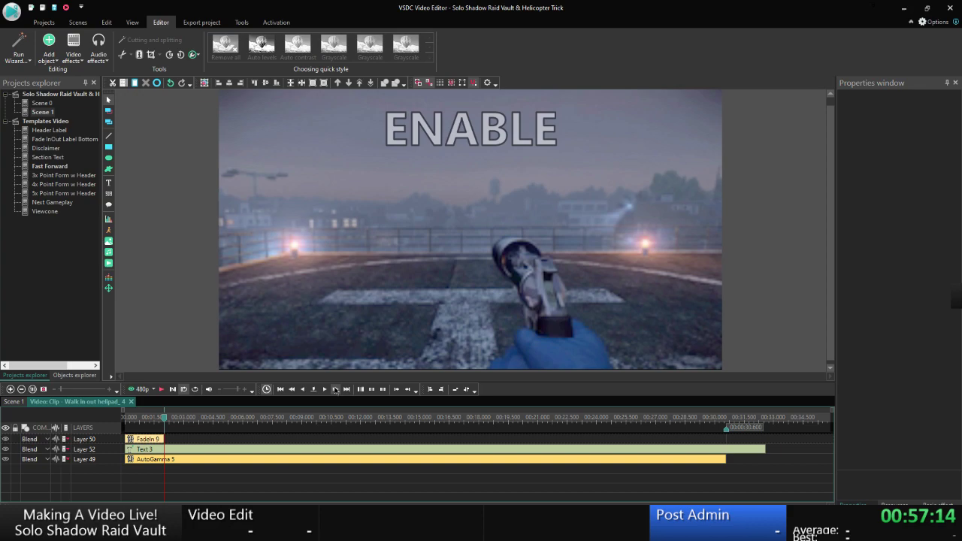
{"action": "left_click", "coordinate": [292, 389]}
{"action": "left_click", "coordinate": [12, 401]}
{"action": "left_click", "coordinate": [269, 439]}
{"action": "key", "text": "ctrl+s"}
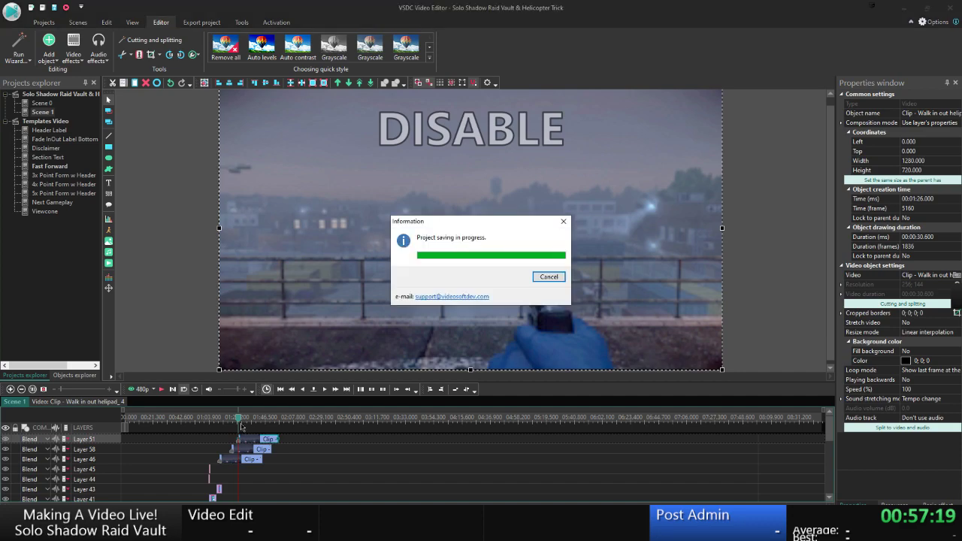
Preview Scene 1 from just before the Layer 58 clip through the change from DISABLE to ENABLE.
{"action": "left_click", "coordinate": [229, 418]}
{"action": "left_click", "coordinate": [161, 388]}
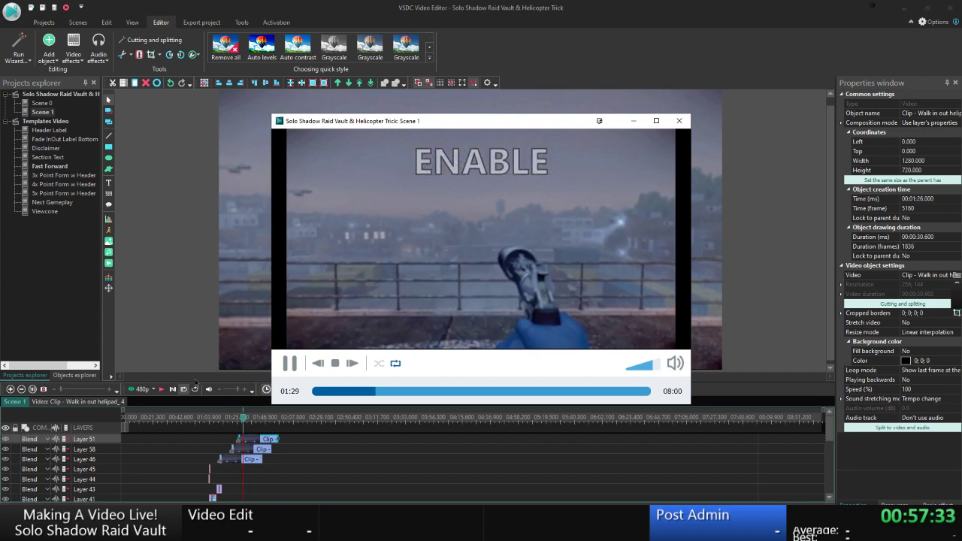
{"action": "key", "text": "Escape"}
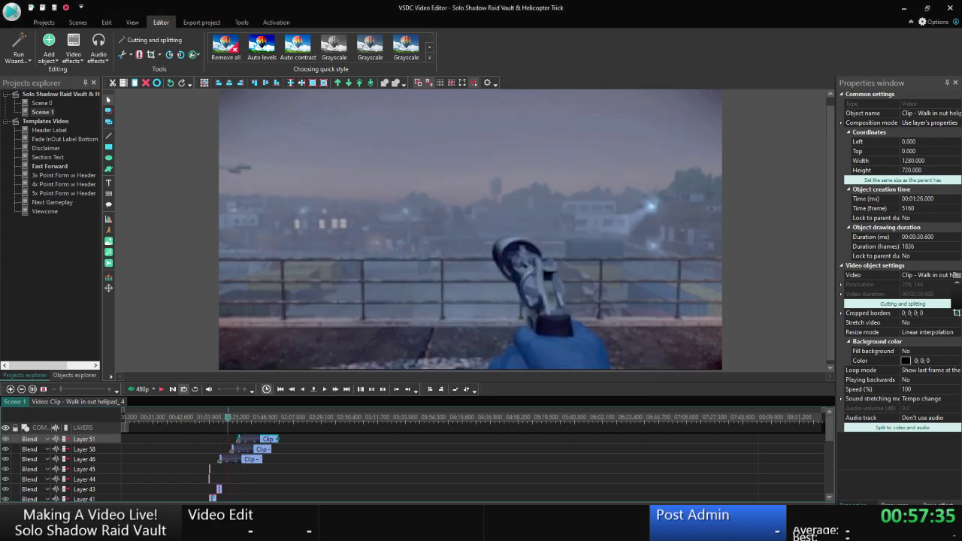
Set the Layer 51 ENABLE clip's start time to 00:01:25.500.
{"action": "right_click", "coordinate": [250, 443]}
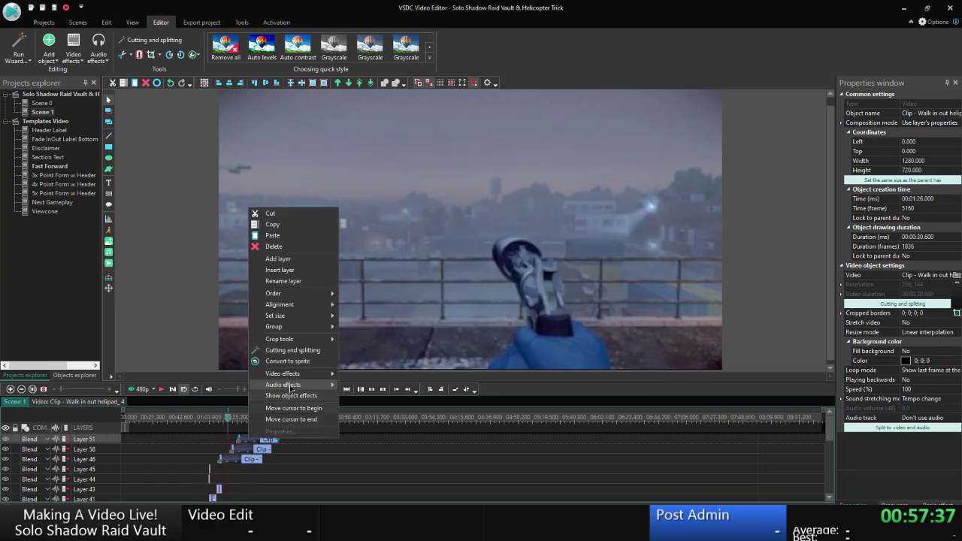
{"action": "left_click", "coordinate": [298, 448]}
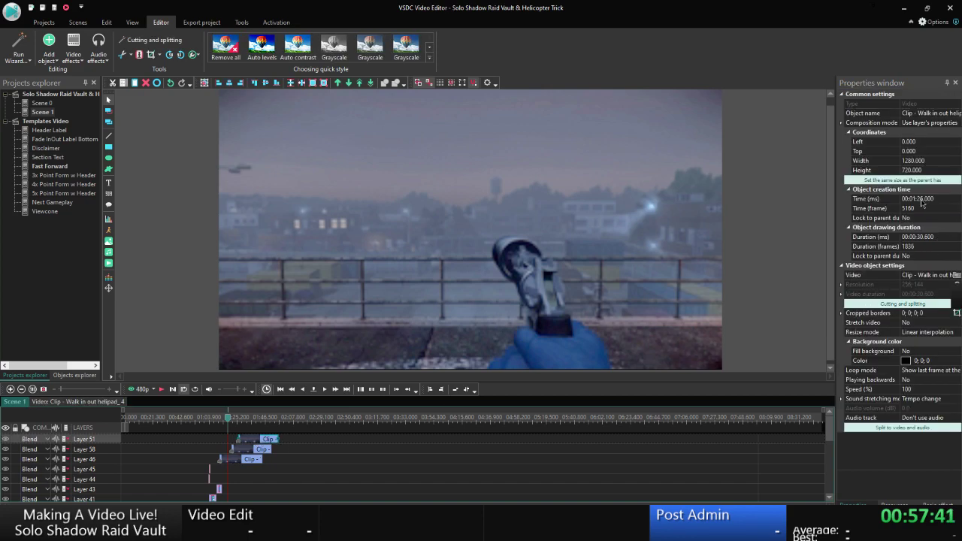
{"action": "left_click", "coordinate": [921, 200]}
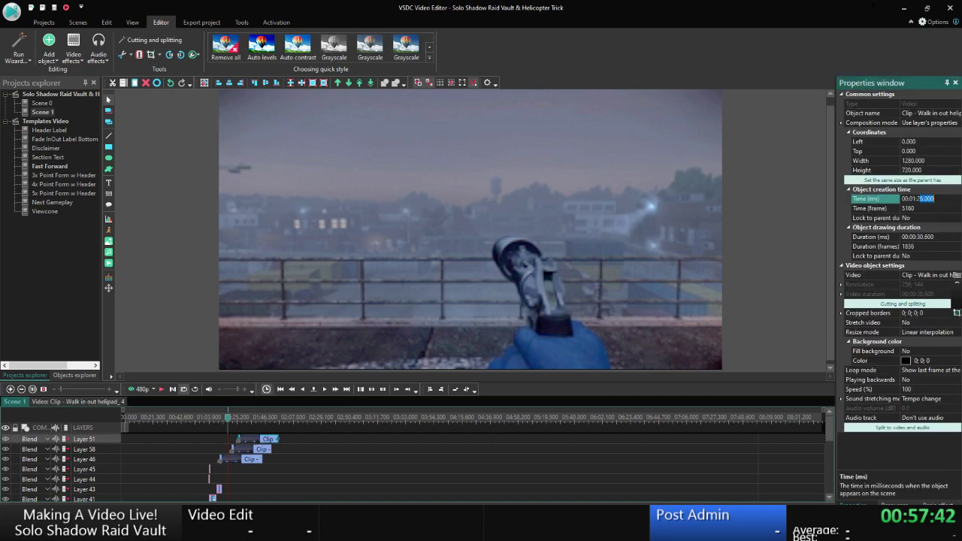
{"action": "left_click", "coordinate": [469, 440]}
Preview Scene 1 through the retimed change from DISABLE to ENABLE.
{"action": "left_click", "coordinate": [149, 389]}
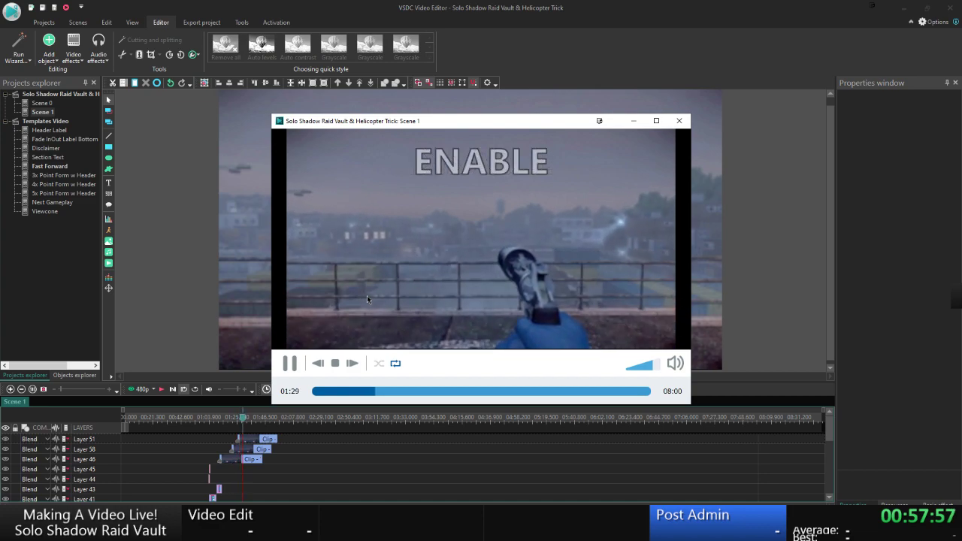
{"action": "left_click", "coordinate": [304, 441]}
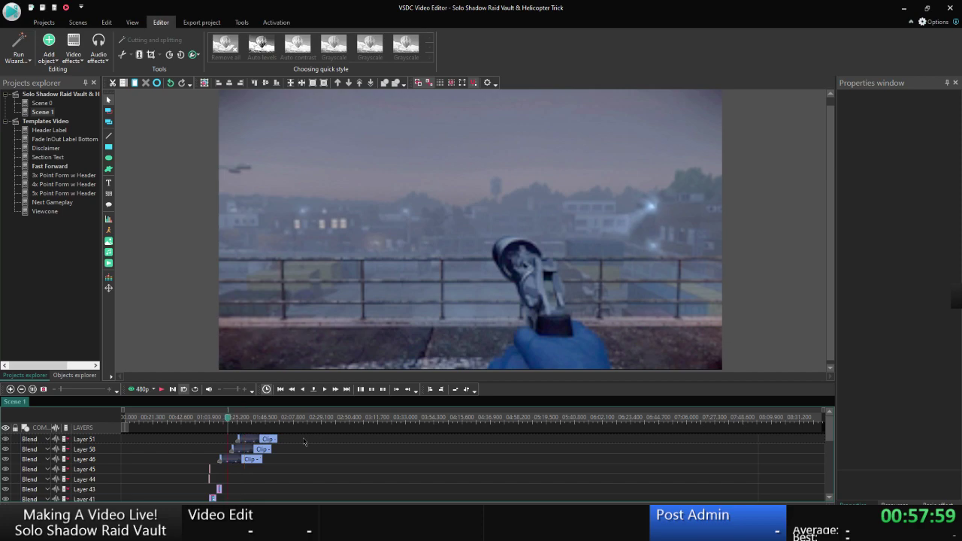
{"action": "right_click", "coordinate": [249, 442]}
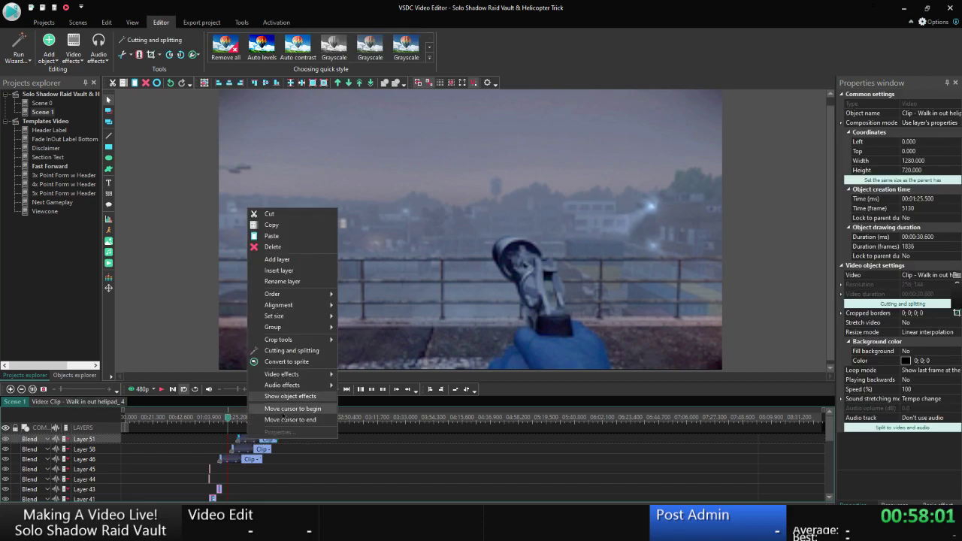
{"action": "left_click", "coordinate": [309, 462]}
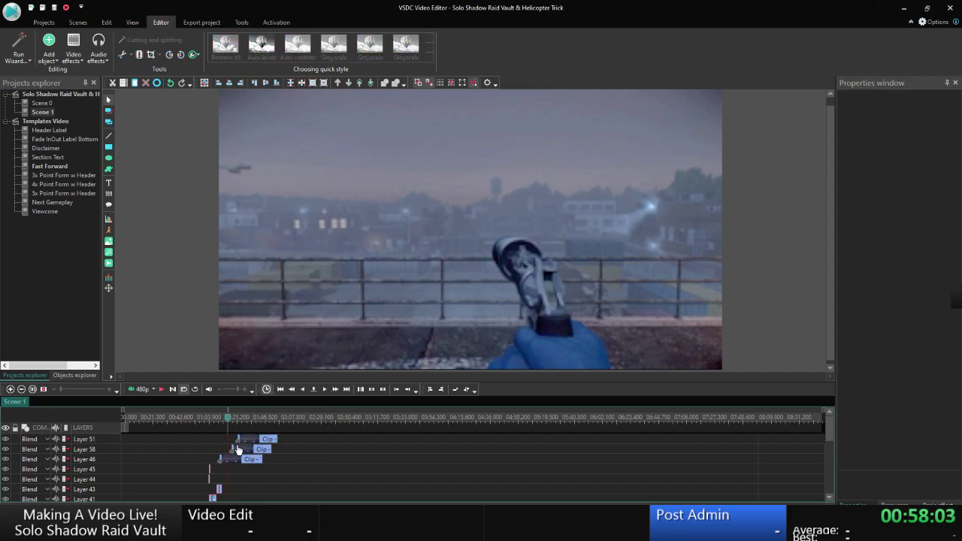
Trim the end of the Layer 46 clip to just past the Layer 58 clip's start, for an 11-second duration.
{"action": "right_click", "coordinate": [237, 449]}
{"action": "left_click", "coordinate": [290, 416]}
{"action": "left_click", "coordinate": [335, 389]}
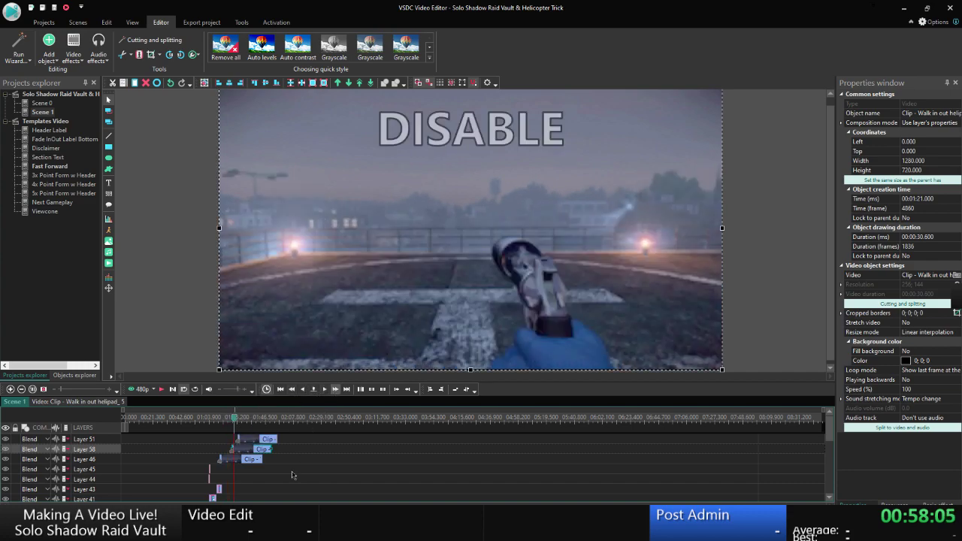
{"action": "left_click", "coordinate": [281, 461]}
{"action": "left_click_drag", "start_coordinate": [261, 459], "coordinate": [234, 460]}
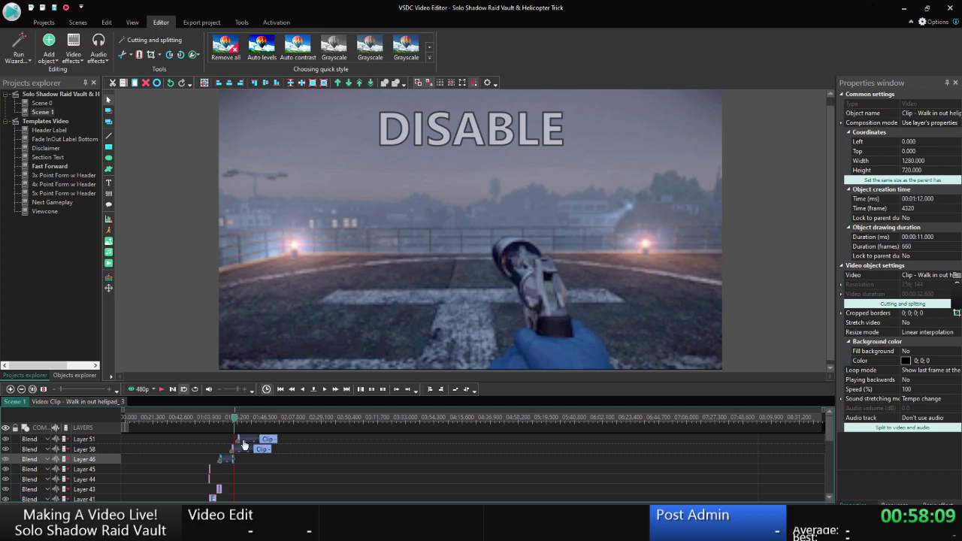
Trim the end of the Layer 58 DISABLE clip to just past the start of the Layer 51 ENABLE clip.
{"action": "right_click", "coordinate": [243, 445]}
{"action": "left_click", "coordinate": [274, 419]}
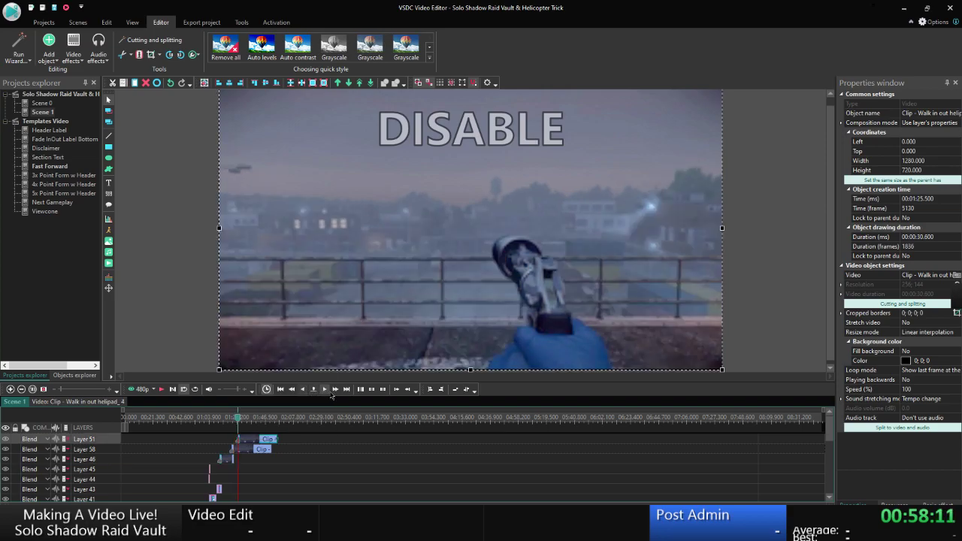
{"action": "left_click", "coordinate": [335, 390]}
{"action": "left_click", "coordinate": [335, 389]}
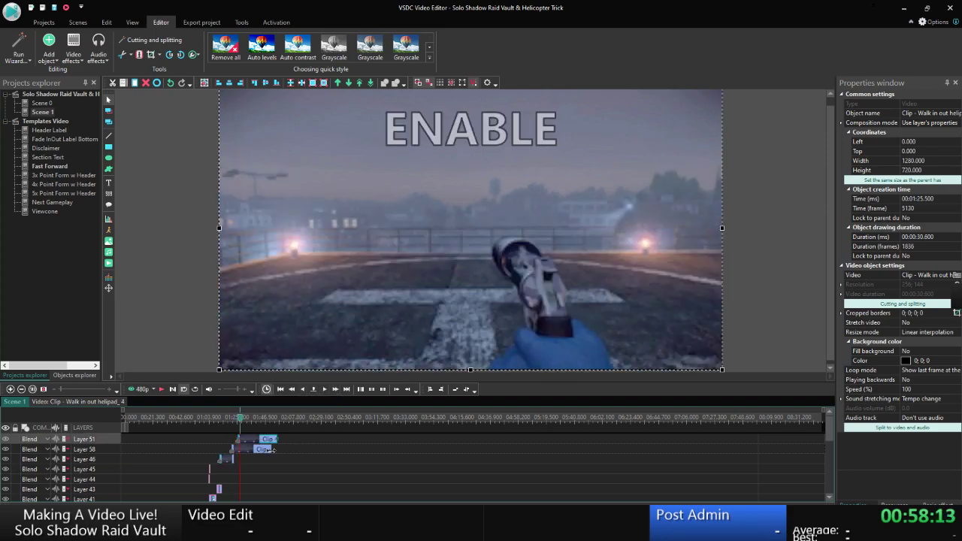
{"action": "left_click_drag", "start_coordinate": [273, 449], "coordinate": [248, 456]}
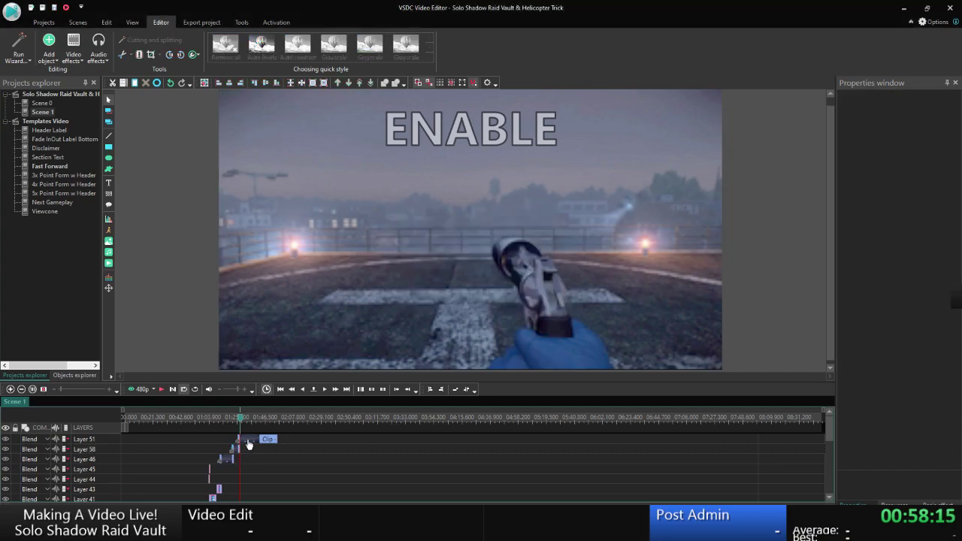
Cut the first 14 seconds from the Layer 51 ENABLE clip and update the object's duration to match.
{"action": "right_click", "coordinate": [248, 438]}
{"action": "left_click", "coordinate": [276, 412]}
{"action": "right_click", "coordinate": [254, 440]}
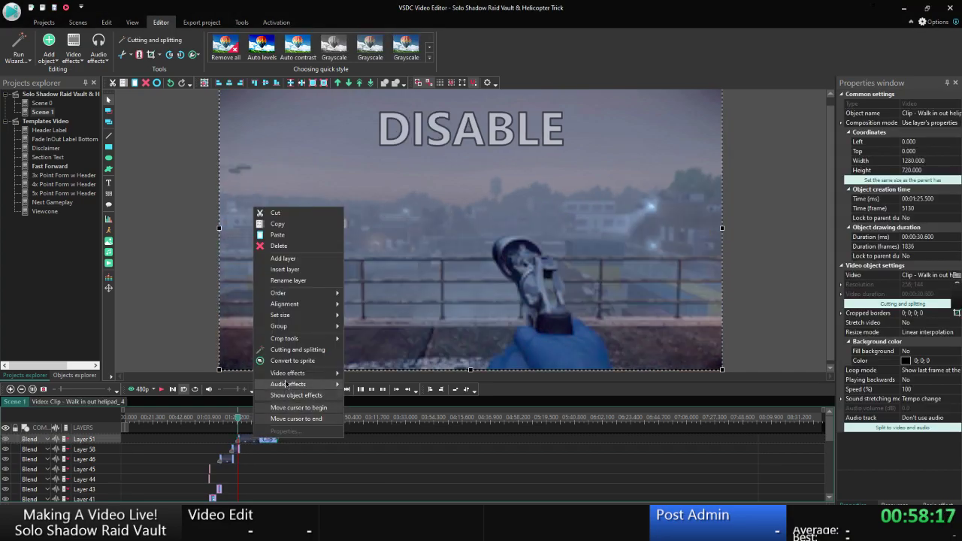
{"action": "left_click", "coordinate": [292, 351]}
{"action": "left_click", "coordinate": [487, 127]}
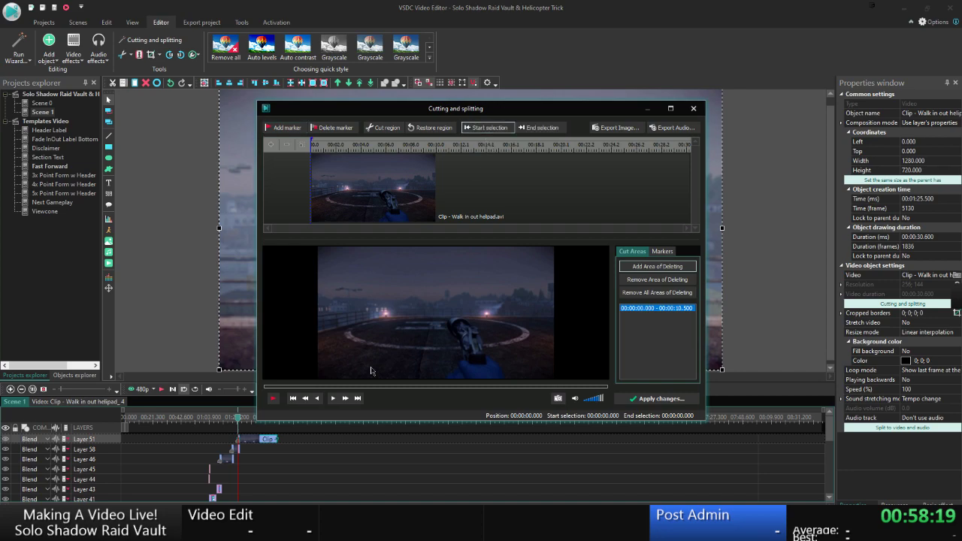
{"action": "left_click", "coordinate": [344, 398]}
{"action": "left_click", "coordinate": [341, 402]}
{"action": "left_click", "coordinate": [340, 402]}
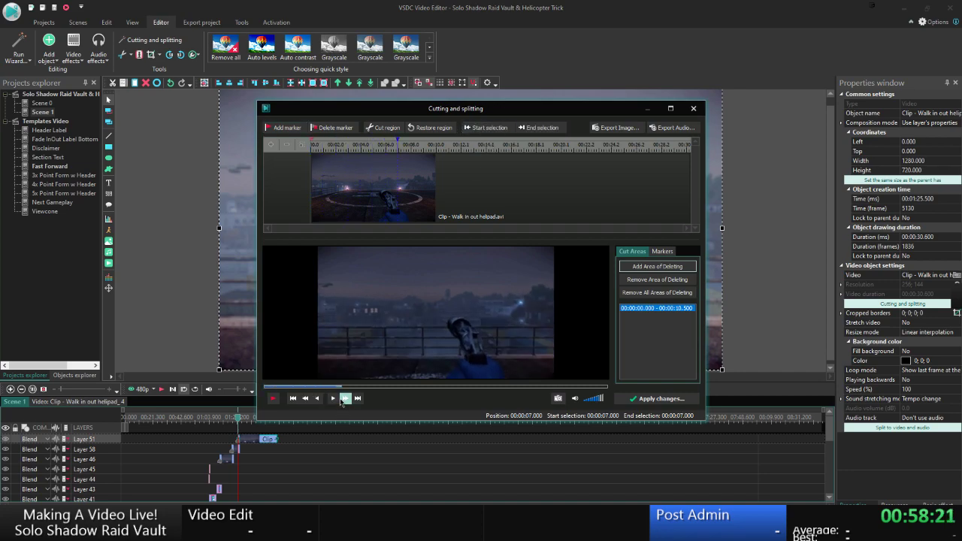
{"action": "left_click", "coordinate": [341, 402]}
{"action": "left_click", "coordinate": [341, 402]}
{"action": "left_click", "coordinate": [340, 402]}
{"action": "left_click", "coordinate": [341, 401]}
{"action": "left_click", "coordinate": [341, 401]}
{"action": "left_click", "coordinate": [341, 402]}
{"action": "left_click", "coordinate": [345, 399]}
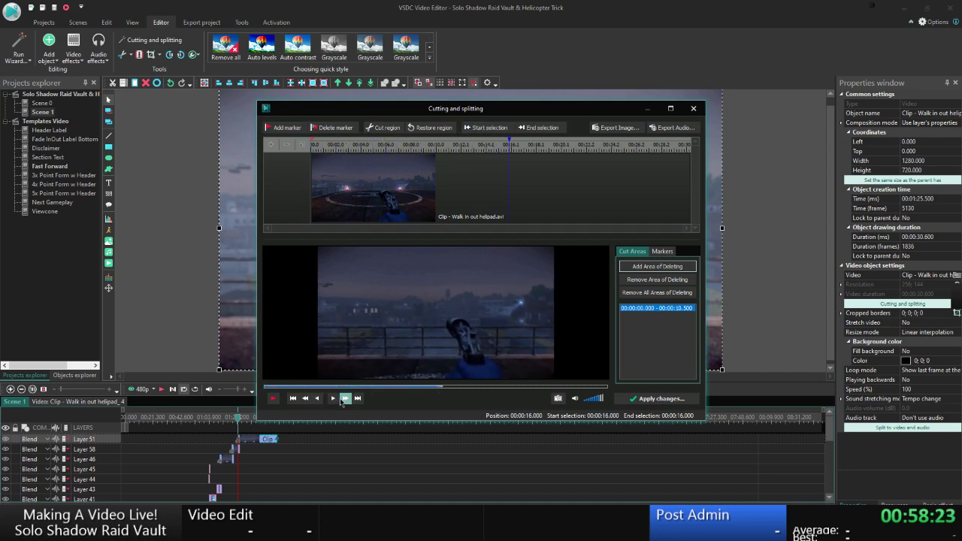
{"action": "left_click", "coordinate": [304, 398]}
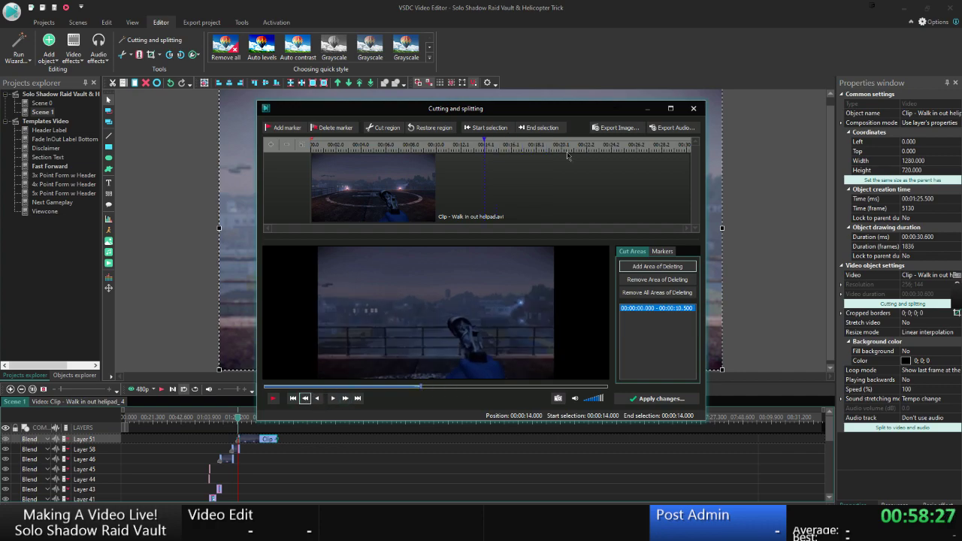
{"action": "left_click", "coordinate": [538, 127]}
{"action": "left_click", "coordinate": [383, 127]}
{"action": "left_click", "coordinate": [648, 396]}
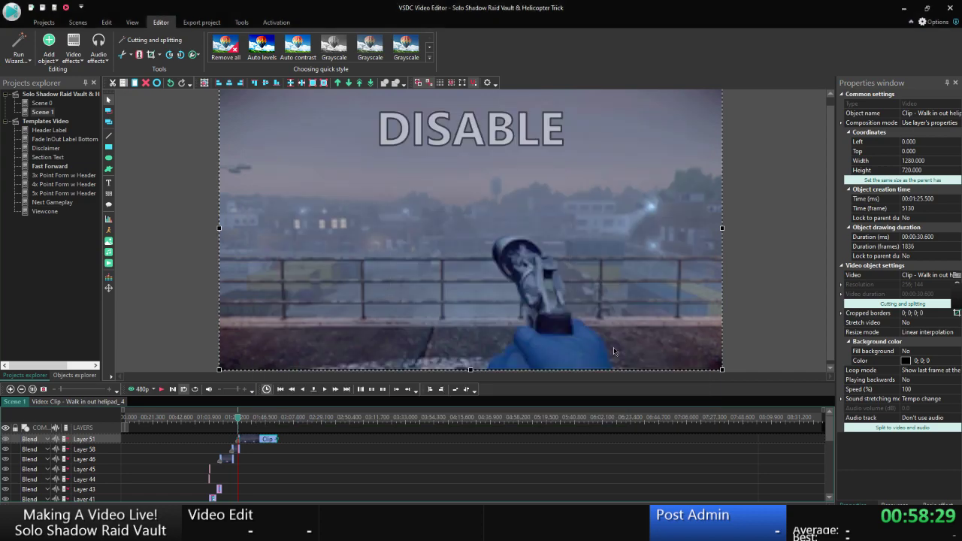
{"action": "left_click", "coordinate": [511, 262]}
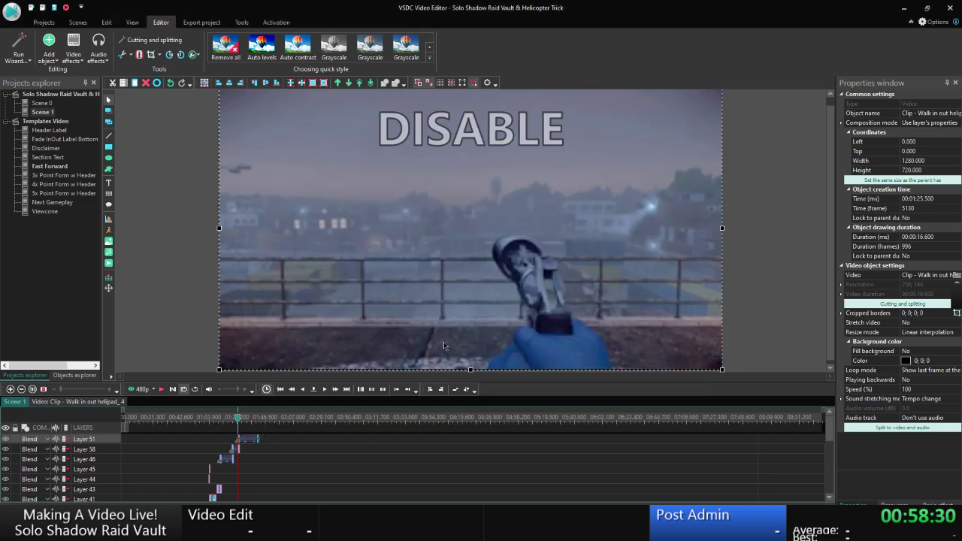
Preview Scene 1 from before the DISABLE clip into the shortened ENABLE clip.
{"action": "left_click", "coordinate": [226, 419]}
{"action": "left_click", "coordinate": [161, 389]}
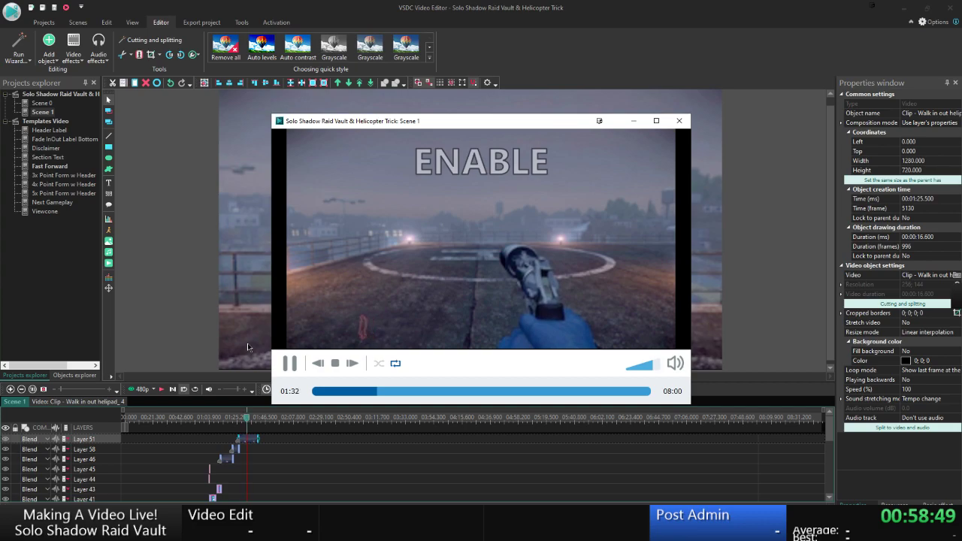
{"action": "key", "text": "Escape"}
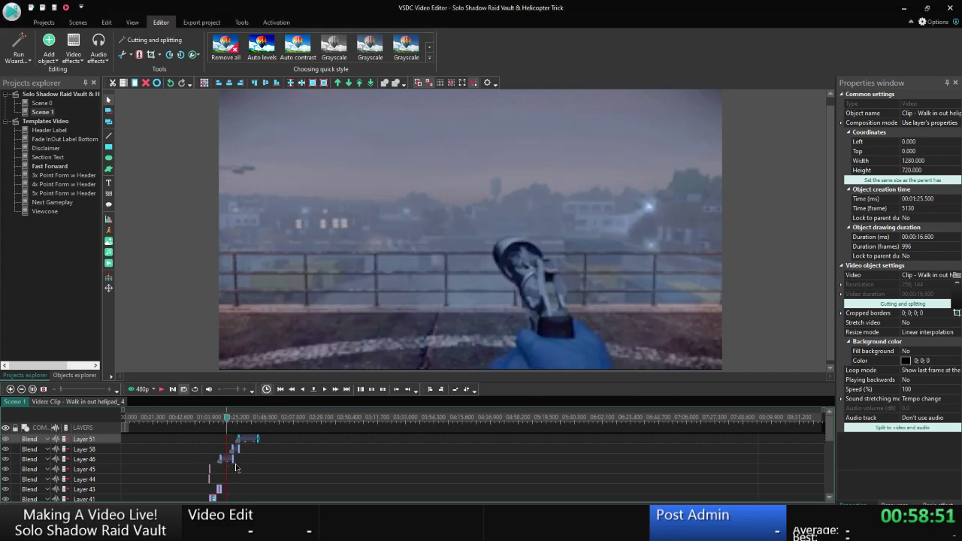
Cut one more second from the start of the Layer 51 ENABLE clip and shorten its duration to 15.6 seconds.
{"action": "left_click", "coordinate": [269, 443]}
{"action": "right_click", "coordinate": [250, 439]}
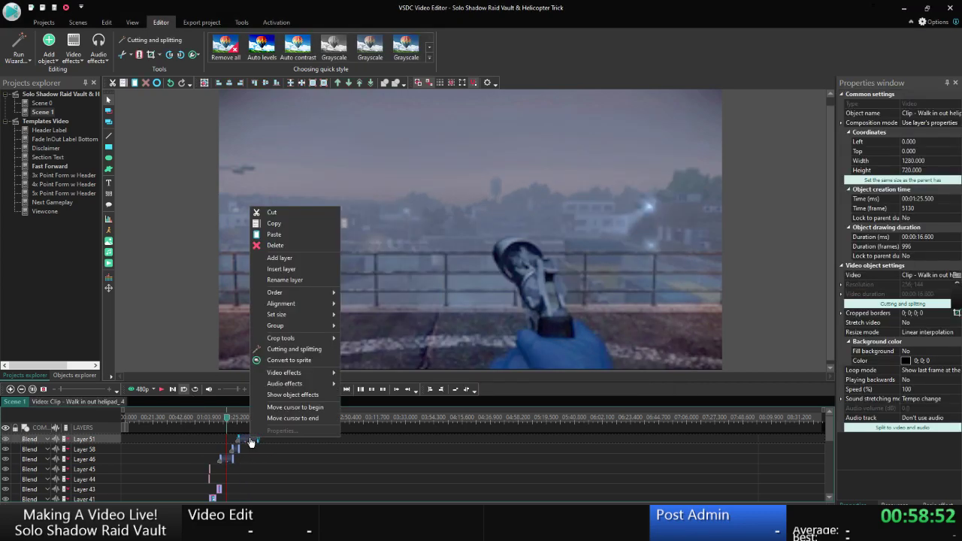
{"action": "left_click", "coordinate": [289, 349]}
{"action": "left_click", "coordinate": [489, 129]}
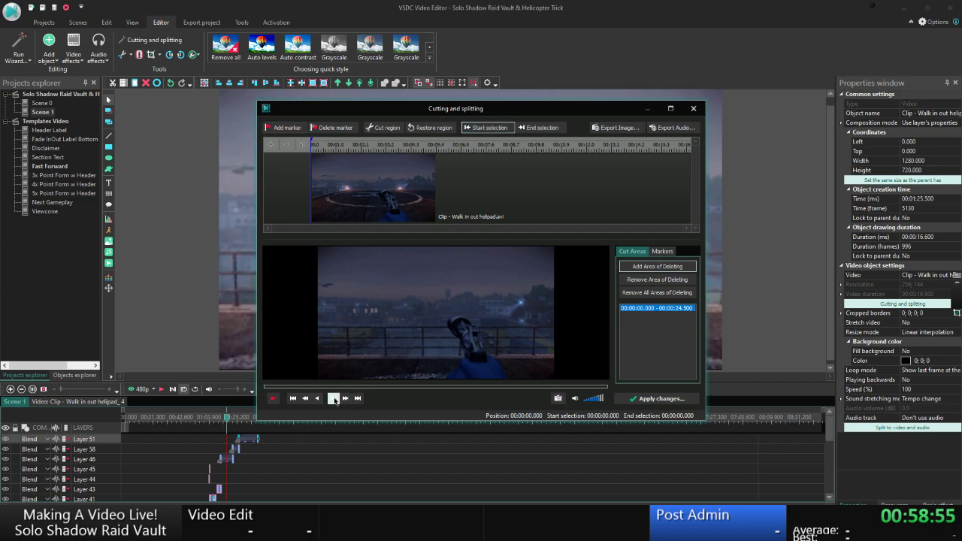
{"action": "left_click", "coordinate": [334, 399]}
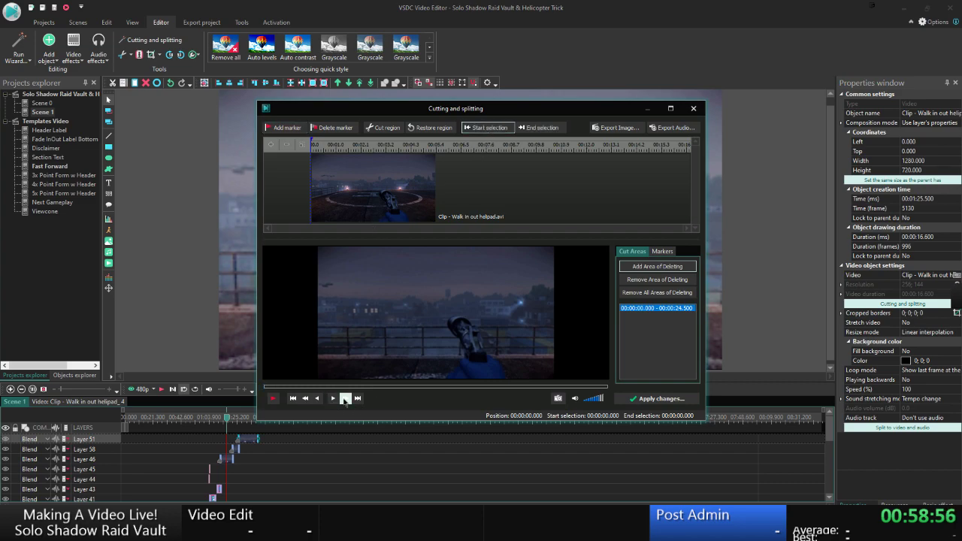
{"action": "left_click", "coordinate": [534, 128]}
{"action": "left_click", "coordinate": [390, 129]}
{"action": "left_click", "coordinate": [655, 398]}
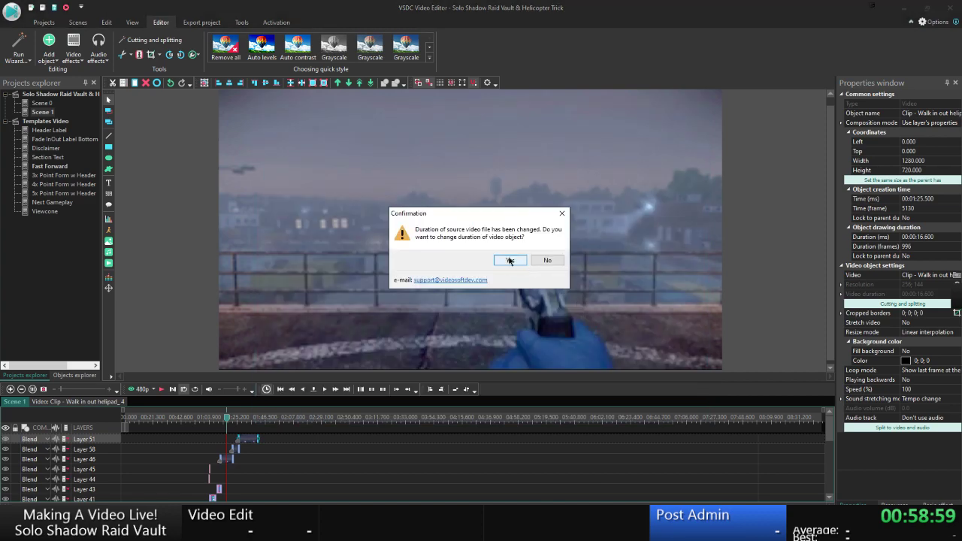
{"action": "left_click", "coordinate": [507, 316]}
Preview the recut ENABLE clip in Scene 1, then check the helipad Disable and Enable sketches in the storyboard PDF.
{"action": "left_click", "coordinate": [160, 389]}
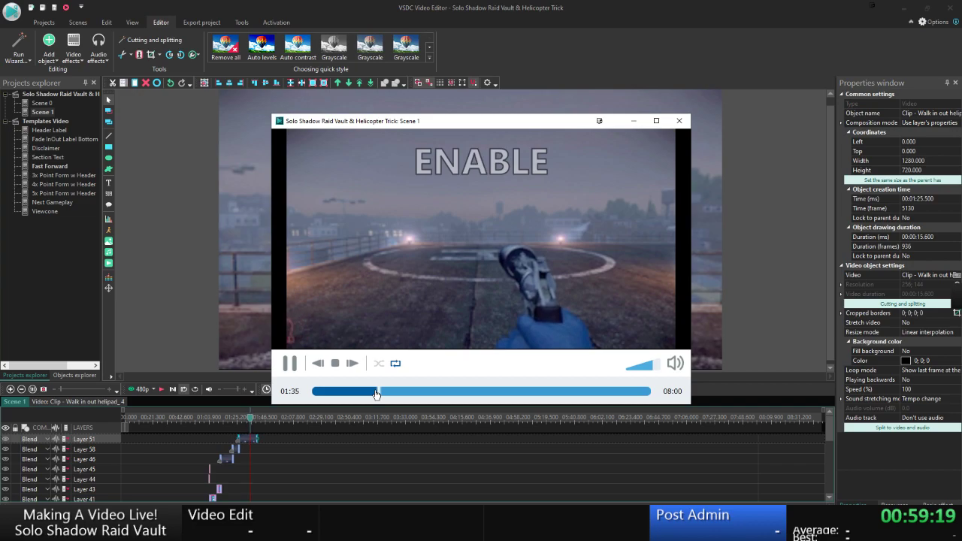
{"action": "key", "text": "Escape"}
{"action": "key", "text": "alt+Tab"}
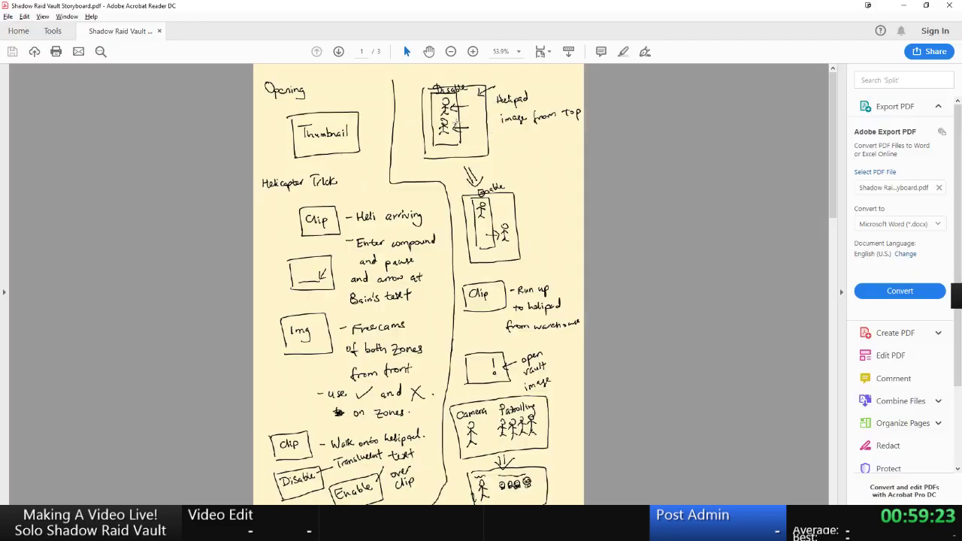
{"action": "left_click_drag", "start_coordinate": [415, 80], "coordinate": [616, 187]}
{"action": "left_click", "coordinate": [645, 180]}
{"action": "key", "text": "alt+Tab"}
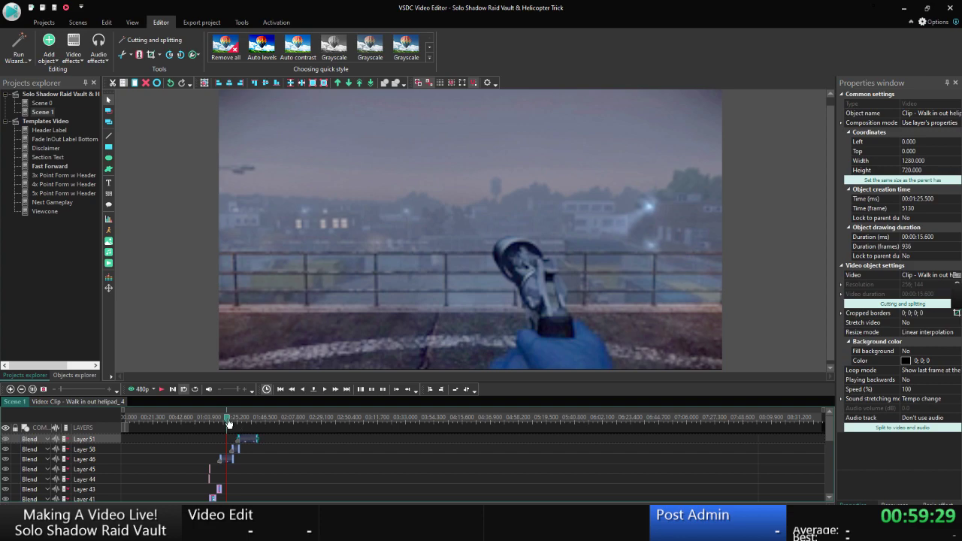
Preview Scene 1 from within the Layer 51 ENABLE clip and pause at 01:35.
{"action": "left_click_drag", "start_coordinate": [229, 423], "coordinate": [240, 421]}
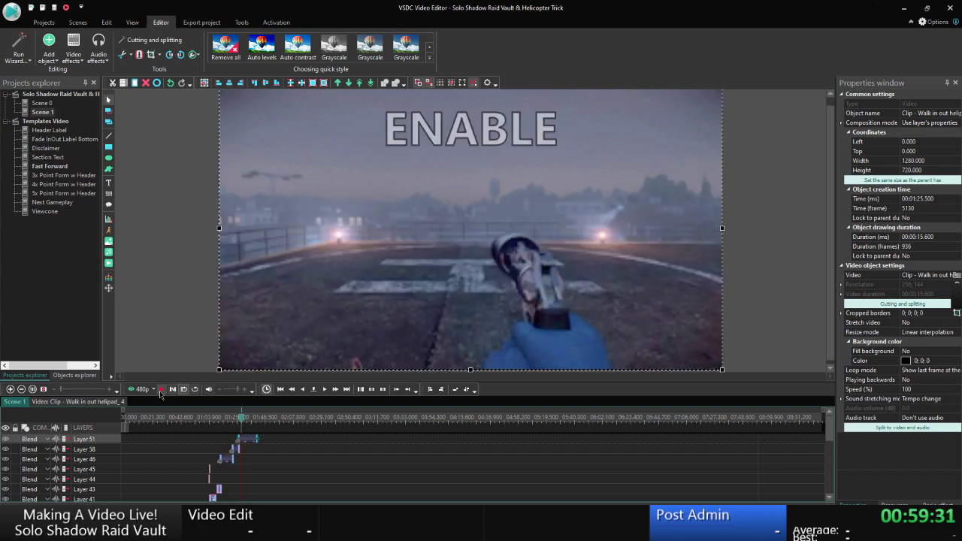
{"action": "left_click", "coordinate": [161, 389]}
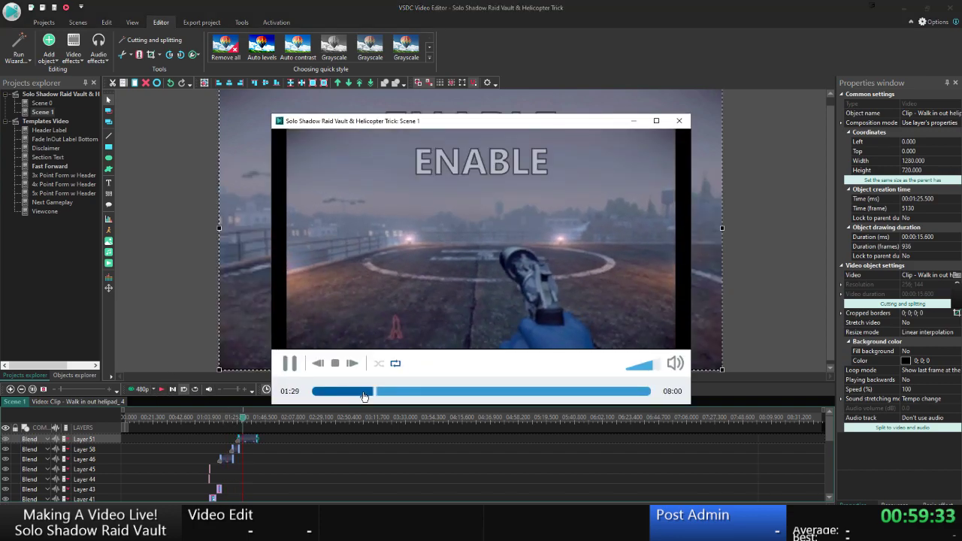
{"action": "left_click", "coordinate": [363, 391]}
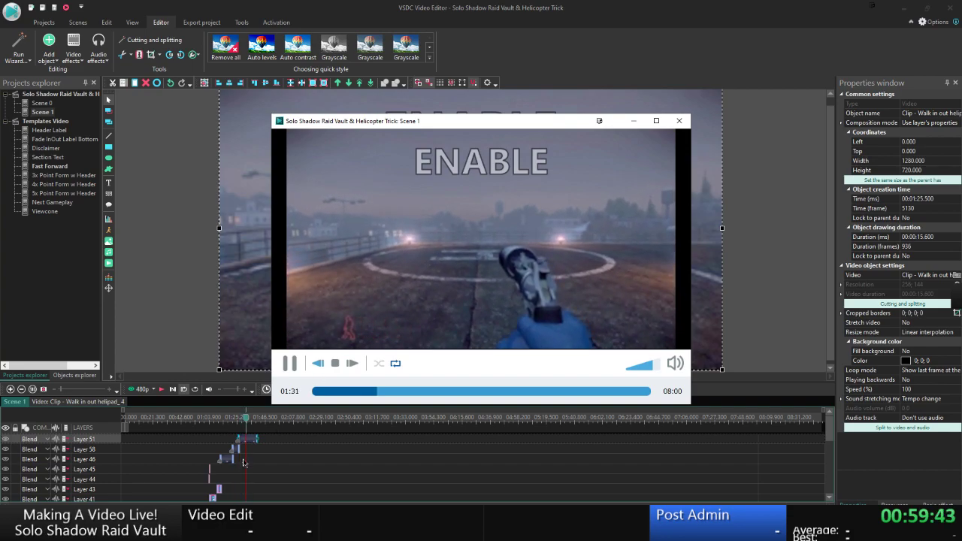
{"action": "left_click", "coordinate": [289, 363]}
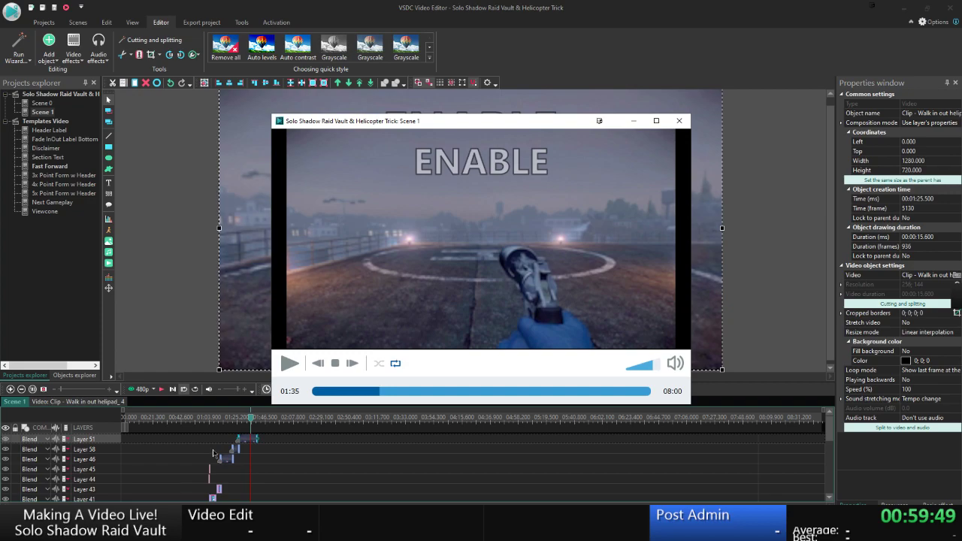
Switch to the WordPad script and review the passage from "Wait! How is that peculiar?" through "with a single player.".
{"action": "key", "text": "alt+Tab"}
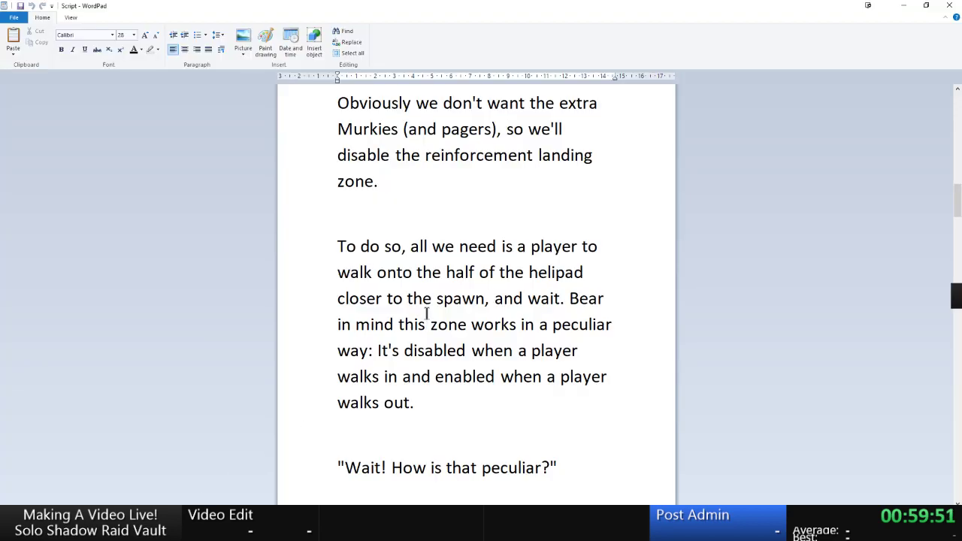
{"action": "scroll", "coordinate": [426, 312], "scroll_direction": "down", "scroll_amount": 3}
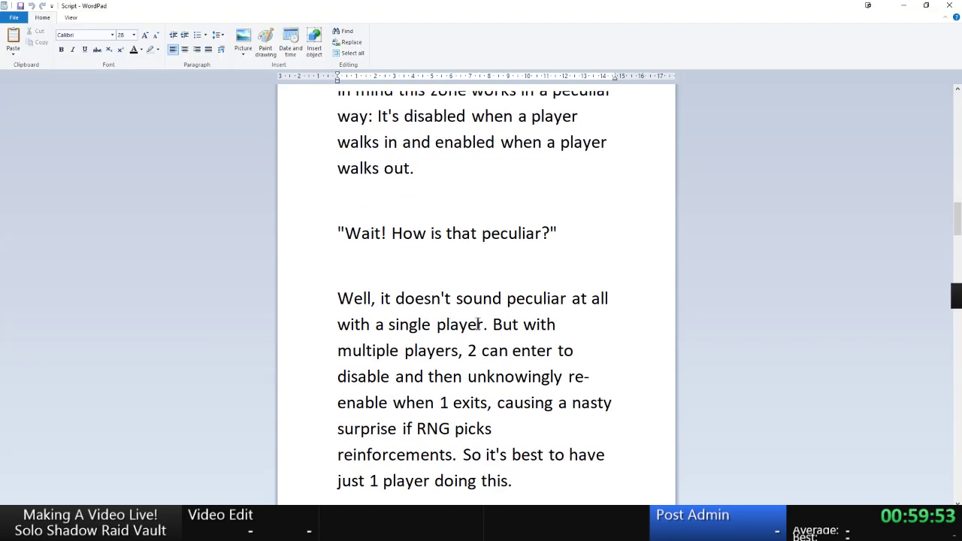
{"action": "left_click", "coordinate": [485, 324]}
{"action": "key", "text": "BackSpace"}
{"action": "left_click_drag", "start_coordinate": [489, 324], "coordinate": [337, 244]}
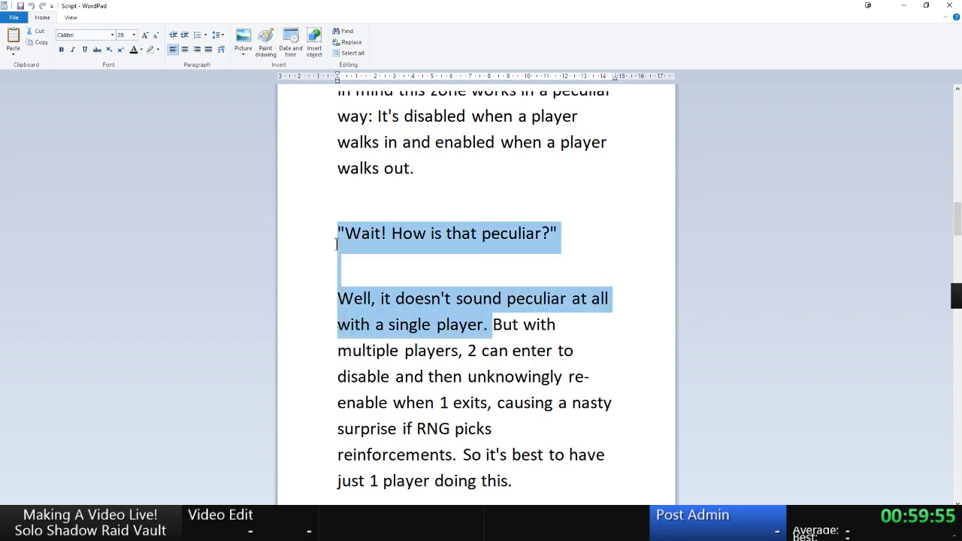
{"action": "key", "text": "alt+Tab"}
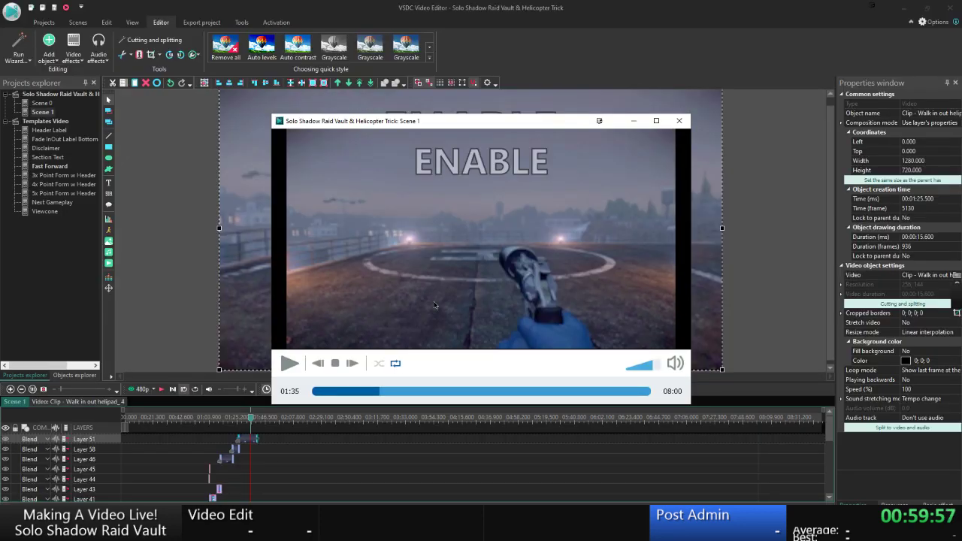
Preview Scene 1 within the Layer 51 ENABLE clip and pause around 01:29.
{"action": "key", "text": "Escape"}
{"action": "left_click", "coordinate": [269, 440]}
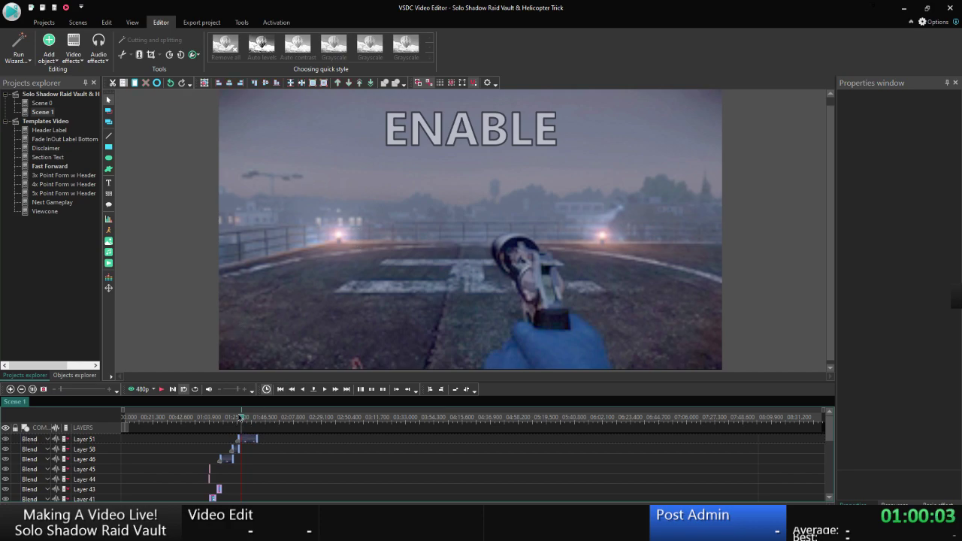
{"action": "left_click", "coordinate": [132, 389]}
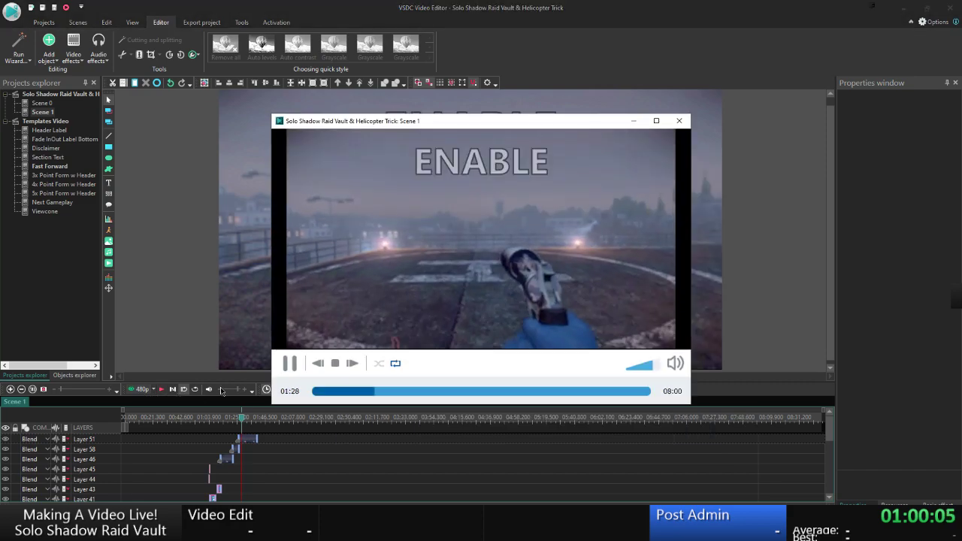
{"action": "left_click", "coordinate": [289, 363]}
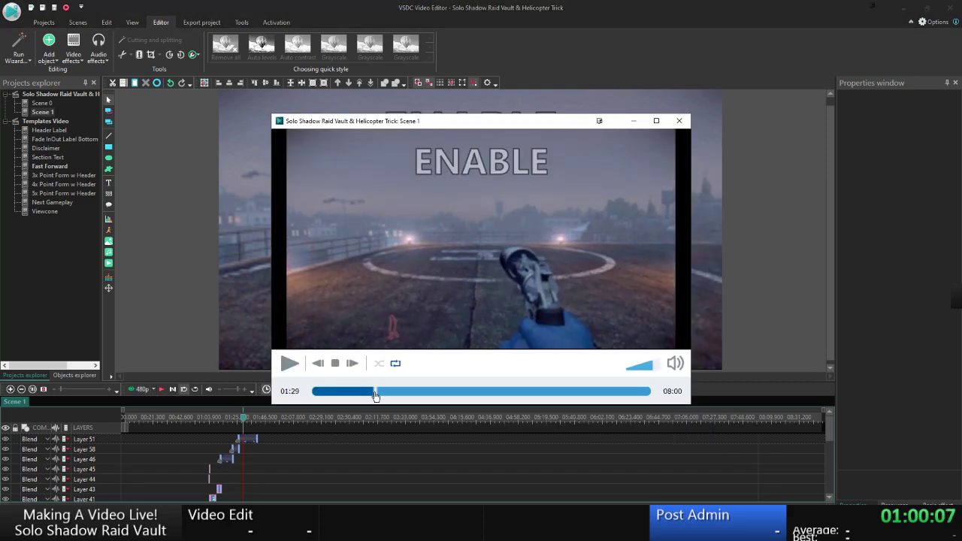
{"action": "left_click", "coordinate": [289, 366]}
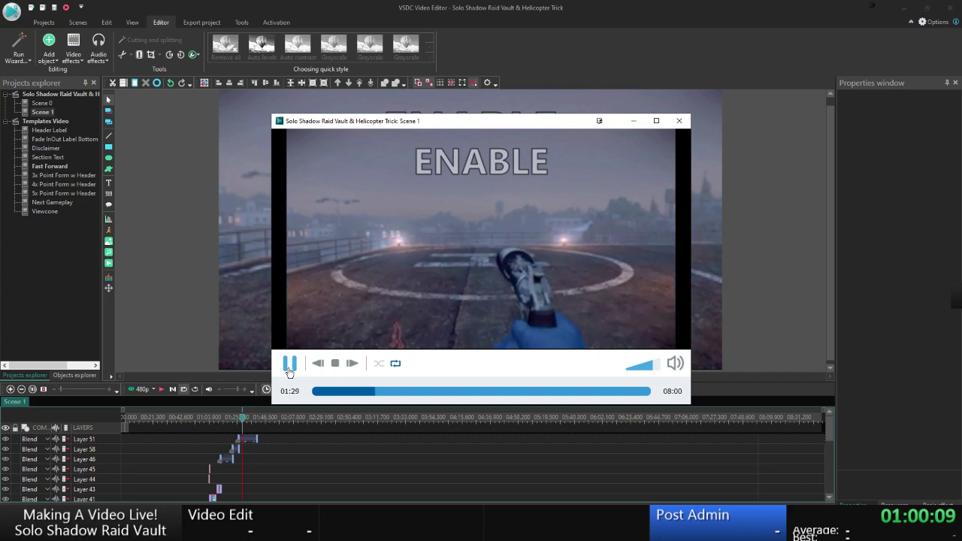
{"action": "left_click", "coordinate": [289, 366]}
{"action": "key", "text": "Escape"}
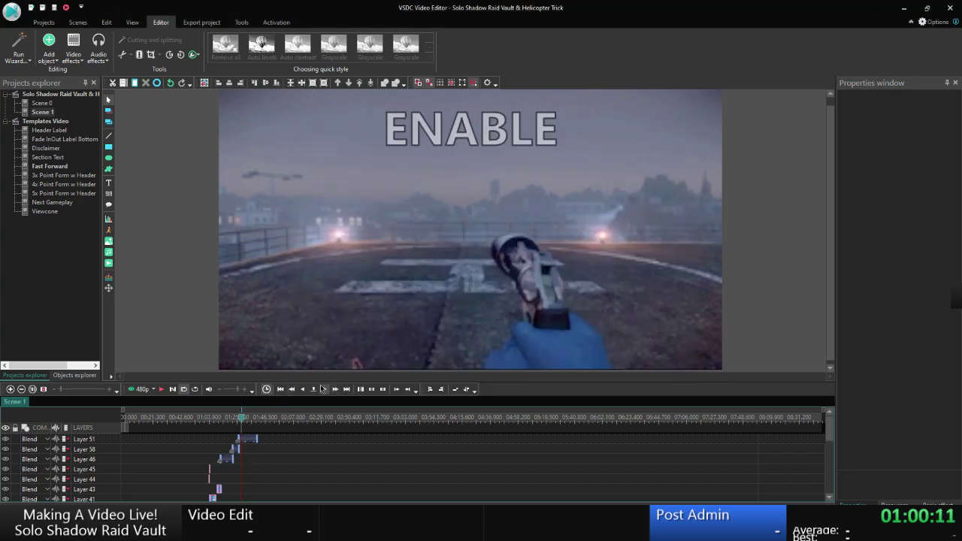
Set the timeline cursor position to 00:01:29.250.
{"action": "left_click", "coordinate": [321, 389]}
{"action": "double_click", "coordinate": [496, 258]}
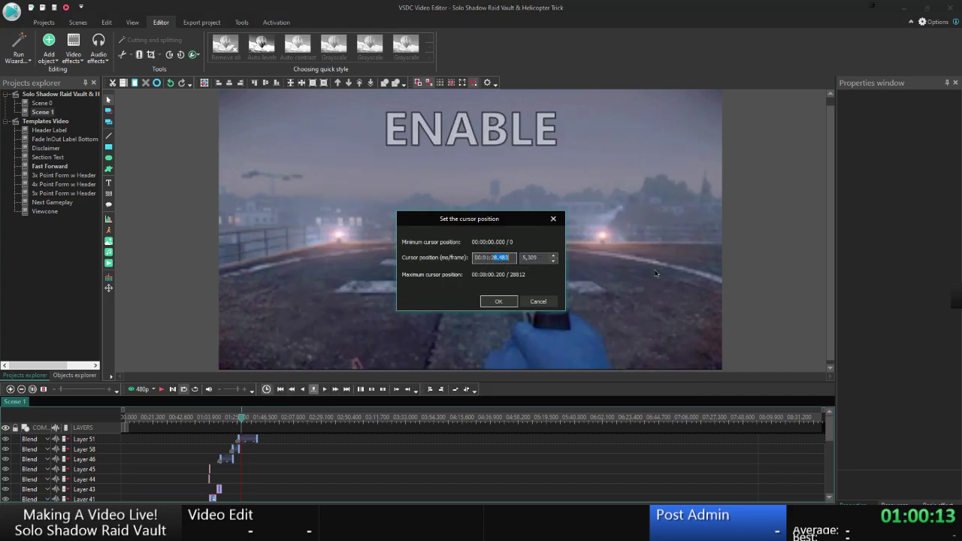
{"action": "type", "text": "9"}
{"action": "key", "text": "Return"}
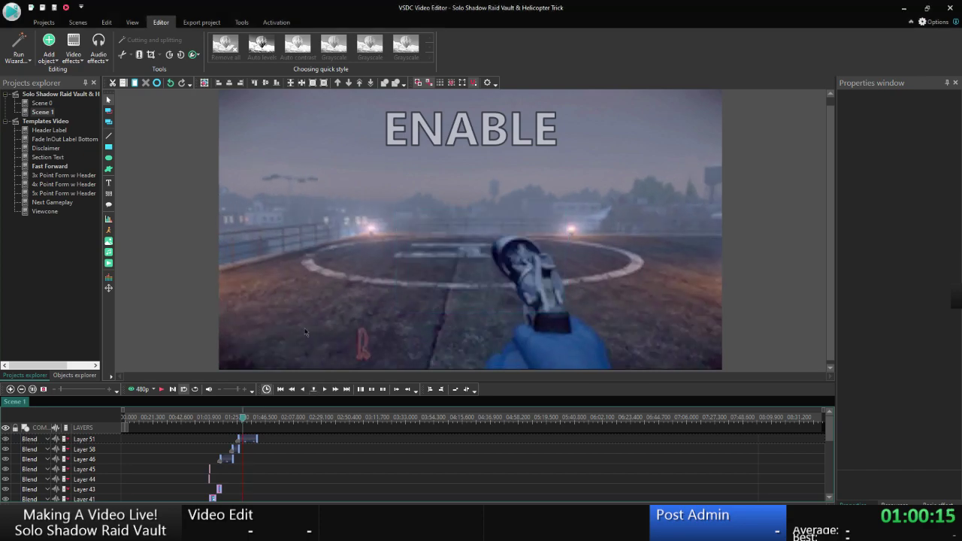
Add a "?" text object on a new layer from the cursor position, sized to the full 1280 × 720 frame and centered.
{"action": "right_click", "coordinate": [100, 186]}
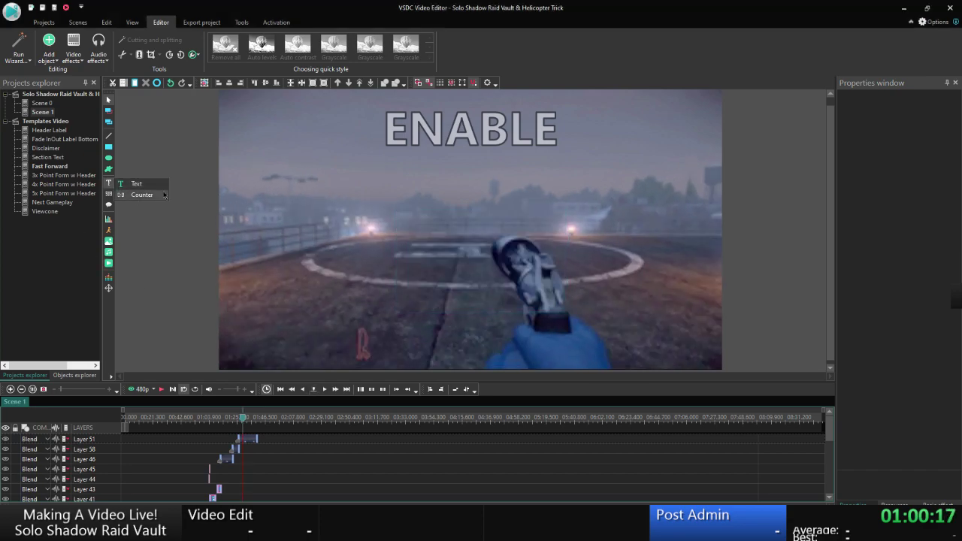
{"action": "left_click", "coordinate": [138, 195]}
{"action": "left_click", "coordinate": [573, 316]}
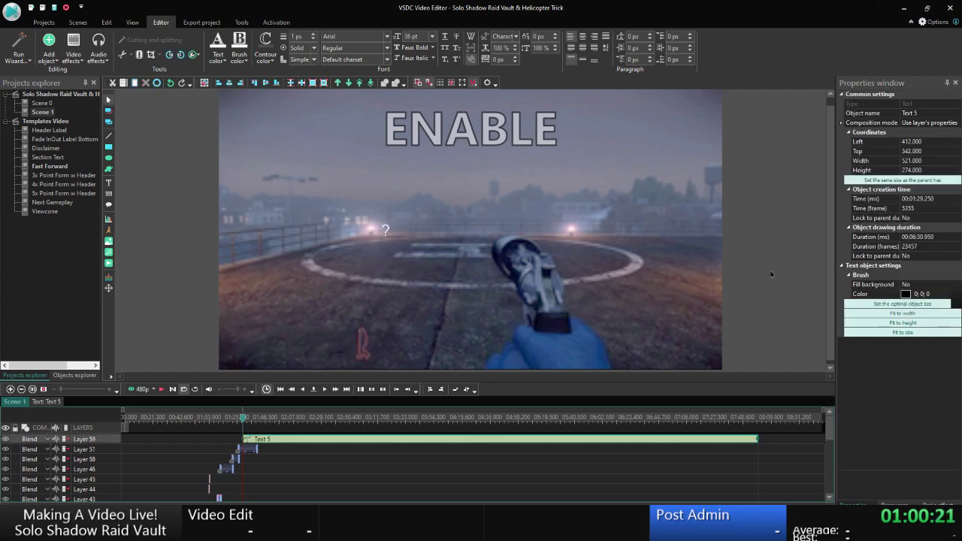
{"action": "left_click", "coordinate": [466, 300]}
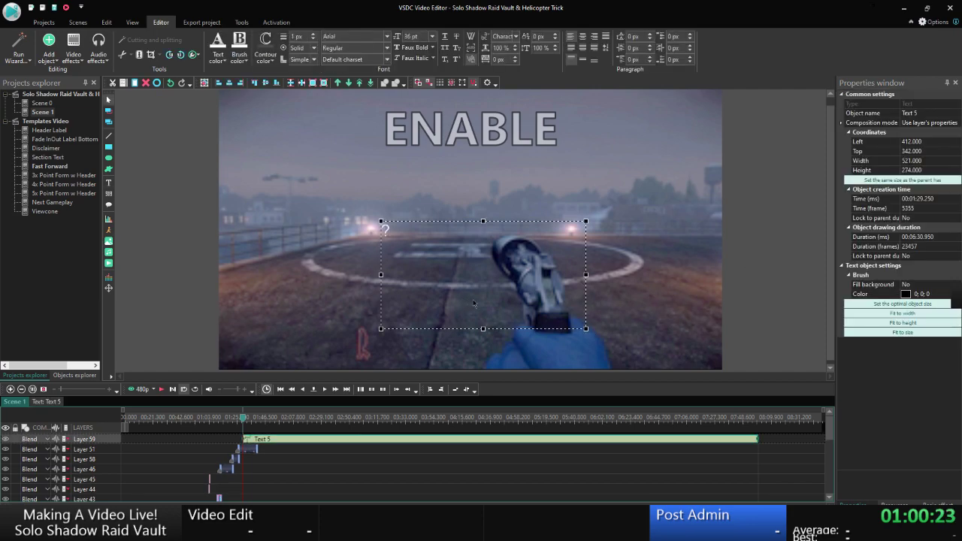
{"action": "left_click", "coordinate": [929, 181]}
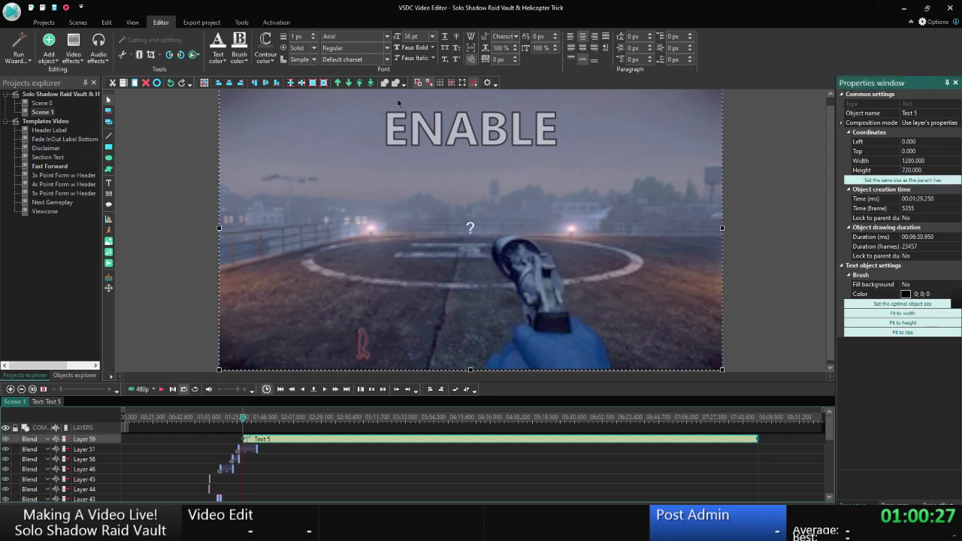
Set the question mark's font to TGL 0-1451 Engschrift and its size to 512 pt.
{"action": "left_click", "coordinate": [342, 36]}
{"action": "type", "text": "TGL 0-1451 Engschrift"}
{"action": "key", "text": "Return"}
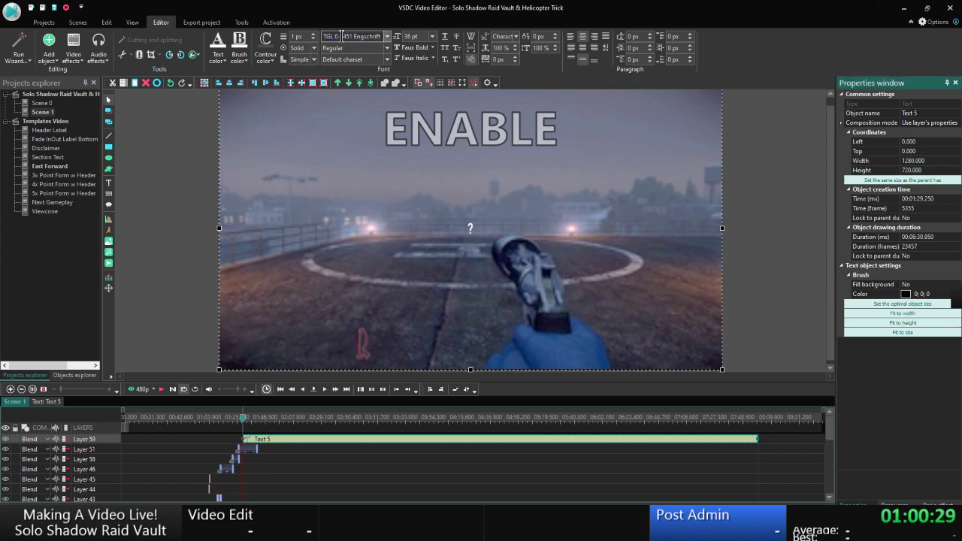
{"action": "left_click", "coordinate": [432, 36]}
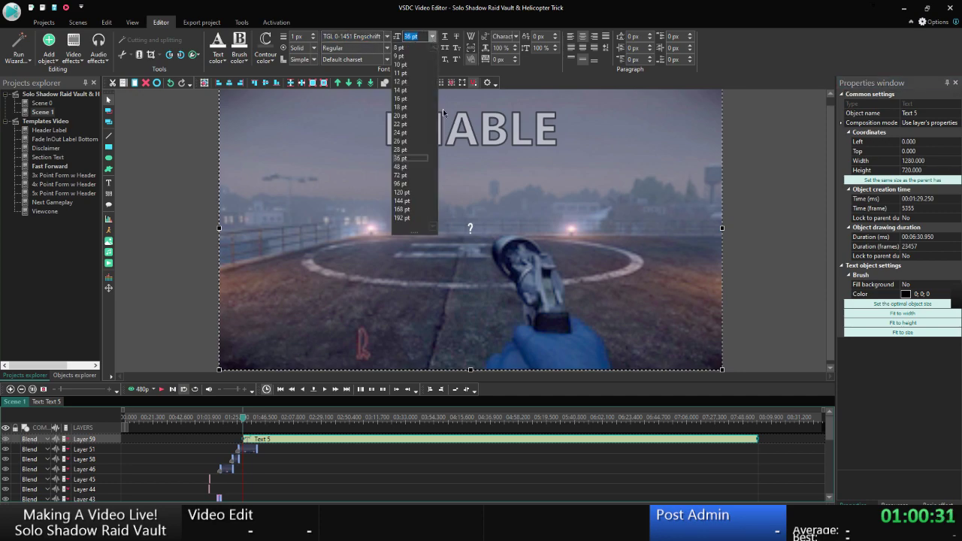
{"action": "left_click", "coordinate": [409, 221]}
{"action": "left_click", "coordinate": [432, 38]}
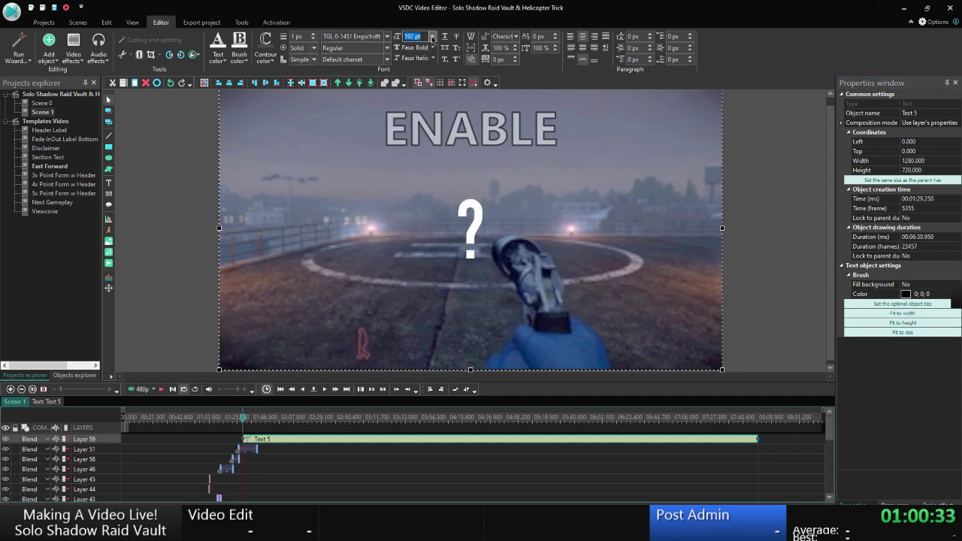
{"action": "type", "text": "256"}
{"action": "key", "text": "Return"}
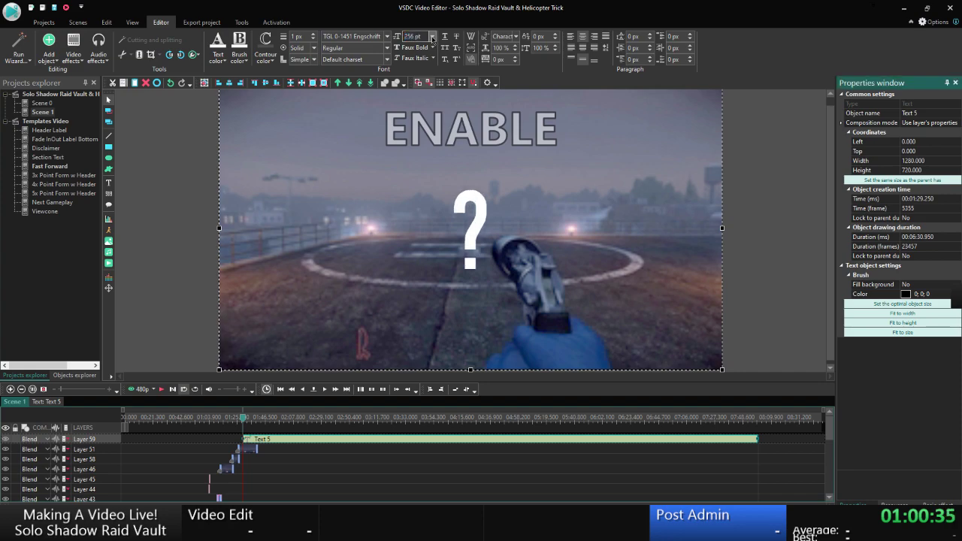
{"action": "left_click", "coordinate": [432, 38]}
{"action": "type", "text": "51"}
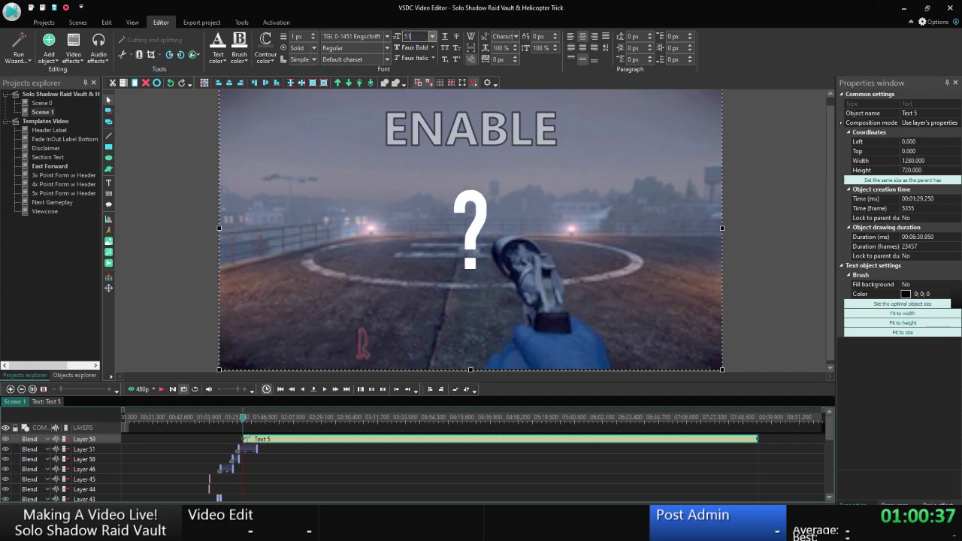
{"action": "type", "text": "2"}
{"action": "key", "text": "Return"}
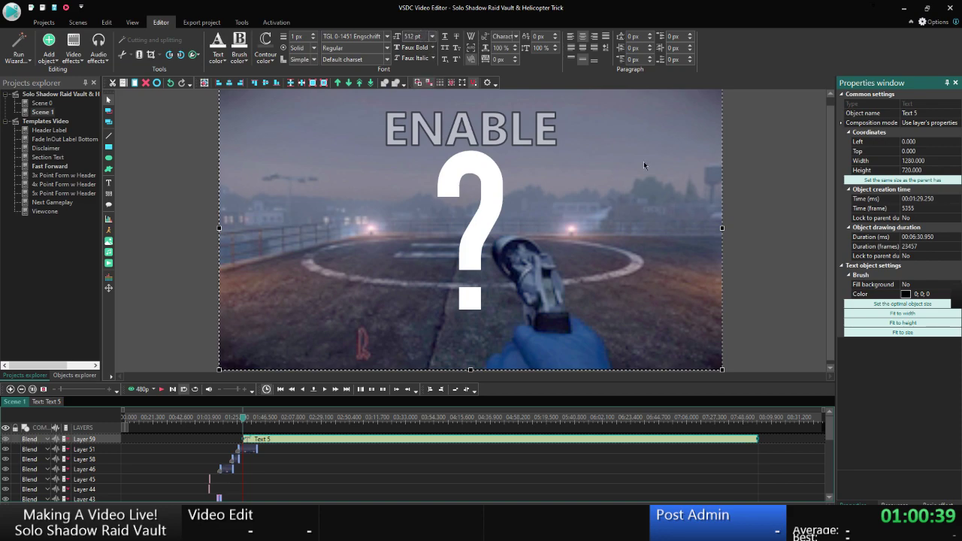
Give the question mark a black contour 5 px thick.
{"action": "left_click", "coordinate": [266, 56]}
{"action": "left_click", "coordinate": [266, 107]}
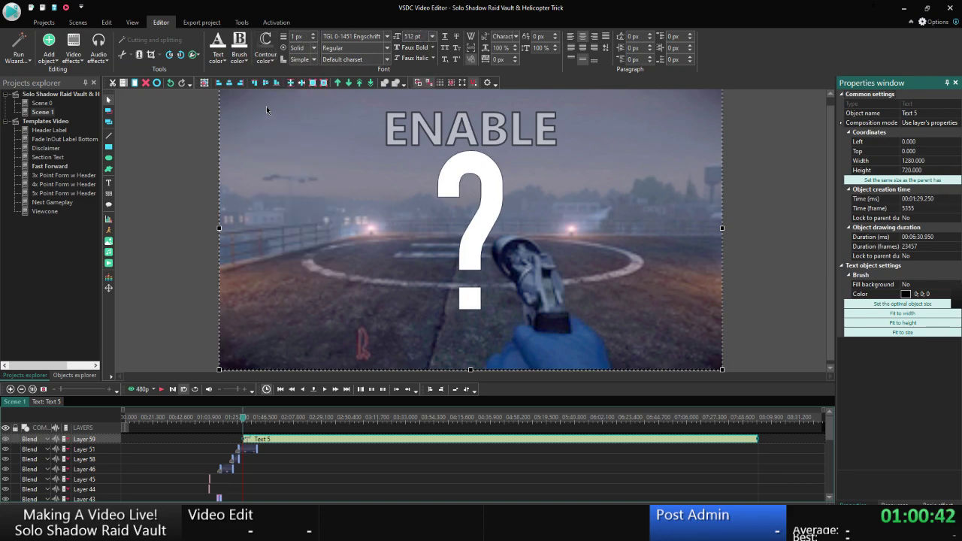
{"action": "left_click", "coordinate": [313, 34]}
{"action": "left_click", "coordinate": [313, 35]}
{"action": "left_click", "coordinate": [312, 35]}
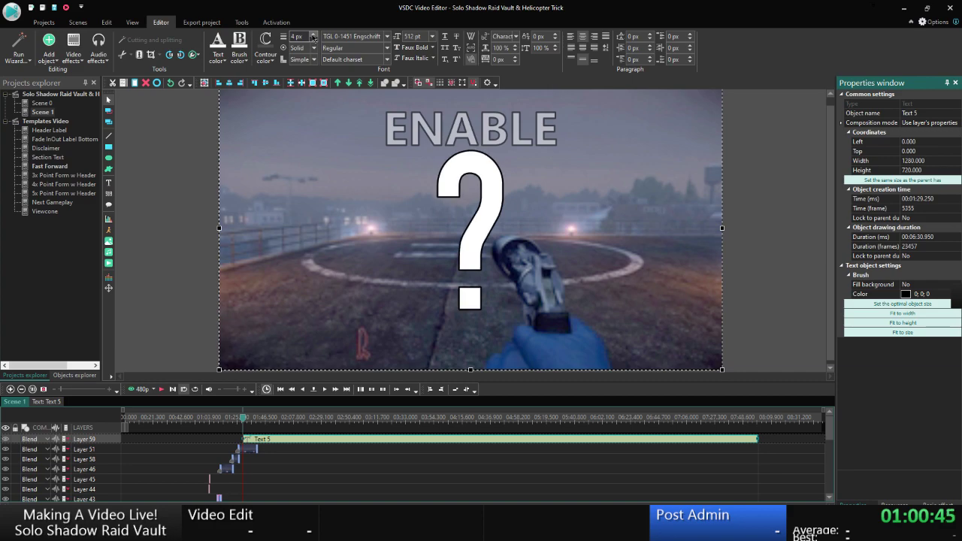
{"action": "left_click", "coordinate": [312, 34]}
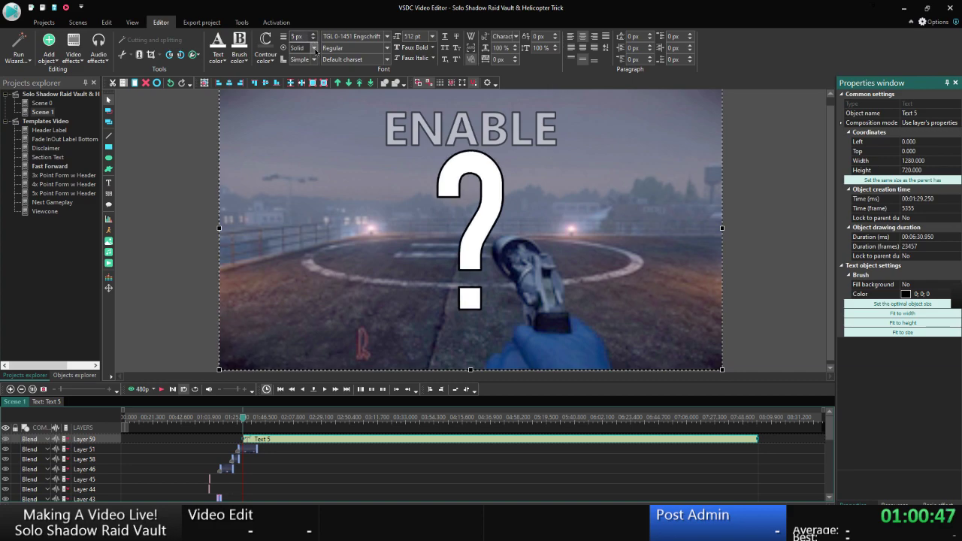
{"action": "left_click", "coordinate": [786, 179]}
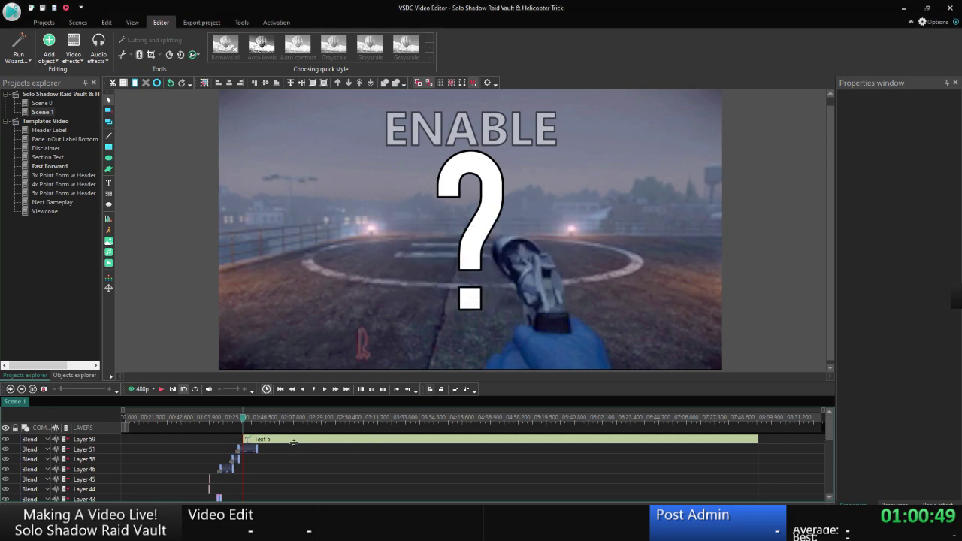
Preview Scene 1 from the DISABLE clip until the question mark shows over the ENABLE clip.
{"action": "left_click_drag", "start_coordinate": [244, 425], "coordinate": [235, 425]}
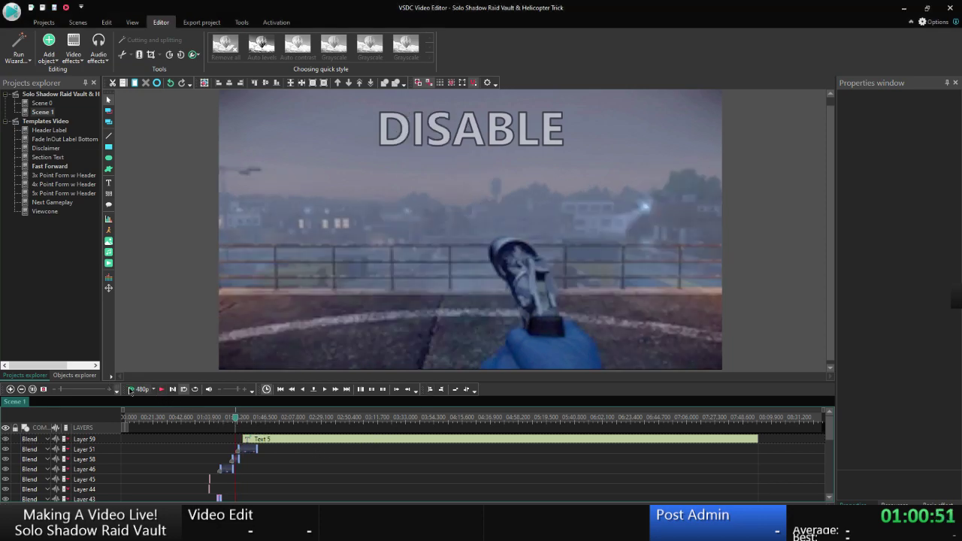
{"action": "left_click", "coordinate": [139, 390]}
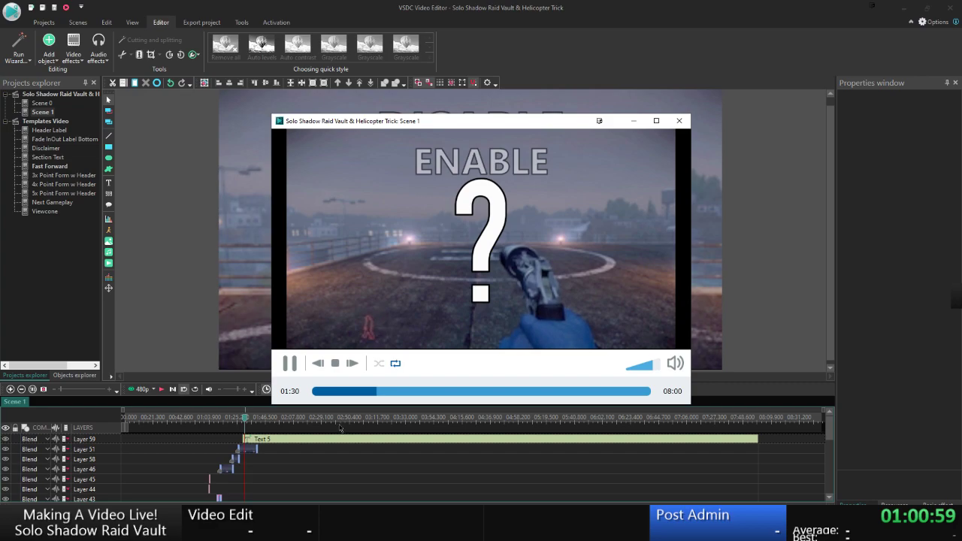
{"action": "key", "text": "Escape"}
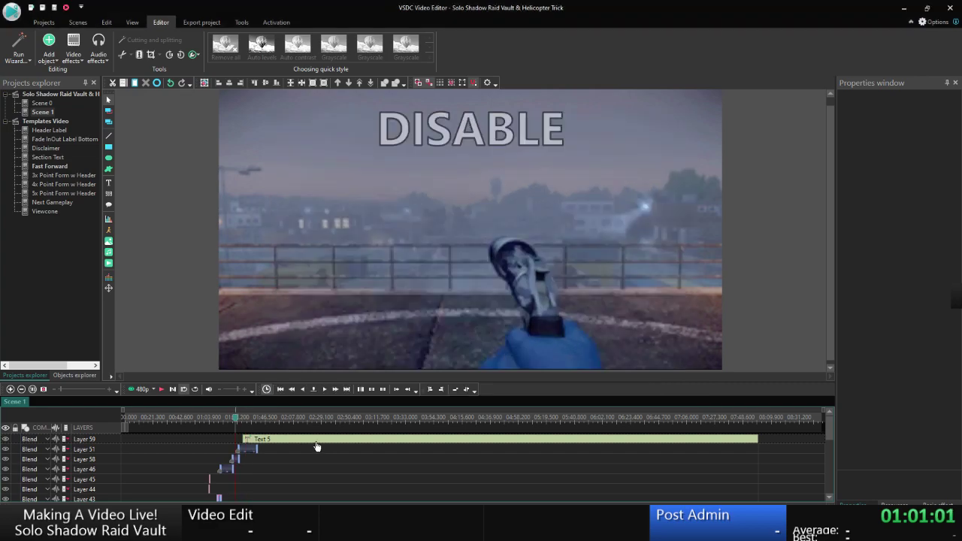
{"action": "right_click", "coordinate": [286, 439]}
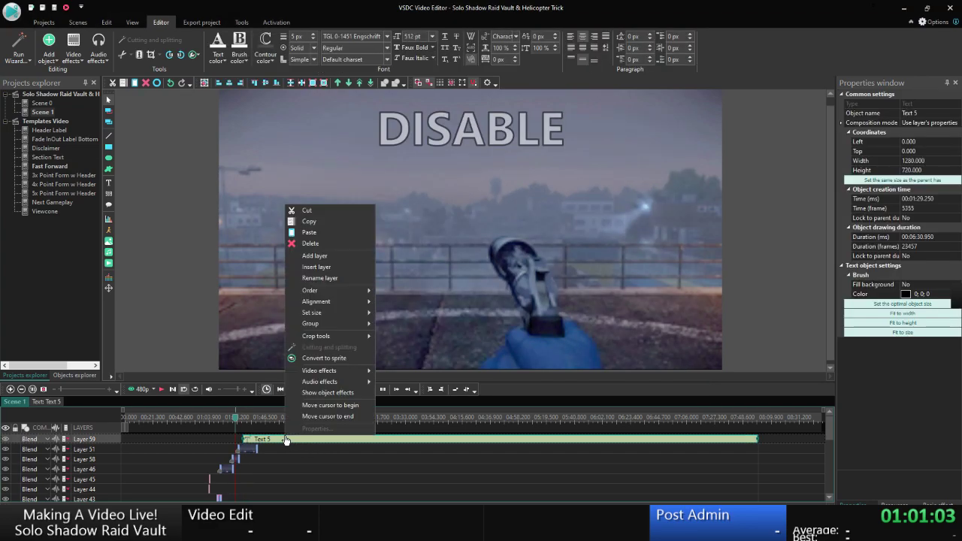
{"action": "left_click", "coordinate": [312, 404]}
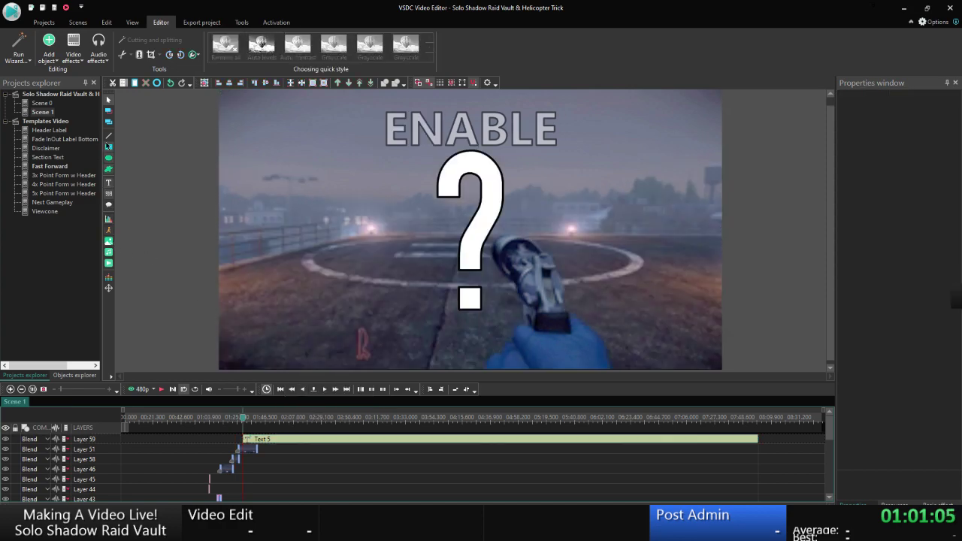
{"action": "left_click", "coordinate": [108, 148]}
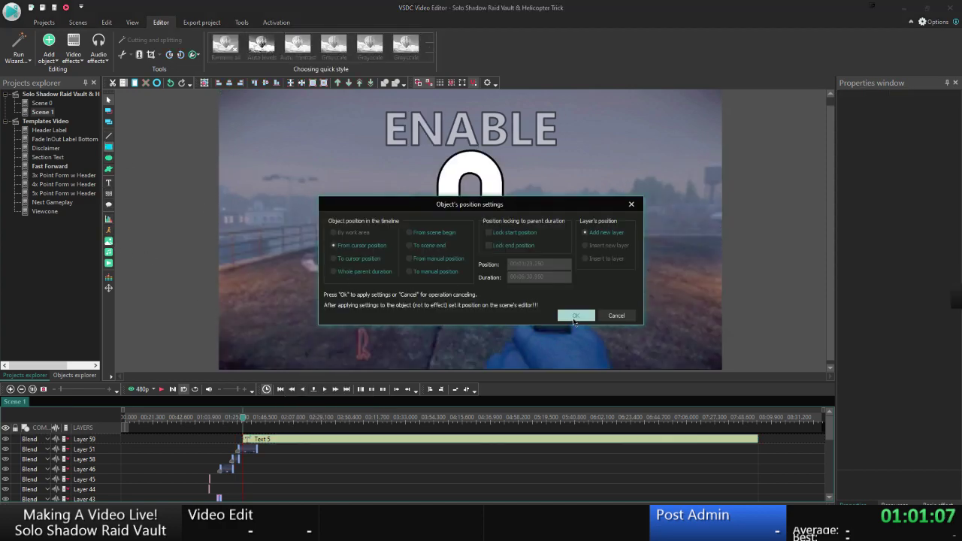
{"action": "left_click", "coordinate": [576, 317]}
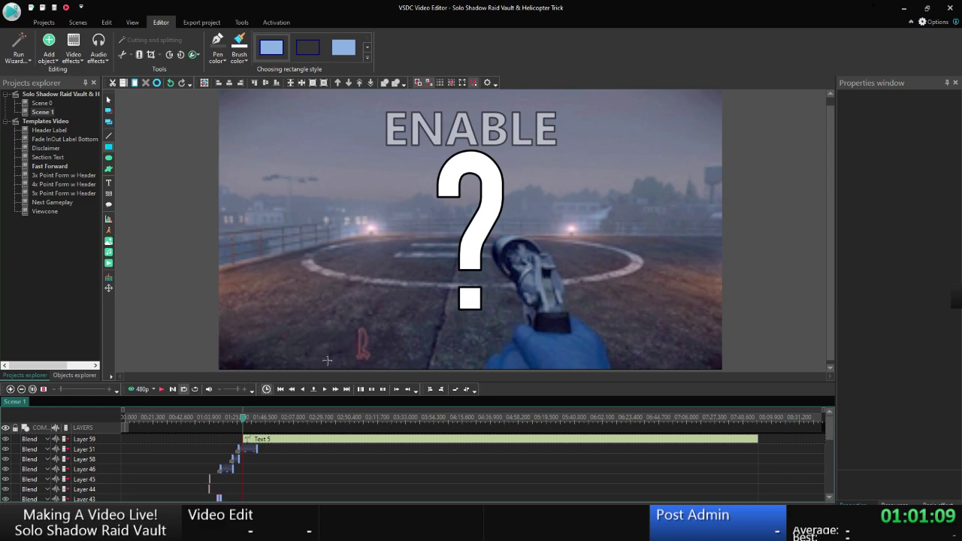
Inspect the objects inside the Layer 51 clip, then those inside the Layer 42 checkmark image, and return to Scene 1.
{"action": "double_click", "coordinate": [253, 456]}
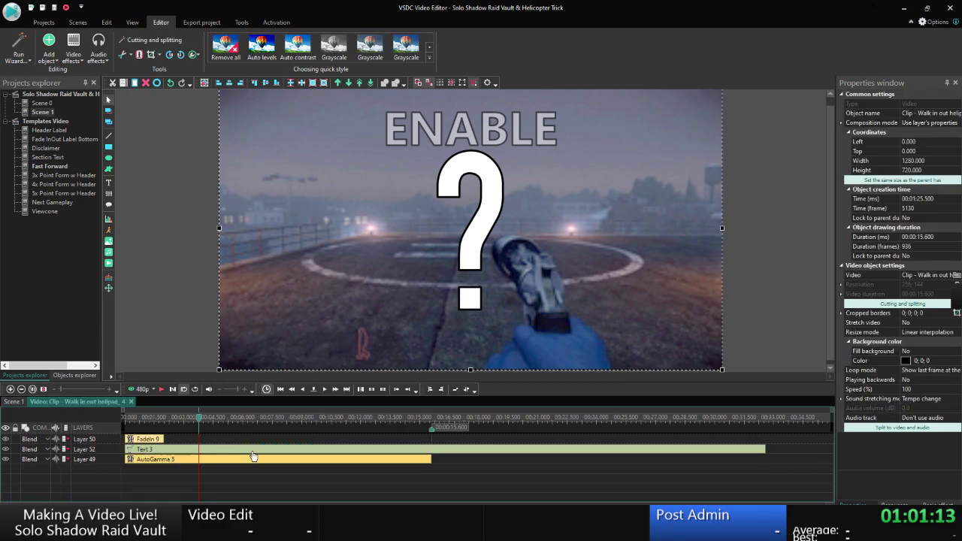
{"action": "left_click", "coordinate": [12, 402]}
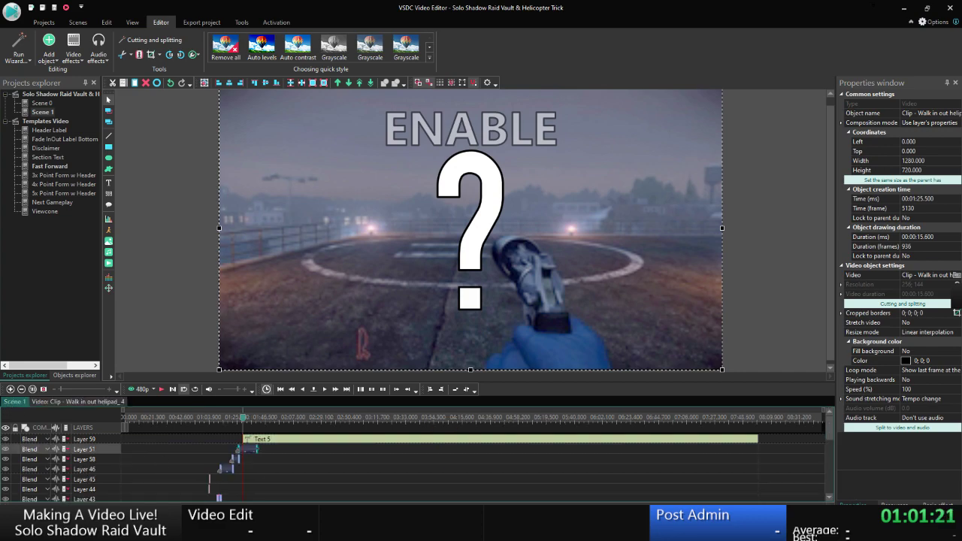
{"action": "scroll", "coordinate": [831, 501], "scroll_direction": "down", "scroll_amount": 1}
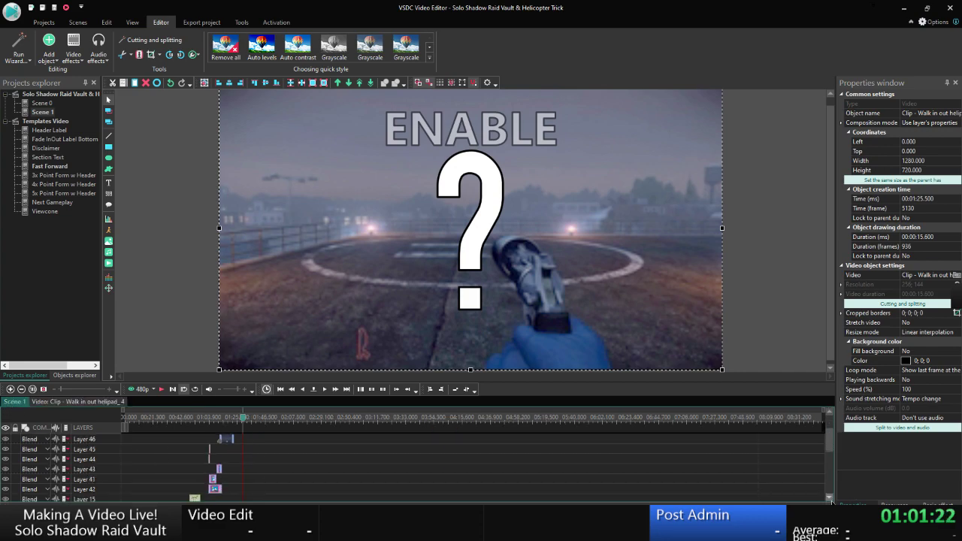
{"action": "left_click", "coordinate": [78, 489]}
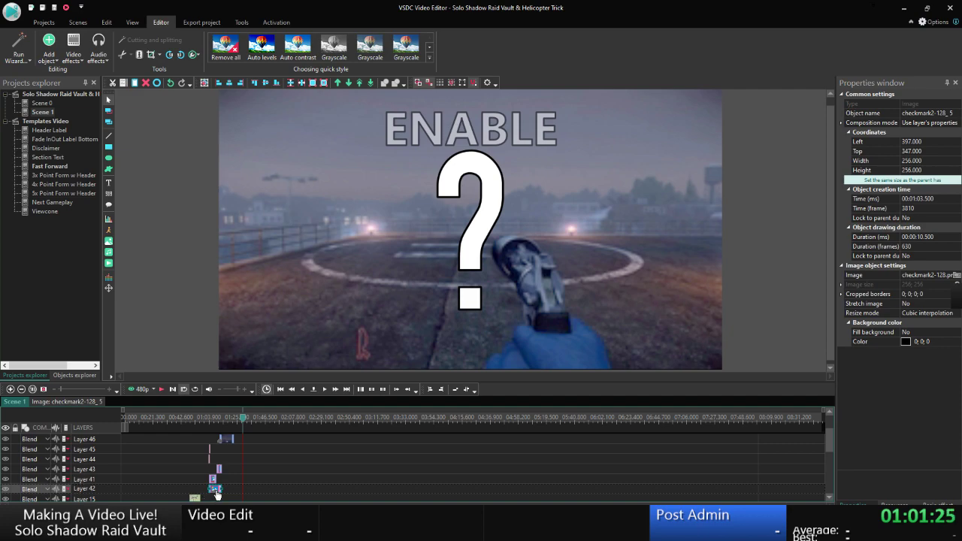
{"action": "double_click", "coordinate": [216, 490]}
{"action": "left_click", "coordinate": [25, 402]}
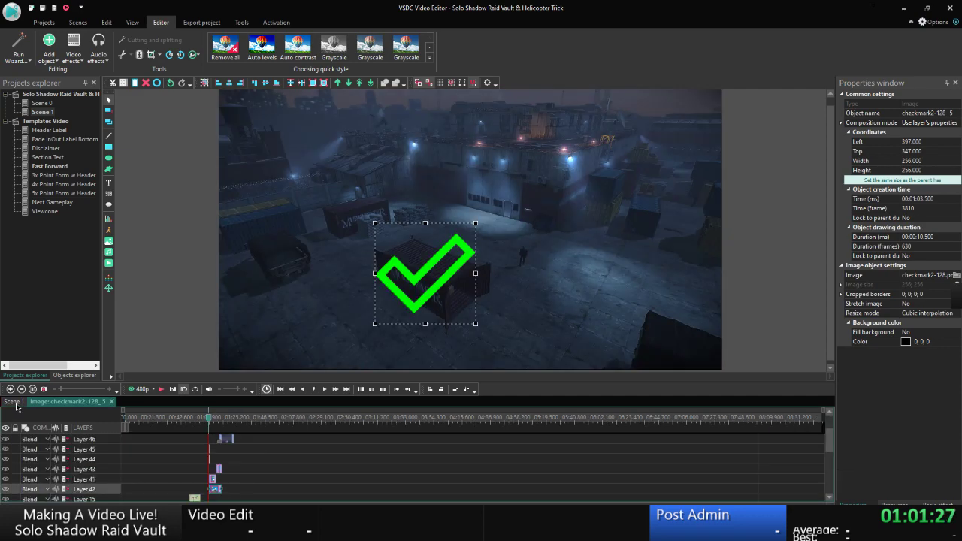
Copy the AutoGammaInv and BoxBlur effects from inside the Bain text enter compound clip.
{"action": "scroll", "coordinate": [276, 476], "scroll_direction": "down", "scroll_amount": 5}
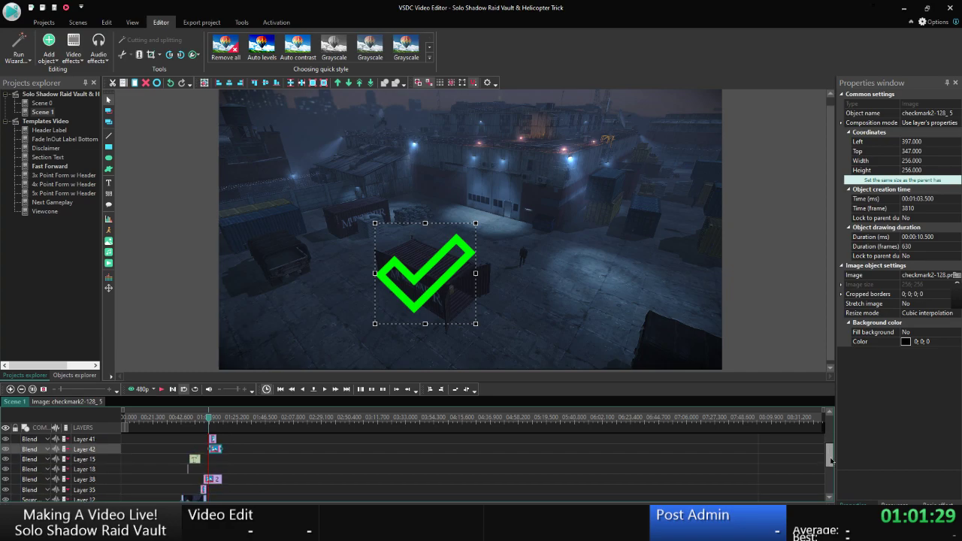
{"action": "left_click", "coordinate": [216, 494]}
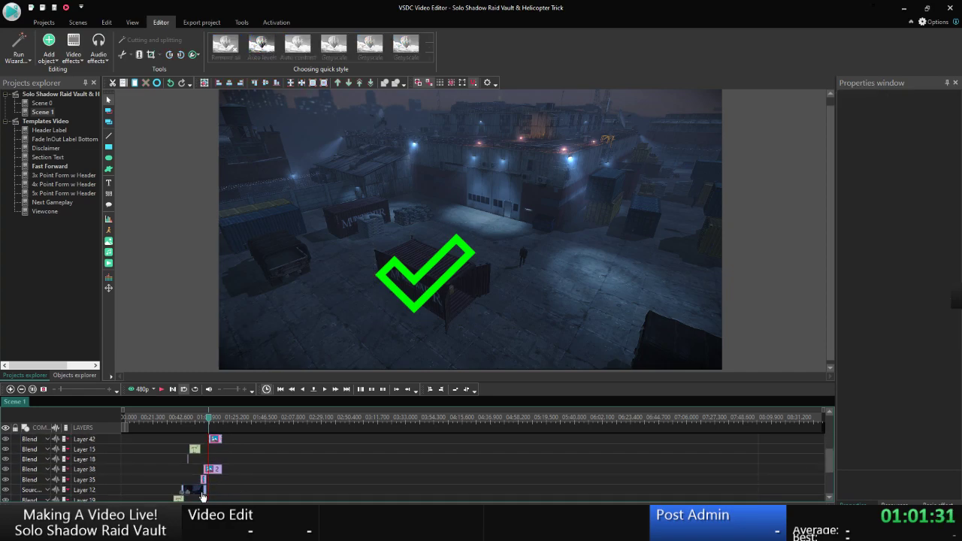
{"action": "double_click", "coordinate": [202, 496]}
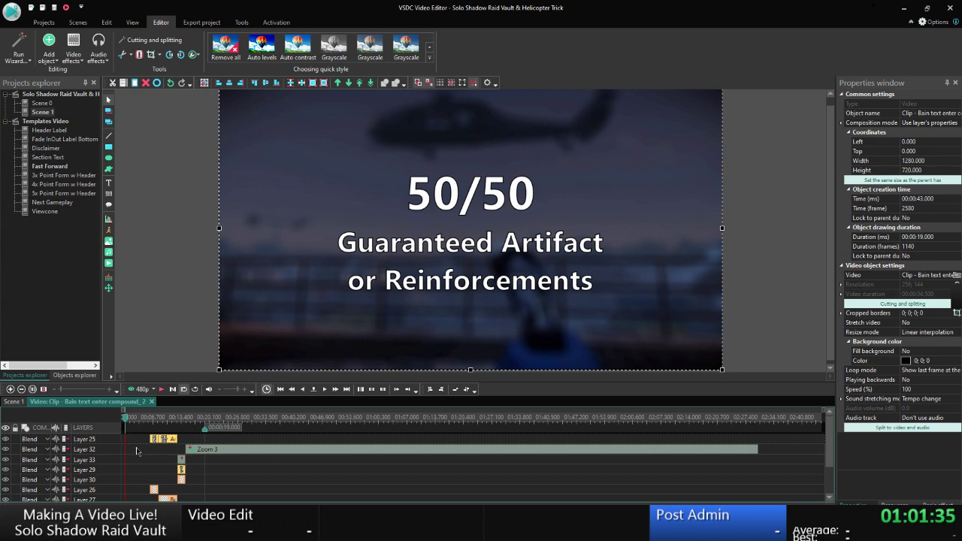
{"action": "left_click", "coordinate": [167, 442]}
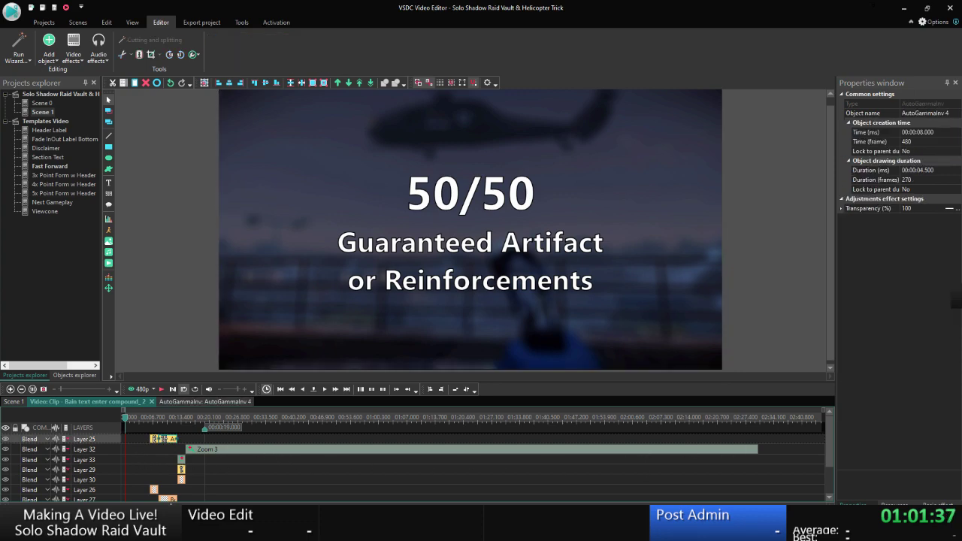
{"action": "key", "text": "Delete"}
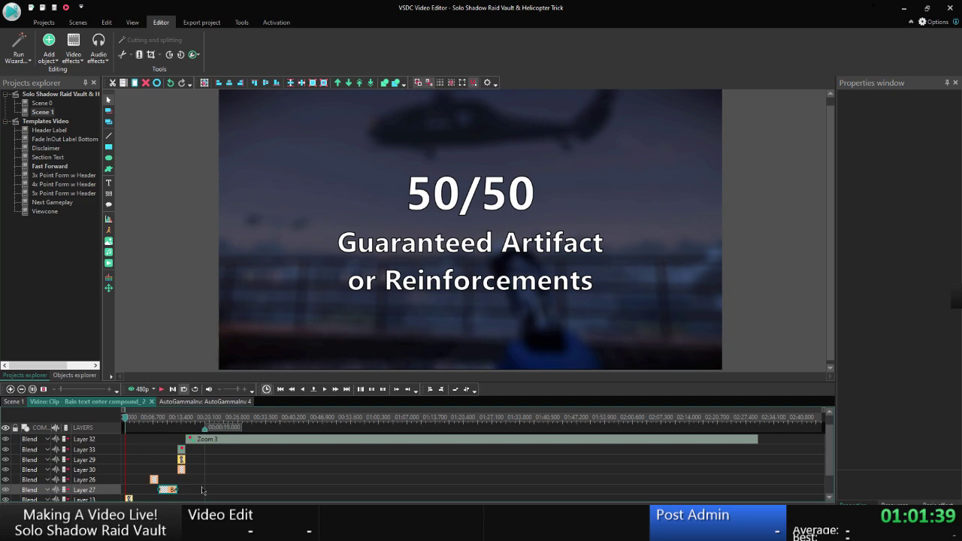
Paste the copied AutoGammaInv and BoxBlur effects inside the Walk in out helipad clip of Scene 1.
{"action": "left_click", "coordinate": [16, 402]}
{"action": "left_click", "coordinate": [324, 460]}
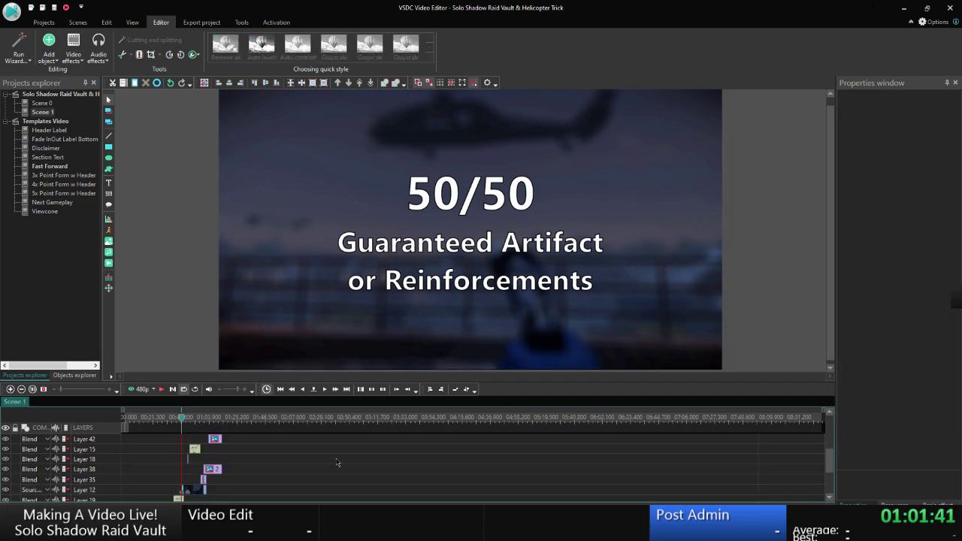
{"action": "left_click_drag", "start_coordinate": [829, 458], "coordinate": [829, 404]}
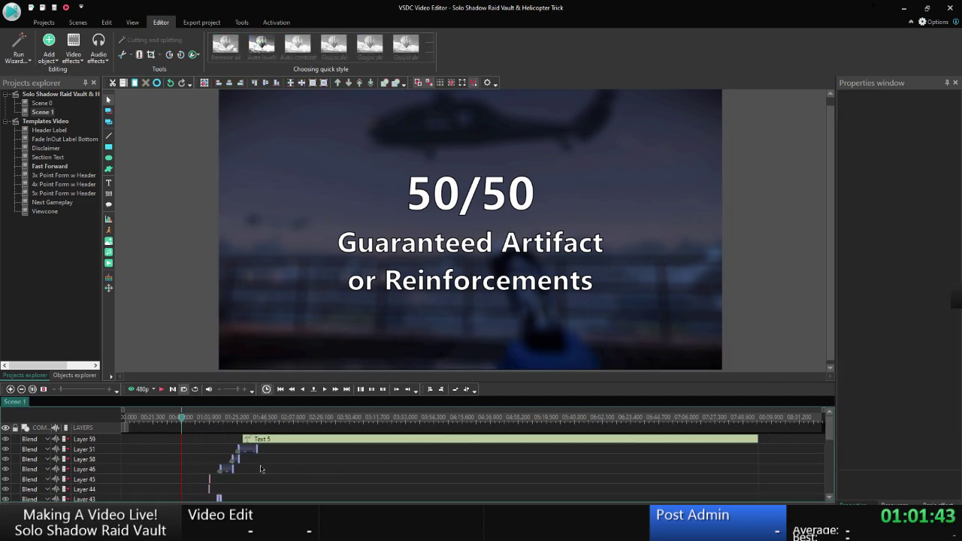
{"action": "double_click", "coordinate": [245, 452]}
{"action": "key", "text": "ctrl+v"}
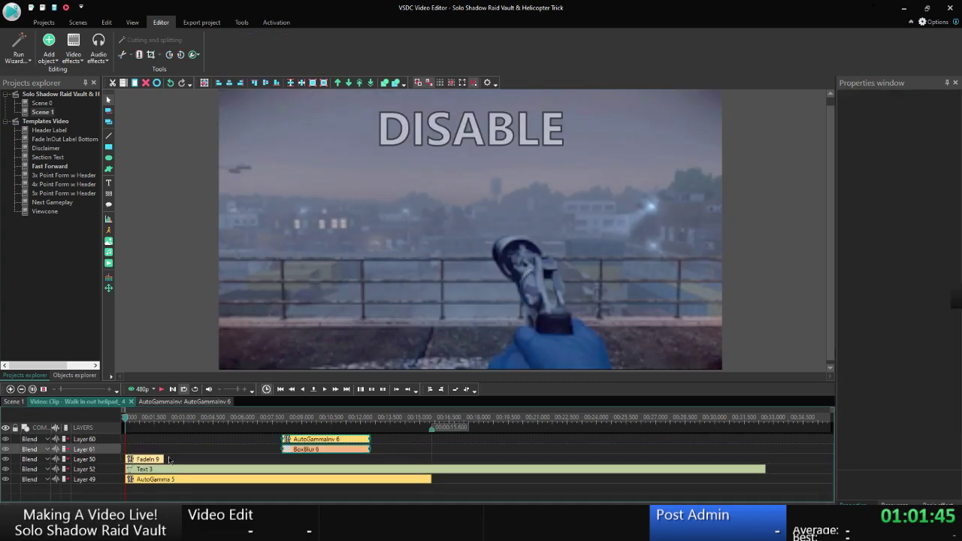
Move the starts of the helipad clip's AutoGammaInv and BoxBlur effects to where the question-mark text begins in Scene 1.
{"action": "left_click", "coordinate": [14, 402]}
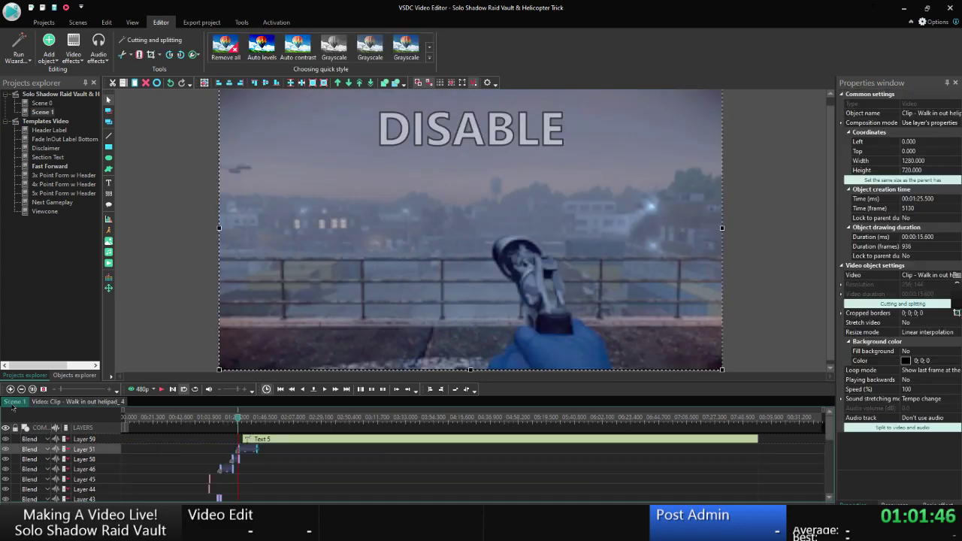
{"action": "right_click", "coordinate": [266, 440]}
{"action": "left_click", "coordinate": [298, 409]}
{"action": "left_click", "coordinate": [250, 449]}
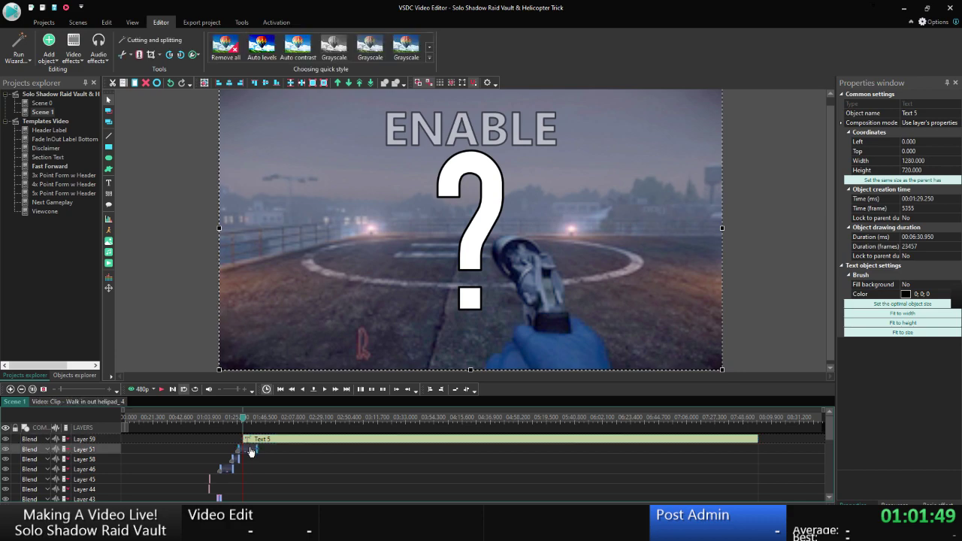
{"action": "double_click", "coordinate": [250, 450]}
{"action": "left_click", "coordinate": [299, 460]}
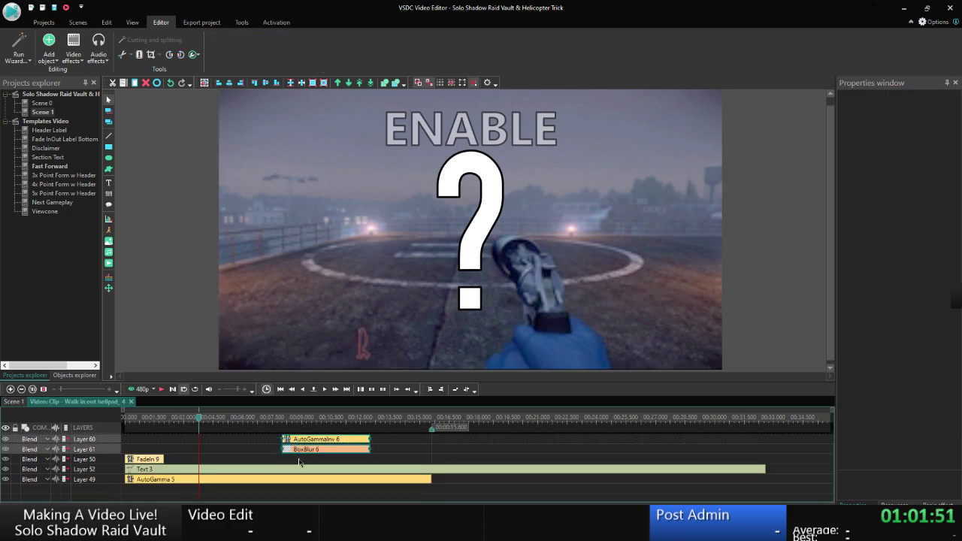
{"action": "left_click_drag", "start_coordinate": [280, 439], "coordinate": [198, 462]}
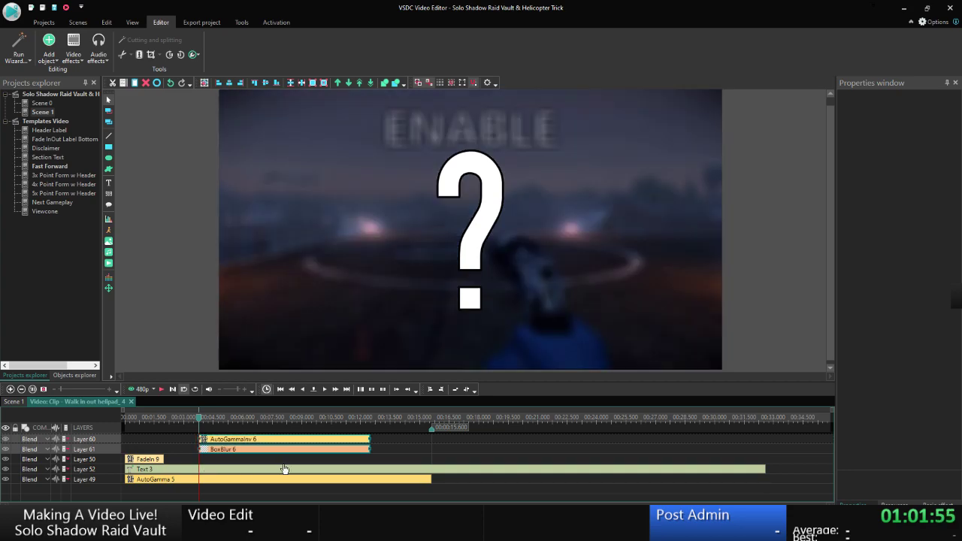
Extend both AutoGammaInv and BoxBlur effects to the end of the helipad clip and return to Scene 1.
{"action": "left_click", "coordinate": [387, 443]}
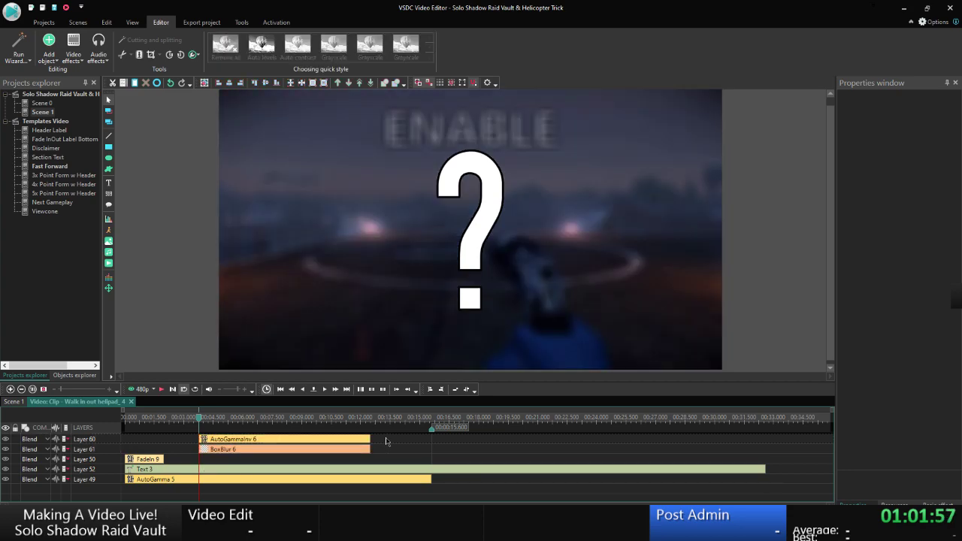
{"action": "left_click", "coordinate": [368, 442]}
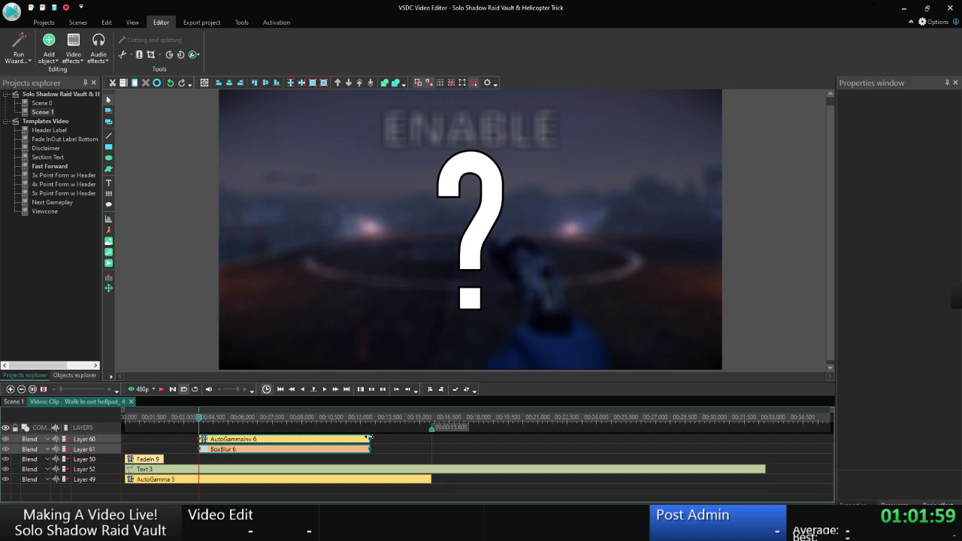
{"action": "left_click_drag", "start_coordinate": [370, 437], "coordinate": [426, 439]}
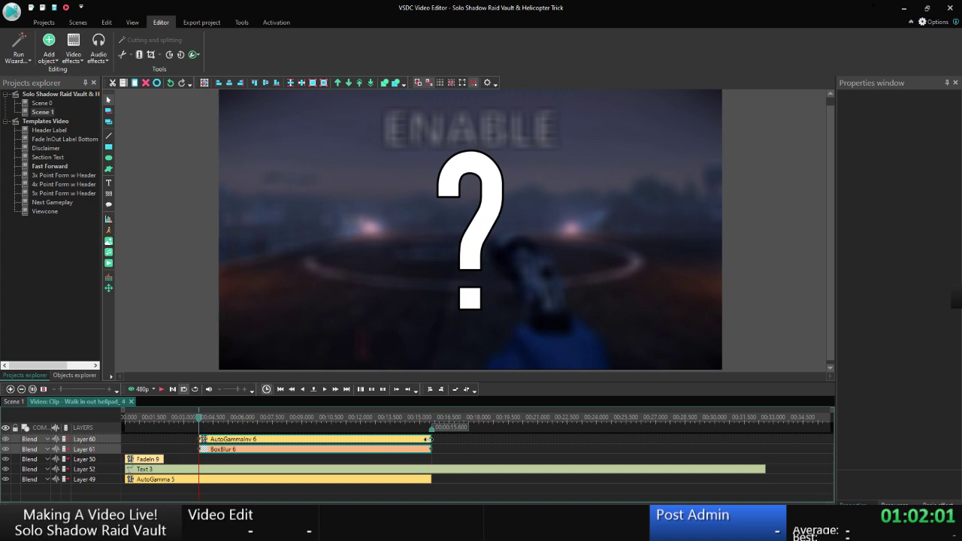
{"action": "double_click", "coordinate": [168, 435]}
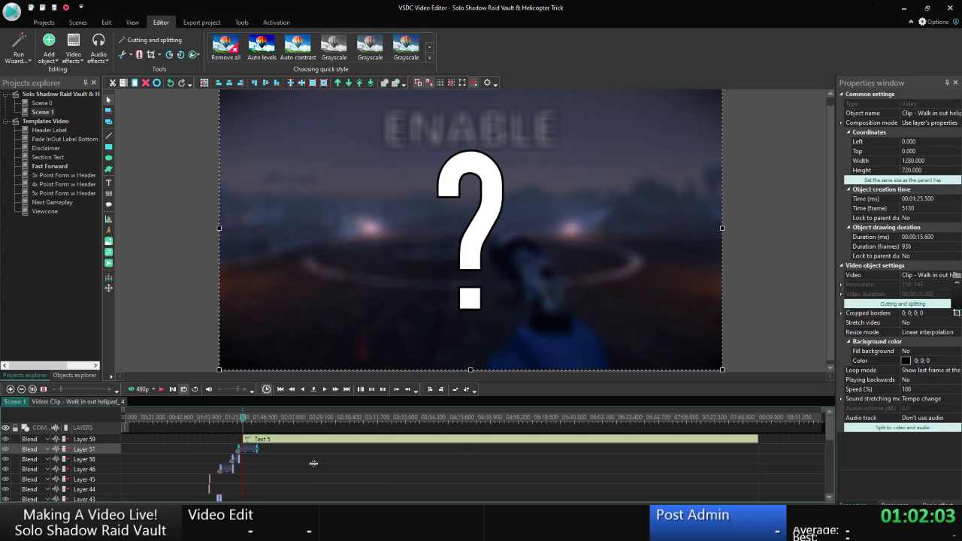
{"action": "left_click", "coordinate": [280, 451]}
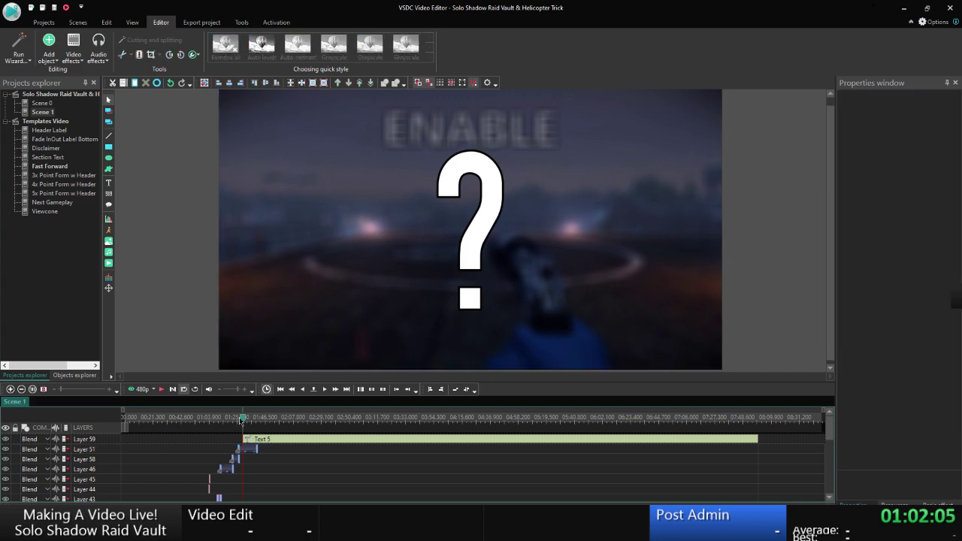
Preview Scene 1 from about 01:17 through the DISABLE and ENABLE section, pausing at about 01:37.
{"action": "left_click", "coordinate": [237, 421]}
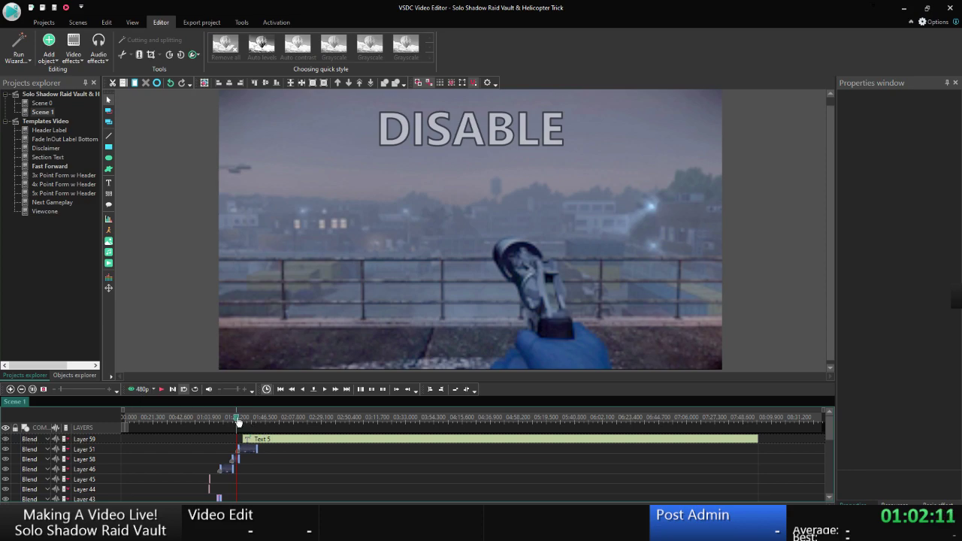
{"action": "left_click_drag", "start_coordinate": [237, 422], "coordinate": [226, 420]}
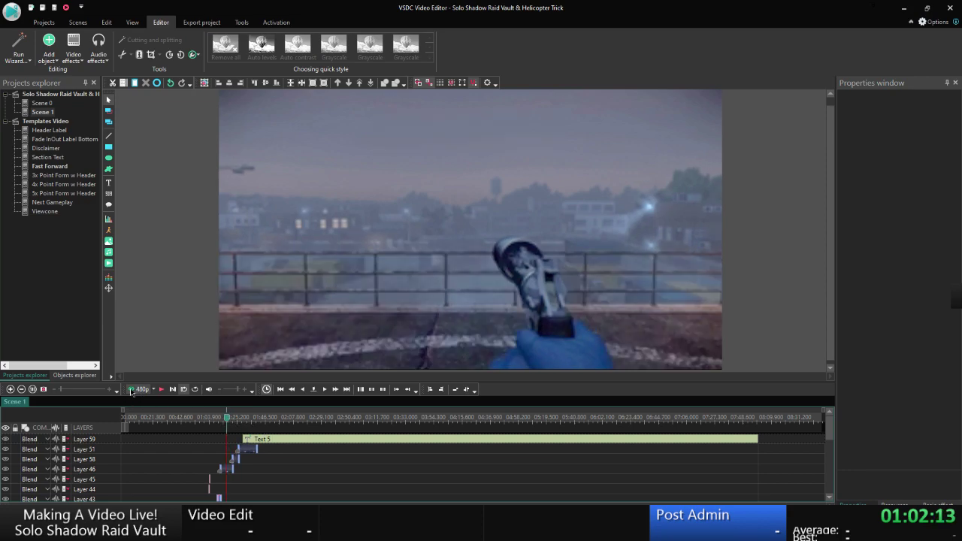
{"action": "left_click", "coordinate": [132, 389]}
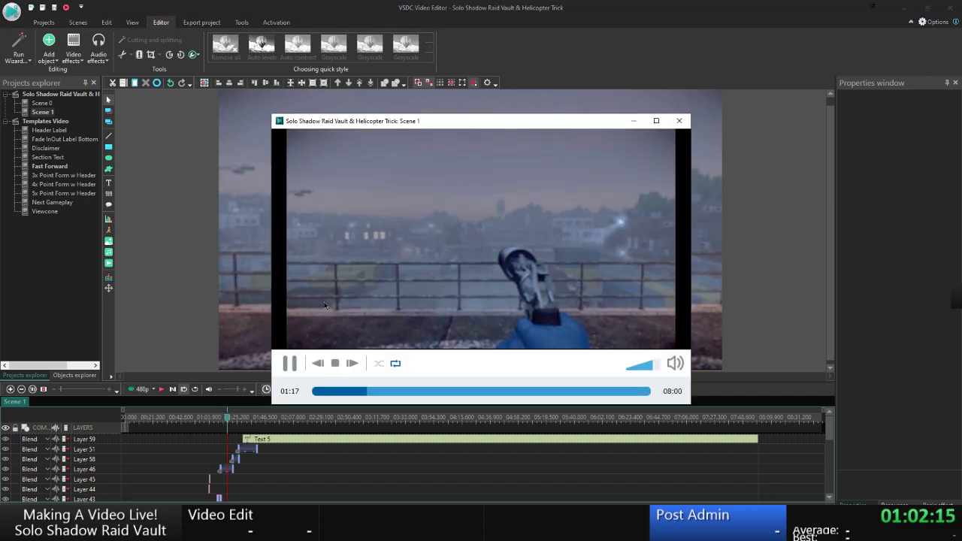
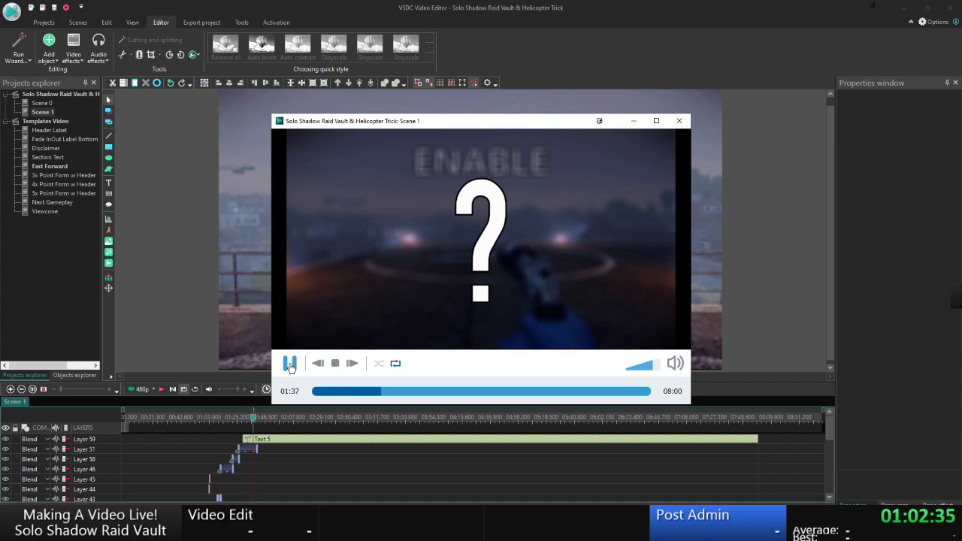
{"action": "left_click", "coordinate": [290, 363]}
Switch to the storyboard PDF in Acrobat Reader, review the Disable and Enable helipad sketches, and return to the VSDC preview.
{"action": "key", "text": "alt+Tab"}
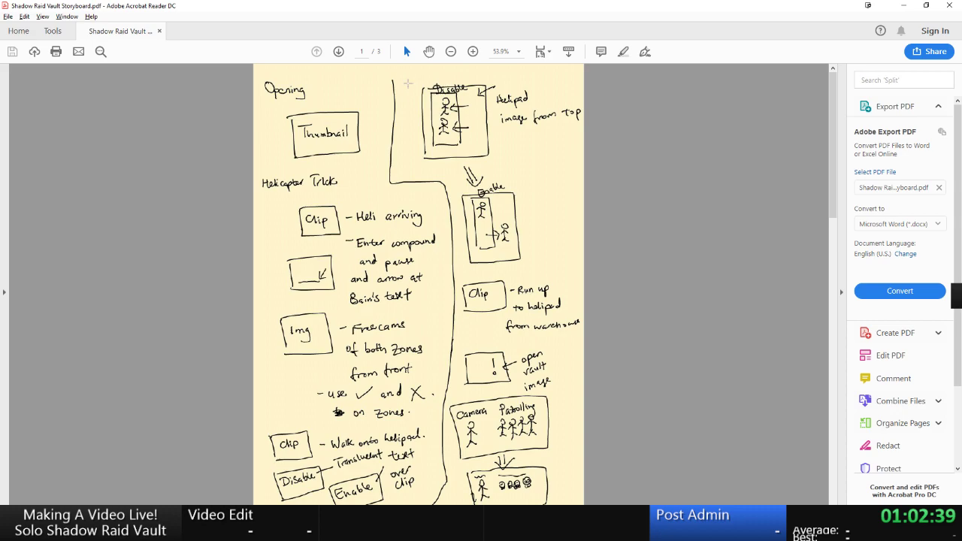
{"action": "left_click_drag", "start_coordinate": [408, 82], "coordinate": [562, 253]}
{"action": "left_click", "coordinate": [624, 175]}
{"action": "key", "text": "alt+Tab"}
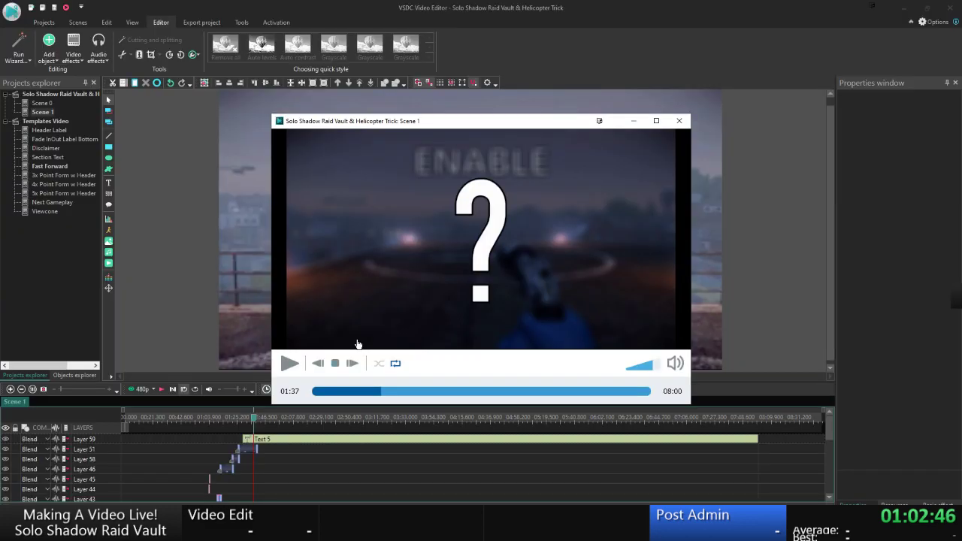
Replay the preview from about 01:29, where the question mark appears, and pause it.
{"action": "left_click", "coordinate": [377, 391]}
{"action": "left_click", "coordinate": [289, 364]}
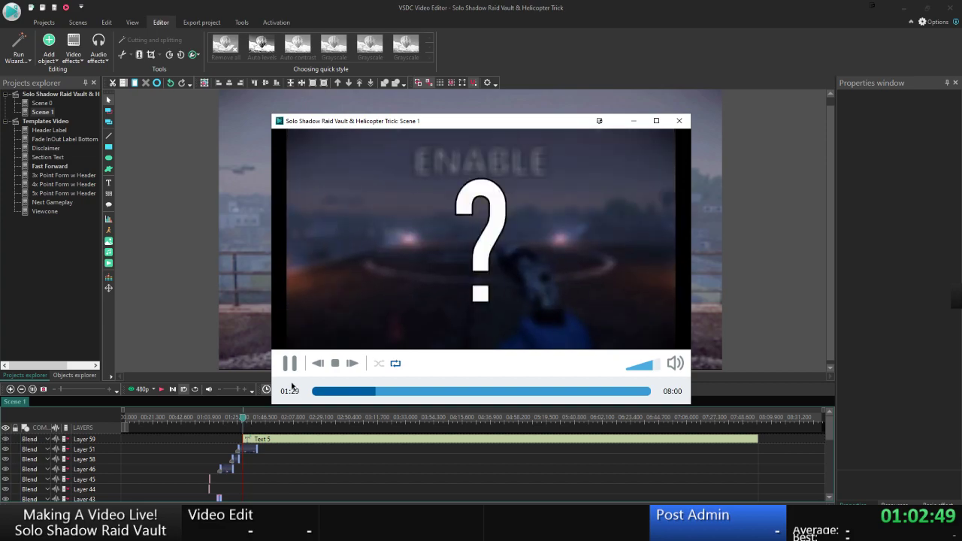
{"action": "left_click", "coordinate": [290, 364]}
Switch to the script in WordPad and locate the narration line about 2 players entering the zone.
{"action": "key", "text": "alt+Tab"}
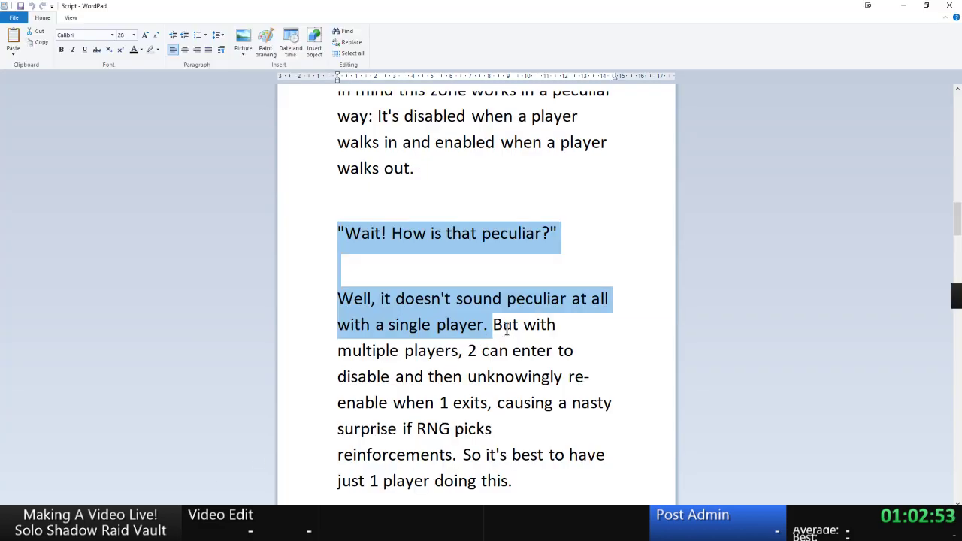
{"action": "left_click_drag", "start_coordinate": [469, 352], "coordinate": [529, 352]}
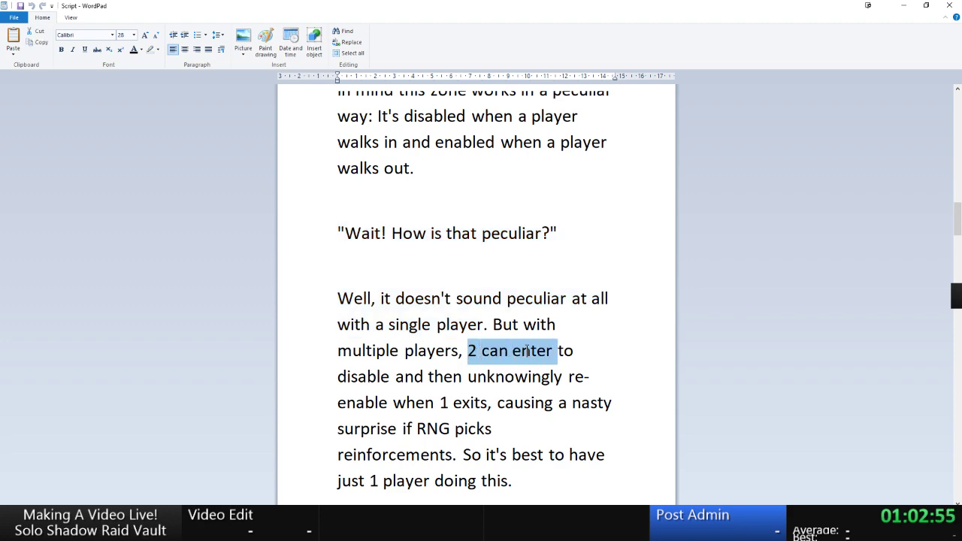
{"action": "left_click", "coordinate": [477, 351]}
{"action": "left_click_drag", "start_coordinate": [466, 351], "coordinate": [498, 355]}
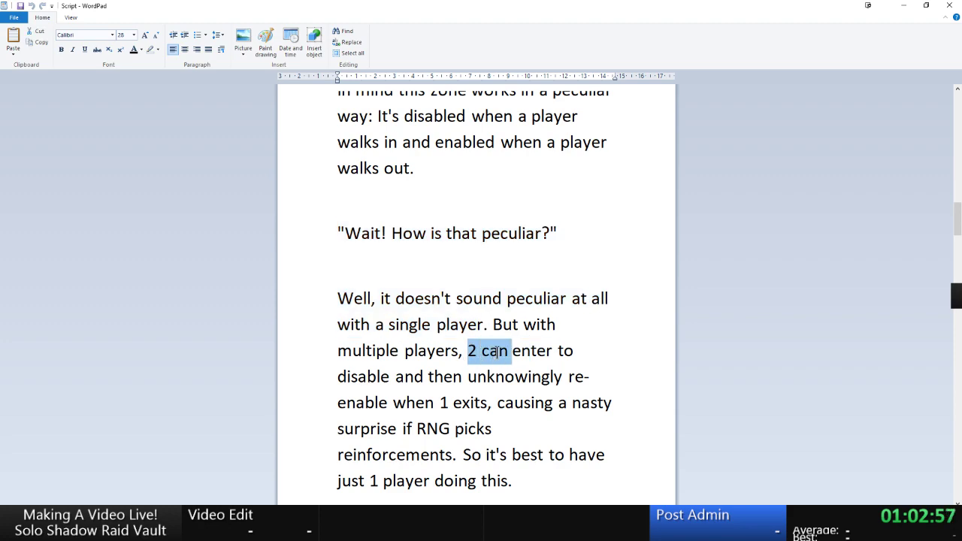
Return to the VSDC preview, play on from 01:30 to find where the multiple-player narration starts, and close it.
{"action": "key", "text": "alt+Tab"}
{"action": "key", "text": "alt+Tab"}
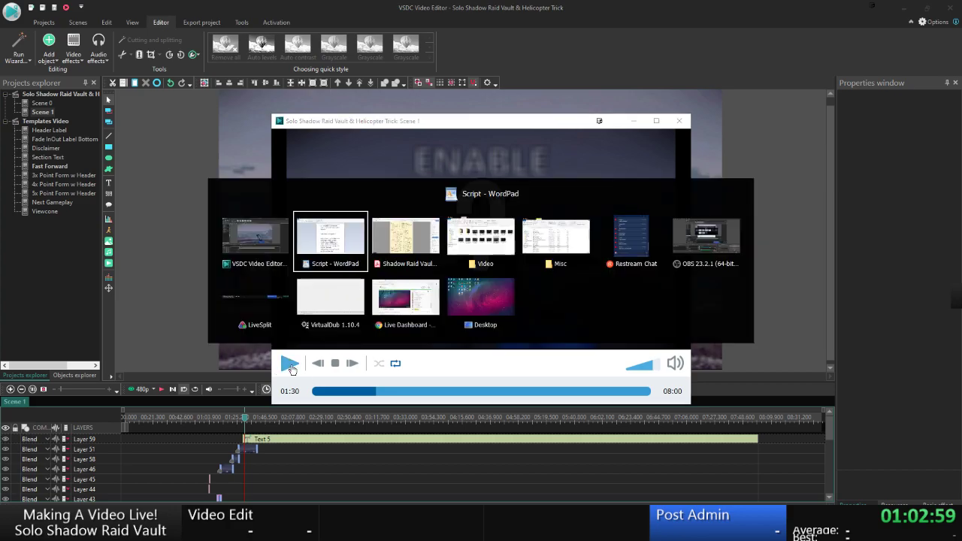
{"action": "key", "text": "alt+Tab"}
{"action": "left_click", "coordinate": [290, 366]}
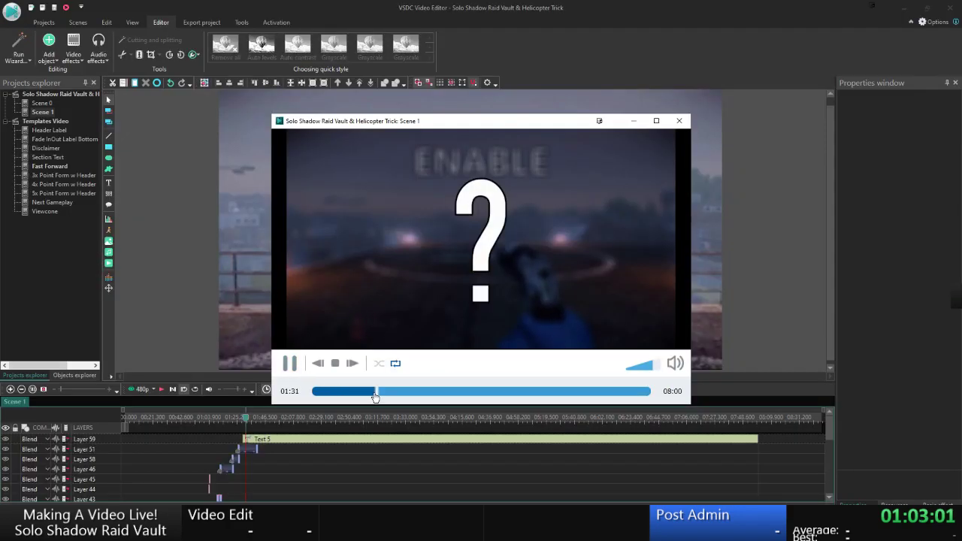
{"action": "left_click", "coordinate": [290, 366]}
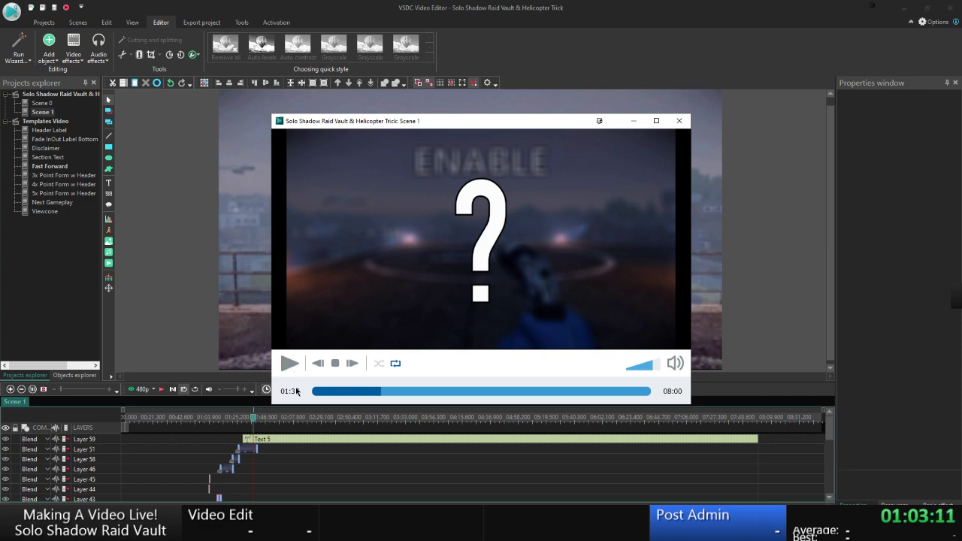
{"action": "key", "text": "Escape"}
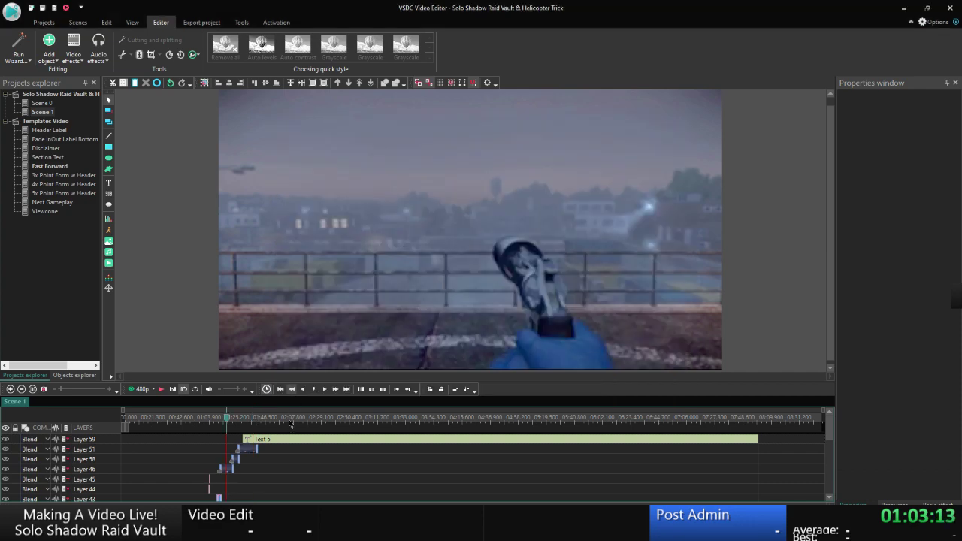
Set the timeline cursor position in Scene 1 to 1 minute 34 seconds.
{"action": "left_click", "coordinate": [313, 389]}
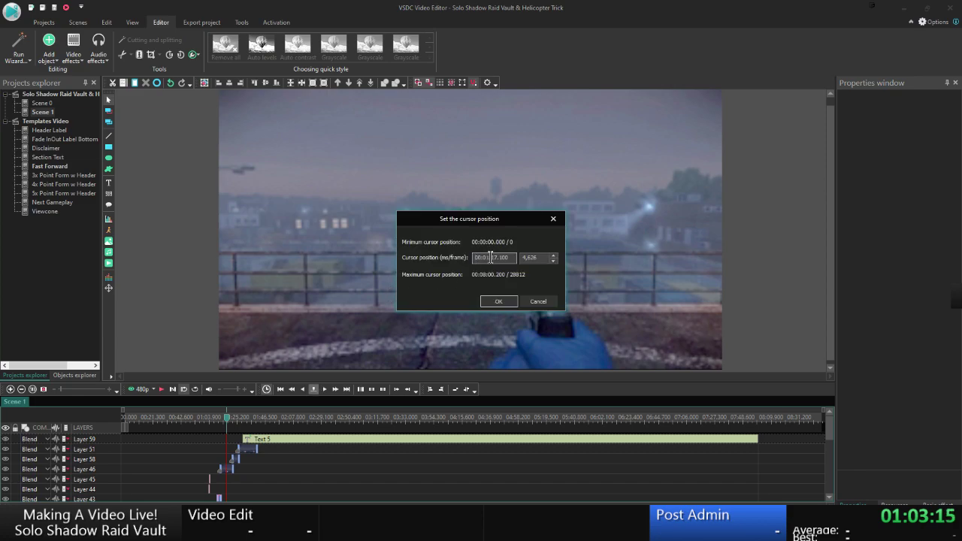
{"action": "left_click_drag", "start_coordinate": [490, 257], "coordinate": [563, 269]}
{"action": "type", "text": "34"}
{"action": "left_click", "coordinate": [498, 302]}
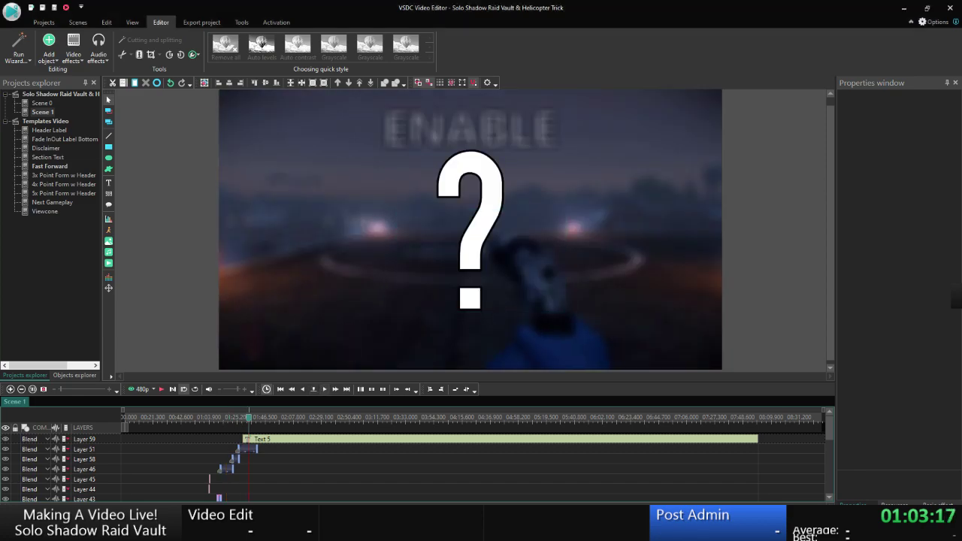
Switch to the project's Video folder window in File Explorer and open the neighbouring Image folder.
{"action": "left_click", "coordinate": [83, 526]}
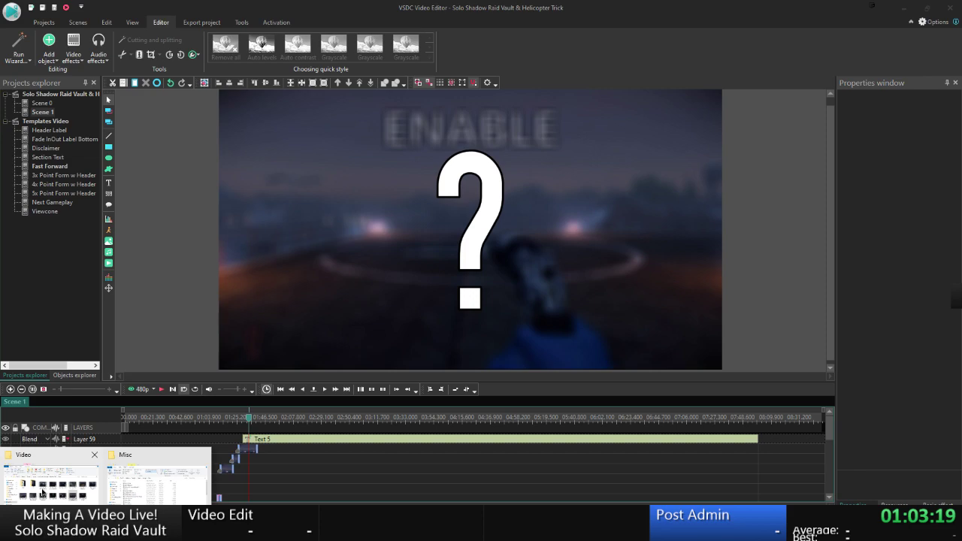
{"action": "left_click", "coordinate": [42, 492]}
{"action": "key", "text": "alt+Up"}
{"action": "left_click", "coordinate": [280, 207]}
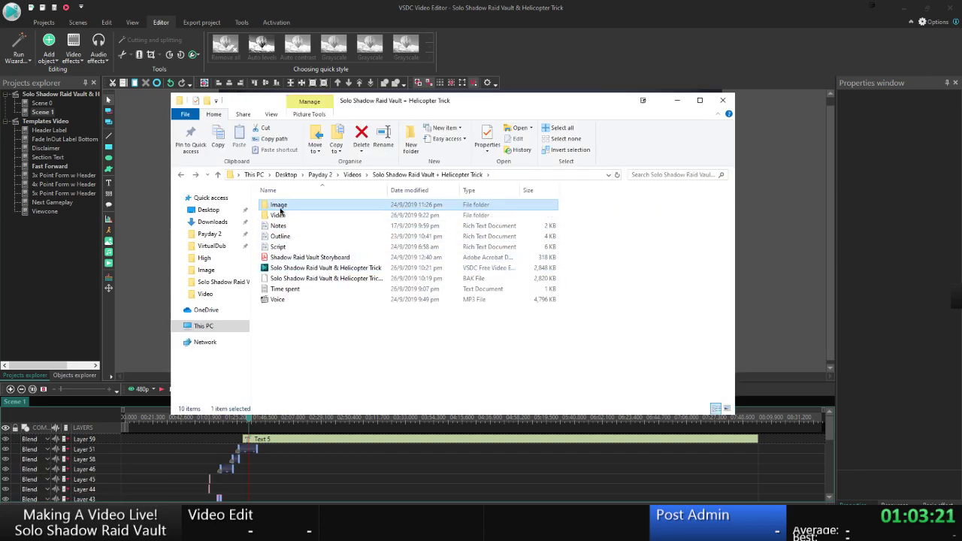
{"action": "double_click", "coordinate": [279, 209]}
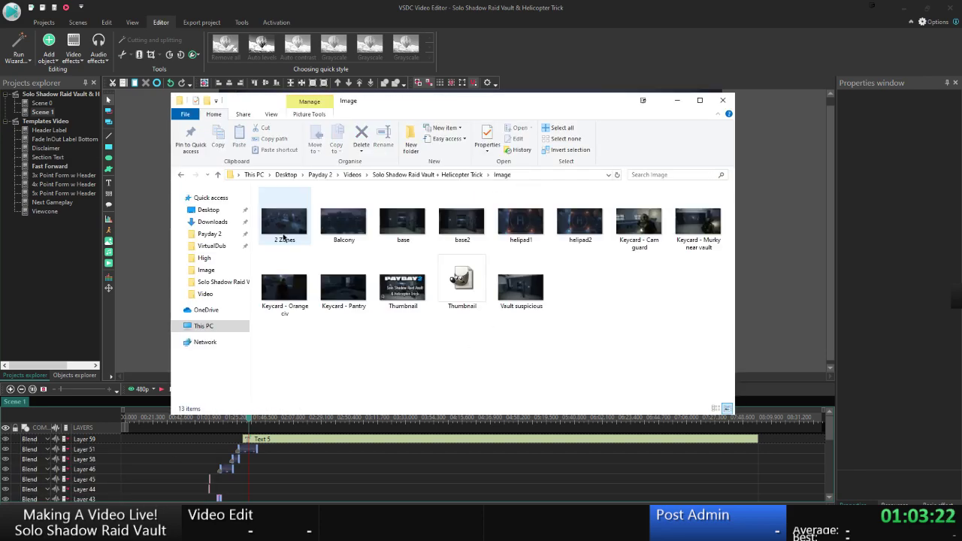
Compare the helipad2 and helipad1 images in Photos and close the viewer.
{"action": "double_click", "coordinate": [575, 227]}
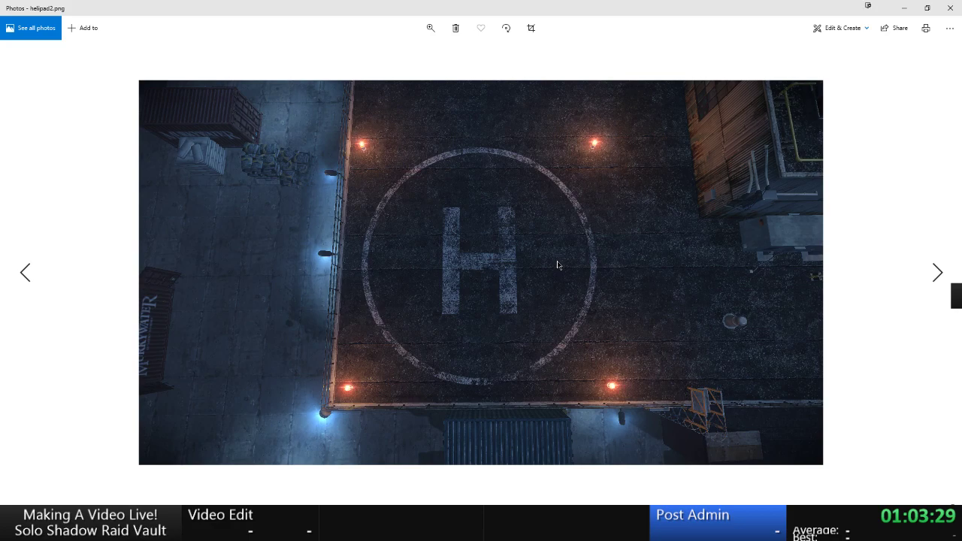
{"action": "key", "text": "Left"}
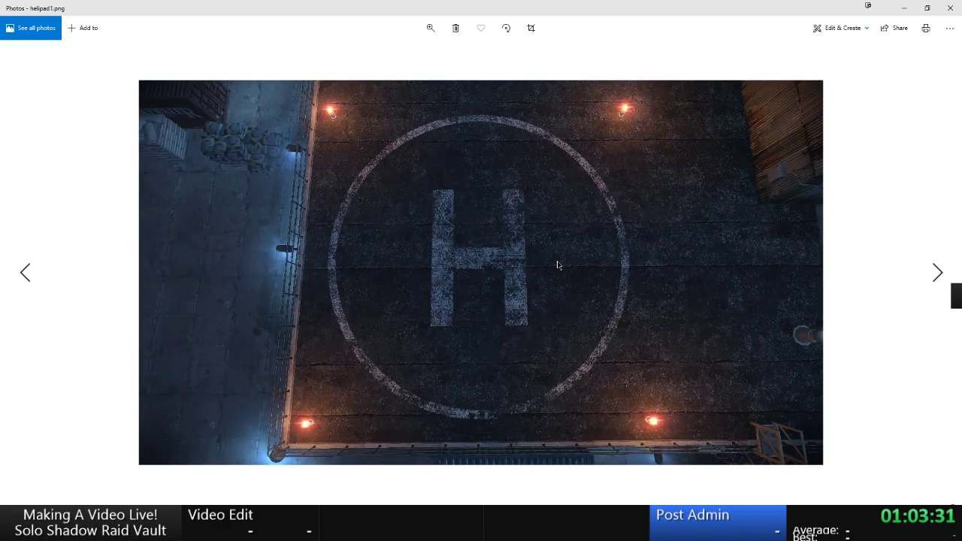
{"action": "key", "text": "Right"}
{"action": "key", "text": "Left"}
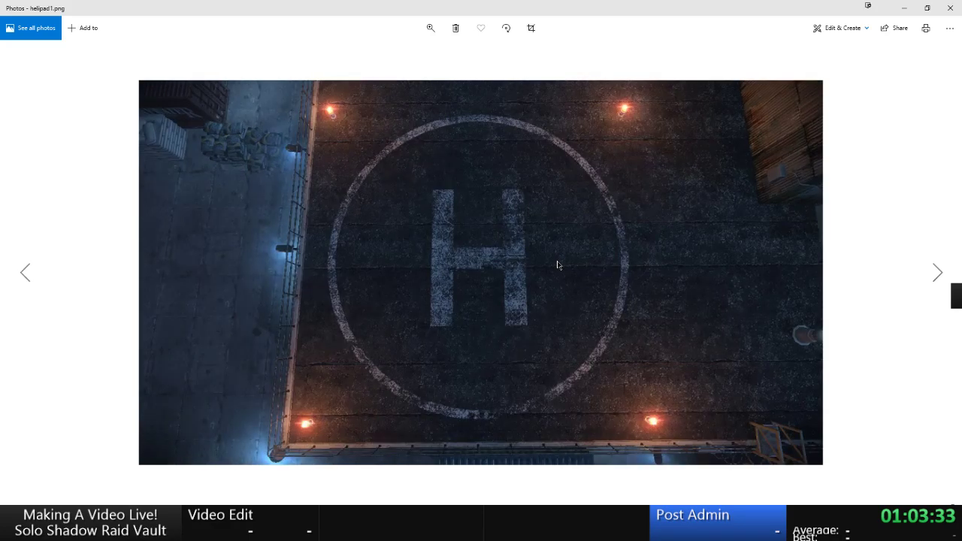
{"action": "key", "text": "alt+F4"}
Add the helipad1 image to Scene 1 on a new layer starting at 01:34.
{"action": "left_click", "coordinate": [622, 298]}
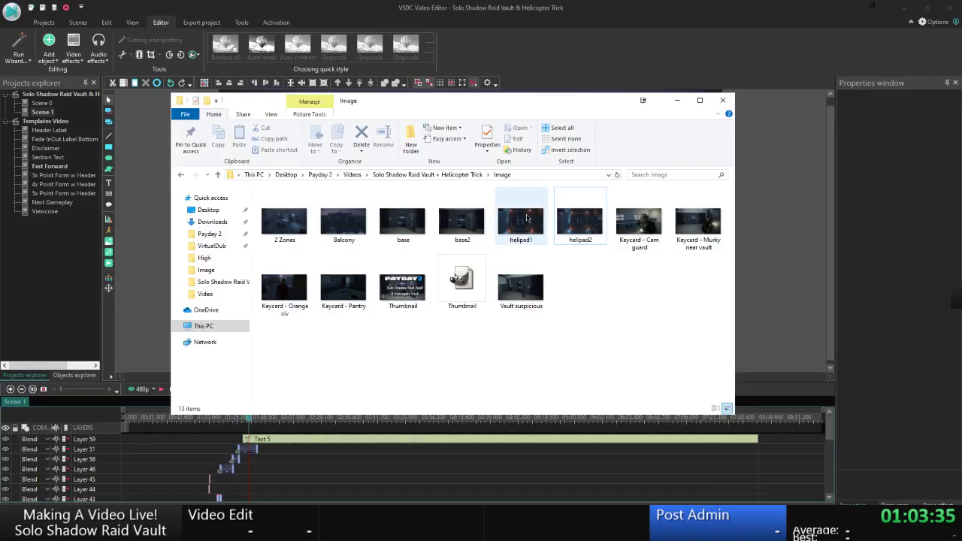
{"action": "key", "text": "alt+Tab"}
{"action": "left_click_drag", "start_coordinate": [527, 215], "coordinate": [413, 222]}
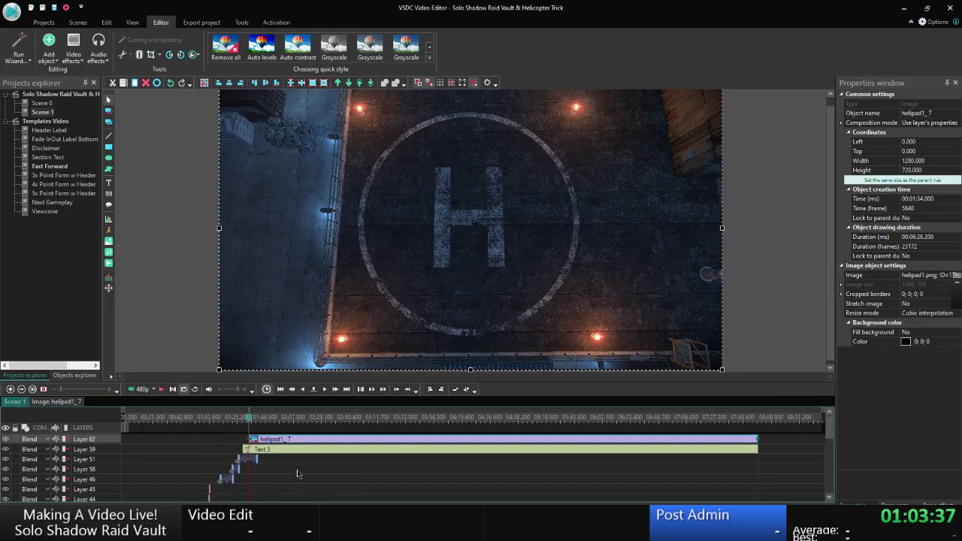
Apply a fade-in effect to the helipad1 image, positioned from scene begin, and return to the Scene 1 timeline.
{"action": "right_click", "coordinate": [293, 445]}
{"action": "key", "text": "Down"}
{"action": "key", "text": "Right"}
{"action": "key", "text": "Return"}
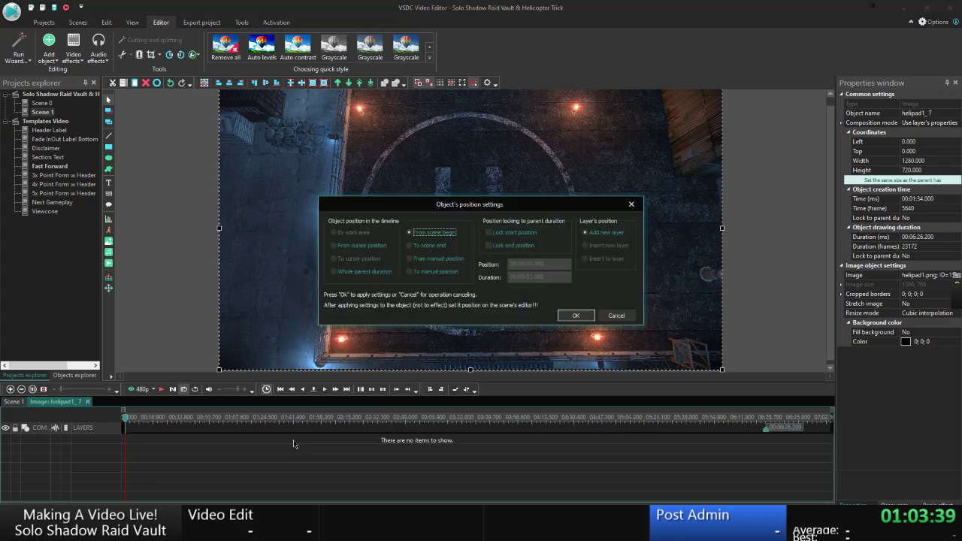
{"action": "key", "text": "Return"}
{"action": "left_click", "coordinate": [13, 401]}
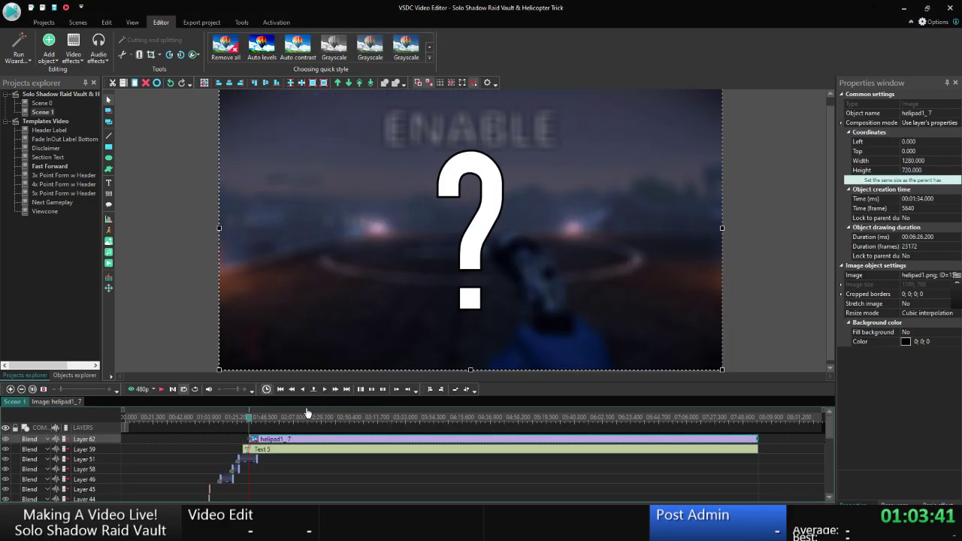
Preview Scene 1 from shortly before the question mark through the helipad image, and bring up the storyboard PDF.
{"action": "left_click_drag", "start_coordinate": [250, 420], "coordinate": [237, 419]}
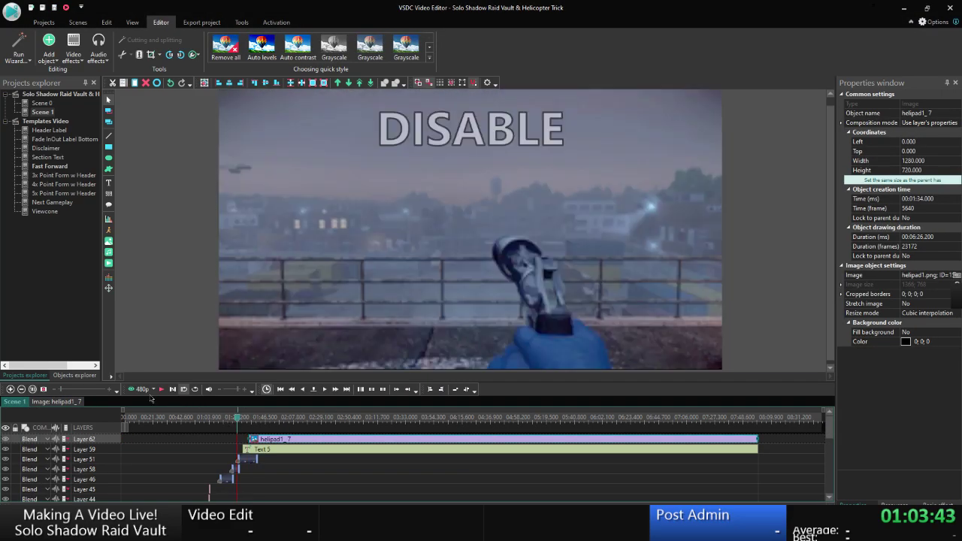
{"action": "left_click", "coordinate": [150, 391]}
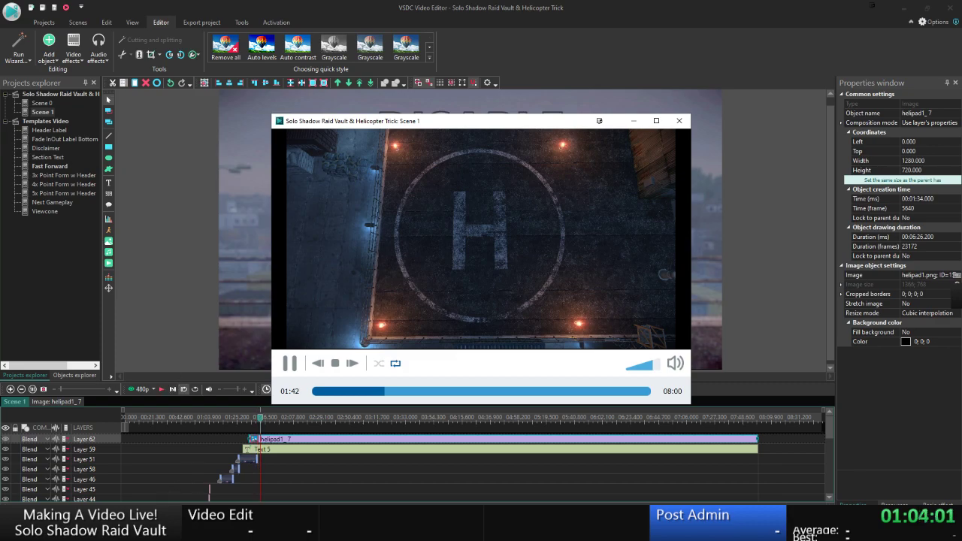
{"action": "key", "text": "alt+Tab"}
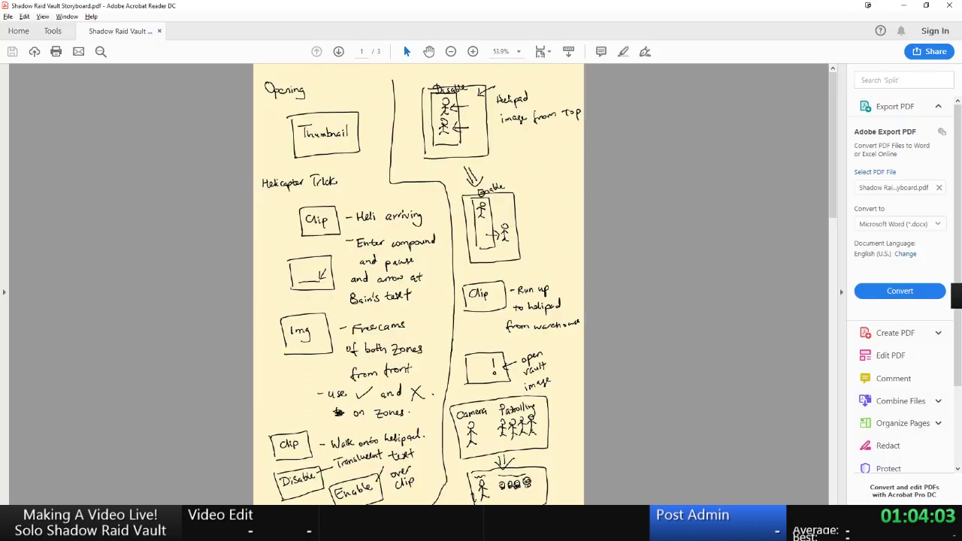
Switch to the WordPad script, read the paragraph about multiple players on the helipad, and return to the preview.
{"action": "key", "text": "alt+Tab"}
{"action": "key", "text": "alt+Tab"}
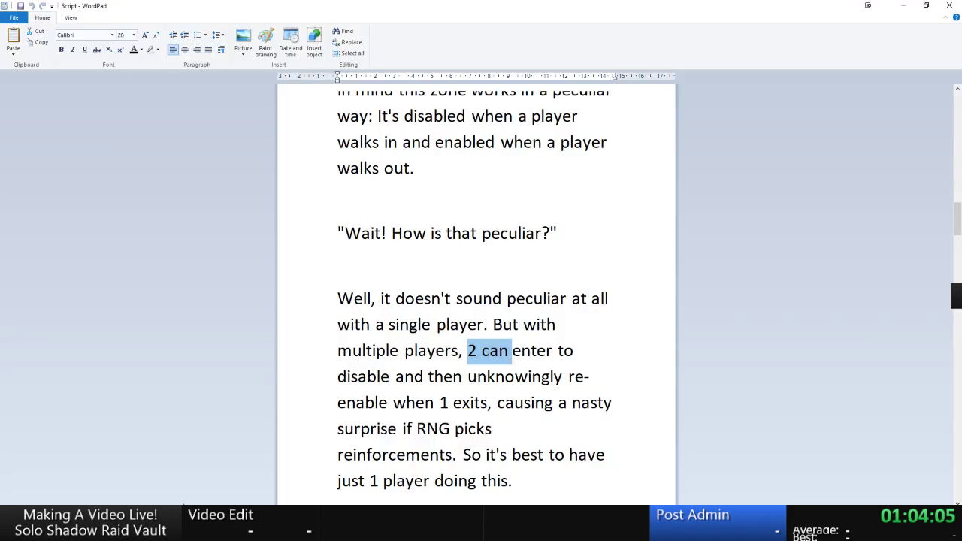
{"action": "scroll", "coordinate": [309, 328], "scroll_direction": "down", "scroll_amount": 1}
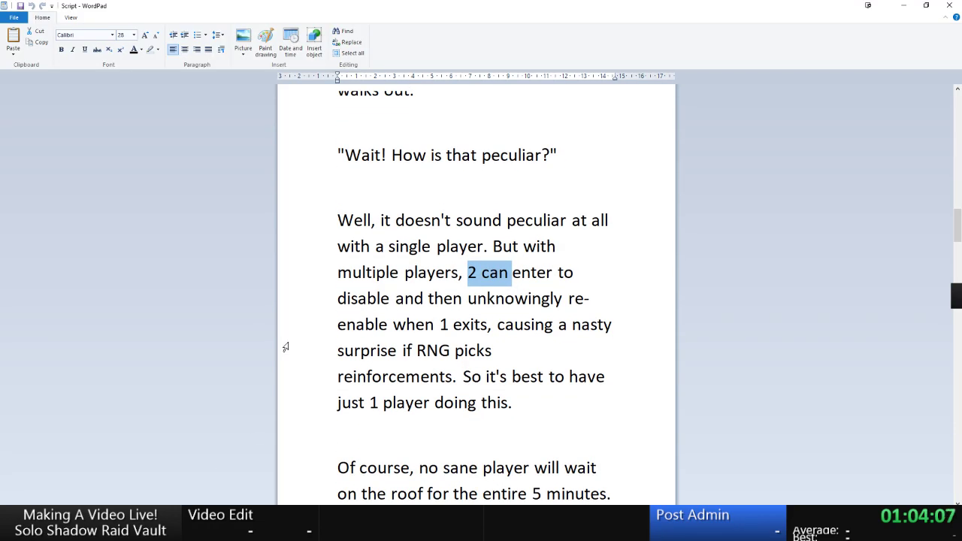
{"action": "scroll", "coordinate": [286, 347], "scroll_direction": "down", "scroll_amount": 1}
{"action": "key", "text": "alt+Tab"}
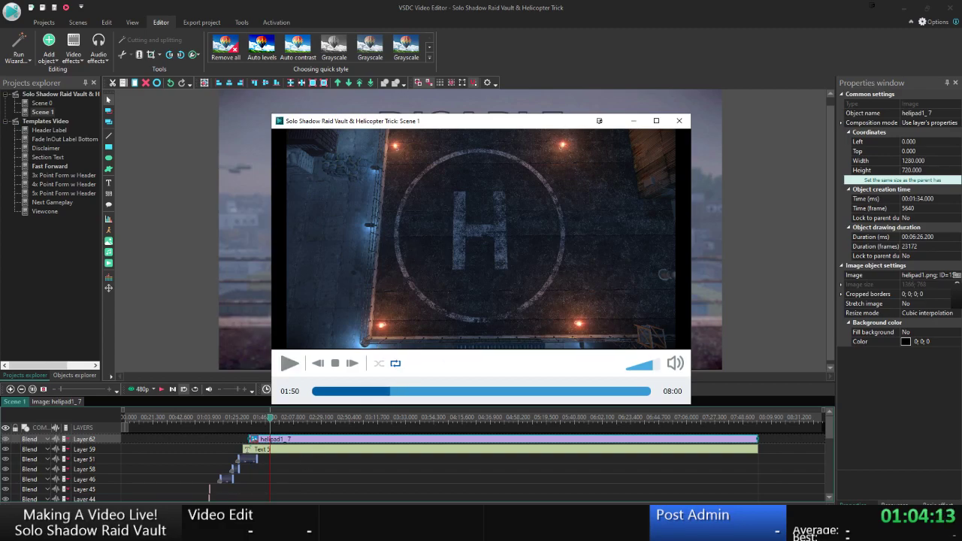
Check the storyboard frames for the top-down helipad image again and close the VSDC preview.
{"action": "key", "text": "alt+Tab"}
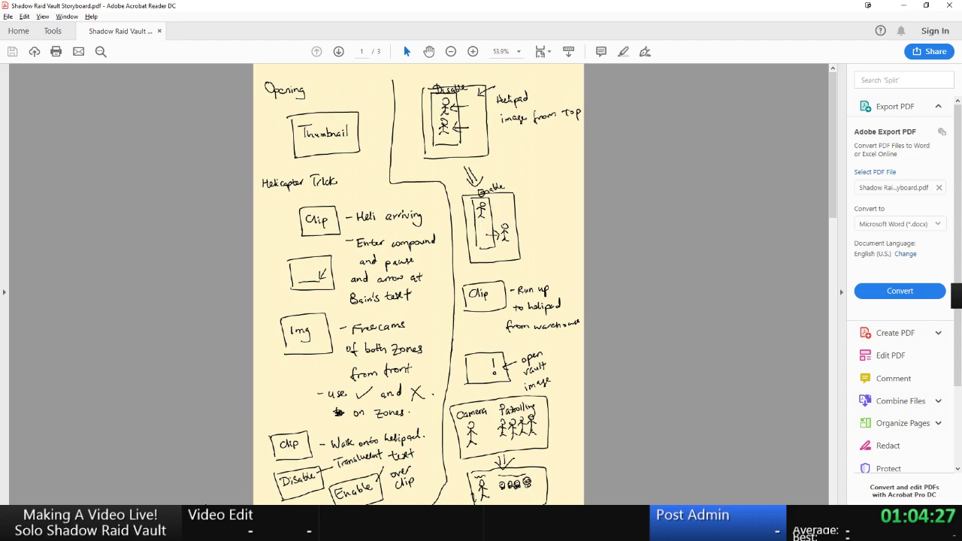
{"action": "key", "text": "alt+Tab"}
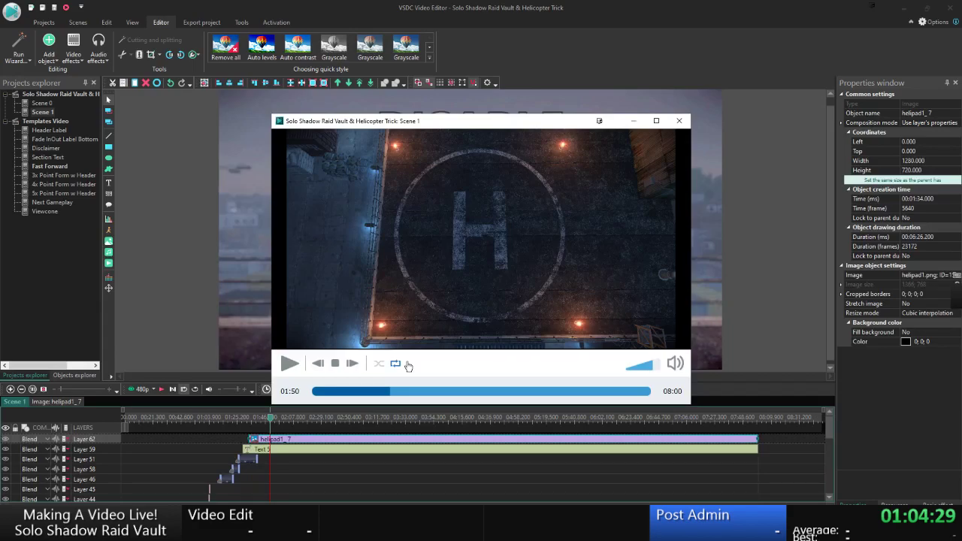
{"action": "left_click", "coordinate": [679, 120]}
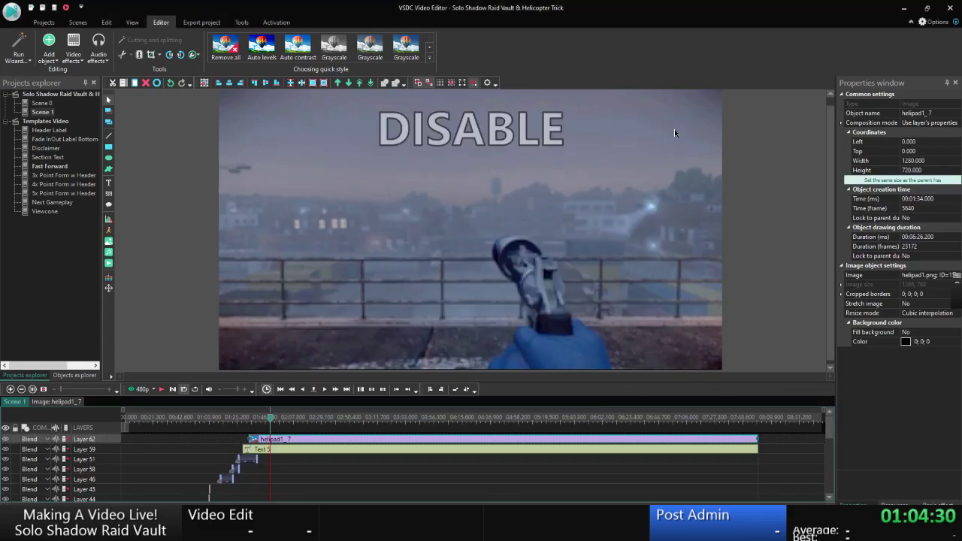
Shorten the helipad walking clip and the question mark text to end just after the helipad1 image starts, giving the text a 6.750-second duration.
{"action": "left_click", "coordinate": [287, 464]}
{"action": "right_click", "coordinate": [272, 440]}
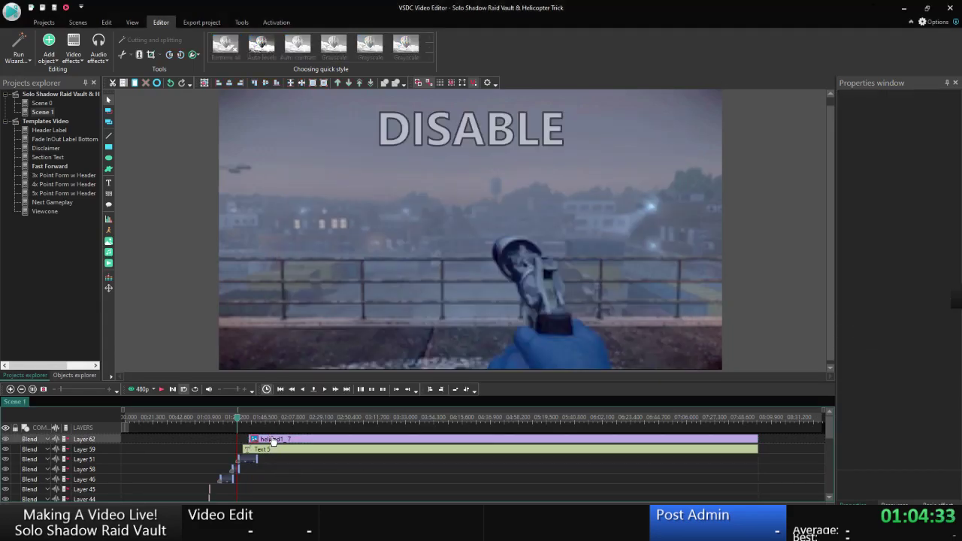
{"action": "left_click", "coordinate": [315, 406]}
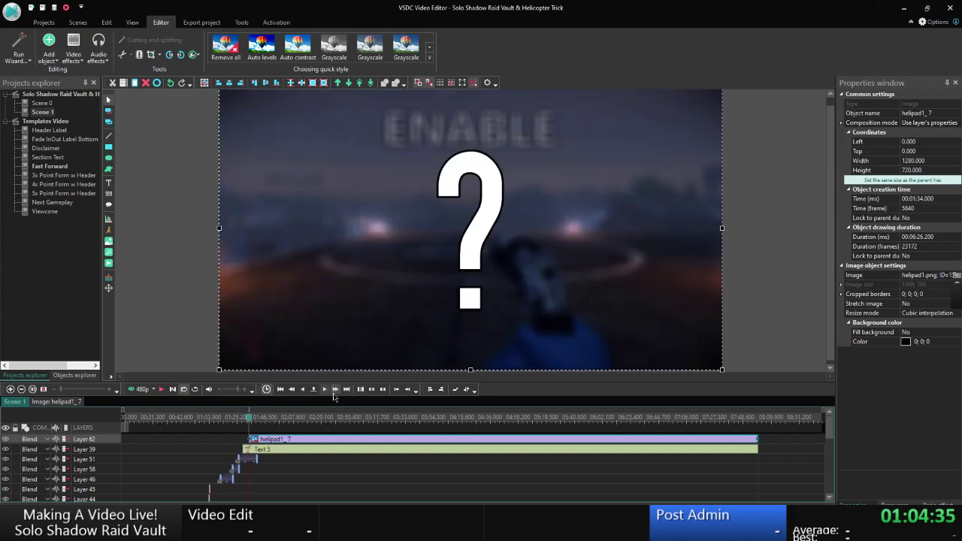
{"action": "left_click", "coordinate": [335, 390]}
{"action": "left_click", "coordinate": [268, 460]}
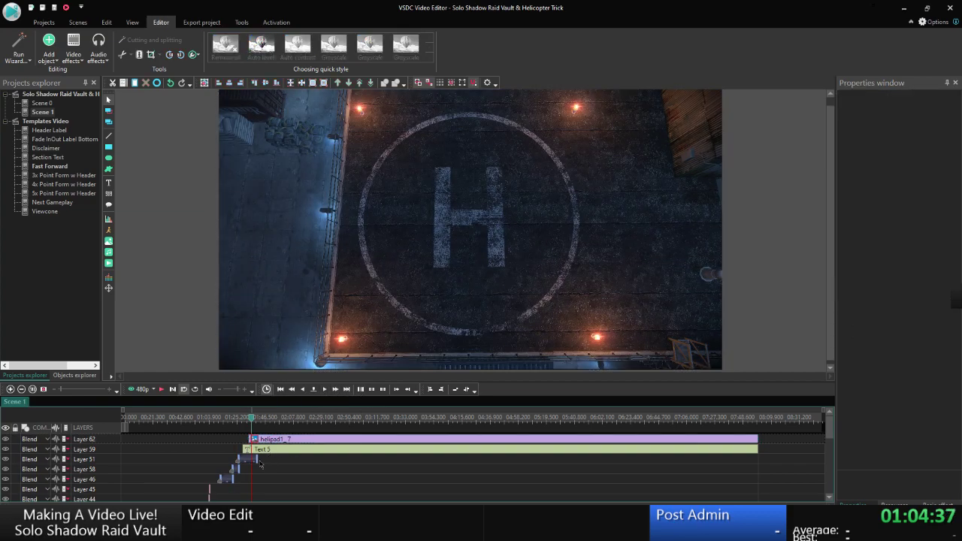
{"action": "left_click", "coordinate": [257, 459]}
{"action": "left_click", "coordinate": [254, 460]}
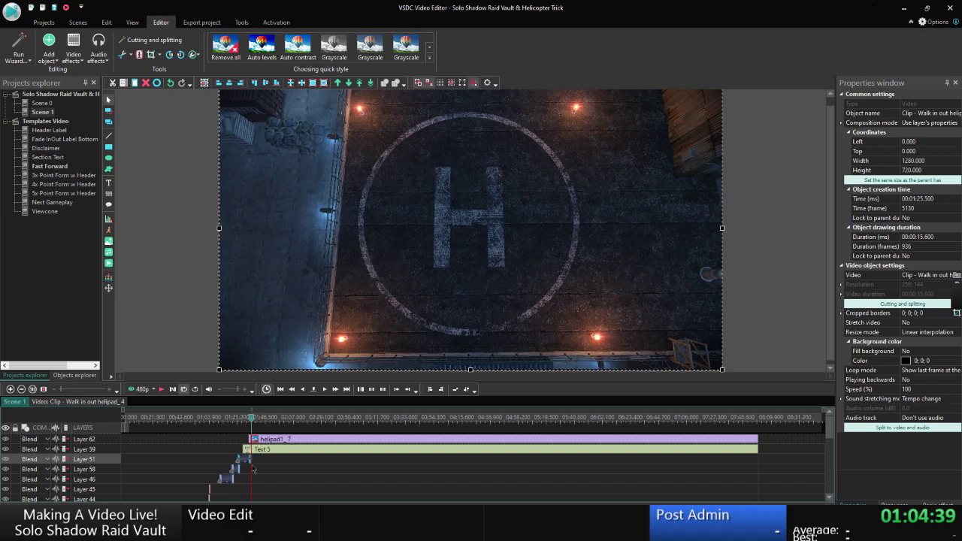
{"action": "left_click_drag", "start_coordinate": [253, 466], "coordinate": [251, 464]}
{"action": "left_click_drag", "start_coordinate": [757, 450], "coordinate": [250, 475]}
Preview the transition from the question mark to the helipad image and close the preview.
{"action": "left_click_drag", "start_coordinate": [252, 421], "coordinate": [234, 418]}
{"action": "left_click", "coordinate": [132, 388]}
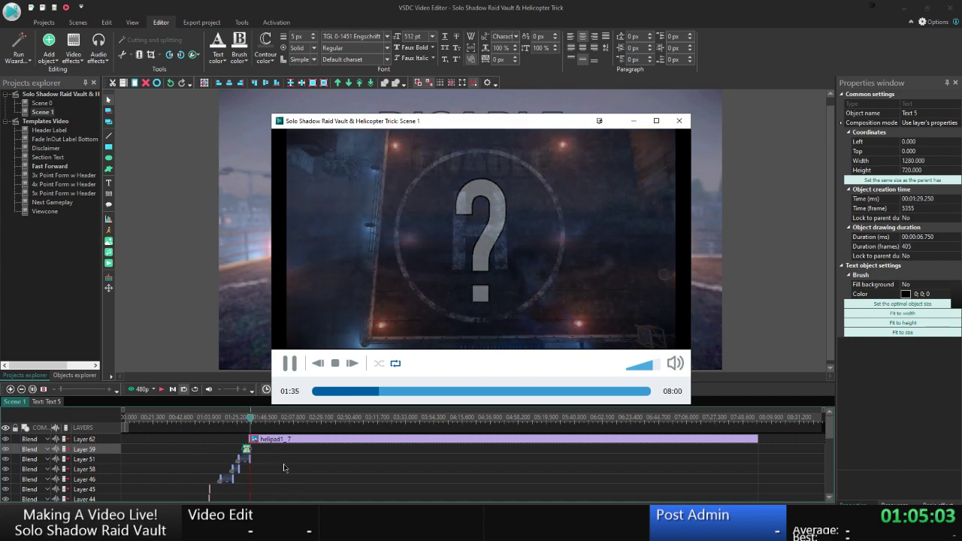
{"action": "key", "text": "Escape"}
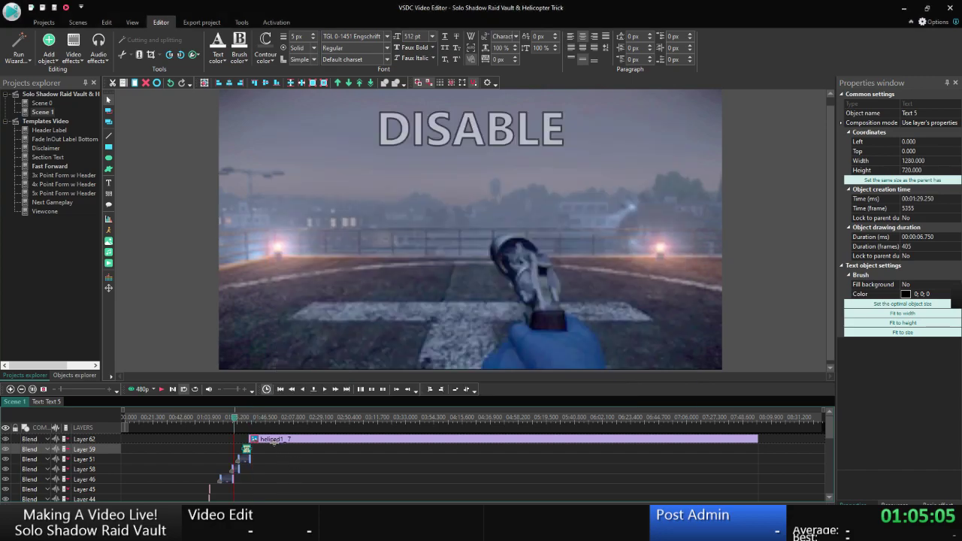
Hide the helipad1 image's fade-in effect layer with the timeline cursor at the image's start, and save the project.
{"action": "right_click", "coordinate": [274, 442]}
{"action": "left_click", "coordinate": [316, 419]}
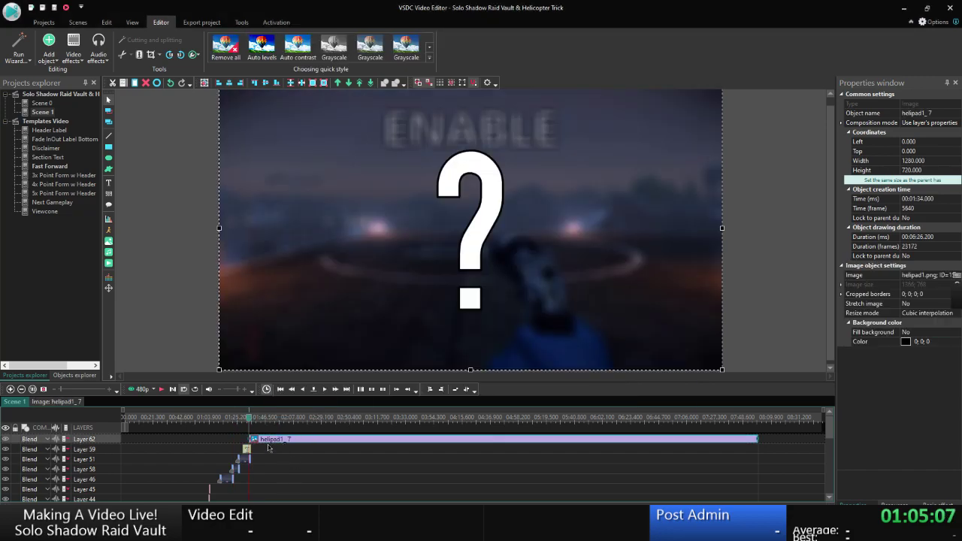
{"action": "double_click", "coordinate": [268, 440]}
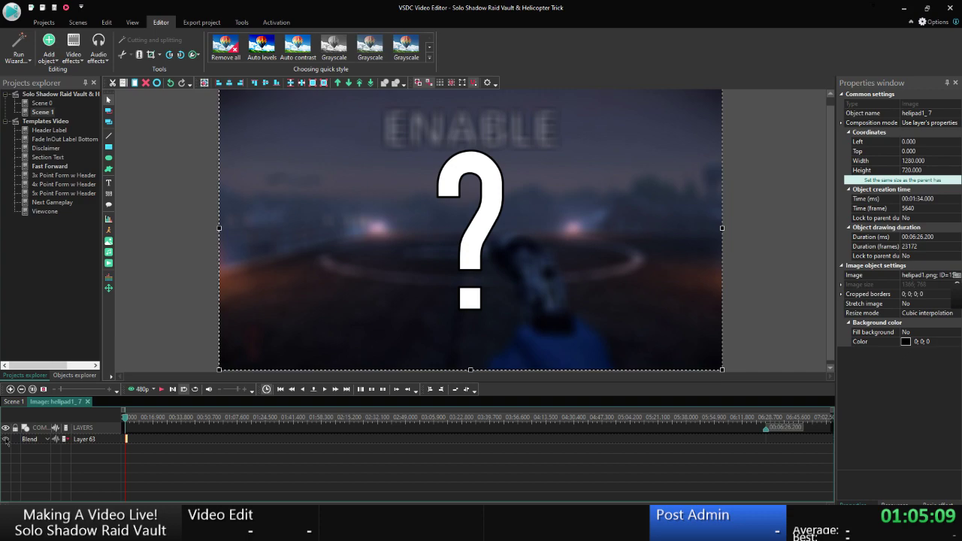
{"action": "left_click", "coordinate": [6, 440]}
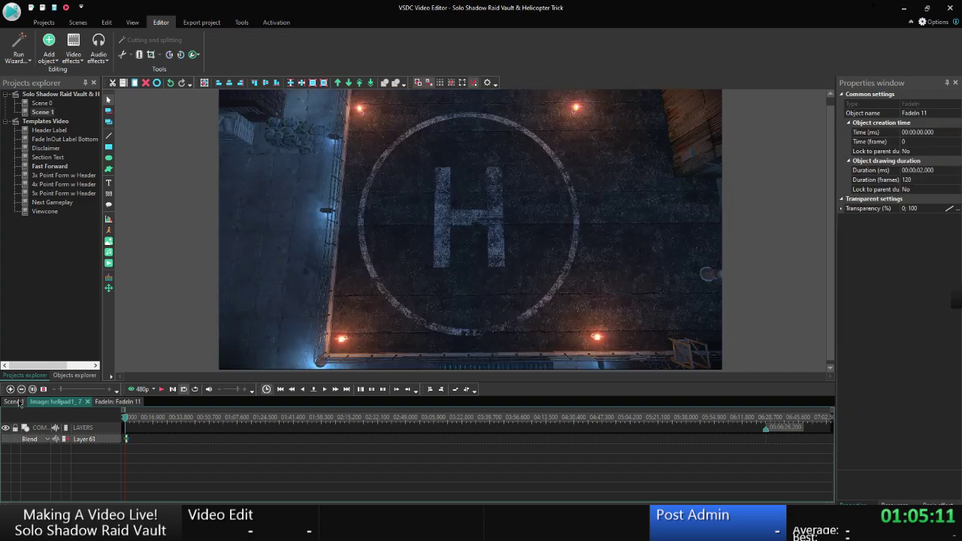
{"action": "left_click", "coordinate": [18, 401]}
{"action": "key", "text": "ctrl+s"}
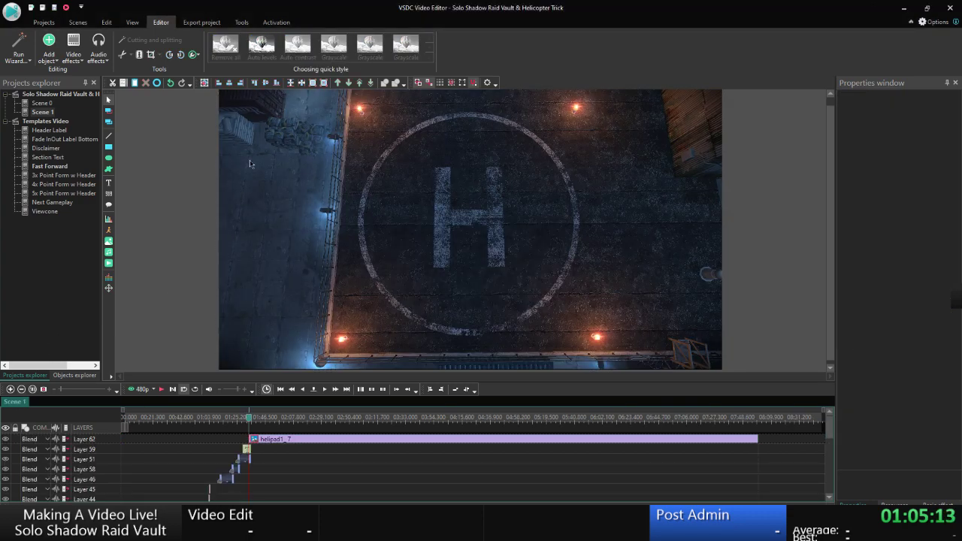
Draw a white-filled rectangle about 305 by 632 over the left half of the helipad, starting from the cursor position on a new layer.
{"action": "left_click", "coordinate": [108, 147]}
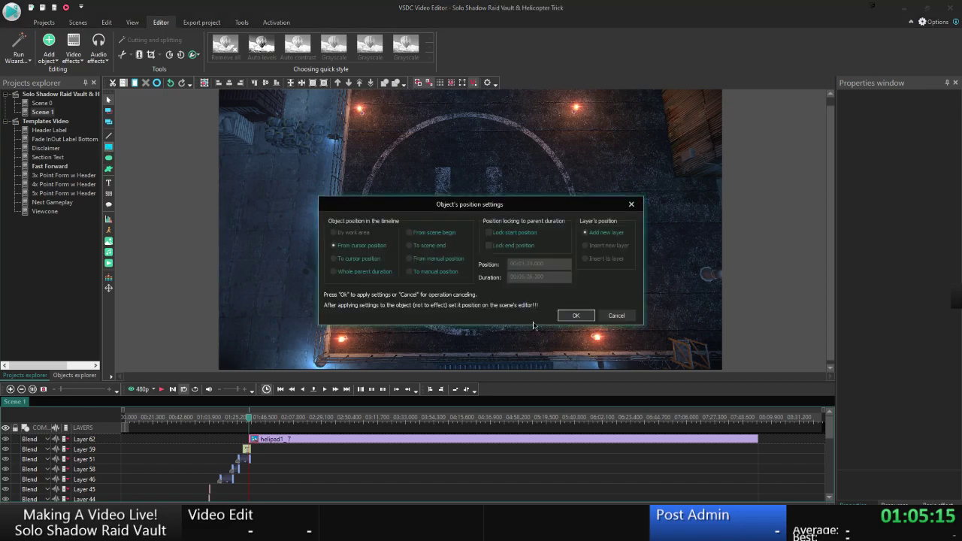
{"action": "left_click", "coordinate": [575, 315]}
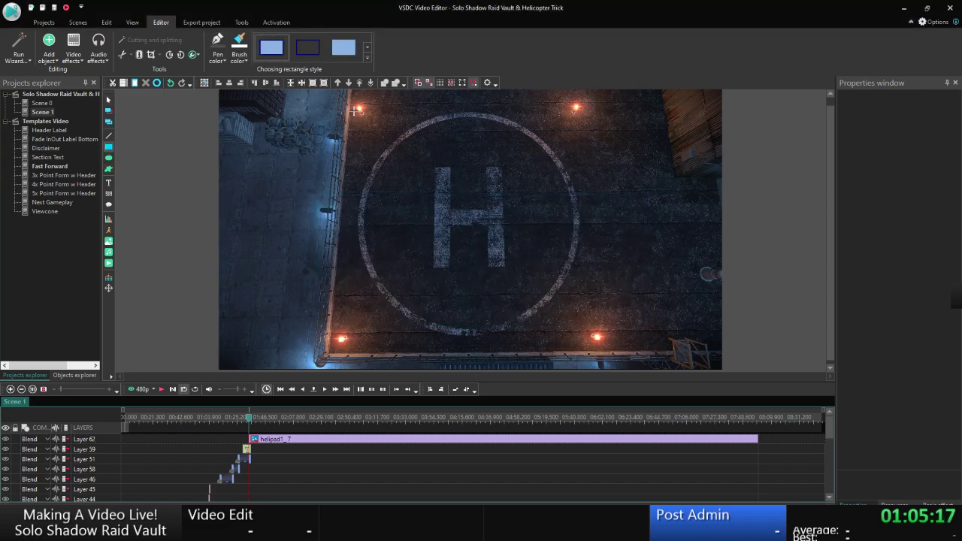
{"action": "left_click_drag", "start_coordinate": [350, 101], "coordinate": [471, 352]}
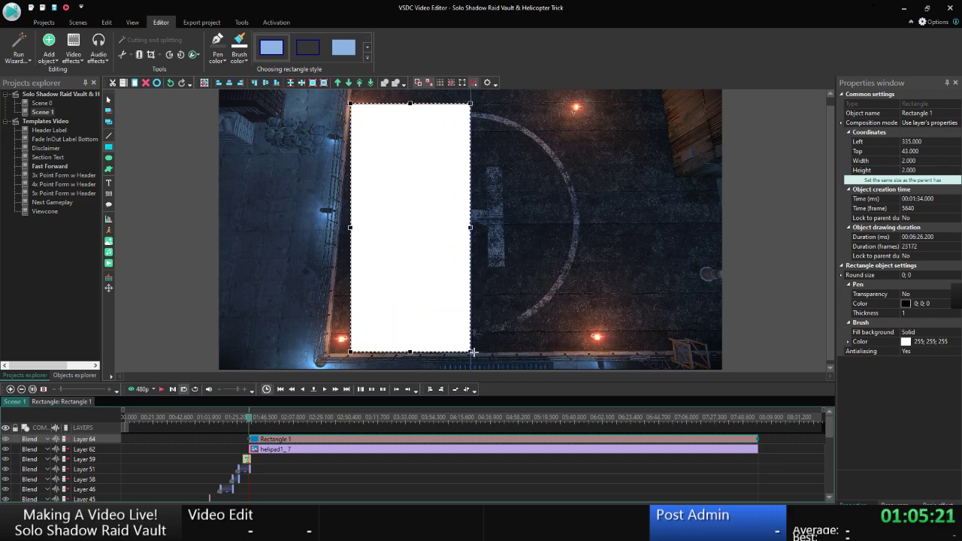
Widen the rectangle by extending its left edge outward to the fence beside the helipad.
{"action": "left_click", "coordinate": [593, 231]}
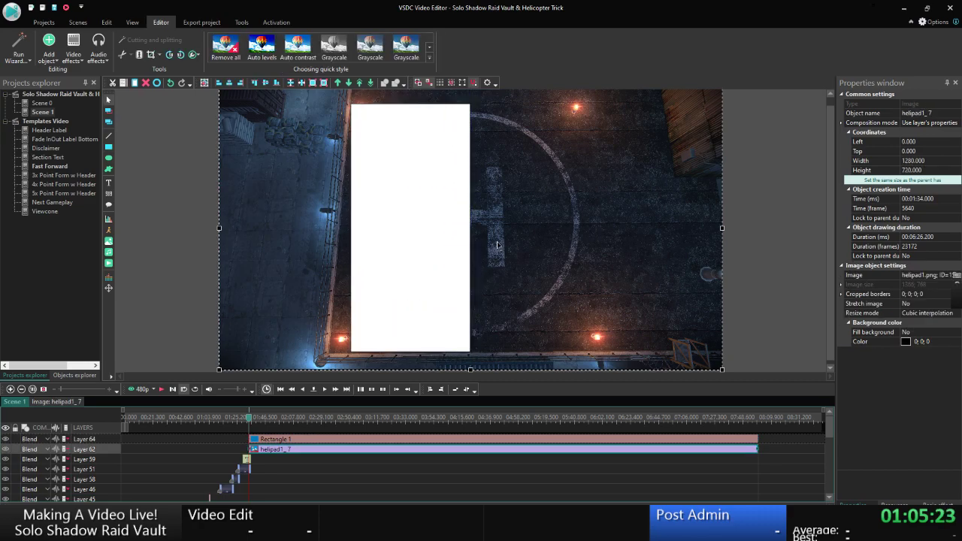
{"action": "left_click", "coordinate": [779, 214]}
{"action": "left_click", "coordinate": [417, 210]}
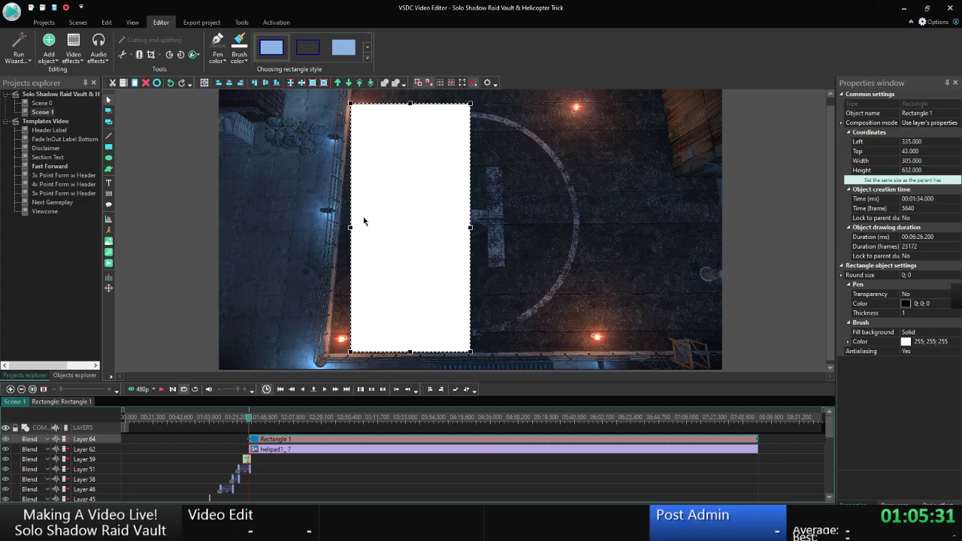
{"action": "left_click_drag", "start_coordinate": [349, 227], "coordinate": [336, 230]}
{"action": "left_click", "coordinate": [660, 189]}
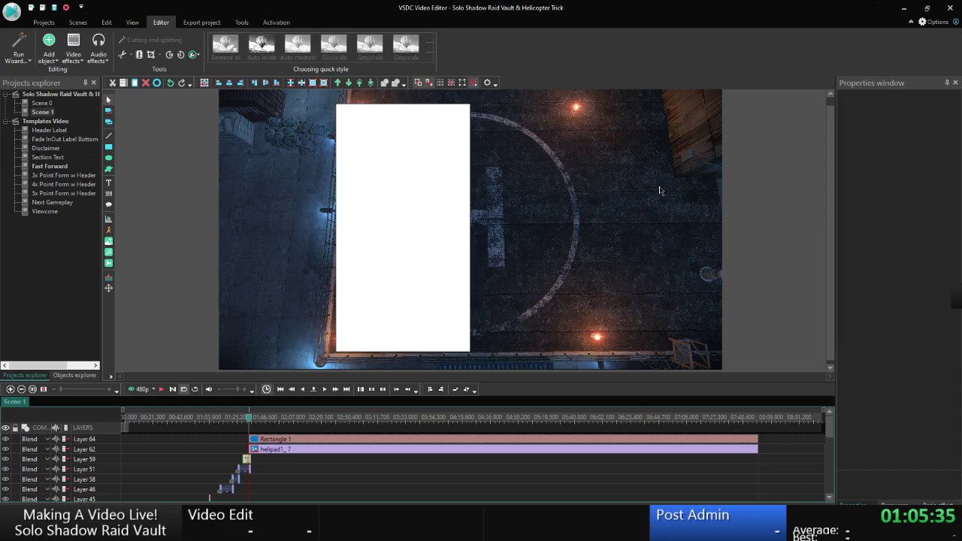
Set the pen thickness of the white rectangle over the helipad to 5.
{"action": "left_click", "coordinate": [384, 195]}
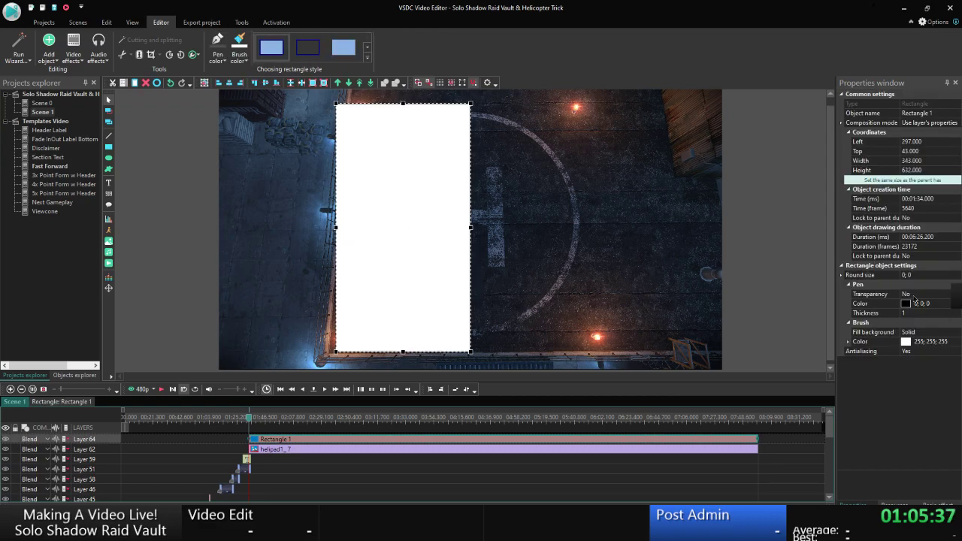
{"action": "left_click", "coordinate": [955, 313]}
{"action": "left_click", "coordinate": [956, 311]}
{"action": "left_click", "coordinate": [955, 311]}
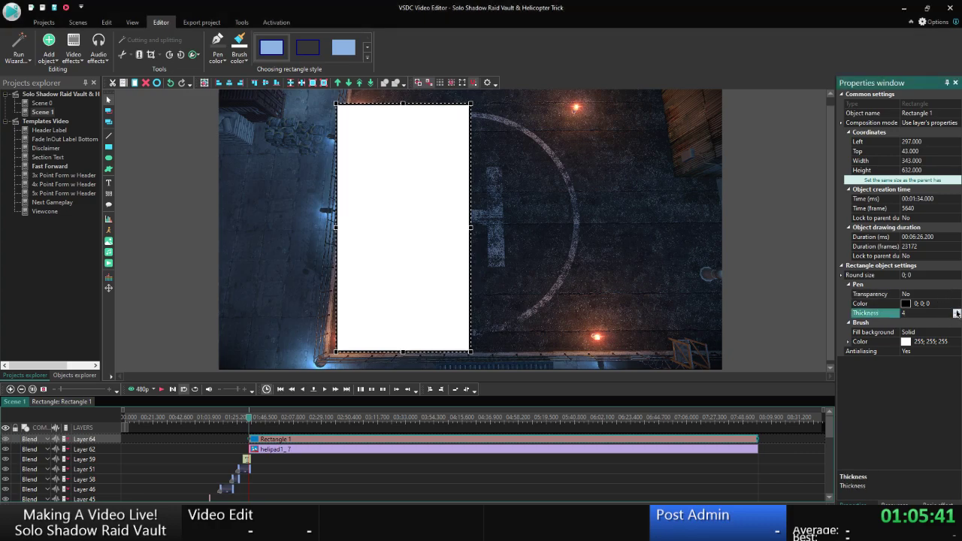
{"action": "left_click", "coordinate": [956, 311]}
{"action": "left_click", "coordinate": [955, 311]}
Change the rectangle's brush fill color to bright green (0; 255; 0) and deselect it.
{"action": "left_click", "coordinate": [935, 341]}
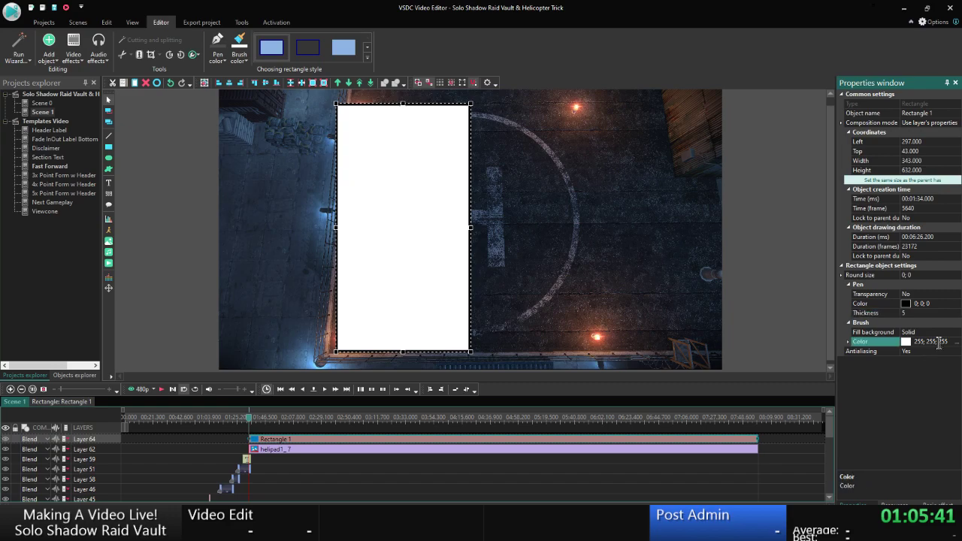
{"action": "left_click", "coordinate": [956, 342]}
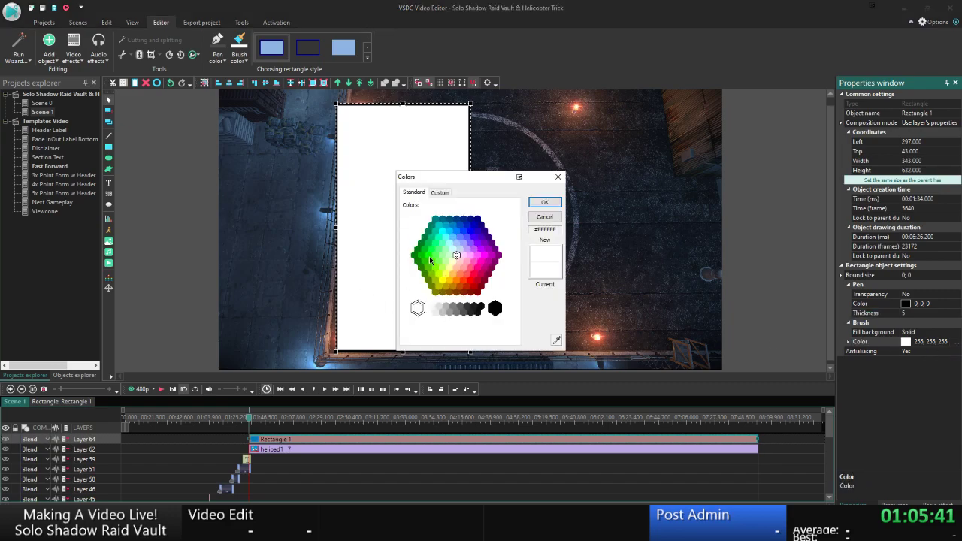
{"action": "left_click", "coordinate": [428, 259]}
{"action": "left_click", "coordinate": [544, 202]}
{"action": "left_click", "coordinate": [643, 206]}
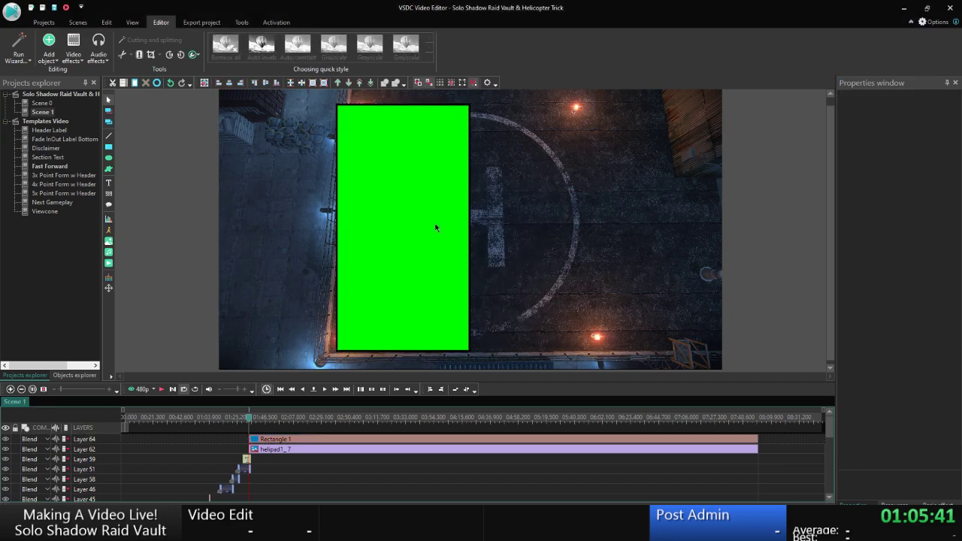
Add a Make transparent effect to the green rectangle for its whole duration and set the transparency to 70%.
{"action": "right_click", "coordinate": [436, 225]}
{"action": "mouse_move", "coordinate": [479, 378]}
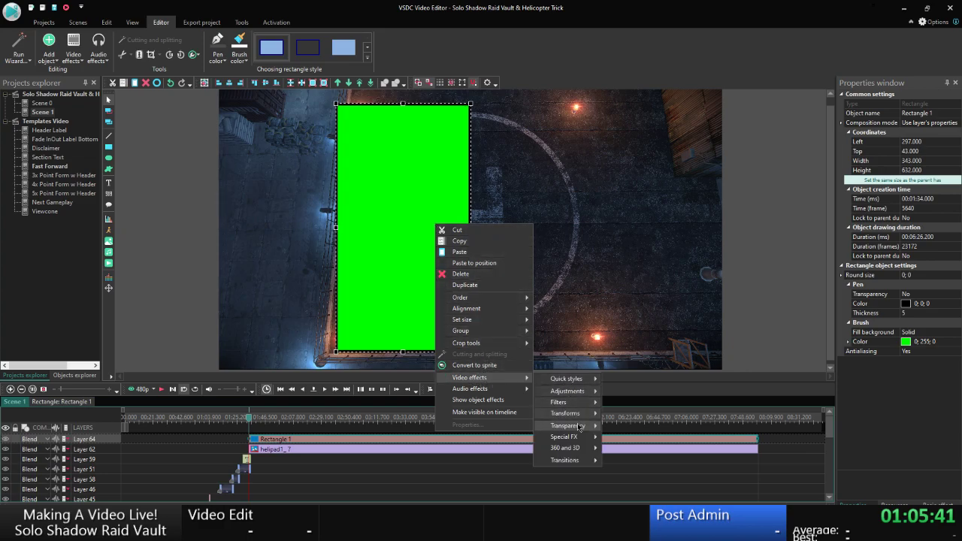
{"action": "mouse_move", "coordinate": [567, 425]}
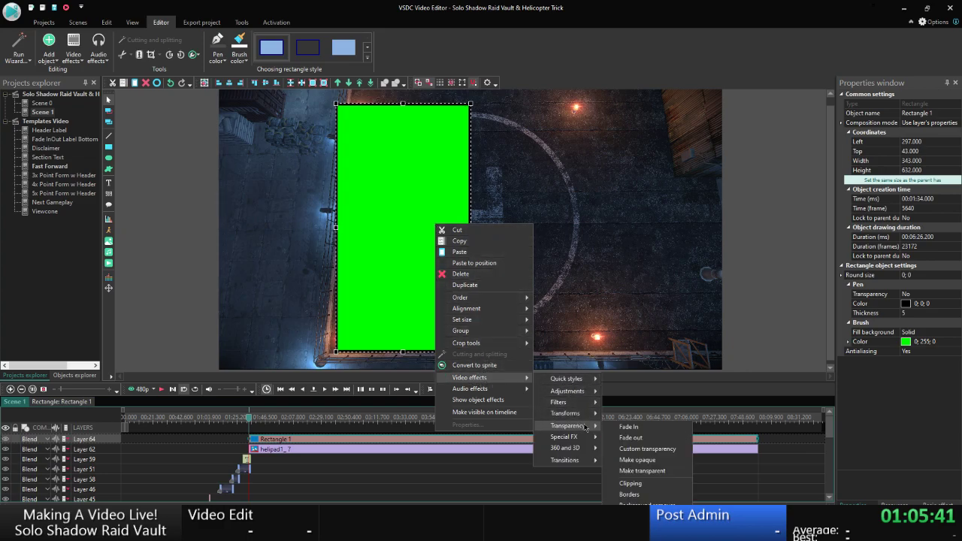
{"action": "left_click", "coordinate": [624, 471]}
{"action": "left_click", "coordinate": [575, 316]}
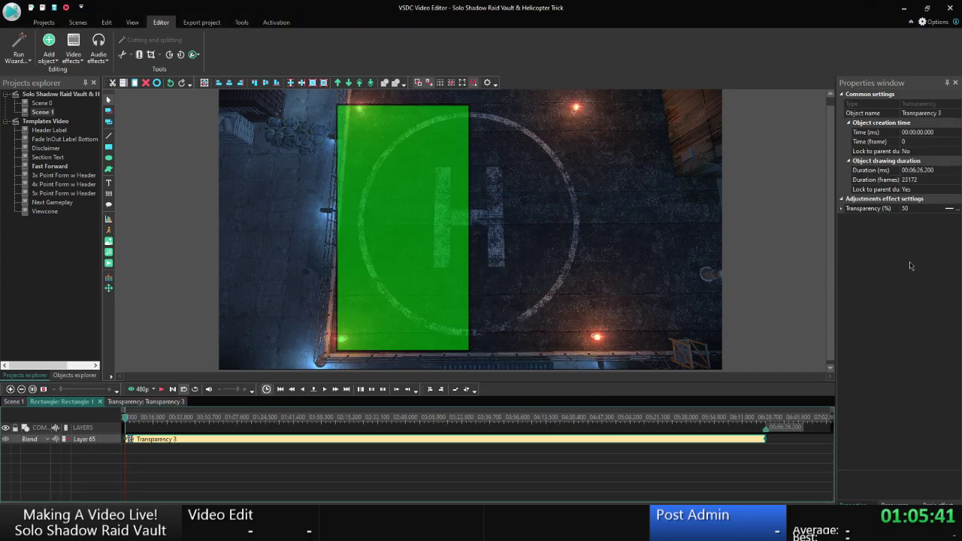
{"action": "left_click", "coordinate": [899, 207]}
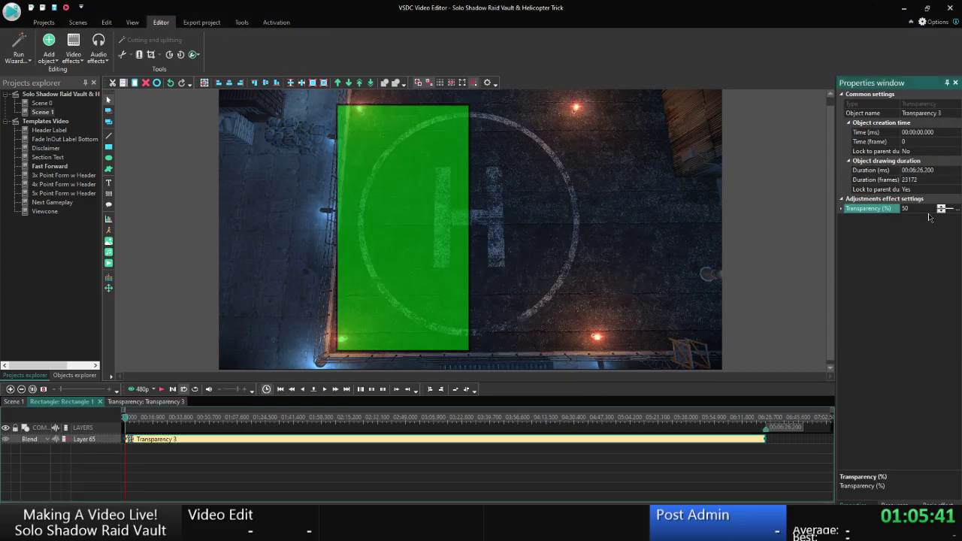
{"action": "type", "text": "70"}
{"action": "key", "text": "Return"}
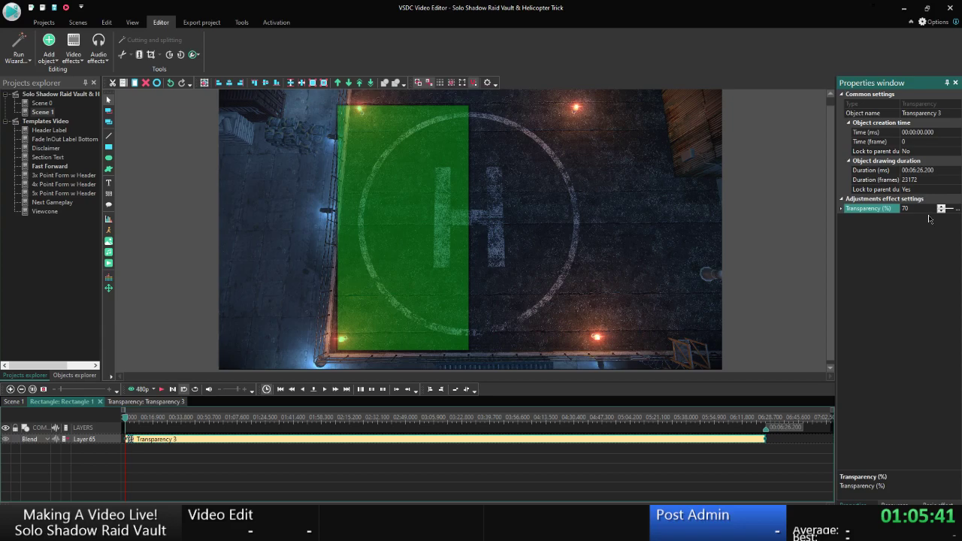
Return to the scene and shorten the green rectangle slightly by raising its bottom edge off the fence.
{"action": "left_click", "coordinate": [10, 404]}
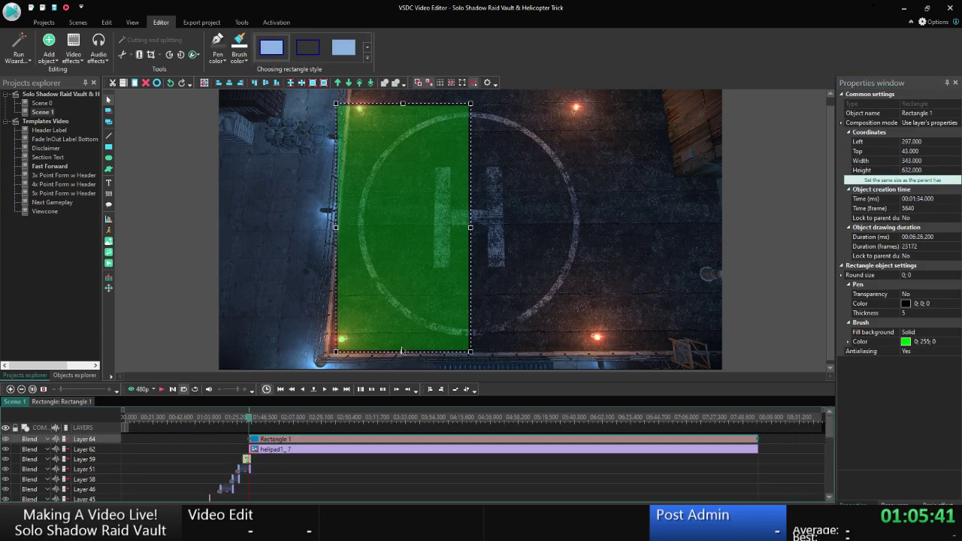
{"action": "left_click_drag", "start_coordinate": [403, 351], "coordinate": [402, 346]}
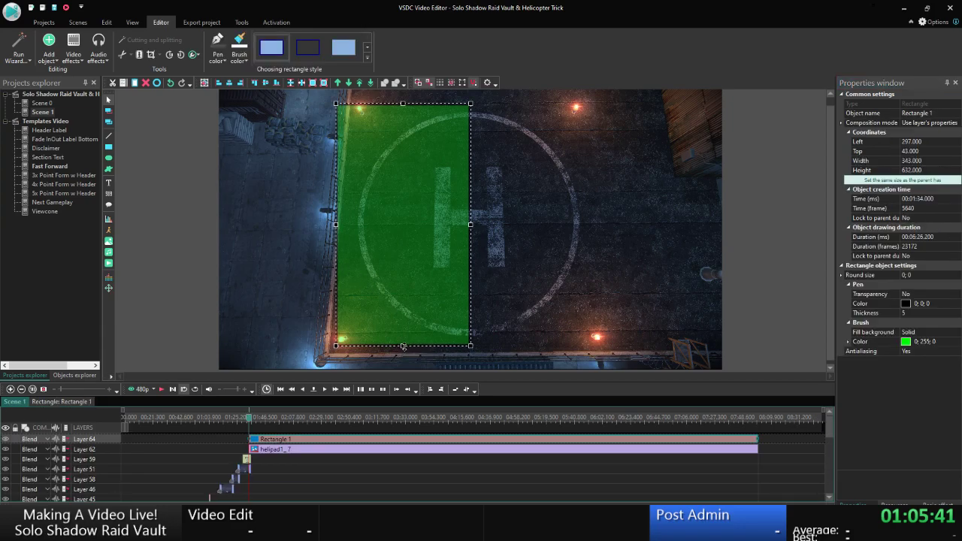
{"action": "left_click", "coordinate": [808, 235]}
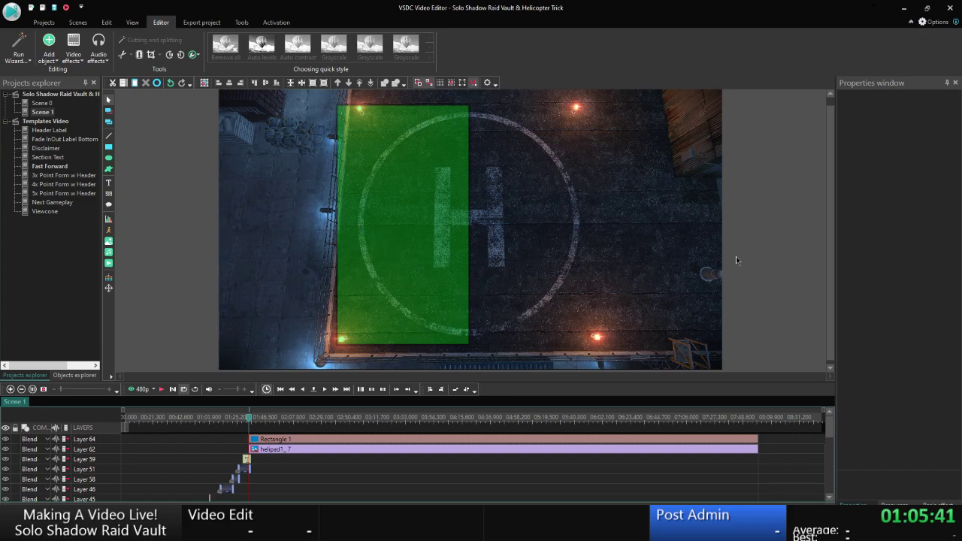
Switch to File Explorer and pick the Heister - Dallas - Suit - Armed Relaxed Angled image in the Assets Cutouts folder.
{"action": "left_click", "coordinate": [105, 526]}
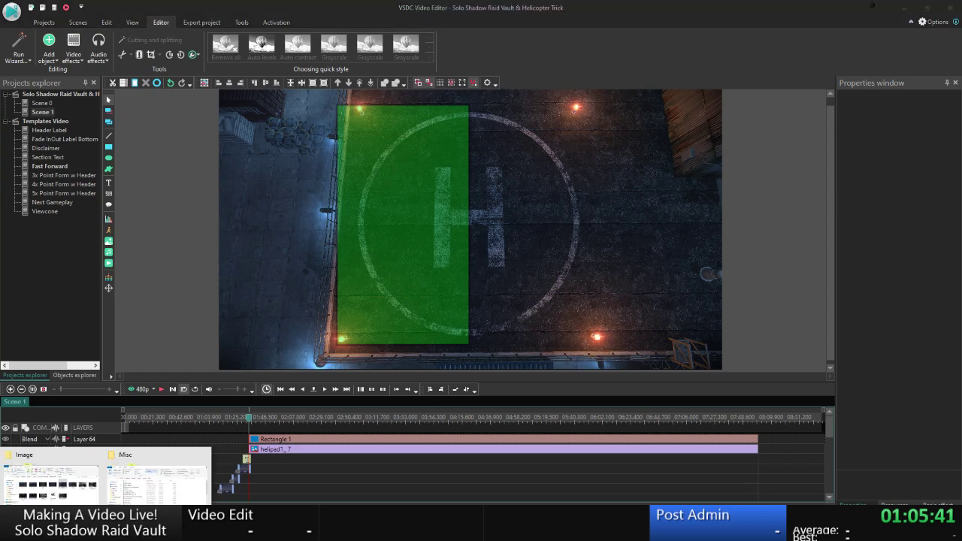
{"action": "left_click", "coordinate": [58, 496]}
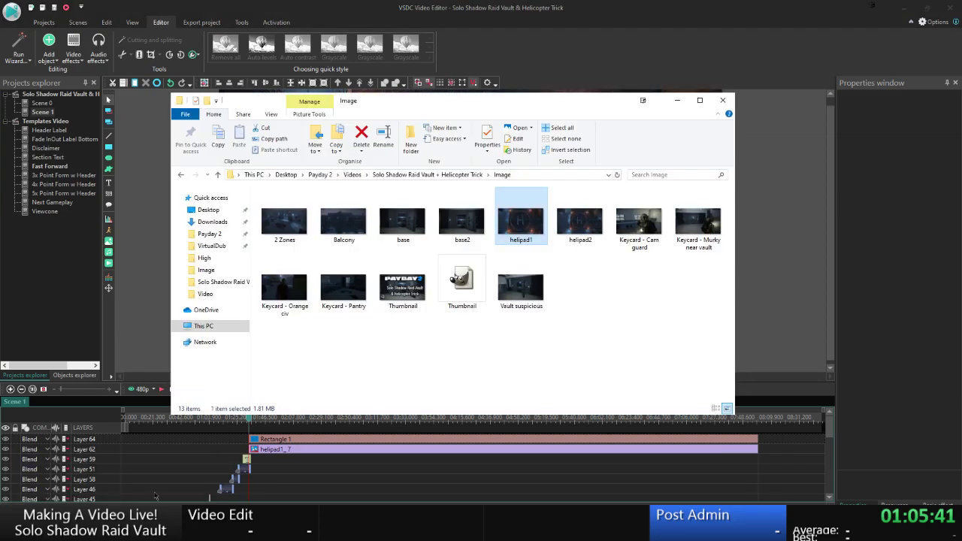
{"action": "mouse_move", "coordinate": [105, 531]}
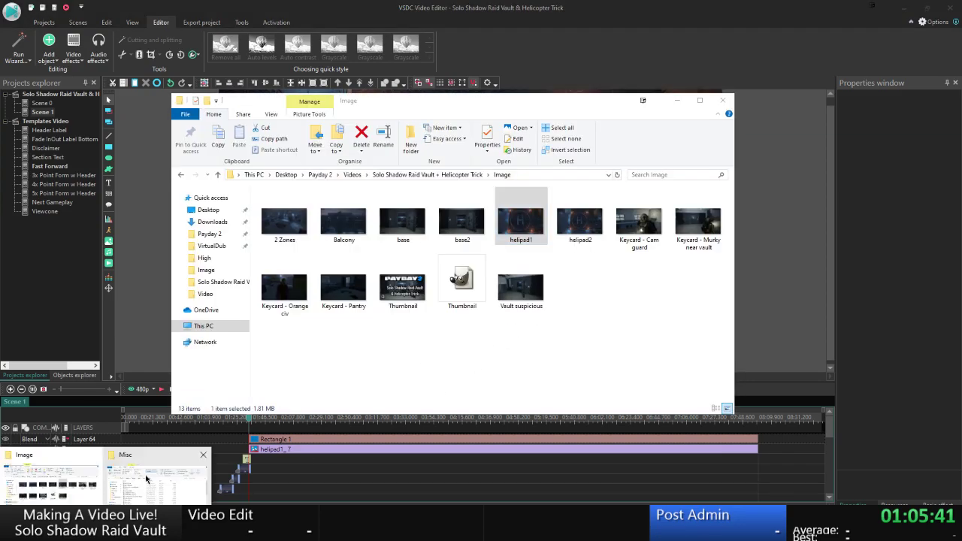
{"action": "left_click", "coordinate": [147, 479]}
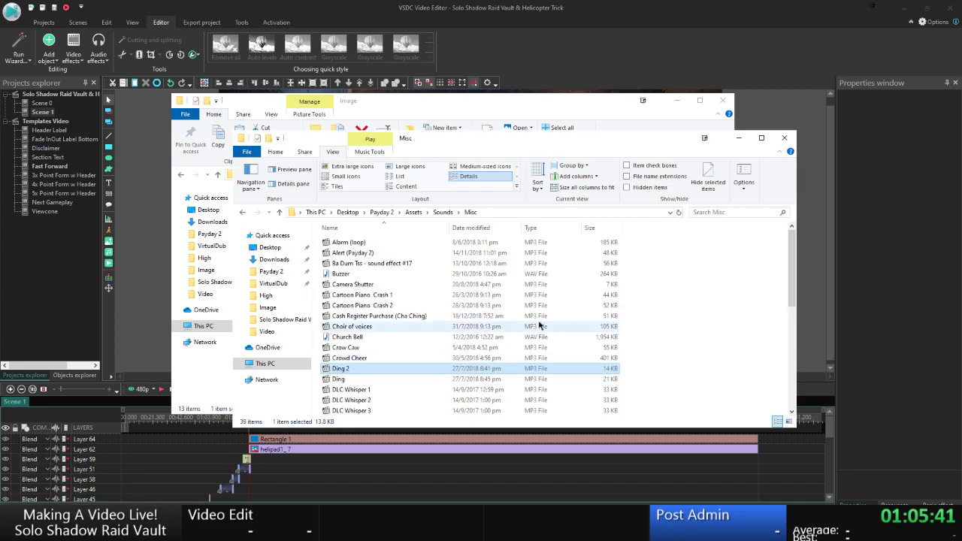
{"action": "key", "text": "alt+Up"}
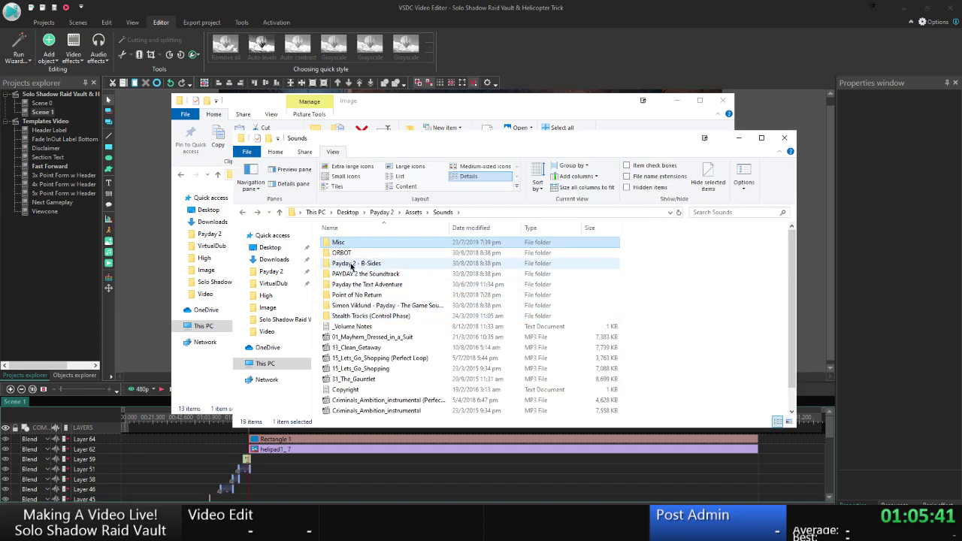
{"action": "key", "text": "alt+Up"}
{"action": "double_click", "coordinate": [463, 259]}
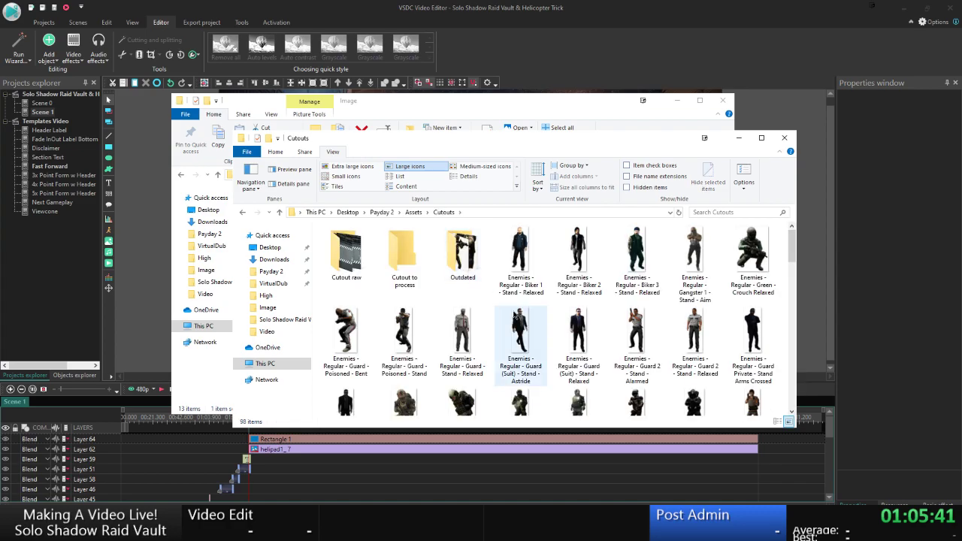
{"action": "scroll", "coordinate": [515, 311], "scroll_direction": "down", "scroll_amount": 1}
{"action": "scroll", "coordinate": [516, 308], "scroll_direction": "down", "scroll_amount": 2}
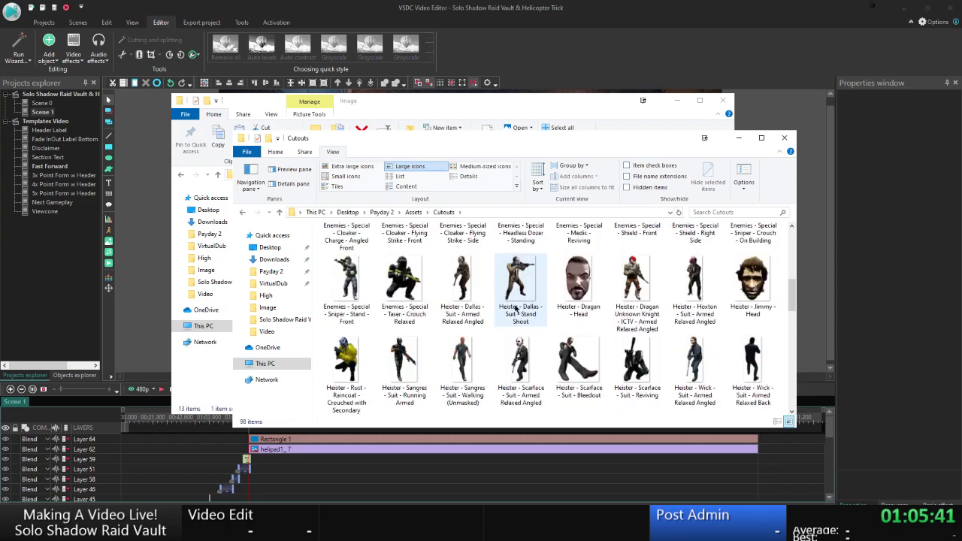
{"action": "left_click", "coordinate": [463, 289]}
Switch to VSDC Video Editor, add the Dallas cutout above the rectangle, and restore the image's original size.
{"action": "key", "text": "alt+Tab"}
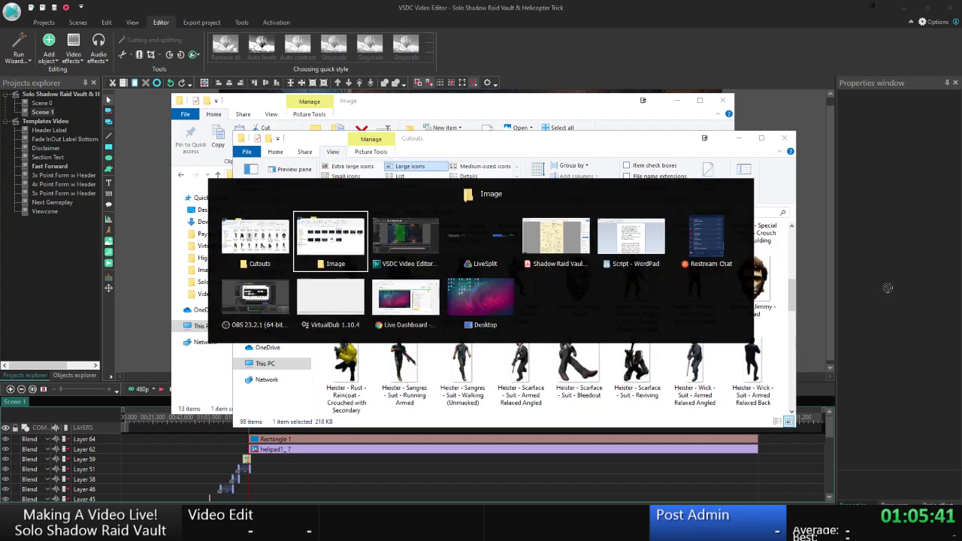
{"action": "key", "text": "alt+Tab"}
{"action": "left_click_drag", "start_coordinate": [887, 288], "coordinate": [597, 207]}
{"action": "mouse_move", "coordinate": [492, 207]}
{"action": "left_mouse_down"}
{"action": "mouse_move", "coordinate": [561, 199]}
{"action": "mouse_move", "coordinate": [410, 188]}
{"action": "mouse_move", "coordinate": [481, 196]}
{"action": "left_mouse_up"}
{"action": "left_click", "coordinate": [861, 162]}
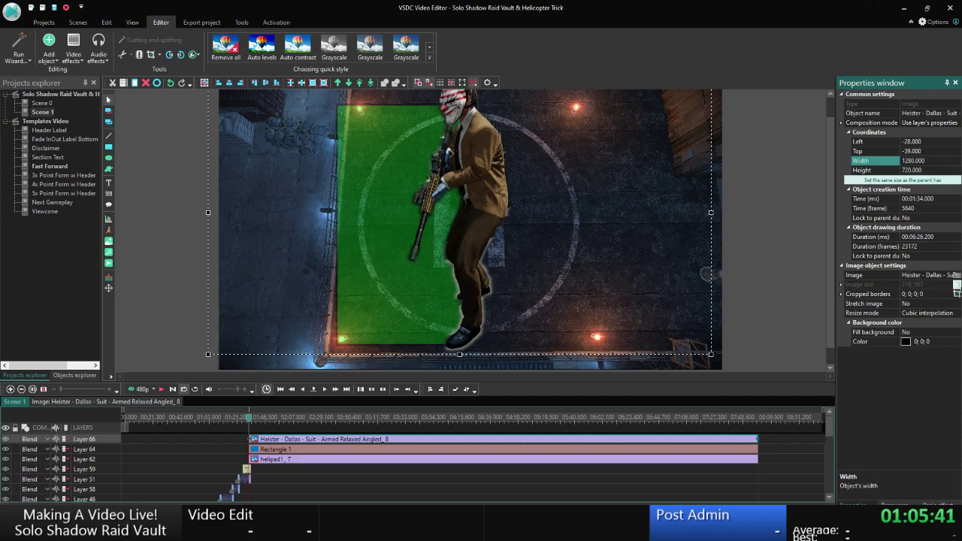
{"action": "left_click", "coordinate": [956, 285]}
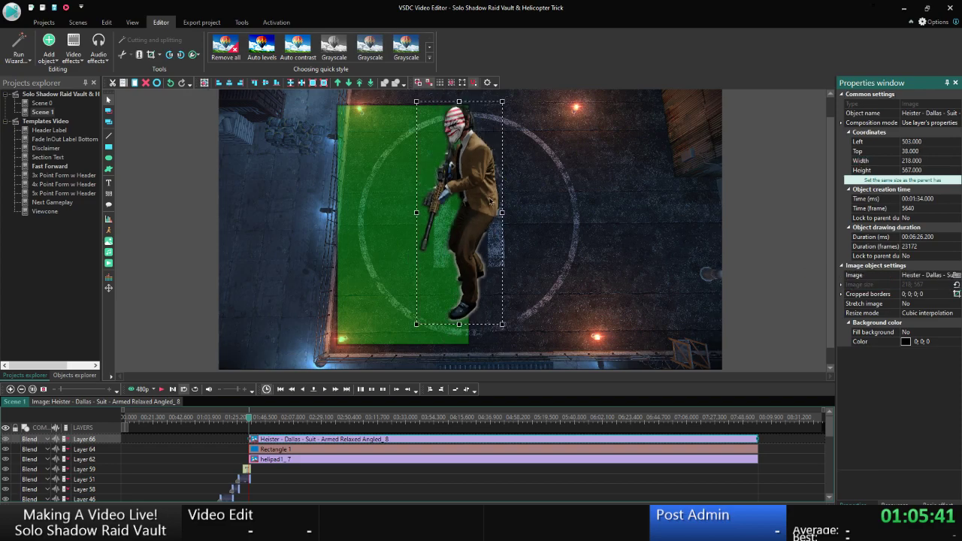
Set the Dallas cutout's height to 250 and move it onto the upper-right part of the helipad circle.
{"action": "left_click", "coordinate": [871, 163]}
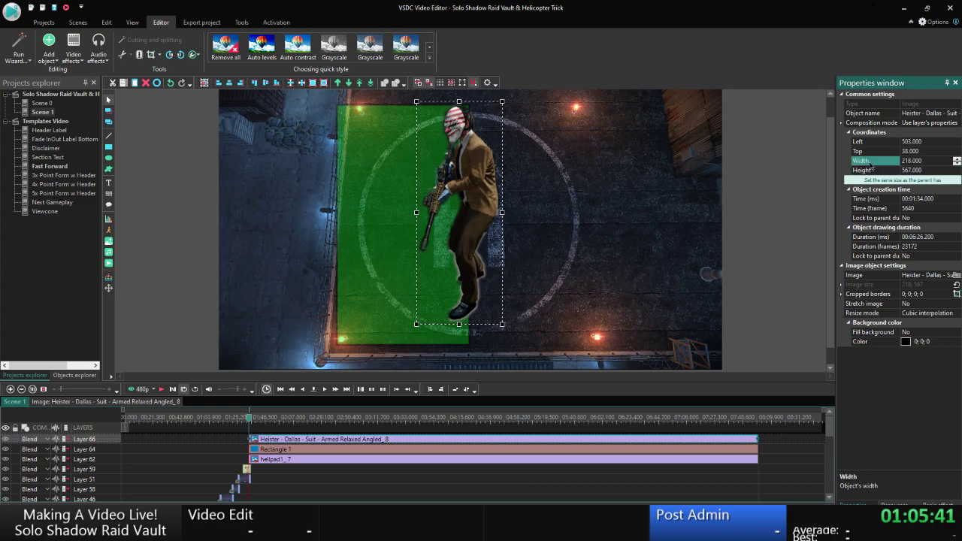
{"action": "left_click", "coordinate": [871, 169]}
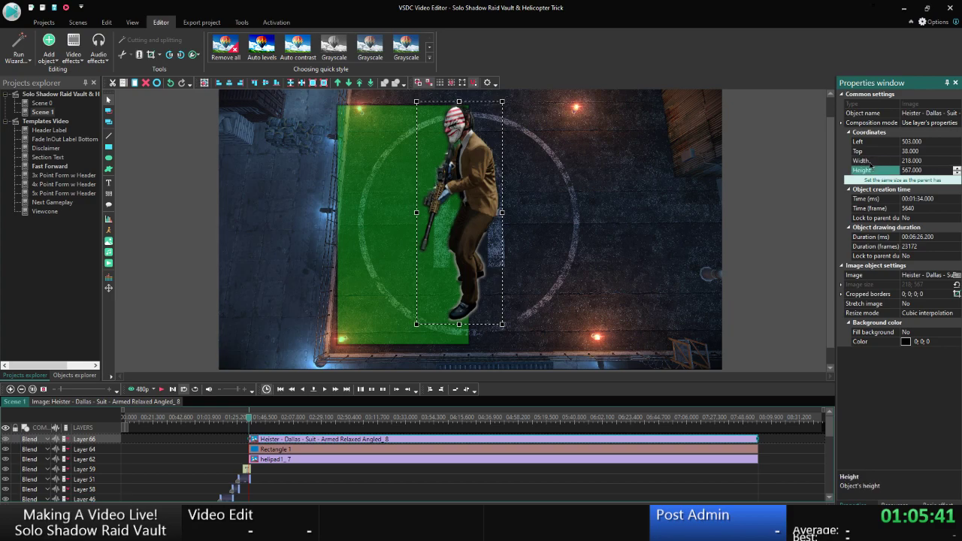
{"action": "type", "text": "200"}
{"action": "key", "text": "Return"}
{"action": "type", "text": "250"}
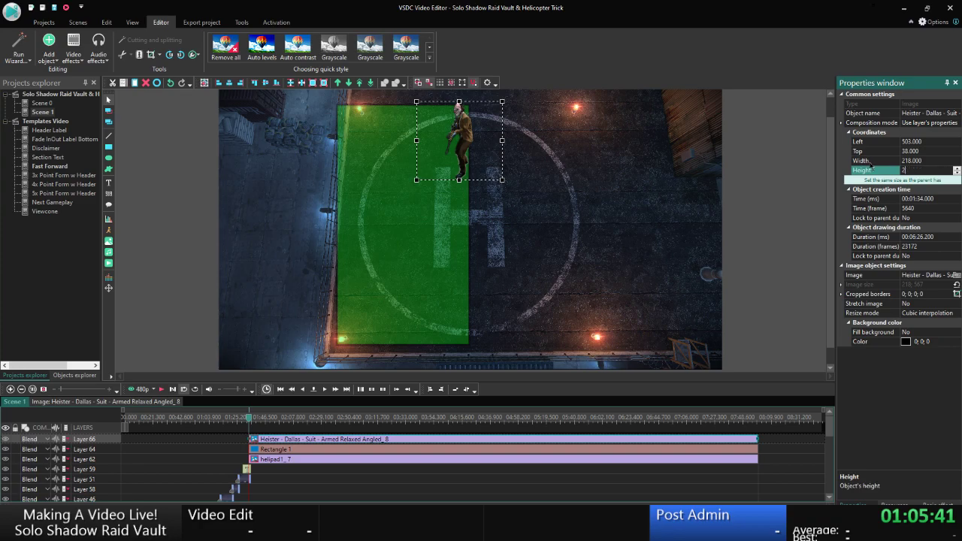
{"action": "key", "text": "Return"}
{"action": "left_click_drag", "start_coordinate": [454, 170], "coordinate": [536, 184]}
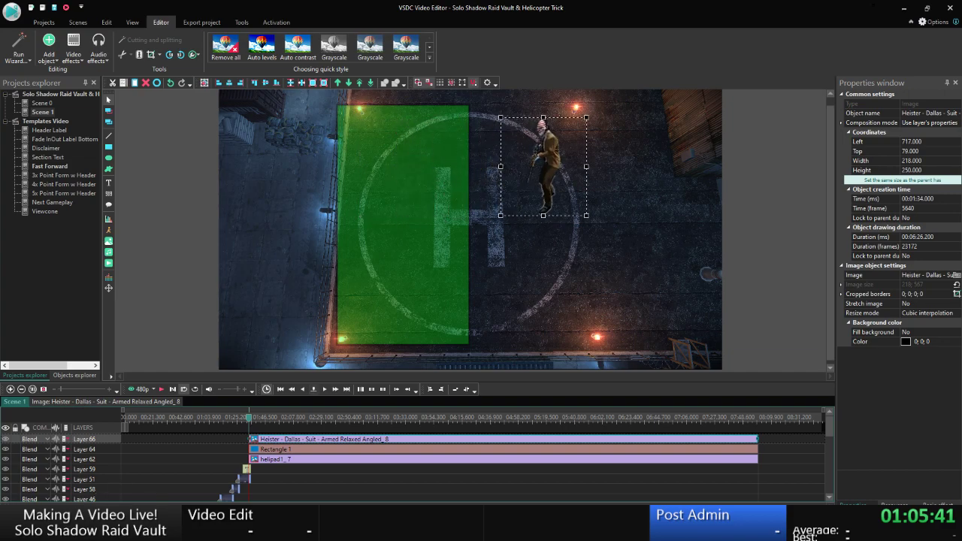
Add Stealth icon.png from the Assets folder to the helipad scene and restore the image's original size.
{"action": "left_click", "coordinate": [85, 526]}
{"action": "left_click", "coordinate": [144, 489]}
{"action": "key", "text": "alt+Up"}
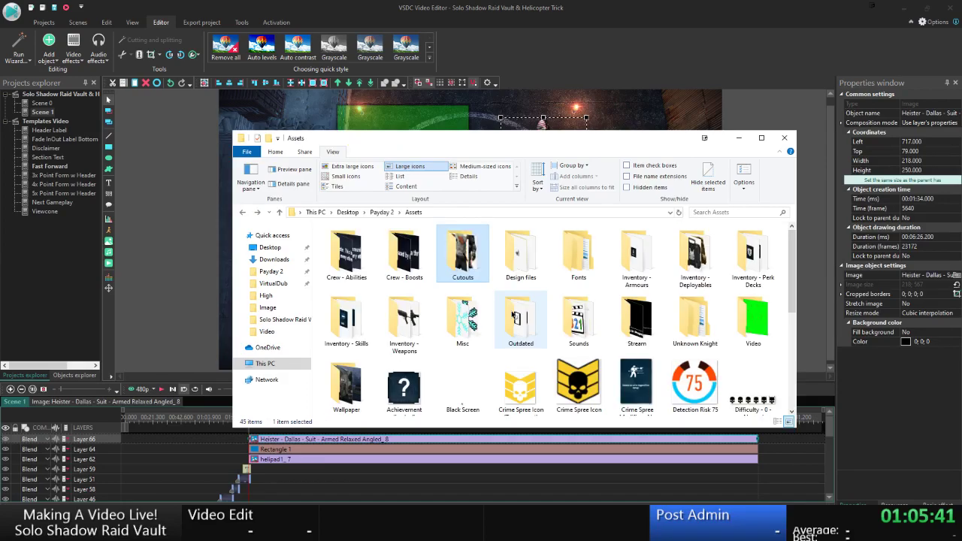
{"action": "scroll", "coordinate": [489, 331], "scroll_direction": "down", "scroll_amount": 5}
{"action": "key", "text": "alt+Tab"}
{"action": "left_click_drag", "start_coordinate": [404, 385], "coordinate": [579, 278]}
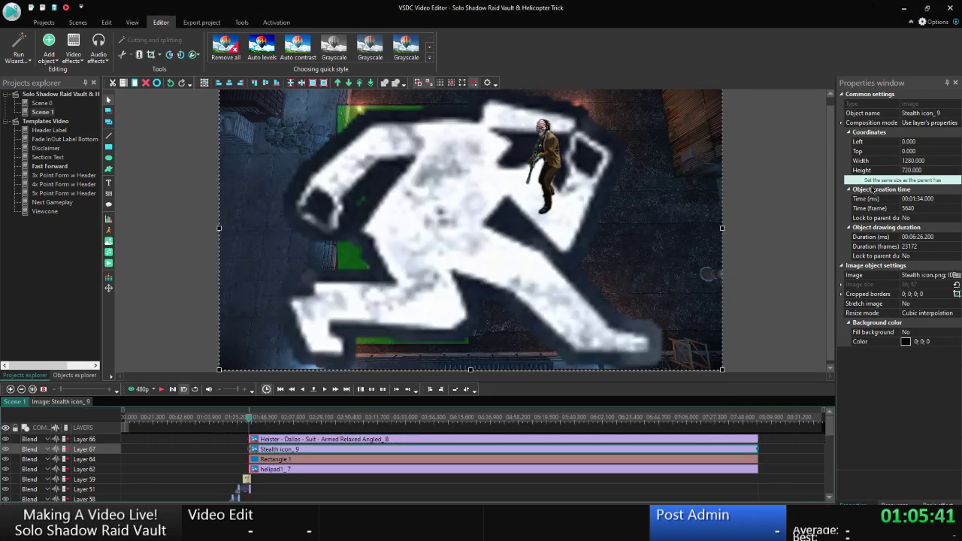
{"action": "left_click", "coordinate": [956, 284]}
Delete the Dallas cutout and move the stealth icon to the helipad circle's upper-right part, at about left 775, top 200.
{"action": "left_click", "coordinate": [539, 162]}
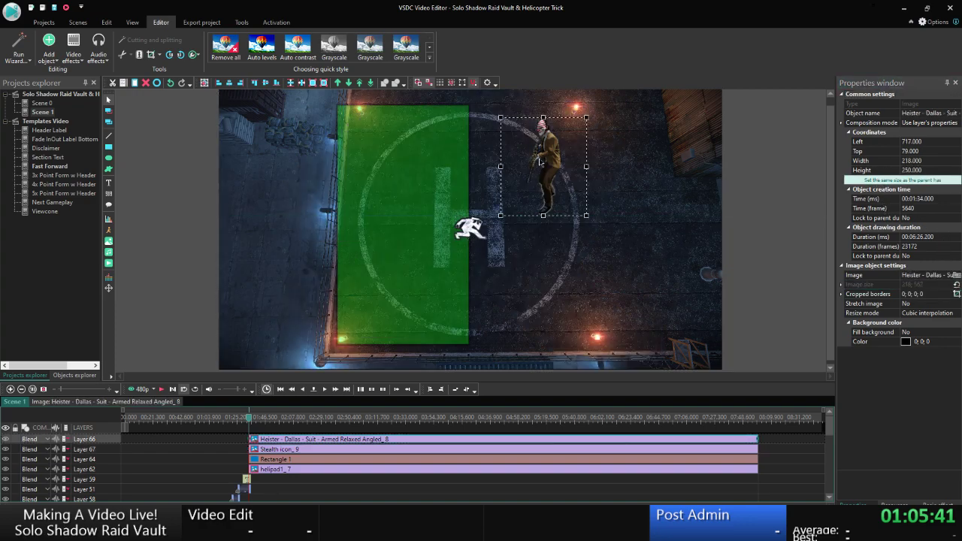
{"action": "key", "text": "Delete"}
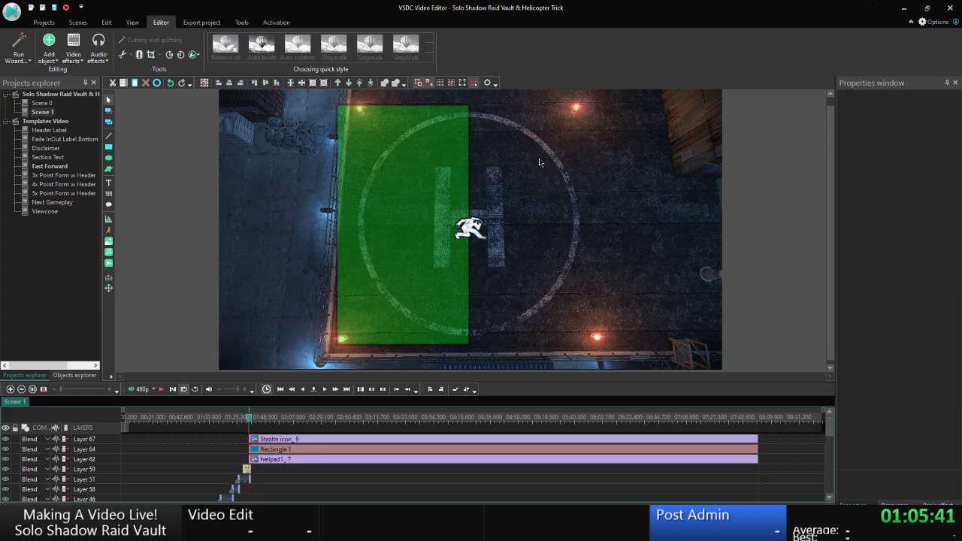
{"action": "left_click", "coordinate": [470, 229]}
{"action": "left_click_drag", "start_coordinate": [470, 229], "coordinate": [541, 178]}
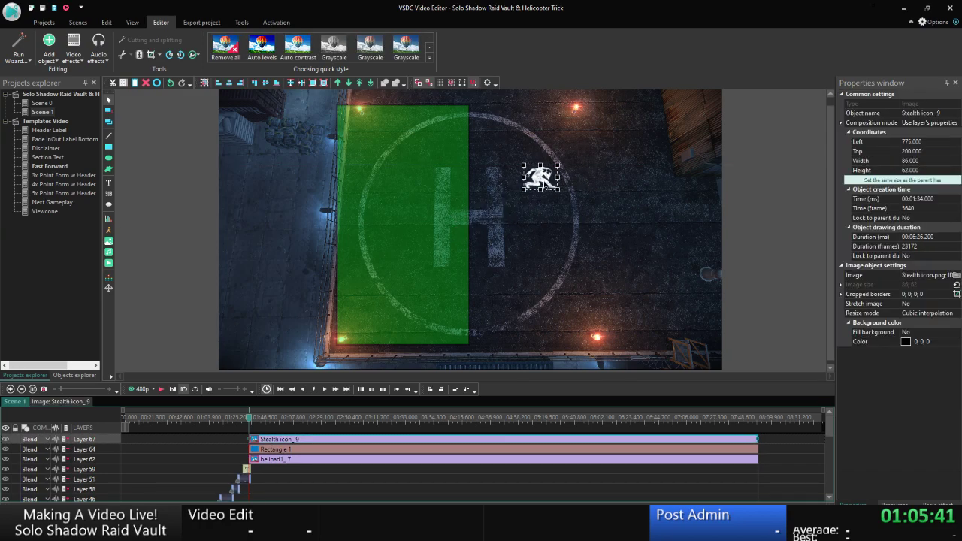
Apply a horizontal Flip effect to the stealth icon for its whole duration and return to the scene timeline.
{"action": "right_click", "coordinate": [543, 181]}
{"action": "mouse_move", "coordinate": [593, 335]}
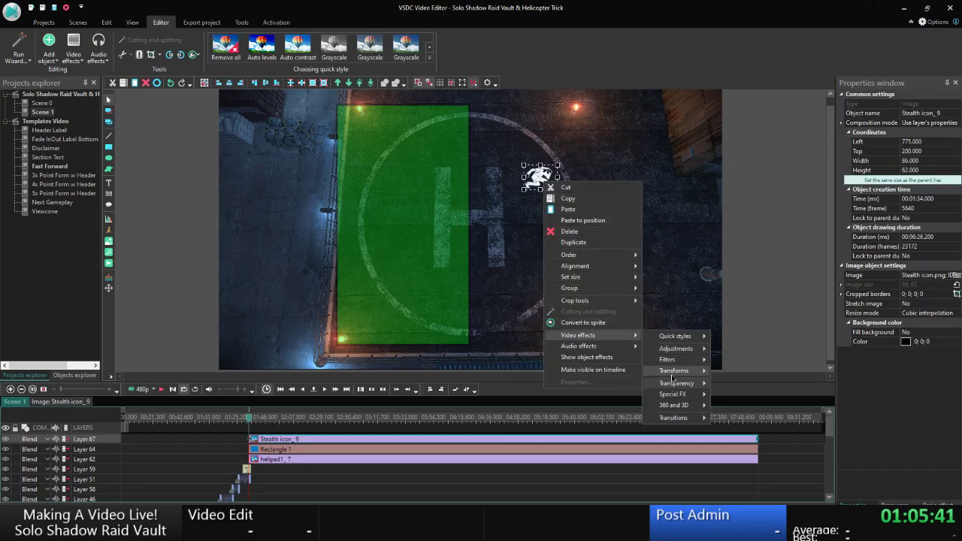
{"action": "mouse_move", "coordinate": [673, 383]}
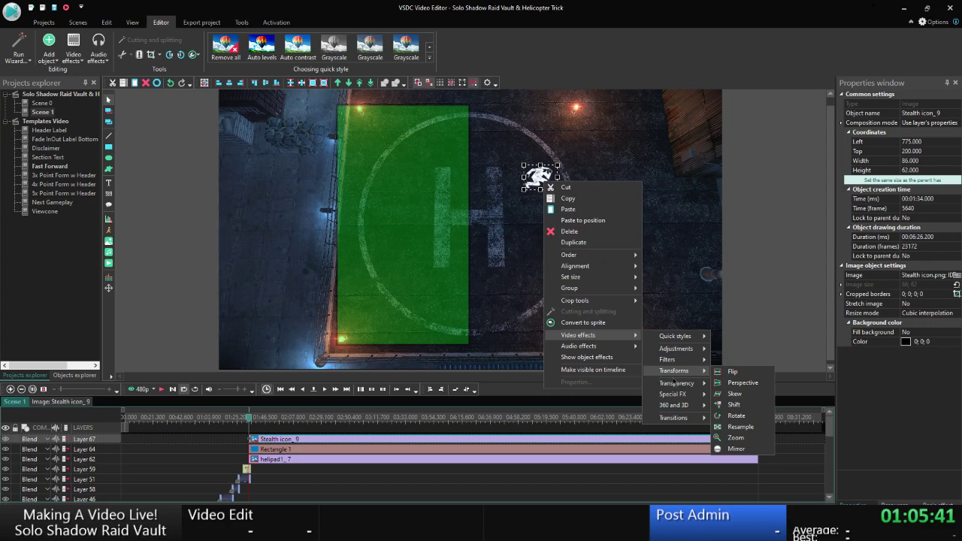
{"action": "left_click", "coordinate": [721, 372]}
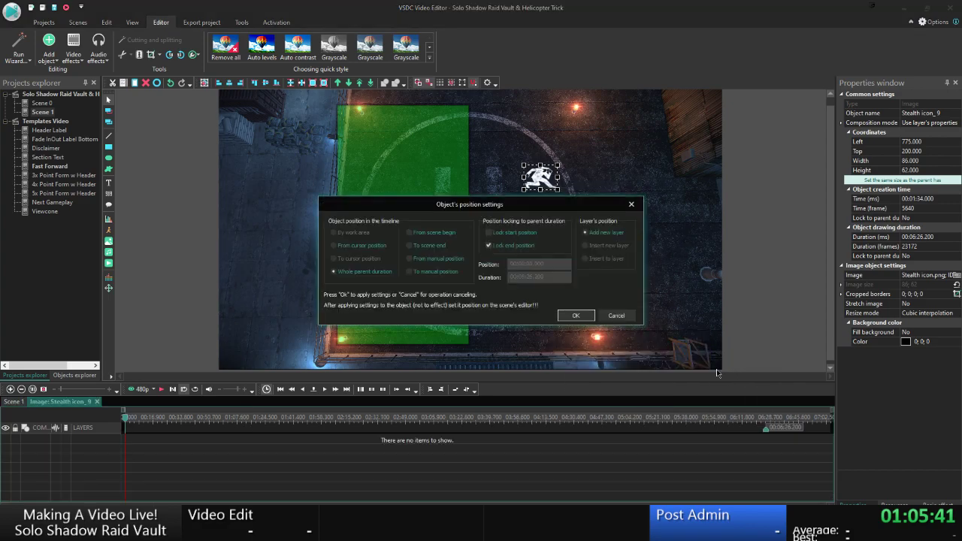
{"action": "left_click", "coordinate": [568, 316]}
{"action": "double_click", "coordinate": [899, 228]}
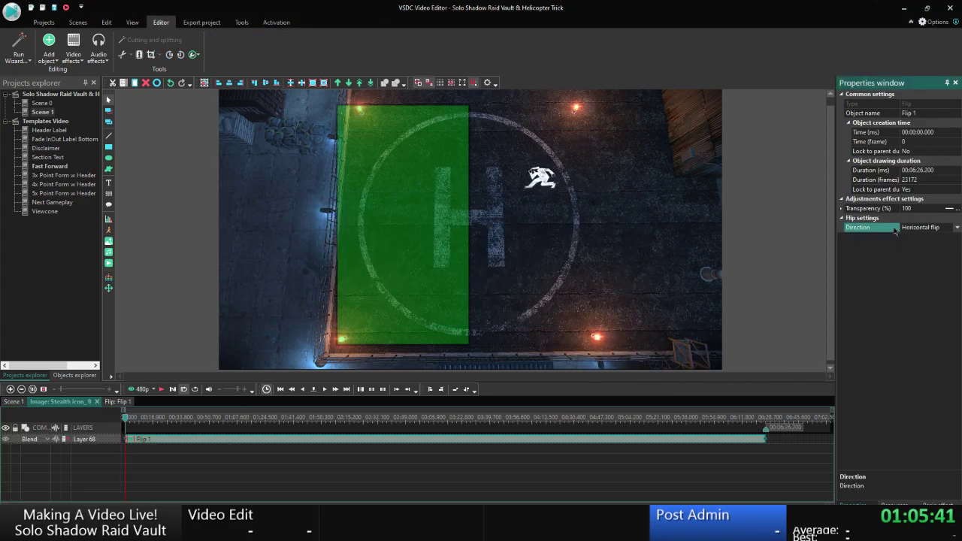
{"action": "left_click", "coordinate": [96, 401]}
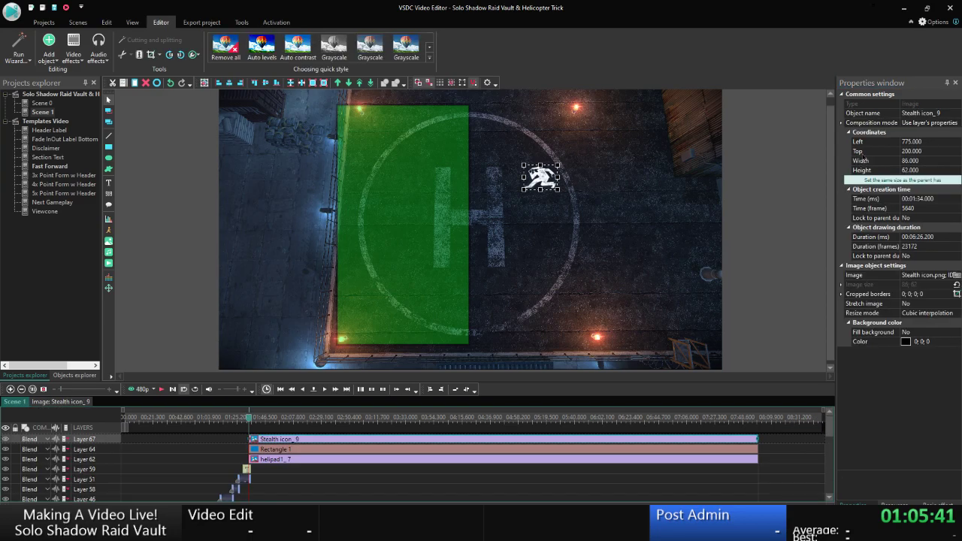
Set the stealth icon's width and height to 200 and move it to about left 882, top 106.
{"action": "left_click", "coordinate": [880, 164]}
{"action": "type", "text": "20"}
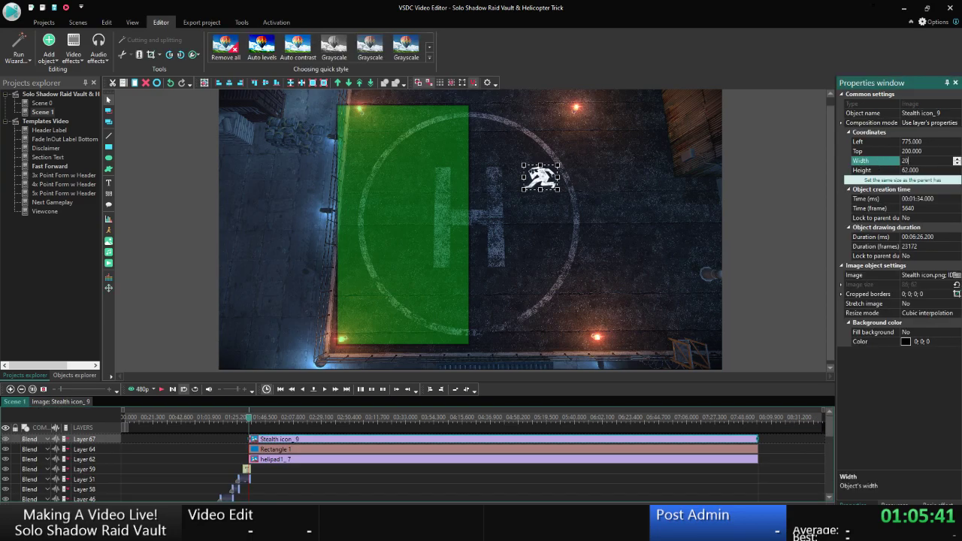
{"action": "type", "text": "0"}
{"action": "key", "text": "Return"}
{"action": "key", "text": "Down"}
{"action": "type", "text": "200"}
{"action": "key", "text": "Return"}
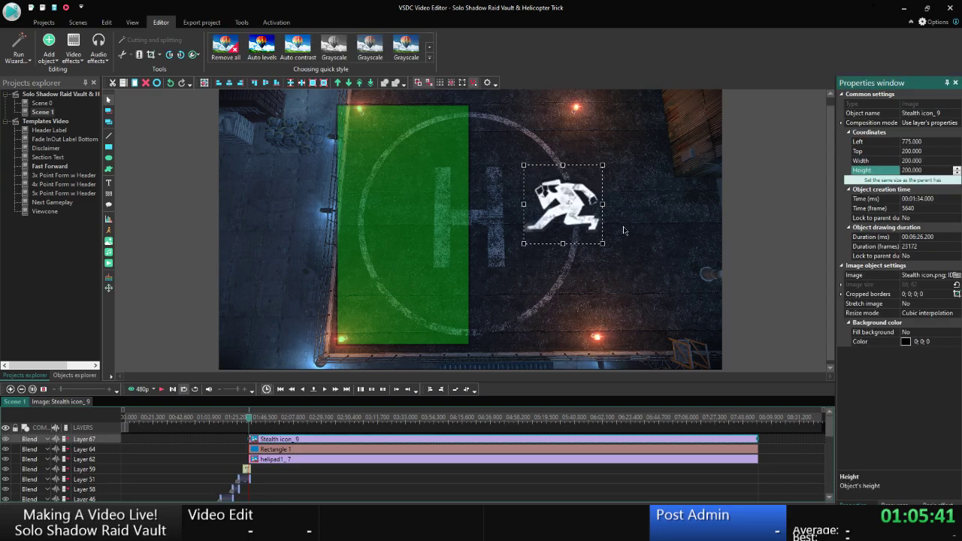
{"action": "left_click_drag", "start_coordinate": [569, 218], "coordinate": [612, 183]}
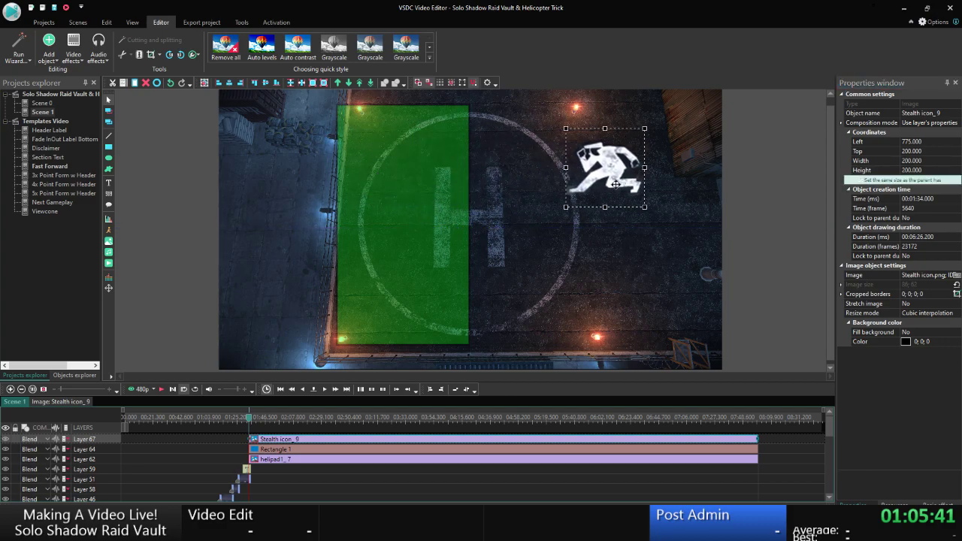
Set the stealth icon's width and height to 175.
{"action": "left_click", "coordinate": [874, 161]}
{"action": "type", "text": "1"}
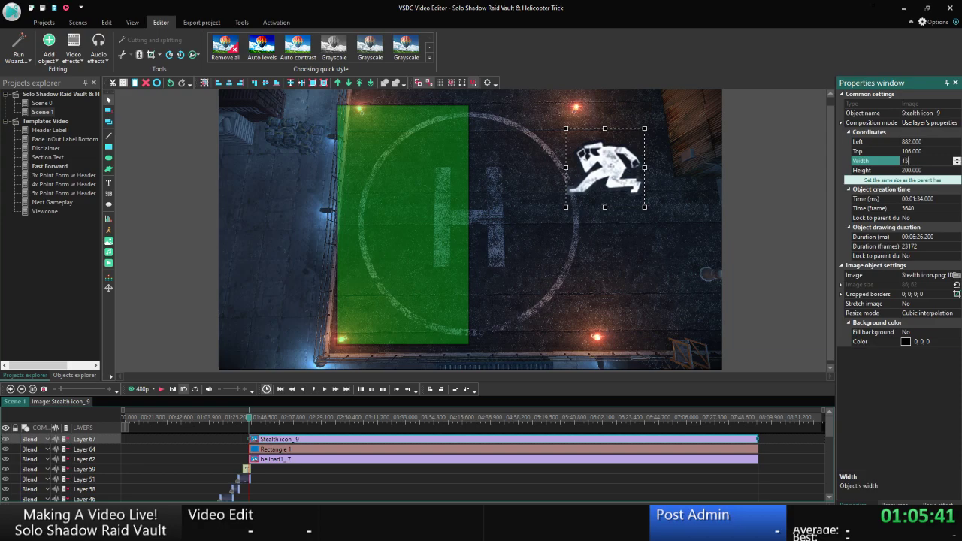
{"action": "type", "text": "75"}
{"action": "key", "text": "Tab"}
{"action": "type", "text": "1"}
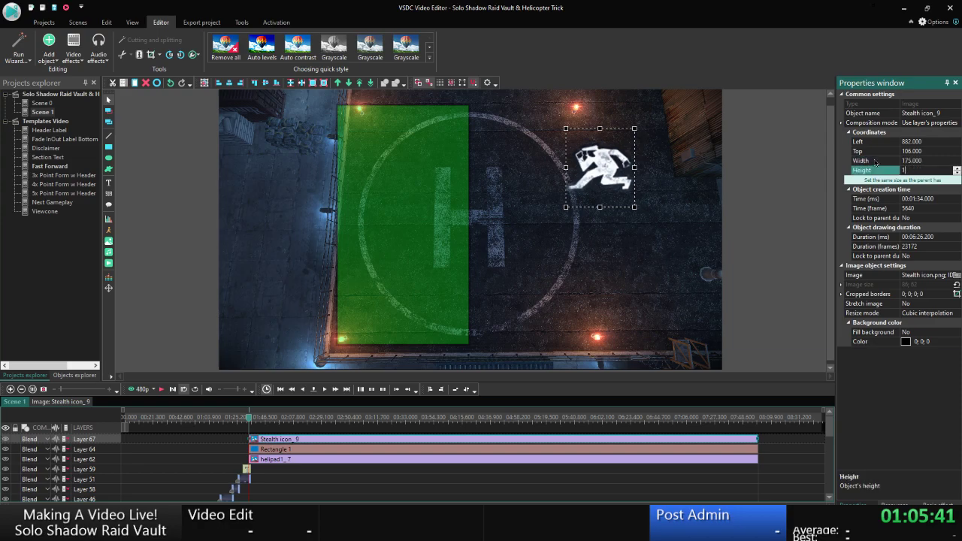
{"action": "type", "text": "75"}
{"action": "key", "text": "Return"}
{"action": "left_click", "coordinate": [782, 199]}
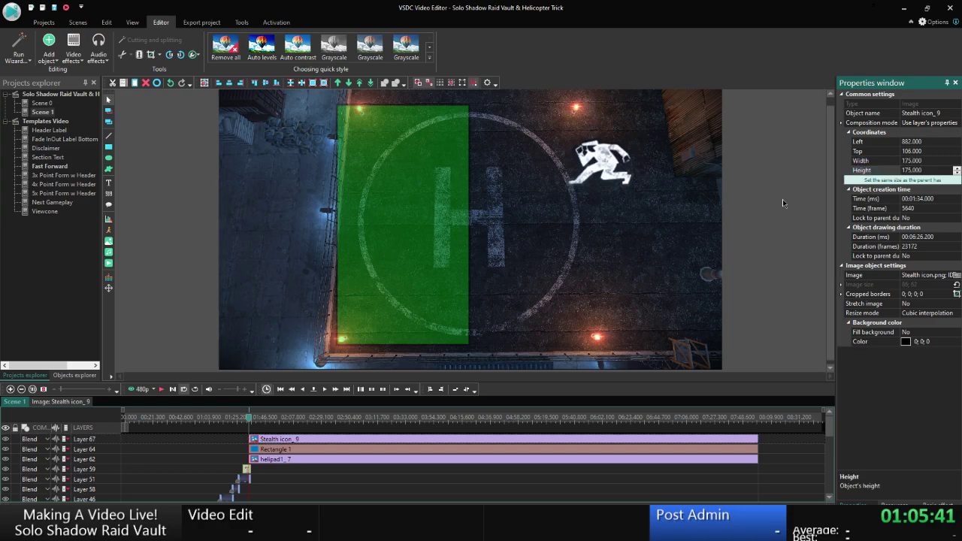
Save the project and move the stealth icon into the helipad circle's upper-right part, at about left 722, top 124.
{"action": "key", "text": "ctrl+s"}
{"action": "left_click_drag", "start_coordinate": [596, 166], "coordinate": [532, 173]}
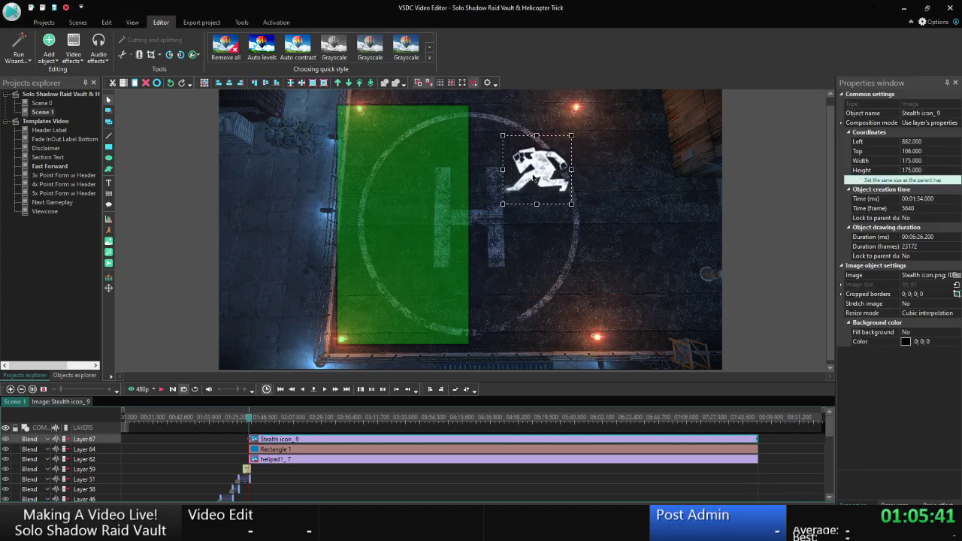
Cut the stealth icon and green rectangle from the scene and paste them inside the helipad image object, starting at its timeline's beginning.
{"action": "left_click", "coordinate": [277, 450]}
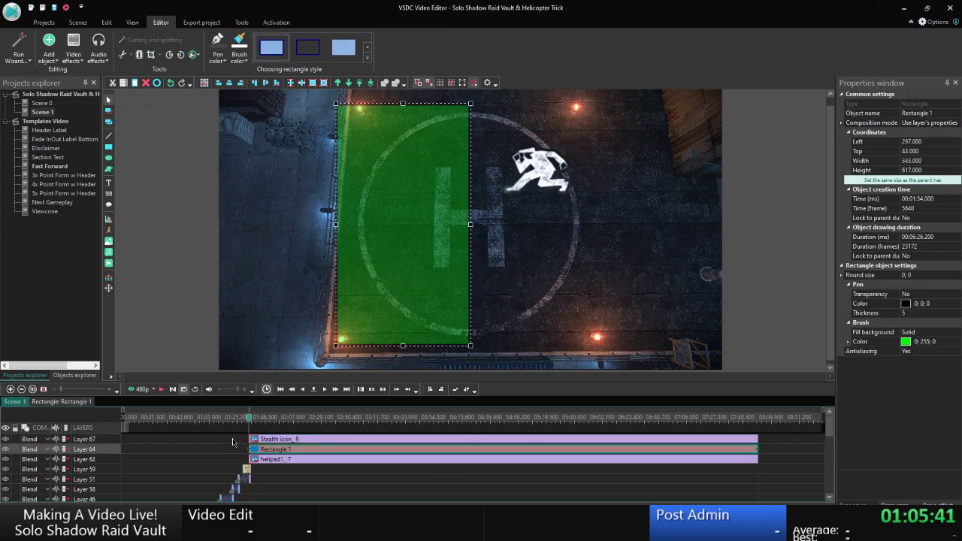
{"action": "left_click_drag", "start_coordinate": [232, 442], "coordinate": [276, 455]}
{"action": "key", "text": "Delete"}
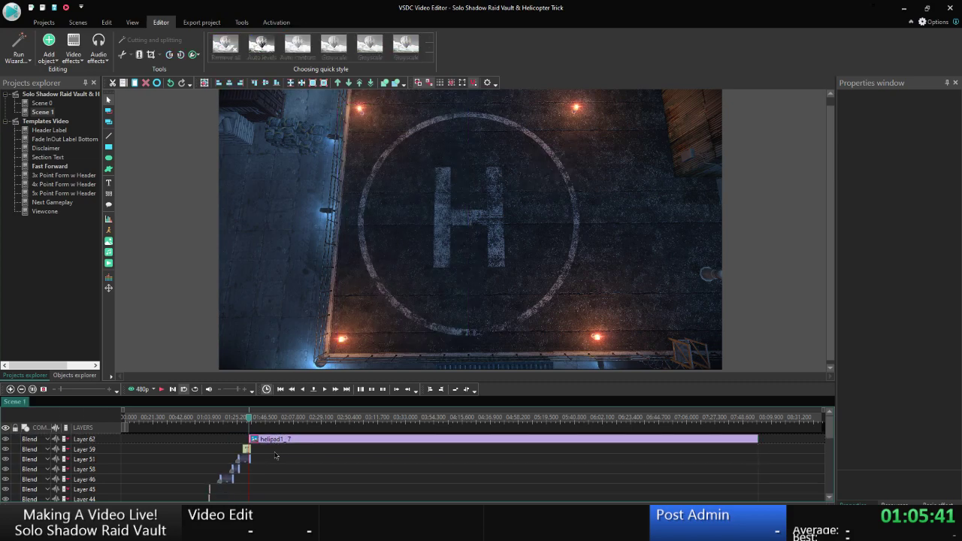
{"action": "double_click", "coordinate": [275, 441]}
{"action": "key", "text": "ctrl+v"}
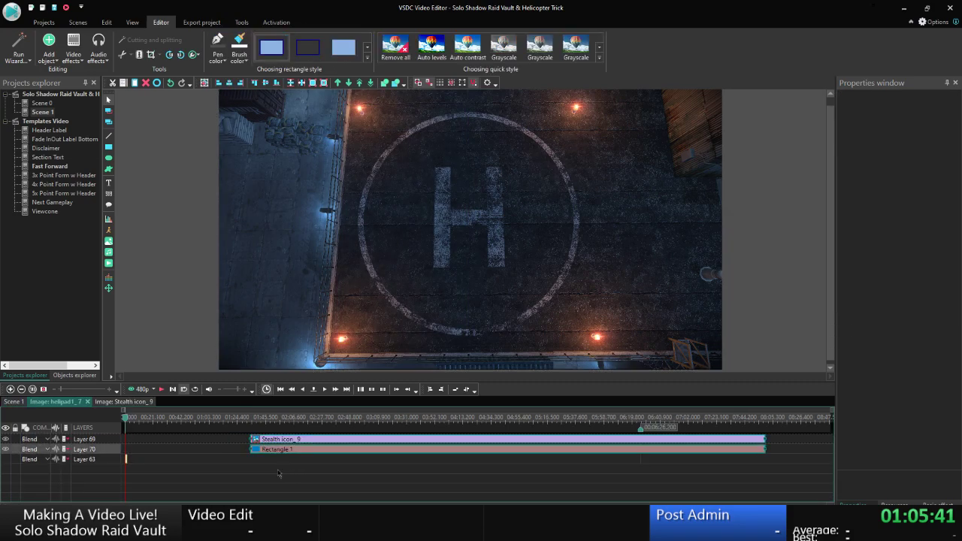
{"action": "left_click_drag", "start_coordinate": [213, 439], "coordinate": [319, 452]}
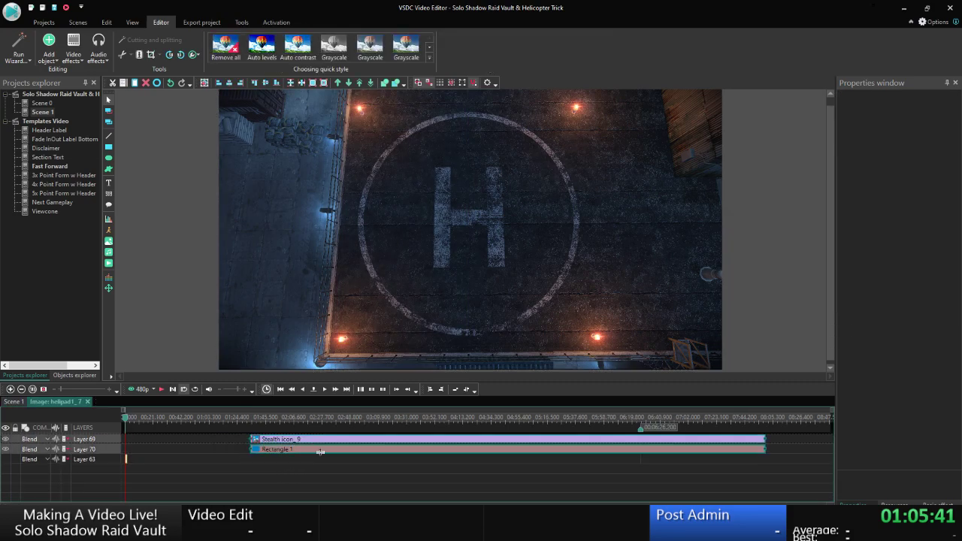
{"action": "left_click", "coordinate": [434, 389]}
Move the helipad image's fade-in layer above the stealth icon and rectangle layers and make it visible.
{"action": "left_click", "coordinate": [105, 460]}
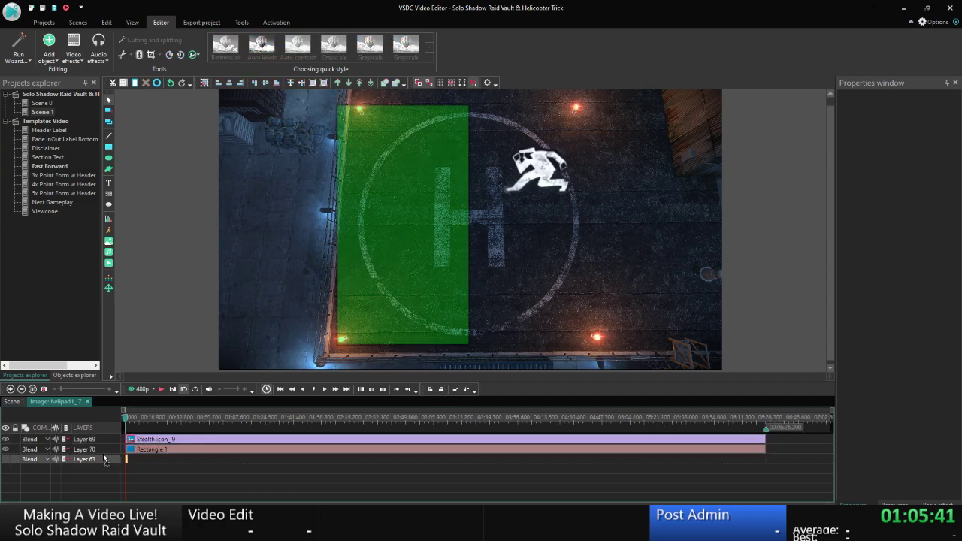
{"action": "left_click_drag", "start_coordinate": [105, 459], "coordinate": [106, 439]}
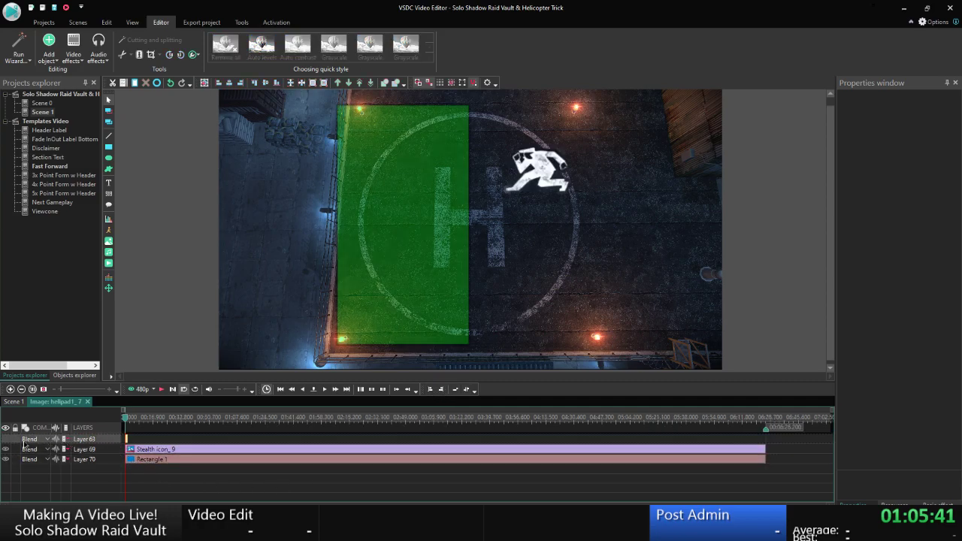
{"action": "left_click", "coordinate": [6, 439]}
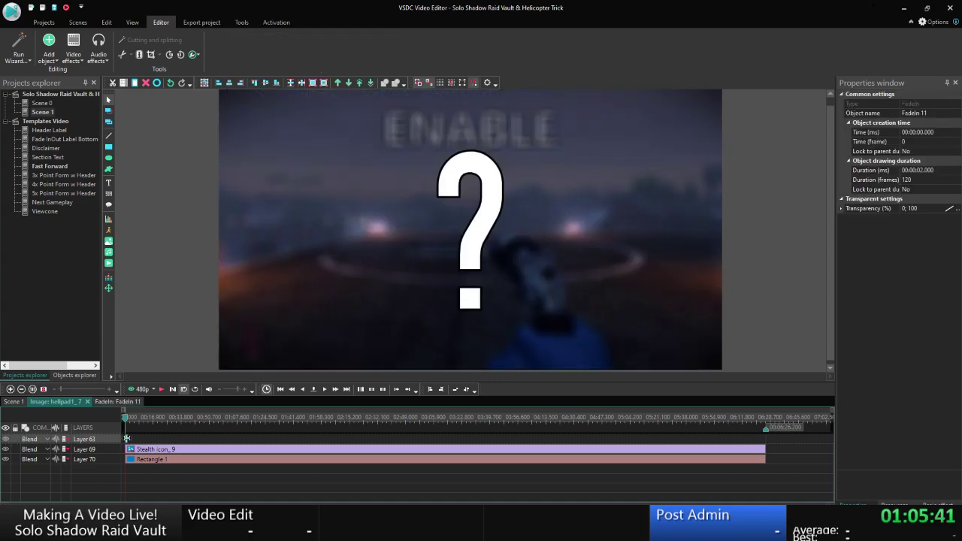
Duplicate the stealth icon past the fade-in and place one copy directly below the other in the circle's lower-right part.
{"action": "left_click", "coordinate": [335, 389]}
{"action": "left_click", "coordinate": [550, 176]}
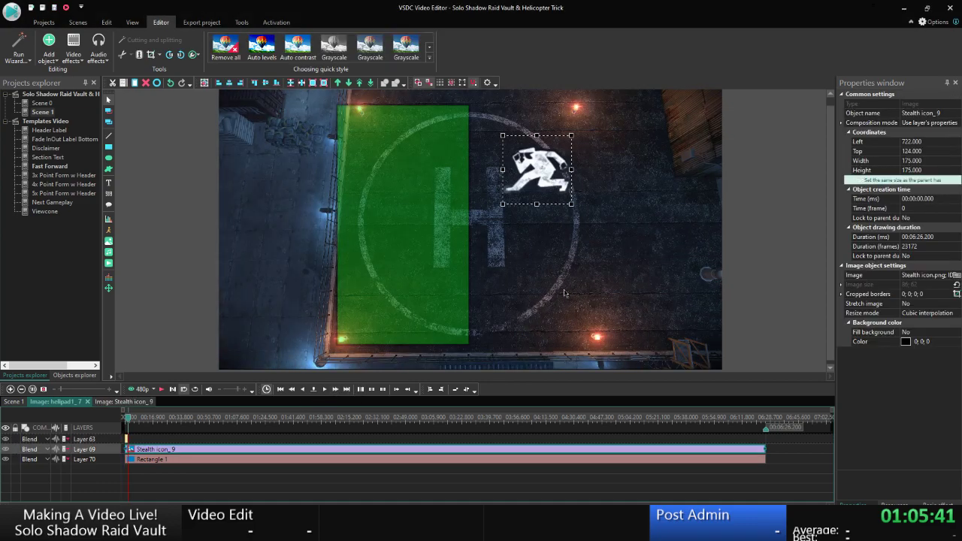
{"action": "key", "text": "ctrl+c"}
{"action": "key", "text": "ctrl+v"}
{"action": "left_click_drag", "start_coordinate": [535, 158], "coordinate": [539, 249]}
{"action": "left_click", "coordinate": [638, 253]}
Move both stealth icons straight across into the green rectangle, at about left 367.
{"action": "left_click", "coordinate": [532, 176]}
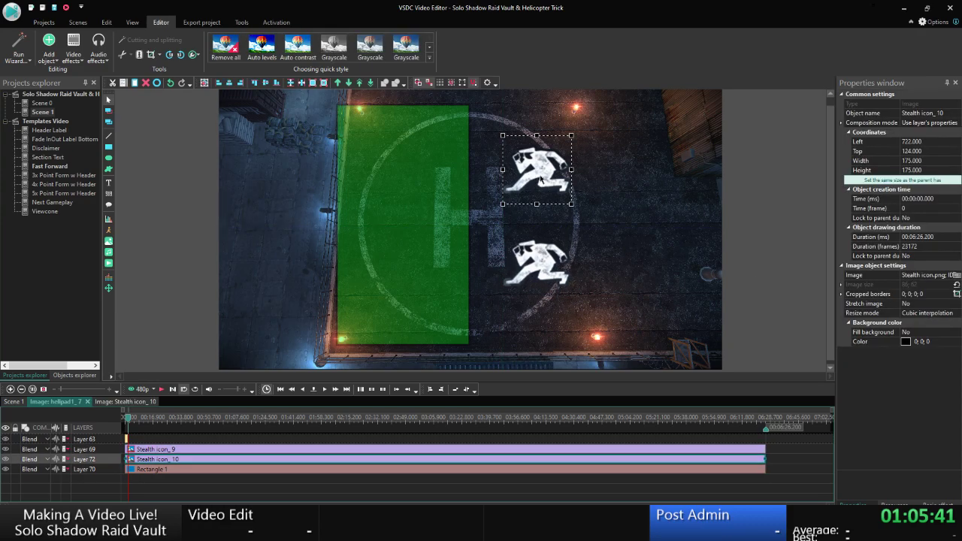
{"action": "left_click_drag", "start_coordinate": [541, 185], "coordinate": [401, 180]}
{"action": "left_click_drag", "start_coordinate": [559, 261], "coordinate": [419, 260]}
{"action": "left_click", "coordinate": [725, 239]}
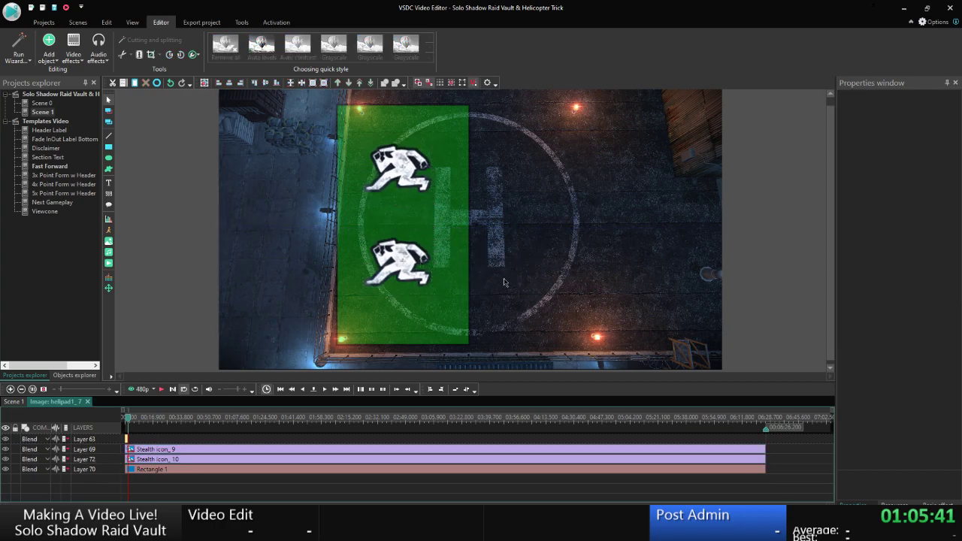
Lower the bottom stealth icon slightly, align the top one above it at about left 382, top 120, and return to the scene.
{"action": "left_click", "coordinate": [410, 276]}
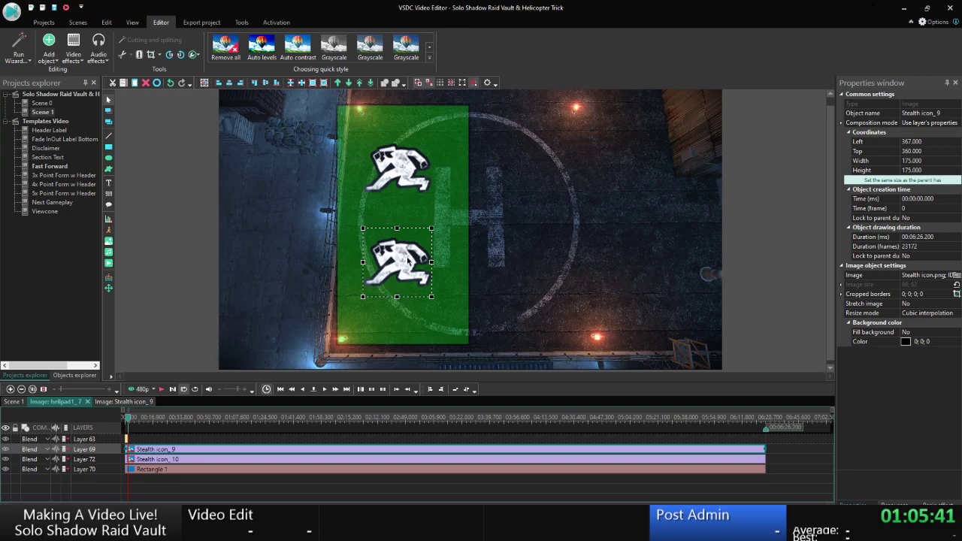
{"action": "left_click_drag", "start_coordinate": [408, 260], "coordinate": [414, 266]}
{"action": "left_click", "coordinate": [401, 175]}
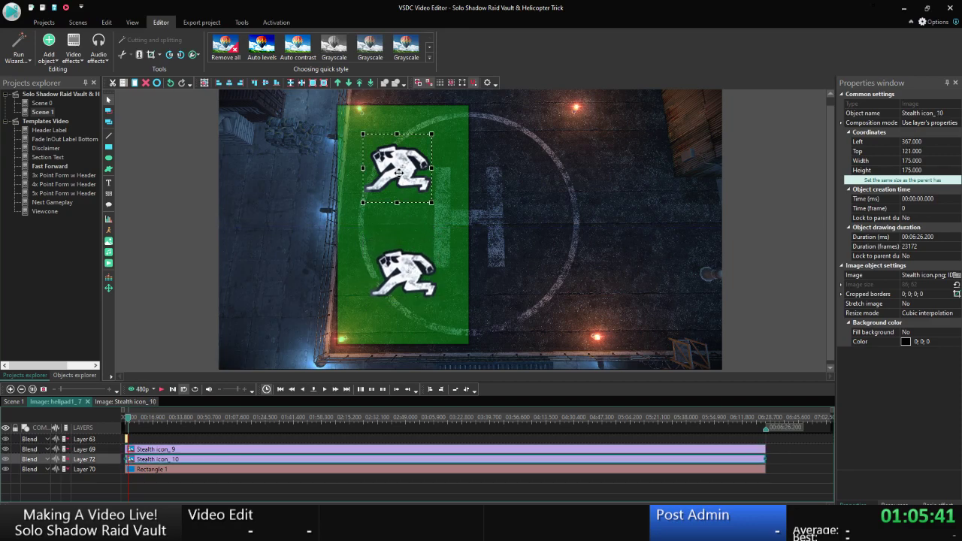
{"action": "left_click_drag", "start_coordinate": [402, 175], "coordinate": [403, 171]}
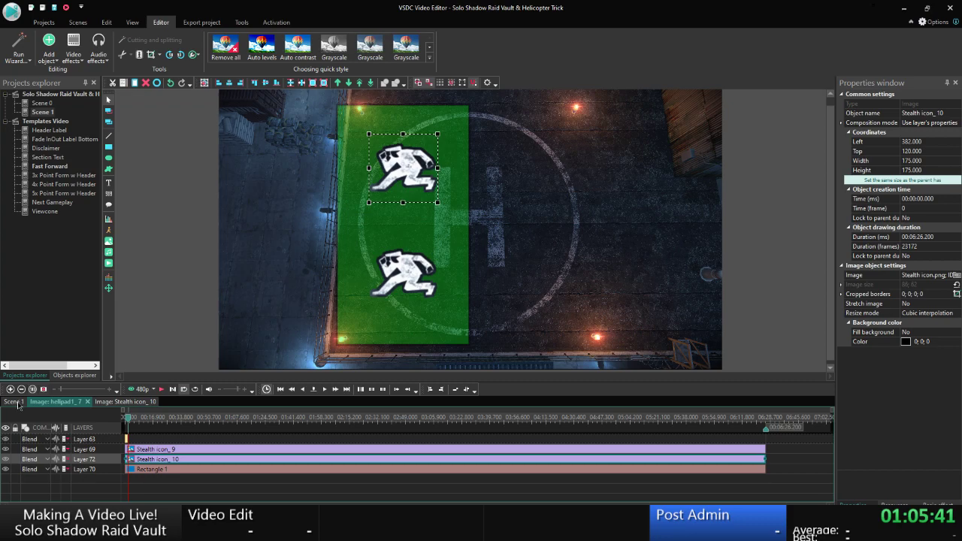
{"action": "left_click", "coordinate": [15, 402]}
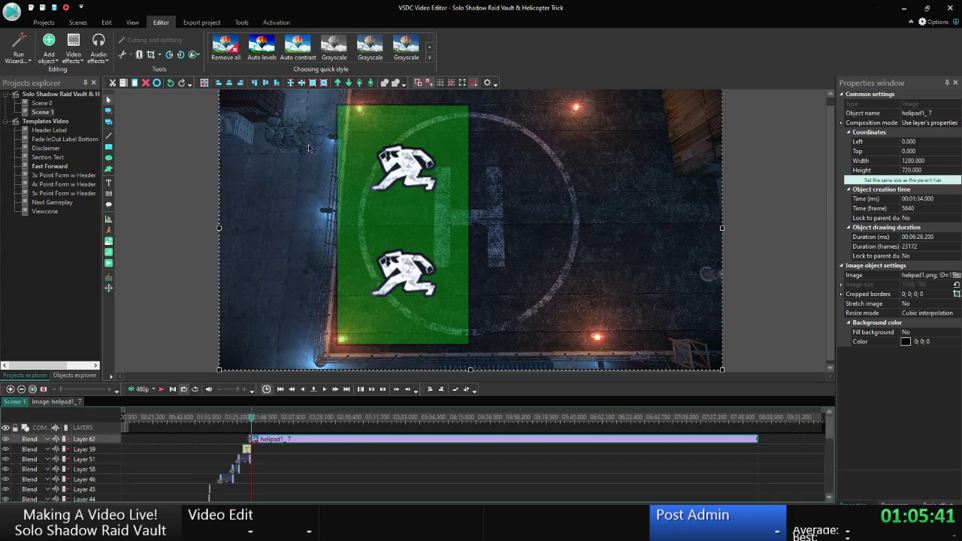
Set the green rectangle inside the helipad image to 350 wide and 600 high.
{"action": "double_click", "coordinate": [314, 440]}
{"action": "left_click", "coordinate": [248, 471]}
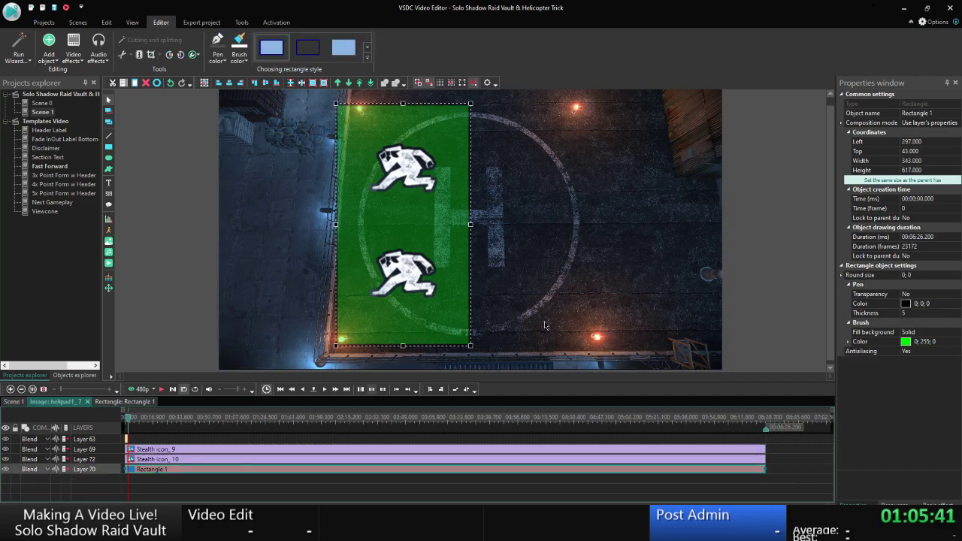
{"action": "left_click", "coordinate": [870, 172]}
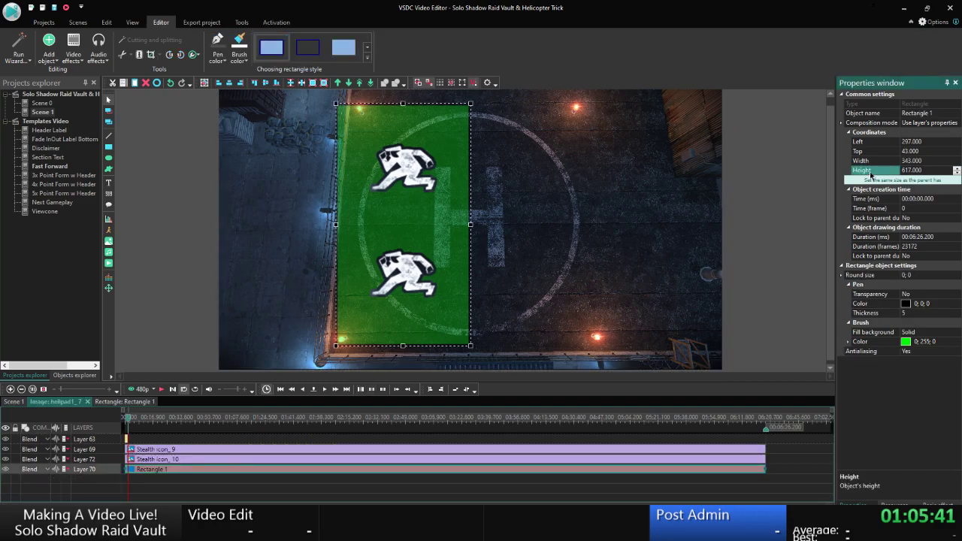
{"action": "key", "text": "Up"}
{"action": "type", "text": "35"}
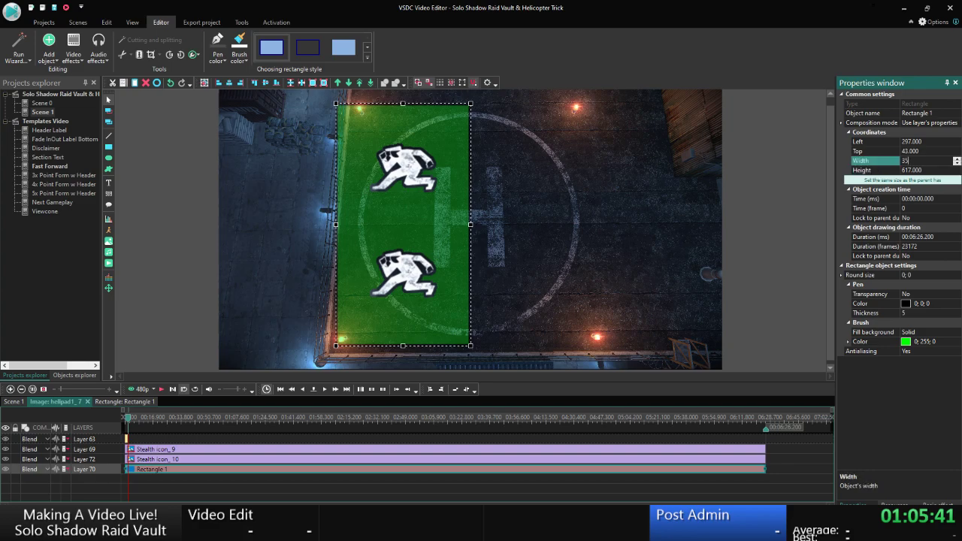
{"action": "type", "text": "0"}
{"action": "key", "text": "Return"}
{"action": "key", "text": "Down"}
{"action": "type", "text": "6"}
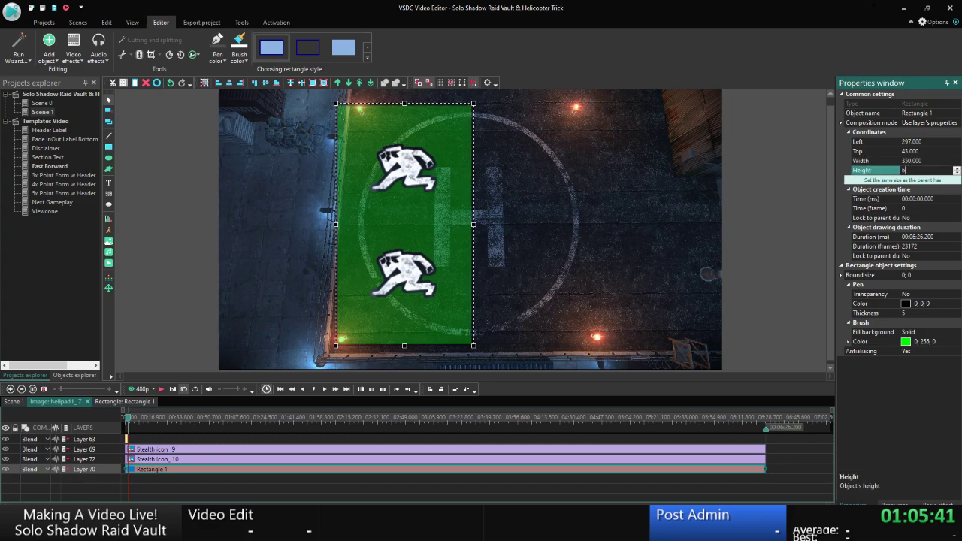
{"action": "key", "text": "Return"}
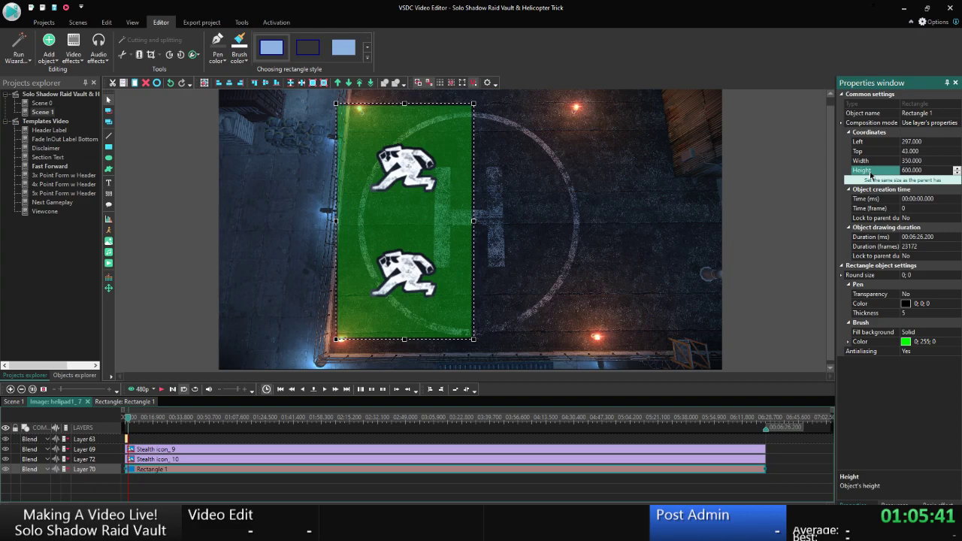
Shift the green rectangle to left 291 and top 46.
{"action": "key", "text": "Up"}
{"action": "key", "text": "Up"}
{"action": "key", "text": "Up"}
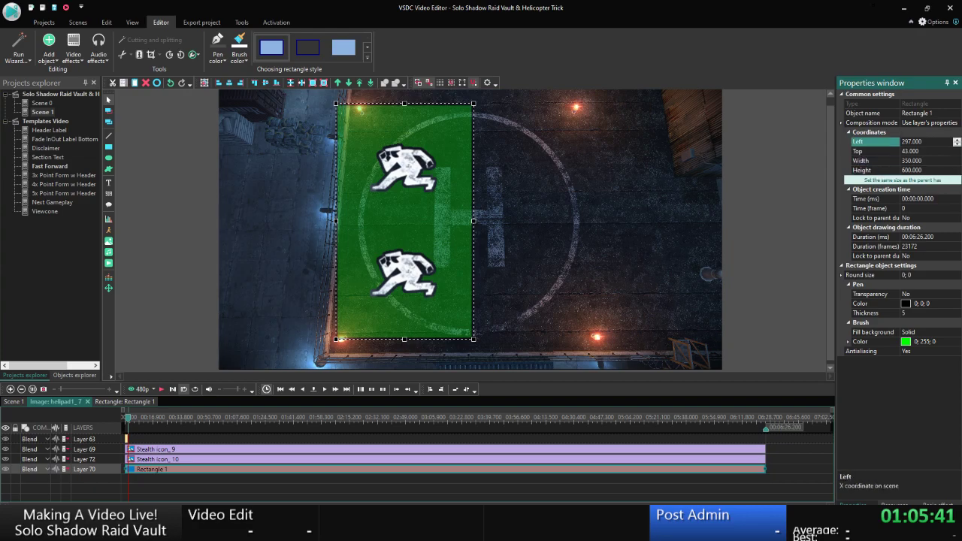
{"action": "left_click", "coordinate": [954, 145]}
{"action": "left_click", "coordinate": [955, 144]}
{"action": "left_click", "coordinate": [955, 145]}
{"action": "left_click", "coordinate": [955, 145]}
{"action": "left_click", "coordinate": [956, 145]}
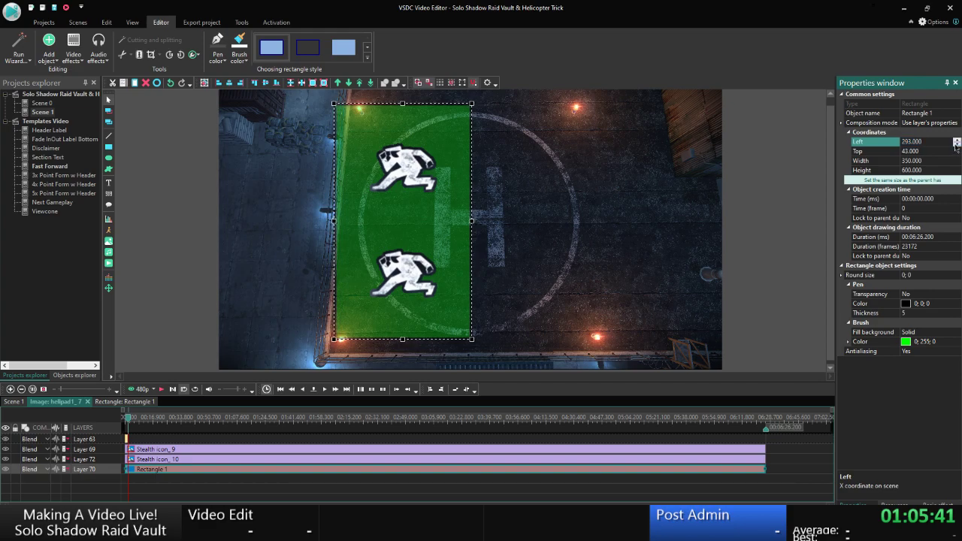
{"action": "left_click", "coordinate": [955, 145]}
{"action": "left_click", "coordinate": [956, 145]}
{"action": "left_click", "coordinate": [908, 152]}
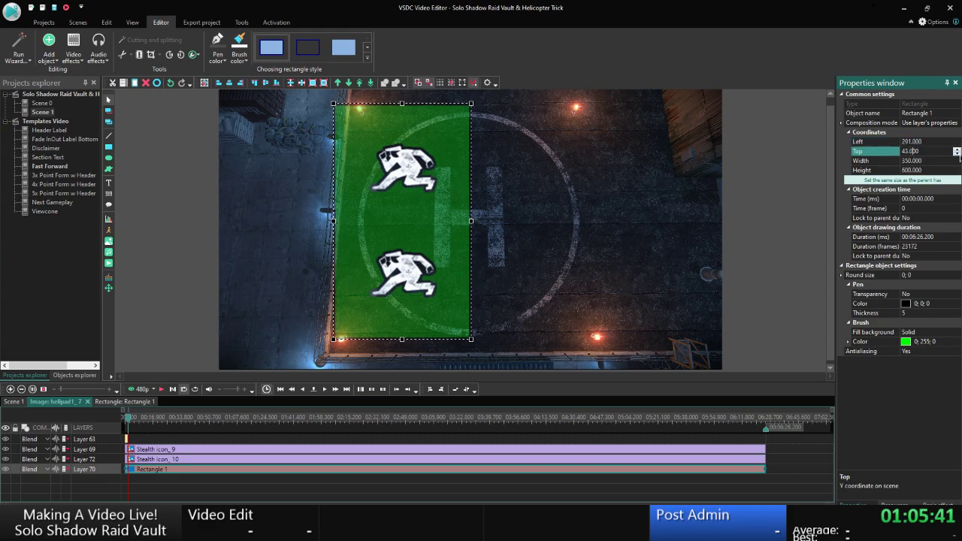
{"action": "left_click", "coordinate": [956, 150]}
{"action": "left_click", "coordinate": [957, 150]}
{"action": "left_click", "coordinate": [956, 151]}
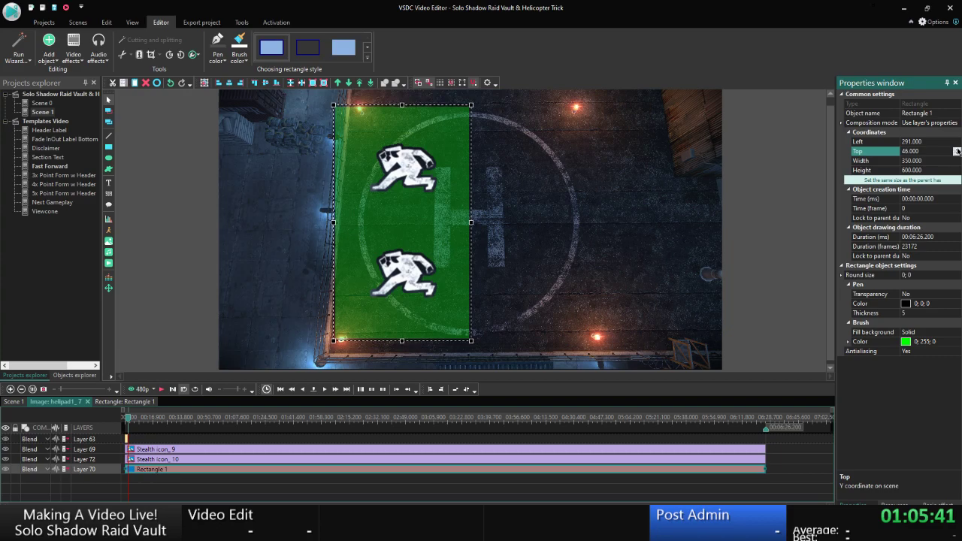
Set the green rectangle's top coordinate to 49 and deselect it.
{"action": "left_click", "coordinate": [957, 150]}
{"action": "left_click", "coordinate": [956, 150]}
{"action": "left_click", "coordinate": [956, 150]}
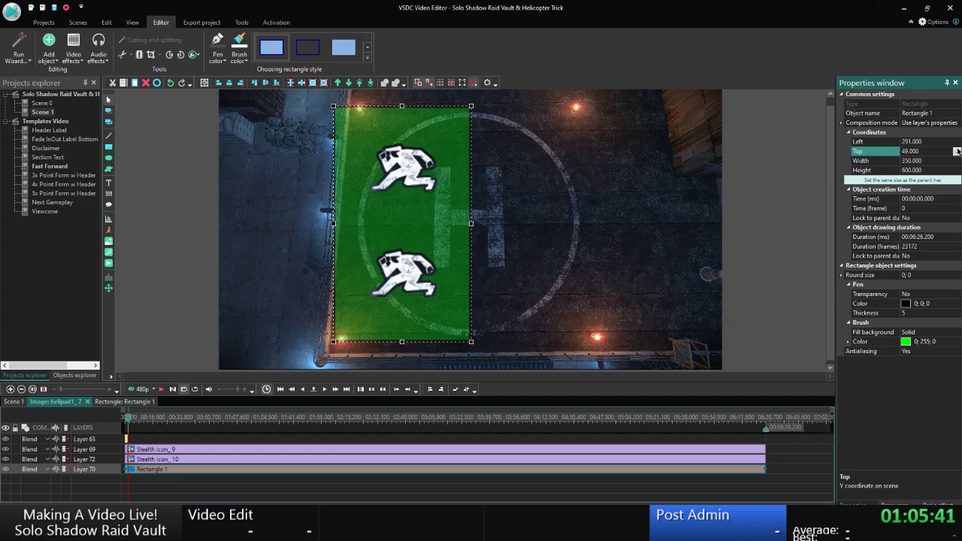
{"action": "left_click", "coordinate": [807, 178]}
Switch to the scientific Calculator and move its window lower so the top stealth icon is uncovered.
{"action": "key", "text": "super"}
{"action": "type", "text": "c"}
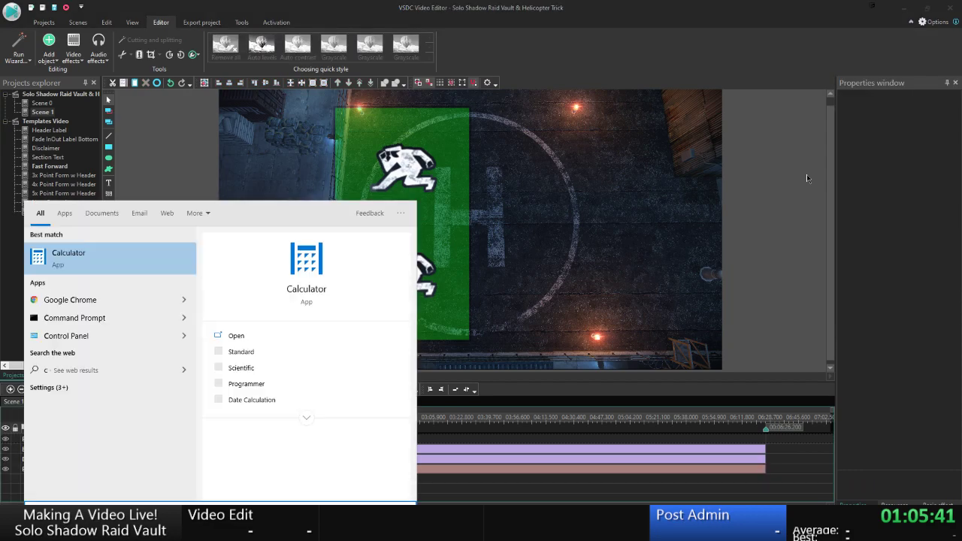
{"action": "key", "text": "BackSpace"}
{"action": "left_click", "coordinate": [183, 313]}
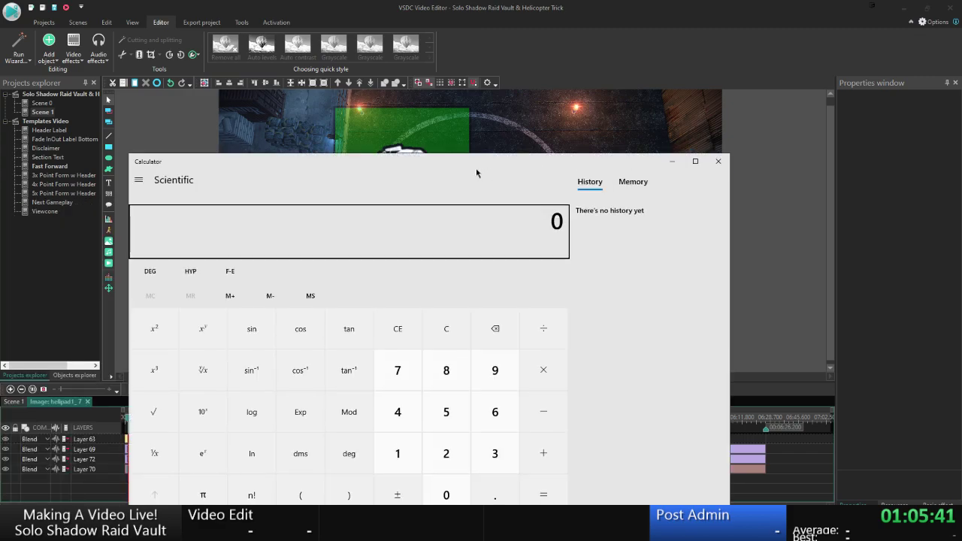
{"action": "left_click_drag", "start_coordinate": [476, 172], "coordinate": [539, 217]}
Calculate the vertical icon margin by dividing 650 by 2, subtracting 175 and halving the result.
{"action": "type", "text": "640"}
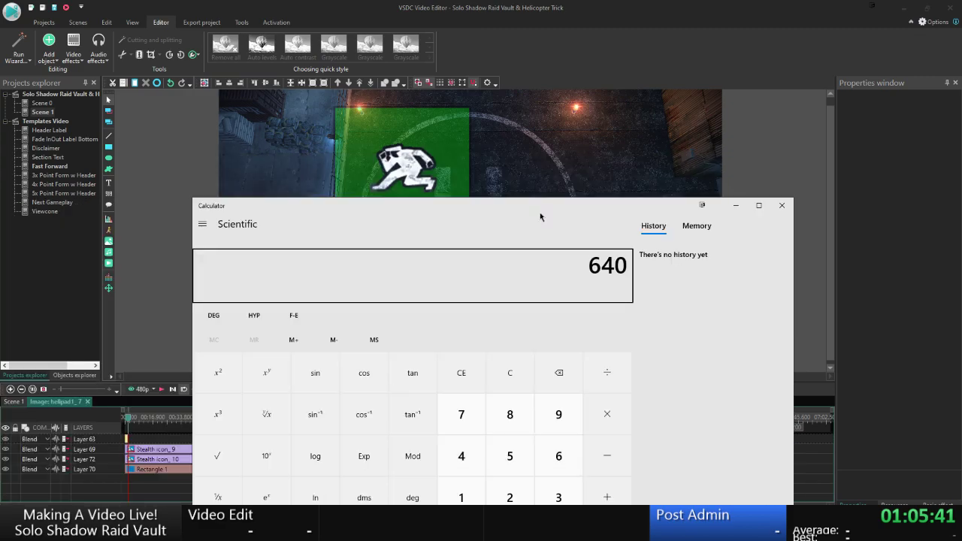
{"action": "key", "text": "BackSpace"}
{"action": "type", "text": "50/2"}
{"action": "key", "text": "Return"}
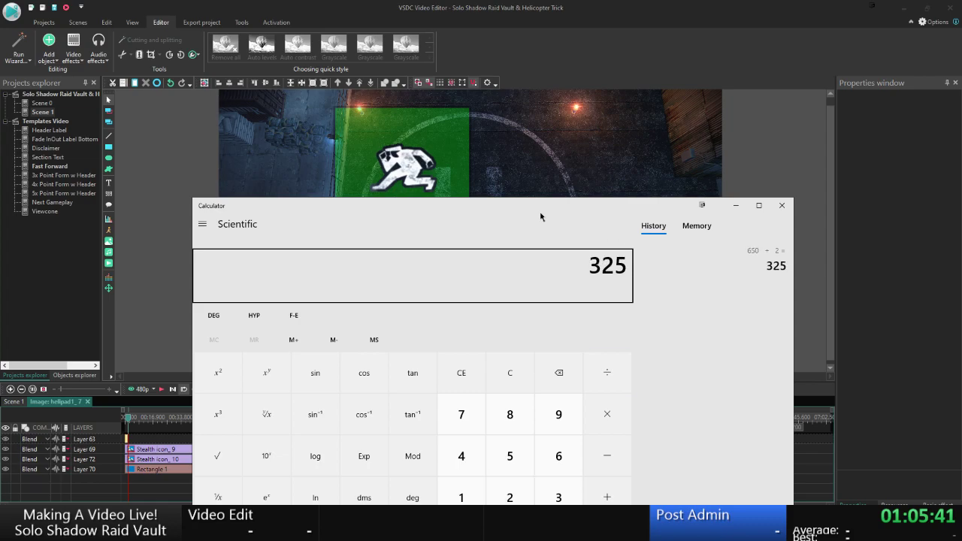
{"action": "type", "text": "-175"}
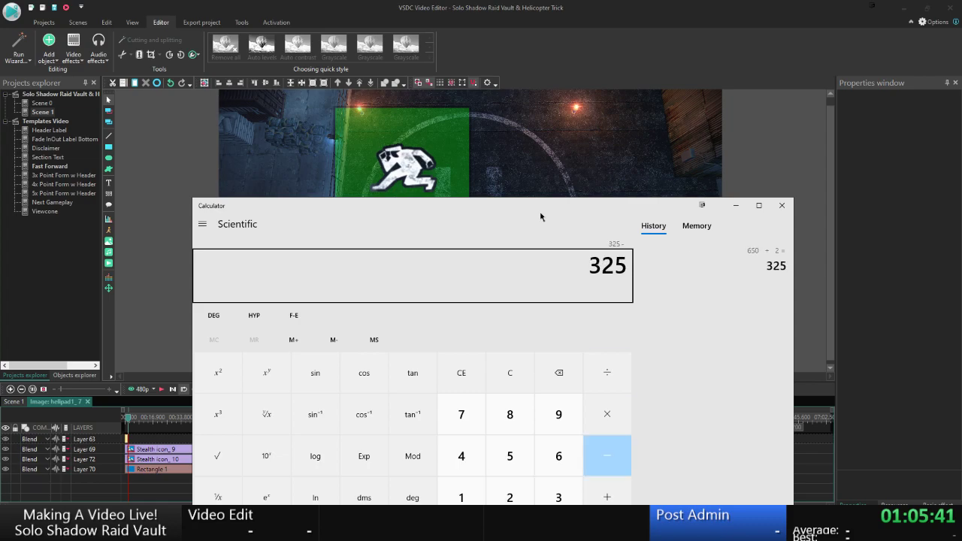
{"action": "key", "text": "Return"}
{"action": "type", "text": "/2"}
{"action": "key", "text": "Return"}
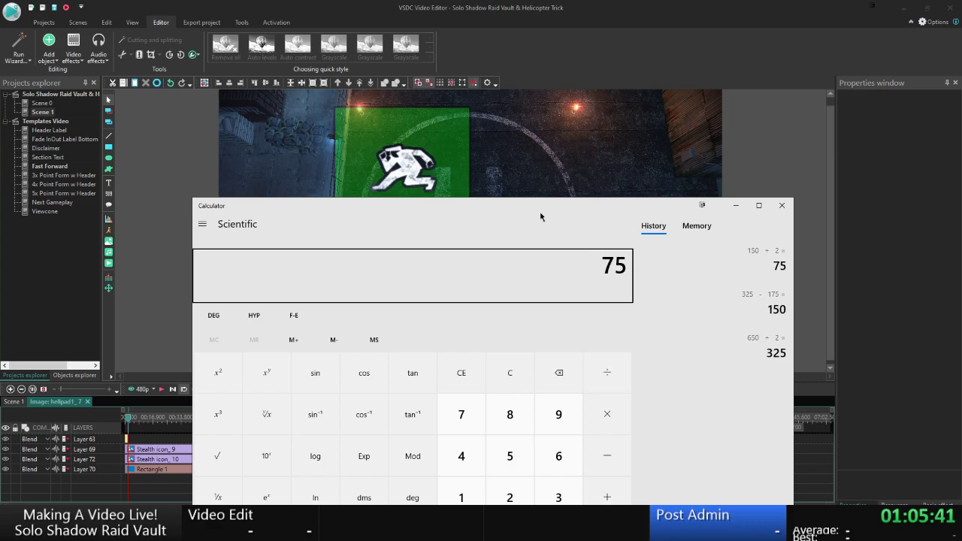
Calculate the horizontal icon margin by subtracting 175 from 350 and halving the result.
{"action": "key", "text": "Escape"}
{"action": "left_click_drag", "start_coordinate": [540, 217], "coordinate": [542, 206]}
{"action": "type", "text": "3"}
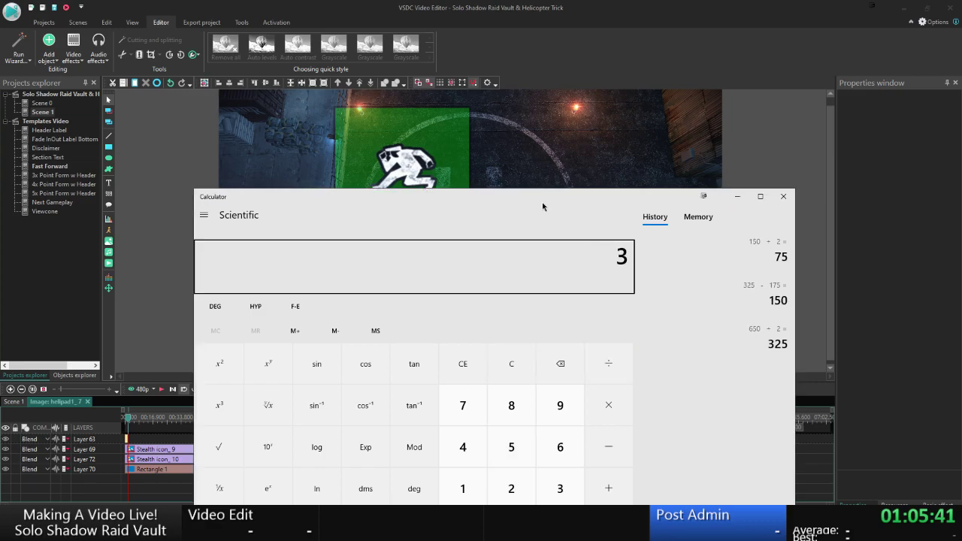
{"action": "type", "text": "50 - 175"}
{"action": "key", "text": "Return"}
{"action": "type", "text": "/2"}
{"action": "key", "text": "Return"}
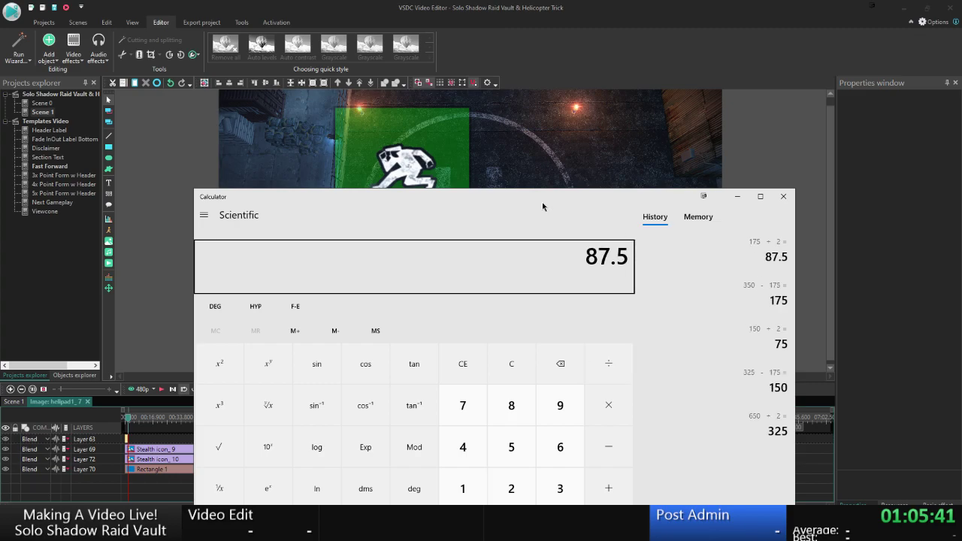
{"action": "left_click", "coordinate": [516, 255]}
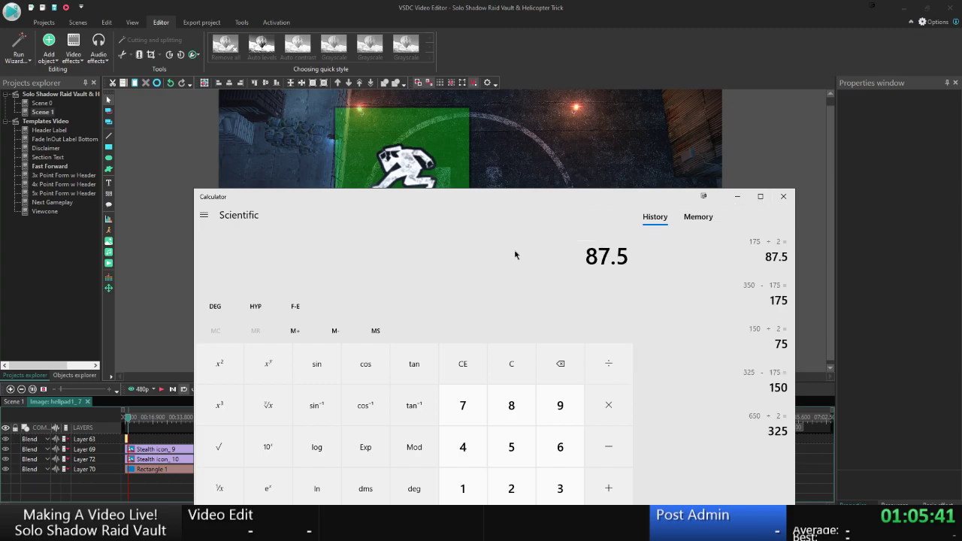
{"action": "left_click", "coordinate": [405, 171]}
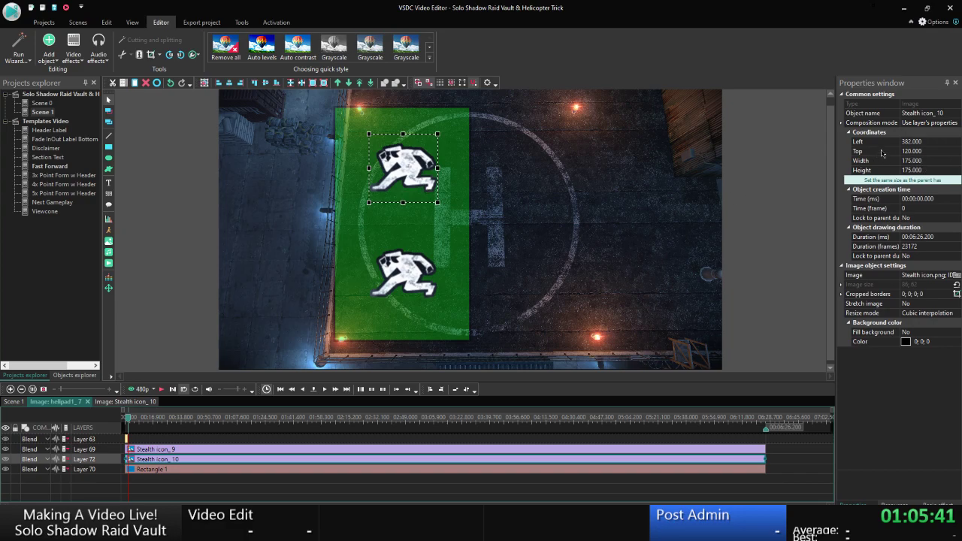
{"action": "left_click", "coordinate": [435, 124]}
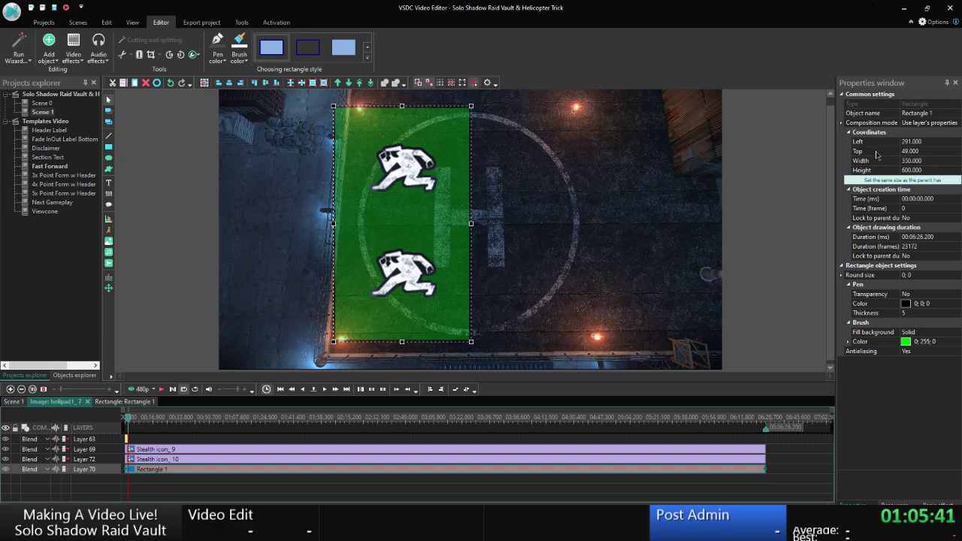
{"action": "key", "text": "alt+Tab"}
{"action": "type", "text": "291"}
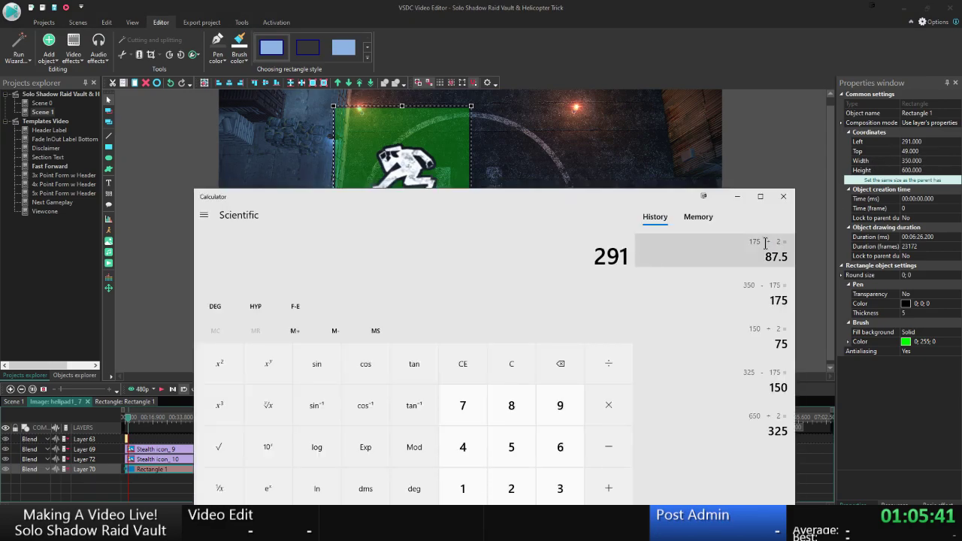
{"action": "type", "text": " + 7."}
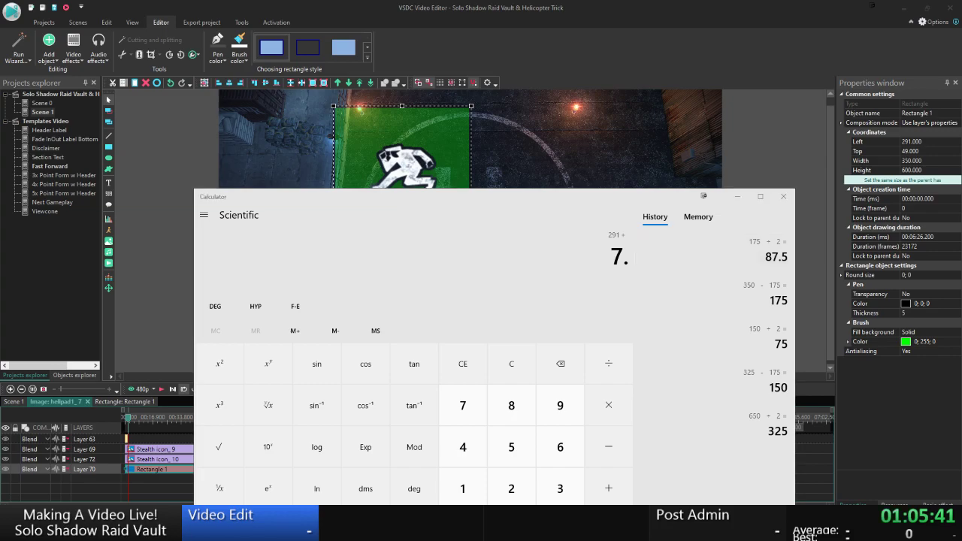
{"action": "left_click", "coordinate": [782, 196]}
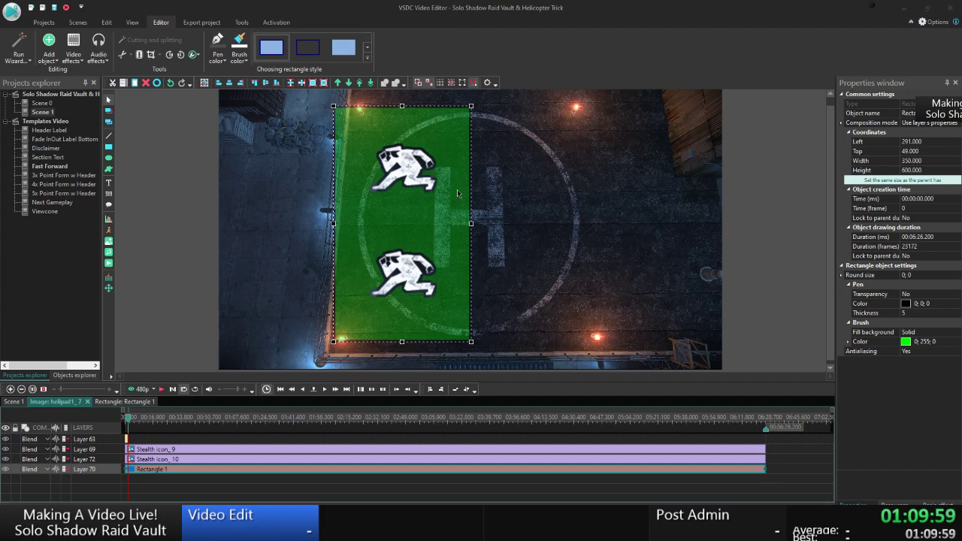
Reopen the Calculator and add 87.5 to the green rectangle's left coordinate of 291.
{"action": "left_click", "coordinate": [428, 180]}
{"action": "key", "text": "super"}
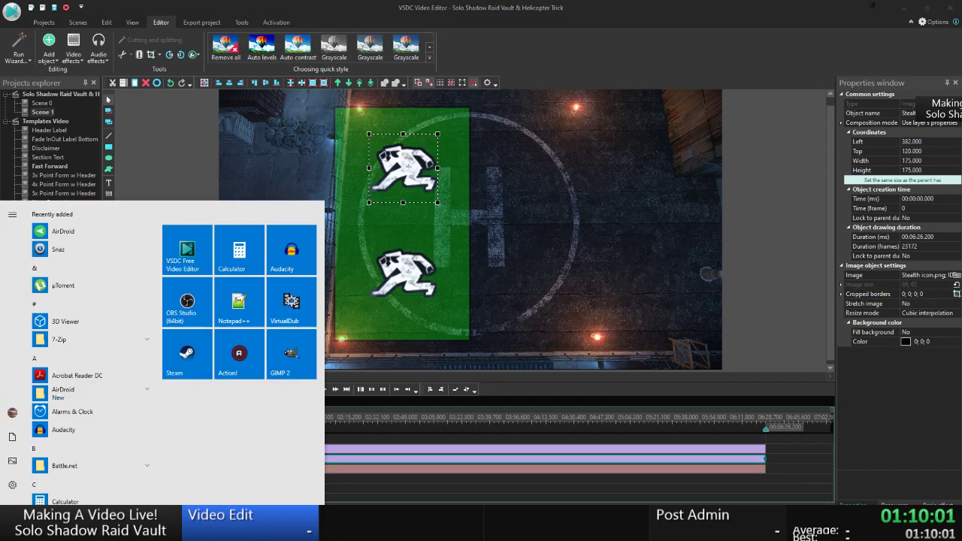
{"action": "left_click", "coordinate": [239, 252]}
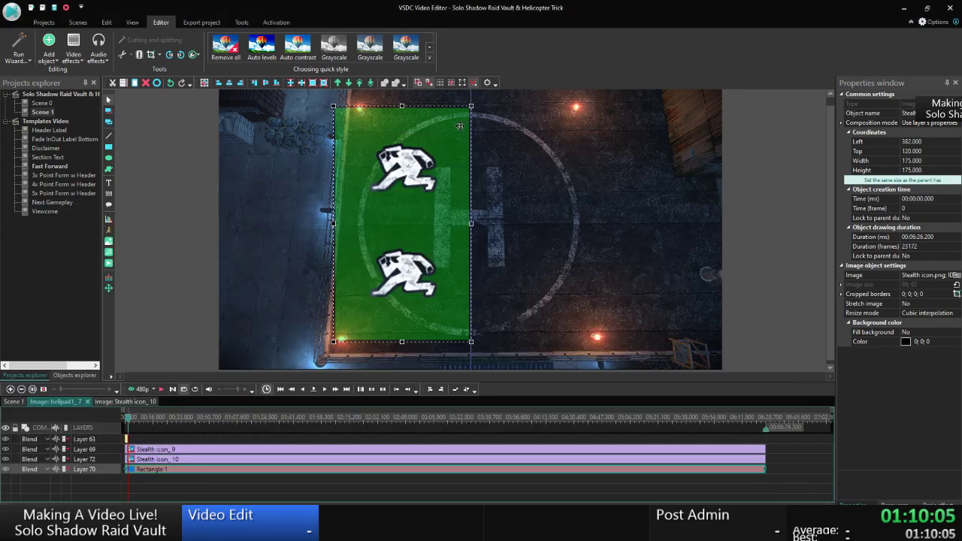
{"action": "left_click", "coordinate": [462, 131]}
{"action": "key", "text": "alt+Tab"}
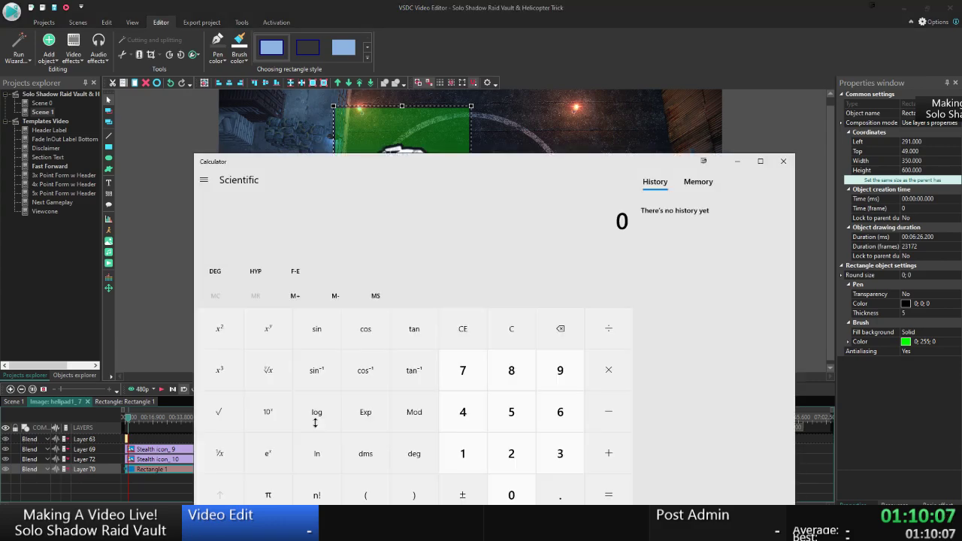
{"action": "type", "text": "291 + 87.5"}
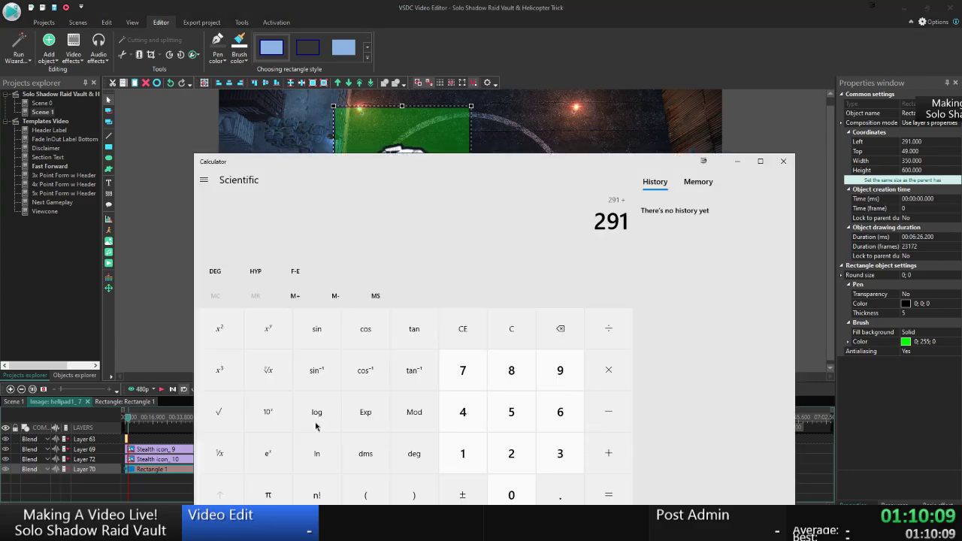
{"action": "key", "text": "Return"}
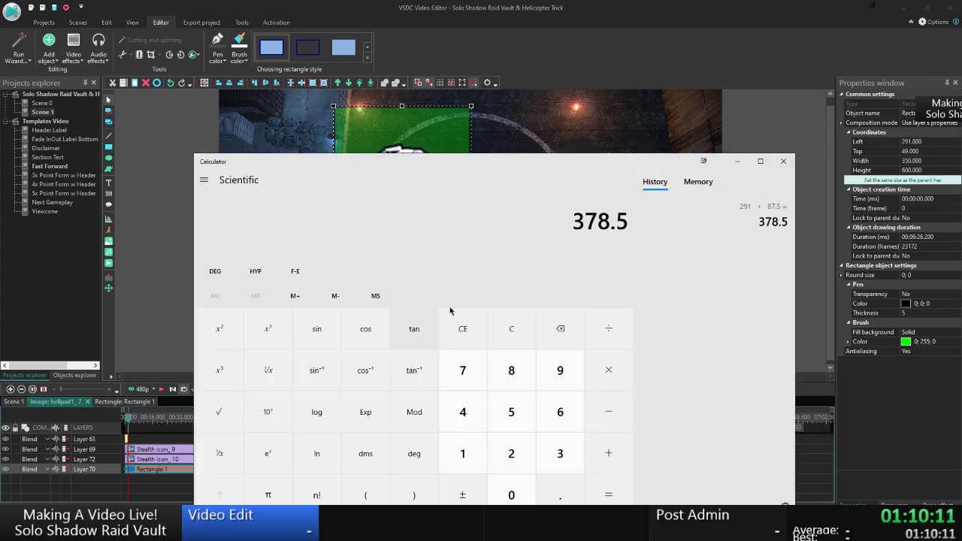
Set the top stealth icon's left coordinate to 378.5.
{"action": "left_click", "coordinate": [752, 129]}
{"action": "left_click", "coordinate": [404, 165]}
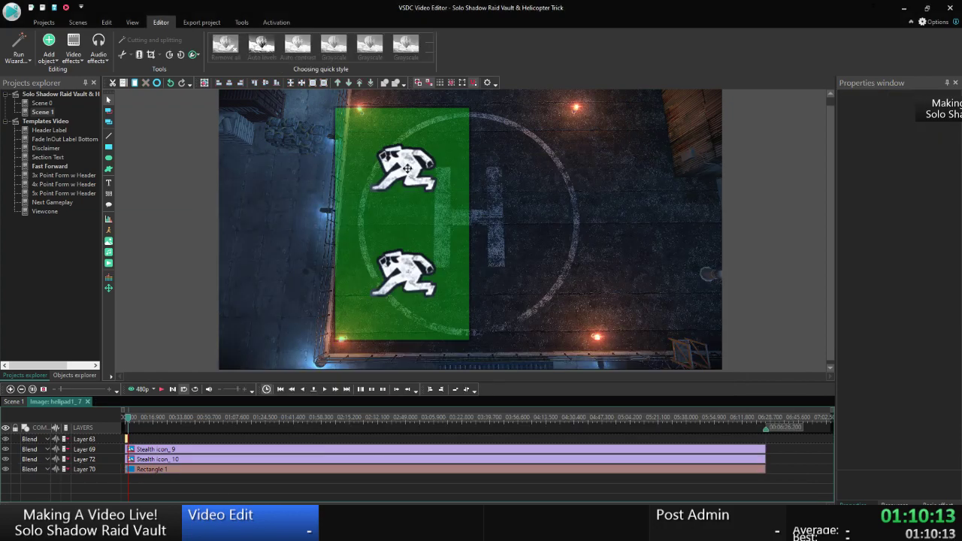
{"action": "left_click", "coordinate": [864, 142]}
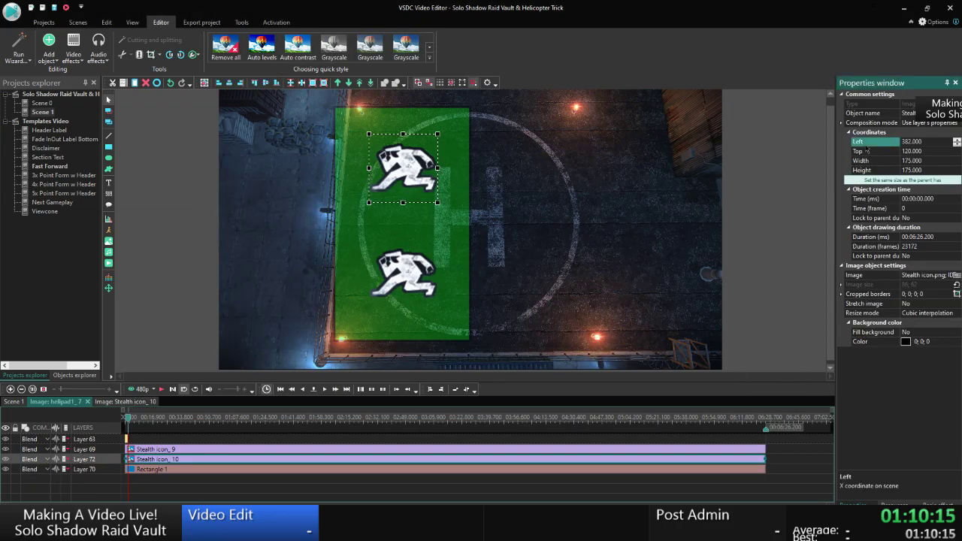
{"action": "type", "text": "378.5"}
{"action": "key", "text": "Return"}
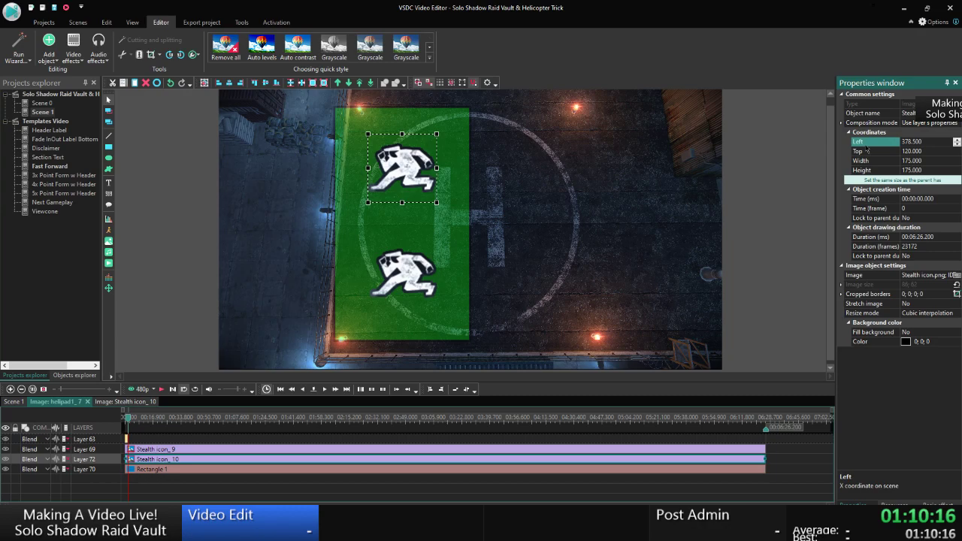
Set the bottom stealth icon's left coordinate to 378.5.
{"action": "left_click", "coordinate": [381, 264]}
{"action": "left_click", "coordinate": [864, 143]}
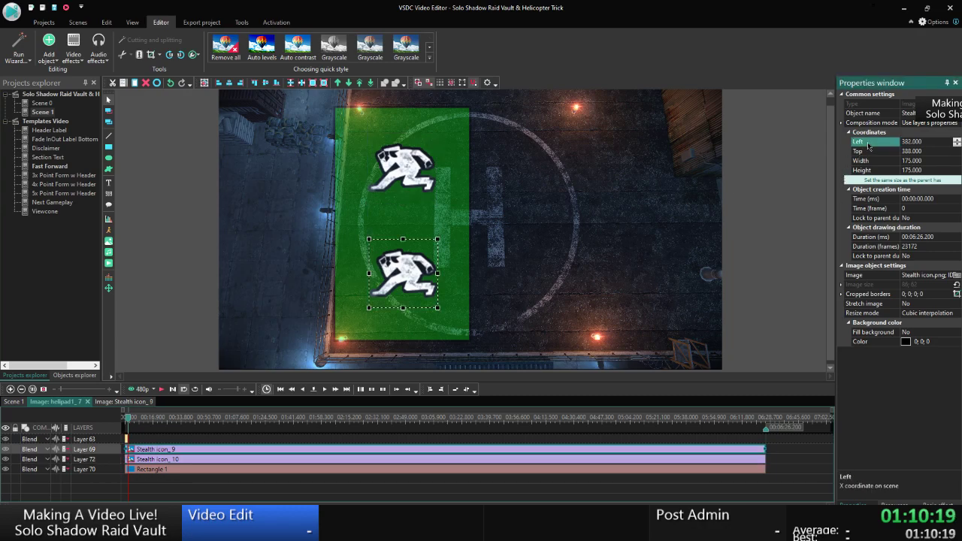
{"action": "type", "text": "378.5"}
{"action": "key", "text": "Return"}
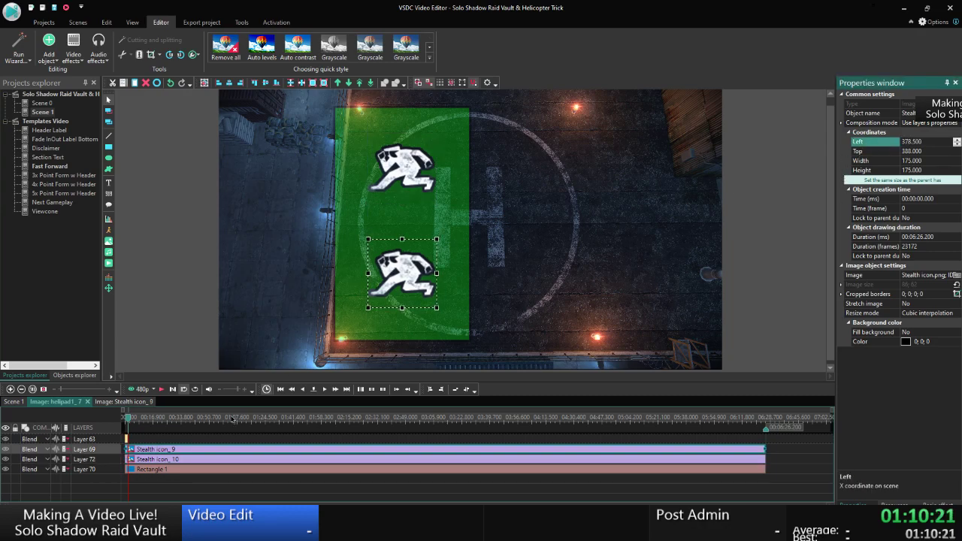
Check the green rectangle's top coordinate and add 75 to its value of 49 in the Calculator.
{"action": "key", "text": "alt+Tab"}
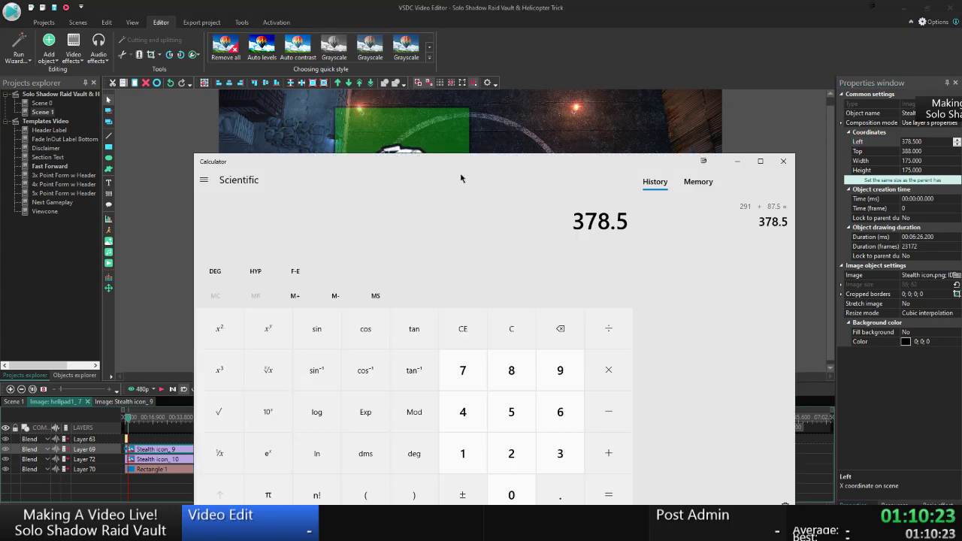
{"action": "left_click", "coordinate": [433, 120]}
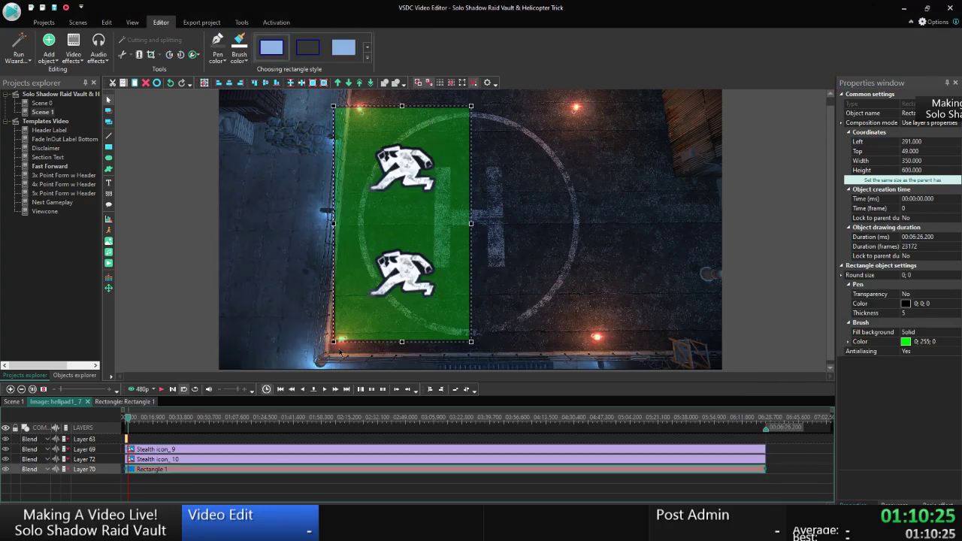
{"action": "key", "text": "alt+Tab"}
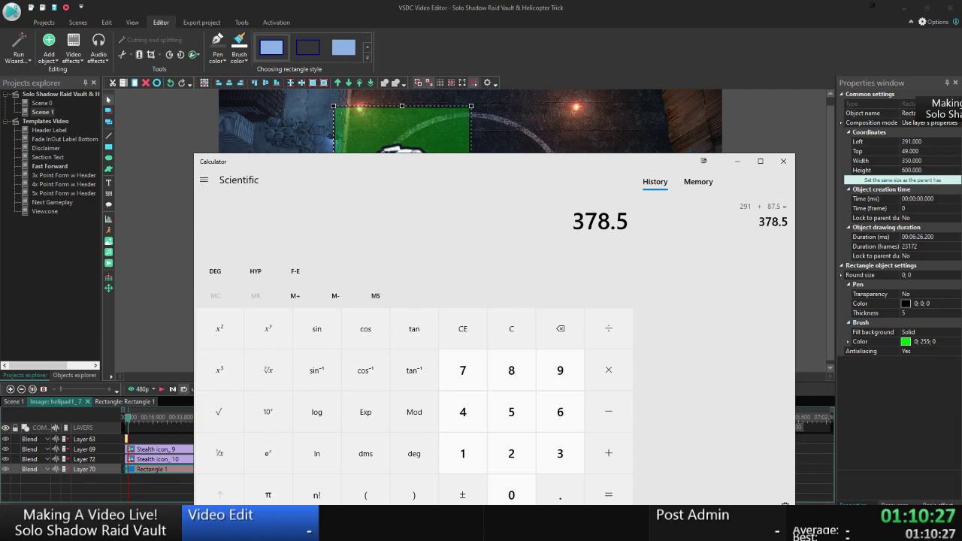
{"action": "type", "text": "49+75"}
{"action": "key", "text": "Return"}
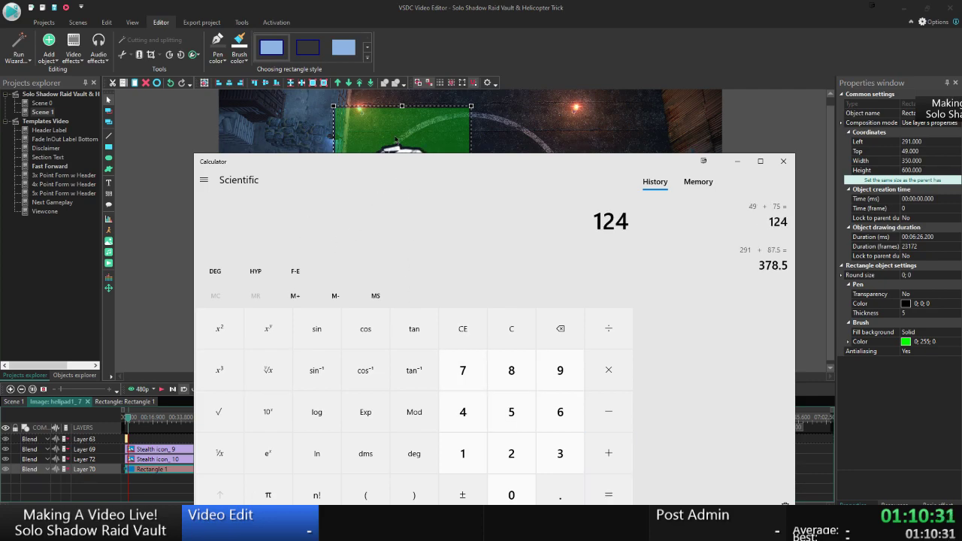
Set the top stealth icon's top coordinate to 124 and deselect it.
{"action": "left_click_drag", "start_coordinate": [403, 163], "coordinate": [408, 277]}
{"action": "left_click", "coordinate": [403, 169]}
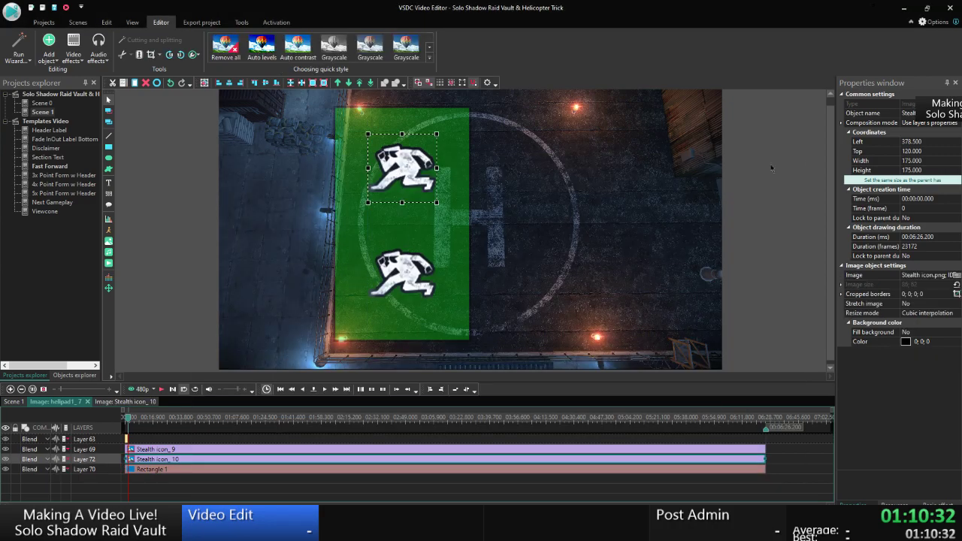
{"action": "left_click", "coordinate": [863, 152]}
{"action": "type", "text": "124"}
{"action": "left_click", "coordinate": [809, 167]}
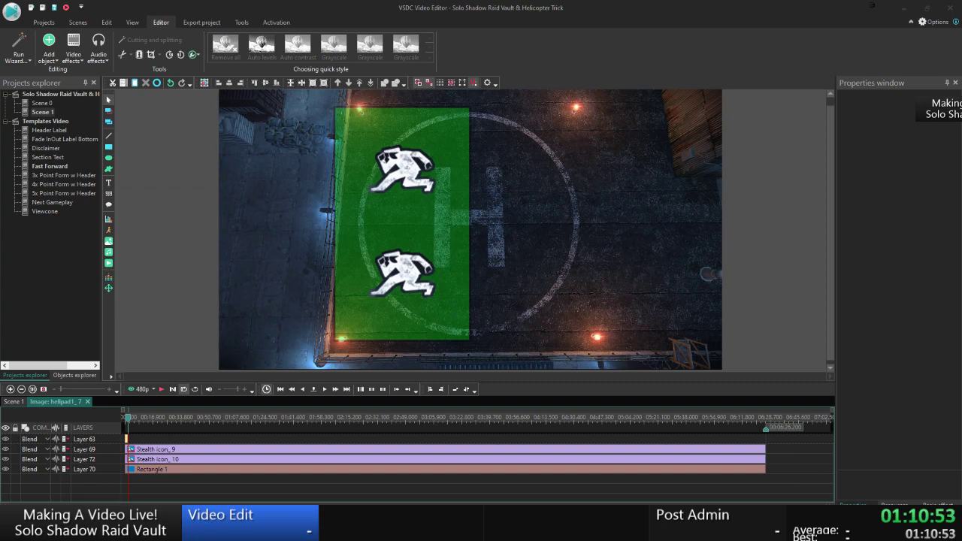
Check the bottom icon's and green rectangle's coordinates, calculate 349 + 75 in the Calculator, and return to the video editor.
{"action": "left_click", "coordinate": [878, 164]}
{"action": "left_click", "coordinate": [412, 287]}
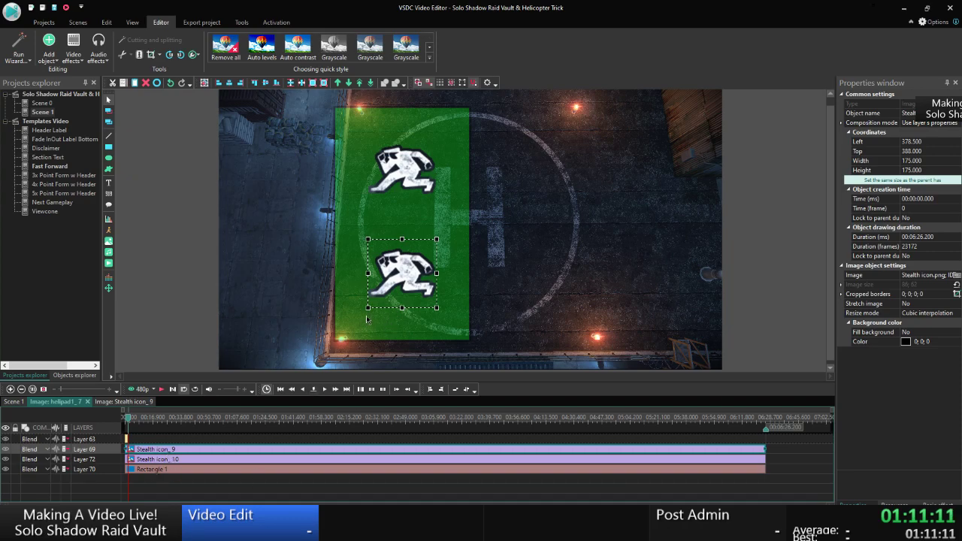
{"action": "left_click", "coordinate": [361, 338]}
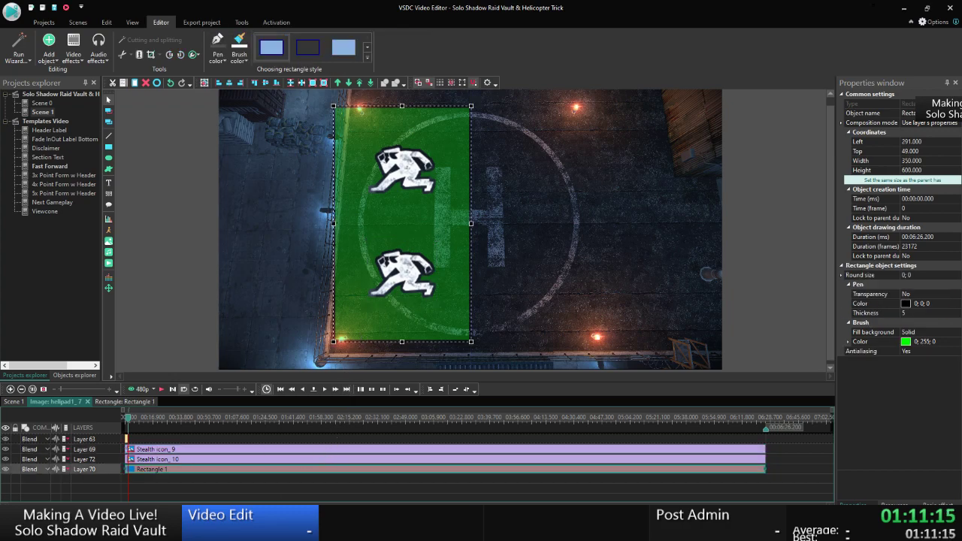
{"action": "left_click", "coordinate": [210, 525]}
{"action": "type", "text": "349"}
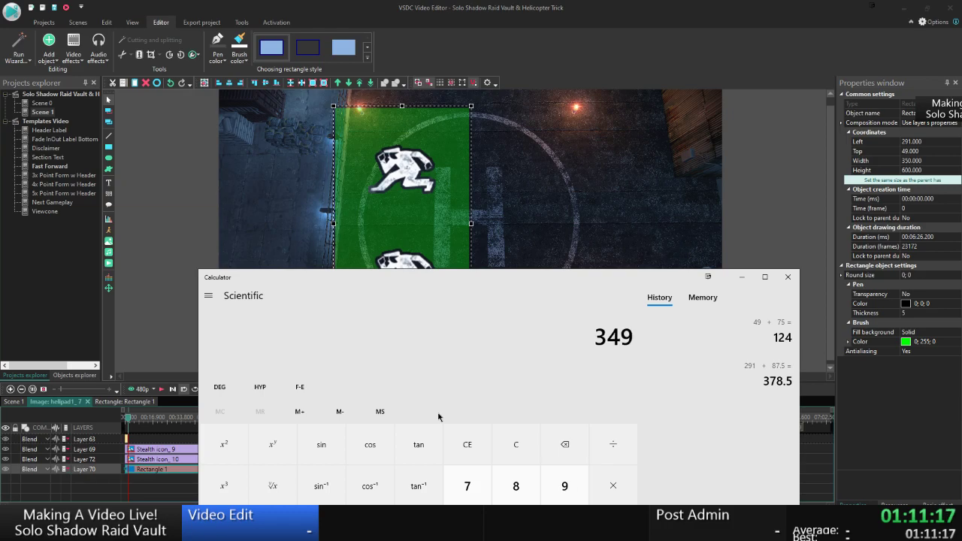
{"action": "type", "text": "+75"}
{"action": "key", "text": "Return"}
{"action": "left_click", "coordinate": [803, 159]}
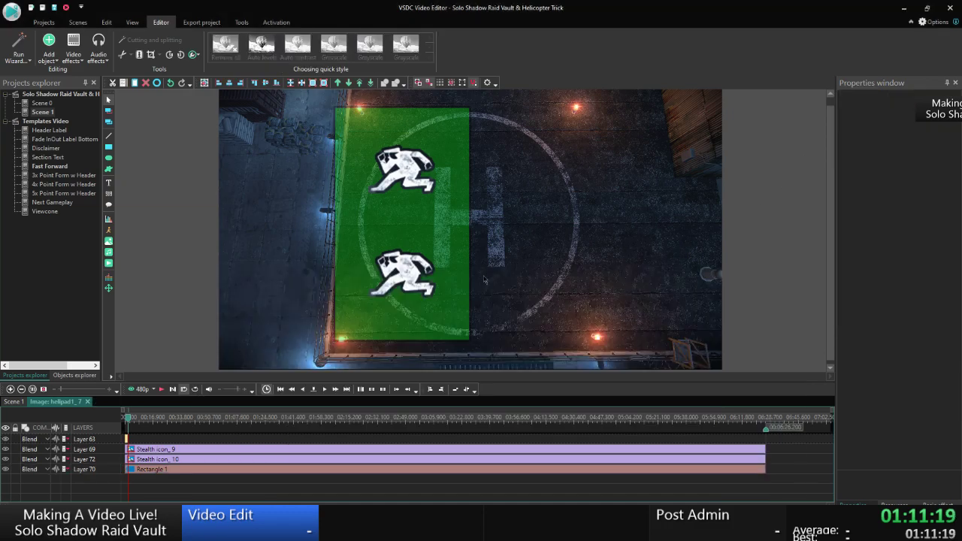
Set the bottom stealth icon's top coordinate to 424 and deselect the icon.
{"action": "left_click", "coordinate": [403, 278]}
{"action": "left_click", "coordinate": [891, 152]}
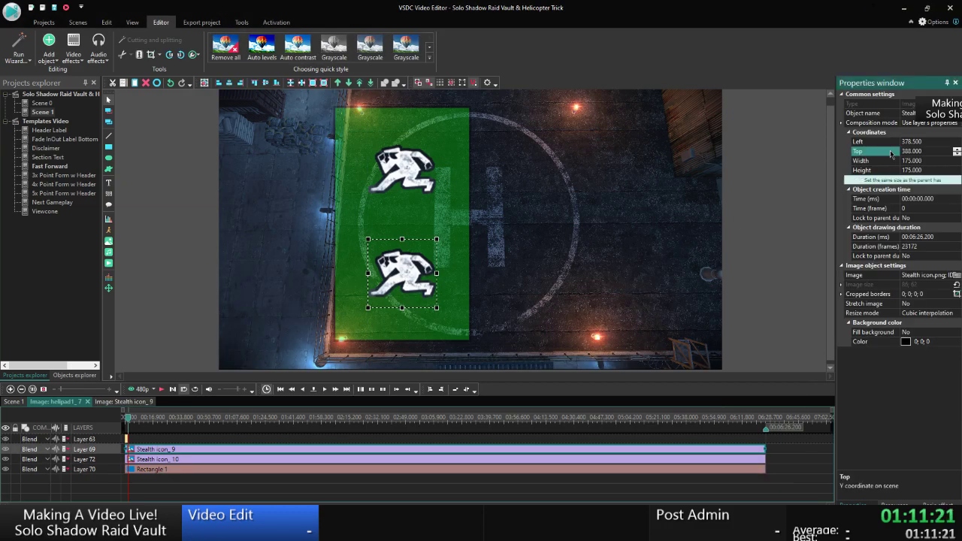
{"action": "type", "text": "424"}
{"action": "left_click", "coordinate": [802, 188]}
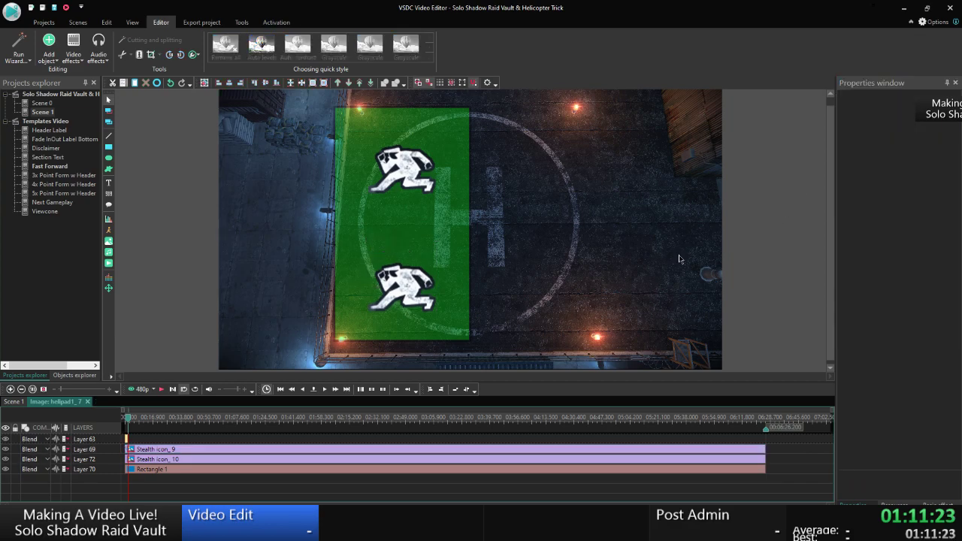
Compare the coordinates and sizes of the bottom stealth icon and the green rectangle, moving the Calculator clear of the canvas.
{"action": "left_click", "coordinate": [425, 284]}
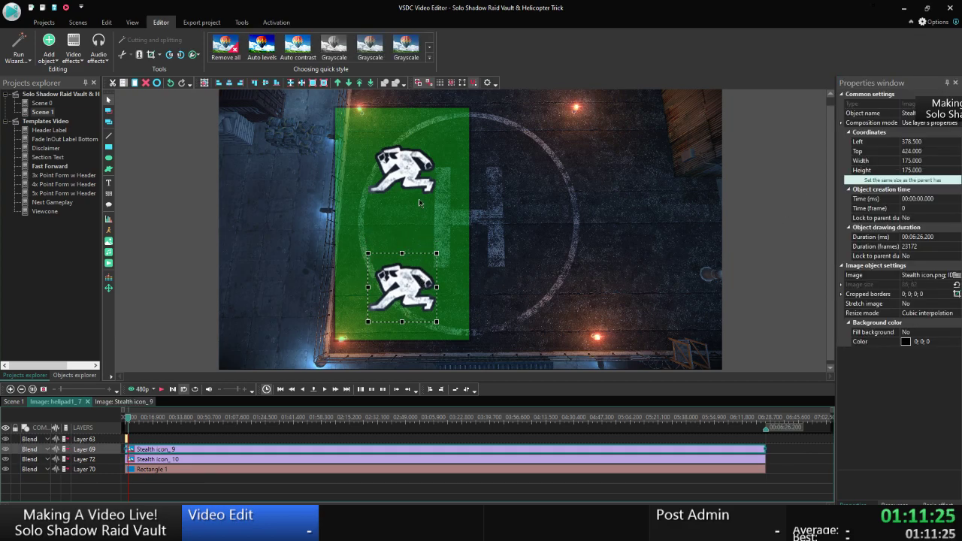
{"action": "left_click", "coordinate": [463, 219]}
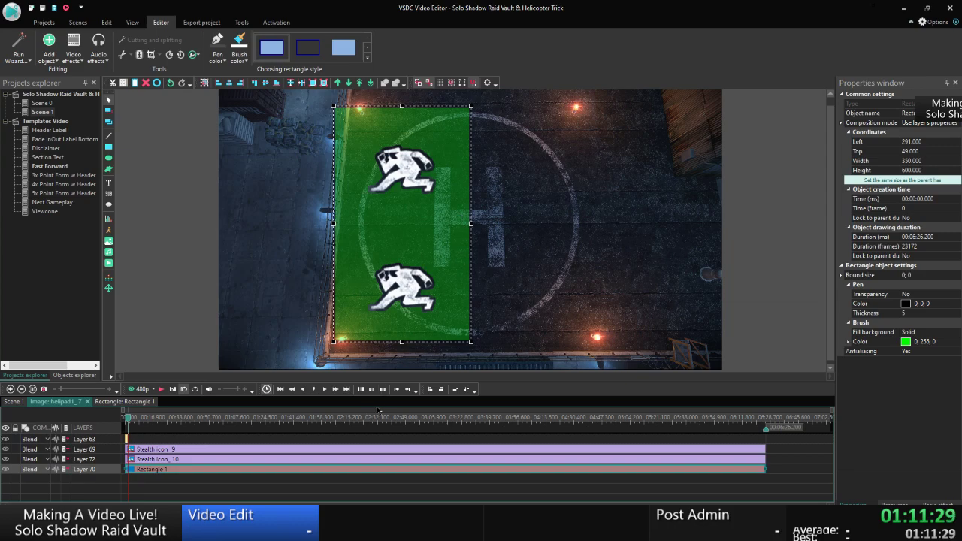
{"action": "key", "text": "alt+Tab"}
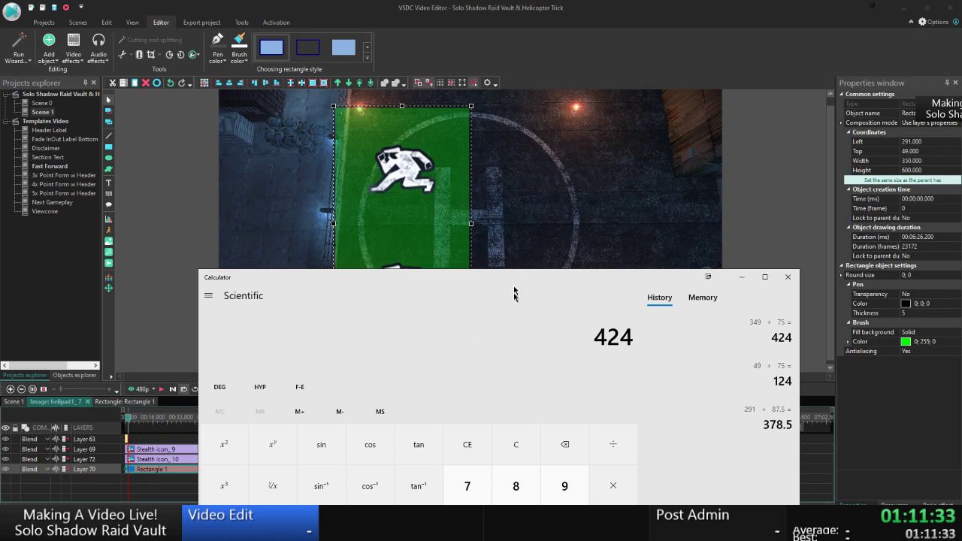
{"action": "left_click_drag", "start_coordinate": [513, 284], "coordinate": [491, 387]}
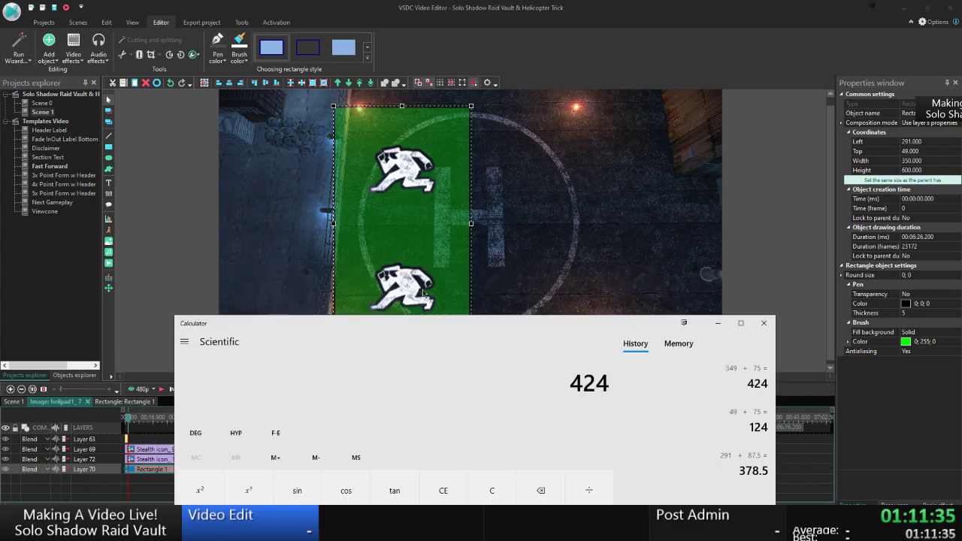
{"action": "left_click", "coordinate": [423, 288]}
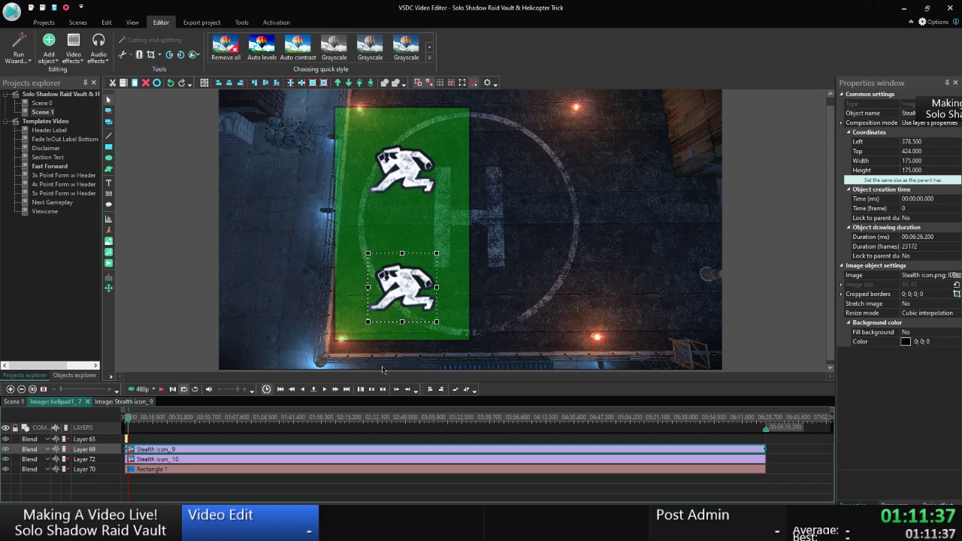
{"action": "left_click", "coordinate": [348, 275]}
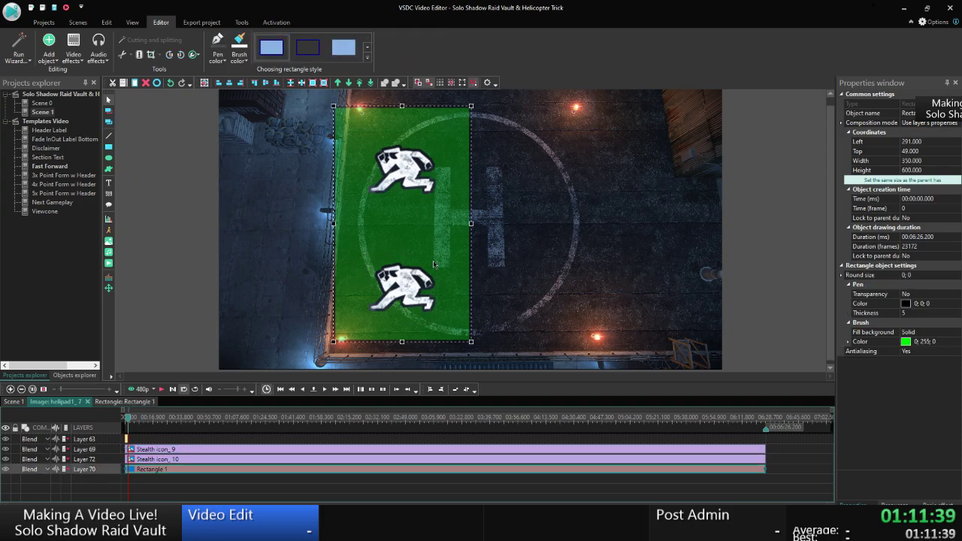
Switch to the Calculator and compute 300 - 175, divided by 2, plus 49.
{"action": "key", "text": "alt+Tab"}
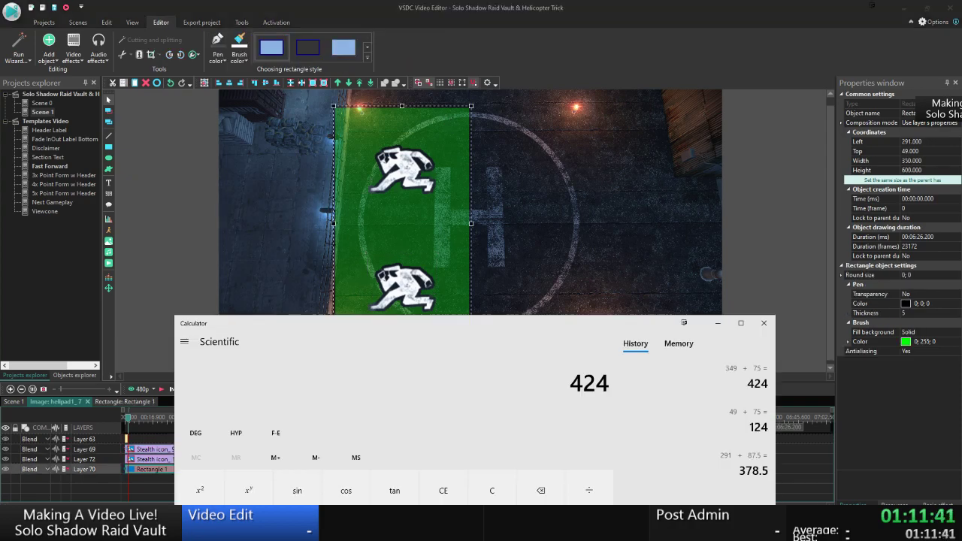
{"action": "type", "text": "300-175"}
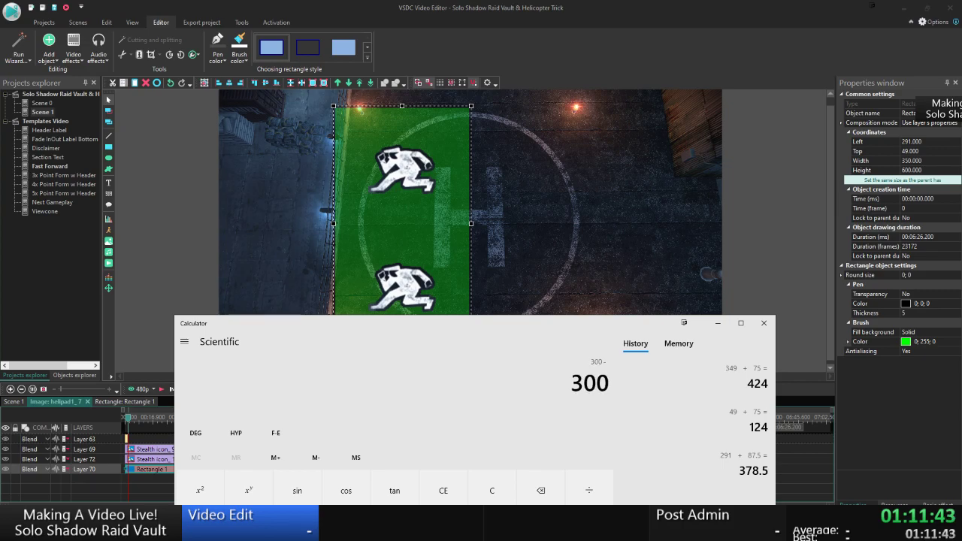
{"action": "key", "text": "Return"}
{"action": "type", "text": "/2"}
{"action": "key", "text": "Return"}
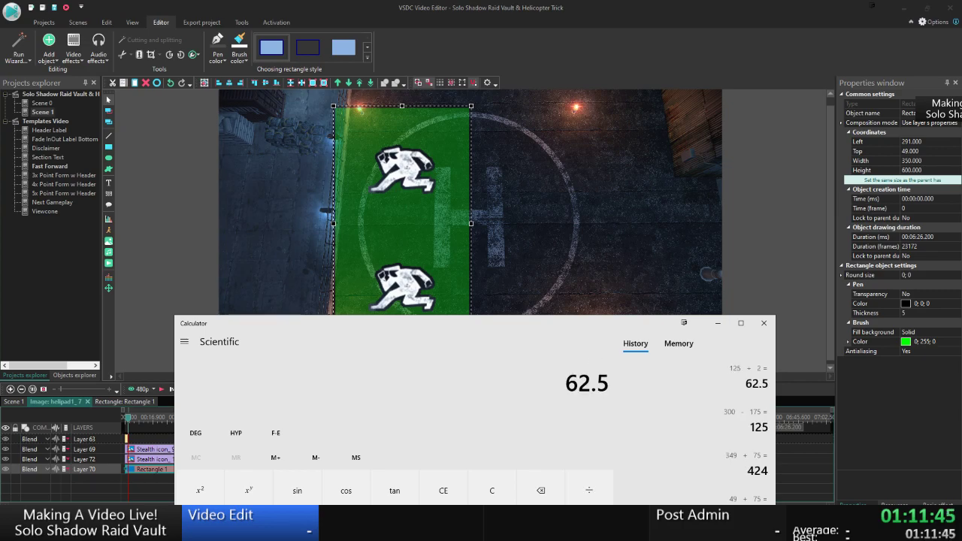
{"action": "type", "text": "+ 49"}
{"action": "key", "text": "Return"}
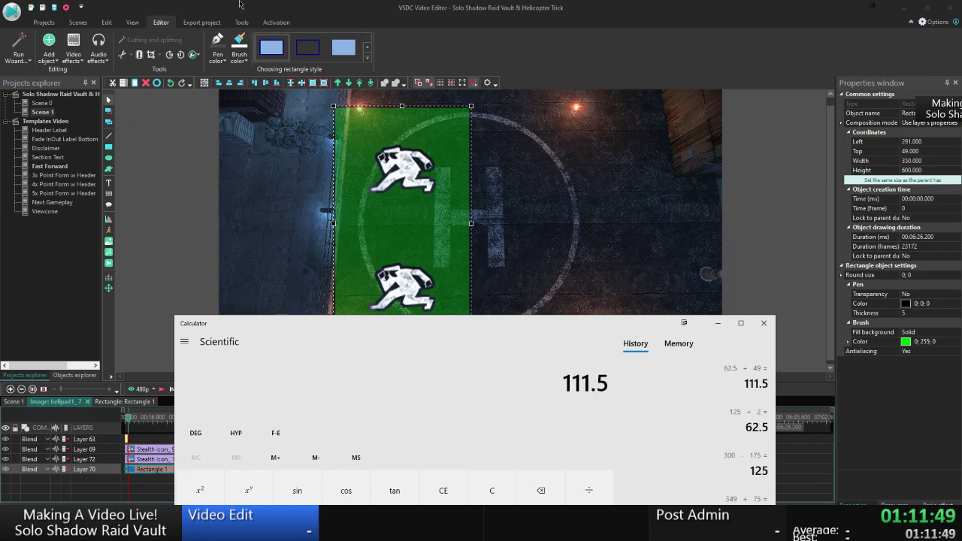
Return to the video editor and set the top stealth icon's top coordinate to 111.5.
{"action": "left_click", "coordinate": [414, 152]}
{"action": "left_click", "coordinate": [886, 154]}
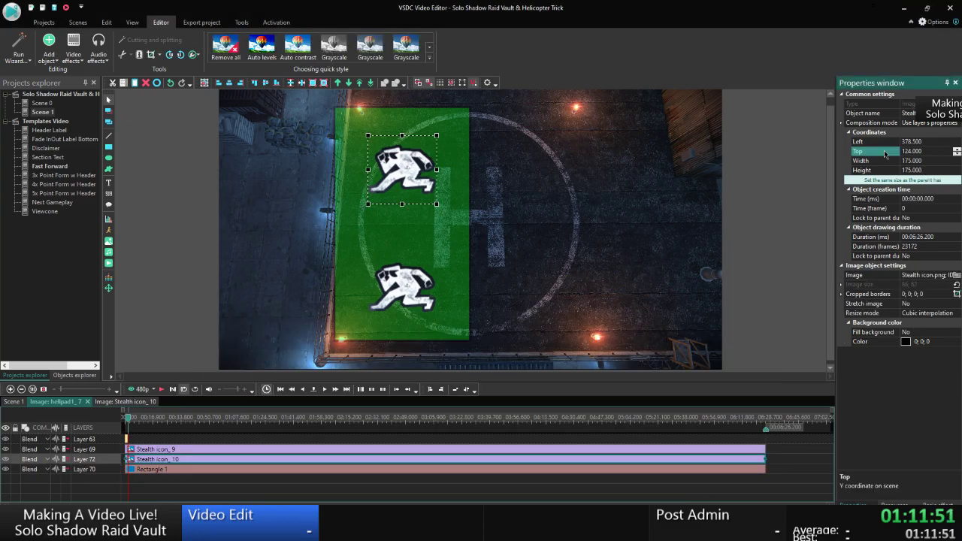
{"action": "type", "text": "111.5"}
{"action": "key", "text": "Return"}
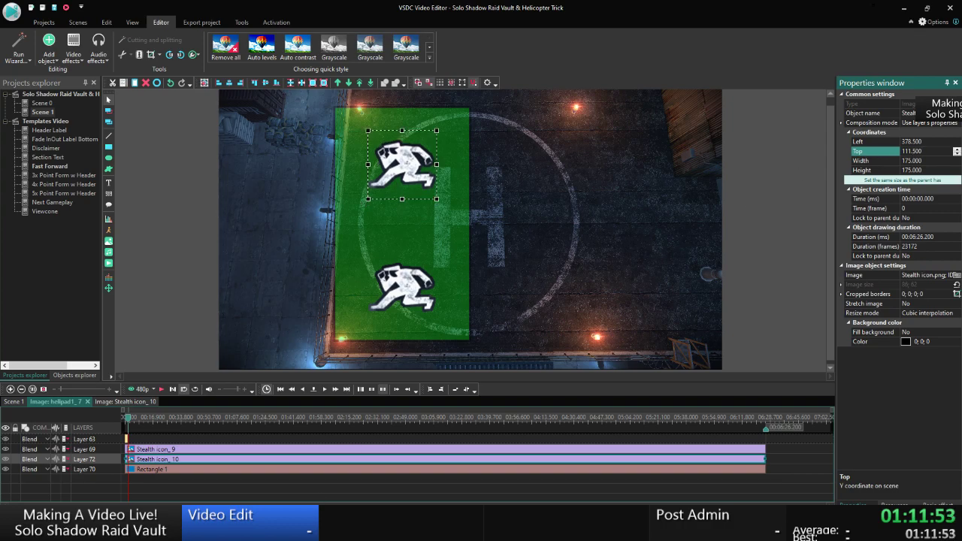
Set the bottom stealth icon's top coordinate to 411.5 and deselect the icon.
{"action": "key", "text": "alt+Tab"}
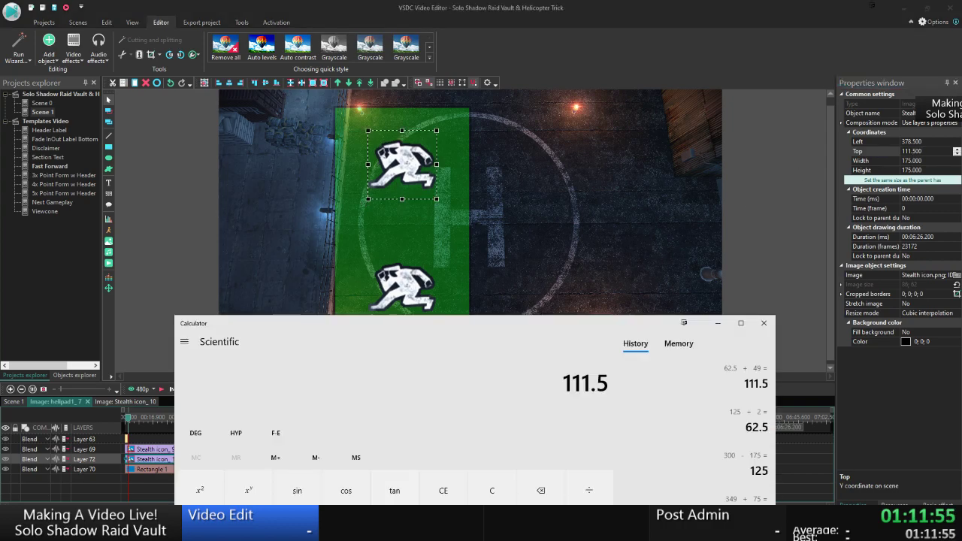
{"action": "key", "text": "alt+Tab"}
{"action": "left_click", "coordinate": [402, 287]}
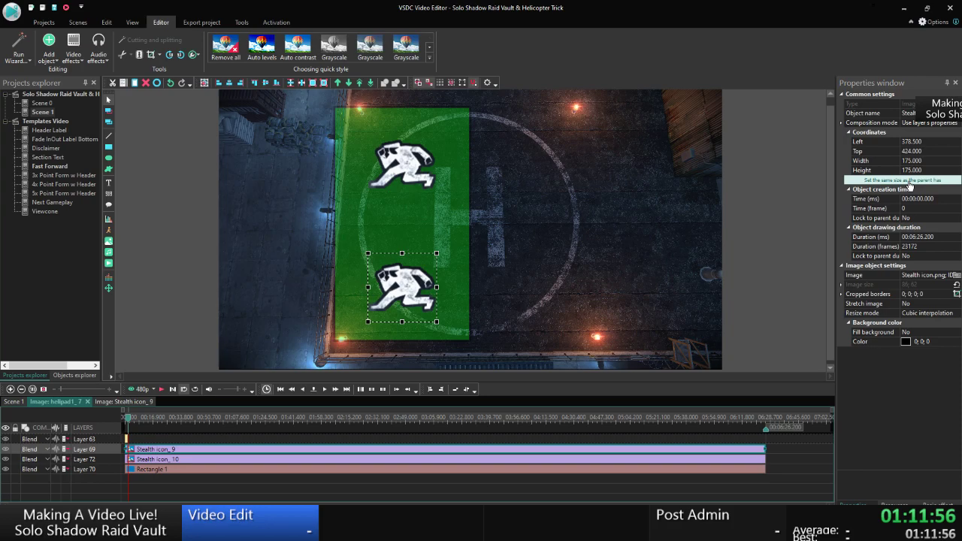
{"action": "left_click", "coordinate": [881, 154]}
{"action": "type", "text": "411.5"}
{"action": "key", "text": "Return"}
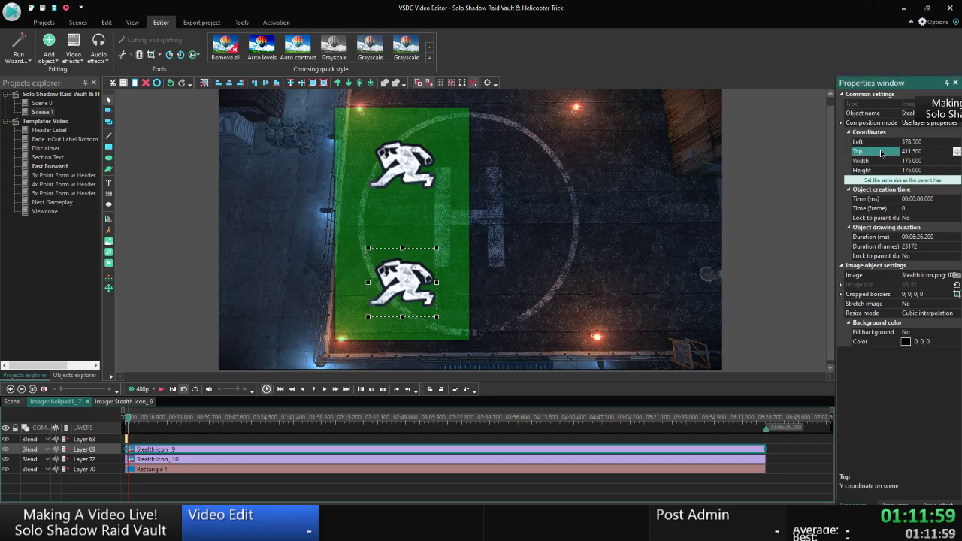
{"action": "left_click", "coordinate": [761, 231]}
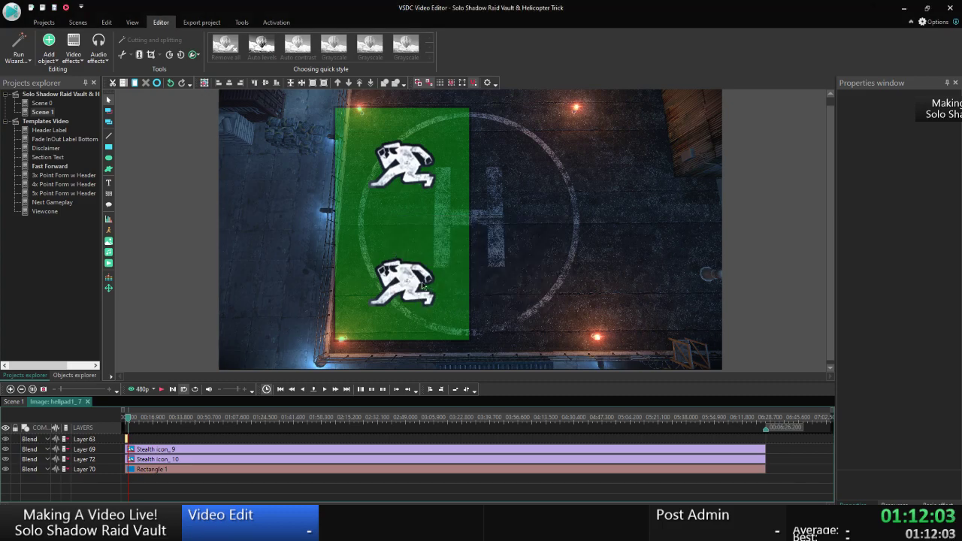
Check the coordinates of the top stealth icon and green rectangle, and calculate 378.5 + 350 in the Calculator.
{"action": "left_click", "coordinate": [429, 175]}
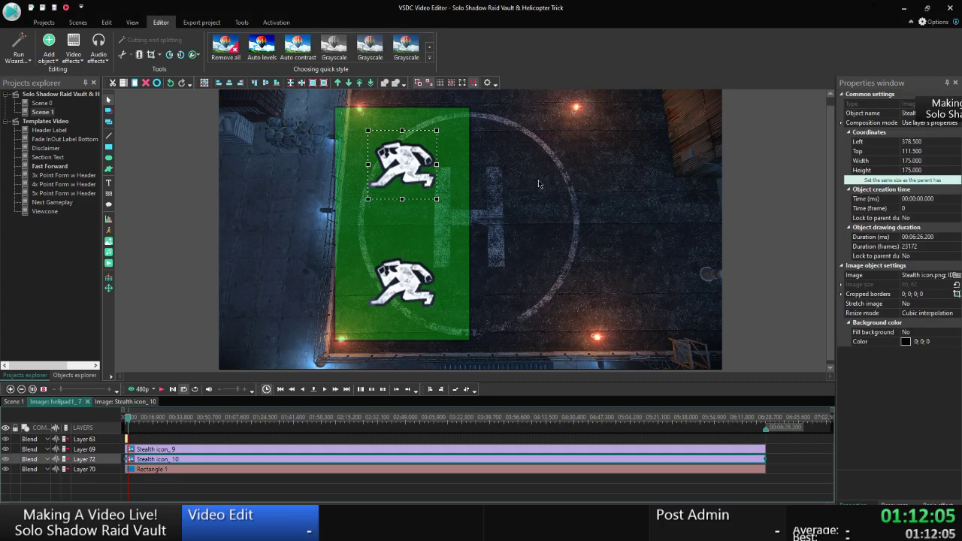
{"action": "left_click", "coordinate": [430, 239]}
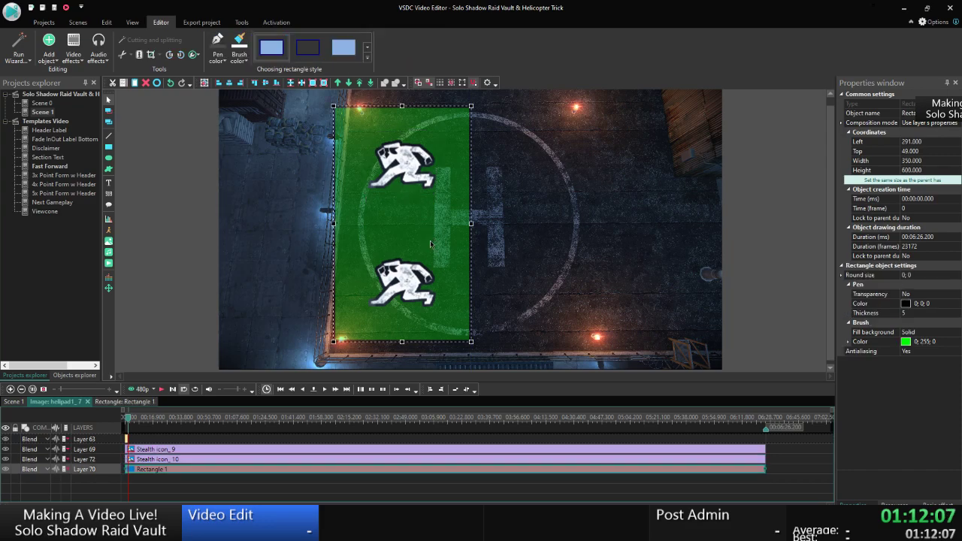
{"action": "left_click", "coordinate": [425, 181]}
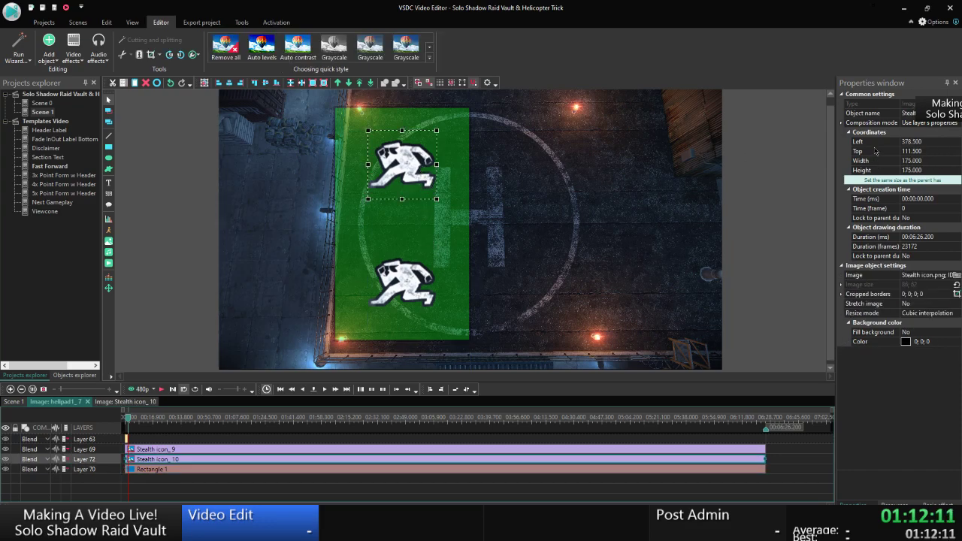
{"action": "key", "text": "alt+Tab"}
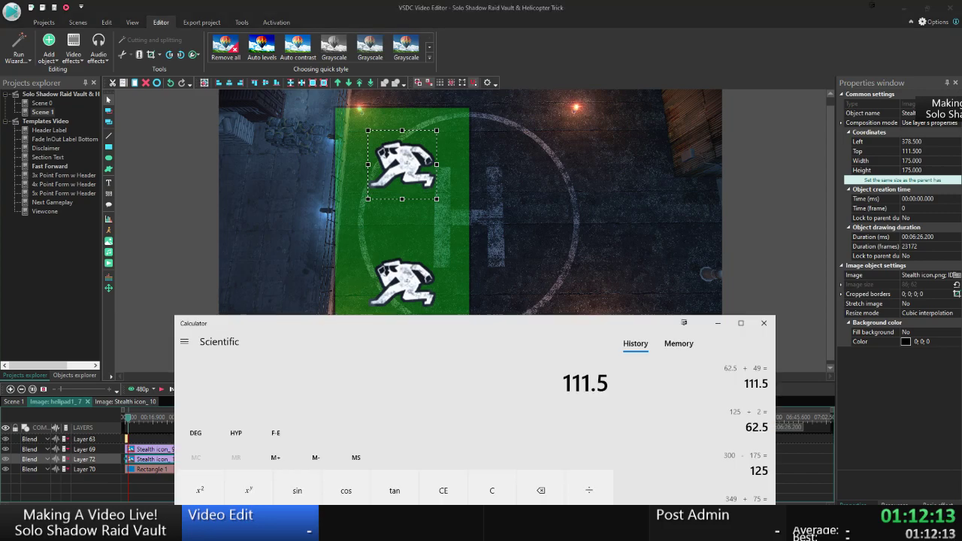
{"action": "type", "text": "378.5 + 350"}
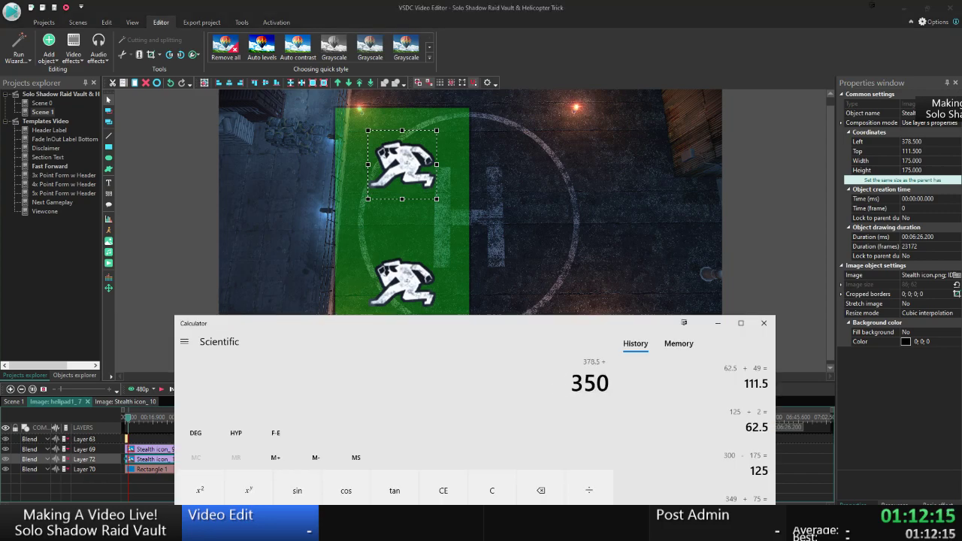
{"action": "key", "text": "Return"}
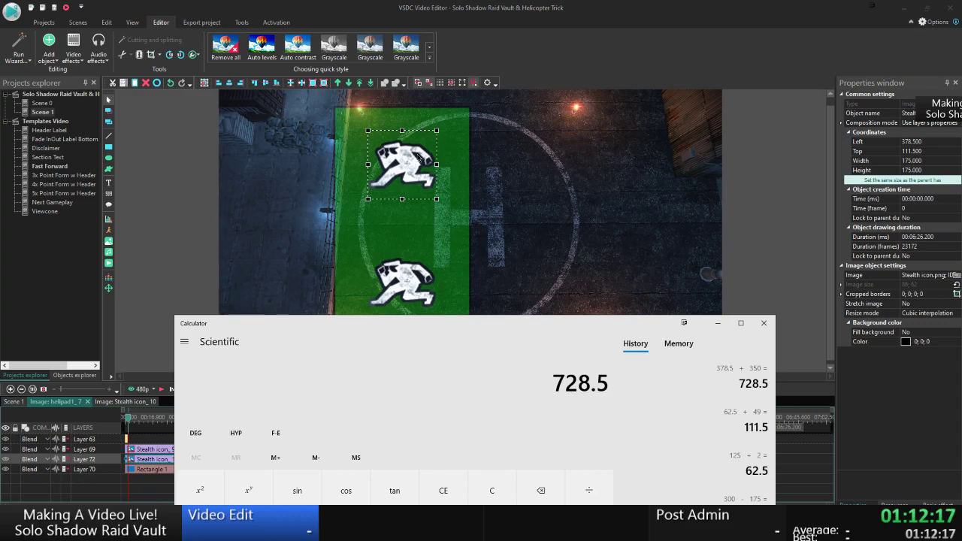
Return to the video editor and set the top stealth icon's left coordinate to 728.
{"action": "left_click", "coordinate": [420, 157]}
{"action": "left_click", "coordinate": [858, 142]}
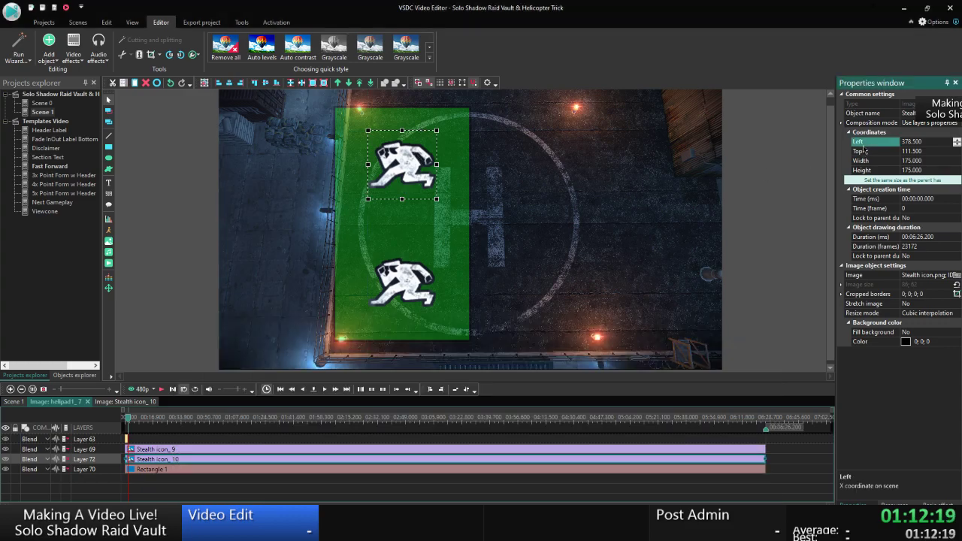
{"action": "type", "text": "728"}
{"action": "key", "text": "Return"}
Set the bottom stealth icon's left coordinate to 728 and deselect the icon.
{"action": "left_click", "coordinate": [390, 300]}
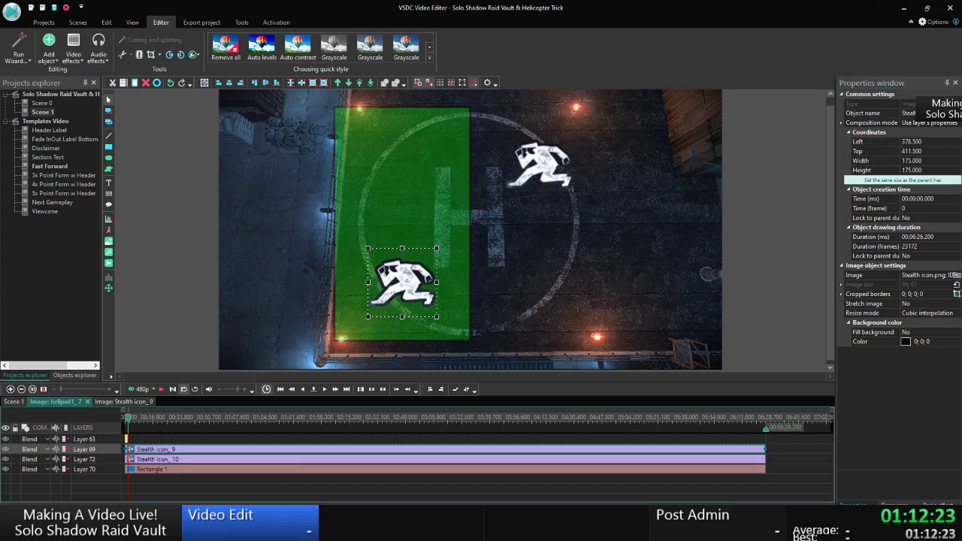
{"action": "left_click", "coordinate": [861, 142]}
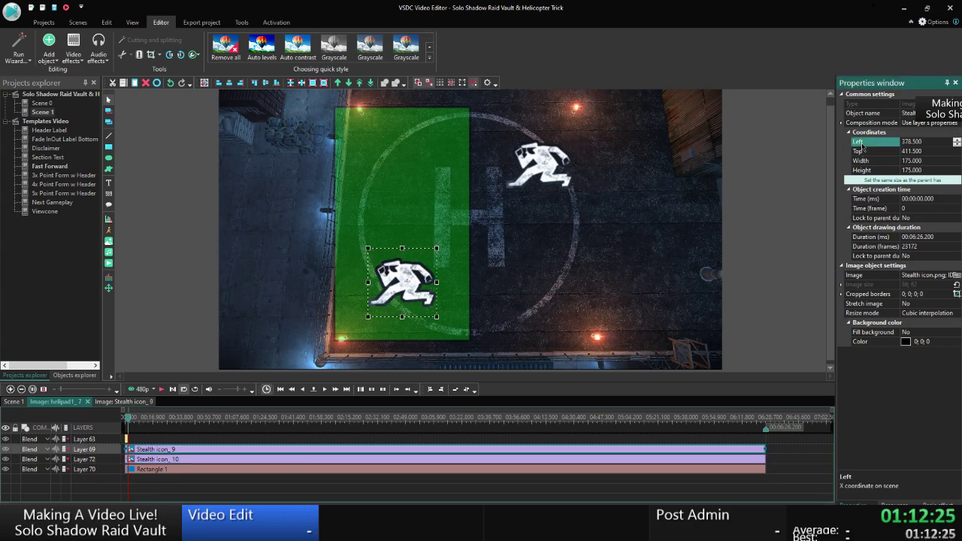
{"action": "type", "text": "82"}
{"action": "type", "text": "728"}
{"action": "key", "text": "Return"}
{"action": "left_click", "coordinate": [767, 218]}
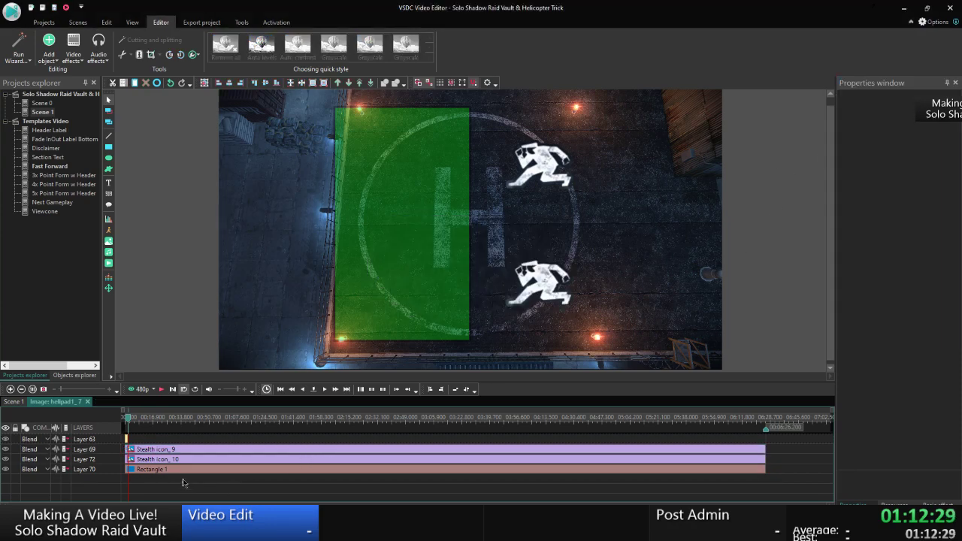
Return to Scene 1, move the timeline cursor back before the helipad image, and preview the transition into it.
{"action": "left_click", "coordinate": [11, 401]}
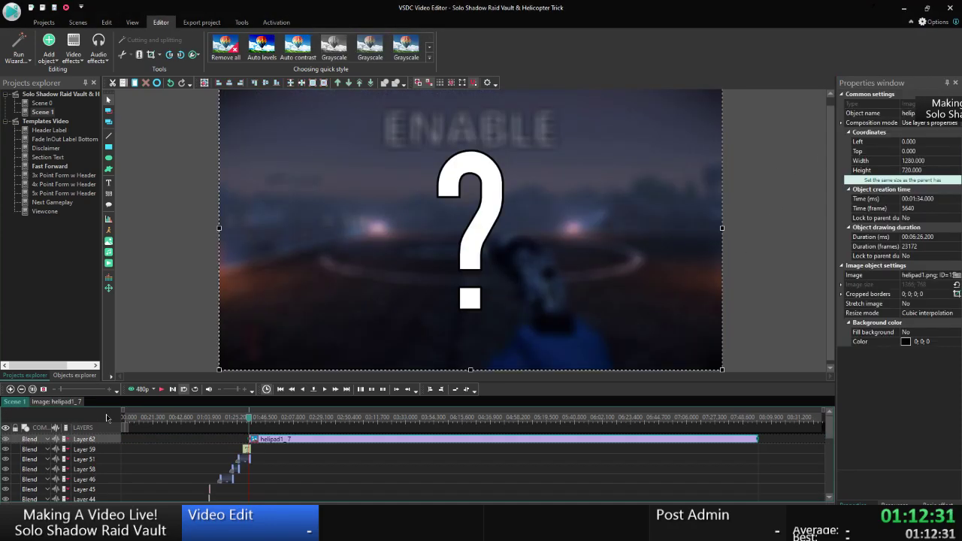
{"action": "left_click", "coordinate": [291, 389]}
{"action": "left_click", "coordinate": [292, 388]}
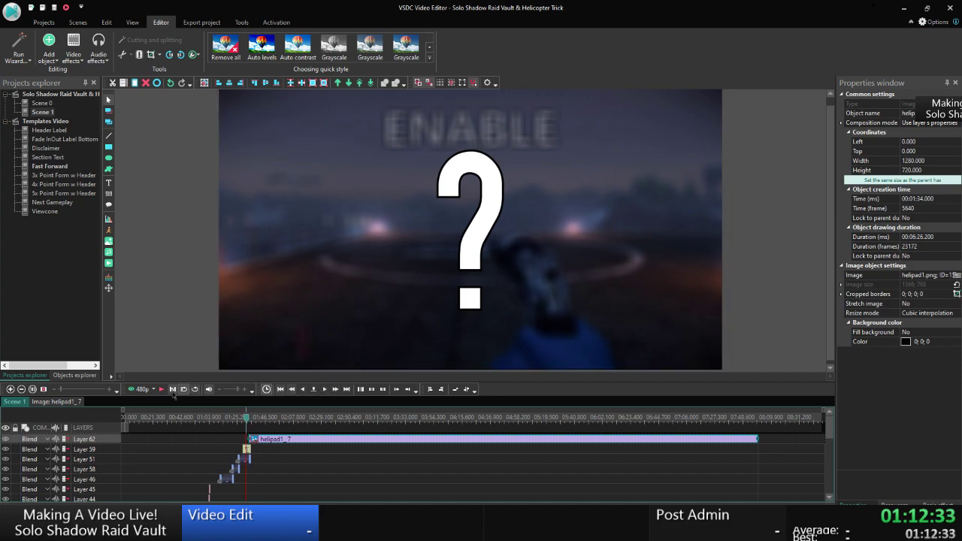
{"action": "left_click", "coordinate": [140, 390]}
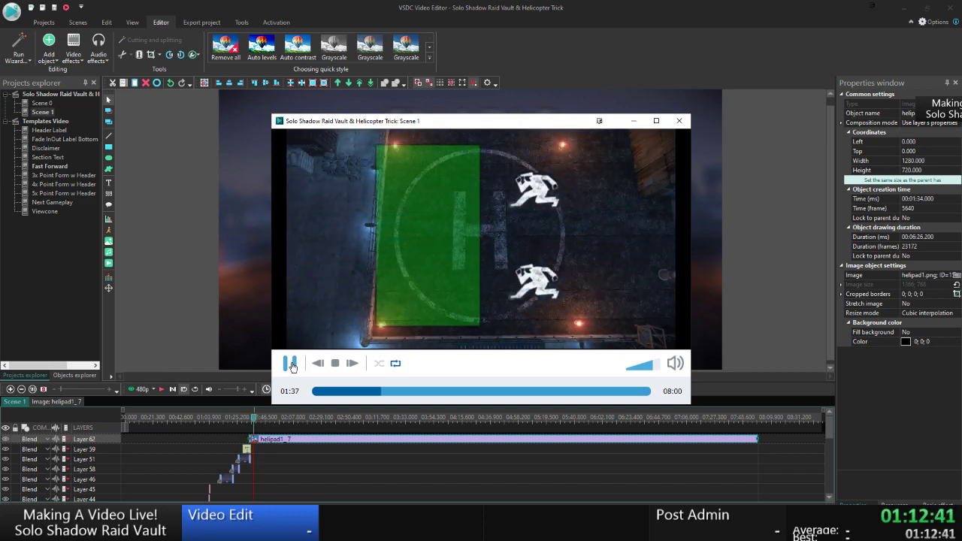
{"action": "left_click", "coordinate": [377, 391]}
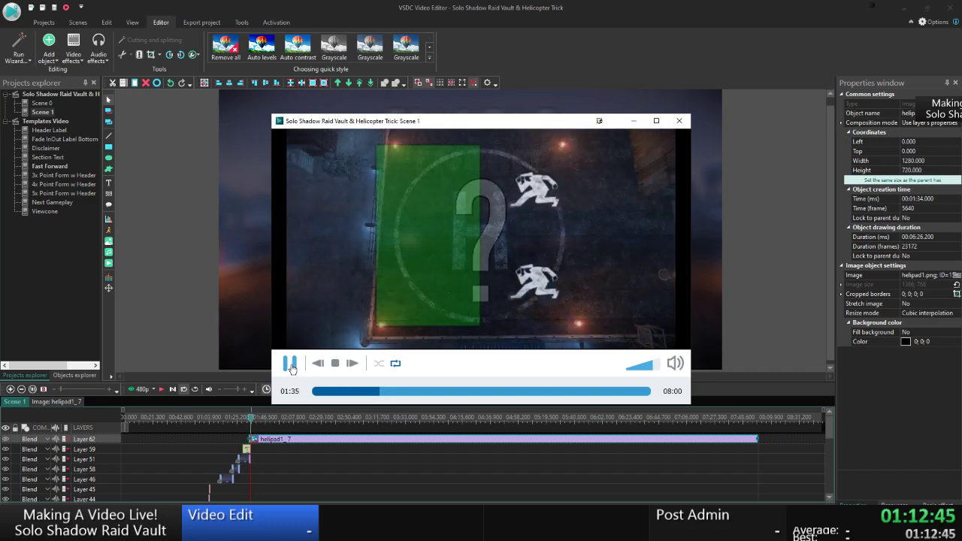
{"action": "left_click", "coordinate": [290, 364]}
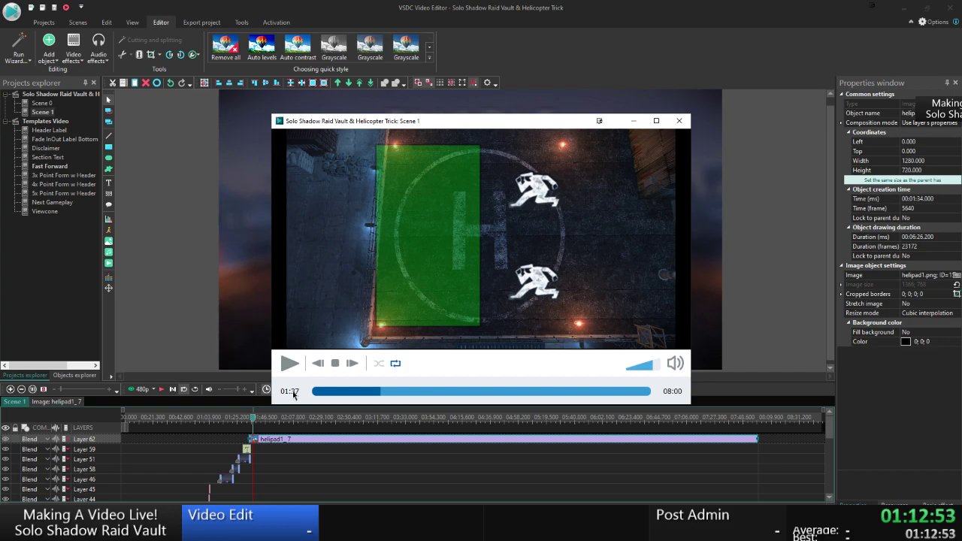
{"action": "key", "text": "Escape"}
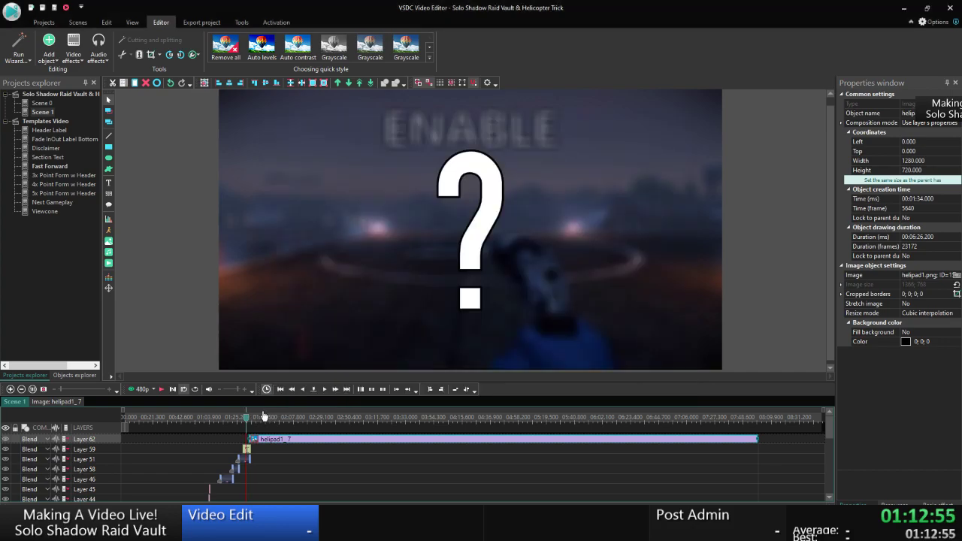
Set the Scene 1 timeline cursor position to second 00:01:36, inside the helipad image.
{"action": "left_click", "coordinate": [313, 389]}
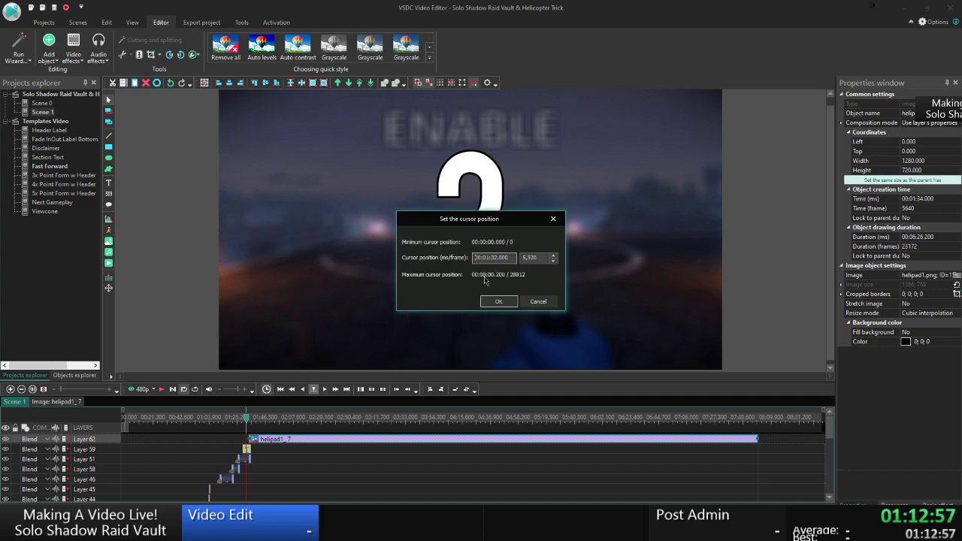
{"action": "type", "text": "36"}
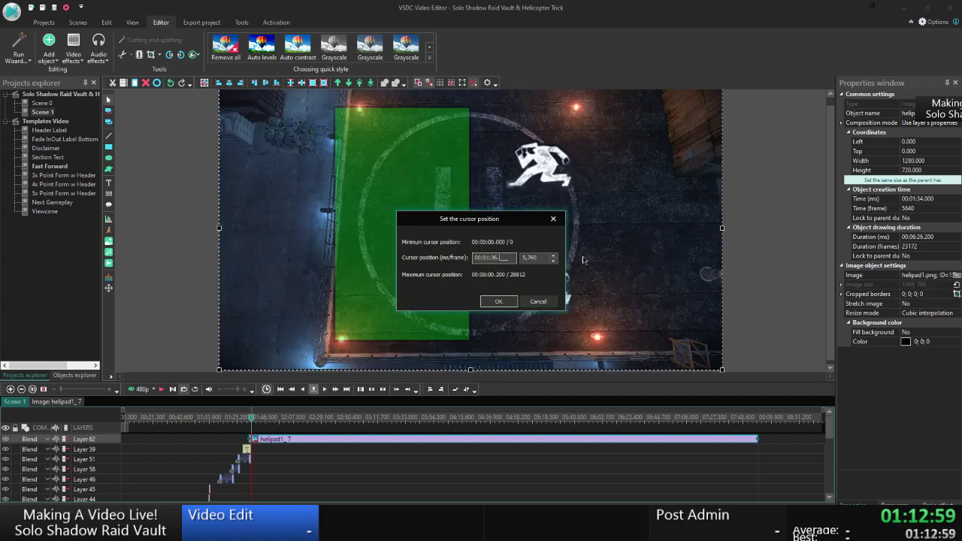
{"action": "key", "text": "Return"}
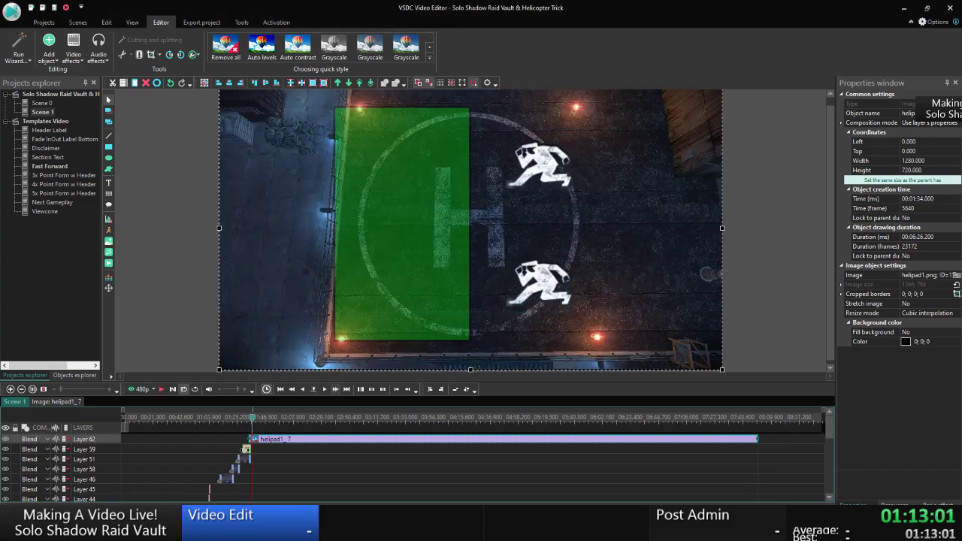
Add a movement to the bottom stealth icon inside the helipad image, with a point at manual time 00:00:04.750 placed in the green rectangle.
{"action": "double_click", "coordinate": [292, 441]}
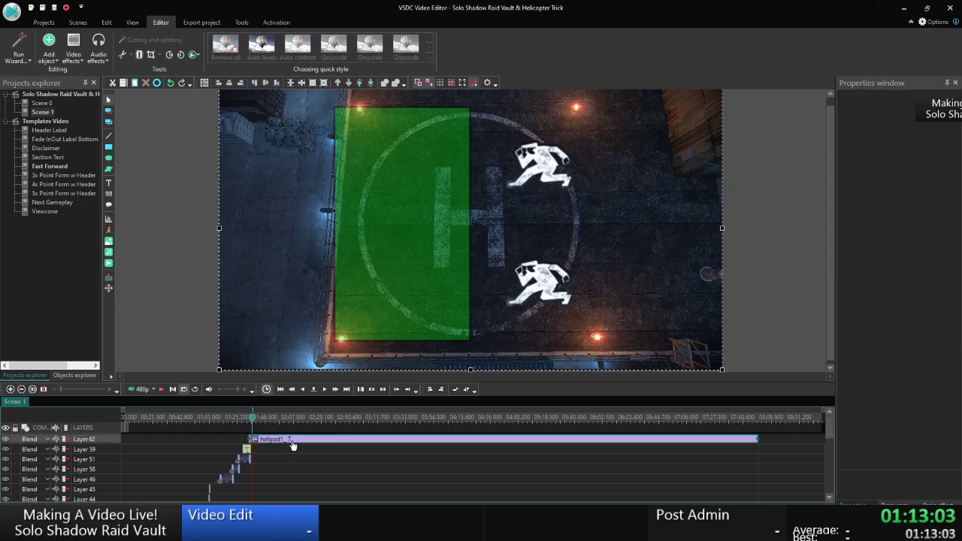
{"action": "double_click", "coordinate": [236, 451]}
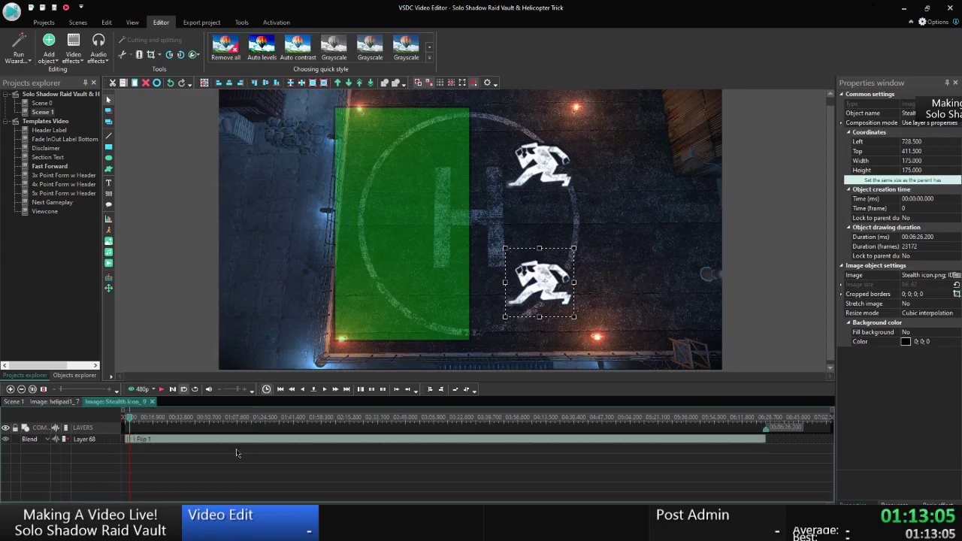
{"action": "left_click", "coordinate": [109, 288]}
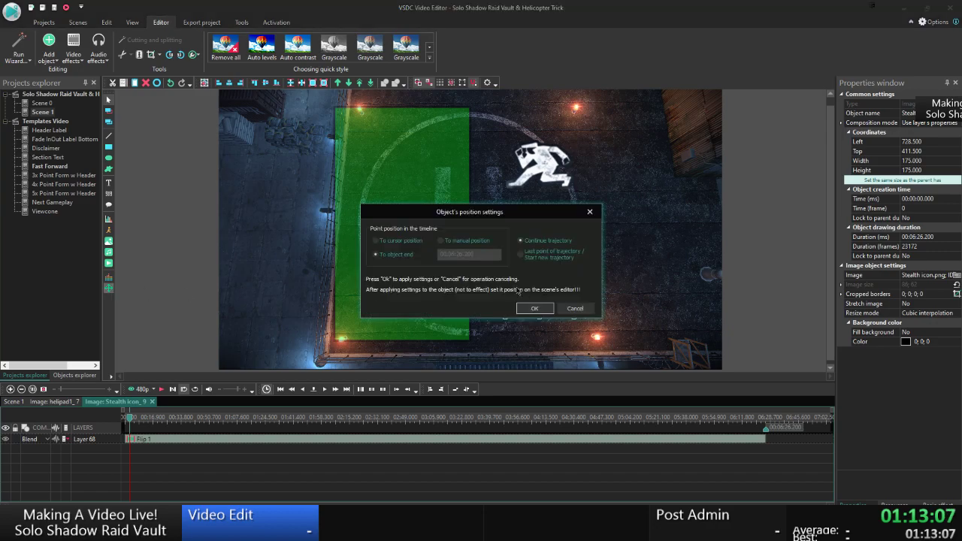
{"action": "left_click", "coordinate": [439, 240]}
{"action": "left_click_drag", "start_coordinate": [459, 254], "coordinate": [614, 269]}
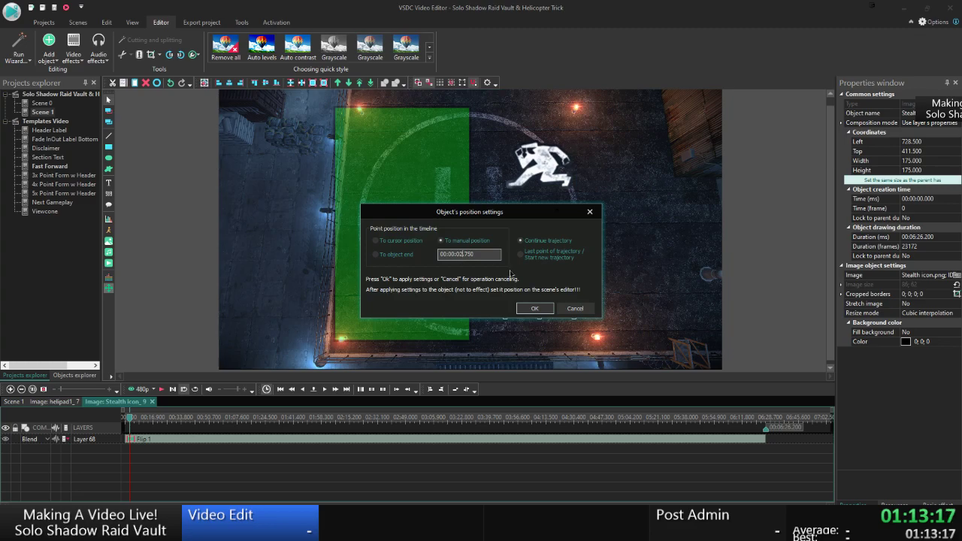
{"action": "left_click", "coordinate": [534, 308]}
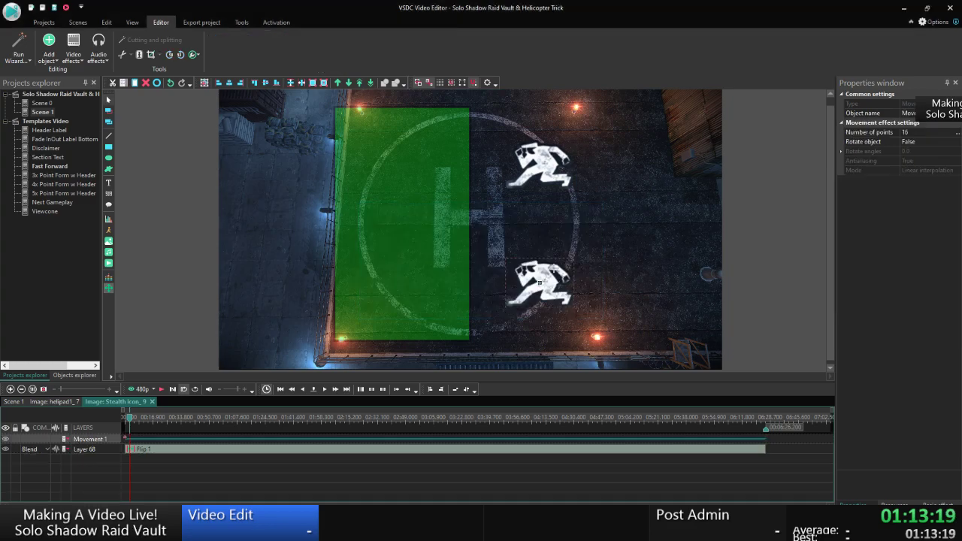
{"action": "left_click", "coordinate": [397, 281]}
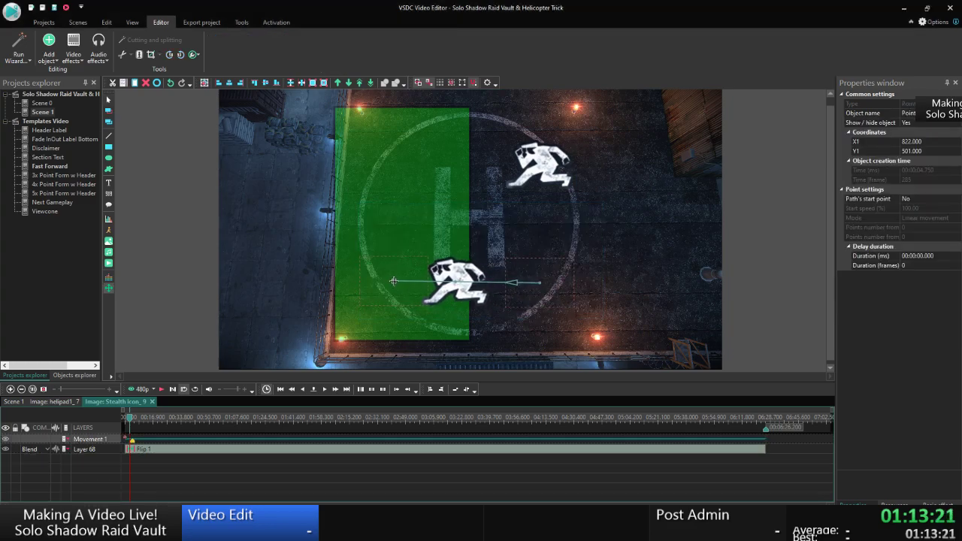
Move the start point of the bottom icon's movement to 00:00:02.750 and compare the coordinates of its two points.
{"action": "left_click", "coordinate": [129, 441]}
{"action": "left_click_drag", "start_coordinate": [130, 440], "coordinate": [131, 441]}
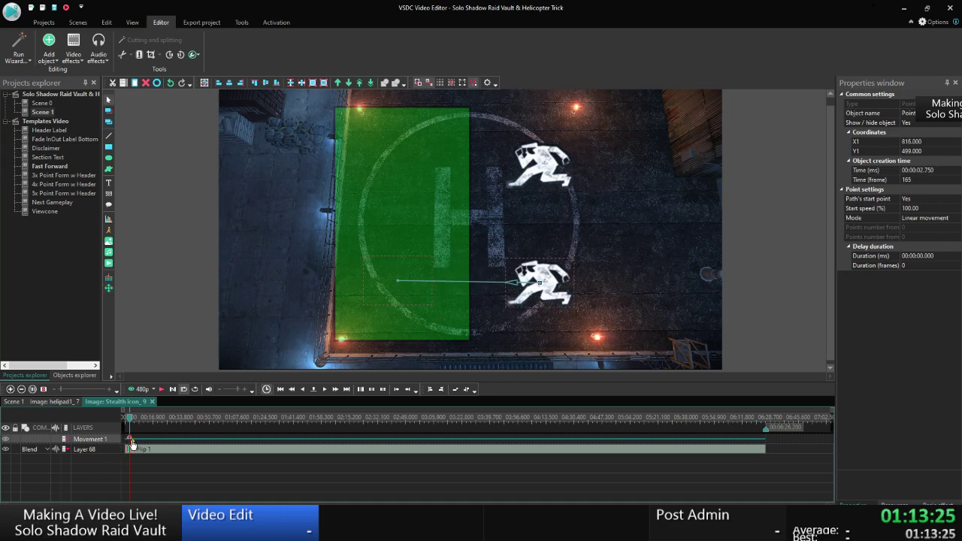
{"action": "left_click", "coordinate": [131, 441]}
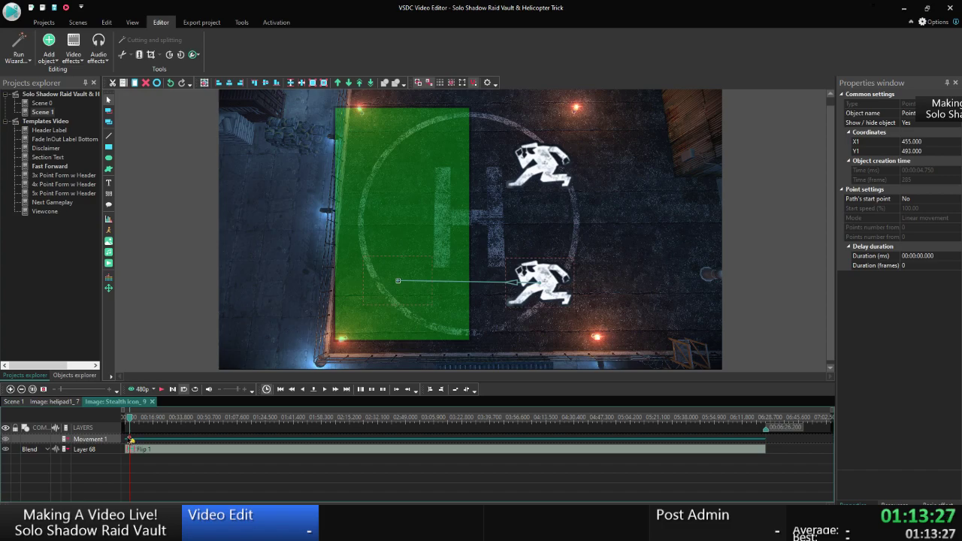
{"action": "left_click", "coordinate": [130, 441]}
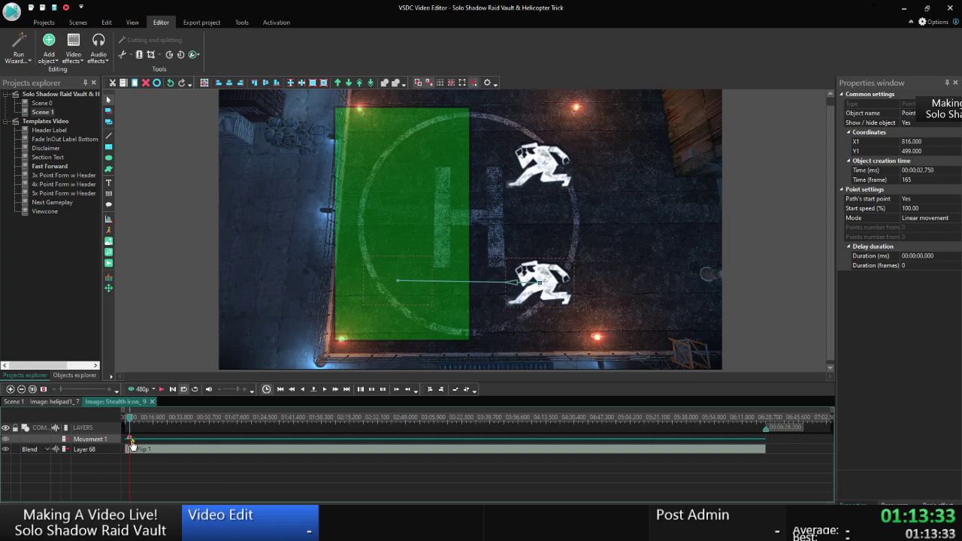
Set the X1 coordinate of the bottom icon's movement end point to 466 and deselect the point.
{"action": "left_click", "coordinate": [134, 445]}
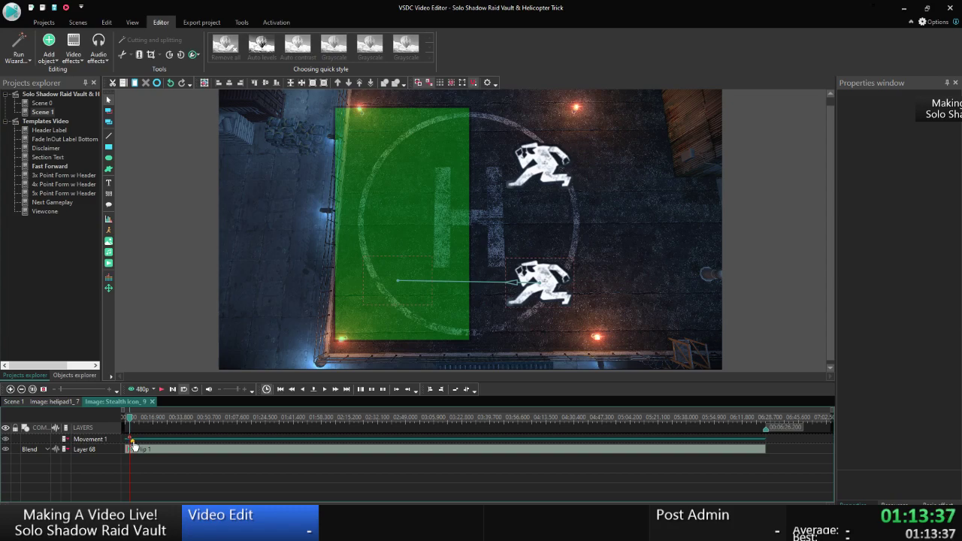
{"action": "left_click", "coordinate": [132, 441]}
{"action": "left_click", "coordinate": [869, 143]}
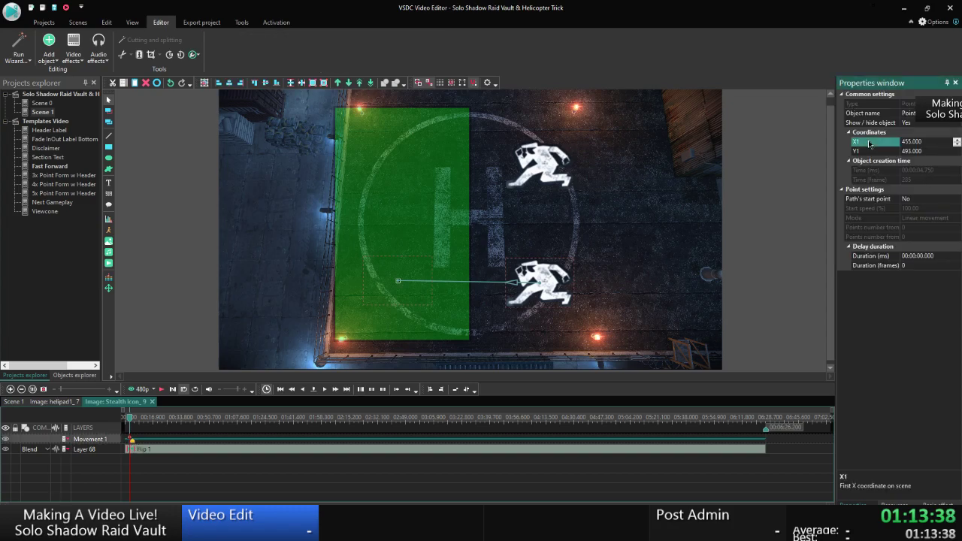
{"action": "left_click", "coordinate": [802, 188]}
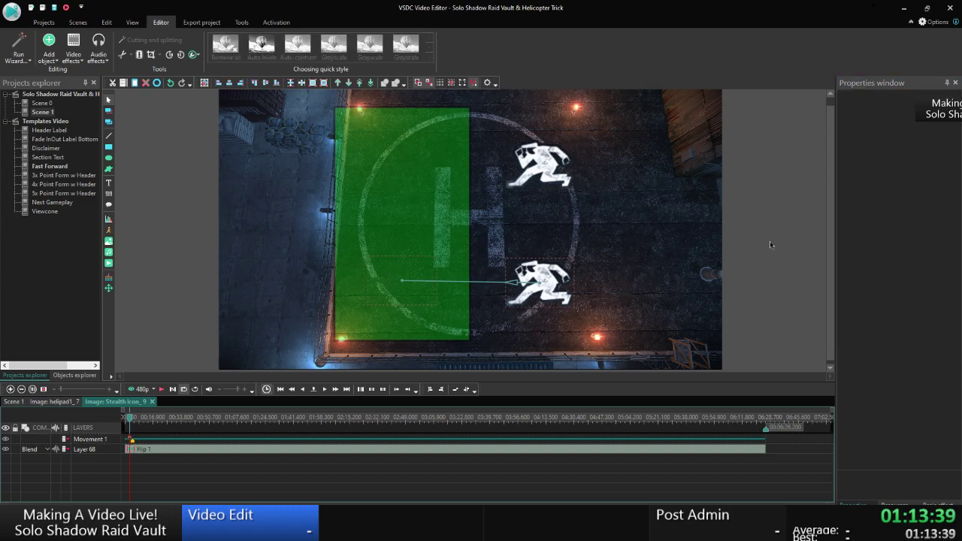
Add a movement to the top stealth icon with a point at manual time 00:00:04.750 in the green rectangle, its X1 set to 466.
{"action": "left_click", "coordinate": [32, 401]}
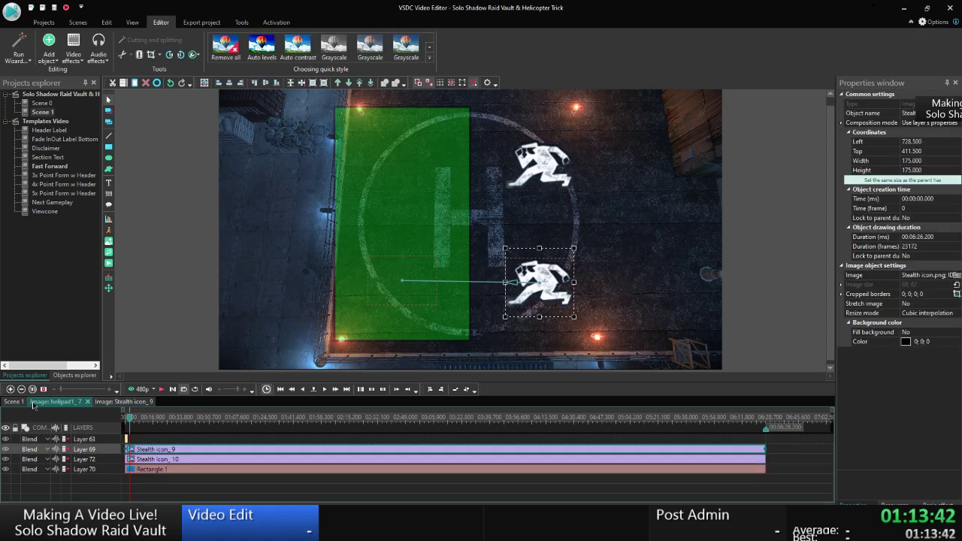
{"action": "double_click", "coordinate": [153, 461]}
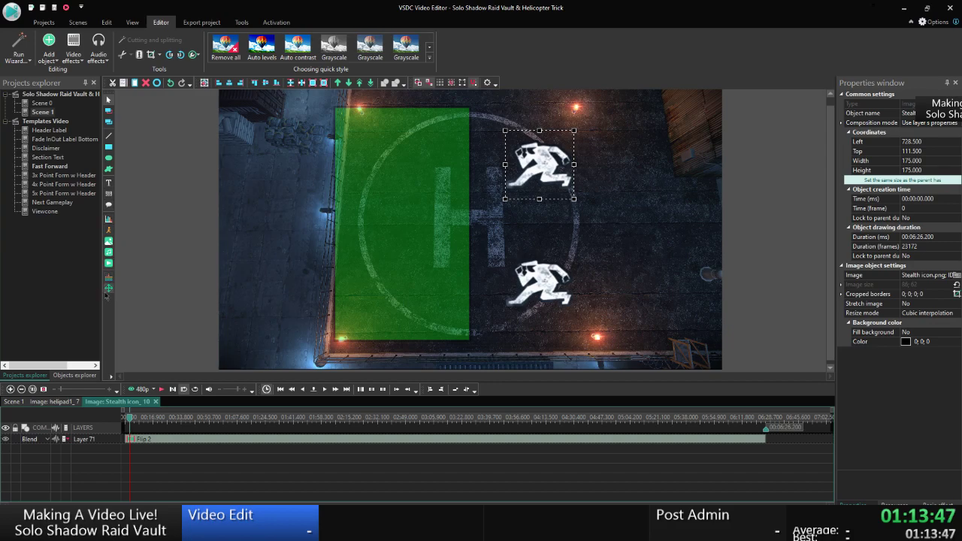
{"action": "left_click", "coordinate": [108, 288]}
{"action": "left_click", "coordinate": [443, 241]}
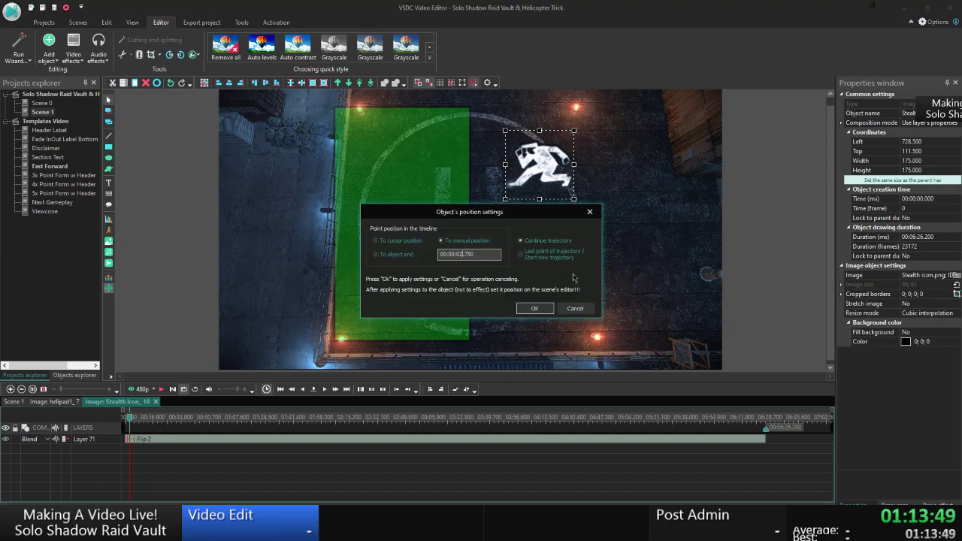
{"action": "type", "text": "4"}
{"action": "left_click", "coordinate": [548, 308]}
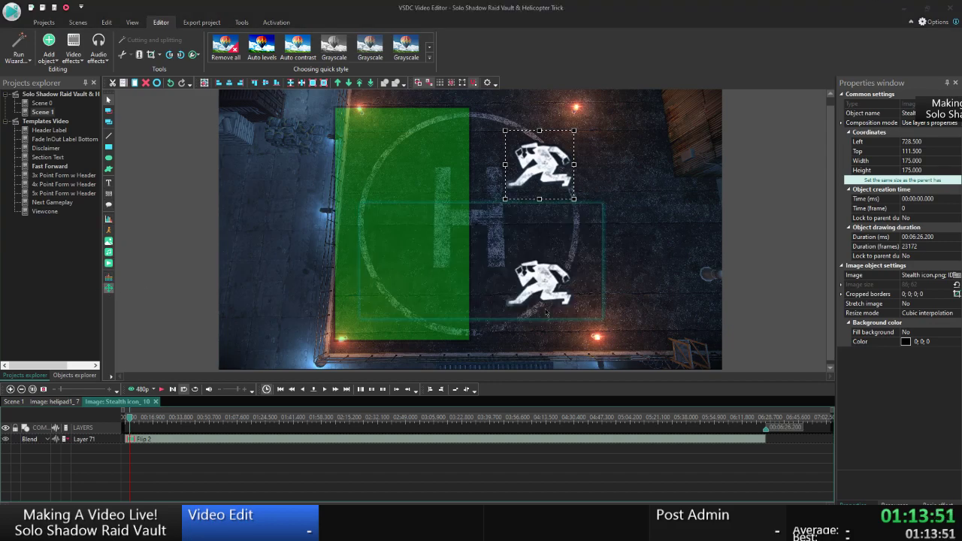
{"action": "left_click_drag", "start_coordinate": [540, 164], "coordinate": [460, 164]}
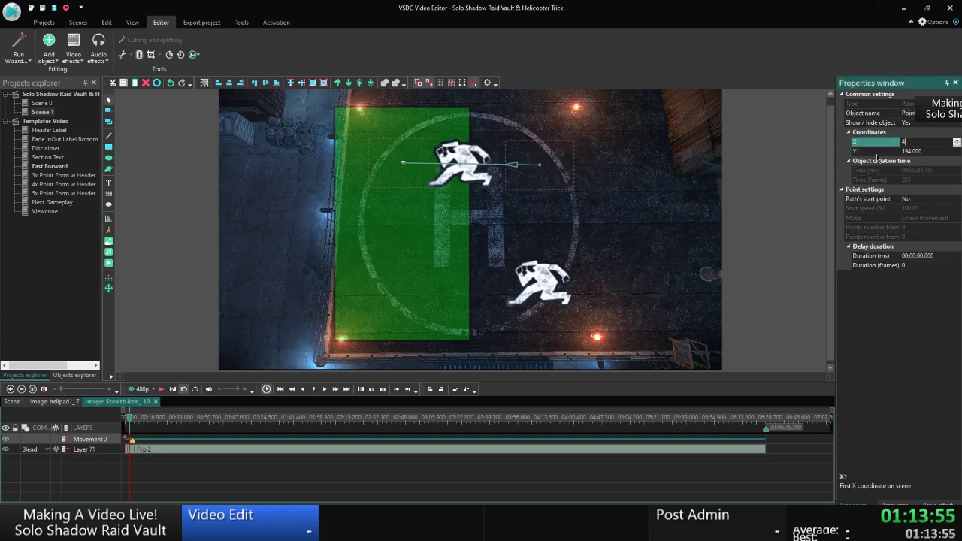
{"action": "left_click", "coordinate": [761, 199]}
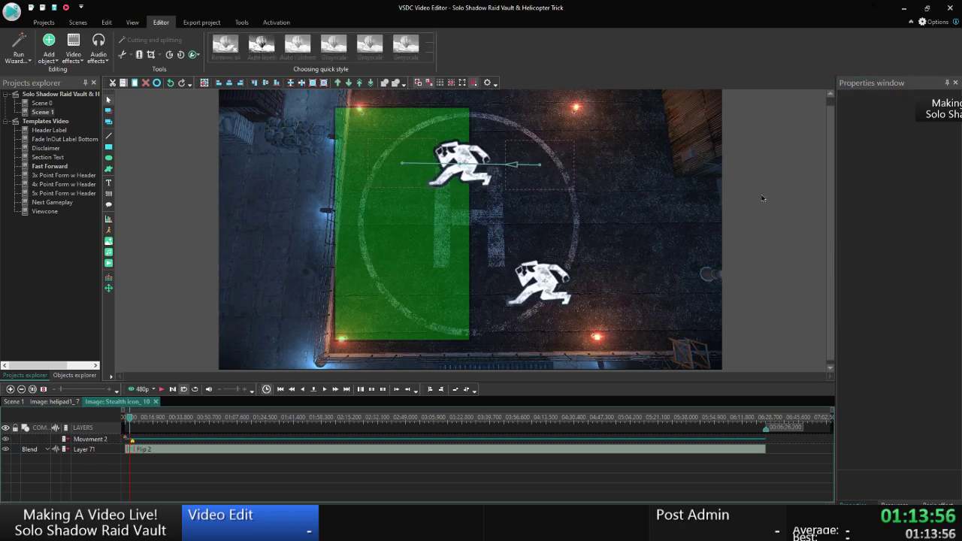
Move the start point of the top icon's movement to 00:00:02.750 and set the end point's Y1 to 199.
{"action": "left_click", "coordinate": [125, 441]}
{"action": "left_click_drag", "start_coordinate": [128, 441], "coordinate": [130, 441]}
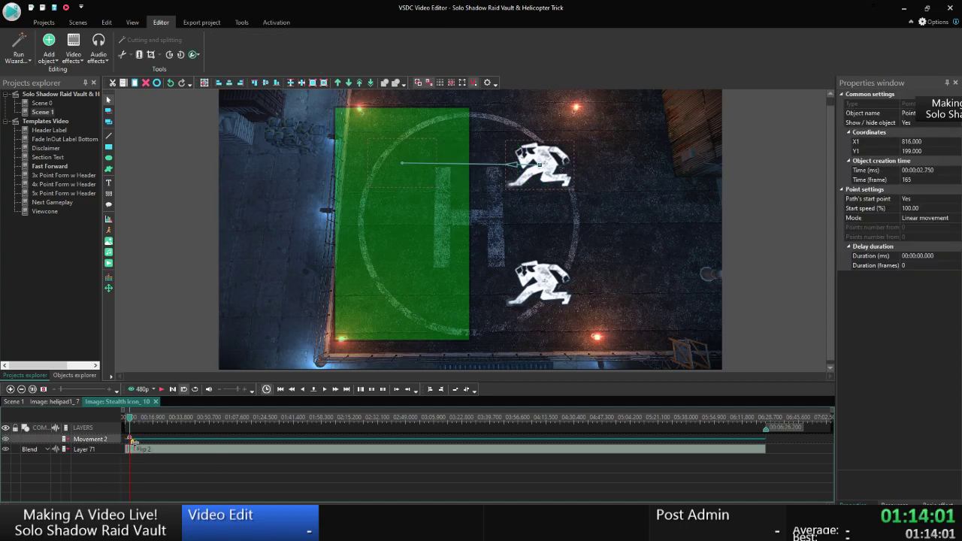
{"action": "left_click", "coordinate": [132, 445]}
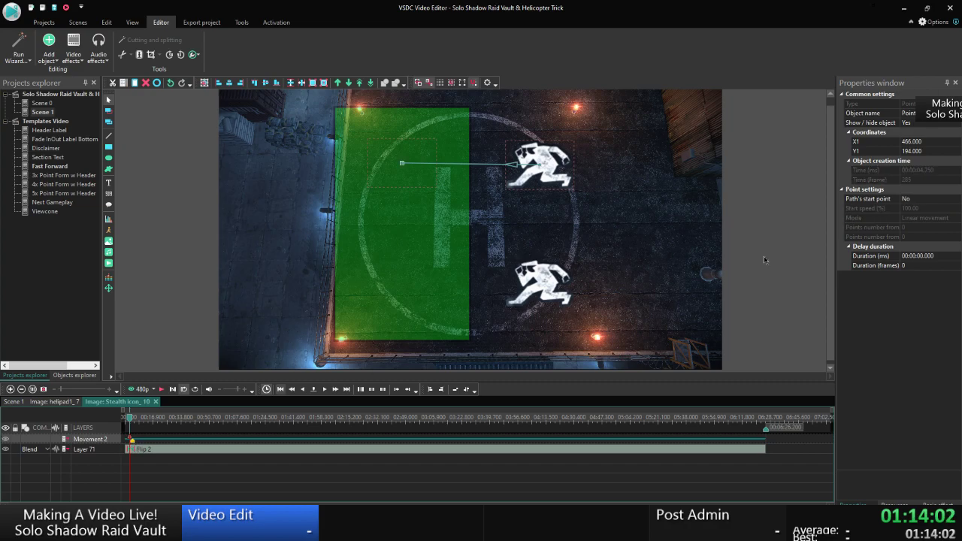
{"action": "left_click", "coordinate": [874, 153]}
{"action": "type", "text": "199"}
{"action": "key", "text": "Return"}
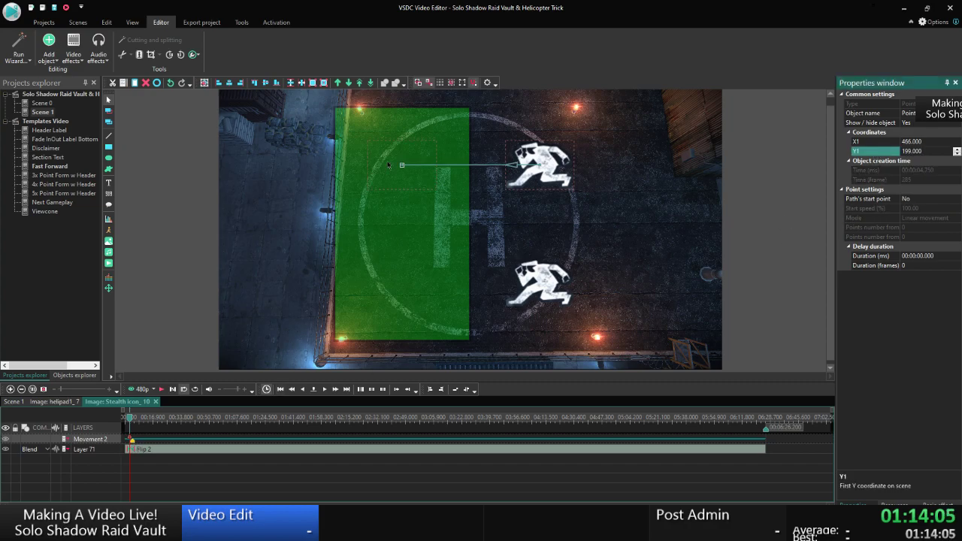
Set the Y1 of the bottom stealth icon's movement end point to 499, and save the project from Scene 1.
{"action": "left_click", "coordinate": [52, 401]}
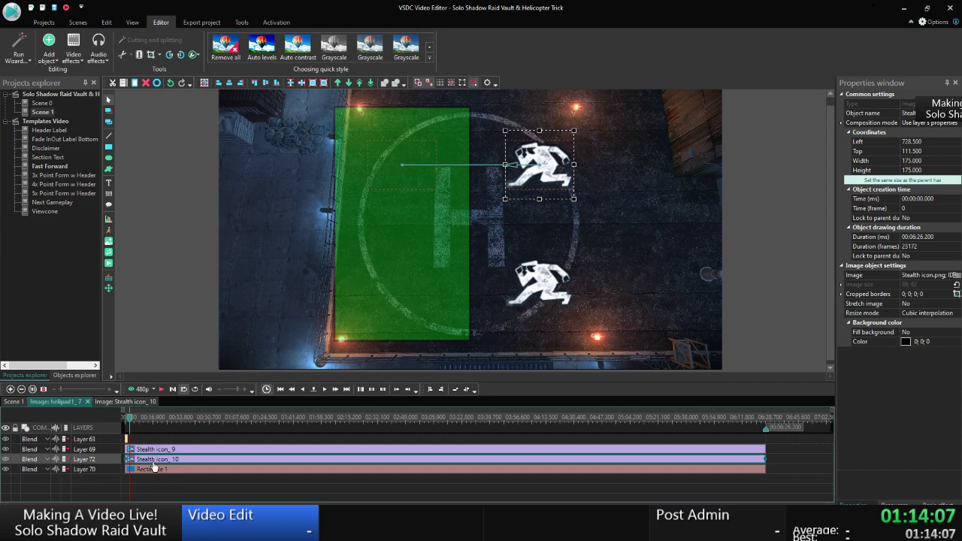
{"action": "double_click", "coordinate": [153, 449]}
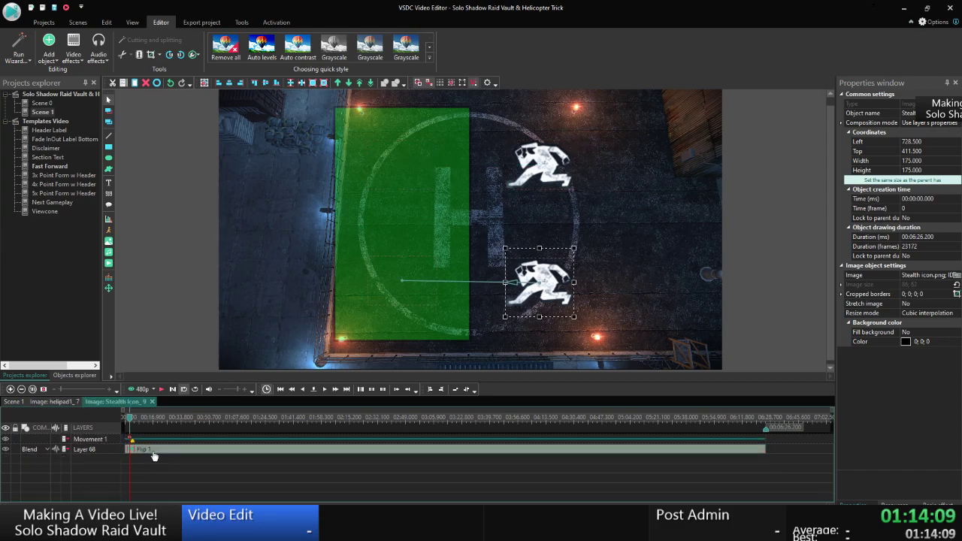
{"action": "left_click", "coordinate": [133, 443]}
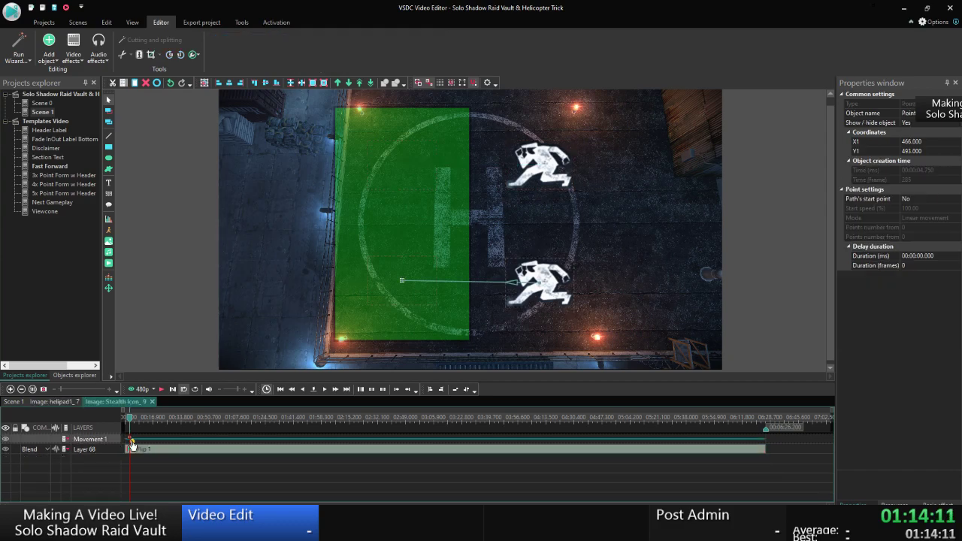
{"action": "left_click", "coordinate": [130, 441]}
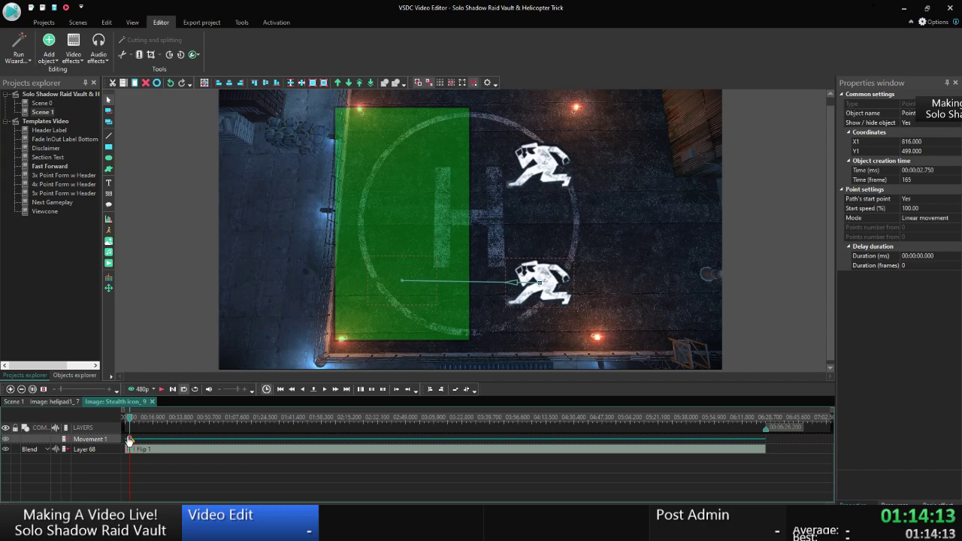
{"action": "left_click", "coordinate": [133, 443]}
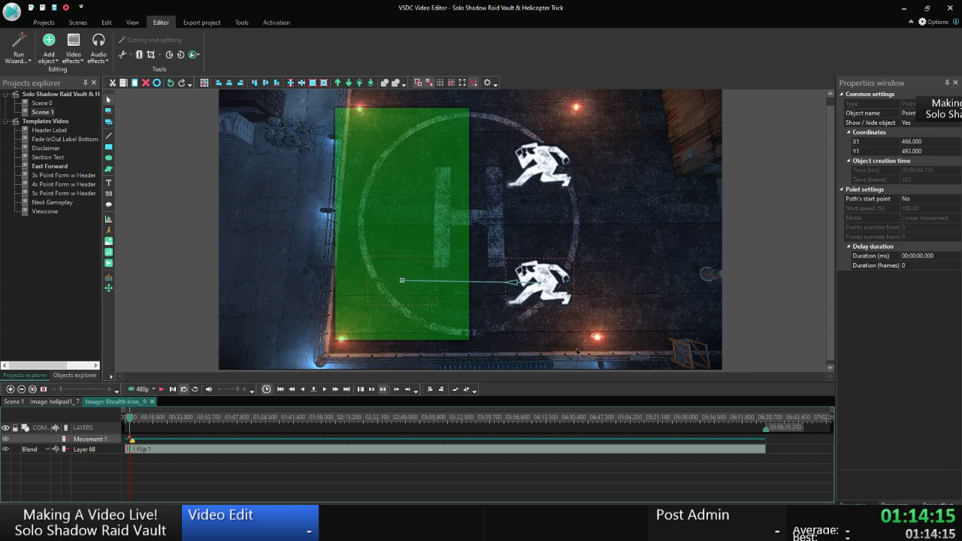
{"action": "left_click", "coordinate": [885, 151]}
{"action": "type", "text": "499"}
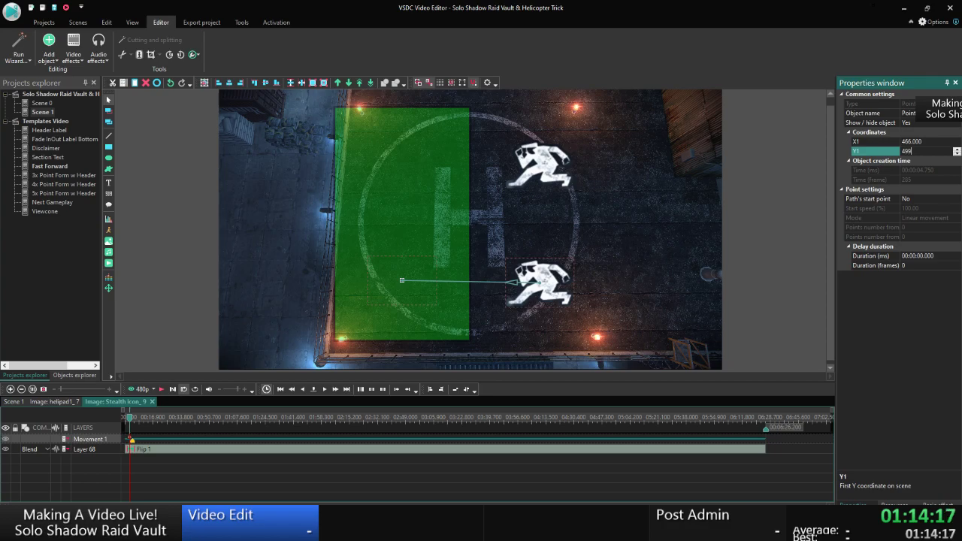
{"action": "key", "text": "Return"}
{"action": "left_click", "coordinate": [18, 401]}
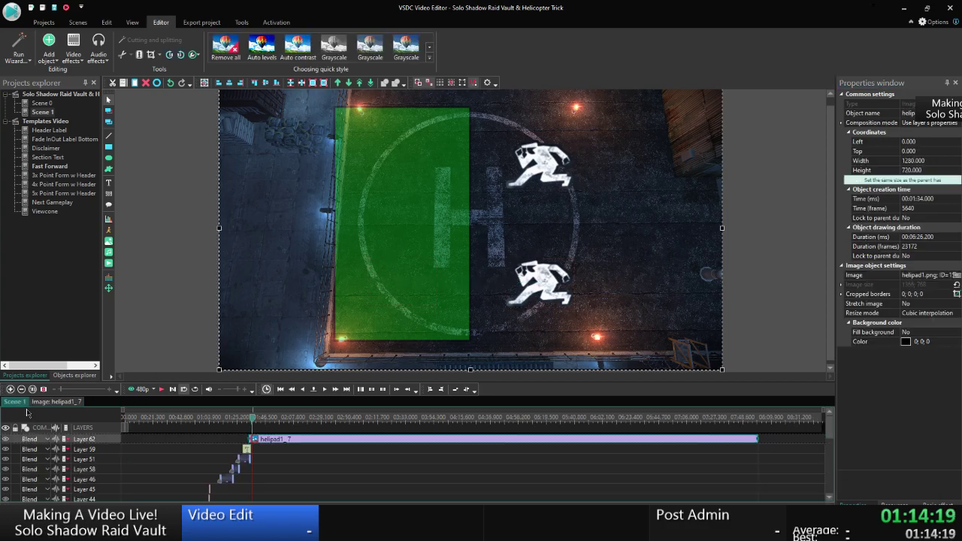
{"action": "key", "text": "ctrl+s"}
Switch to the WordPad script, read the passage about two players entering the helipad, and clear the text selection.
{"action": "key", "text": "alt+Tab"}
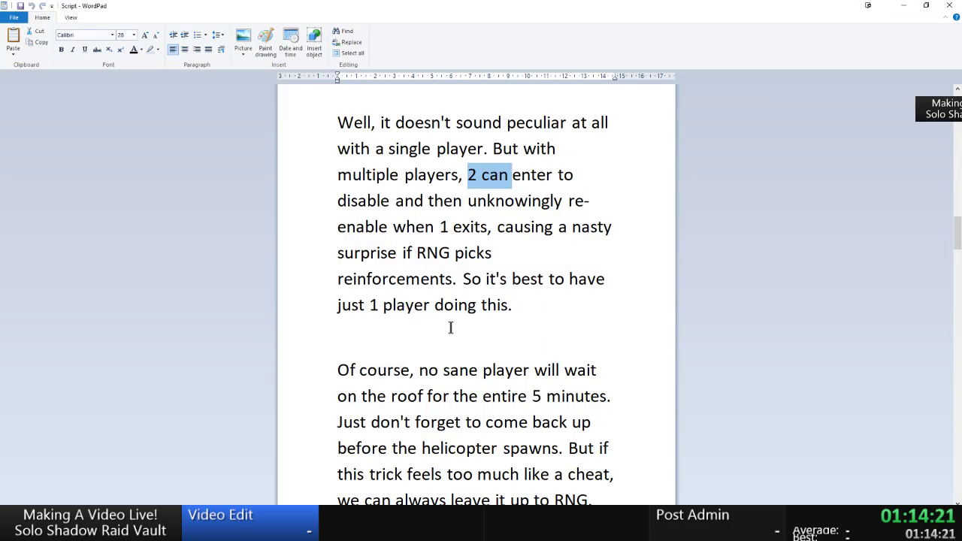
{"action": "scroll", "coordinate": [451, 328], "scroll_direction": "down", "scroll_amount": 1}
{"action": "scroll", "coordinate": [450, 328], "scroll_direction": "up", "scroll_amount": 1}
{"action": "left_click", "coordinate": [571, 184]}
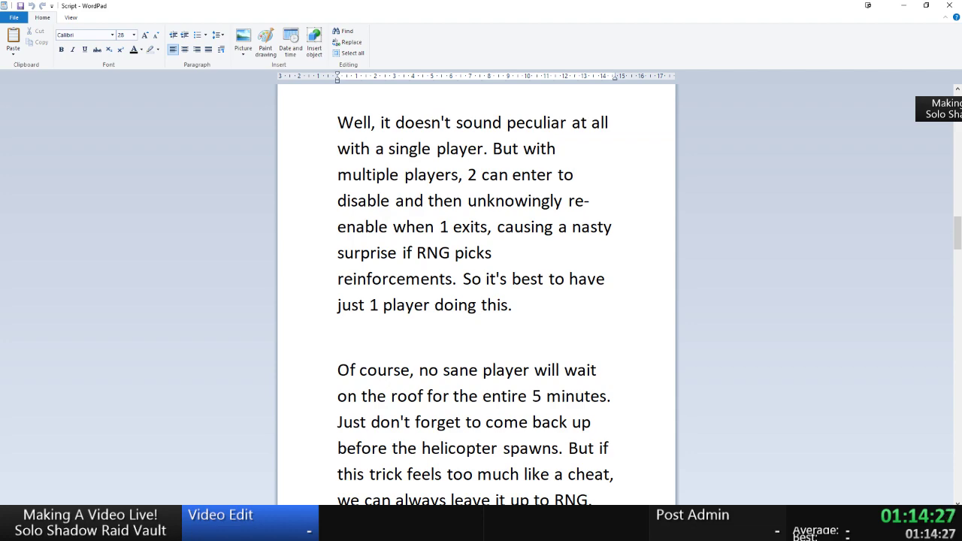
Return to the video editor and preview Scene 1 from just before the helipad image.
{"action": "key", "text": "alt+Tab"}
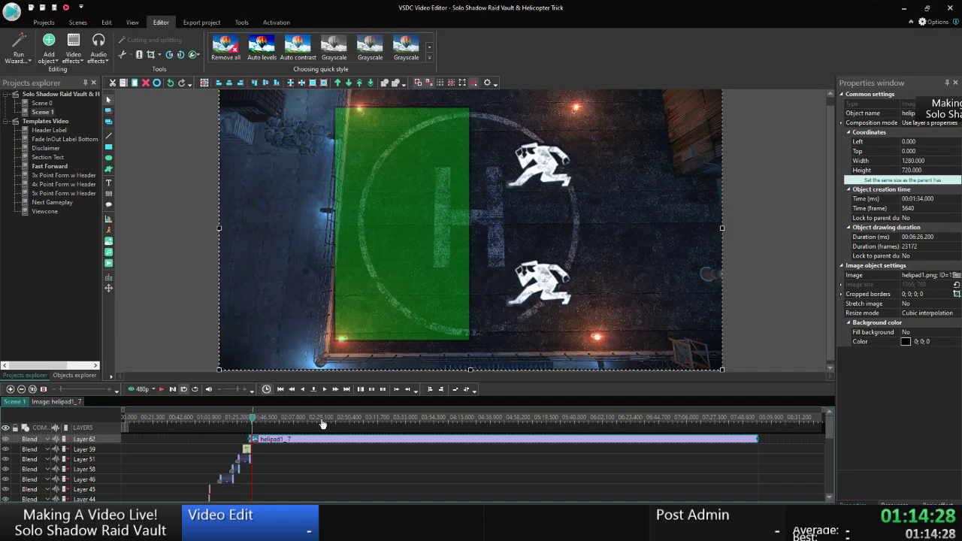
{"action": "left_click", "coordinate": [248, 419]}
{"action": "left_click", "coordinate": [143, 390]}
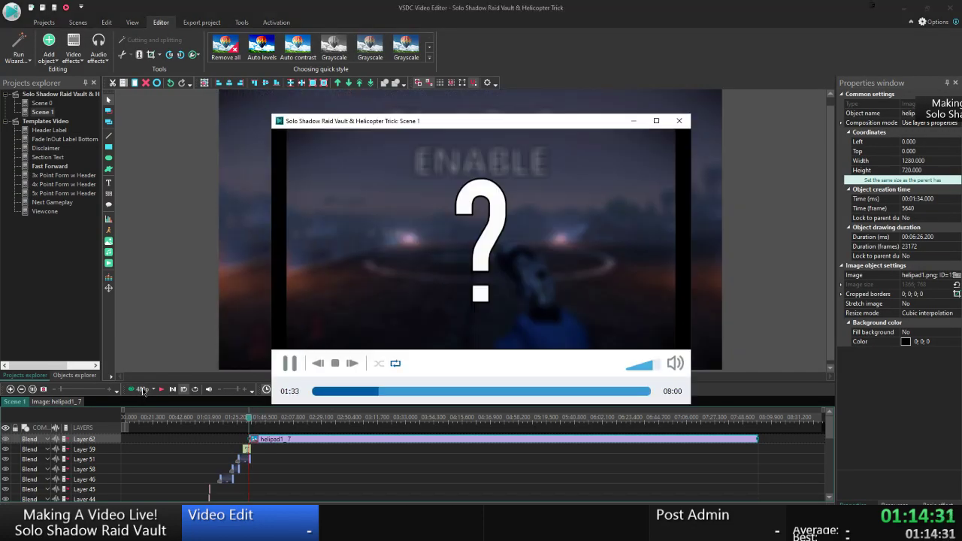
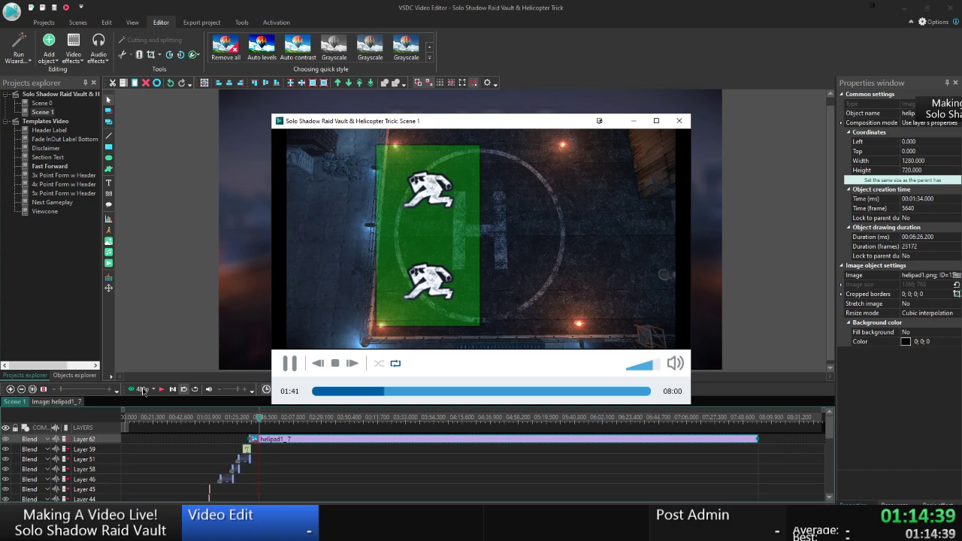
Replay the Scene 1 preview from just before the helipad image, pausing once the icons have entered the green zone, and close the preview.
{"action": "key", "text": "Escape"}
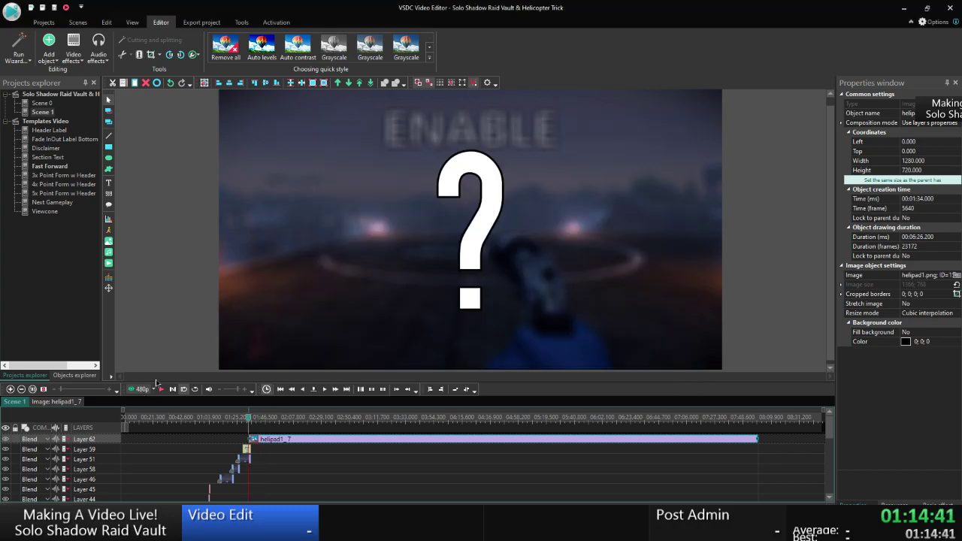
{"action": "left_click", "coordinate": [145, 389]}
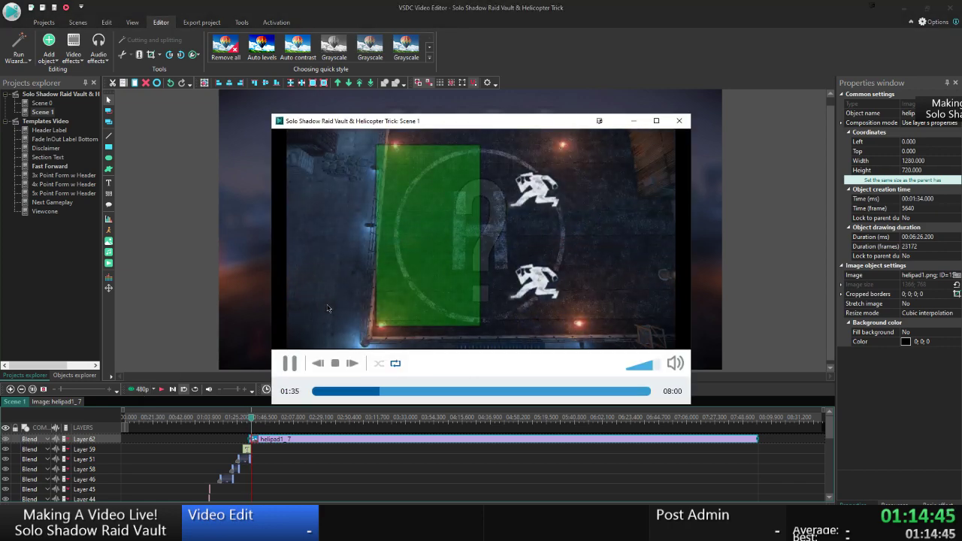
{"action": "left_click", "coordinate": [290, 364]}
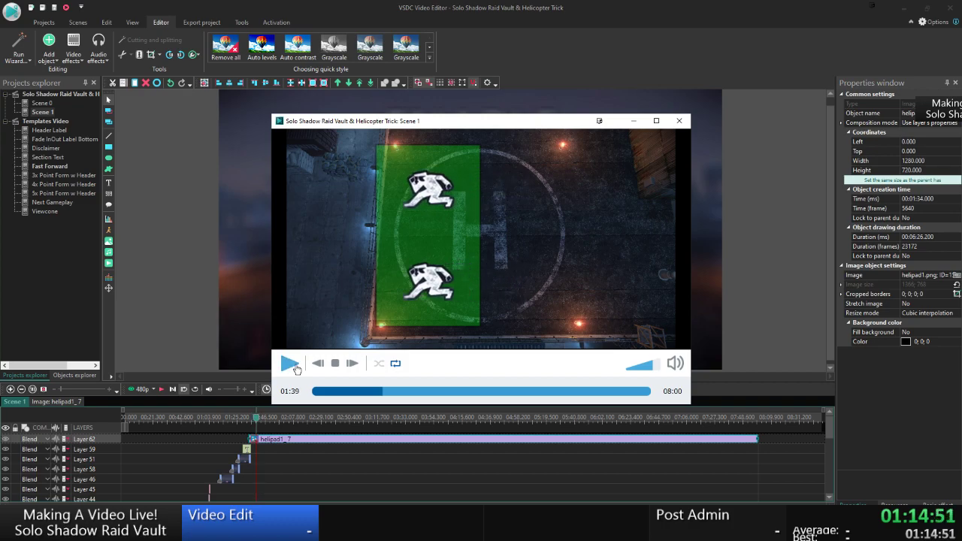
{"action": "left_click", "coordinate": [290, 364]}
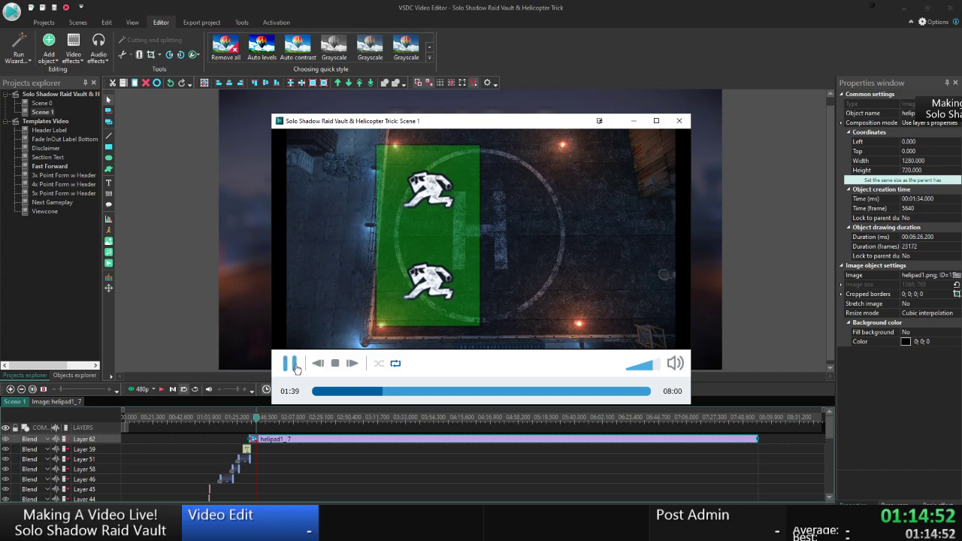
{"action": "left_click", "coordinate": [375, 392]}
{"action": "key", "text": "Escape"}
Set the Scene 1 timeline cursor to 00:01:36.750.
{"action": "left_click", "coordinate": [283, 453]}
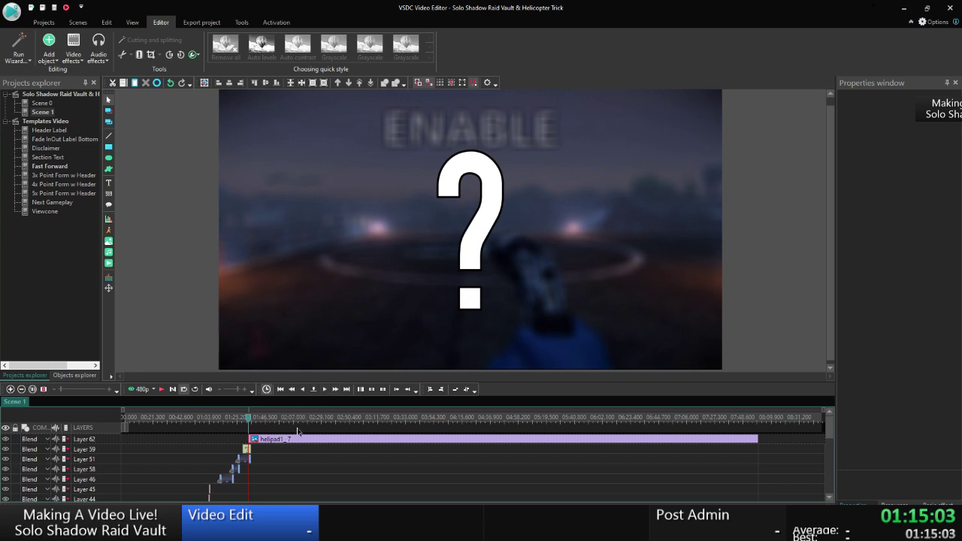
{"action": "double_click", "coordinate": [283, 440]}
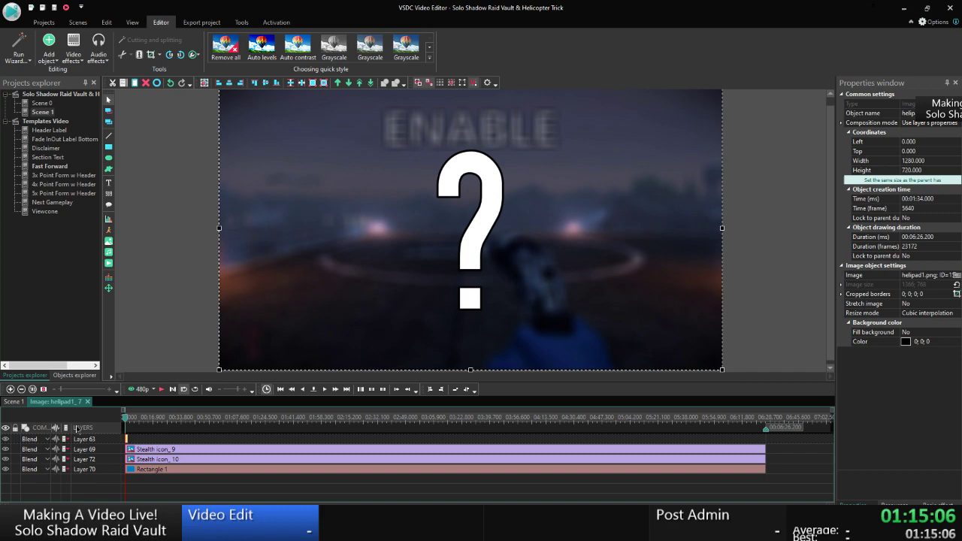
{"action": "left_click", "coordinate": [22, 402]}
{"action": "left_click", "coordinate": [313, 389]}
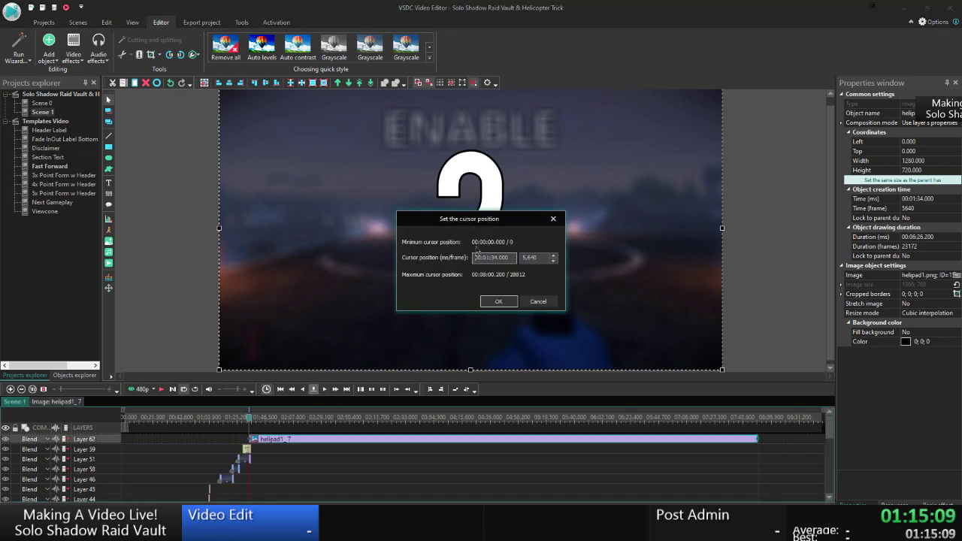
{"action": "left_click_drag", "start_coordinate": [493, 257], "coordinate": [628, 253]}
{"action": "type", "text": "6"}
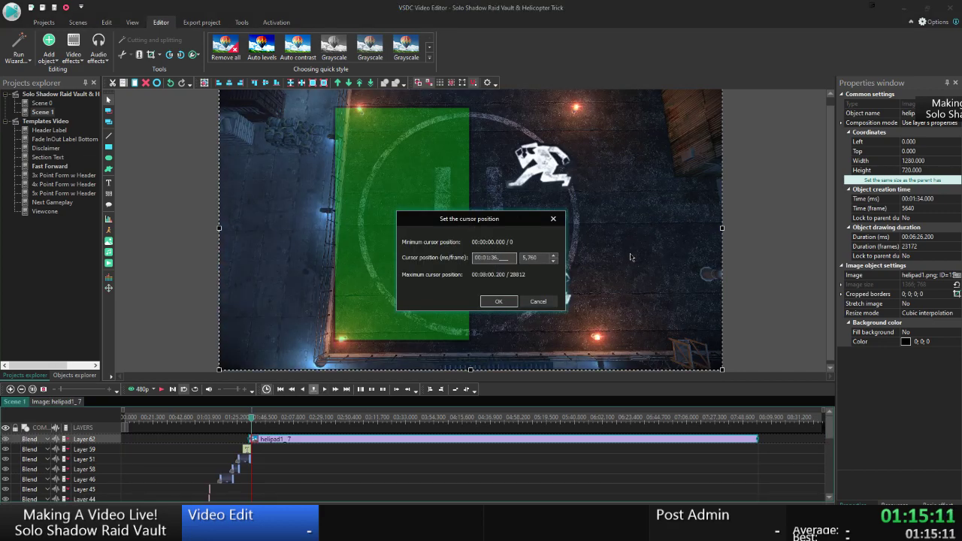
{"action": "type", "text": "75"}
{"action": "key", "text": "Return"}
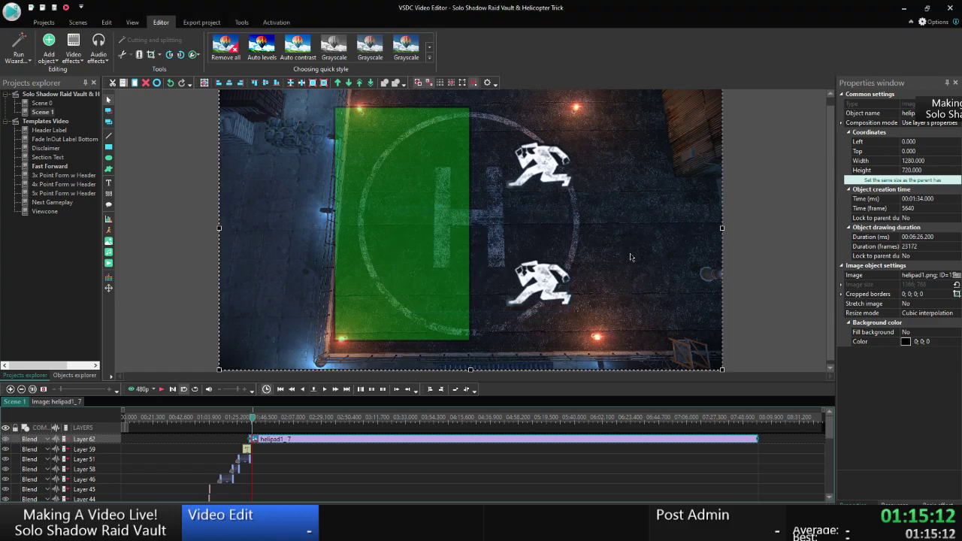
Inside the helipad image, move the end point of the bottom stealth icon's movement to 00:00:04.250.
{"action": "double_click", "coordinate": [270, 441]}
{"action": "double_click", "coordinate": [173, 449]}
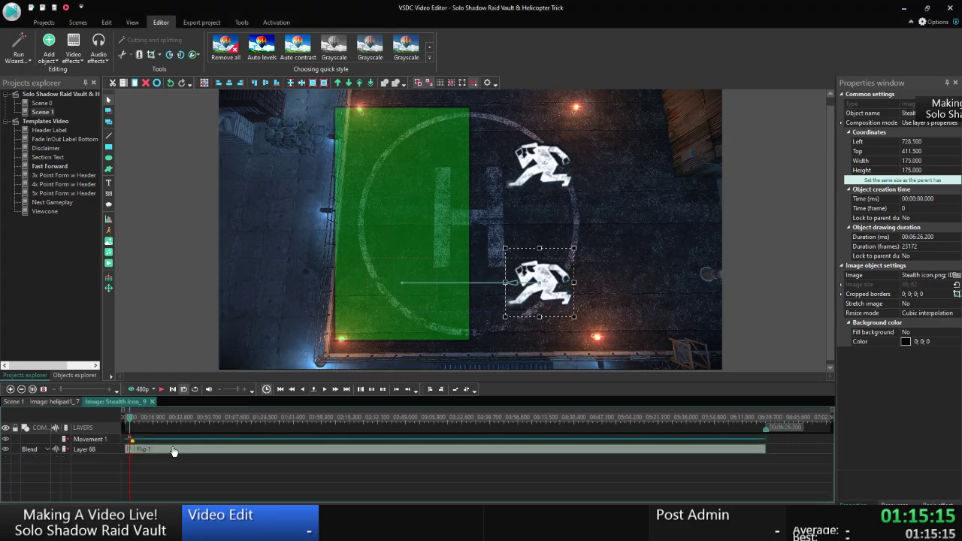
{"action": "left_click", "coordinate": [314, 389]}
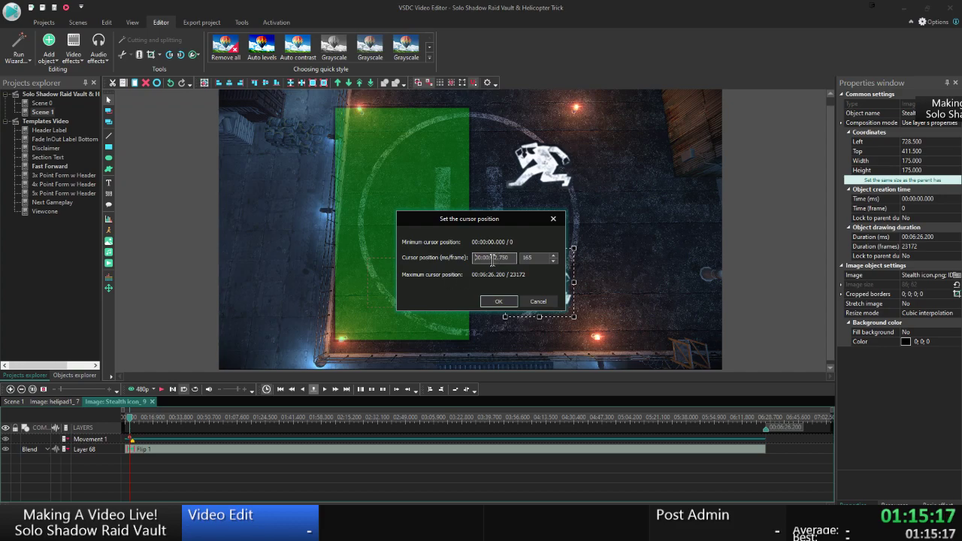
{"action": "left_click_drag", "start_coordinate": [493, 258], "coordinate": [578, 269]}
{"action": "type", "text": "3.75"}
{"action": "key", "text": "Return"}
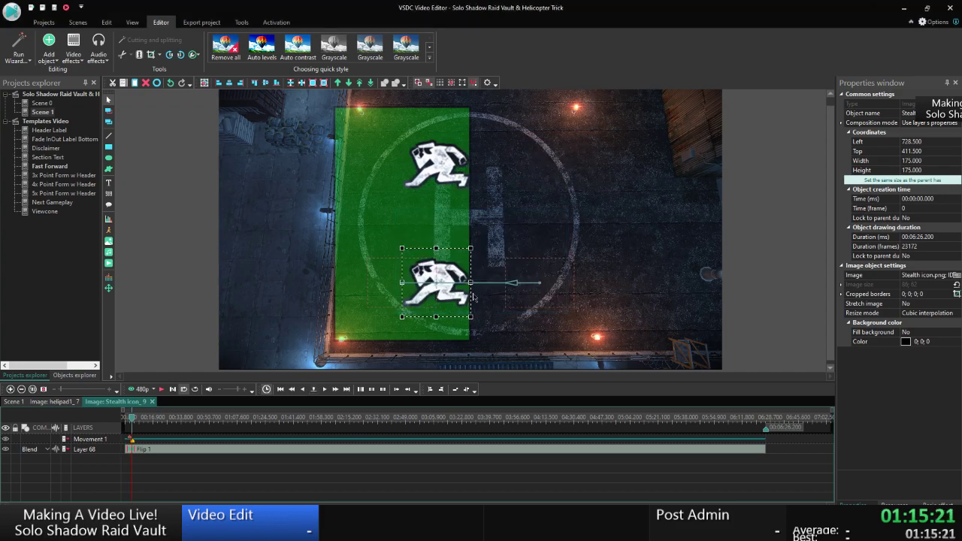
{"action": "left_click_drag", "start_coordinate": [133, 441], "coordinate": [130, 443]}
Move the end point of the top stealth icon's movement to the cursor at 00:00:04.250 and return to the helipad image's timeline.
{"action": "left_click", "coordinate": [47, 403]}
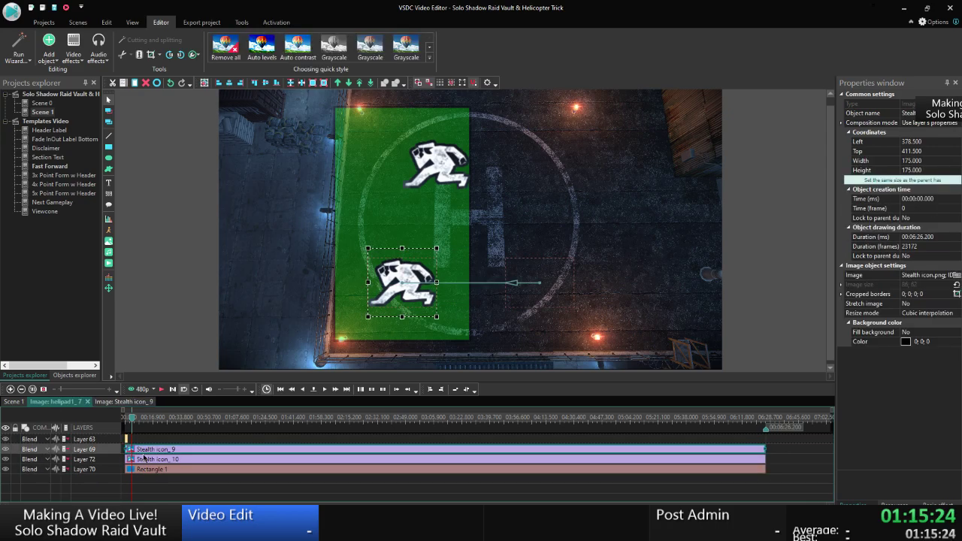
{"action": "double_click", "coordinate": [144, 456]}
{"action": "left_click", "coordinate": [133, 444]}
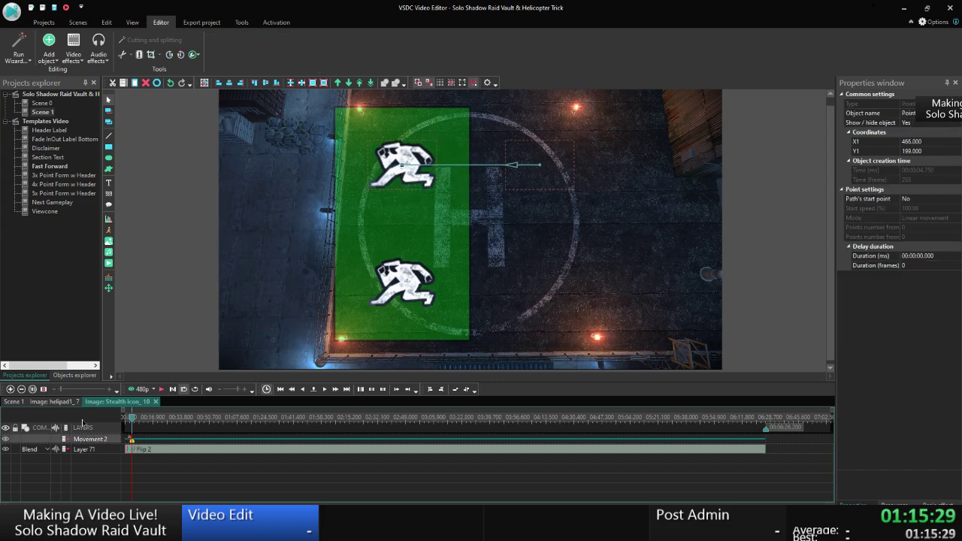
{"action": "left_click", "coordinate": [54, 401]}
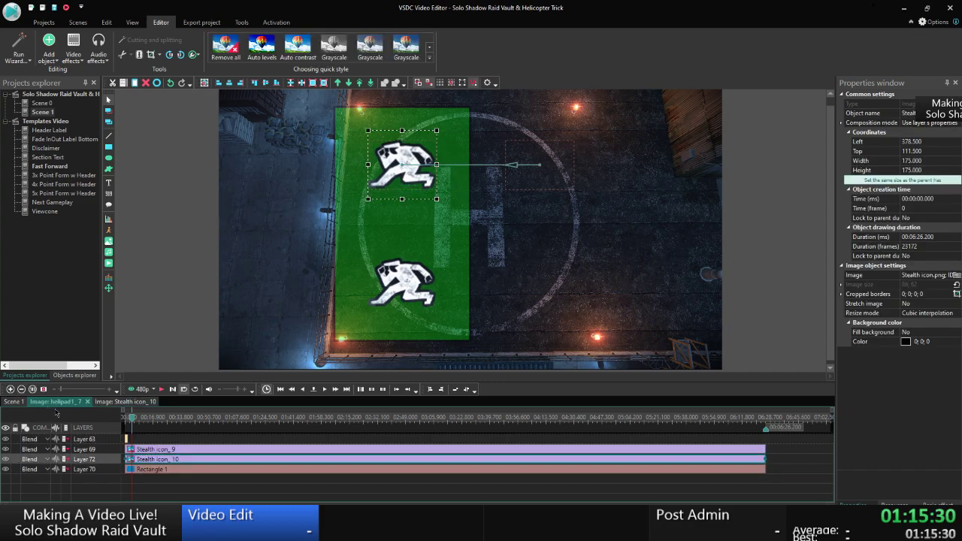
Set the Top coordinate of the bottom stealth icon to 361.5.
{"action": "left_click", "coordinate": [170, 449]}
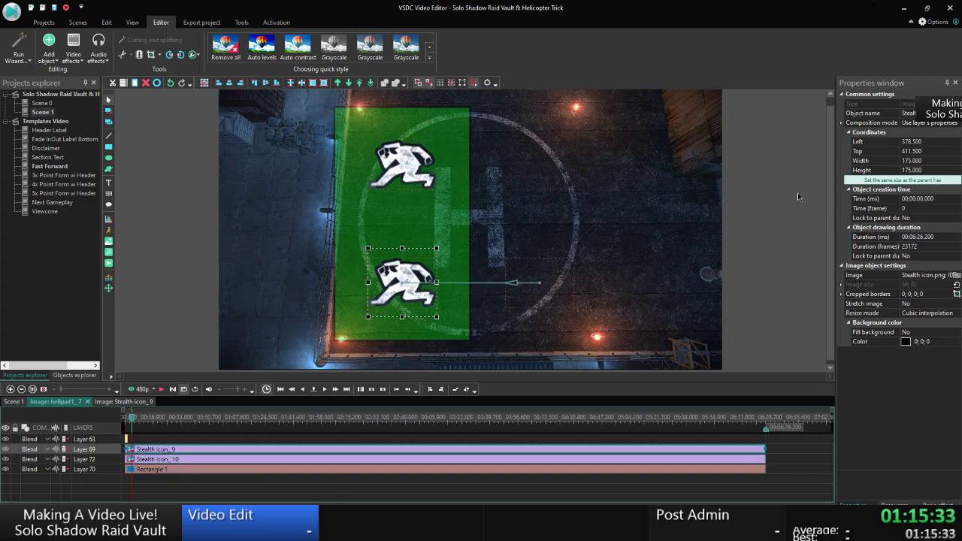
{"action": "left_click", "coordinate": [887, 153]}
{"action": "type", "text": "381.5"}
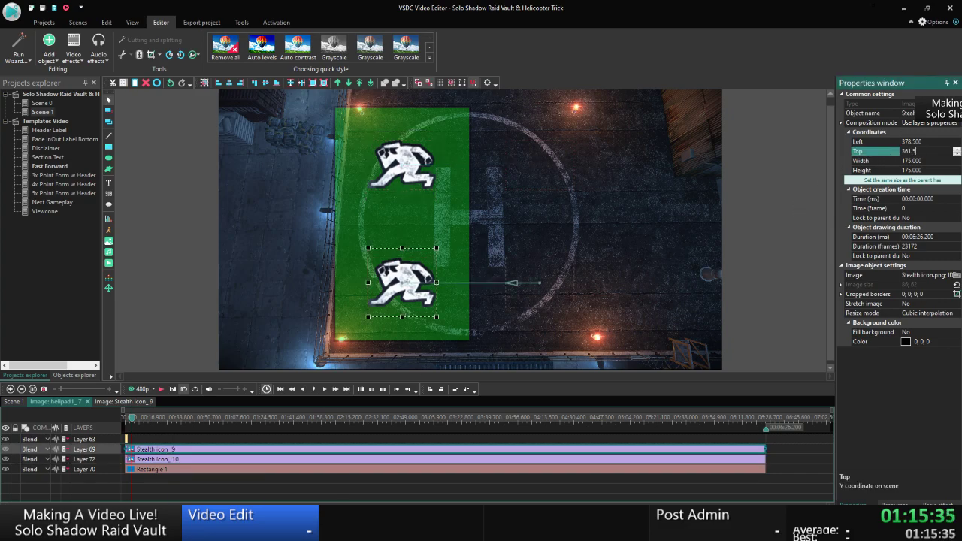
{"action": "key", "text": "Return"}
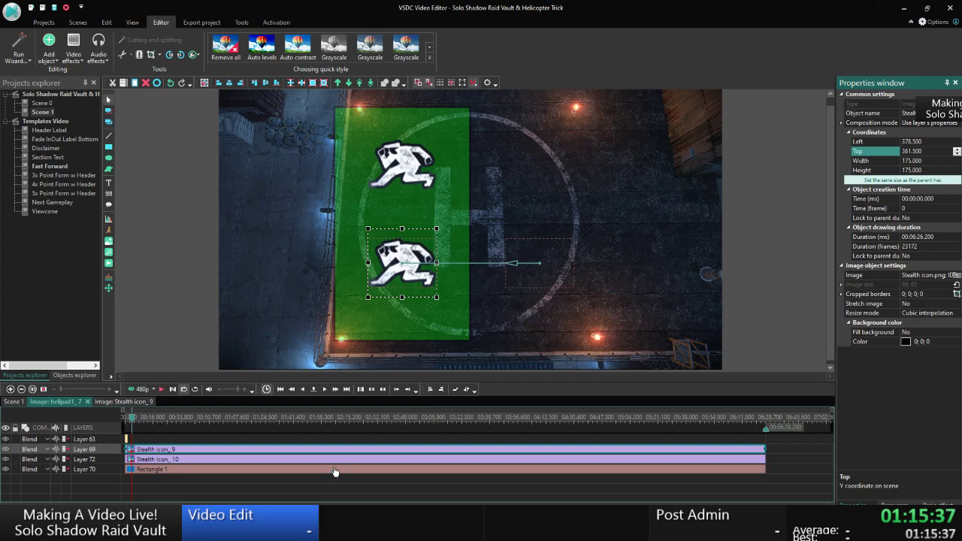
Set the Top coordinate of the top stealth icon to 161 and clear the selection.
{"action": "left_click", "coordinate": [334, 459]}
{"action": "left_click", "coordinate": [871, 153]}
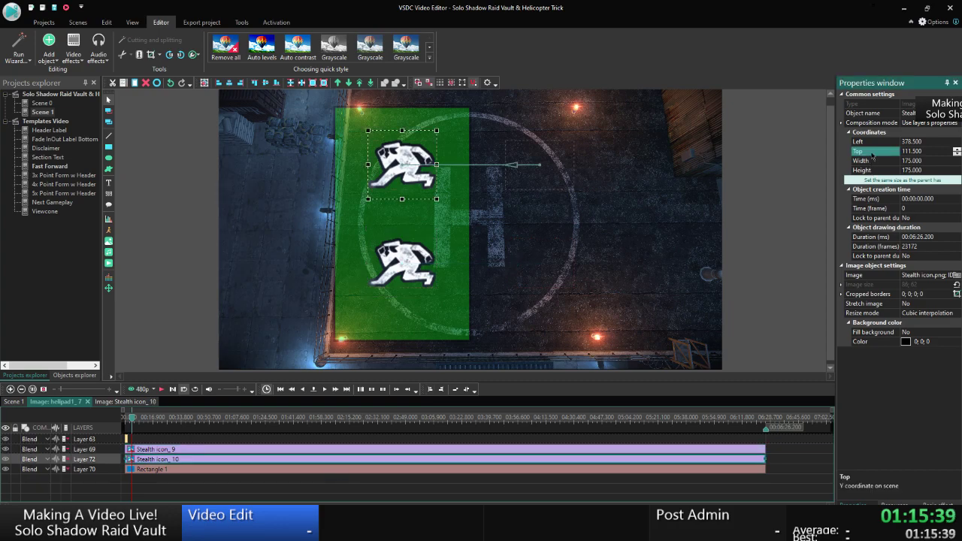
{"action": "type", "text": "161"}
{"action": "key", "text": "Return"}
{"action": "left_click", "coordinate": [781, 193]}
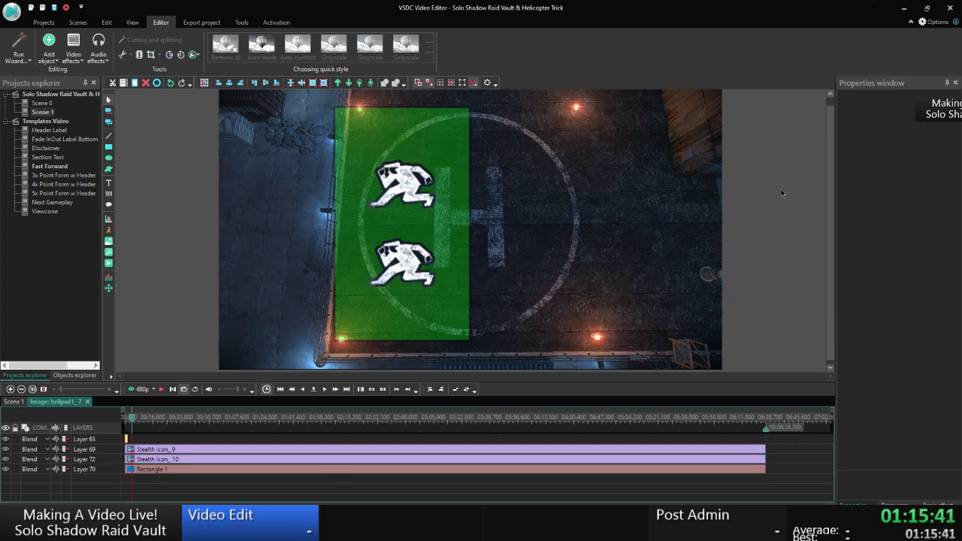
Set the timeline cursor inside the helipad image to 00:00:03.500.
{"action": "left_click", "coordinate": [313, 389]}
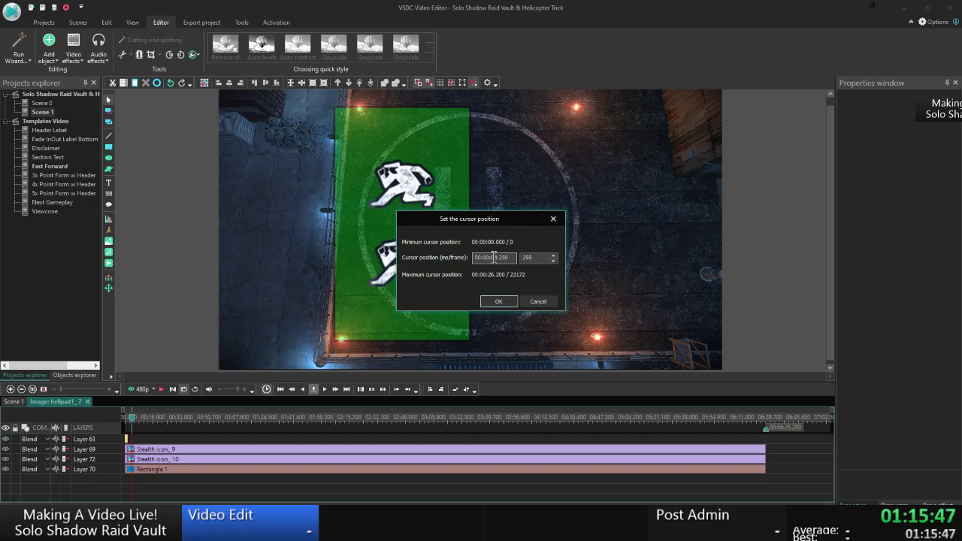
{"action": "left_click_drag", "start_coordinate": [493, 257], "coordinate": [648, 260]}
{"action": "type", "text": "3.5"}
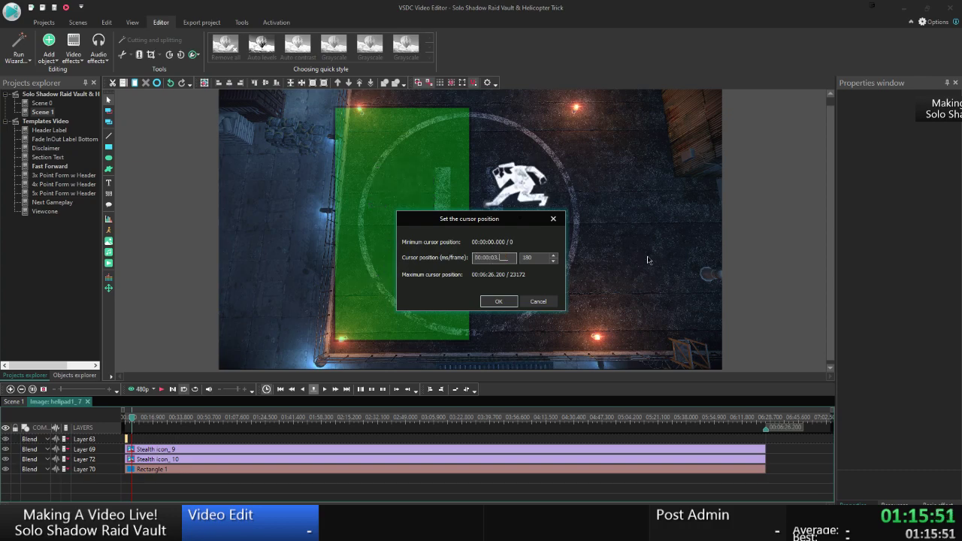
{"action": "key", "text": "Return"}
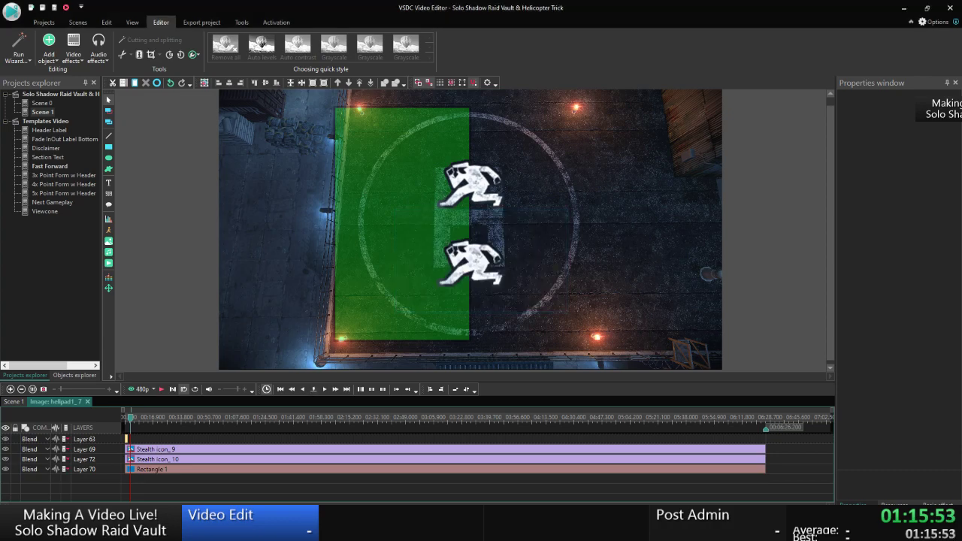
Duplicate the Blocked (black outline) image from Layer 43 in Scene 1 at 00:01:37.500 and move the copy's layer above the helipad image.
{"action": "left_click", "coordinate": [105, 529]}
{"action": "left_click", "coordinate": [85, 490]}
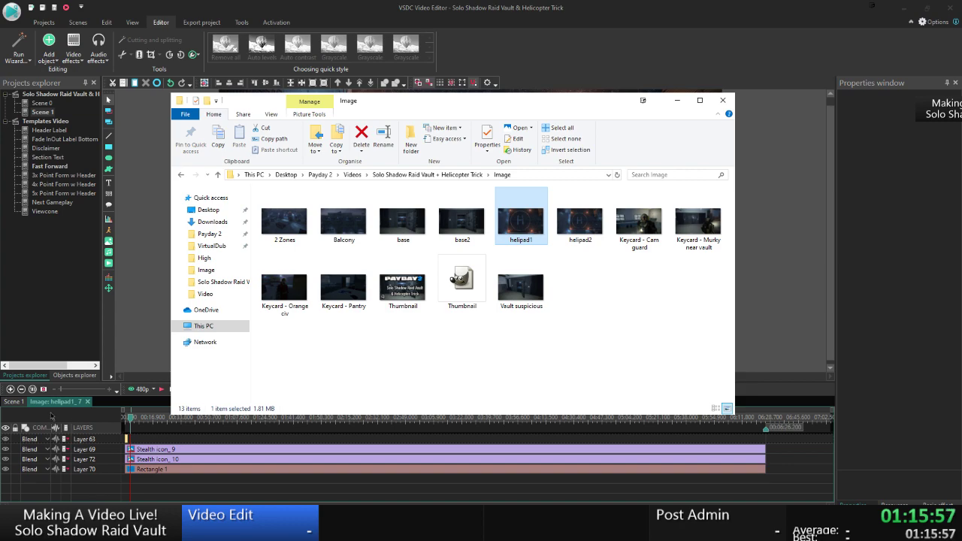
{"action": "left_click", "coordinate": [22, 401]}
{"action": "left_click", "coordinate": [314, 479]}
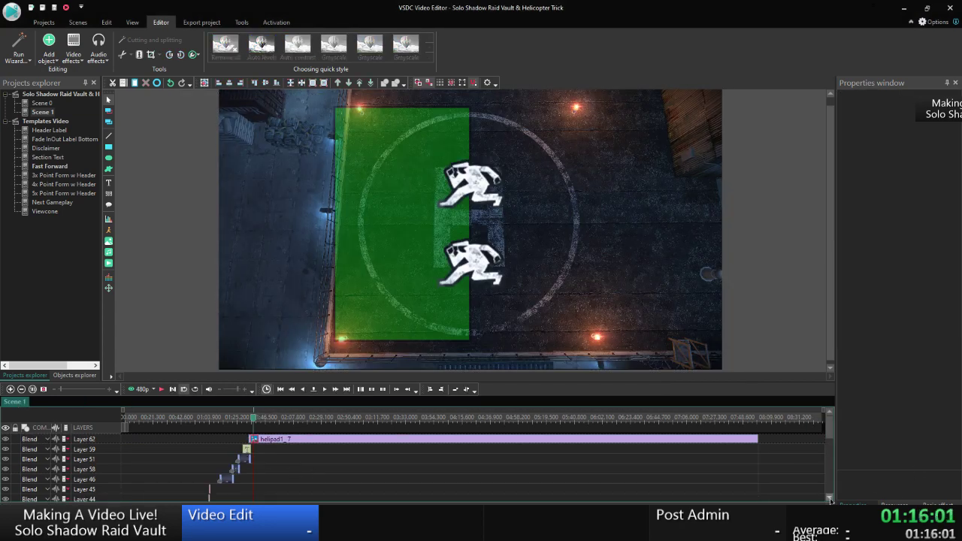
{"action": "scroll", "coordinate": [829, 497], "scroll_direction": "down", "scroll_amount": 2}
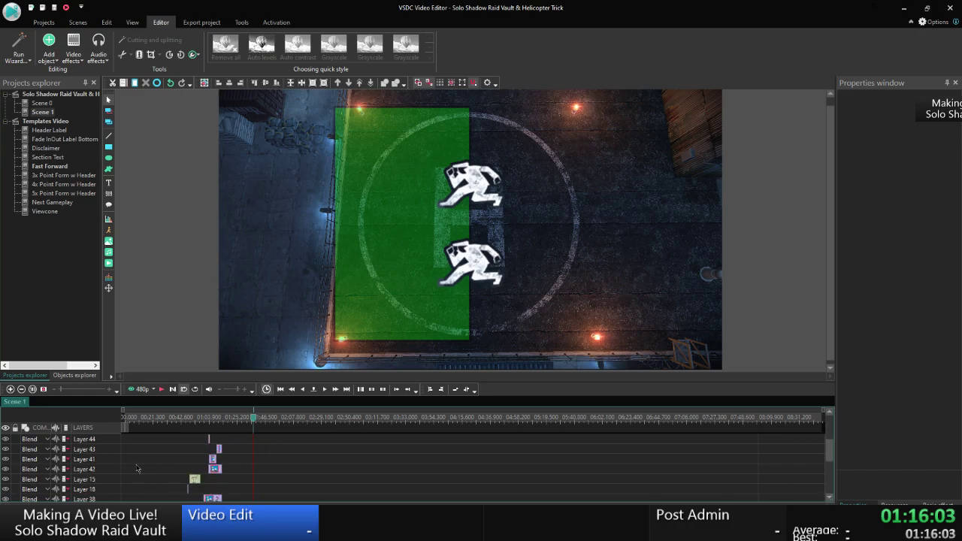
{"action": "left_click", "coordinate": [220, 449]}
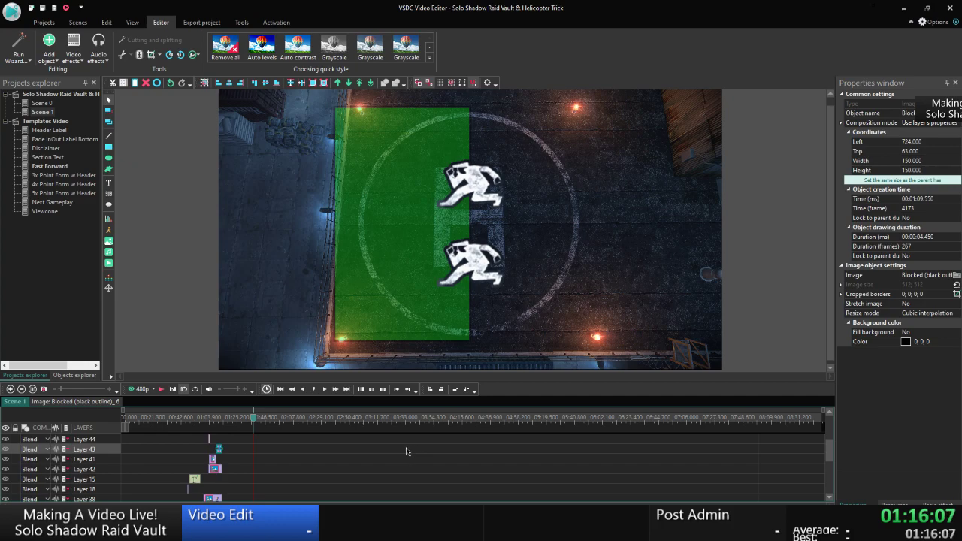
{"action": "key", "text": "ctrl+v"}
{"action": "left_click", "coordinate": [429, 389]}
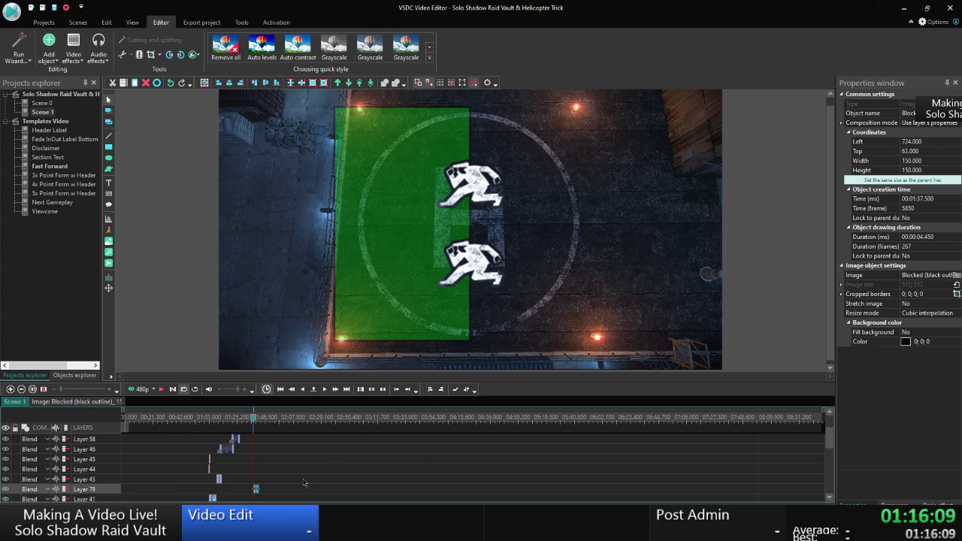
{"action": "scroll", "coordinate": [116, 488], "scroll_direction": "up", "scroll_amount": 3}
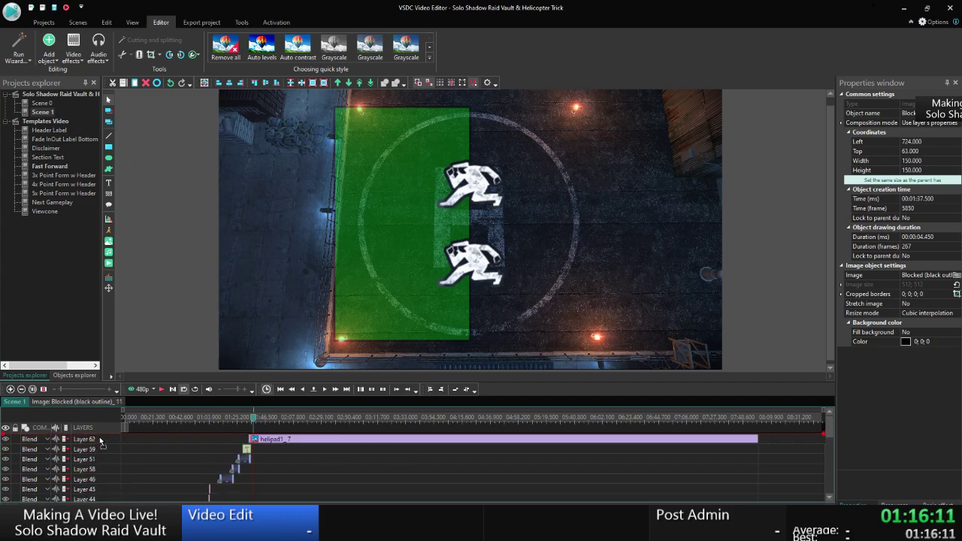
{"action": "left_click", "coordinate": [614, 154]}
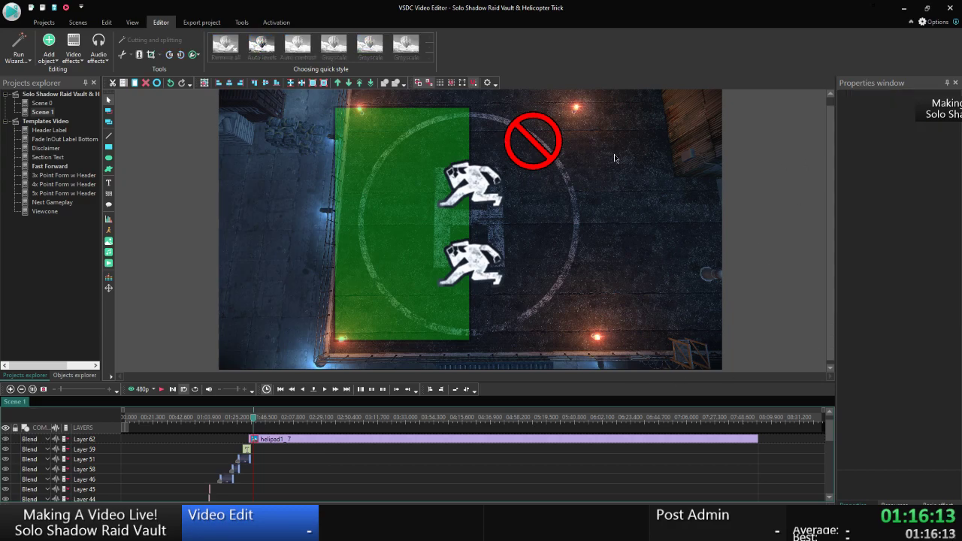
{"action": "left_click_drag", "start_coordinate": [552, 140], "coordinate": [453, 141]}
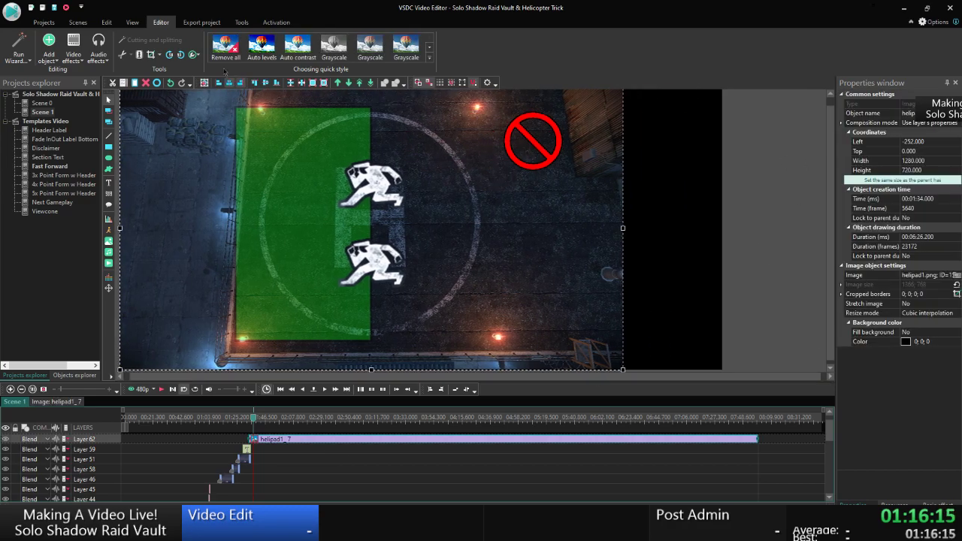
{"action": "left_click", "coordinate": [132, 22]}
{"action": "left_click", "coordinate": [106, 21]}
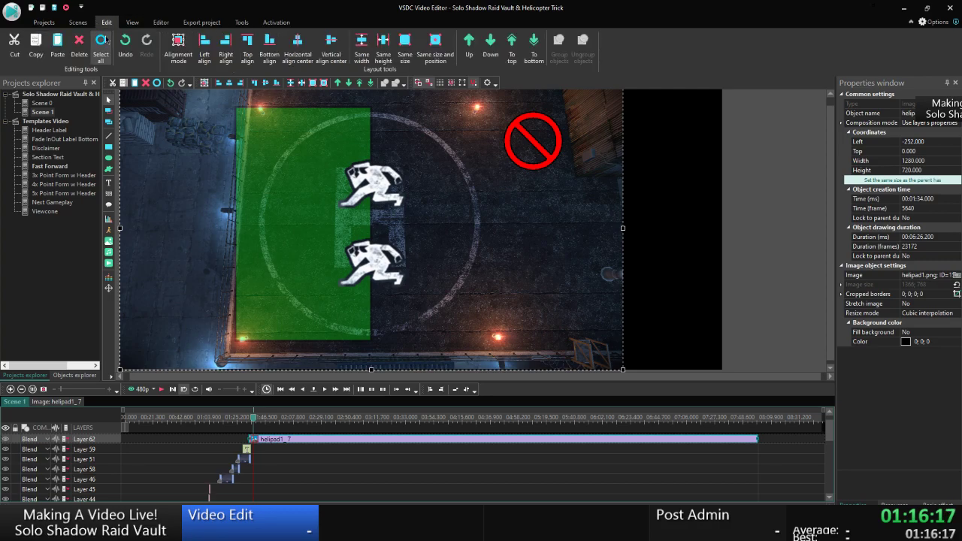
{"action": "left_click", "coordinate": [125, 44]}
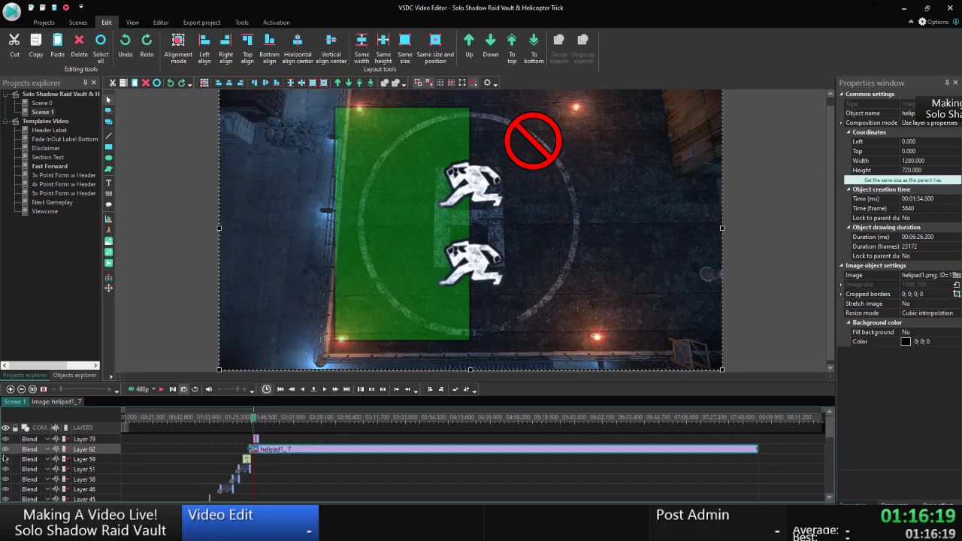
Lock the helipad image's layer in Scene 1 and clear the selection.
{"action": "left_click", "coordinate": [16, 449]}
{"action": "left_click", "coordinate": [607, 278]}
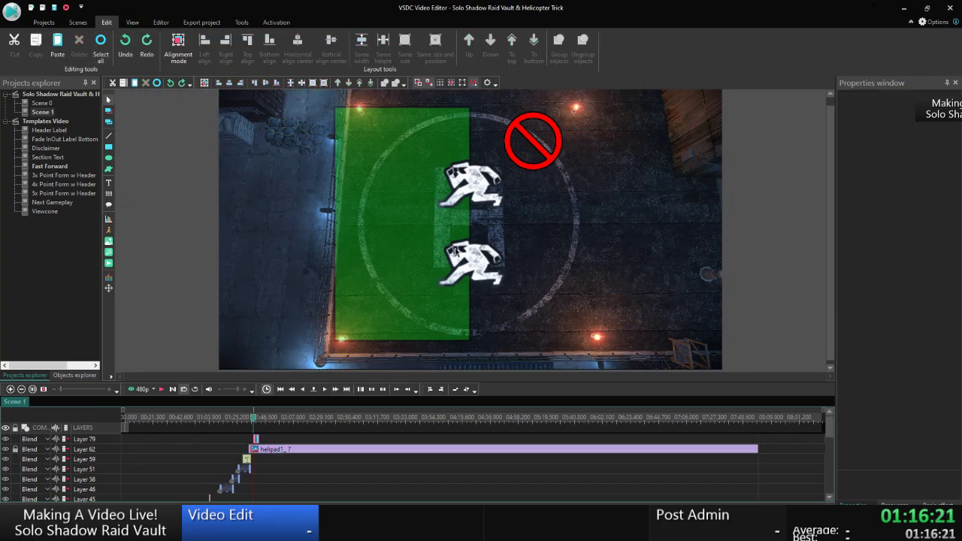
Try the Blocked (black outline) sign over the green zone and on the open helipad, and delete it from Scene 1.
{"action": "left_click_drag", "start_coordinate": [537, 146], "coordinate": [399, 223]}
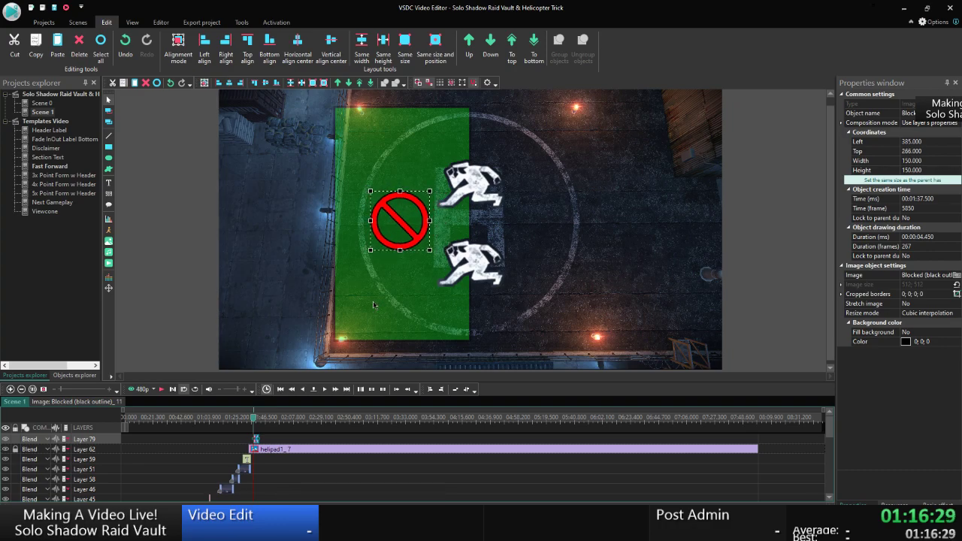
{"action": "left_click", "coordinate": [335, 389]}
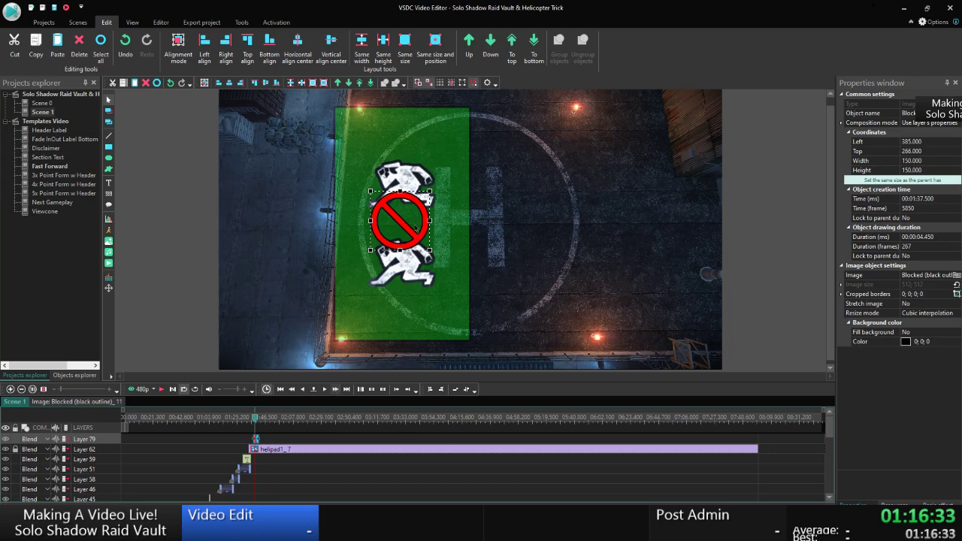
{"action": "left_click_drag", "start_coordinate": [417, 229], "coordinate": [534, 246]}
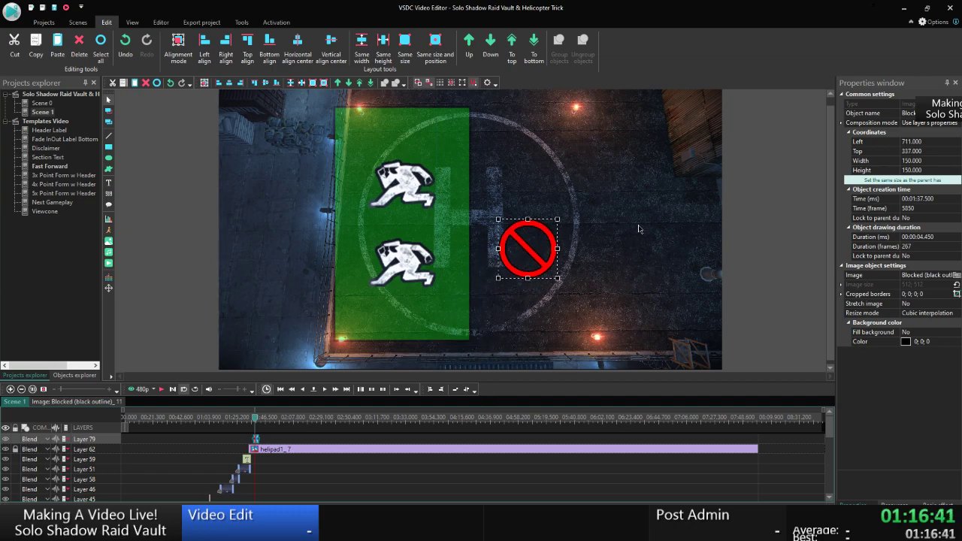
{"action": "key", "text": "Delete"}
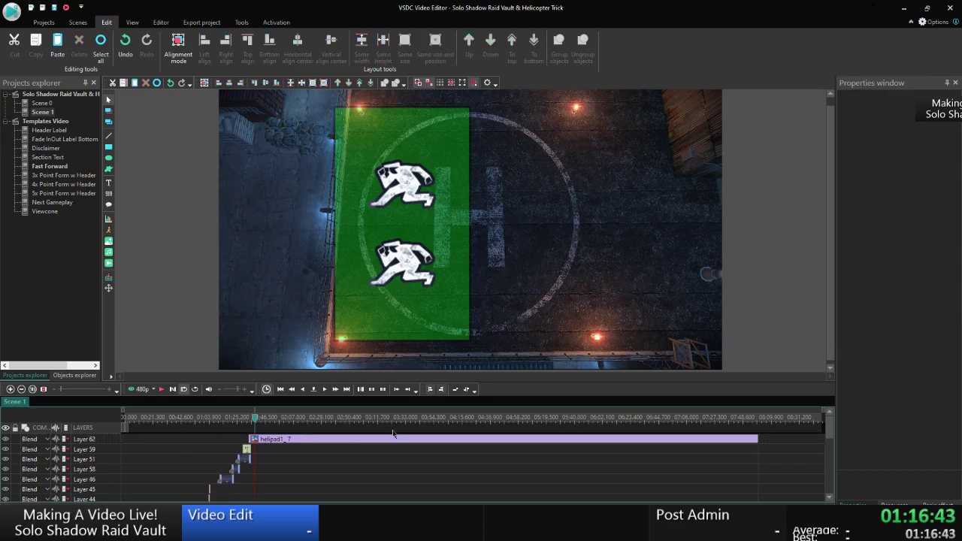
Open the helipad image's contents, select the green rectangle and set the timeline cursor to 00:00:03.500.
{"action": "double_click", "coordinate": [354, 441]}
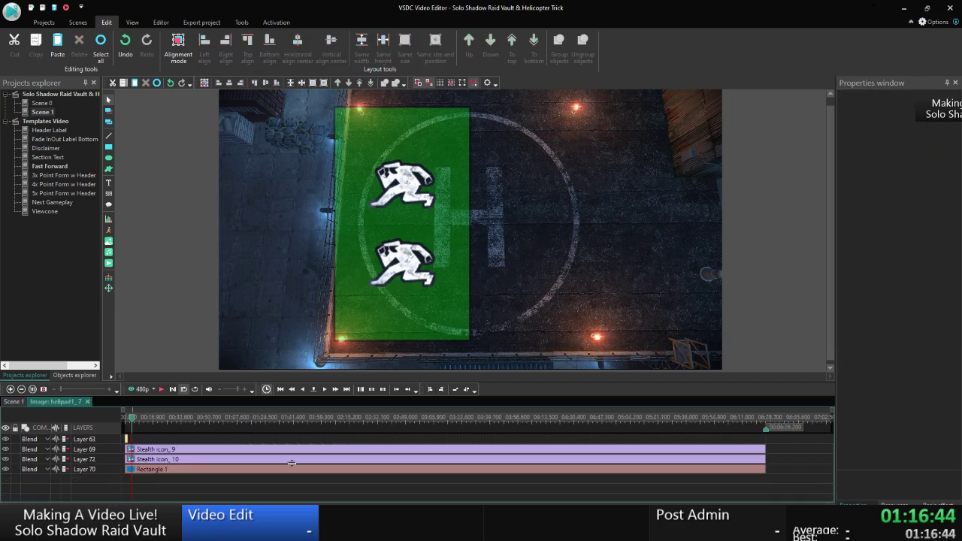
{"action": "left_click", "coordinate": [152, 472]}
{"action": "right_click", "coordinate": [152, 475]}
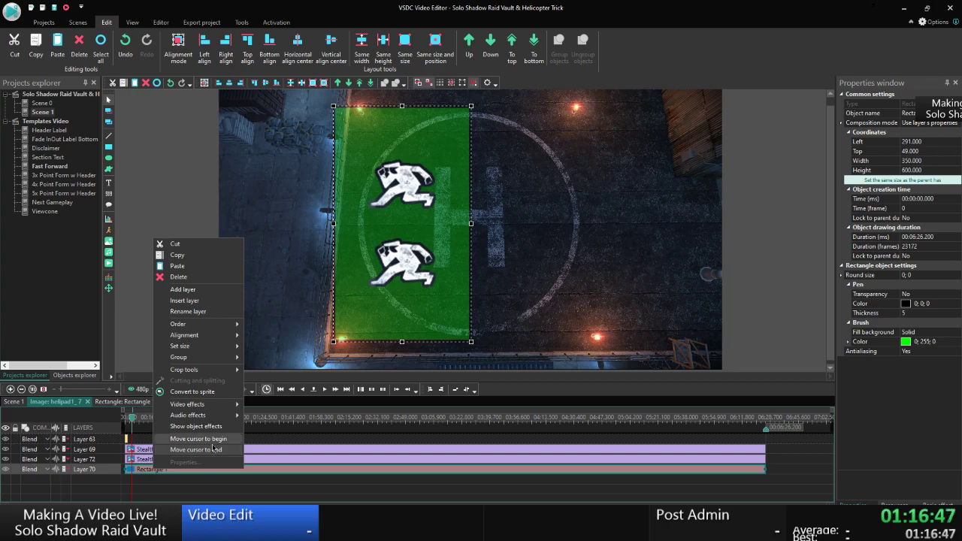
{"action": "left_click", "coordinate": [226, 444]}
{"action": "left_click", "coordinate": [333, 390]}
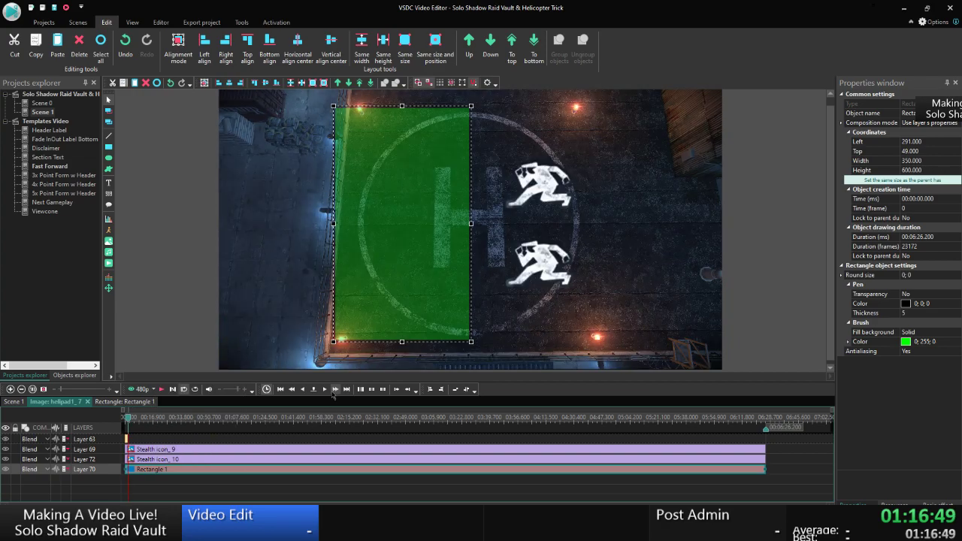
{"action": "left_click", "coordinate": [333, 390]}
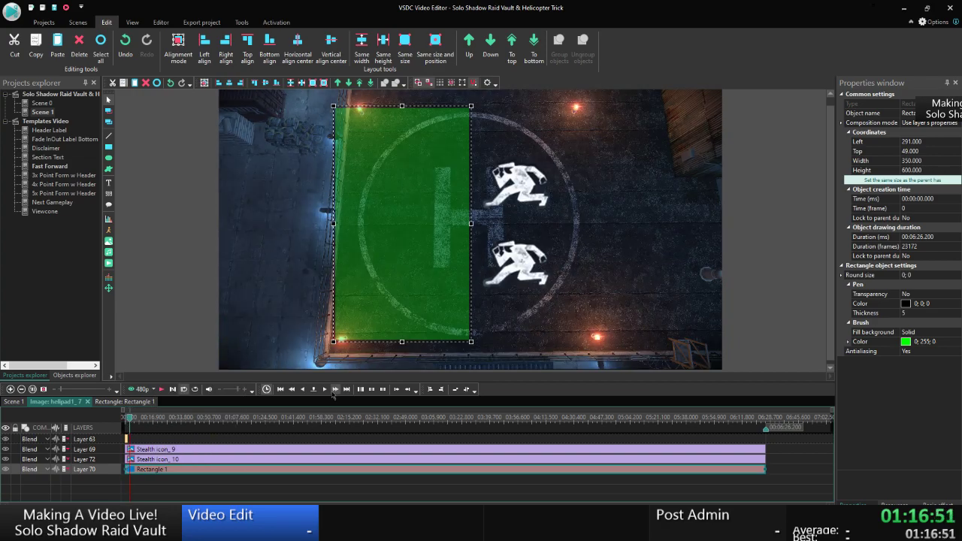
{"action": "left_click", "coordinate": [333, 389]}
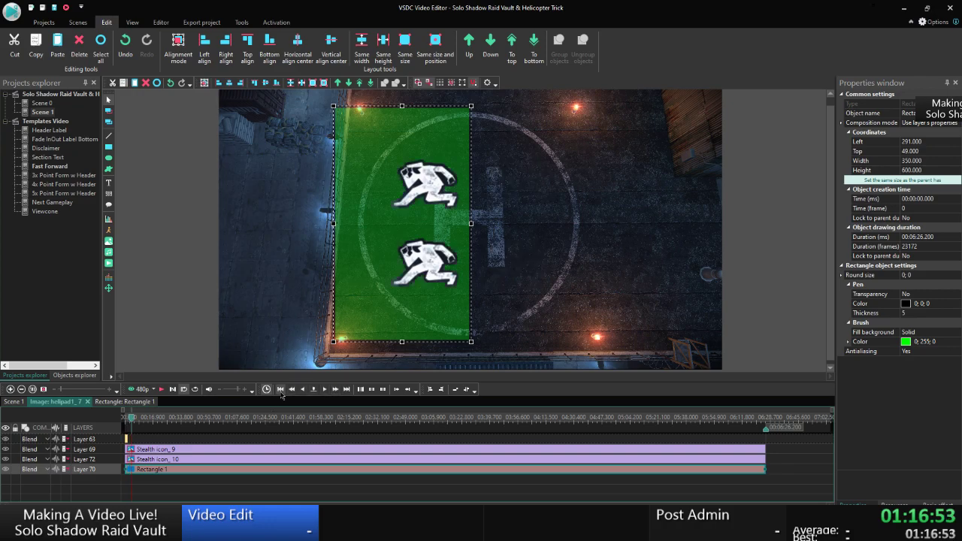
{"action": "left_click", "coordinate": [315, 389]}
{"action": "left_click_drag", "start_coordinate": [495, 257], "coordinate": [574, 260]}
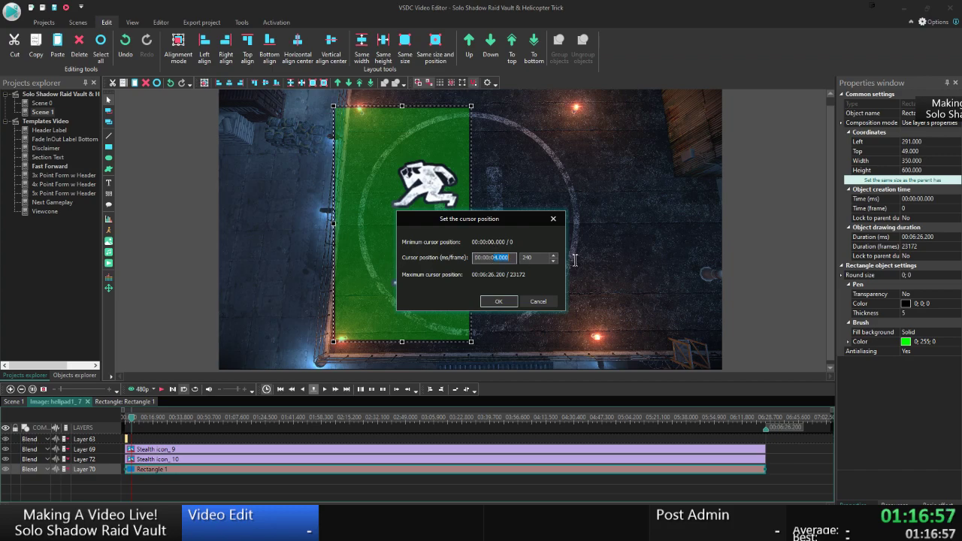
{"action": "type", "text": "3.5"}
{"action": "left_click", "coordinate": [498, 301]}
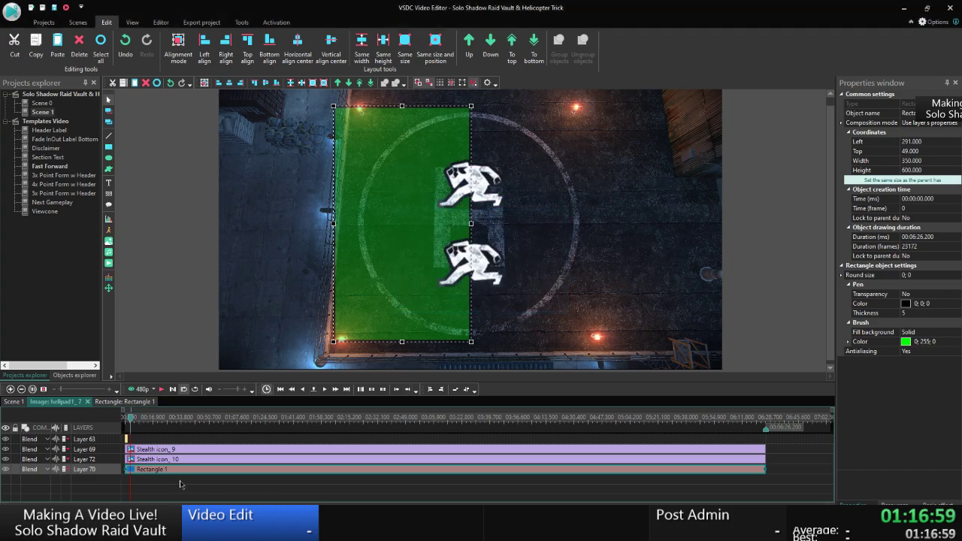
Duplicate the green rectangle at 00:00:03.500 on a new layer and shorten the original's duration to 00:00:03.500.
{"action": "key", "text": "ctrl+v"}
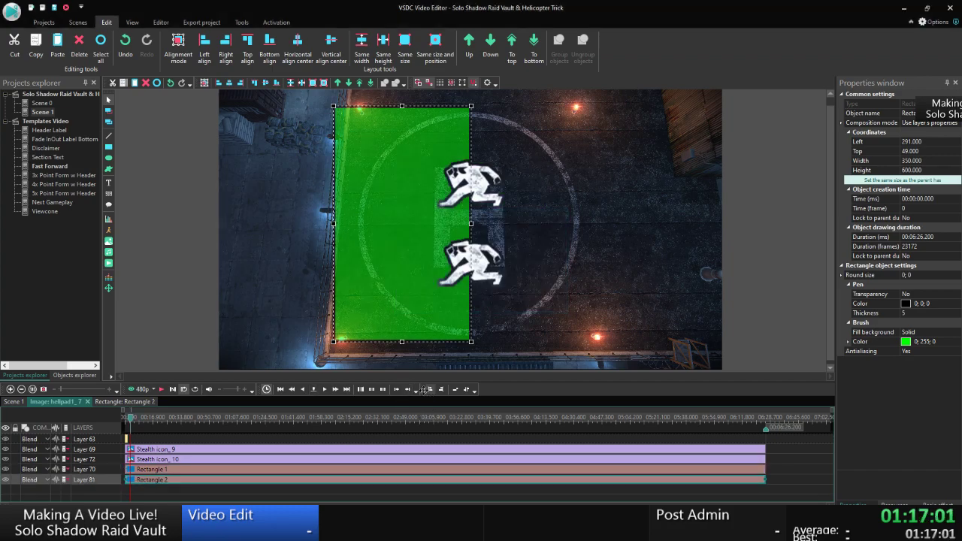
{"action": "left_click", "coordinate": [234, 495]}
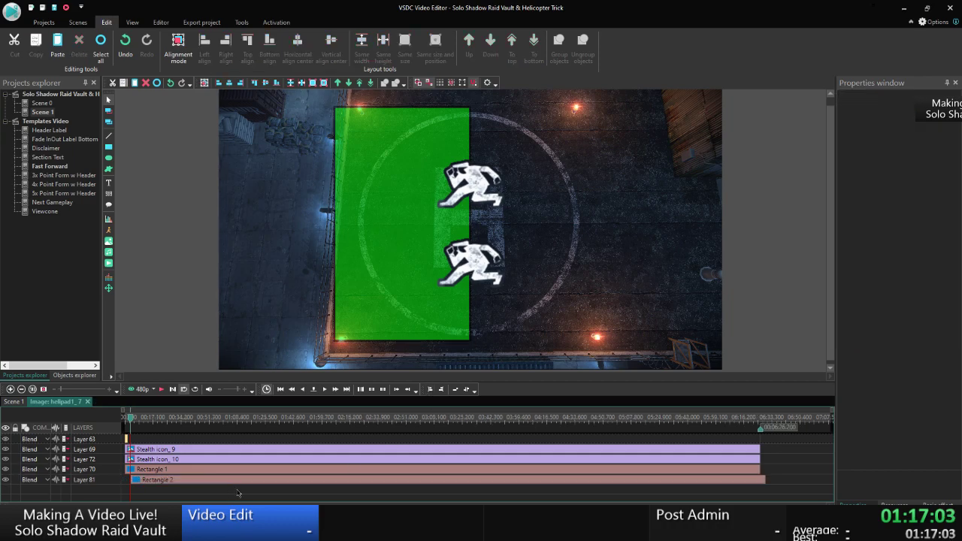
{"action": "key", "text": "ctrl+s"}
{"action": "left_click_drag", "start_coordinate": [759, 470], "coordinate": [133, 481]}
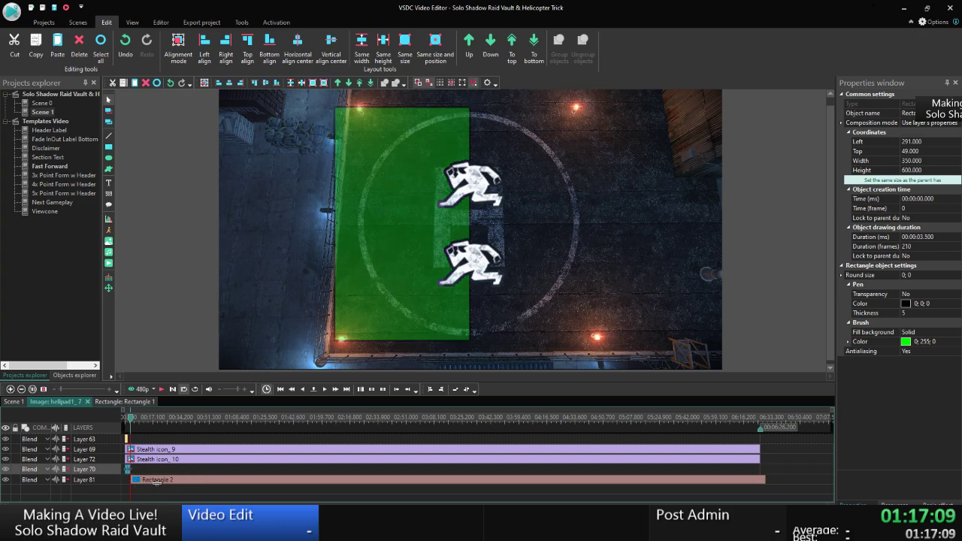
Set the brush color of the duplicated rectangle, Rectangle 2, to 255; 0; 0.
{"action": "left_click", "coordinate": [160, 481]}
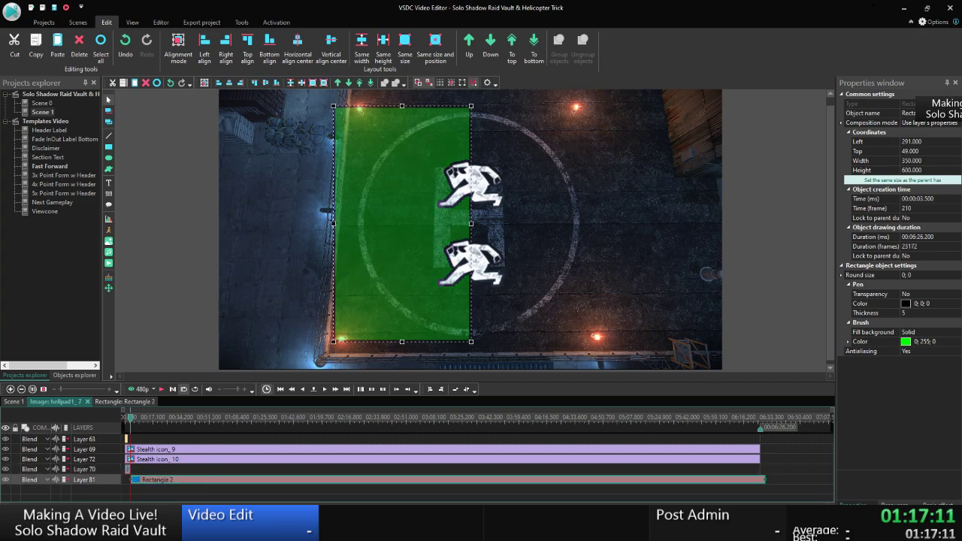
{"action": "left_click", "coordinate": [938, 344]}
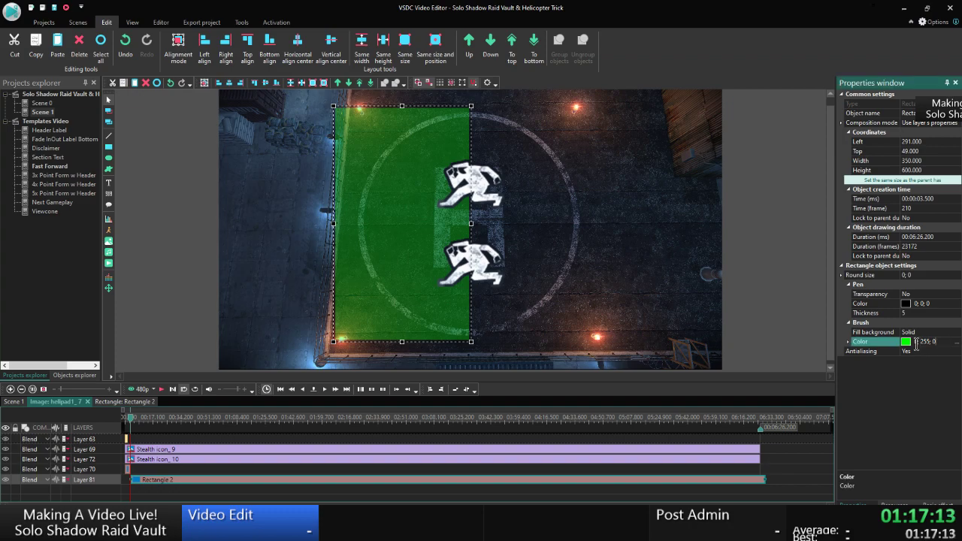
{"action": "type", "text": "255"}
{"action": "key", "text": "BackSpace"}
{"action": "key", "text": "BackSpace"}
{"action": "key", "text": "Return"}
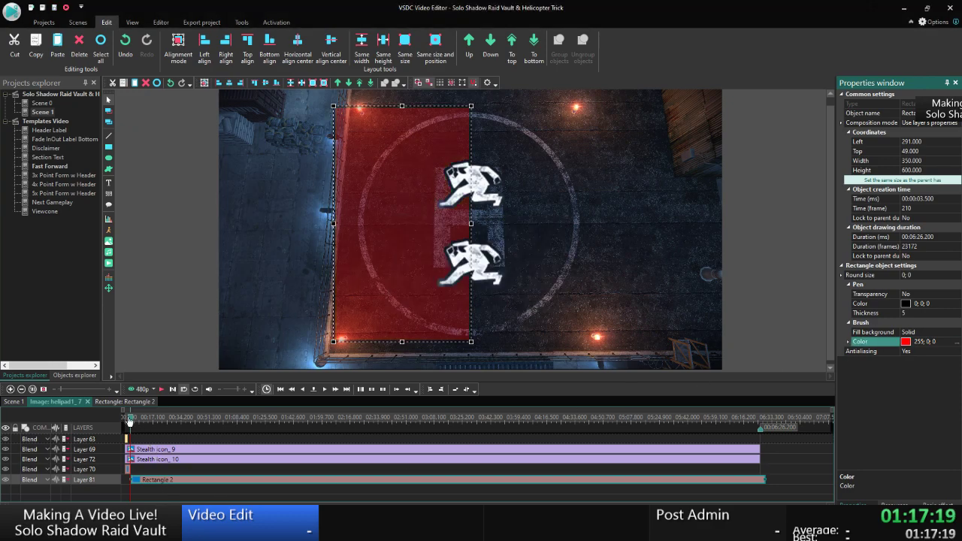
Preview Scene 1 from just before the helipad image and check the Shadow Raid Vault Storyboard PDF in Adobe Acrobat Reader for what follows.
{"action": "left_click", "coordinate": [11, 403]}
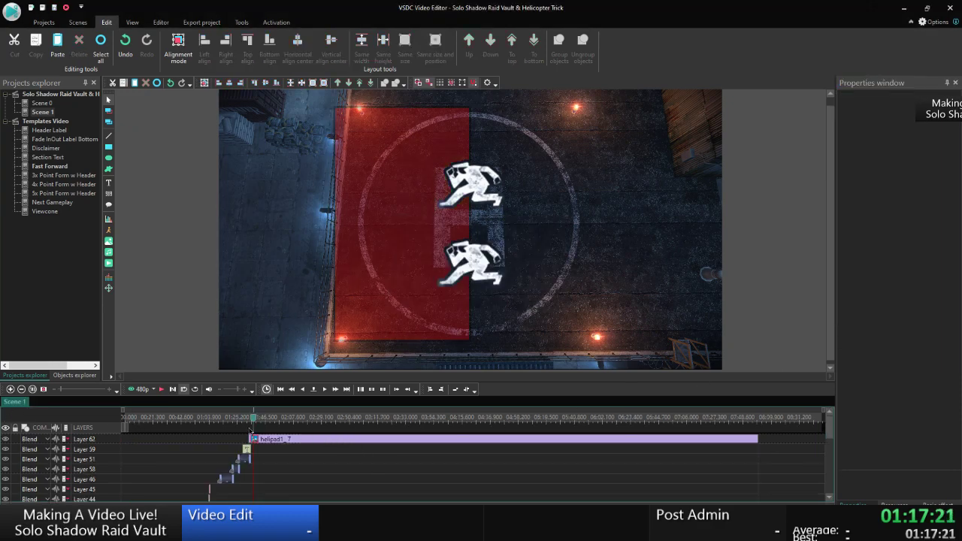
{"action": "left_click_drag", "start_coordinate": [256, 422], "coordinate": [247, 420]}
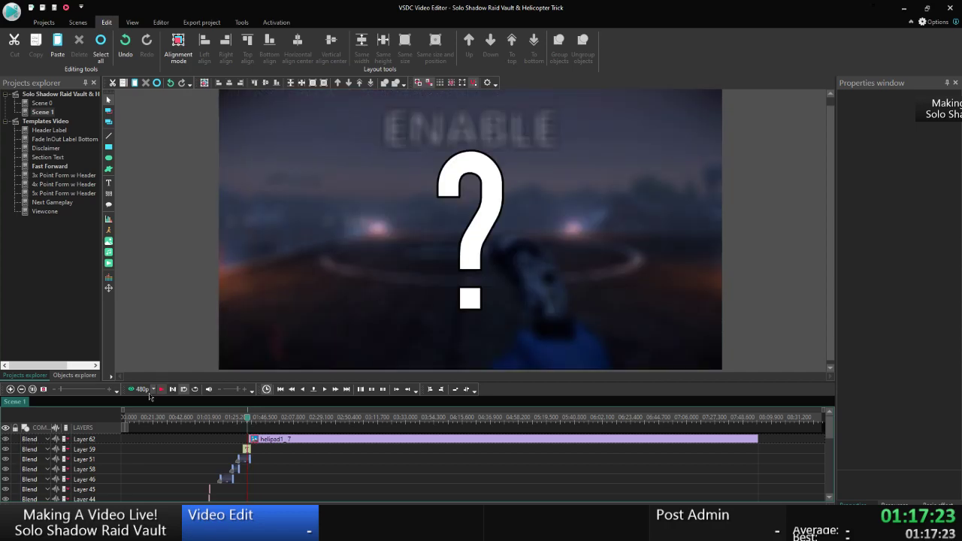
{"action": "left_click", "coordinate": [143, 389]}
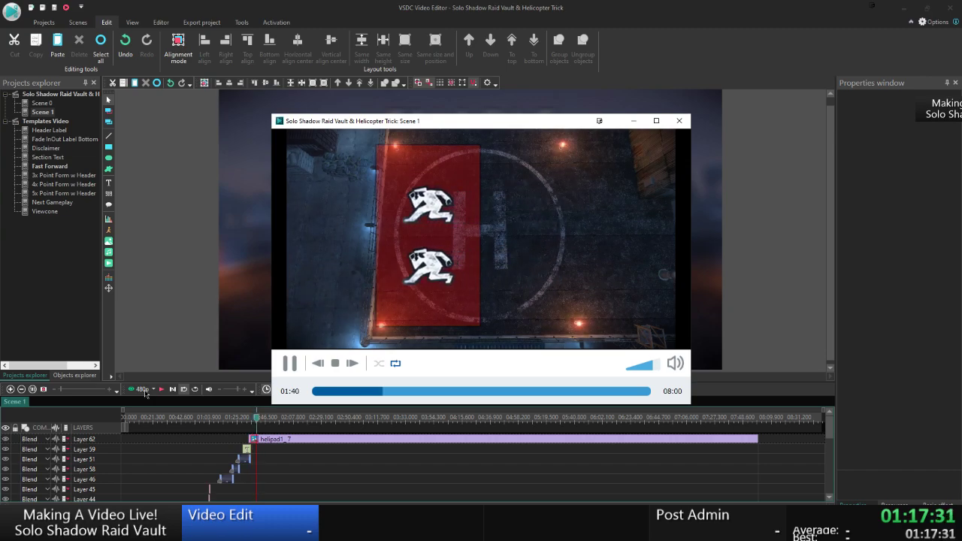
{"action": "left_click", "coordinate": [293, 365]}
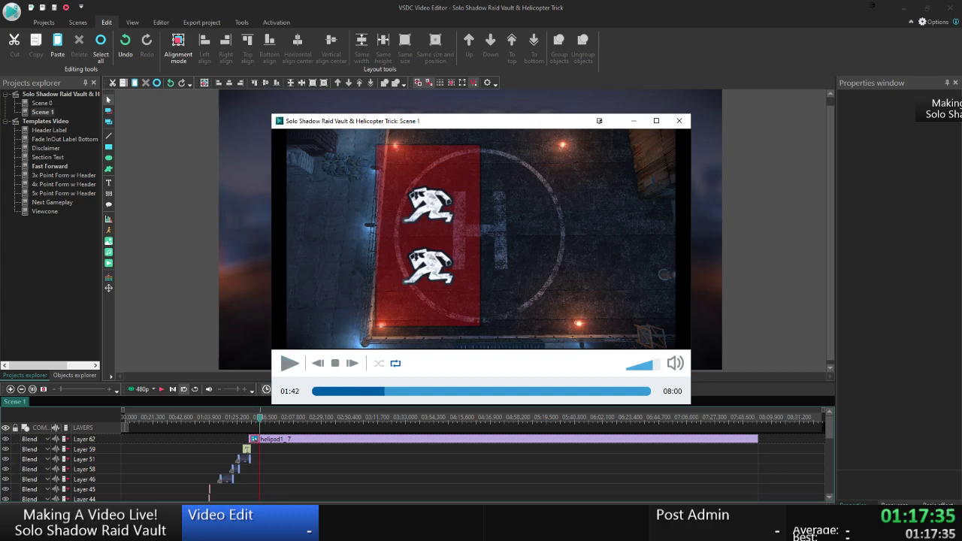
{"action": "key", "text": "alt+Tab"}
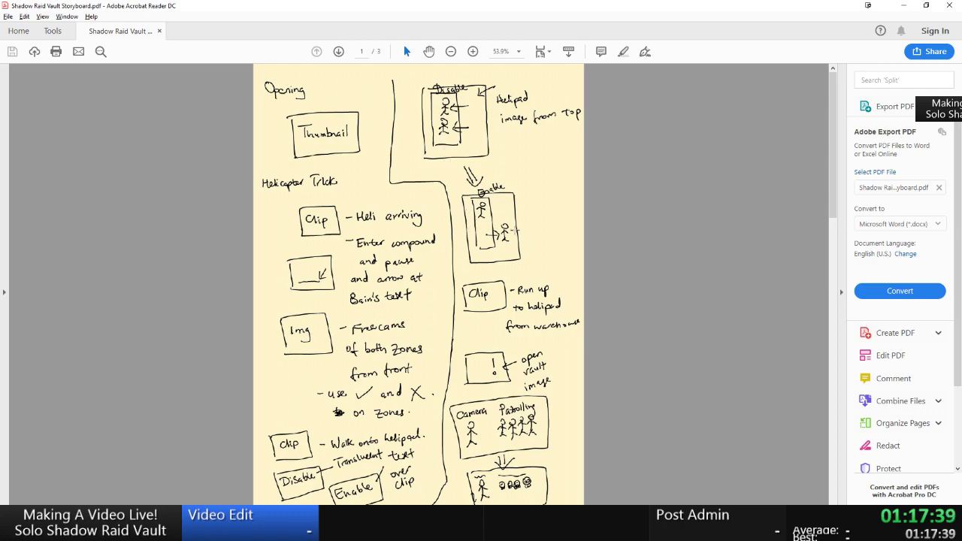
{"action": "key", "text": "alt+Tab"}
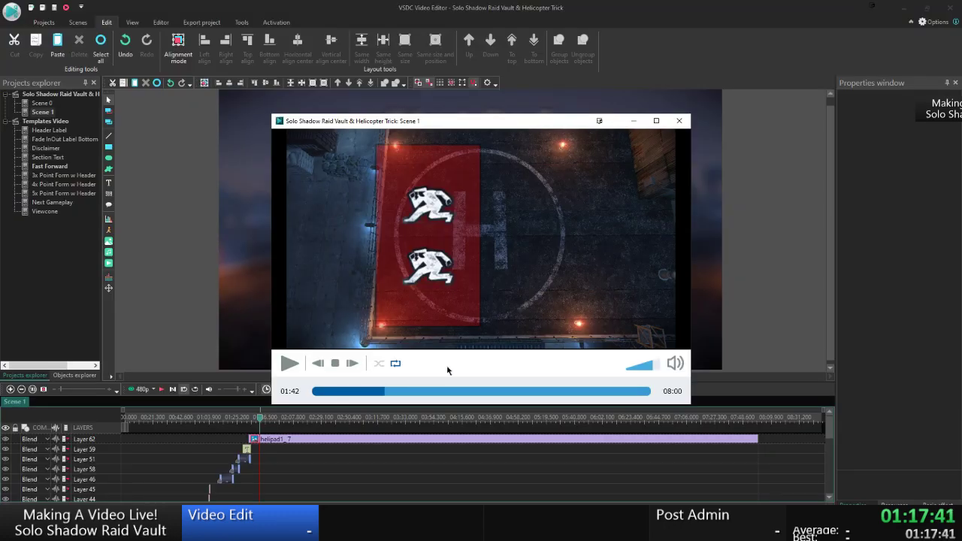
Replay the end of the helipad animation in the preview from around 01:39 to judge its timing, and close the preview.
{"action": "left_click", "coordinate": [381, 390]}
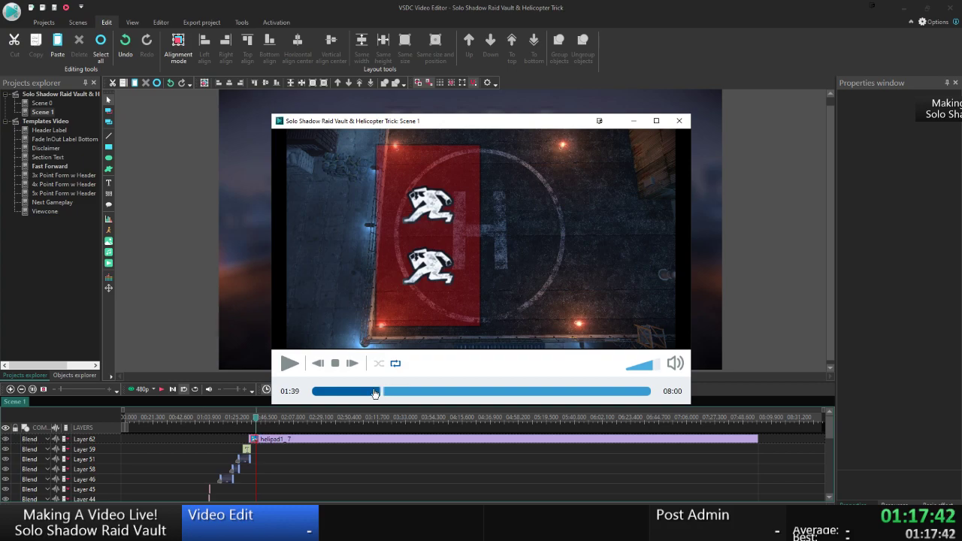
{"action": "left_click", "coordinate": [289, 364]}
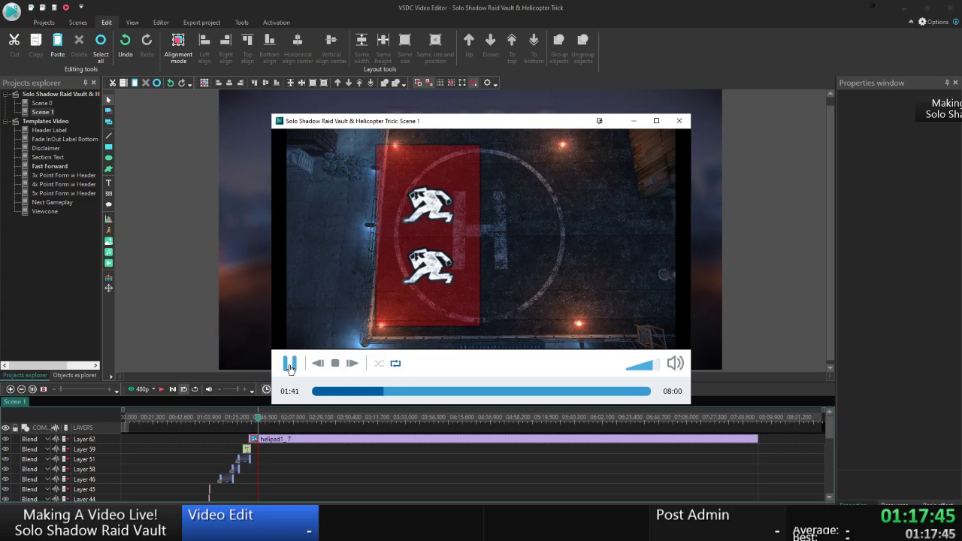
{"action": "left_click", "coordinate": [289, 366]}
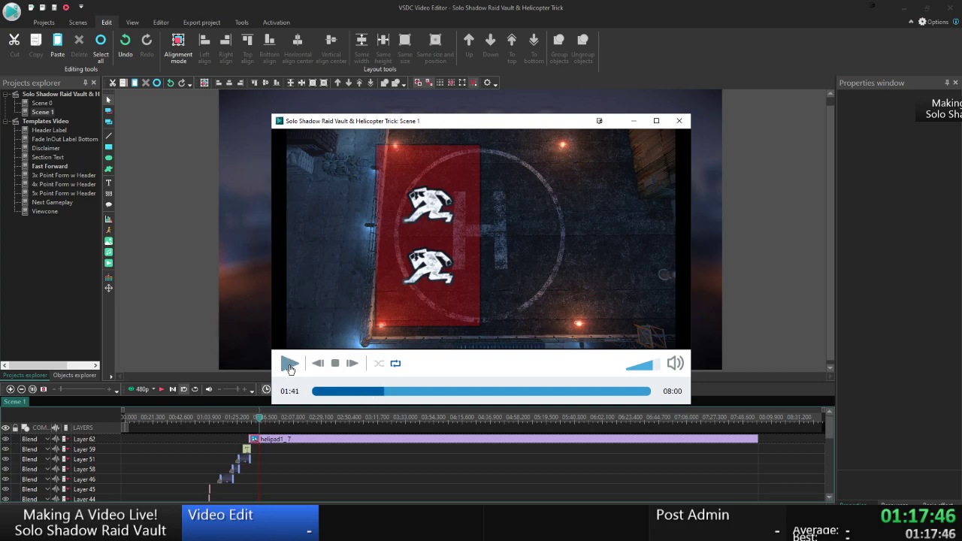
{"action": "left_click", "coordinate": [380, 391]}
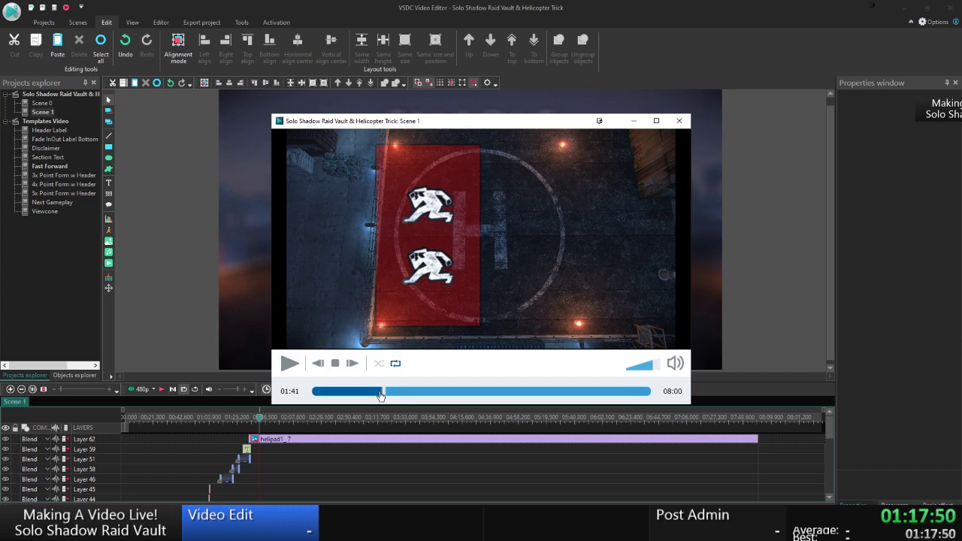
{"action": "left_click", "coordinate": [287, 367]}
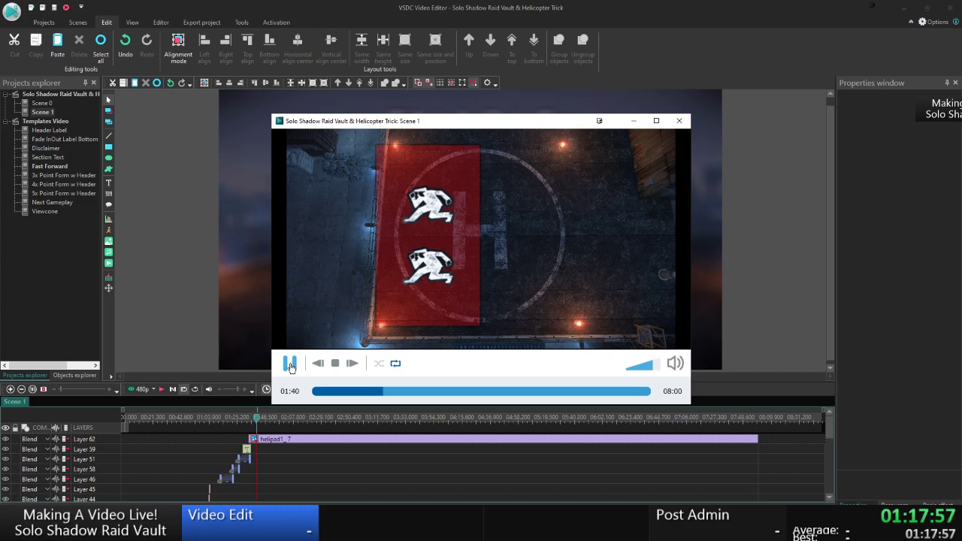
{"action": "left_click", "coordinate": [291, 367]}
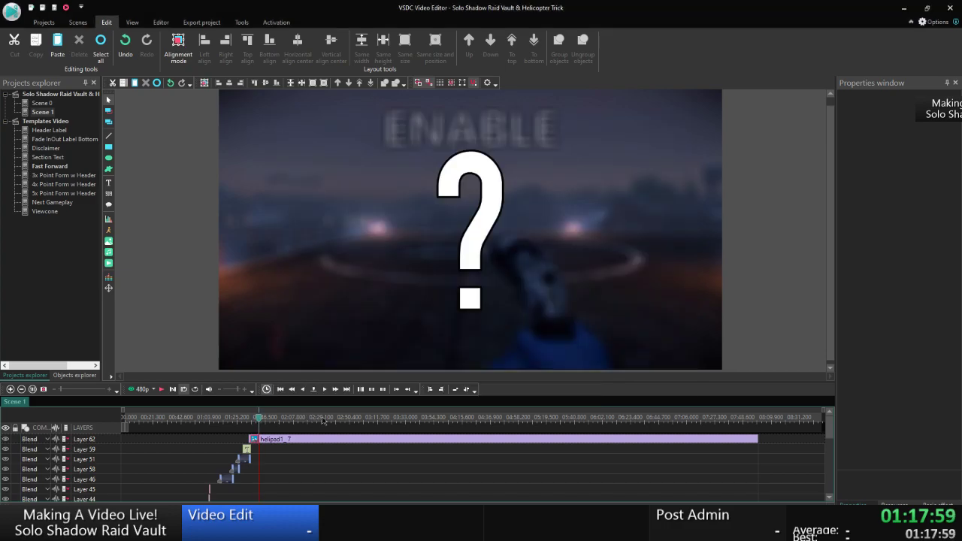
{"action": "key", "text": "Escape"}
Set the timeline cursor in Scene 1 to 00:01:41.
{"action": "left_click", "coordinate": [313, 389]}
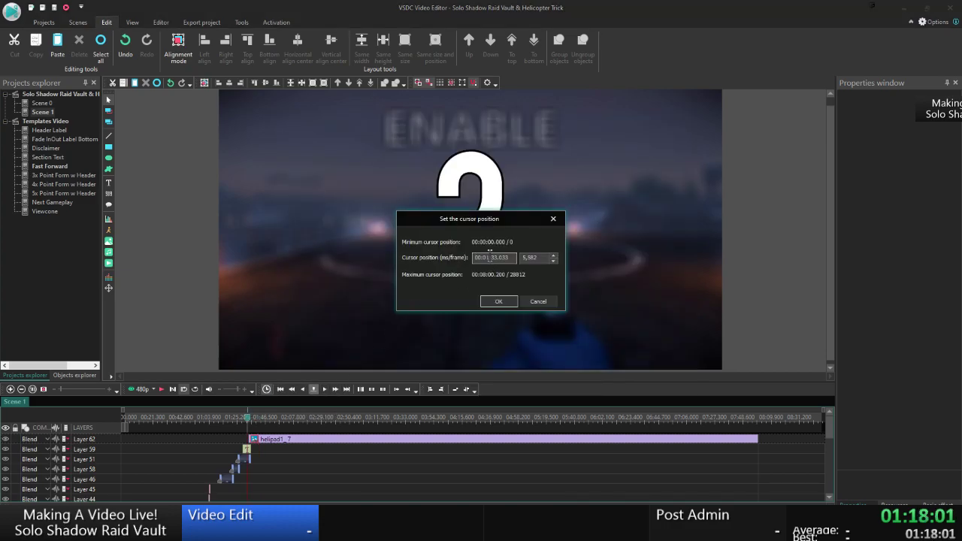
{"action": "left_click_drag", "start_coordinate": [490, 256], "coordinate": [508, 256]}
{"action": "type", "text": "41"}
{"action": "left_click", "coordinate": [491, 303]}
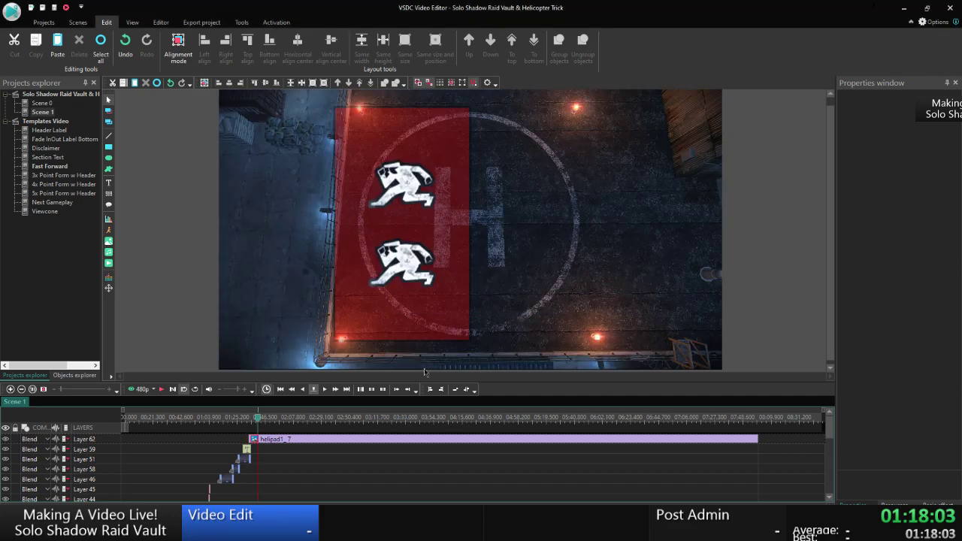
Inside the helipad image, shorten the lower stealth icon's duration to 00:00:07.000 and duplicate it at that time on a new layer.
{"action": "double_click", "coordinate": [264, 441]}
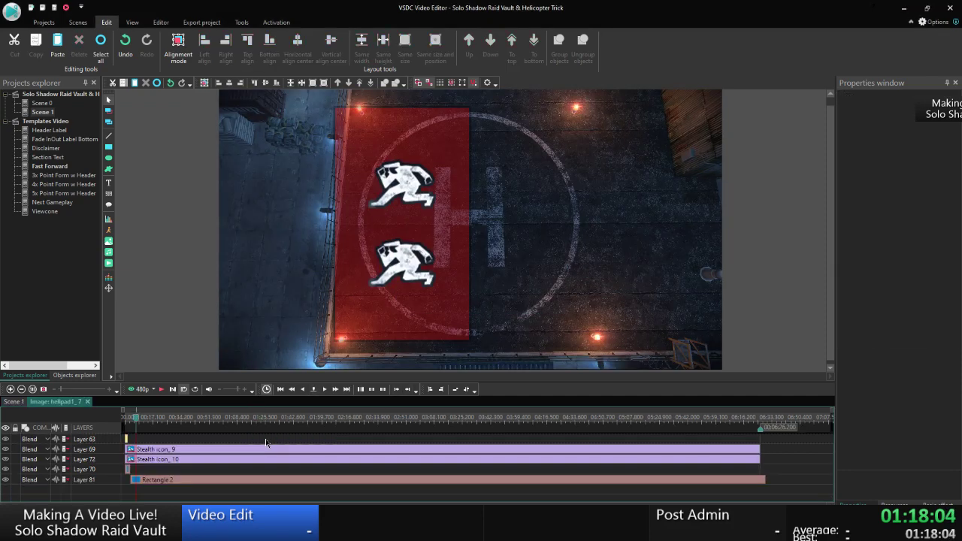
{"action": "left_click", "coordinate": [193, 460]}
{"action": "left_click", "coordinate": [199, 450]}
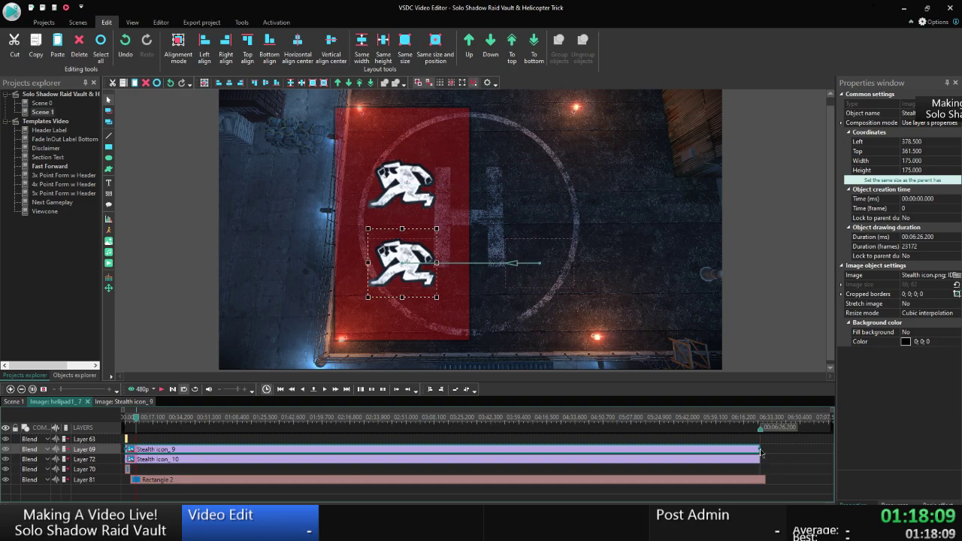
{"action": "left_click_drag", "start_coordinate": [757, 449], "coordinate": [136, 472]}
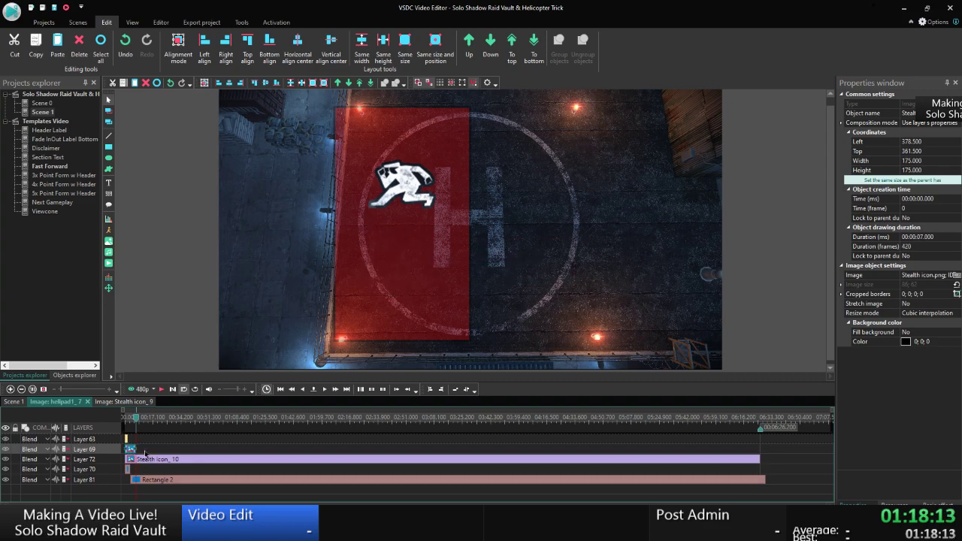
{"action": "key", "text": "ctrl+v"}
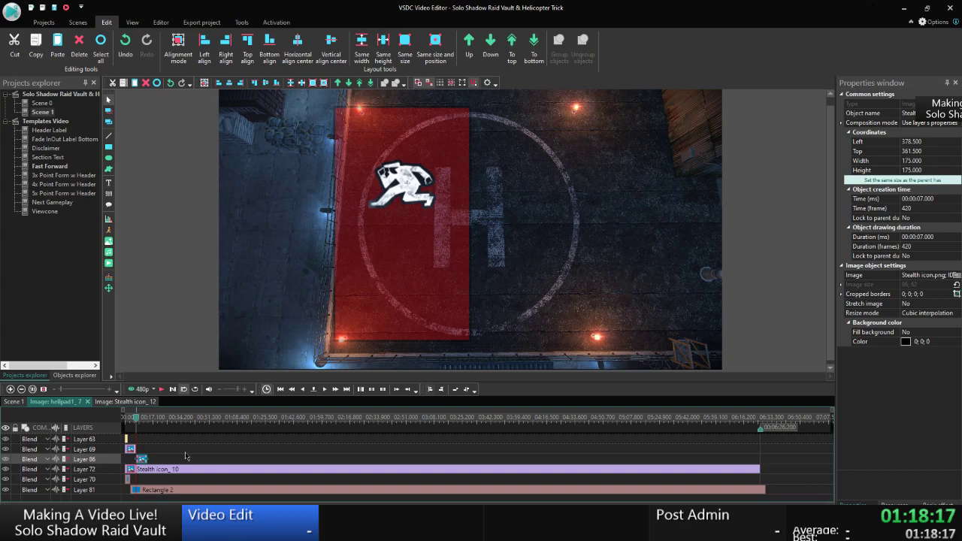
Remove the movement and flip effects from the duplicated lower stealth icon on Layer 86 of the helipad image.
{"action": "left_click", "coordinate": [143, 460]}
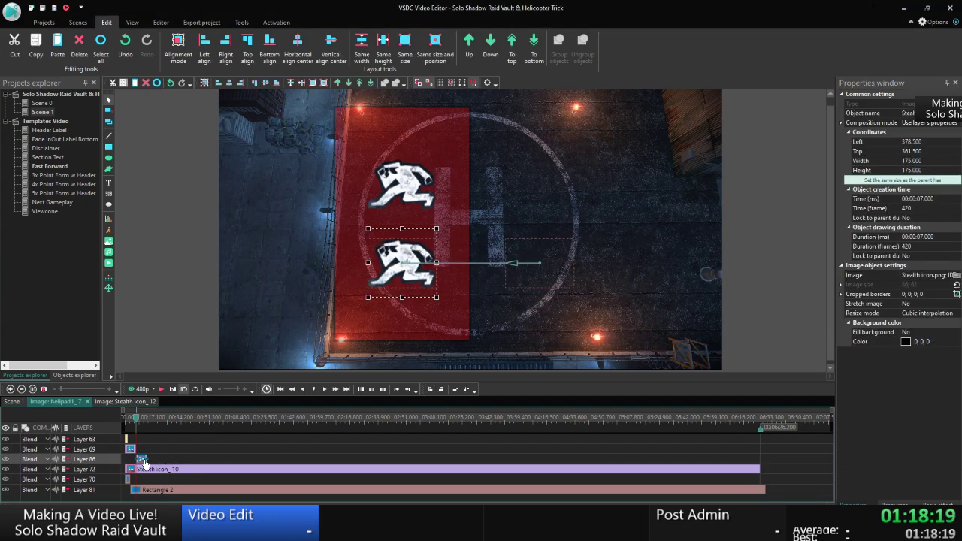
{"action": "double_click", "coordinate": [143, 459]}
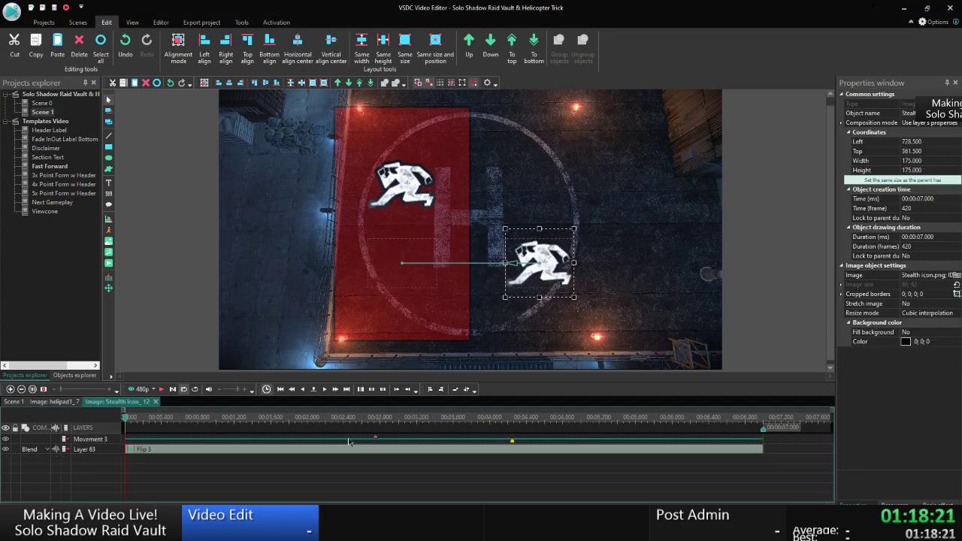
{"action": "left_click", "coordinate": [90, 440]}
{"action": "key", "text": "Delete"}
{"action": "left_click", "coordinate": [47, 403]}
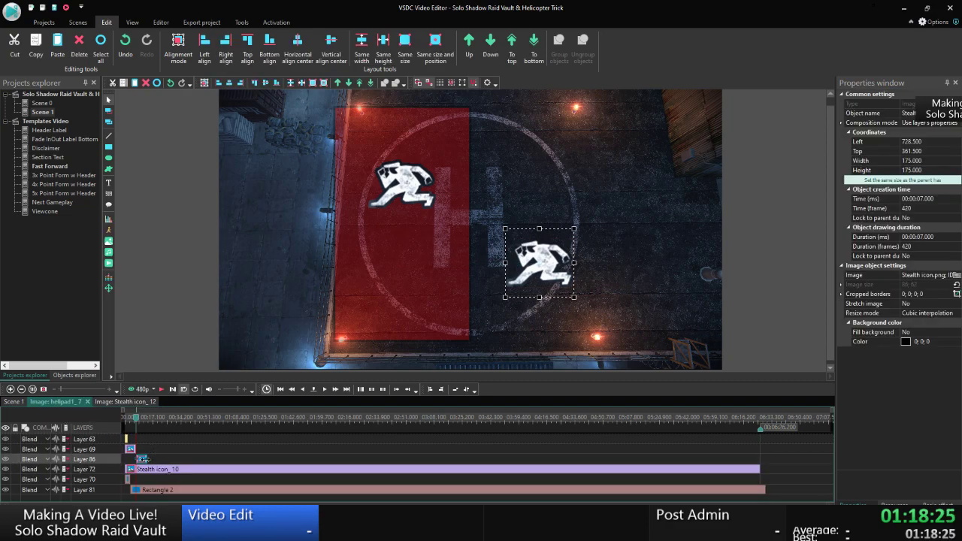
{"action": "mouse_move", "coordinate": [141, 460]}
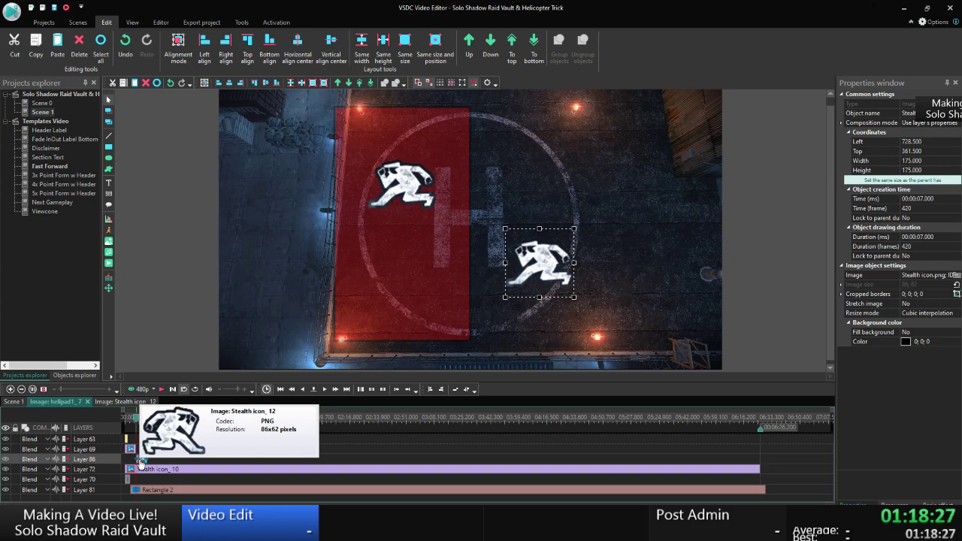
{"action": "double_click", "coordinate": [140, 460]}
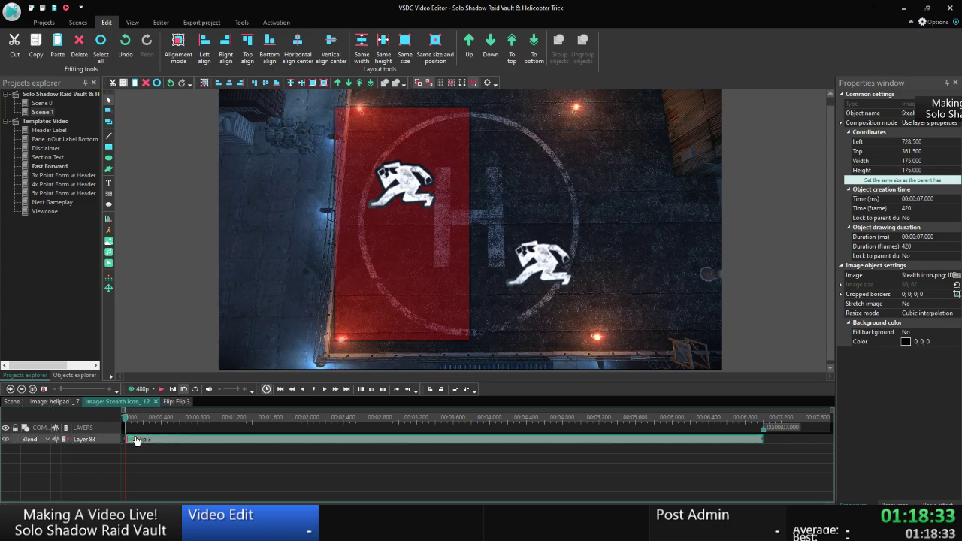
{"action": "left_click", "coordinate": [61, 401]}
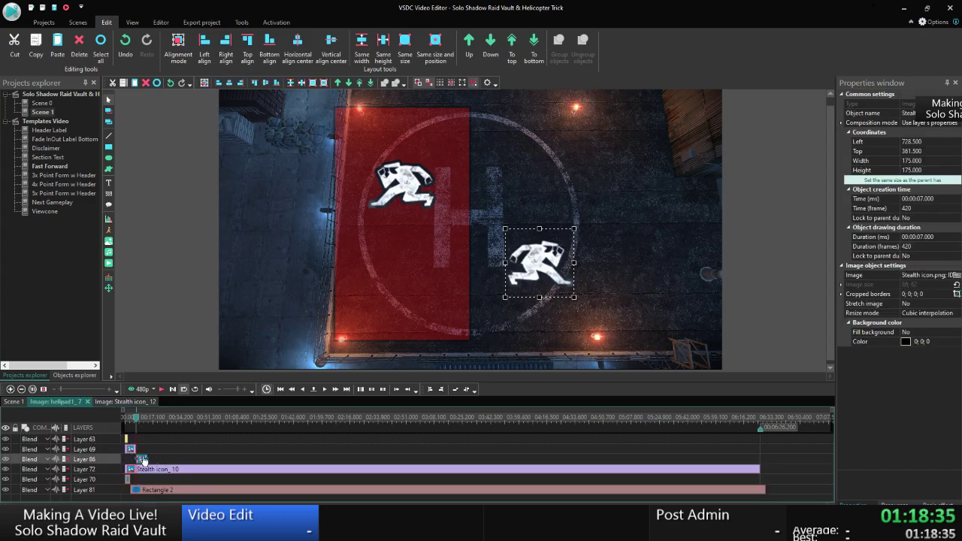
Add a movement to the duplicated stealth icon starting at 00:00:00.000, with its path point at about X 1189, Y 442.
{"action": "double_click", "coordinate": [141, 460]}
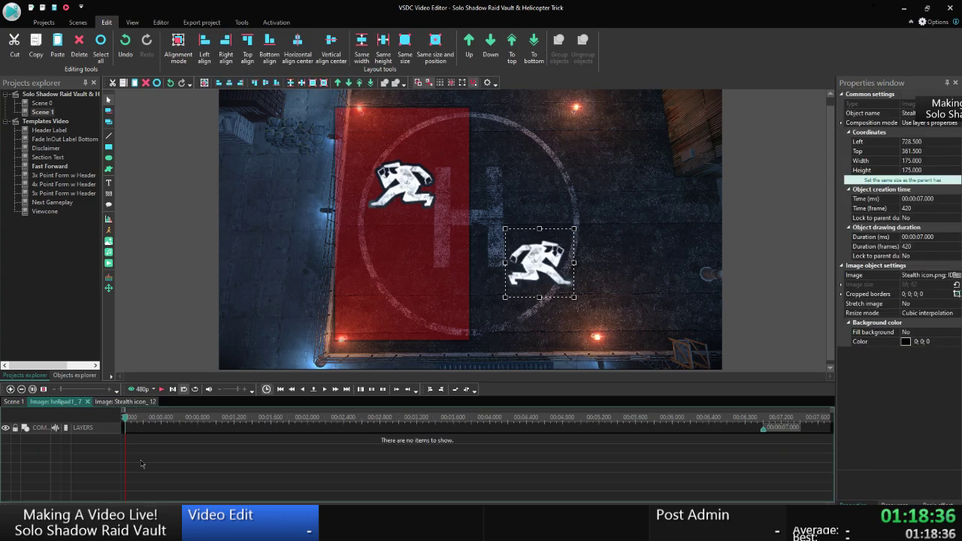
{"action": "left_click", "coordinate": [108, 289]}
{"action": "left_click", "coordinate": [442, 241]}
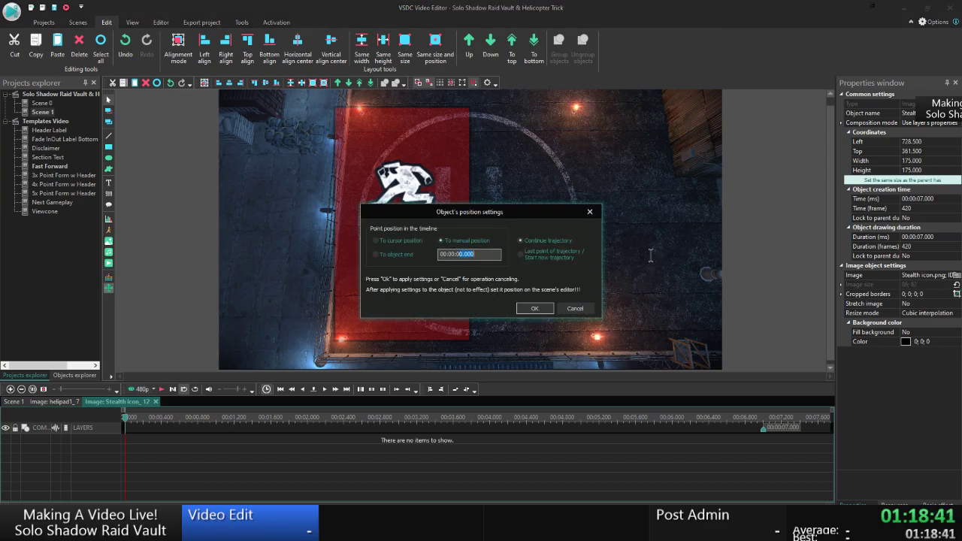
{"action": "left_click", "coordinate": [534, 308]}
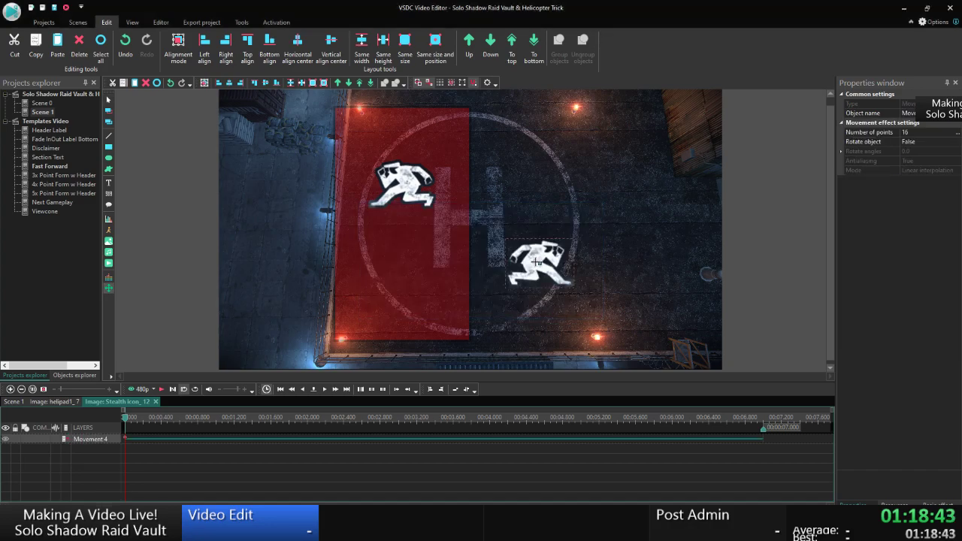
{"action": "left_click", "coordinate": [535, 261]}
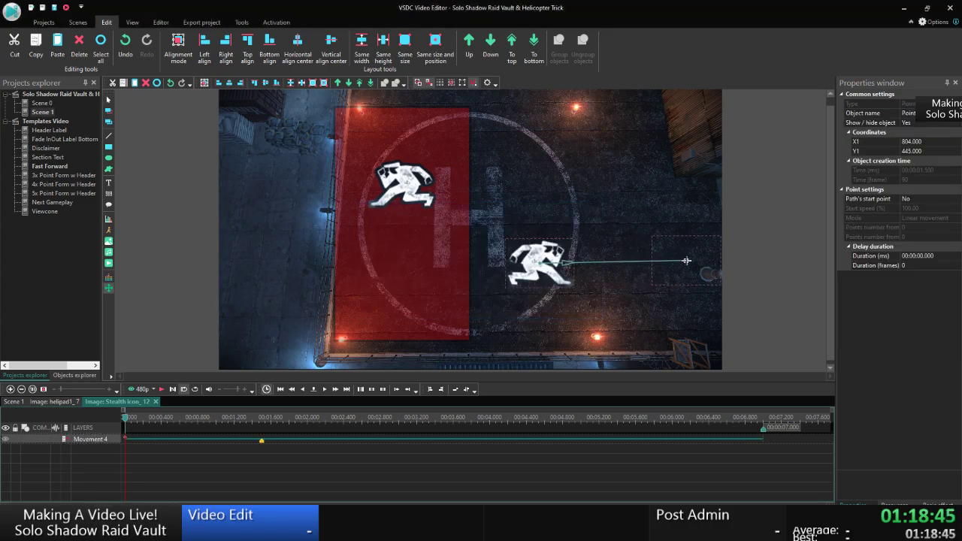
{"action": "left_click", "coordinate": [685, 261]}
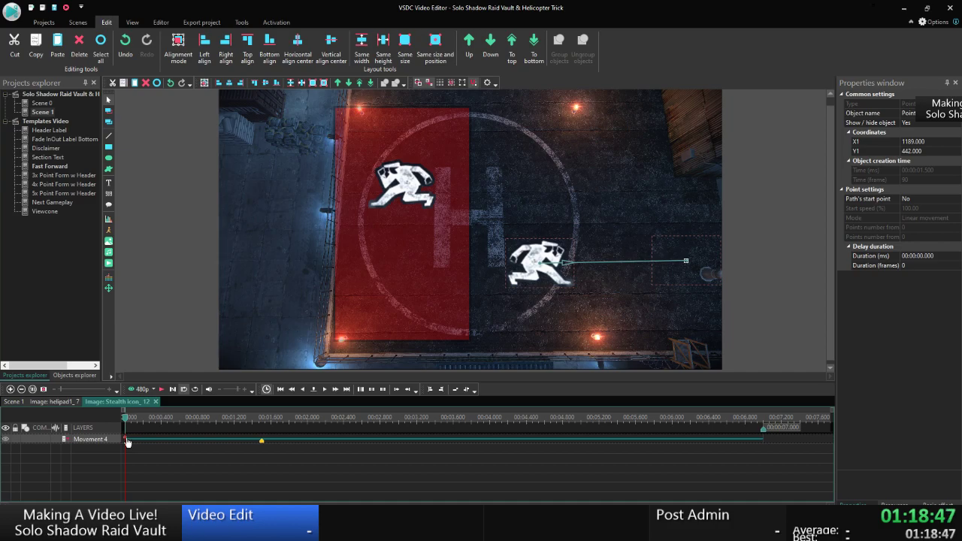
Set the coordinates of the movement's end point to X 816 and Y 449.
{"action": "left_click", "coordinate": [128, 442]}
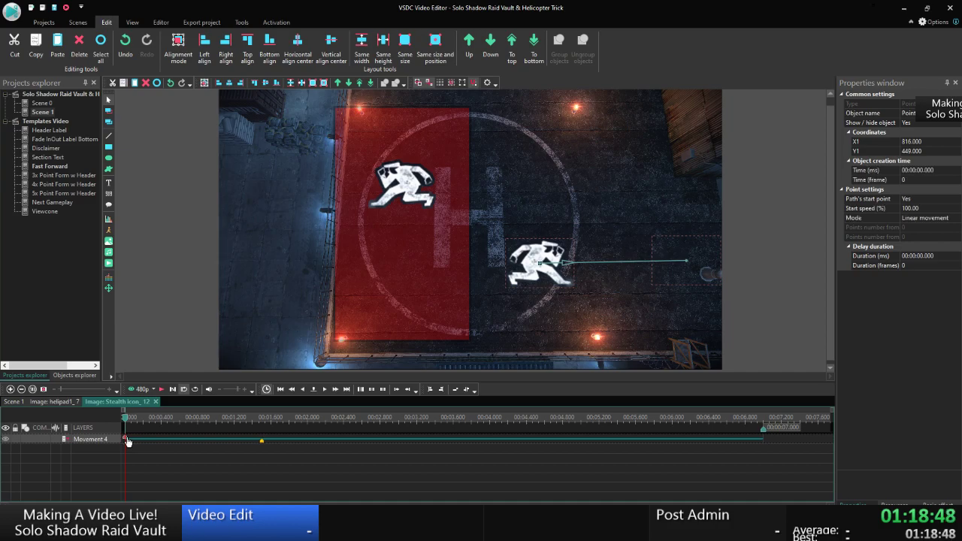
{"action": "left_click", "coordinate": [262, 441]}
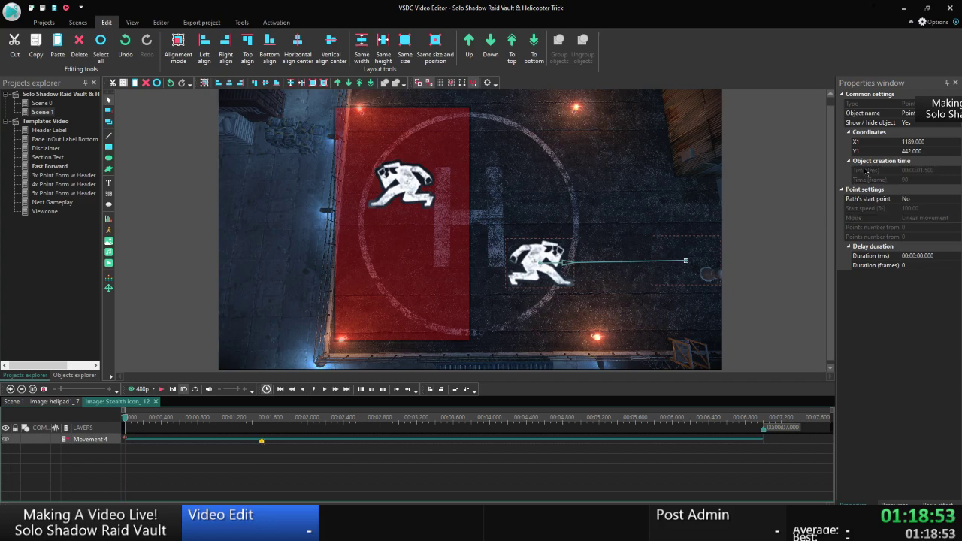
{"action": "left_click", "coordinate": [879, 143]}
{"action": "type", "text": "816"}
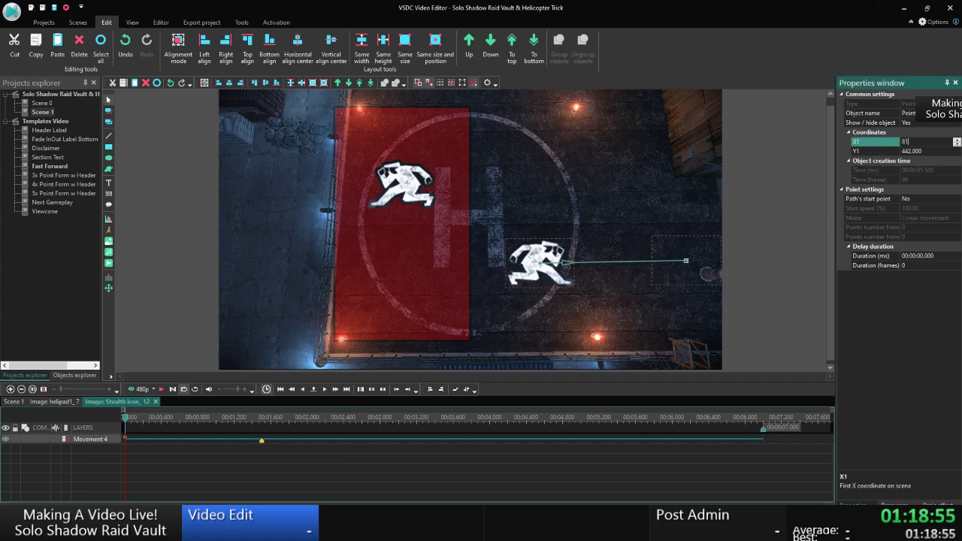
{"action": "key", "text": "Return"}
{"action": "left_click", "coordinate": [878, 151]}
{"action": "type", "text": "44"}
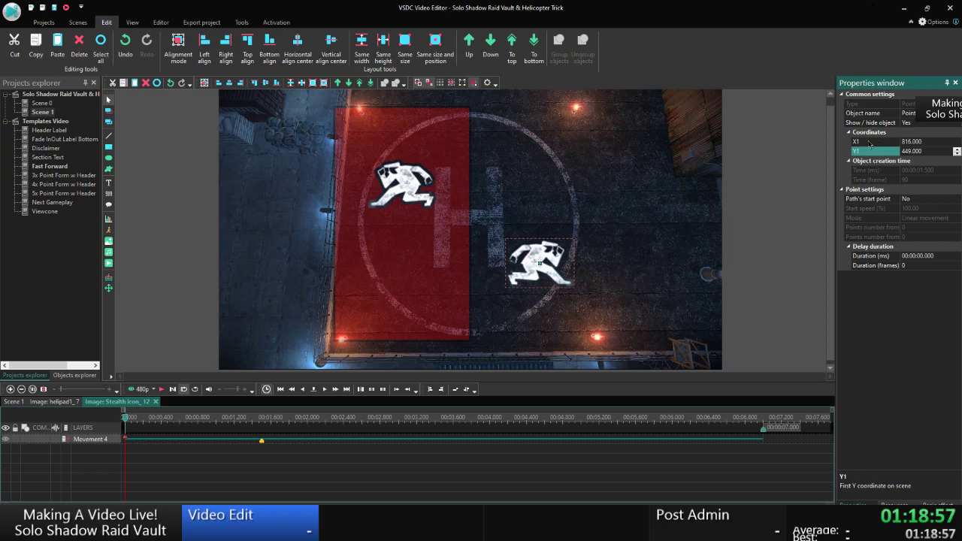
Set the movement's start point to X 466, return to Scene 1 and save the project.
{"action": "left_click", "coordinate": [126, 441]}
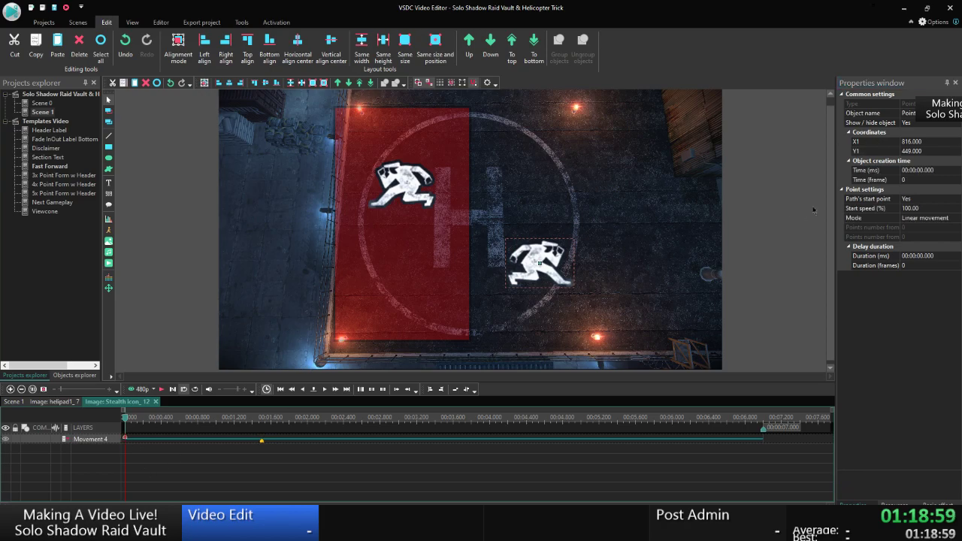
{"action": "left_click", "coordinate": [876, 142]}
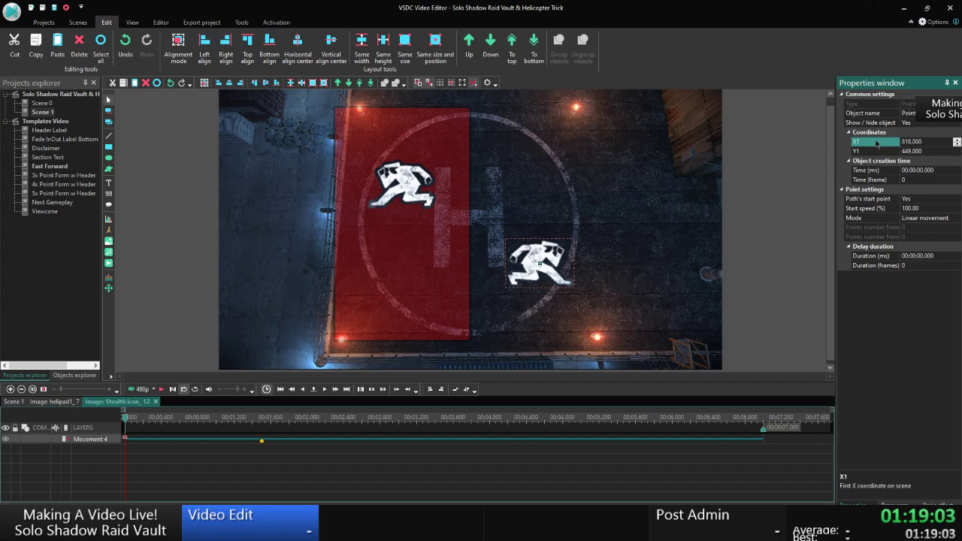
{"action": "type", "text": "466"}
{"action": "key", "text": "Return"}
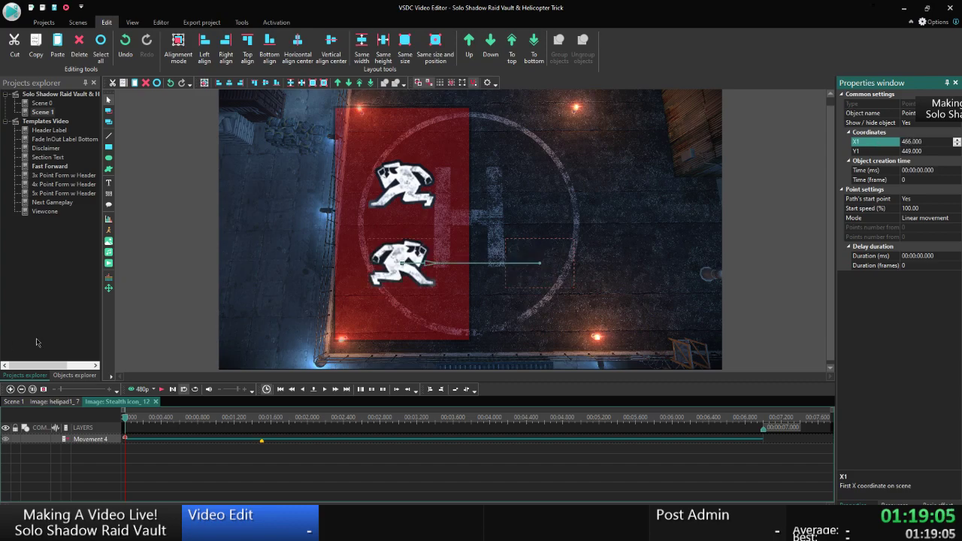
{"action": "left_click", "coordinate": [8, 402]}
{"action": "key", "text": "ctrl+s"}
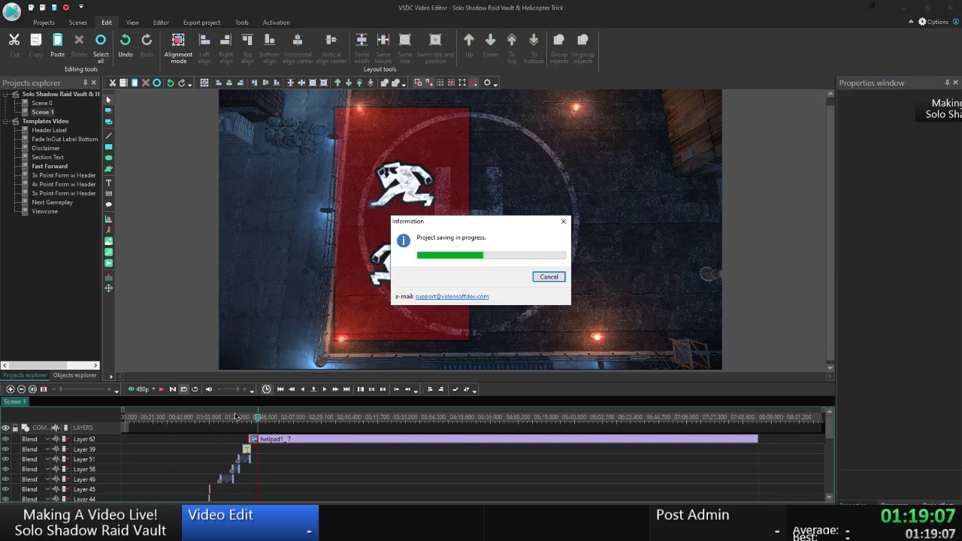
Preview Scene 1 from just before the helipad image to check the duplicated icon leaving the zone, and close the preview.
{"action": "left_click_drag", "start_coordinate": [260, 423], "coordinate": [247, 422]}
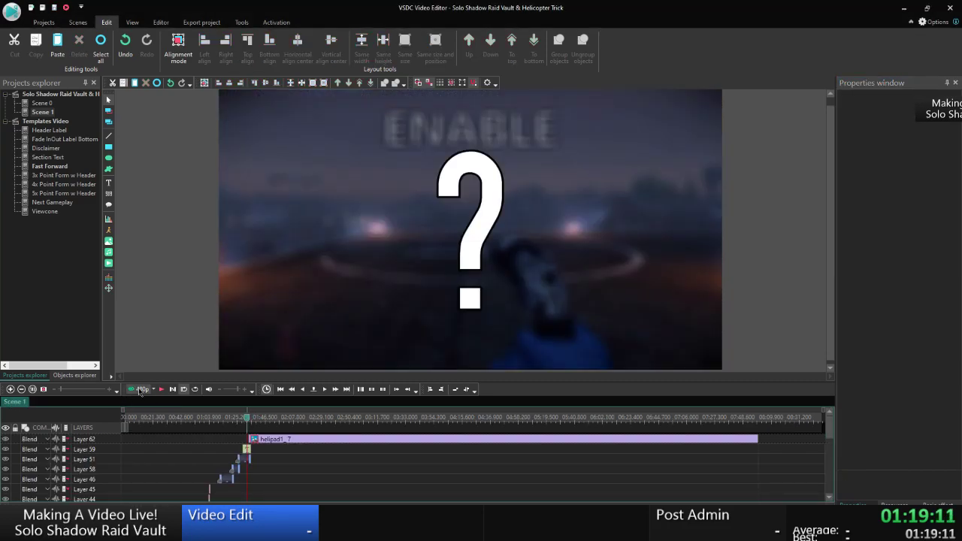
{"action": "left_click", "coordinate": [138, 389]}
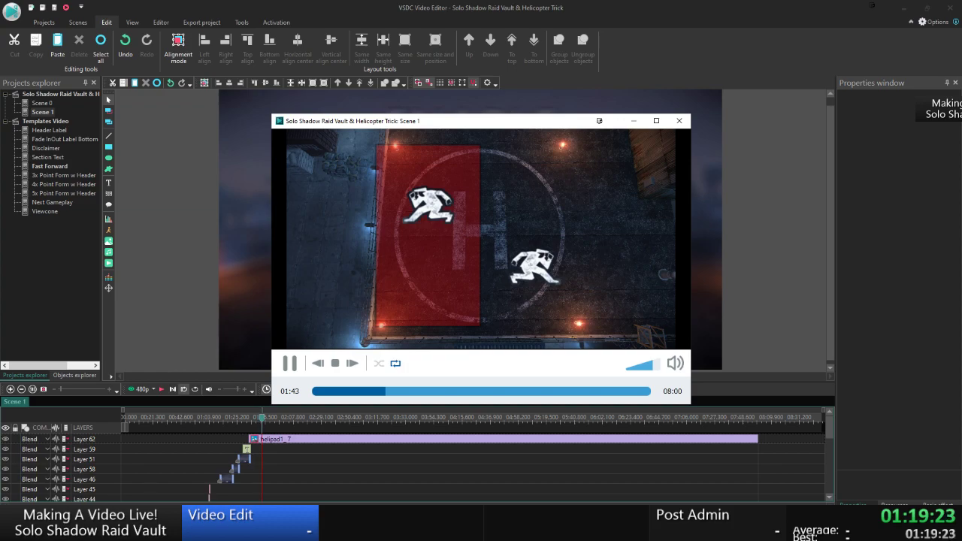
{"action": "key", "text": "Escape"}
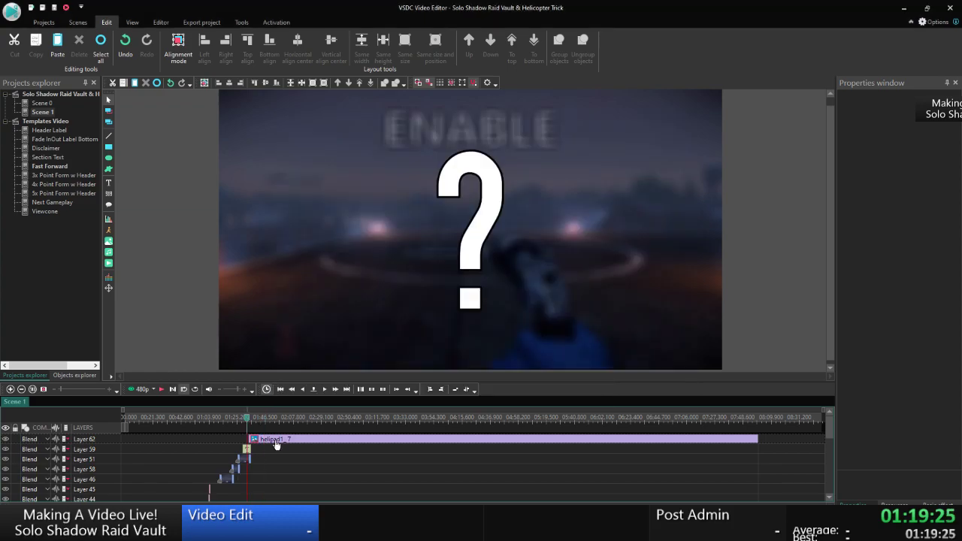
Inside the helipad image, set the timeline cursor to 00:00:07.750, while the lower stealth icon crosses the zone's edge.
{"action": "double_click", "coordinate": [276, 442]}
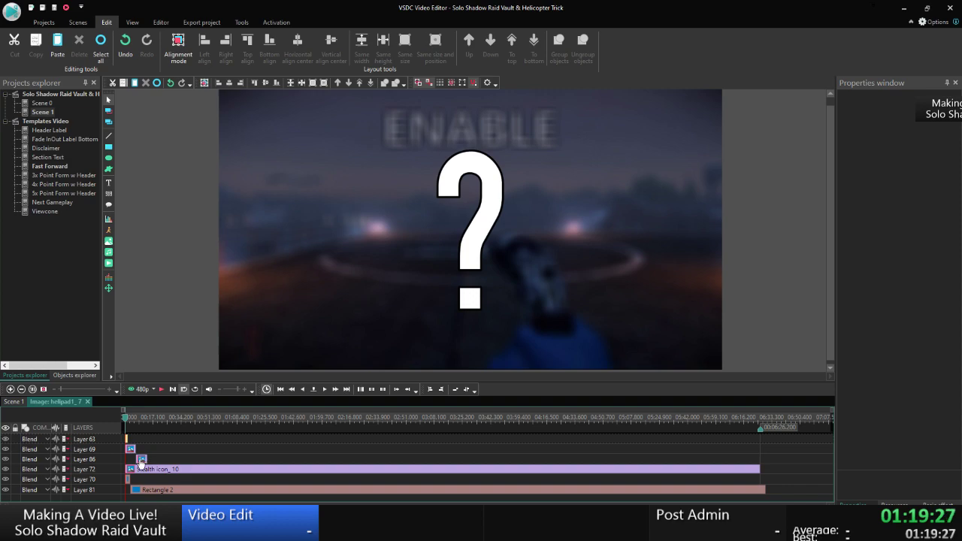
{"action": "right_click", "coordinate": [140, 459]}
{"action": "left_click", "coordinate": [181, 428]}
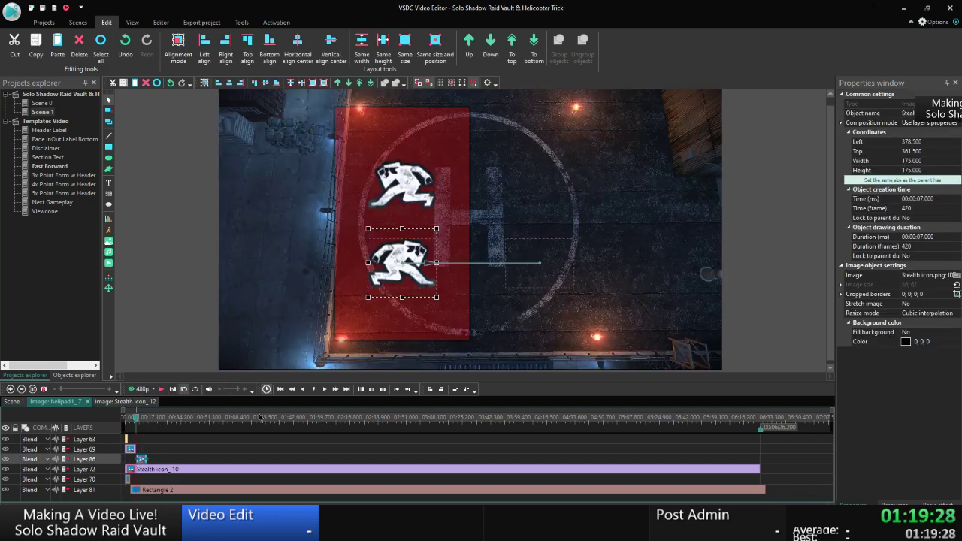
{"action": "left_click", "coordinate": [313, 389]}
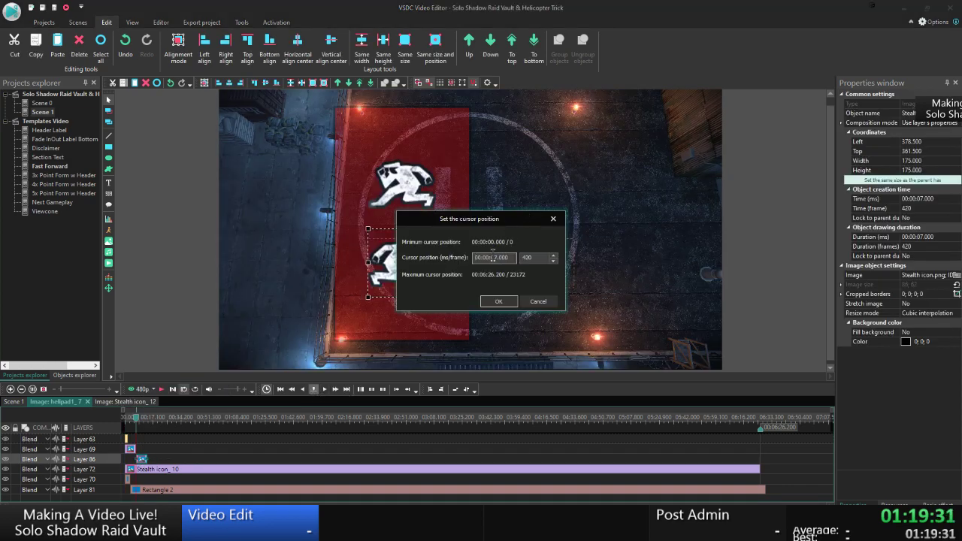
{"action": "double_click", "coordinate": [500, 258]}
{"action": "type", "text": "75"}
{"action": "key", "text": "Return"}
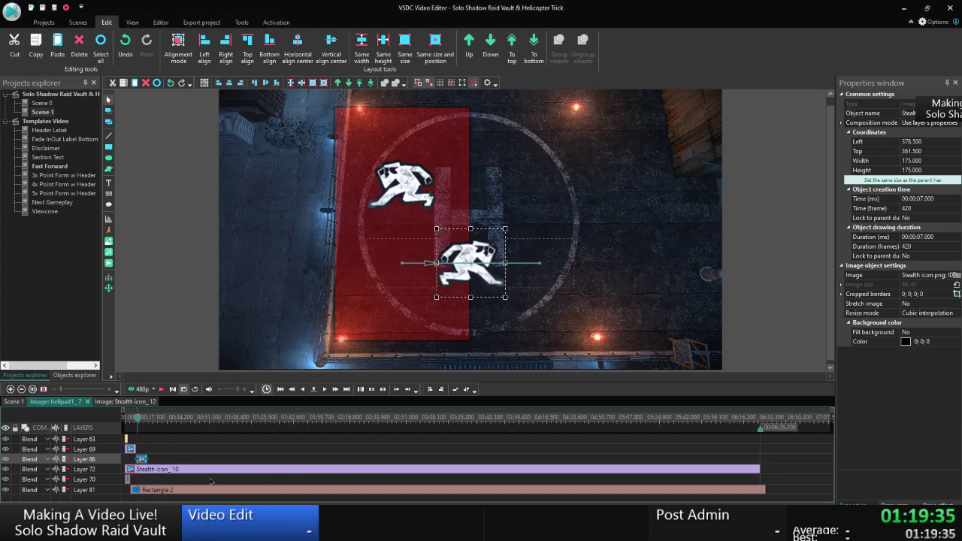
Shorten the red rectangle on Layer 81 to end at the timeline cursor, giving it a duration of 00:00:04.250.
{"action": "left_click", "coordinate": [208, 482]}
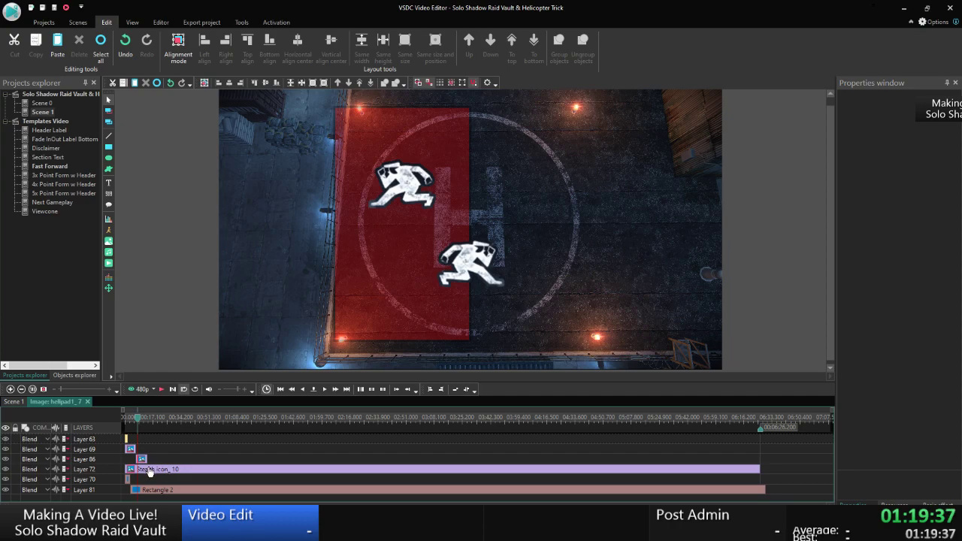
{"action": "left_click", "coordinate": [212, 489]}
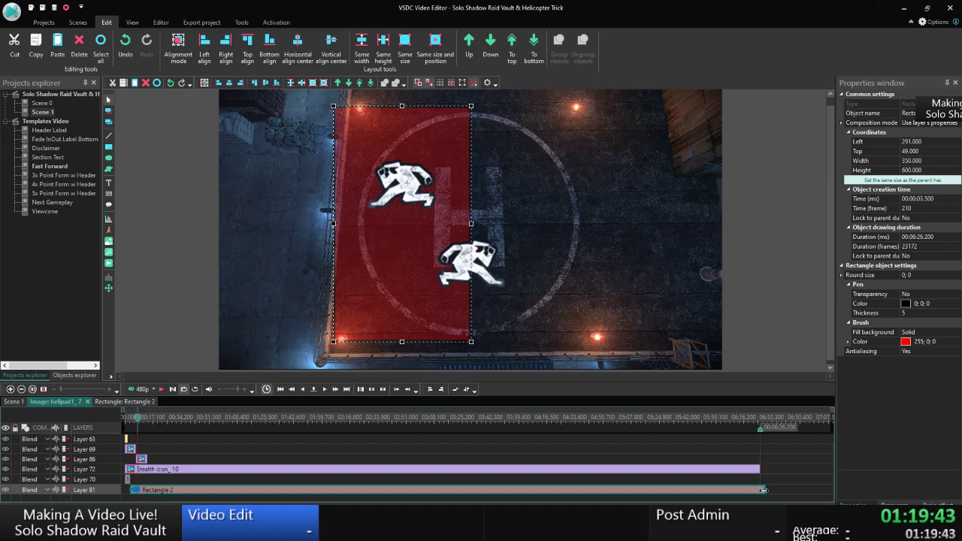
{"action": "left_click_drag", "start_coordinate": [763, 489], "coordinate": [129, 485]}
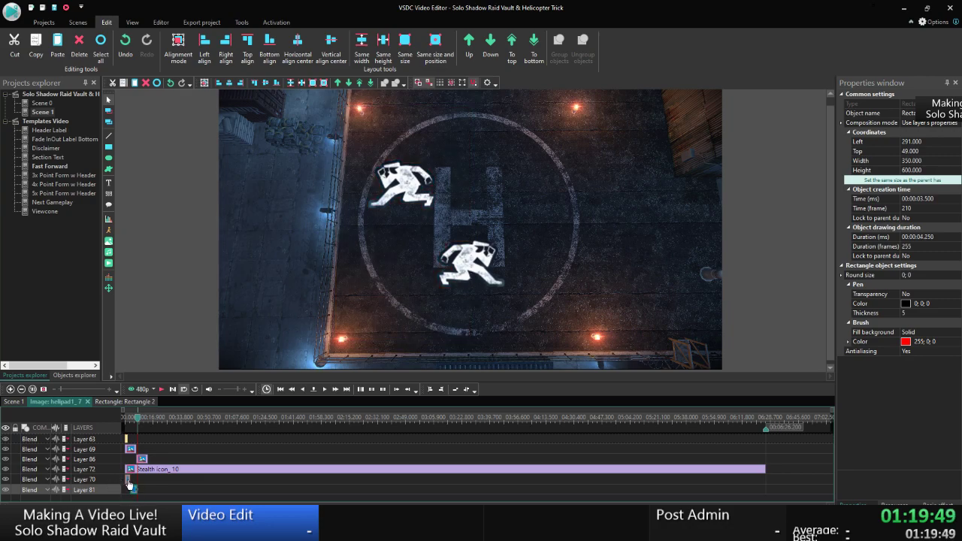
Duplicate the green rectangle, start the copy at 00:00:07.750 and extend it to the end of the helipad image.
{"action": "left_click", "coordinate": [128, 480]}
{"action": "key", "text": "ctrl+c"}
{"action": "key", "text": "ctrl+v"}
{"action": "left_click", "coordinate": [429, 390]}
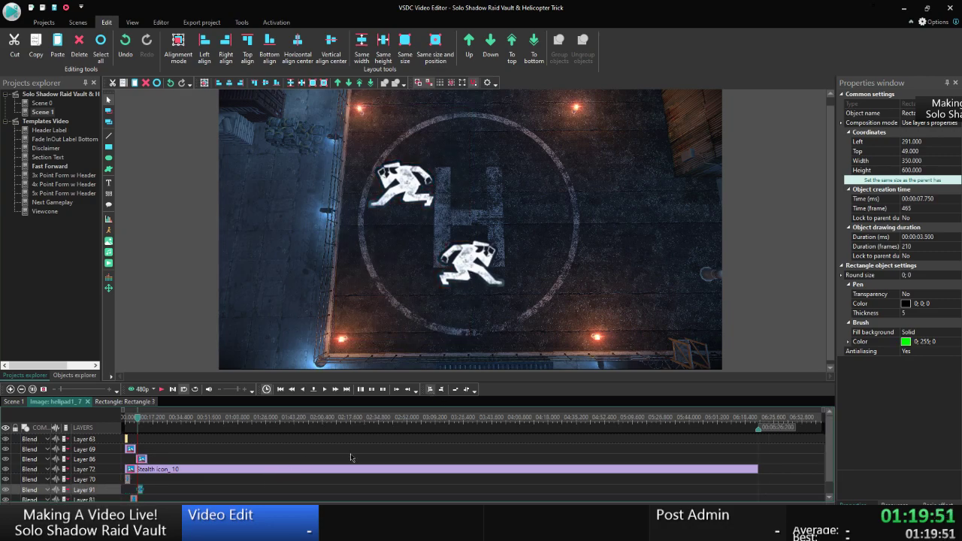
{"action": "left_click", "coordinate": [155, 490]}
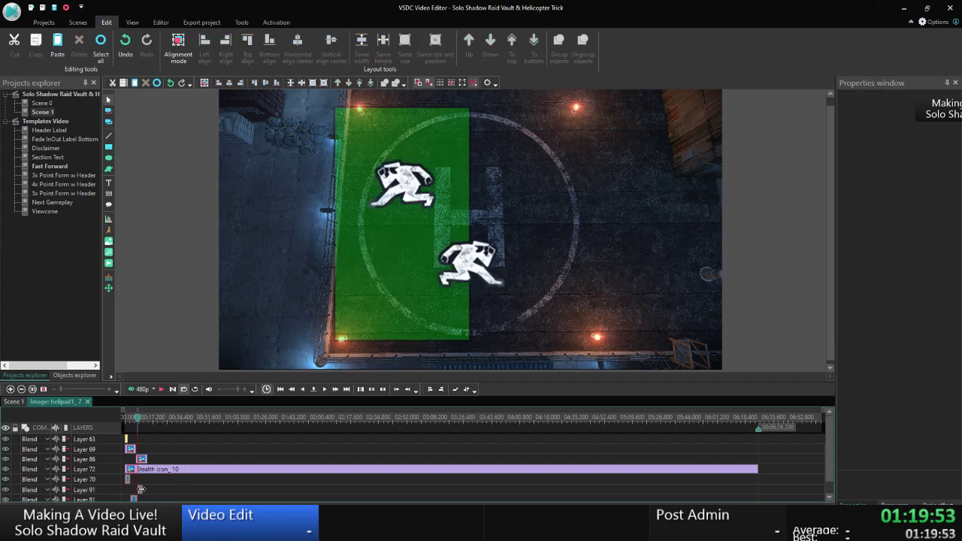
{"action": "left_click_drag", "start_coordinate": [140, 489], "coordinate": [757, 496]}
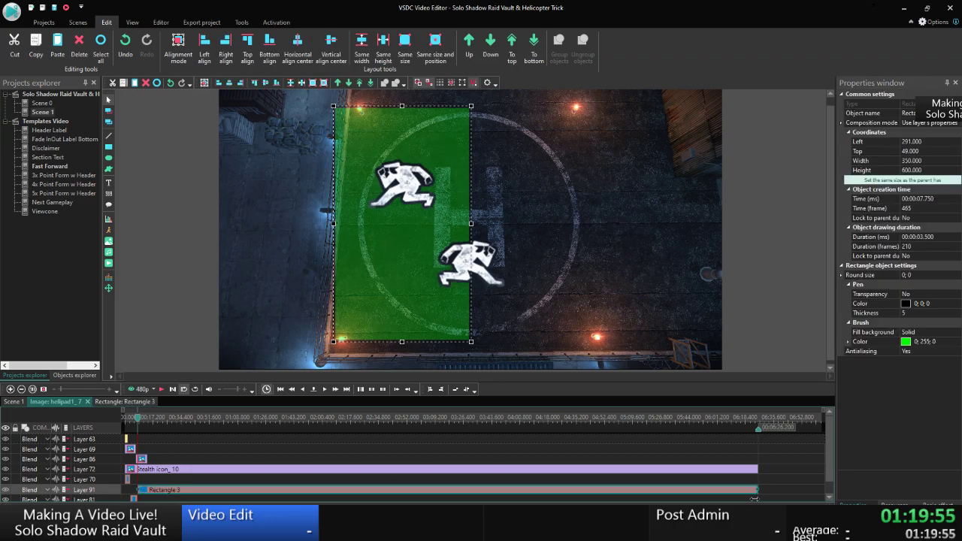
Return to the Scene 1 timeline and switch to the storyboard PDF in Adobe Acrobat Reader.
{"action": "left_click", "coordinate": [15, 401]}
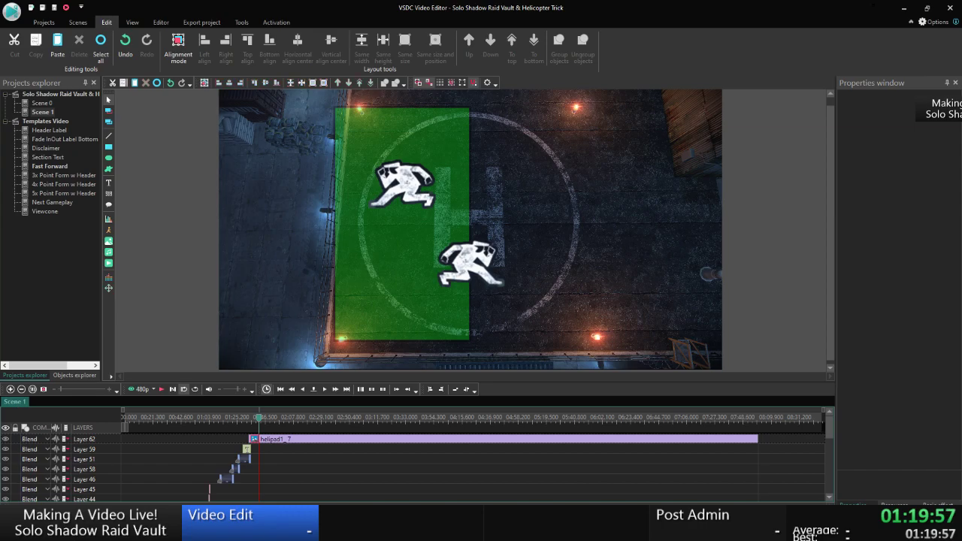
{"action": "key", "text": "alt+Tab"}
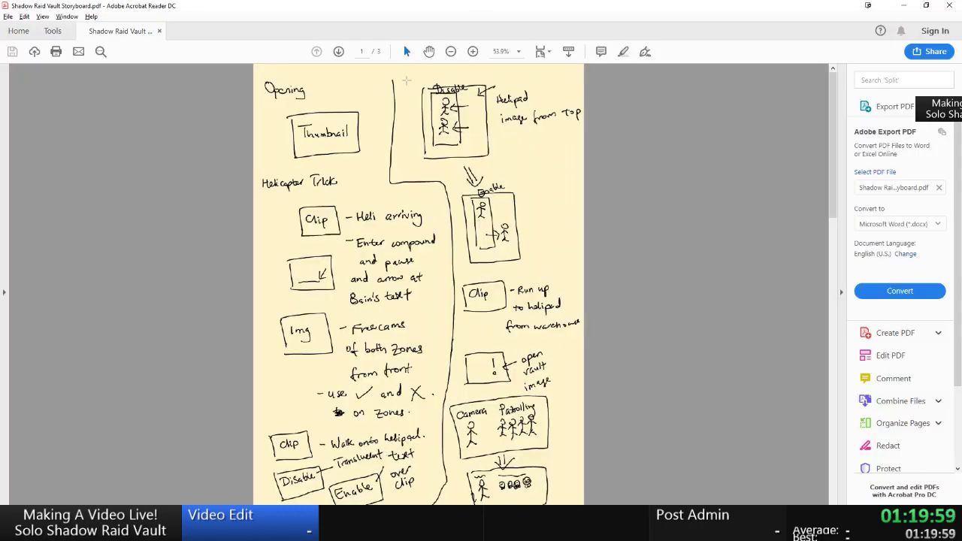
{"action": "mouse_move", "coordinate": [406, 80]}
{"action": "left_mouse_down"}
{"action": "mouse_move", "coordinate": [514, 144]}
{"action": "mouse_move", "coordinate": [523, 169]}
{"action": "left_mouse_up"}
{"action": "left_click", "coordinate": [553, 181]}
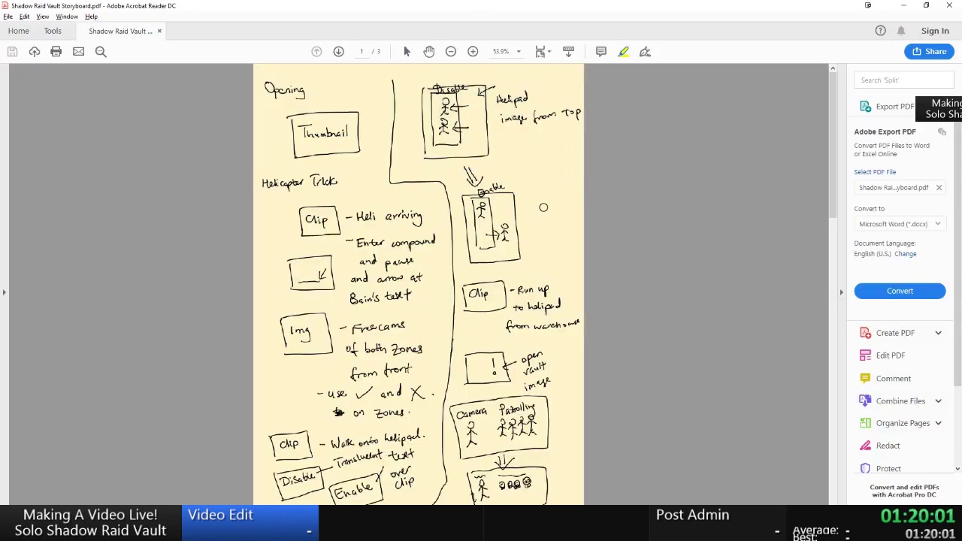
{"action": "left_click_drag", "start_coordinate": [392, 81], "coordinate": [495, 169]}
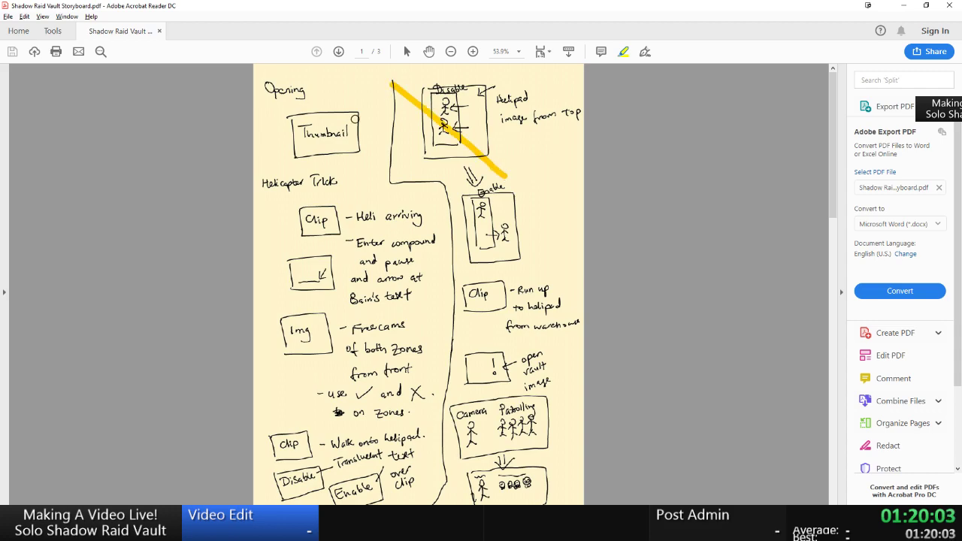
{"action": "key", "text": "ctrl+z"}
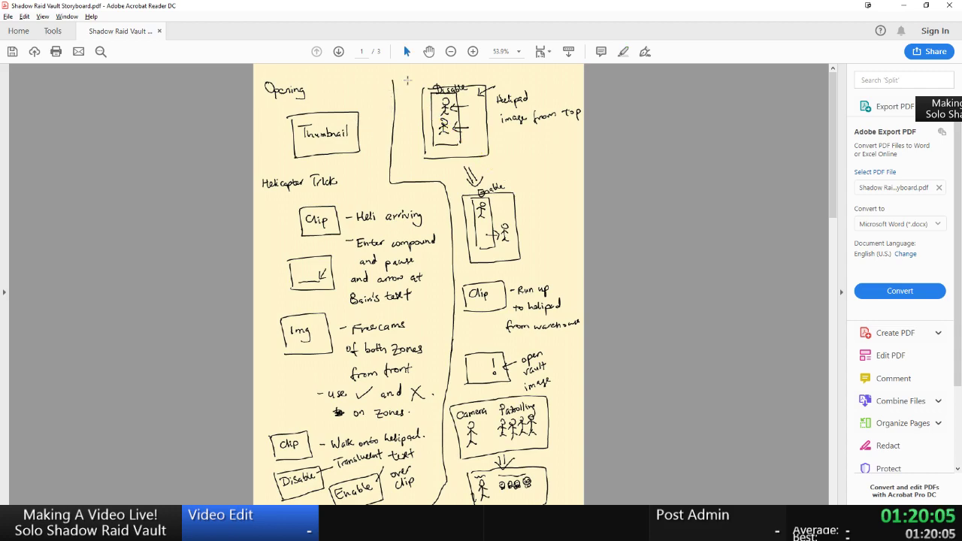
Review the two top-down helipad sketches on page 1 of the storyboard, Disable and Enable, marking out each area.
{"action": "mouse_move", "coordinate": [406, 78]}
{"action": "left_mouse_down"}
{"action": "mouse_move", "coordinate": [508, 146]}
{"action": "mouse_move", "coordinate": [579, 174]}
{"action": "left_mouse_up"}
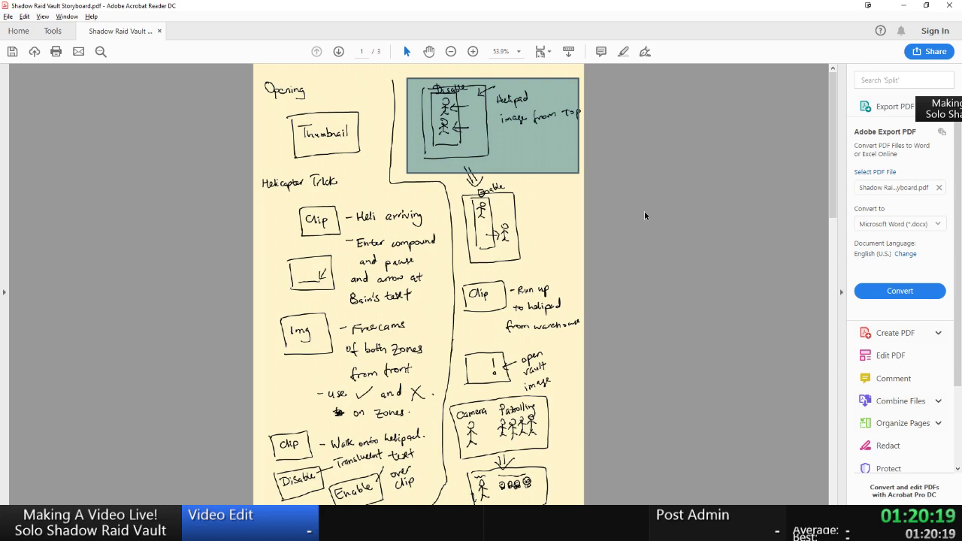
{"action": "left_click", "coordinate": [644, 211]}
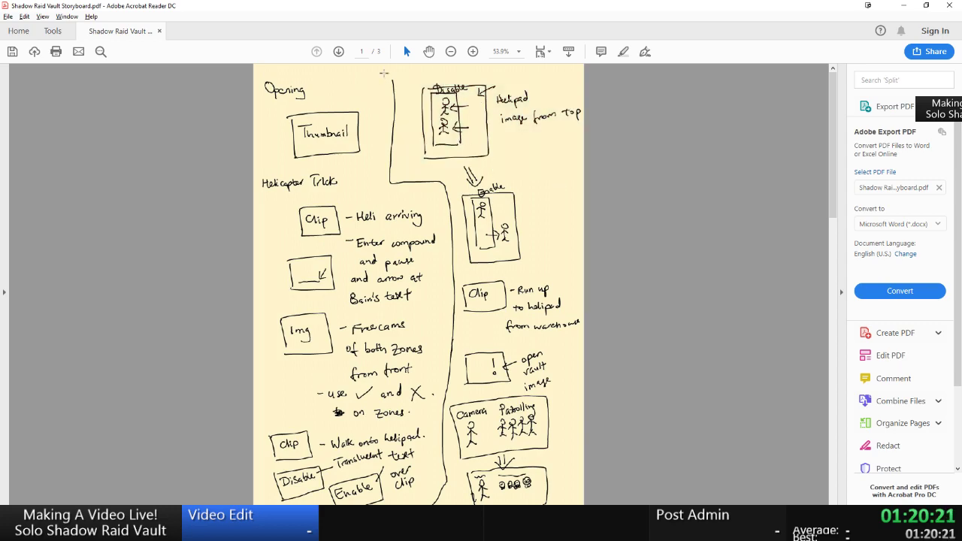
{"action": "left_click", "coordinate": [474, 95]}
{"action": "left_click", "coordinate": [567, 242]}
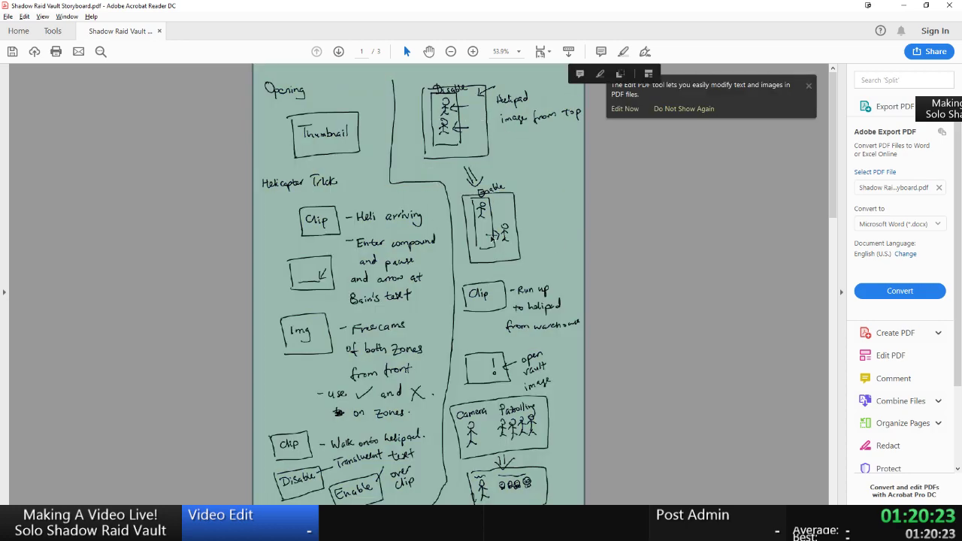
{"action": "left_click", "coordinate": [641, 207]}
{"action": "left_click_drag", "start_coordinate": [430, 170], "coordinate": [564, 265]}
{"action": "left_click", "coordinate": [742, 232]}
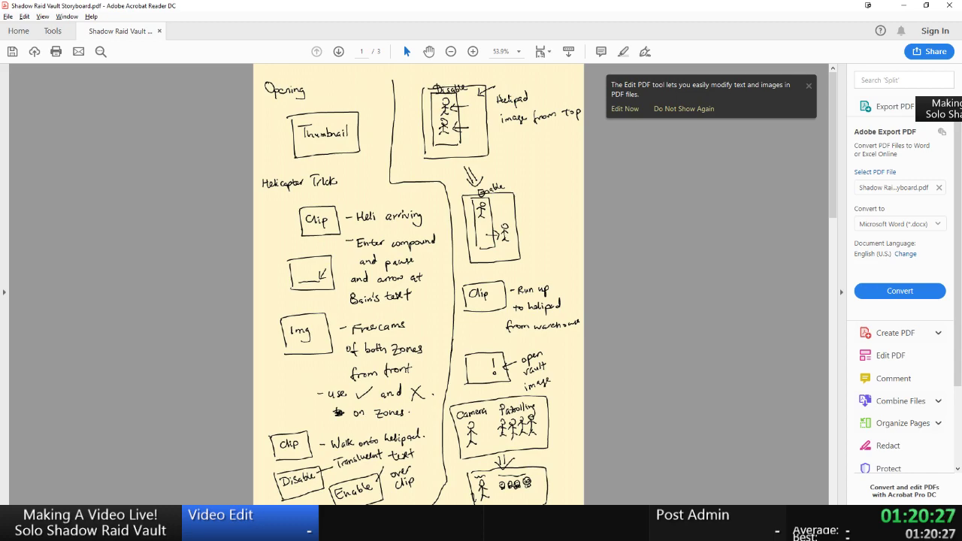
Switch to VSDC Video Editor, preview Scene 1 from just before the helipad image, and place the timeline cursor after the lower stealth icon ends.
{"action": "key", "text": "alt+Tab"}
{"action": "left_click_drag", "start_coordinate": [259, 422], "coordinate": [240, 421]}
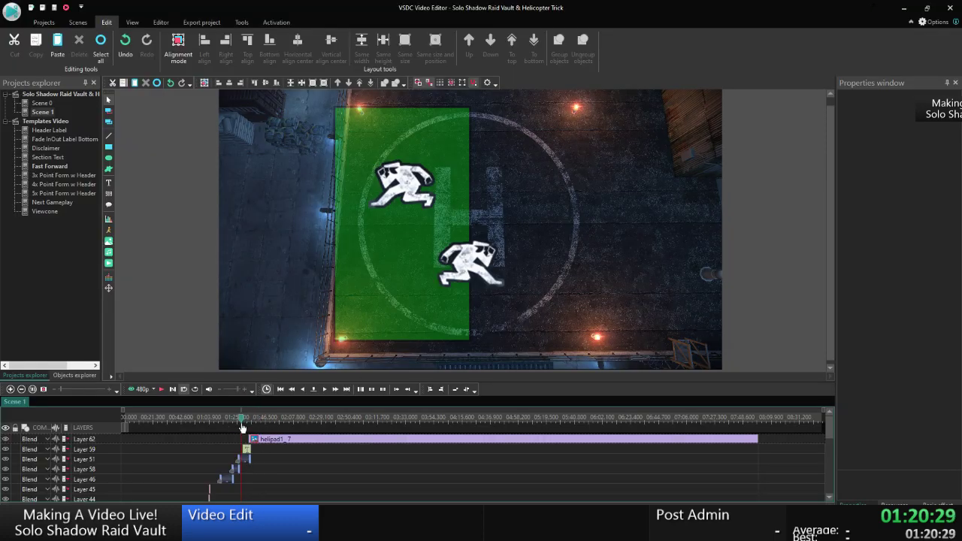
{"action": "left_click", "coordinate": [142, 391]}
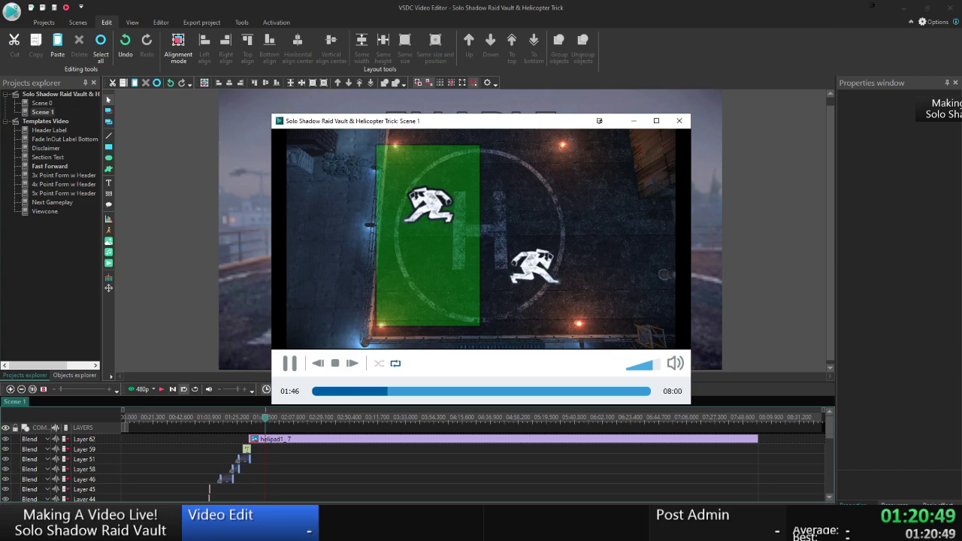
{"action": "key", "text": "alt+Tab"}
{"action": "key", "text": "alt+Tab"}
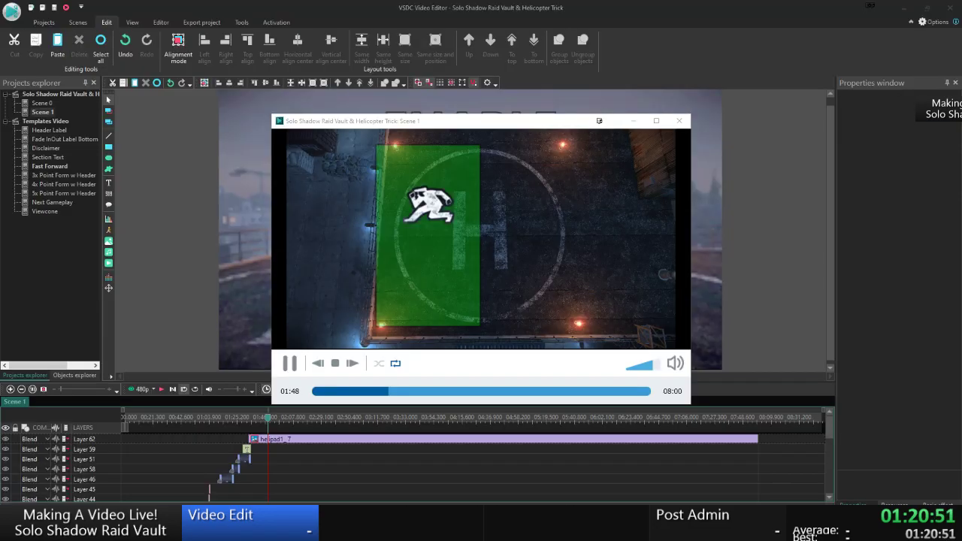
{"action": "key", "text": "Escape"}
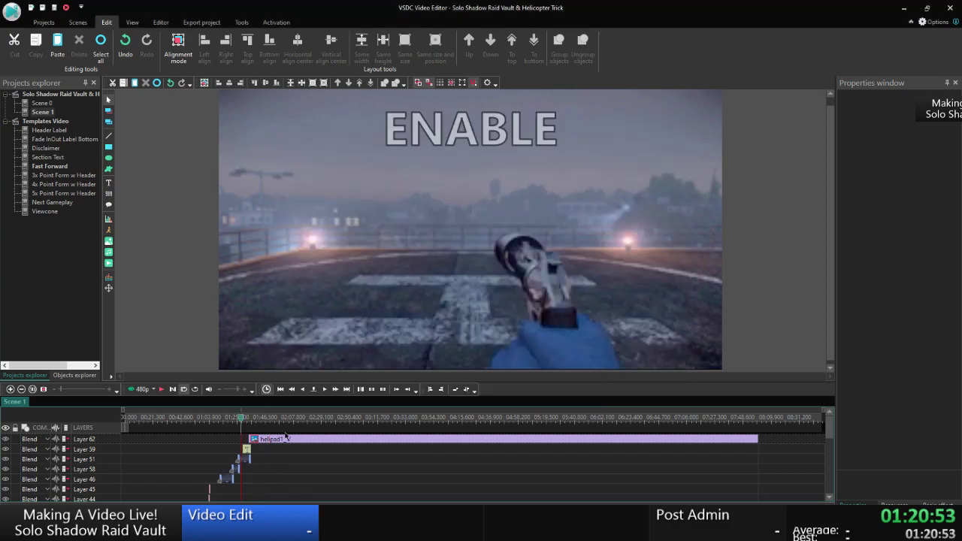
{"action": "left_click", "coordinate": [240, 418]}
{"action": "left_click", "coordinate": [269, 418]}
Check the exiting figure in the storyboard's Enable sketch, and read the script's multiple-player and roof-waiting paragraphs in WordPad.
{"action": "key", "text": "alt+Tab"}
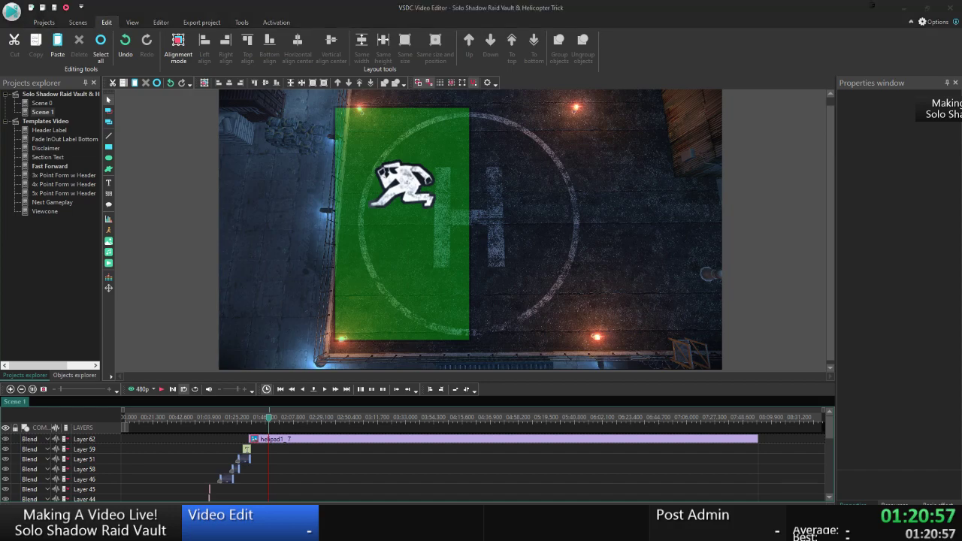
{"action": "key", "text": "alt+Tab"}
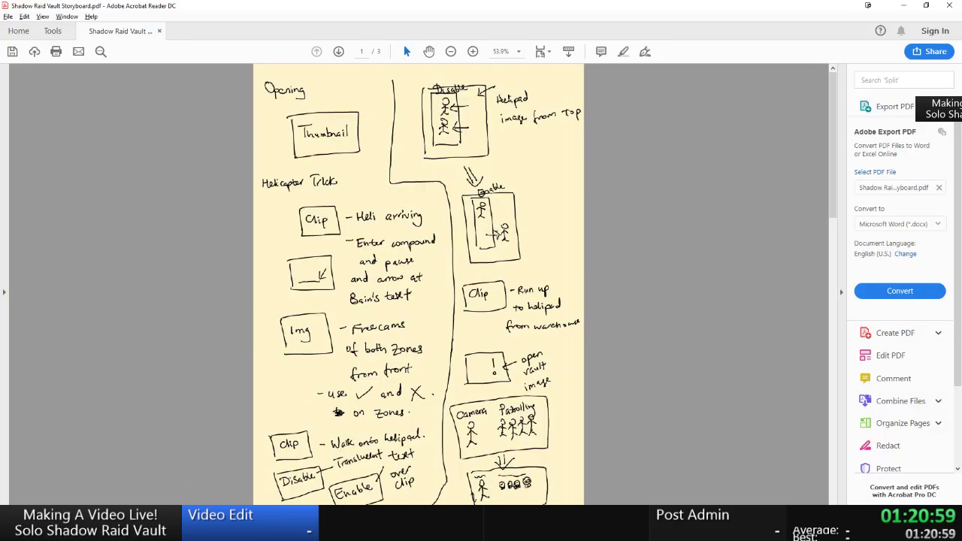
{"action": "left_click_drag", "start_coordinate": [491, 220], "coordinate": [519, 254]}
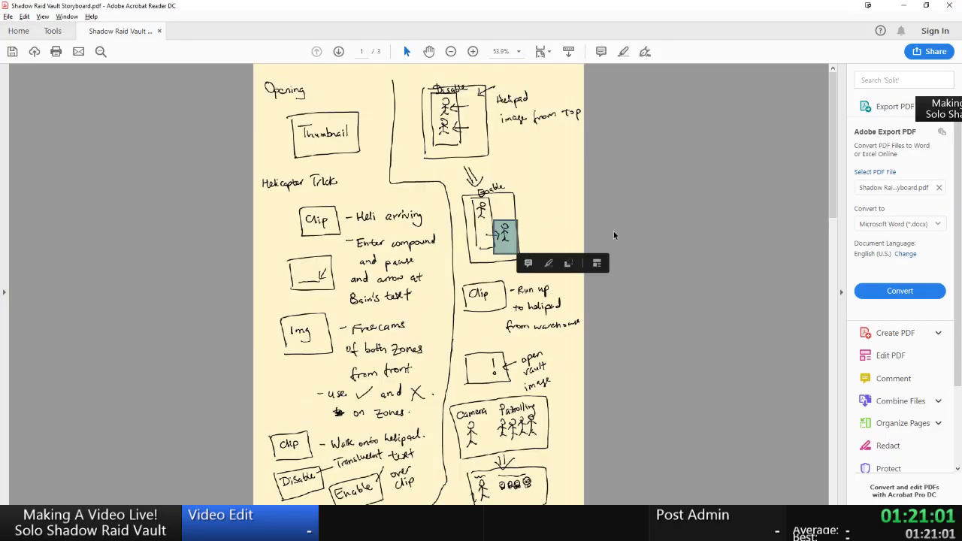
{"action": "left_click", "coordinate": [627, 215]}
{"action": "key", "text": "alt+Tab"}
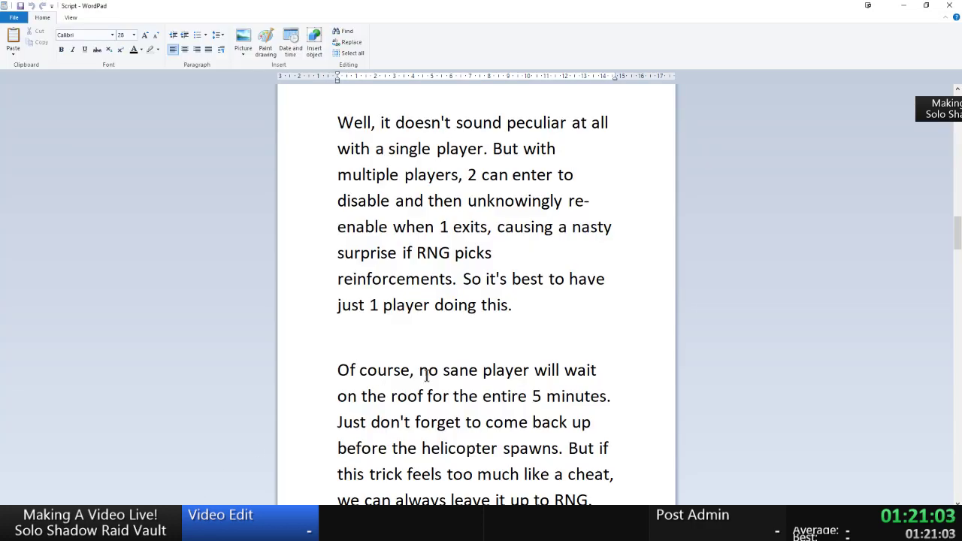
{"action": "scroll", "coordinate": [479, 223], "scroll_direction": "down", "scroll_amount": 1}
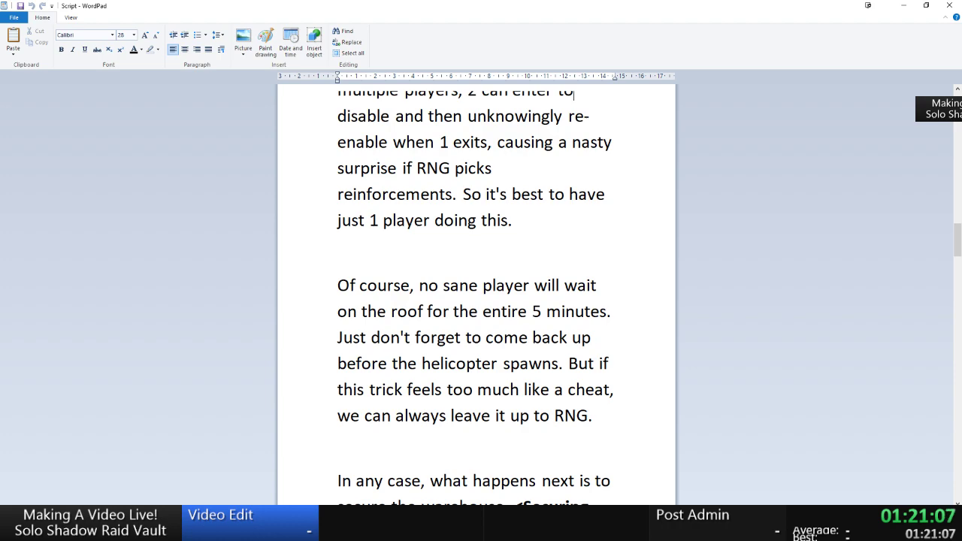
Switch back to VSDC Video Editor, open the helipad image's contents and place the timeline cursor near the end of Layer 86's stealth icon.
{"action": "left_click", "coordinate": [185, 526]}
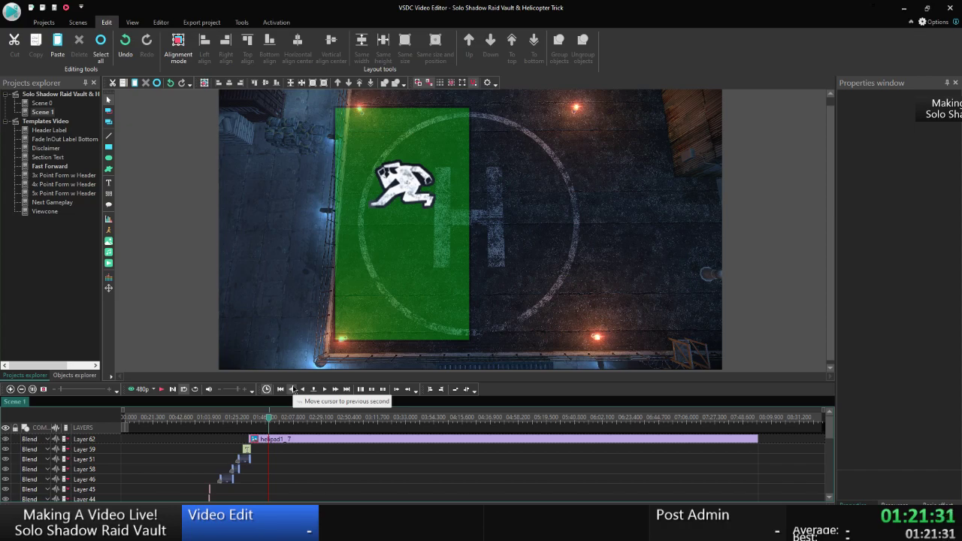
{"action": "double_click", "coordinate": [291, 444]}
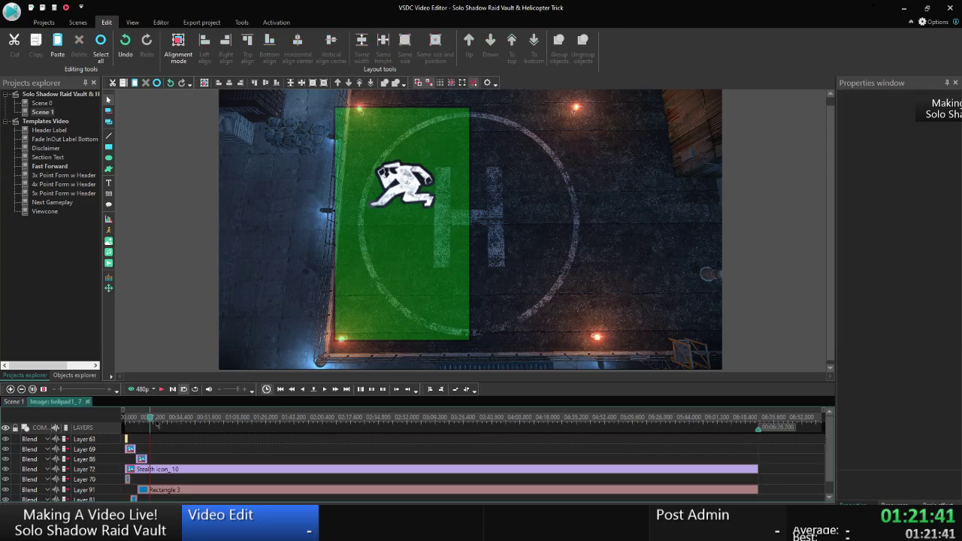
{"action": "left_click", "coordinate": [148, 420]}
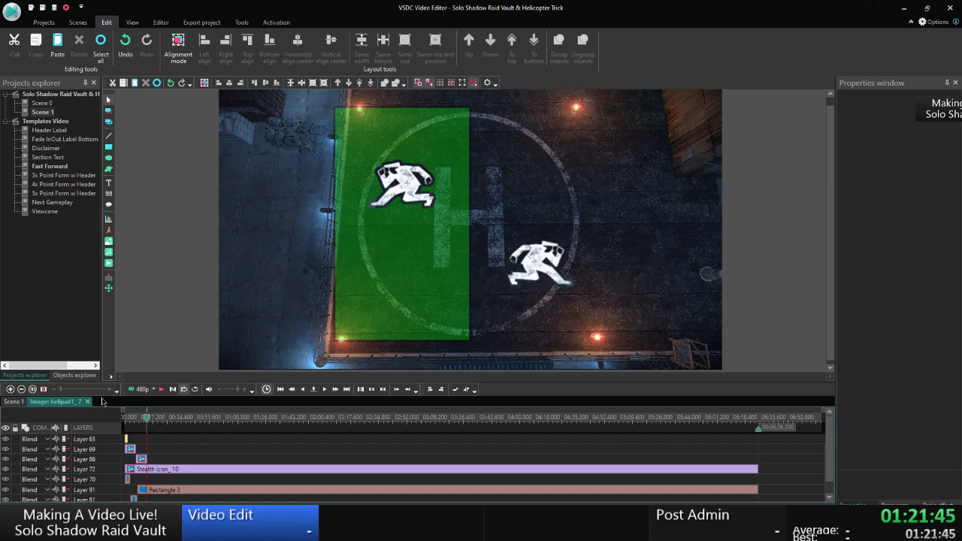
Preview the moment the lower stealth icon disappears, replaying it from about 01:45 and pausing, and close the preview.
{"action": "left_click", "coordinate": [139, 391]}
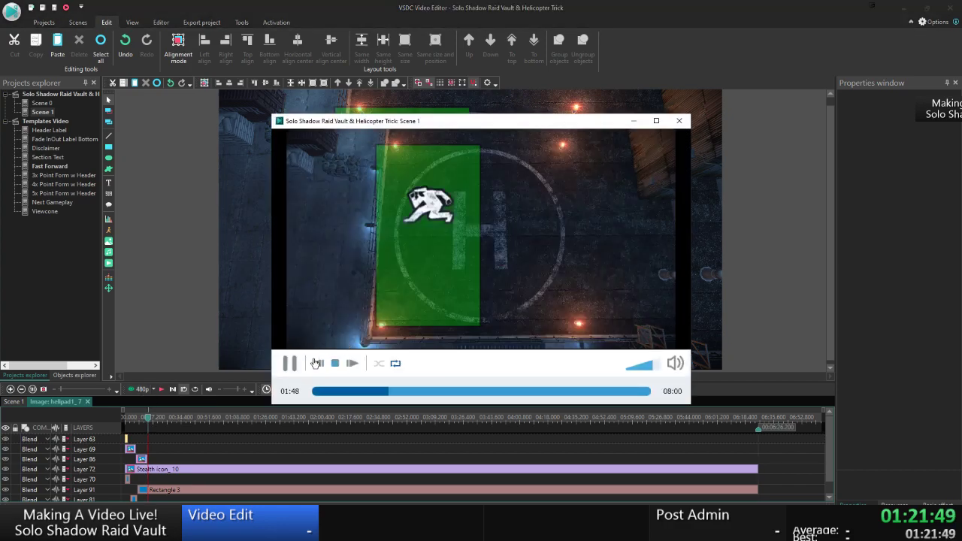
{"action": "left_click", "coordinate": [385, 392]}
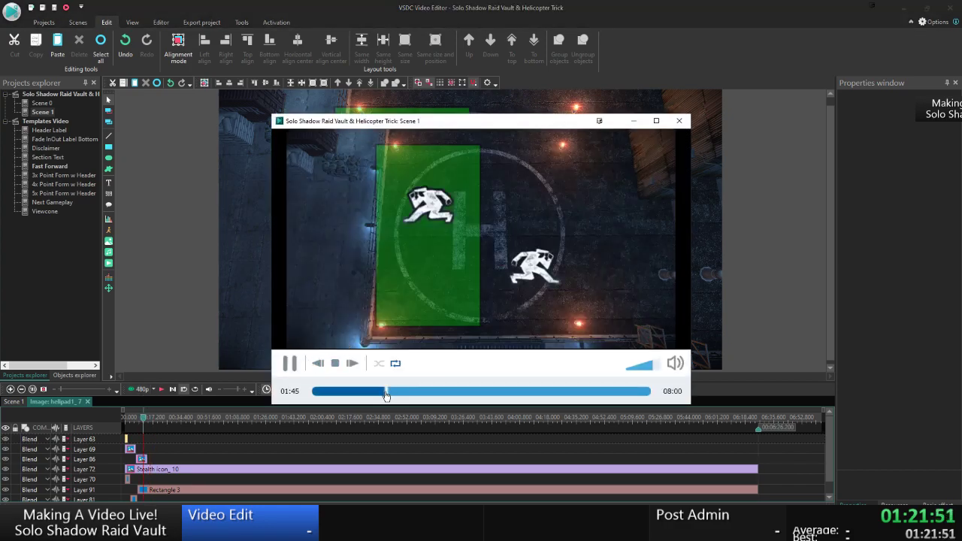
{"action": "left_click", "coordinate": [290, 364]}
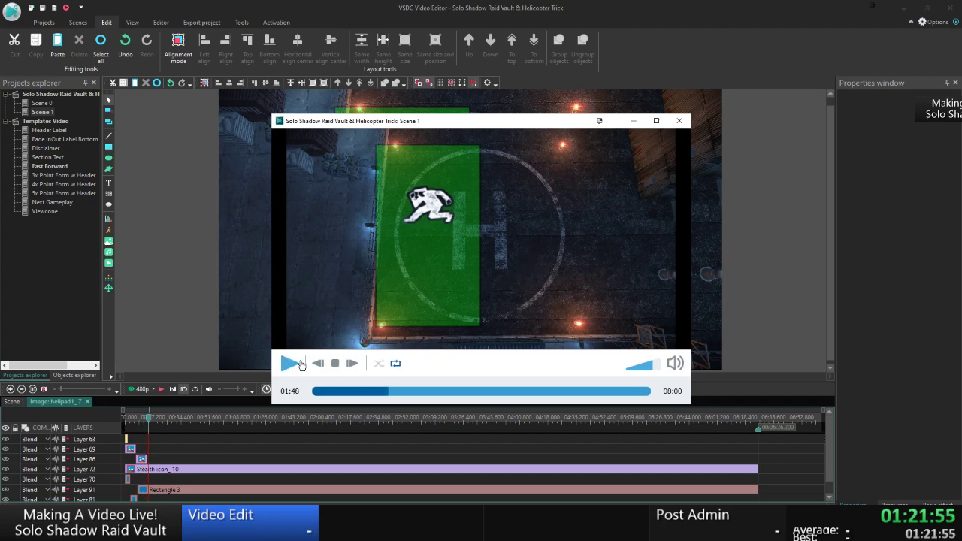
{"action": "left_click", "coordinate": [385, 391]}
{"action": "left_click", "coordinate": [290, 364]}
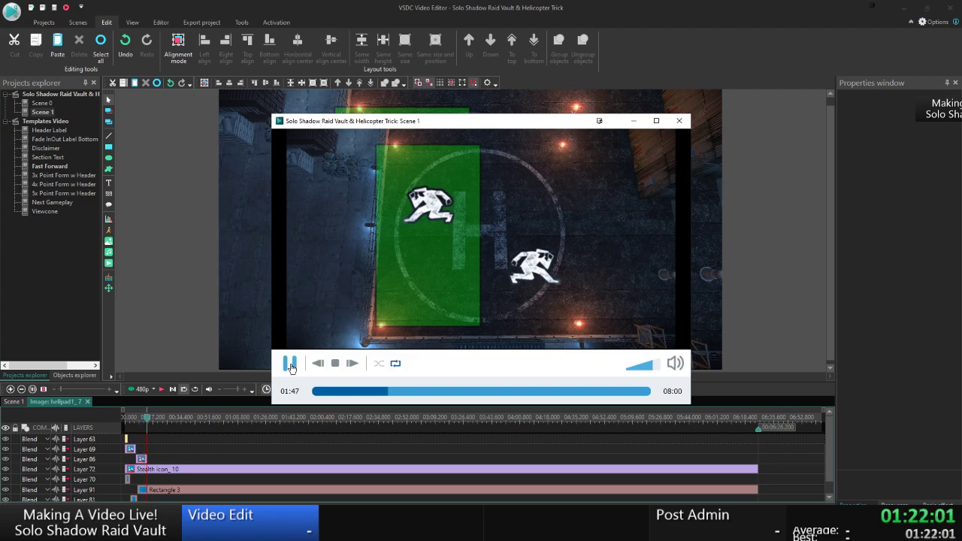
{"action": "left_click", "coordinate": [292, 367]}
{"action": "key", "text": "Escape"}
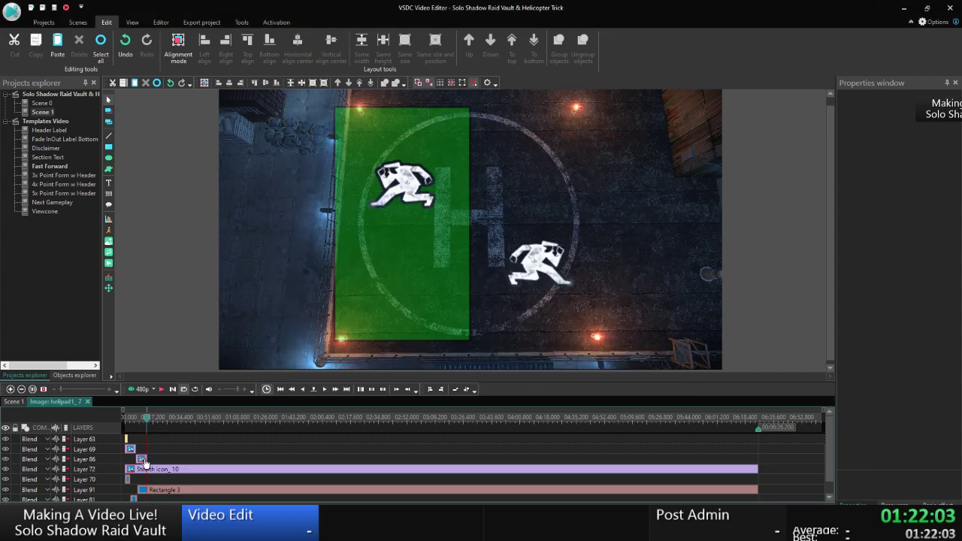
Open the cursor position setting for the helipad image's timeline.
{"action": "left_click", "coordinate": [312, 388]}
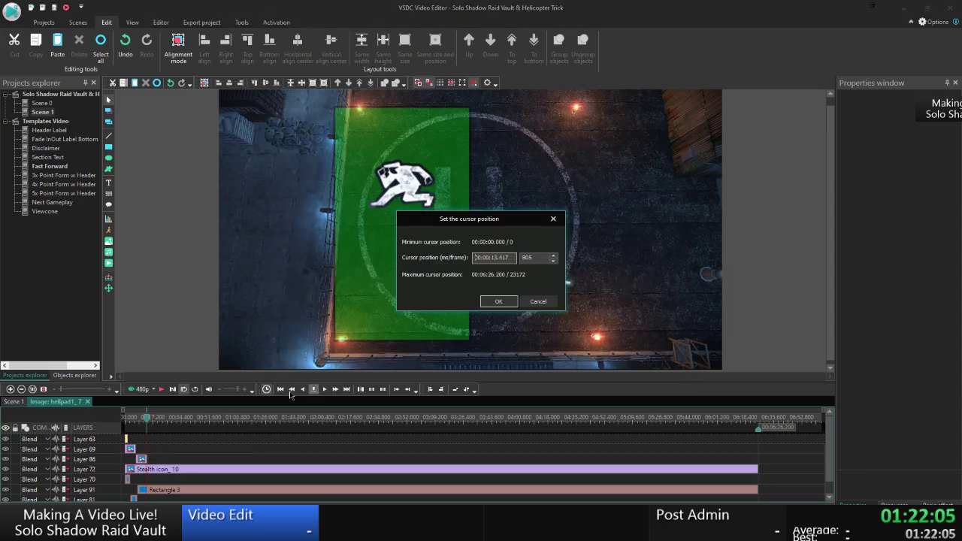